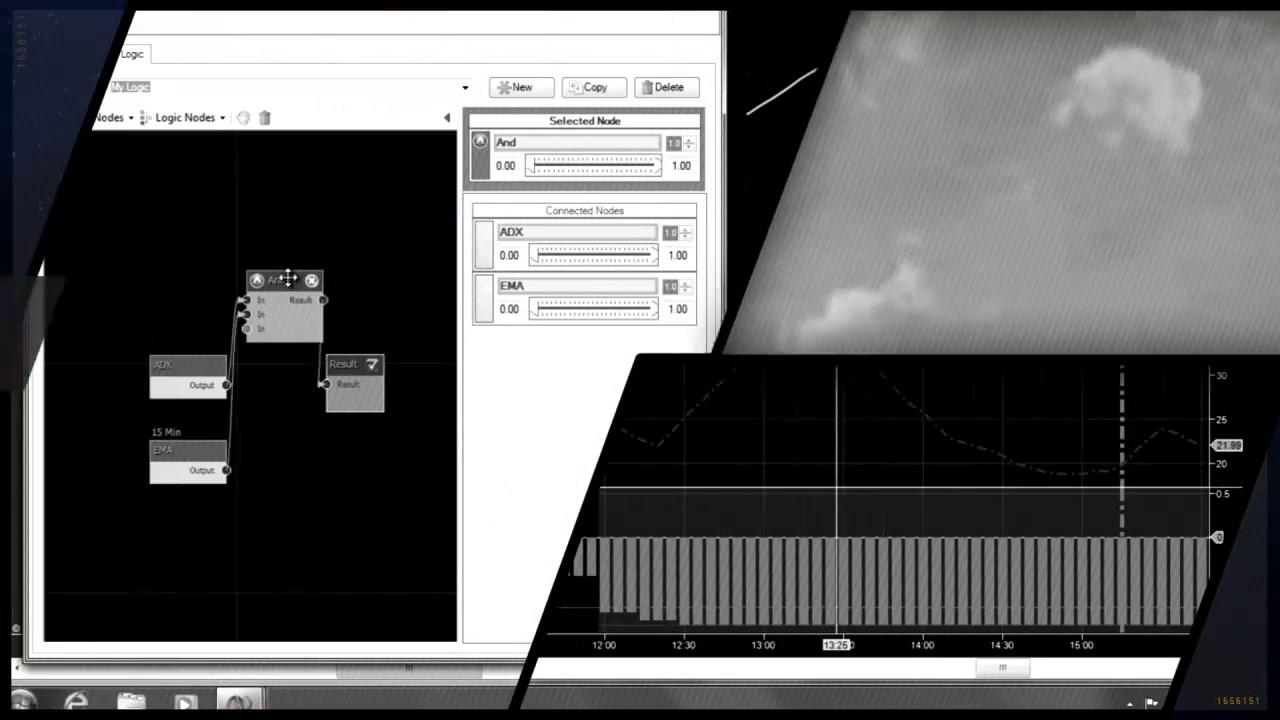
left_click(201, 369)
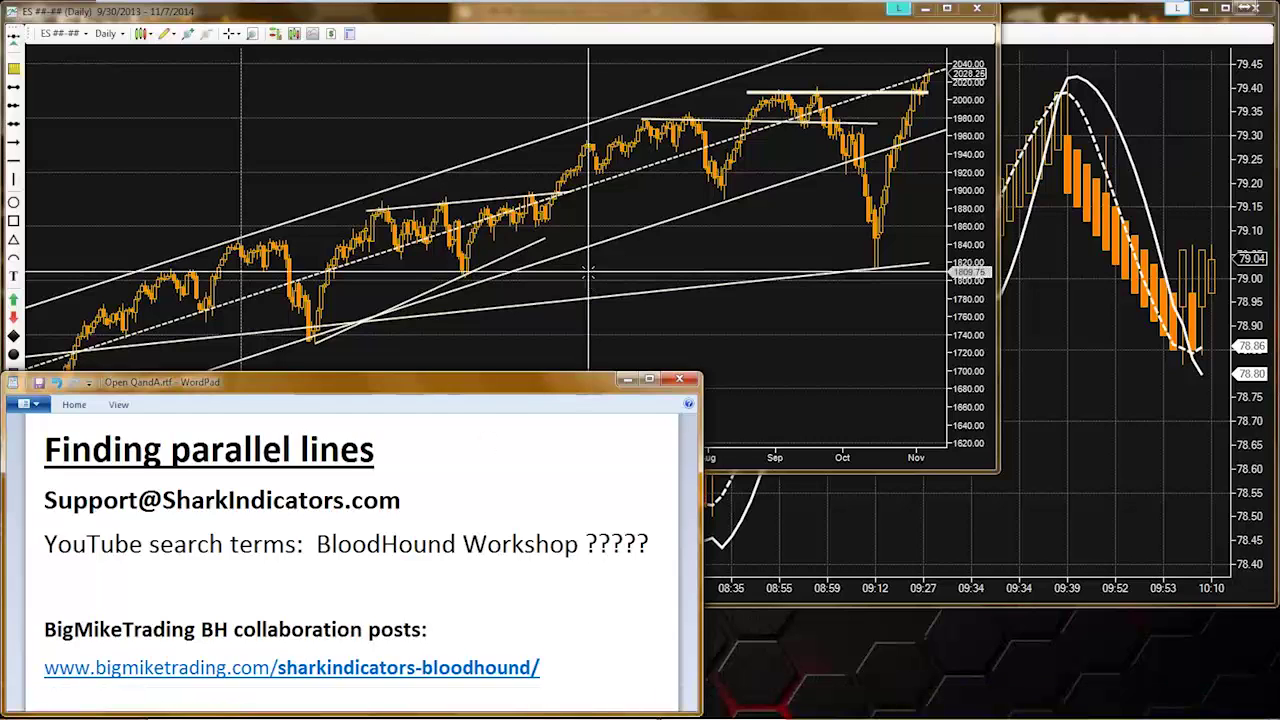
left_click(1068, 397)
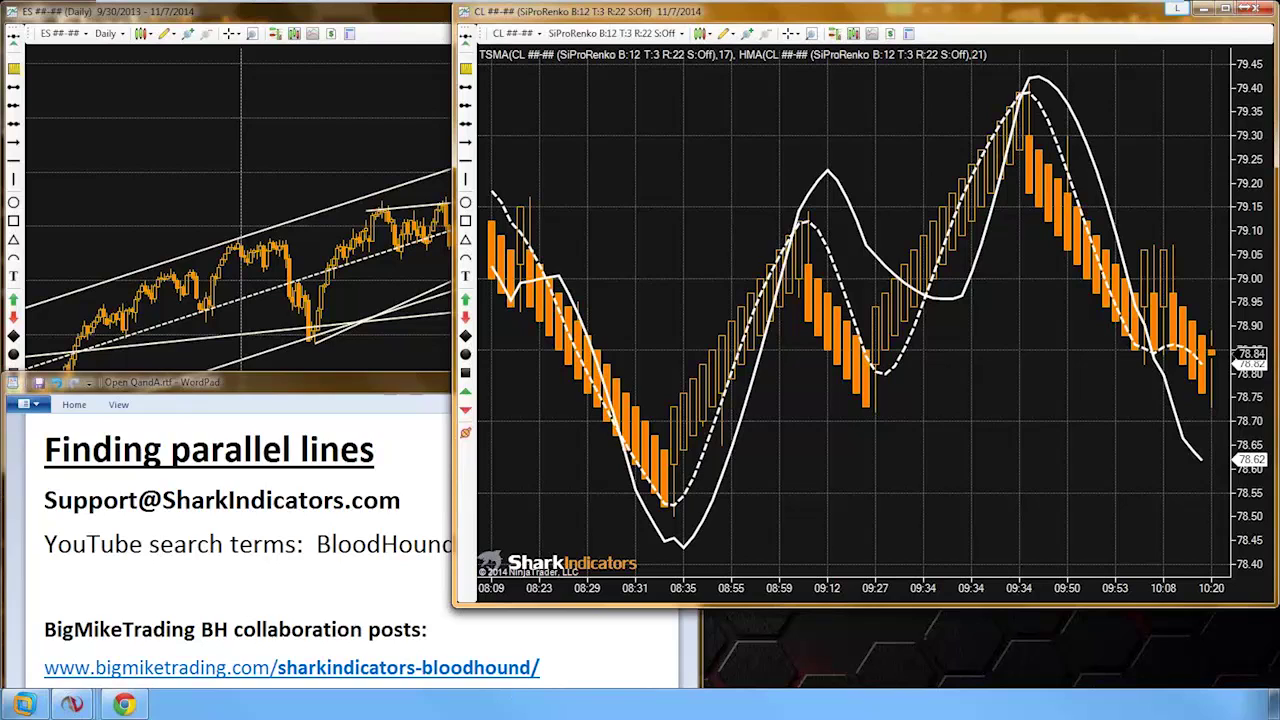
mouse_move(126, 706)
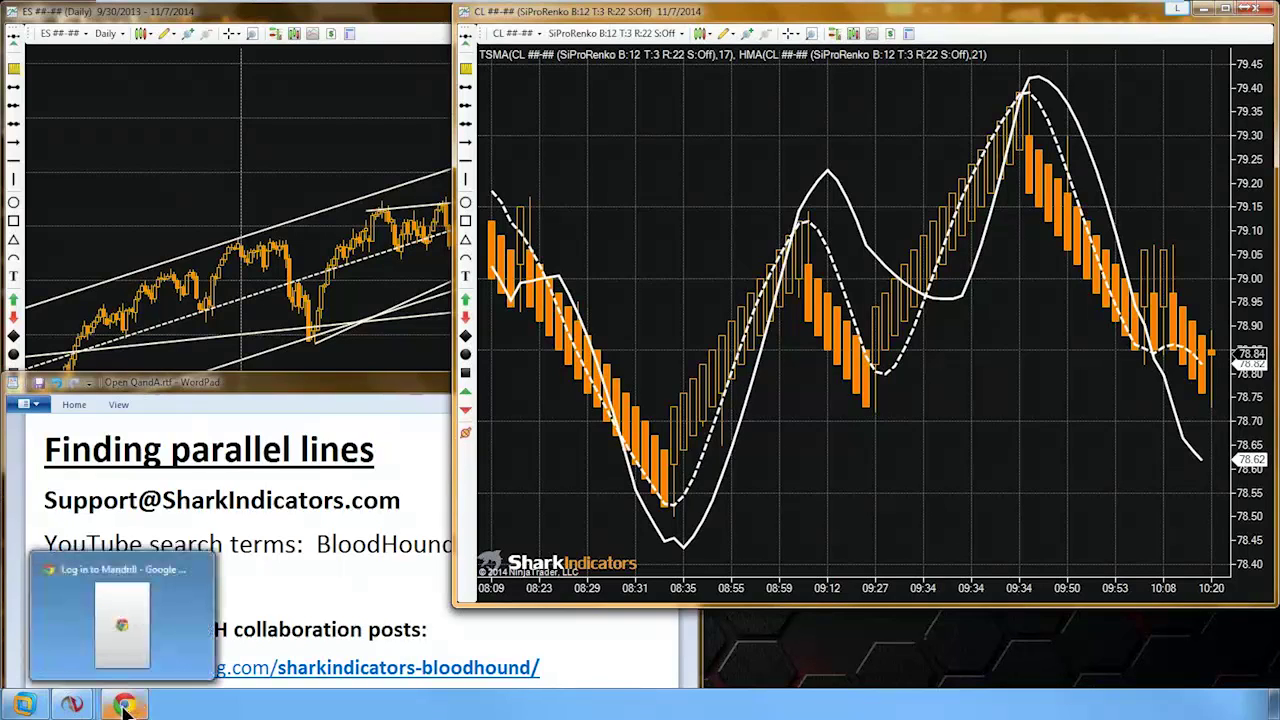
left_click(135, 680)
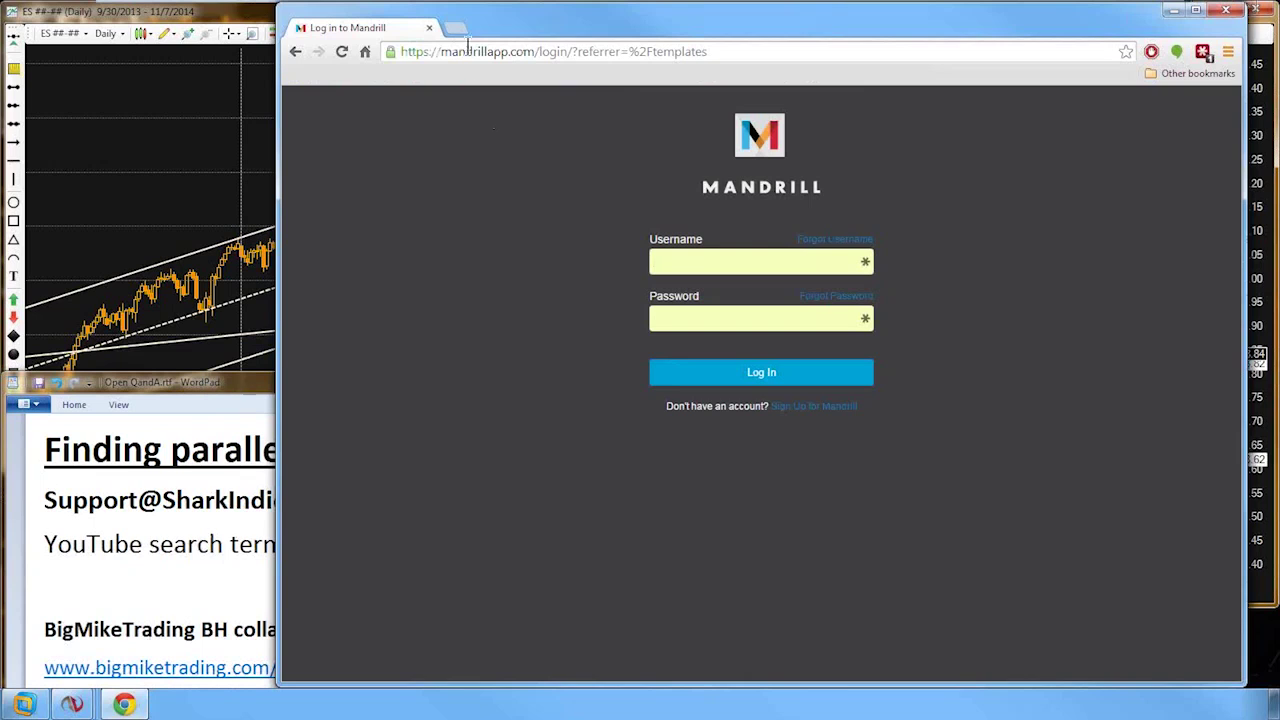
left_click(1173, 10)
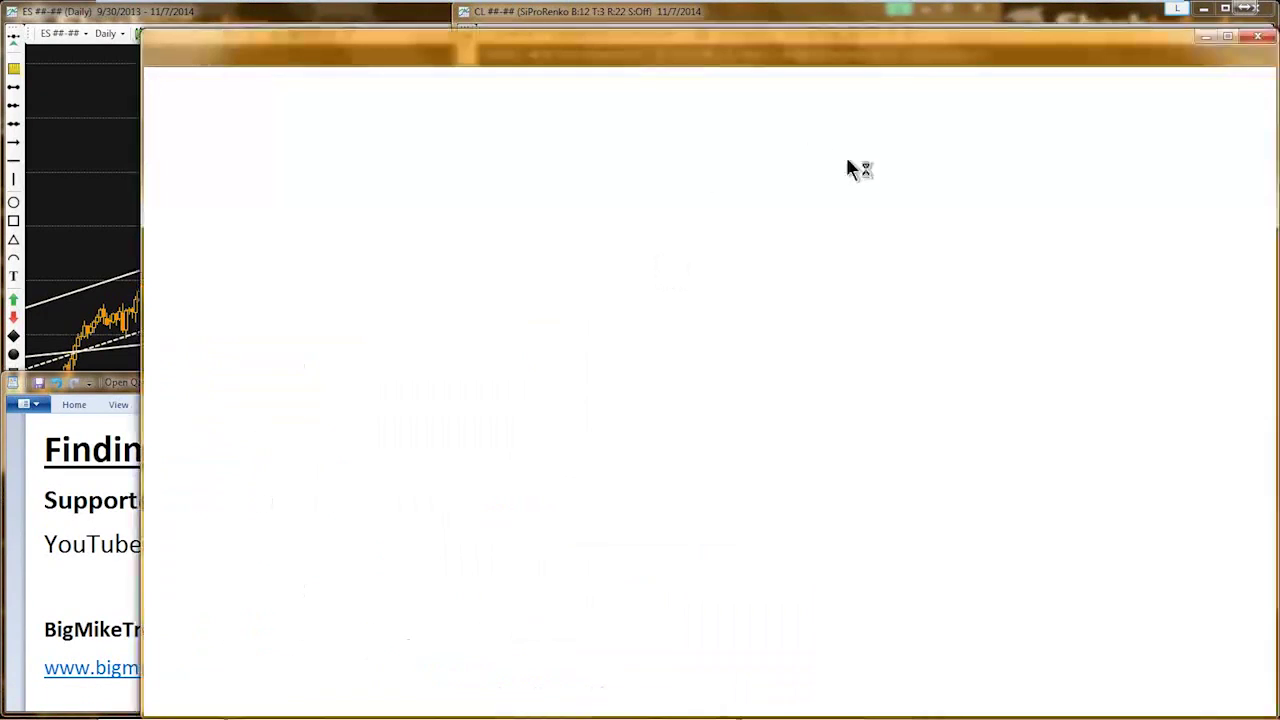
left_click(1258, 37)
- Add the SiBloodHound indicator with its default settings to the CL SiProRenko chart
right_click(686, 184)
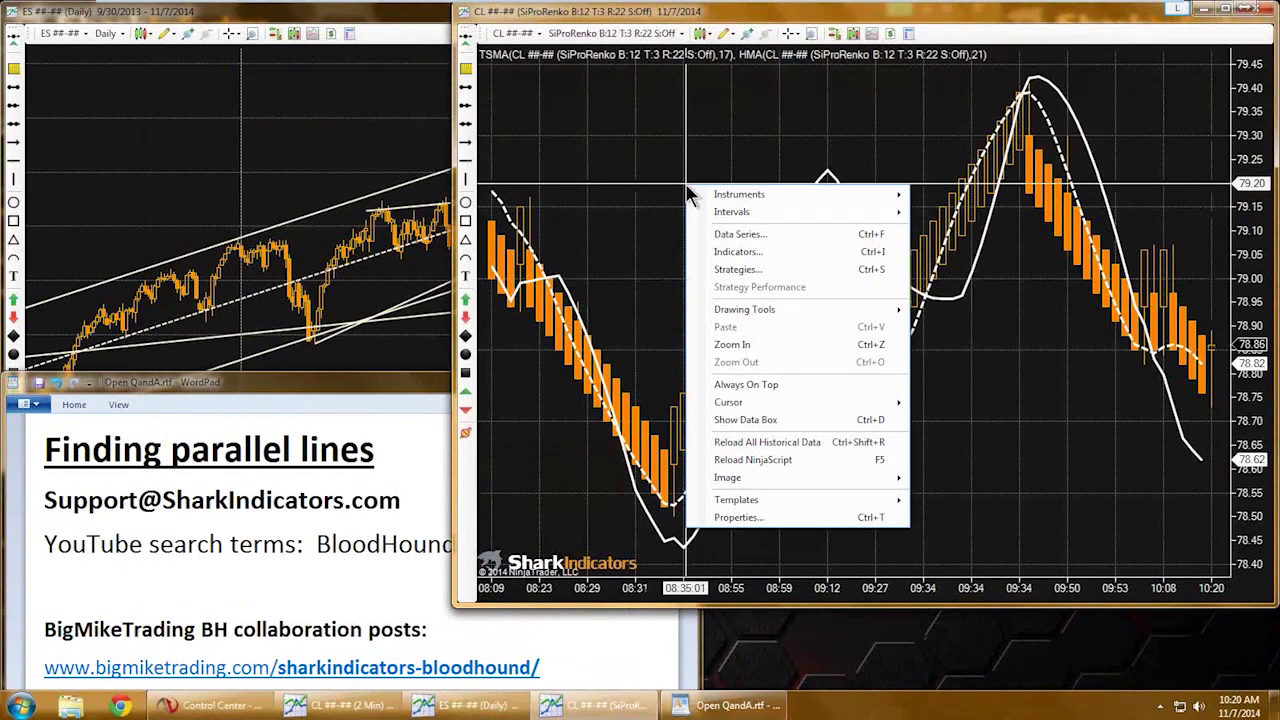
left_click(730, 262)
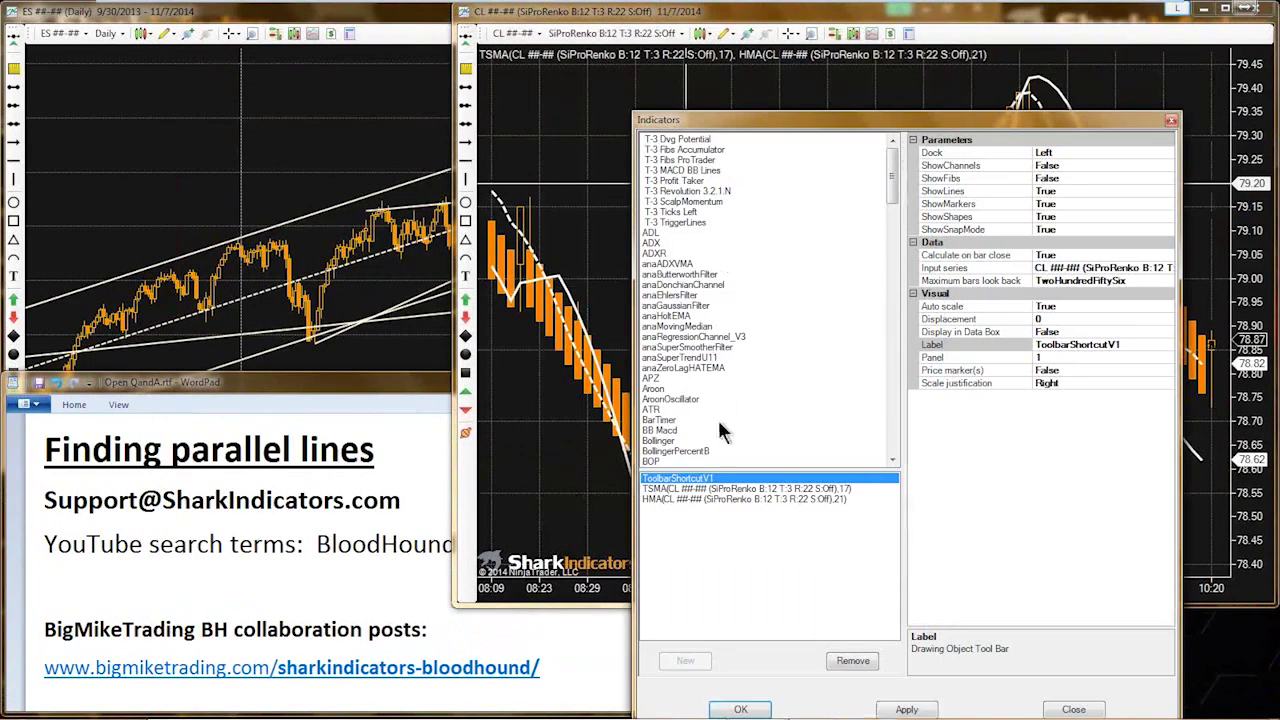
left_click(665, 356)
key("s")
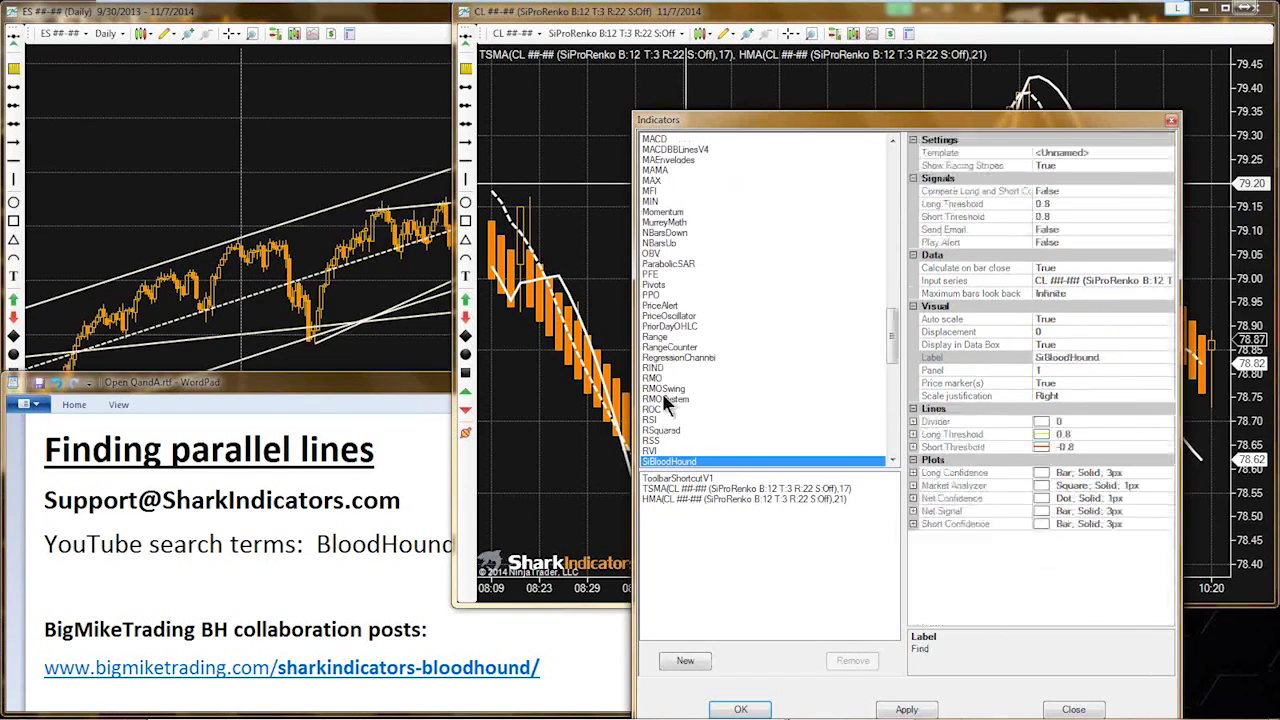
double_click(666, 458)
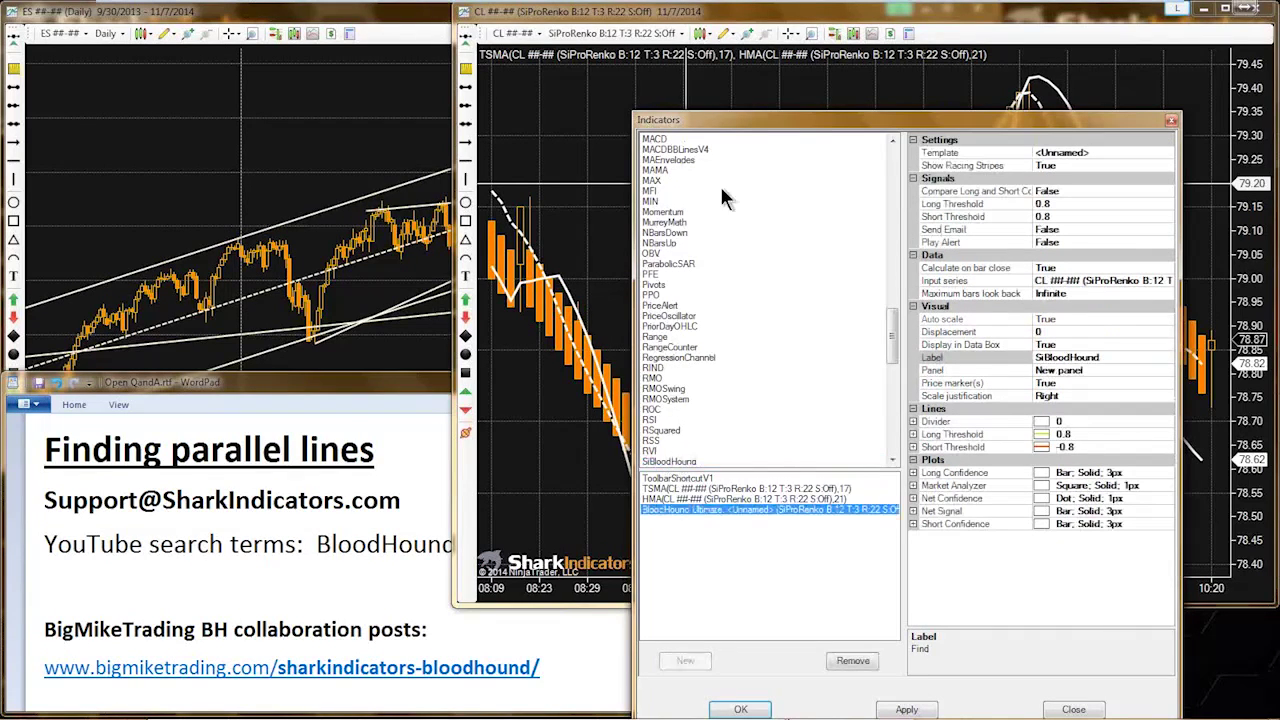
left_click_drag(740, 120, 646, 66)
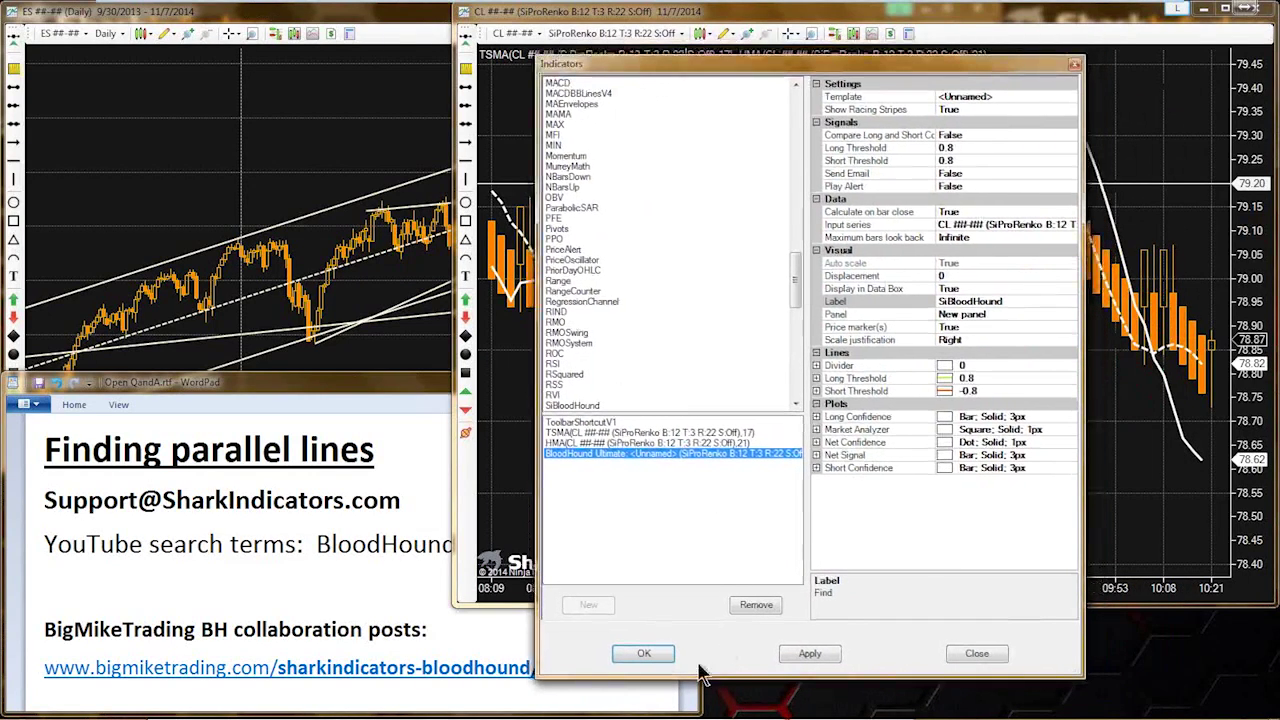
left_click(644, 653)
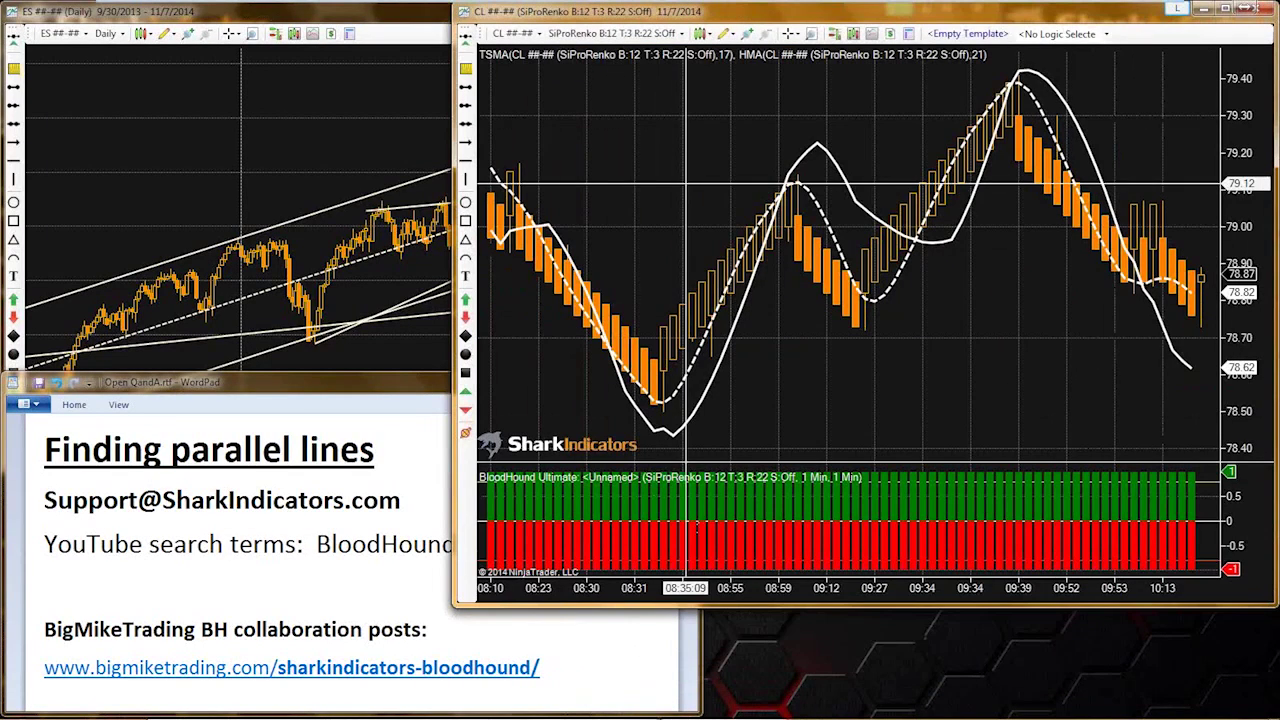
- Open the BloodHound editor for the chart's empty template and launch the online documentation from it
left_click(945, 38)
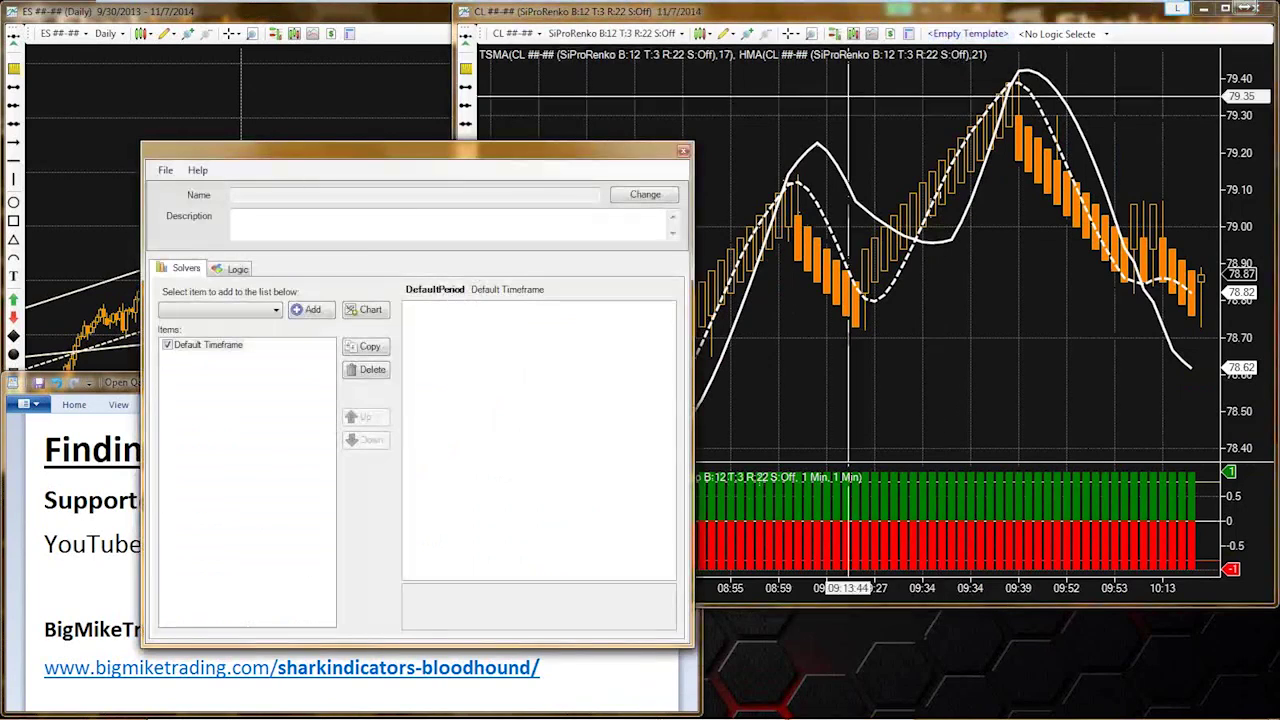
left_click_drag(263, 148, 283, 133)
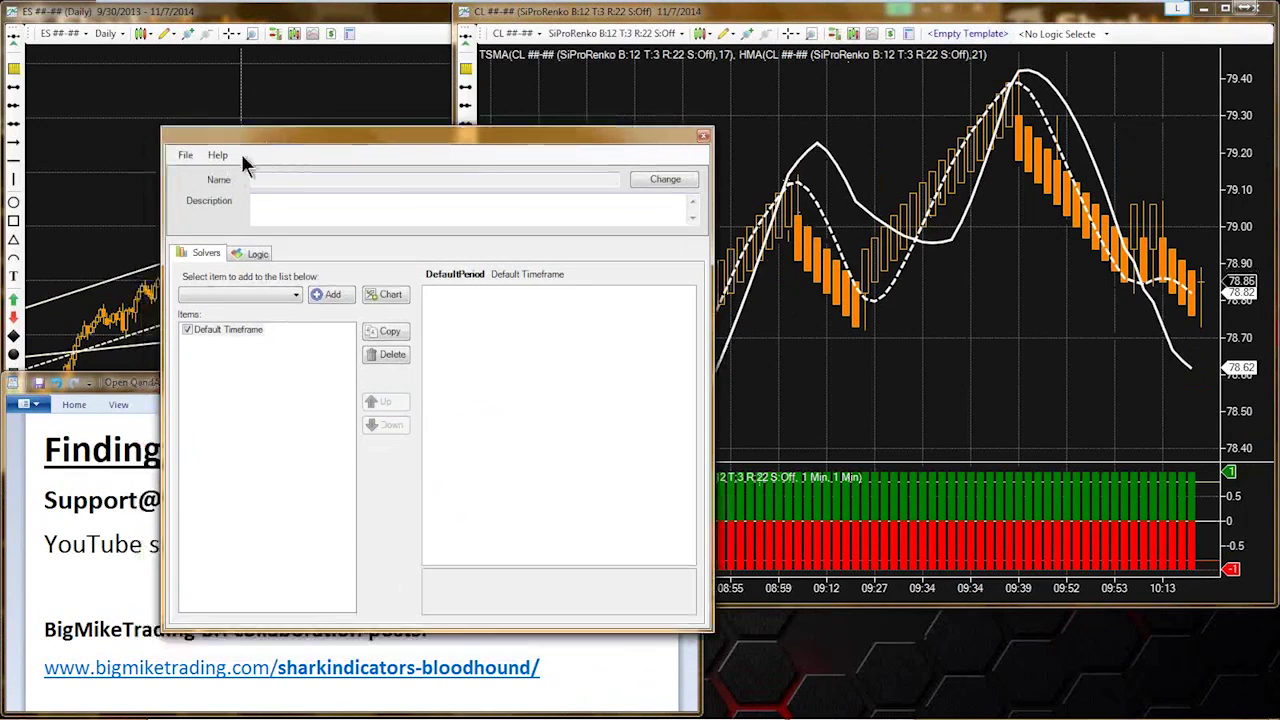
left_click(217, 156)
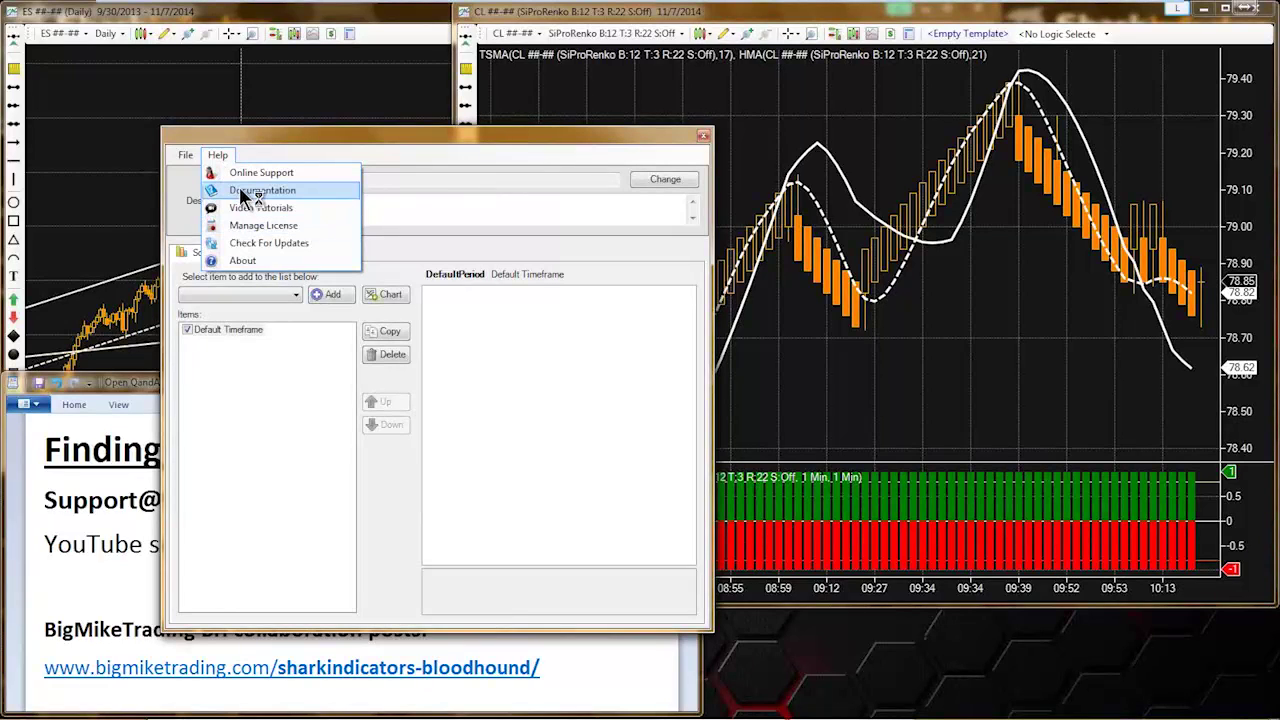
left_click(245, 192)
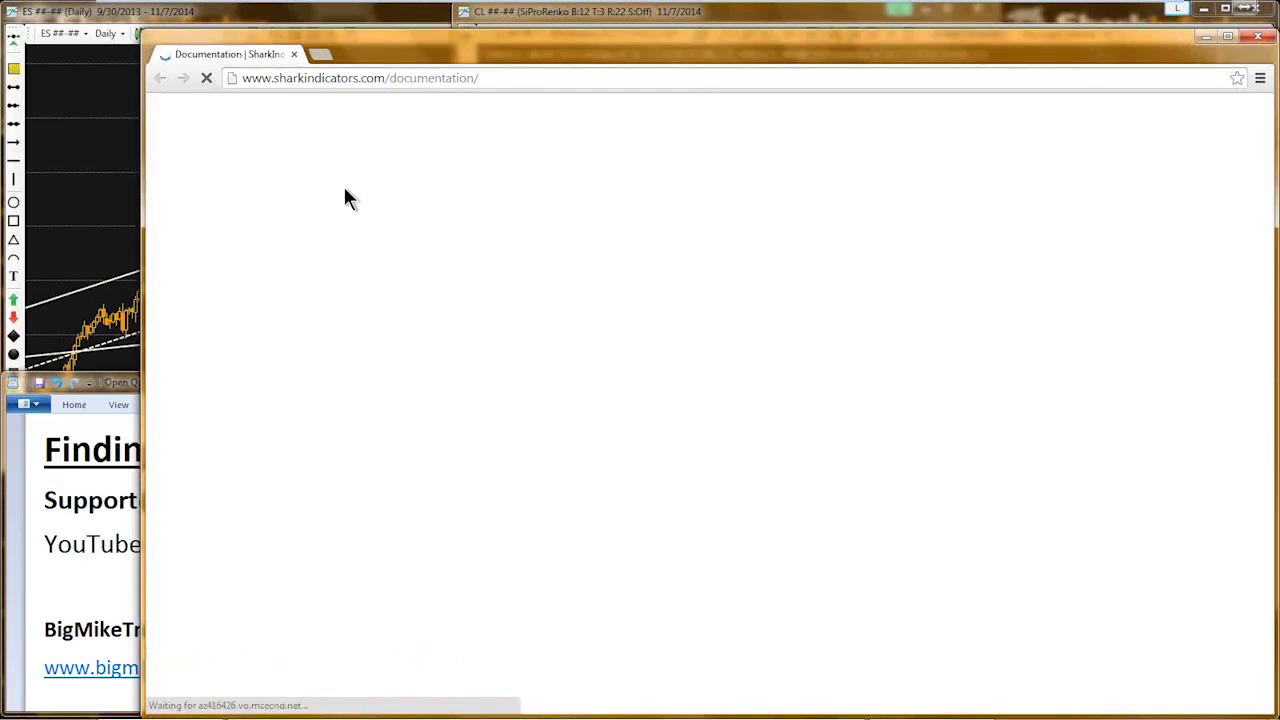
left_click_drag(447, 30, 447, 8)
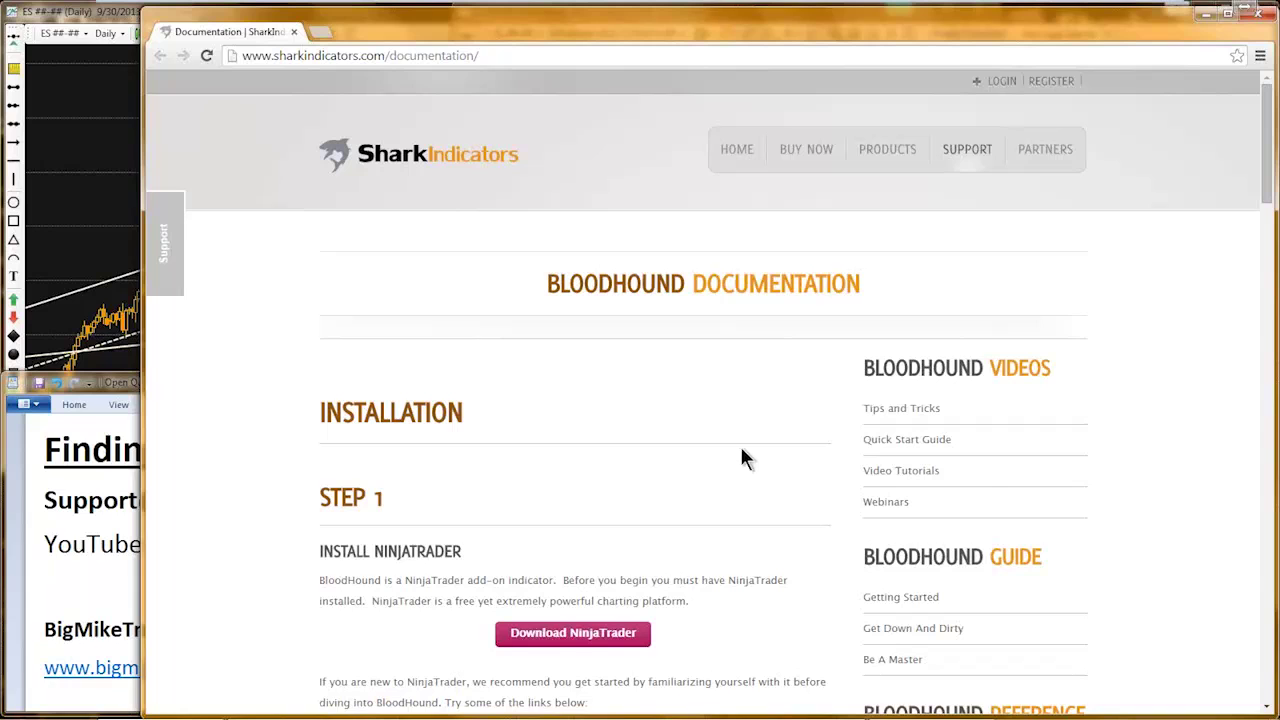
- Open the SiRaven page under Fully Automated Trading in the BloodHound documentation
scroll(830, 485, "down", 7)
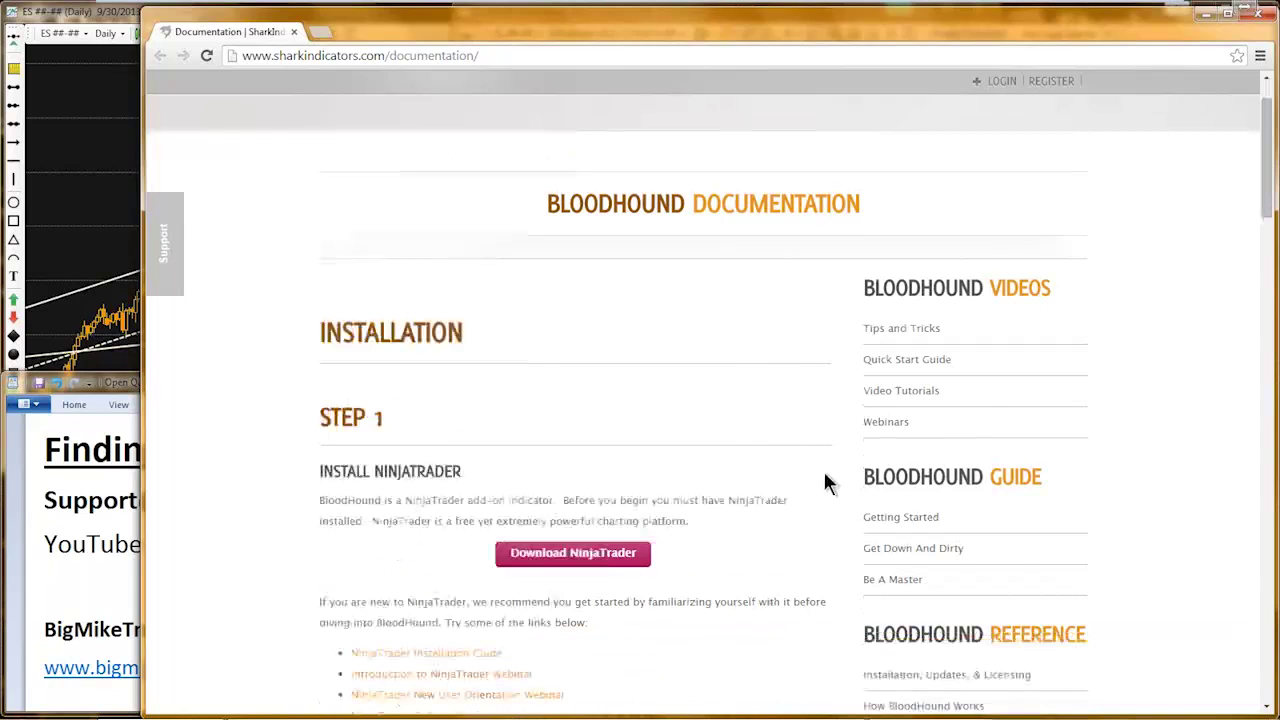
scroll(823, 484, "down", 4)
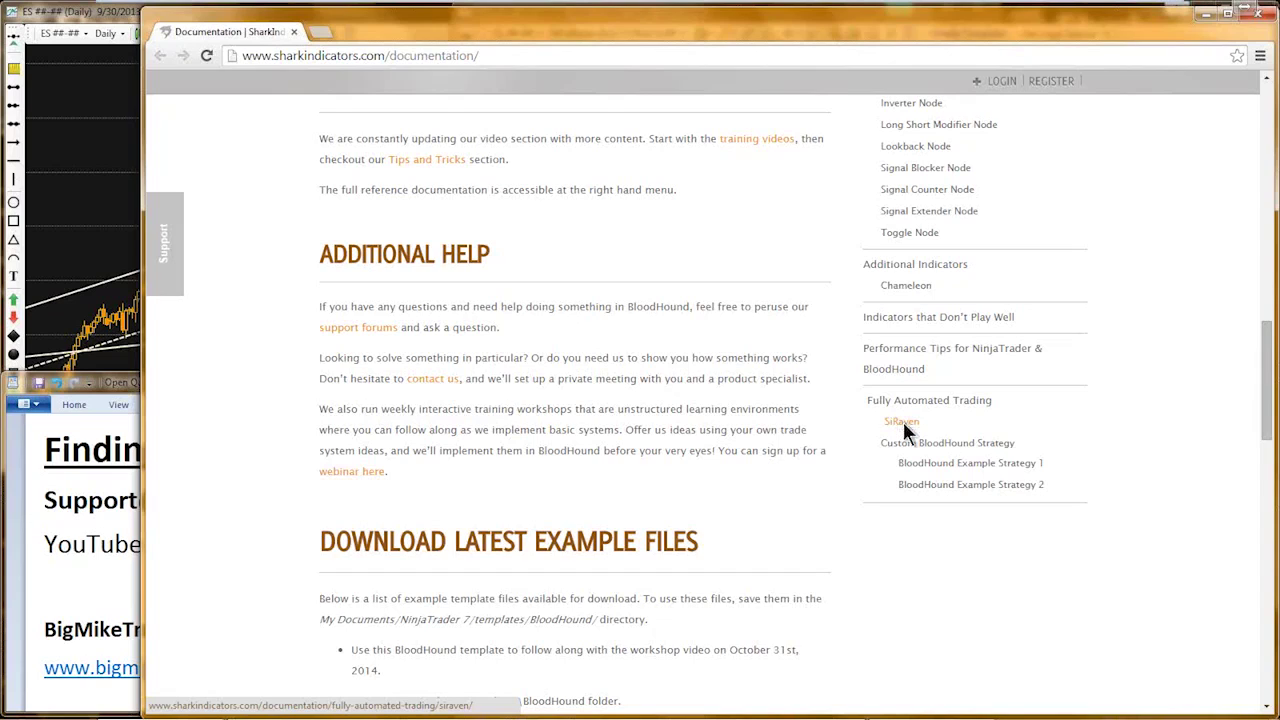
left_click(903, 425)
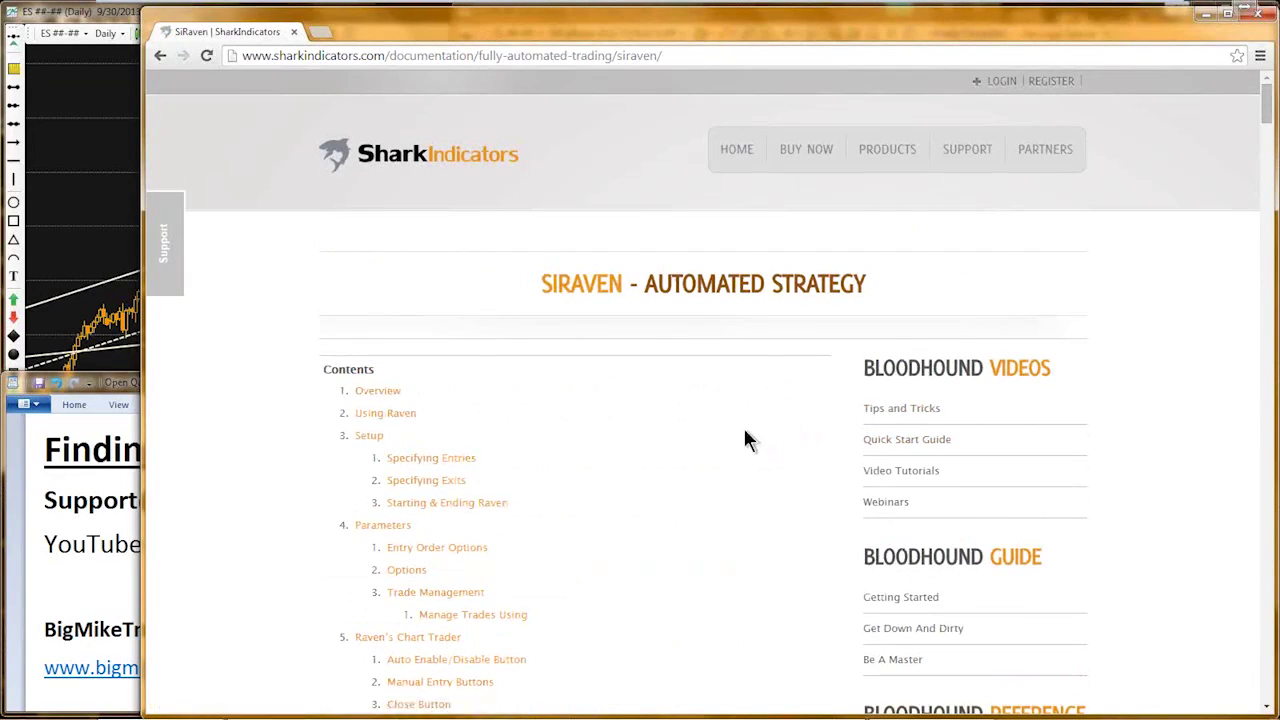
- Look through the SiRaven page's contents and go to its Trade Management section
scroll(670, 450, "down", 2)
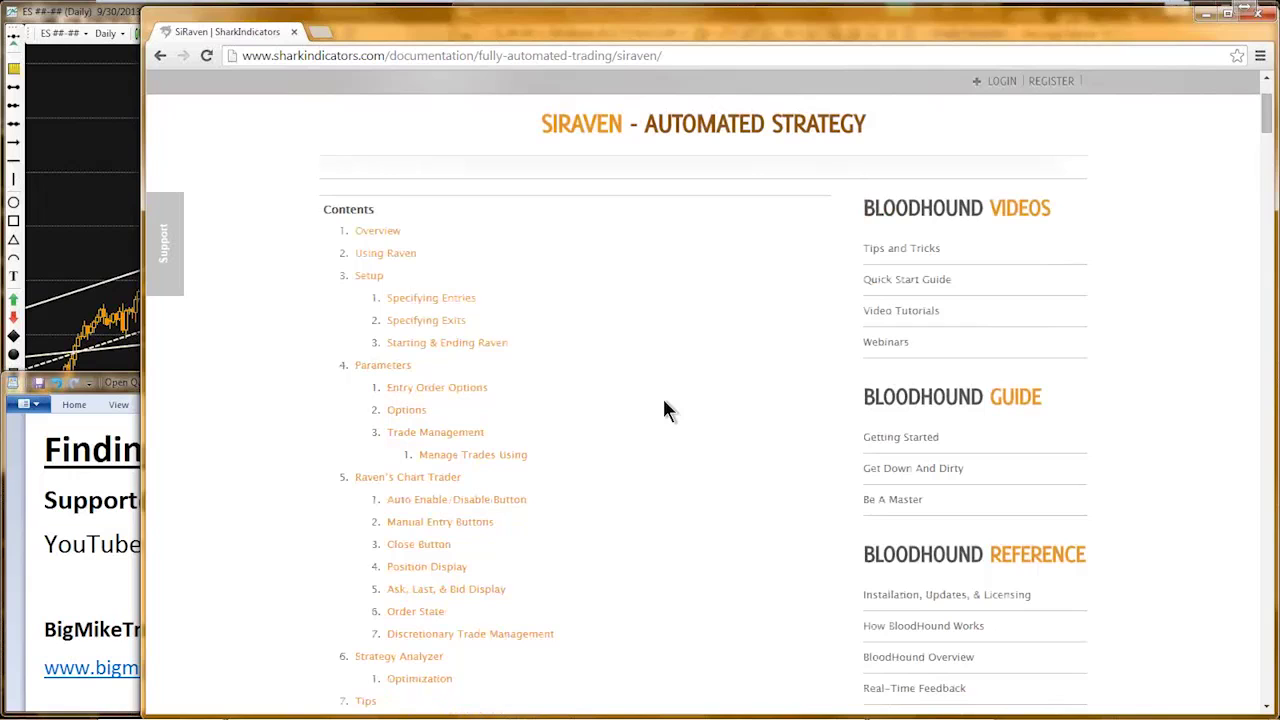
scroll(620, 350, "up", 2)
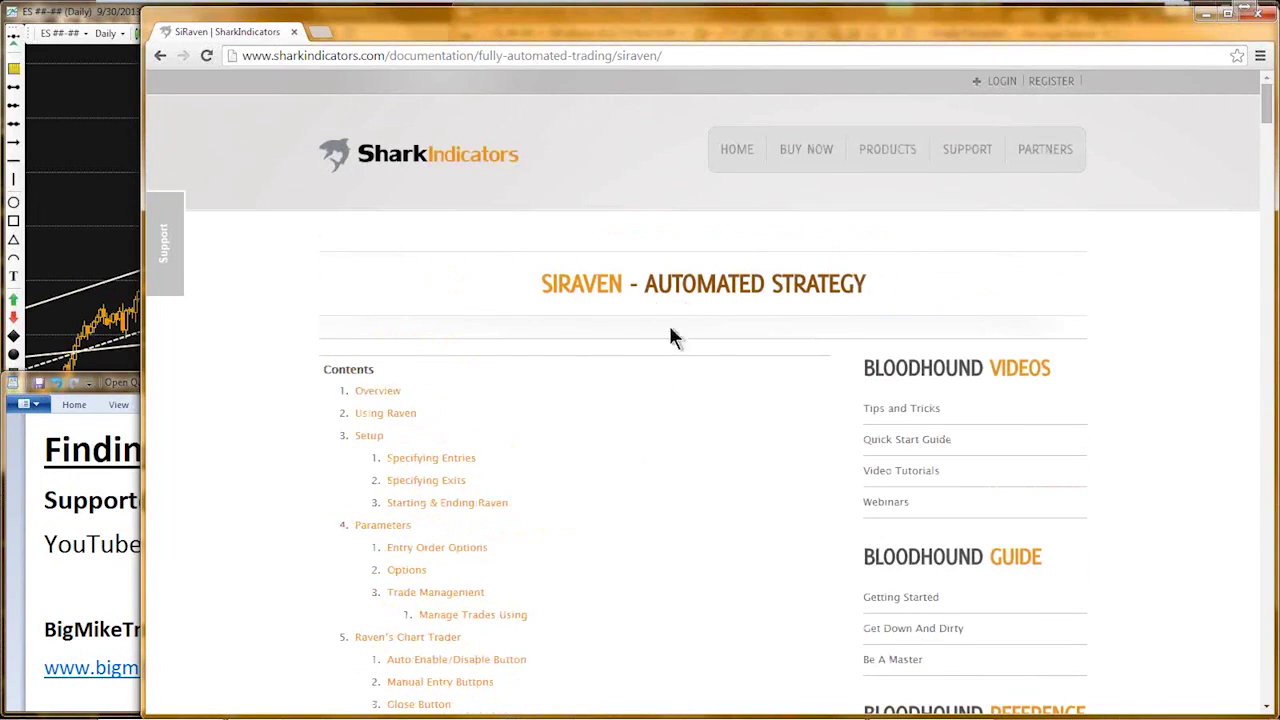
scroll(600, 462, "down", 6)
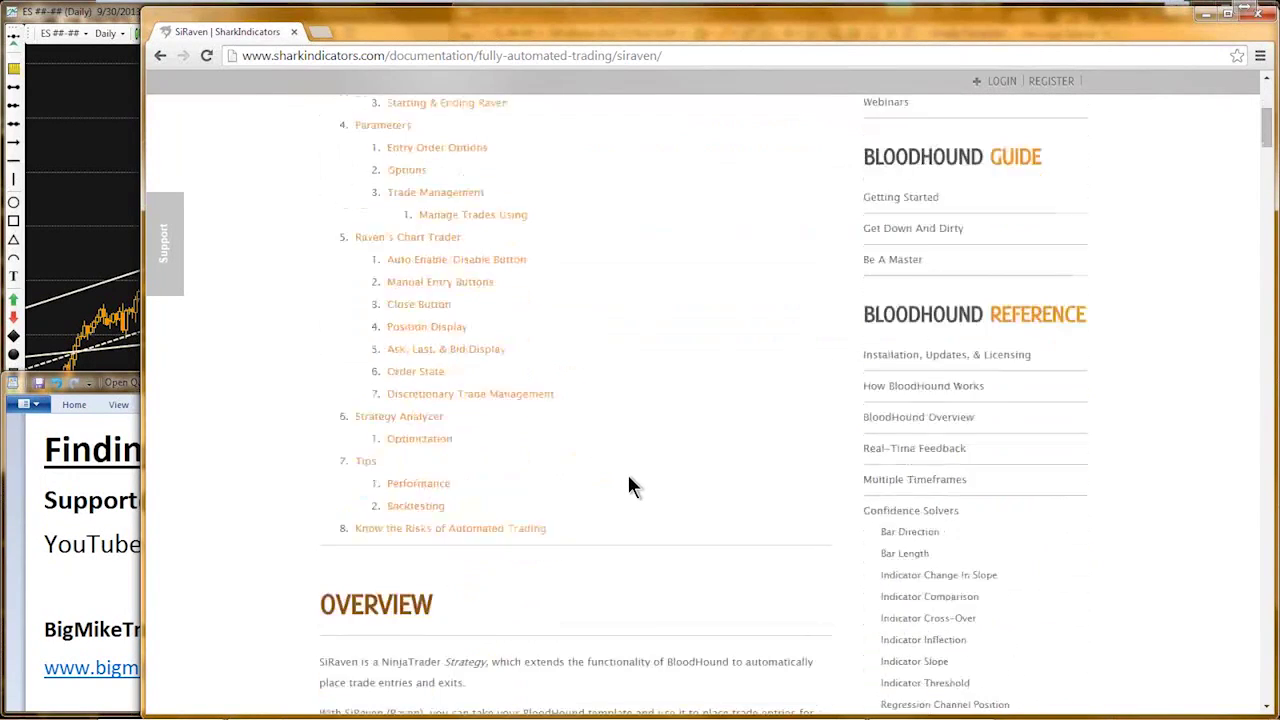
scroll(645, 470, "up", 2)
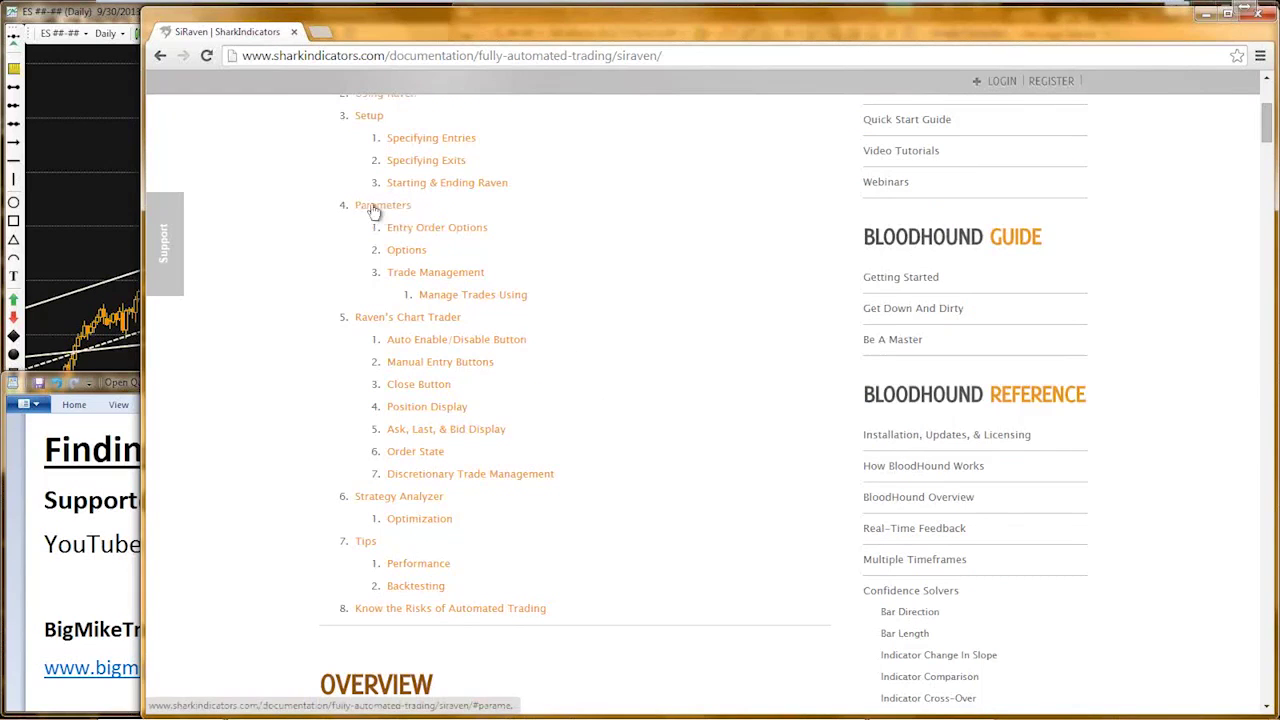
left_click(424, 276)
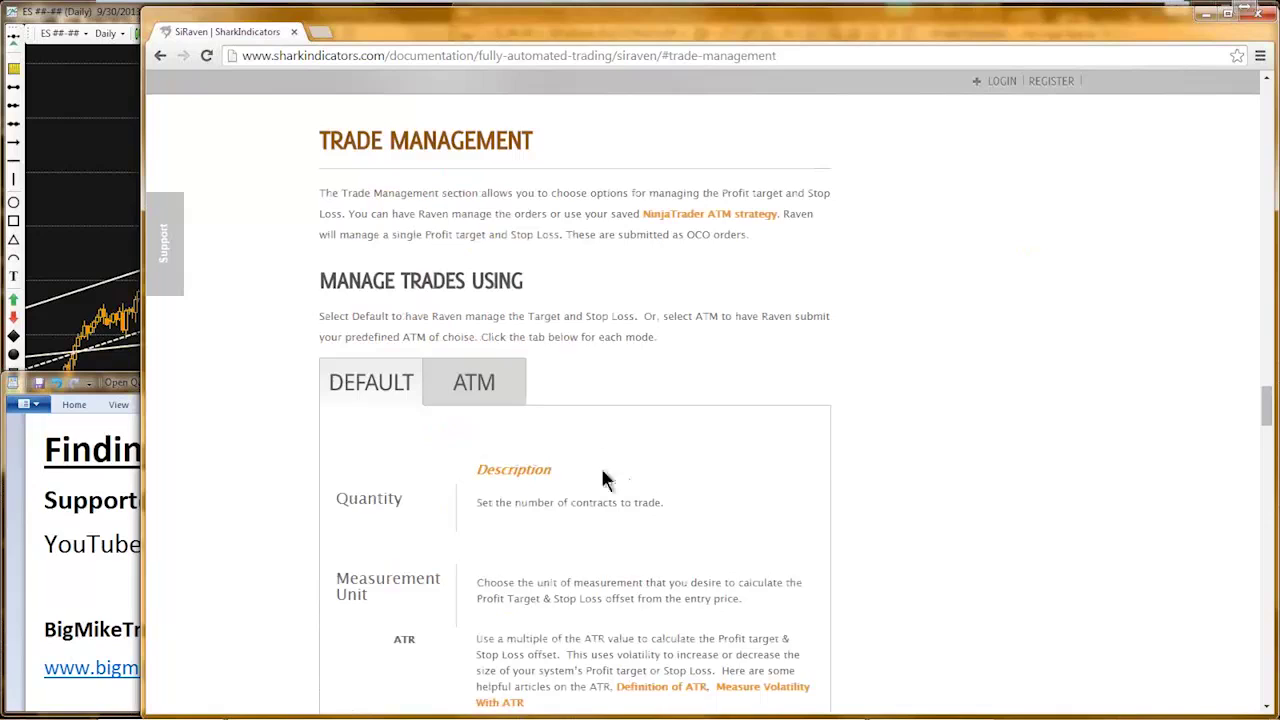
- Review the Default trade management options, including Profit Target, Stop Loss and Trail The Stop Loss
scroll(600, 470, "down", 2)
scroll(637, 478, "down", 3)
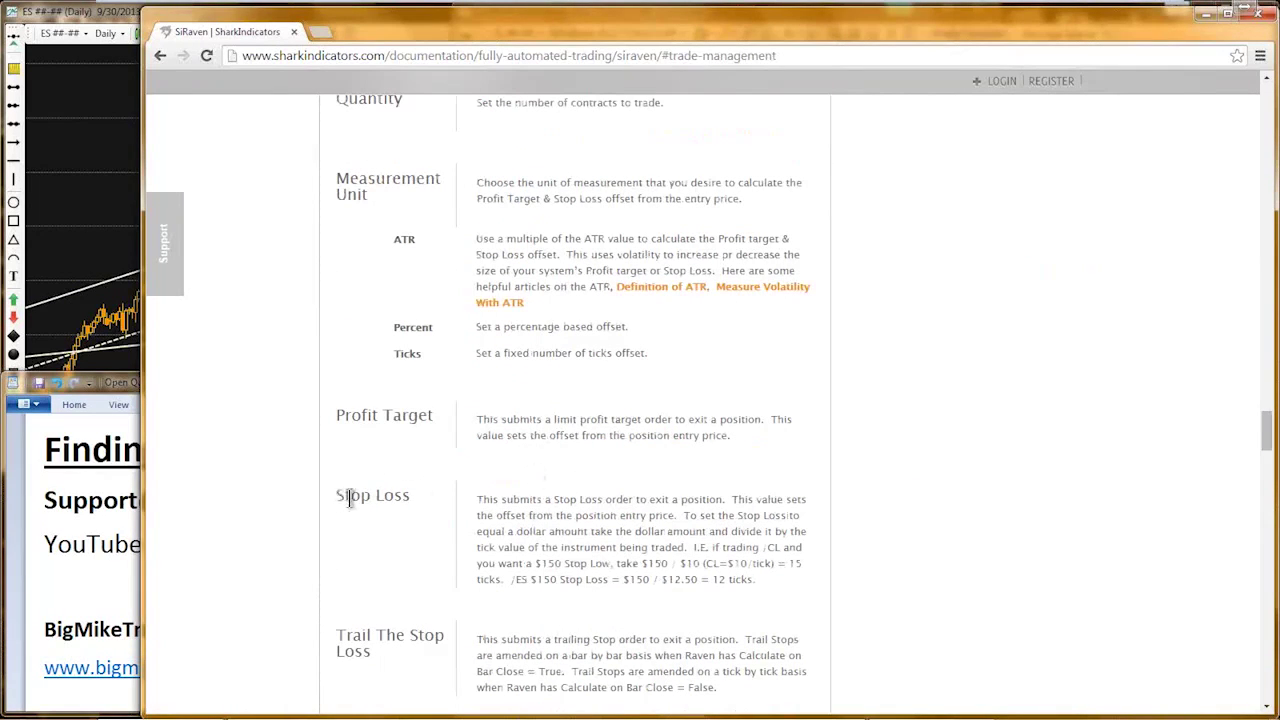
scroll(474, 515, "down", 1)
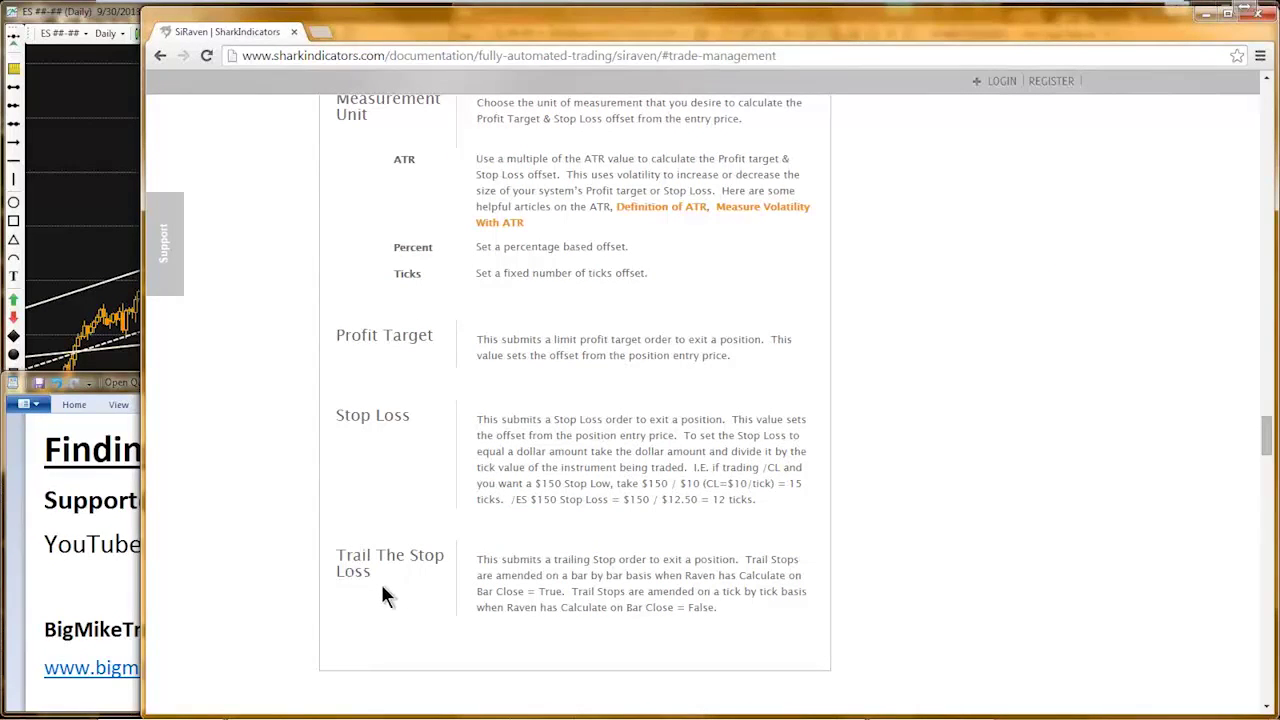
scroll(397, 600, "up", 4)
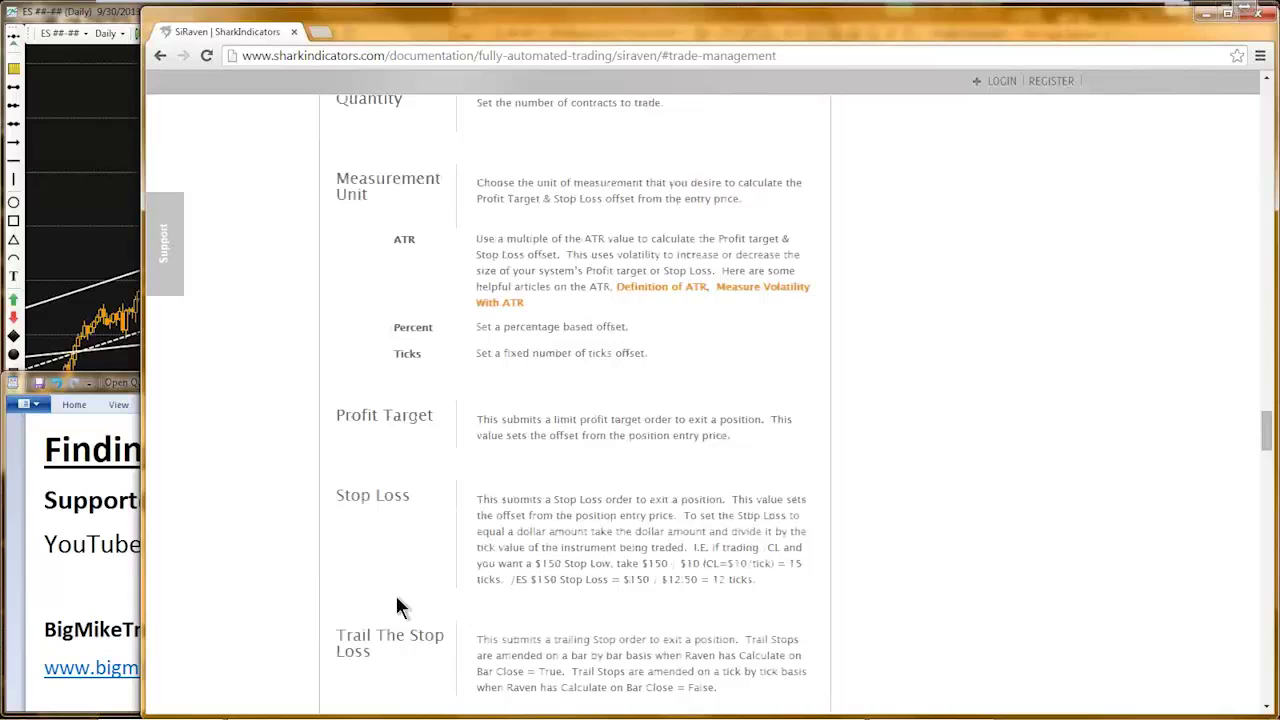
scroll(397, 605, "up", 2)
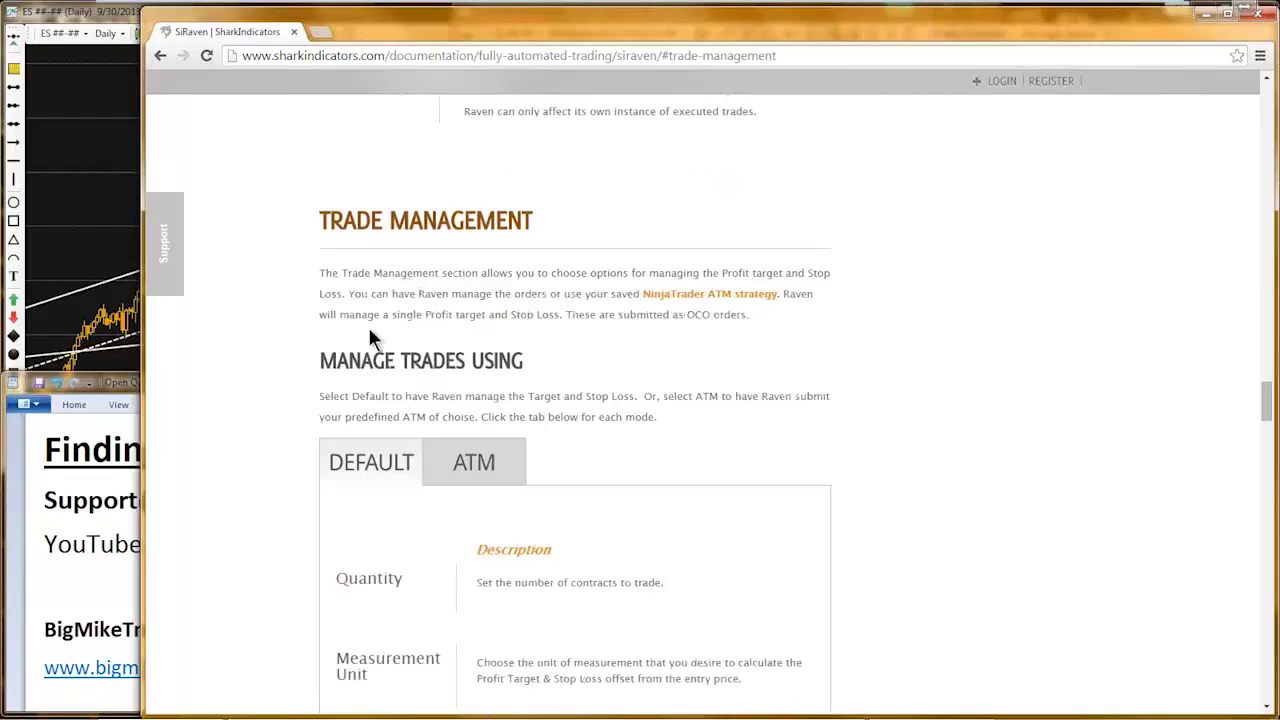
- Switch back to the CL SiProRenko chart in NinjaTrader and add the SiRaven strategy to its strategies list
left_click_drag(766, 23, 645, 24)
key("alt+Tab")
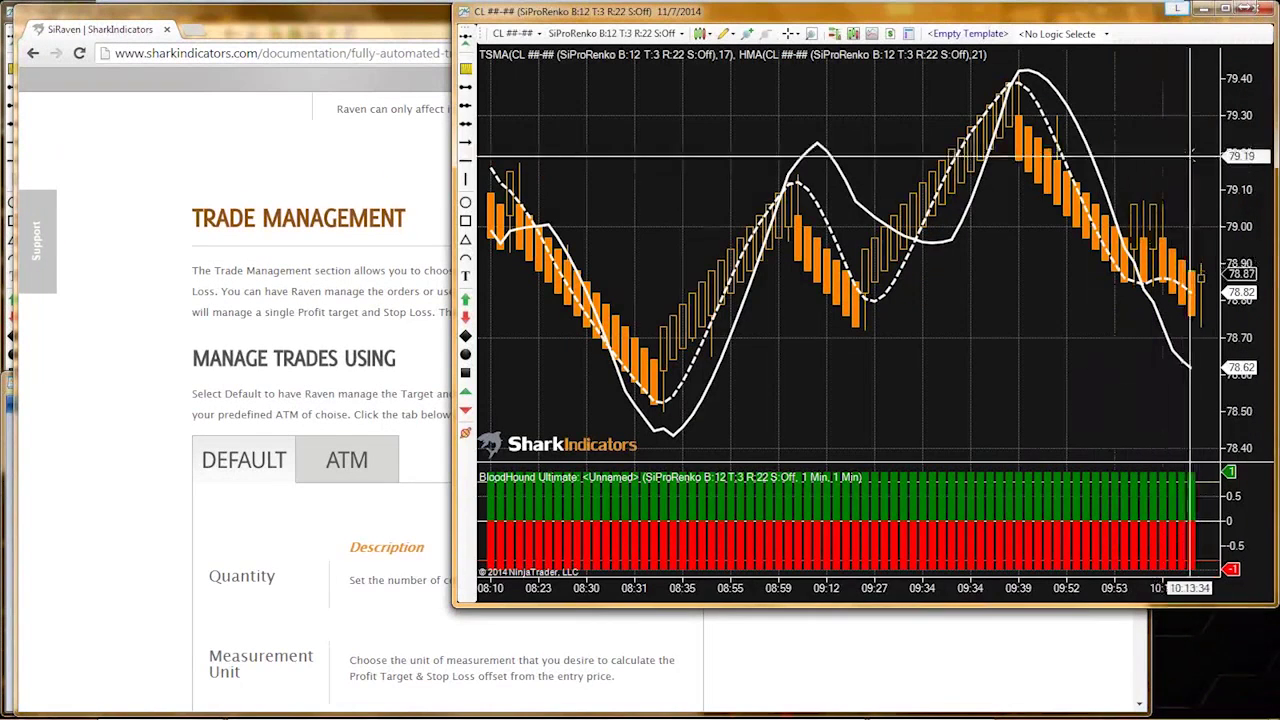
right_click(706, 130)
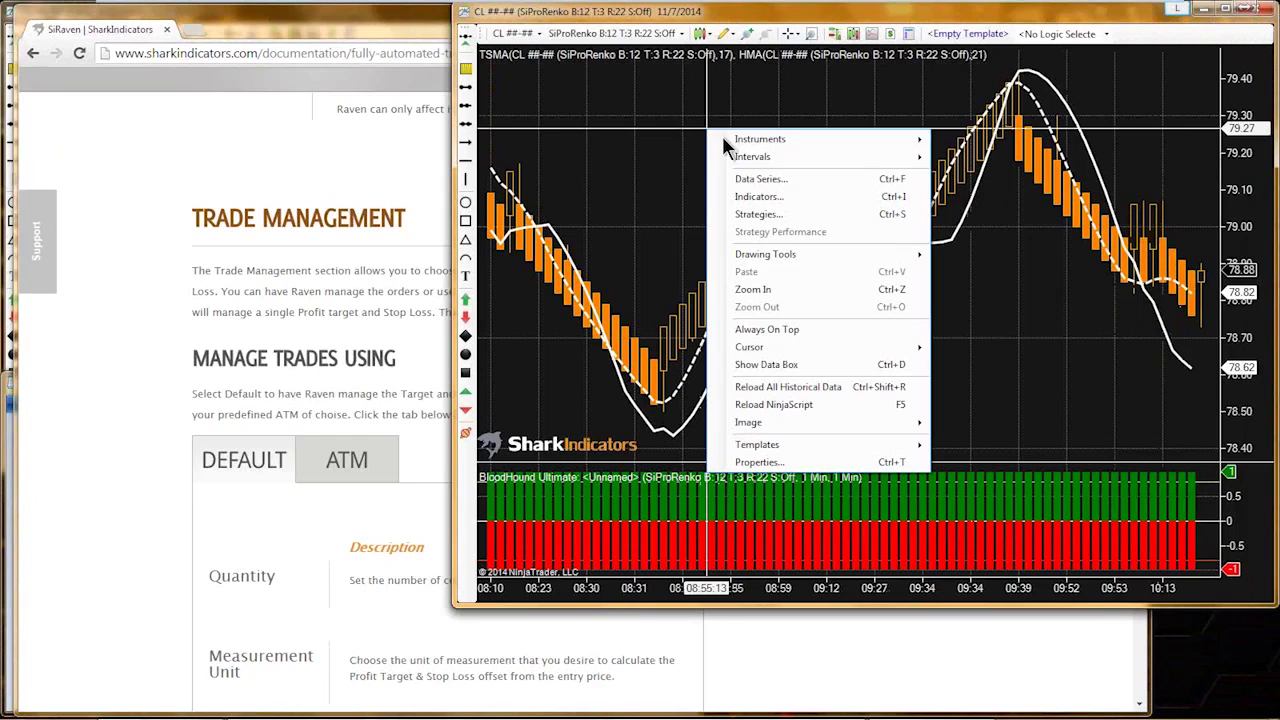
left_click(755, 214)
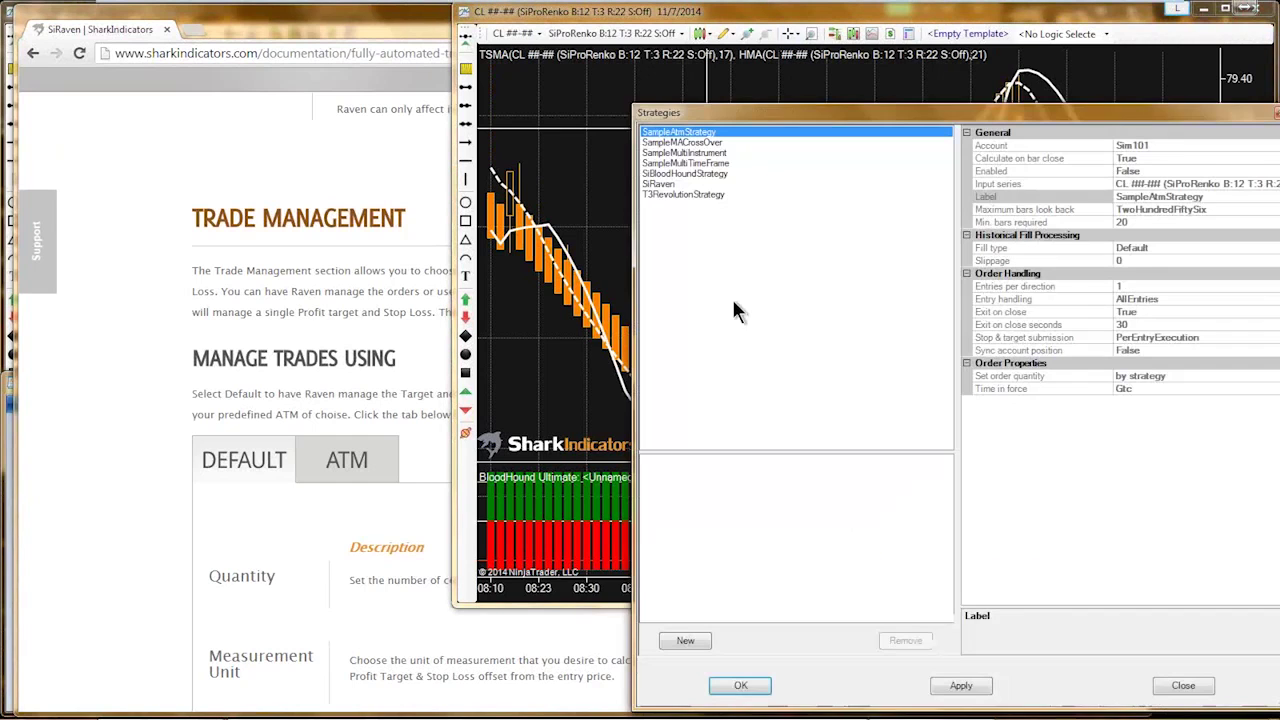
double_click(661, 184)
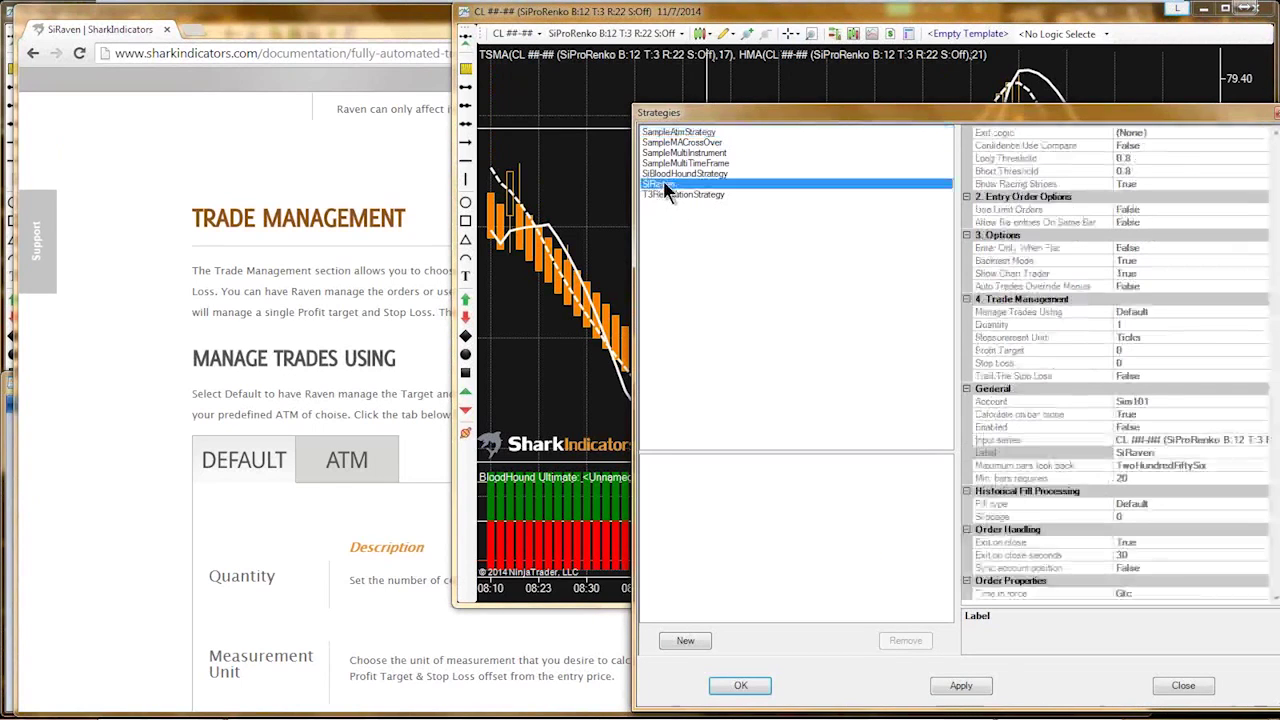
left_click_drag(762, 117, 530, 26)
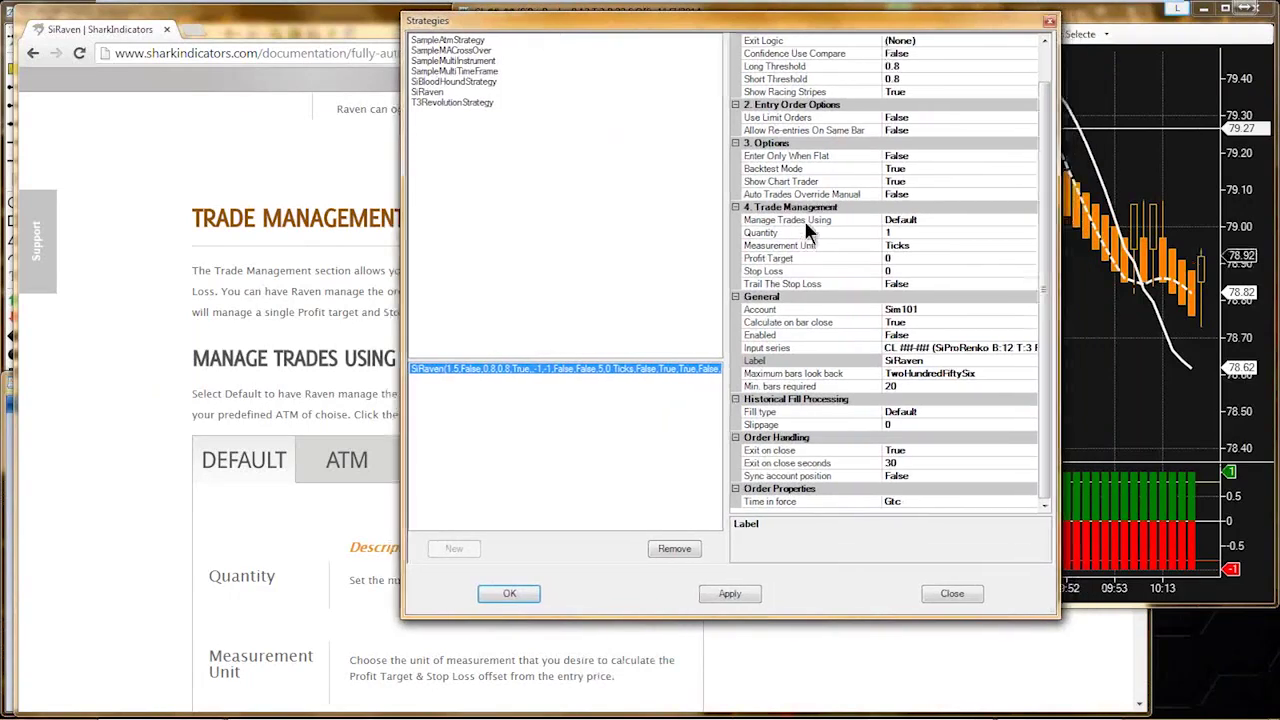
- Examine SiRaven's Stop Loss and Trail The Stop Loss parameters under Trade Management
left_click(760, 270)
left_click(778, 283)
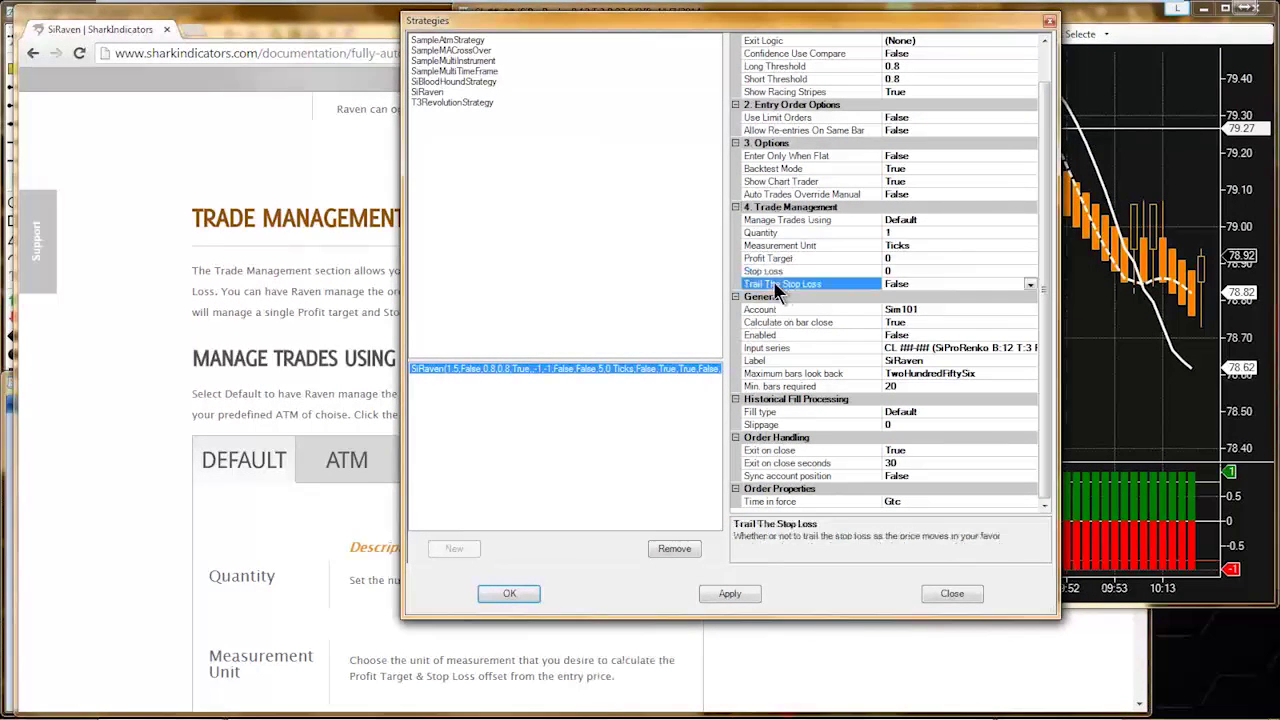
left_click(890, 271)
left_click(898, 270)
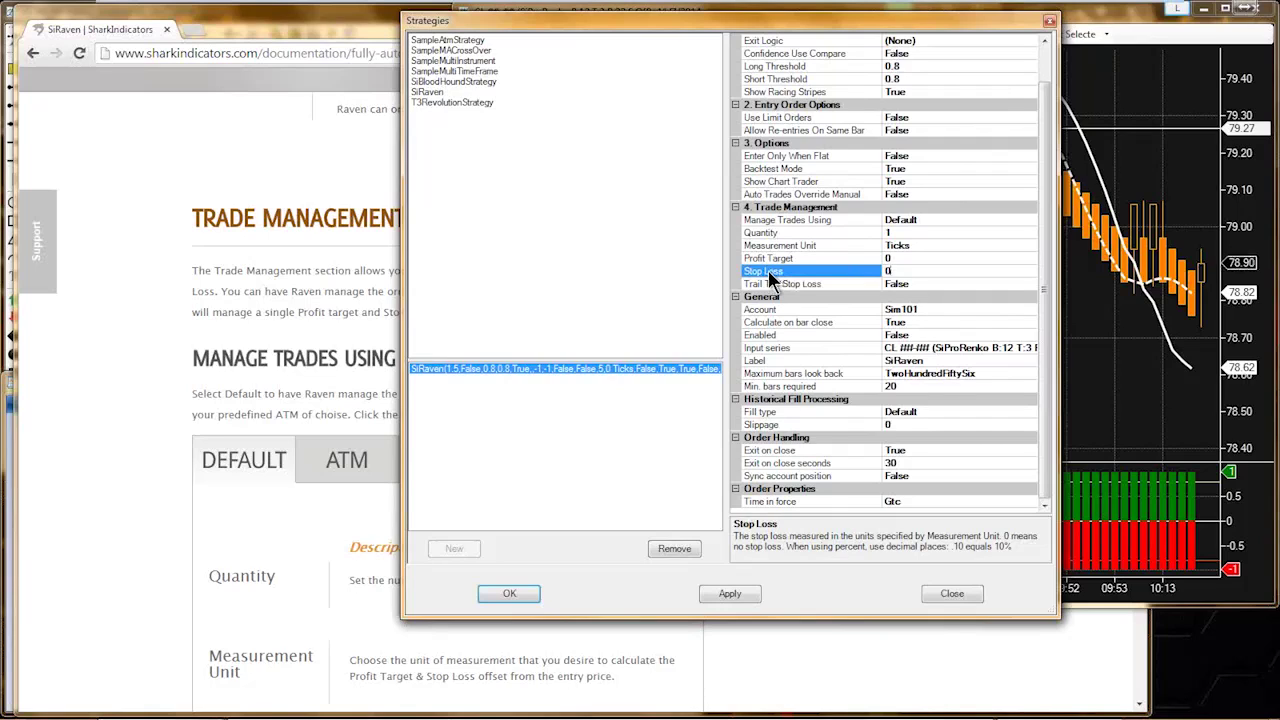
- Switch SiRaven's Manage Trades Using to ATM to inspect the ATM Template Name parameter, and return it to Default
left_click(925, 221)
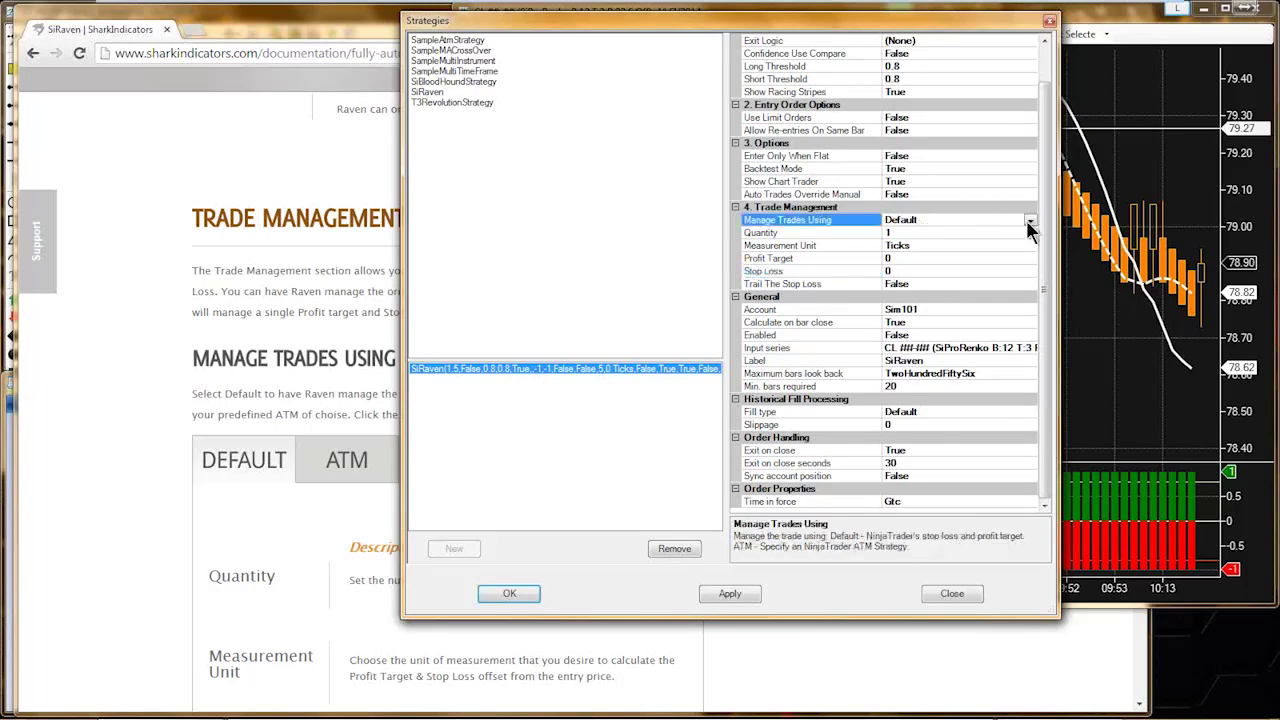
left_click(1028, 221)
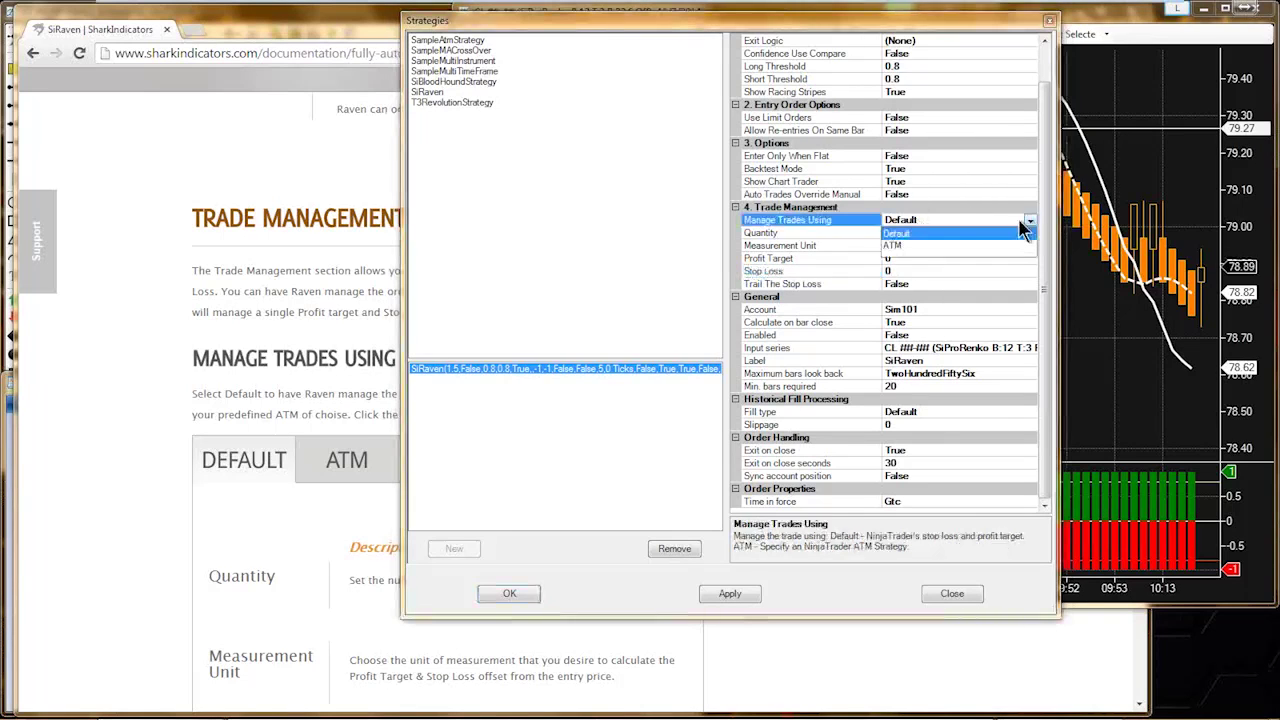
left_click(893, 245)
left_click(897, 258)
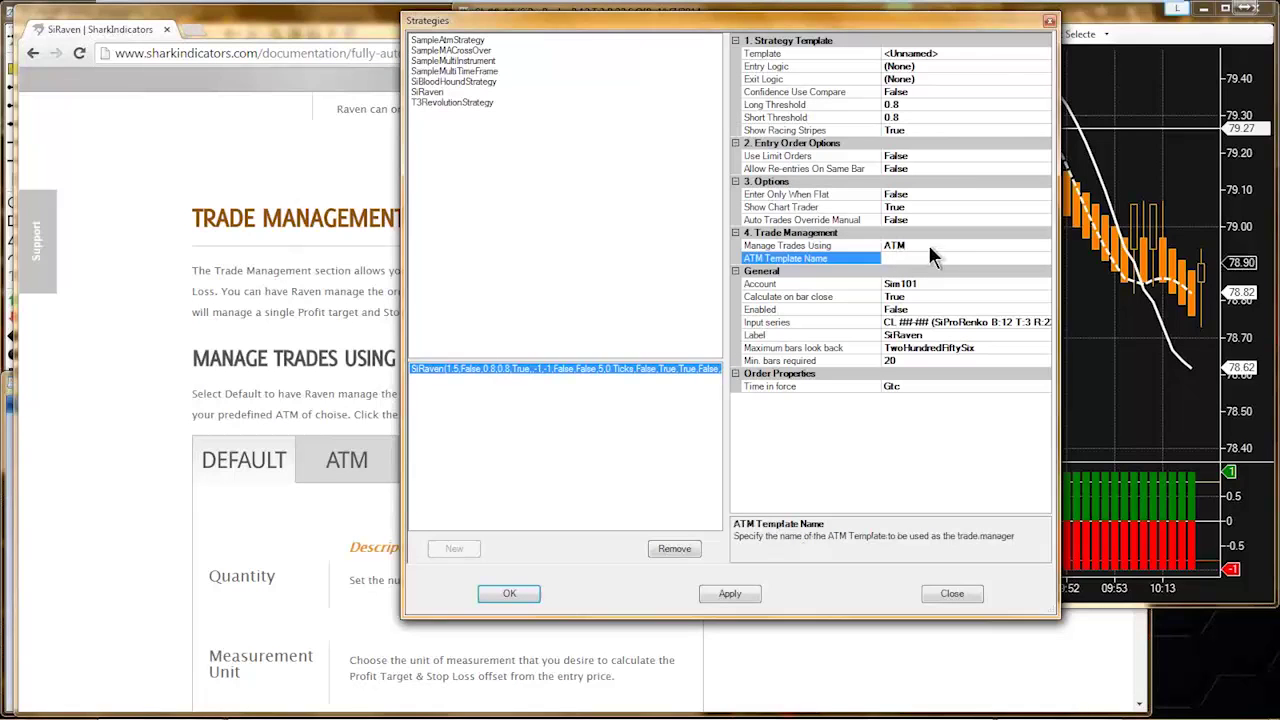
double_click(924, 247)
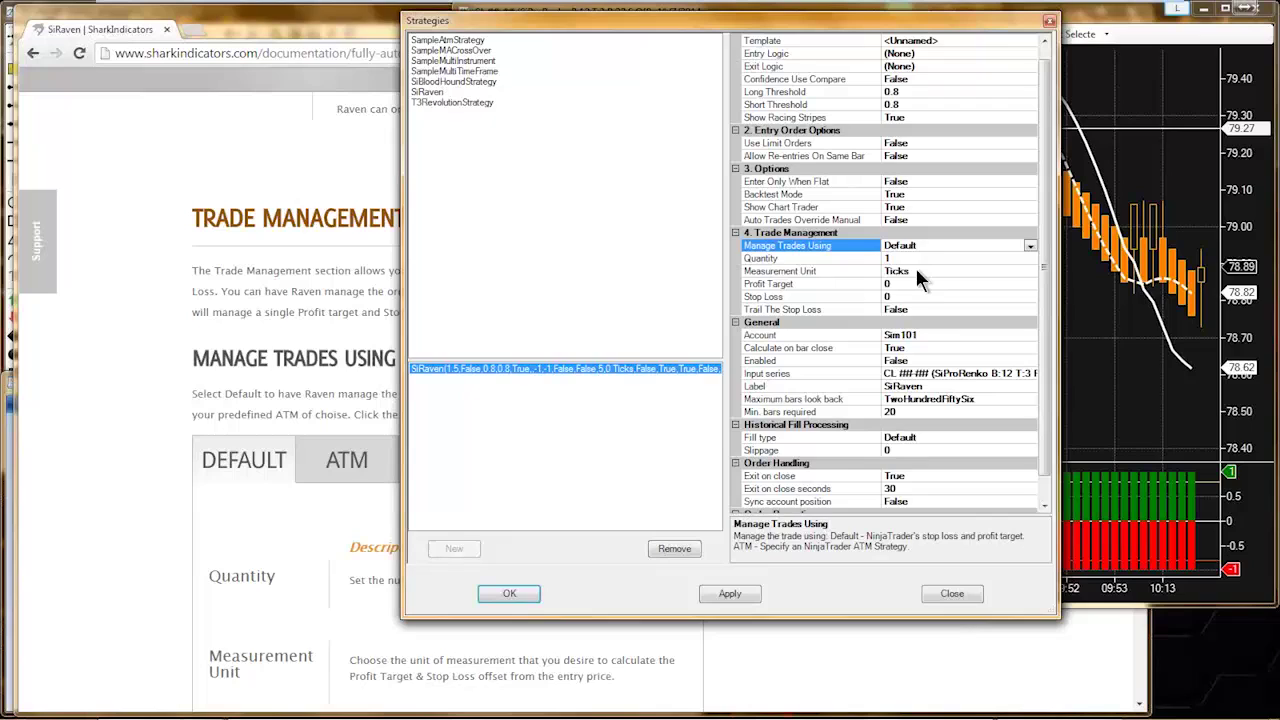
- Check SiRaven's Stop Loss and Calculate on bar close parameters, and remove the strategy from the chart
left_click(898, 297)
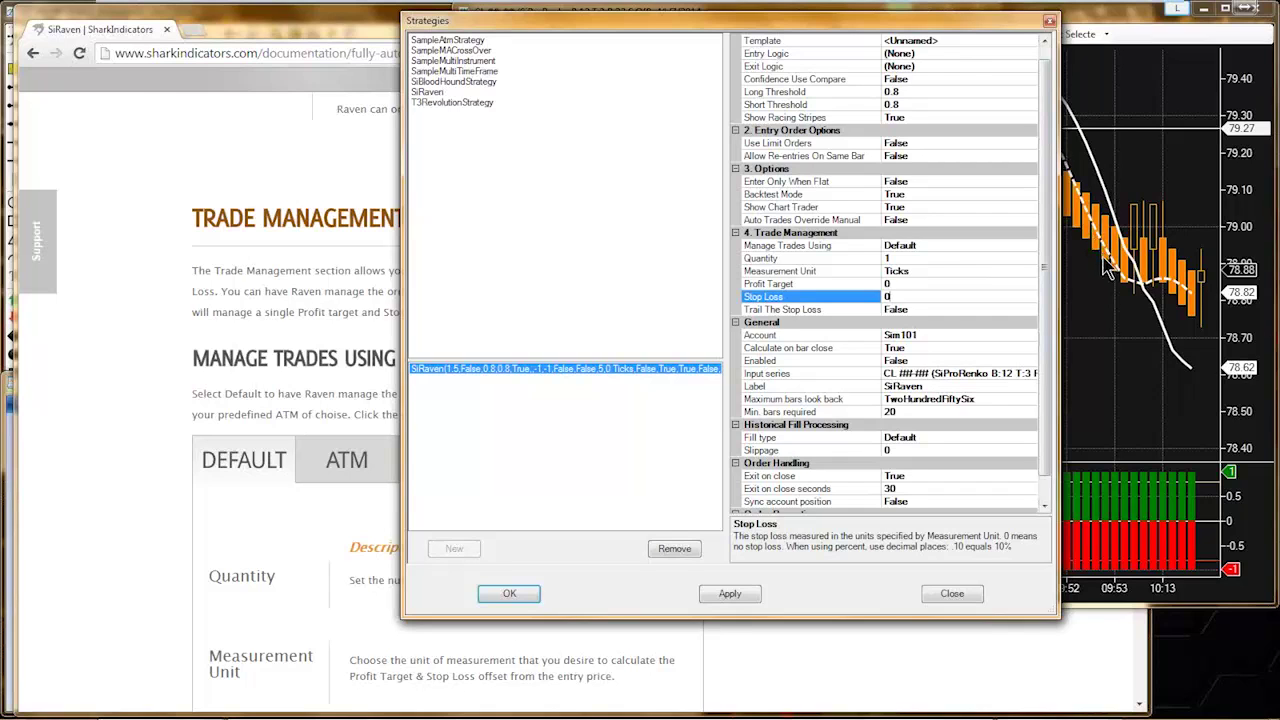
left_click_drag(960, 30, 660, 31)
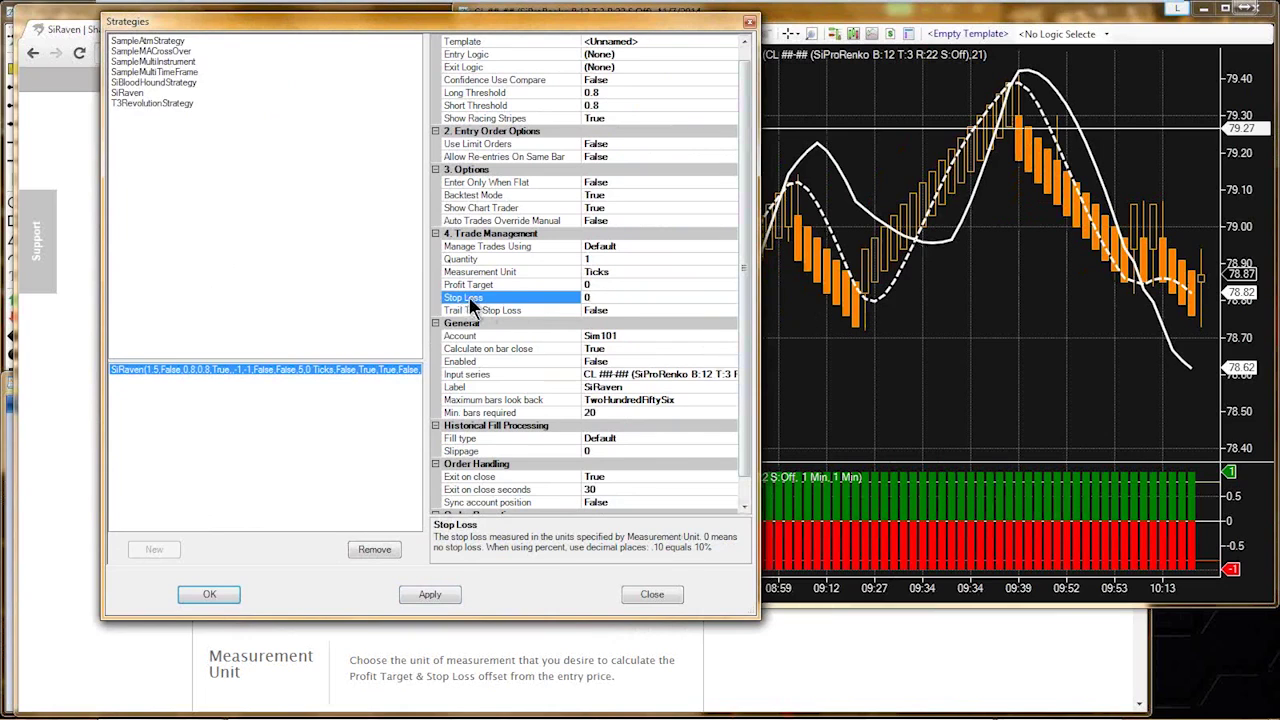
left_click(464, 349)
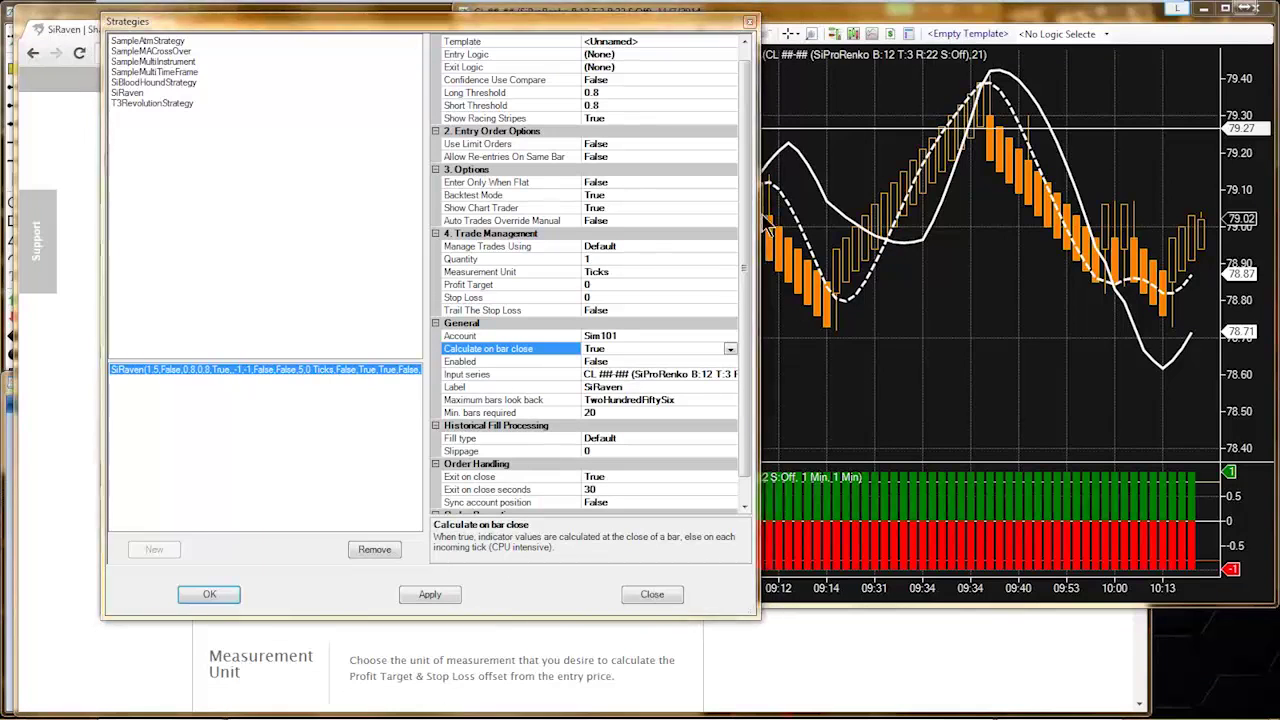
left_click(374, 549)
left_click(236, 594)
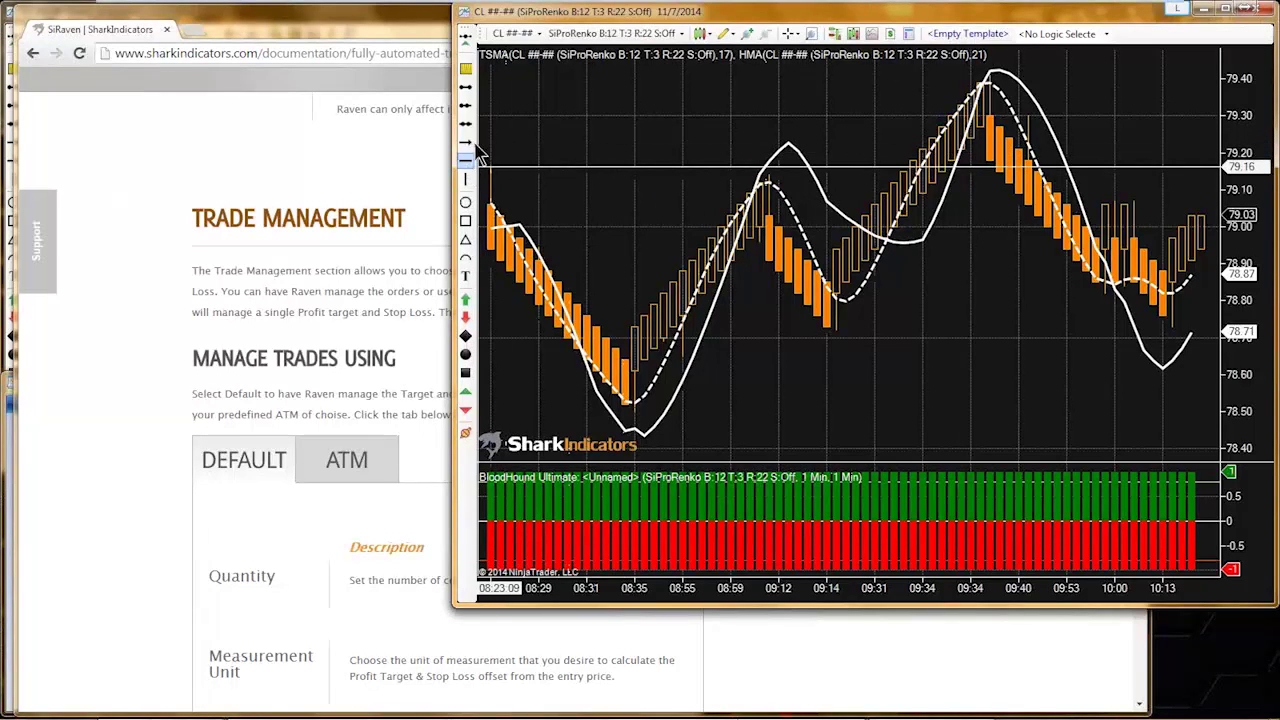
- Draw a short vertical line near price 78.83 at 09:34:24 on the chart and set its width to 10
left_click(466, 88)
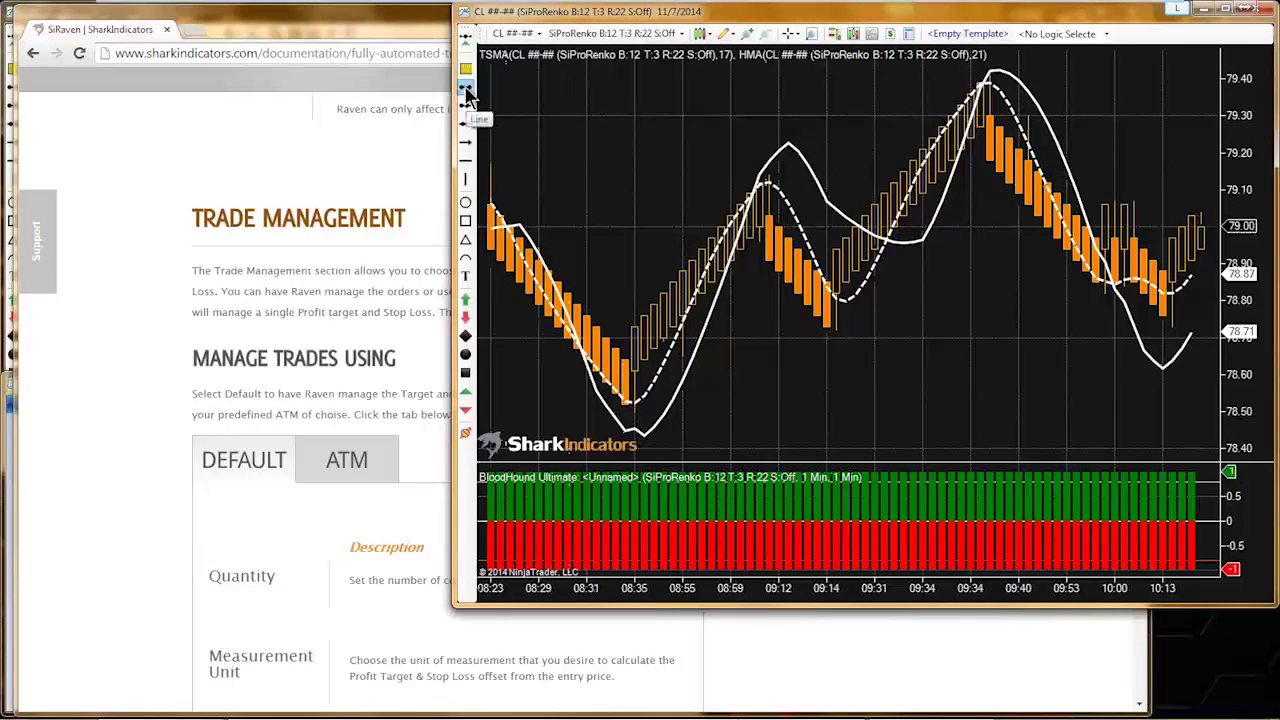
left_click(883, 288)
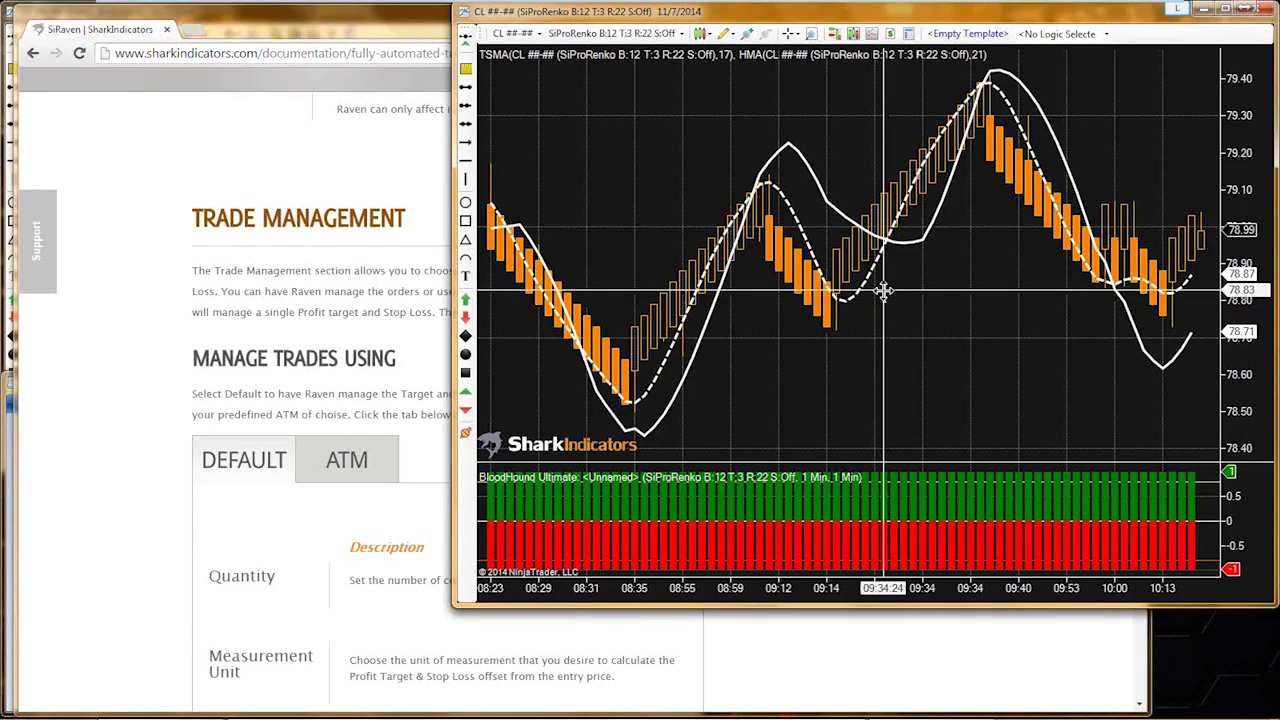
double_click(890, 291)
left_click(740, 325)
left_click(740, 325)
left_click(740, 325)
left_click(740, 325)
left_click(602, 465)
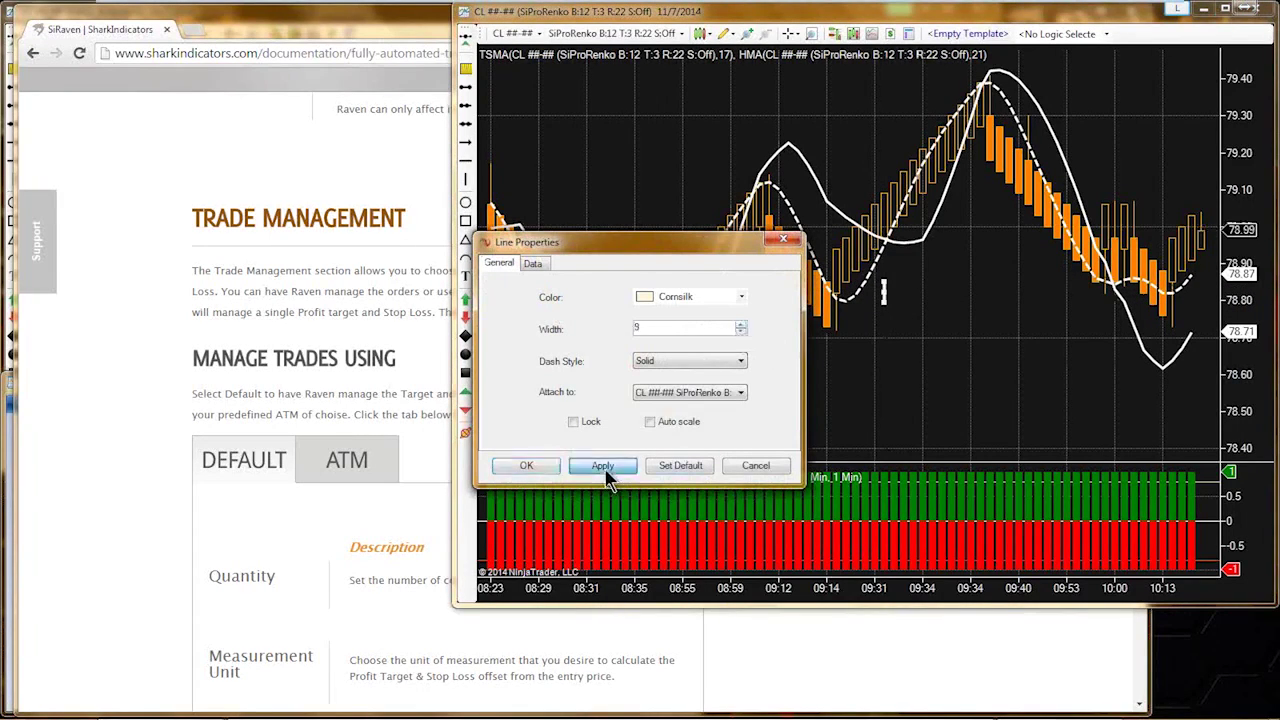
left_click(740, 325)
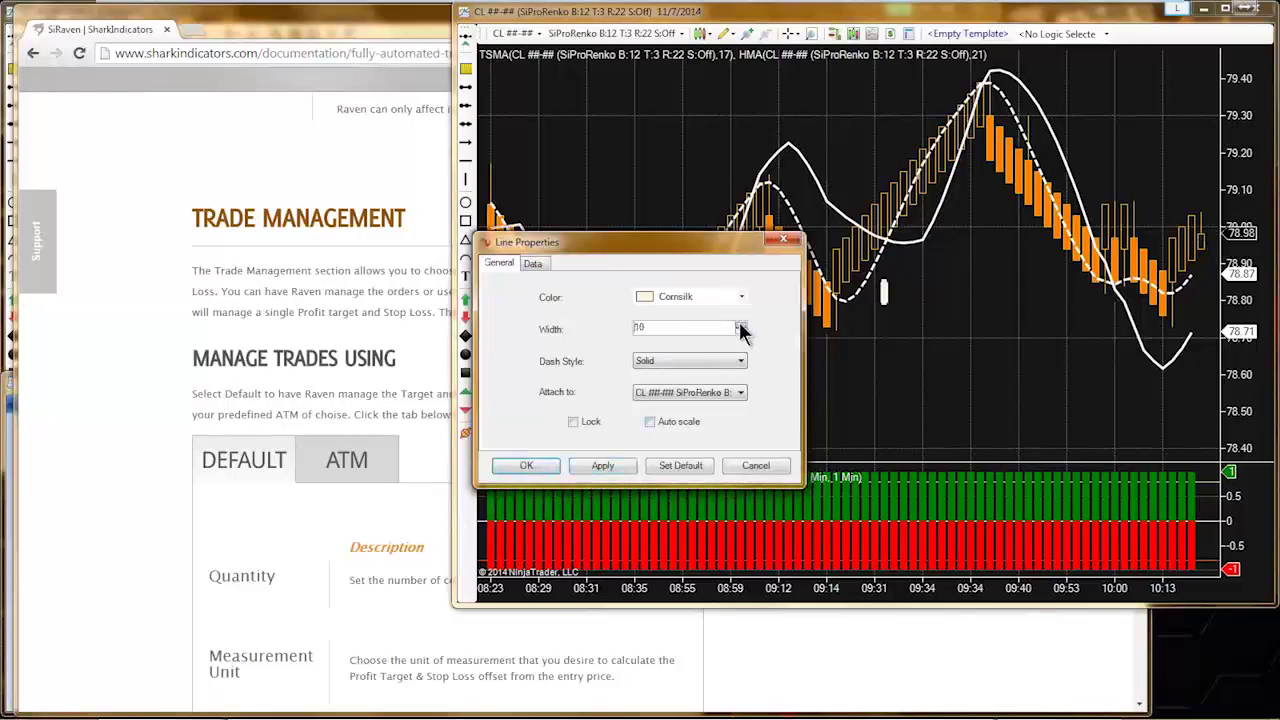
left_click(607, 463)
left_click(545, 468)
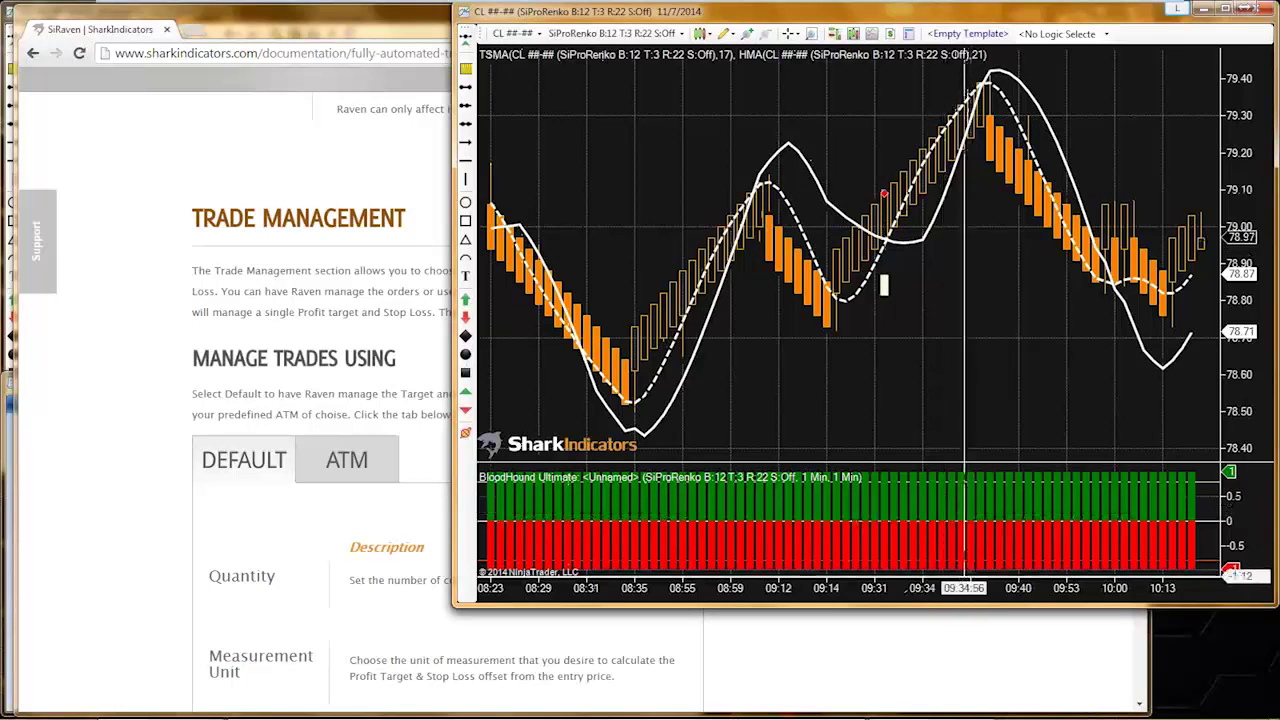
- Add the SiRaven strategy to the CL chart's strategies list again
scroll(795, 577, "up", 3)
left_click_drag(795, 580, 927, 383)
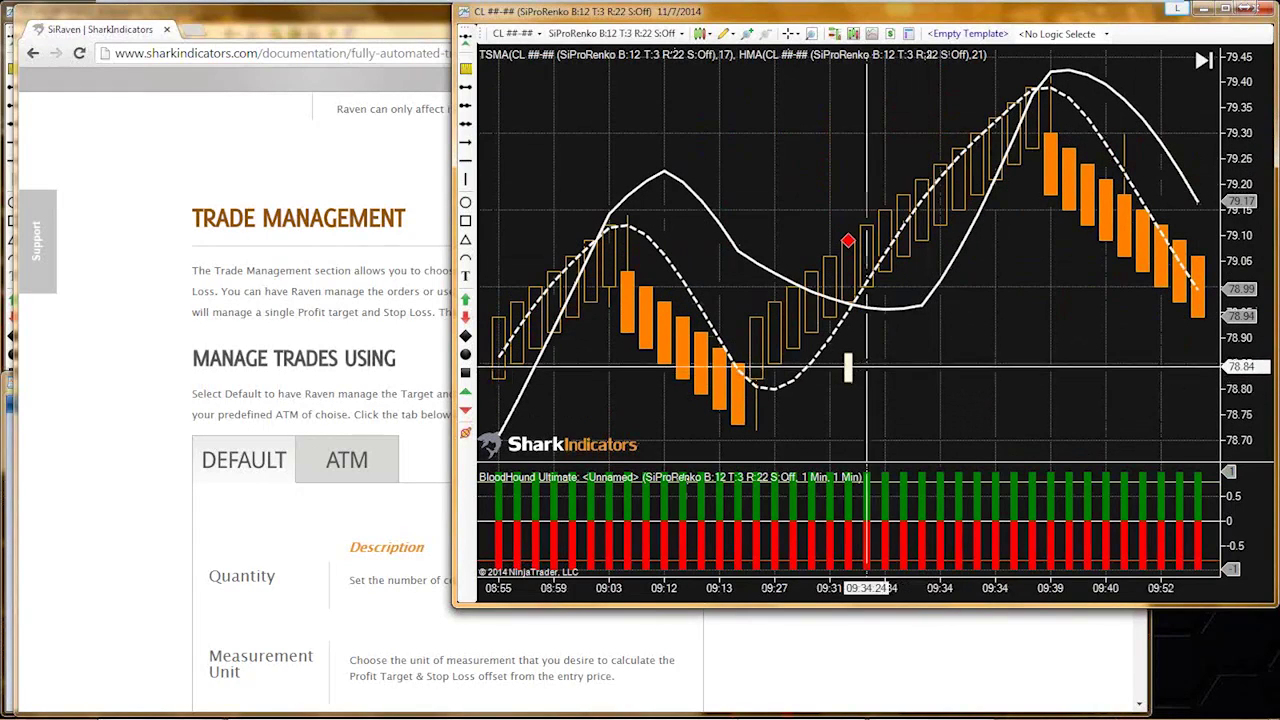
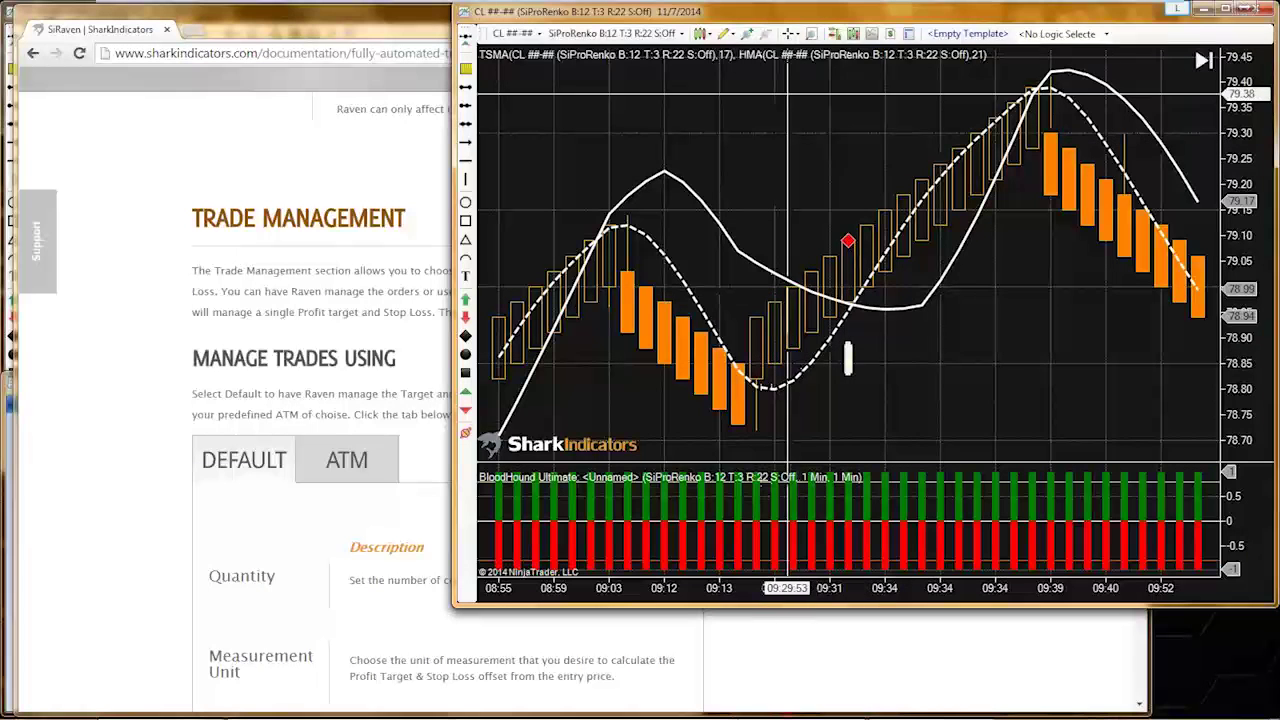
left_click(893, 38)
left_click_drag(743, 124, 601, 73)
left_click(520, 138)
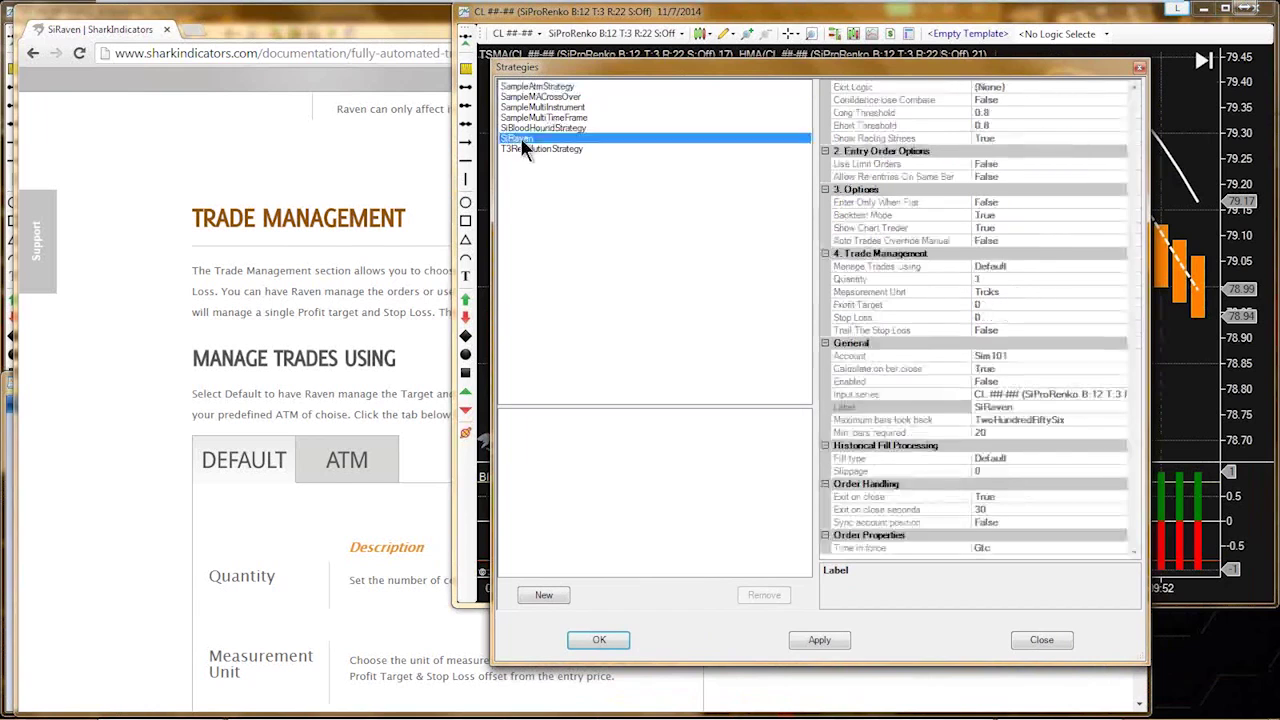
double_click(520, 138)
left_click_drag(747, 66, 644, 71)
- Set SiRaven's Use Limit Orders option to True under Entry Order Options, keeping the chart markers in view
left_click(775, 168)
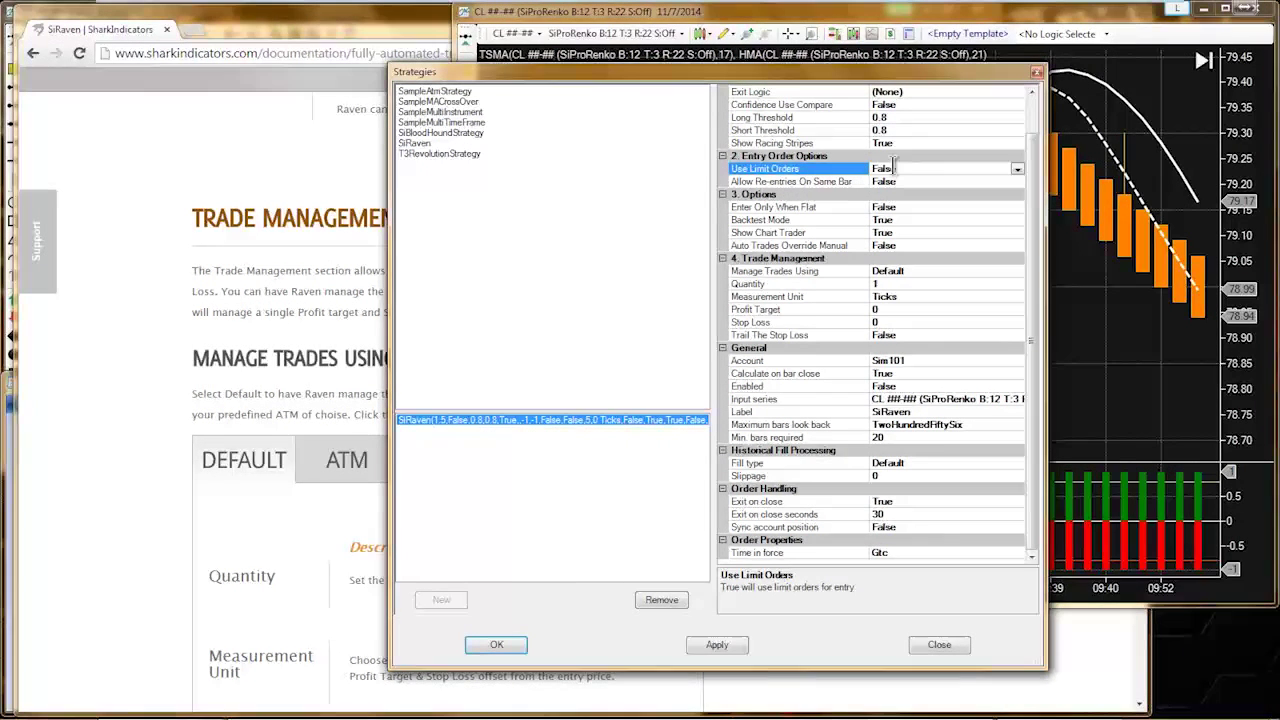
left_click_drag(829, 81, 537, 63)
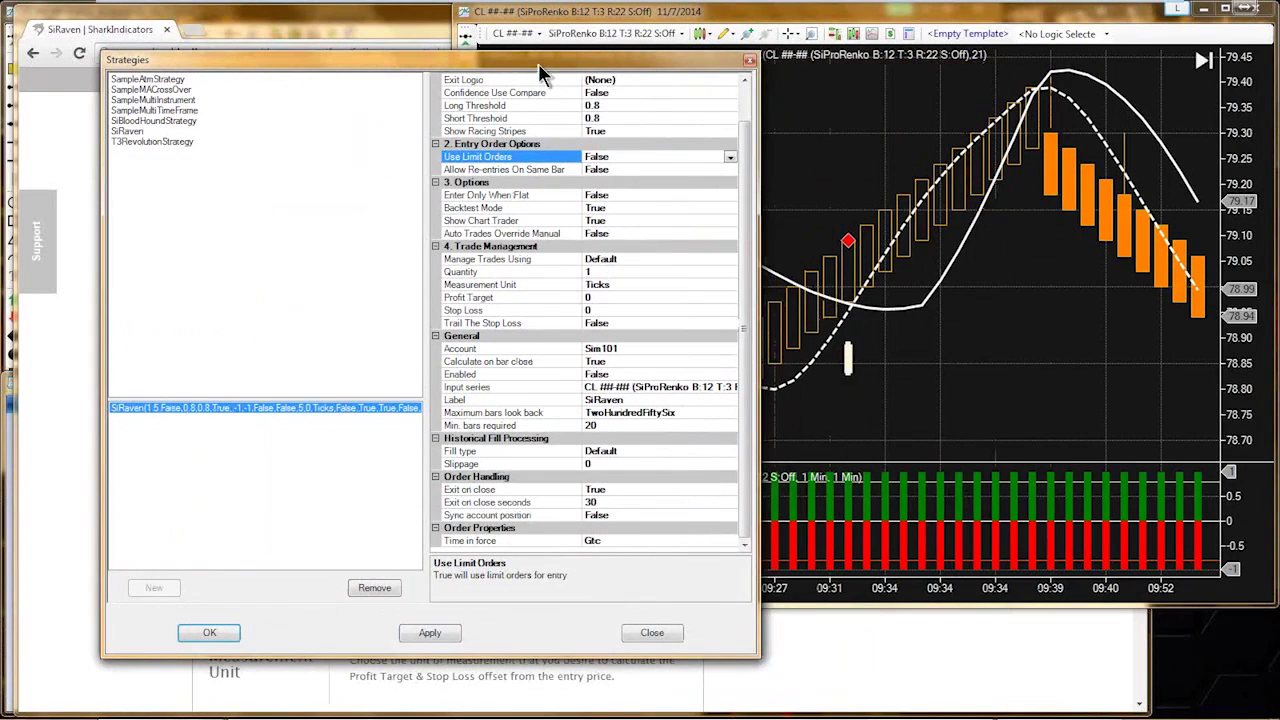
double_click(613, 157)
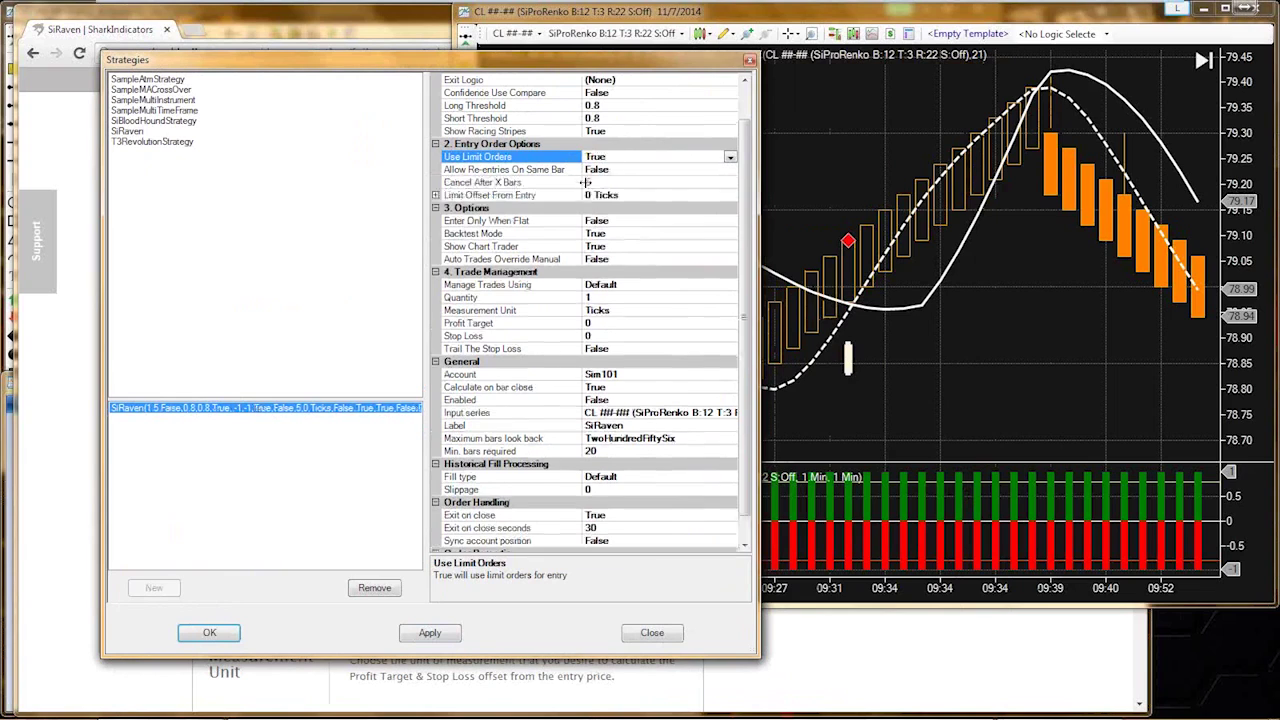
- Examine the Cancel After X Bars, Allow Re-entries On Same Bar and Limit Offset From Entry parameters, and close the strategies dialog without applying
left_click(493, 182)
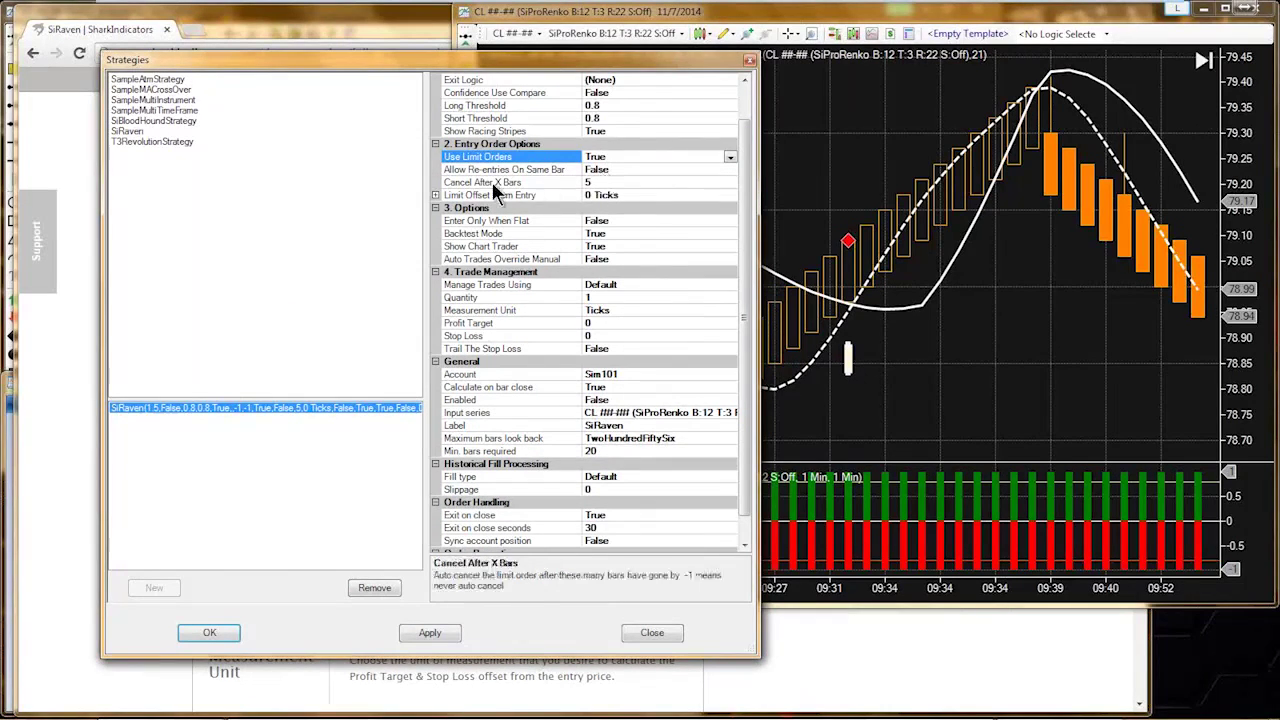
left_click(507, 194)
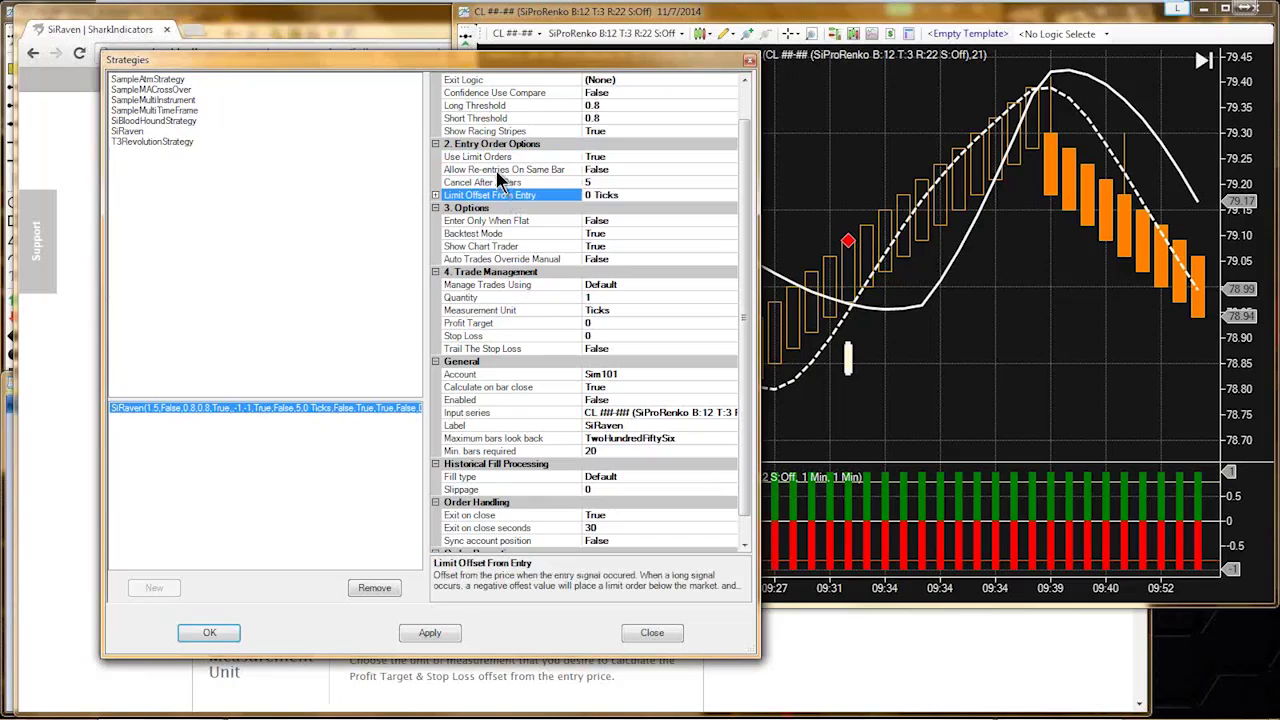
left_click(495, 169)
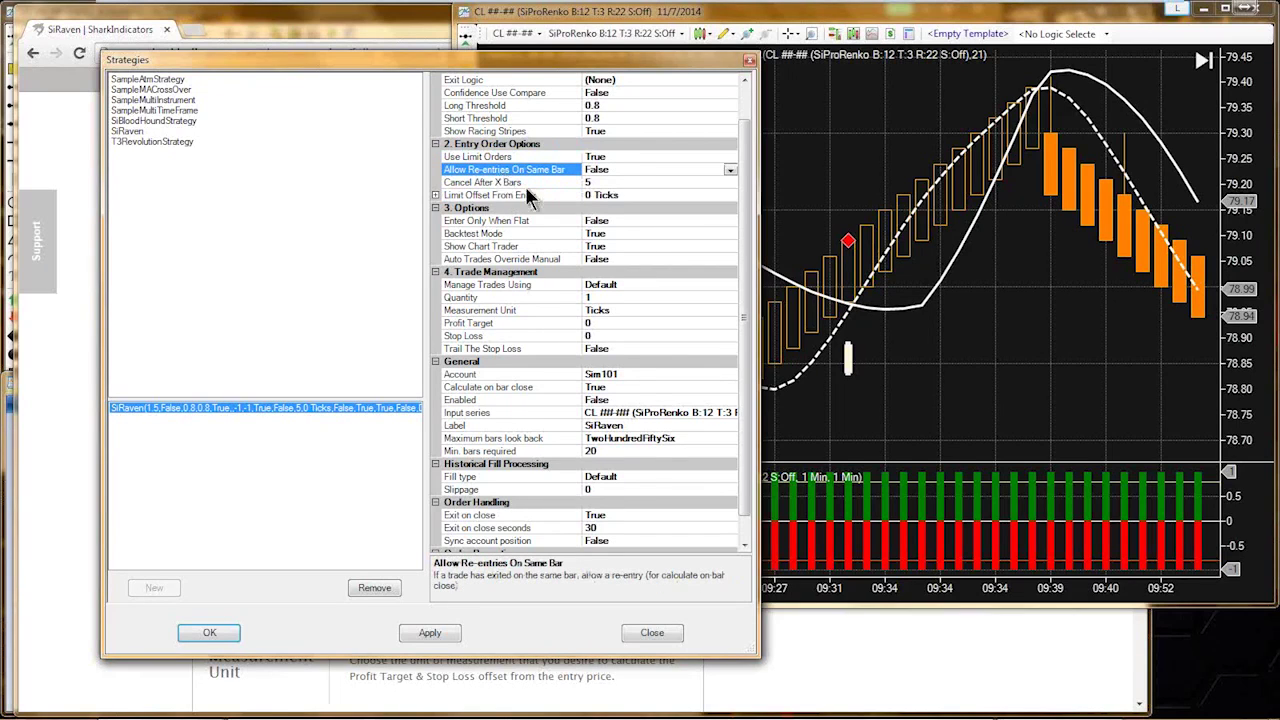
left_click(495, 194)
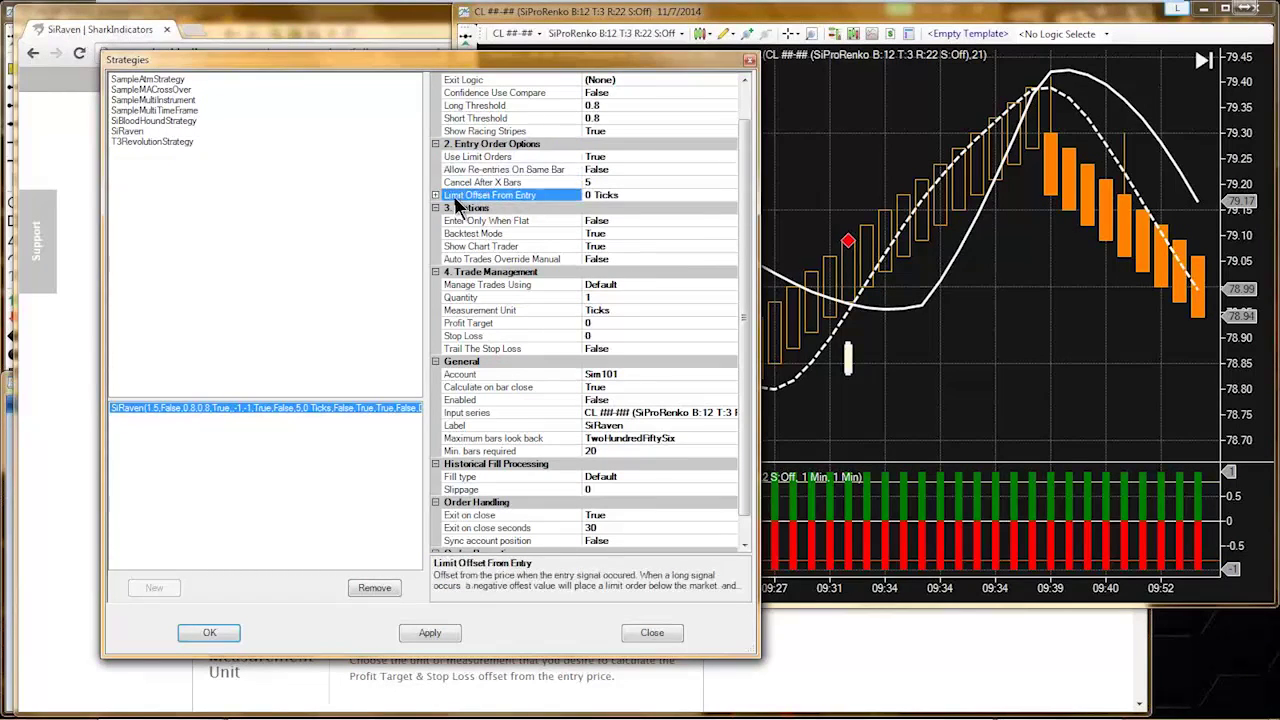
double_click(588, 195)
left_click(749, 61)
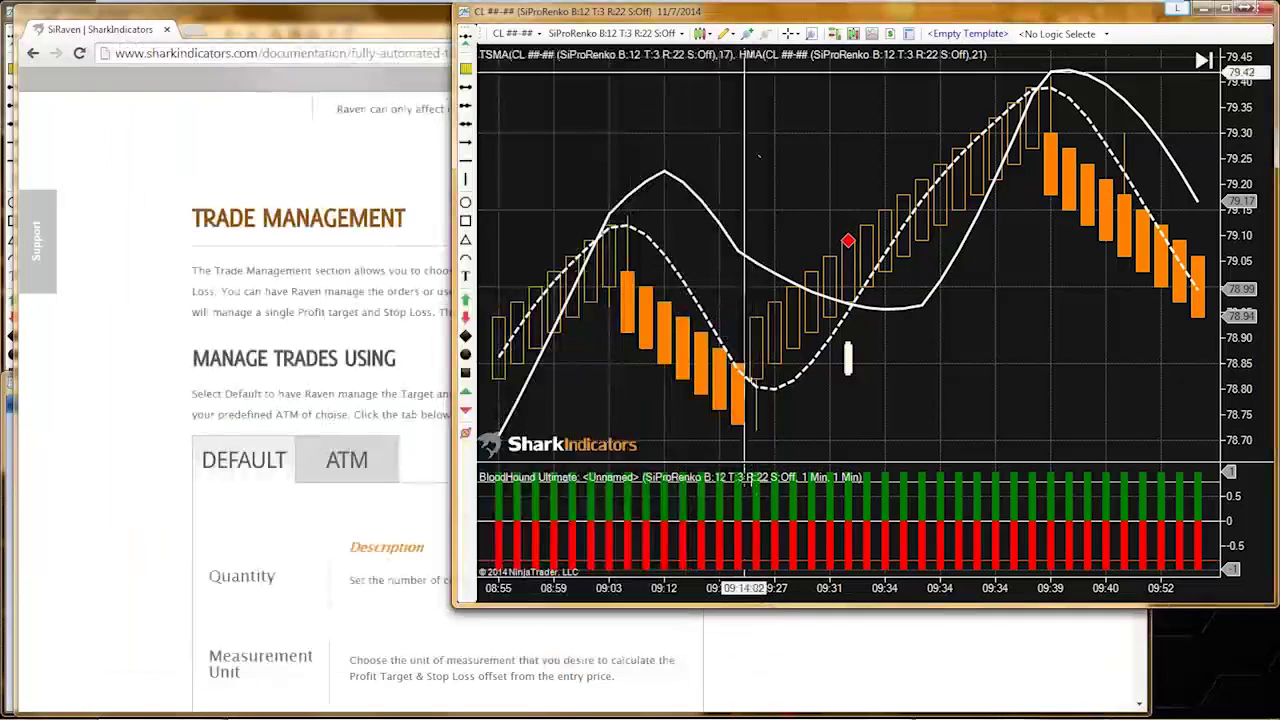
- Place a dot marker at price 79.06 on the 09:31 bar, beside the red diamond, and deselect it
left_click(465, 360)
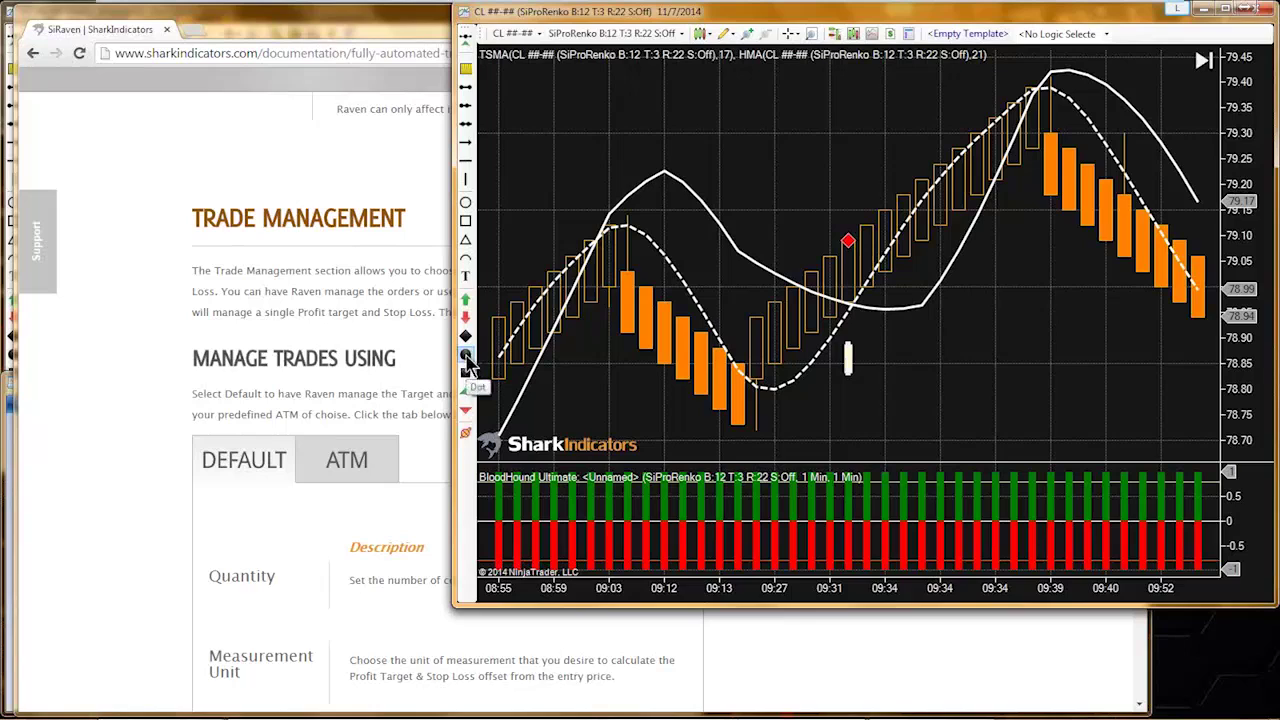
left_click(830, 257)
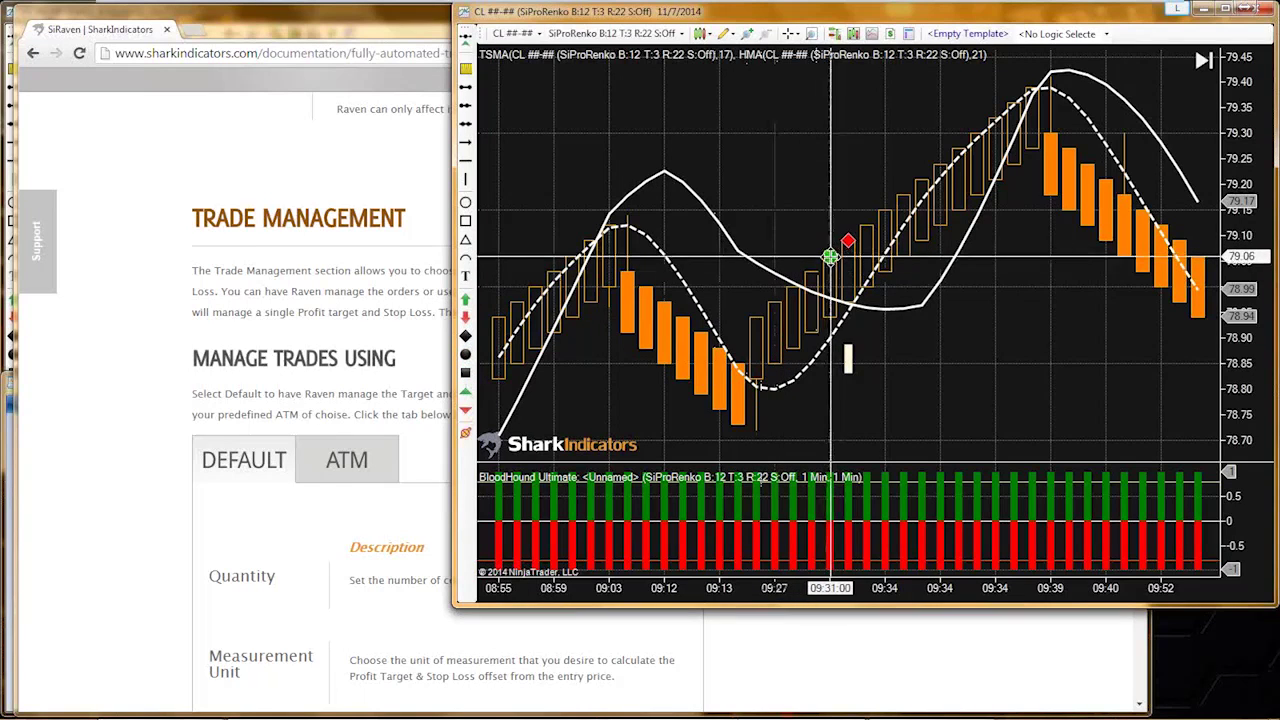
left_click(830, 257)
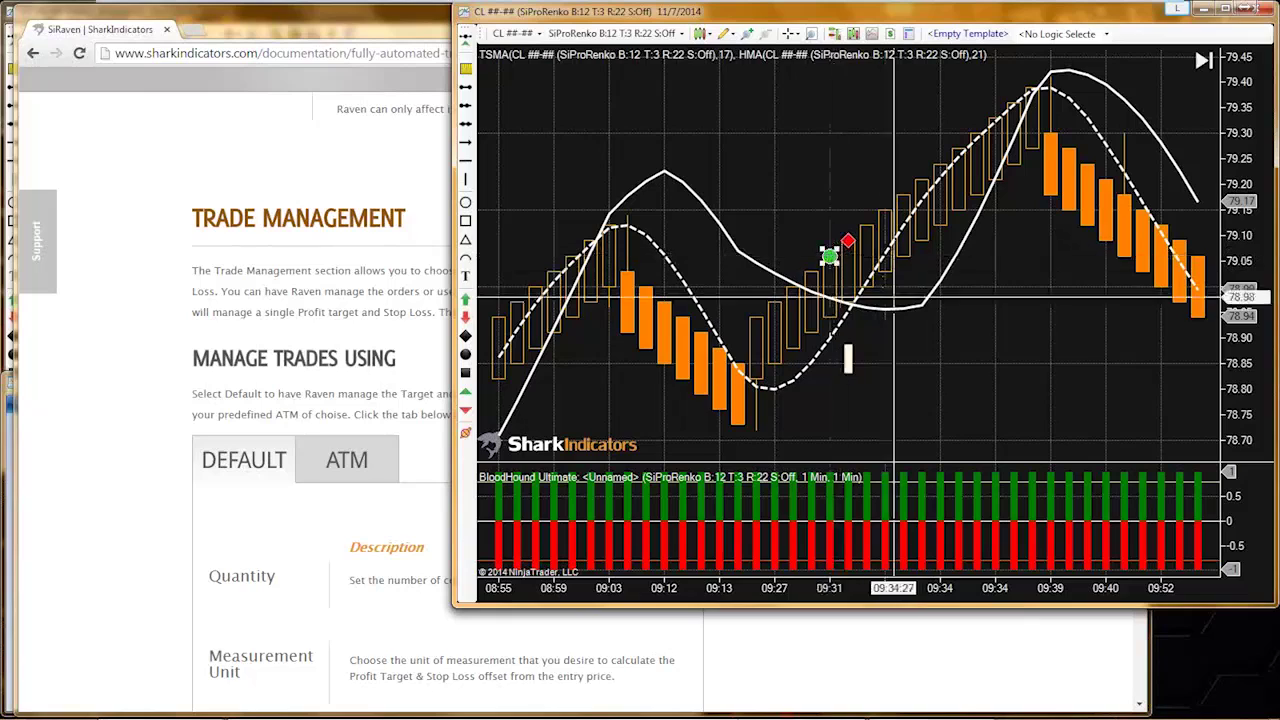
left_click(848, 242)
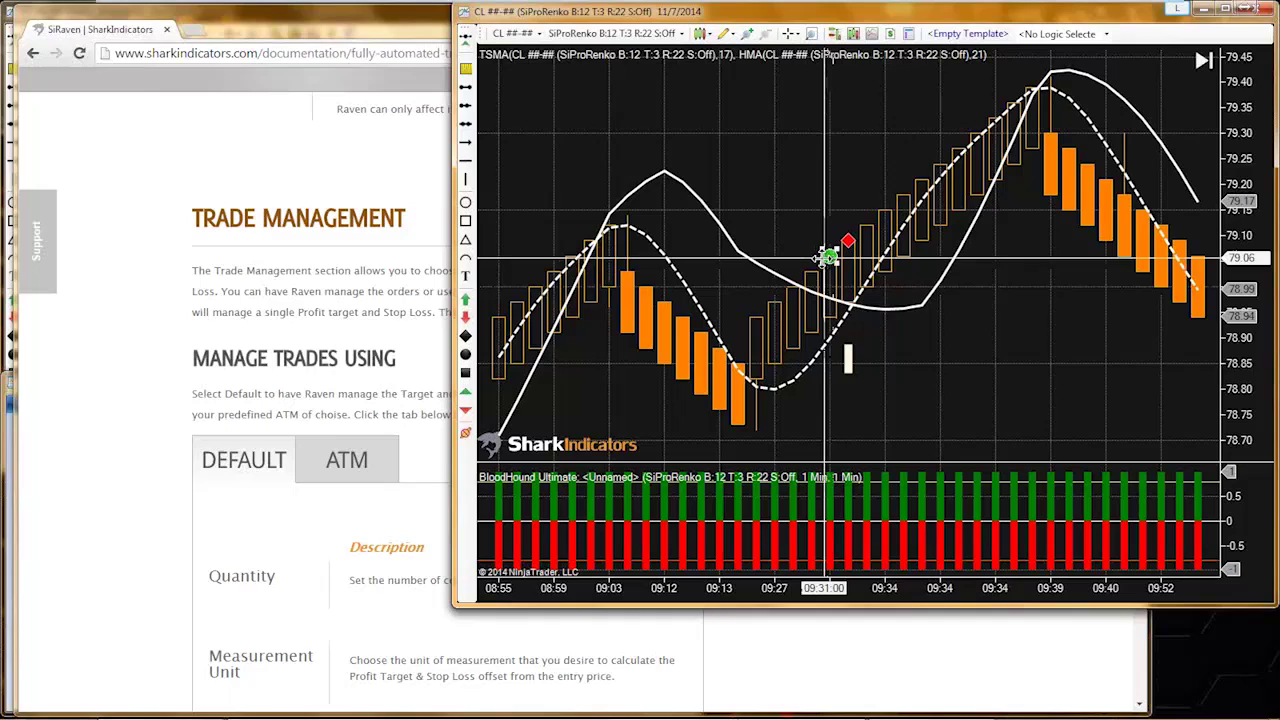
left_click(826, 258)
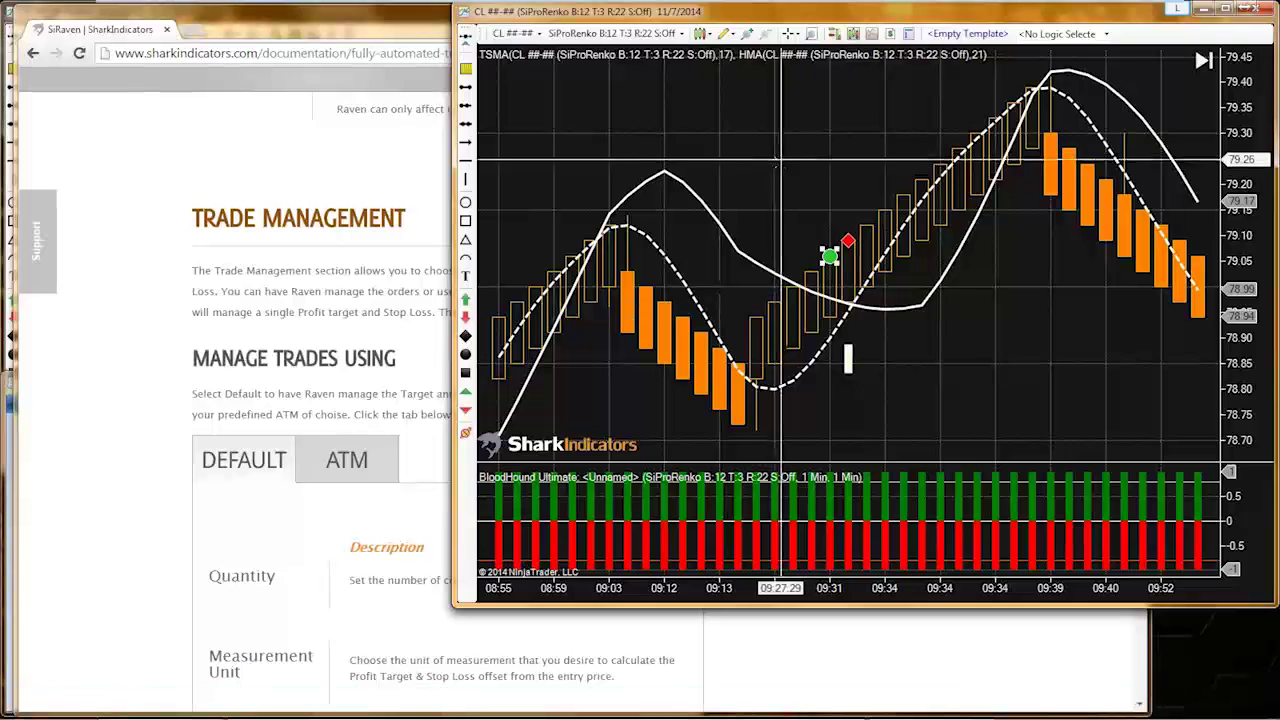
right_click(736, 157)
left_click(720, 118)
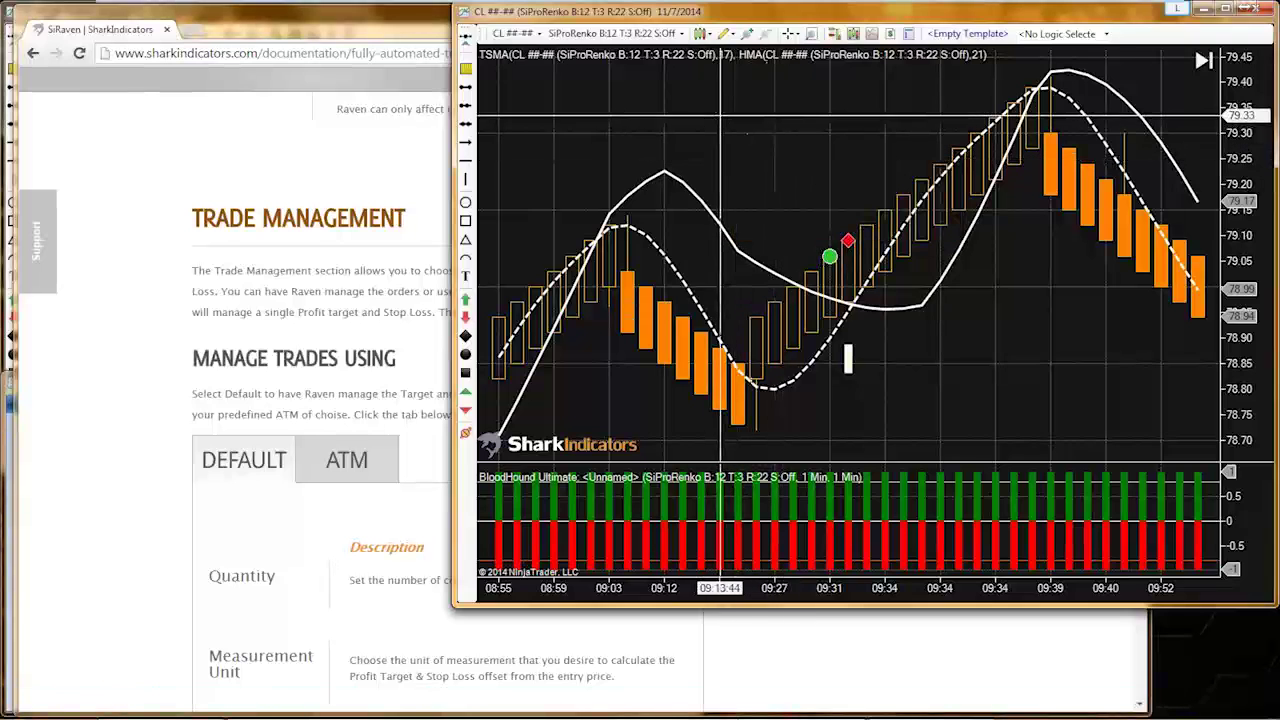
- Add the SiChameleon indicator to the chart's indicator list
right_click(737, 129)
left_click(778, 193)
left_click_drag(749, 126, 644, 71)
left_click(571, 219)
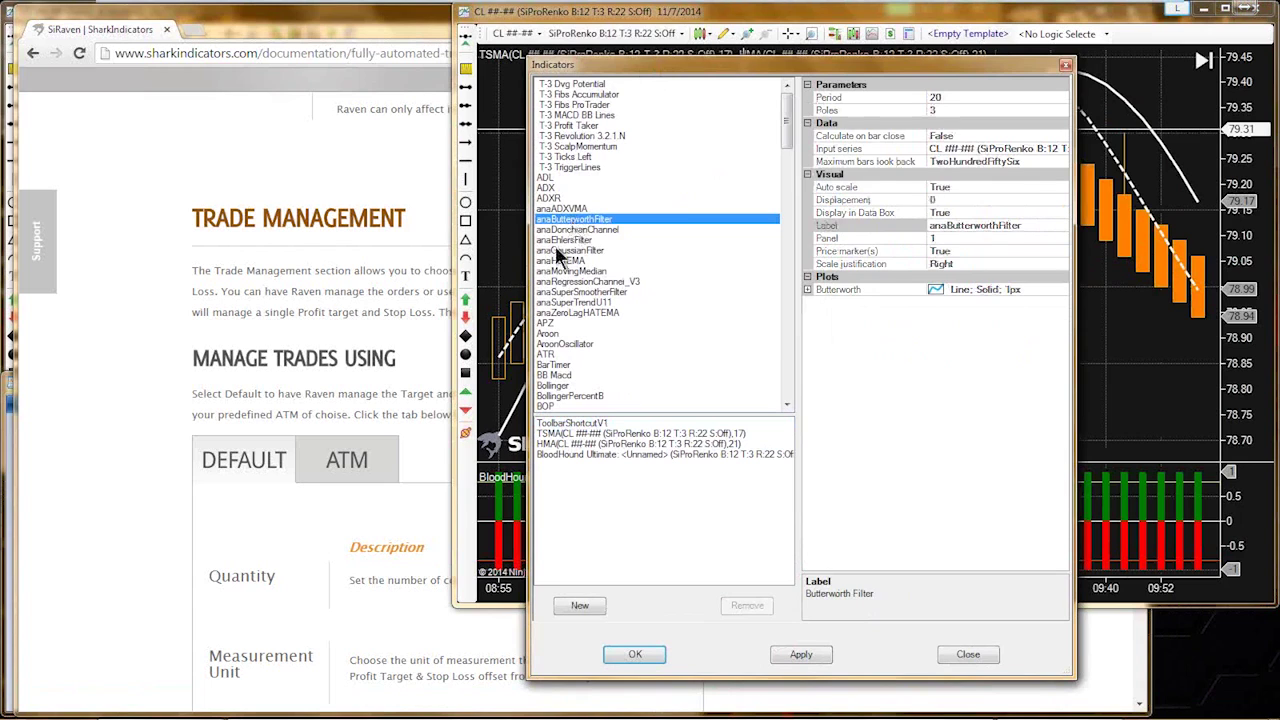
key("s")
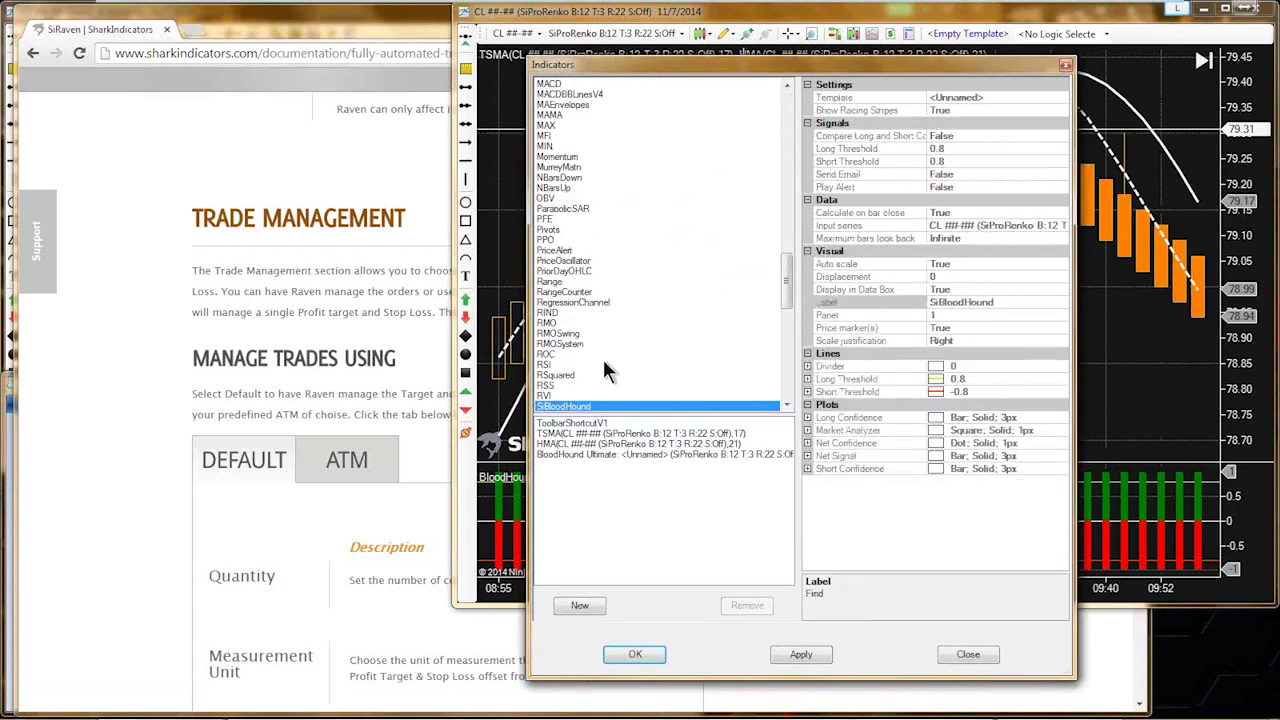
scroll(604, 362, "down", 3)
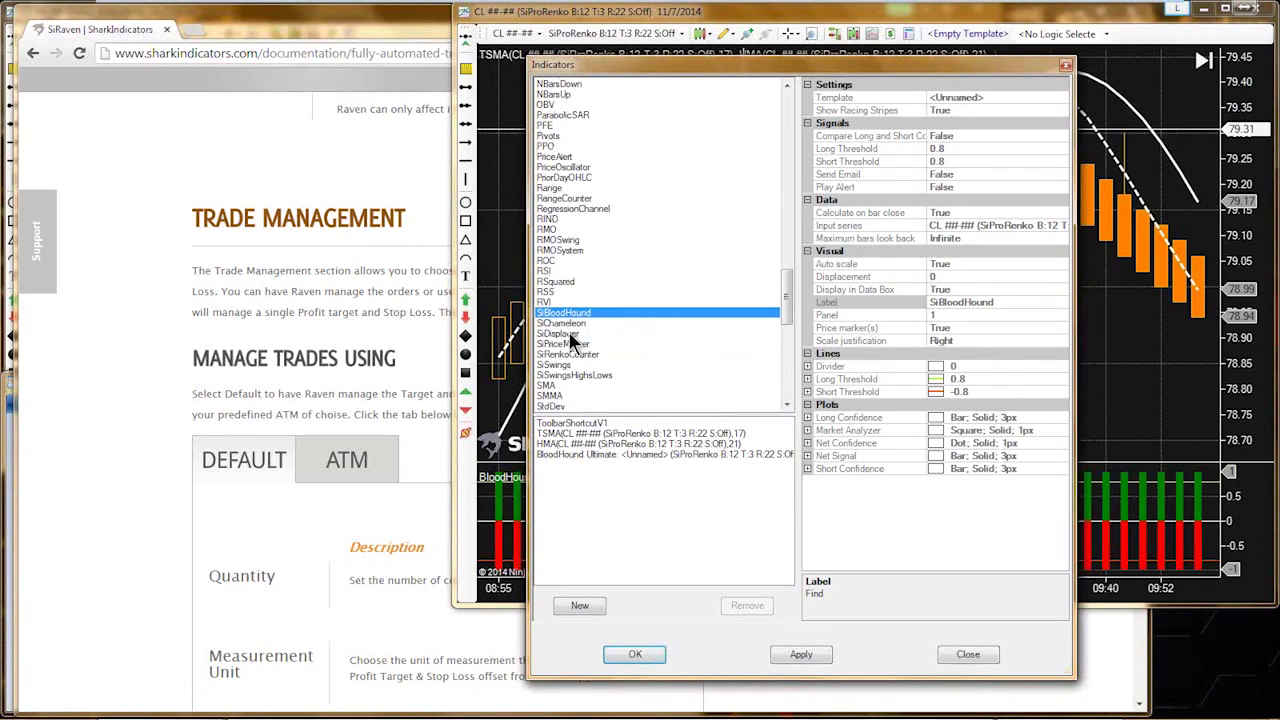
double_click(560, 324)
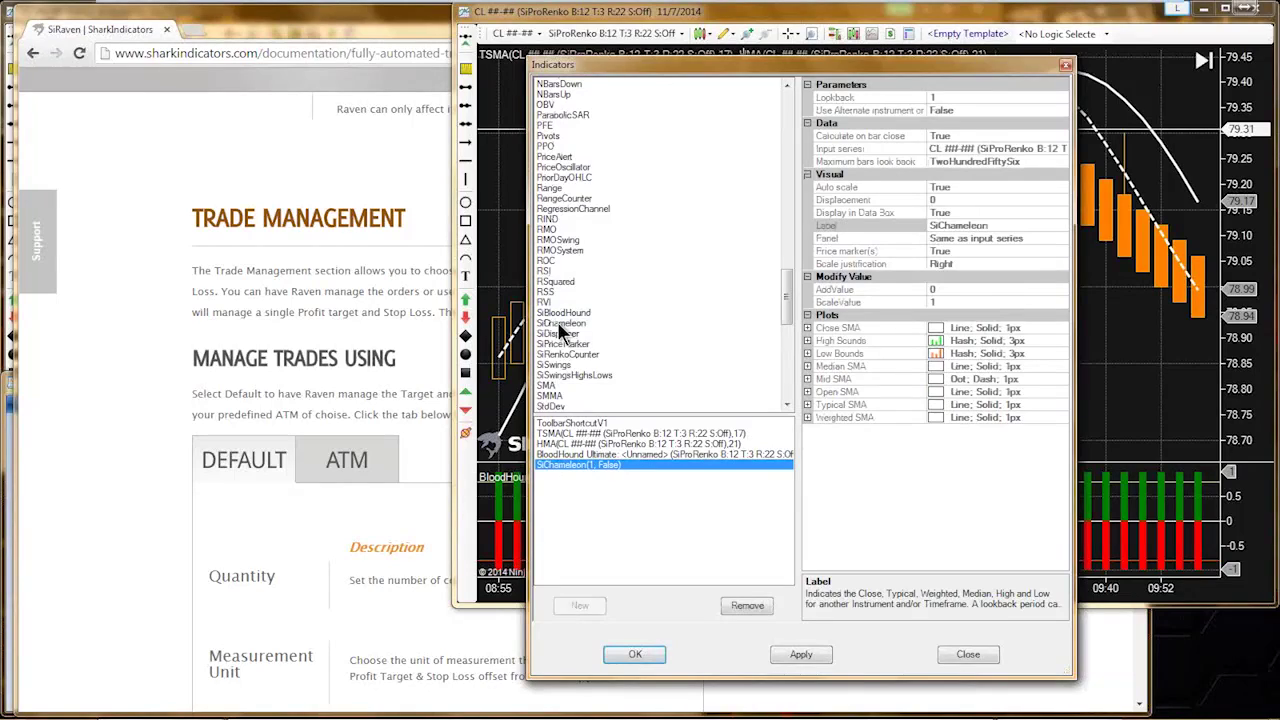
- Examine SiChameleon's Close SMA, High Bounds, Low Bounds and Median SMA plots
left_click(825, 314)
left_click(808, 316)
left_click(807, 315)
left_click(836, 328)
left_click(836, 341)
left_click(837, 353)
left_click(838, 364)
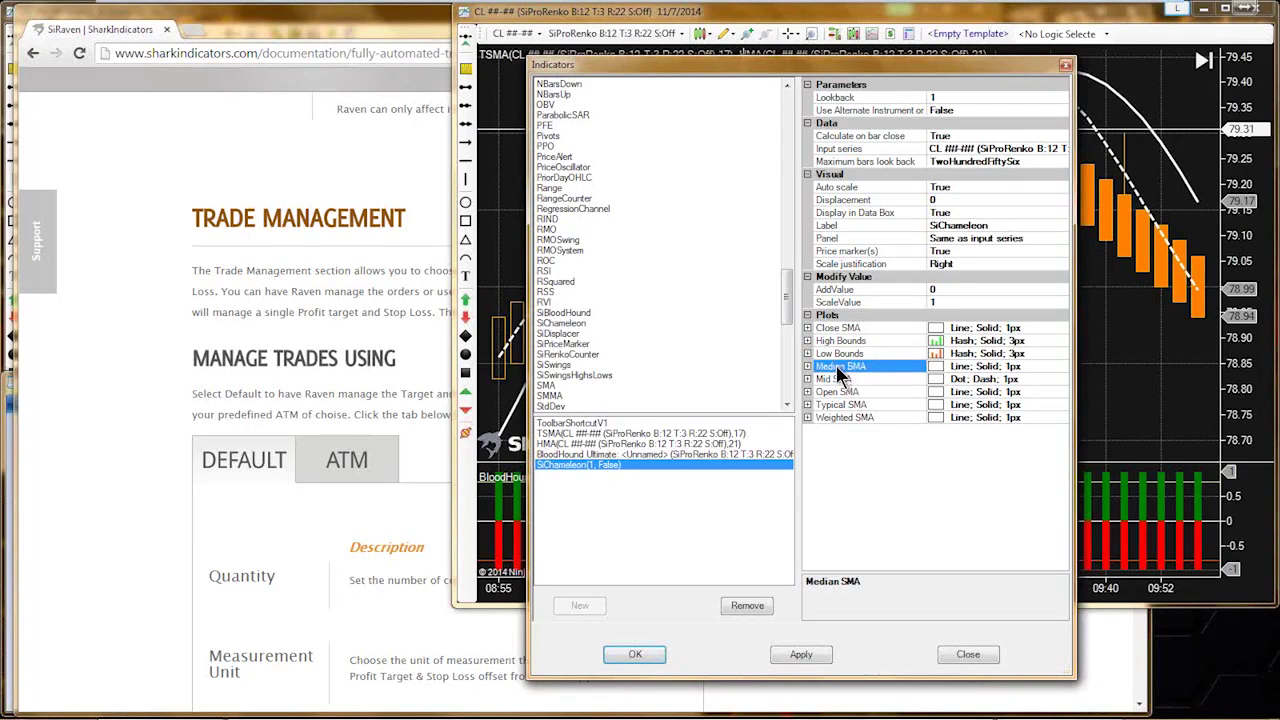
- Examine SiChameleon's Lookback parameter along with the Close SMA, High Bounds, Low Bounds, Median SMA and Mid SMA plots
left_click(837, 378)
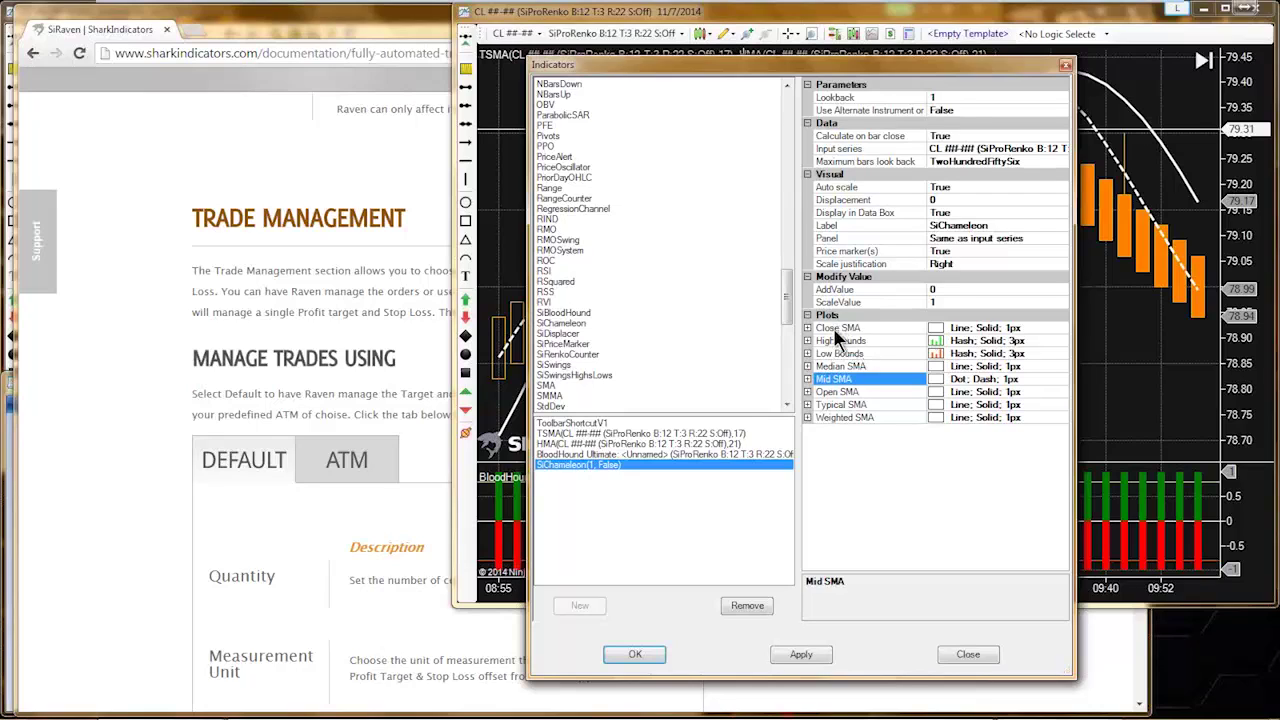
left_click(833, 328)
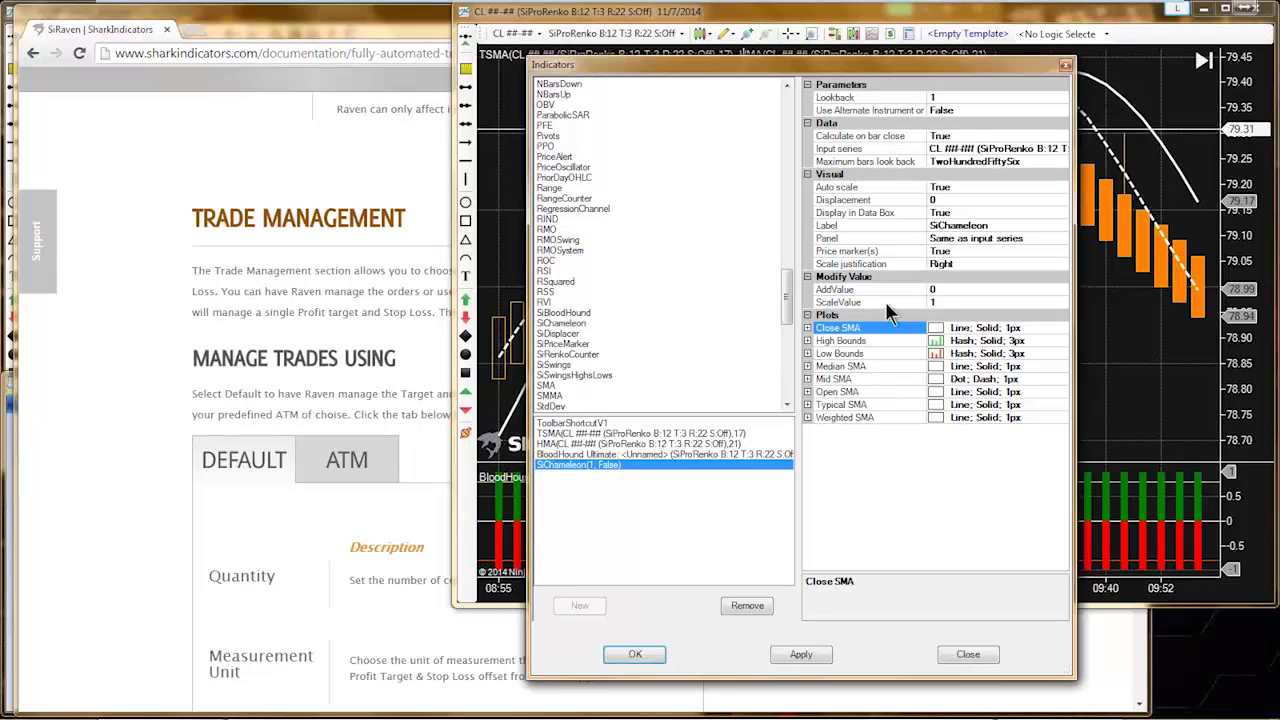
left_click(832, 97)
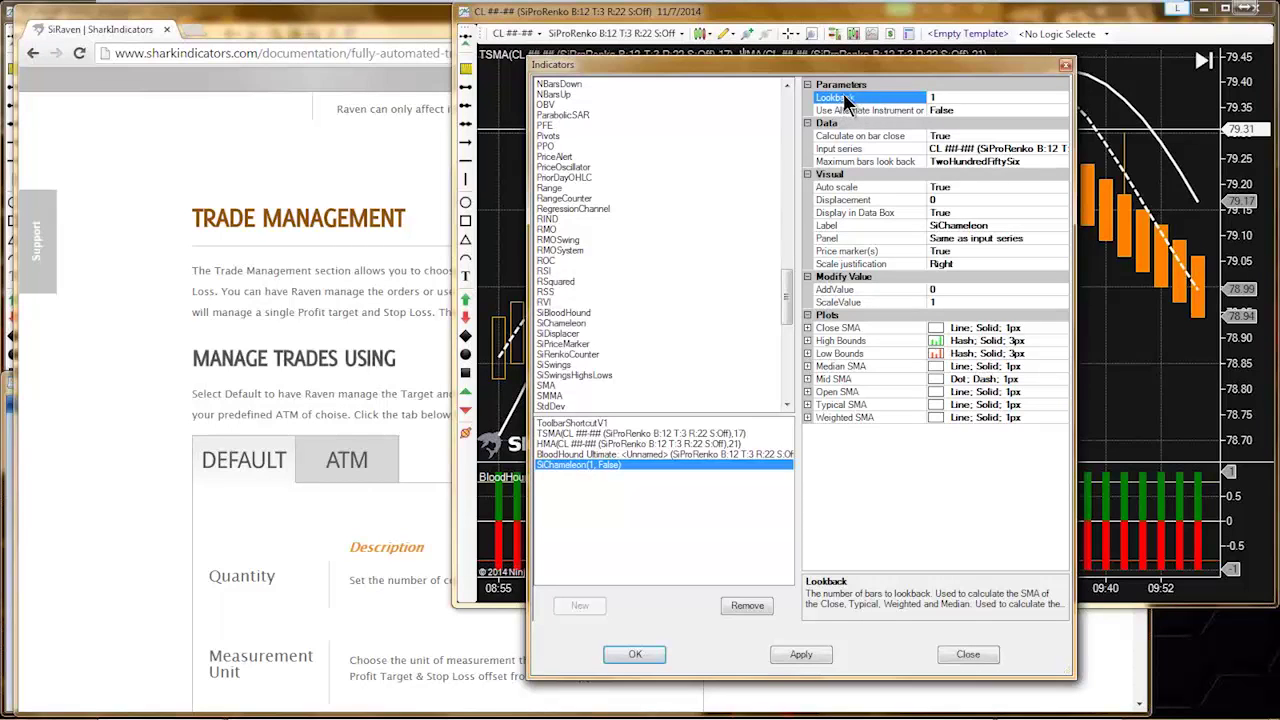
double_click(938, 97)
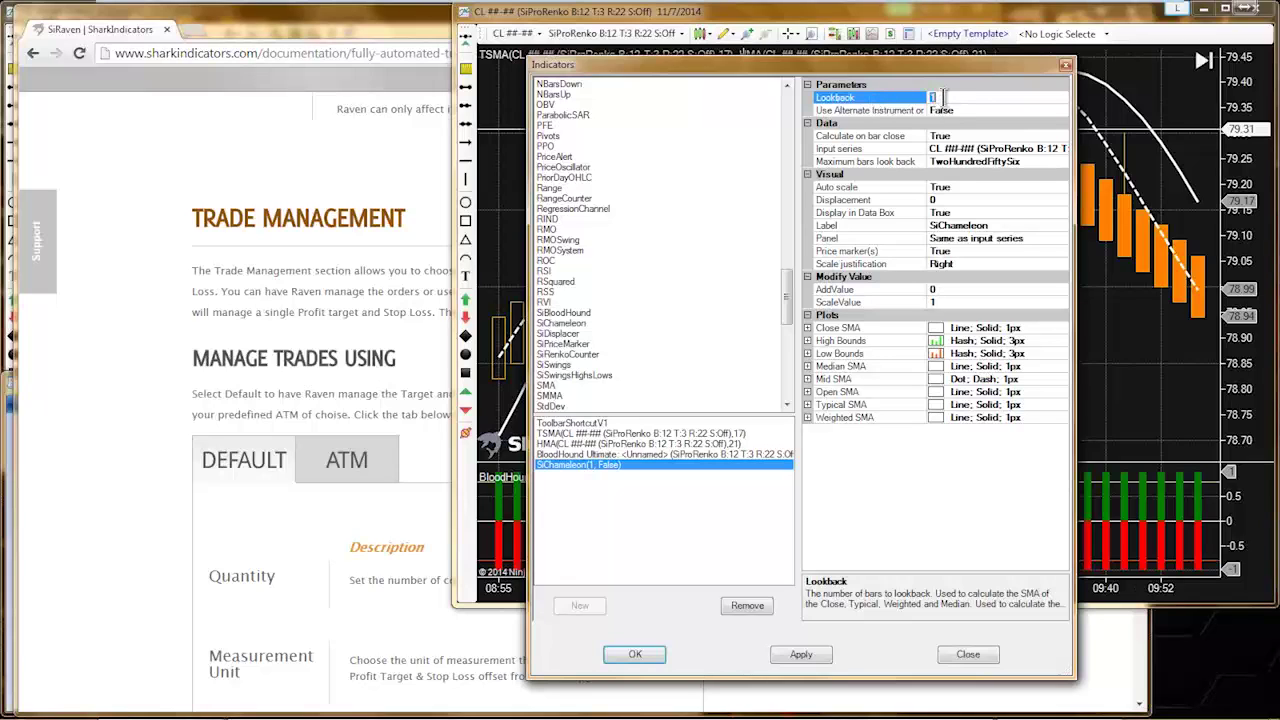
left_click(847, 328)
left_click(841, 342)
left_click(844, 354)
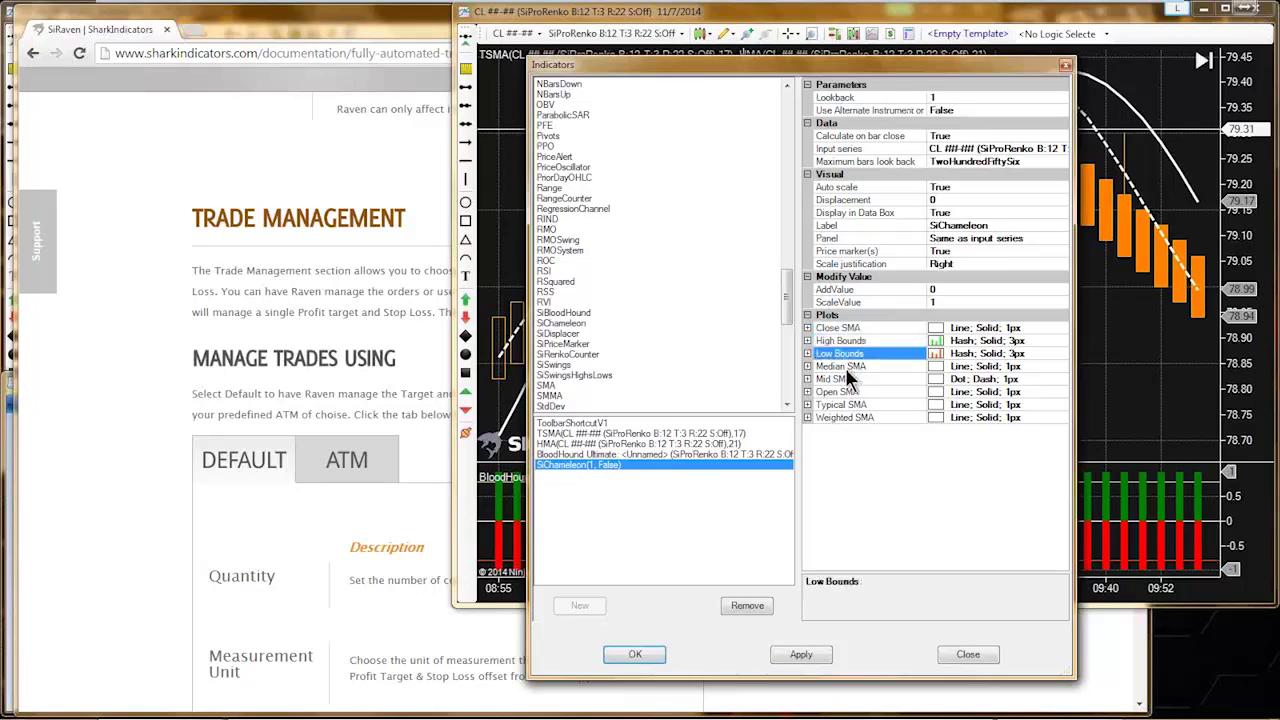
left_click(845, 366)
left_click(843, 379)
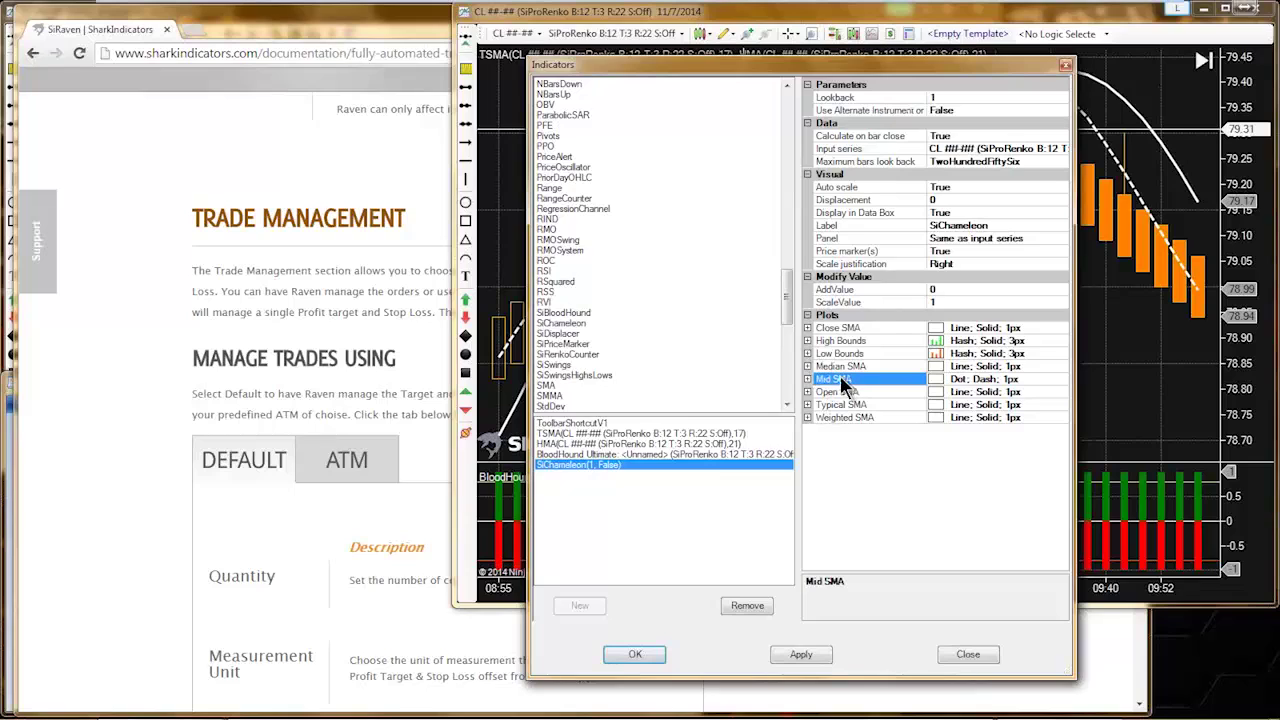
left_click(938, 97)
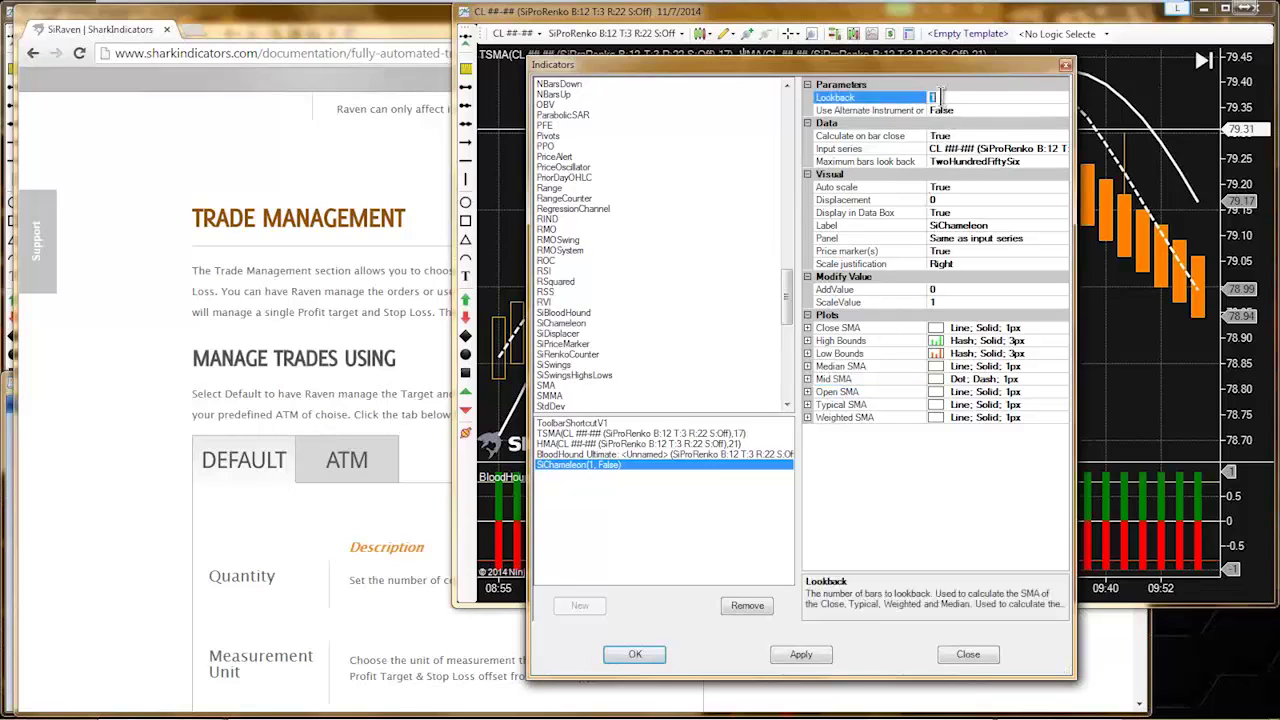
- Expand SiChameleon's Close SMA plot and examine its color setting
left_click(836, 332)
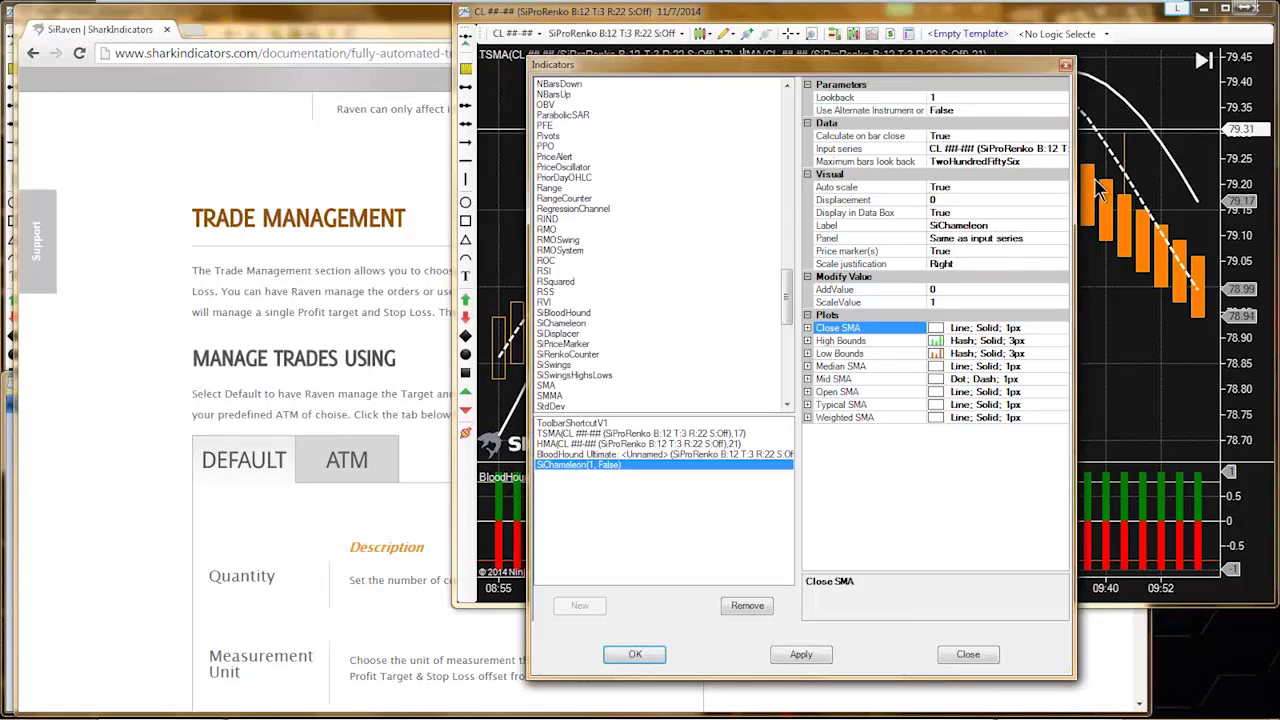
left_click(808, 327)
left_click(967, 341)
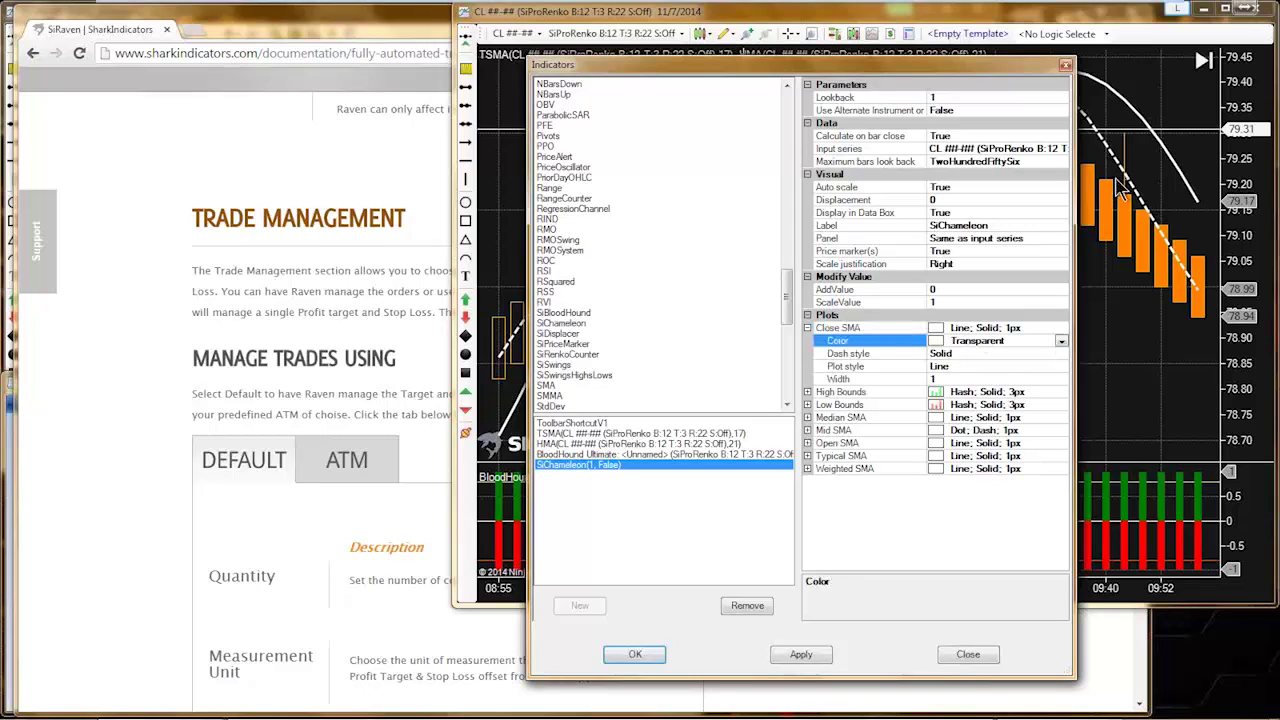
left_click(1061, 341)
left_click(930, 465)
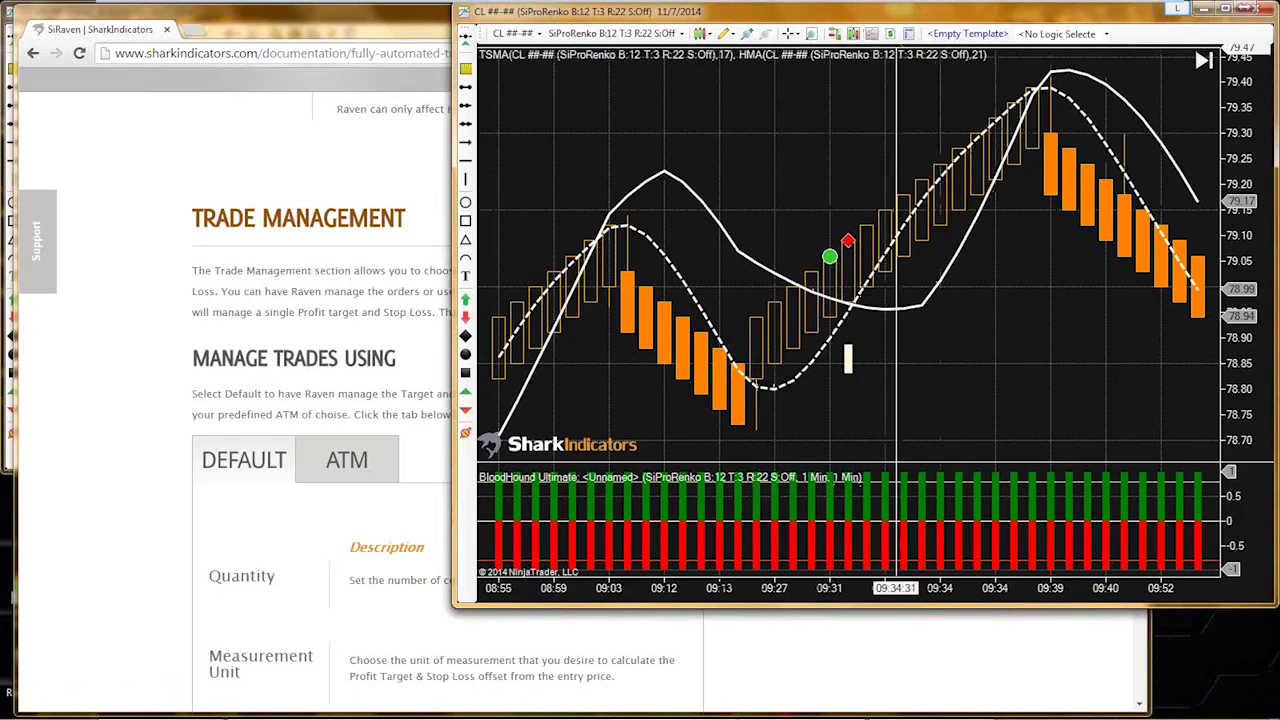
- Add the SiRaven strategy to the chart's strategies list and set Use Limit Orders to True
left_click(893, 38)
left_click_drag(808, 118, 500, 53)
left_click(352, 114)
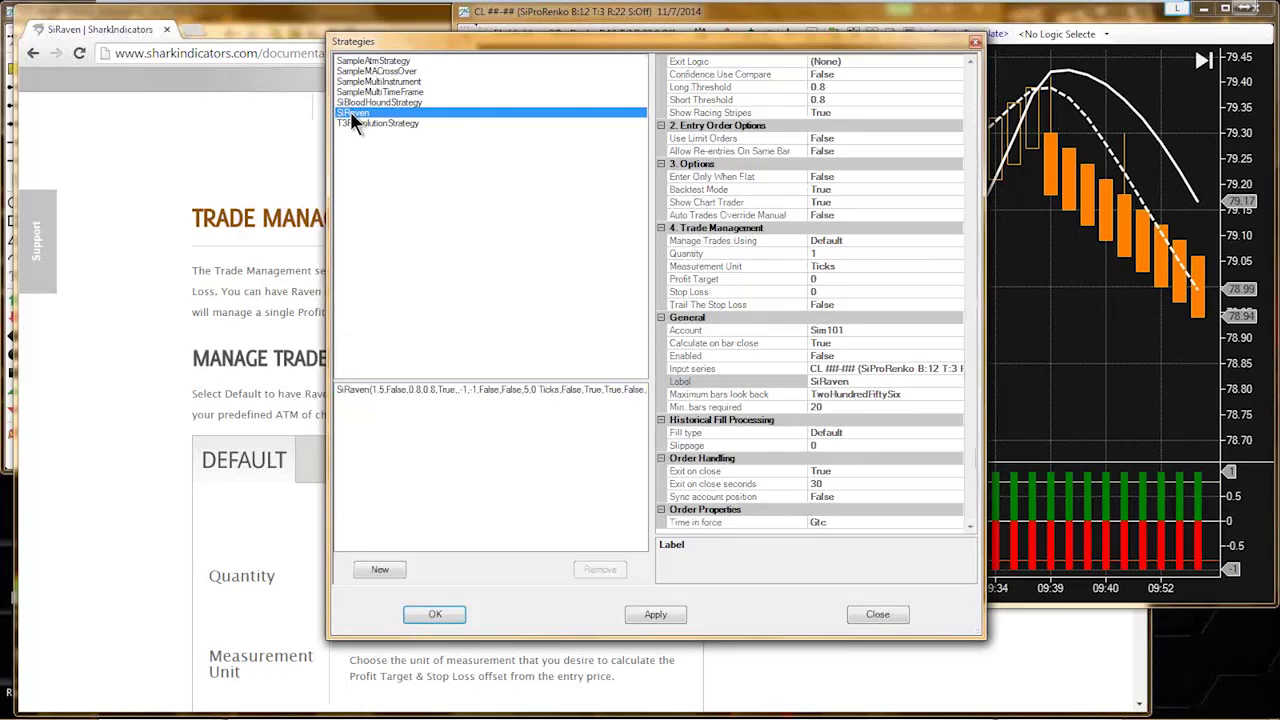
left_click(409, 390)
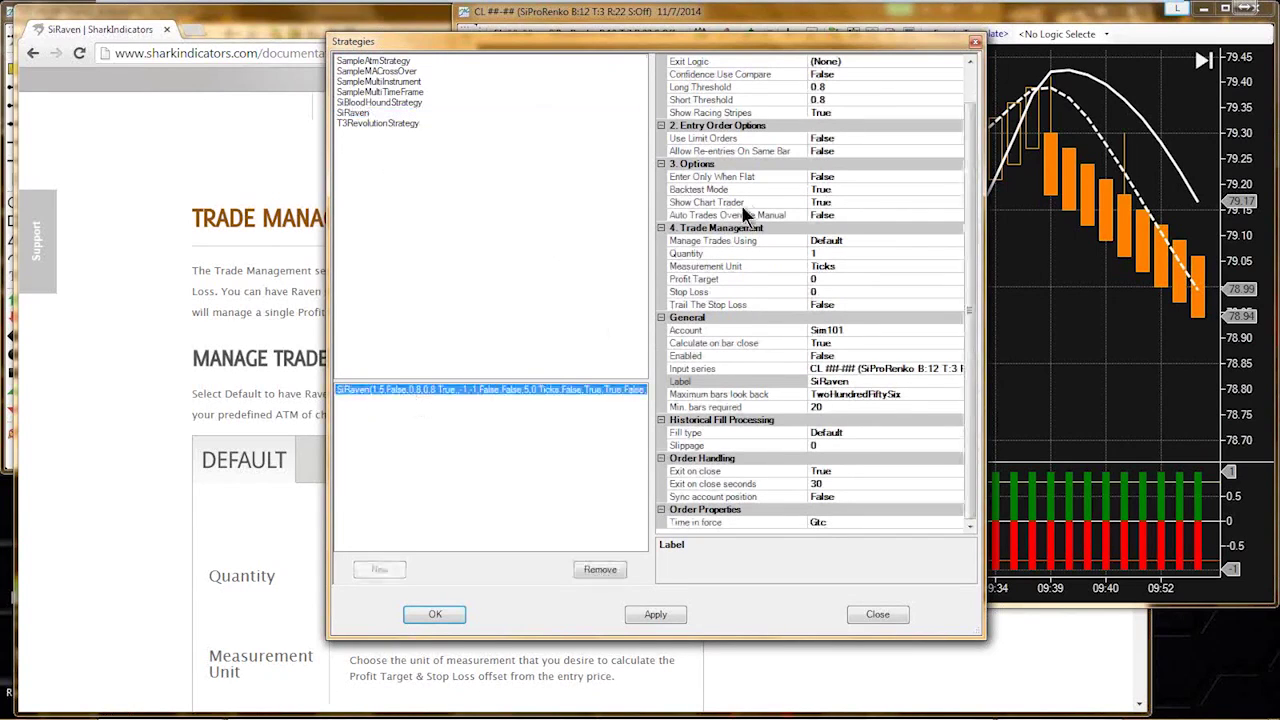
left_click(691, 138)
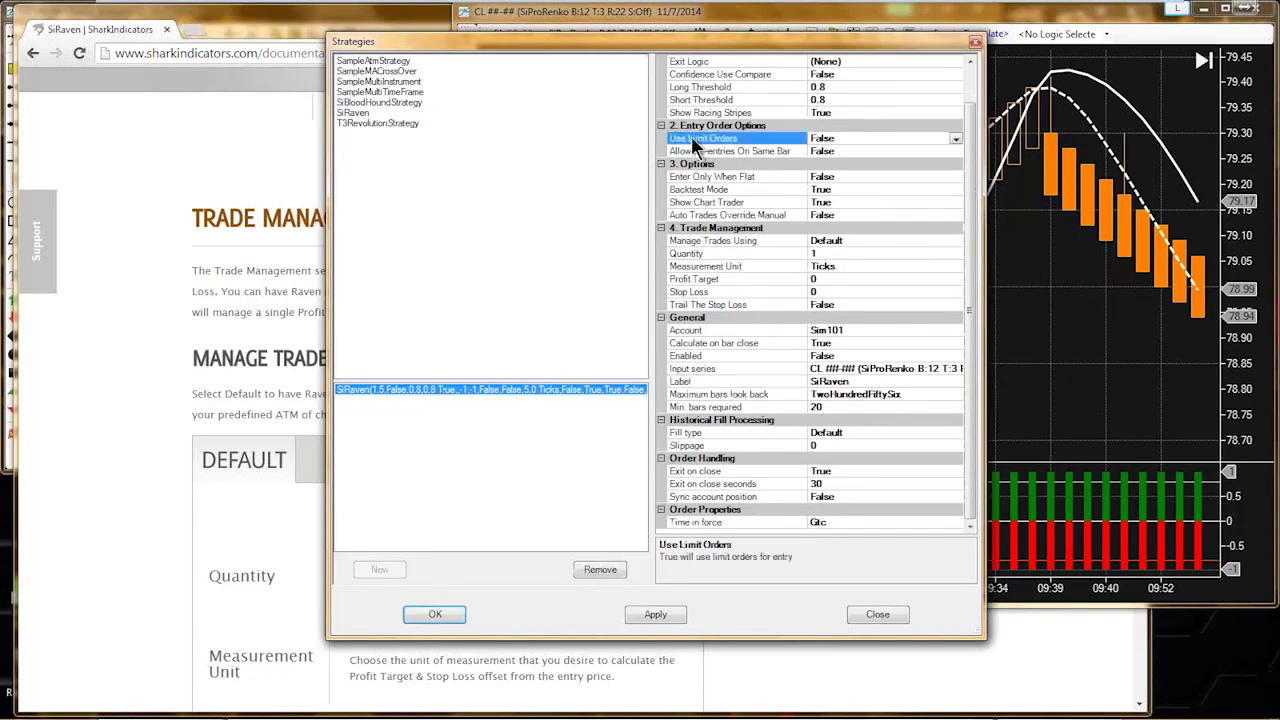
double_click(822, 139)
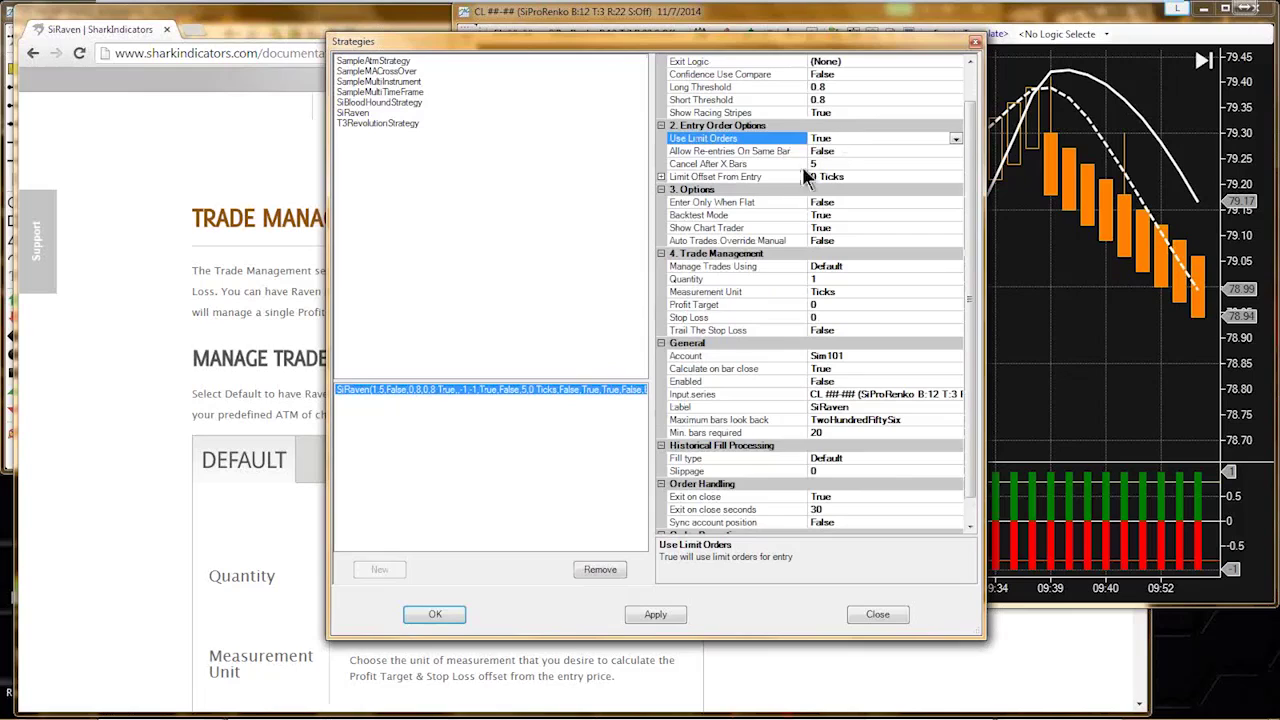
- Try a negative Limit Offset From Entry such as -50 for the SiRaven strategy
left_click(736, 178)
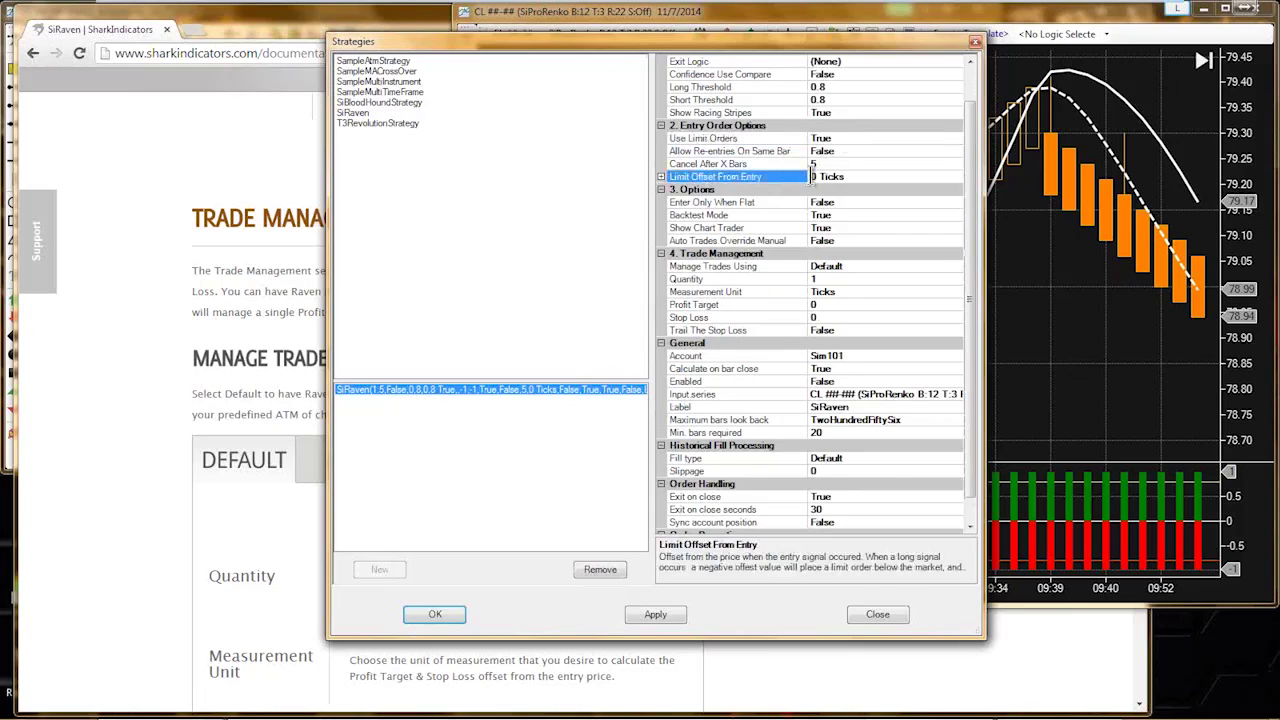
type("-50")
key("BackSpace")
key("BackSpace")
type("-")
key("Delete")
type("-")
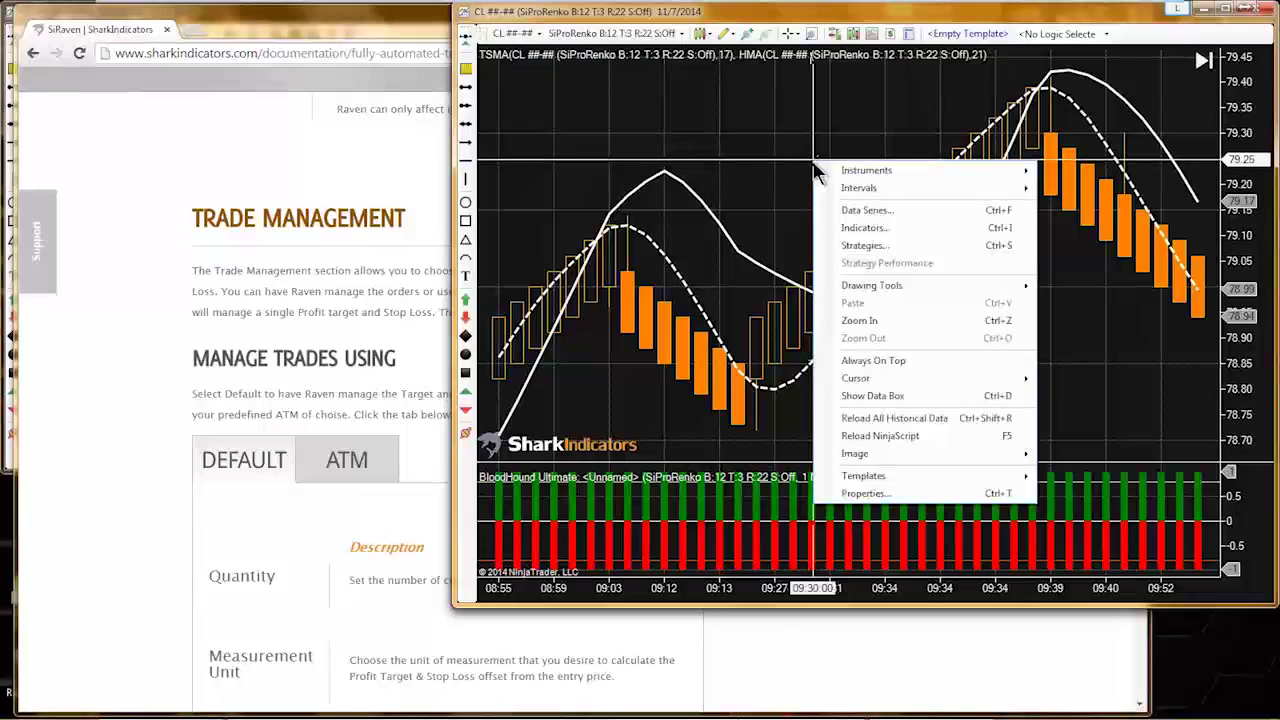
- Add the anaSuperTrendU11 indicator to the chart's indicator list
left_click(860, 228)
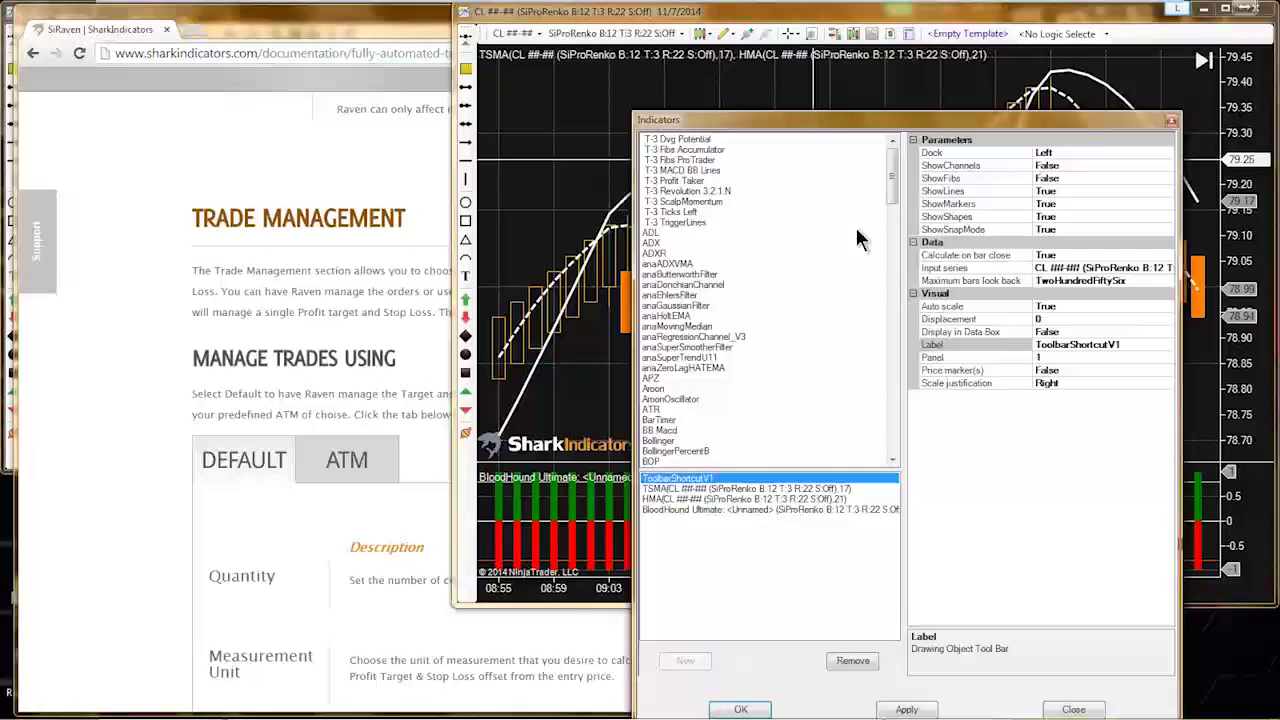
left_click_drag(767, 125, 648, 36)
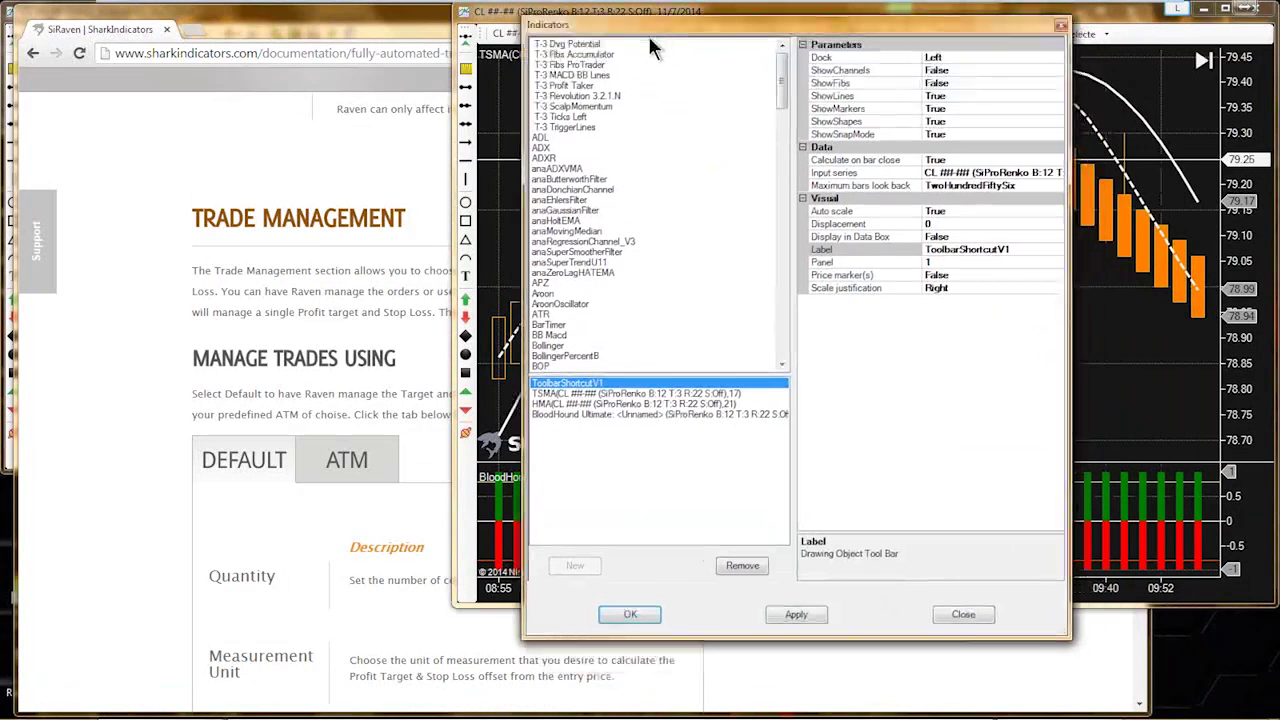
left_click(563, 252)
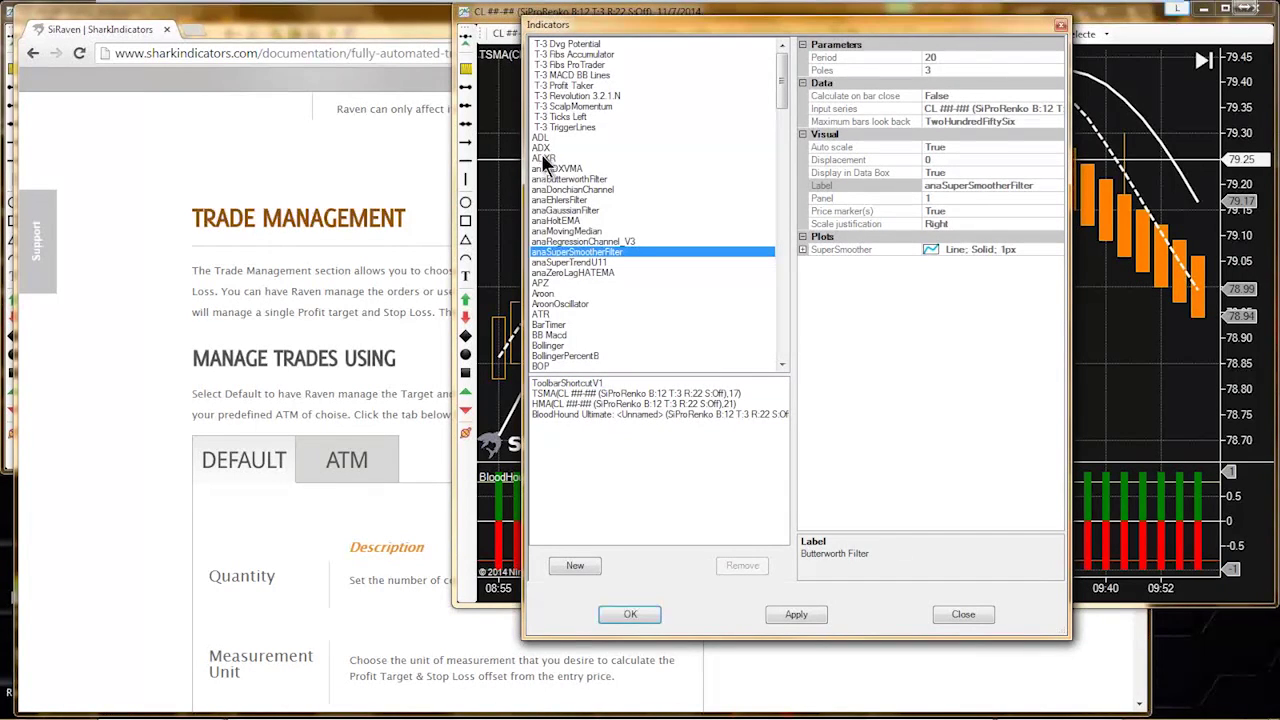
left_click(560, 263)
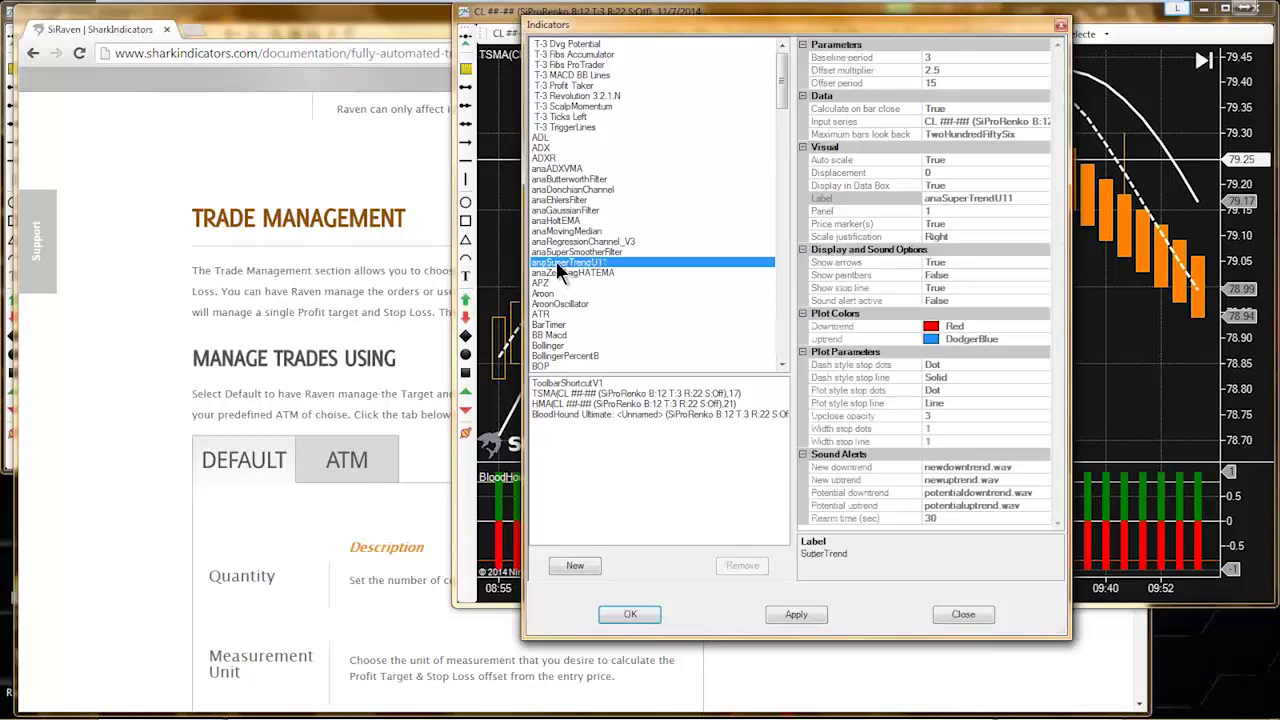
double_click(556, 261)
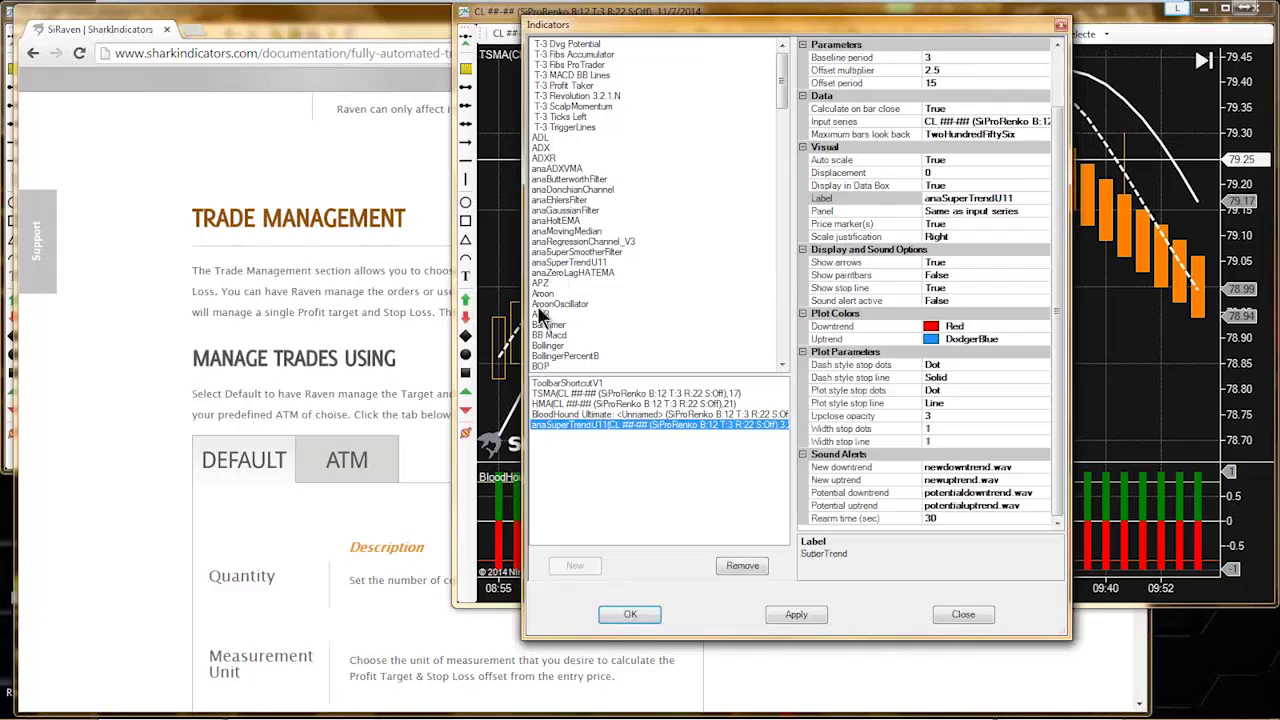
- Widen the Indicators dialog and view the settings of anaGaussianFilter and anaRegressionChannel_V3
left_click_drag(522, 308, 437, 310)
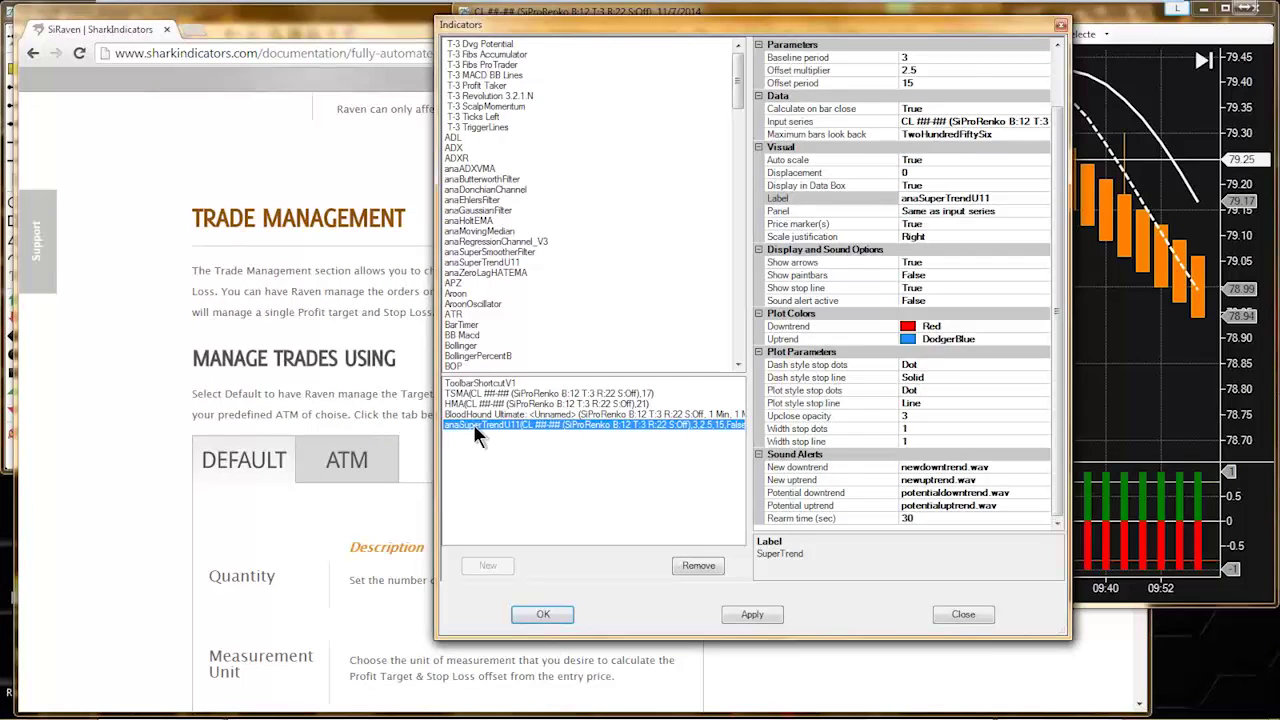
left_click(464, 211)
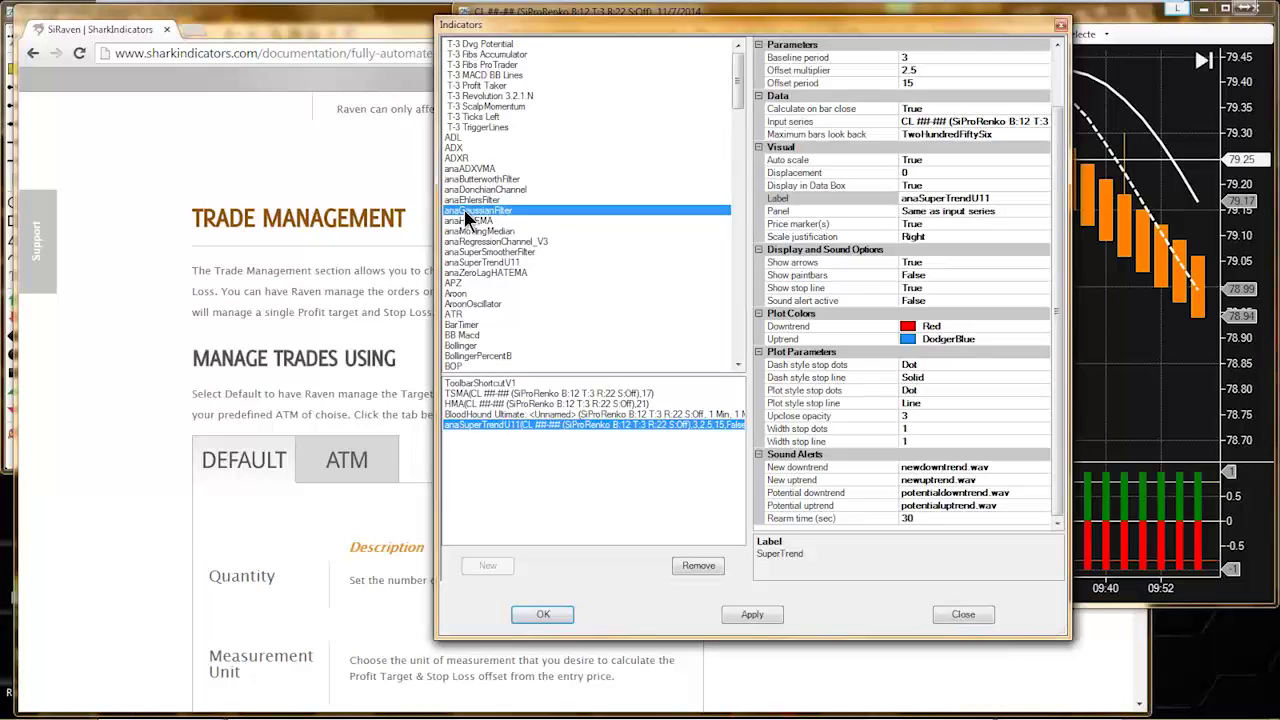
left_click(464, 211)
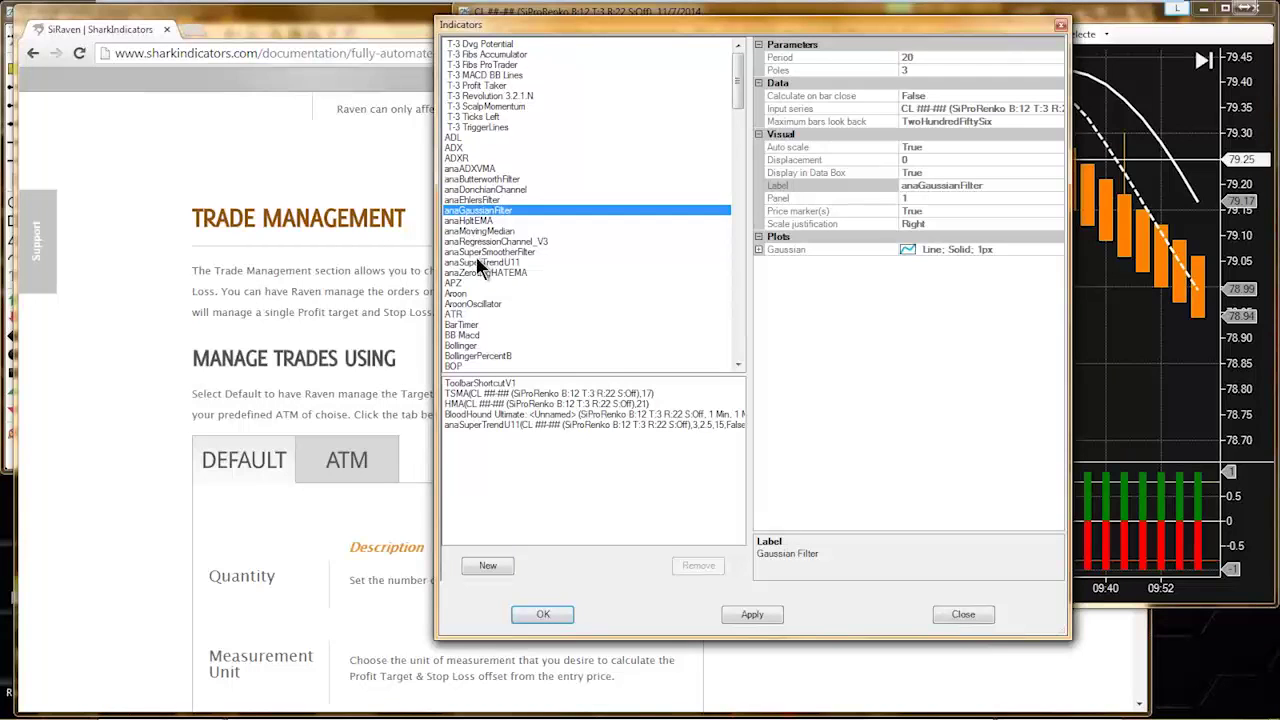
left_click(476, 242)
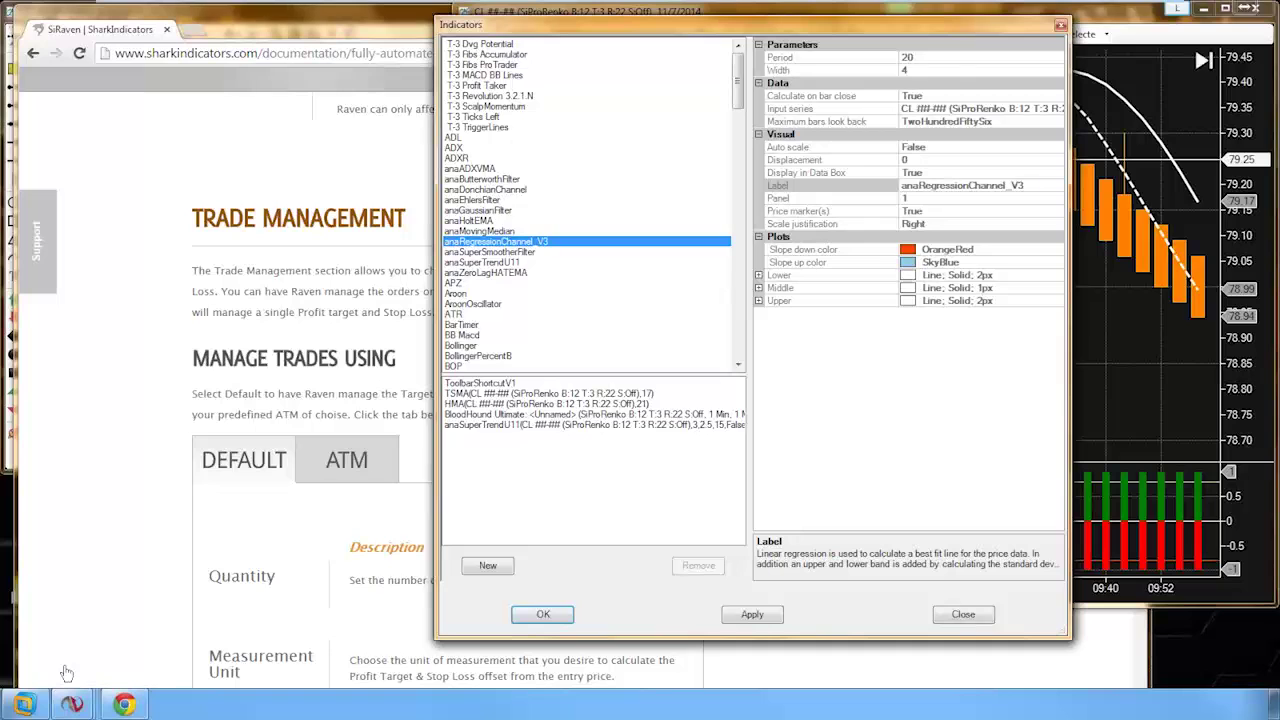
- Set anaSuperTrendU11's Width stop line and Width stop dots both to 2
left_click(477, 425)
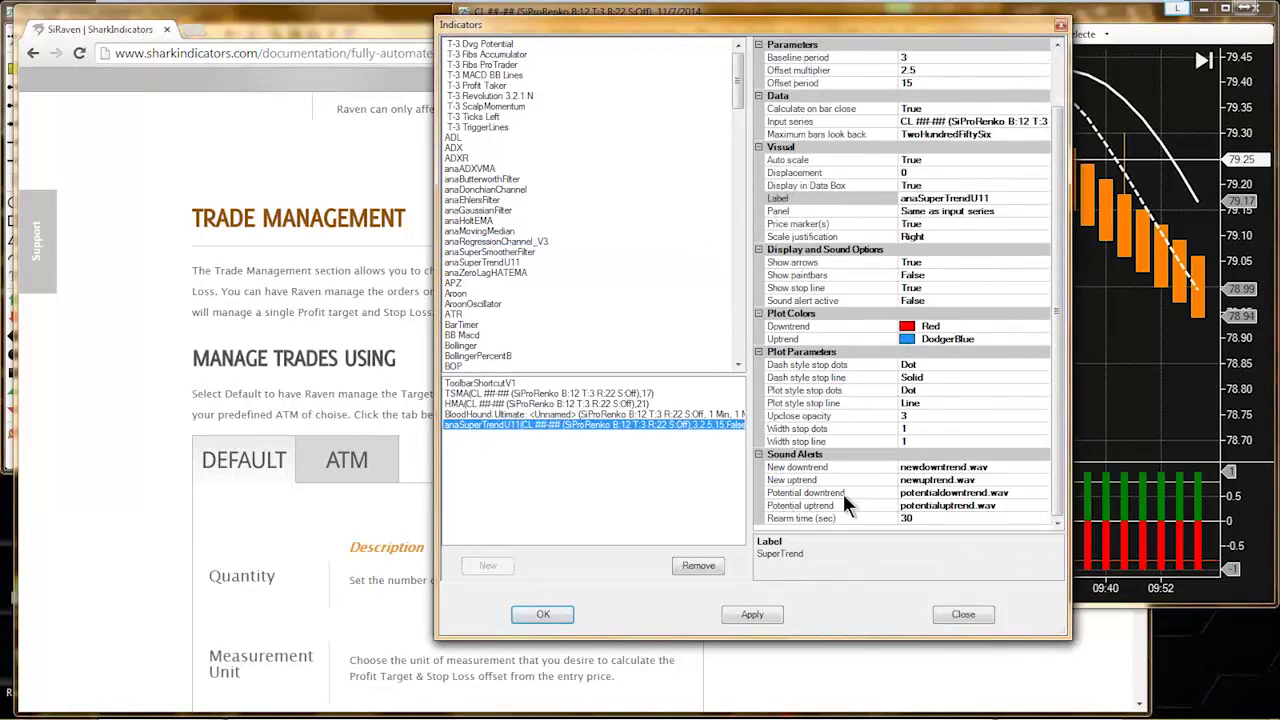
left_click(851, 441)
left_click(905, 441)
key("BackSpace")
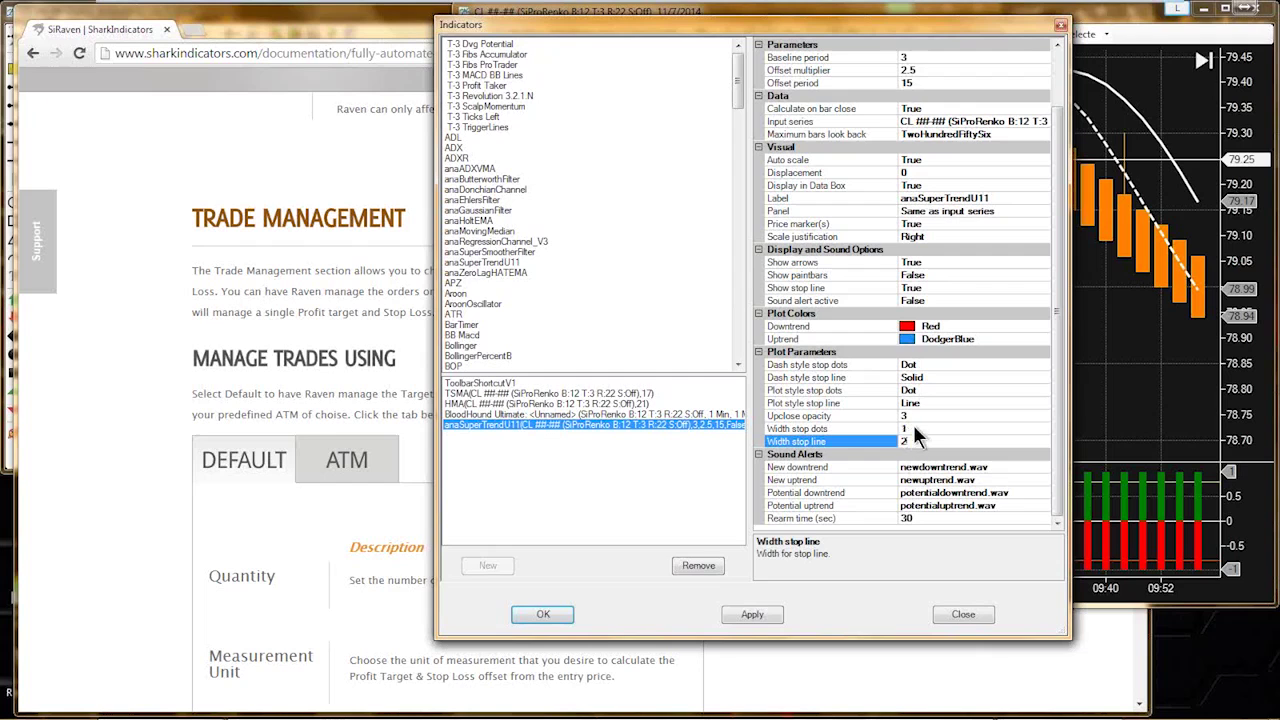
left_click(911, 423)
type("2")
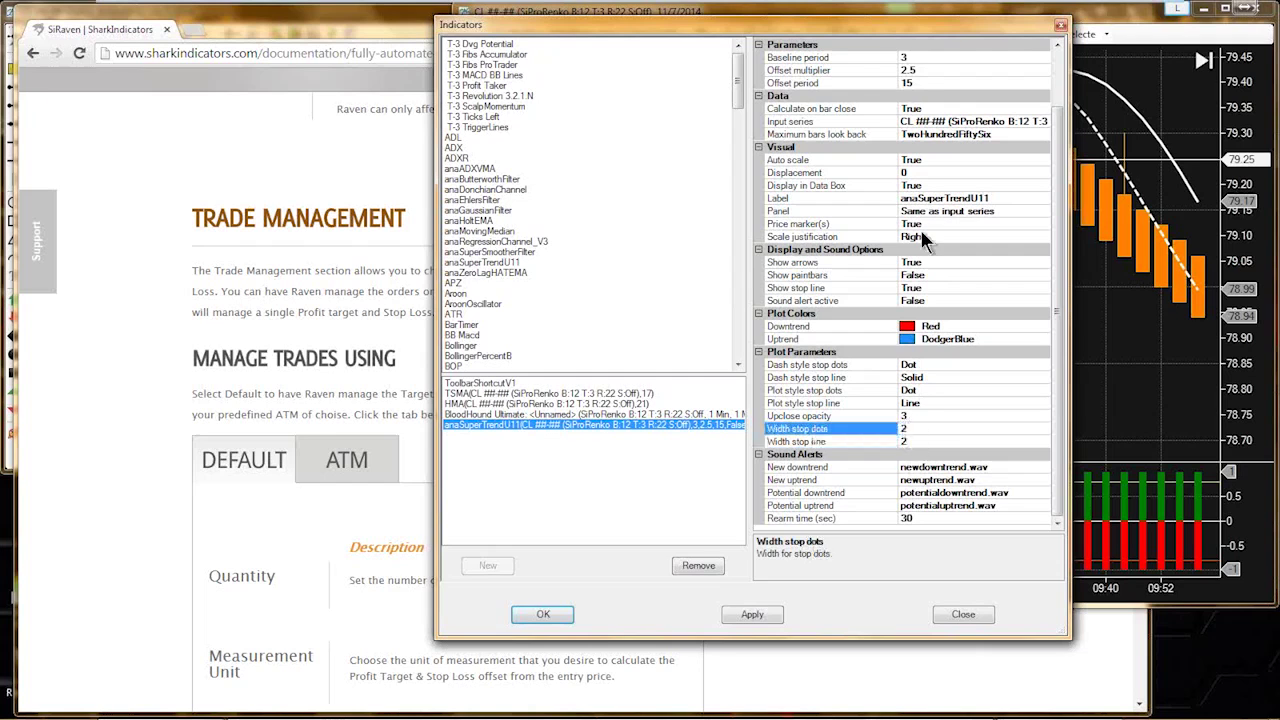
- Apply the anaSuperTrendU11 indicator to the chart and close the Indicators dialog
left_click_drag(823, 30, 443, 47)
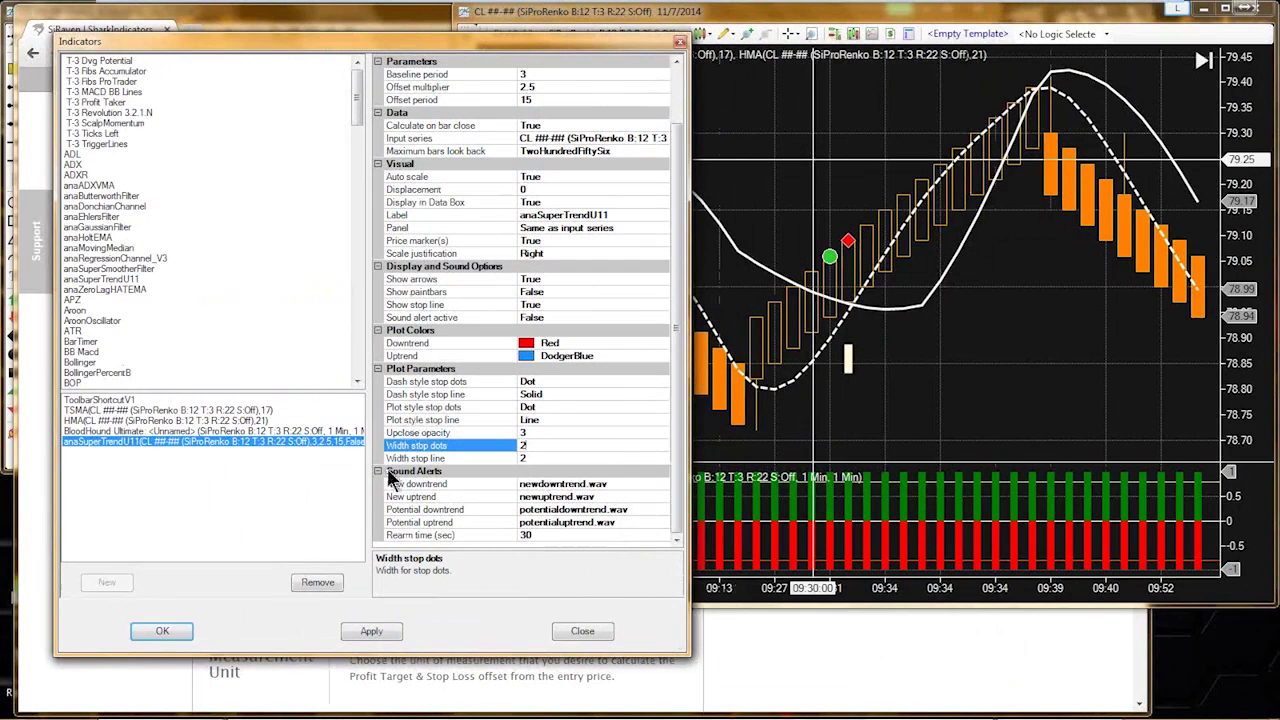
left_click(370, 632)
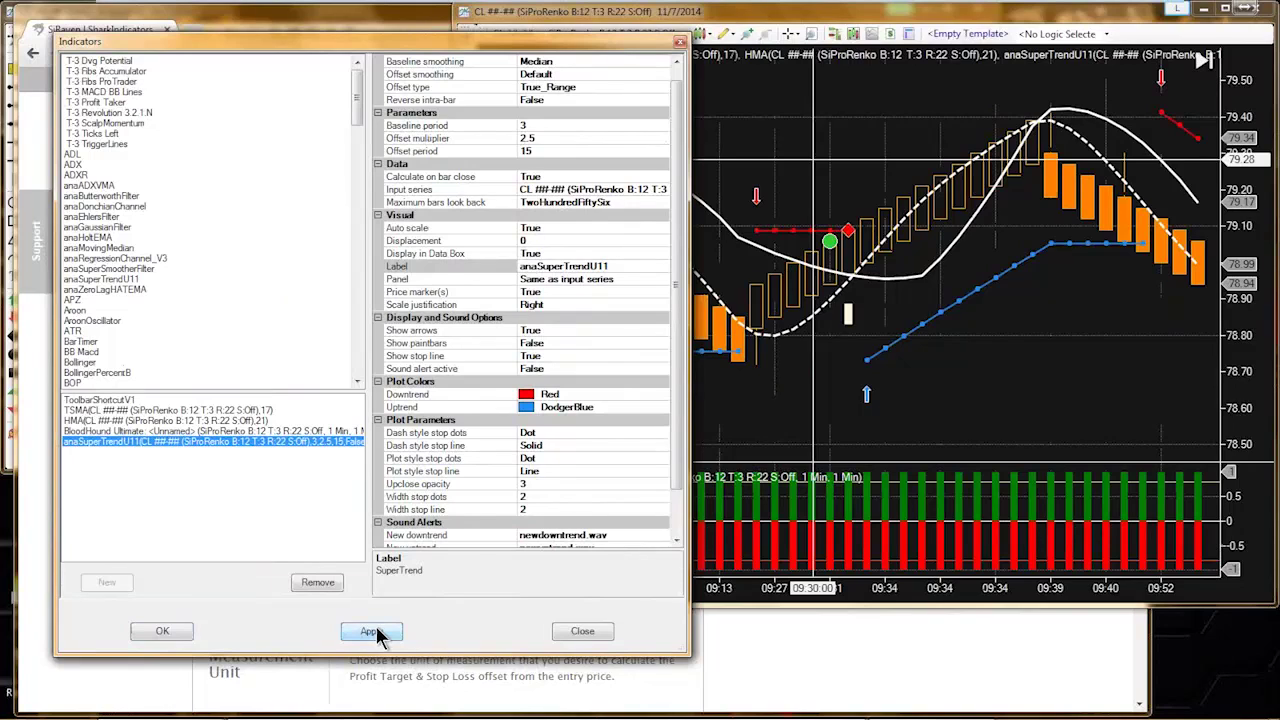
left_click(582, 631)
- Minimize the browser window, then enlarge the chart window and give its price panel more height
left_click(464, 196)
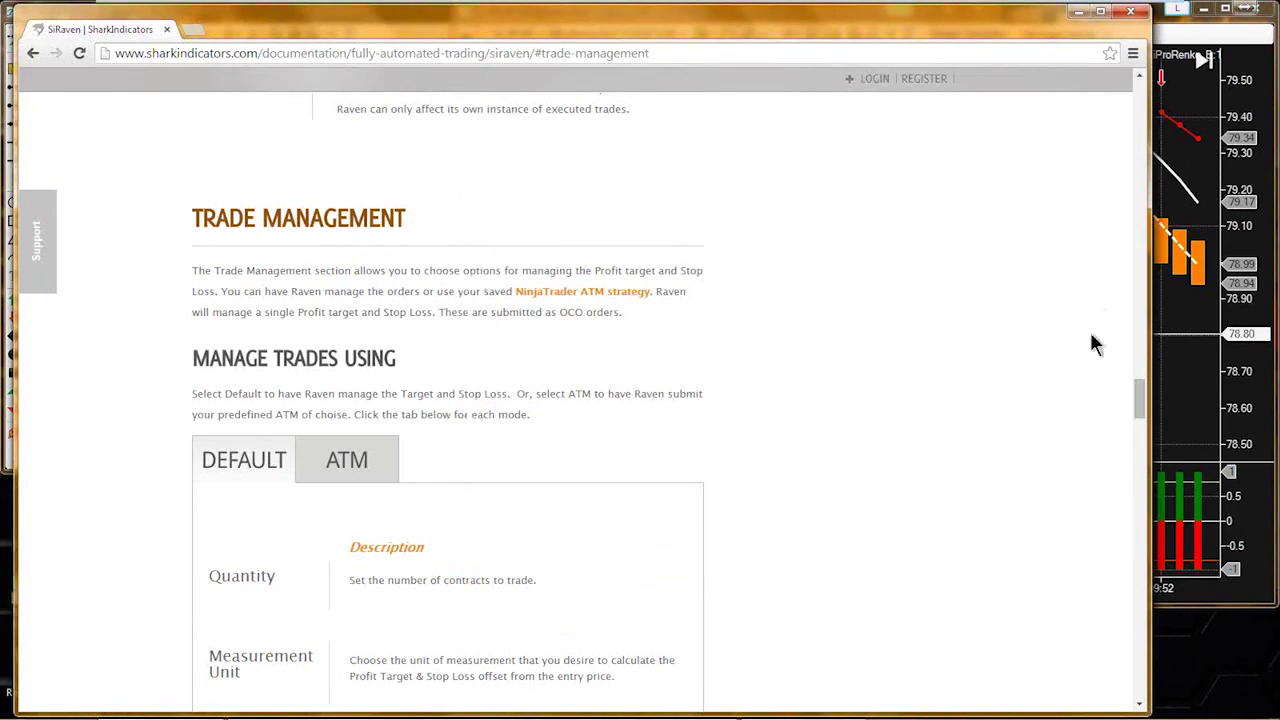
left_click(1078, 12)
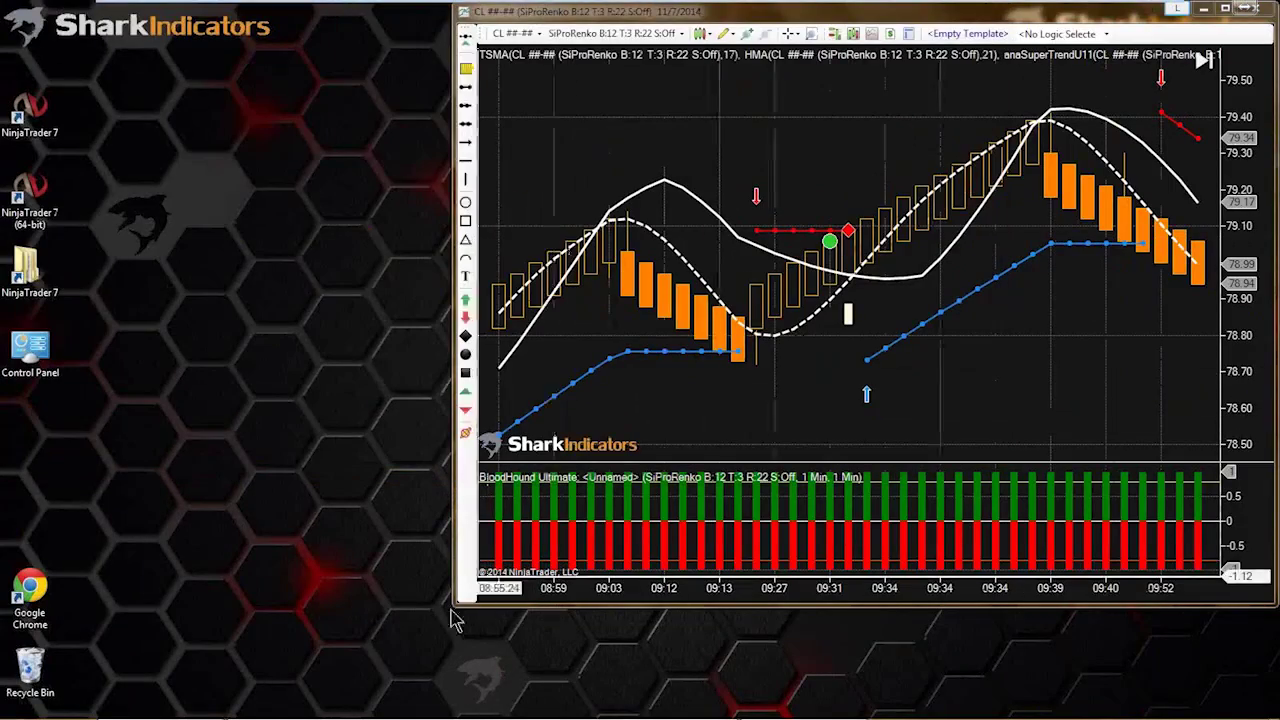
left_click_drag(463, 612, 372, 712)
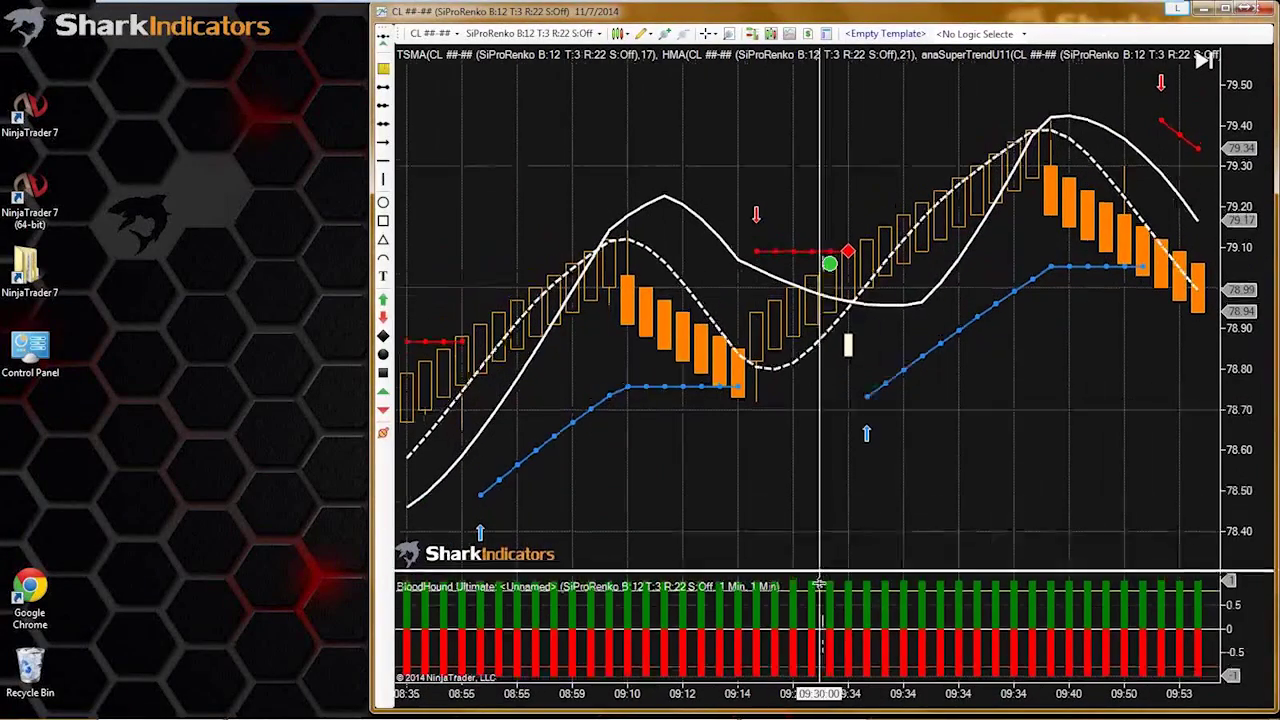
left_click_drag(818, 583, 818, 613)
right_click(778, 450)
left_click(518, 148)
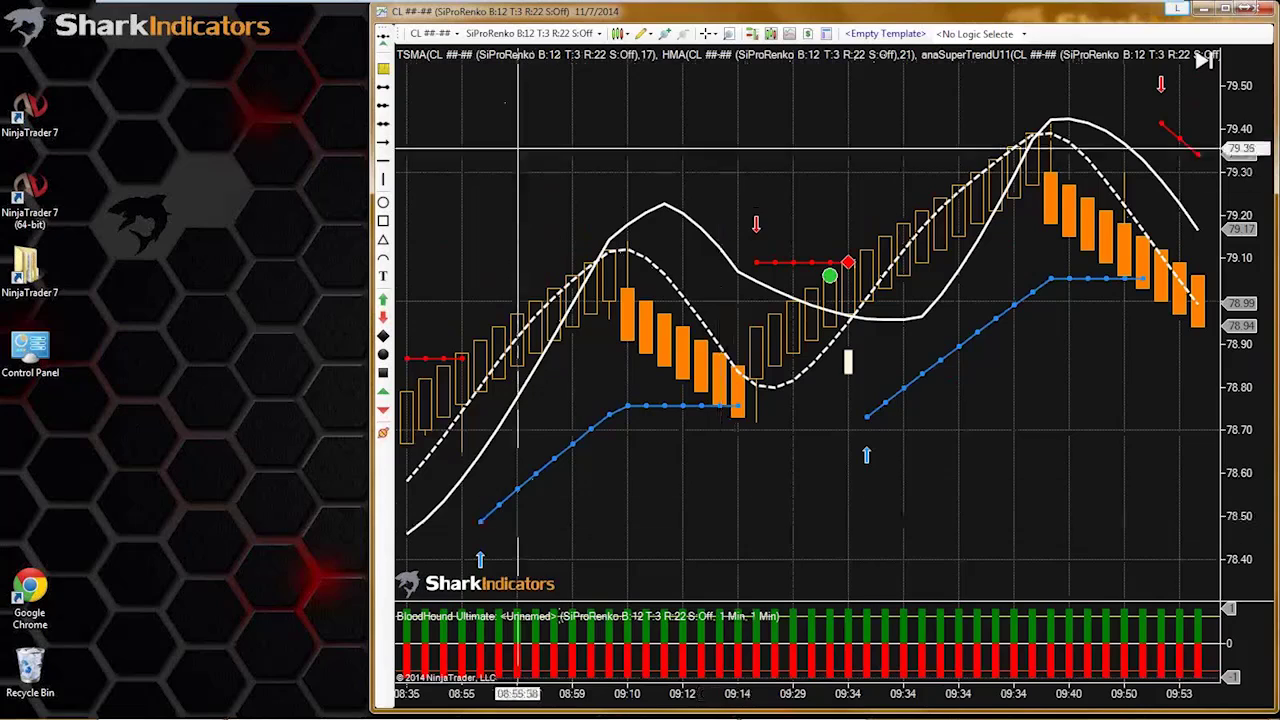
- Remove all drawing objects from the chart
left_click(644, 34)
left_click(646, 36)
left_click(646, 36)
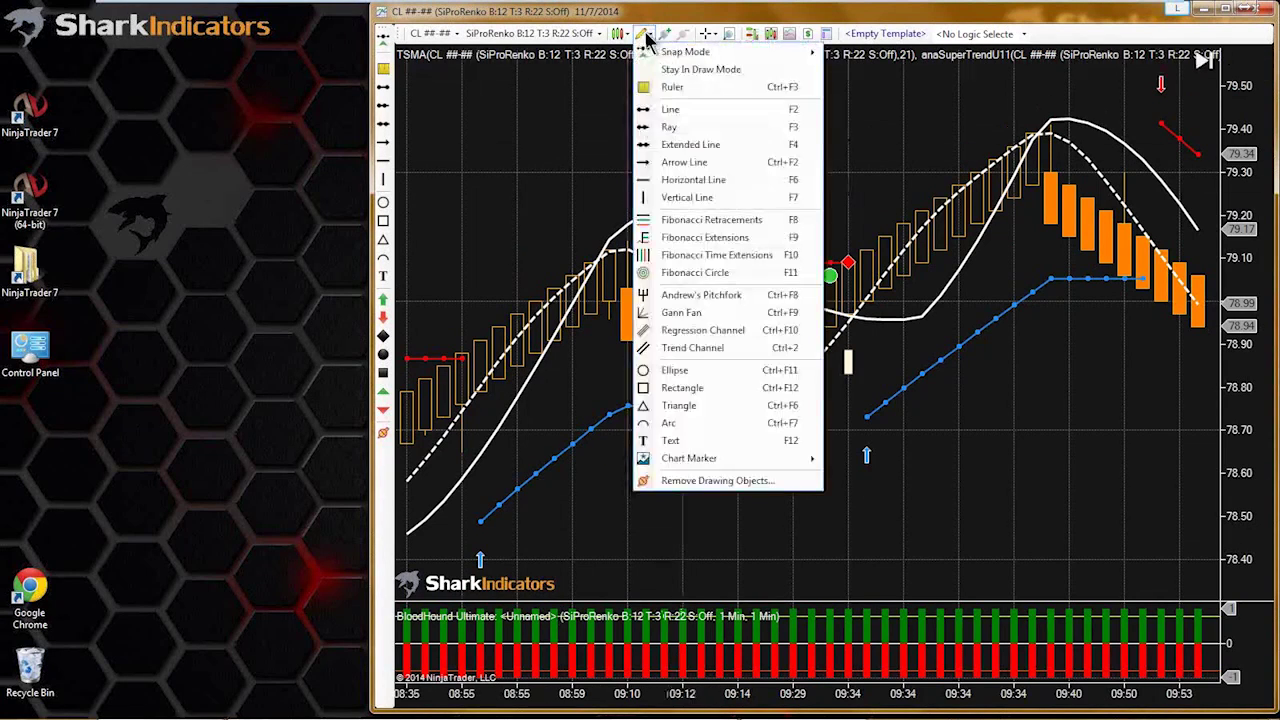
left_click(700, 481)
left_click(586, 497)
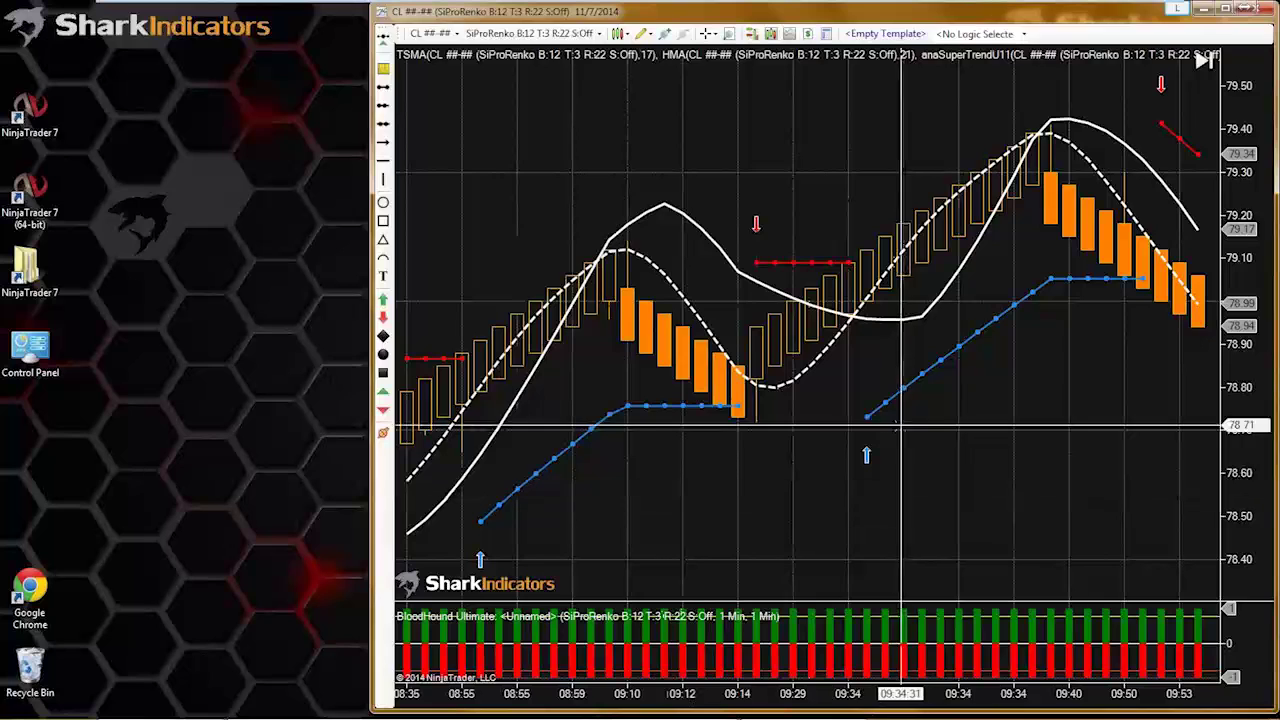
- Switch the chart's data series from the SiProRenko bars to 2 Min
left_click(897, 393)
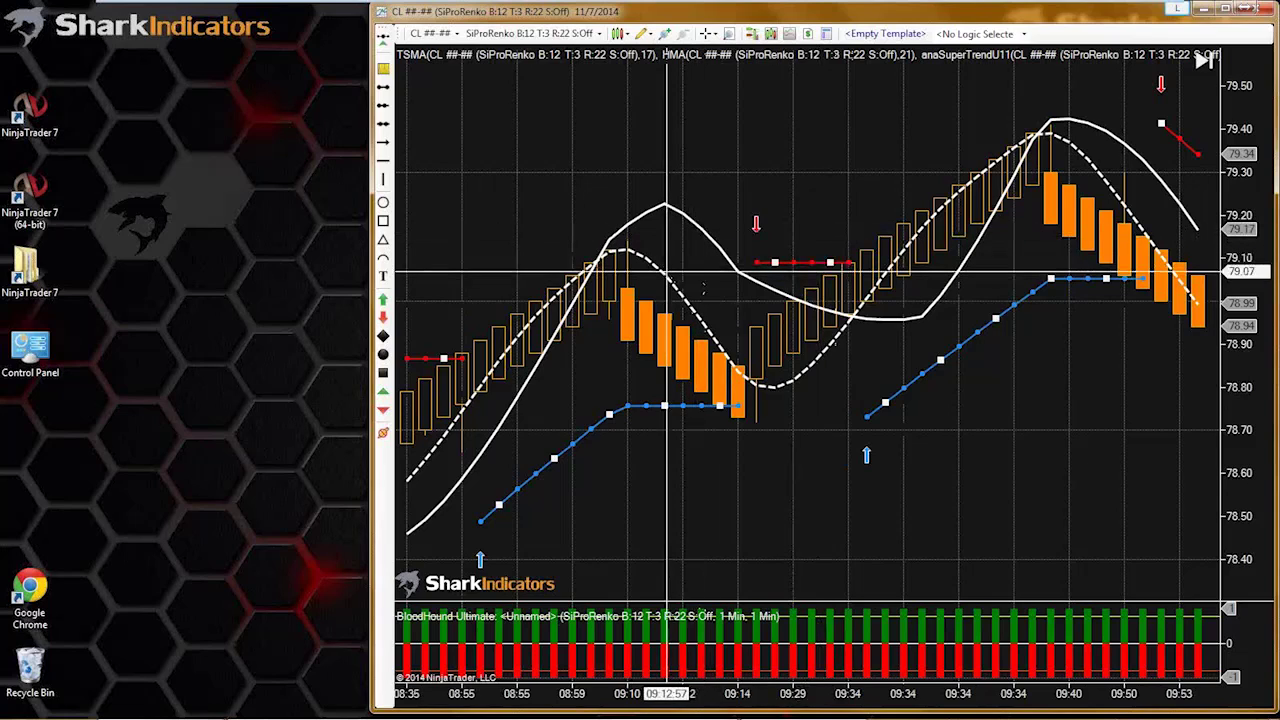
left_click(808, 435)
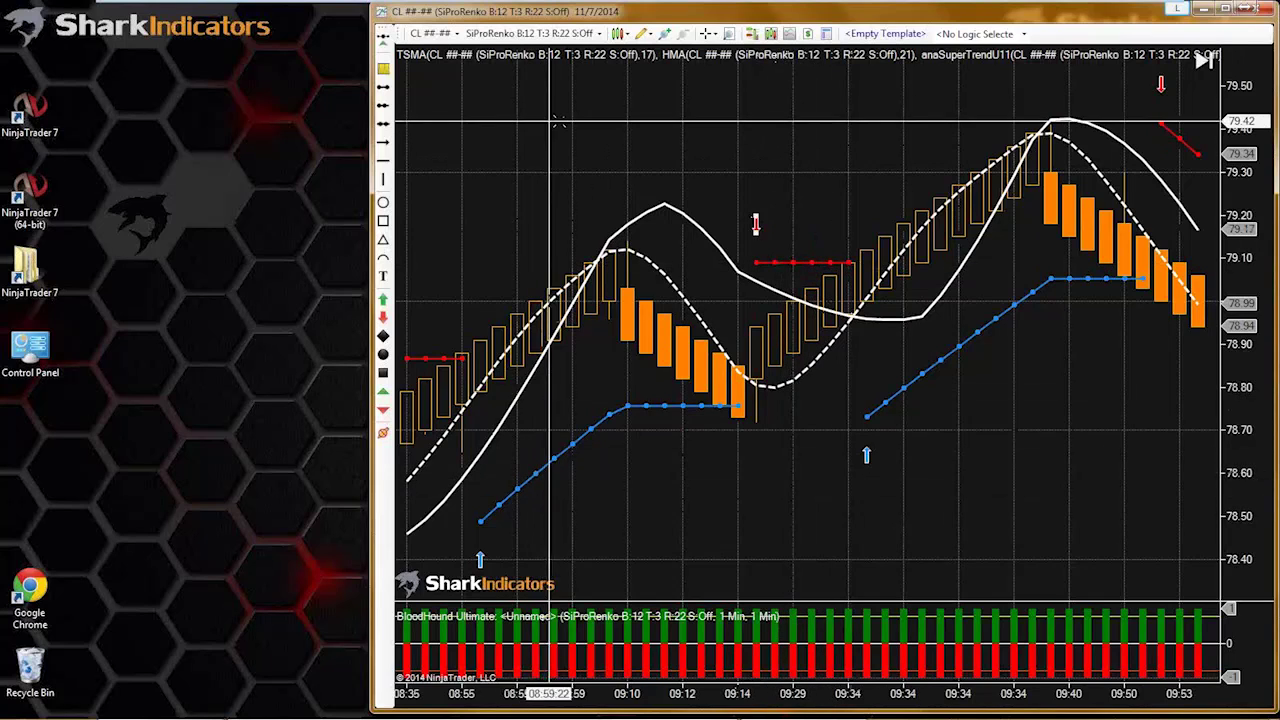
left_click(598, 34)
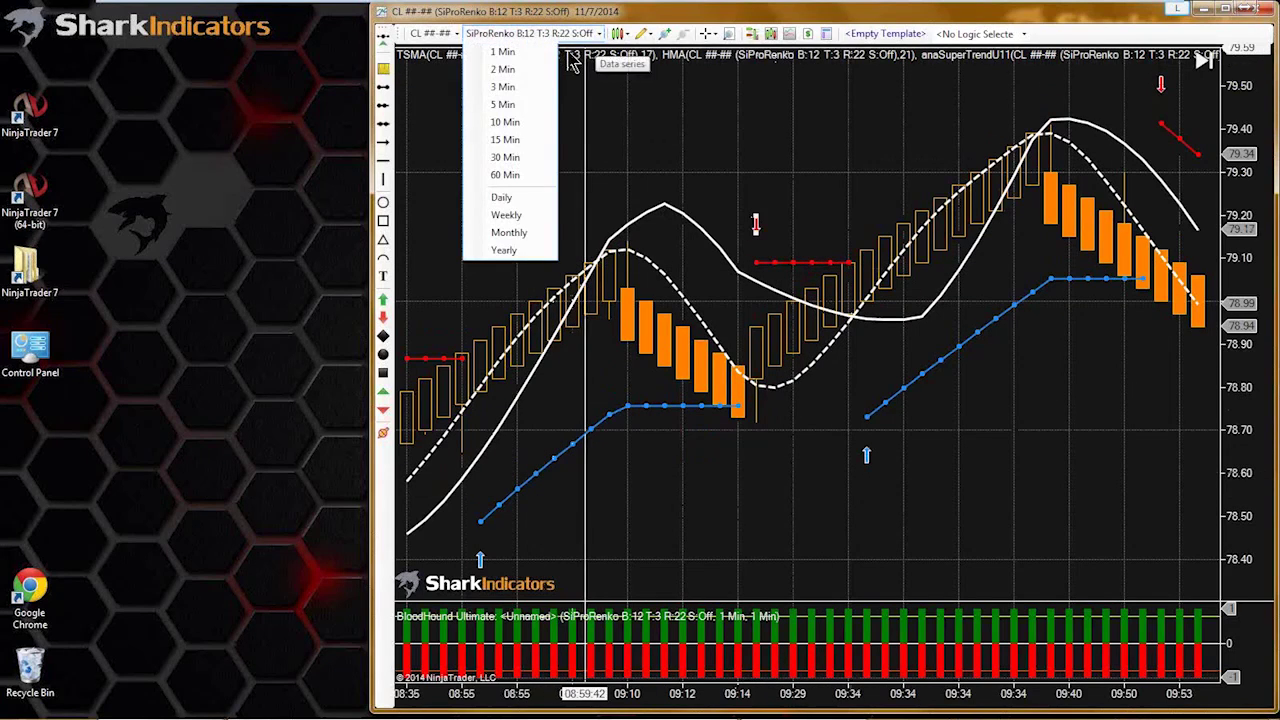
left_click(503, 51)
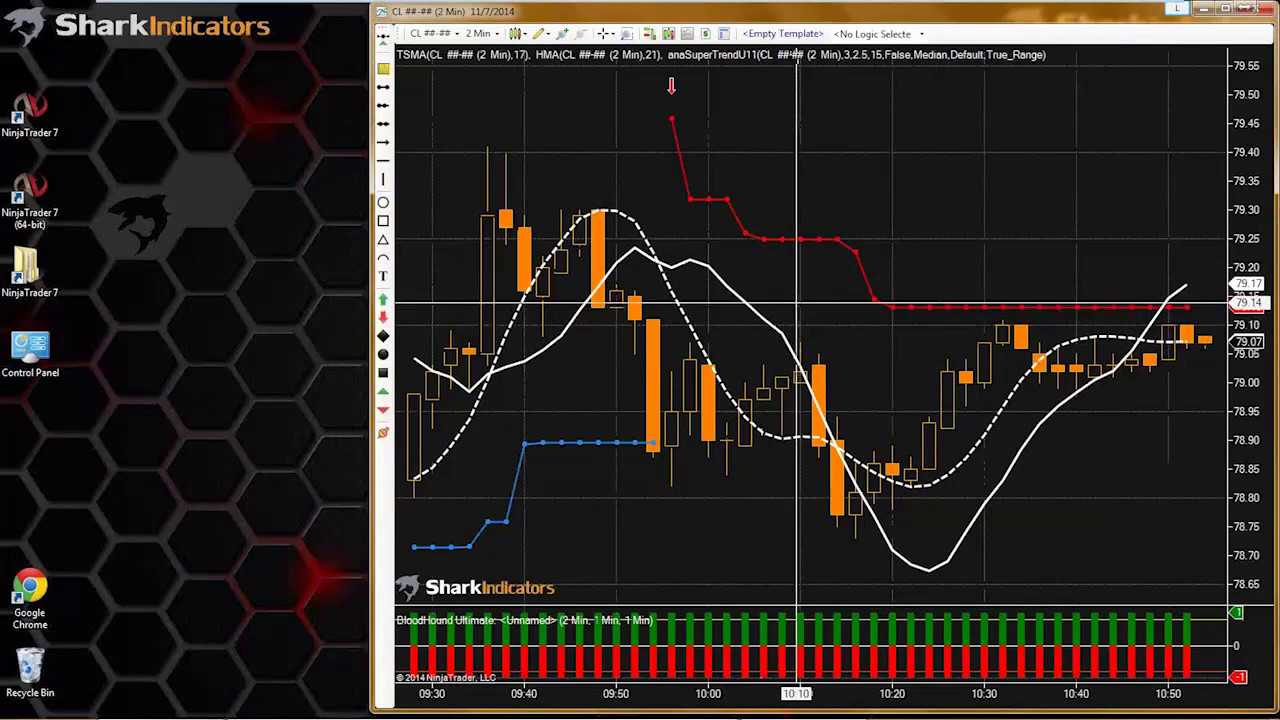
- Draw a vertical arrow line at 09:38 from about 78.78 at the blue stop line up to about 79.21, just below the candle
scroll(828, 413, "up", 3)
scroll(840, 413, "up", 8)
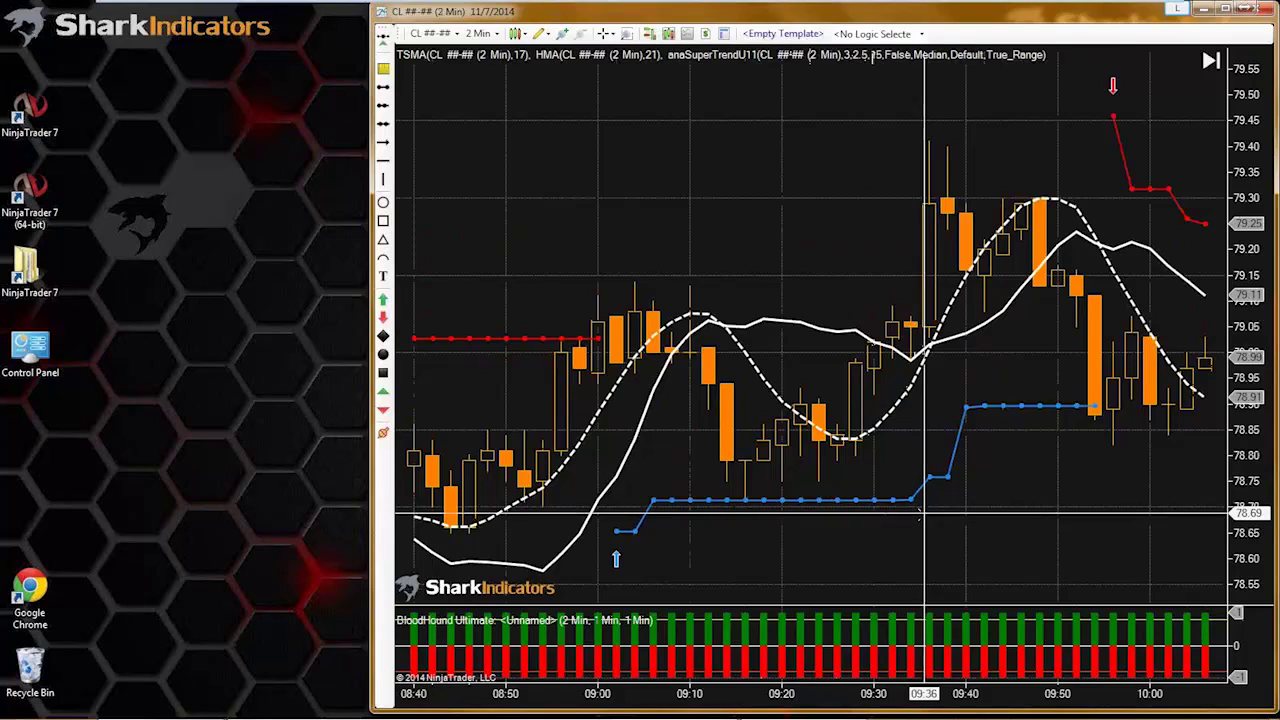
scroll(914, 518, "down", 3)
scroll(914, 518, "up", 3)
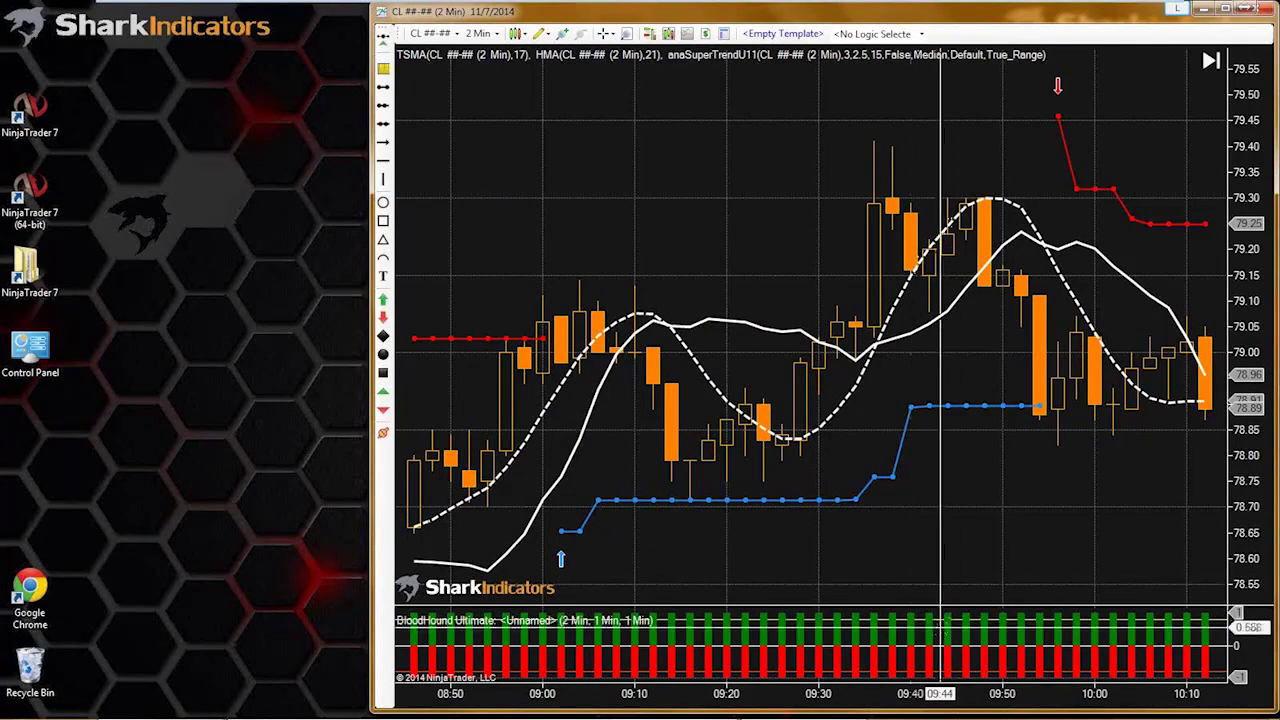
left_click_drag(964, 575, 860, 594)
left_click_drag(922, 692, 786, 692)
left_click_drag(720, 570, 981, 575)
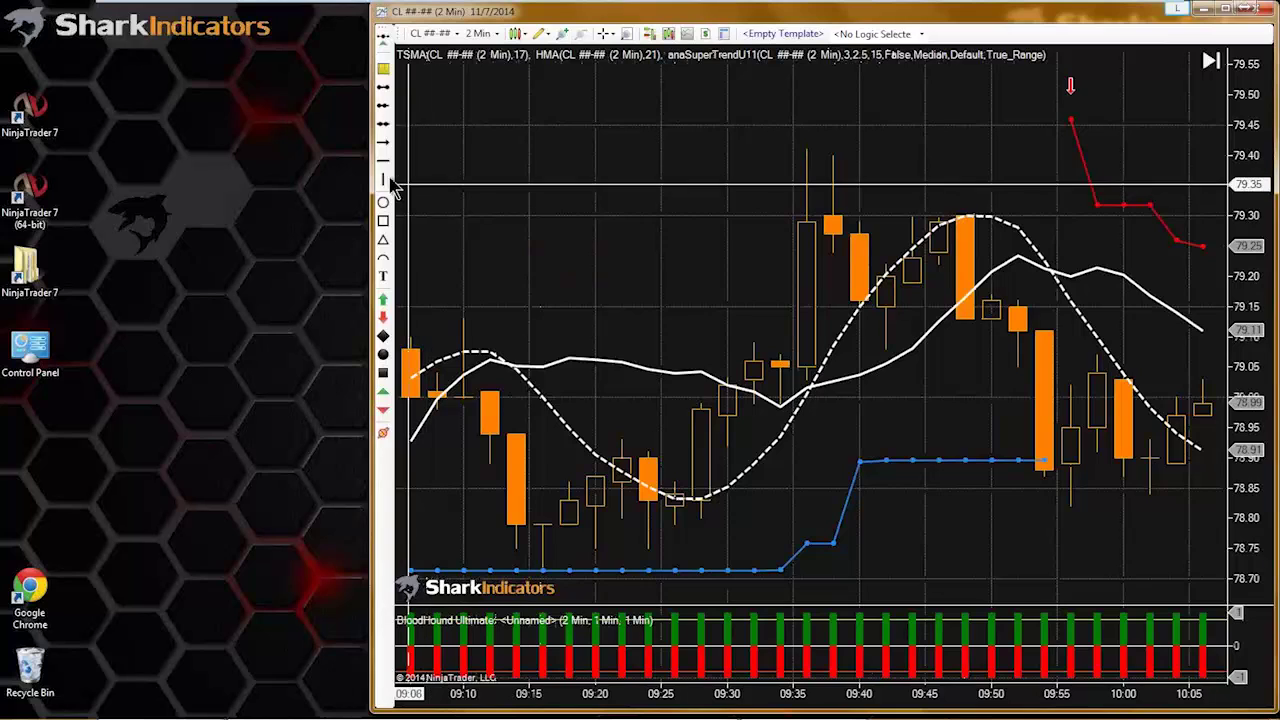
left_click(384, 145)
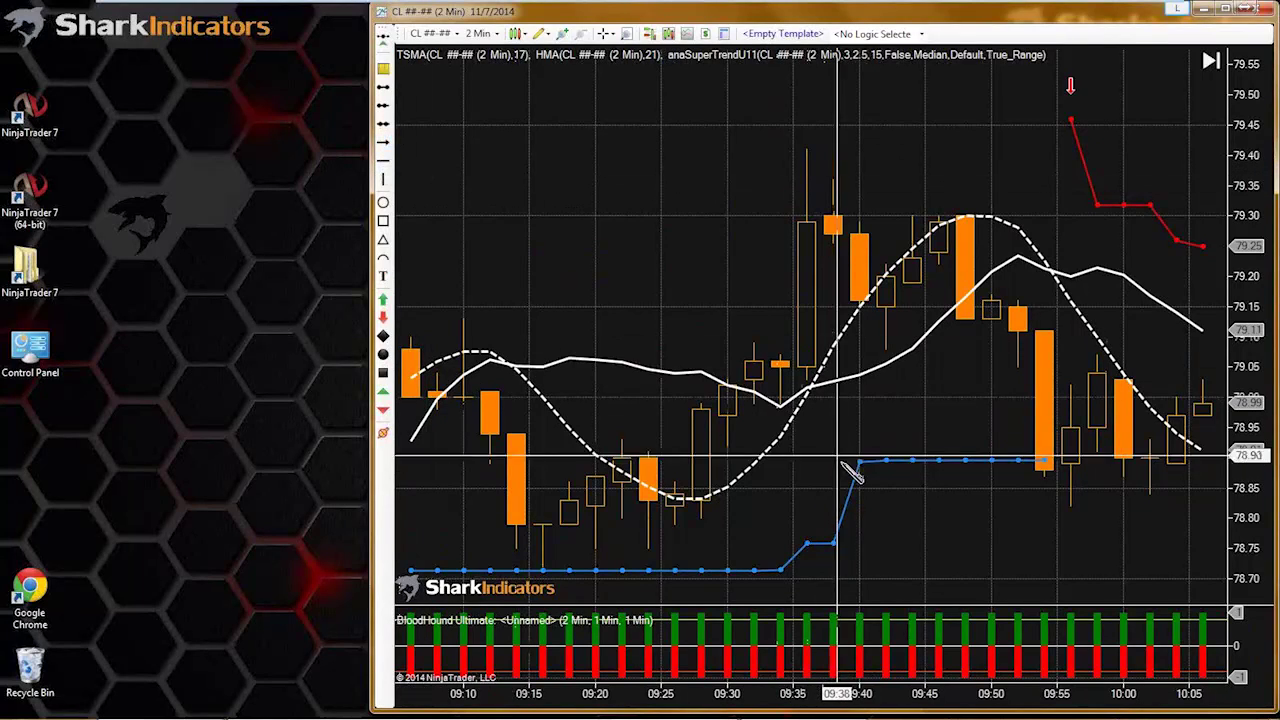
left_click(832, 543)
left_click(832, 480)
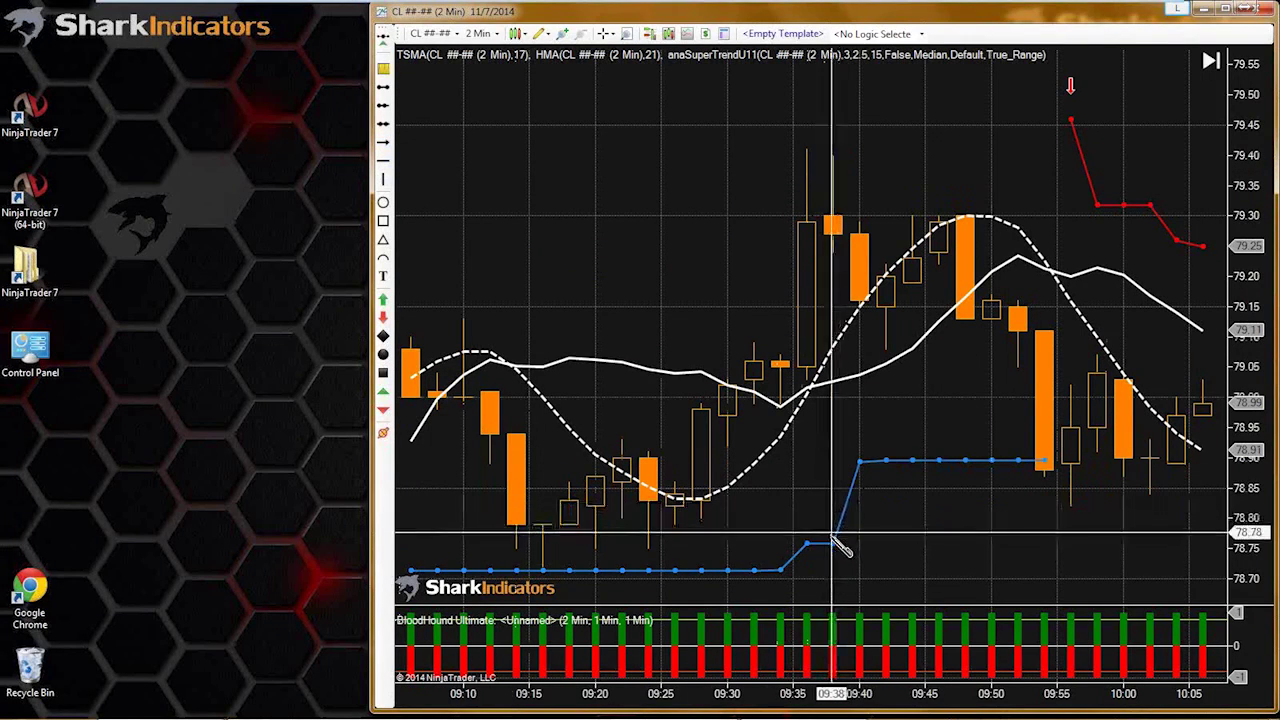
left_click(832, 268)
- Set the arrow line's width to 5
double_click(832, 290)
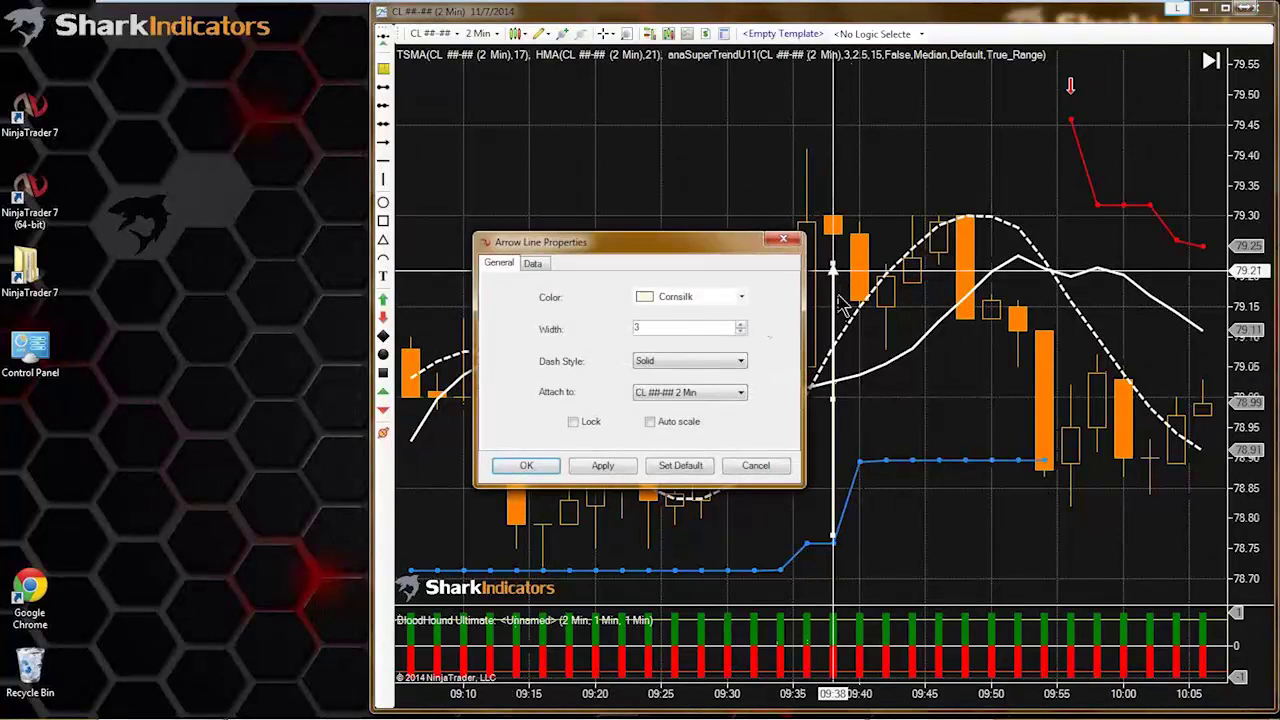
left_click(740, 325)
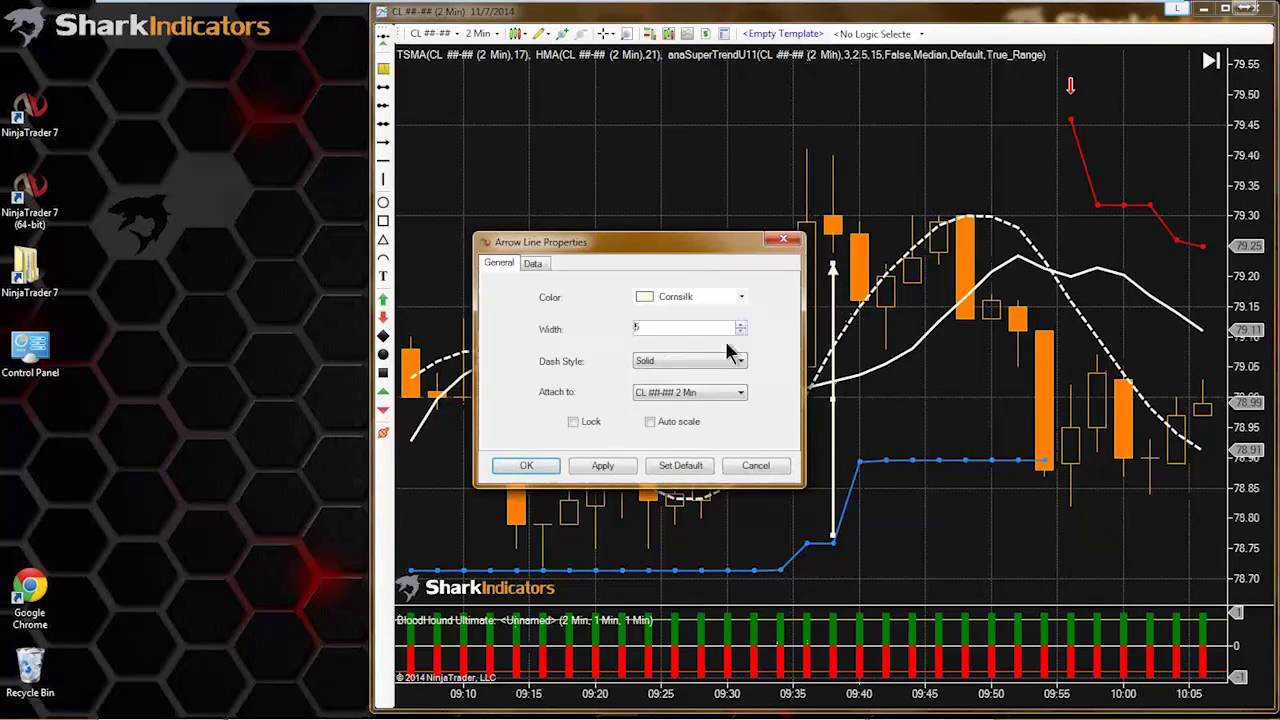
left_click(524, 466)
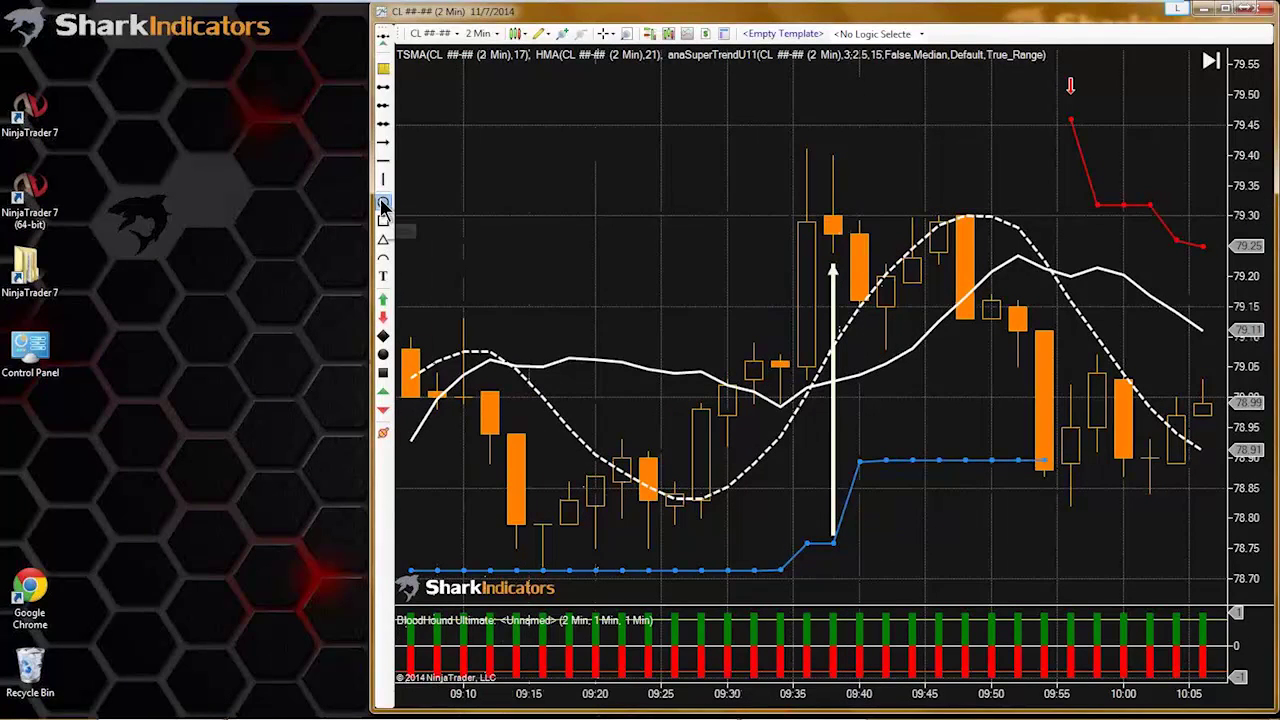
- Draw an ellipse around the candles from about 09:22 to 09:34, just above the blue stop line
left_click_drag(780, 552, 621, 468)
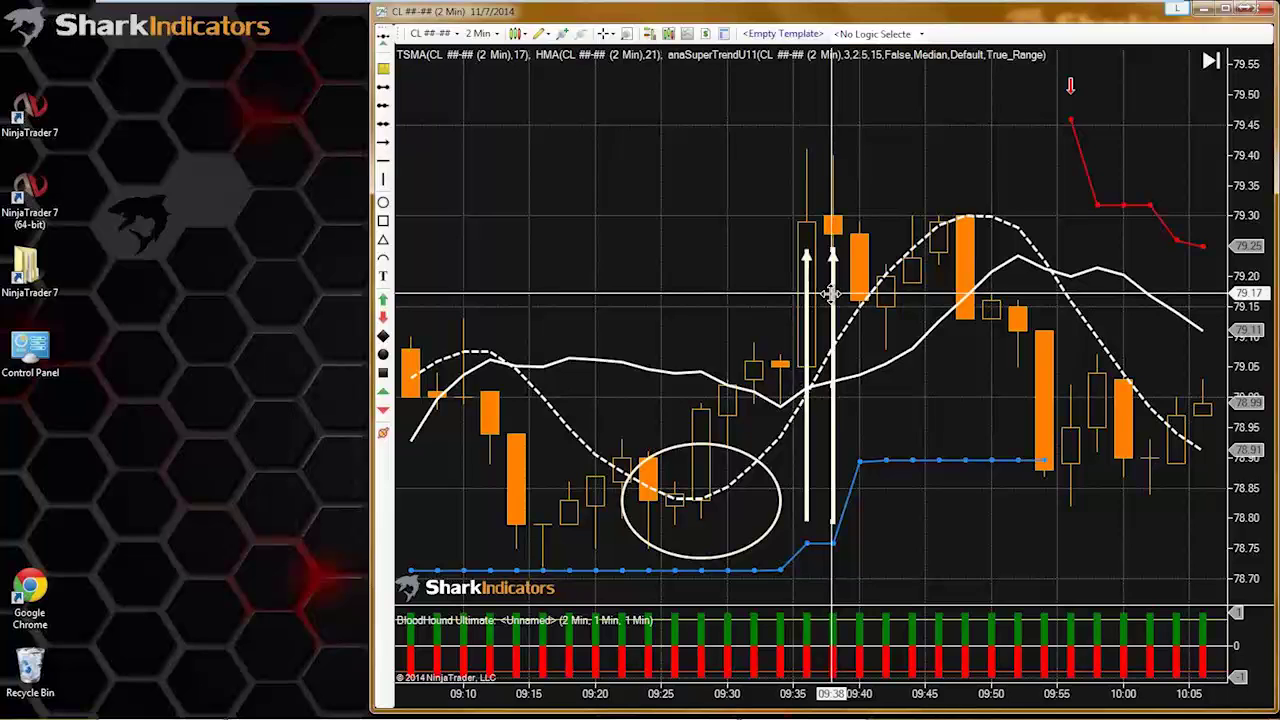
left_click_drag(672, 277, 803, 263)
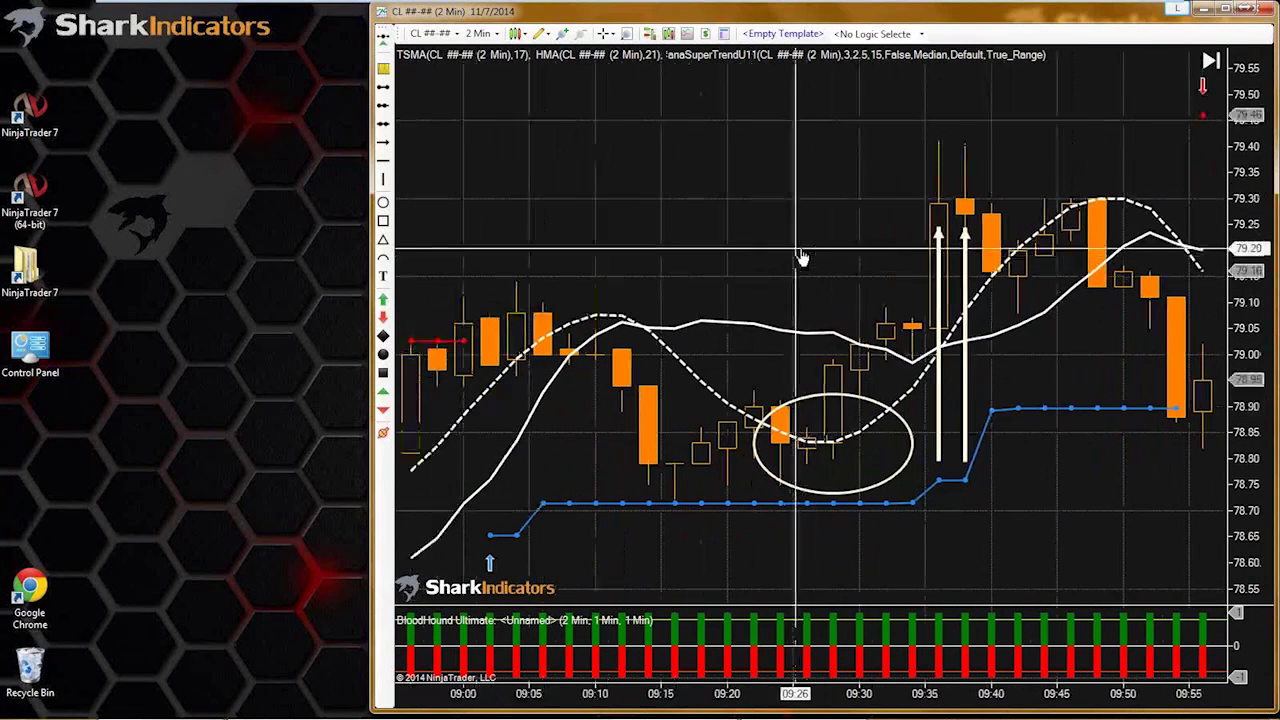
- Open the BloodHound logic editor, add an Indicator Comparison solver to the Default Timeframe and enlarge the window to show all its properties
left_click(799, 36)
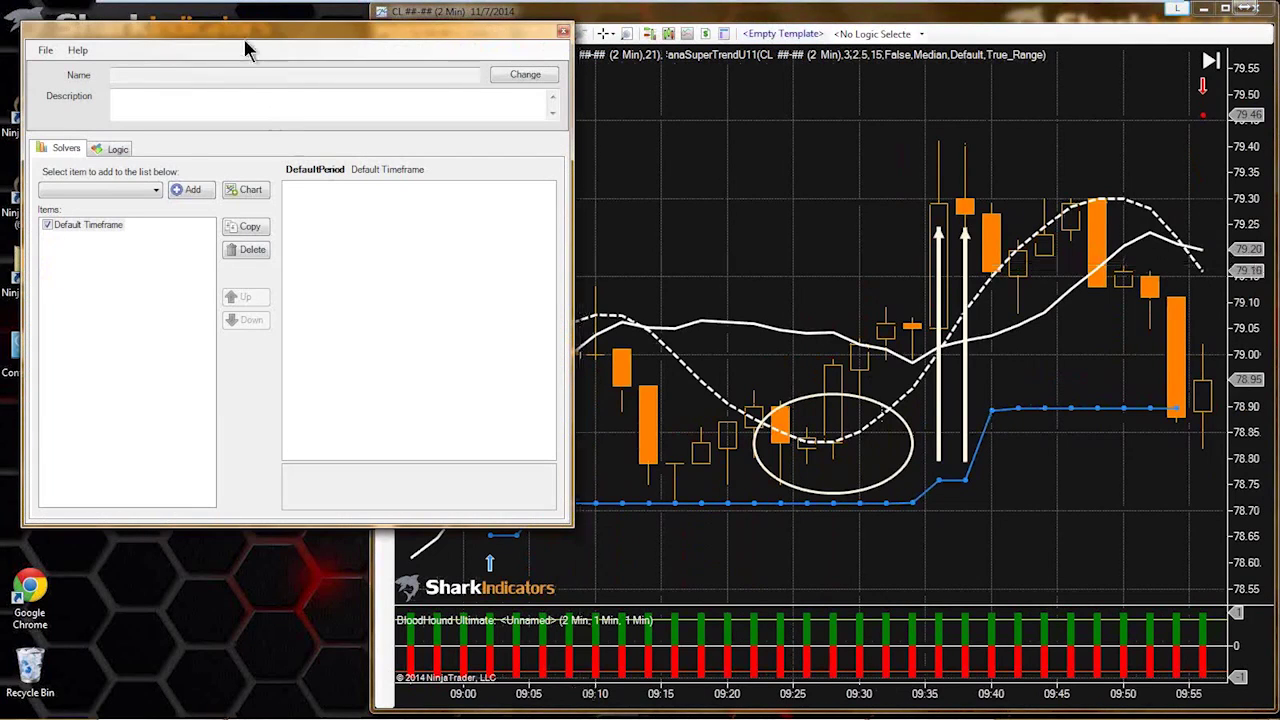
left_click_drag(247, 50, 224, 33)
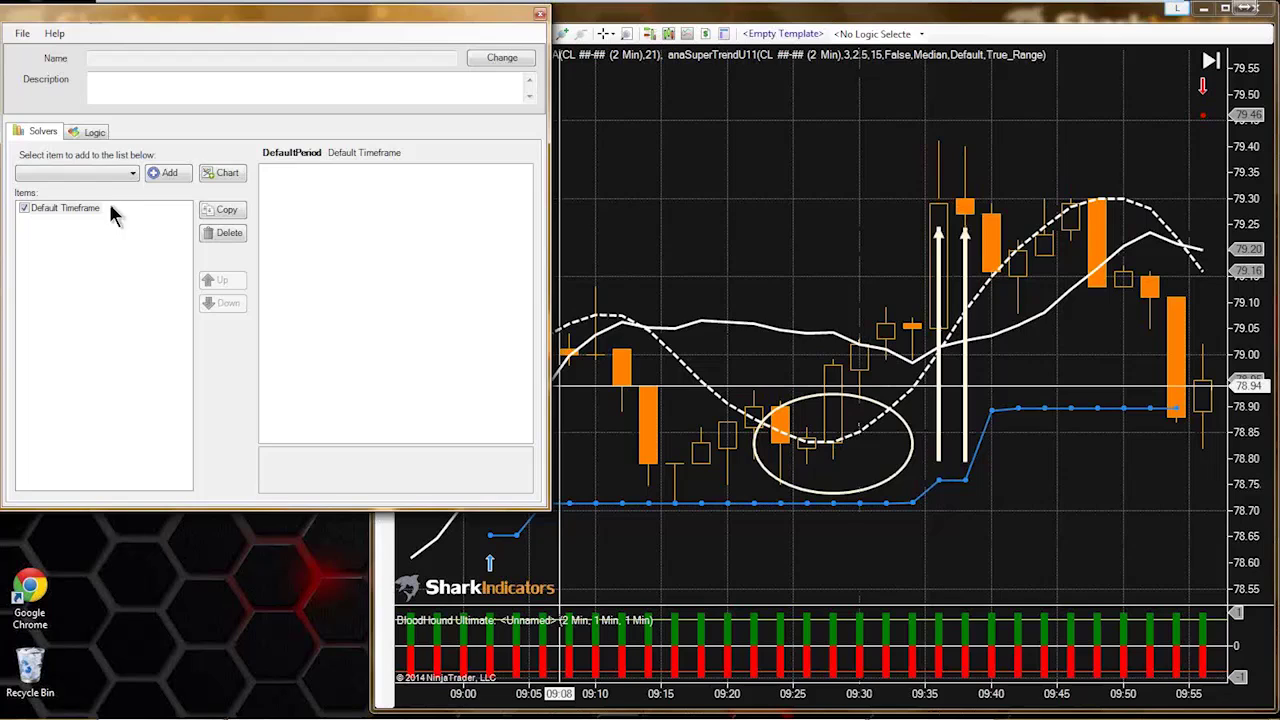
left_click(131, 172)
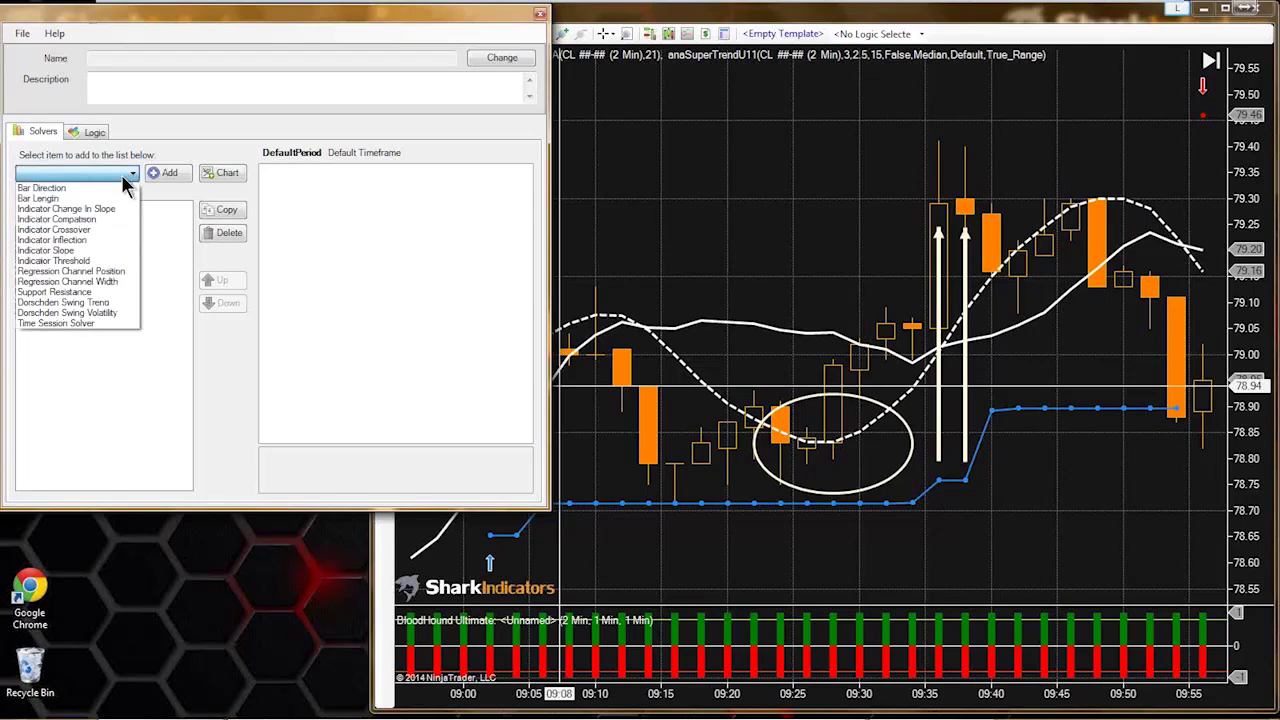
left_click(79, 219)
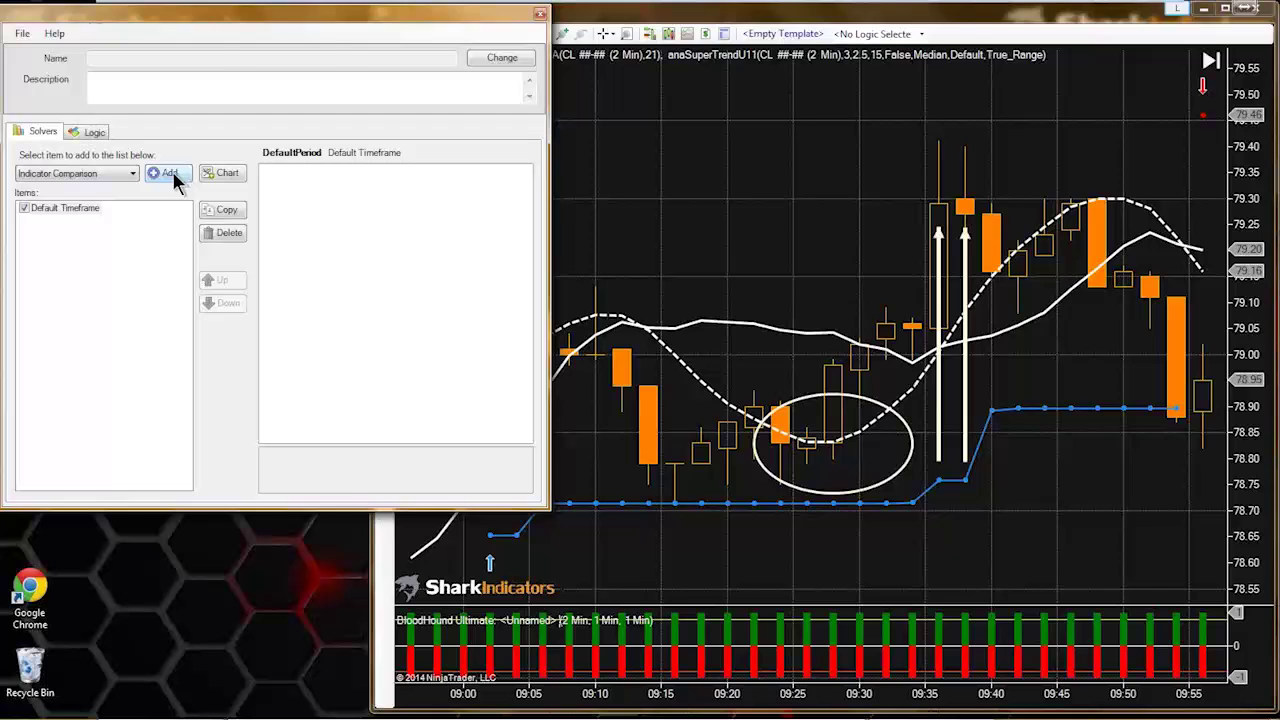
left_click(169, 173)
left_click(92, 223)
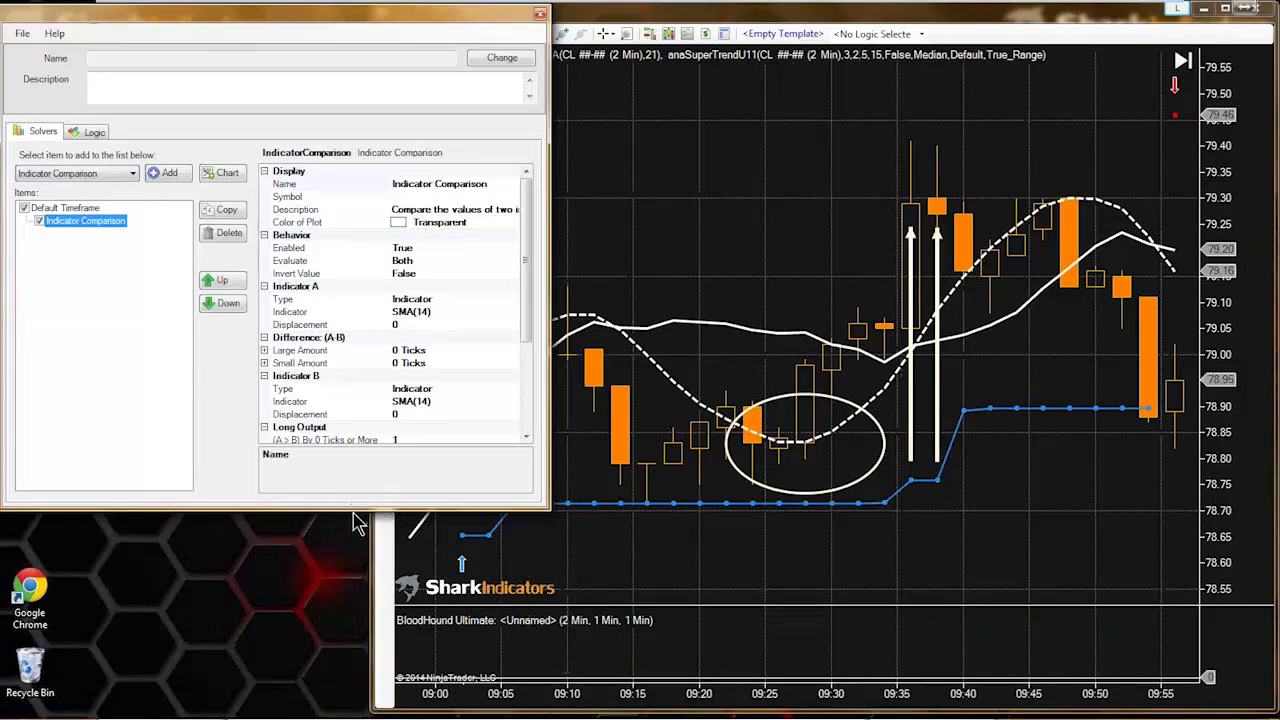
left_click_drag(354, 510, 323, 651)
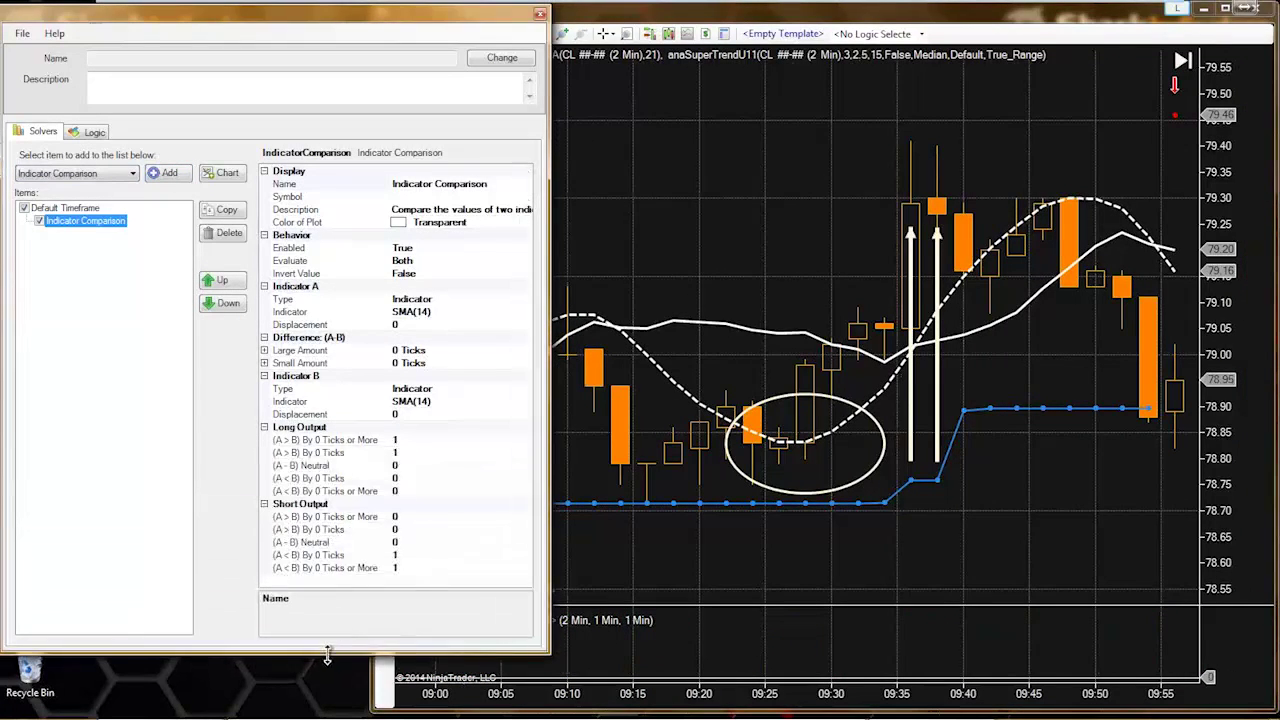
- Set the Indicator Comparison solver's Indicator A type to Closing Price
left_click(304, 340)
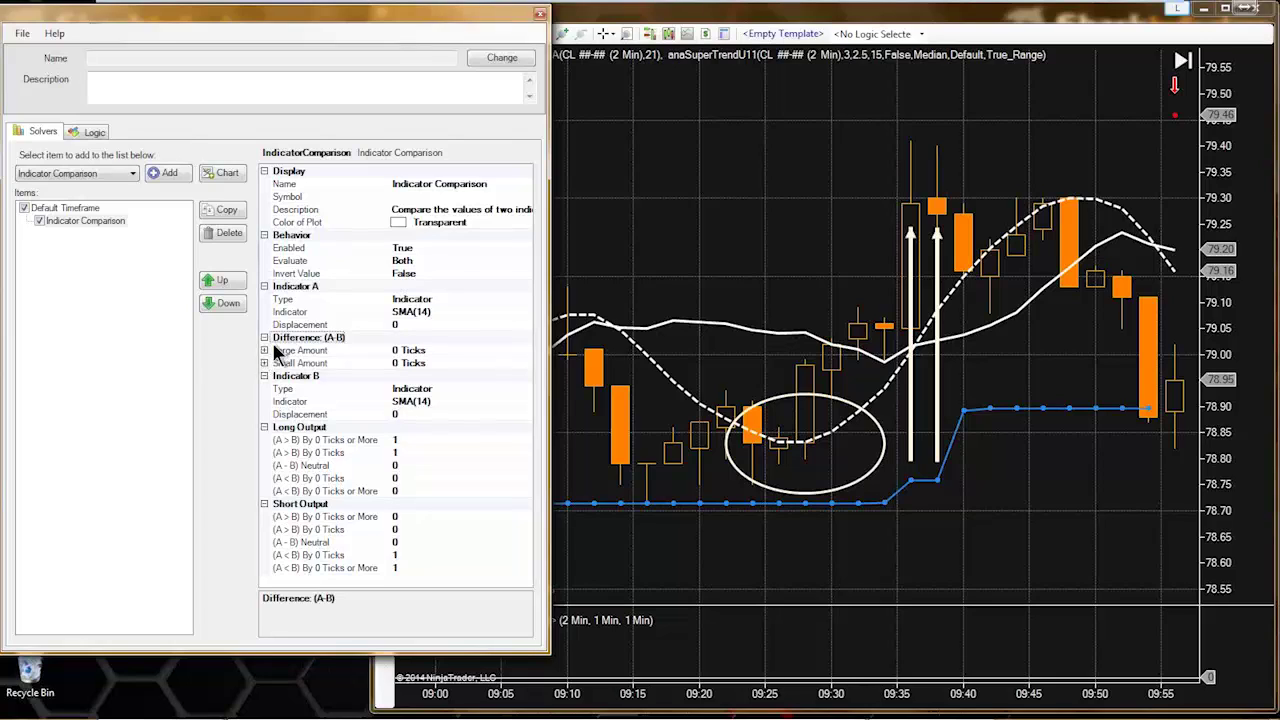
left_click(307, 351)
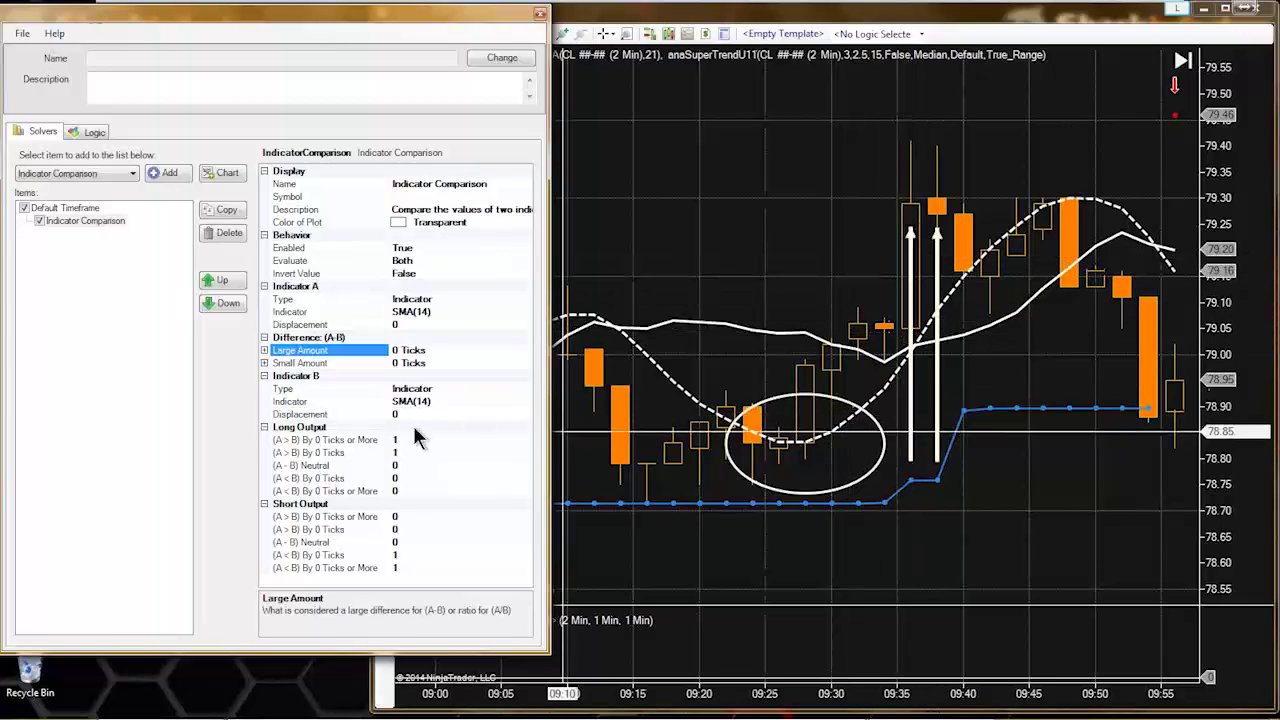
left_click(300, 299)
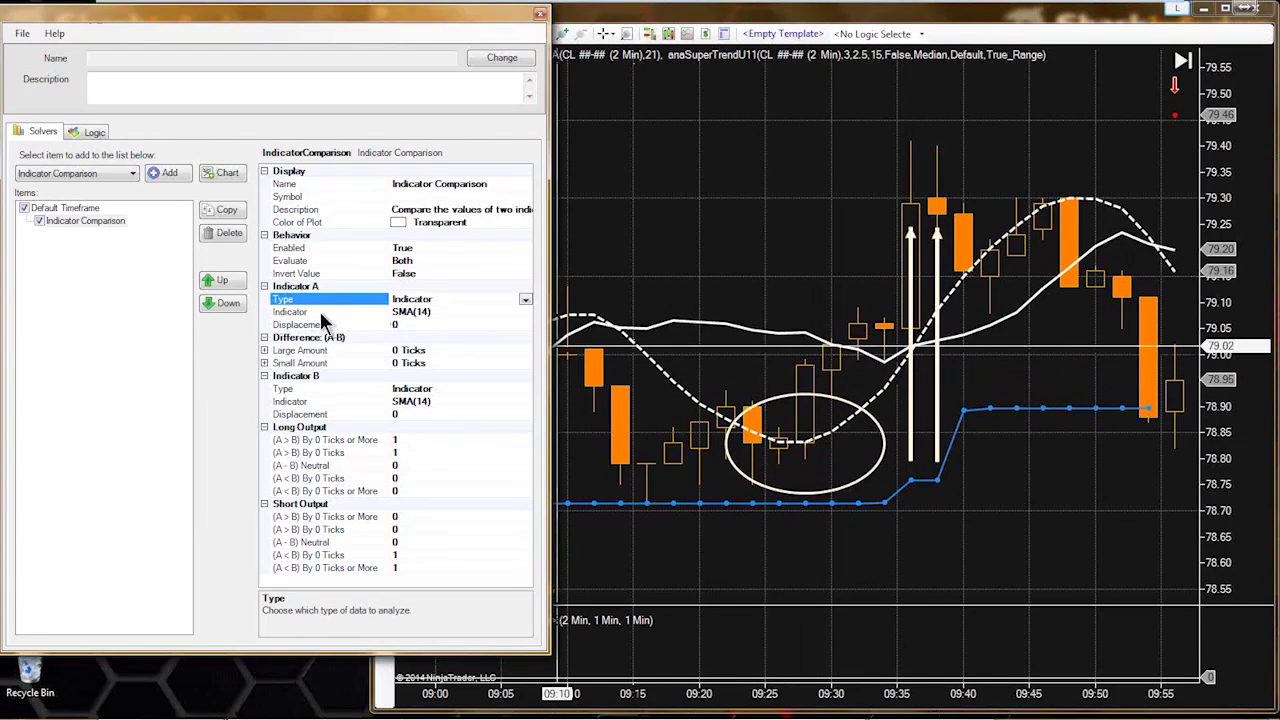
left_click(299, 401)
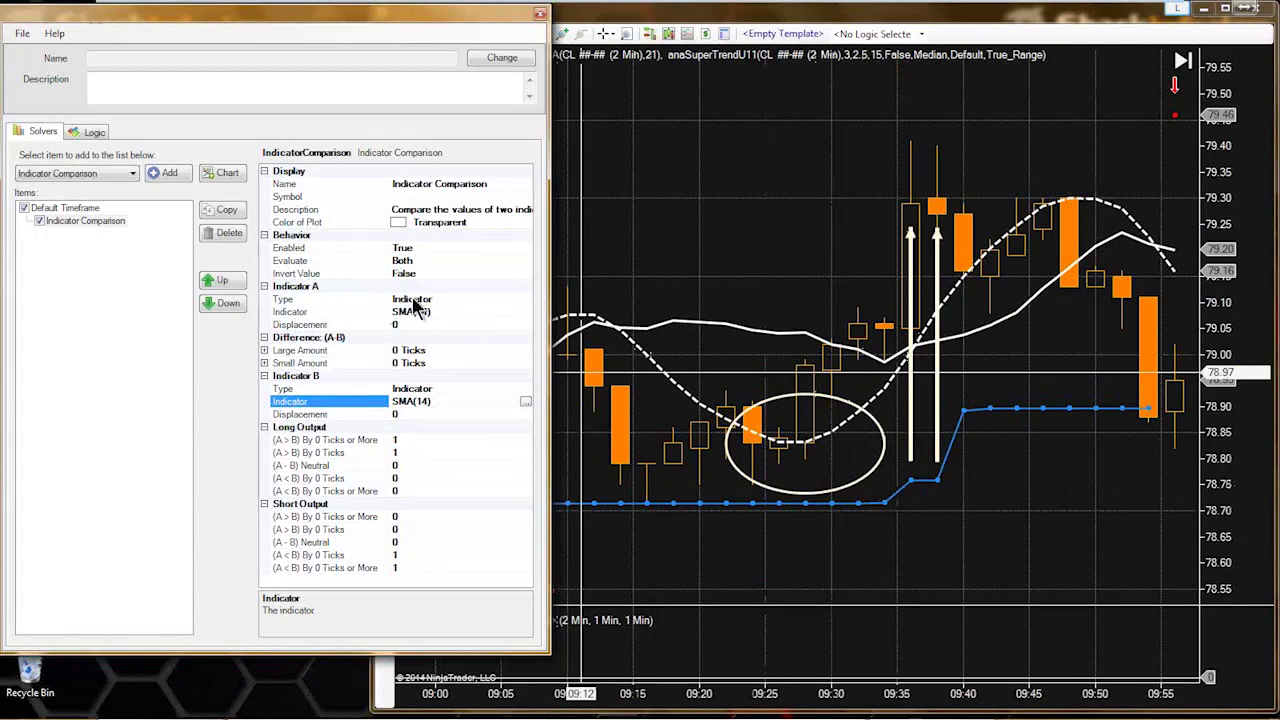
left_click(408, 299)
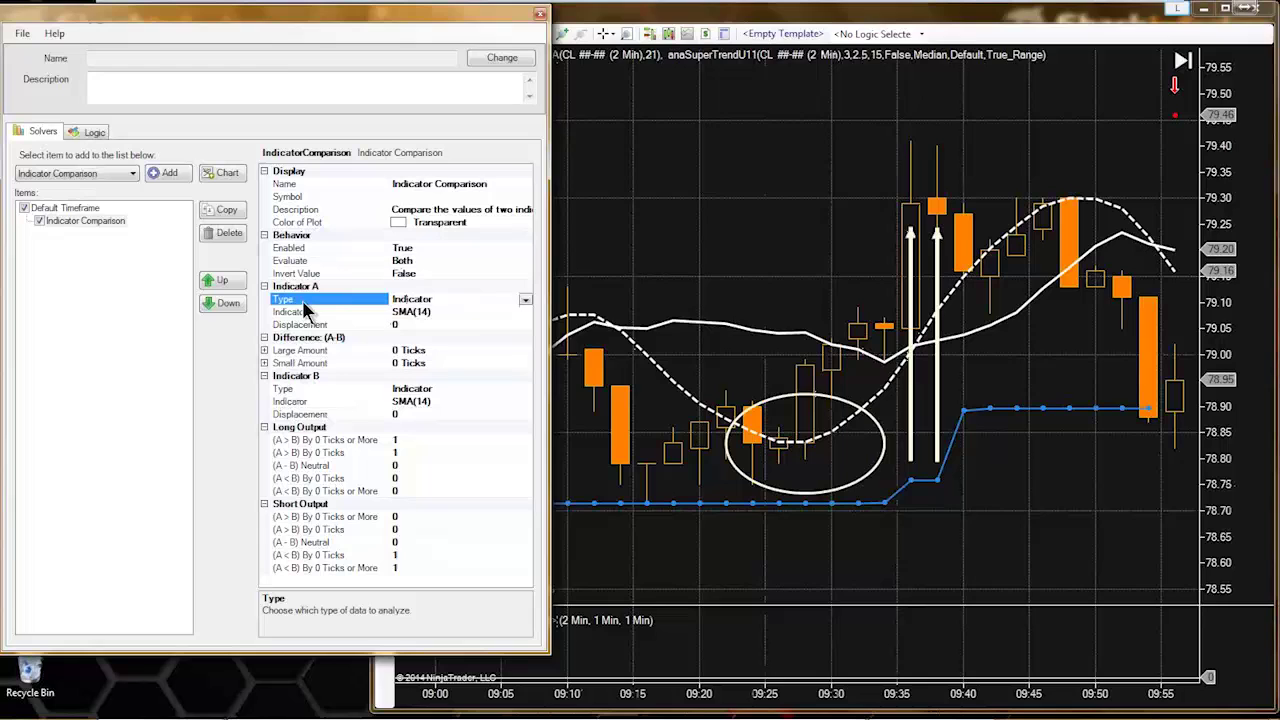
left_click(525, 301)
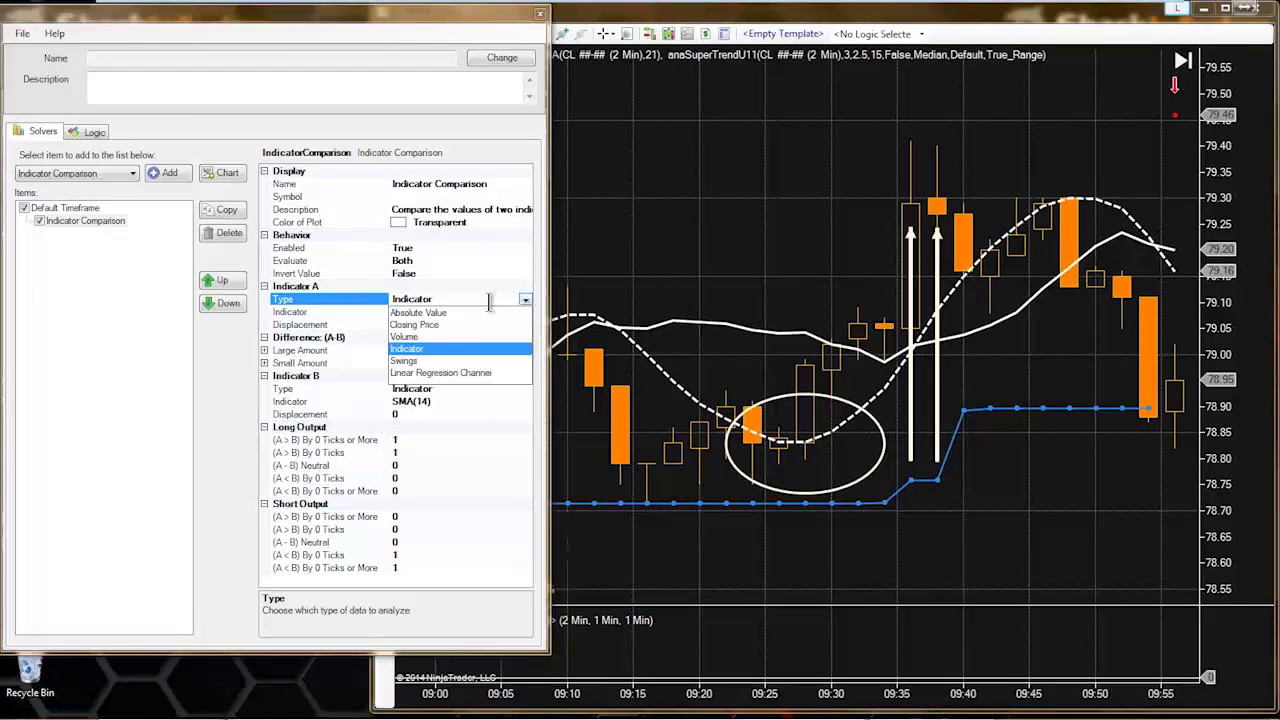
left_click(416, 326)
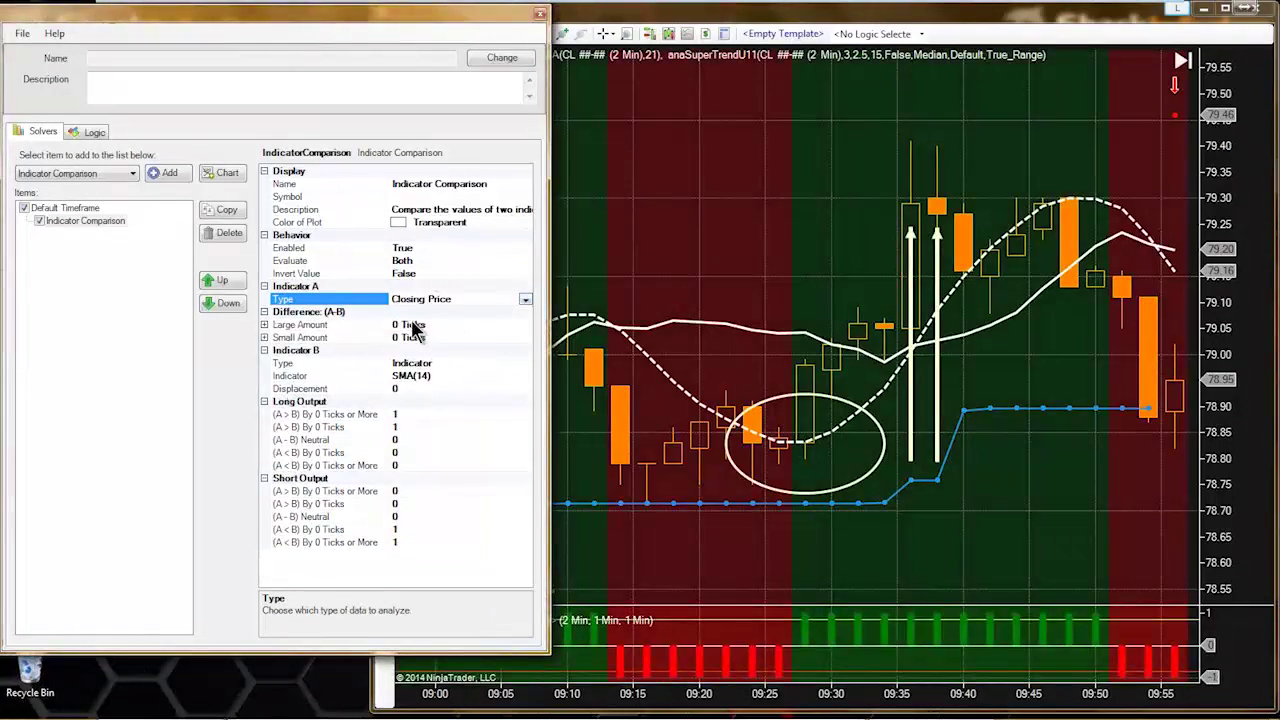
- Set the solver's Indicator B to anaSuperTrendU11, using its StopDot plot for both long and short
left_click(349, 377)
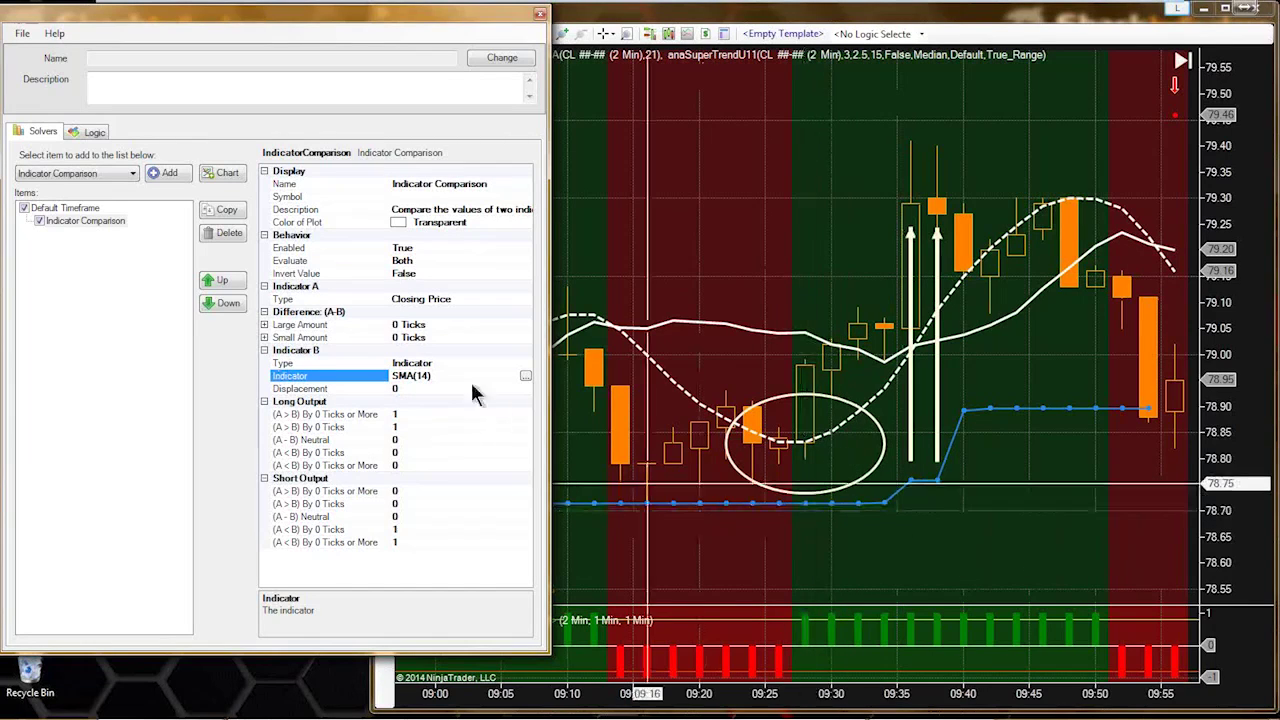
left_click(522, 375)
left_click(89, 198)
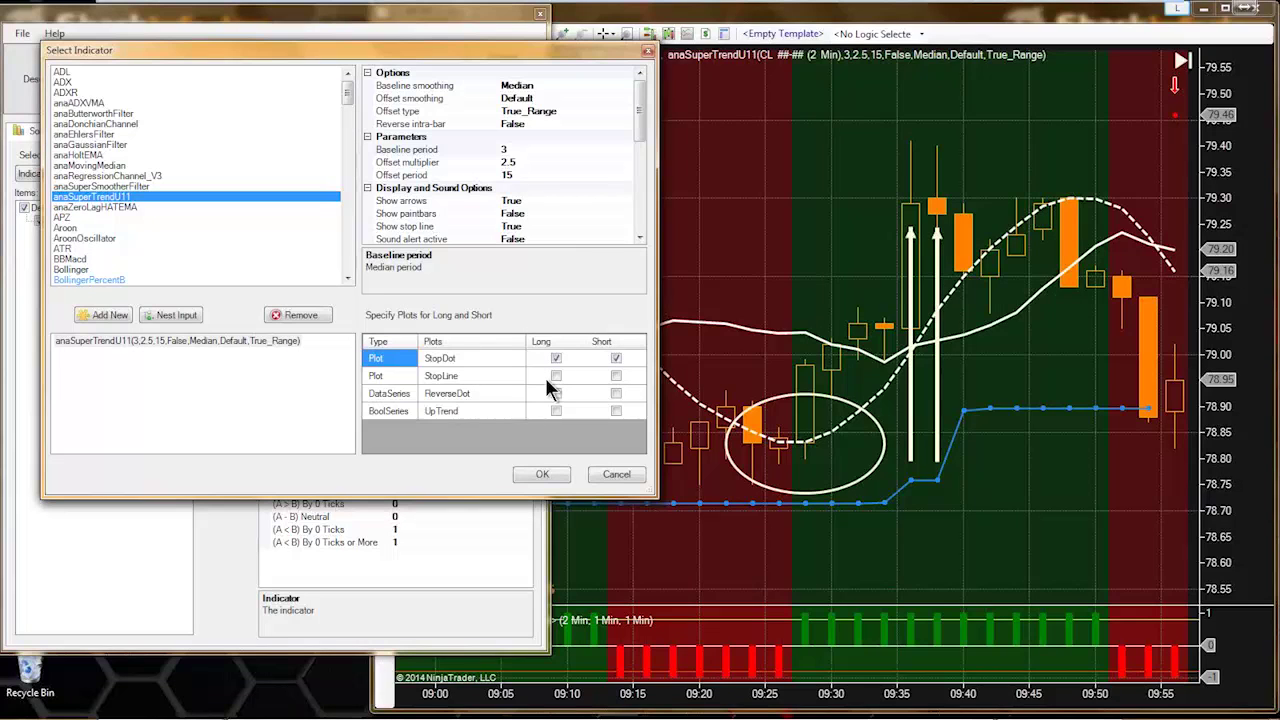
left_click(475, 380)
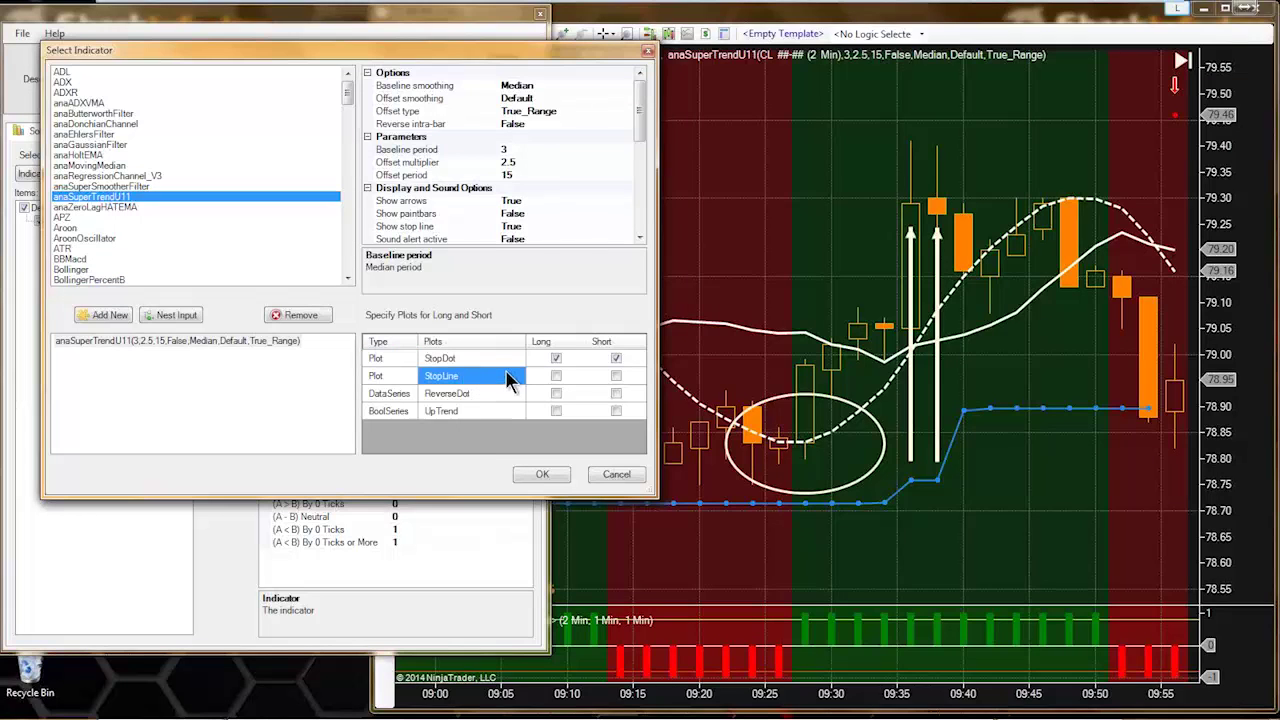
left_click(425, 358)
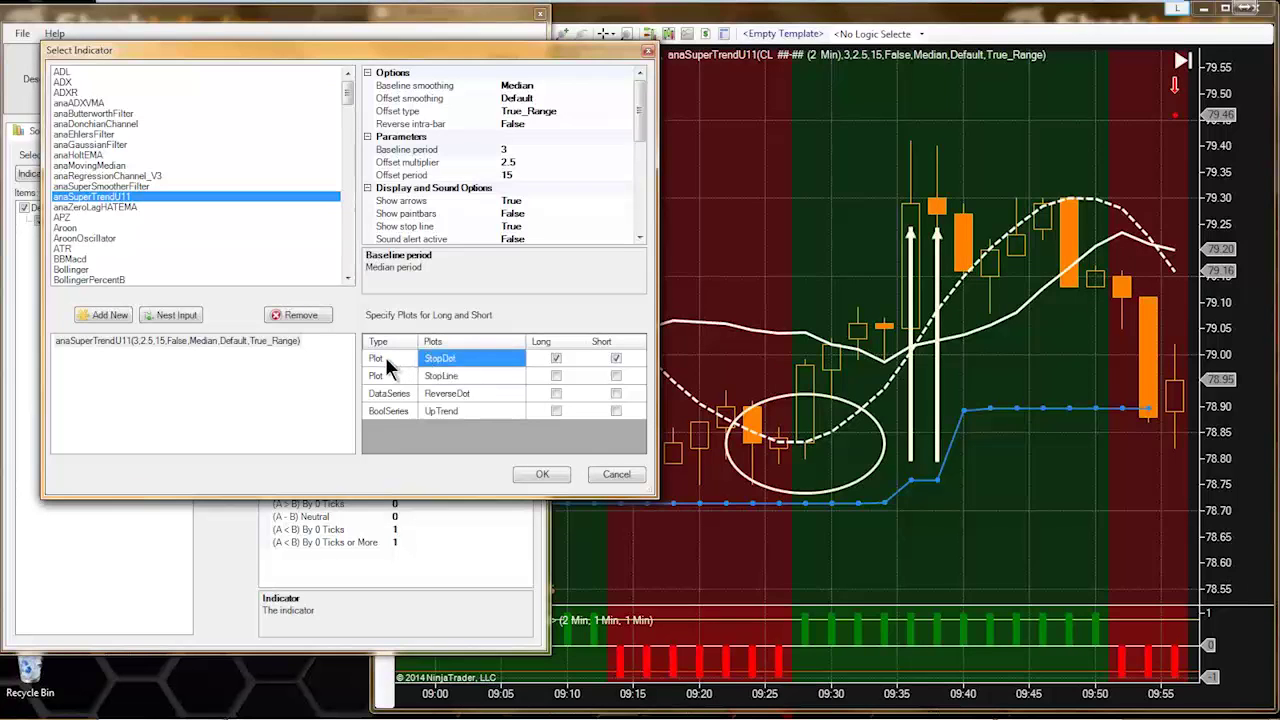
left_click(442, 378)
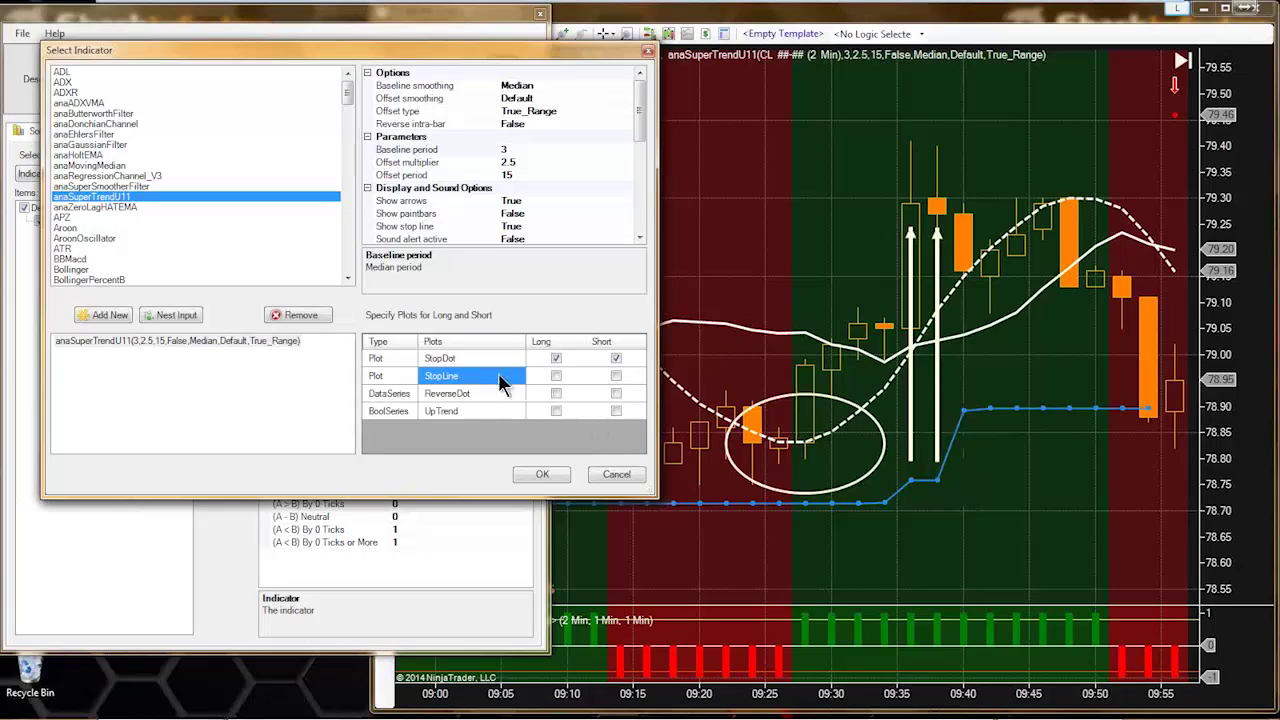
left_click(461, 362)
left_click(541, 476)
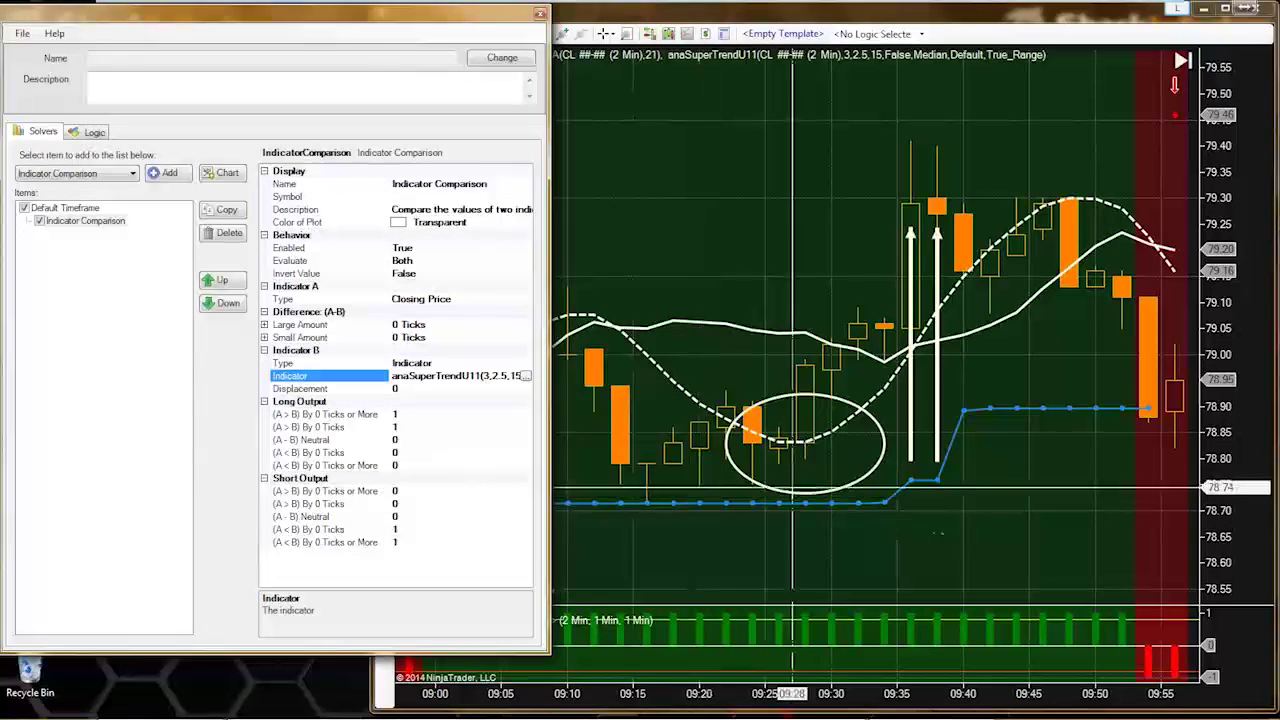
- Set the Indicator Comparison solver's Large Amount difference (A-B) to 30 ticks
left_click(980, 540)
left_click_drag(980, 540, 802, 540)
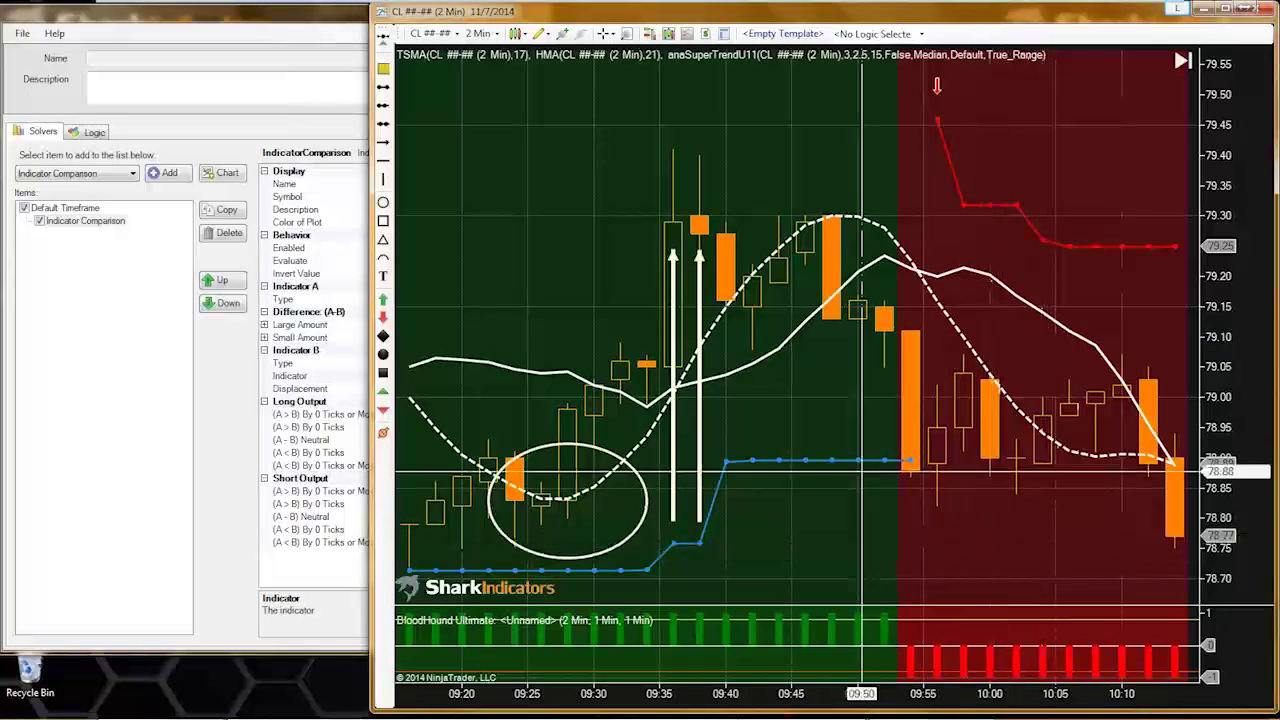
left_click_drag(410, 276, 908, 220)
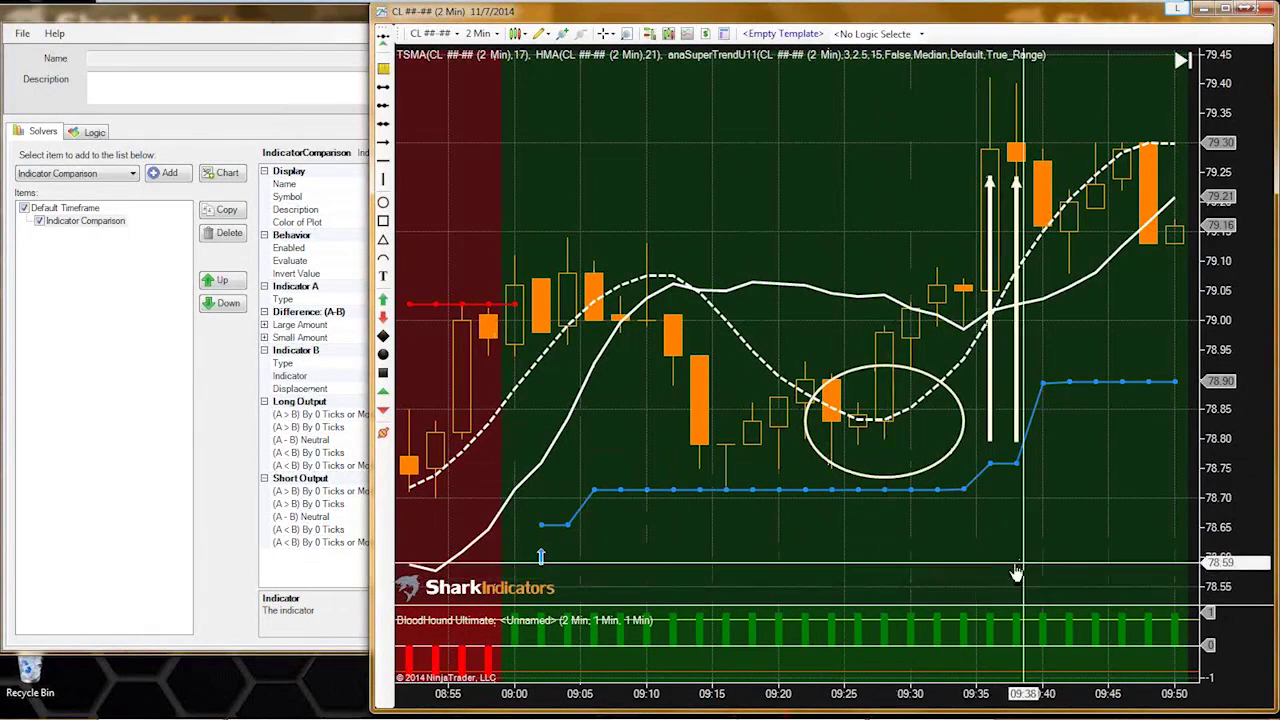
left_click_drag(1016, 572, 909, 563)
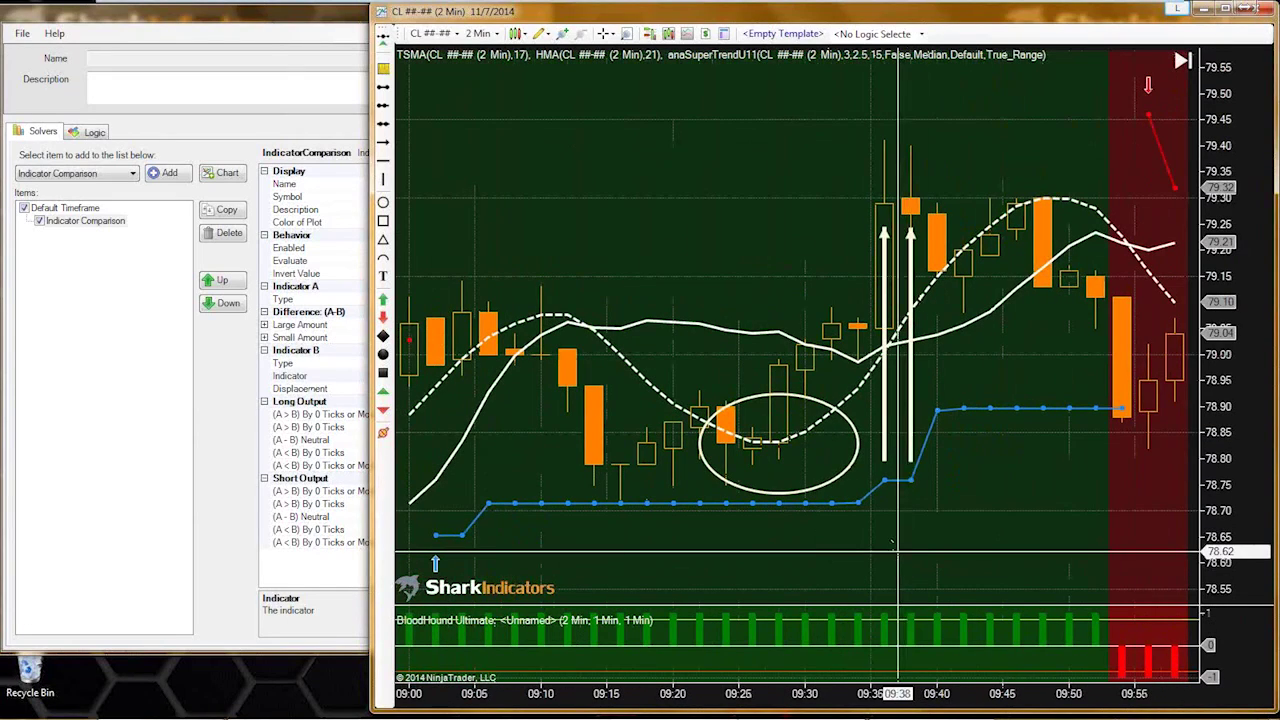
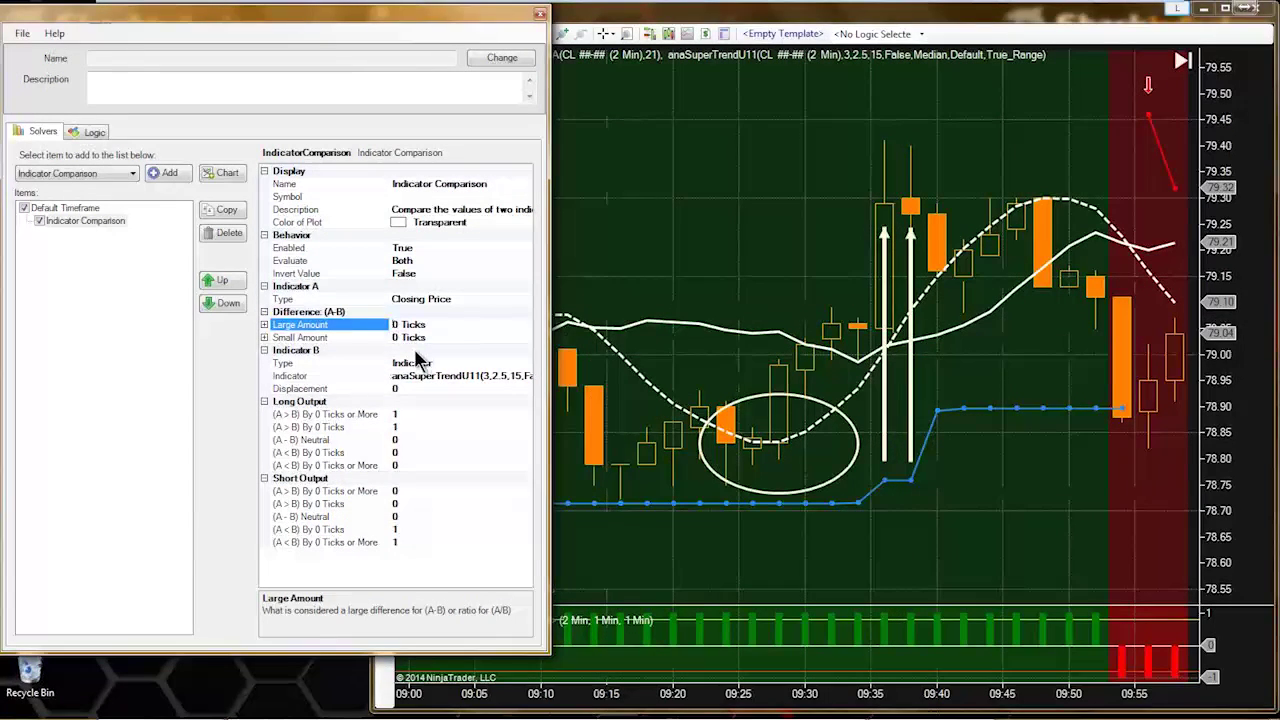
type("3")
left_click(411, 427)
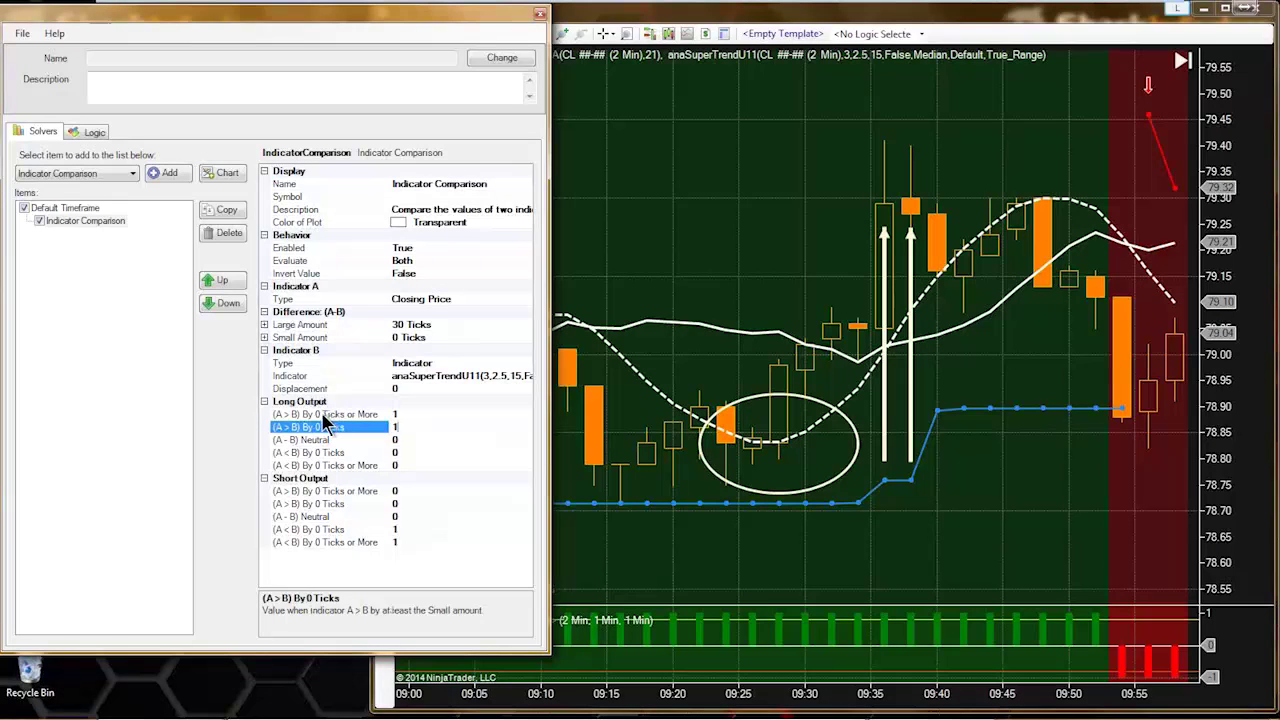
- Examine how the Large Amount setting relates to the solver's Long Output rows for A > B and A < B
left_click(296, 325)
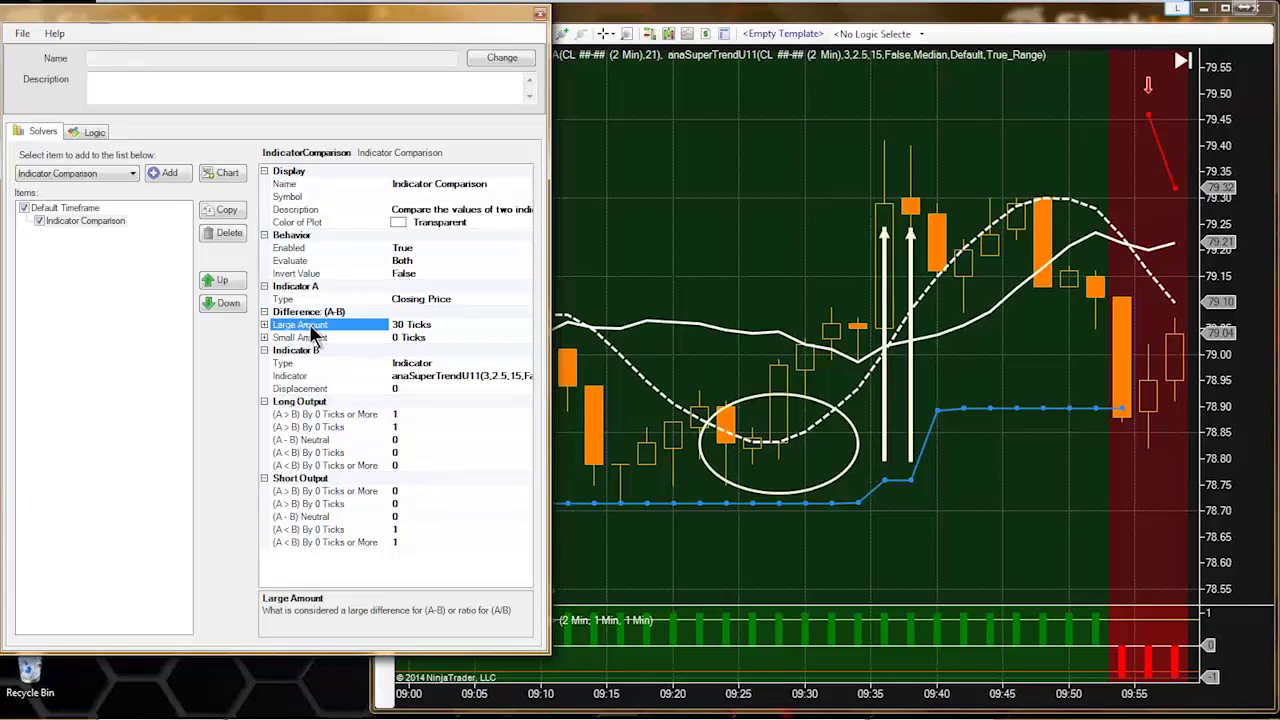
left_click(308, 418)
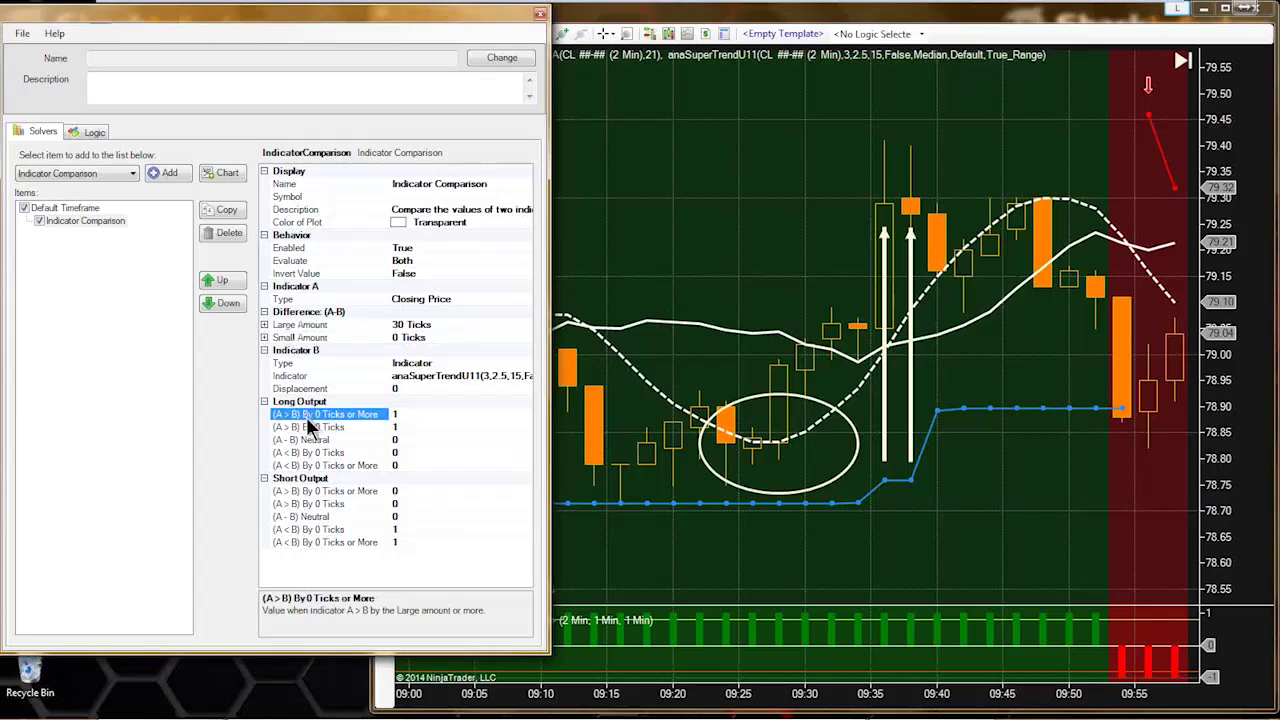
left_click(312, 466)
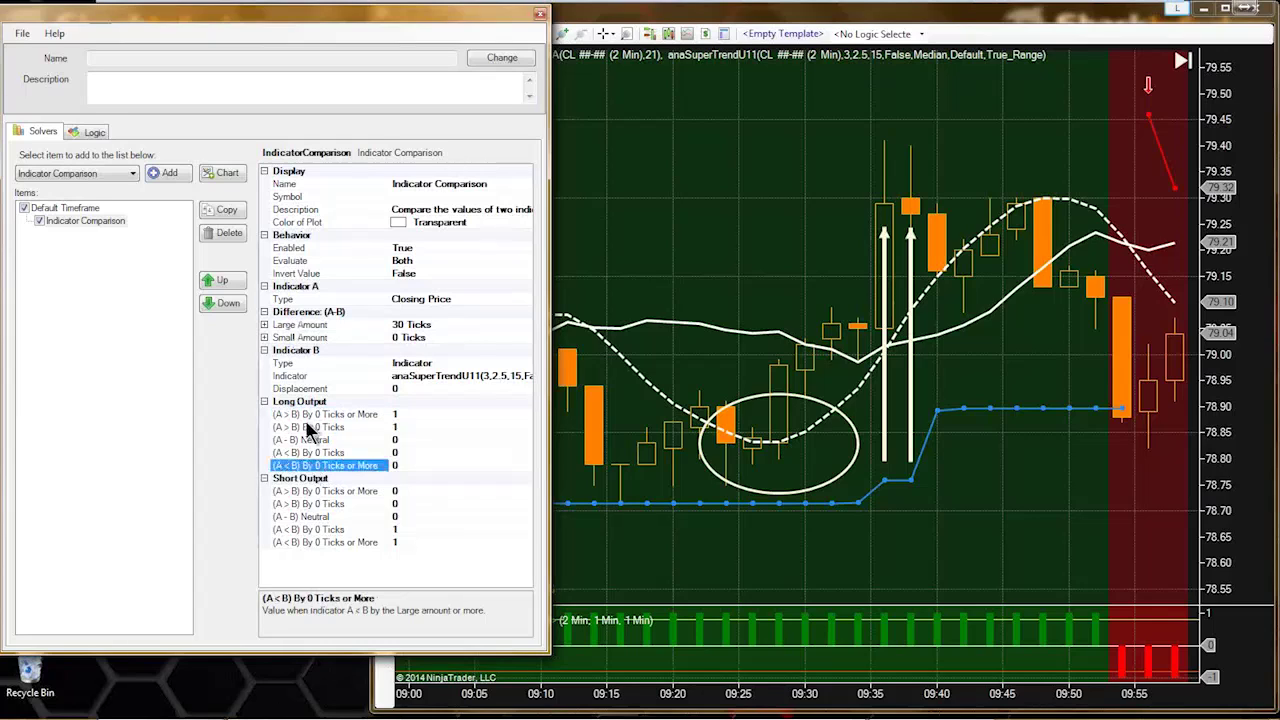
left_click(306, 417)
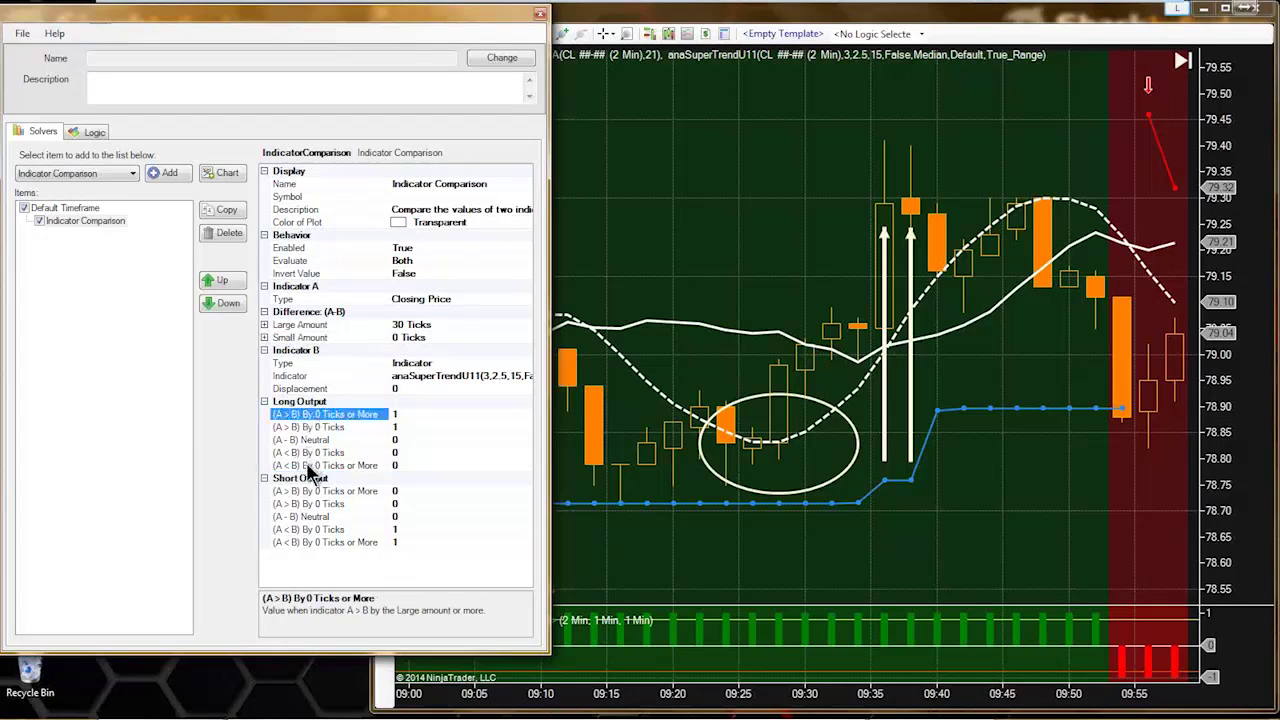
left_click(311, 464)
left_click(308, 417)
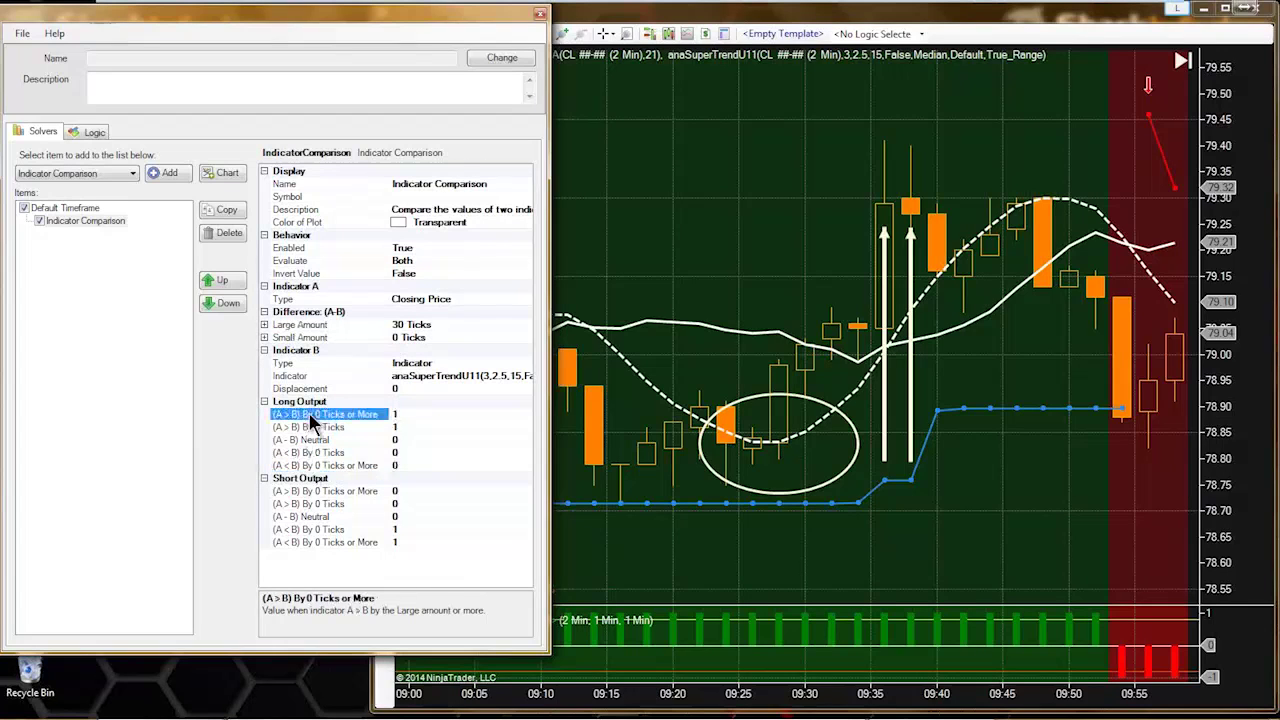
left_click(307, 466)
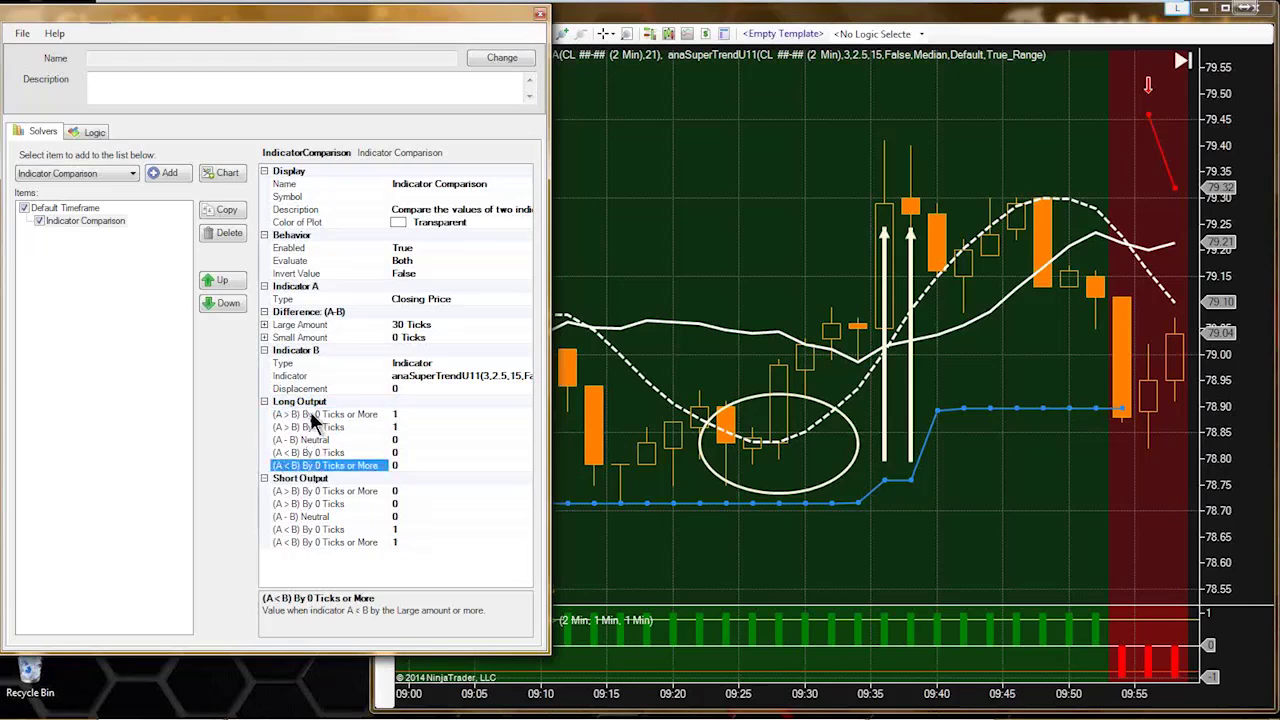
left_click(312, 417)
left_click(313, 464)
left_click(313, 415)
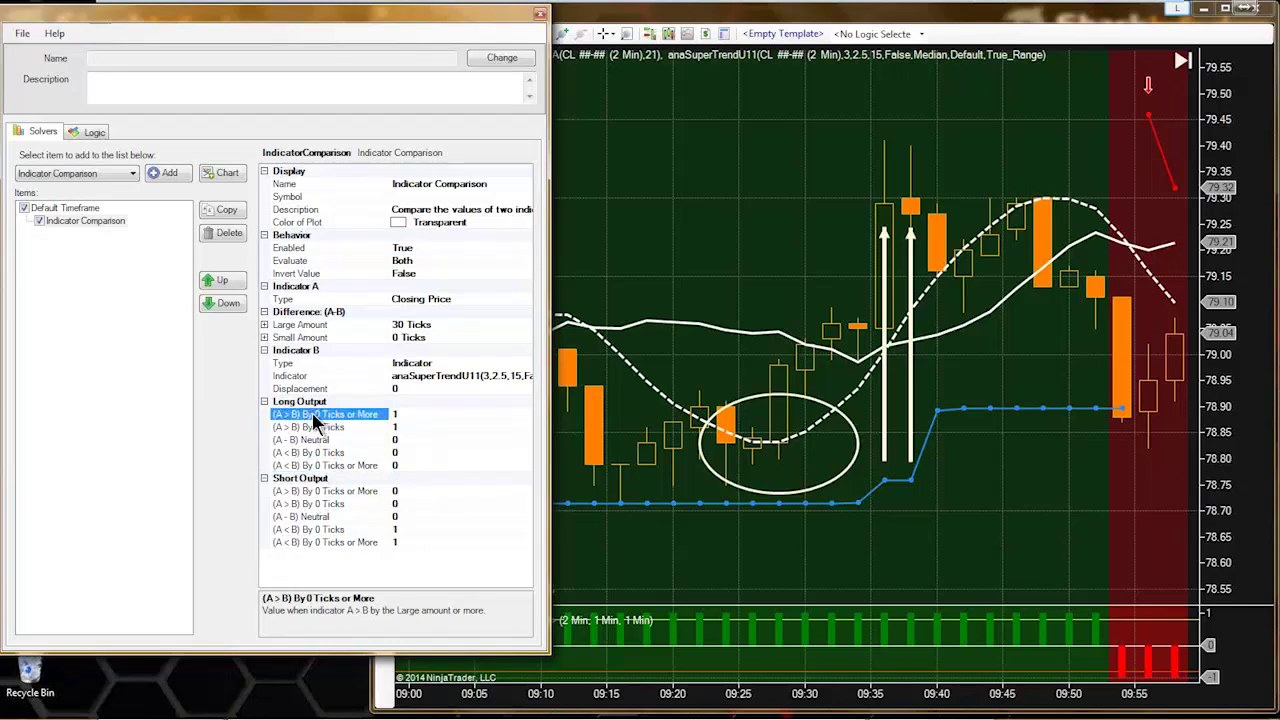
left_click(300, 325)
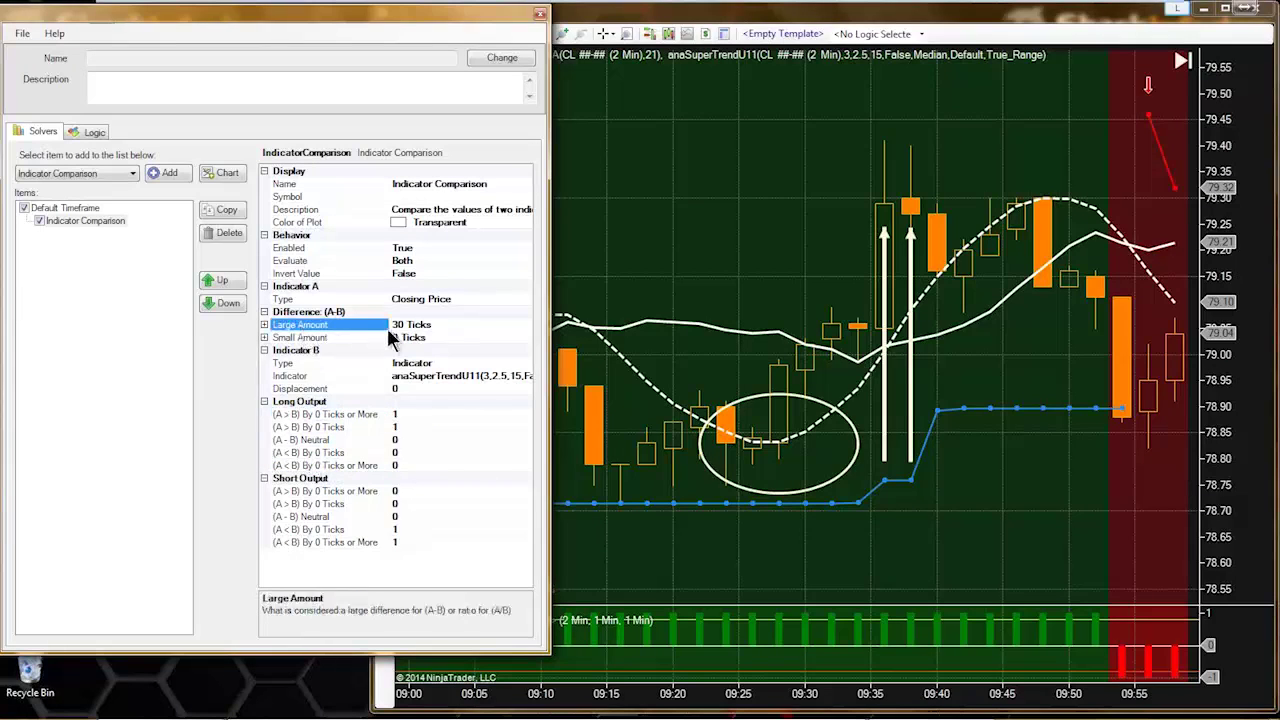
left_click(318, 414)
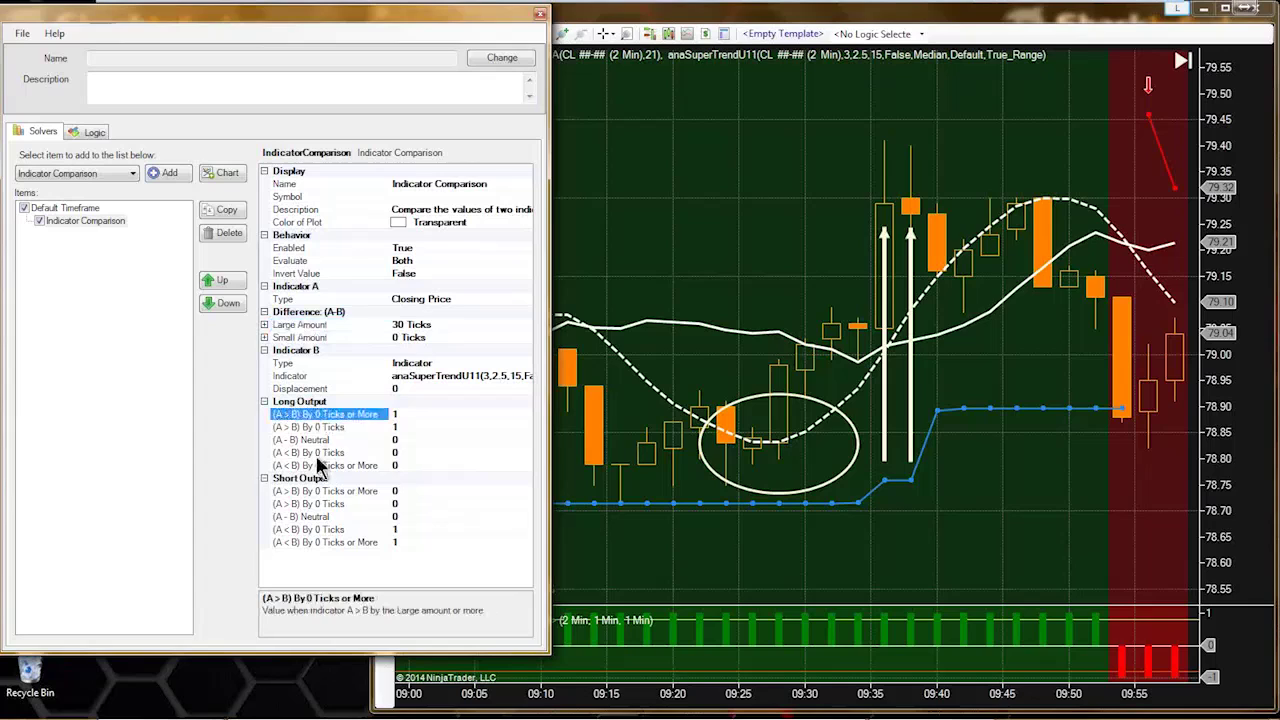
left_click(311, 464)
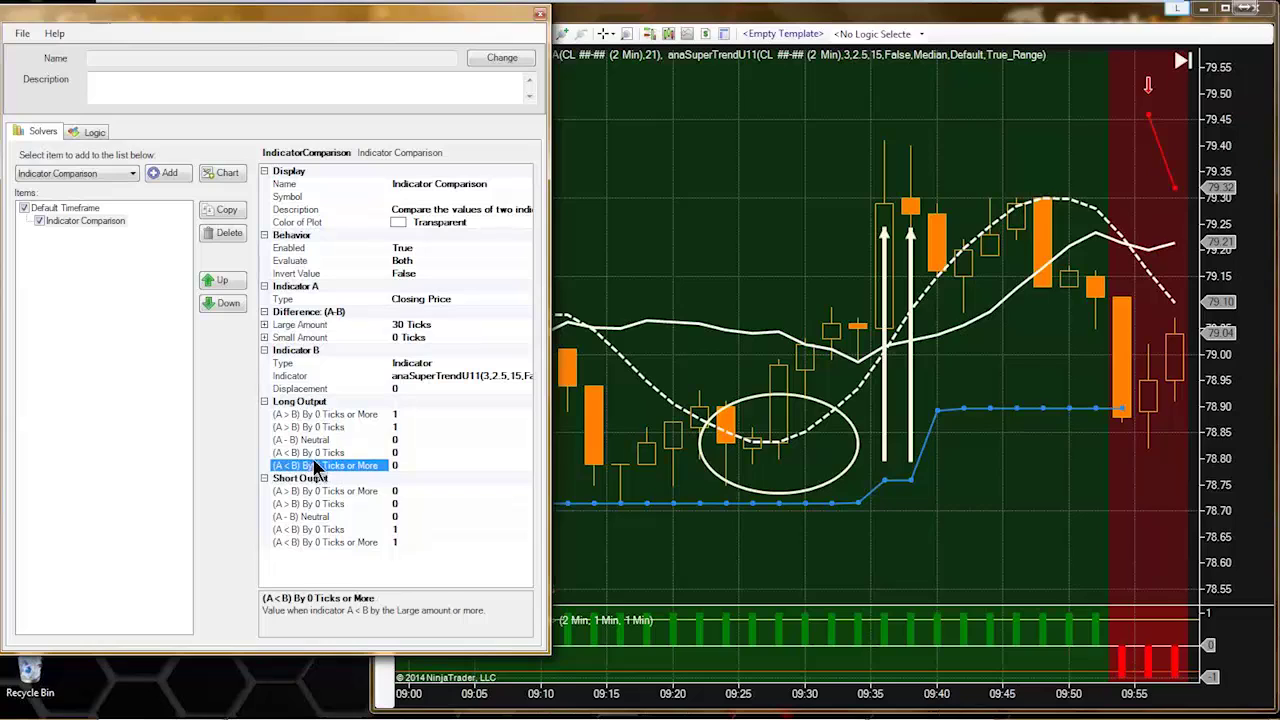
left_click(316, 413)
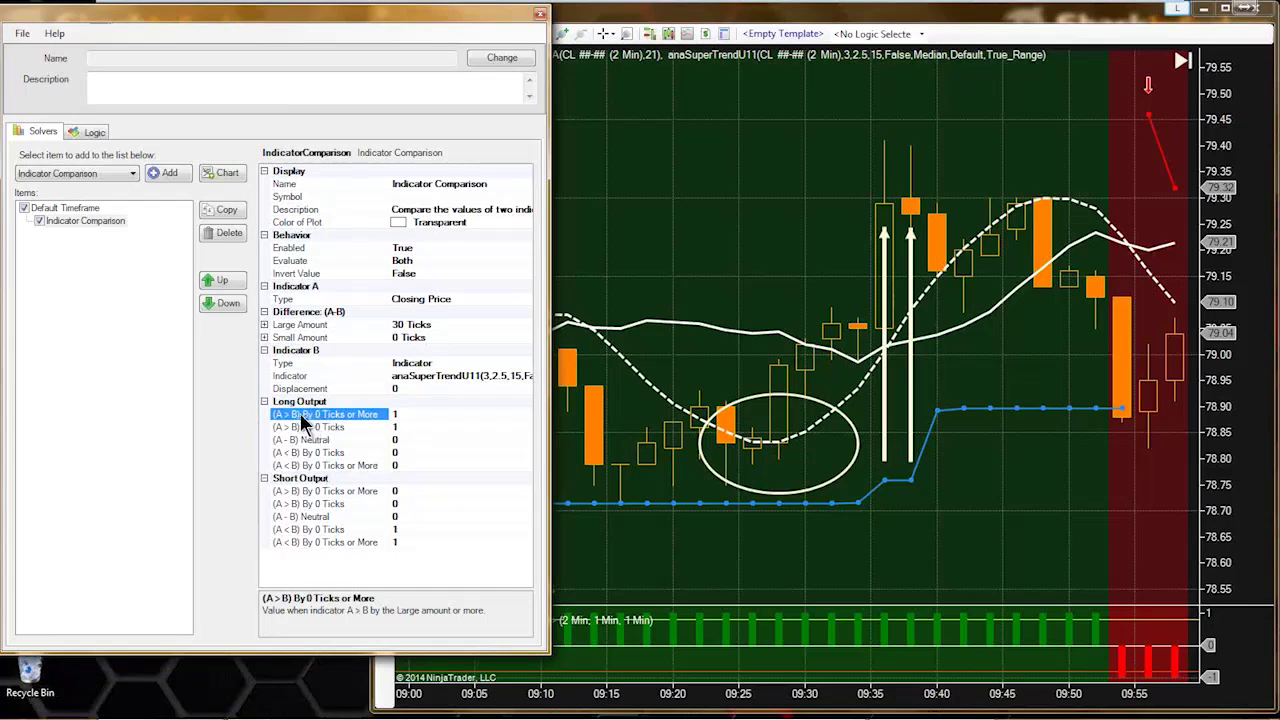
left_click(328, 428)
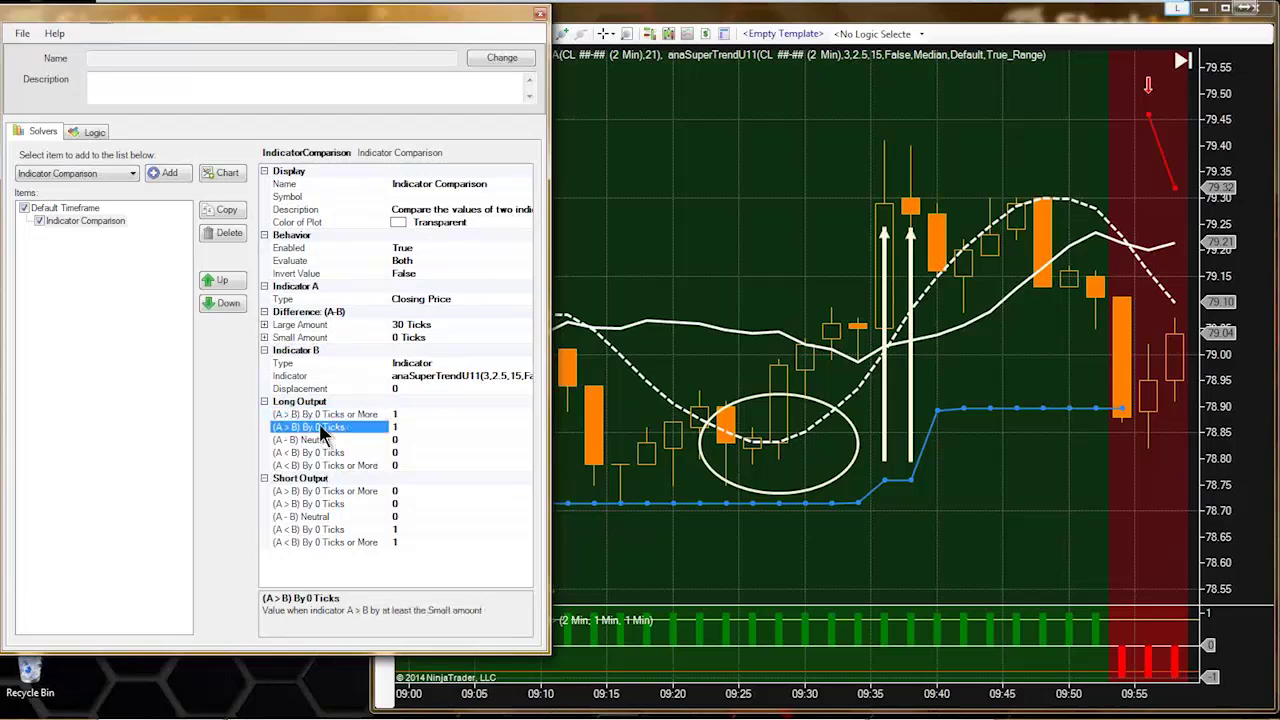
- Add a Bar Direction solver to the Default Timeframe and return to the Indicator Comparison solver's properties to refresh its output labels
left_click(88, 220)
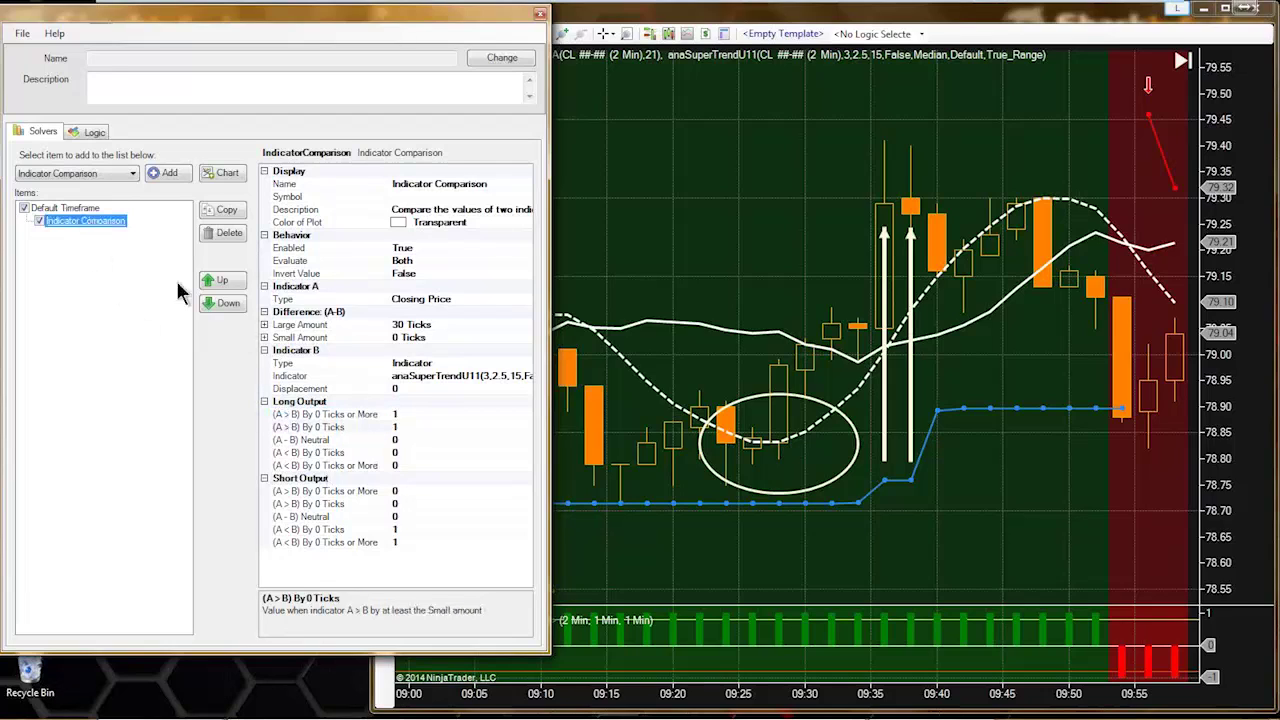
left_click(322, 414)
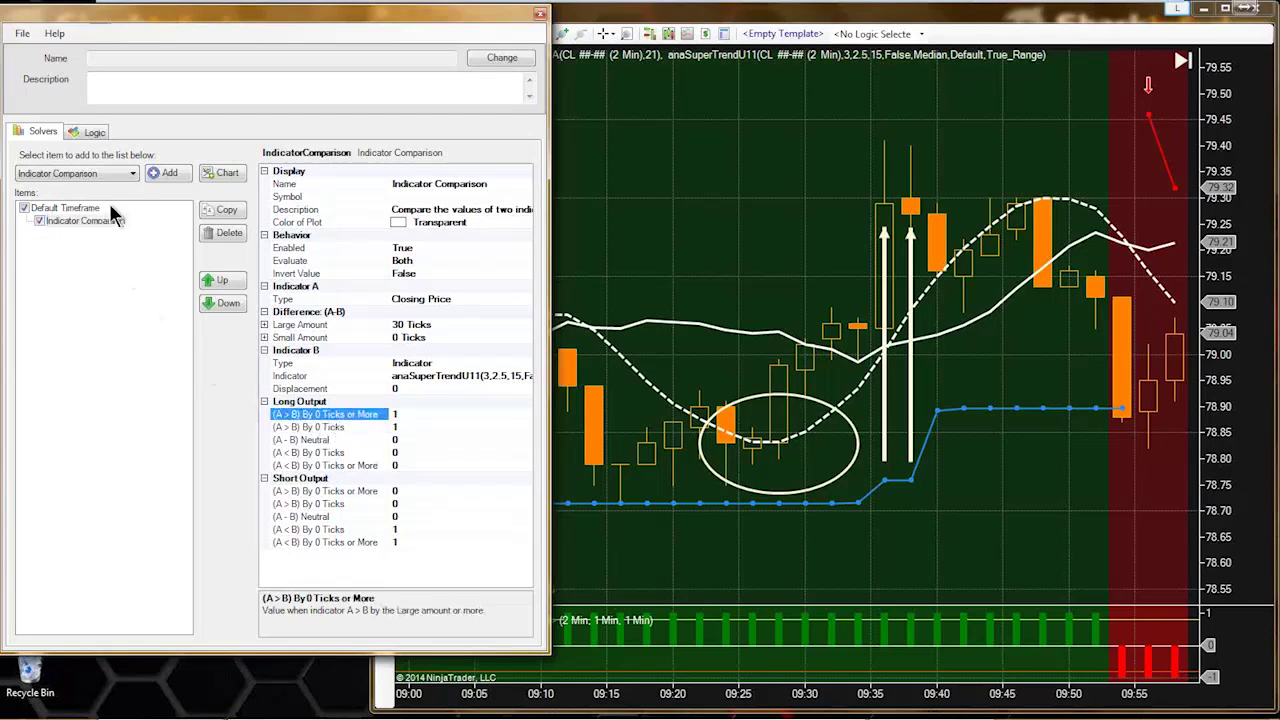
left_click(124, 175)
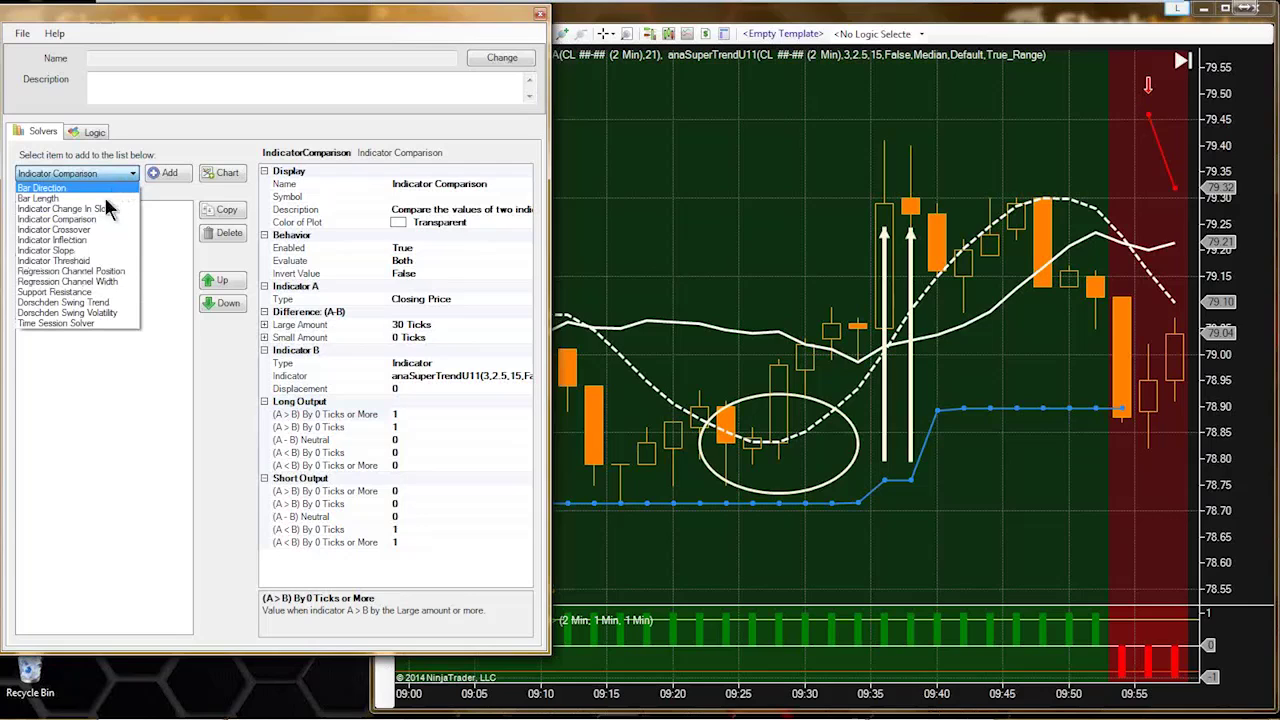
left_click(106, 188)
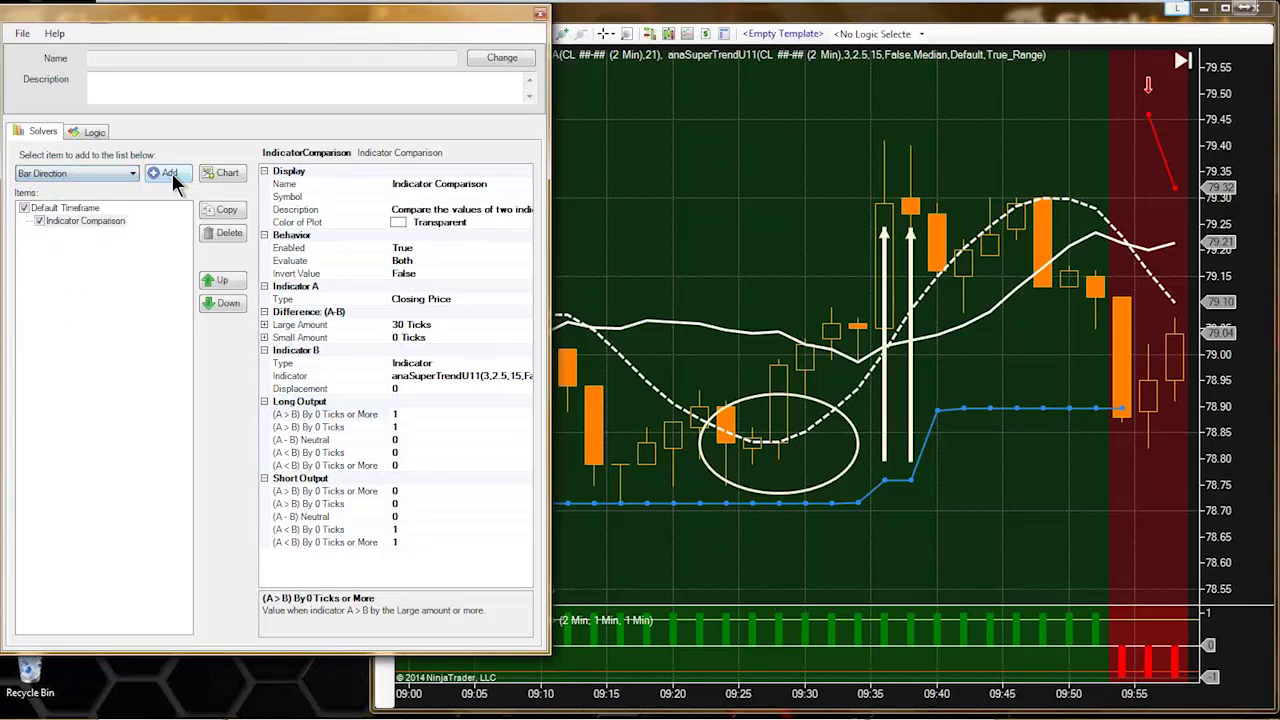
left_click(167, 174)
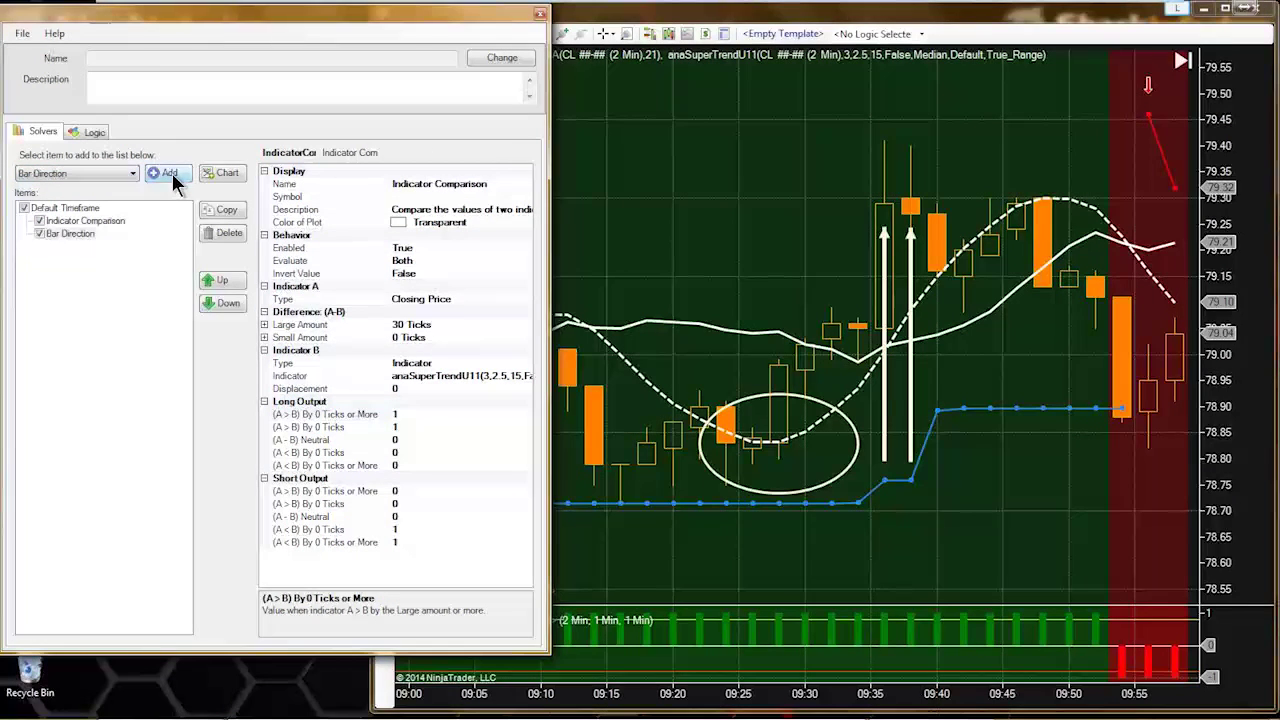
left_click(73, 236)
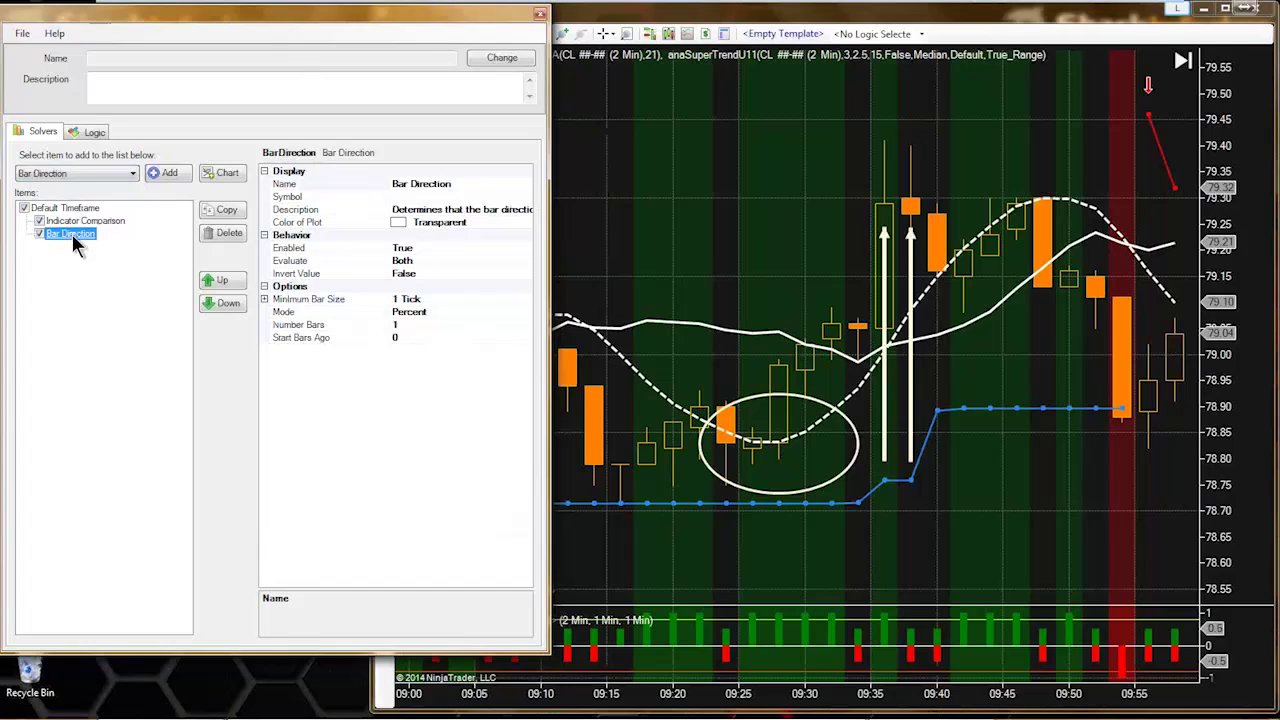
left_click(78, 221)
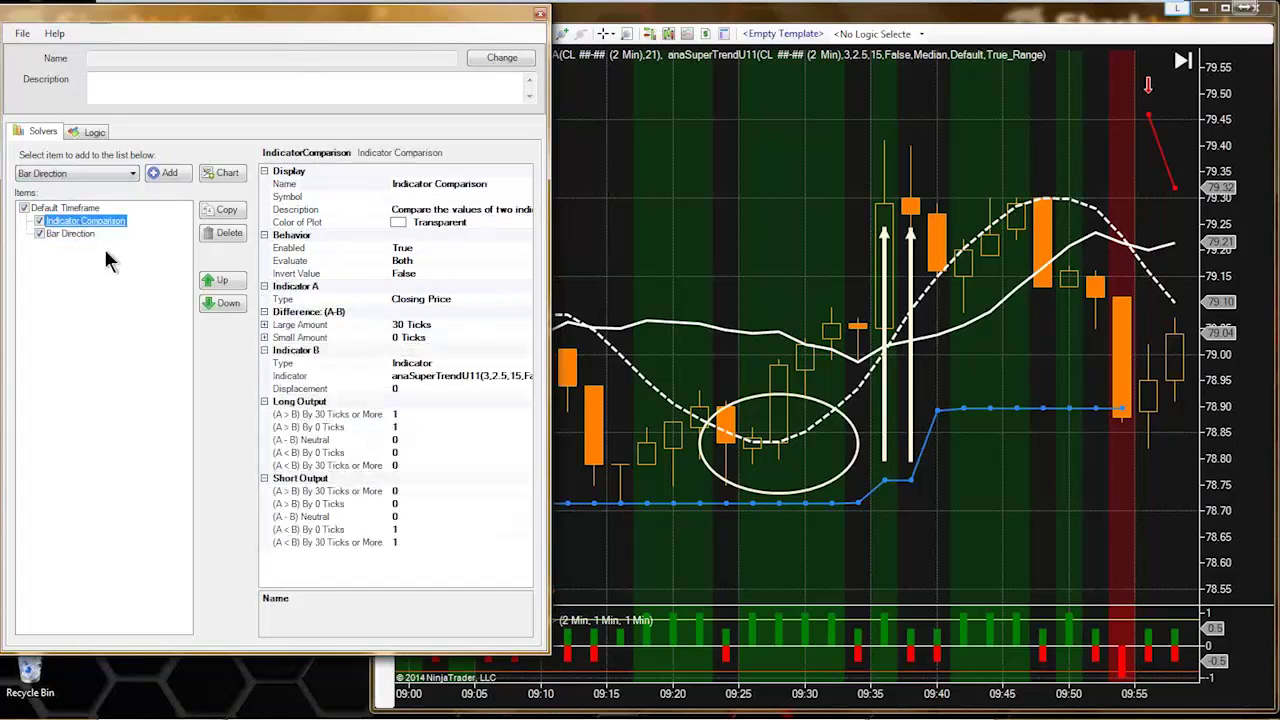
- Examine which Long Output and Short Output rows depend on the Large Amount and which depend on the Small Amount
left_click(333, 415)
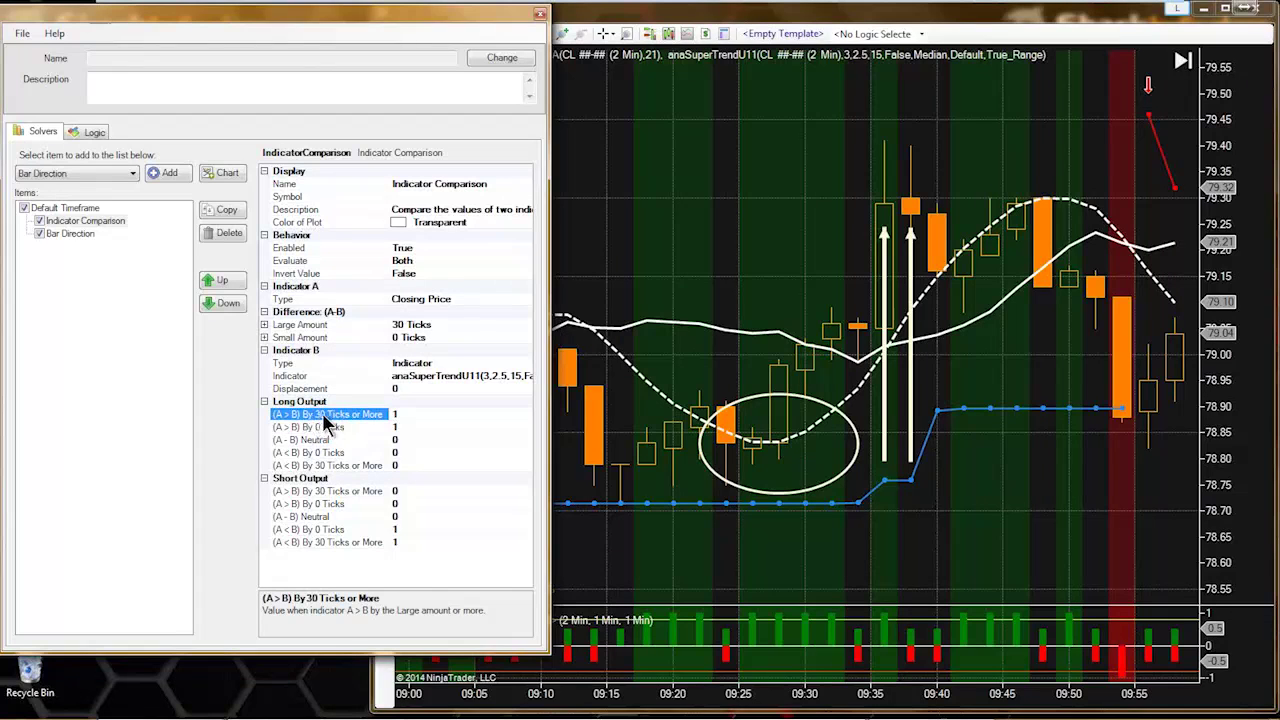
left_click(335, 465)
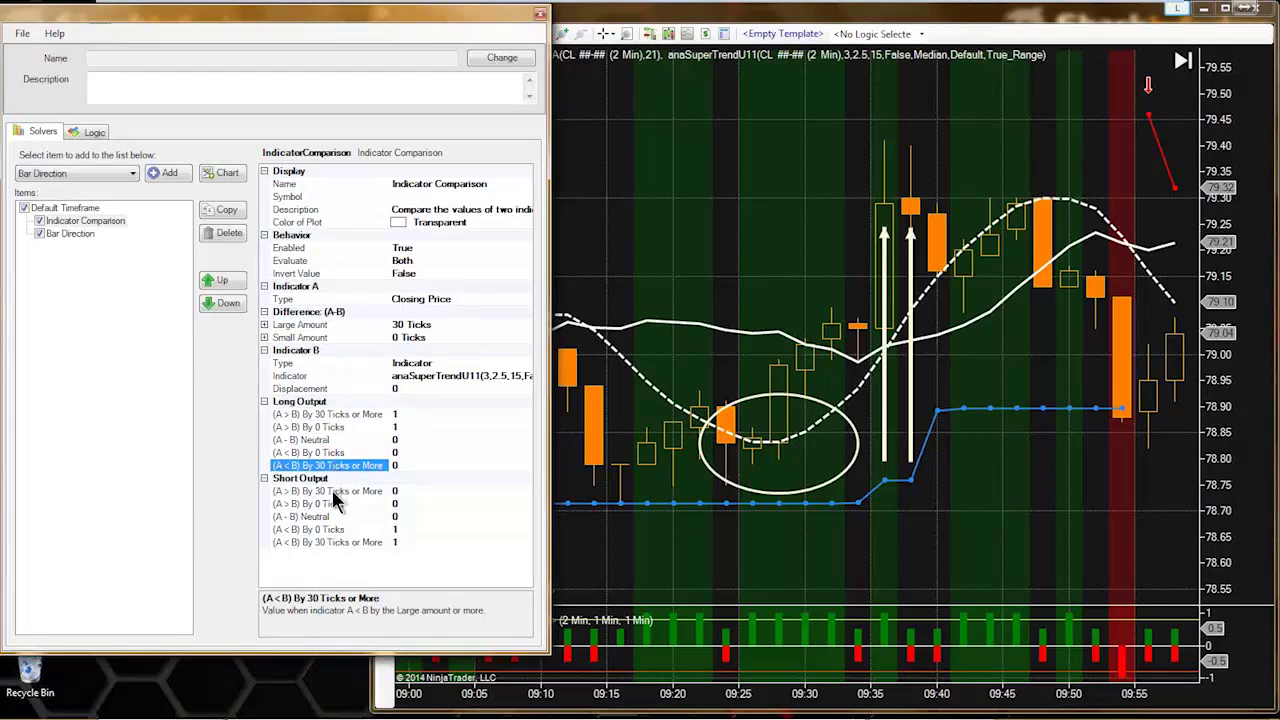
left_click(332, 492)
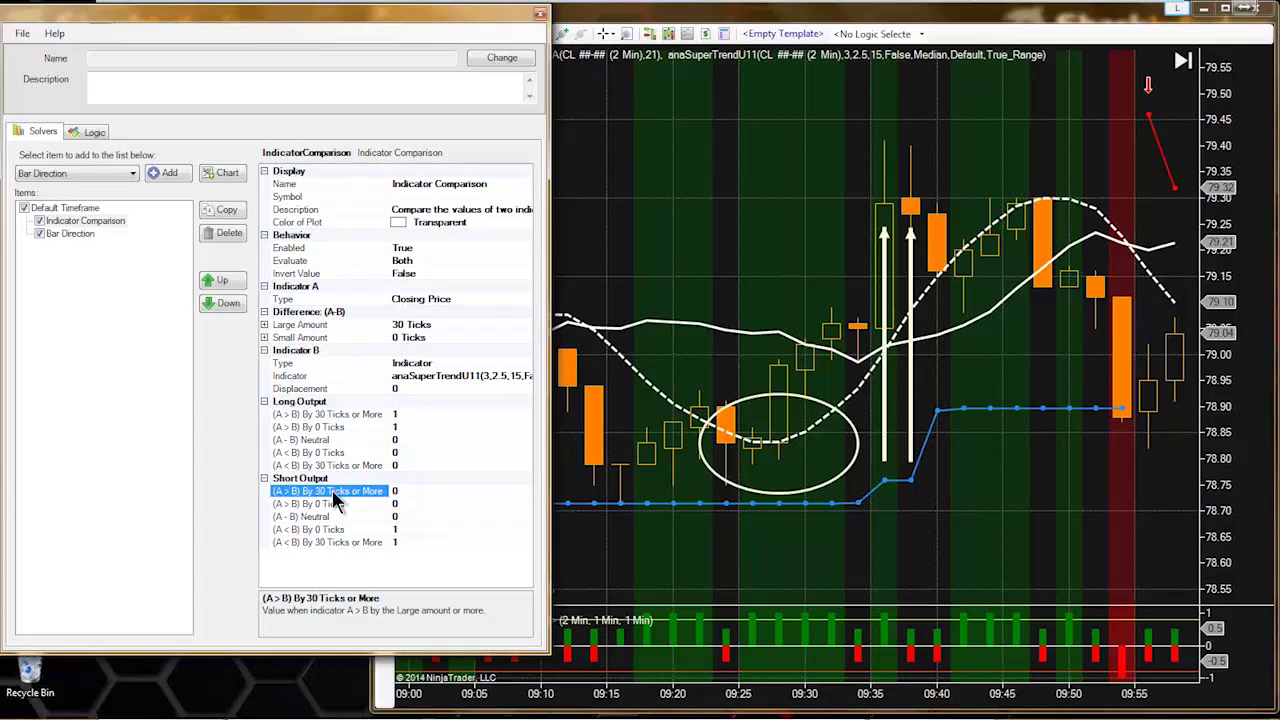
left_click(331, 545)
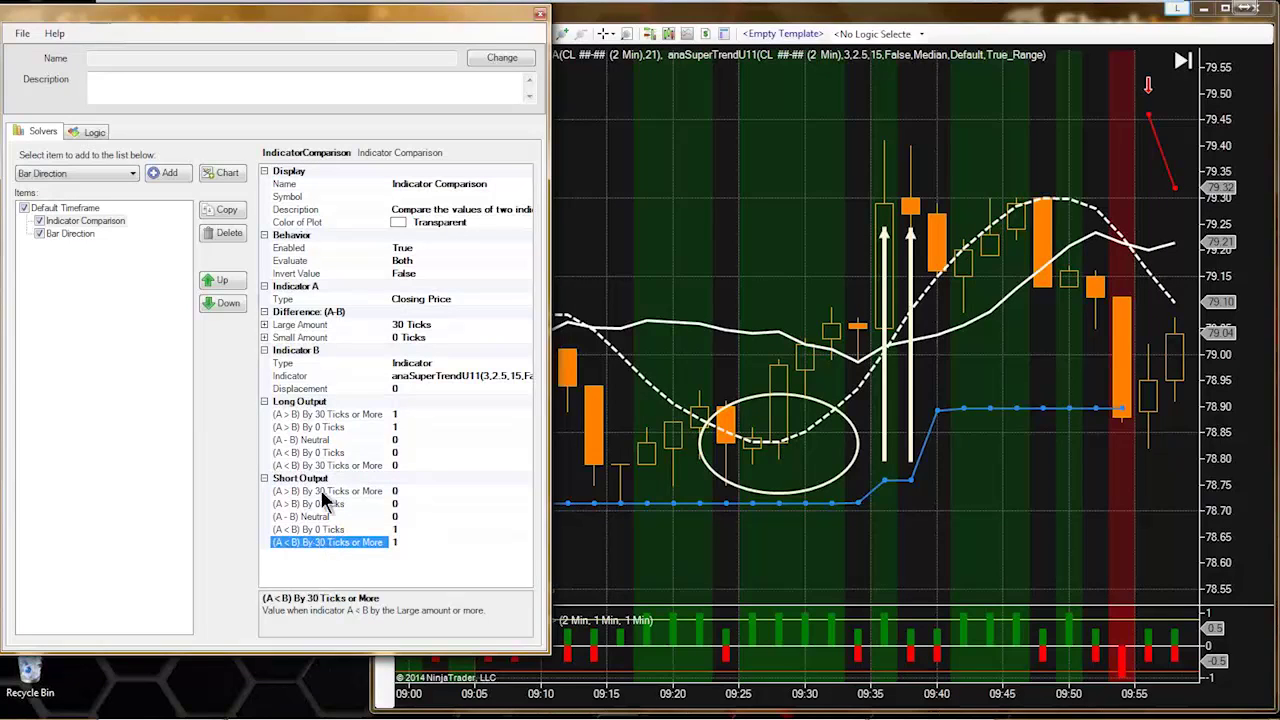
left_click(298, 340)
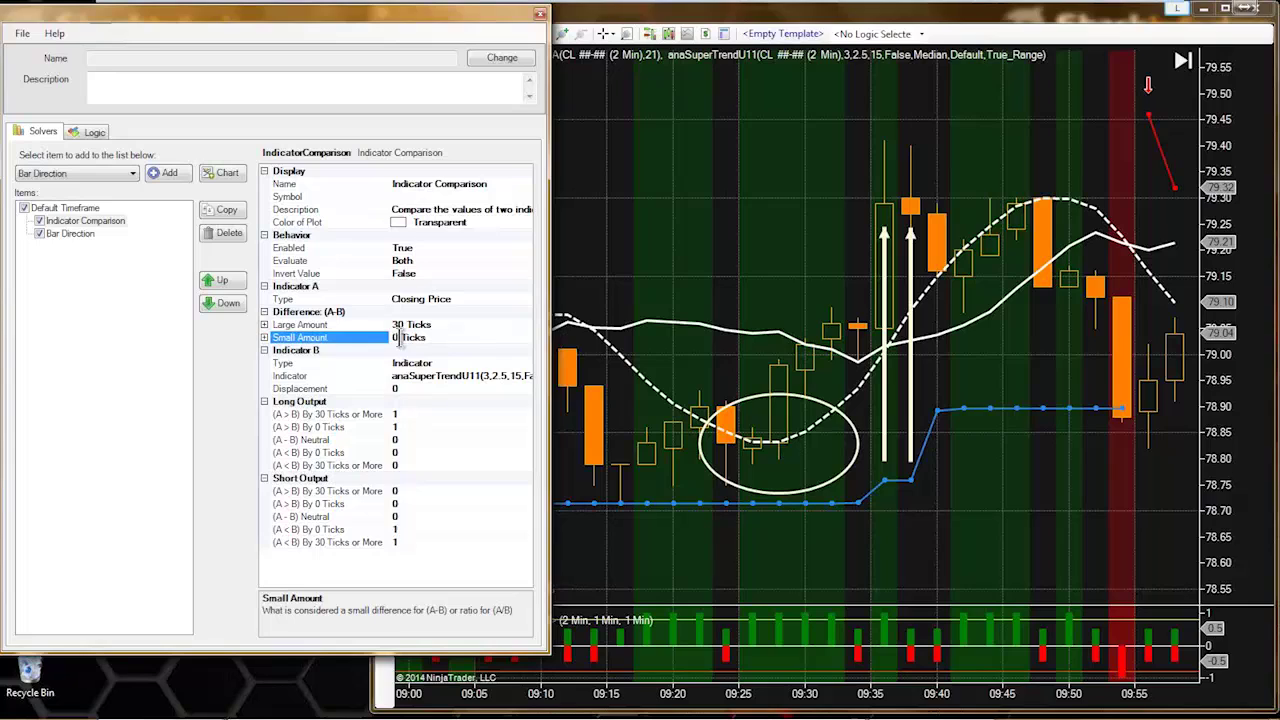
left_click(328, 428)
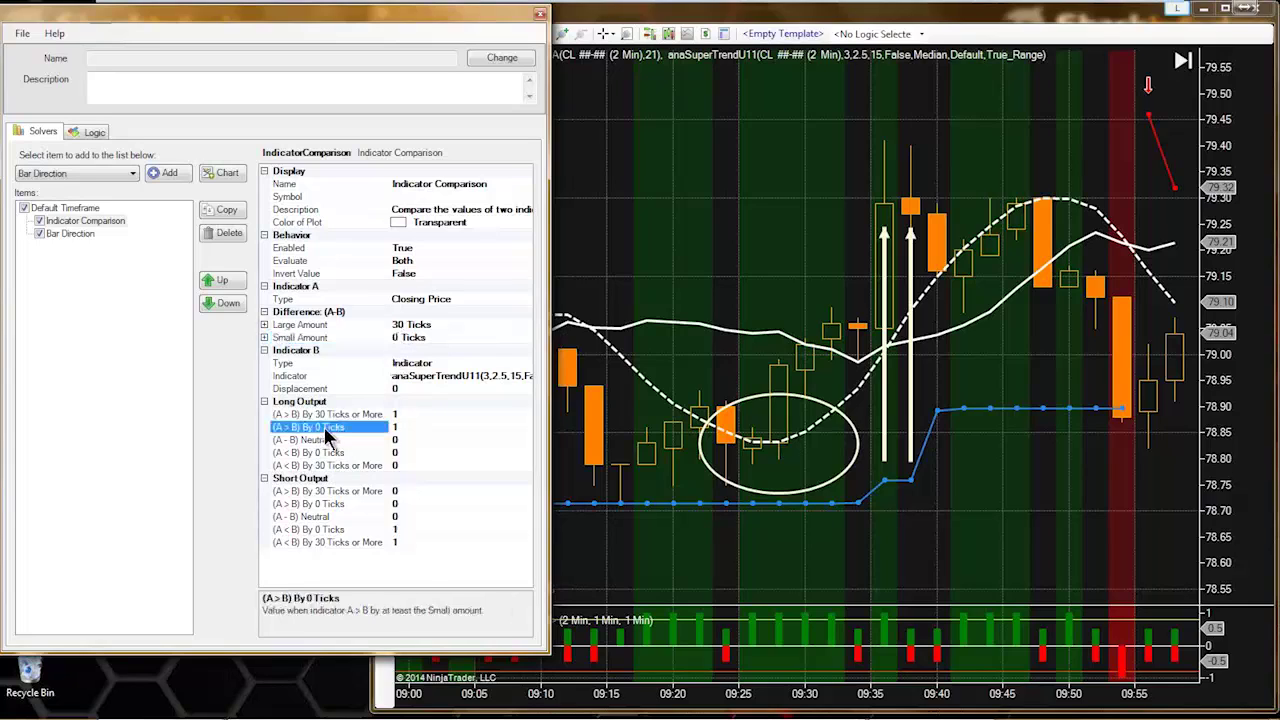
left_click(325, 453)
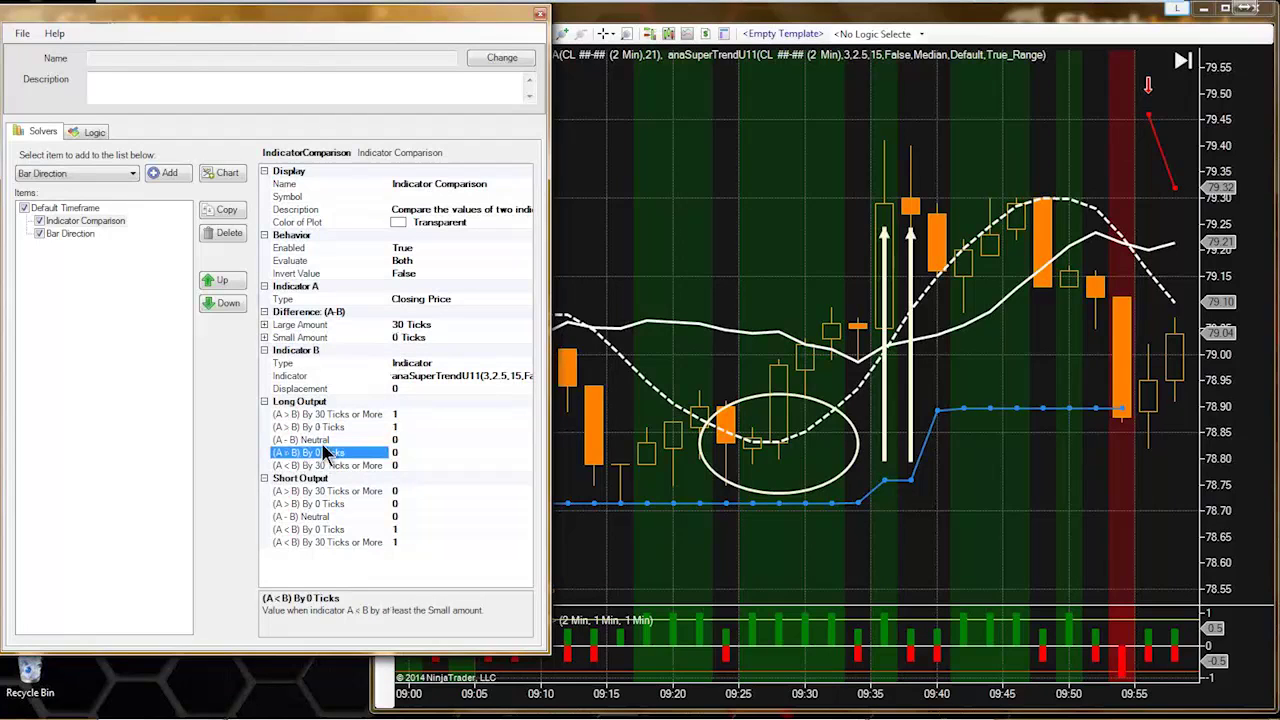
left_click(322, 428)
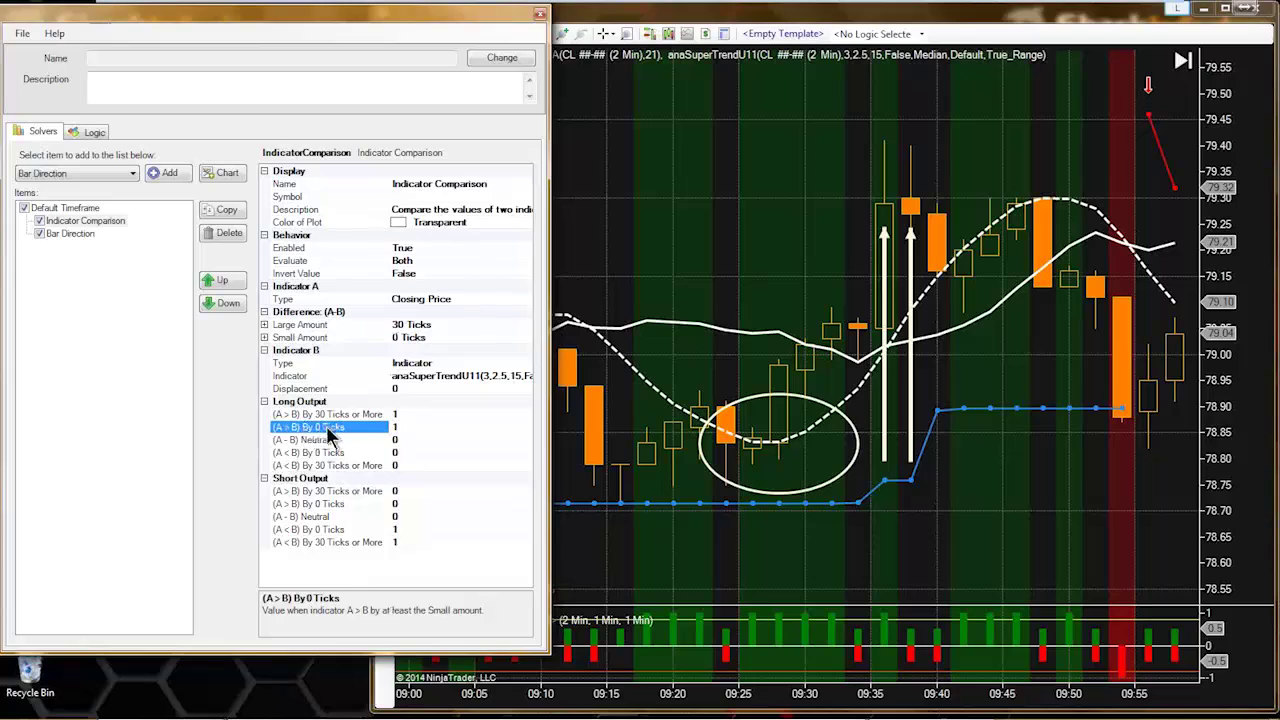
left_click(324, 455)
left_click(328, 428)
left_click(315, 340)
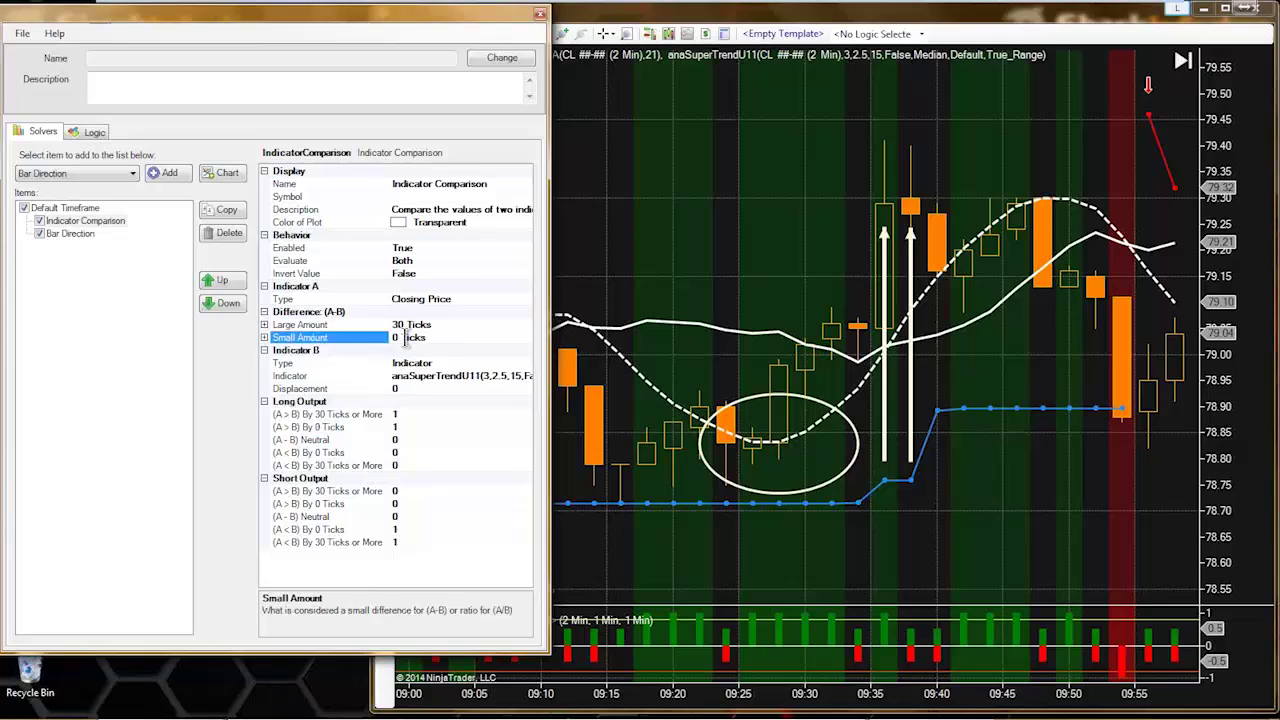
left_click(333, 504)
left_click(333, 530)
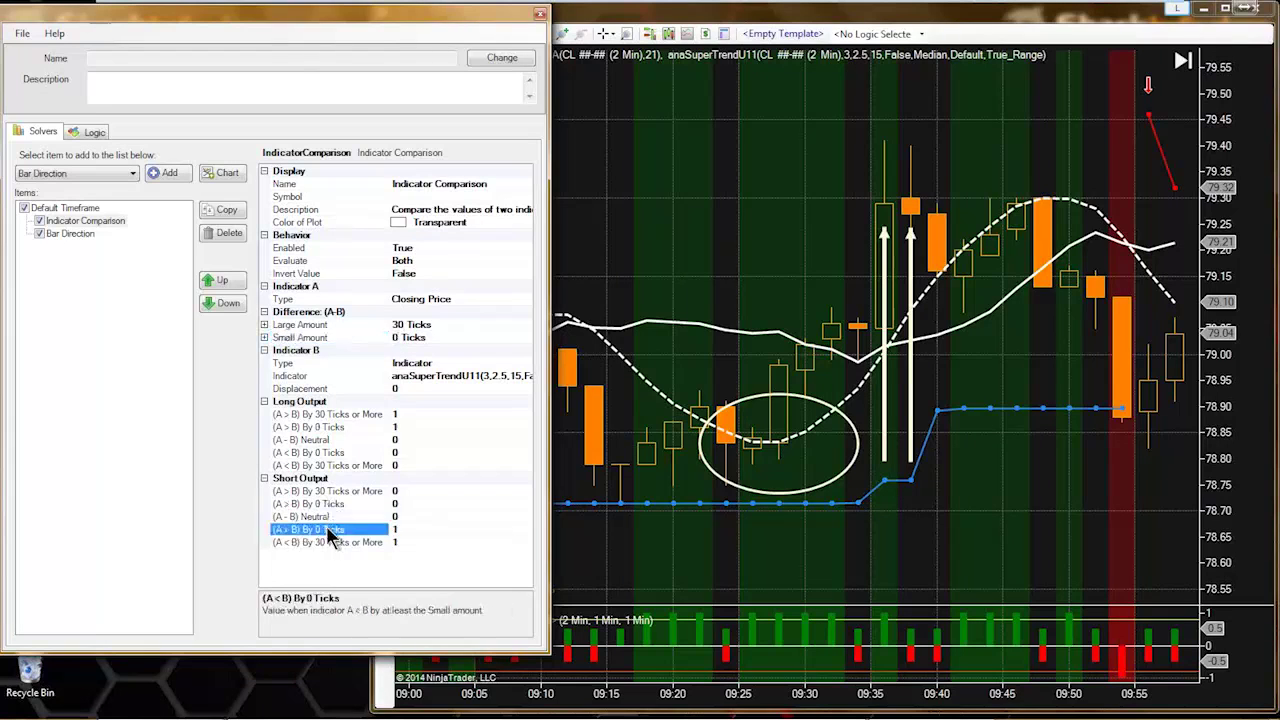
left_click(310, 428)
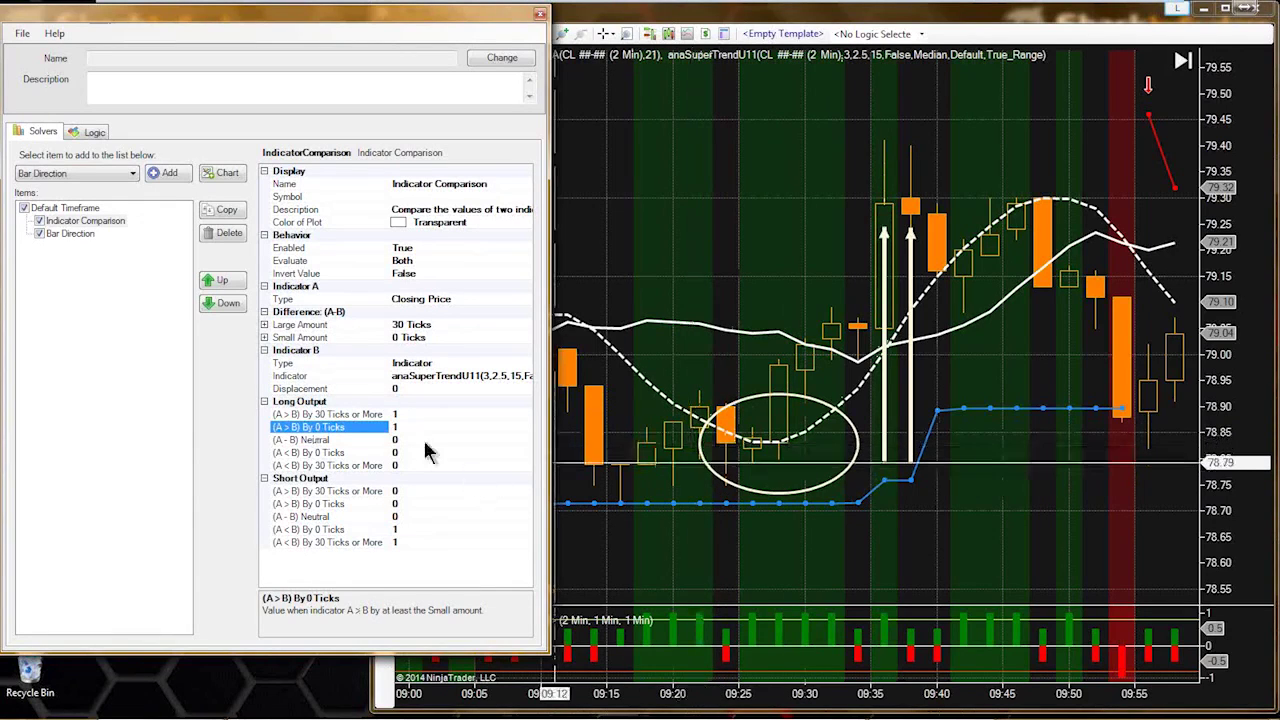
- Set the solver's Long Output (A > B) By 0 Ticks to 0 and its Short Output (A < B) By 0 Ticks to 10
left_click(316, 414)
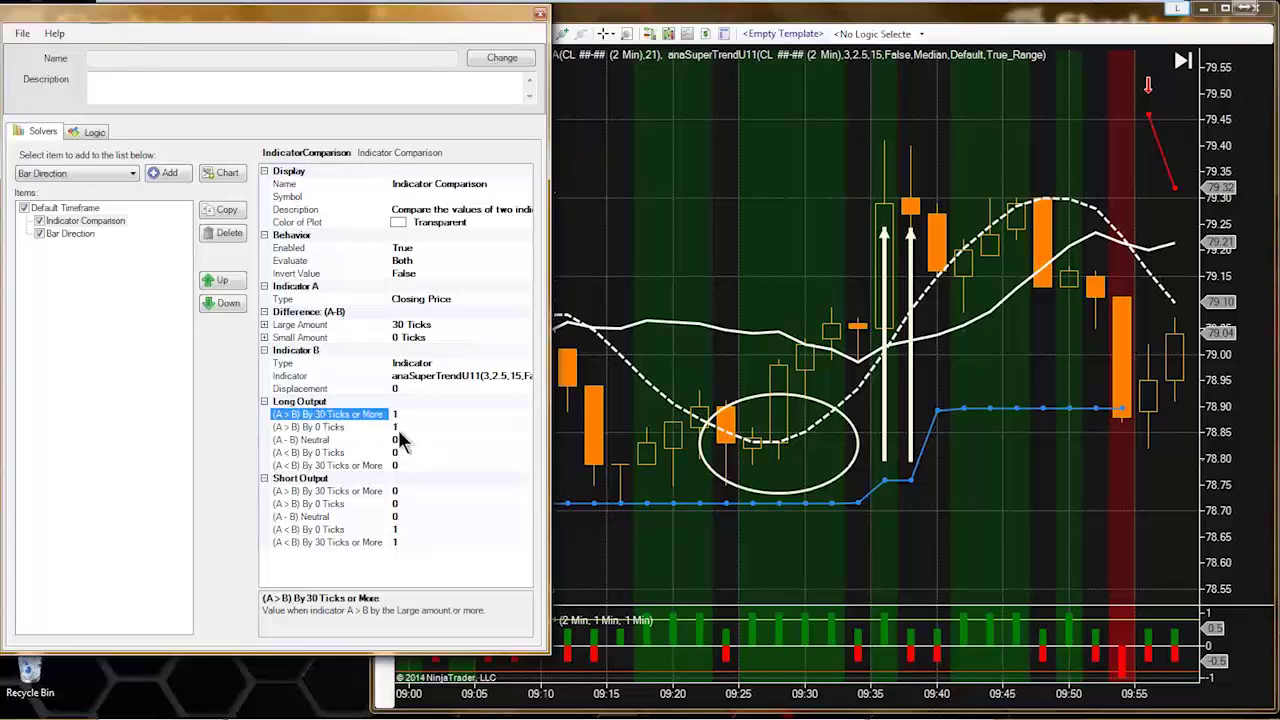
left_click(404, 427)
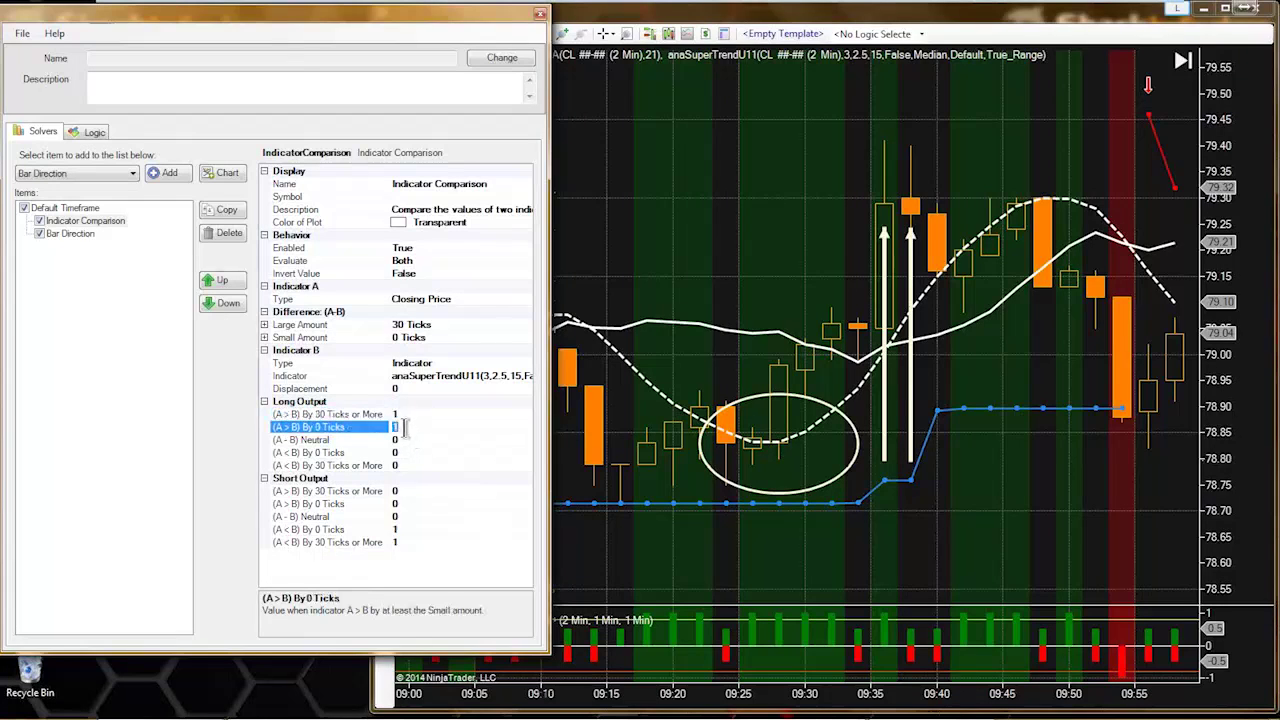
type("0")
left_click(398, 529)
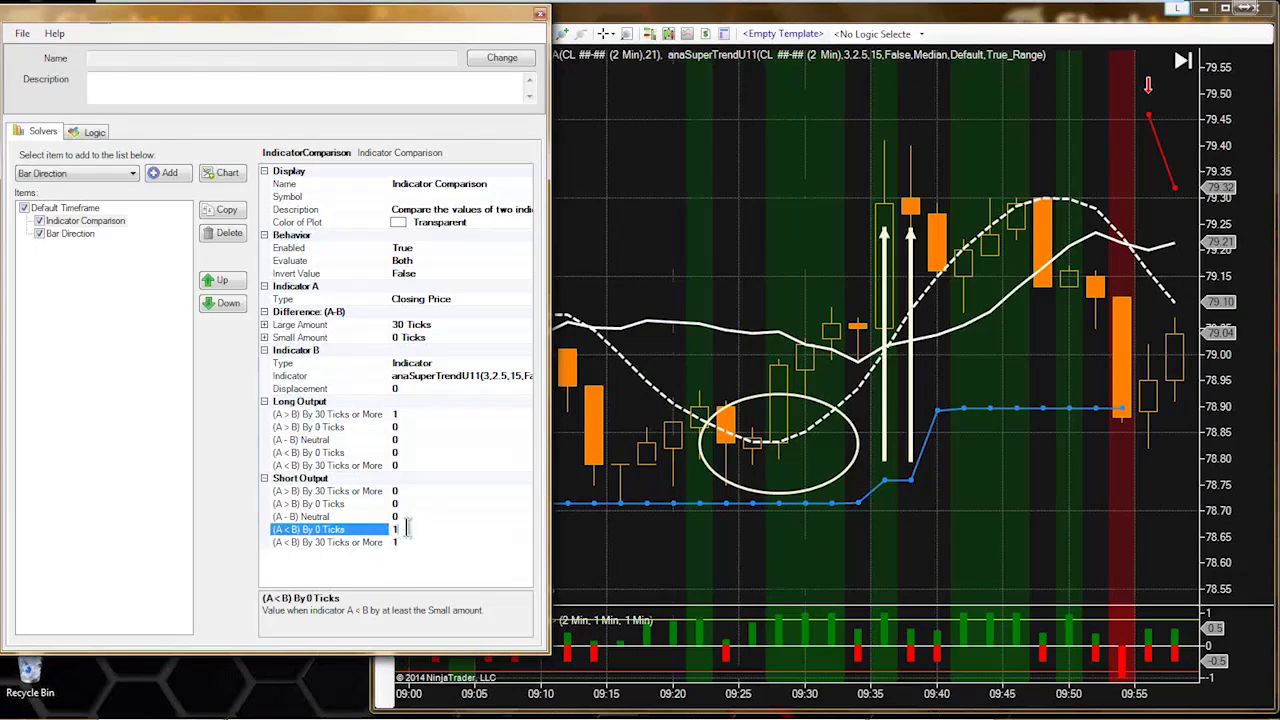
type("0")
left_click(407, 516)
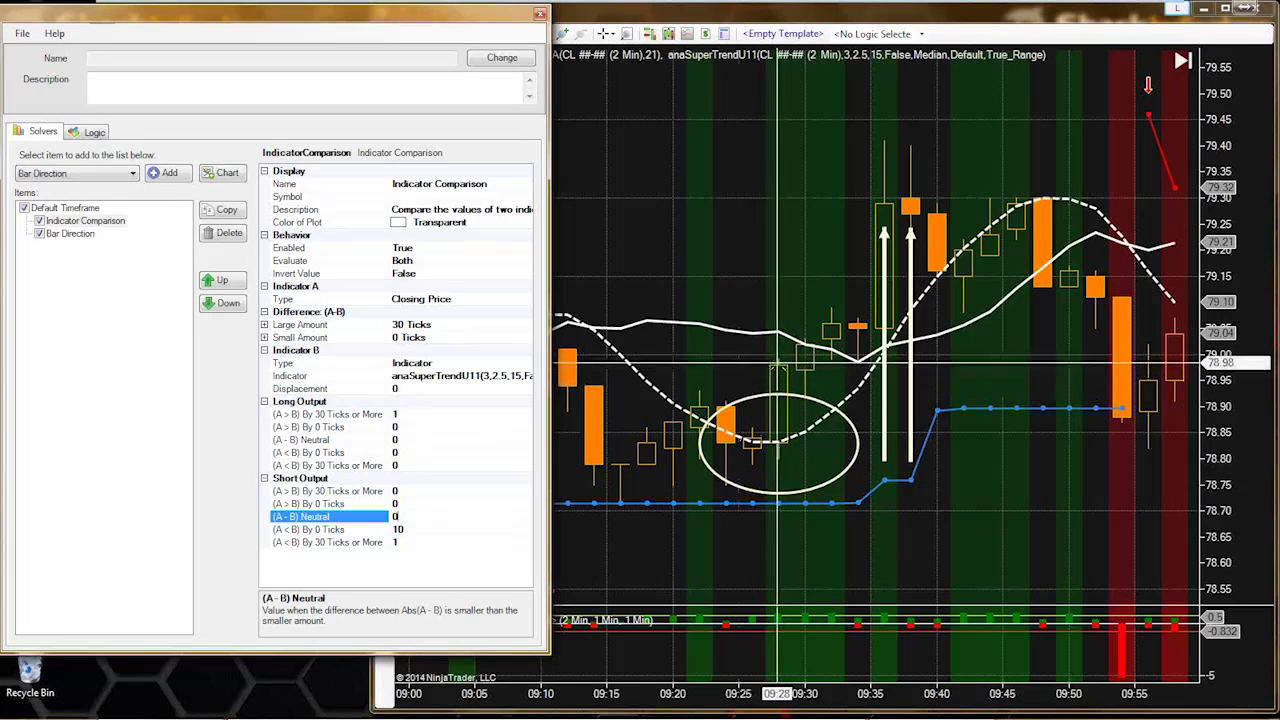
- Set the Indicator Comparison solver's Large Amount to 50 ticks and enlarge the BloodHound panel below the price chart
left_click(397, 326)
key("BackSpace")
key("BackSpace")
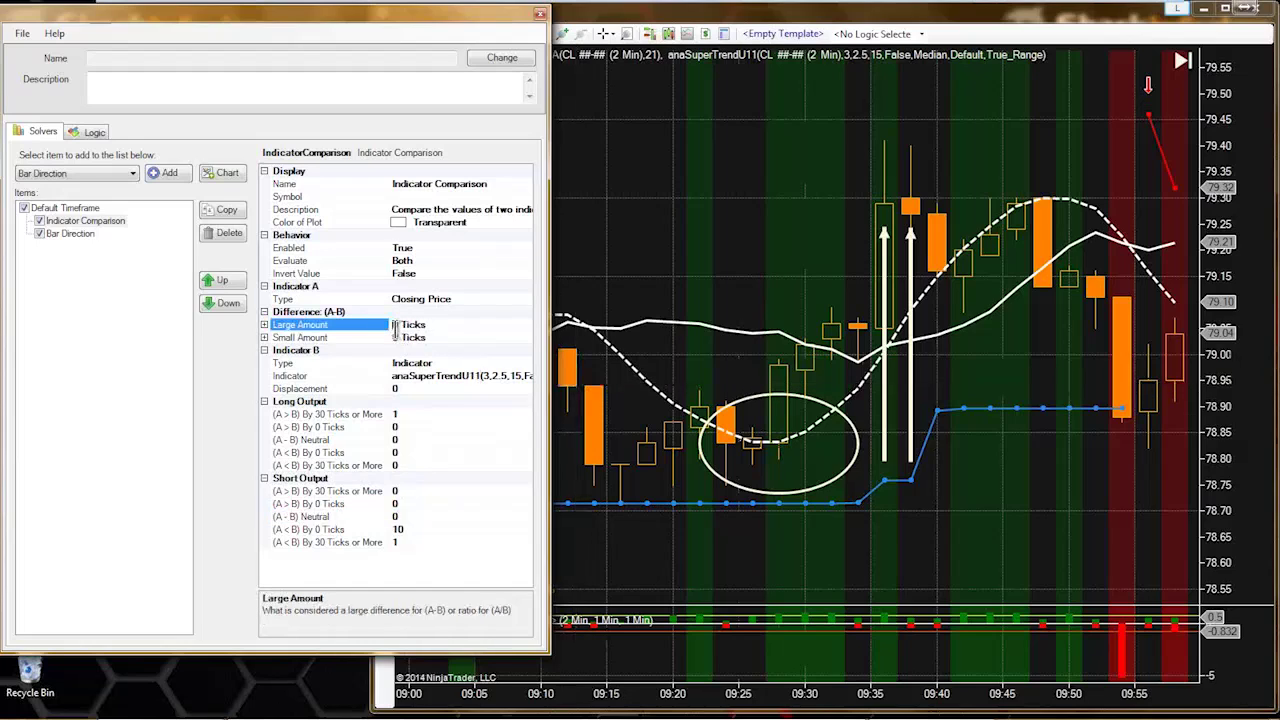
type("50")
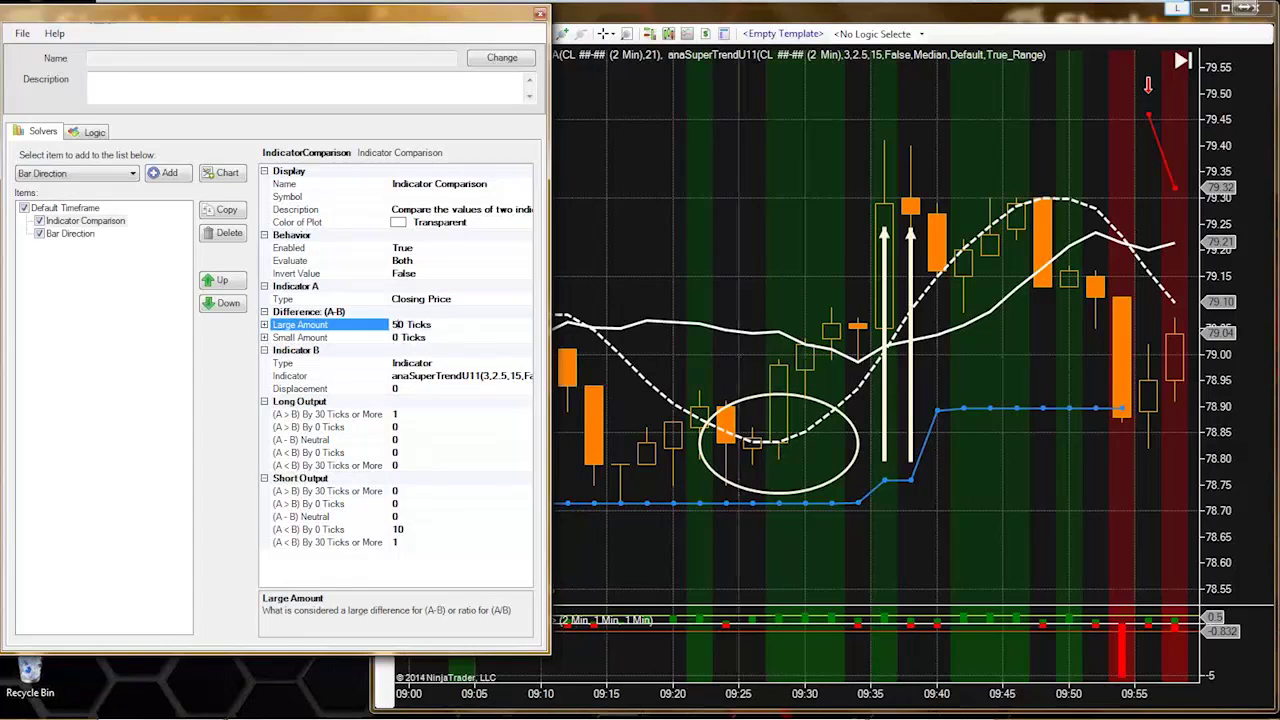
left_click(410, 338)
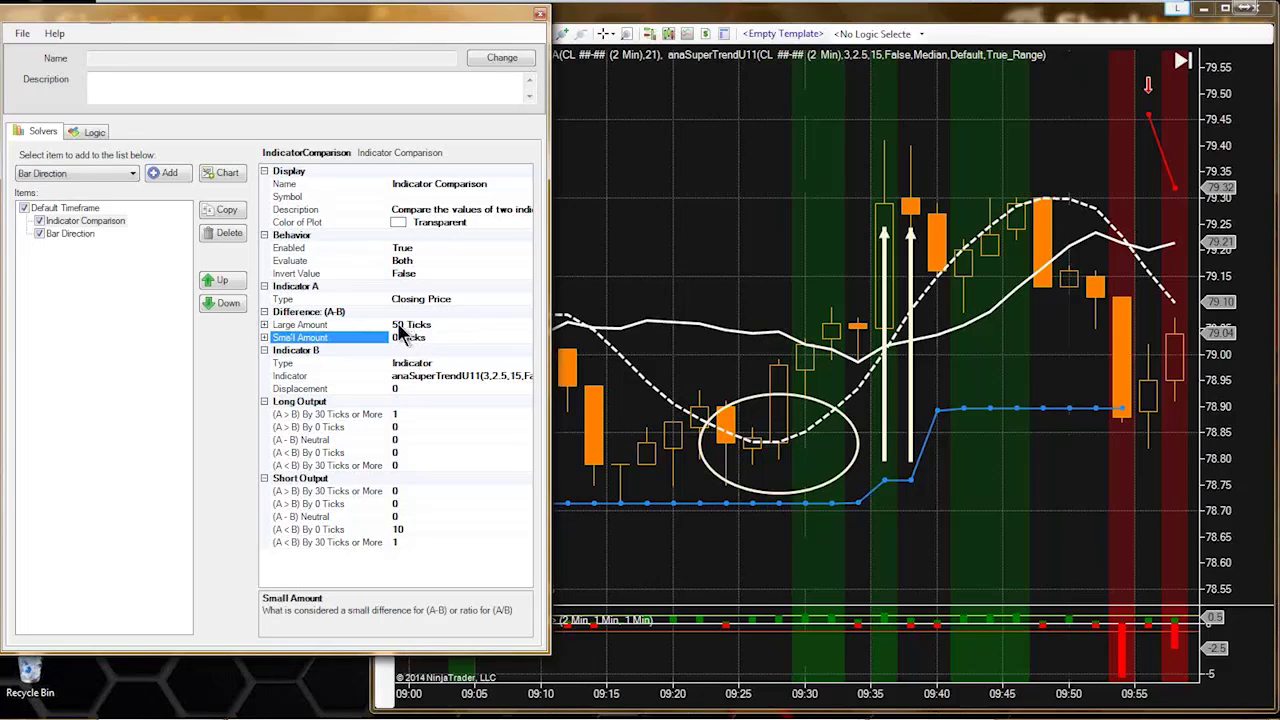
left_click(397, 324)
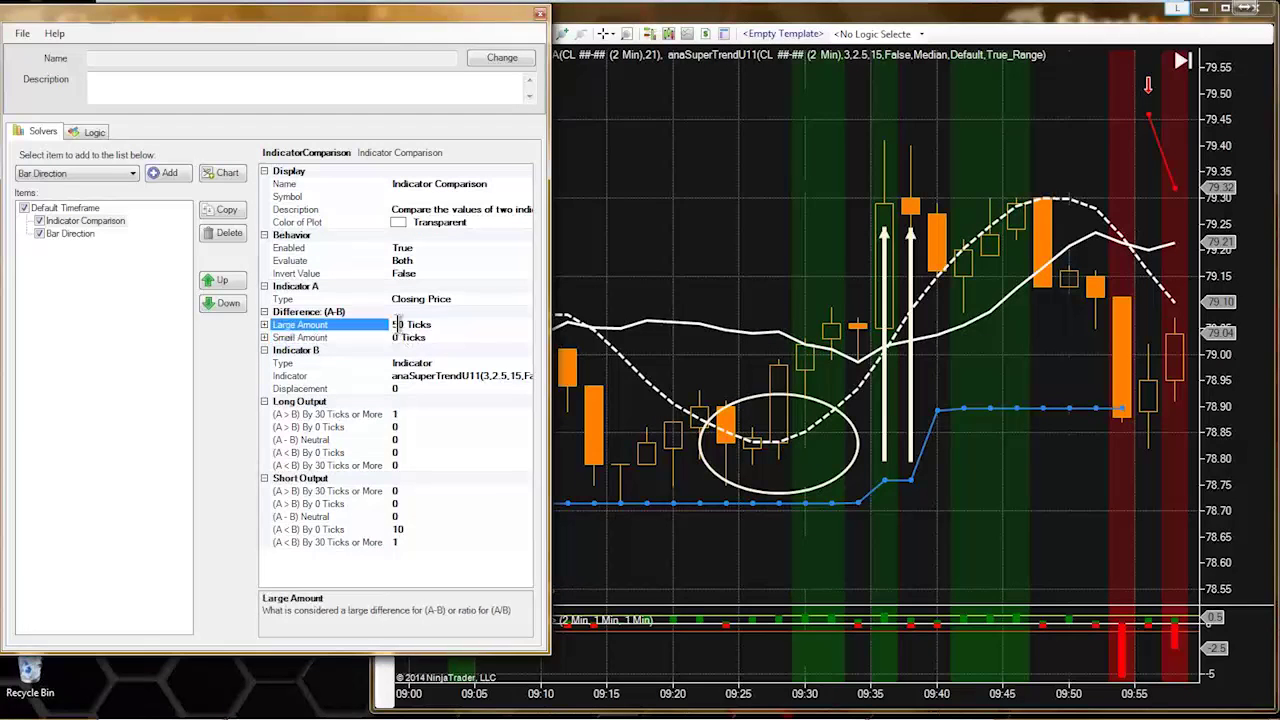
left_click(789, 605)
left_click_drag(789, 605, 781, 563)
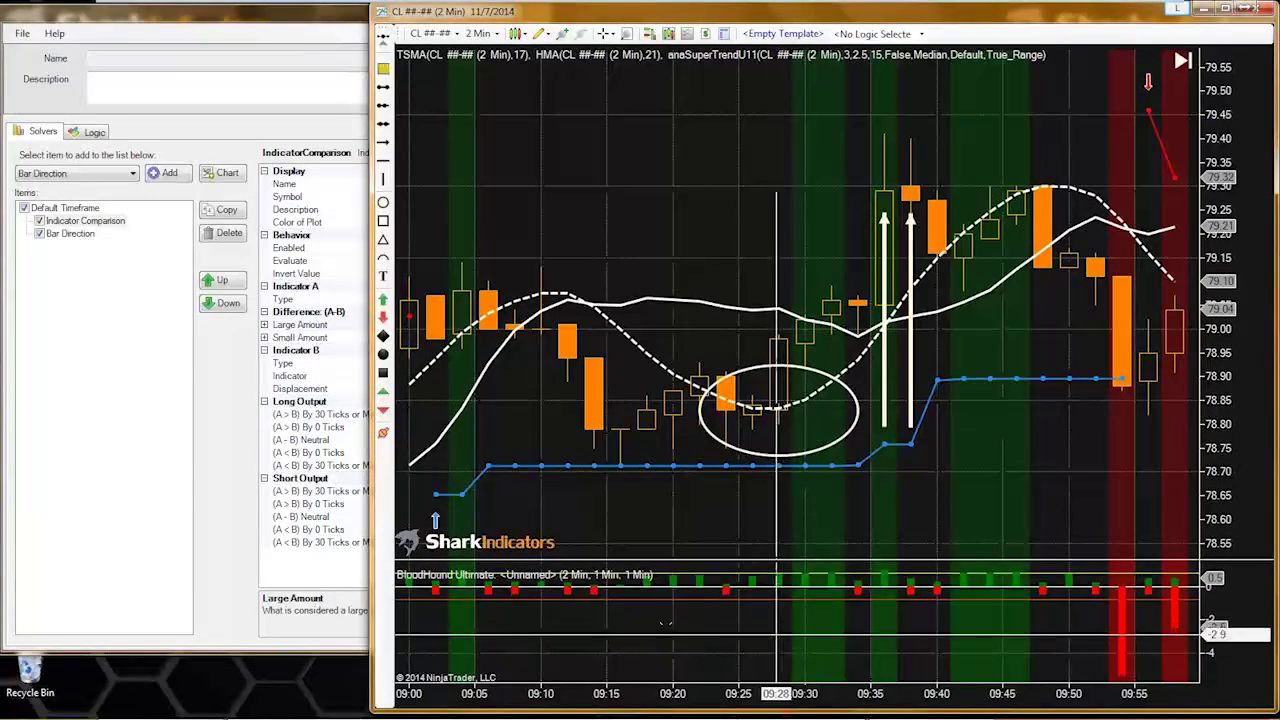
- Toggle the Bar Direction solver off and on to compare the chart signals, leaving it disabled
left_click(62, 233)
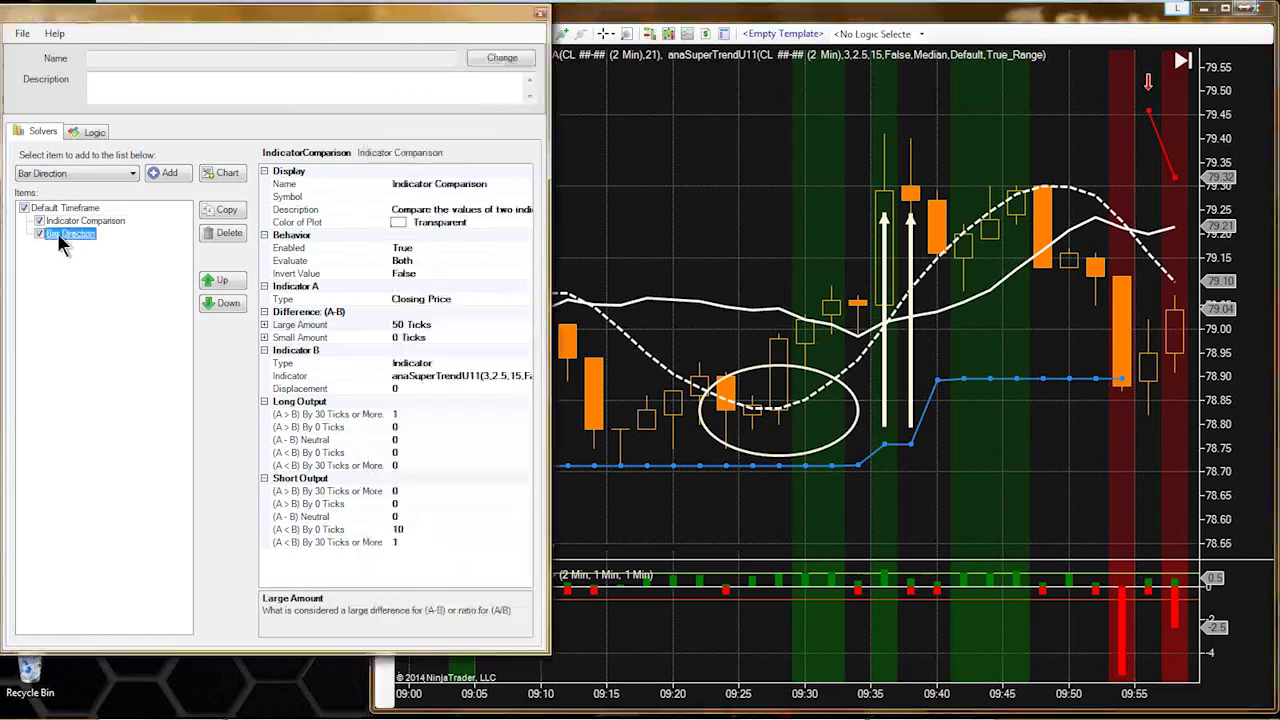
left_click(38, 234)
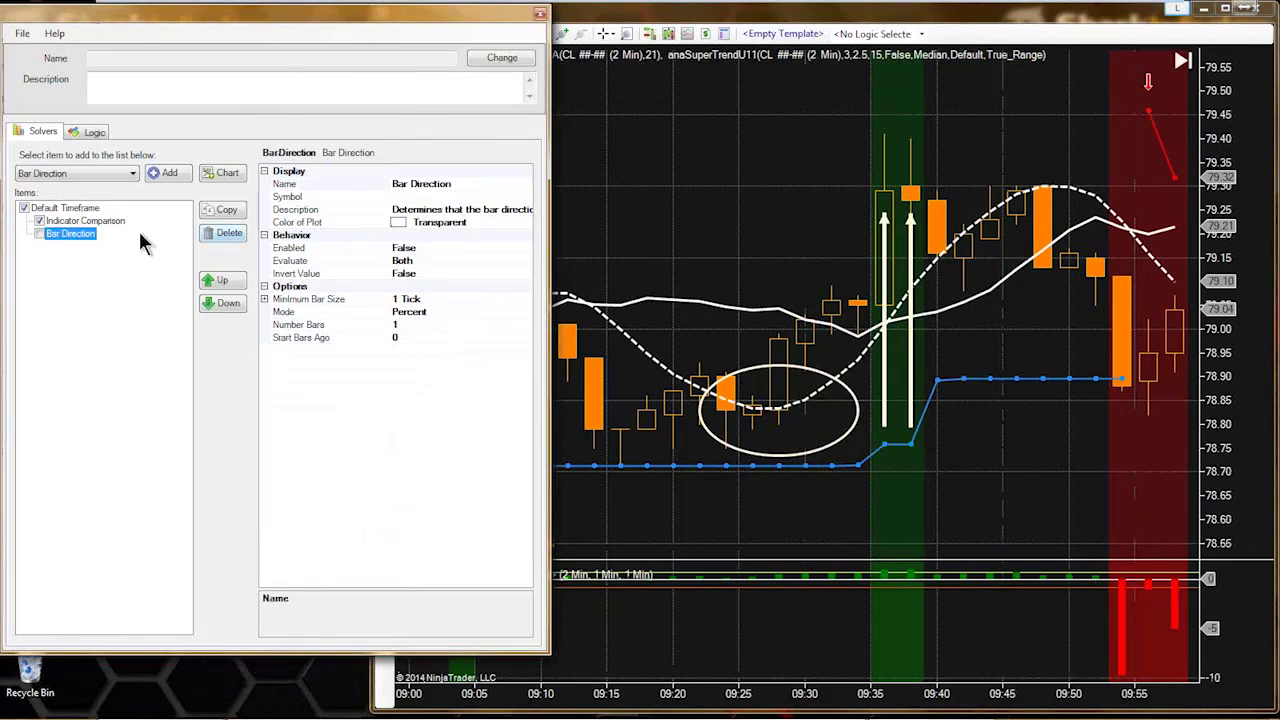
left_click(76, 236)
left_click(37, 233)
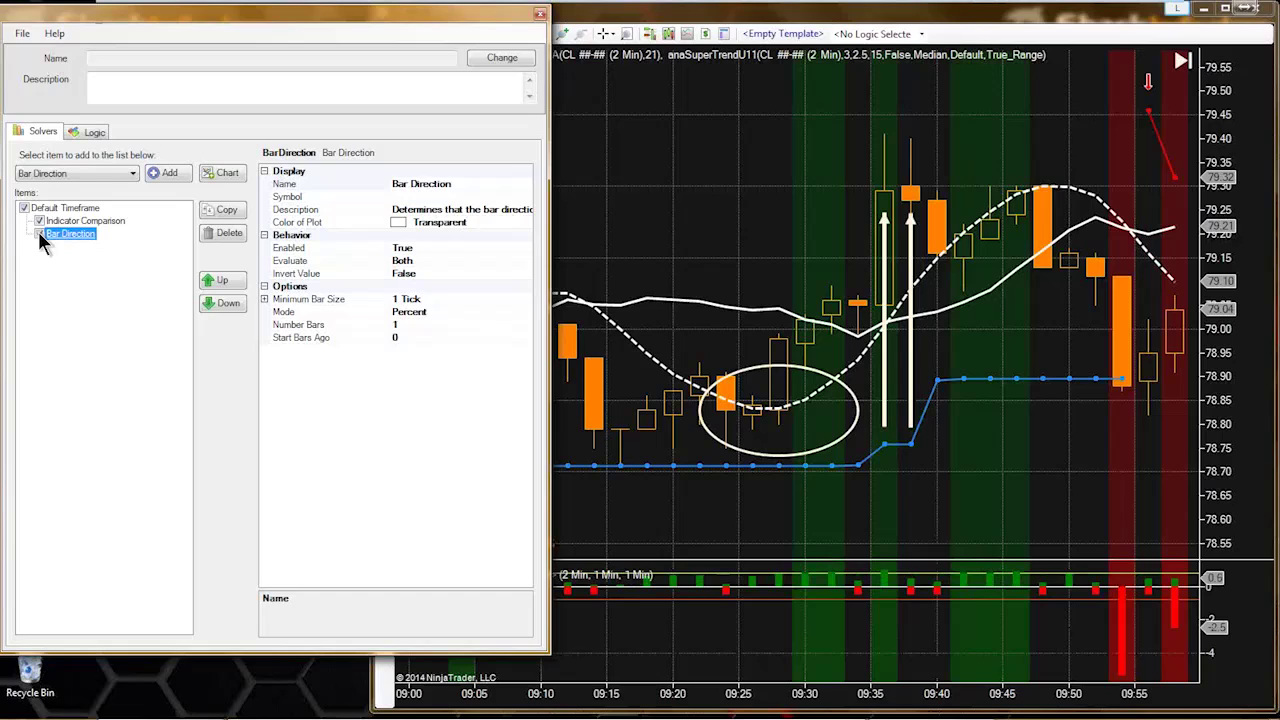
left_click(38, 233)
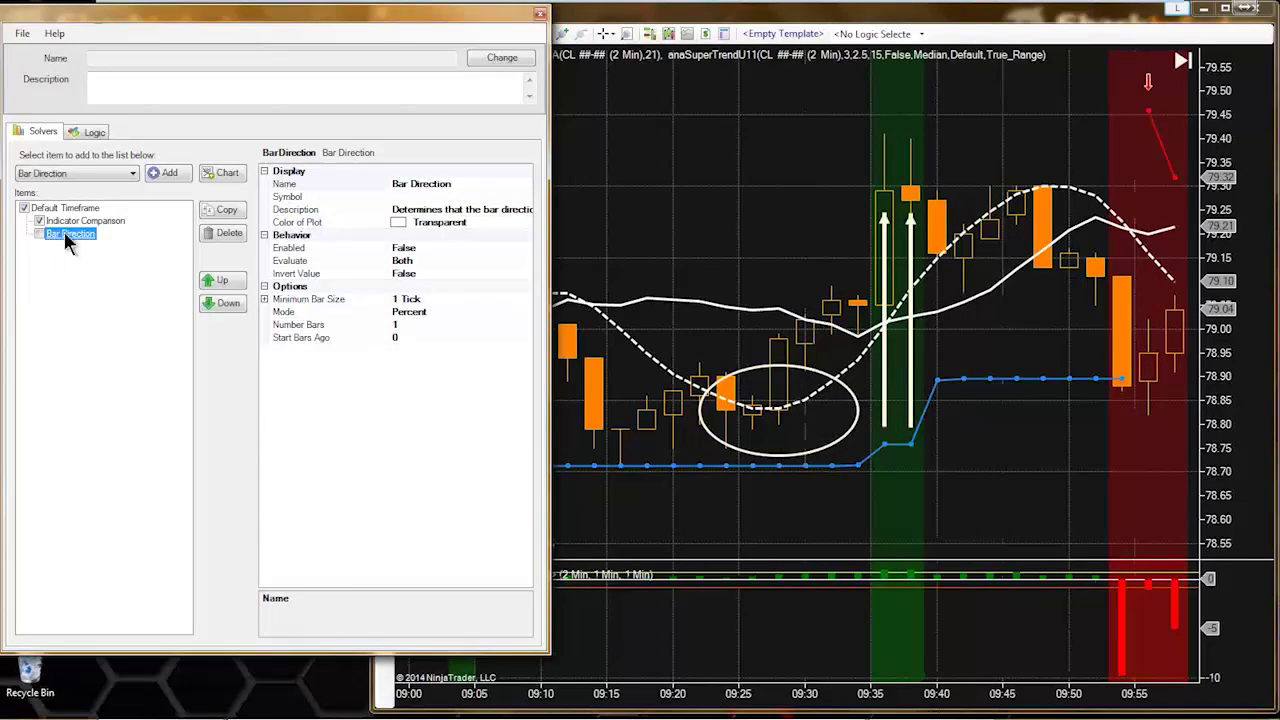
left_click(37, 232)
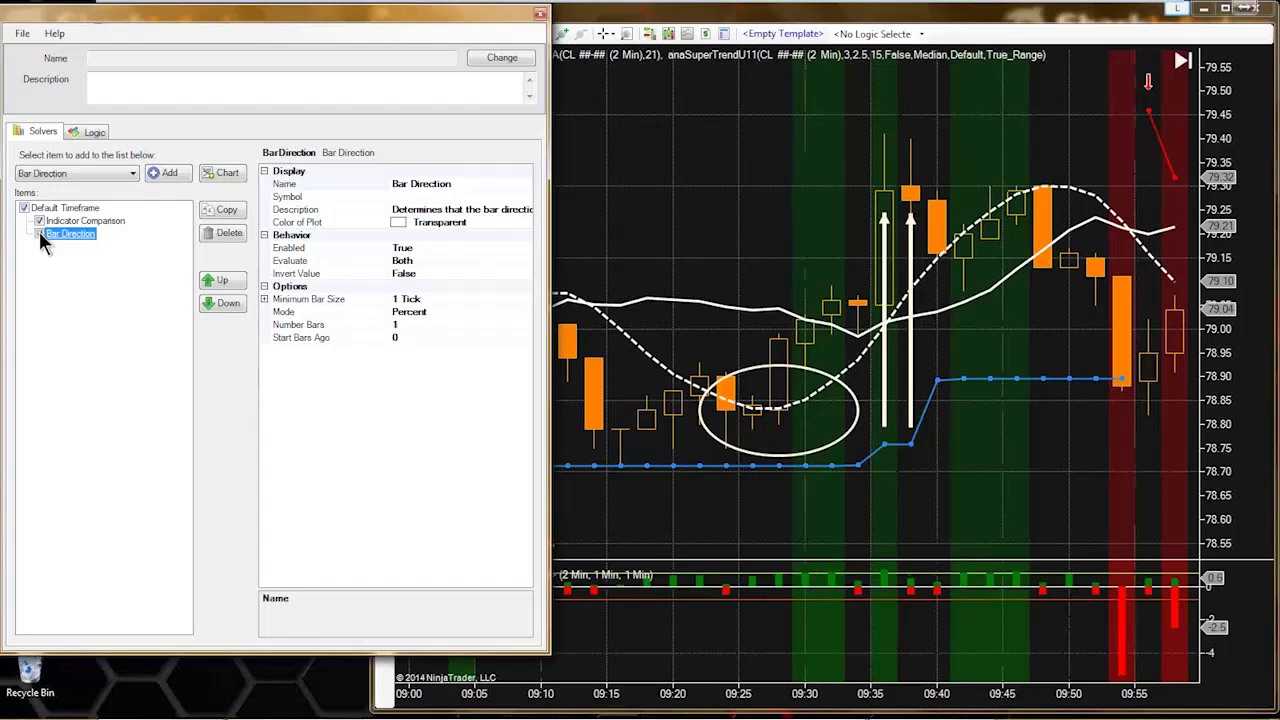
left_click(39, 232)
- Set the Indicator Comparison solver's Short Output (A < B) By 0 Ticks value to 0
left_click(74, 222)
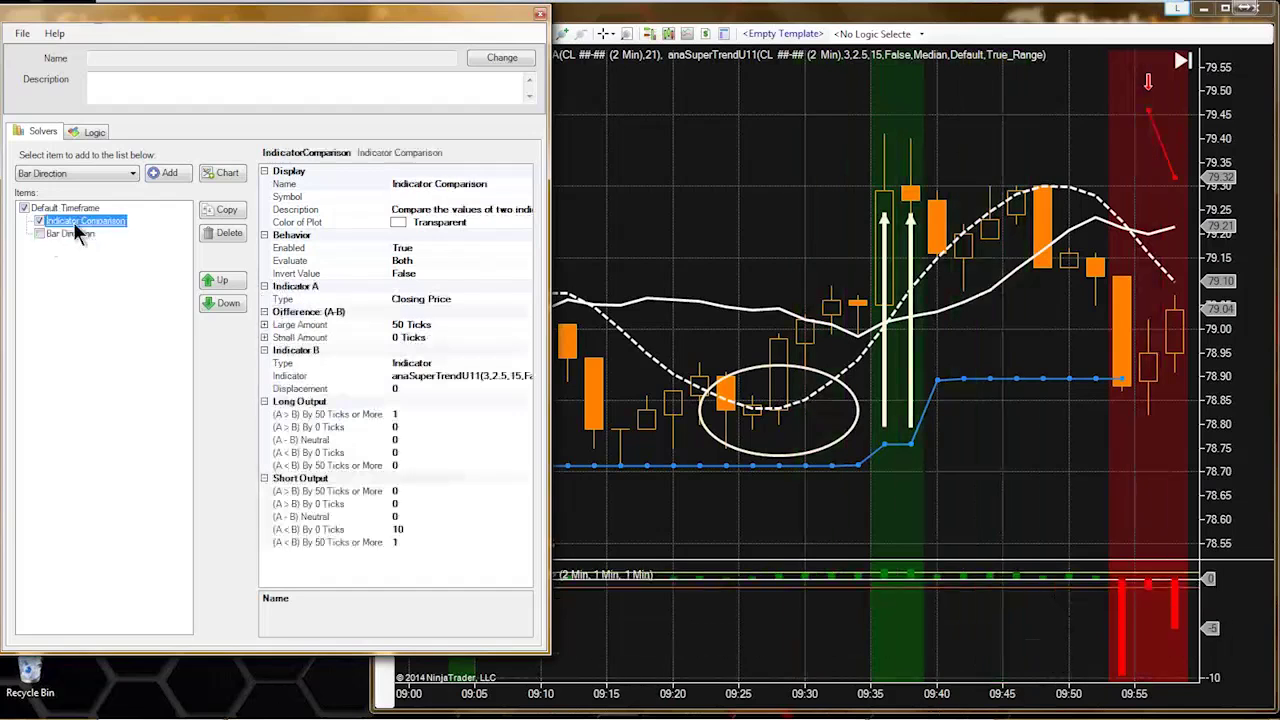
left_click(415, 529)
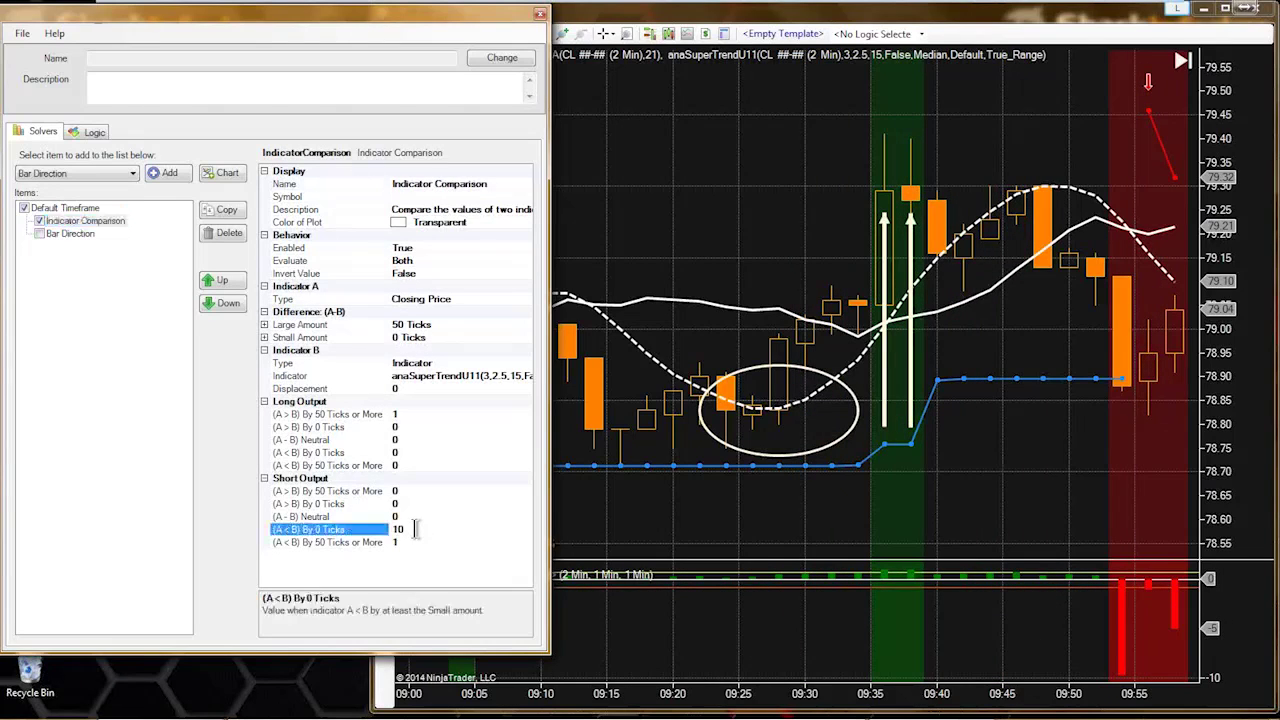
key("BackSpace")
key("BackSpace")
type("0")
left_click(411, 516)
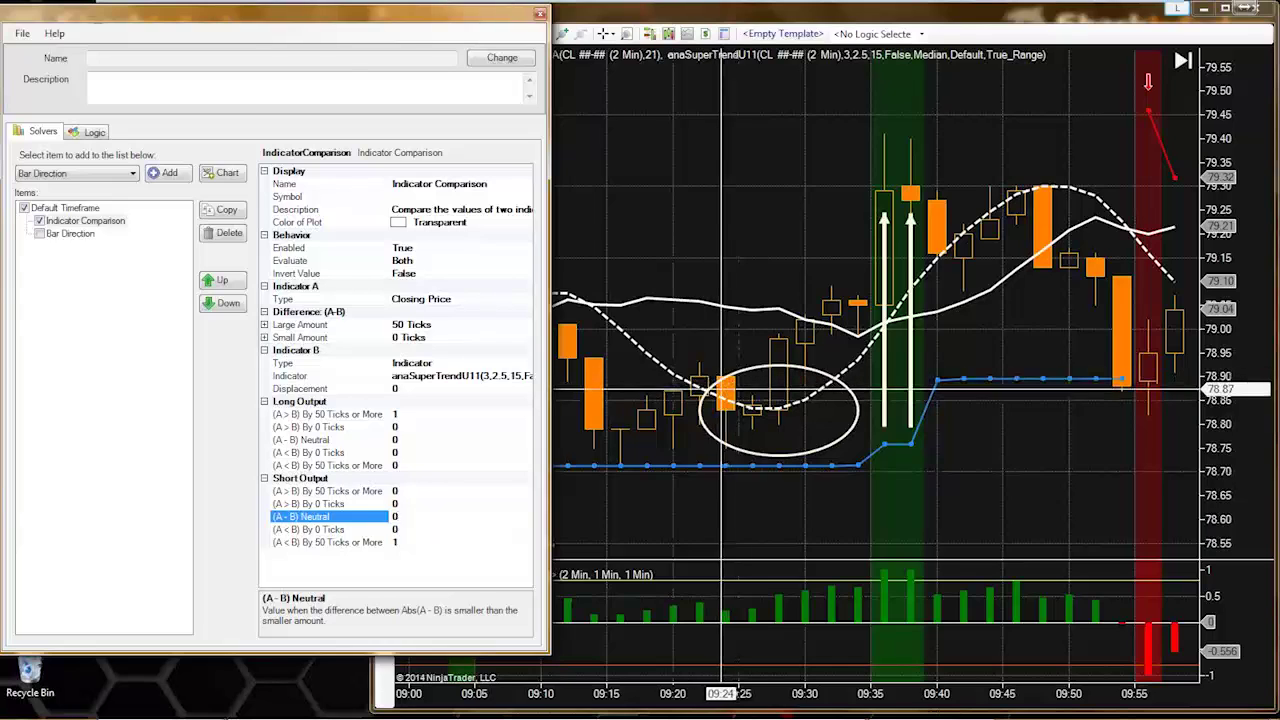
- Examine how the solver's output between the Small Amount and Large Amount relates to the price's distance from the SuperTrend stop line
left_click(730, 465)
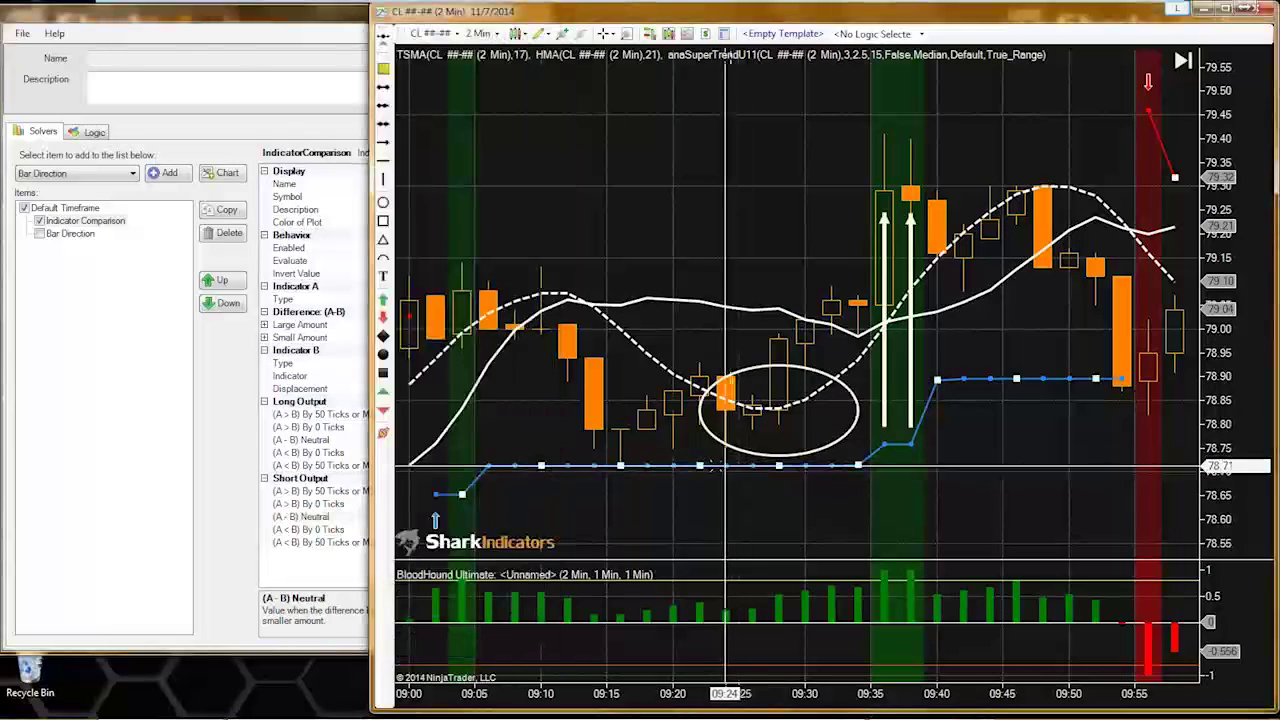
left_click(214, 403)
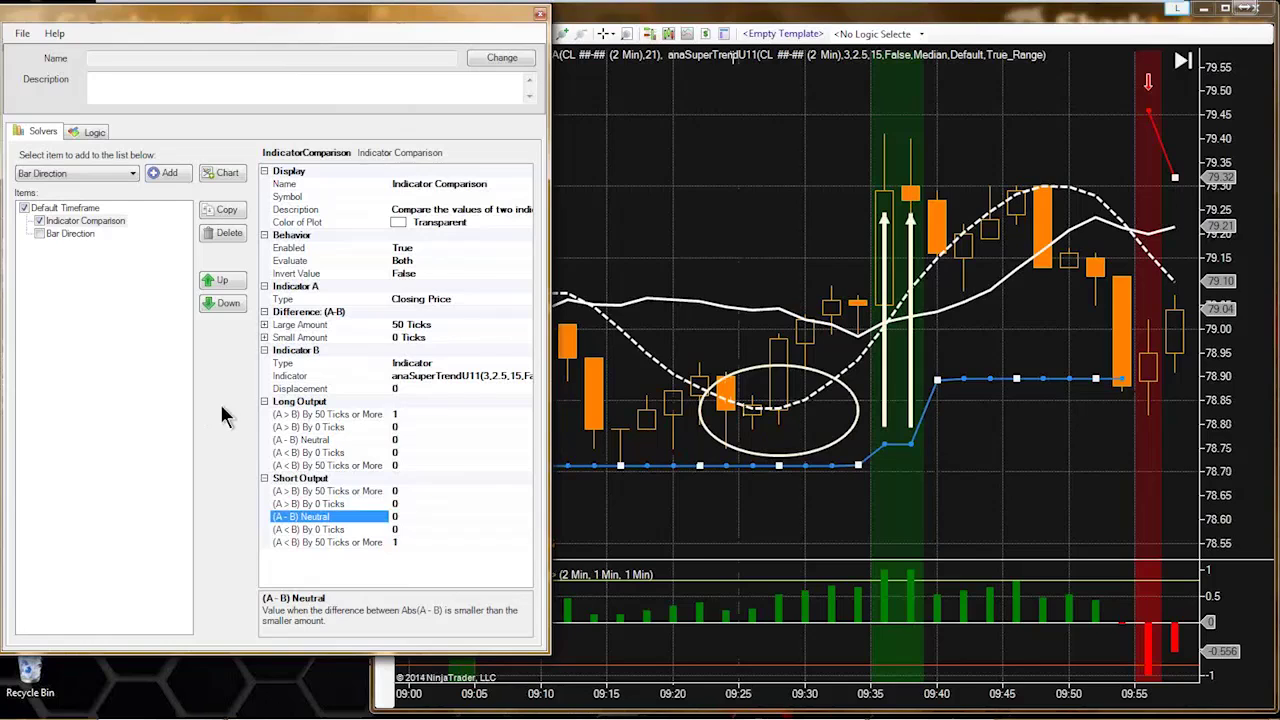
left_click(349, 427)
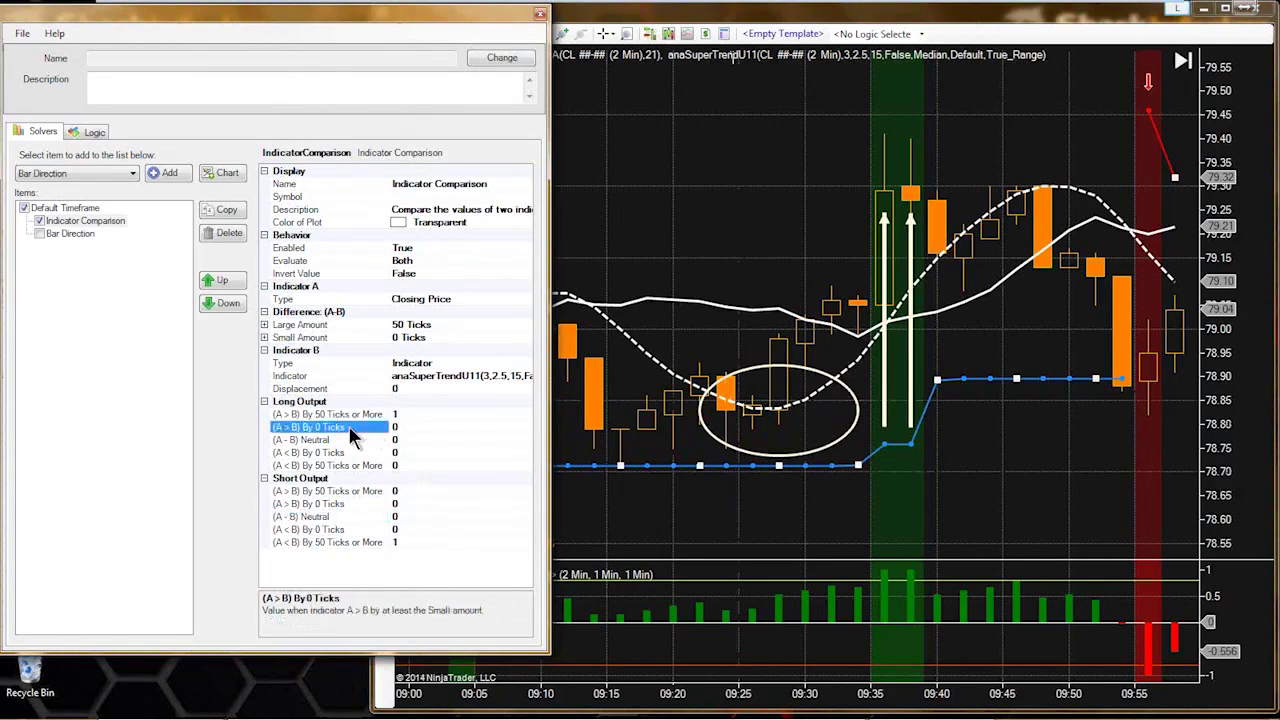
left_click(326, 418)
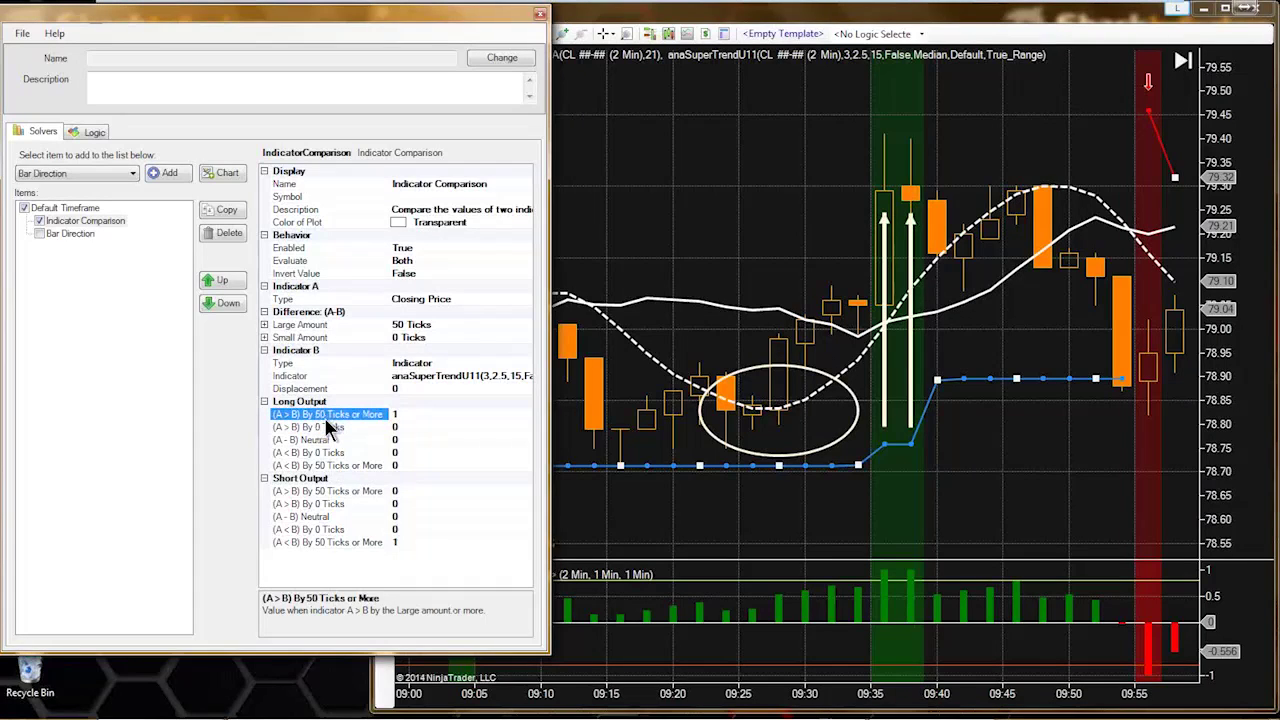
left_click(330, 428)
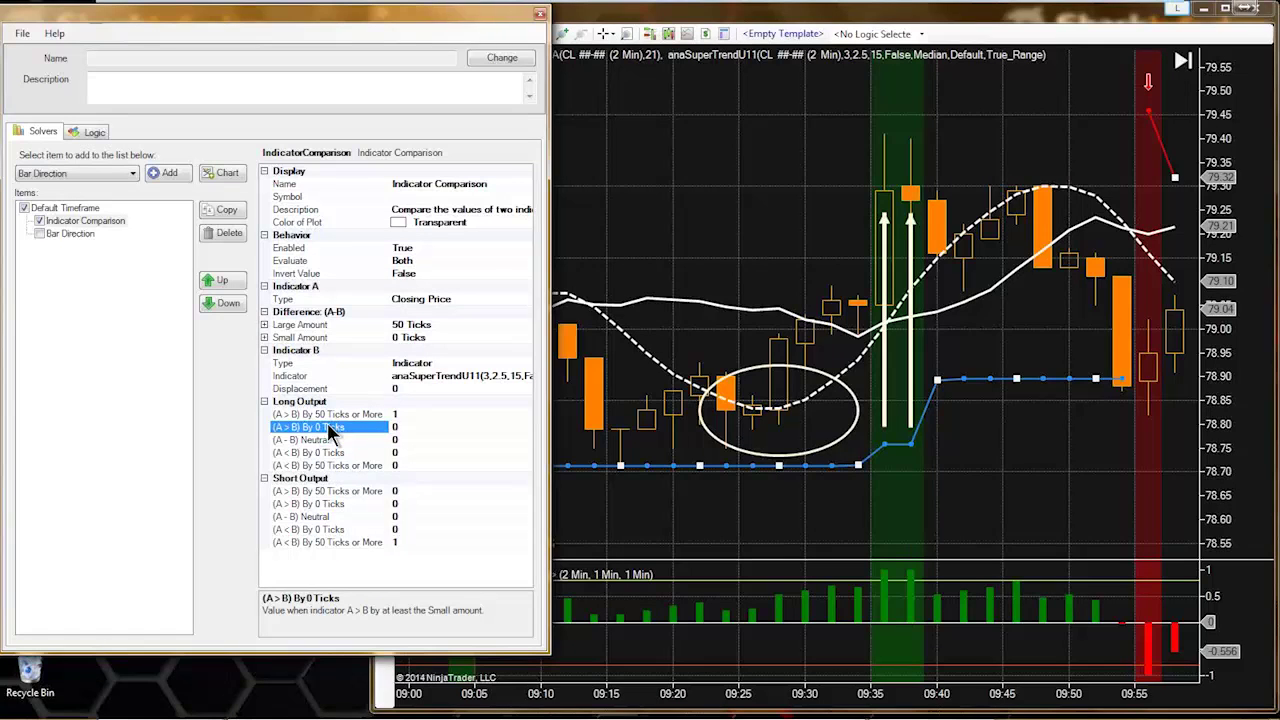
left_click(332, 415)
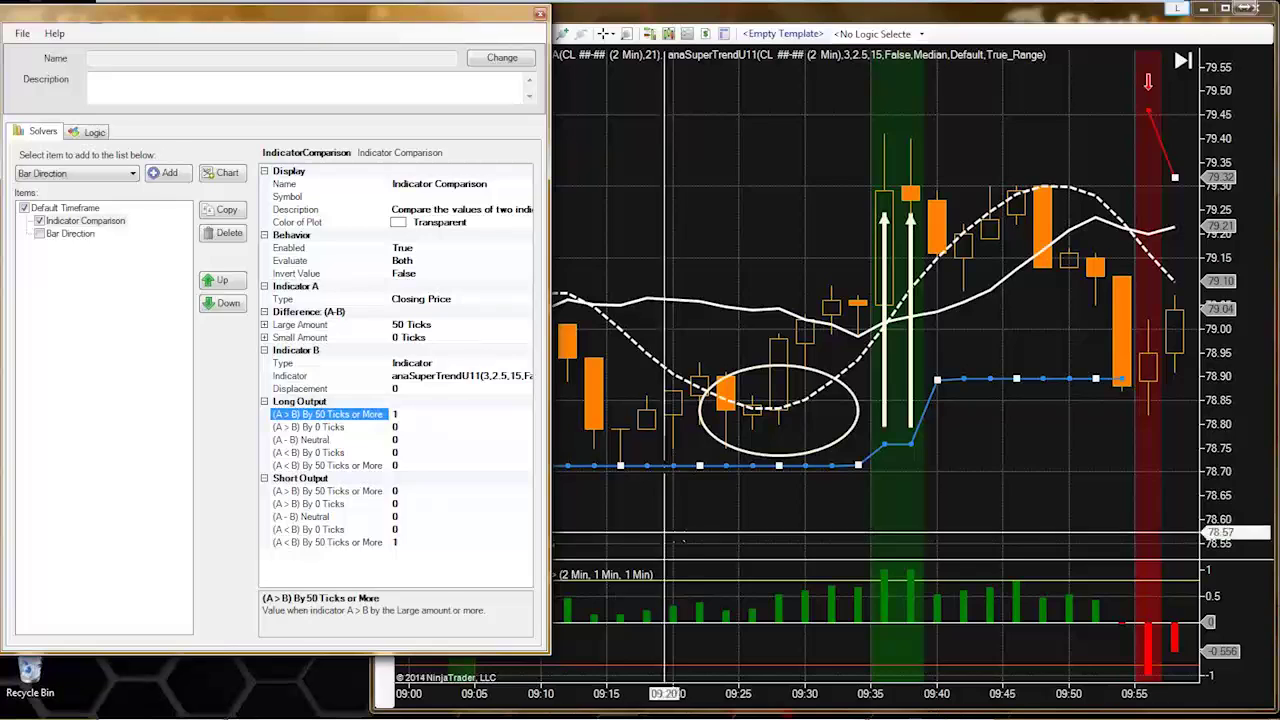
left_click(622, 457)
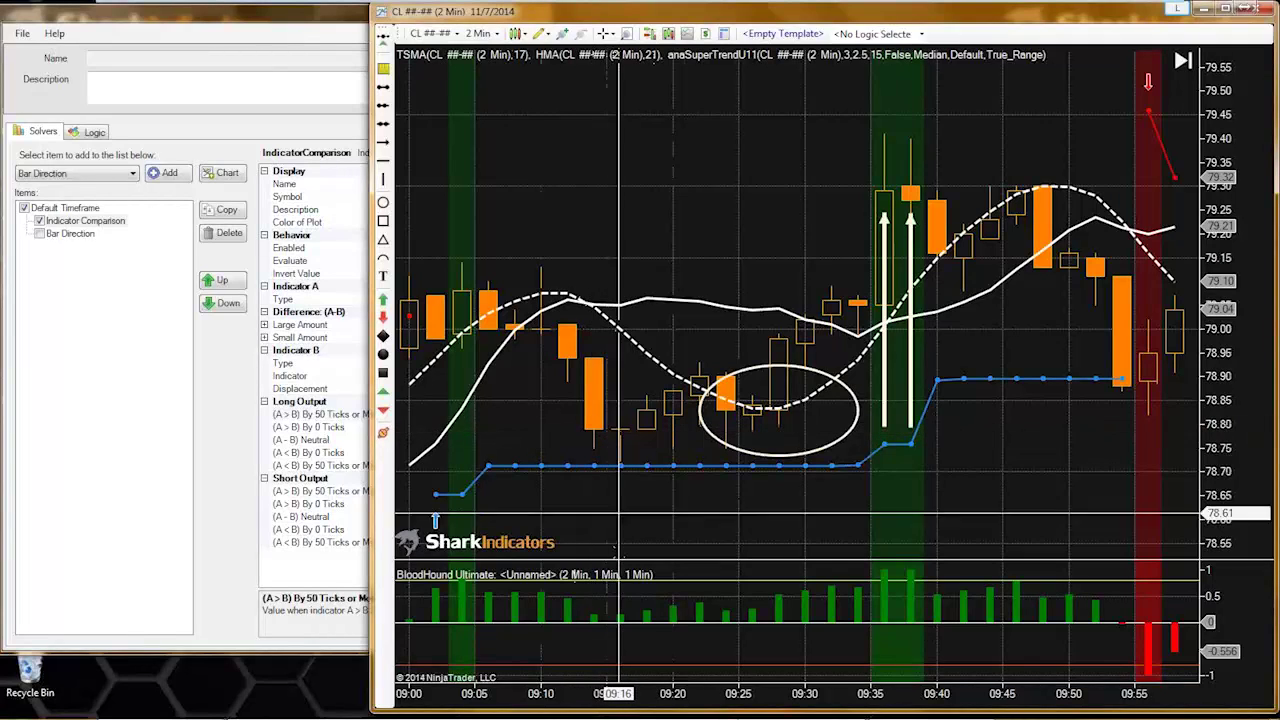
left_click(608, 466)
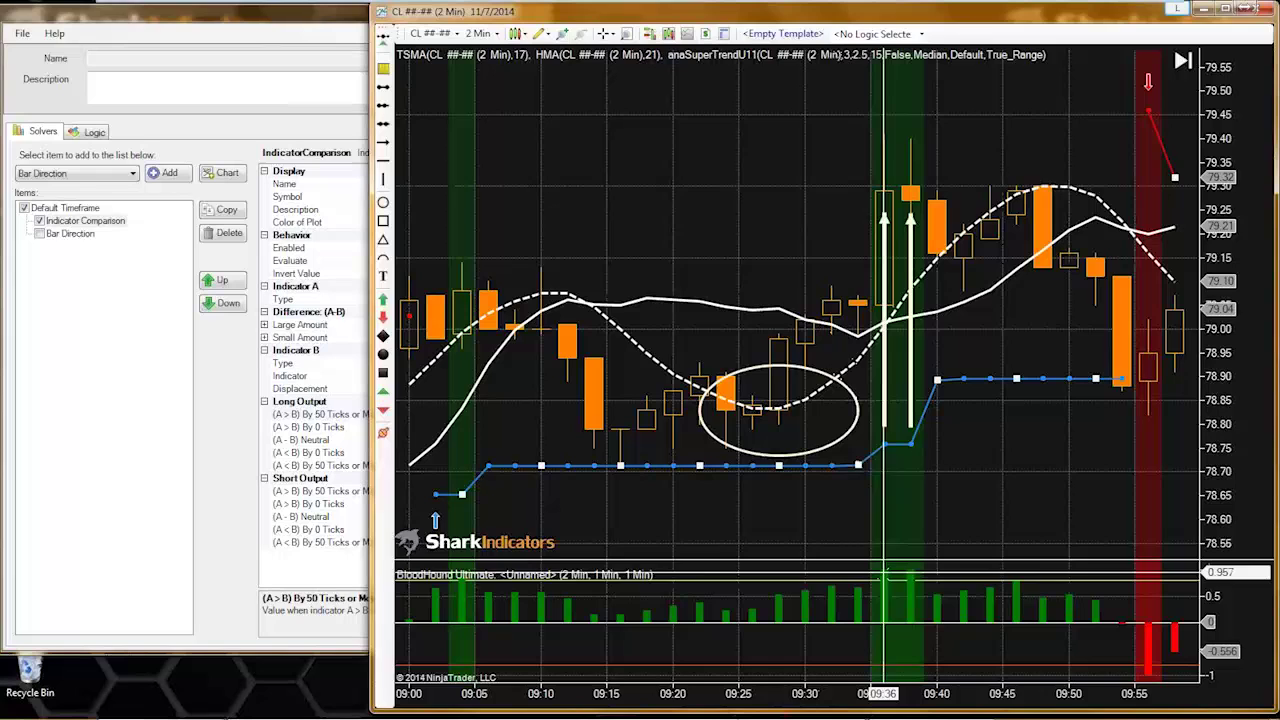
left_click(238, 443)
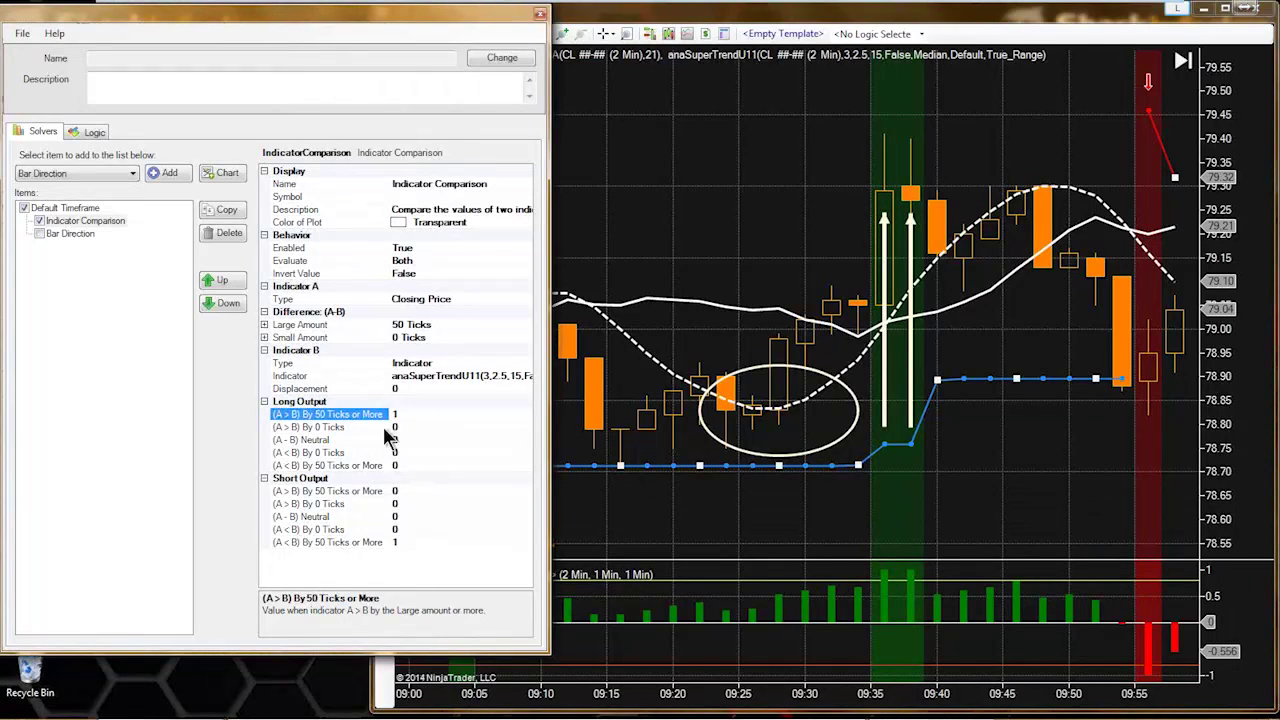
- Set the solver's Small Amount to 50 ticks to match the Large Amount, and enlarge the BloodHound panel further
left_click(401, 414)
left_click(397, 337)
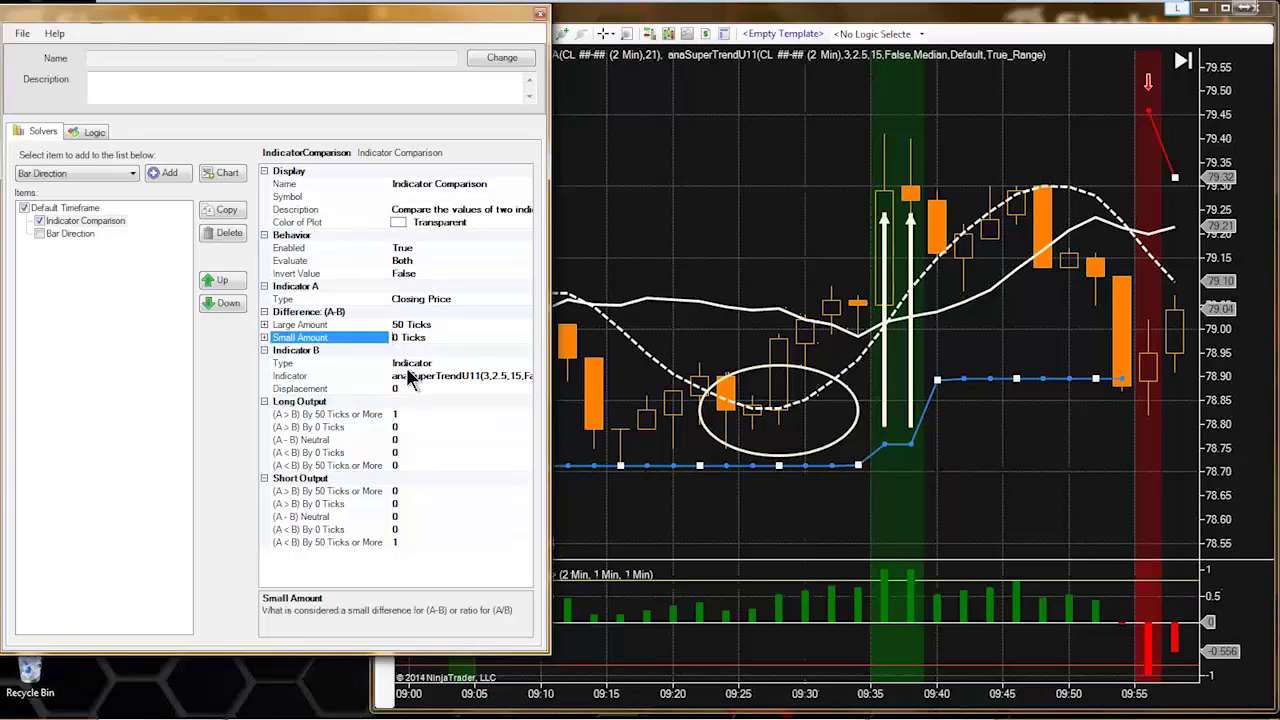
type("5")
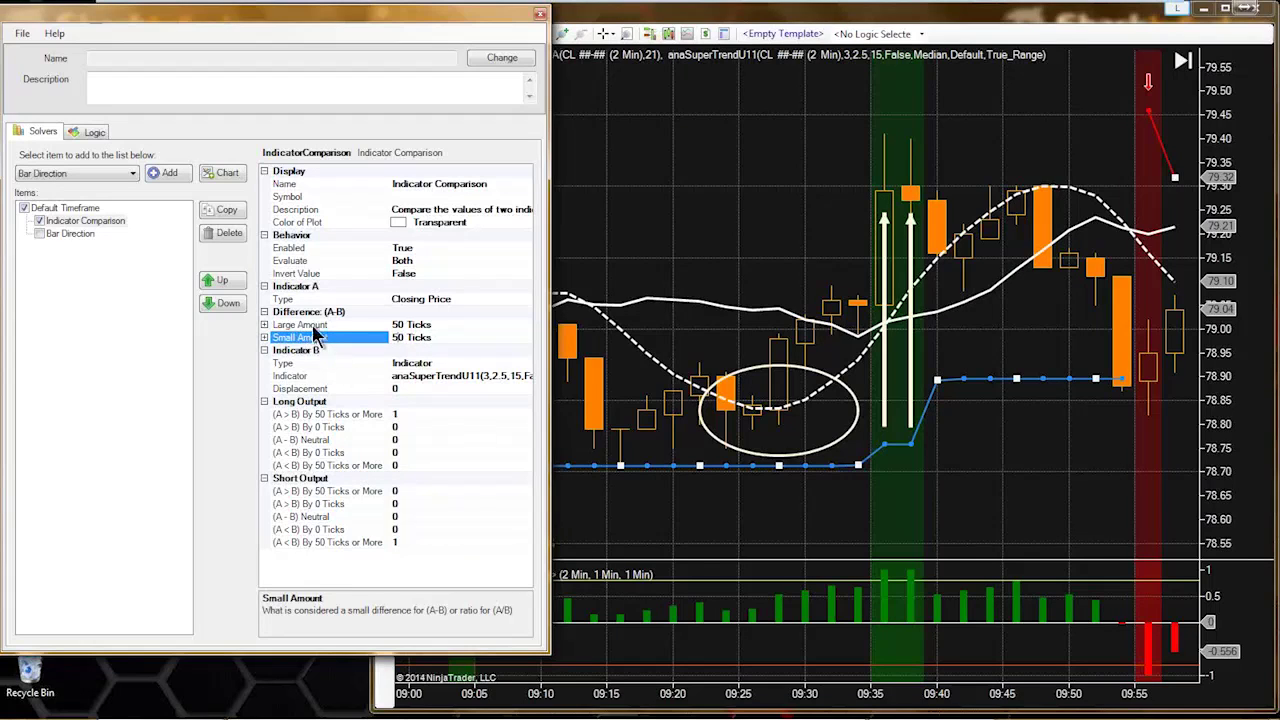
key("Up")
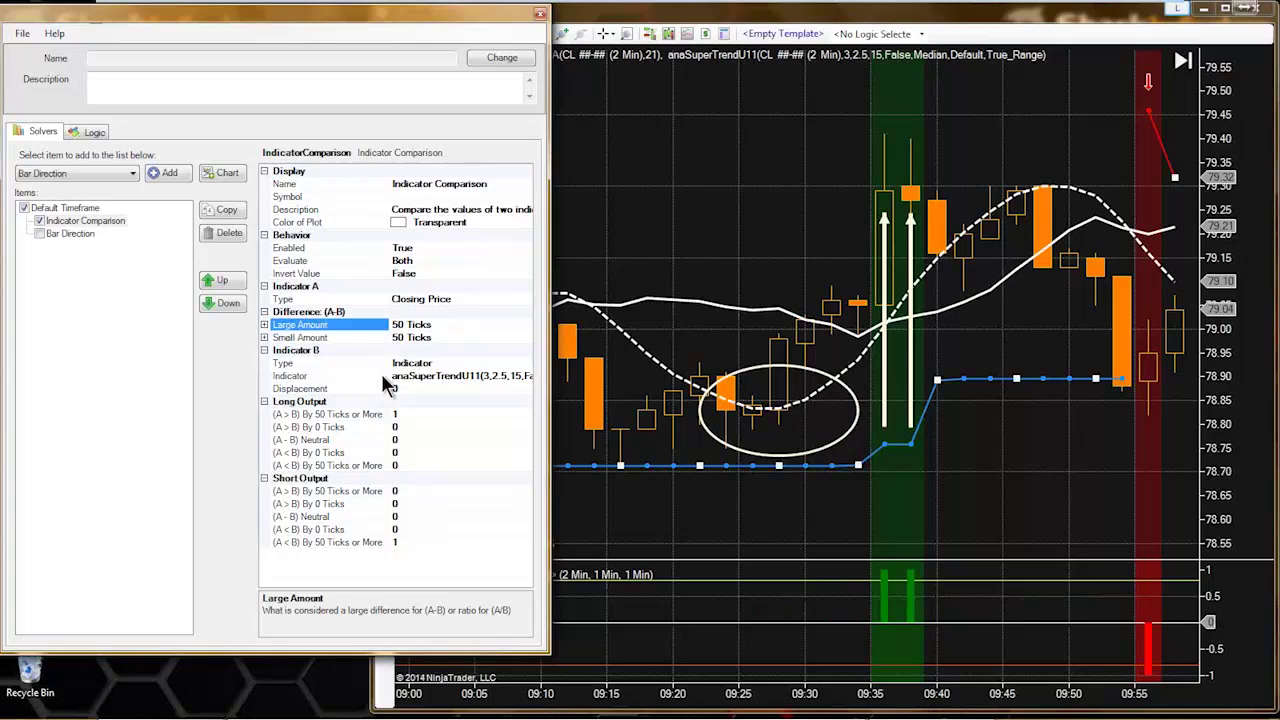
left_click(327, 428)
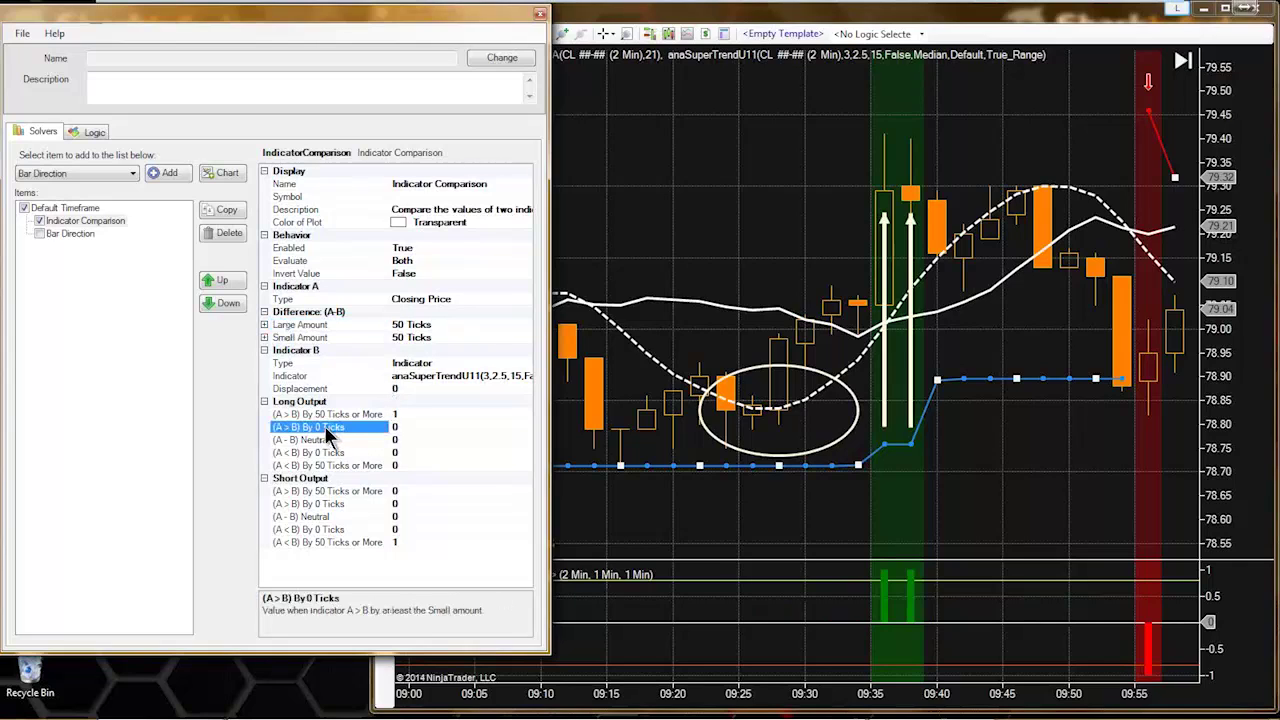
left_click(890, 592)
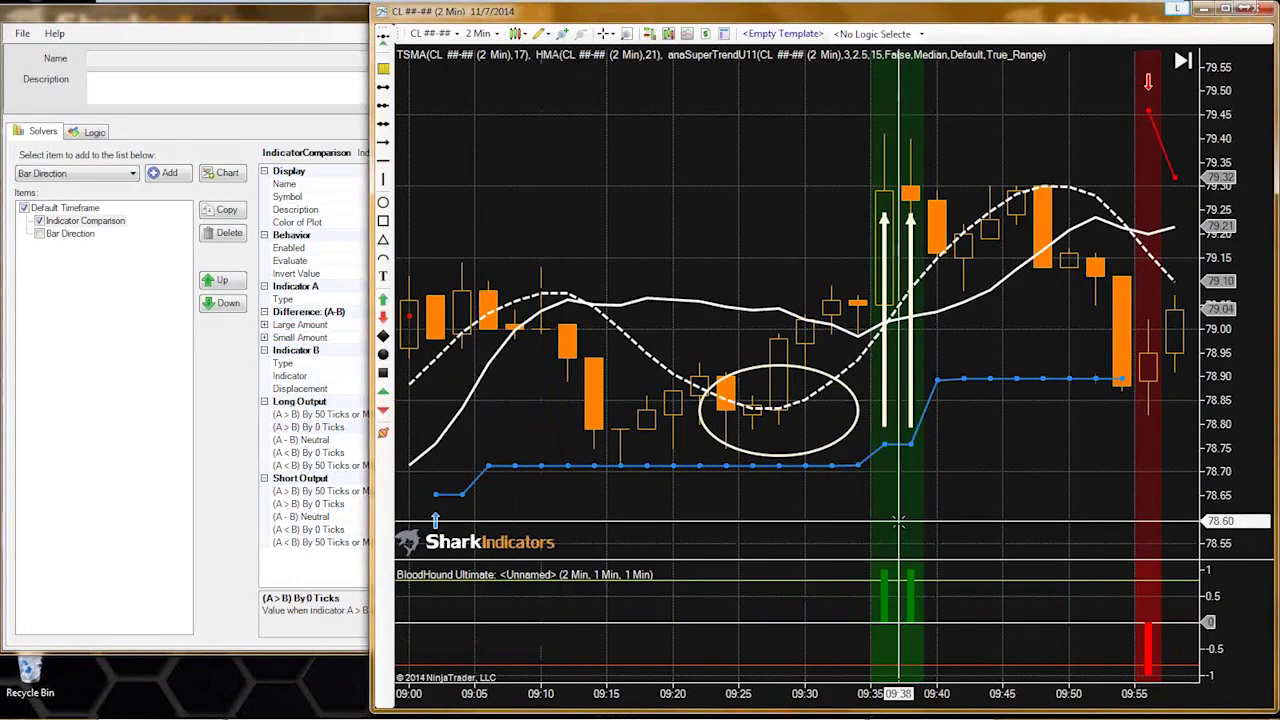
left_click_drag(826, 562, 832, 535)
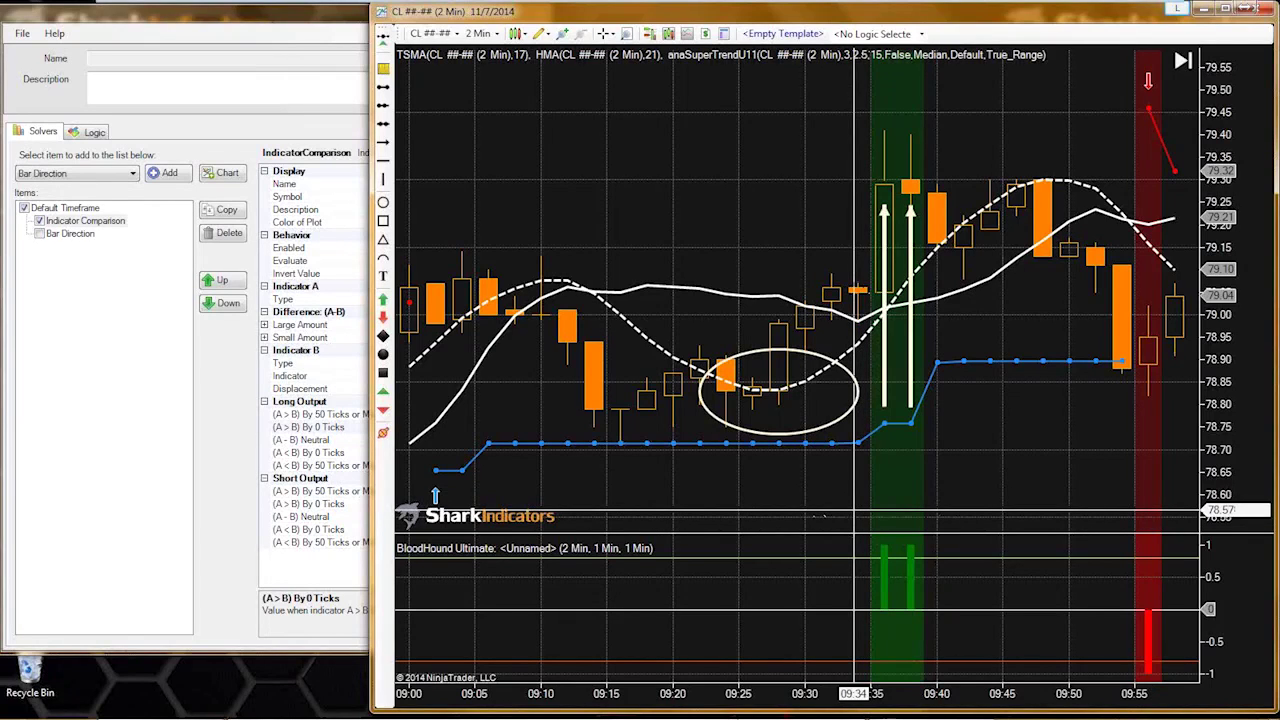
- Set the Indicator Comparison solver's Invert Value to True and bring the chart forward to inspect the inverted signals
left_click(214, 416)
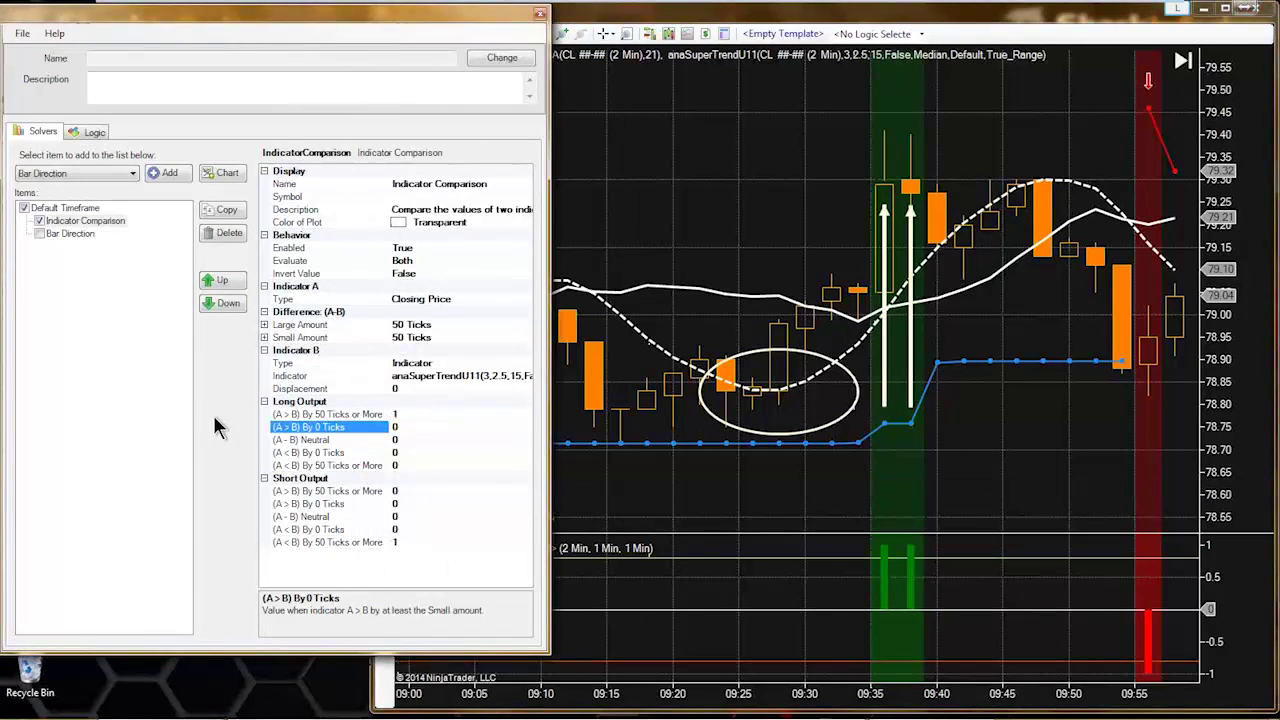
double_click(405, 273)
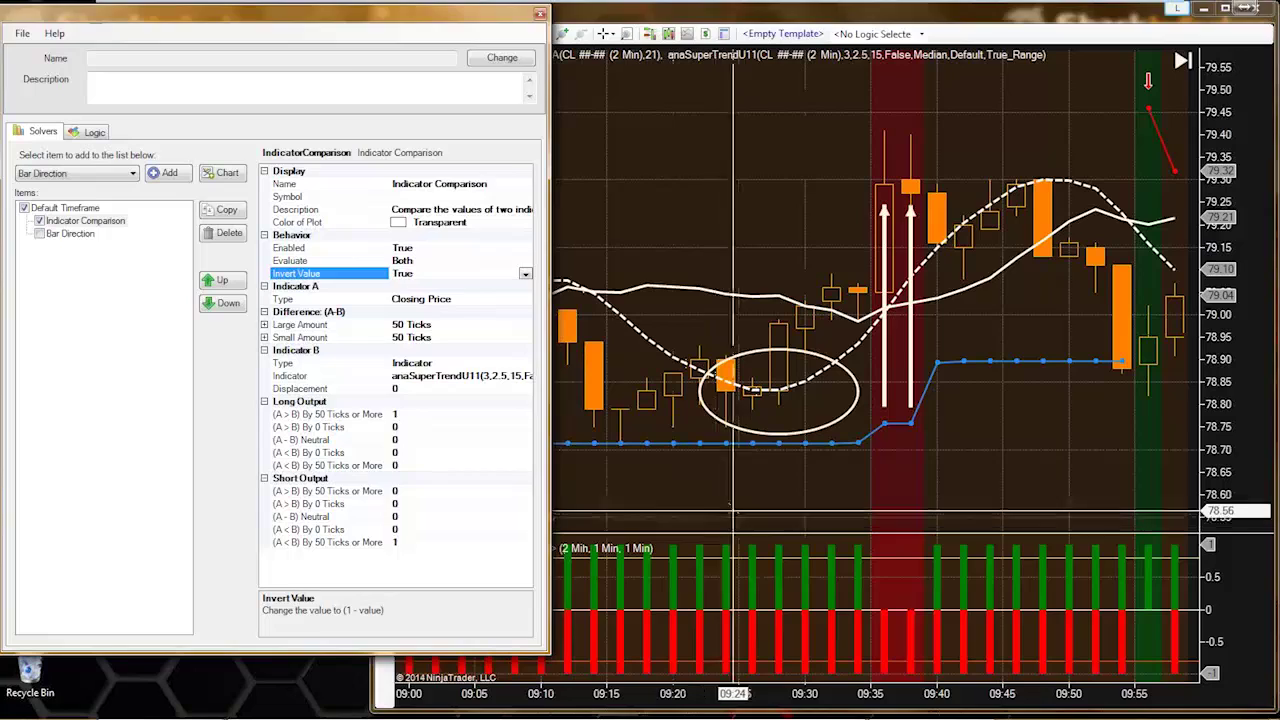
left_click(730, 480)
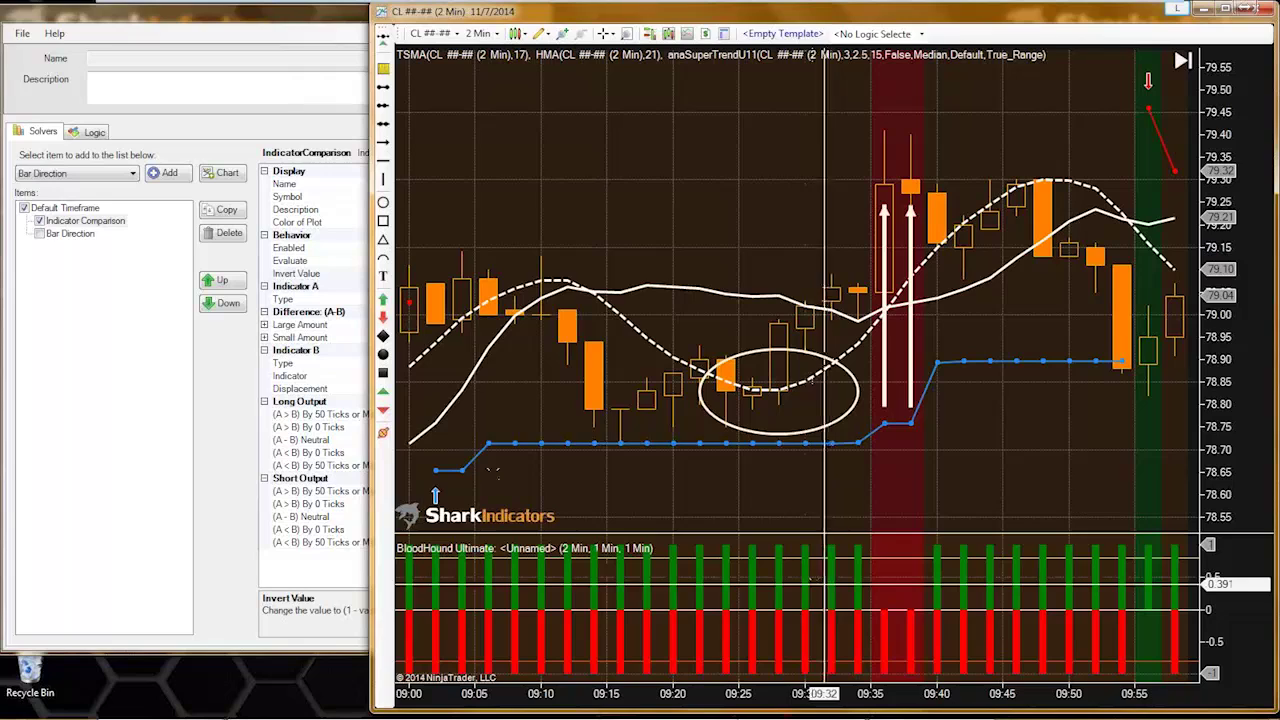
- Draw a rectangle in the BloodHound panel marking the gap in the long signals beneath the two white arrows
left_click(99, 222)
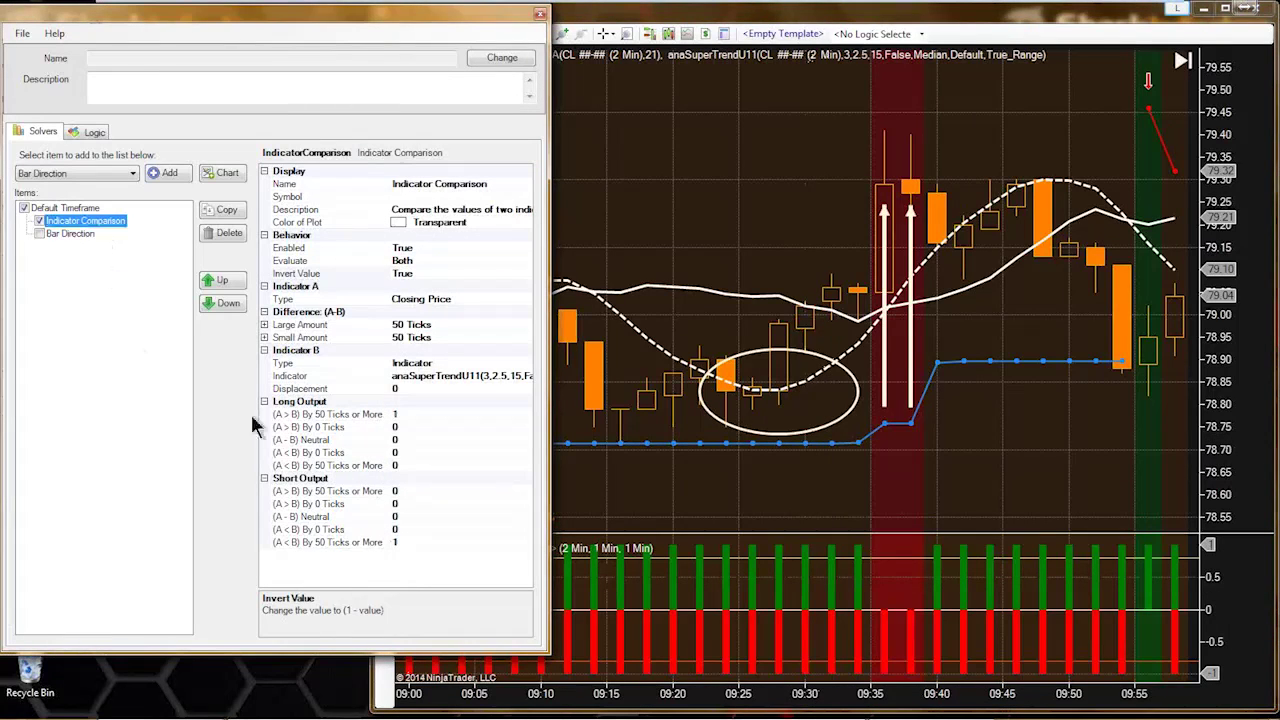
left_click(760, 574)
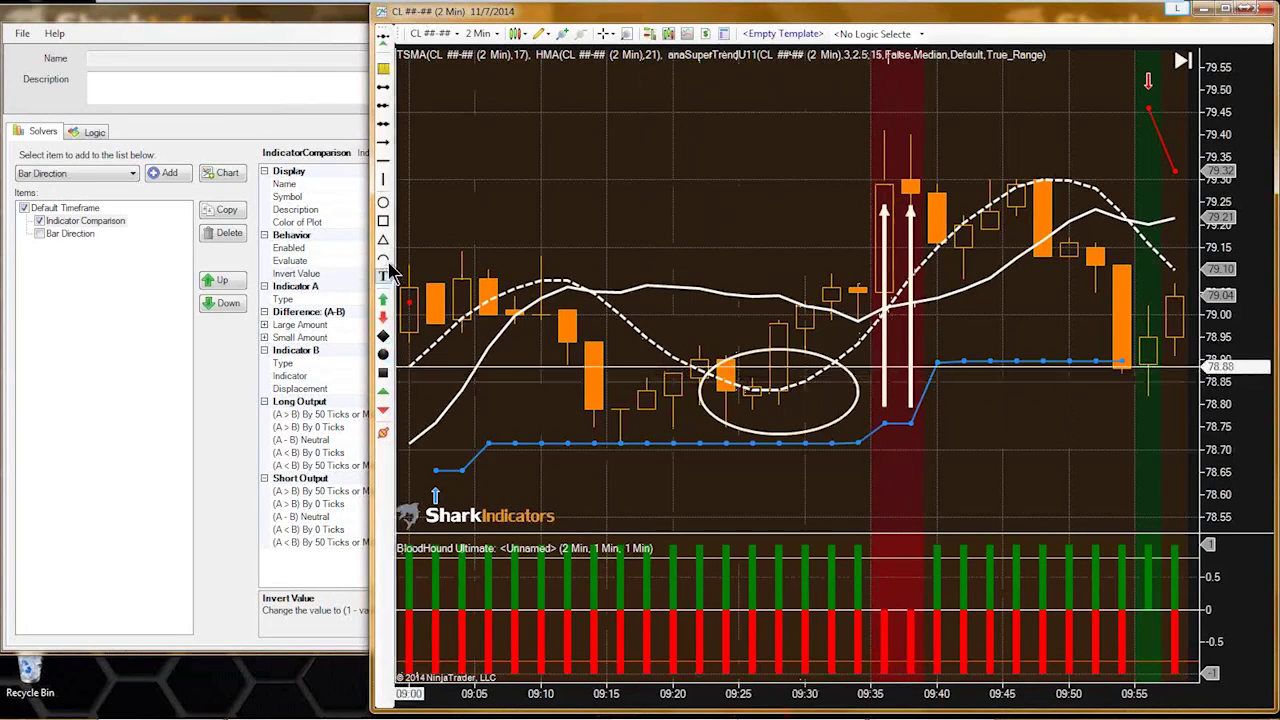
left_click(881, 549)
left_click(911, 593)
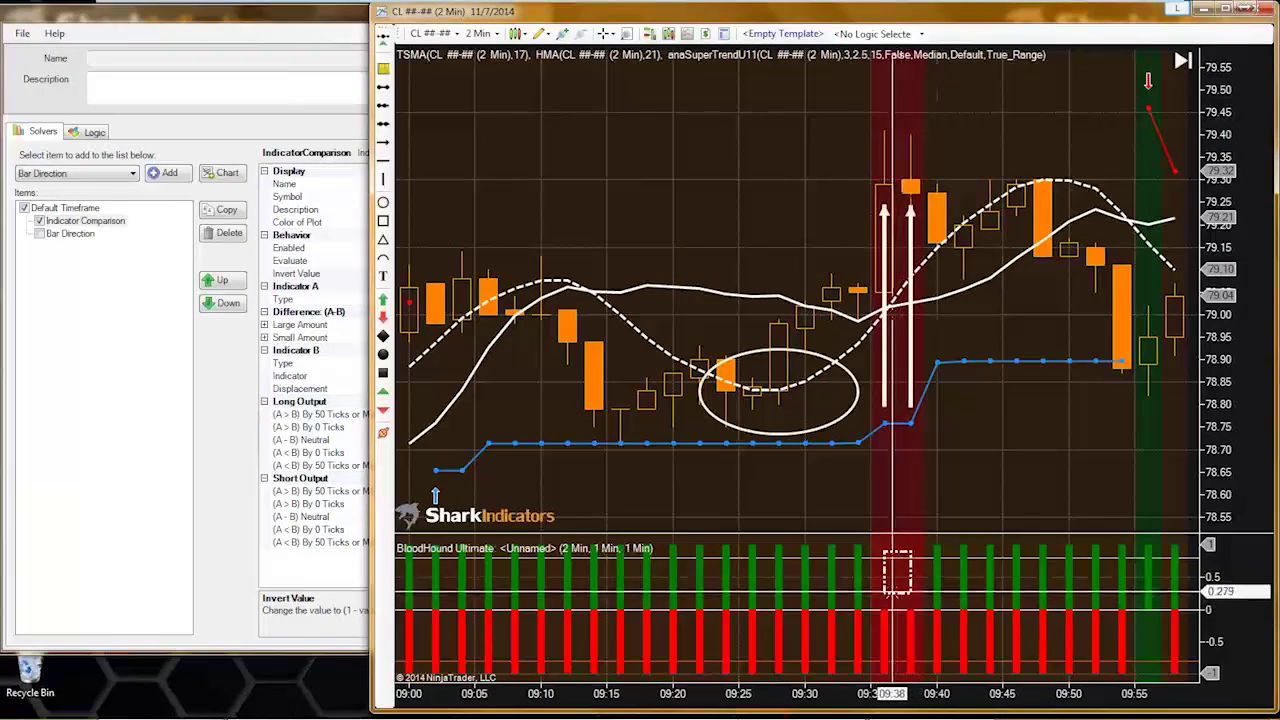
- Widen the BloodHound window and create a new logic named "SuperTrend separation signal blocking"
left_click(100, 131)
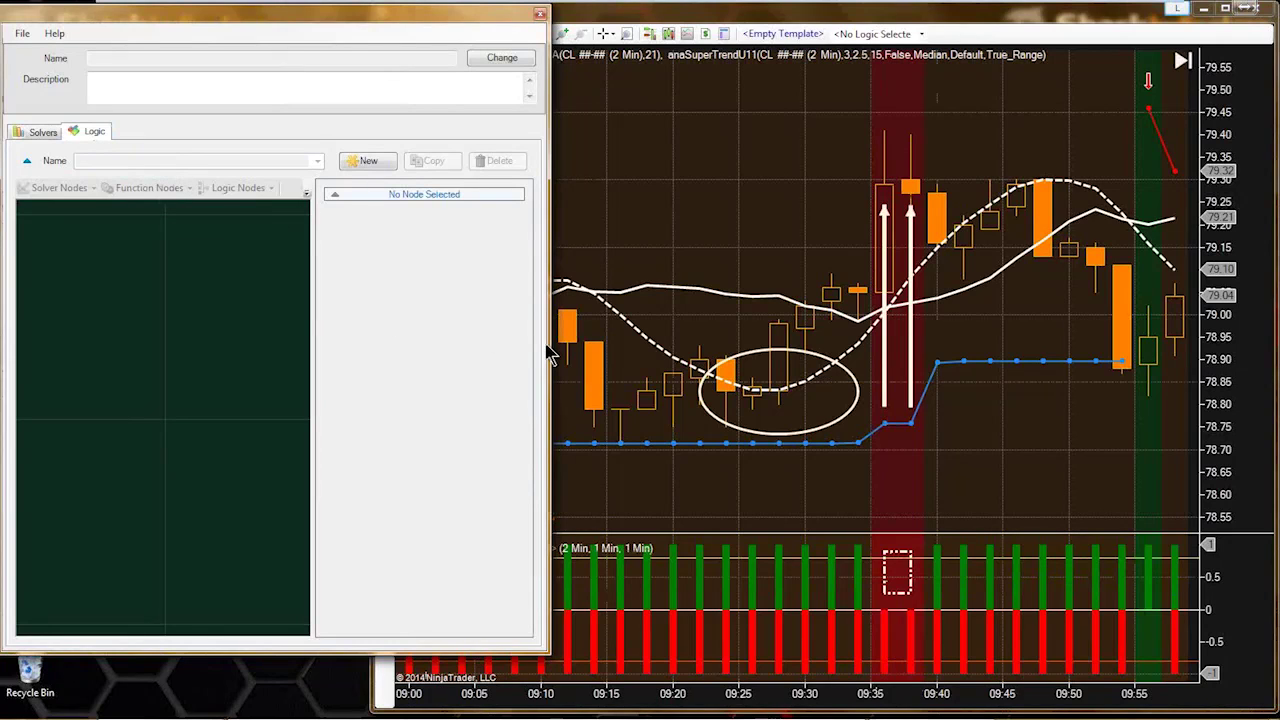
left_click_drag(548, 352, 666, 352)
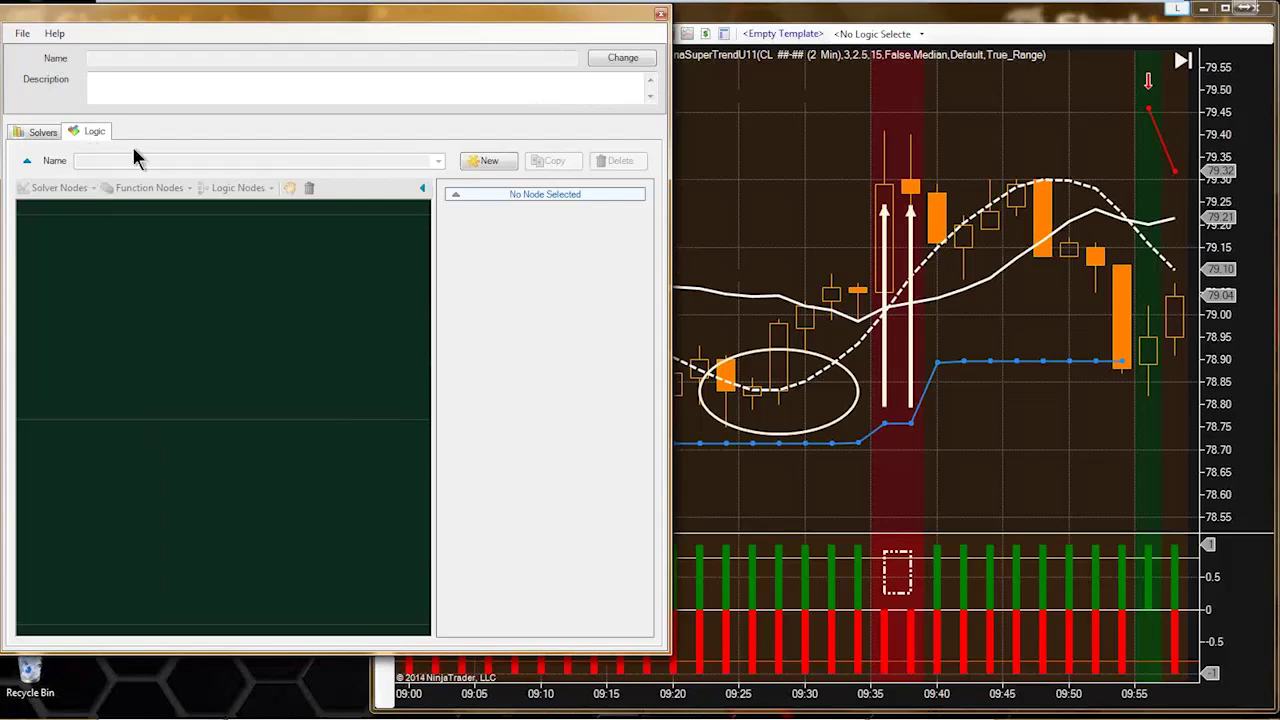
left_click(489, 161)
double_click(118, 160)
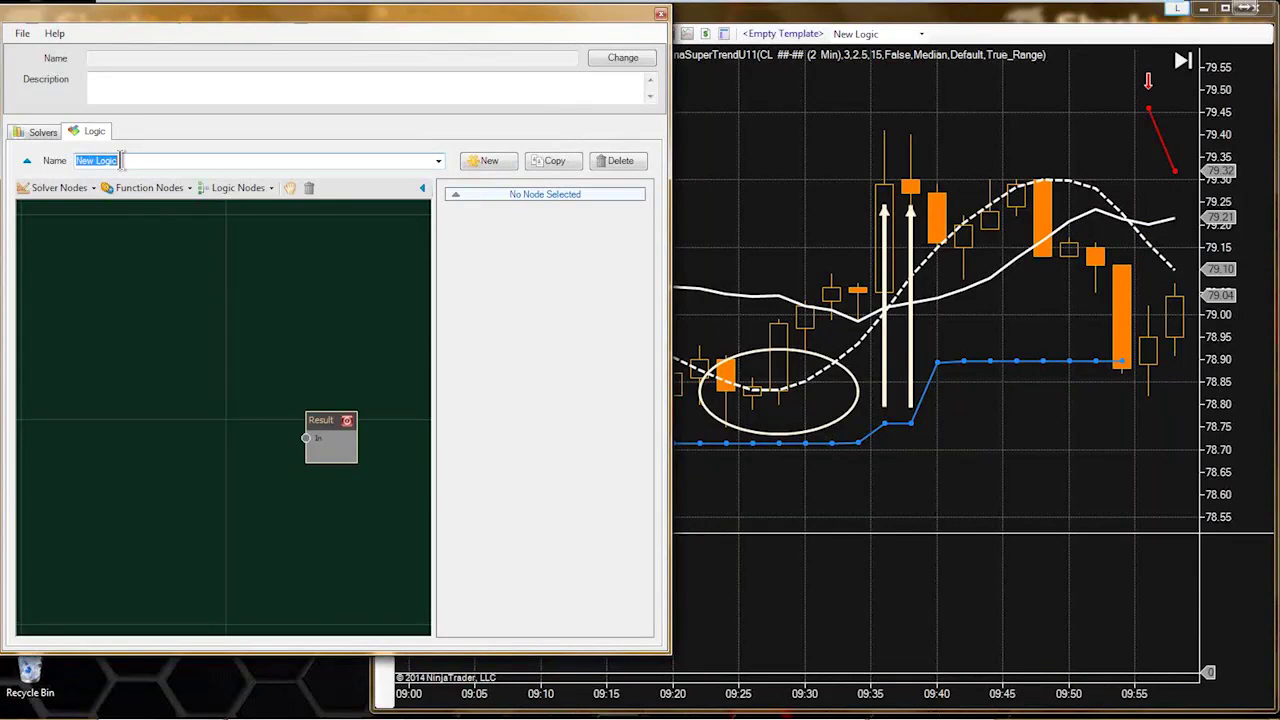
type("S")
type("upp")
type("er")
type("Trend")
type("s")
type("ep")
type("aration signal bl")
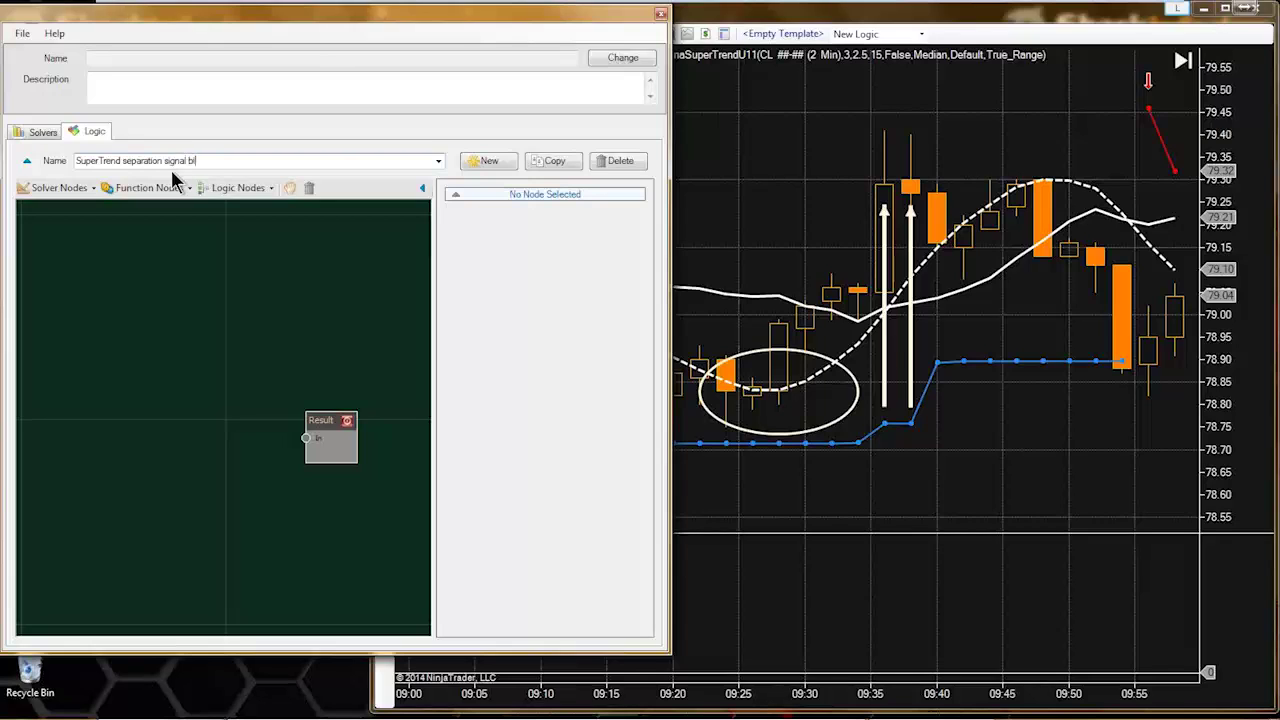
type("king")
- Add the existing Indicator Comparison solver to the logic as a node and place it to the left of the Result node
left_click(67, 190)
mouse_move(80, 207)
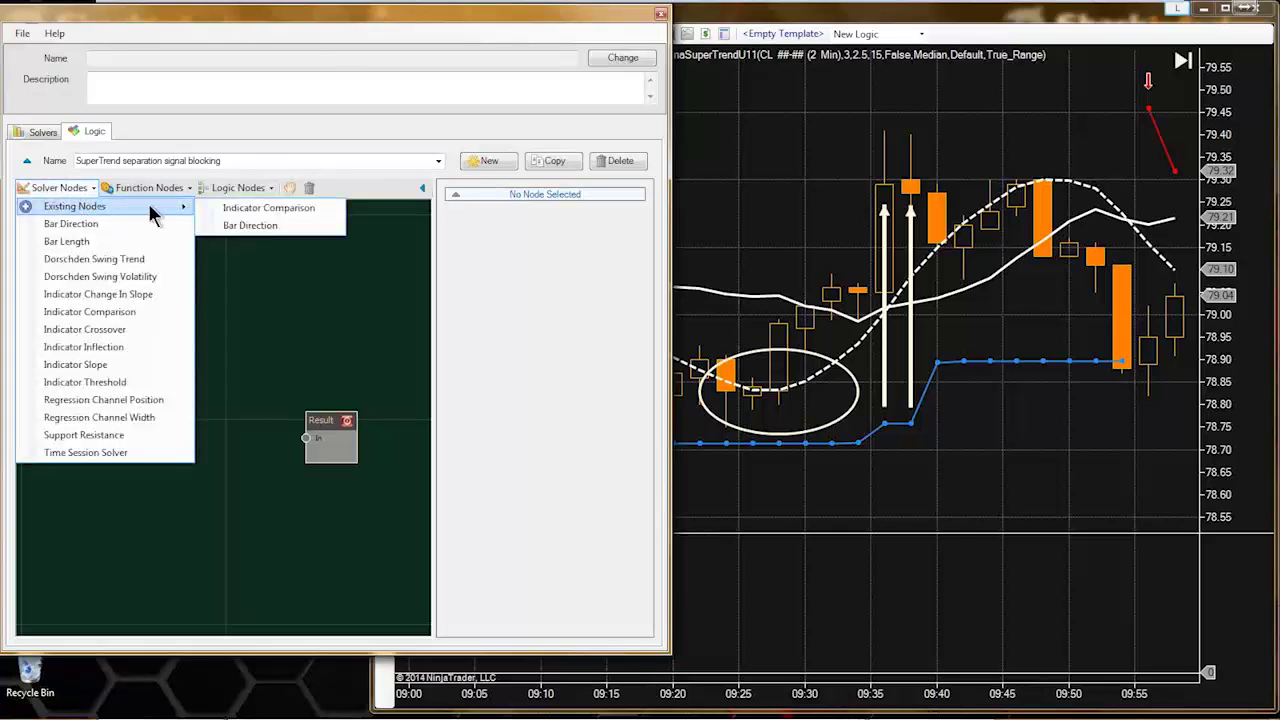
left_click(240, 210)
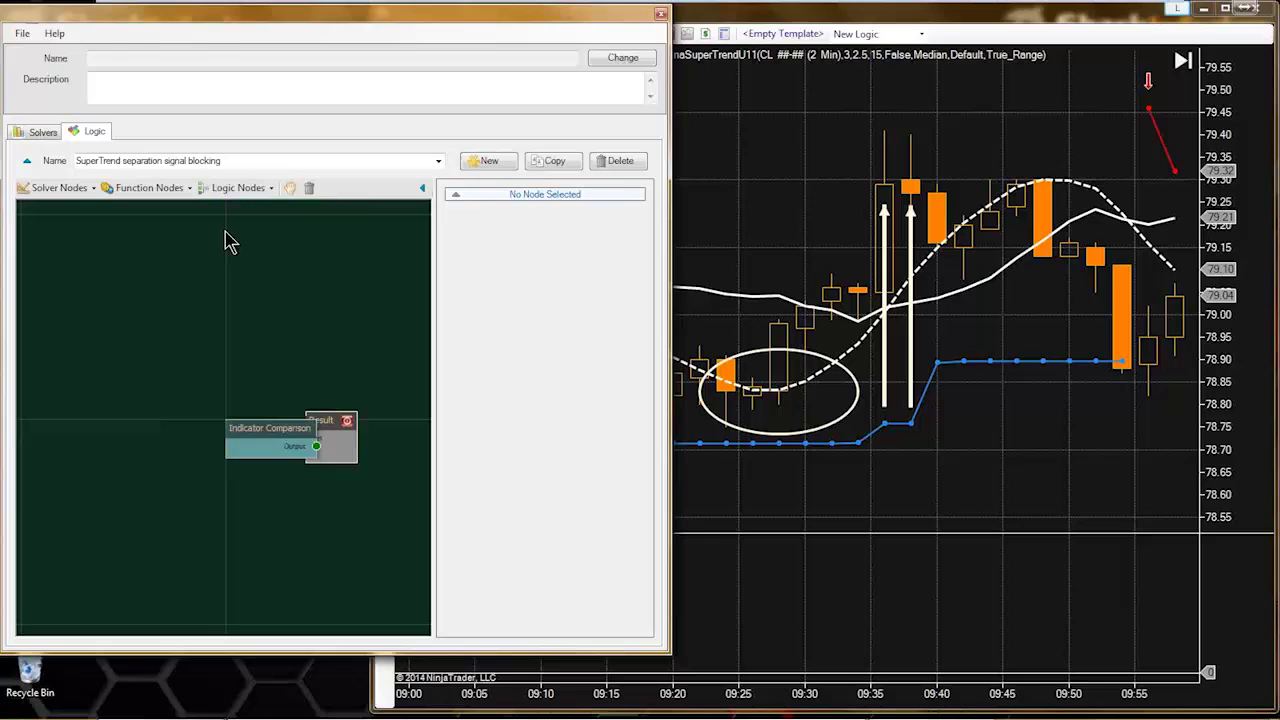
left_click_drag(251, 423, 134, 409)
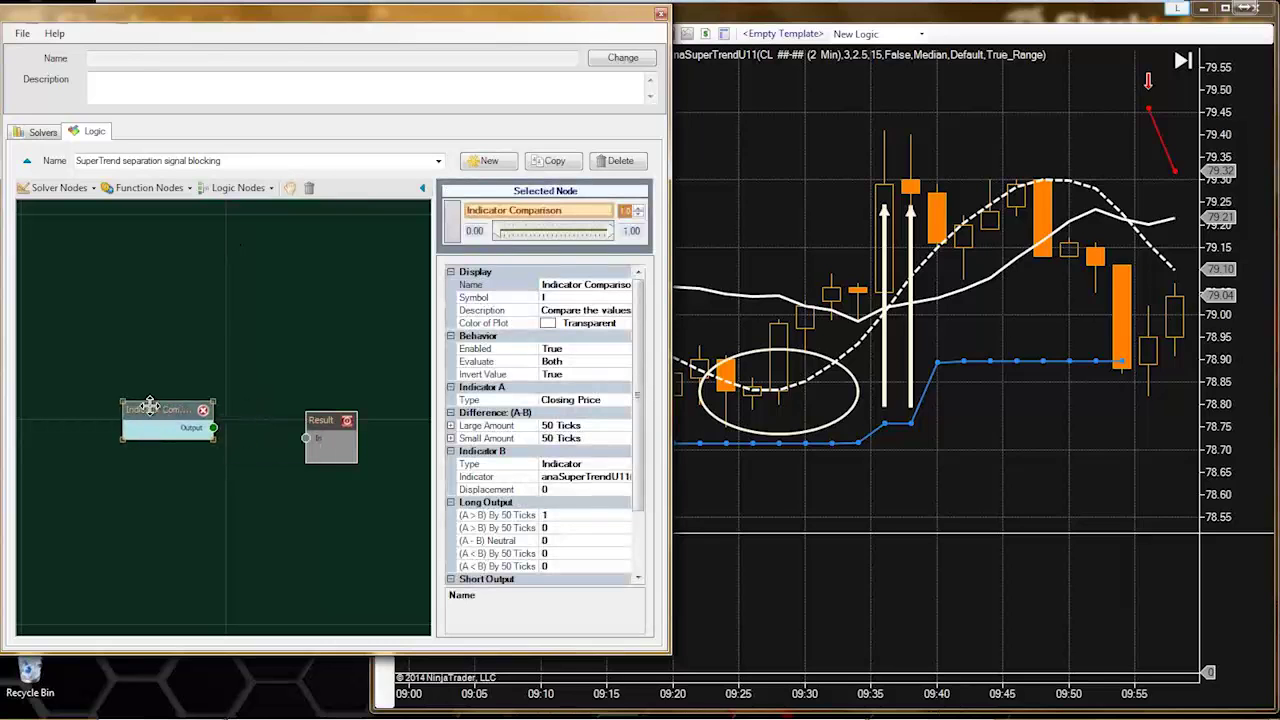
- Widen the properties area and rename the Indicator Comparison node as "Close/SuperTrend Comp"
left_click(560, 286)
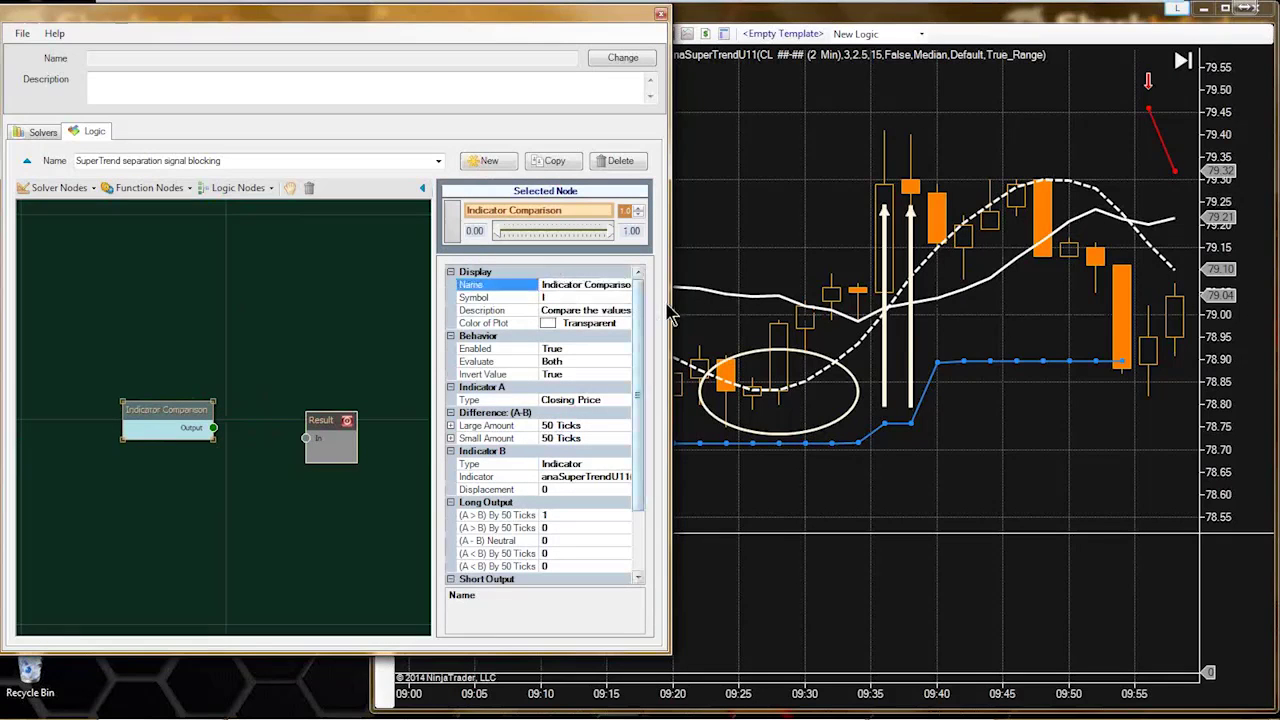
left_click_drag(670, 302, 724, 302)
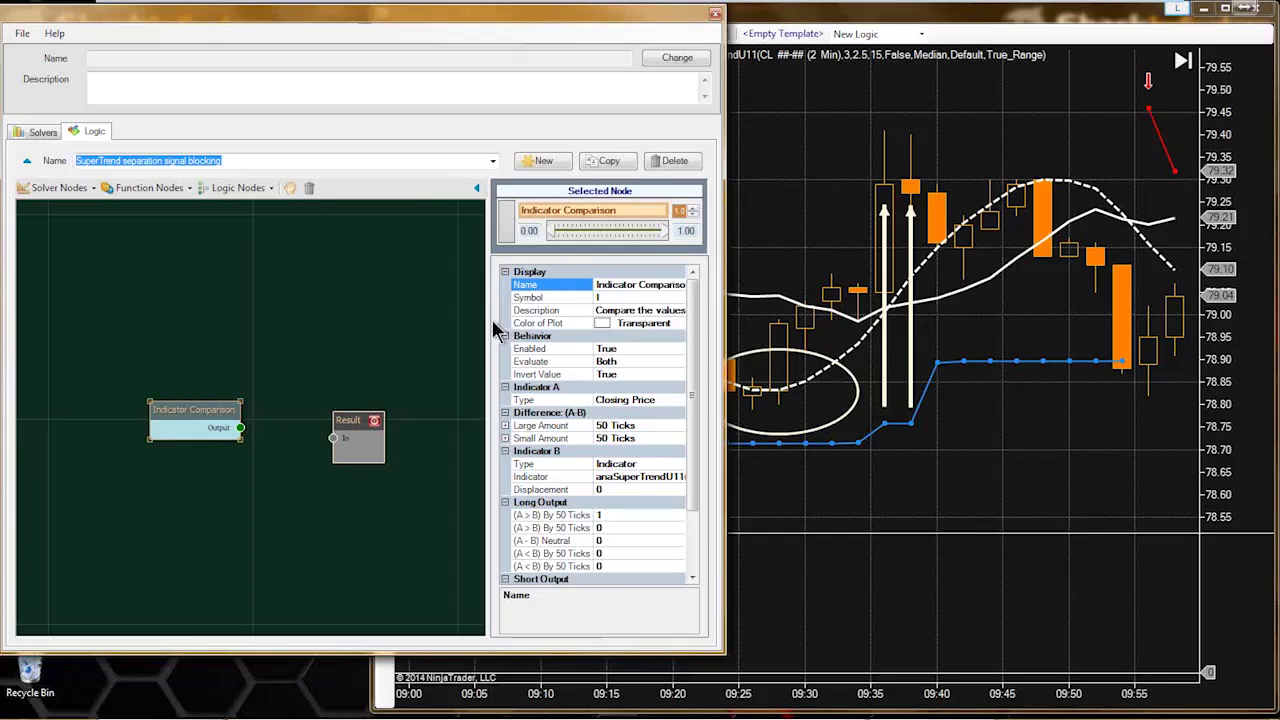
left_click_drag(490, 330, 412, 330)
left_click(588, 285)
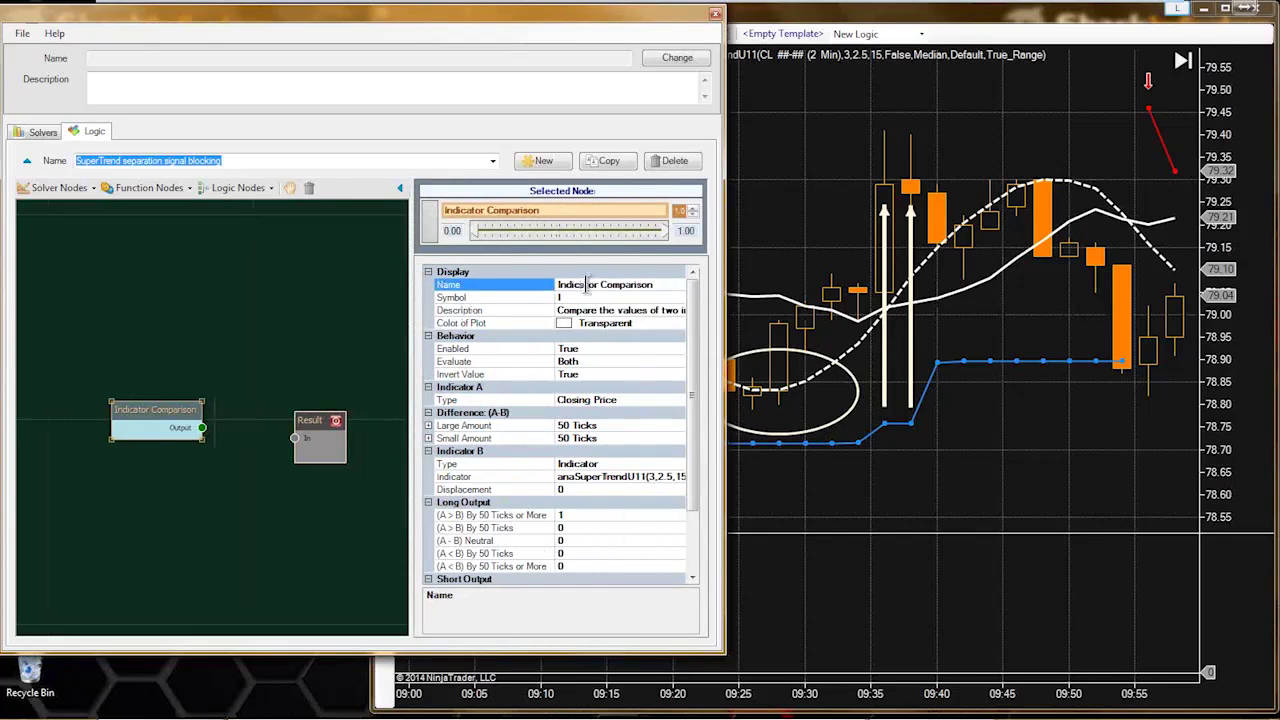
left_click_drag(598, 285, 548, 290)
type("Clos")
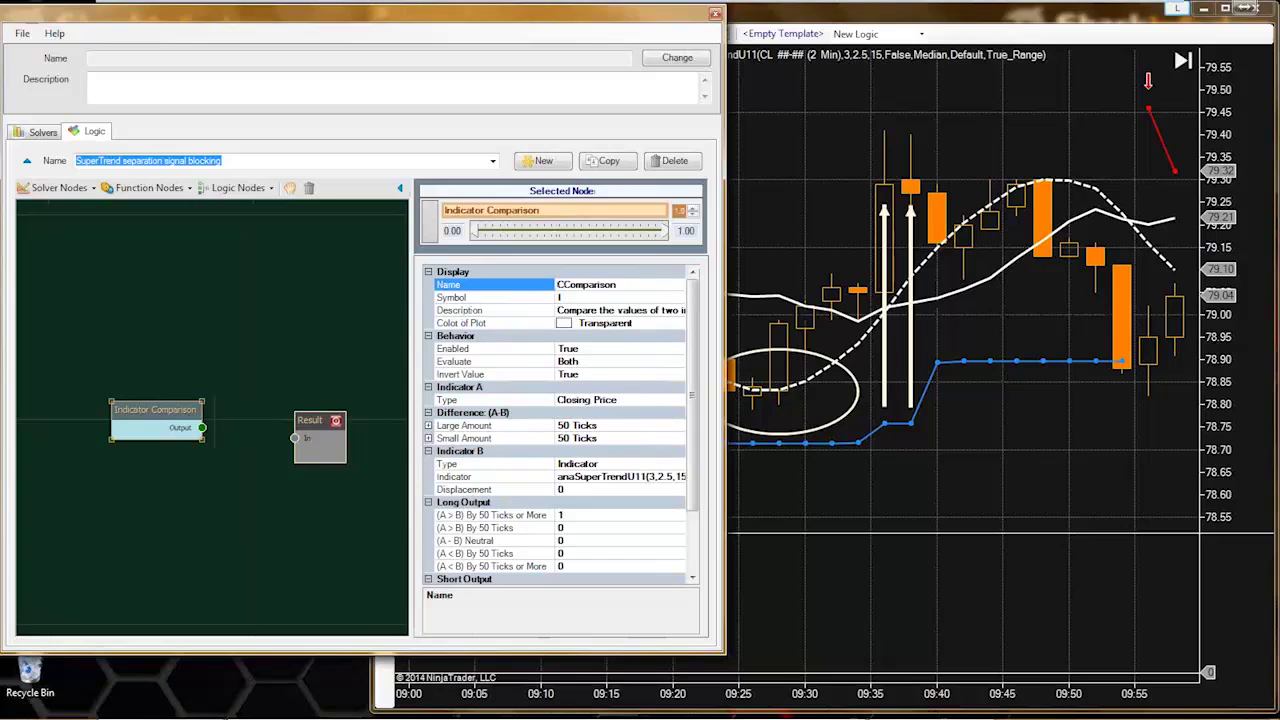
type("e/")
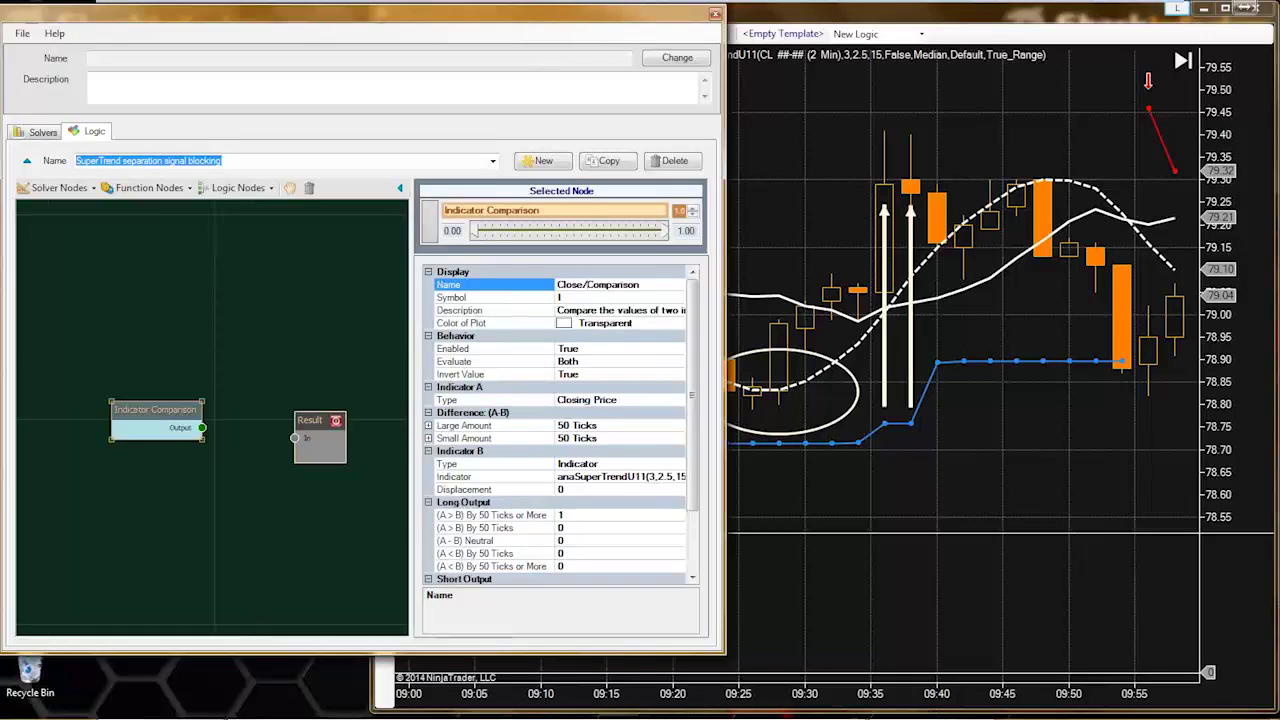
type("SuperTrend")
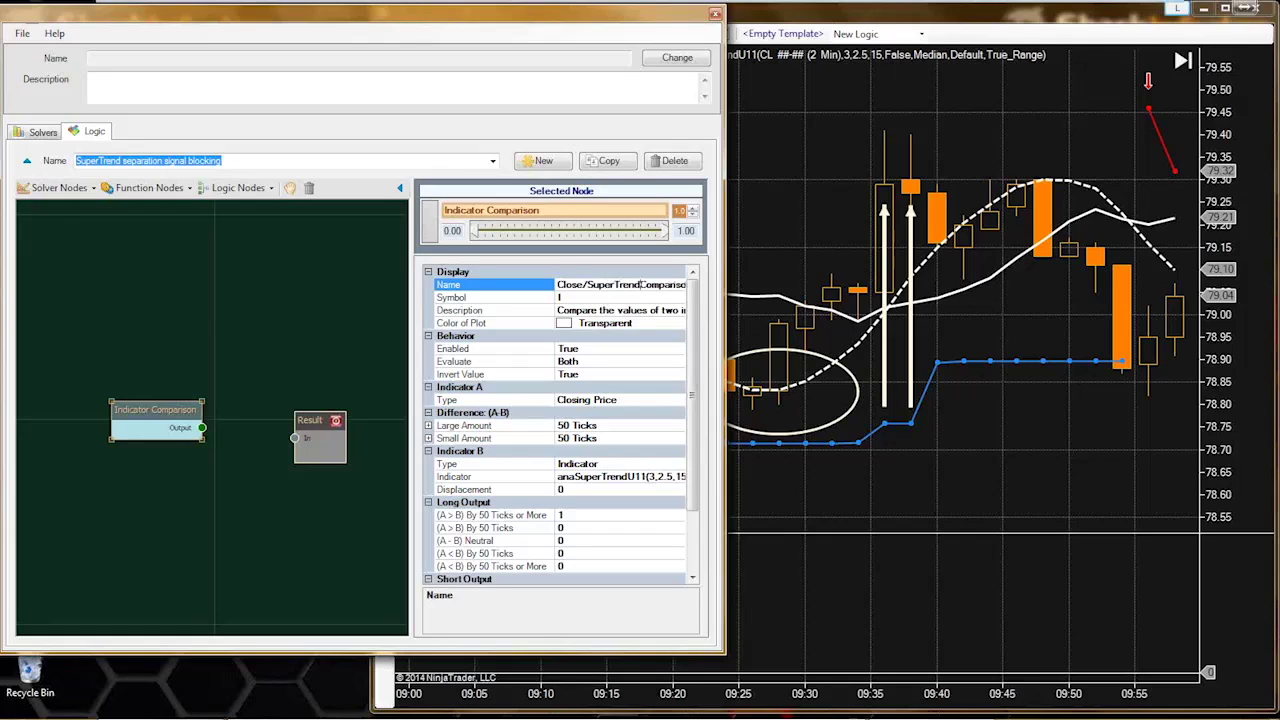
type(" O")
key("BackSpace")
key("BackSpace")
key("BackSpace")
key("BackSpace")
key("BackSpace")
key("BackSpace")
key("BackSpace")
left_click(148, 410)
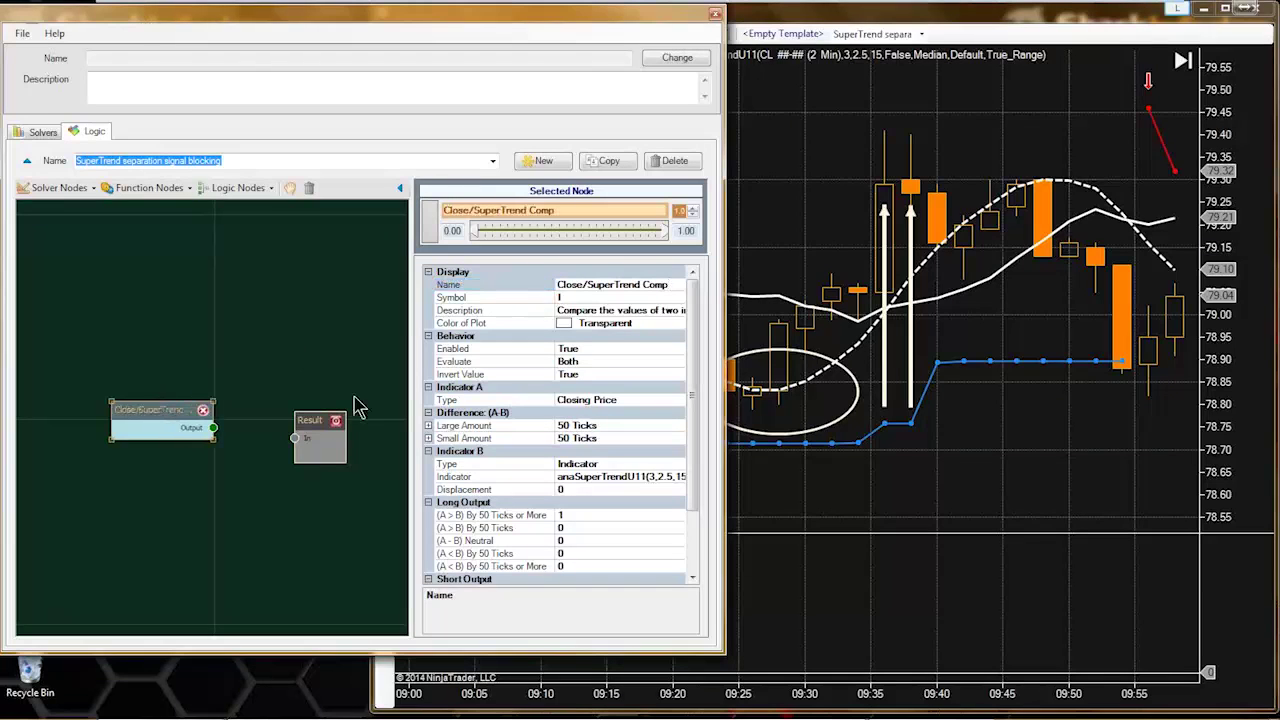
- Review the node's name and read through its full Description text, enlarging the BloodHound window to fit more of it
left_click(655, 288)
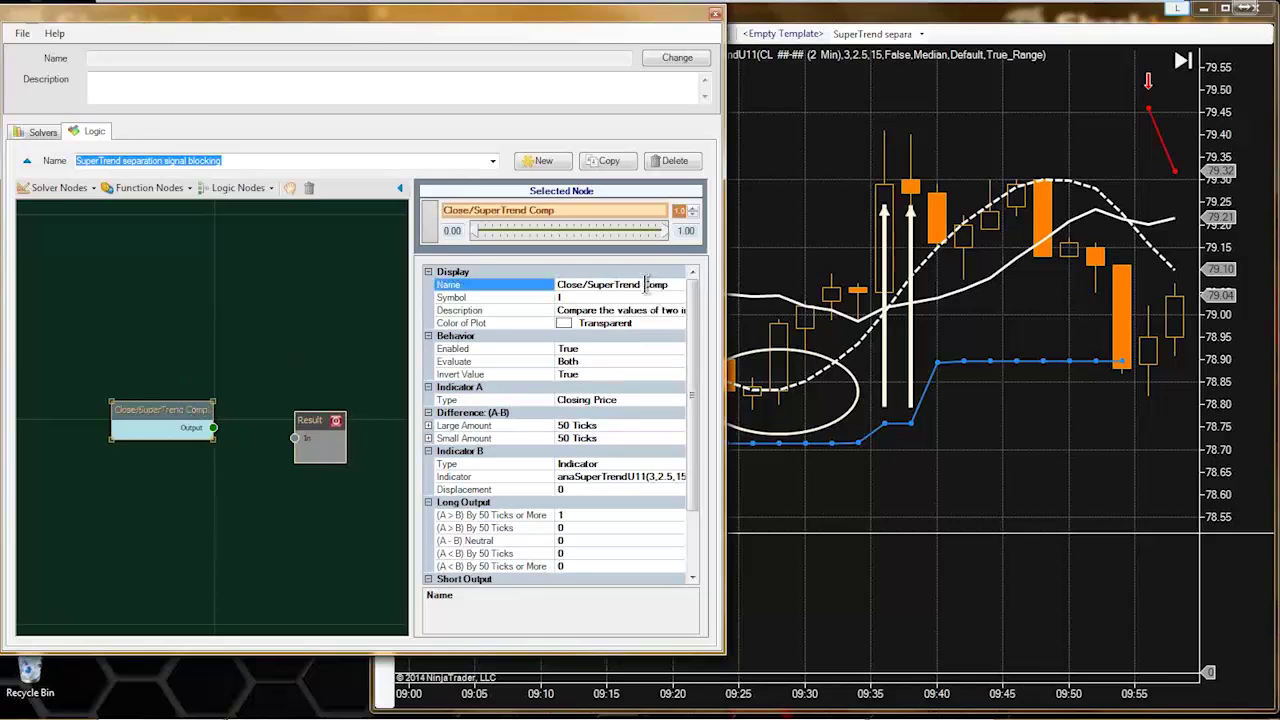
left_click_drag(643, 285, 676, 285)
left_click(641, 288)
left_click_drag(641, 288, 590, 288)
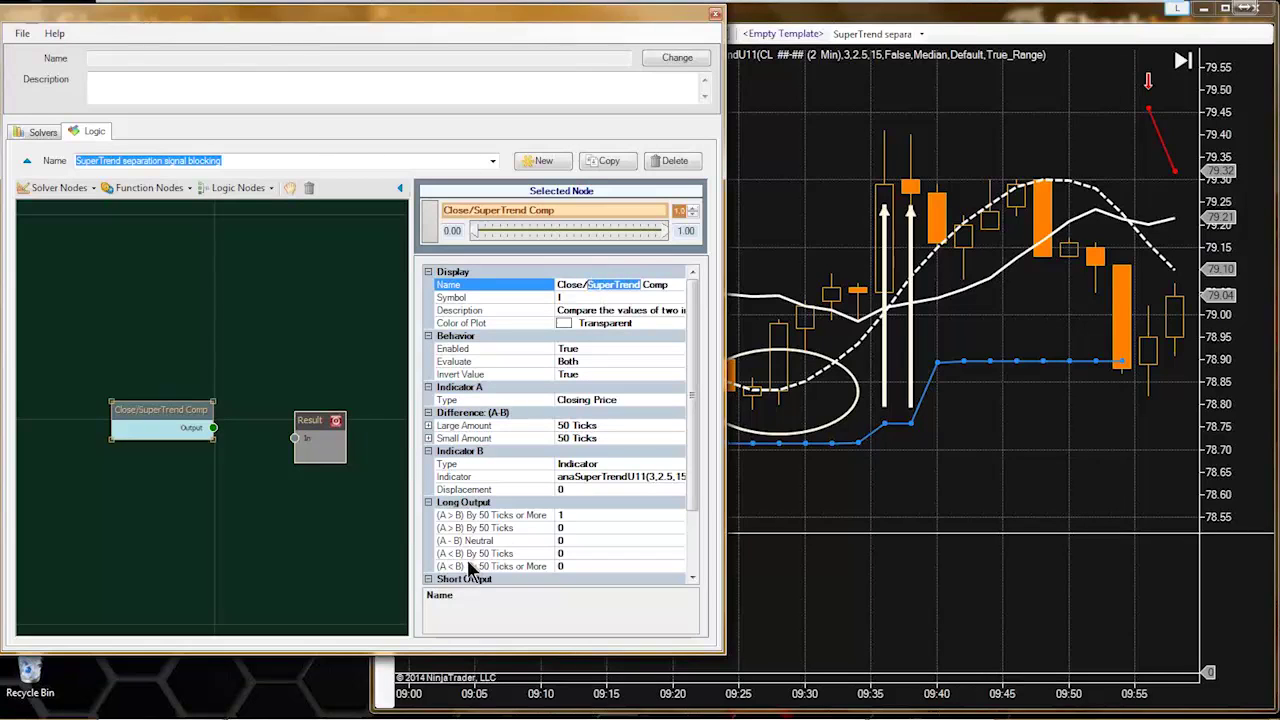
left_click_drag(379, 652, 381, 690)
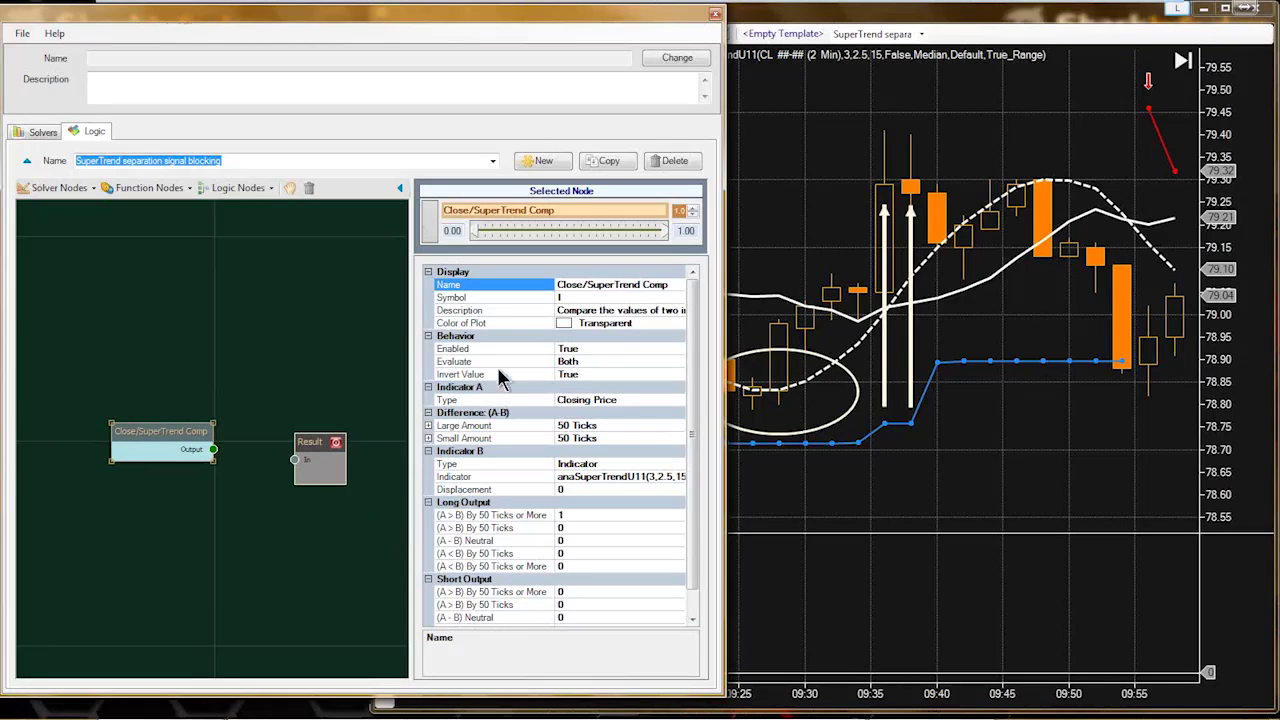
left_click(476, 313)
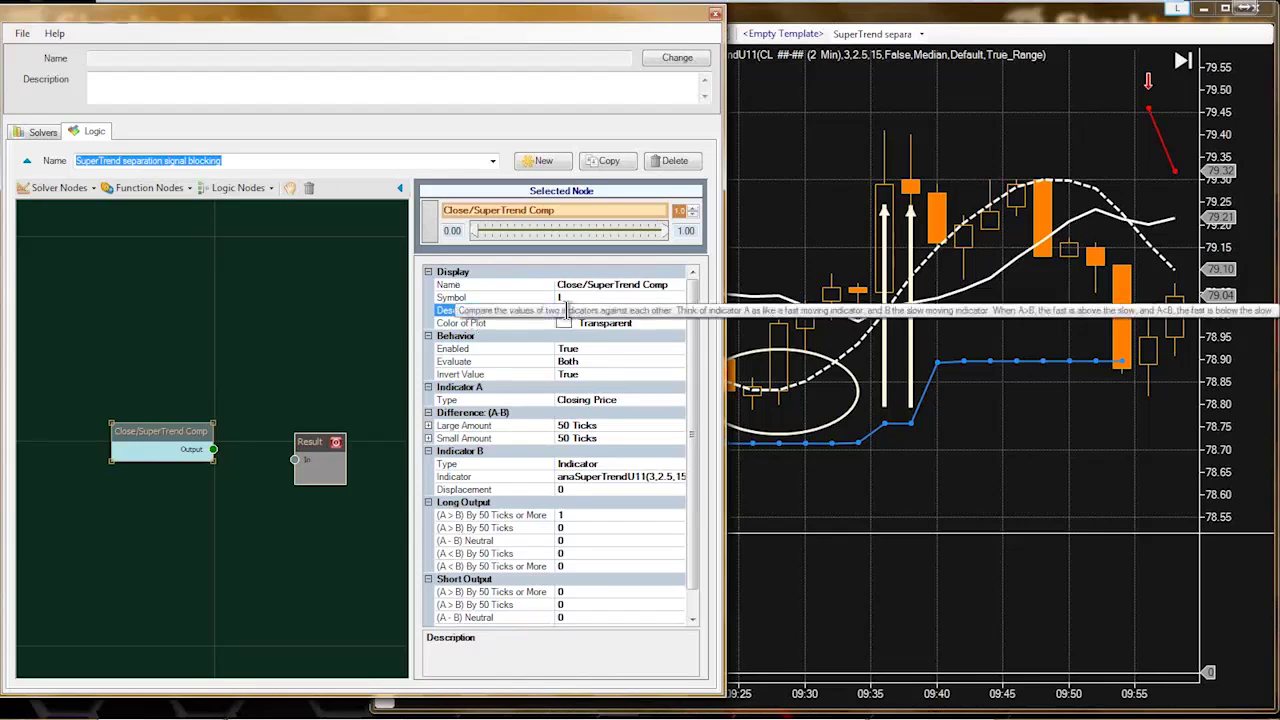
left_click_drag(722, 341, 1045, 345)
left_click_drag(733, 362, 401, 360)
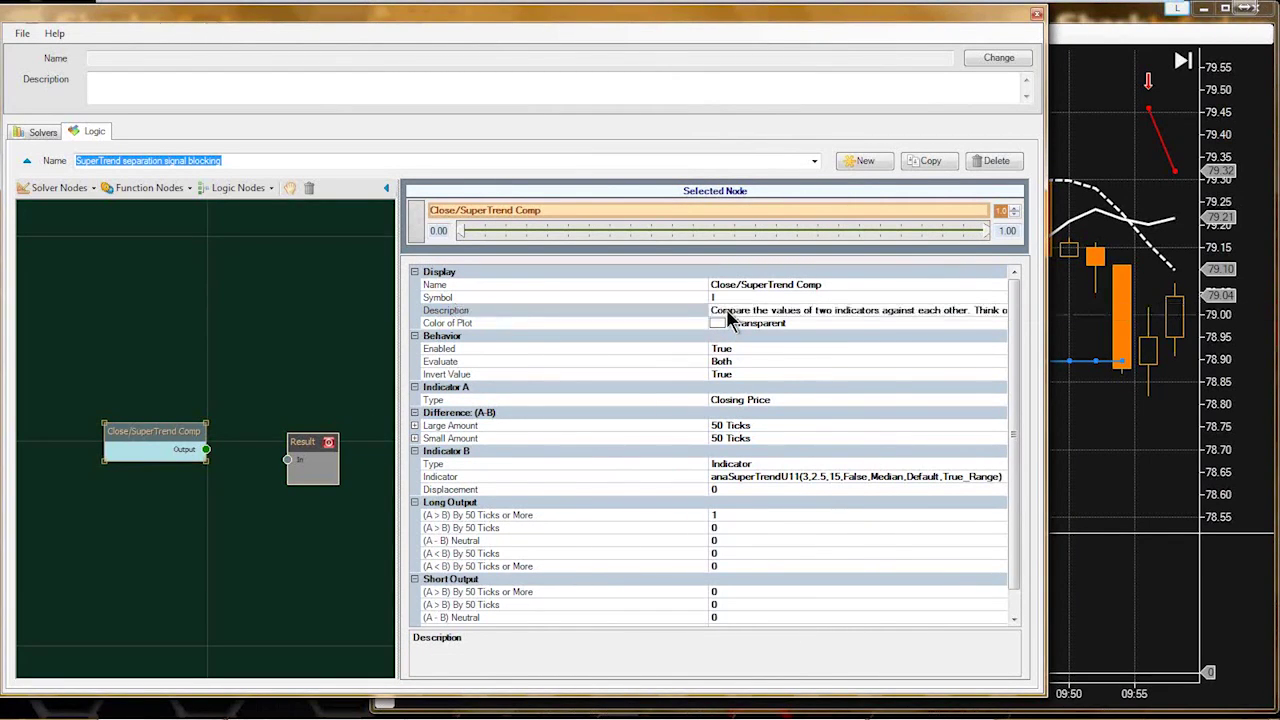
left_click(710, 310)
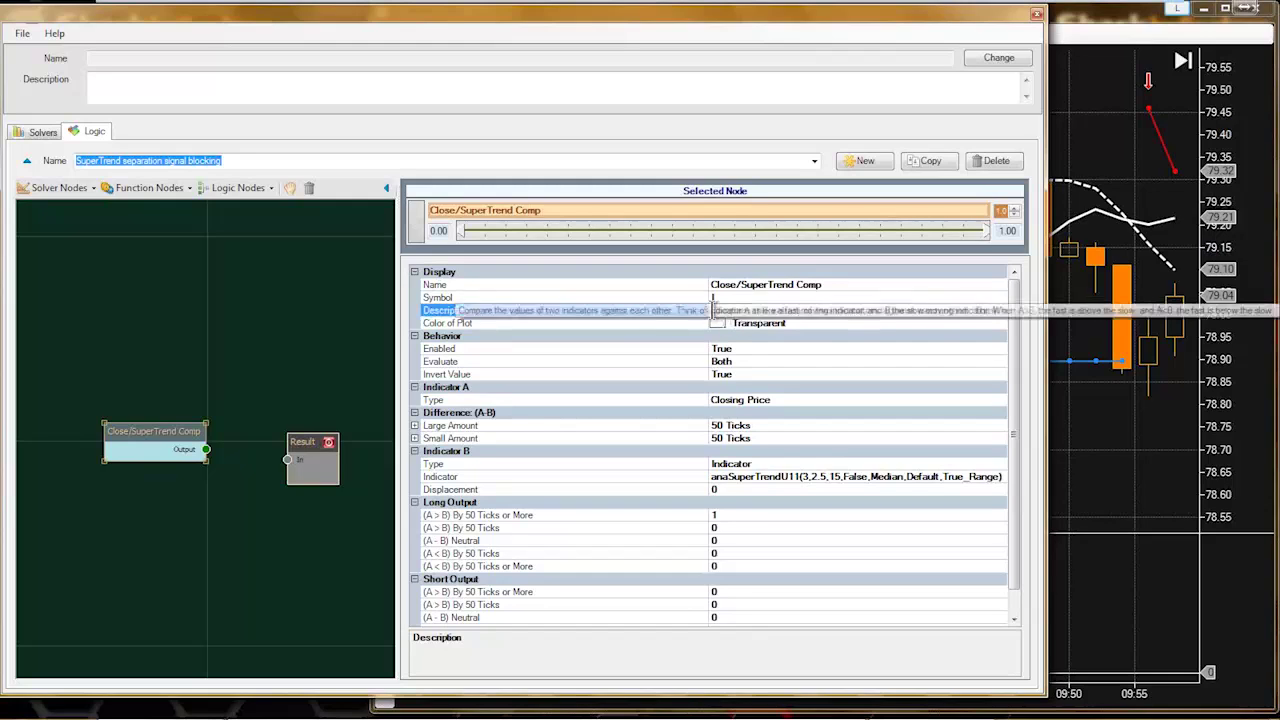
left_click_drag(709, 310, 590, 307)
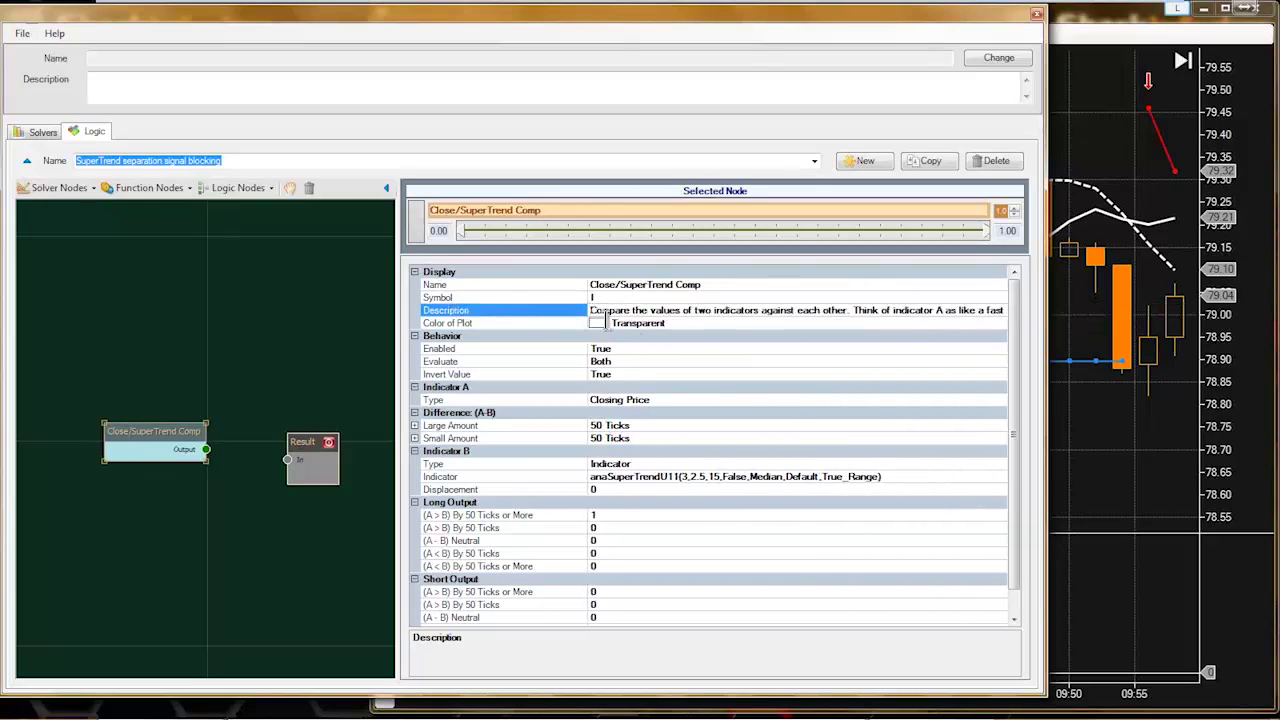
key("Right")
key("Right")
key("Right")
key("Right")
key("Right")
key("Right")
key("Right")
key("Right")
key("Right")
key("Right")
key("Right")
key("Right")
key("Right")
key("Right")
key("Right")
key("Right")
key("Right")
key("Right")
key("Right")
key("Right")
key("Right")
key("Right")
key("Right")
key("Right")
key("Right")
key("Right")
key("Right")
key("Right")
key("Right")
key("Right")
key("Right")
key("Right")
key("Right")
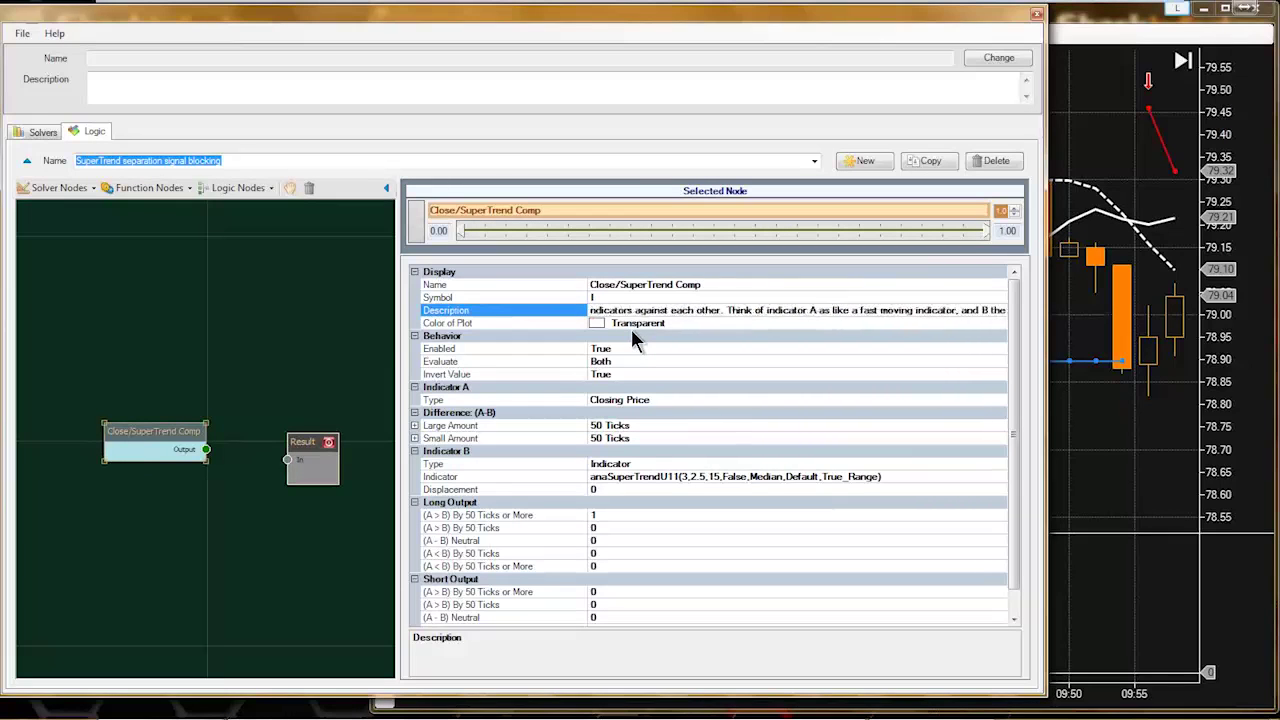
key("Right")
key("Right")
key("Right")
key("Right")
key("Right")
key("Right")
key("Right")
key("Right")
key("Right")
key("Right")
key("Right")
key("Right")
key("Right")
key("Right")
key("Right")
key("Right")
key("Right")
key("Right")
key("Right")
key("Right")
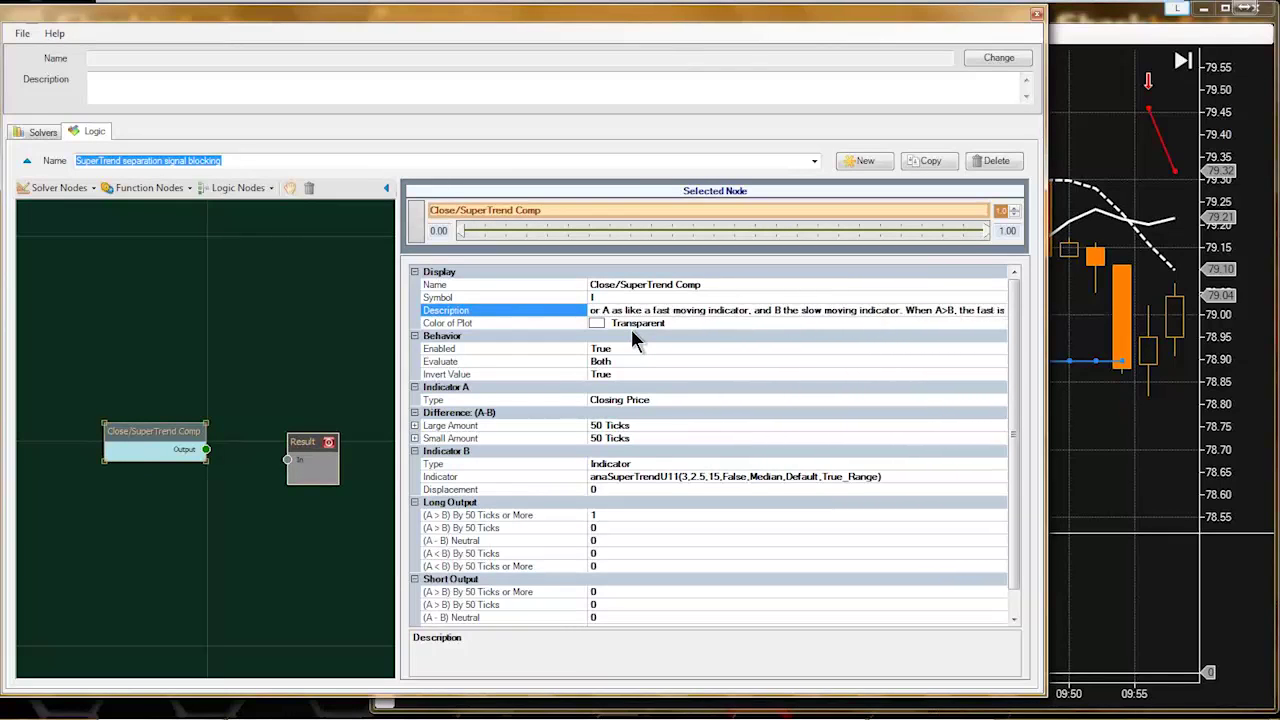
key("Right")
key("Right")
key("Right")
key("Right")
key("Right")
key("Right")
key("Right")
key("Right")
key("Right")
key("Right")
key("Right")
key("Right")
key("Right")
key("Right")
key("Right")
key("Right")
key("Right")
key("Right")
key("Right")
key("Right")
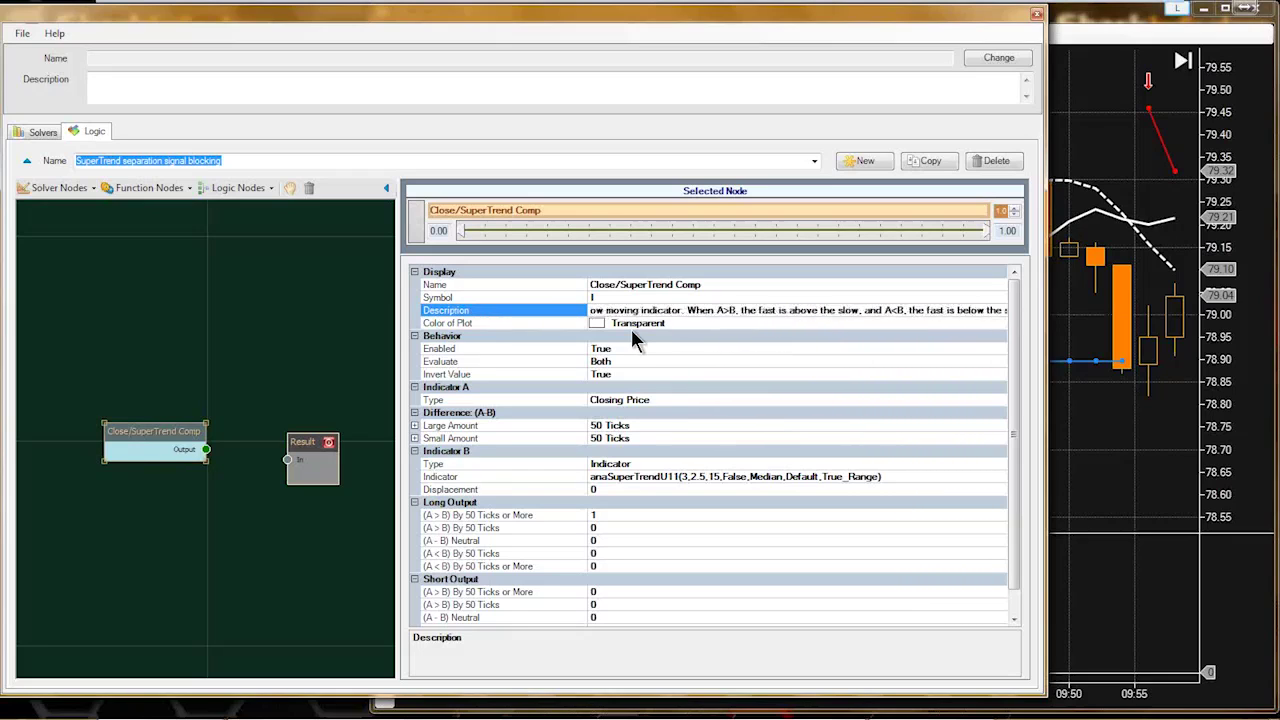
key("Right")
key("Right")
key("Right")
key("Right")
key("Right")
key("Right")
key("Right")
key("Right")
key("Right")
key("Right")
key("Right")
key("Right")
key("Right")
key("Right")
key("Right")
key("Right")
key("Right")
key("Right")
key("Right")
key("Right")
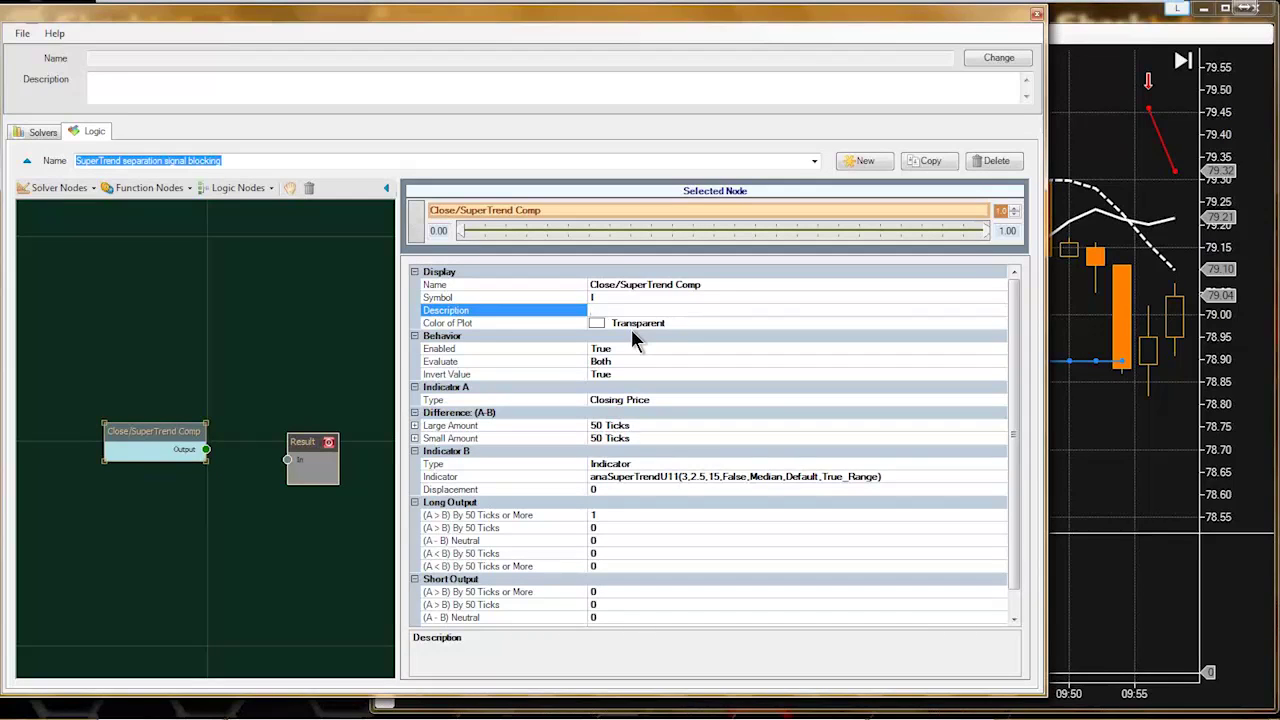
- Narrow the BloodHound window and connect the Close/SuperTrend Comp node, moved above the Result node's level, to the Result input
left_click_drag(398, 346, 663, 340)
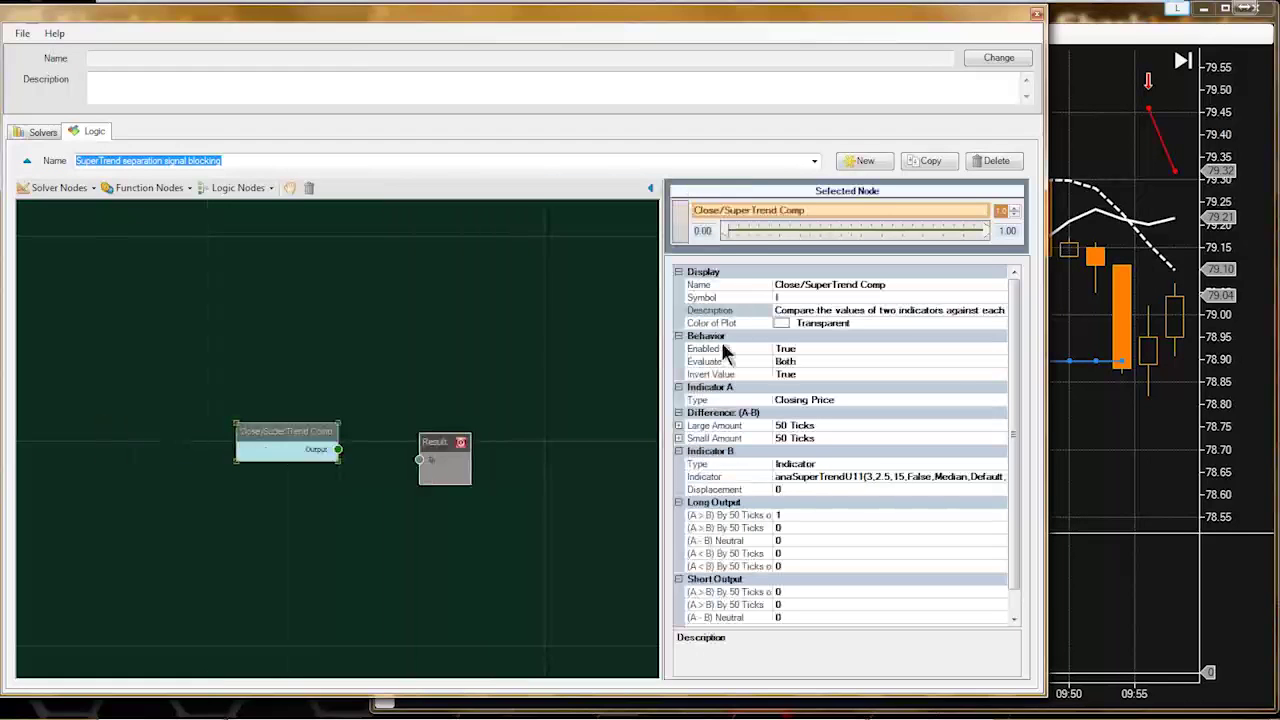
left_click_drag(1045, 375, 763, 390)
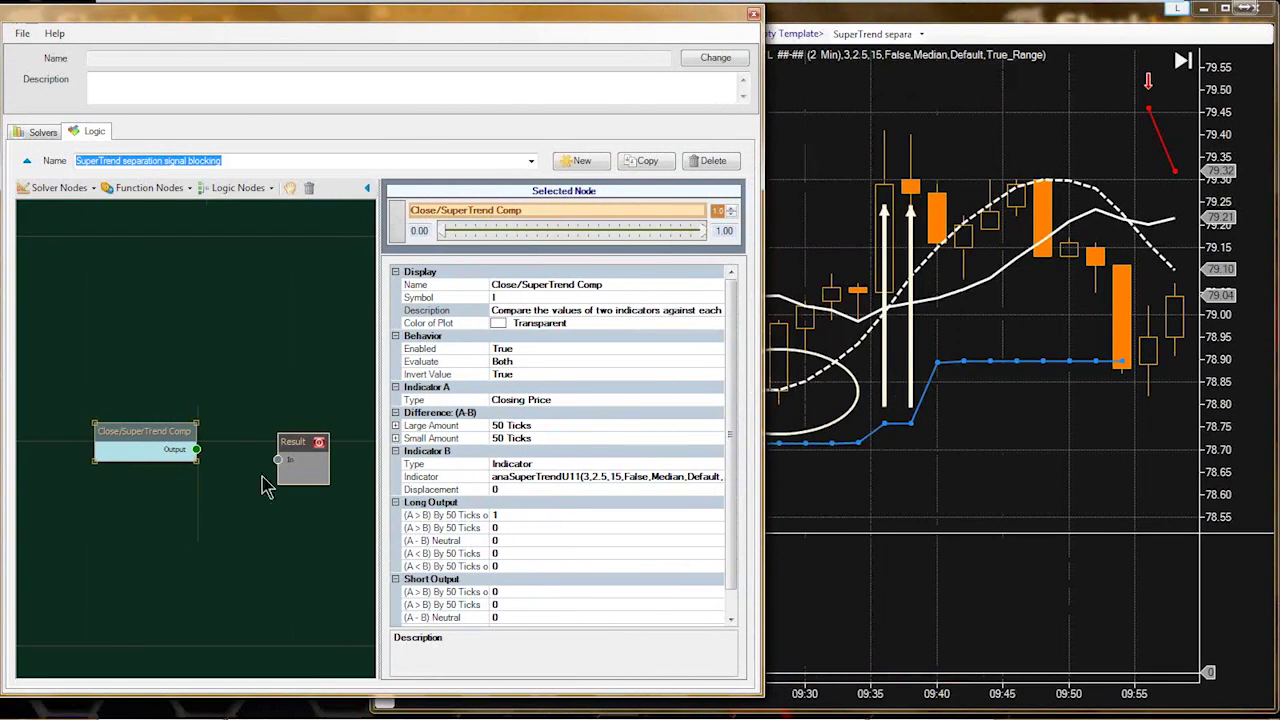
left_click_drag(197, 449, 278, 459)
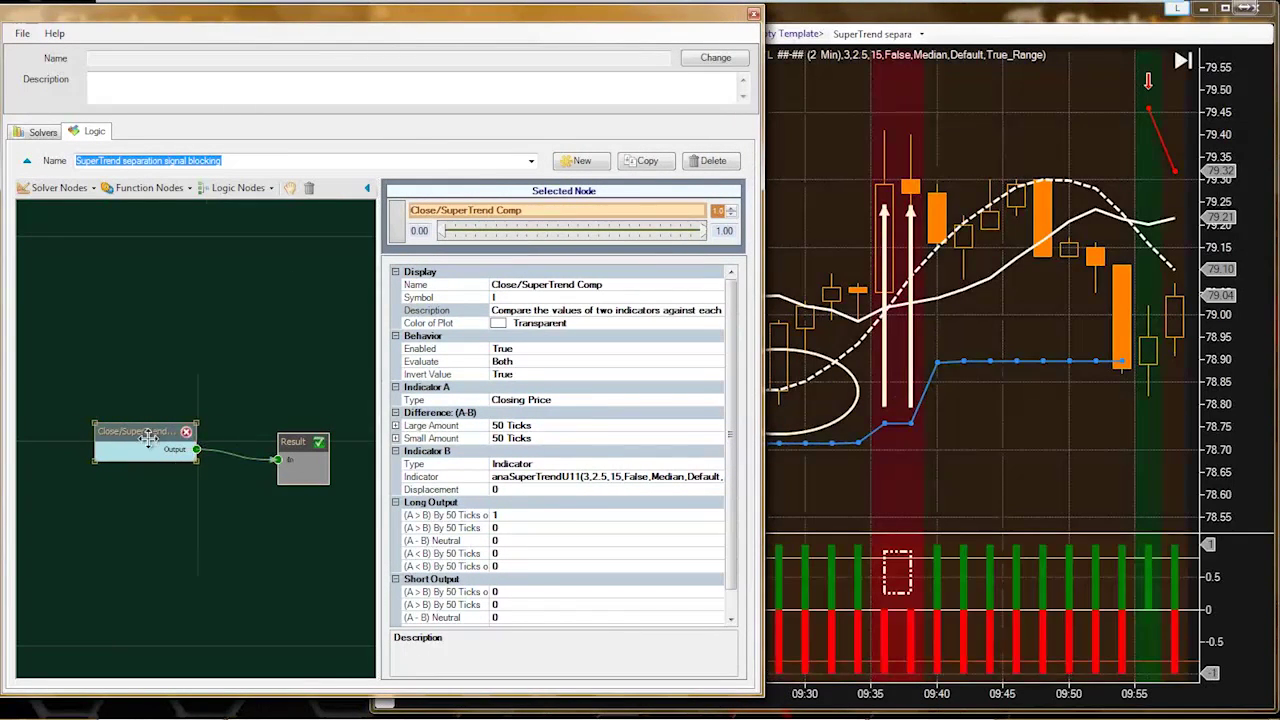
left_click_drag(139, 430, 107, 381)
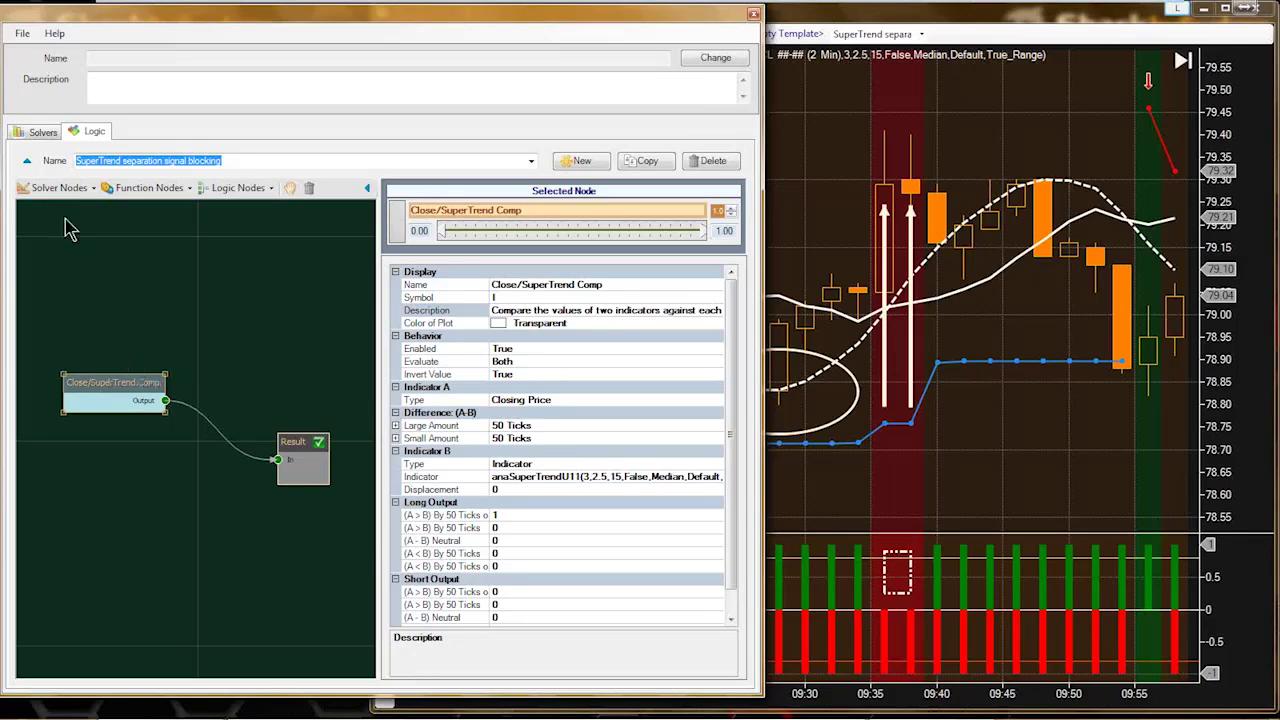
- Add an Indicator Inflection node below Close/SuperTrend Comp and connect it to the Result input in place of that node
left_click(70, 188)
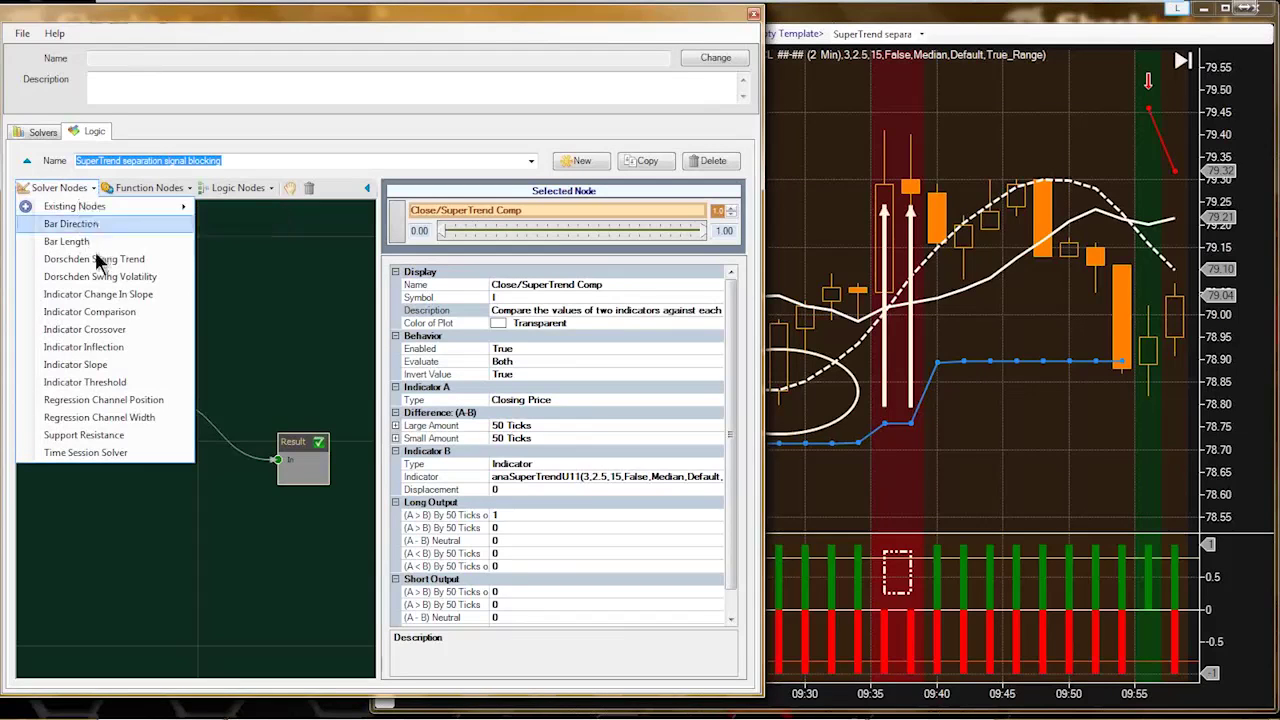
left_click(85, 347)
left_click_drag(228, 455, 76, 497)
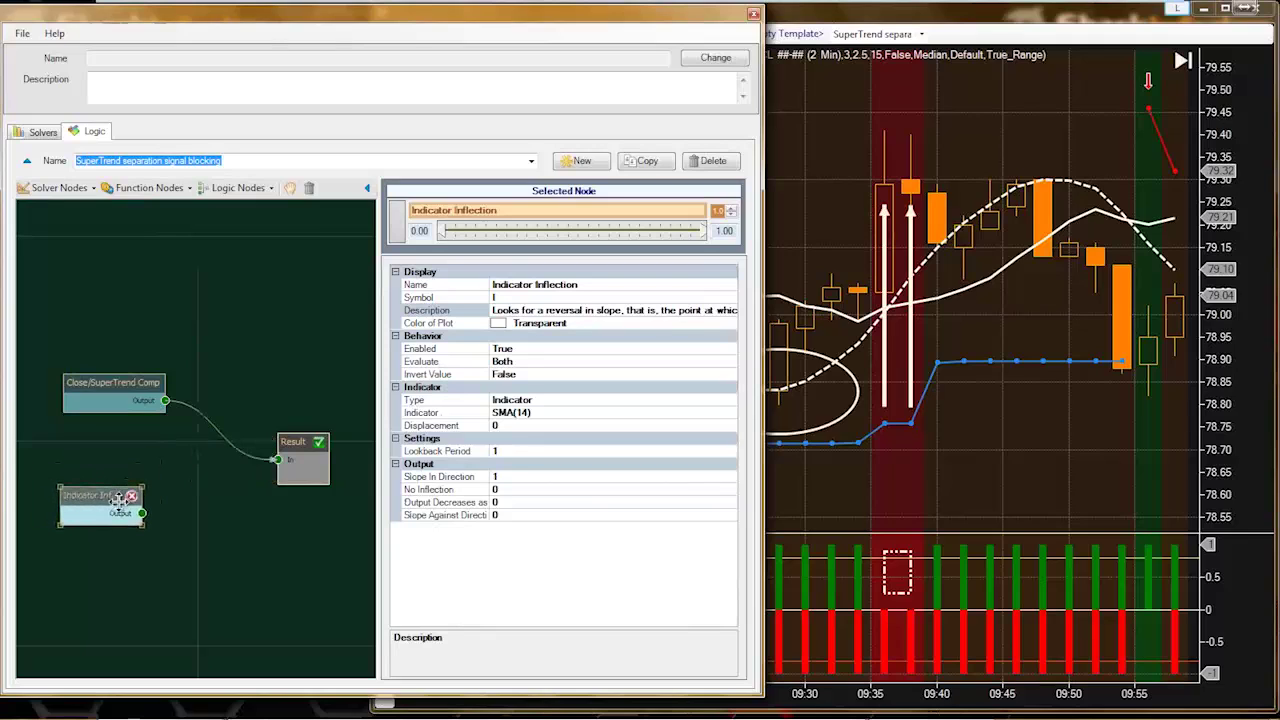
left_click_drag(265, 487, 279, 459)
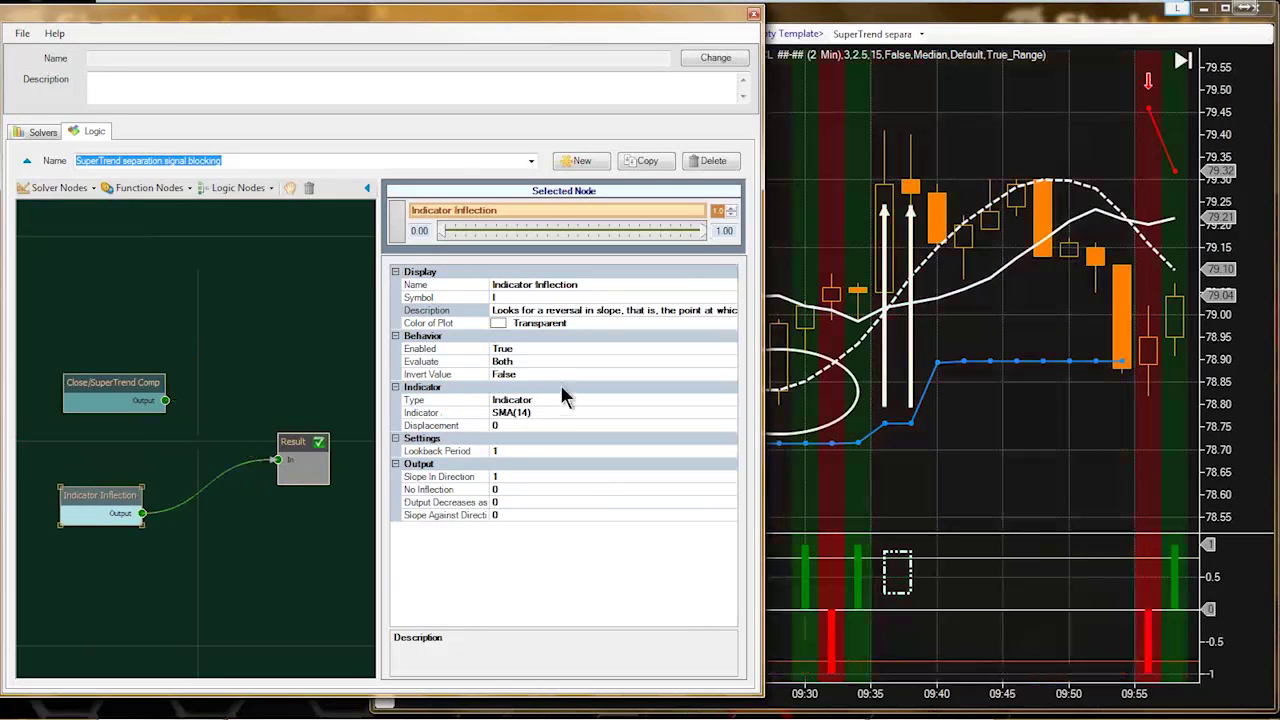
- Set the Indicator Inflection node's input Type to Closing Price and check its signals on the chart
left_click(657, 400)
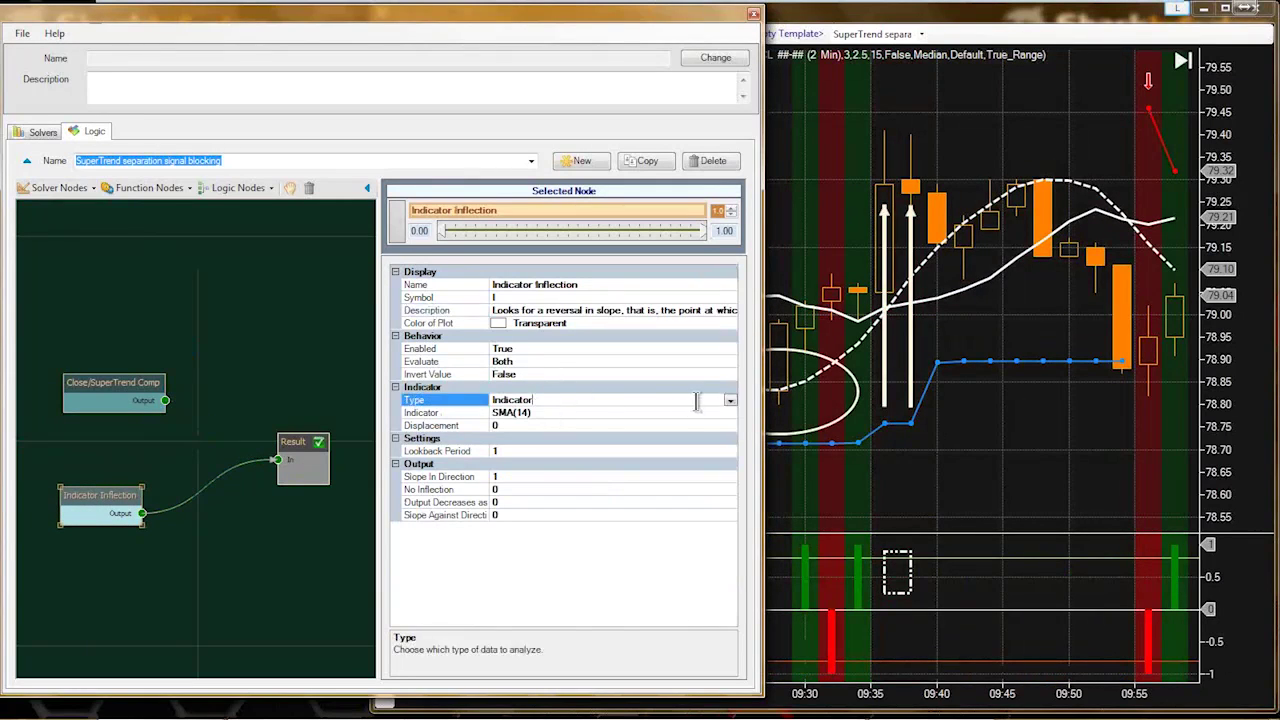
left_click(729, 401)
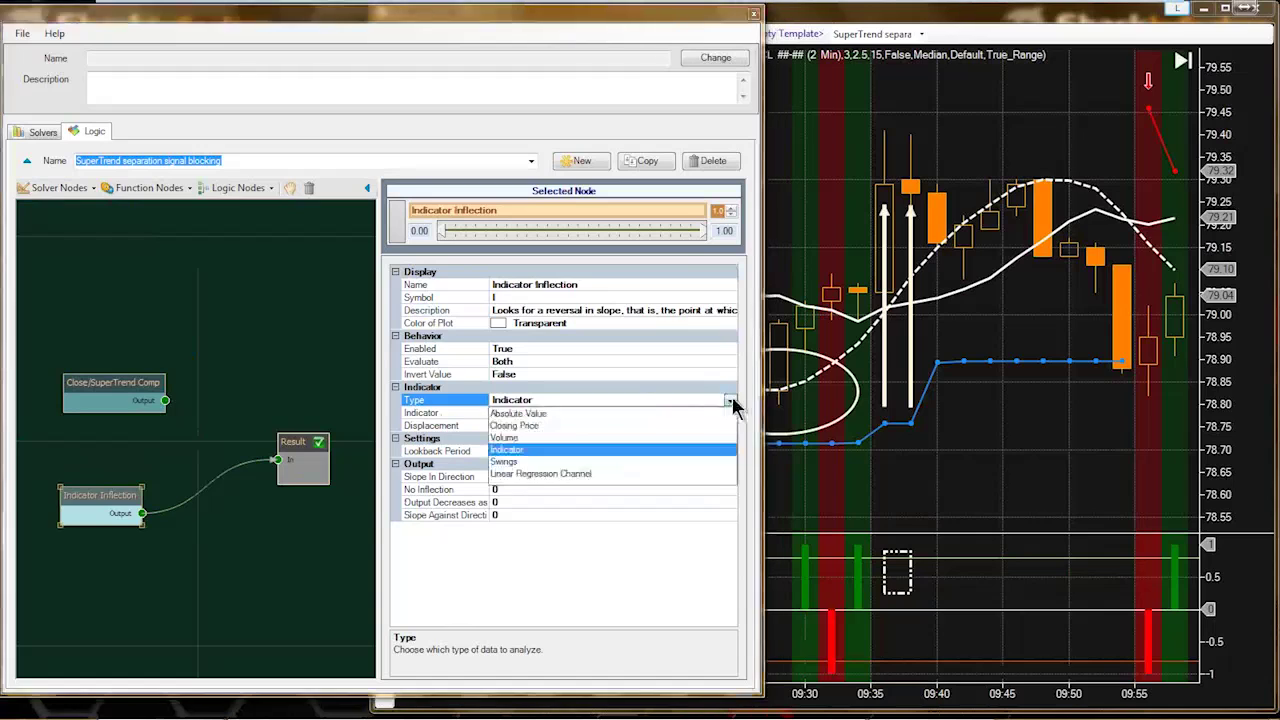
left_click(514, 426)
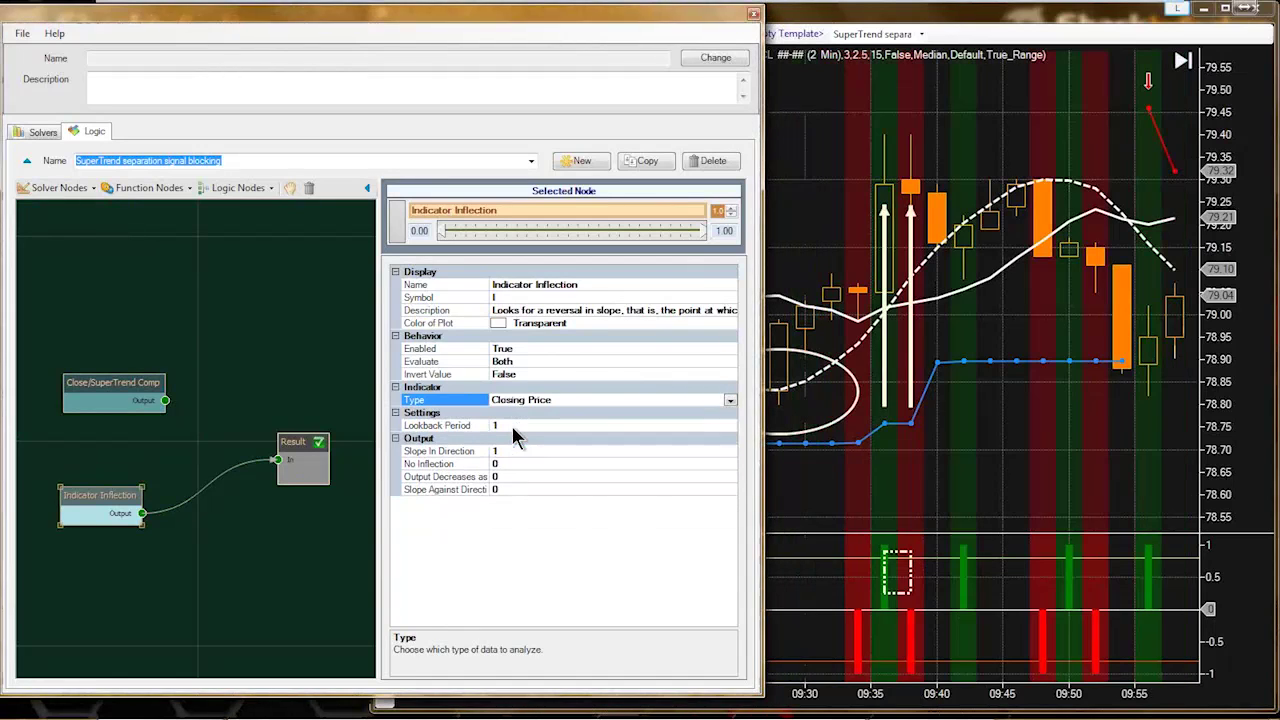
left_click(843, 401)
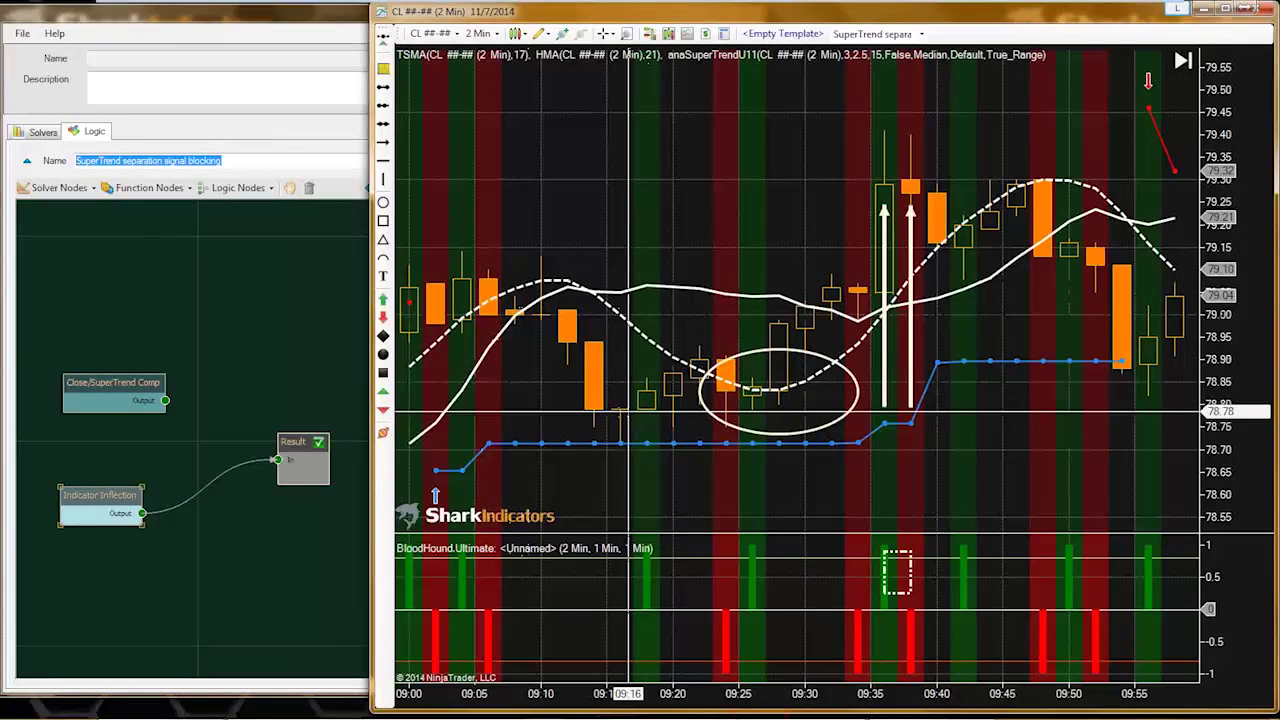
- Rename the Indicator Inflection node as "Close Infl" and place it below the Close/SuperTrend Comp node
mouse_move(95, 503)
left_click_drag(95, 503, 83, 503)
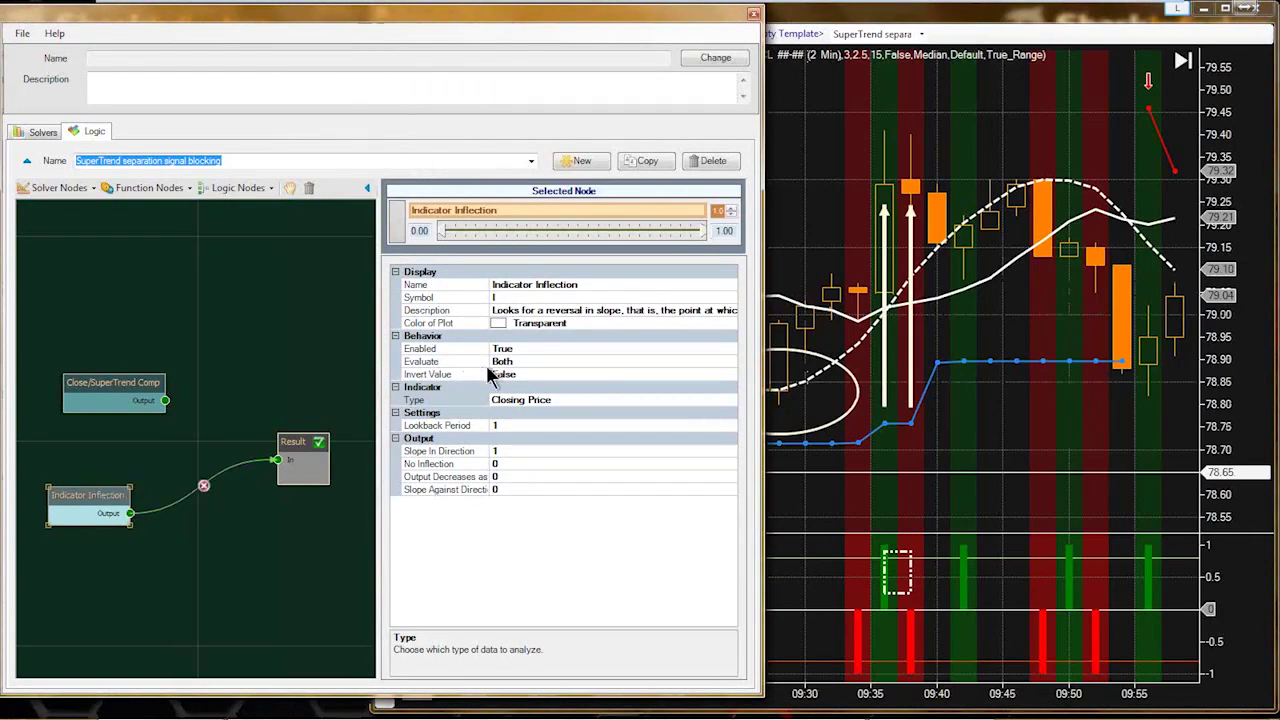
left_click(515, 286)
left_click_drag(536, 284, 488, 286)
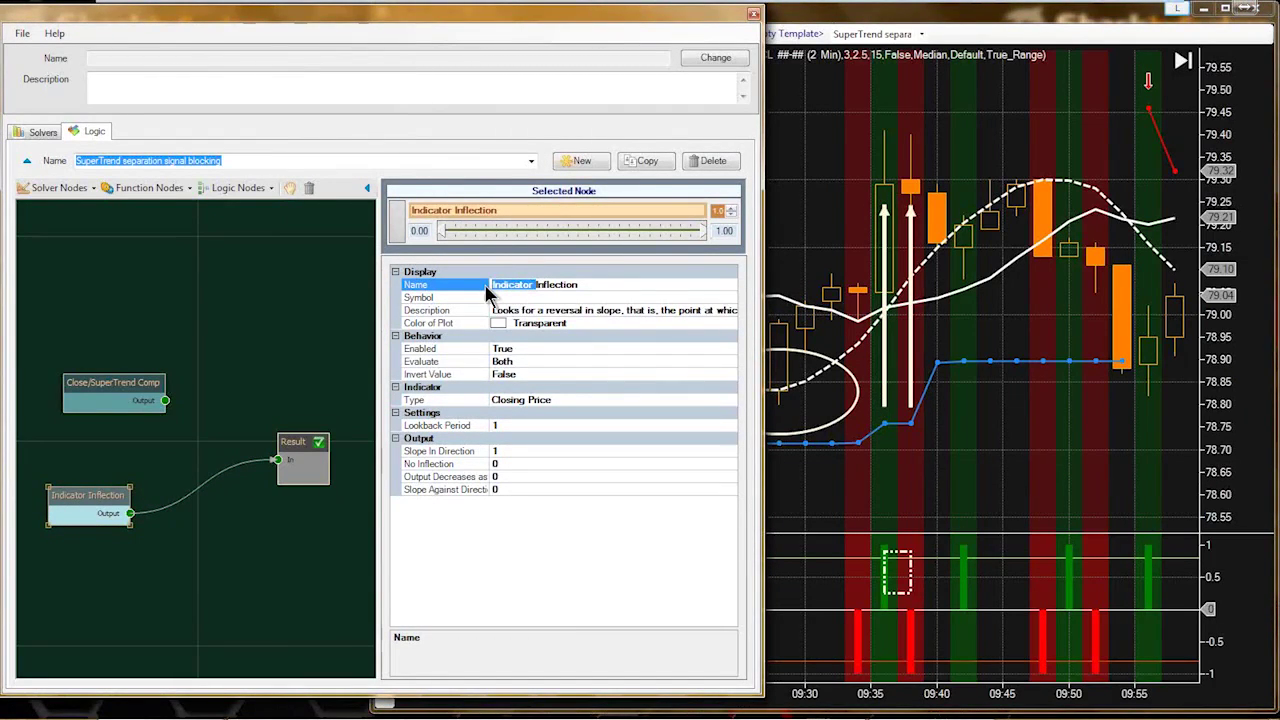
type("Close Infl")
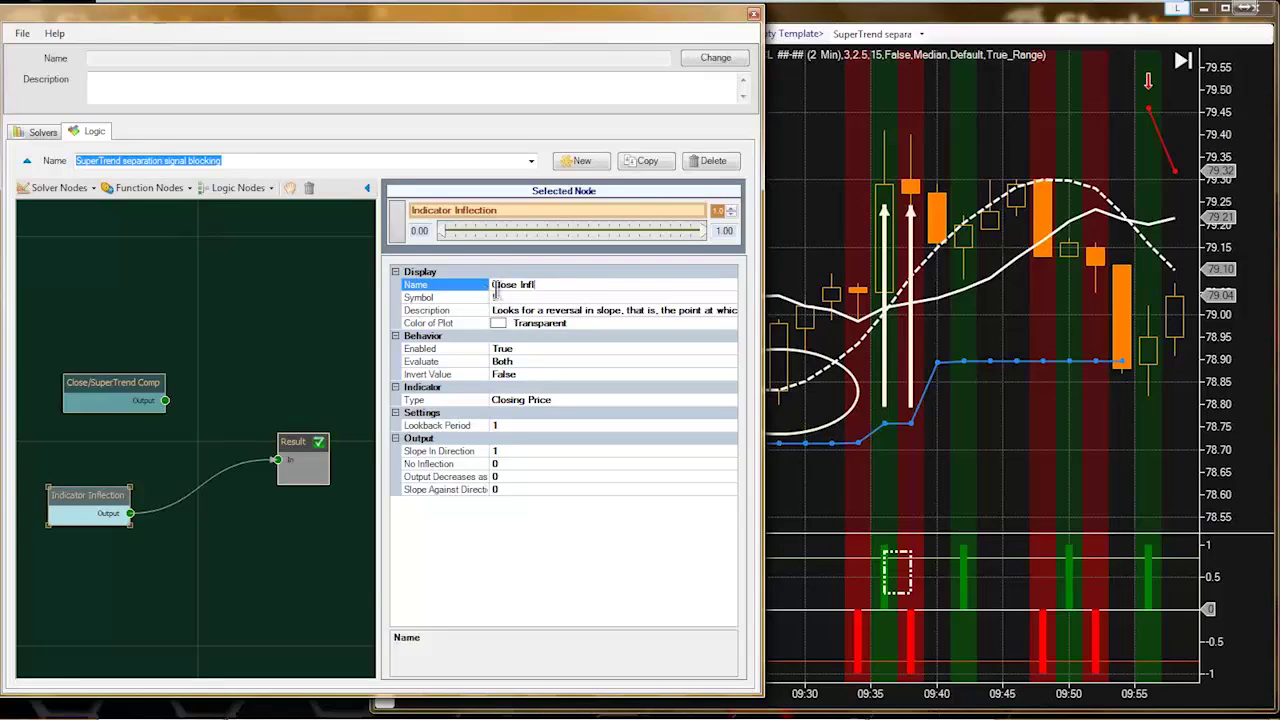
mouse_move(72, 497)
left_click_drag(75, 492, 107, 482)
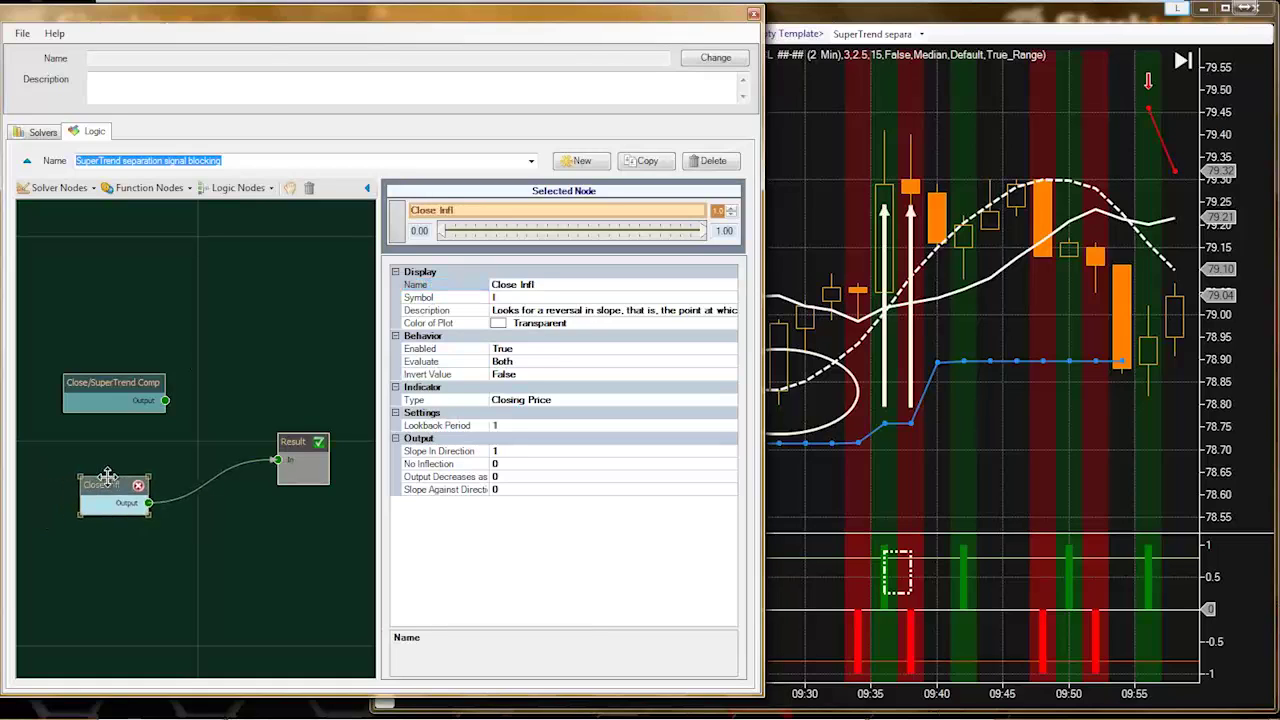
- Insert an And logic node between Close Infl and Result, linking Close Infl to its input and its output to Result
left_click(243, 193)
left_click(241, 241)
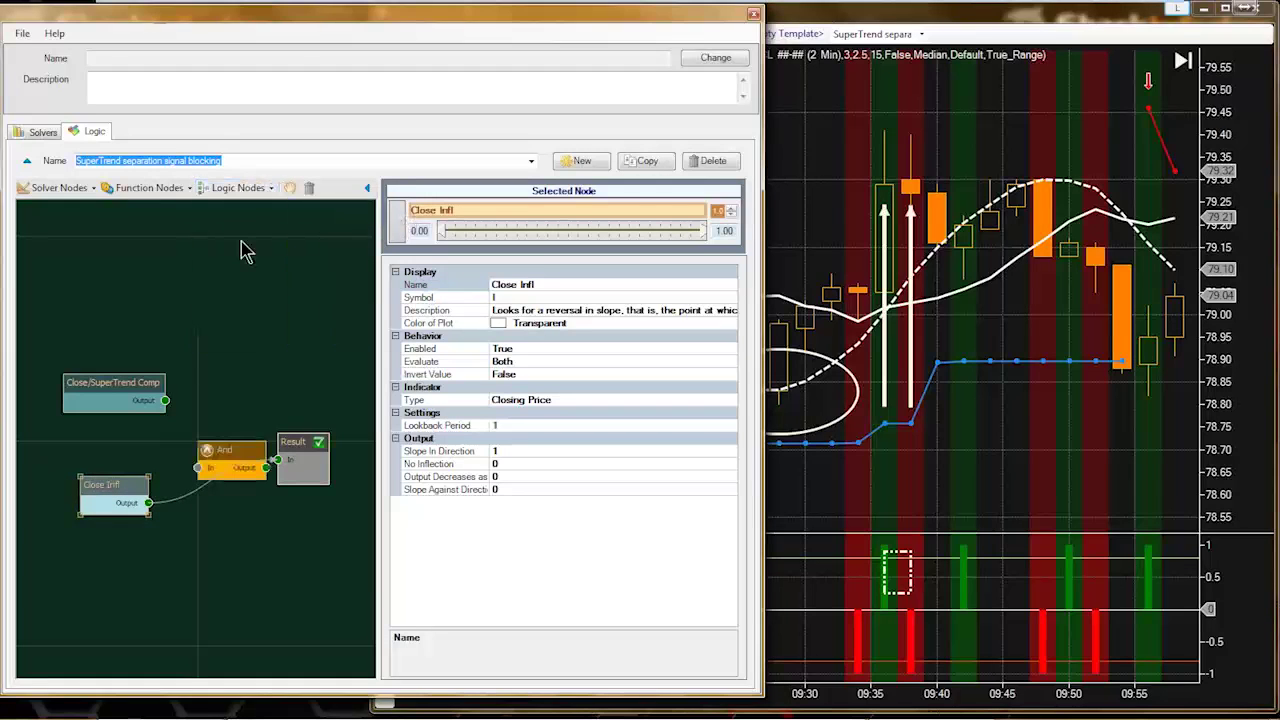
left_click_drag(222, 443, 209, 438)
left_click_drag(148, 502, 184, 461)
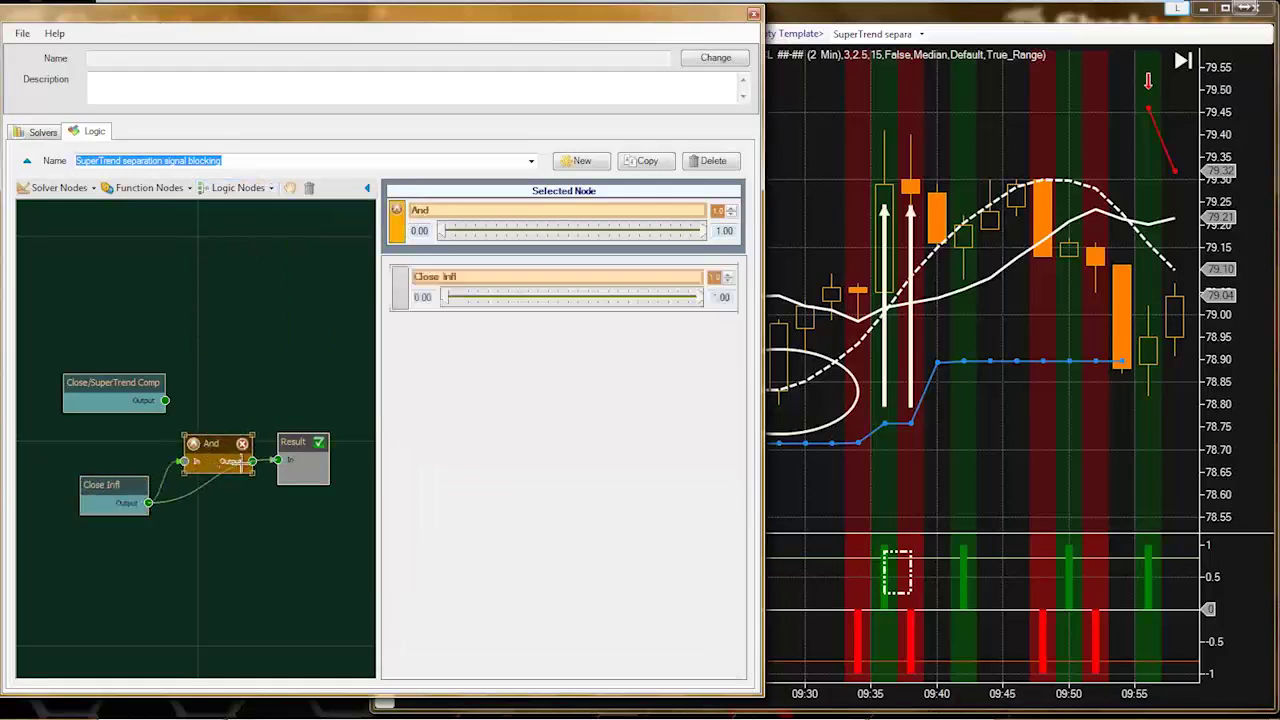
left_click_drag(300, 448, 313, 452)
left_click(216, 446)
left_click_drag(216, 446, 232, 453)
left_click(108, 487)
left_click_drag(108, 487, 102, 494)
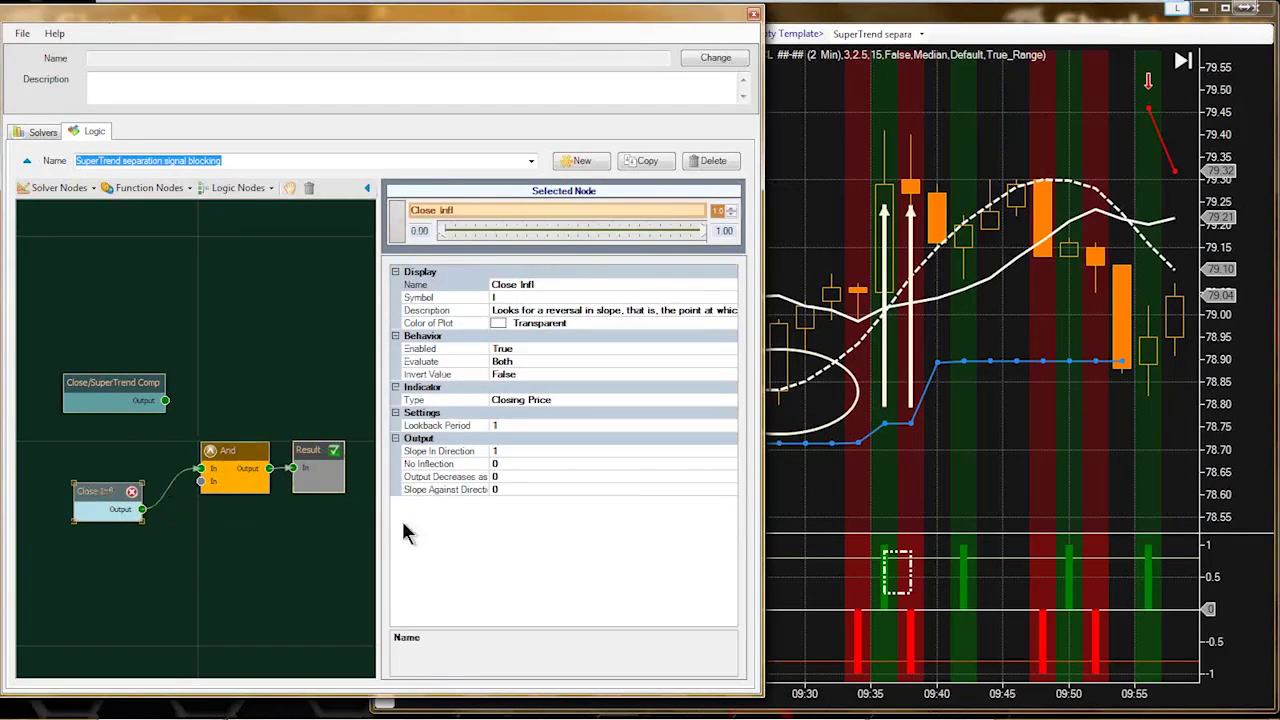
- Connect the Close/SuperTrend Comp node to the And node's second input, check the blocked signals on the chart, and realign Close Infl below it
left_click(806, 480)
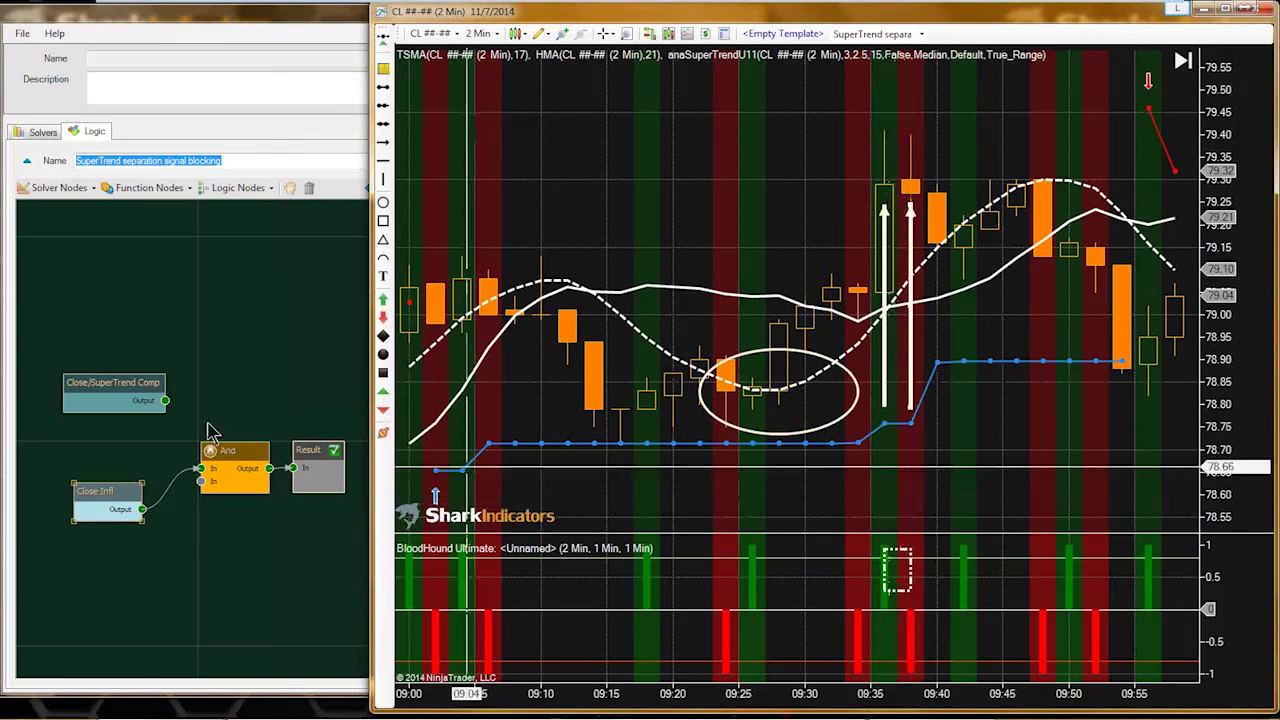
left_click_drag(117, 388, 197, 465)
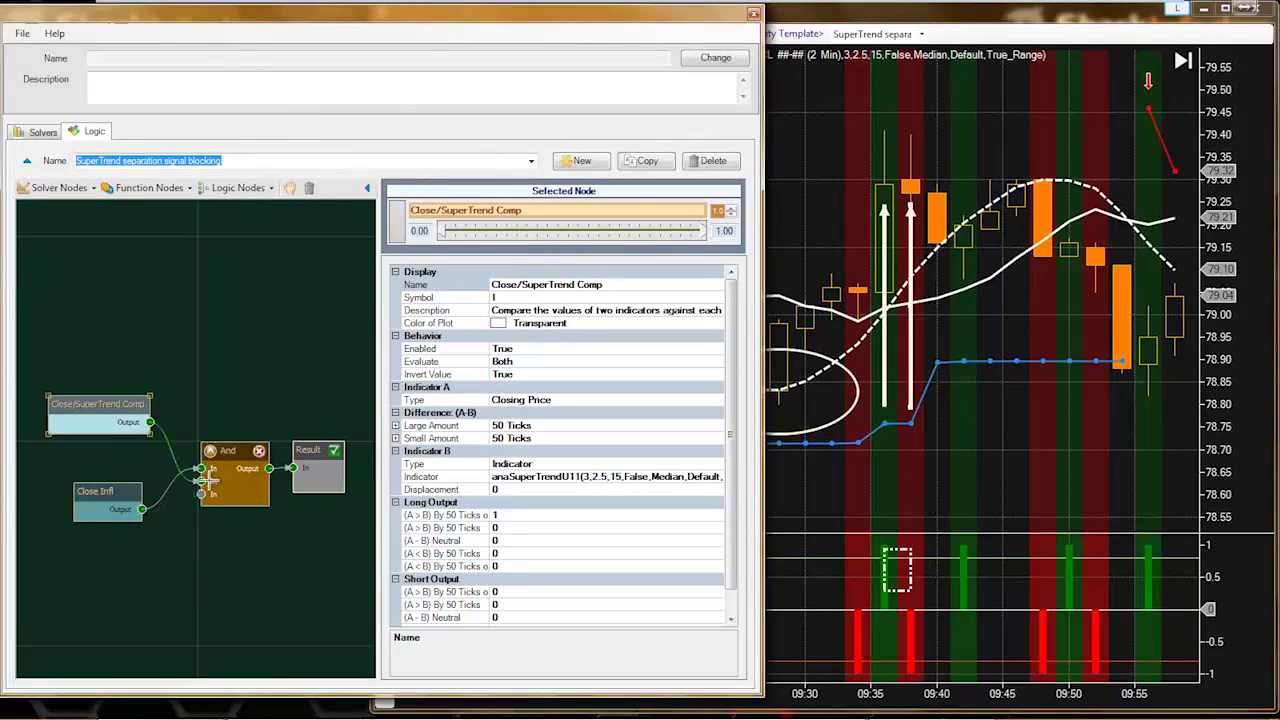
left_click(924, 484)
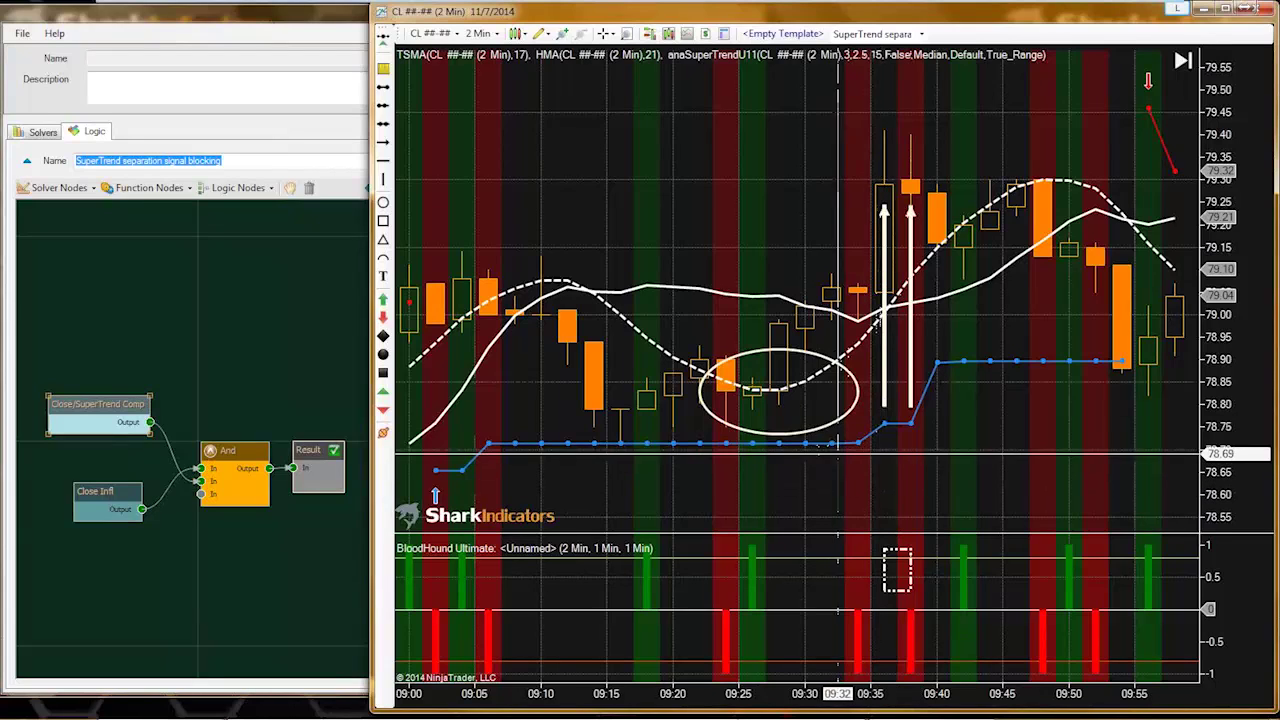
left_click(818, 443)
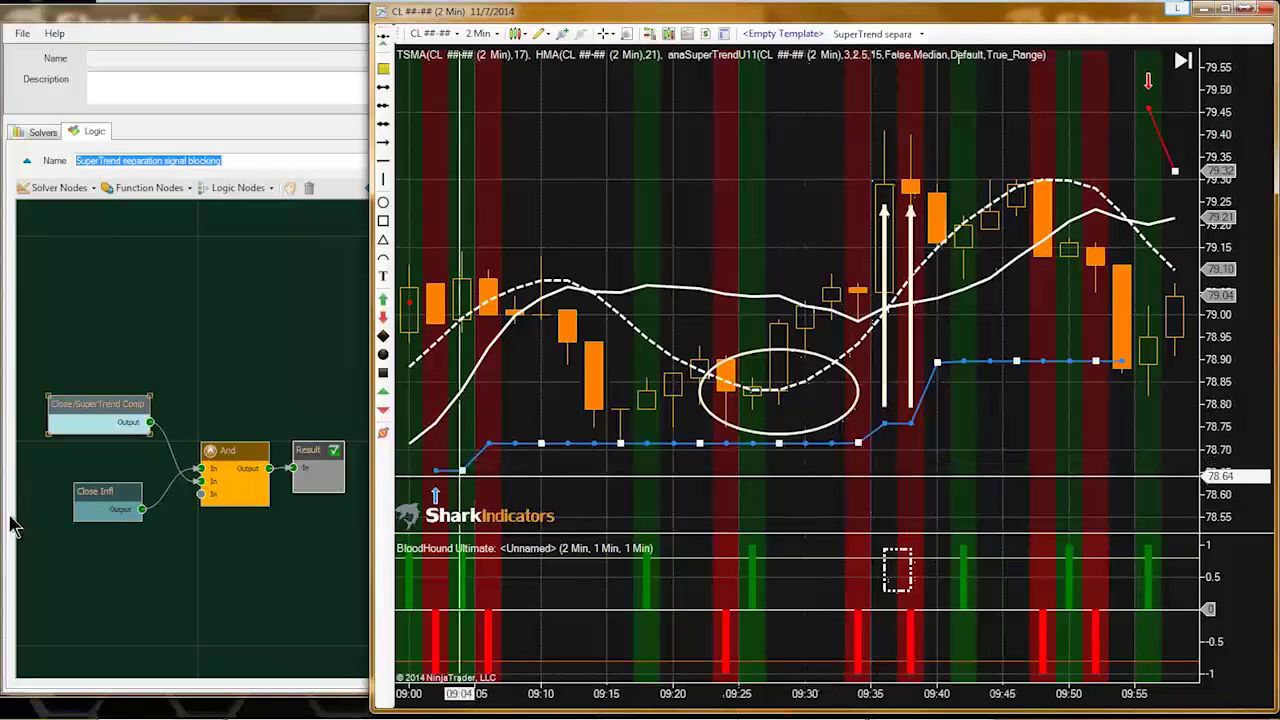
left_click_drag(85, 507, 85, 508)
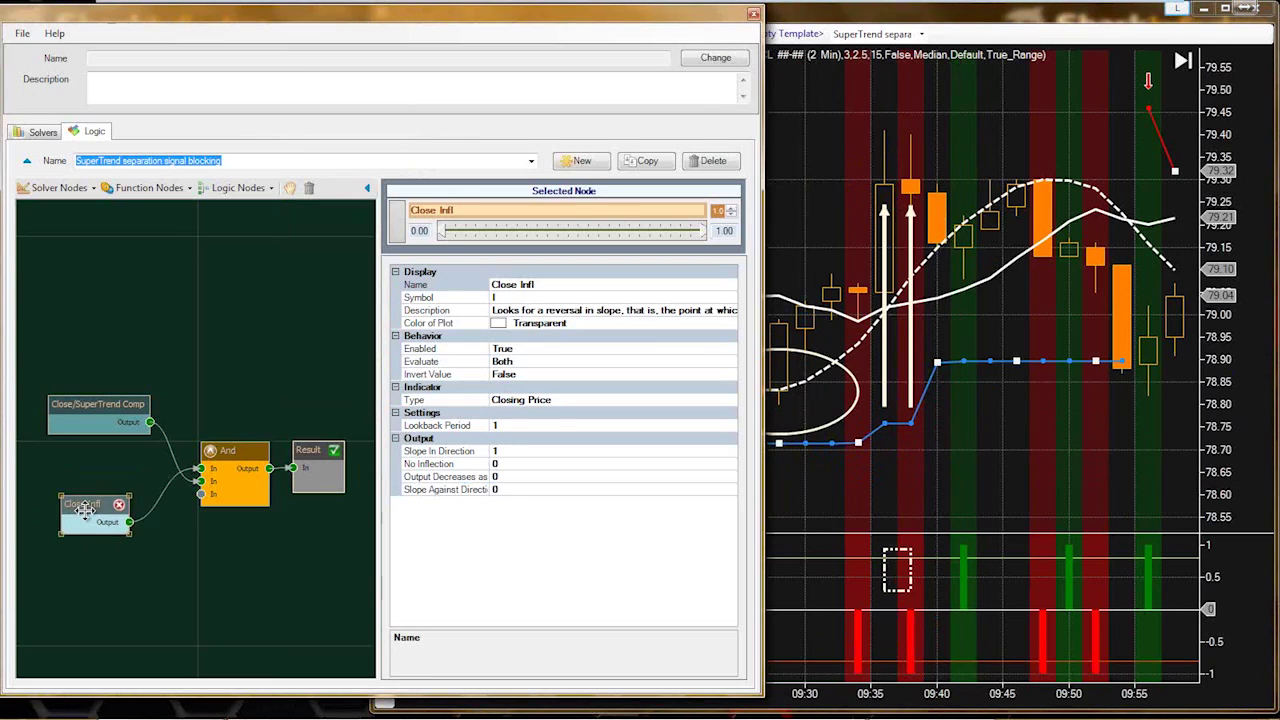
left_click_drag(85, 508, 93, 488)
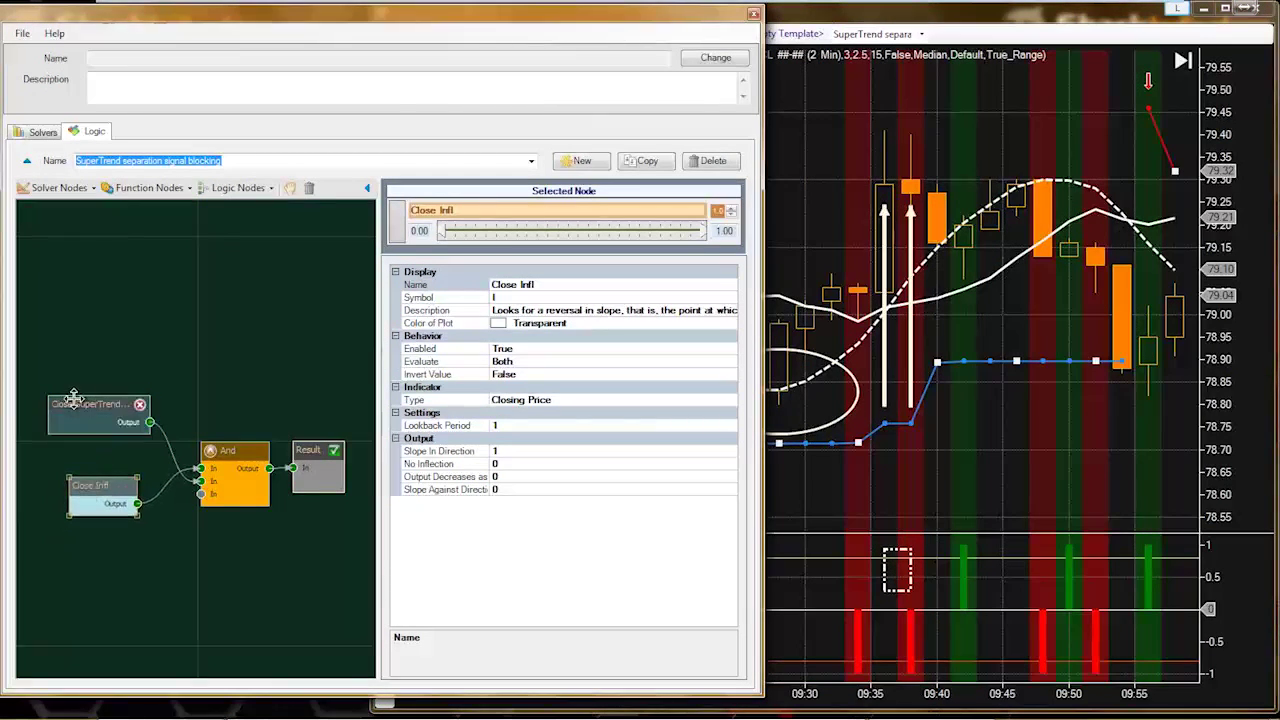
left_click(72, 188)
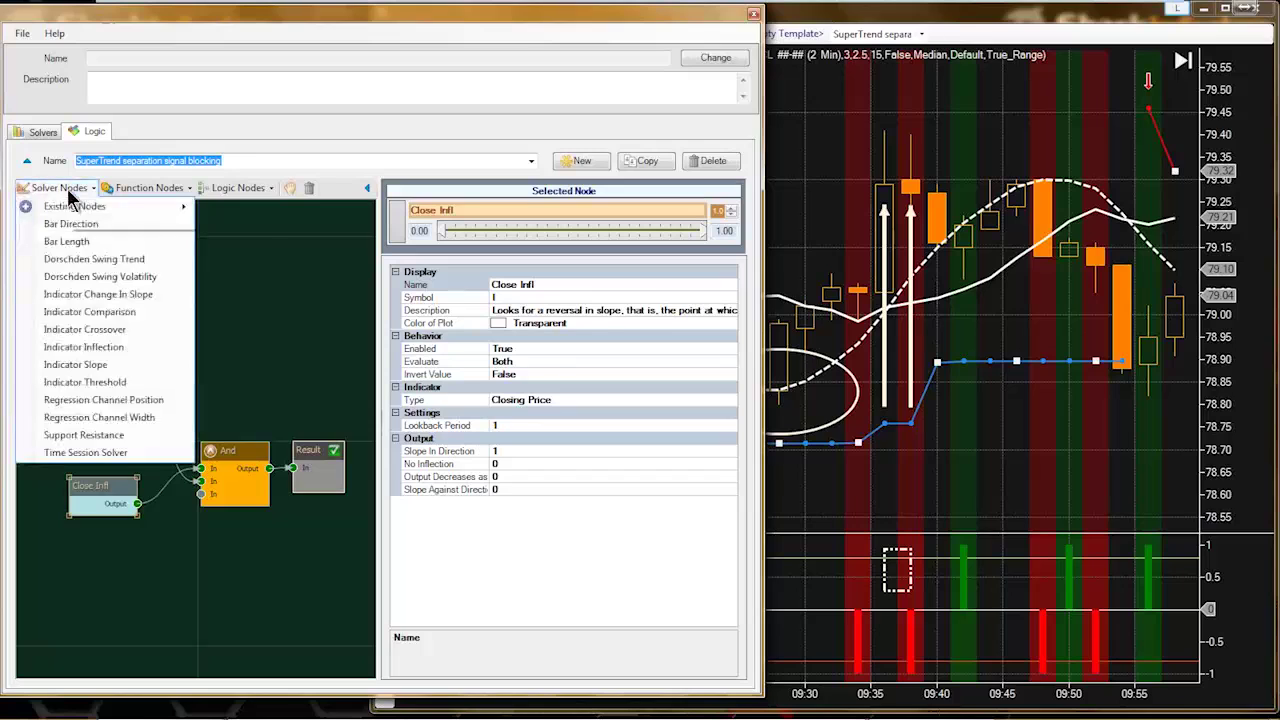
left_click(88, 311)
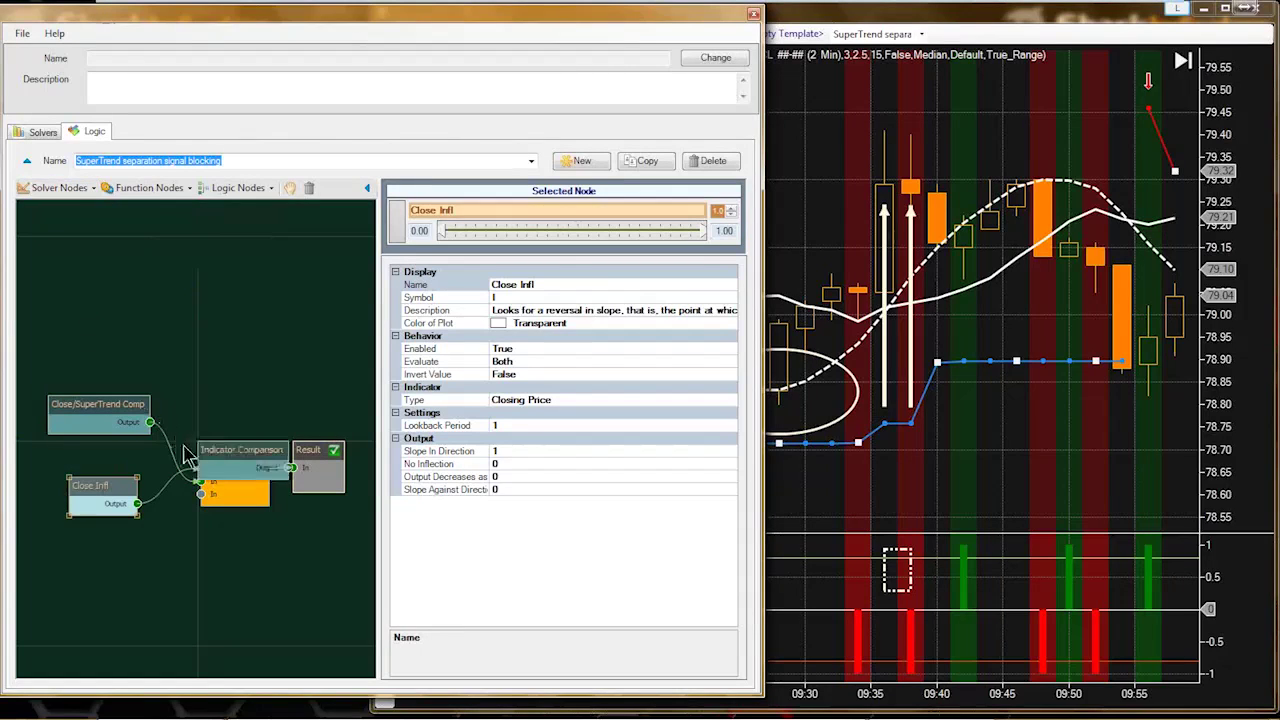
left_click_drag(236, 449, 310, 407)
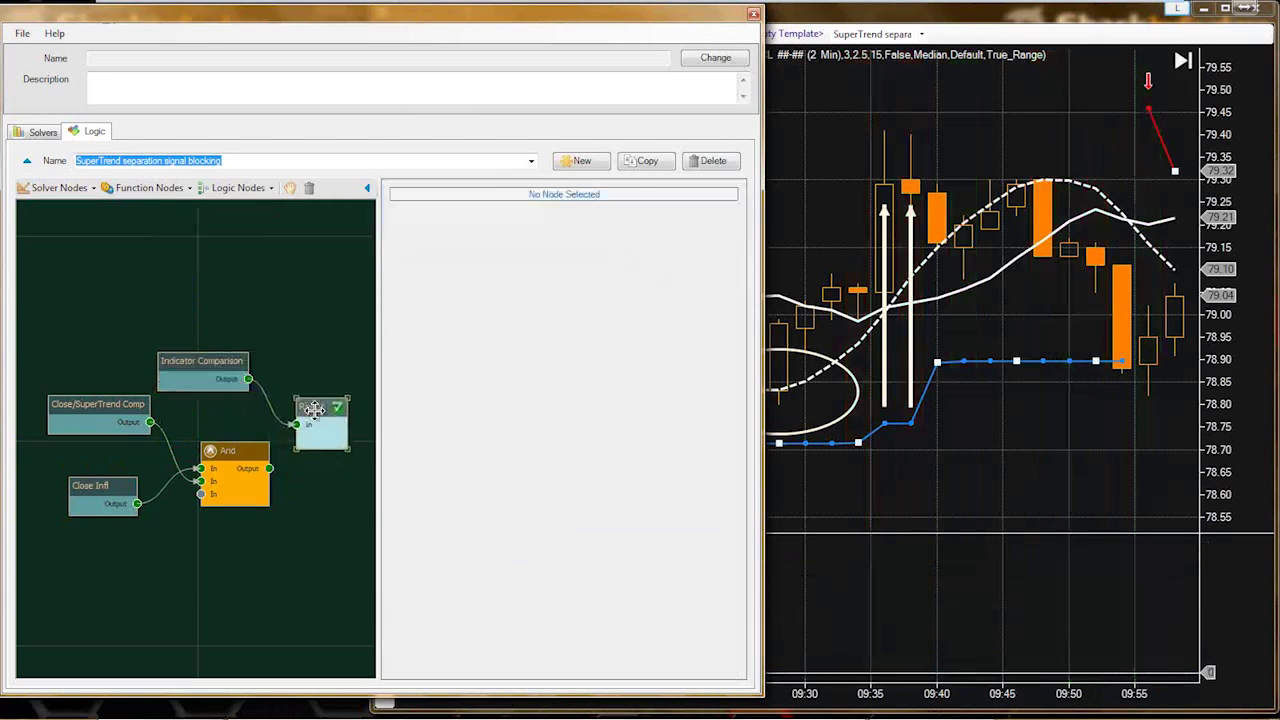
left_click_drag(208, 362, 216, 362)
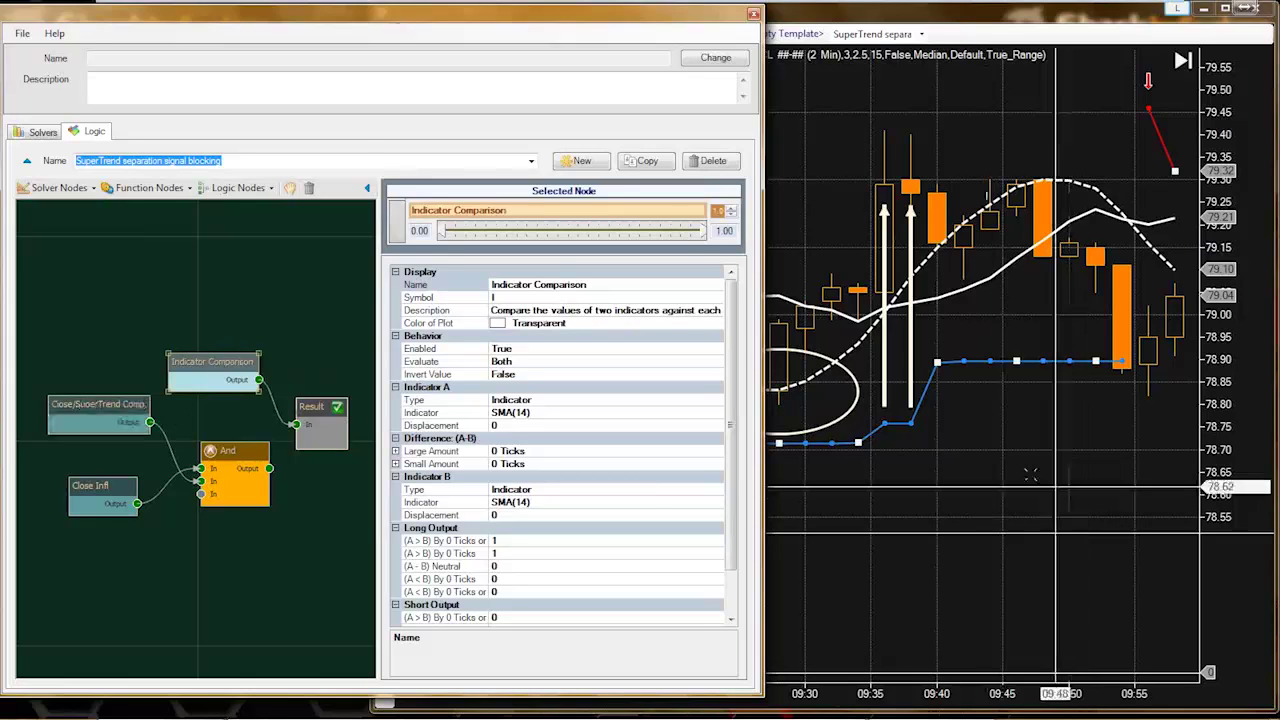
left_click(972, 483)
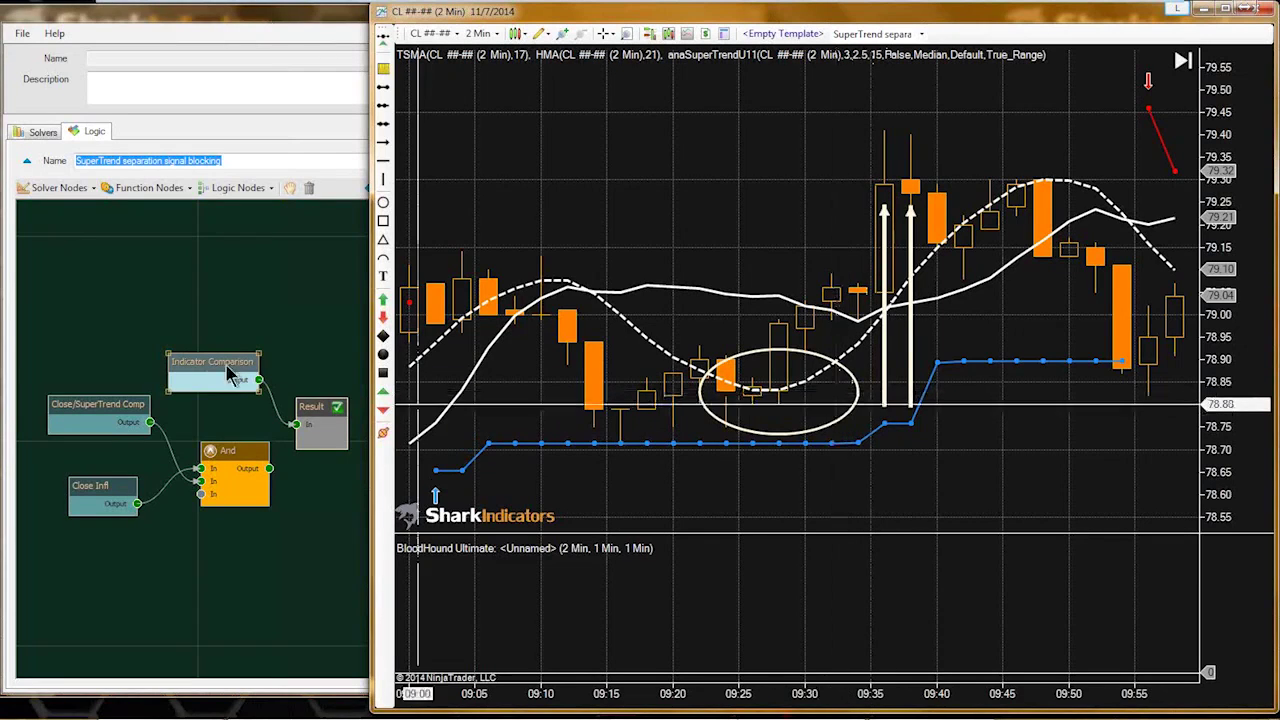
left_click_drag(211, 358, 214, 347)
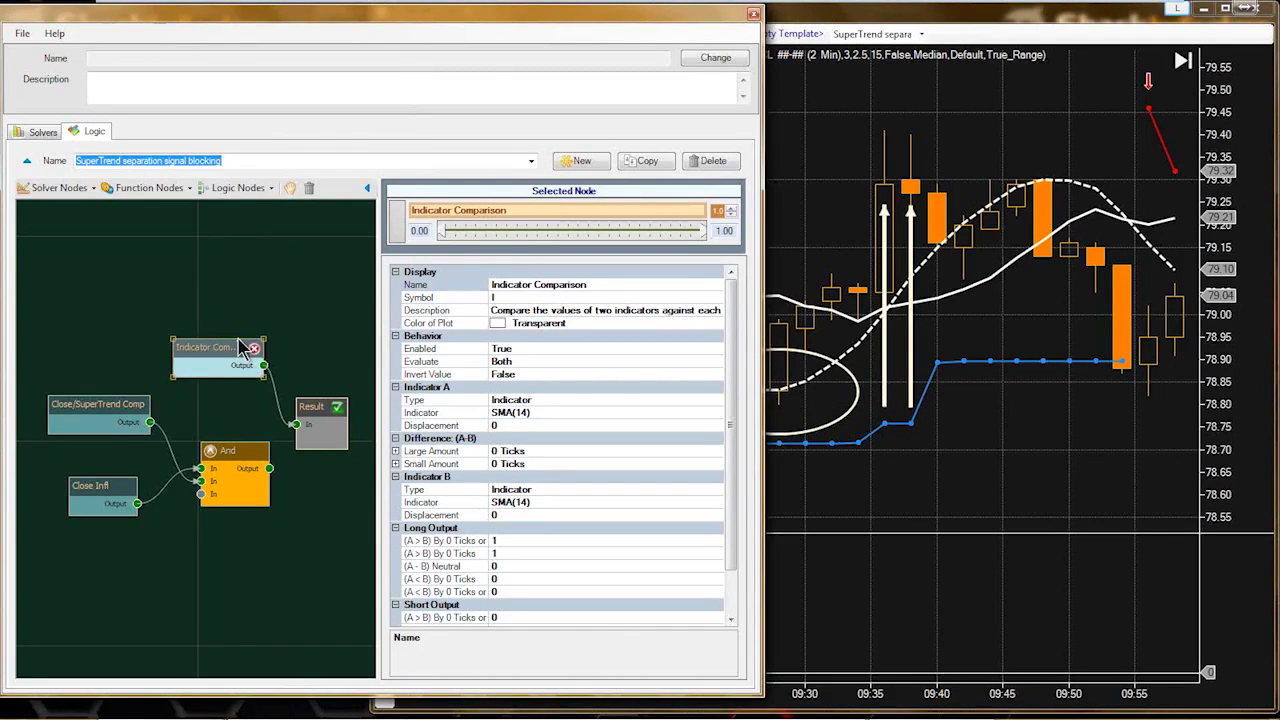
left_click(254, 348)
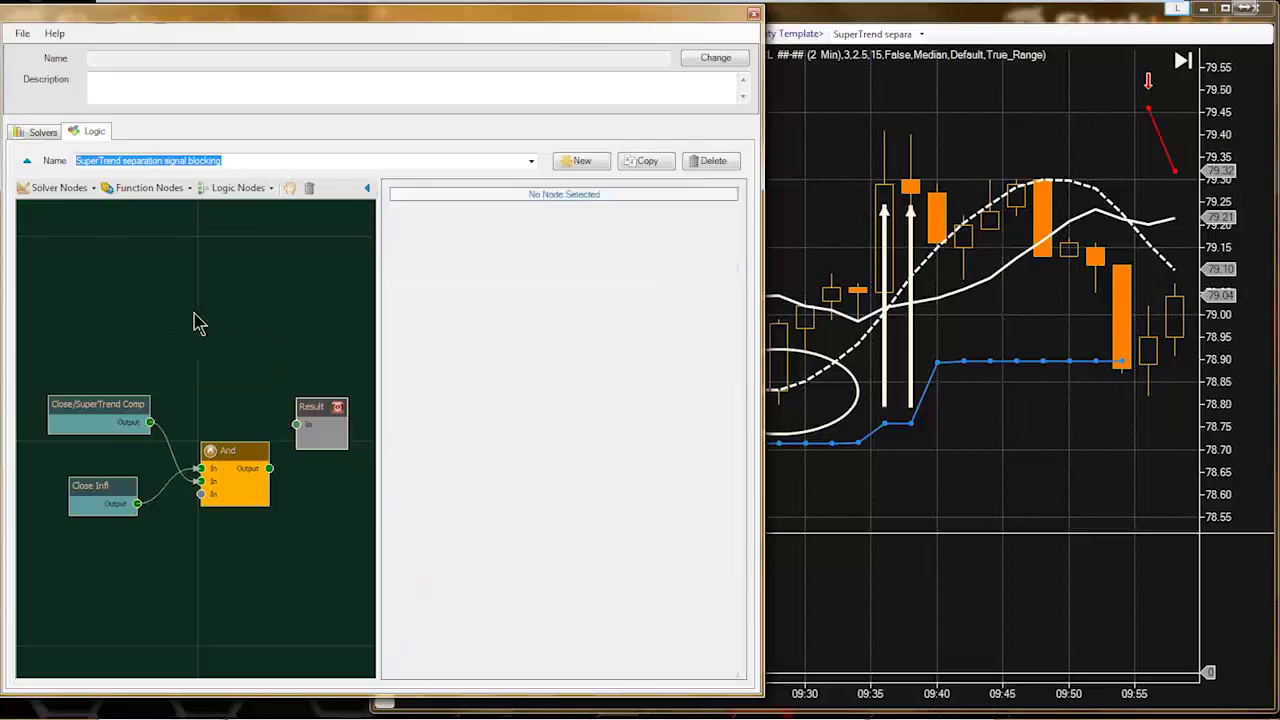
left_click(80, 197)
left_click(45, 133)
left_click(73, 258)
left_click(323, 234)
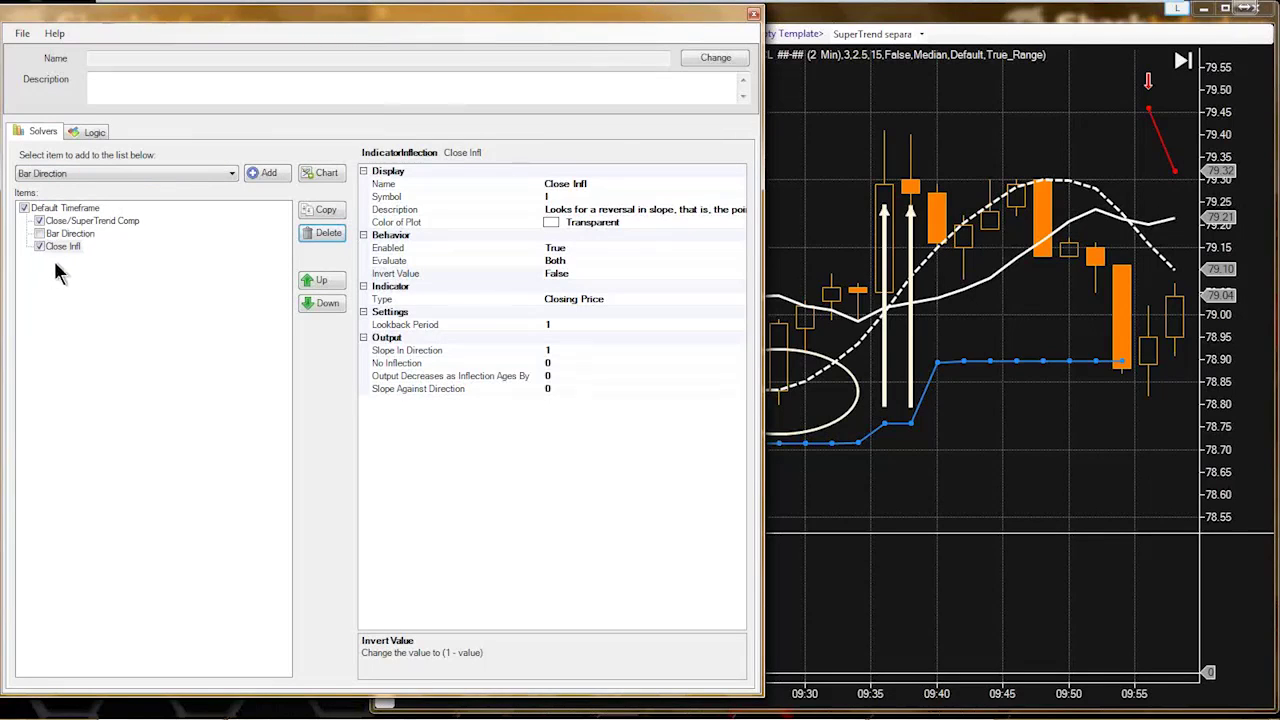
left_click(89, 130)
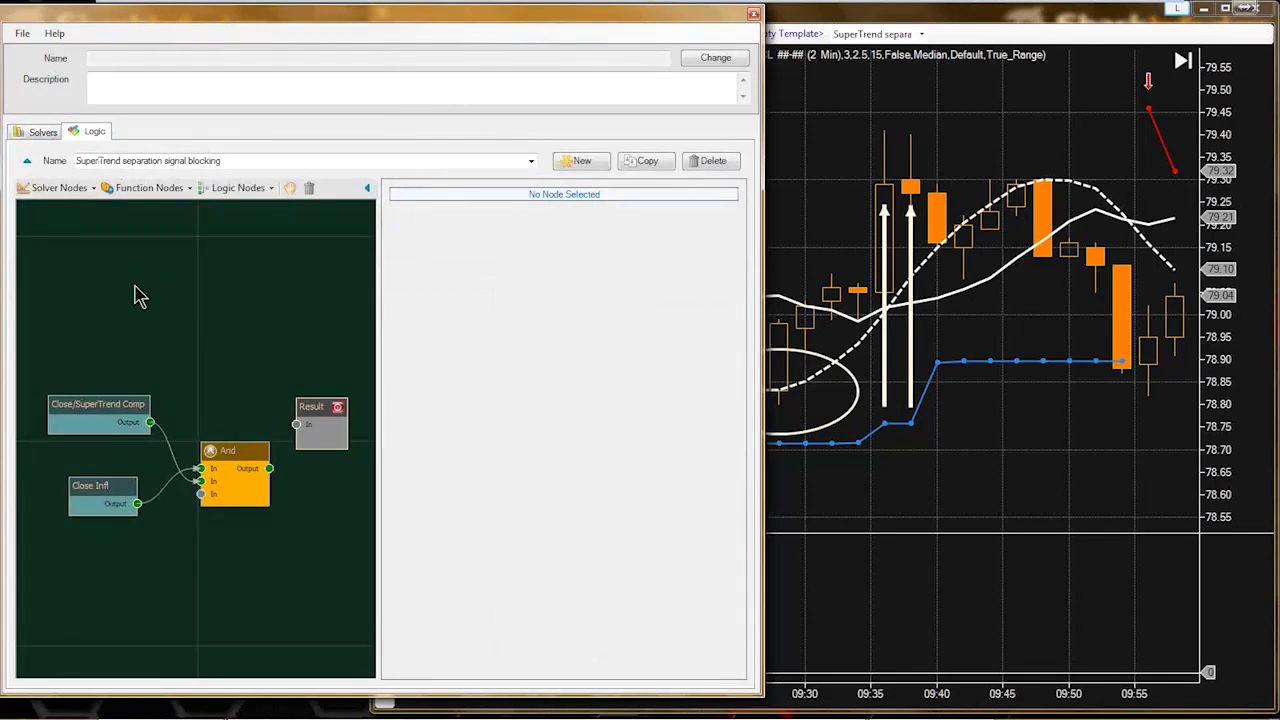
- Add an Indicator Threshold solver node above Close/SuperTrend Comp and connect it to the Result input
left_click(80, 189)
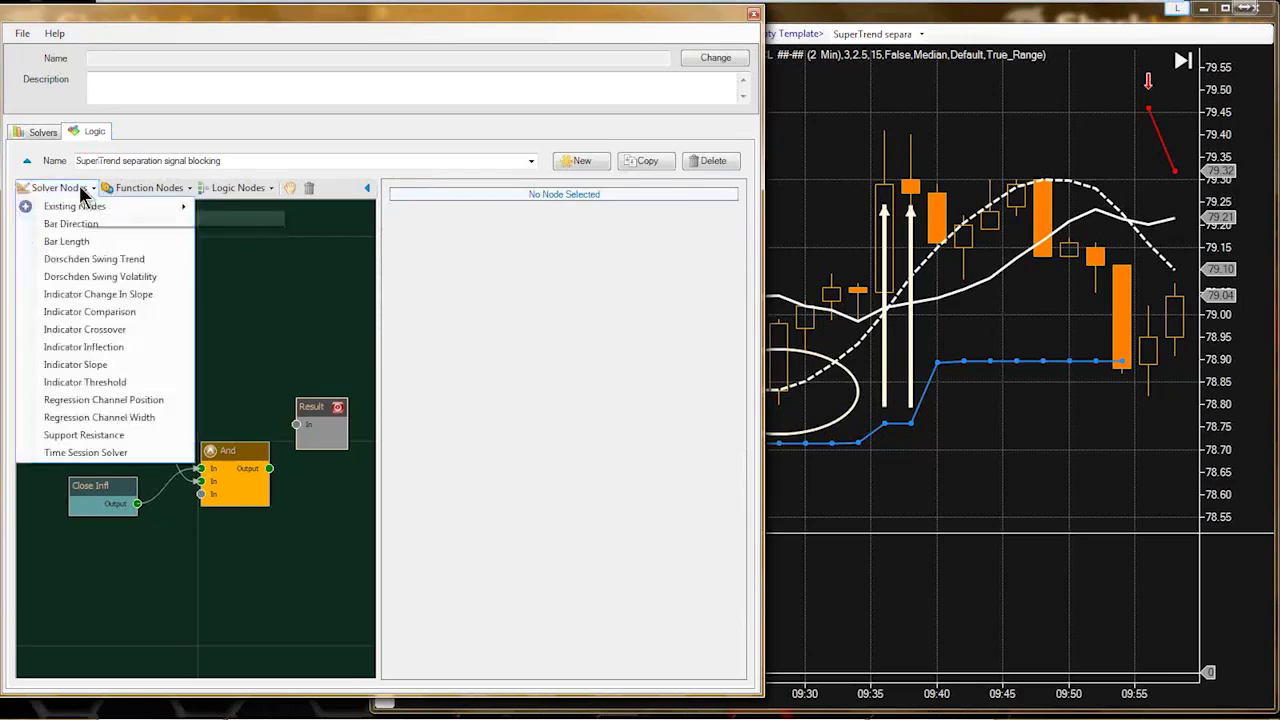
left_click(90, 381)
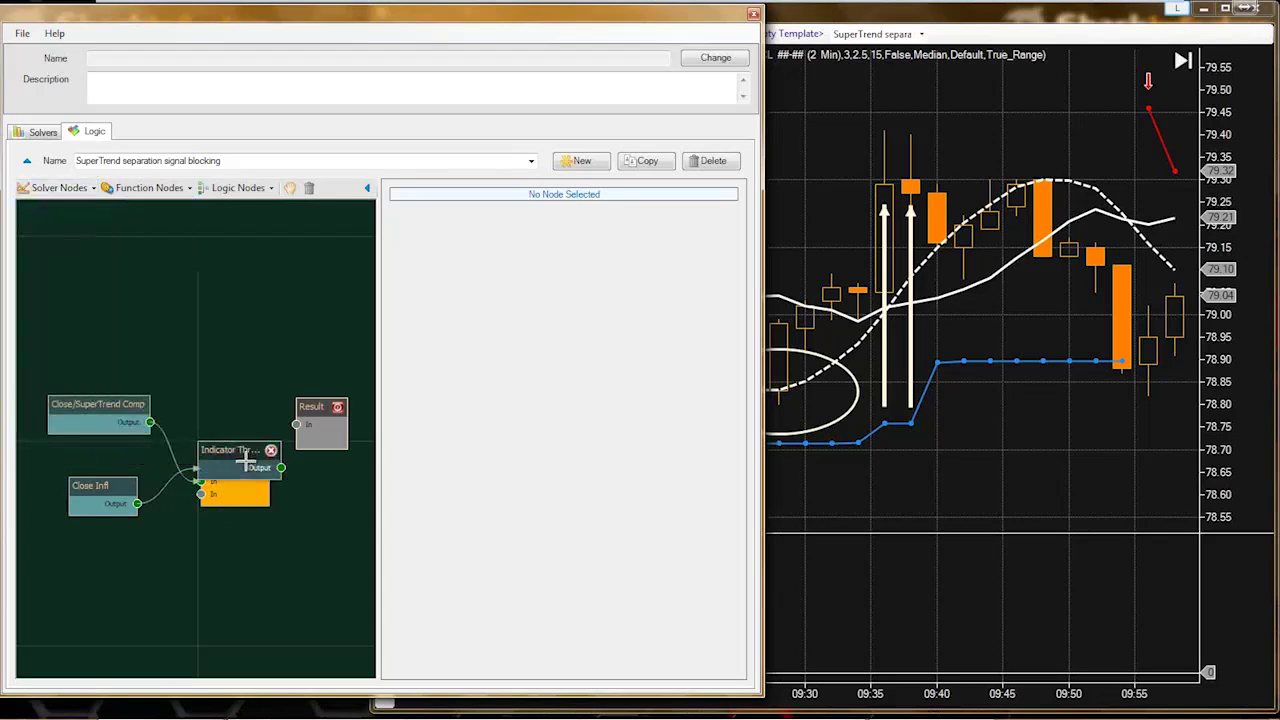
left_click_drag(200, 455, 297, 424)
mouse_move(230, 335)
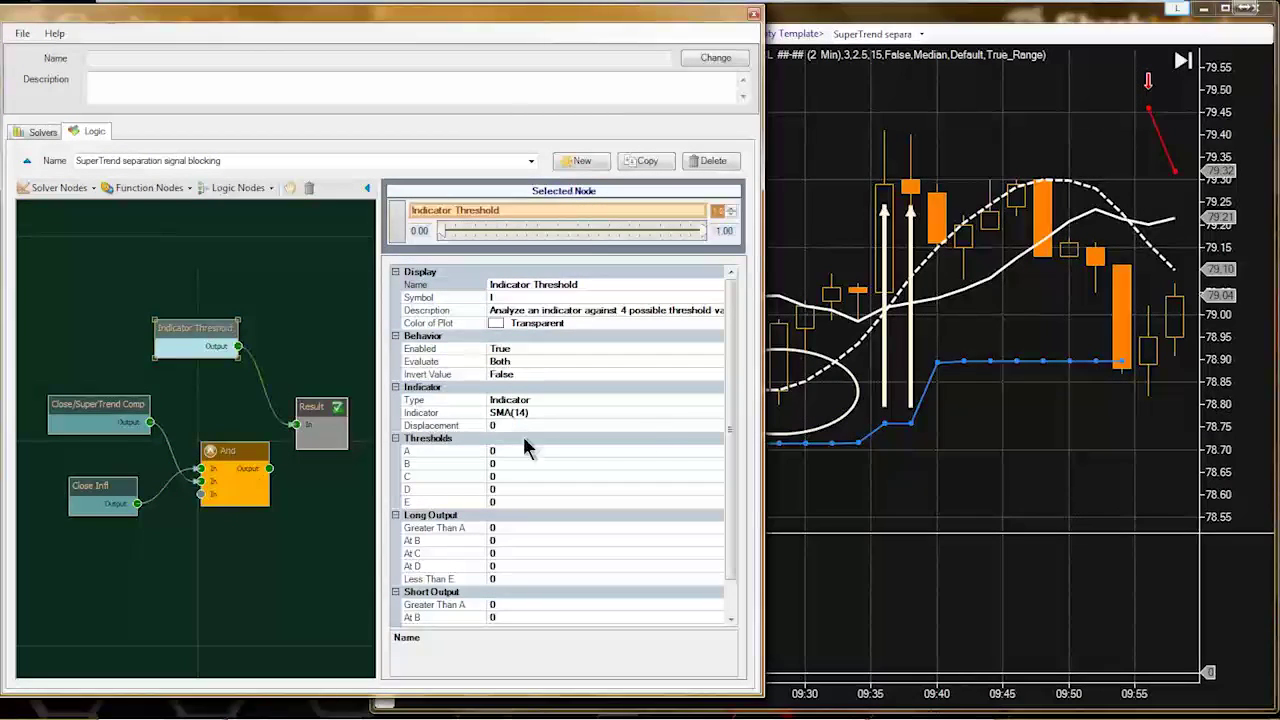
- Set the Indicator Threshold node's indicator to anaSuperTrendU11, using the UpTrend BoolSeries for both Long and Short
left_click(628, 414)
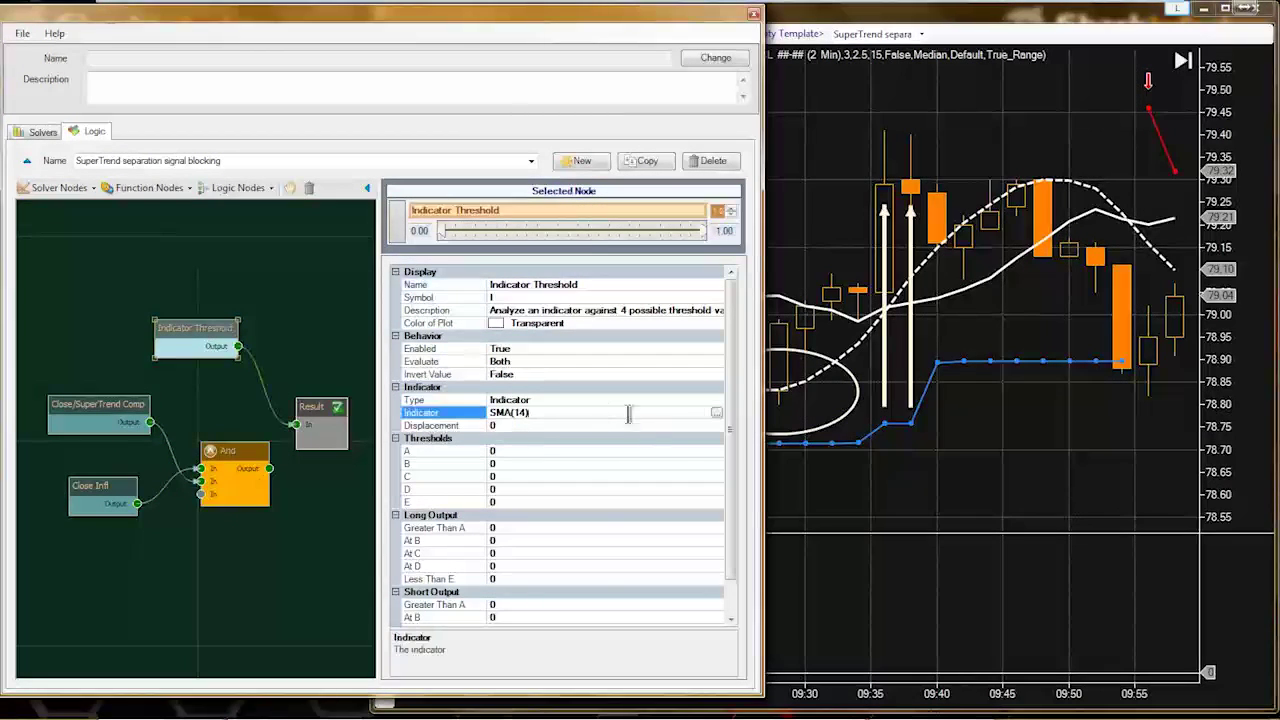
left_click(716, 412)
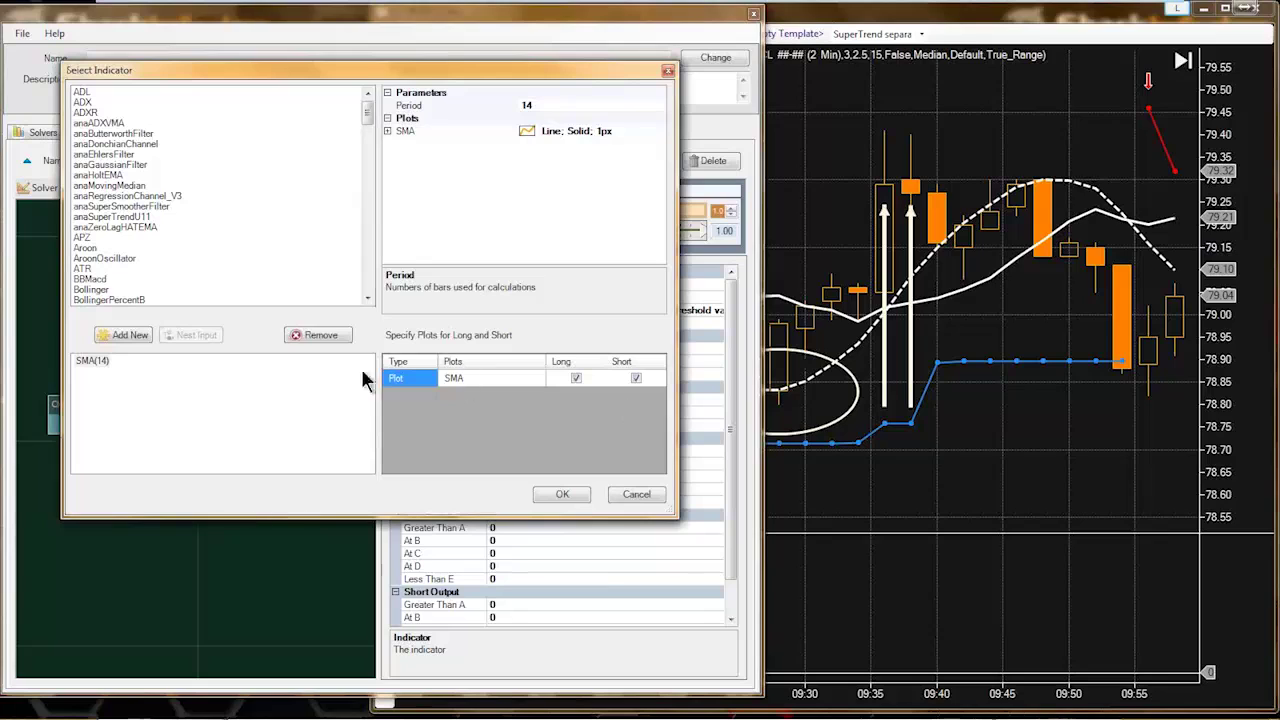
left_click(105, 216)
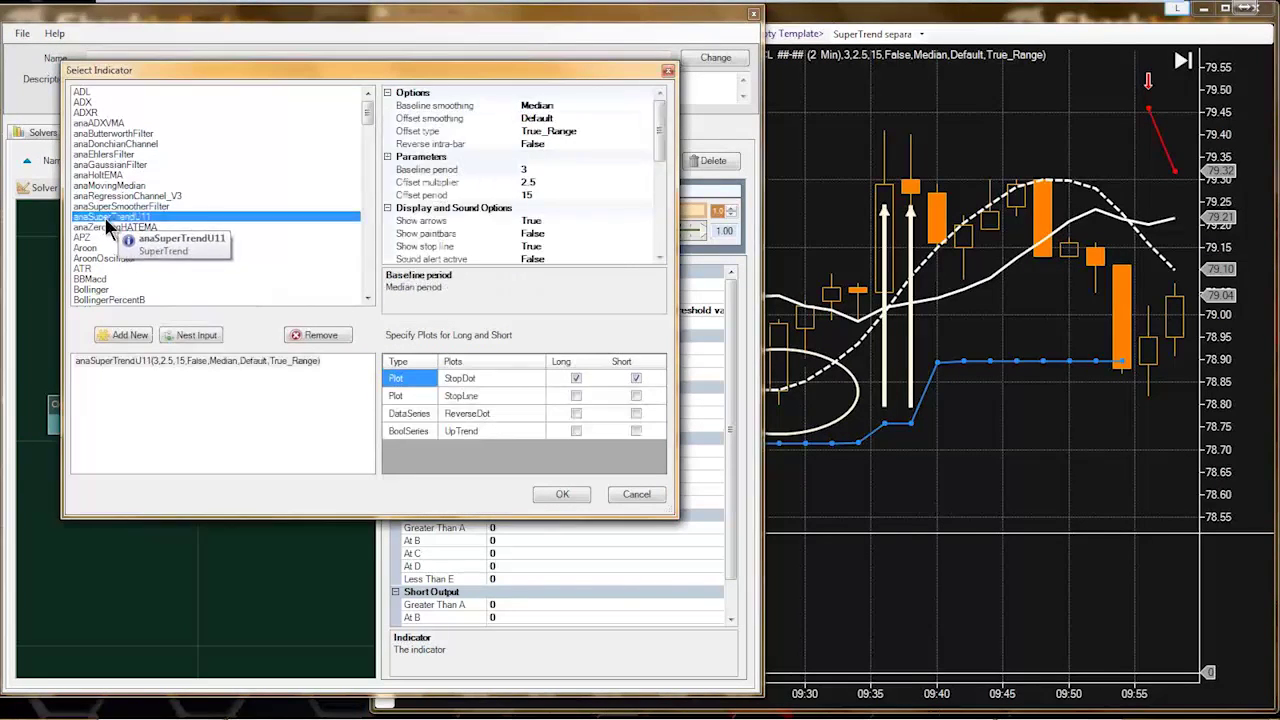
left_click(411, 433)
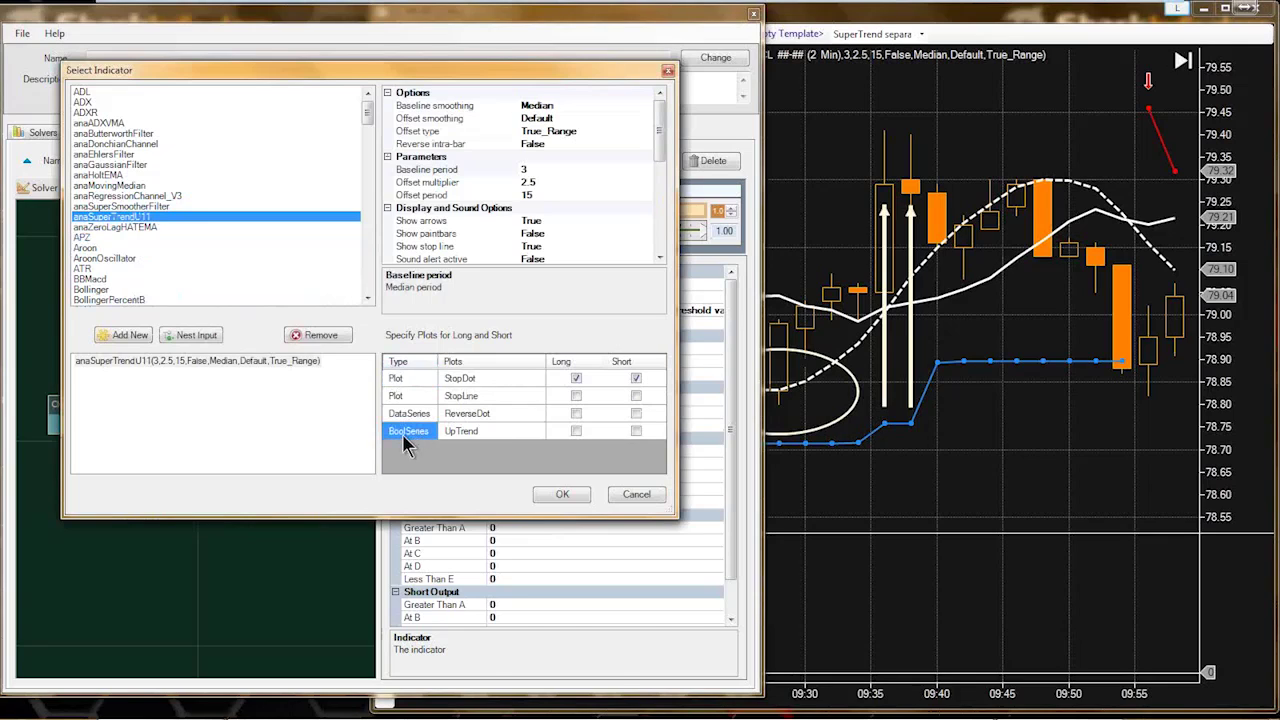
left_click(461, 440)
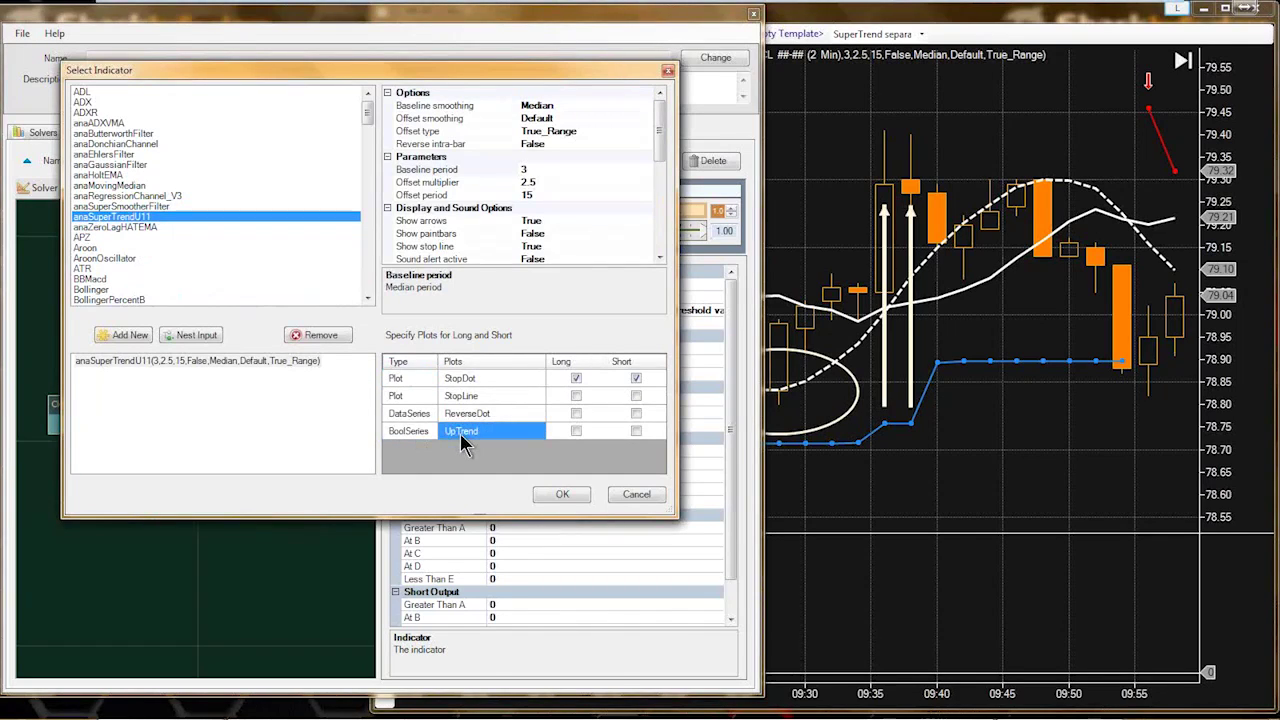
left_click(405, 436)
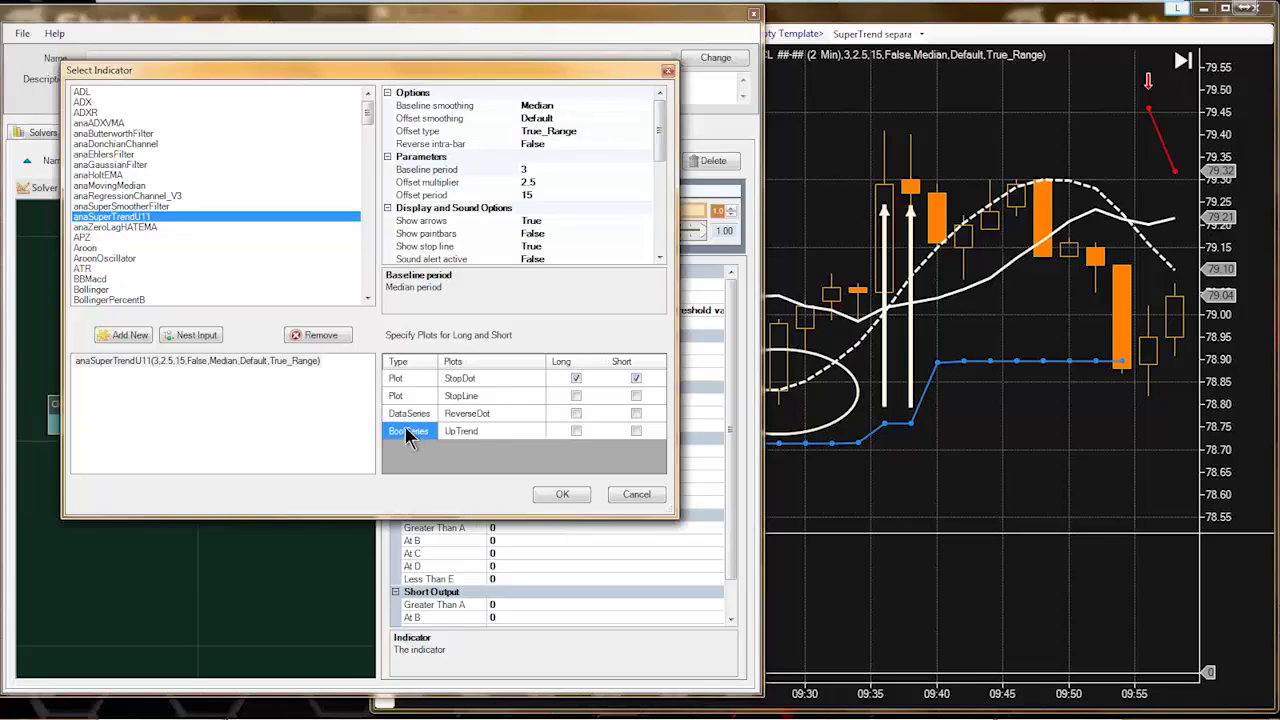
left_click(466, 436)
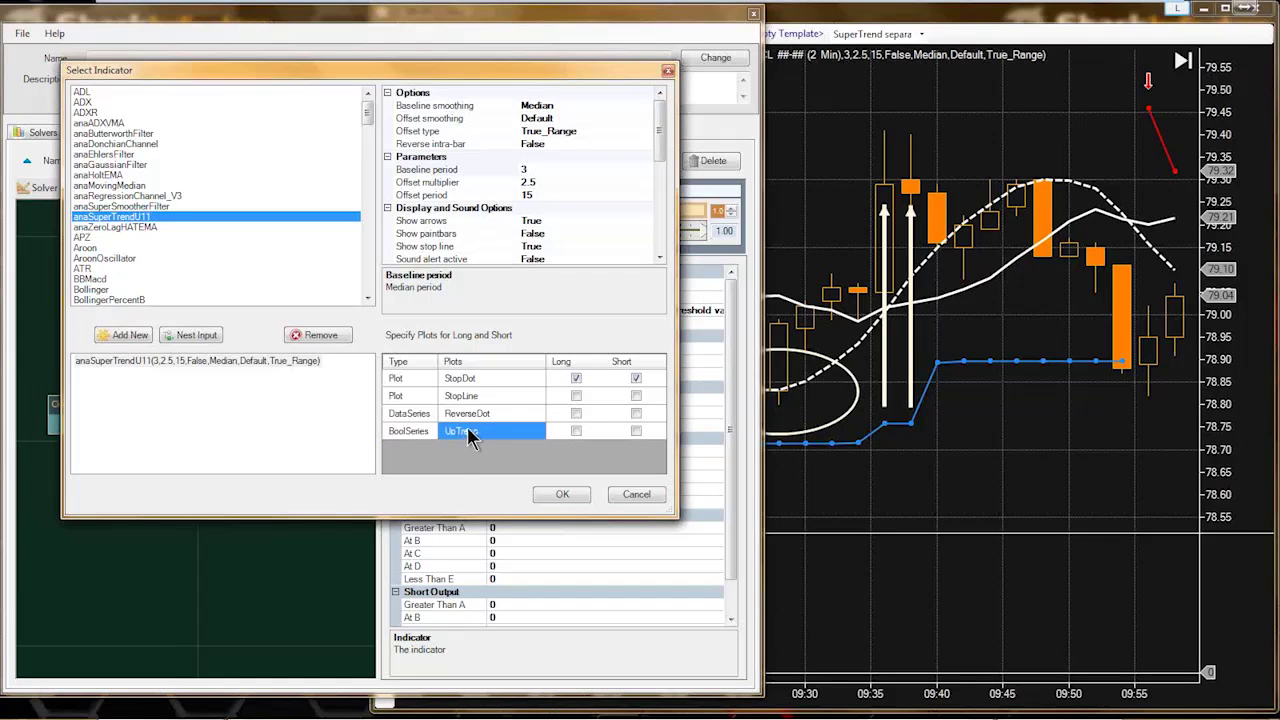
left_click(576, 432)
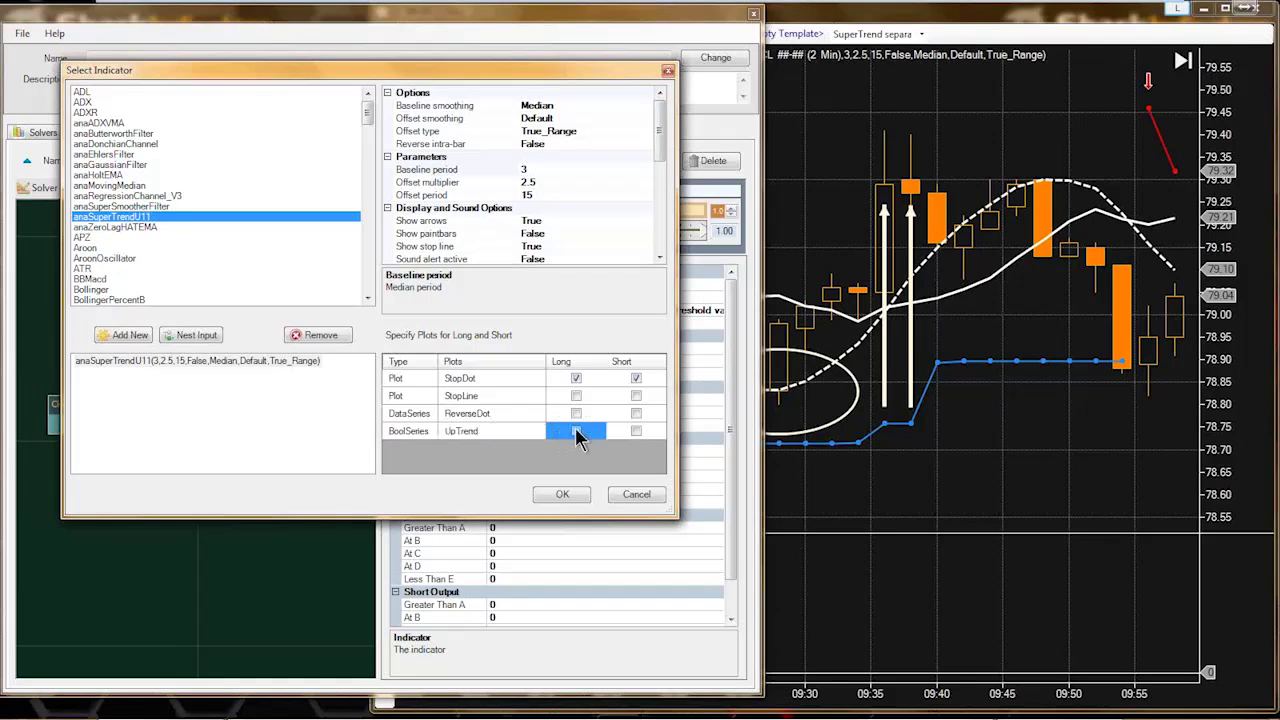
left_click(636, 431)
left_click(636, 431)
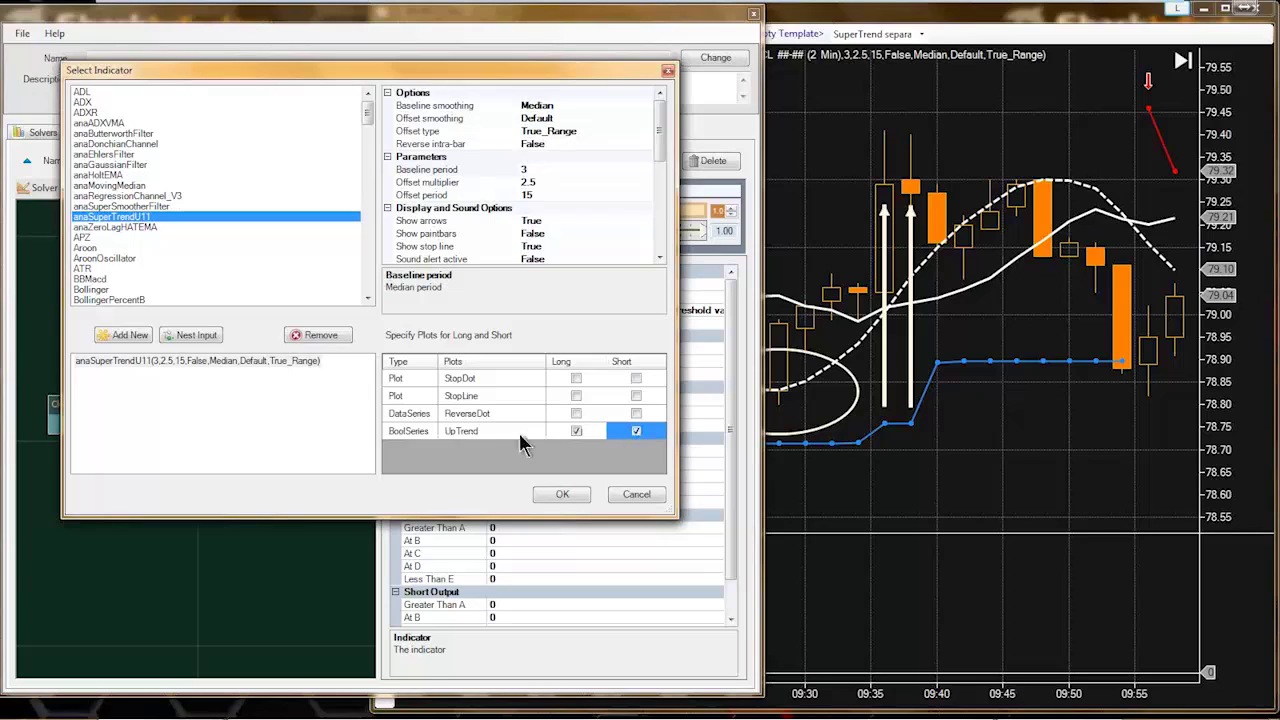
left_click(563, 497)
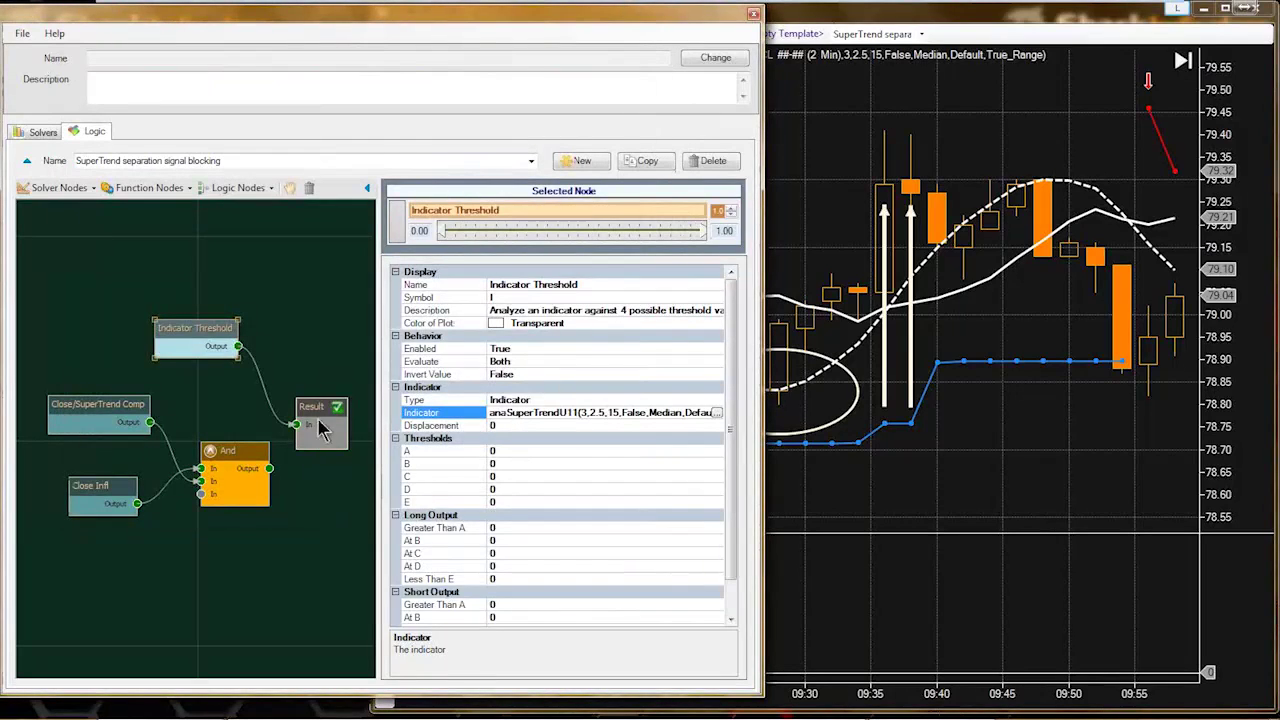
- Move the Result and Indicator Threshold nodes closer together, and set threshold A and the Greater Than A long output to 1
left_click_drag(311, 410, 313, 388)
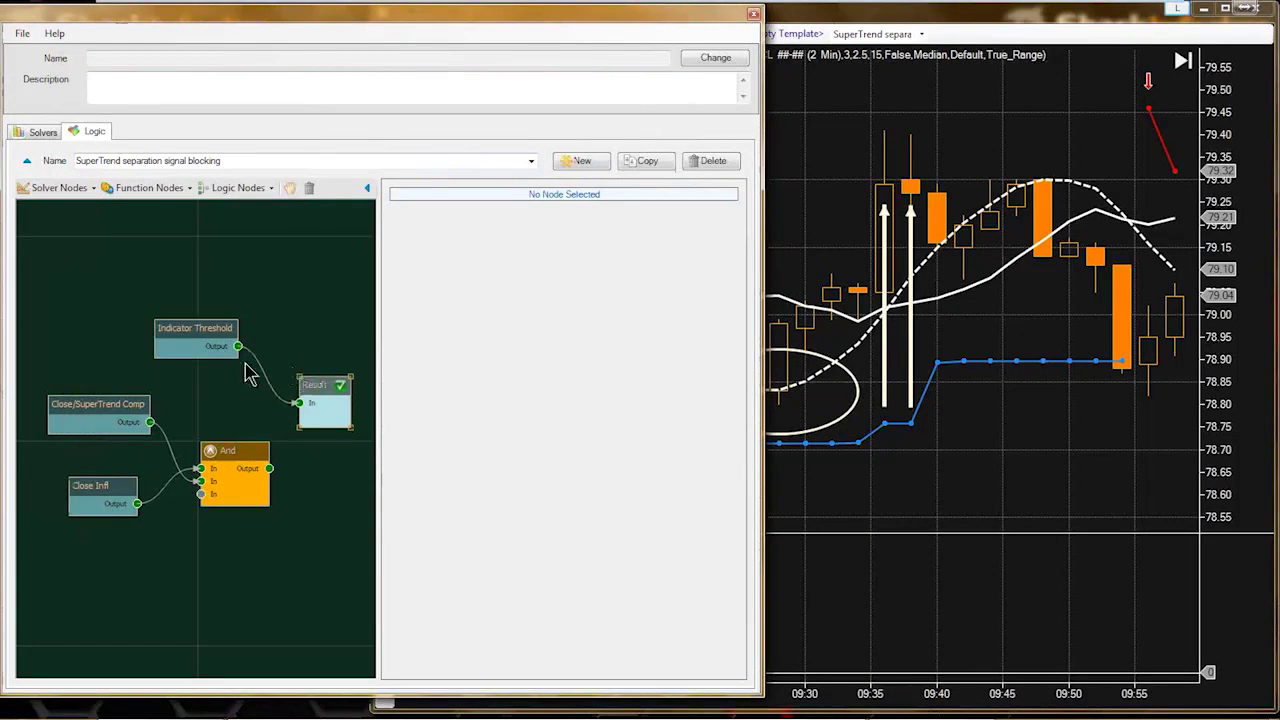
left_click(195, 338)
left_click_drag(195, 338, 207, 353)
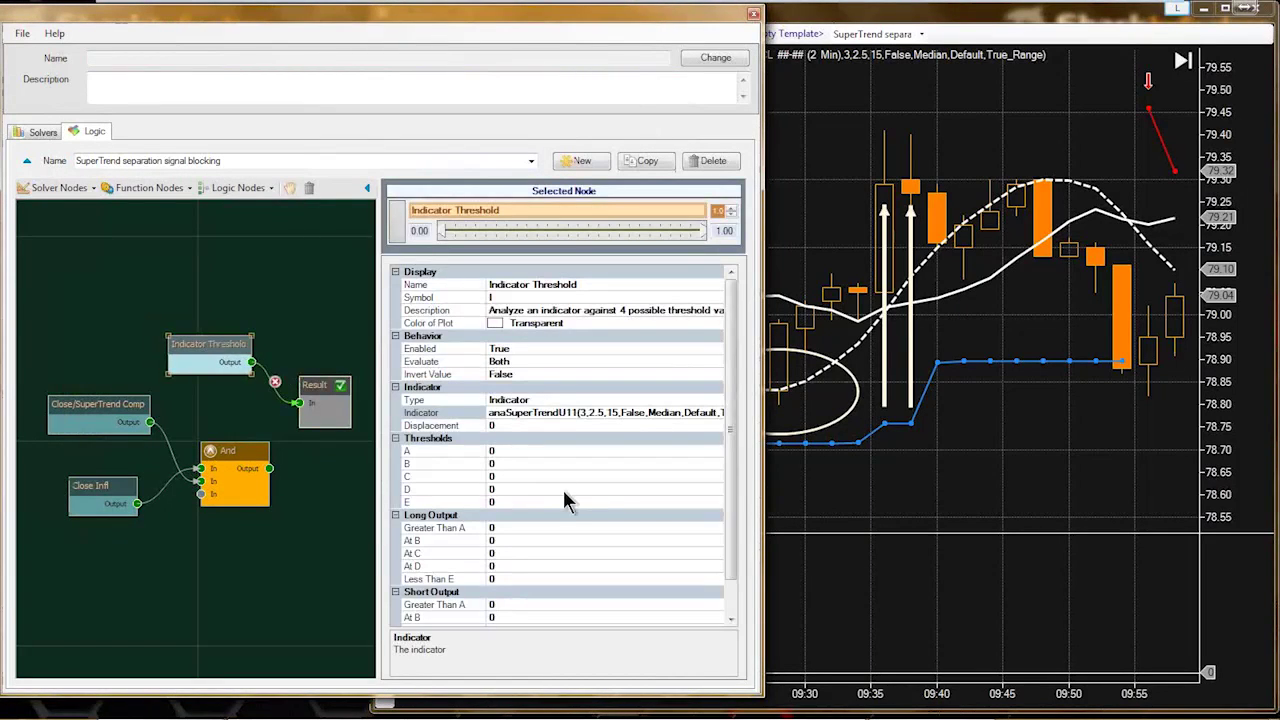
left_click(505, 528)
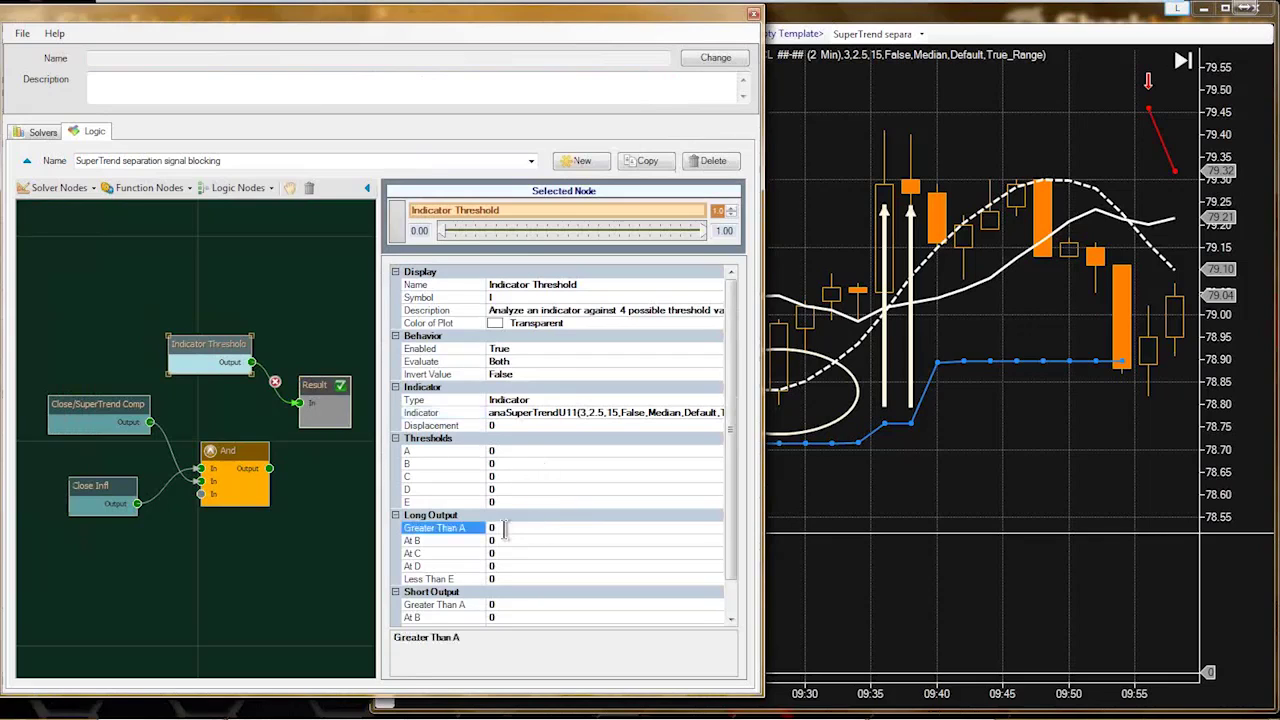
left_click(507, 451)
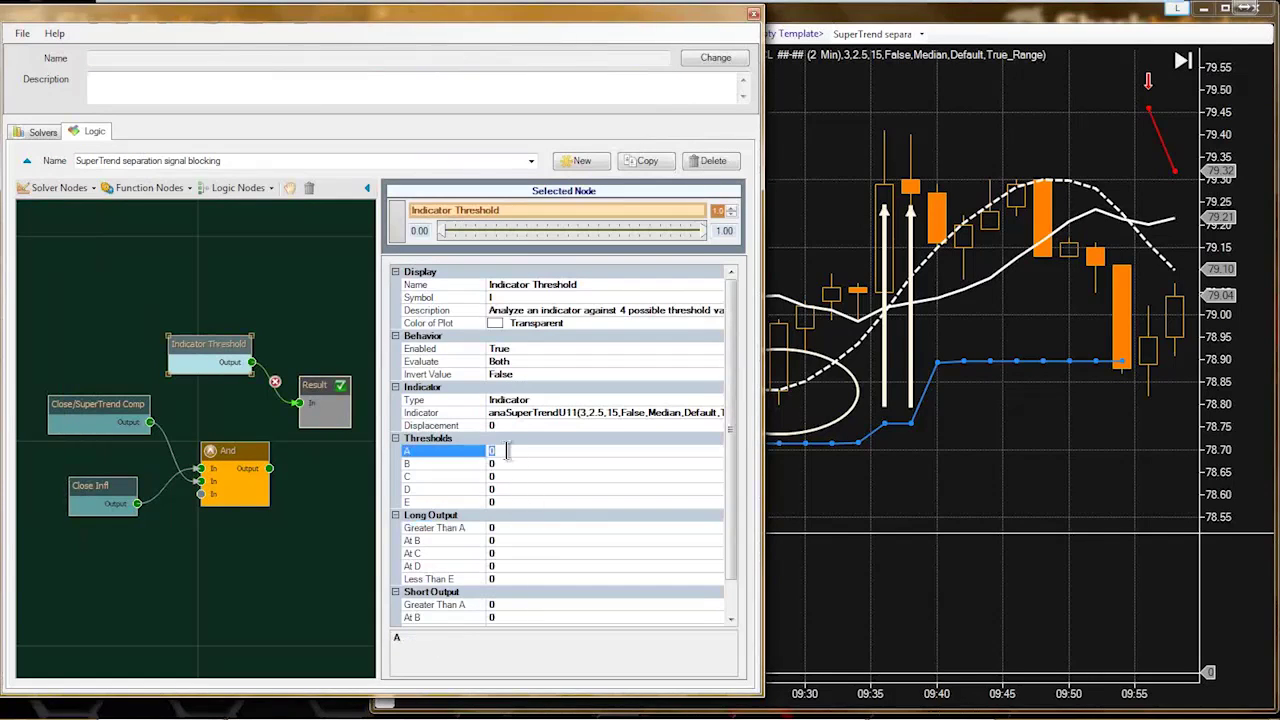
left_click(505, 528)
key("Return")
scroll(729, 585, "down", 1)
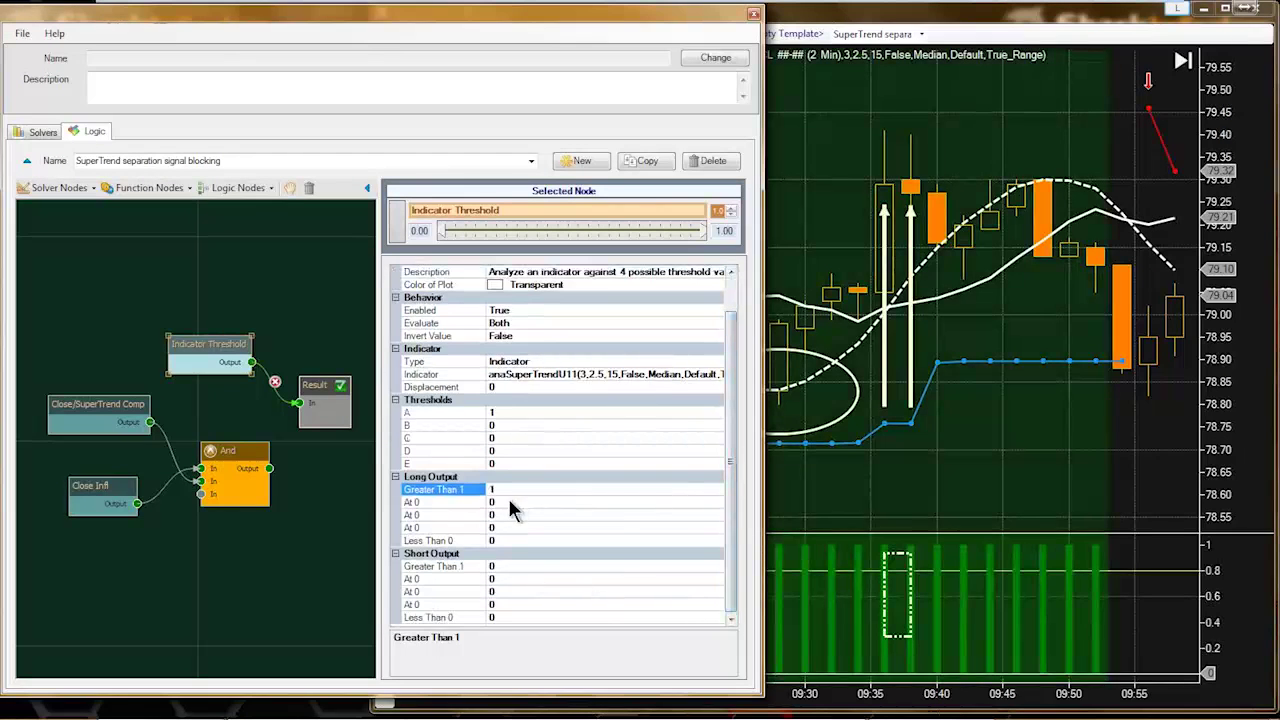
- Set the Indicator Threshold node's short output to 1 at threshold B and to 0 for Less Than 0
left_click(850, 512)
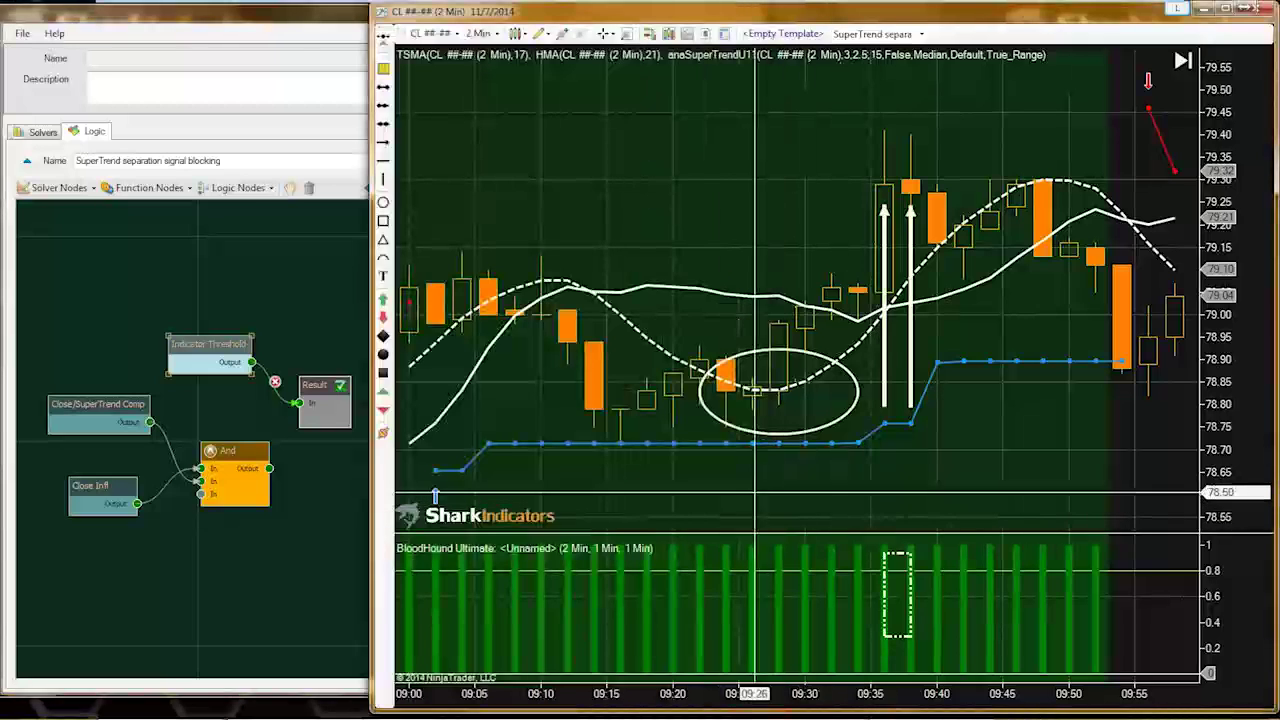
left_click_drag(746, 506, 948, 500)
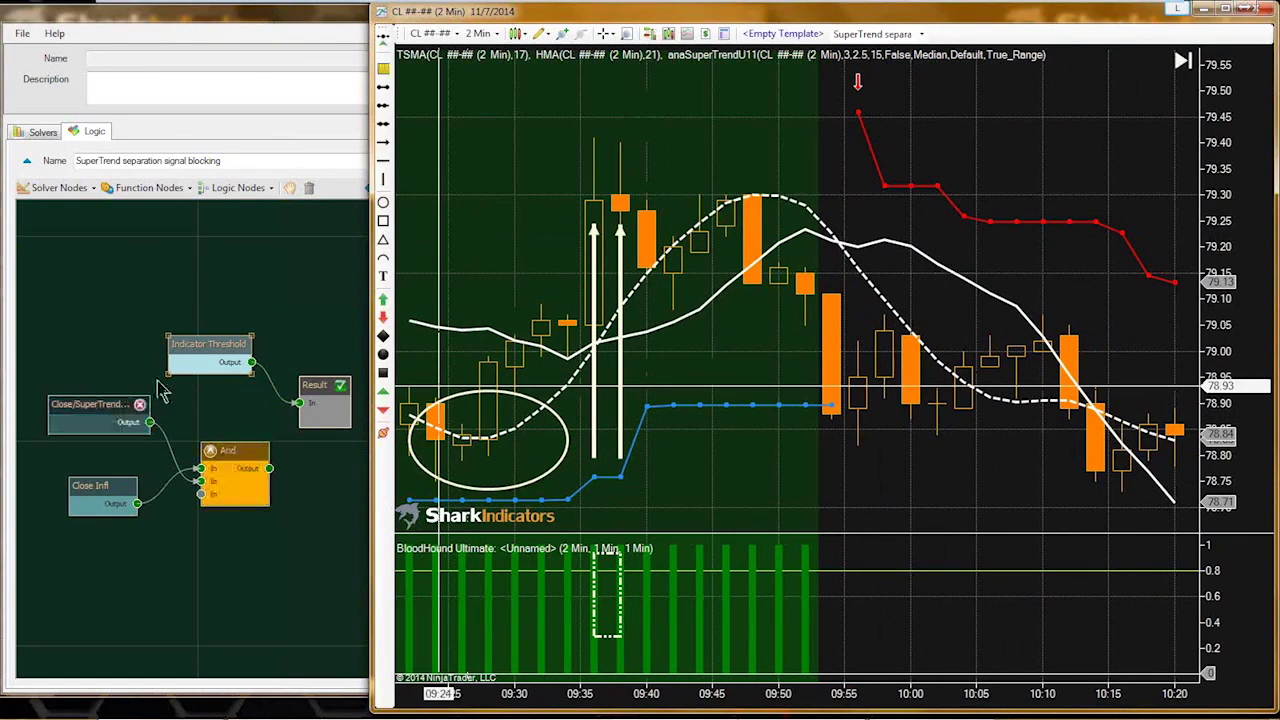
left_click(195, 350)
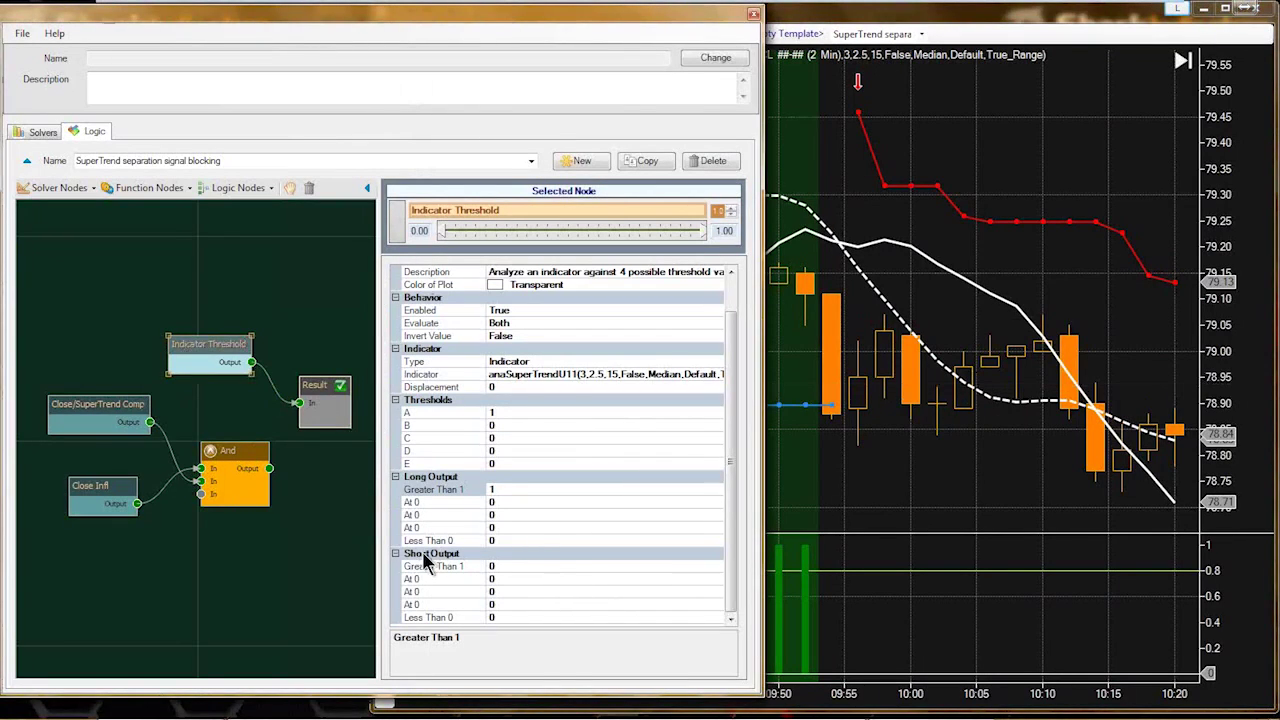
left_click(500, 617)
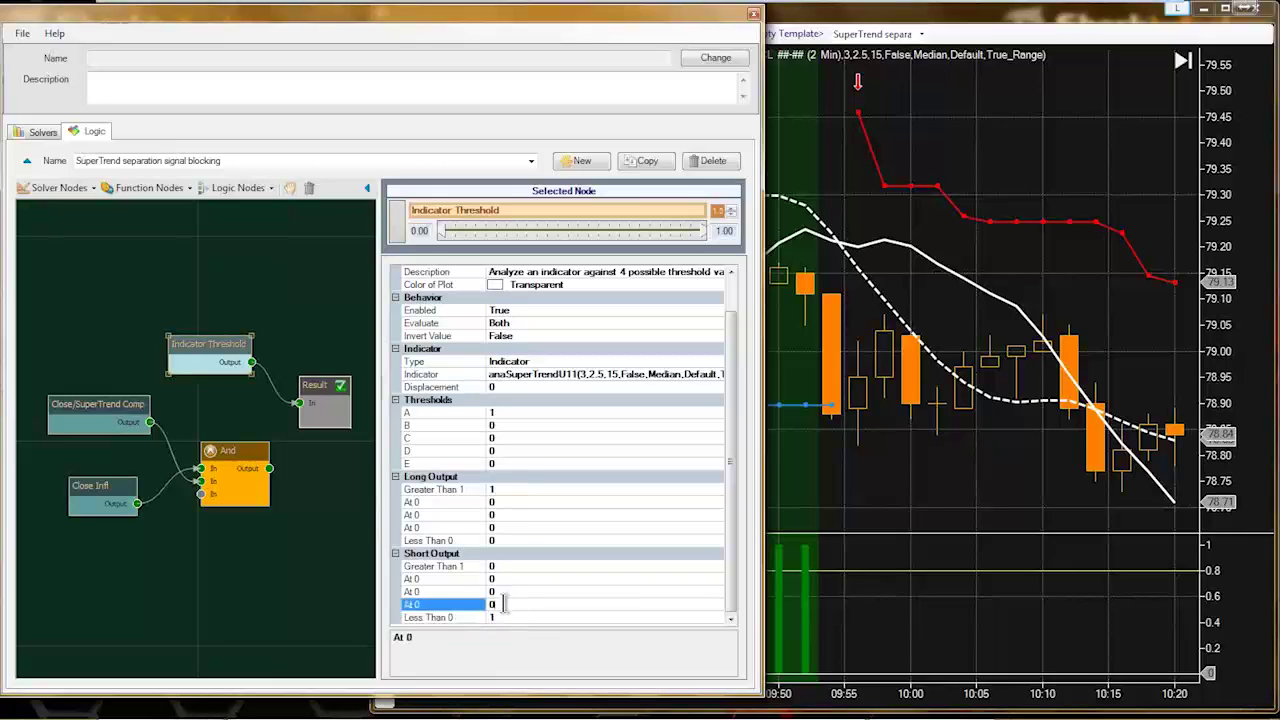
left_click(505, 578)
type("1")
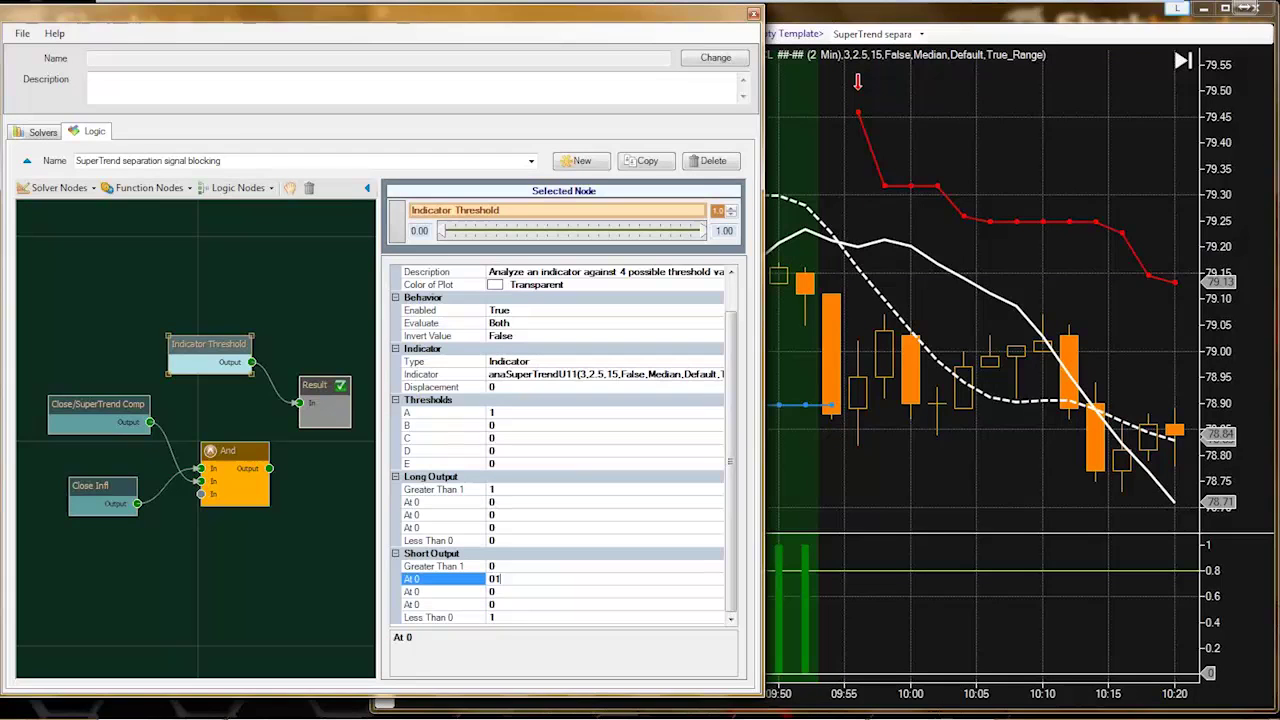
left_click(507, 592)
left_click(503, 617)
type("0")
left_click(503, 604)
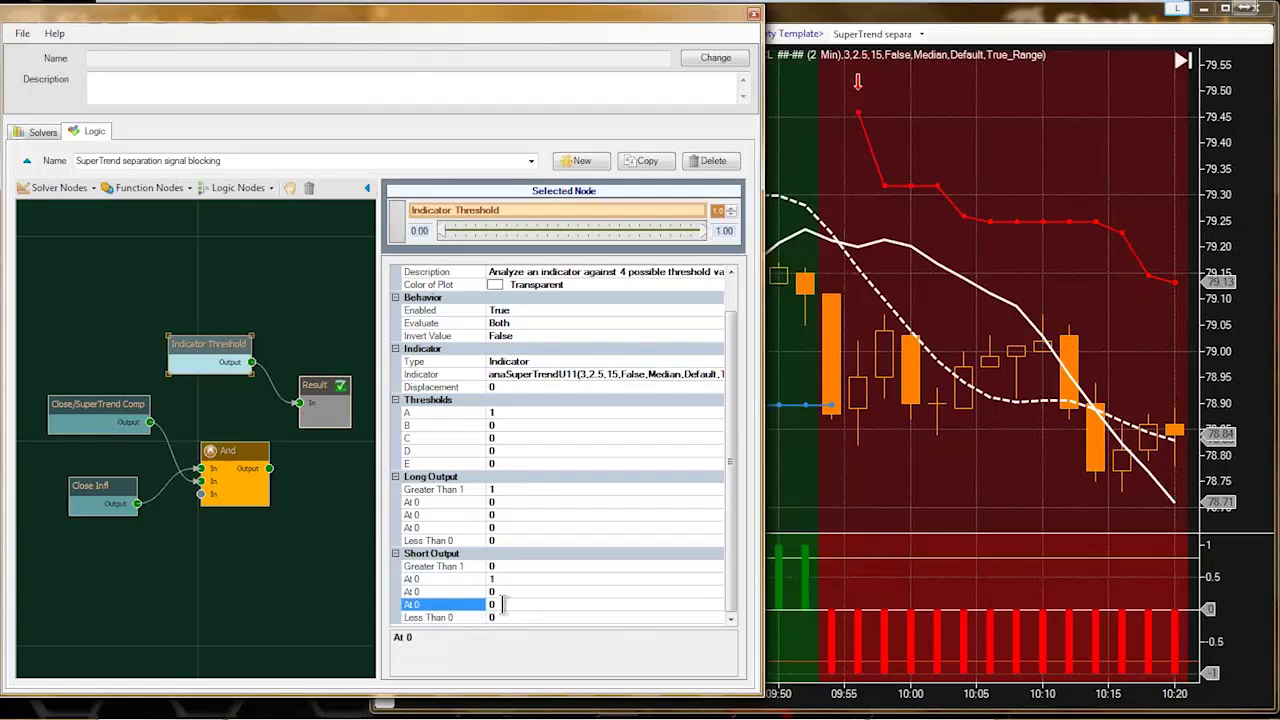
- Check the trend signals on the chart, then reconnect And to Result and place Indicator Threshold between Close/SuperTrend Comp and Close Infl
left_click(790, 470)
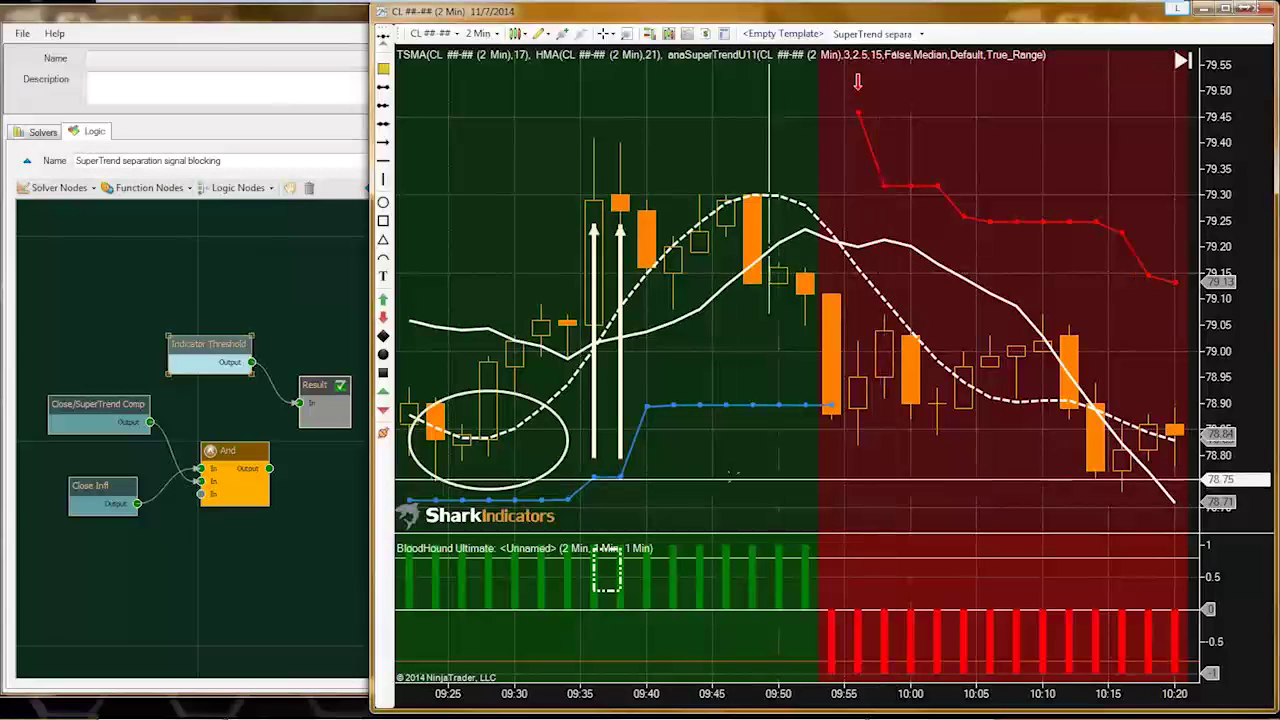
left_click_drag(728, 488, 1040, 460)
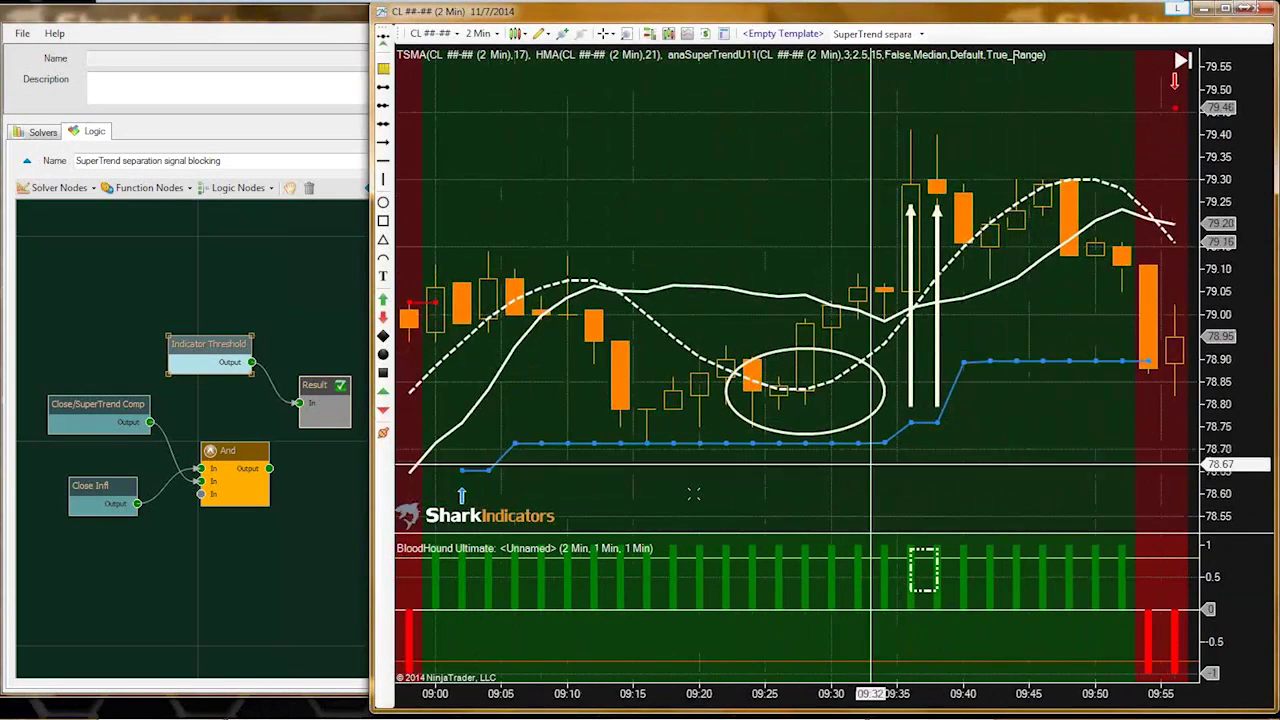
left_click_drag(663, 493, 820, 480)
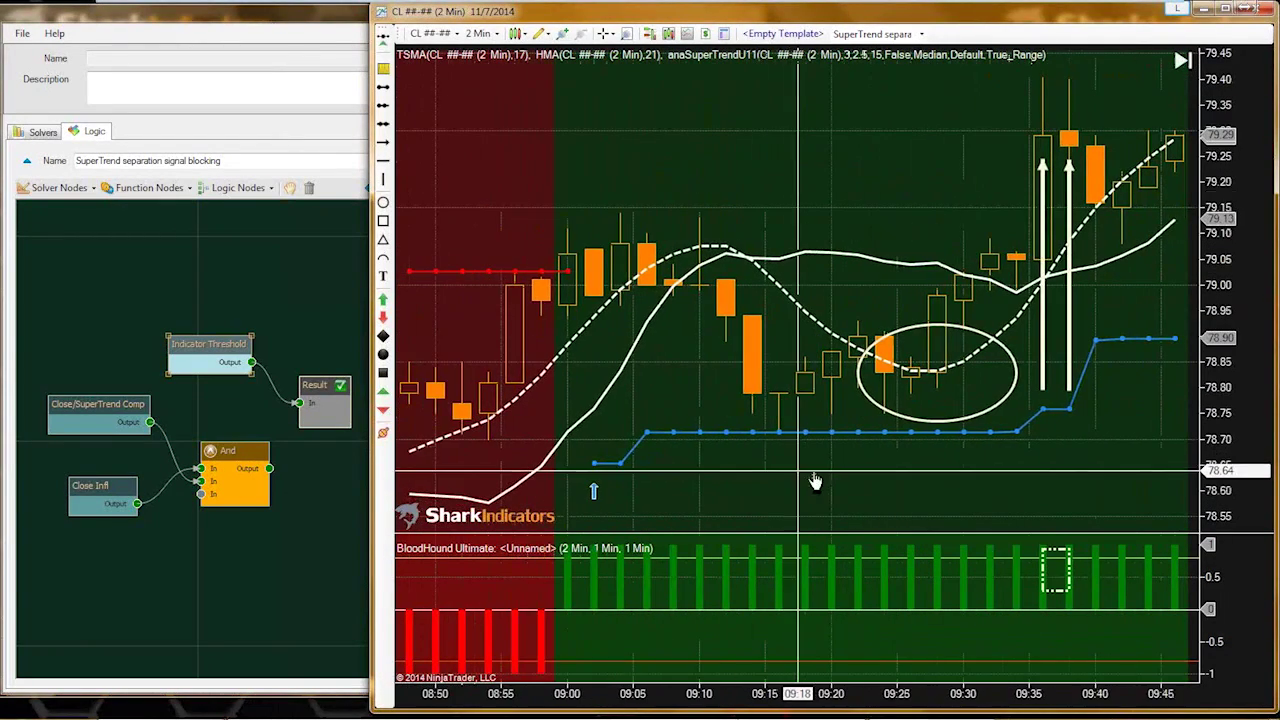
left_click(313, 387)
left_click_drag(313, 387, 313, 432)
left_click_drag(100, 488, 85, 541)
left_click_drag(210, 346, 97, 460)
left_click(884, 506)
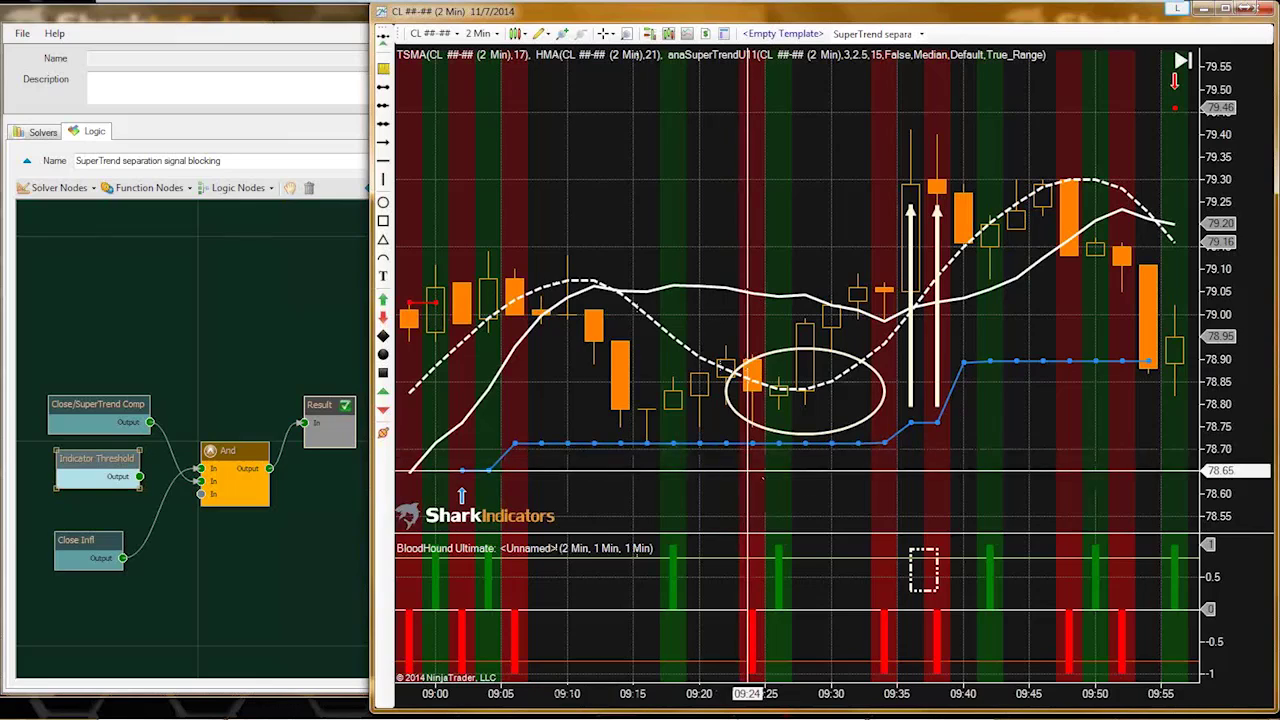
left_click_drag(85, 458, 84, 467)
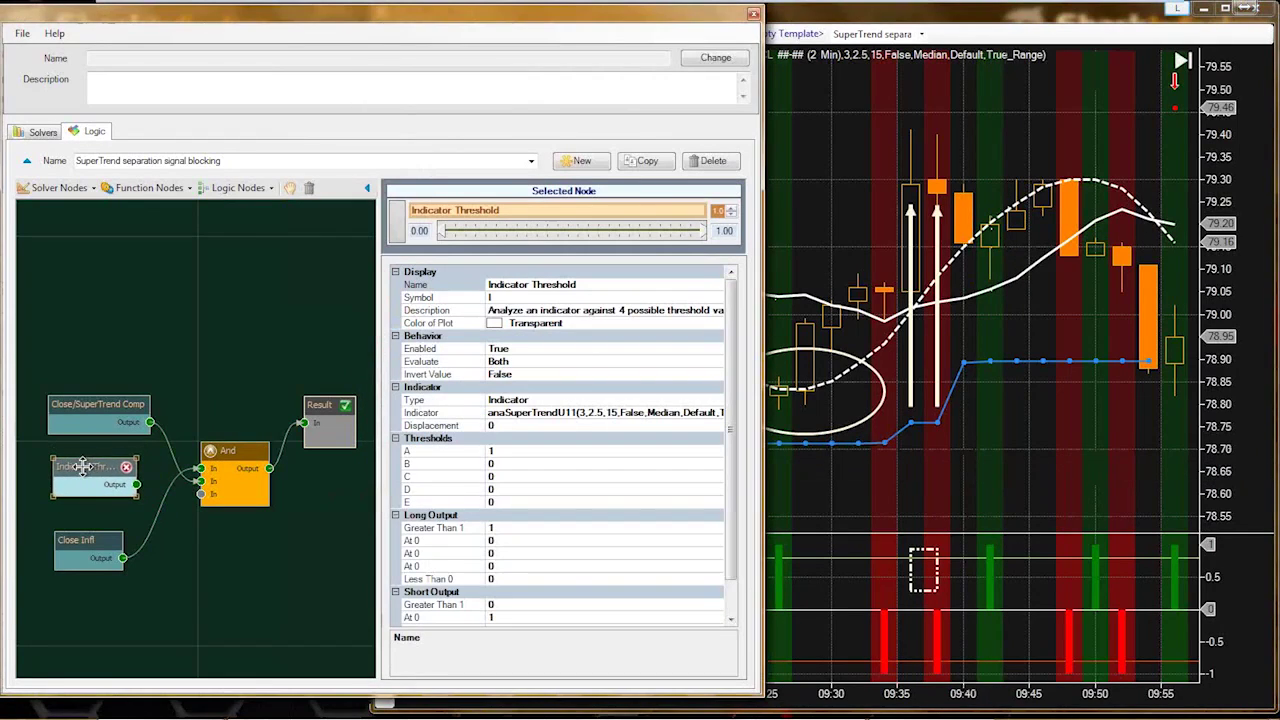
- Rename the Indicator Threshold node as "SuperTrend UpTrend filter Thres"
left_click(519, 285)
left_click_drag(526, 285, 489, 287)
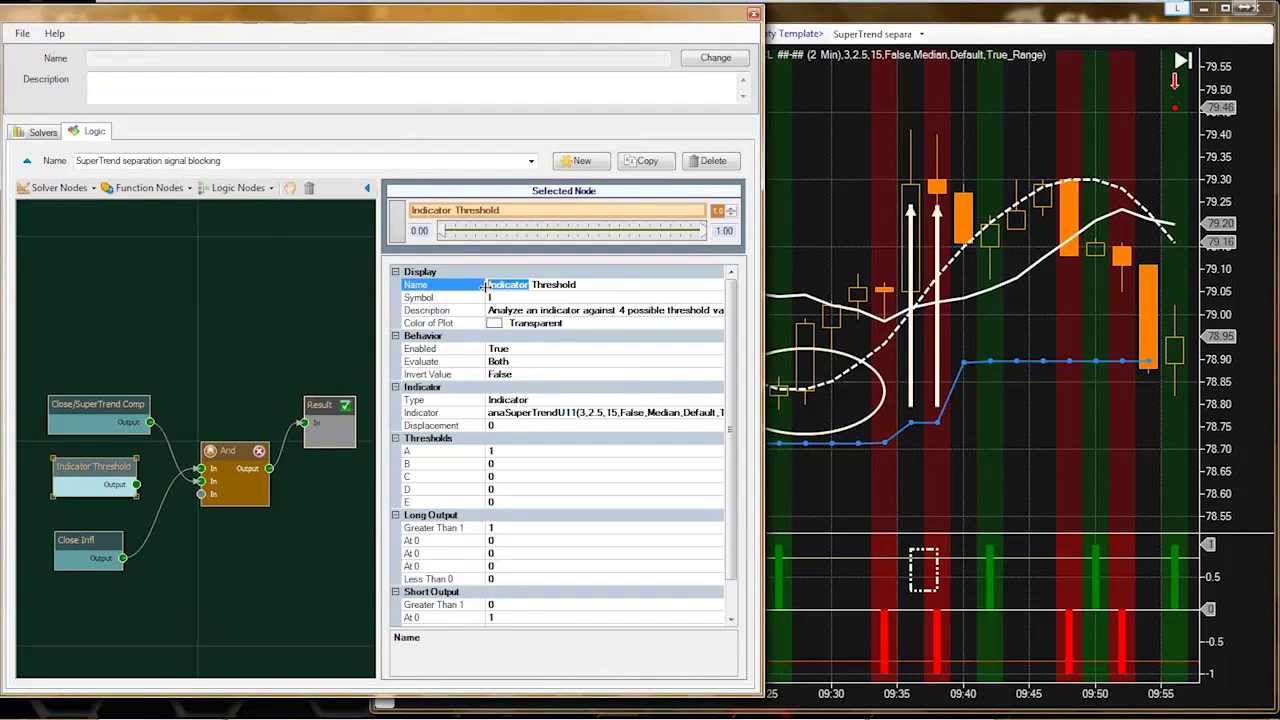
type("SuperTrend UpTrend filte")
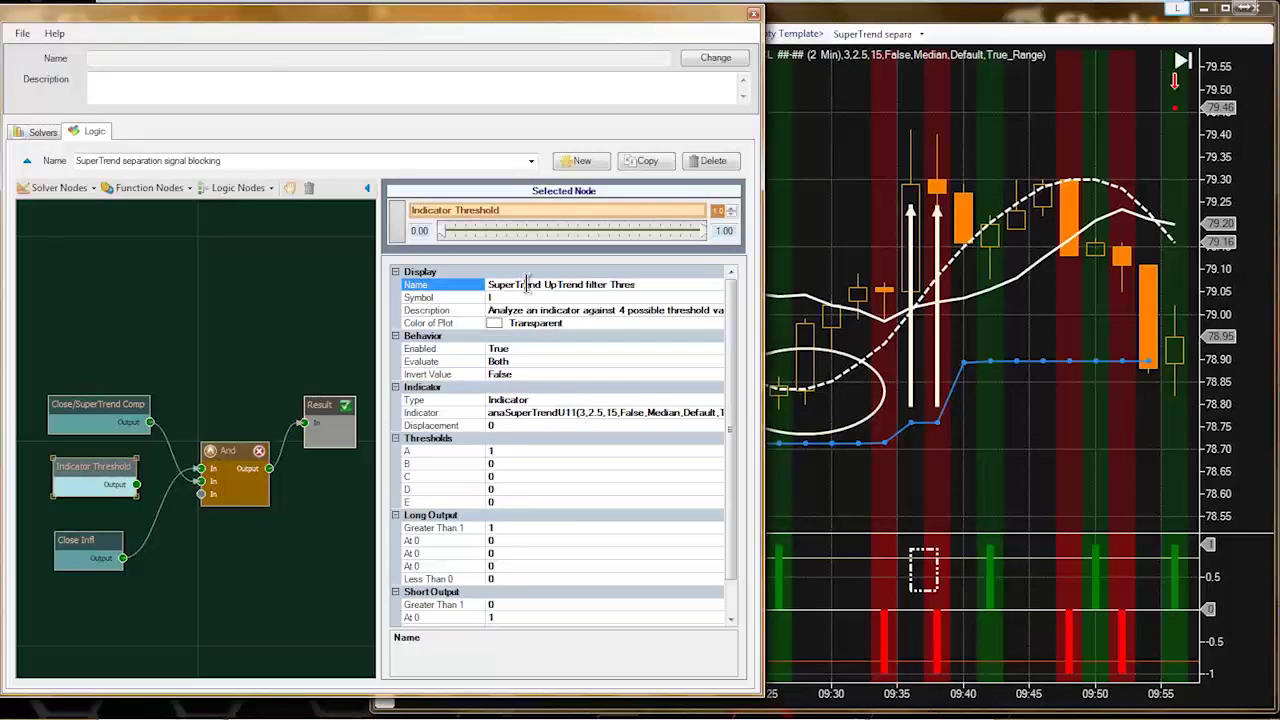
left_click_drag(546, 284, 580, 284)
left_click(125, 474)
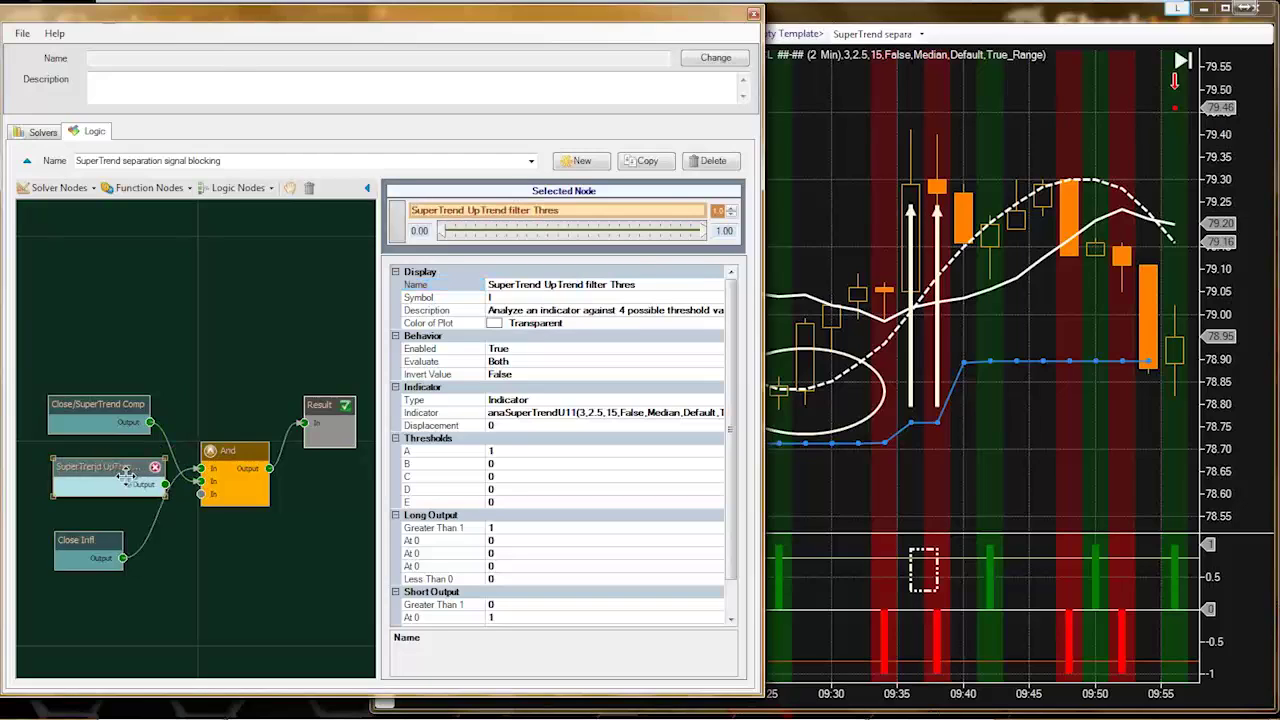
- Rewire the SuperTrend UpTrend filter output to the And node's third input and check the resulting signals on the chart
left_click_drag(103, 466, 205, 491)
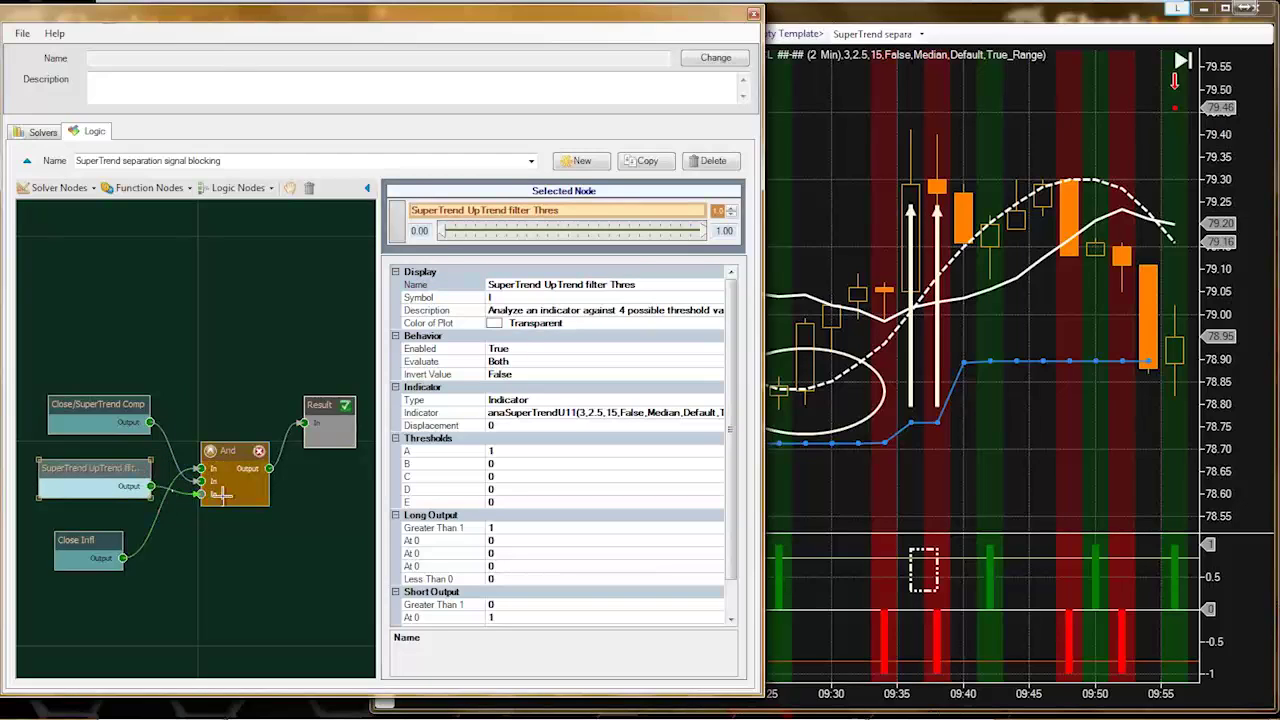
left_click_drag(205, 491, 221, 494)
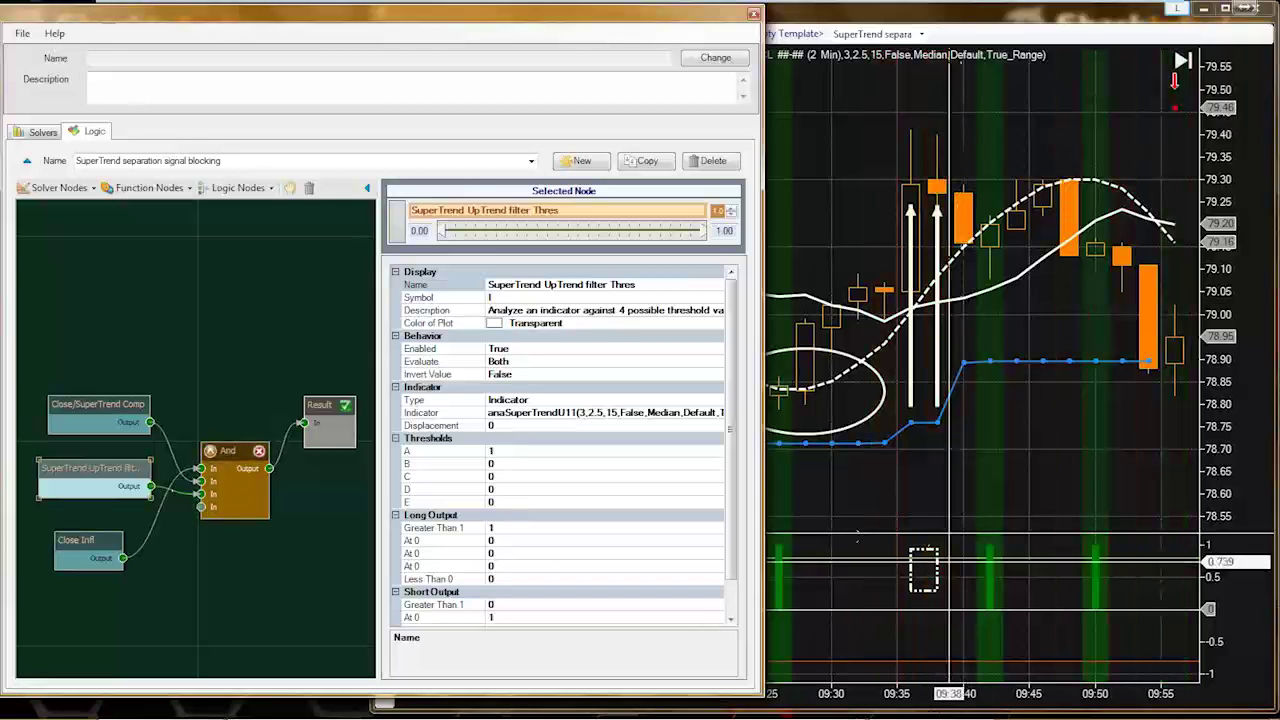
left_click(829, 500)
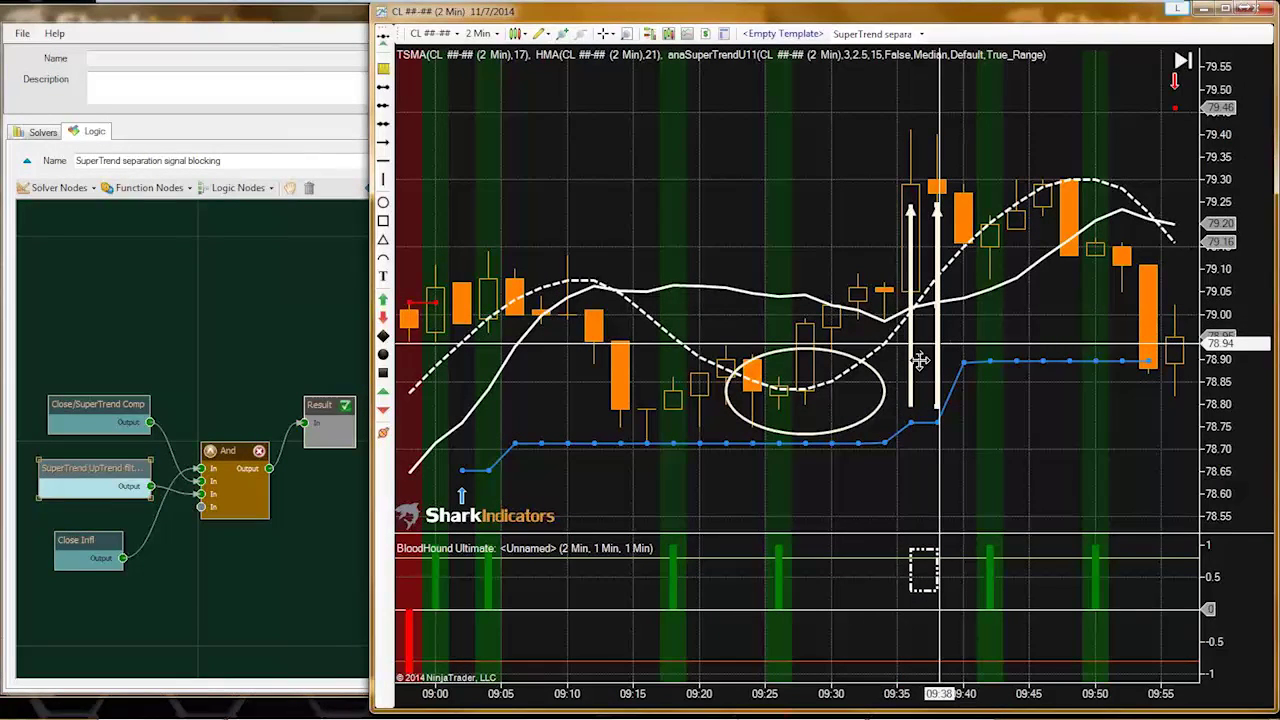
left_click(100, 620)
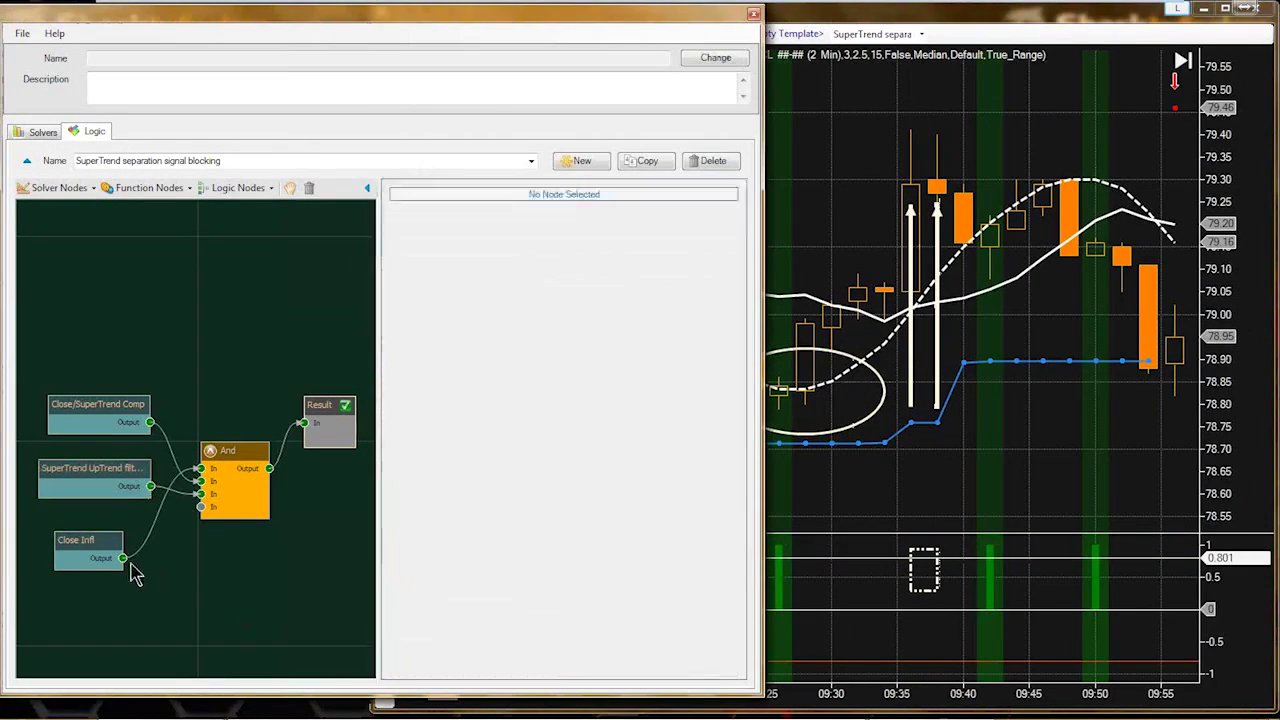
- Connect the Close Infl node's output directly to the Result node to inspect its signals on the chart
left_click_drag(130, 558, 296, 576)
left_click_drag(80, 546, 82, 562)
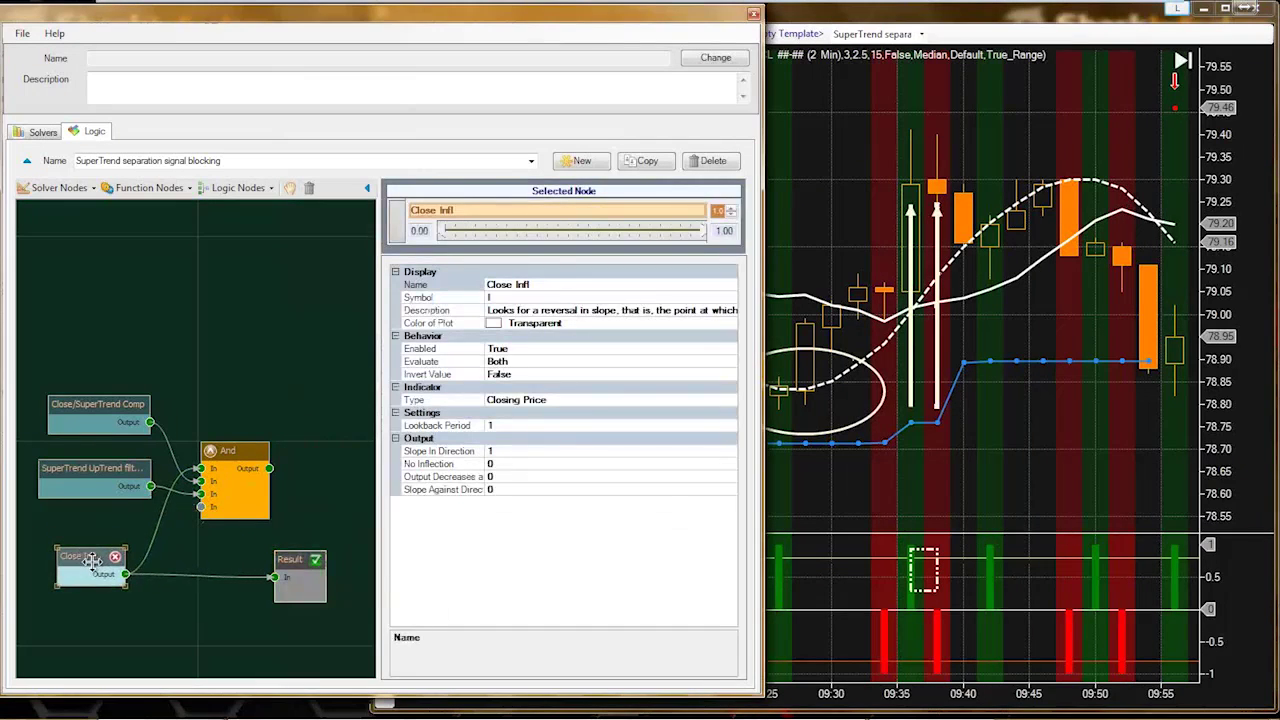
left_click(906, 503)
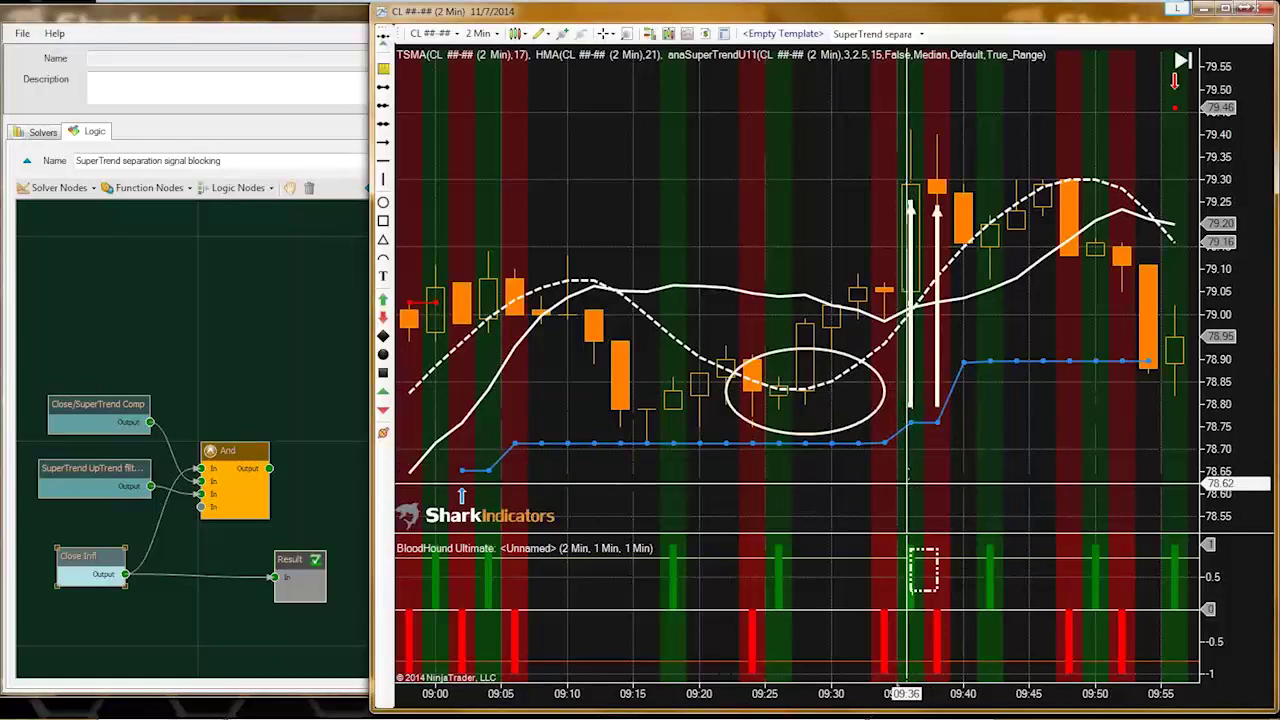
- Reconnect the And node's output to Result and place the Result node beside the And node
left_click(288, 492)
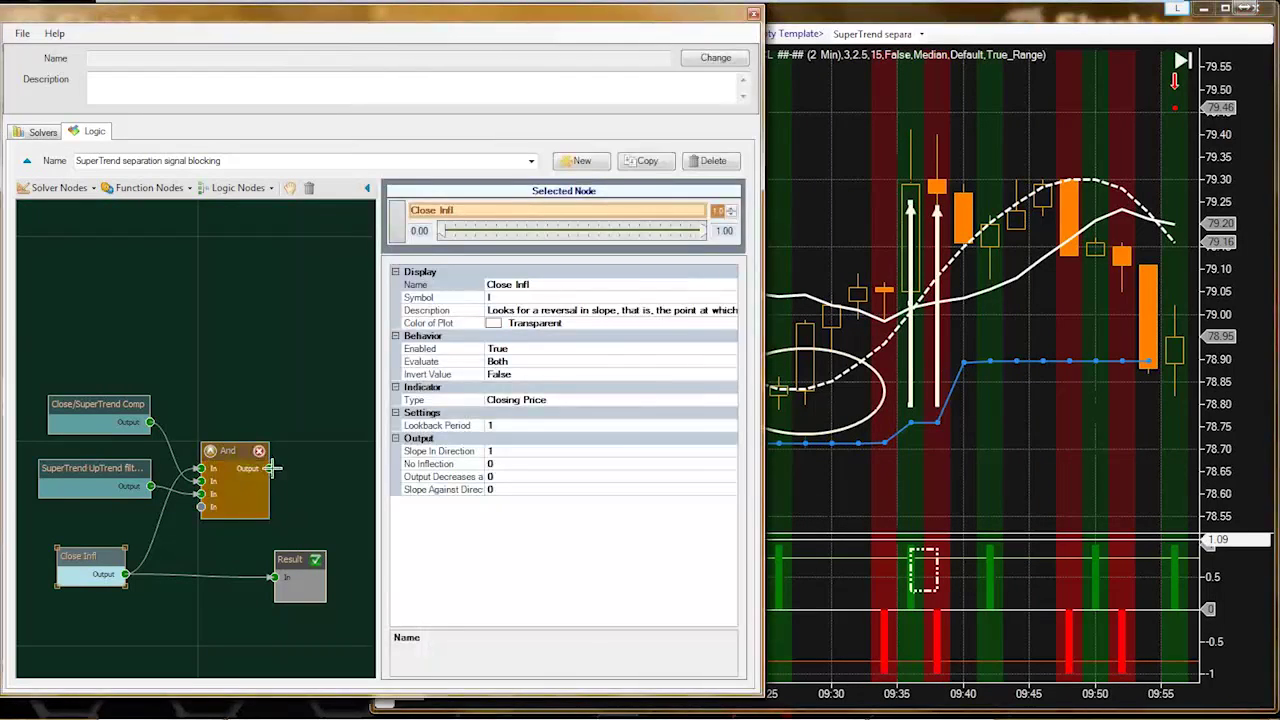
left_click_drag(288, 565, 308, 491)
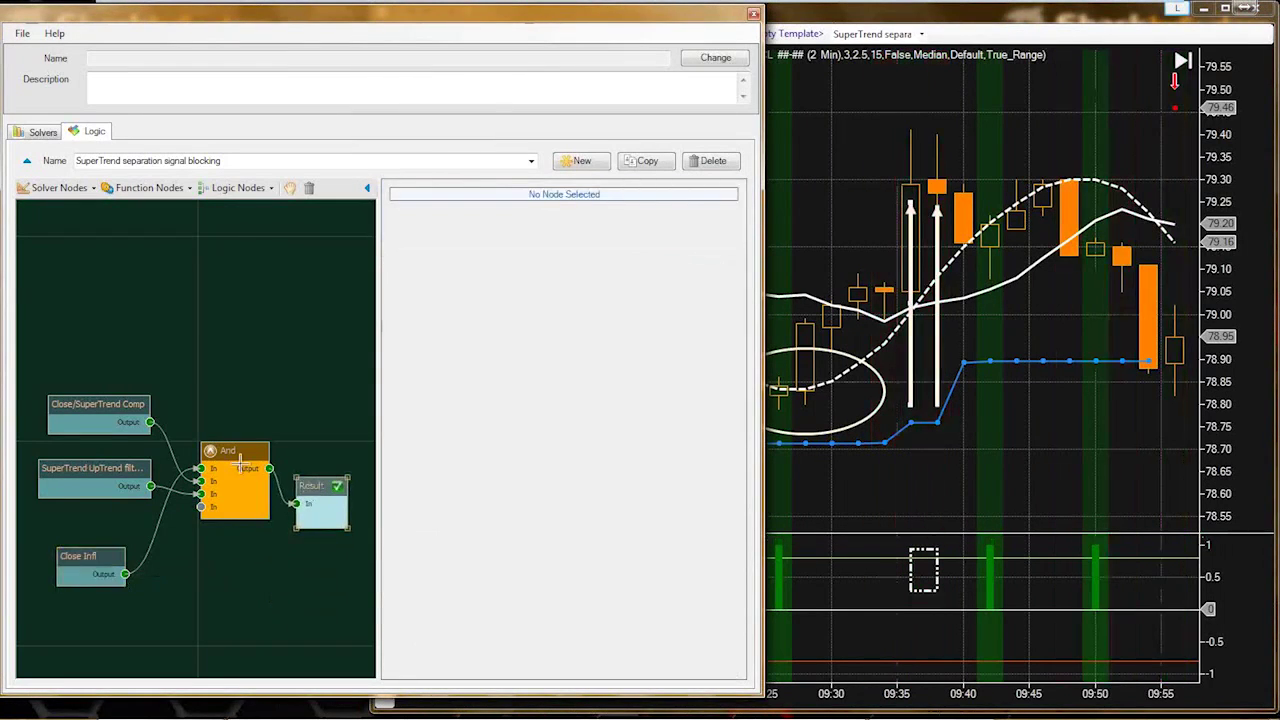
- Add an EMA indicator to the CL 2-minute chart
left_click(979, 494)
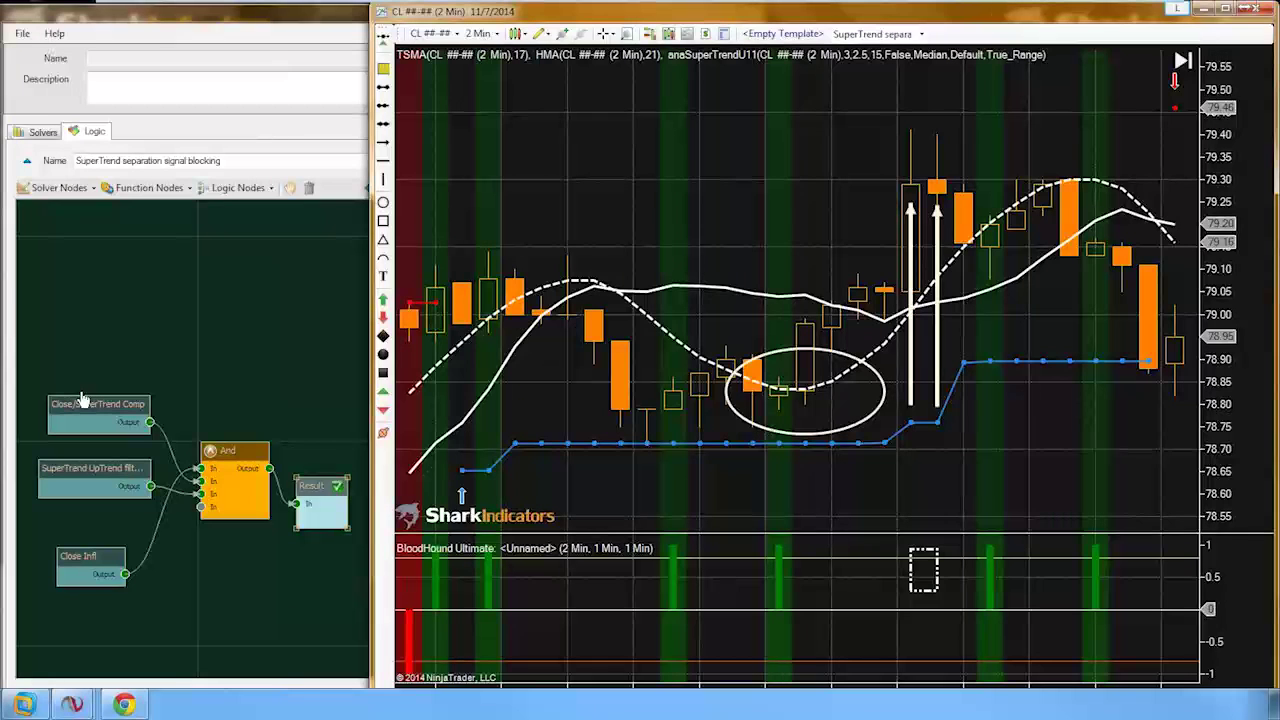
left_click(714, 192)
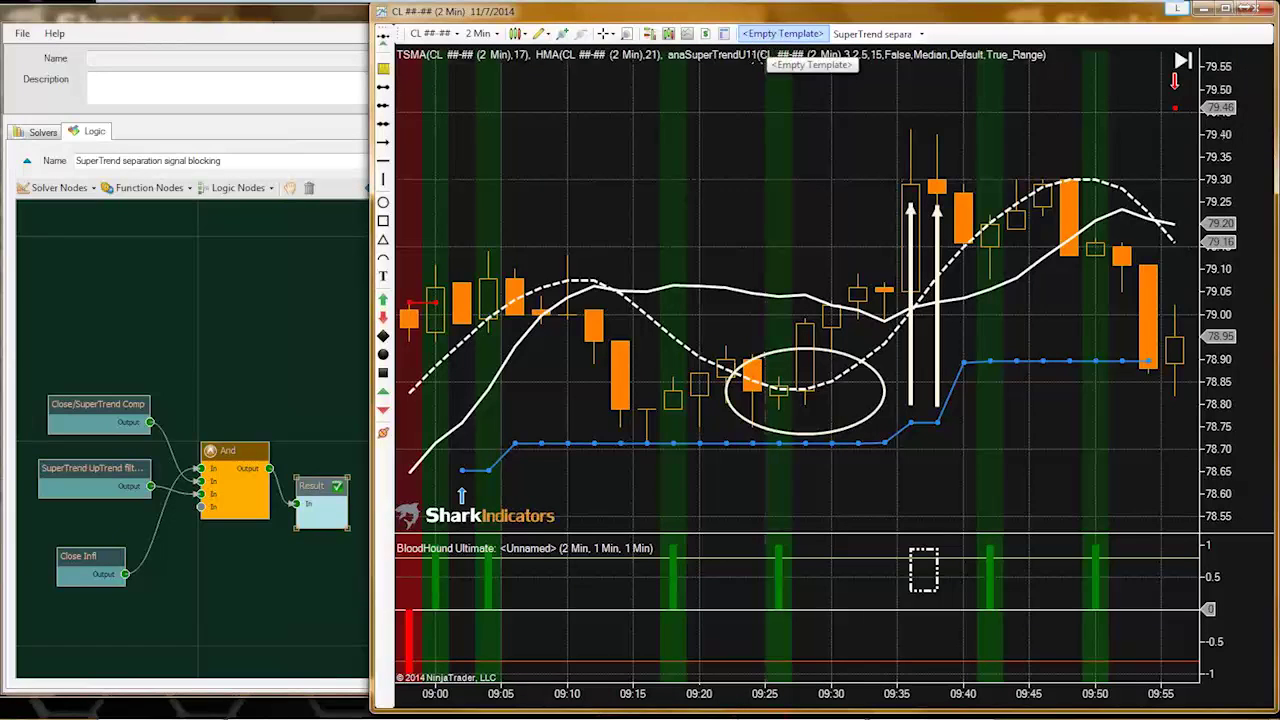
right_click(698, 180)
left_click(732, 247)
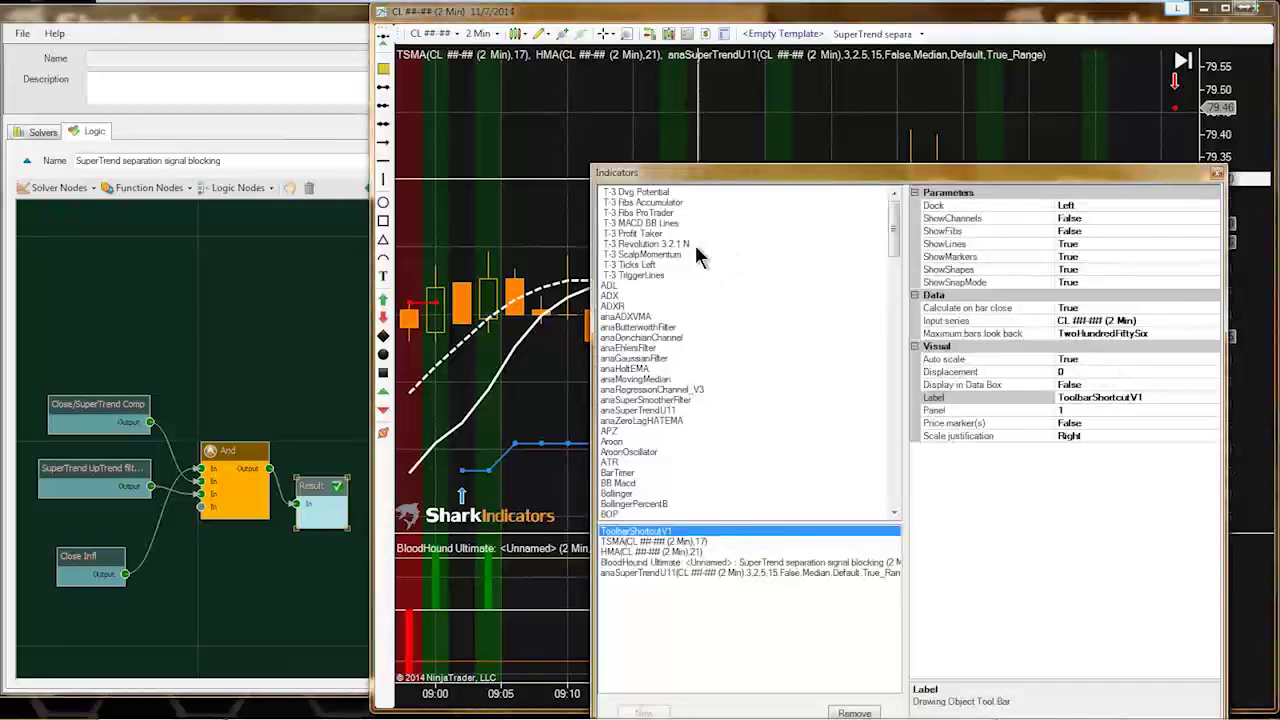
left_click(640, 317)
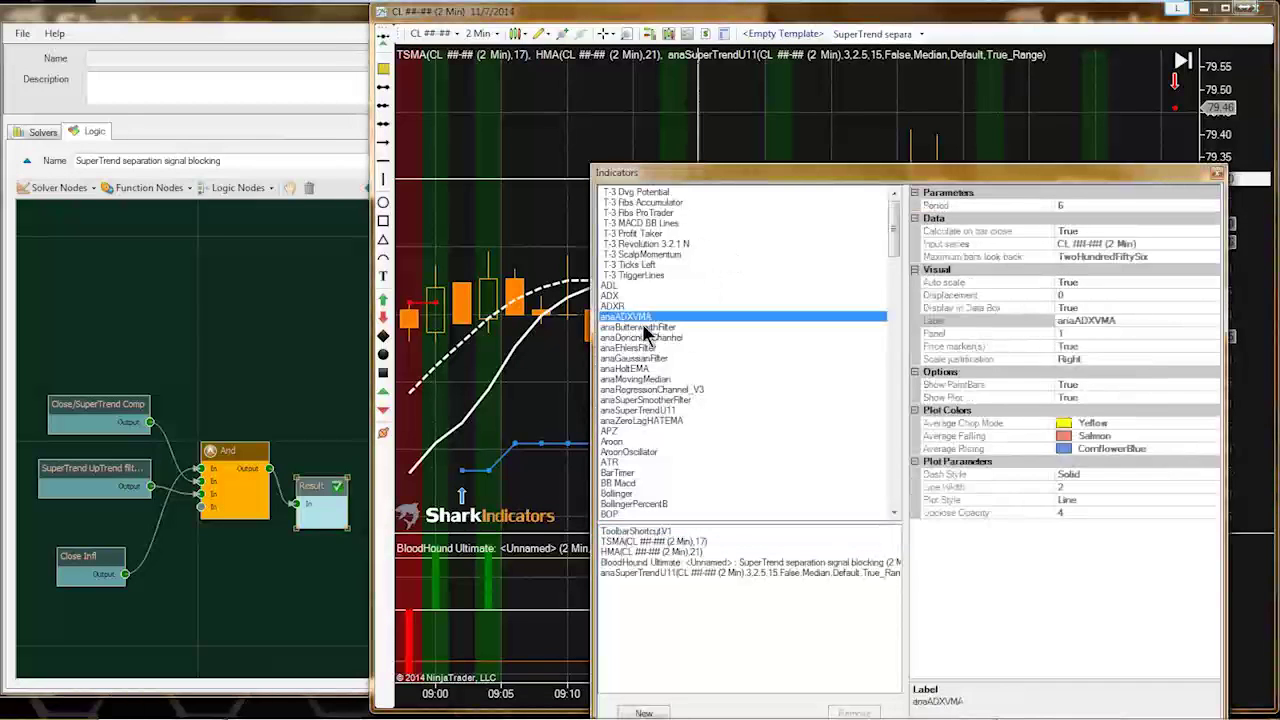
scroll(660, 355, "down", 3)
key("Down")
key("Down")
key("Down")
key("Down")
key("Down")
key("Down")
key("Down")
key("Down")
key("Down")
key("Down")
key("Down")
key("Down")
key("Down")
key("Down")
key("Down")
key("Down")
key("Down")
key("Down")
key("Down")
key("Down")
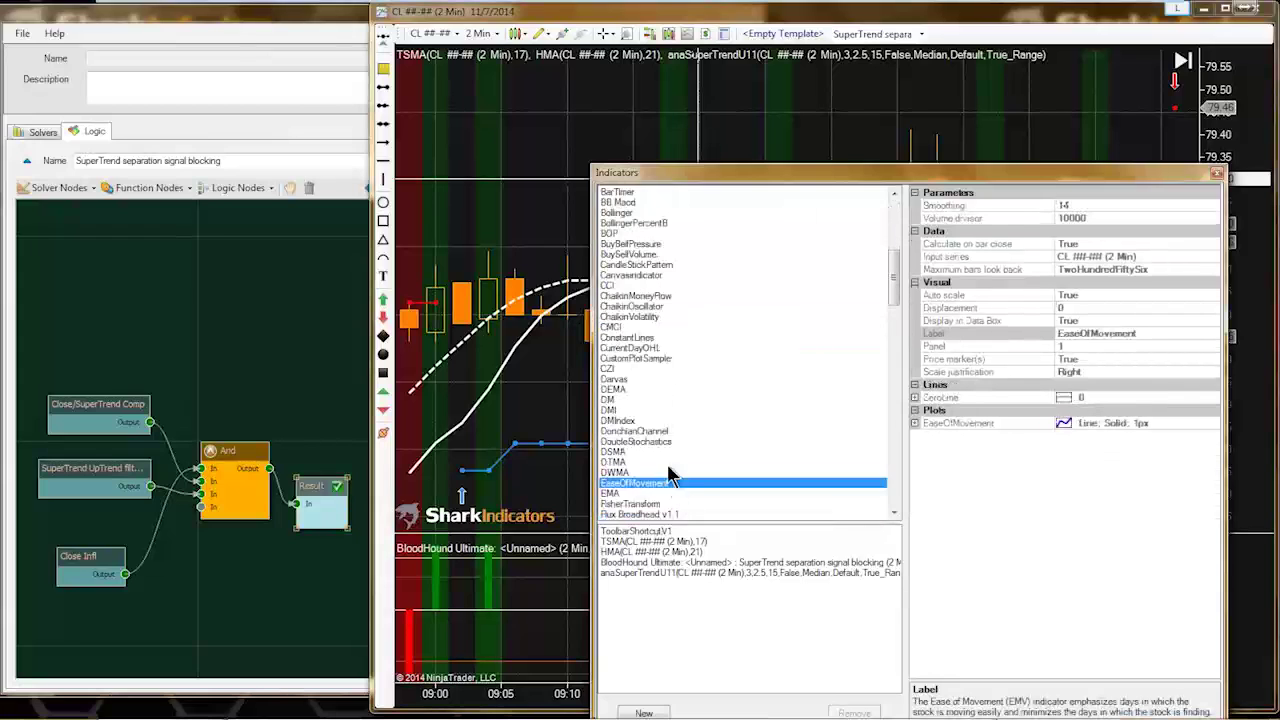
double_click(612, 463)
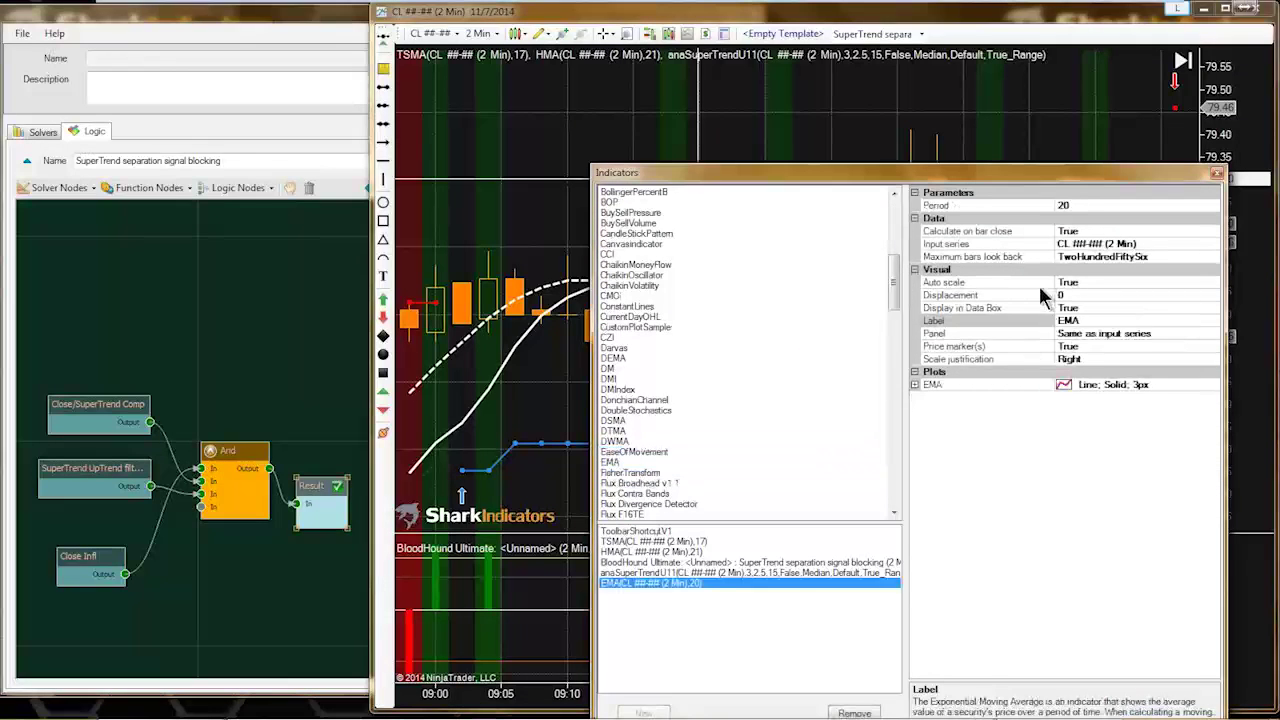
- Set the EMA's period to 34 and its plot width to 4, and accept the indicator settings
left_click(1073, 207)
type("34")
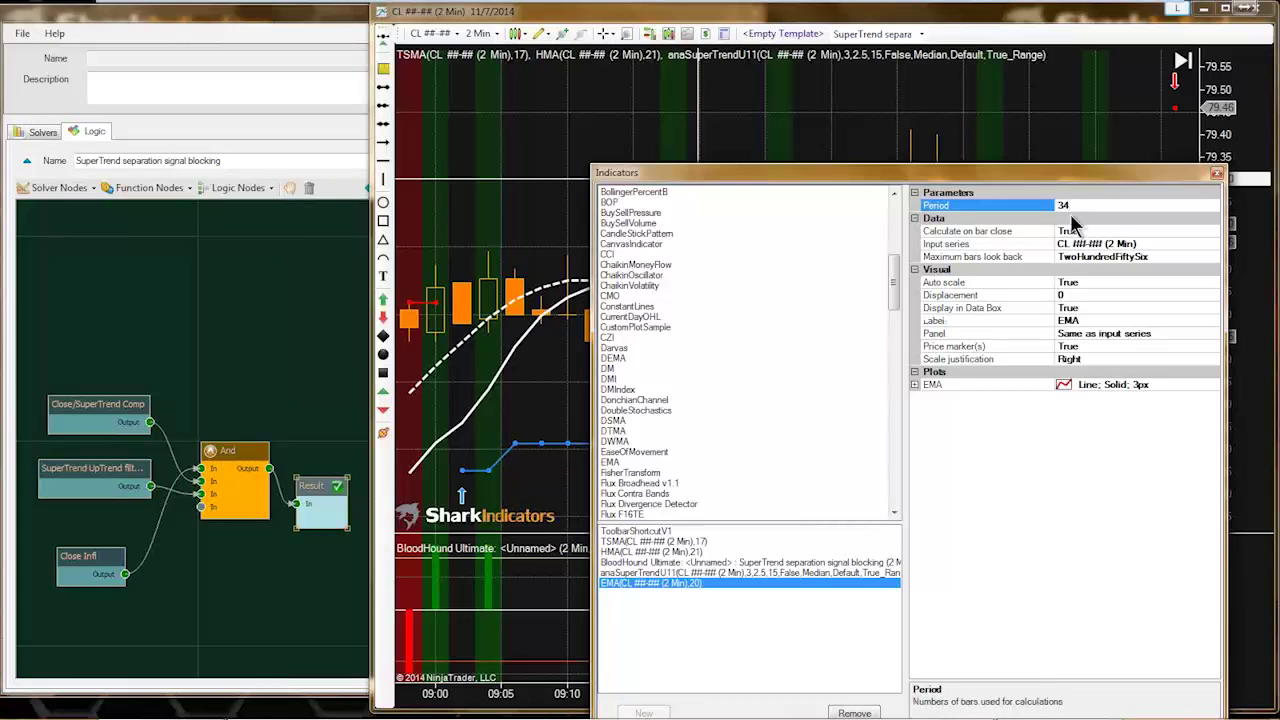
double_click(1008, 386)
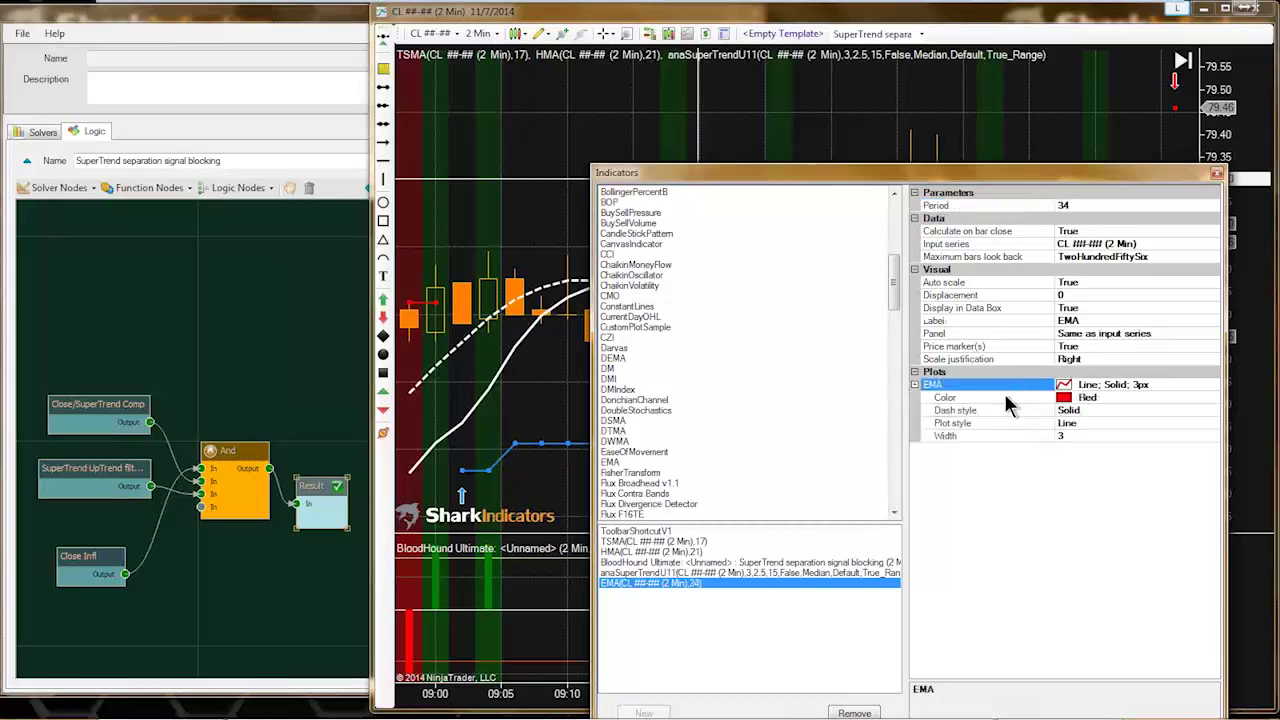
left_click(1073, 435)
double_click(1073, 434)
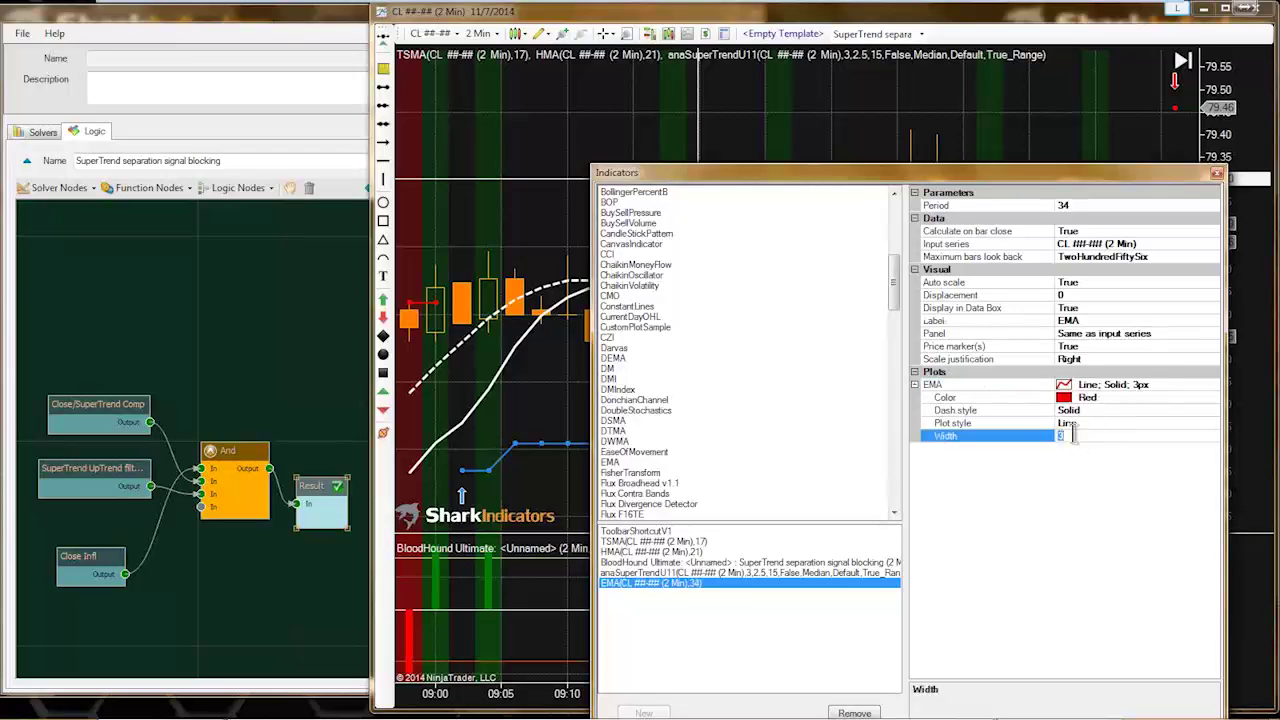
type("4")
left_click_drag(985, 190, 440, 102)
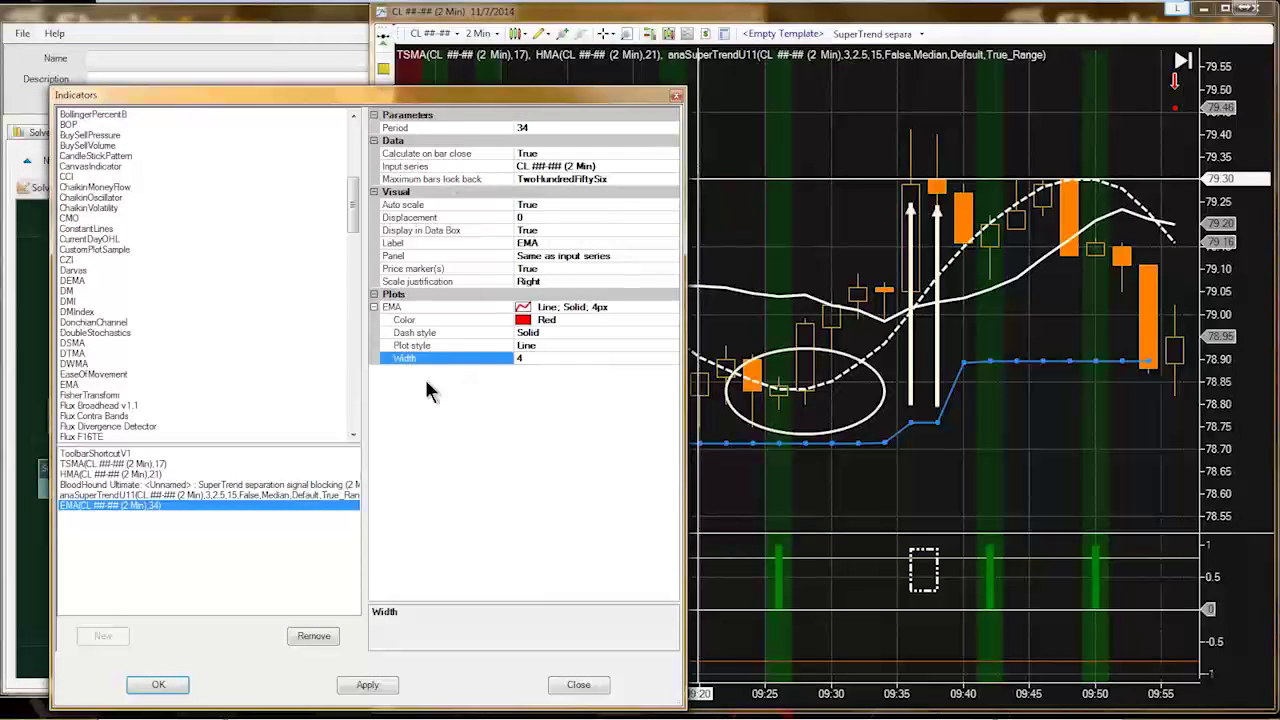
left_click(172, 688)
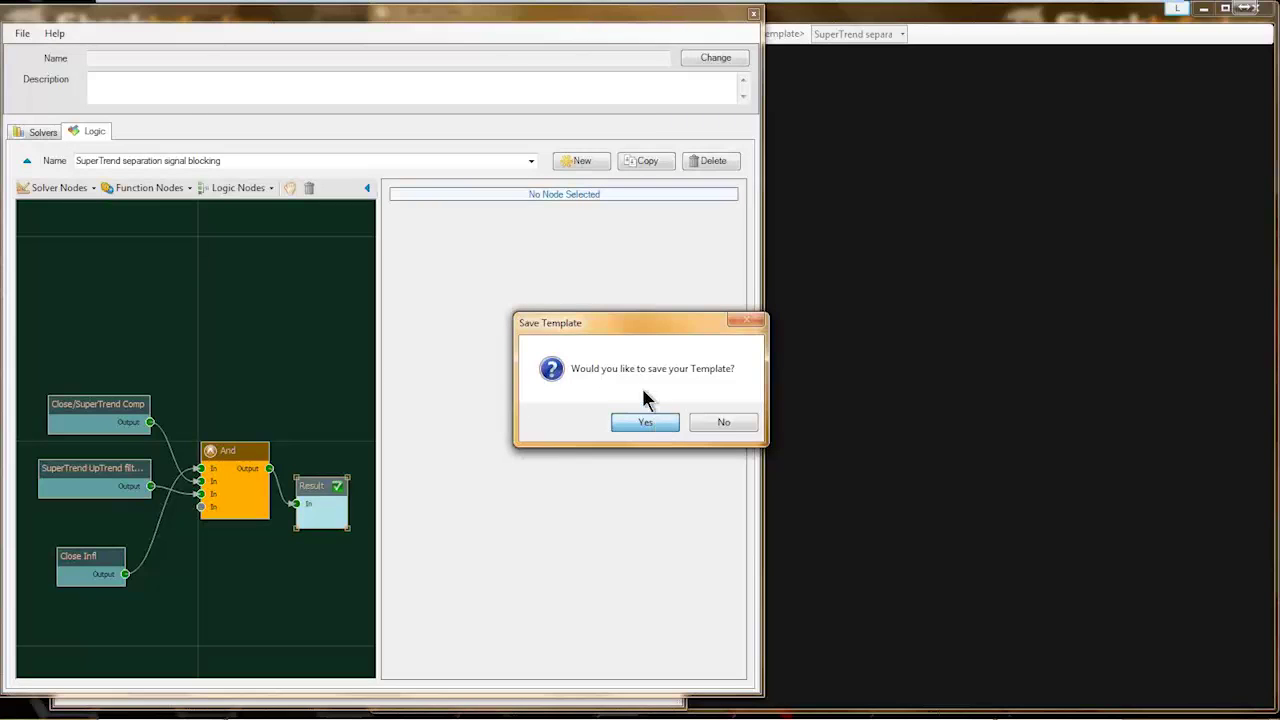
- Save the BloodHound template as Si-TrainingWorkshop20141107.bht
left_click_drag(619, 321, 551, 315)
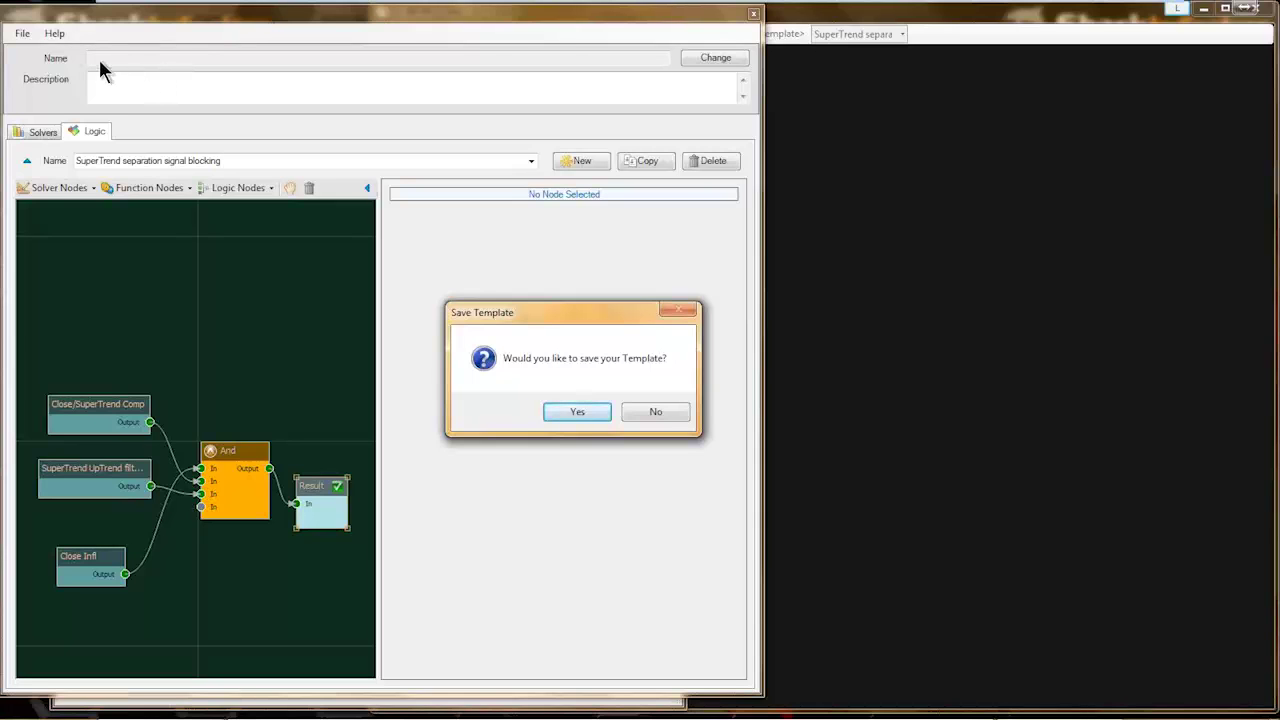
left_click(575, 413)
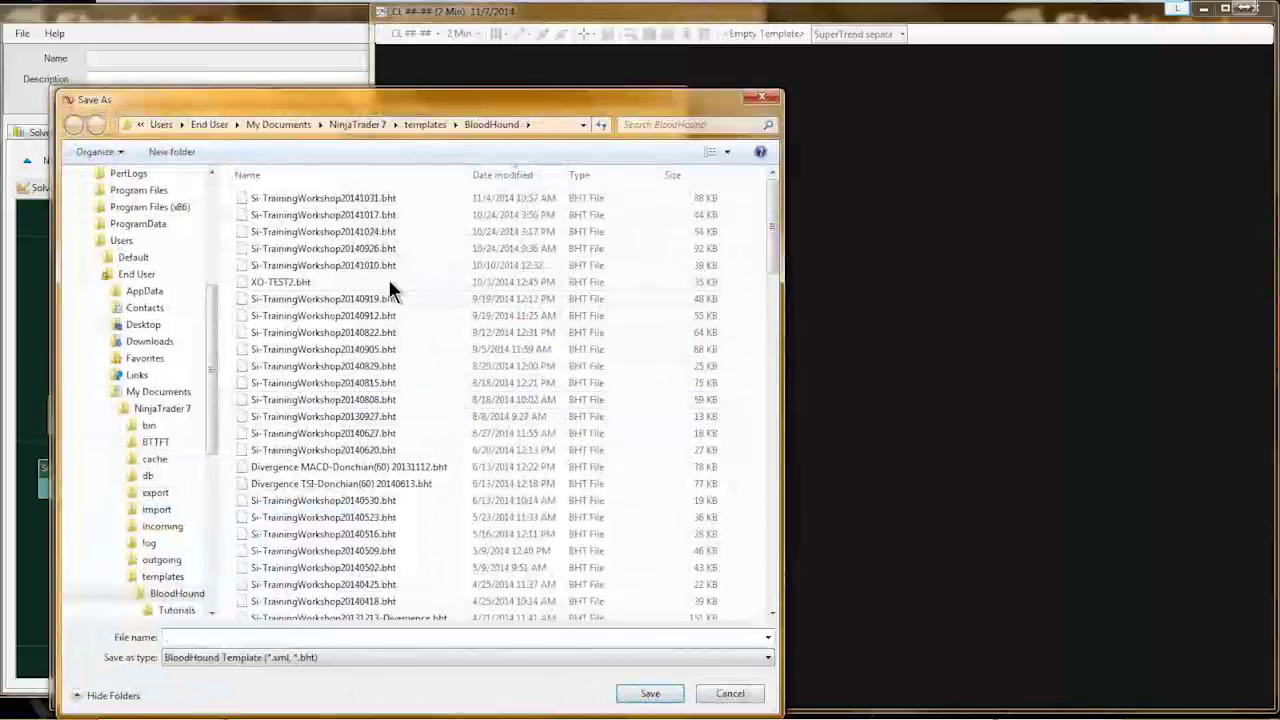
left_click(355, 199)
left_click(289, 637)
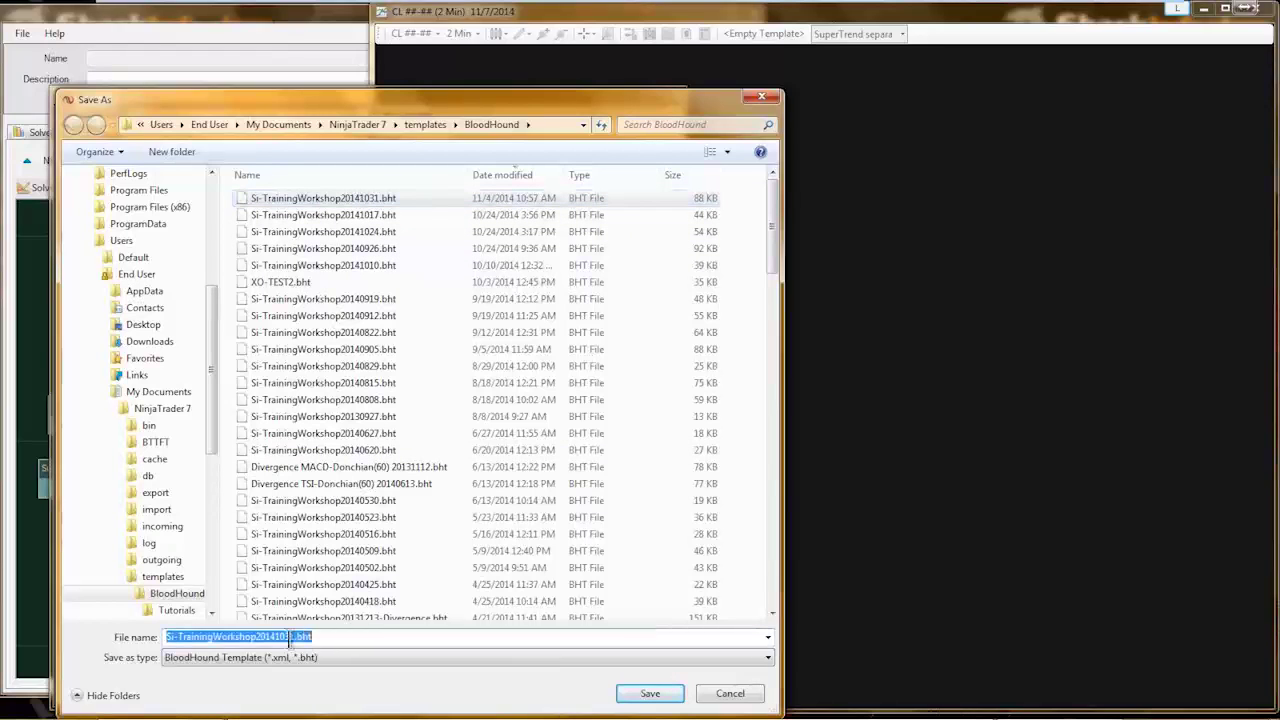
left_click(288, 637)
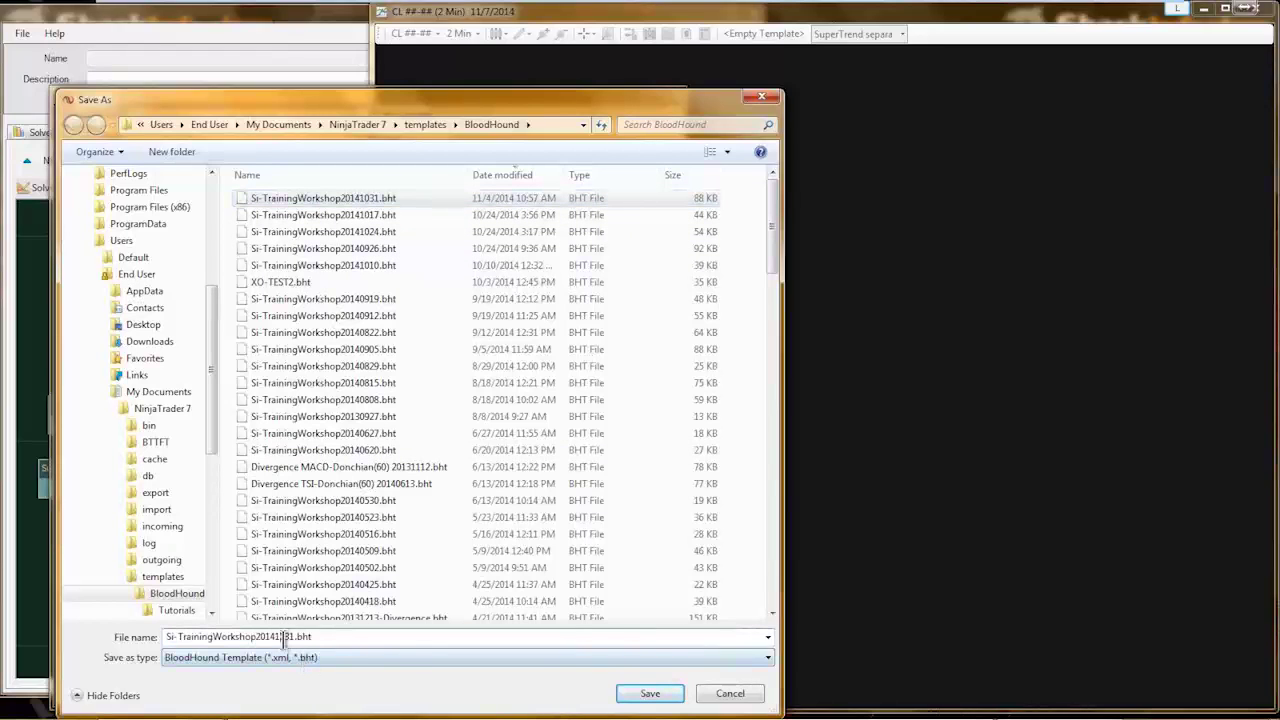
key("Delete")
key("Delete")
key("Delete")
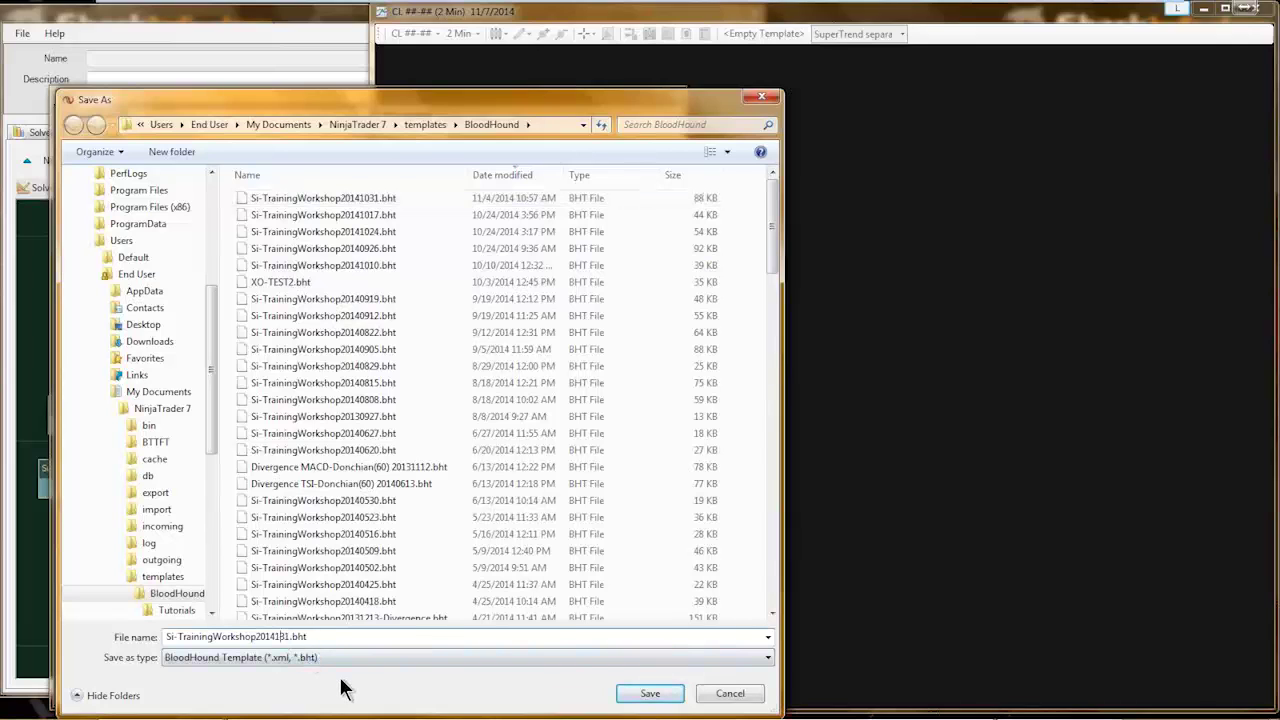
type("107")
left_click(652, 694)
left_click(595, 684)
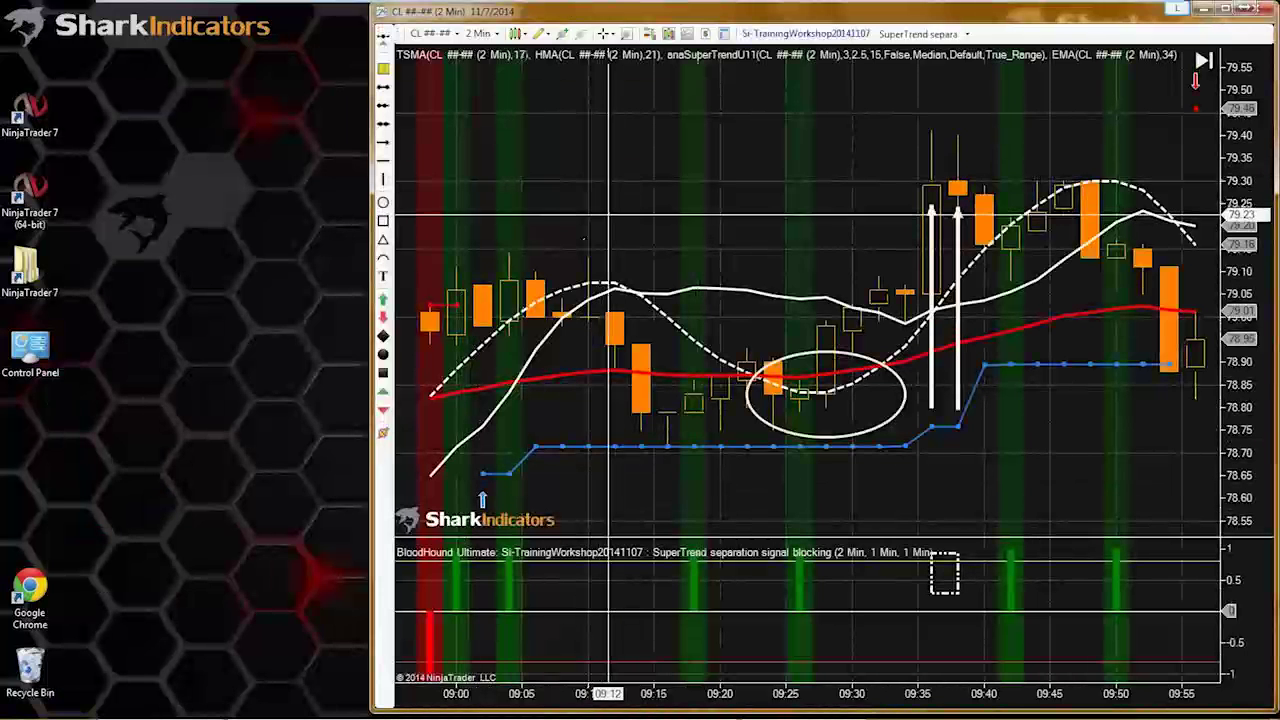
- Reopen the Si-TrainingWorkshop20141107 template editor and move and enlarge its window to leave the recent chart bars in view
left_click(562, 374)
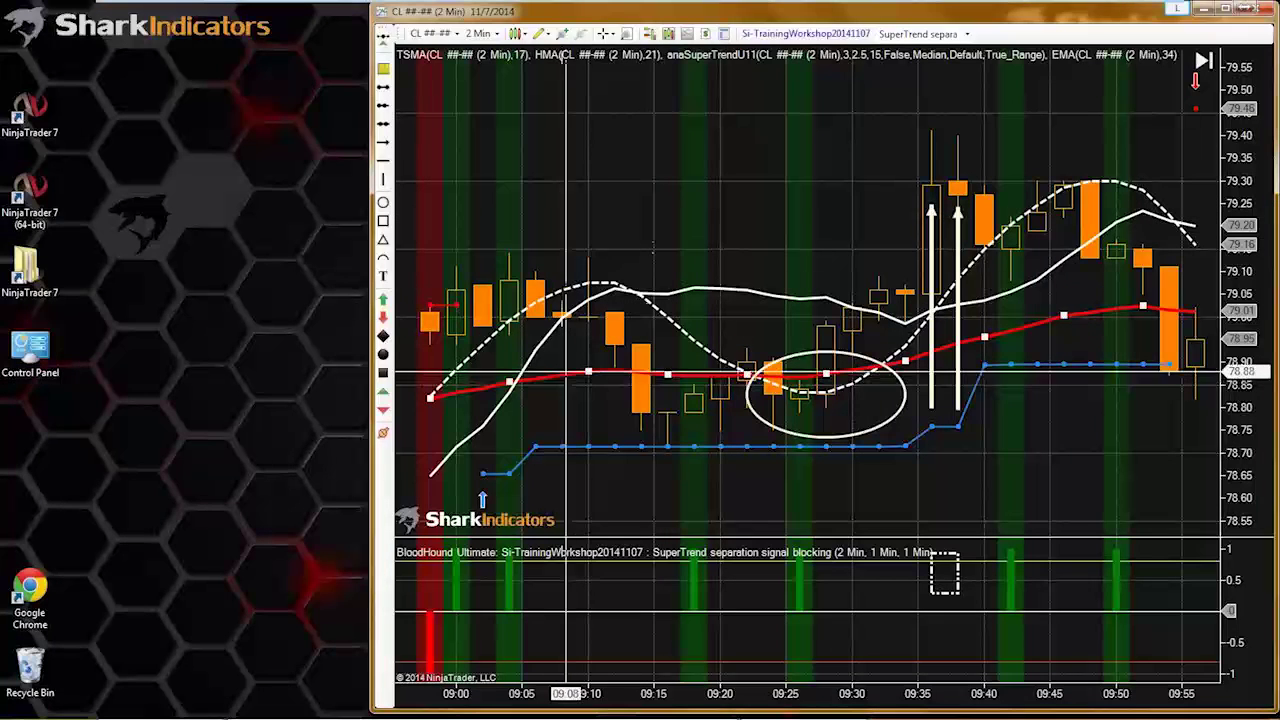
left_click(797, 35)
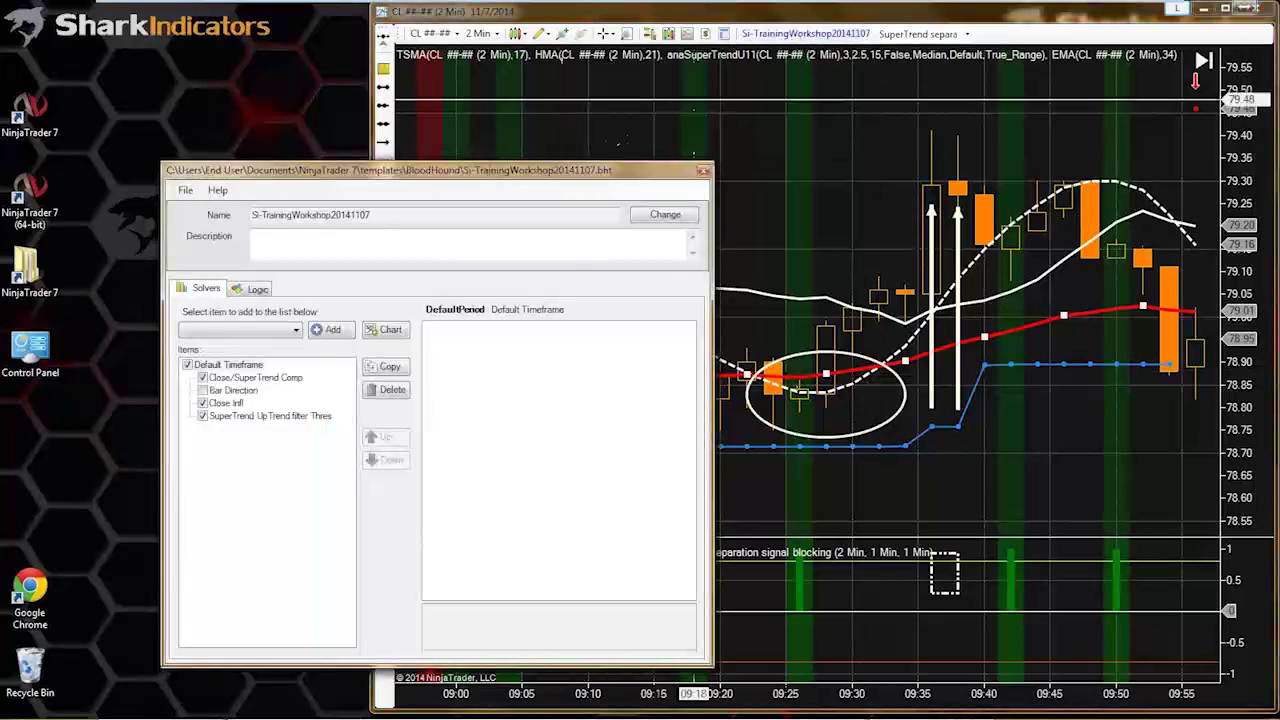
left_click_drag(543, 176, 379, 23)
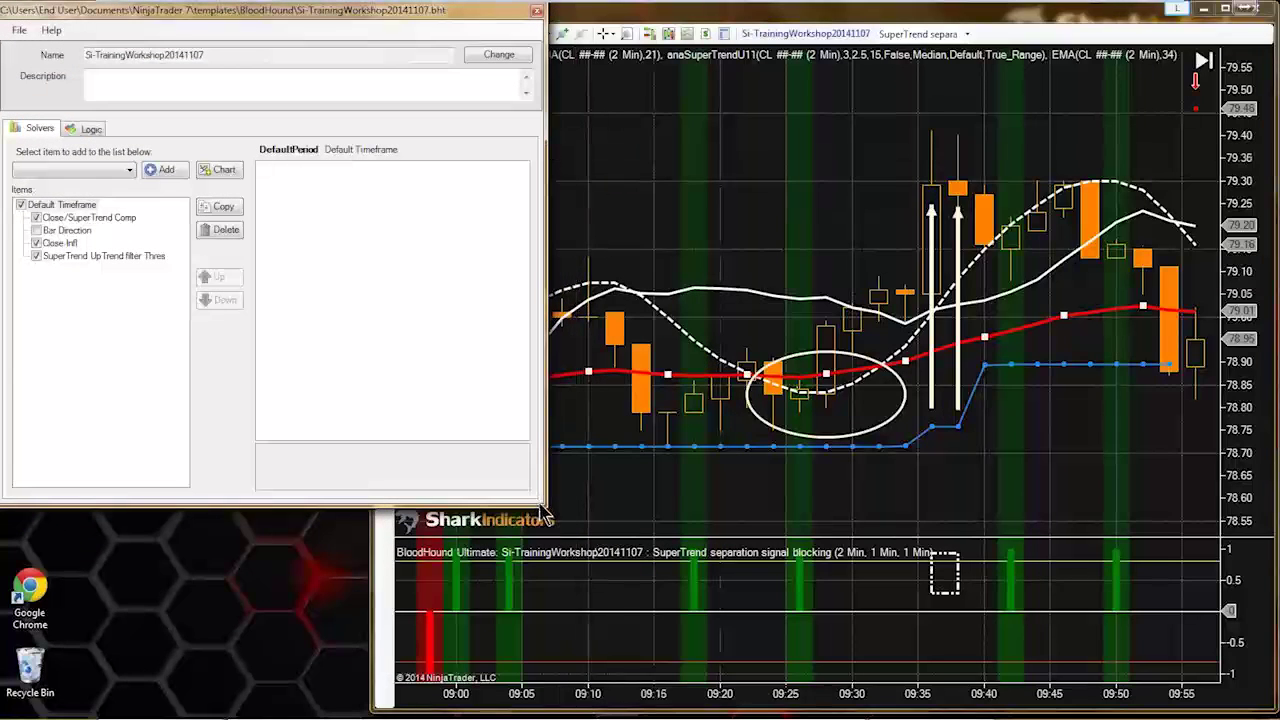
left_click_drag(540, 508, 632, 712)
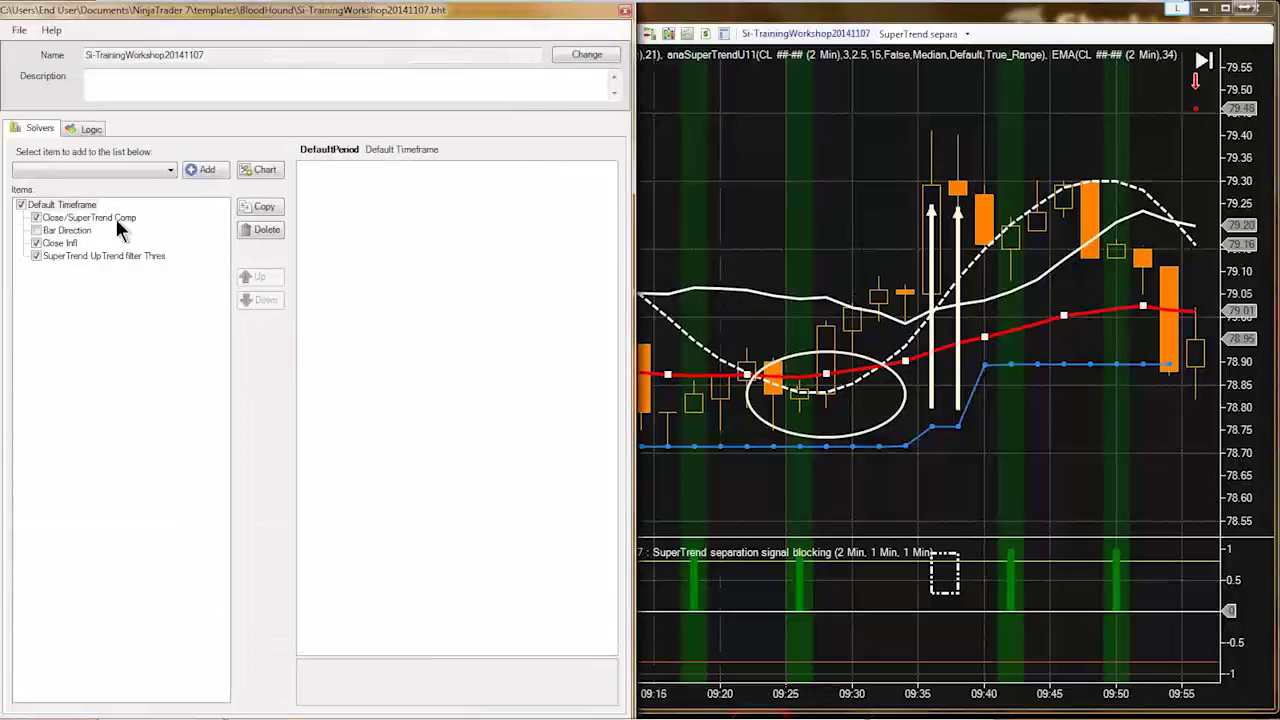
- Create a new logic in the template and name it EMA34
left_click(85, 128)
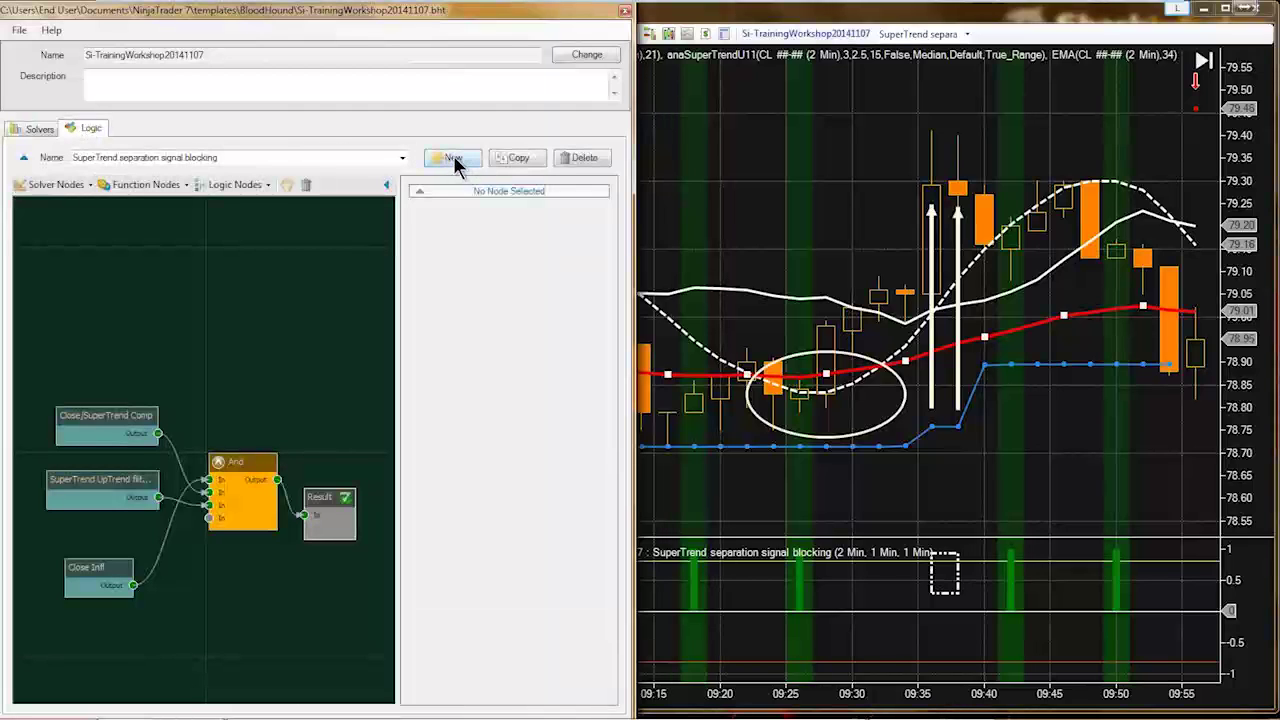
left_click(456, 160)
left_click(128, 157)
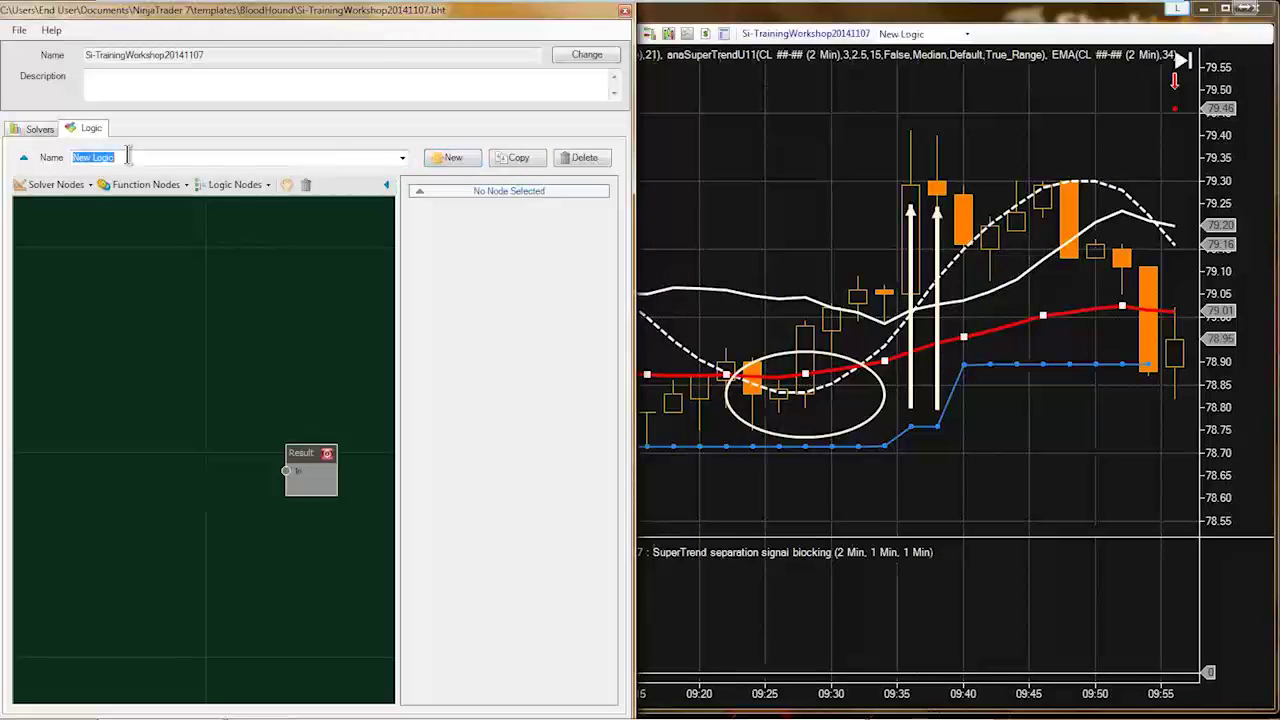
type("EMA34")
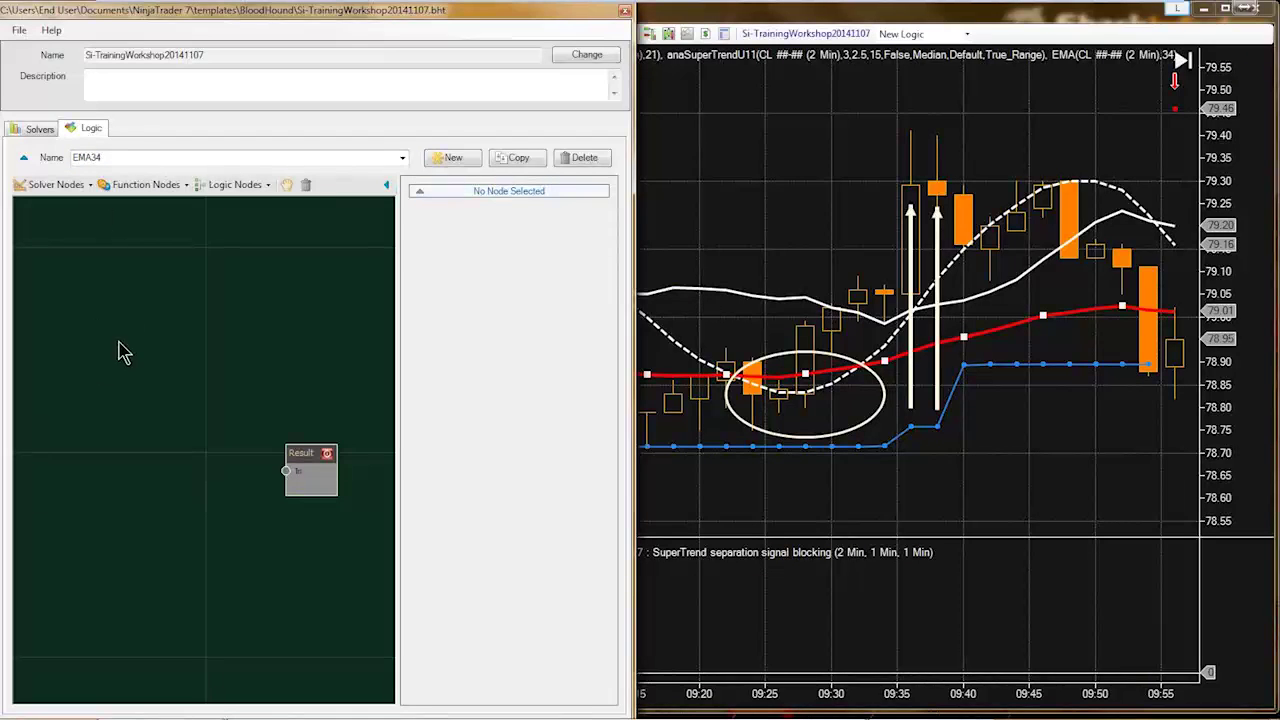
- Add an Indicator Comparison solver node to the EMA34 logic, connect its output to Result and select the node
left_click(70, 189)
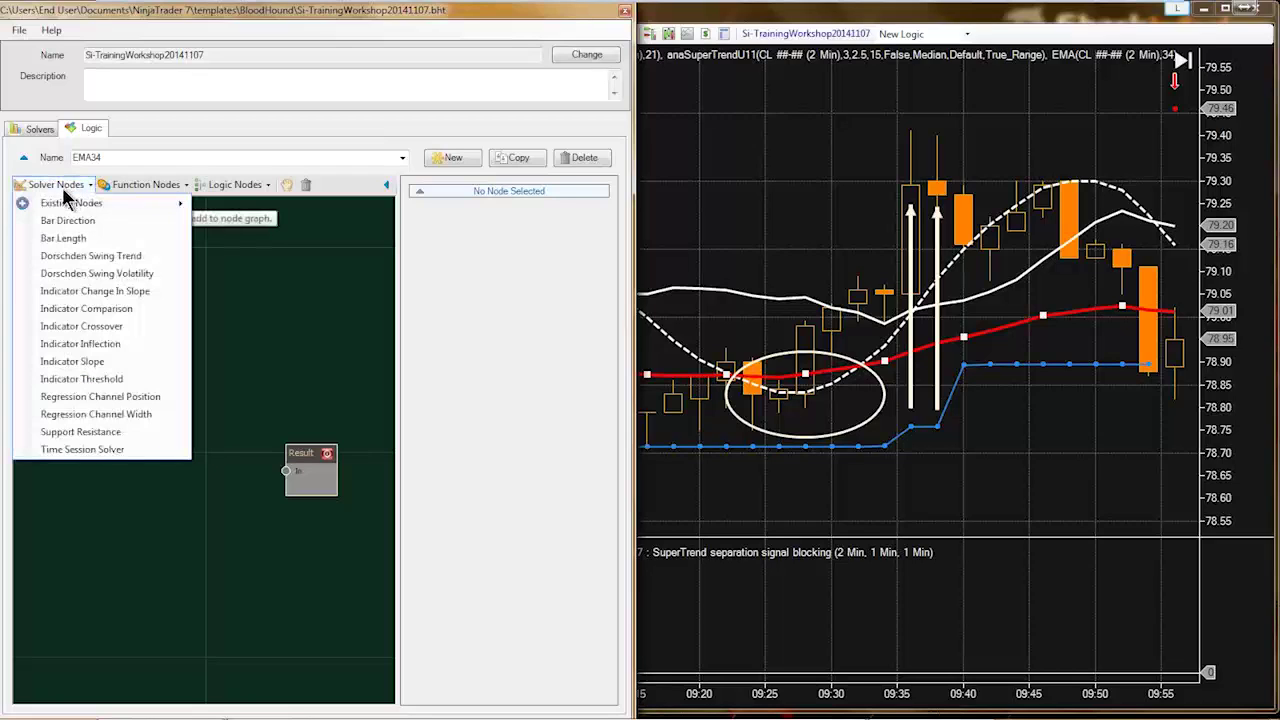
left_click(100, 310)
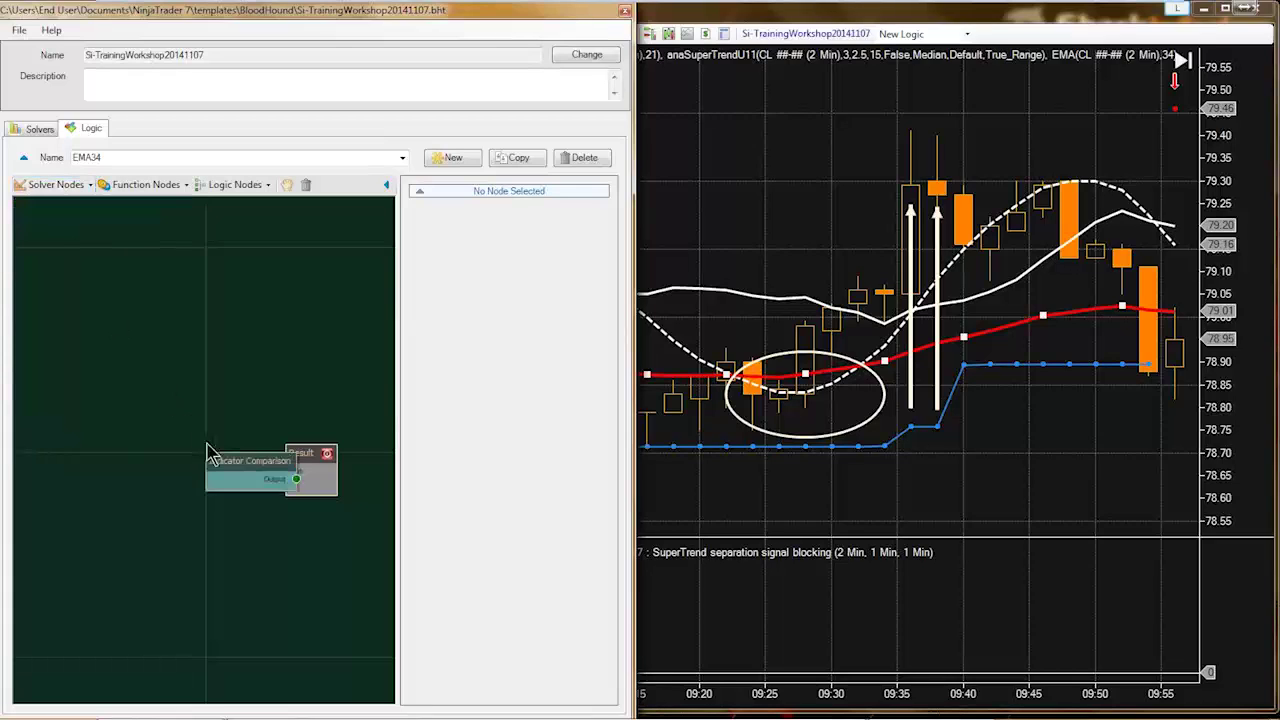
left_click(182, 466)
left_click_drag(228, 476, 288, 471)
left_click_drag(185, 458, 194, 458)
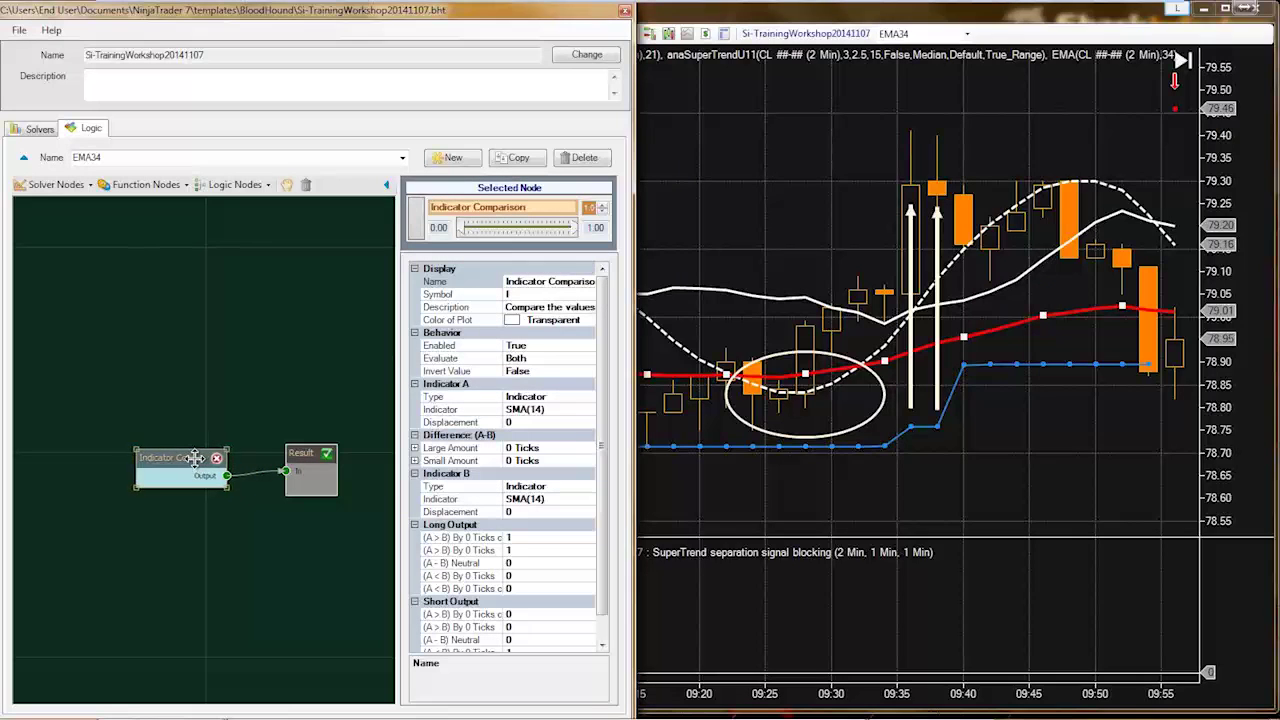
- Rename the Indicator Comparison node as Close/EMA34 Comp
double_click(502, 283)
type("Close")
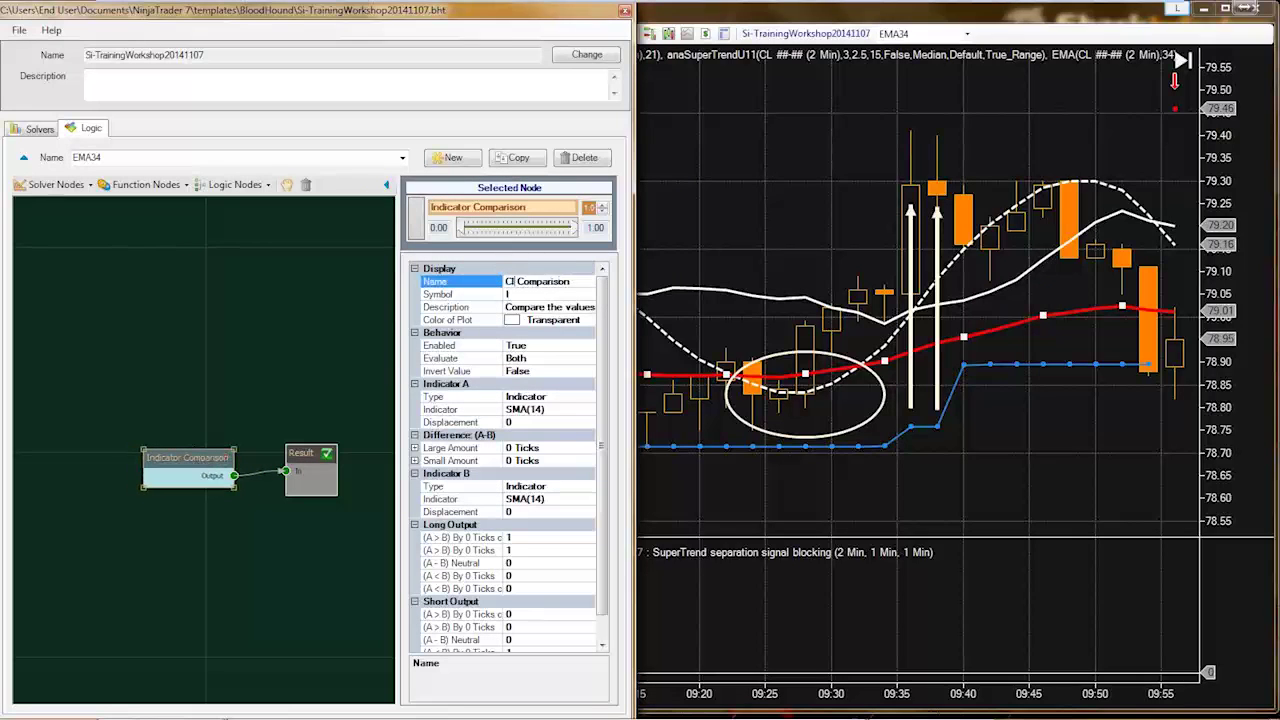
type("/")
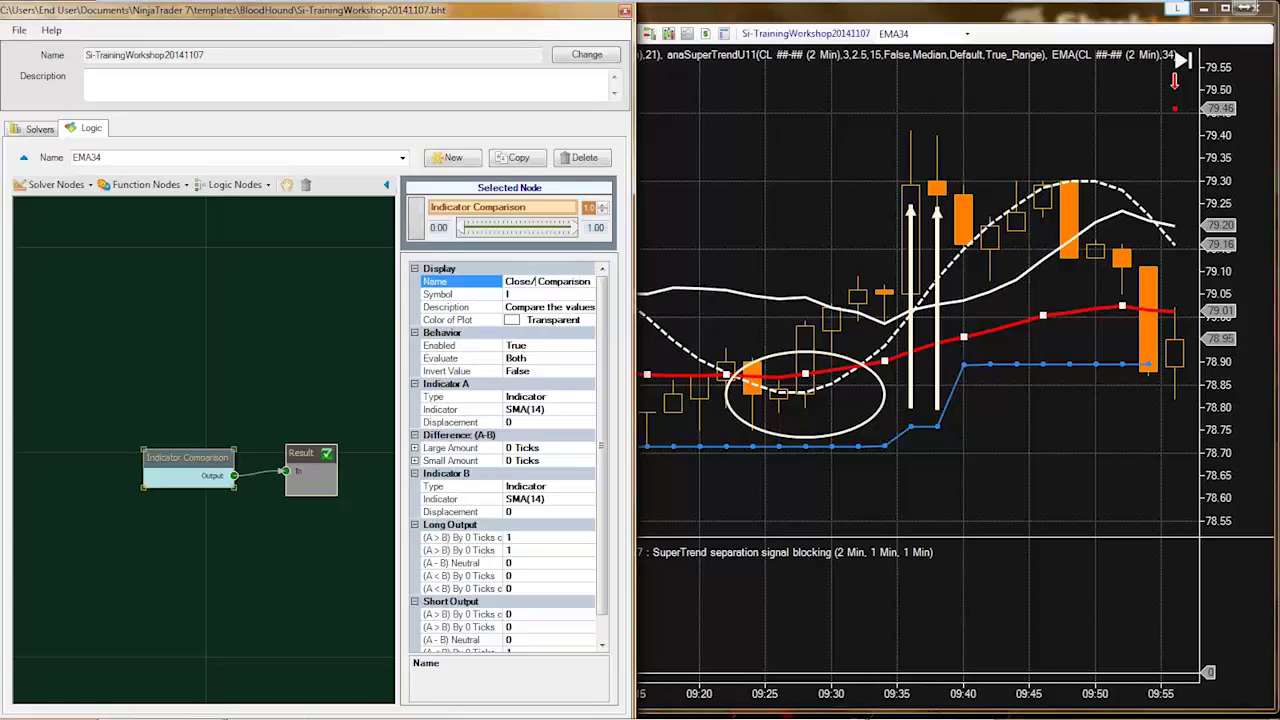
type("EMA34")
key("Return")
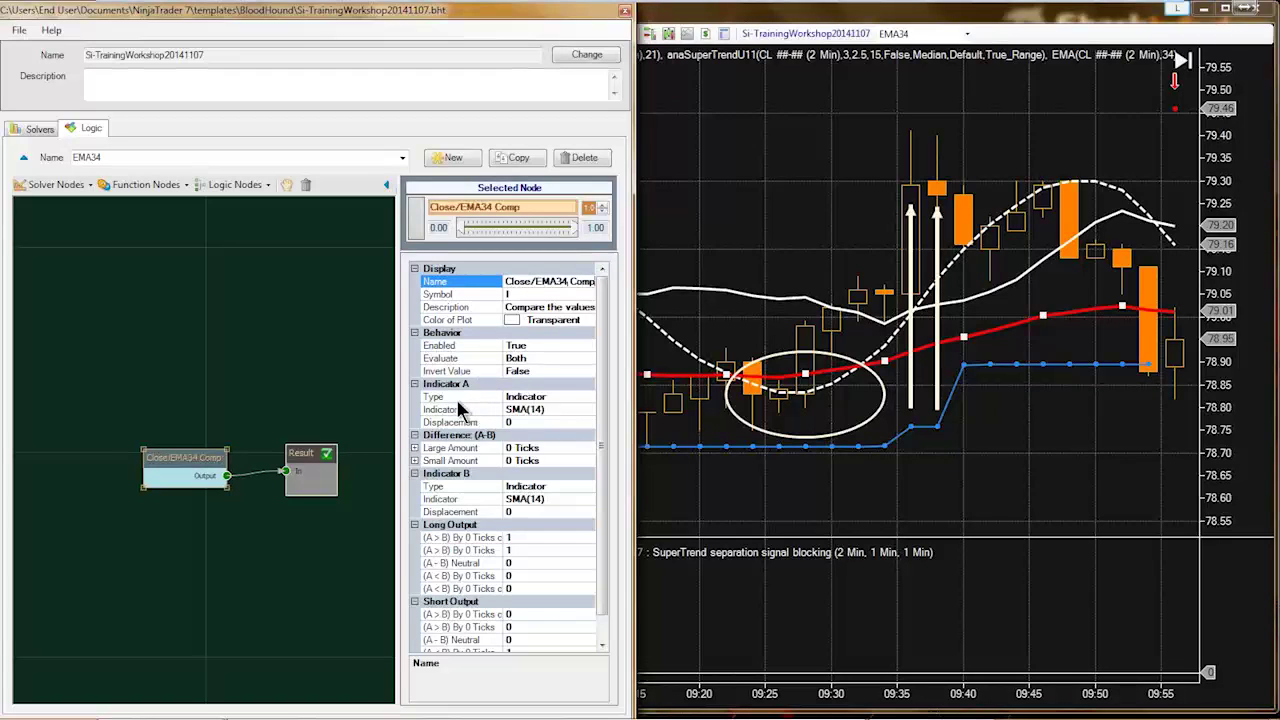
- Set the Indicator A type of the Close/EMA34 Comp node to Closing Price
left_click(456, 397)
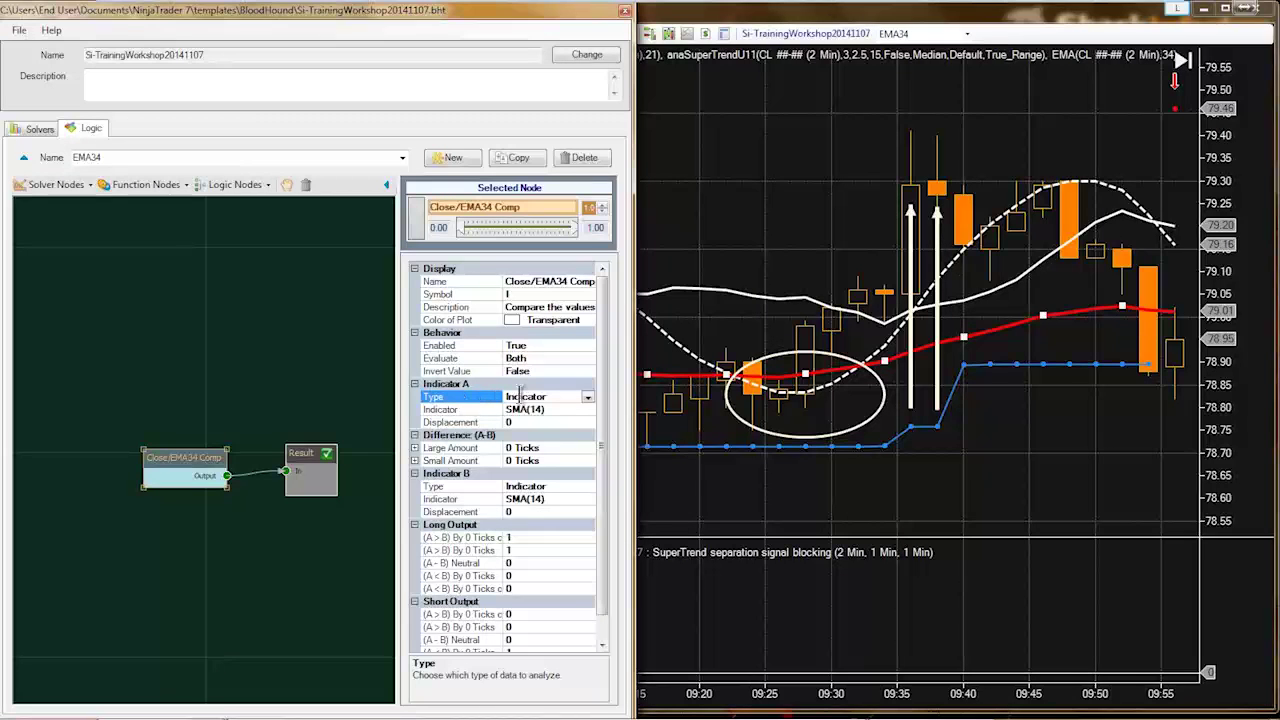
left_click(588, 397)
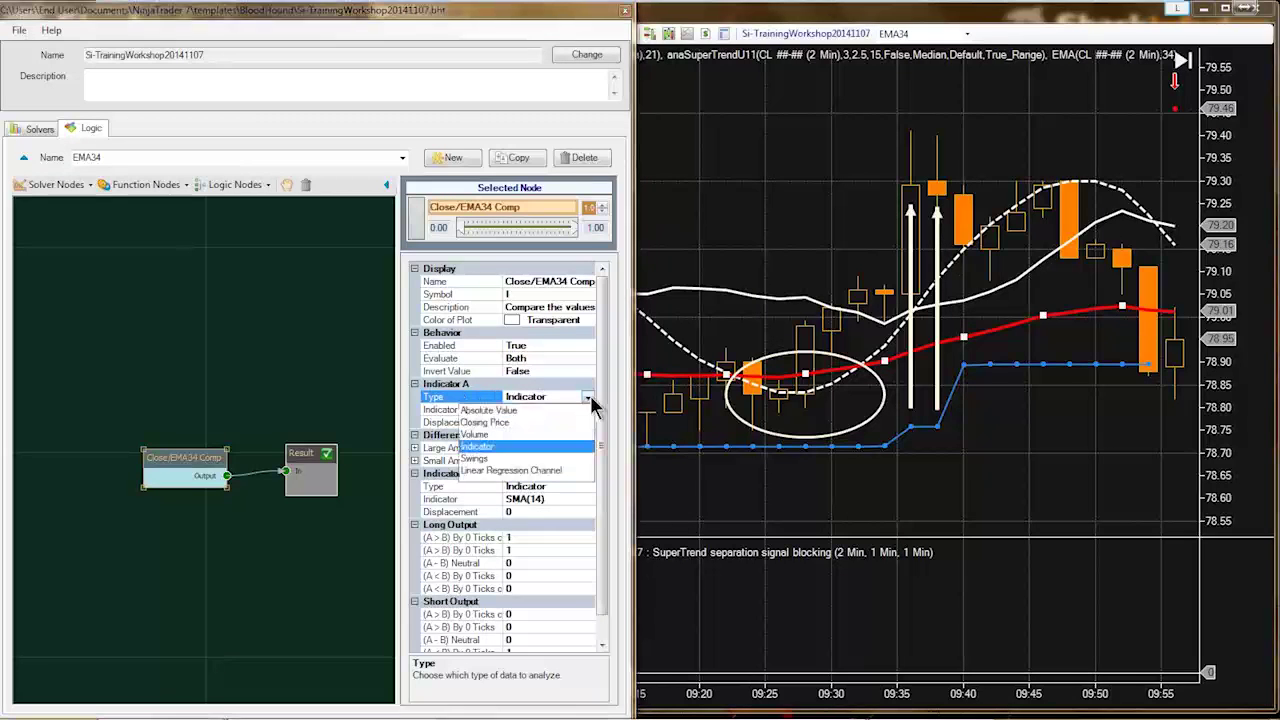
left_click(479, 423)
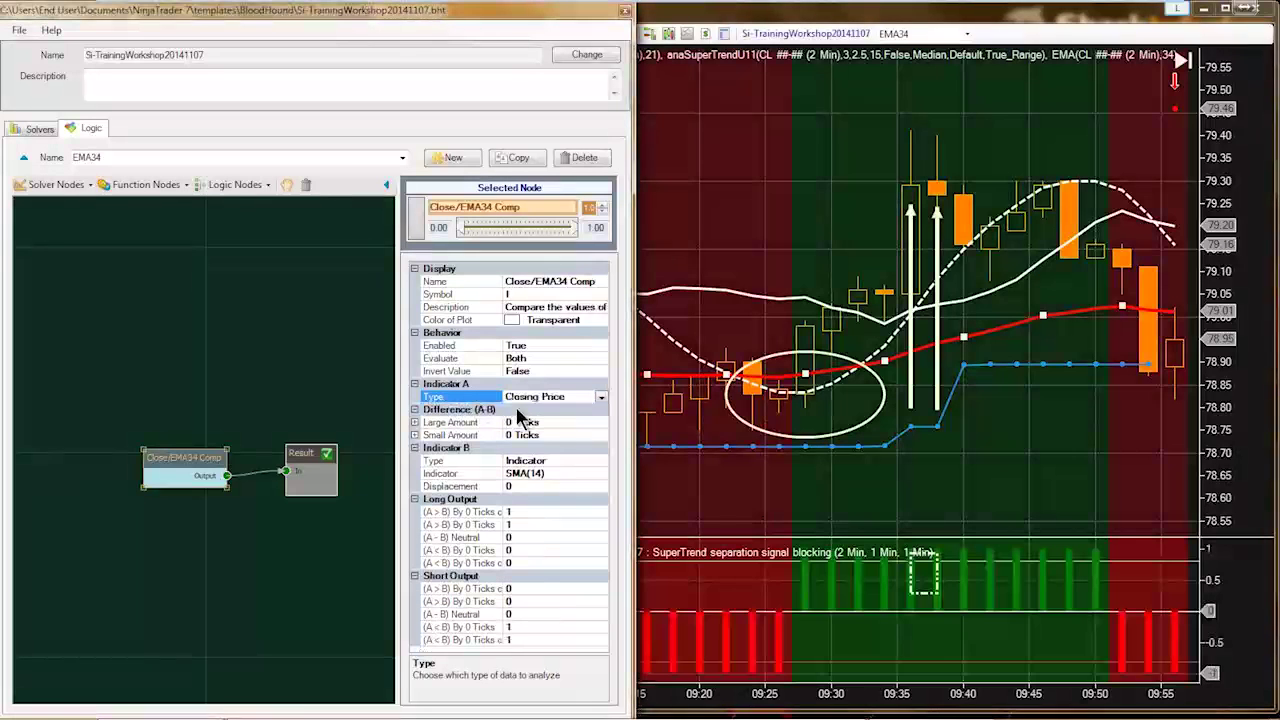
- Set Indicator B of the Close/EMA34 Comp node to an EMA with a period of 34
left_click(462, 473)
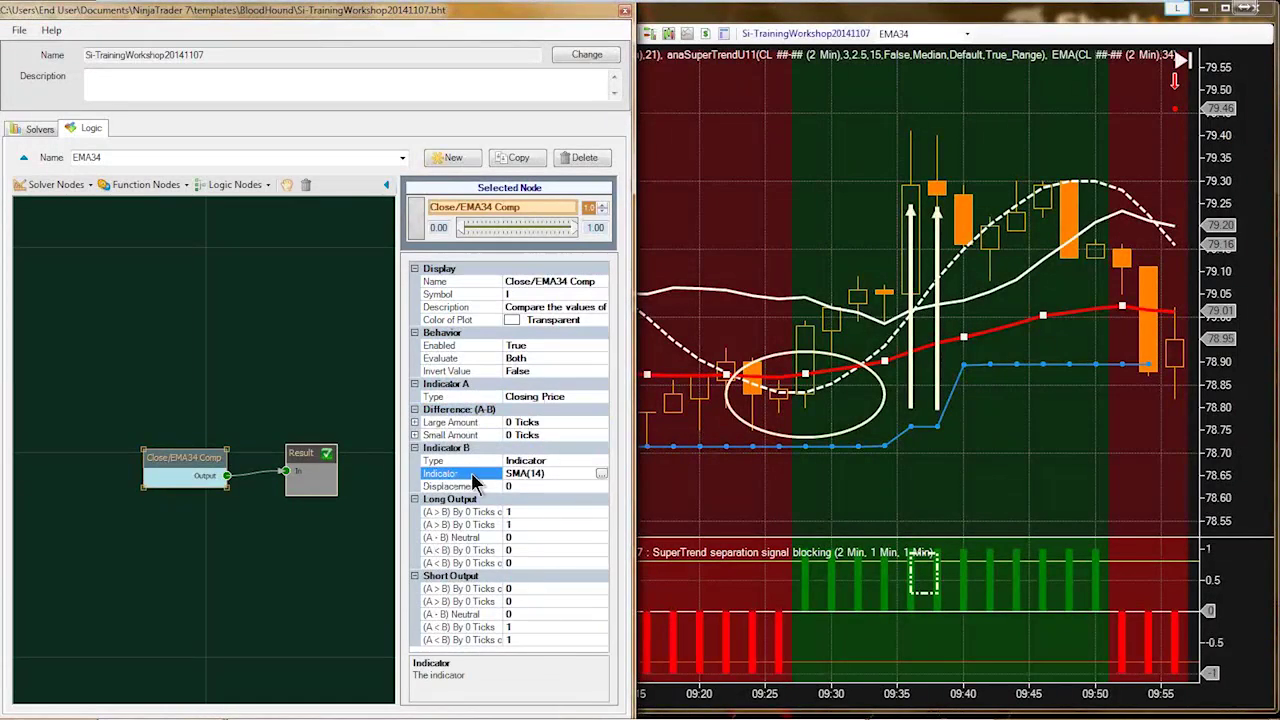
left_click(601, 474)
left_click(55, 184)
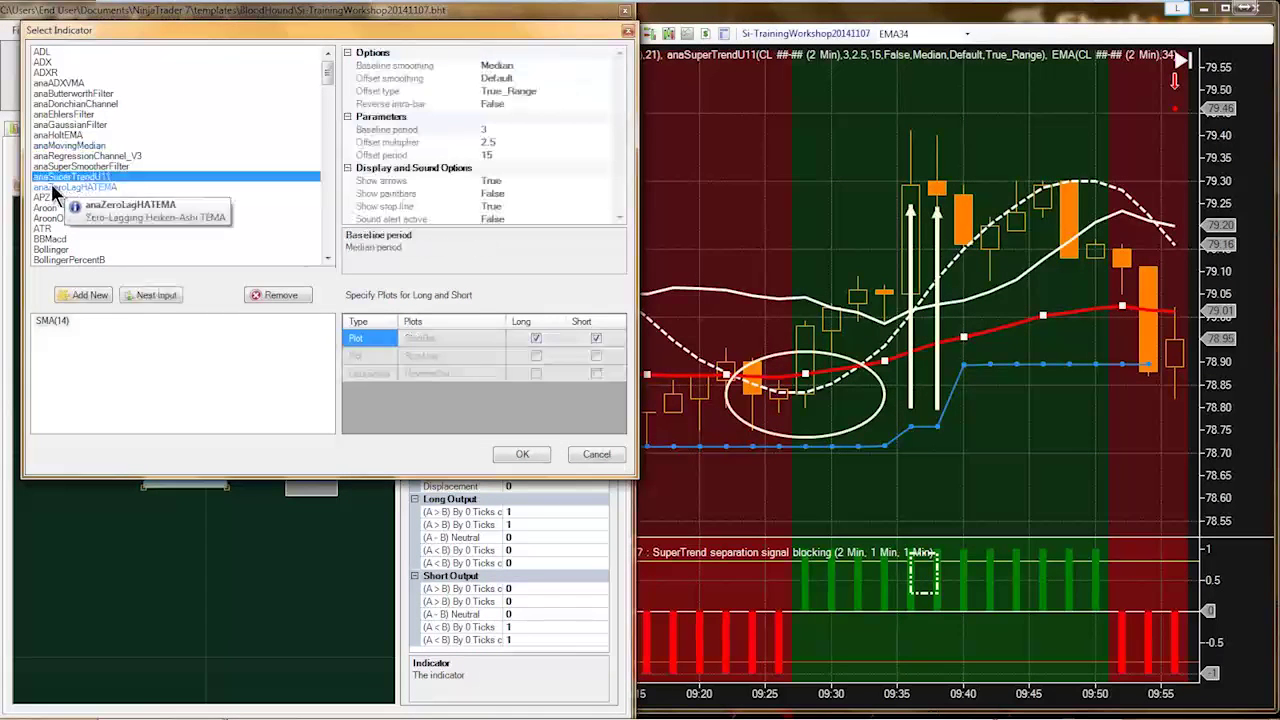
key("e")
scroll(75, 262, "down", 2)
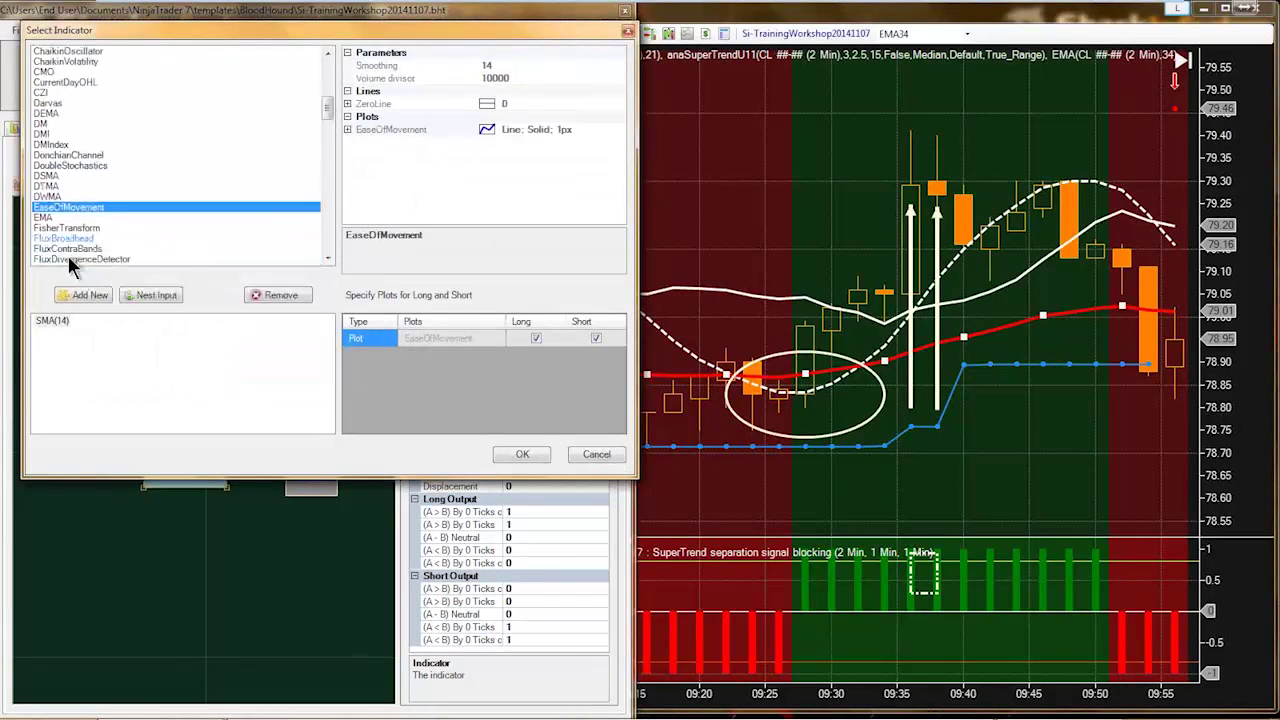
left_click(44, 209)
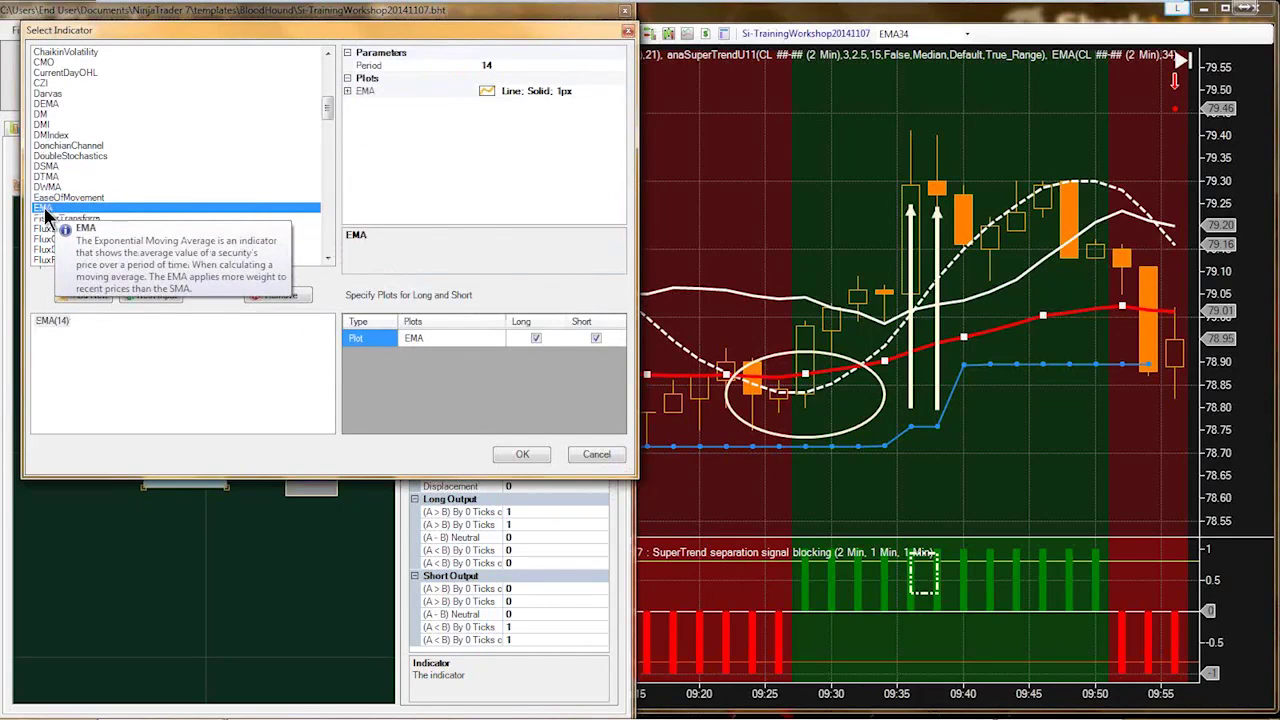
left_click(500, 65)
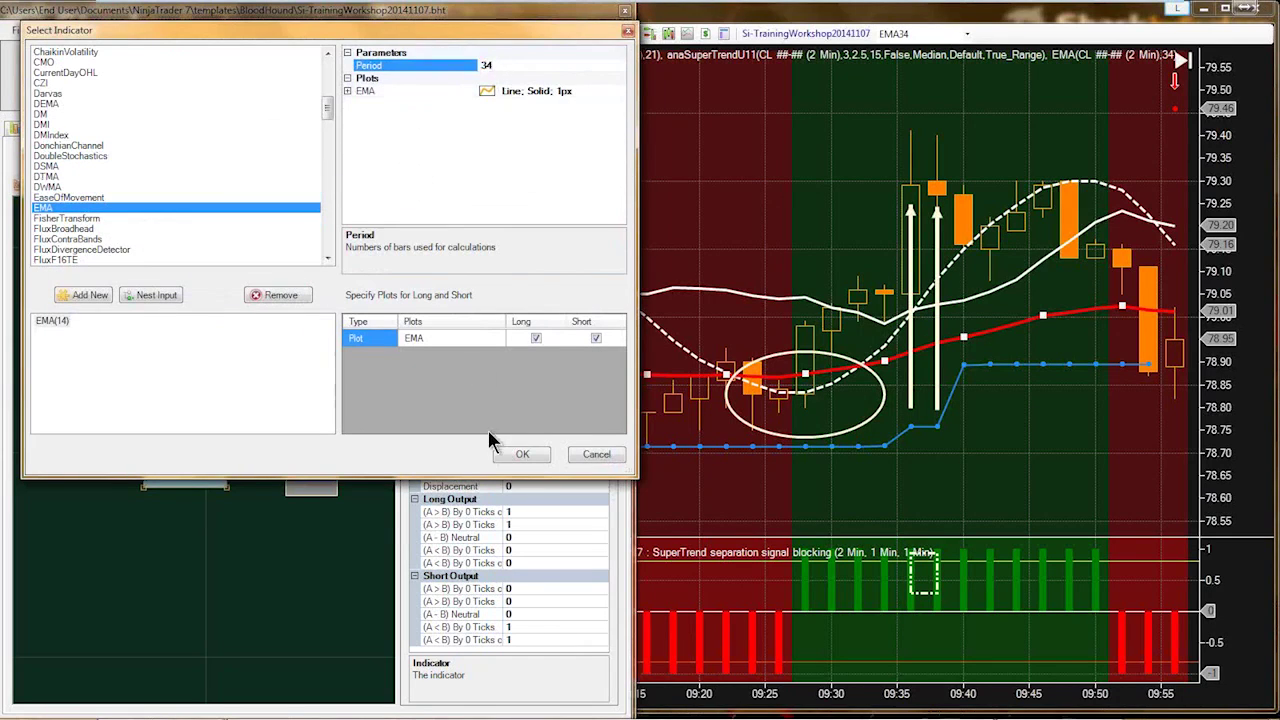
type("34")
left_click(435, 342)
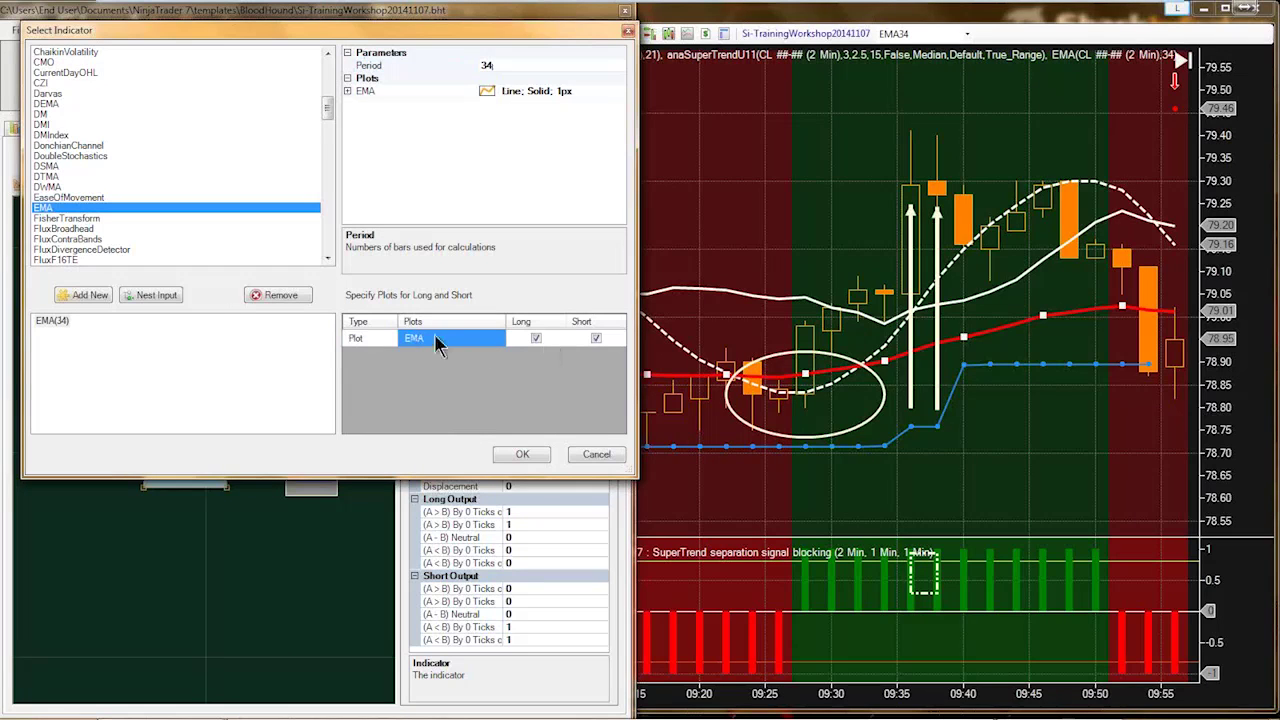
left_click(520, 455)
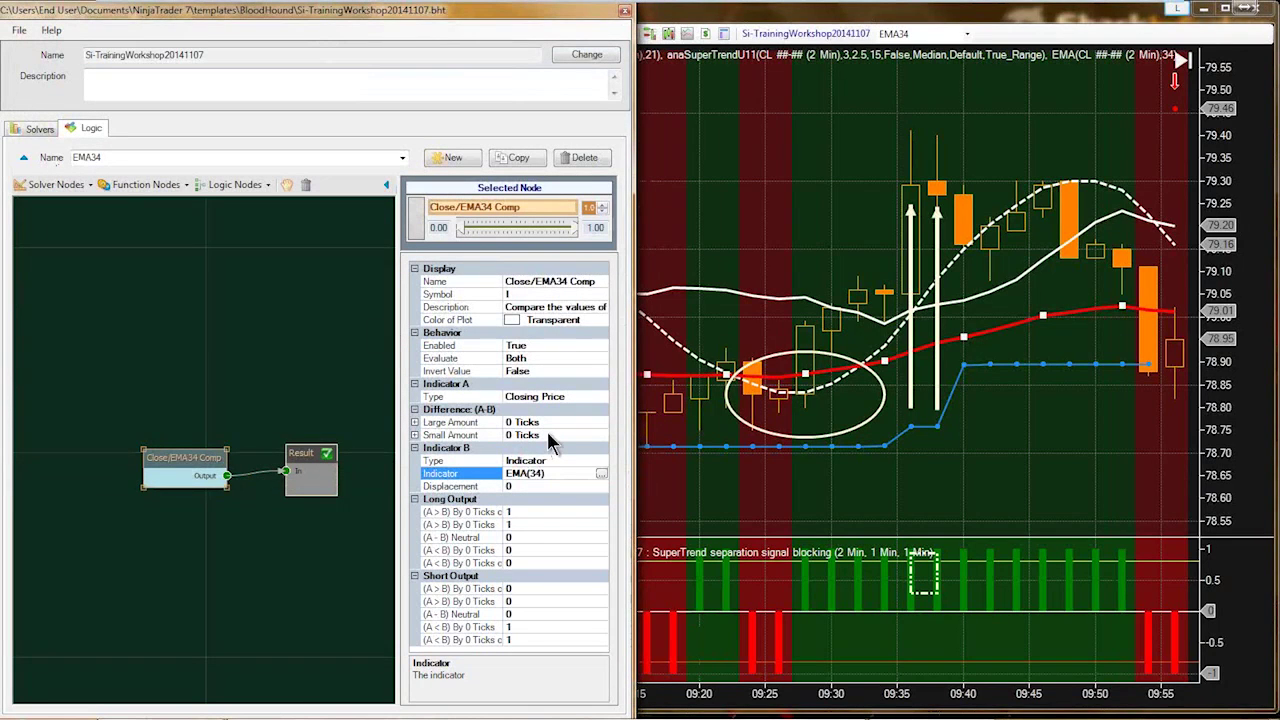
left_click(810, 243)
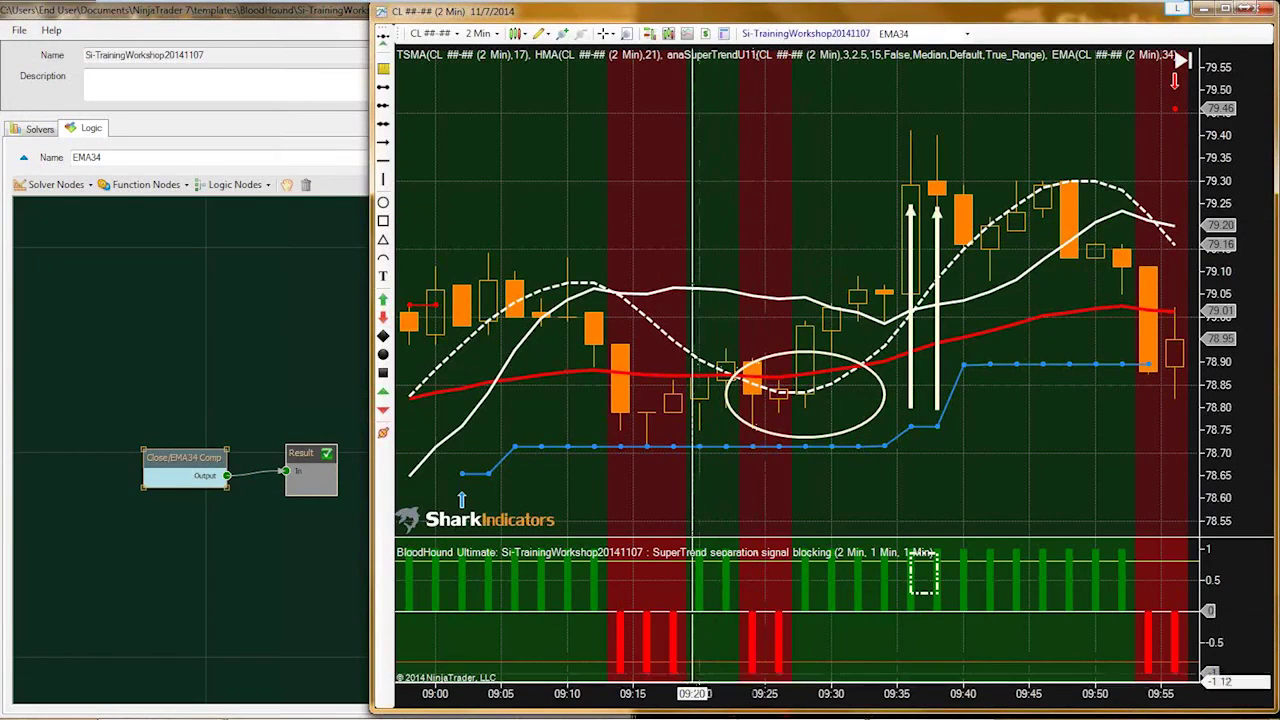
scroll(693, 681, "down", 4)
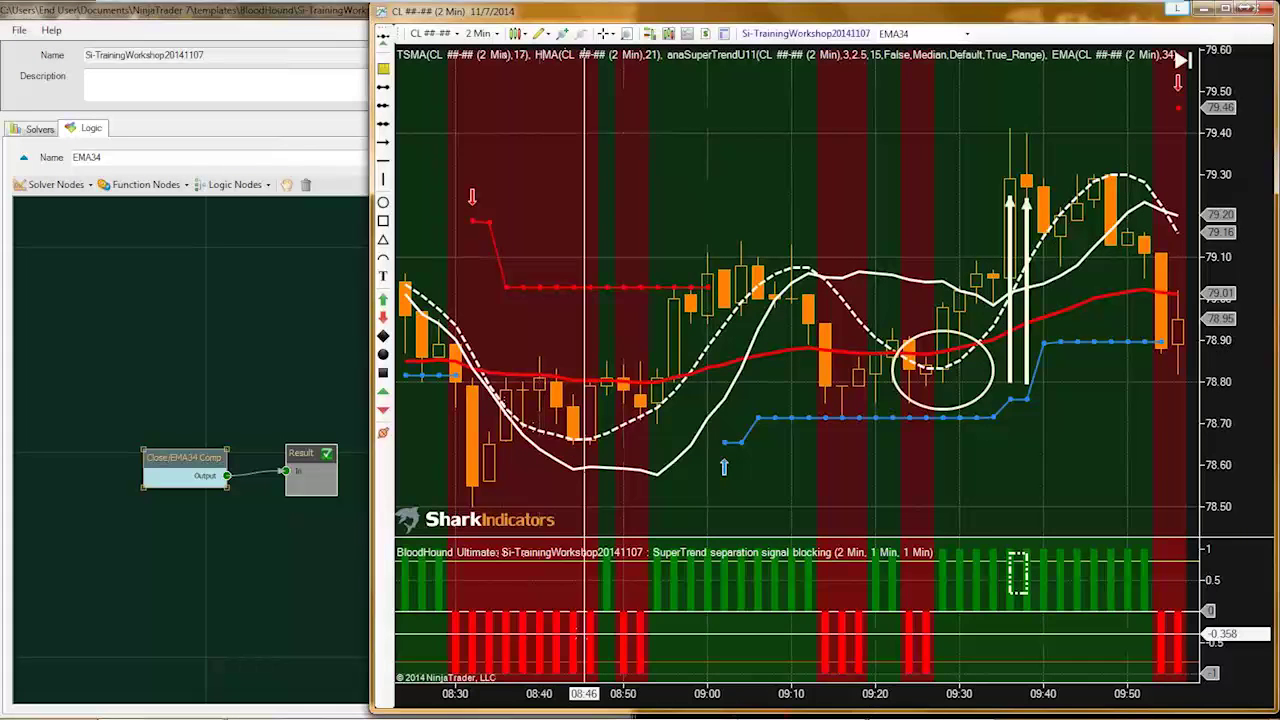
- Add an Indicator Crossover solver node below Close/EMA34 Comp and connect its output to Result in place of the comparison node
left_click_drag(180, 465, 168, 442)
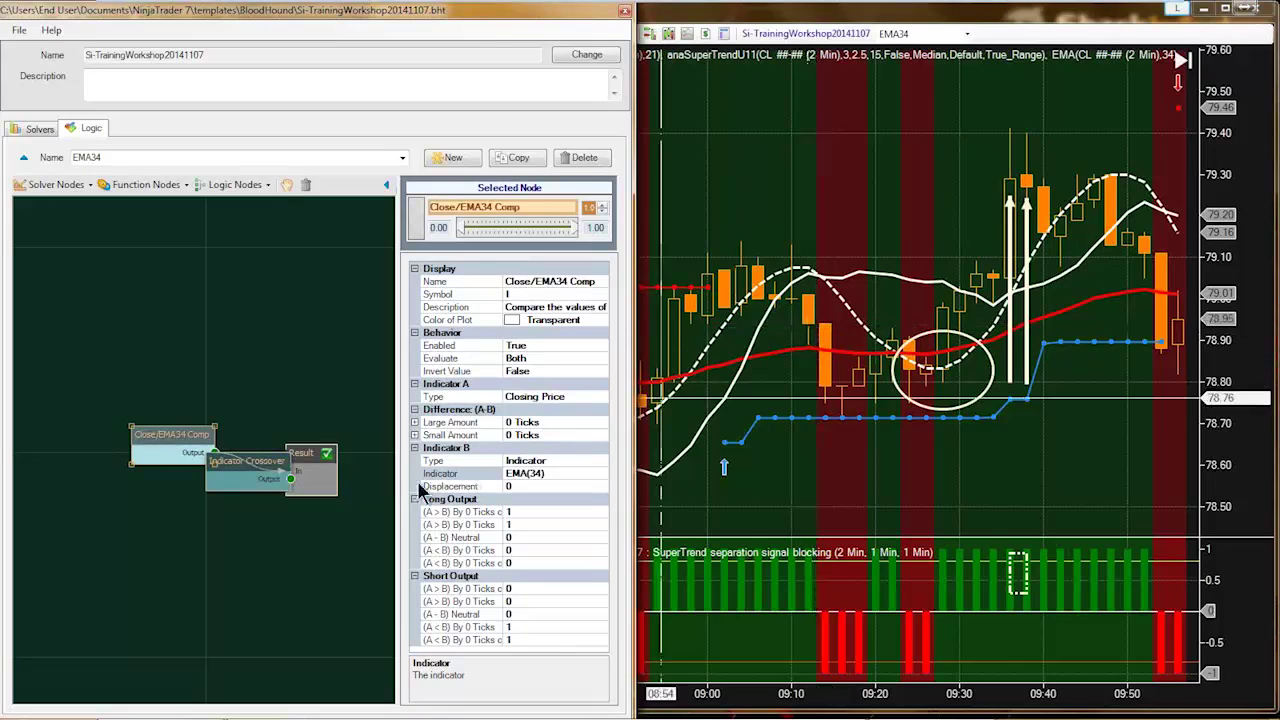
left_click_drag(220, 462, 142, 498)
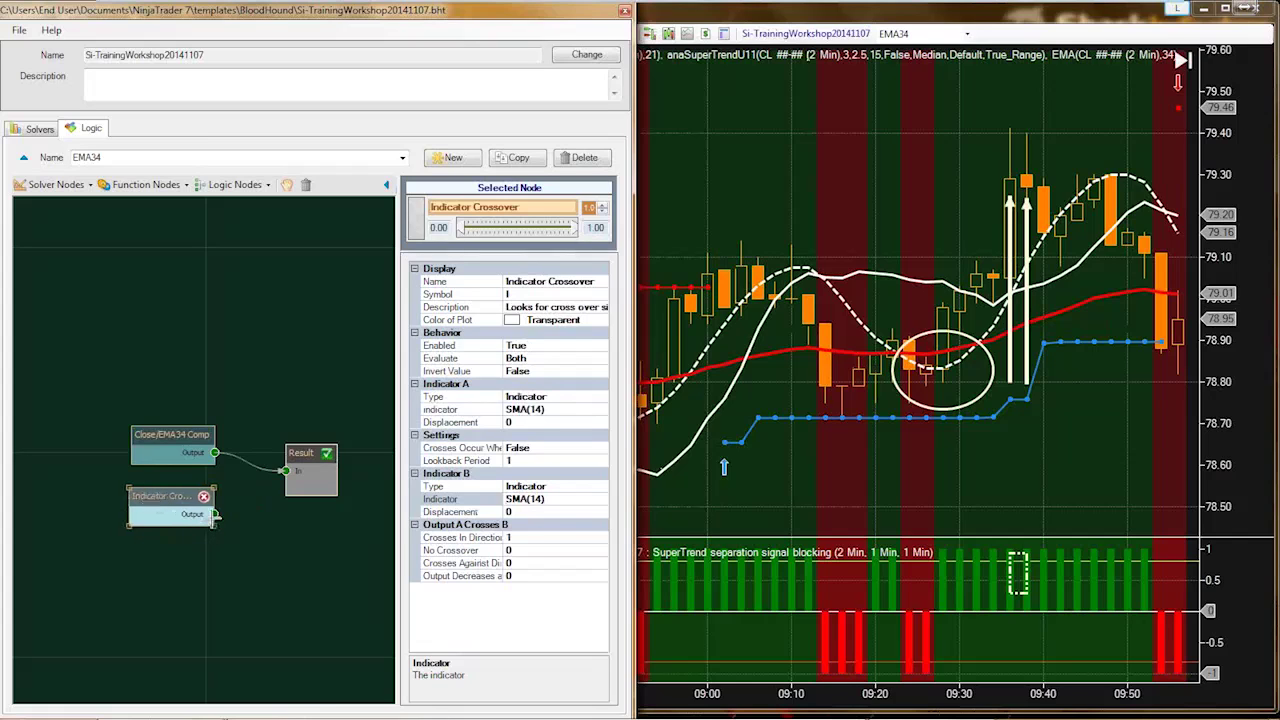
left_click_drag(216, 514, 286, 470)
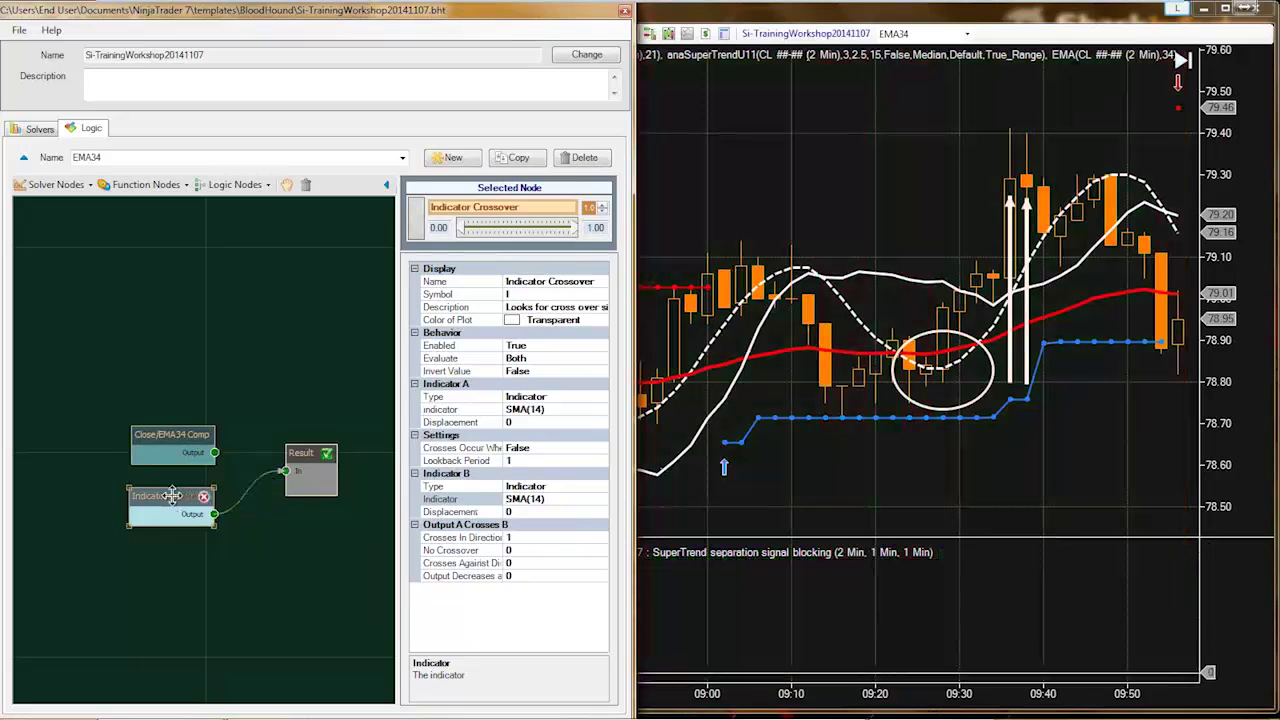
left_click_drag(173, 497, 177, 487)
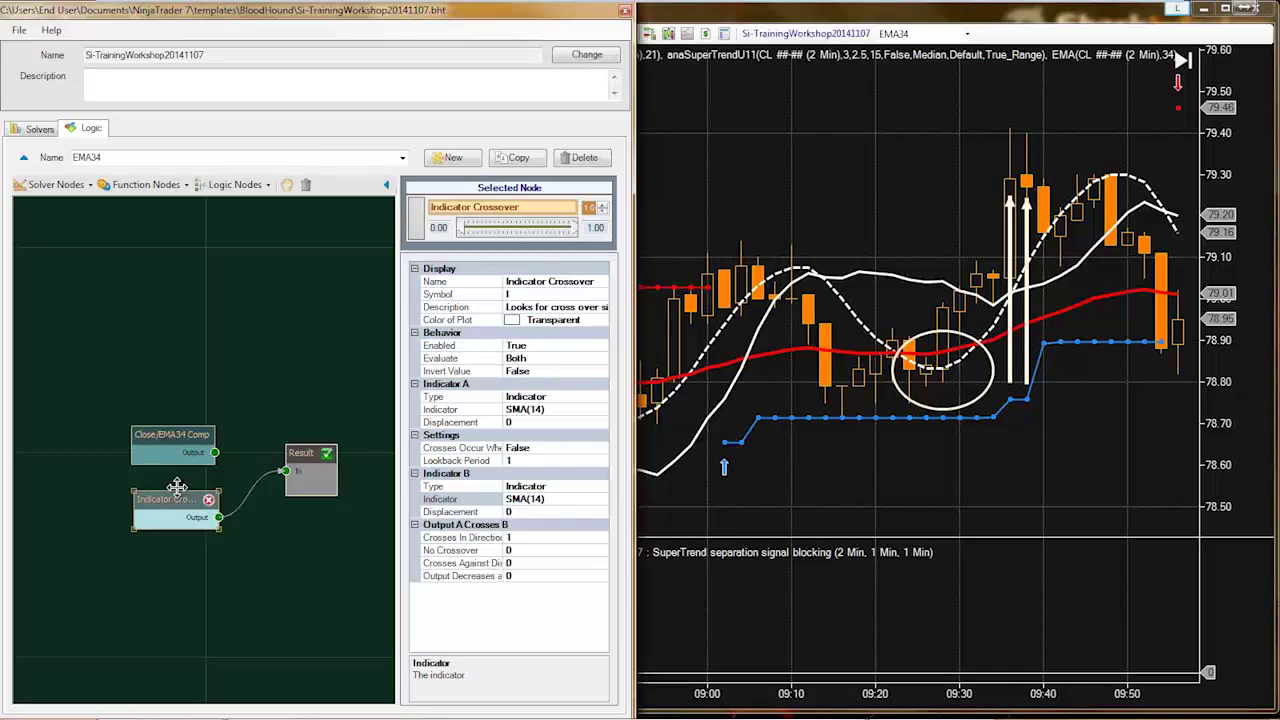
left_click(175, 433)
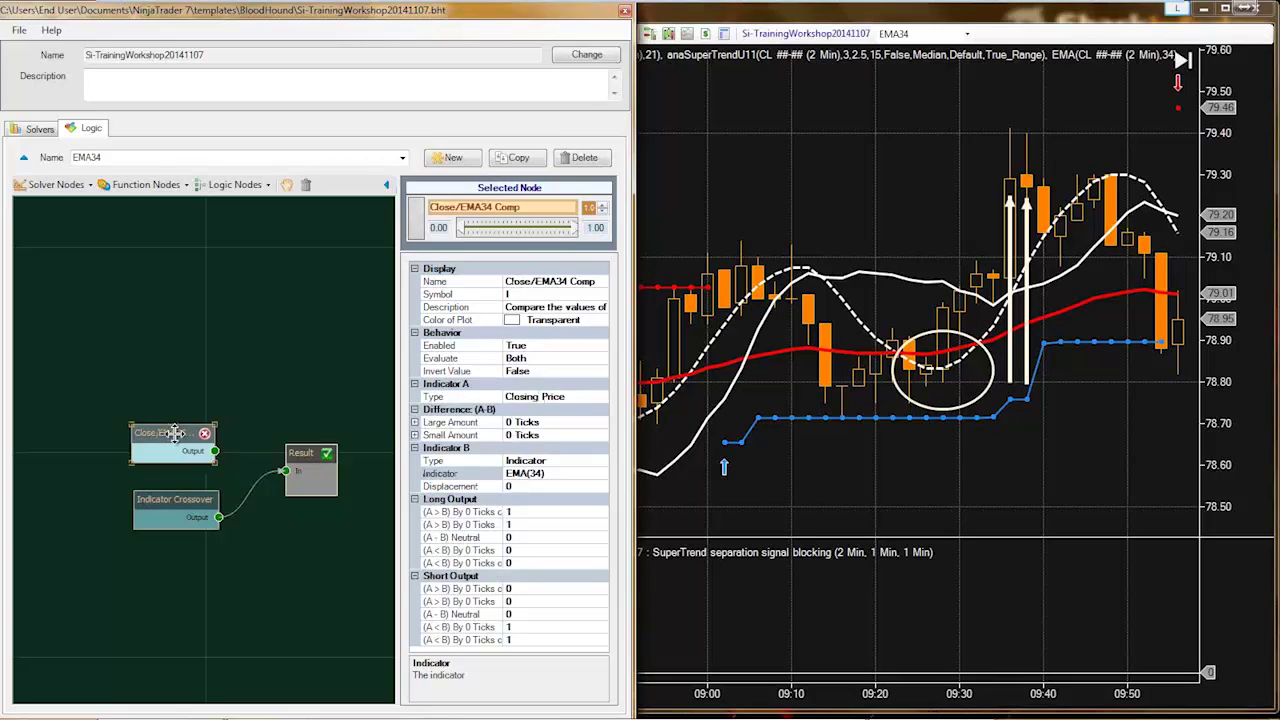
left_click_drag(175, 433, 176, 438)
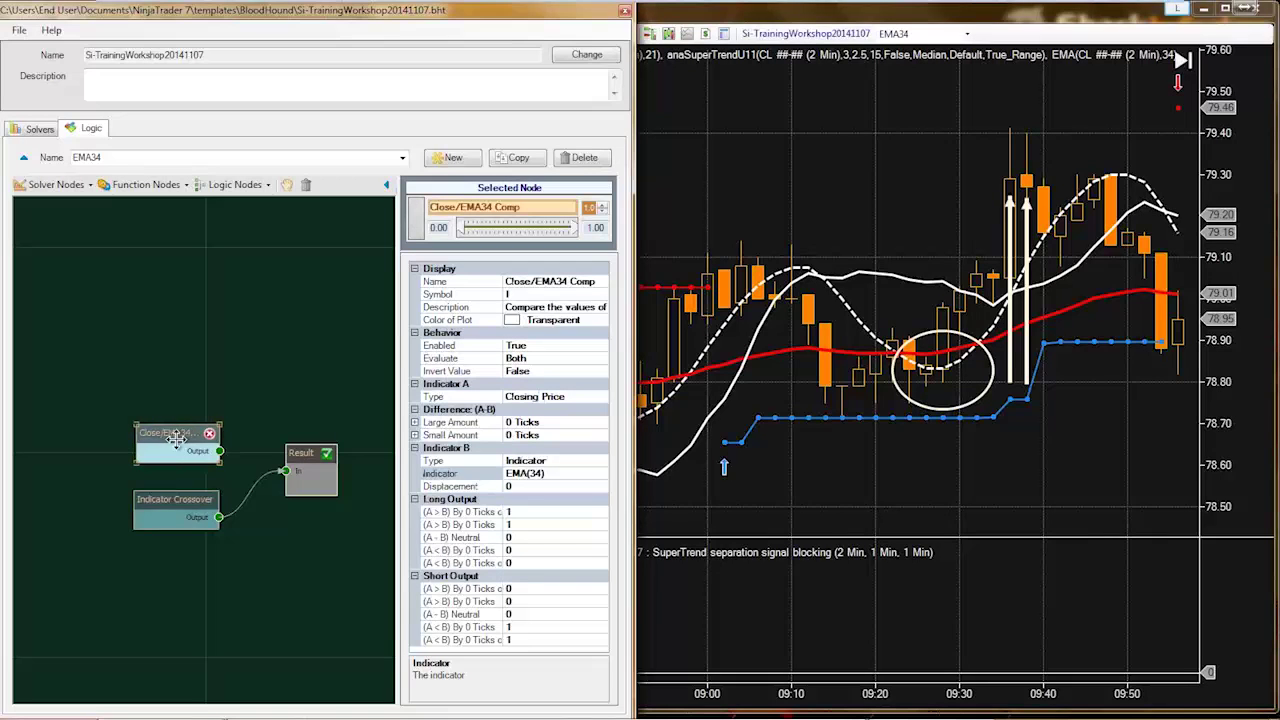
- Rename the Indicator Crossover node as Close/EMA34 Crossover and shift it slightly under the comparison node
left_click(173, 500)
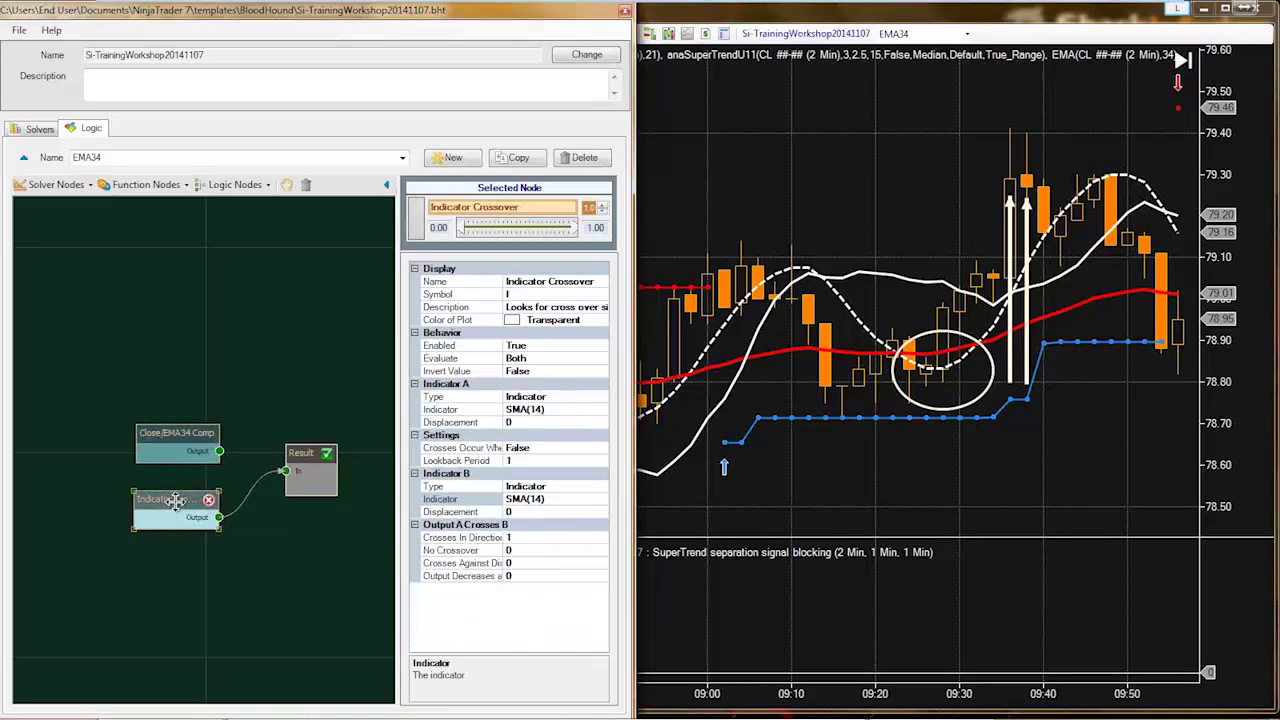
left_click(530, 285)
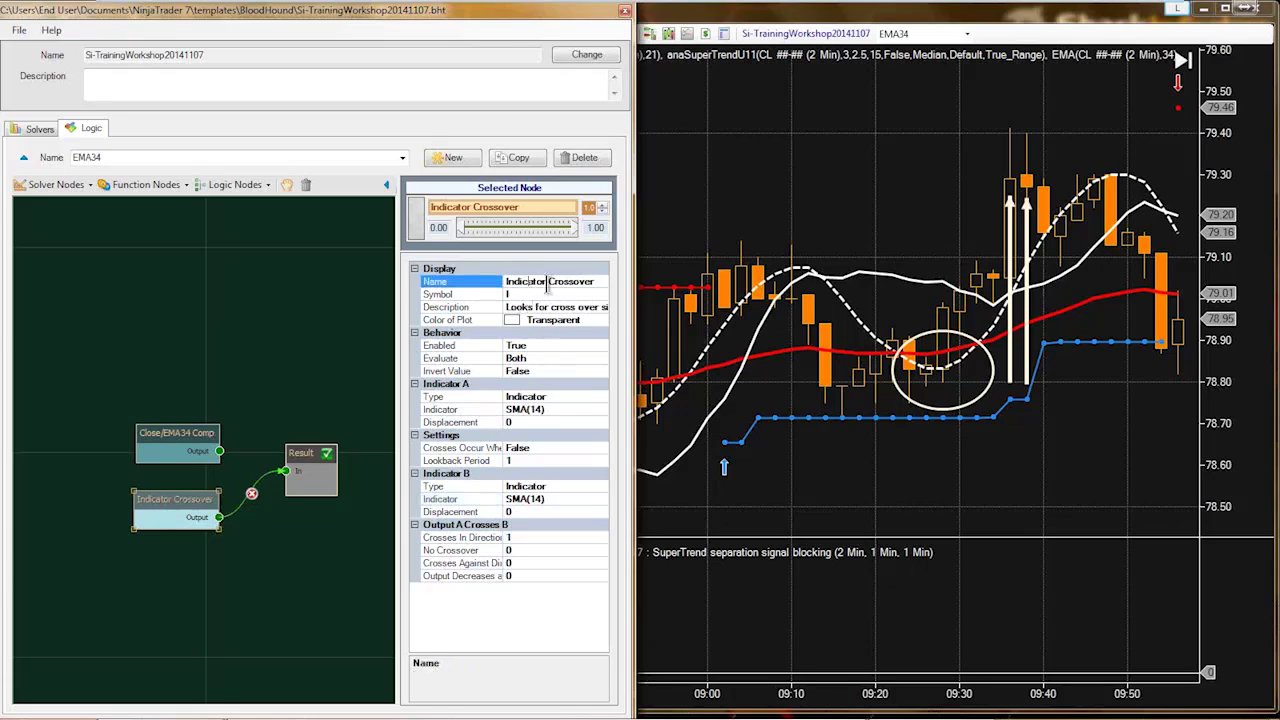
left_click_drag(547, 284, 493, 292)
type("Close/EMA34")
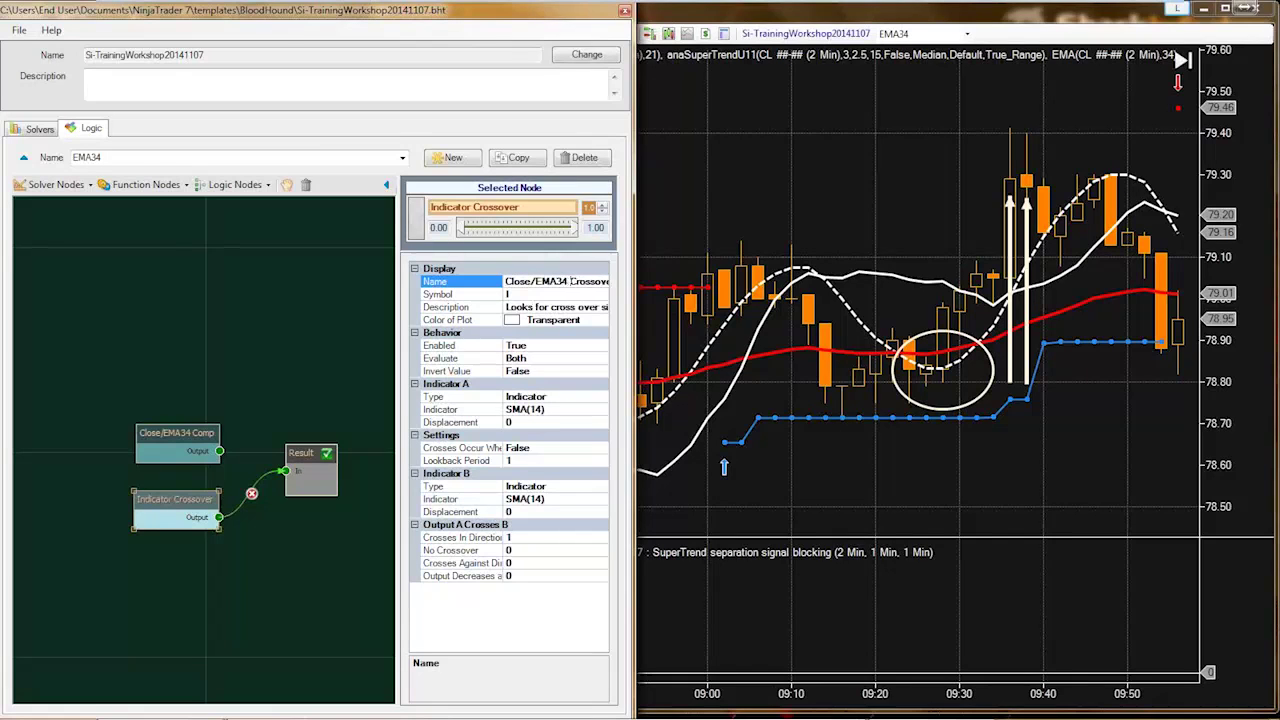
left_click(165, 499)
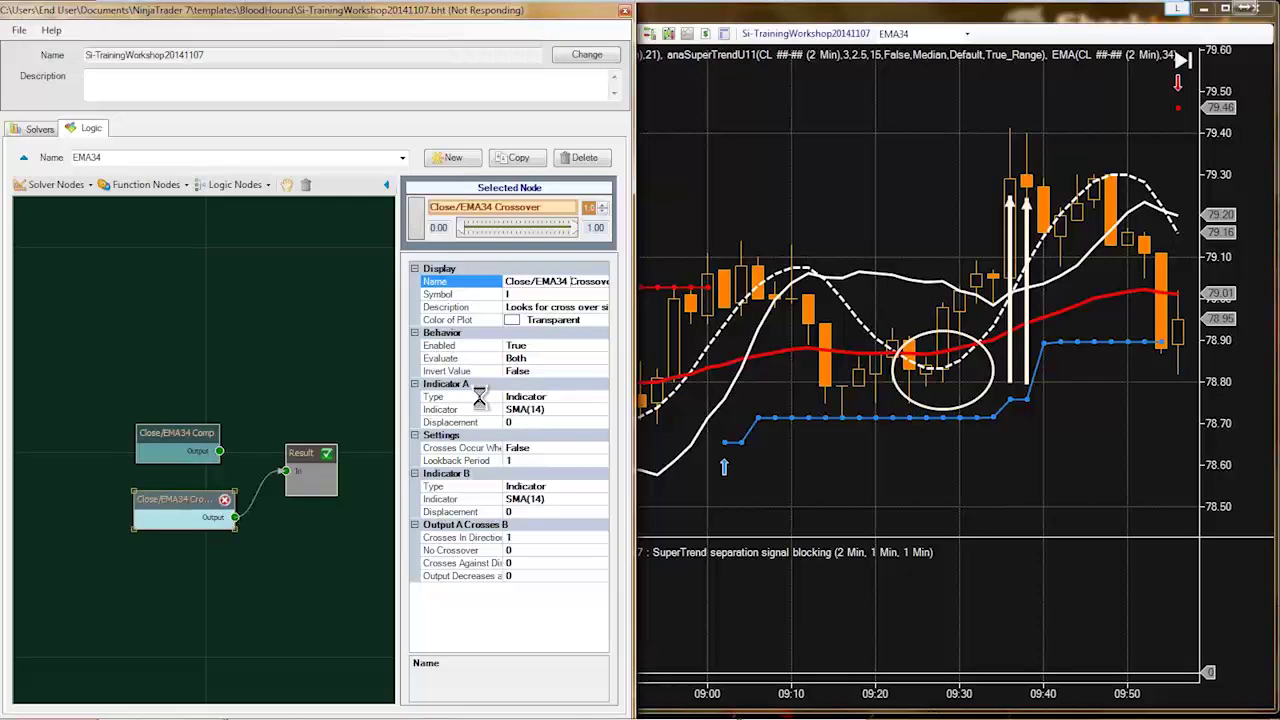
left_click_drag(178, 500, 172, 503)
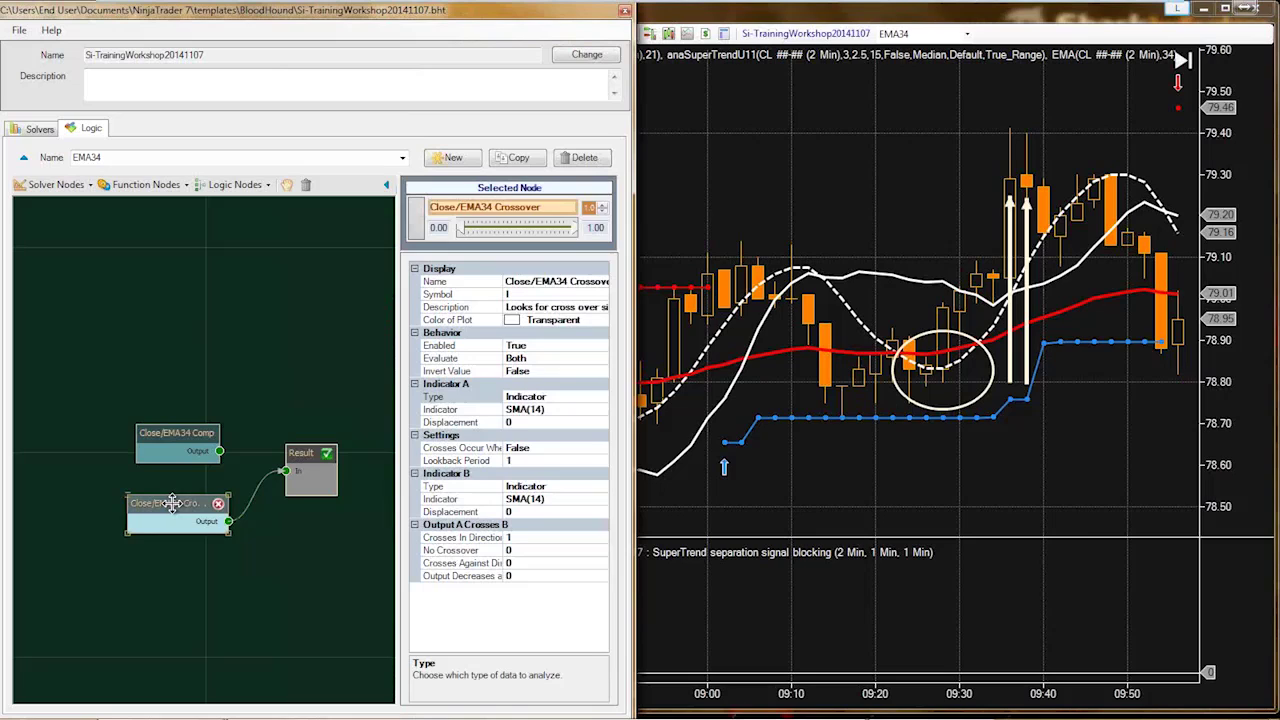
- Set the Indicator A type of the Close/EMA34 Crossover node to Closing Price
left_click(535, 397)
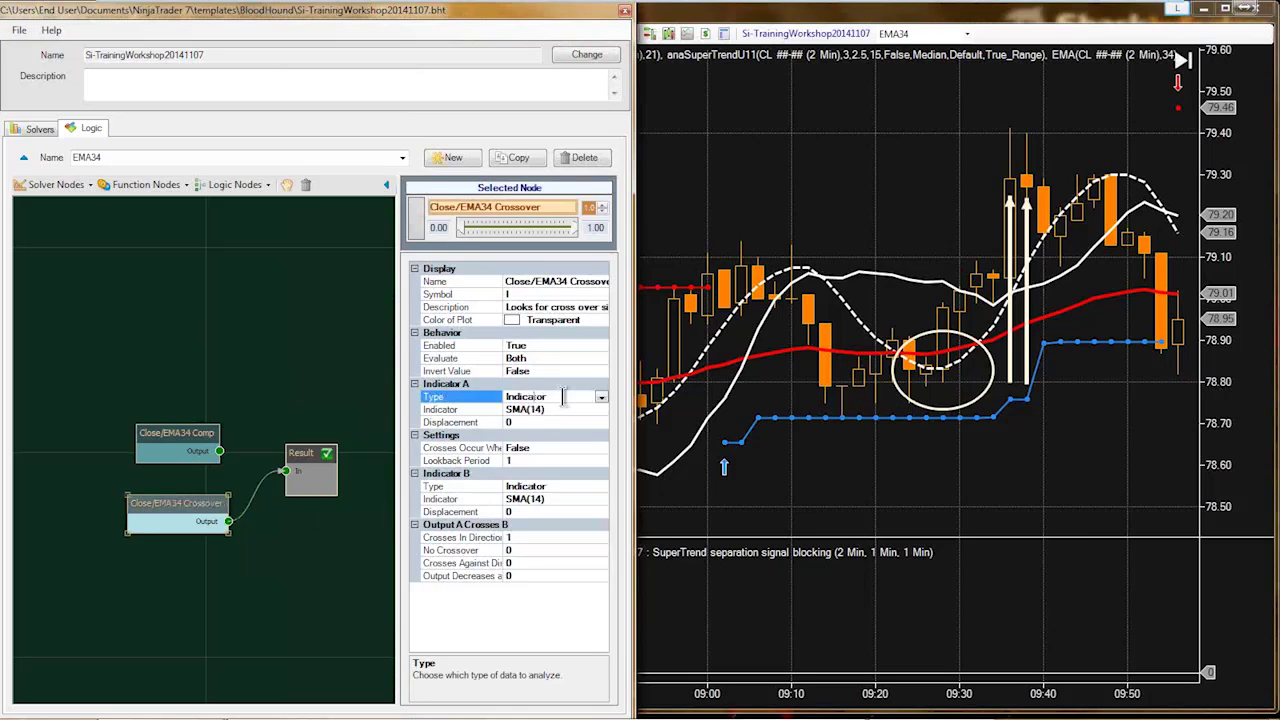
left_click(600, 397)
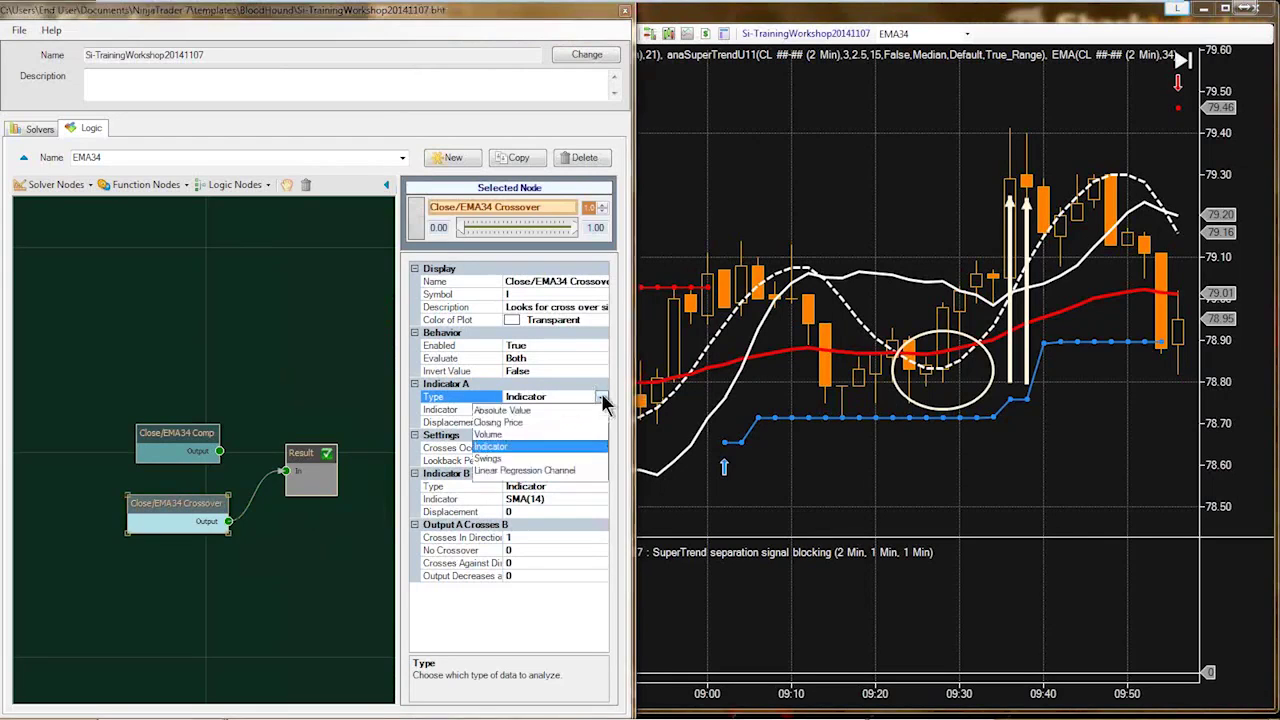
left_click(497, 423)
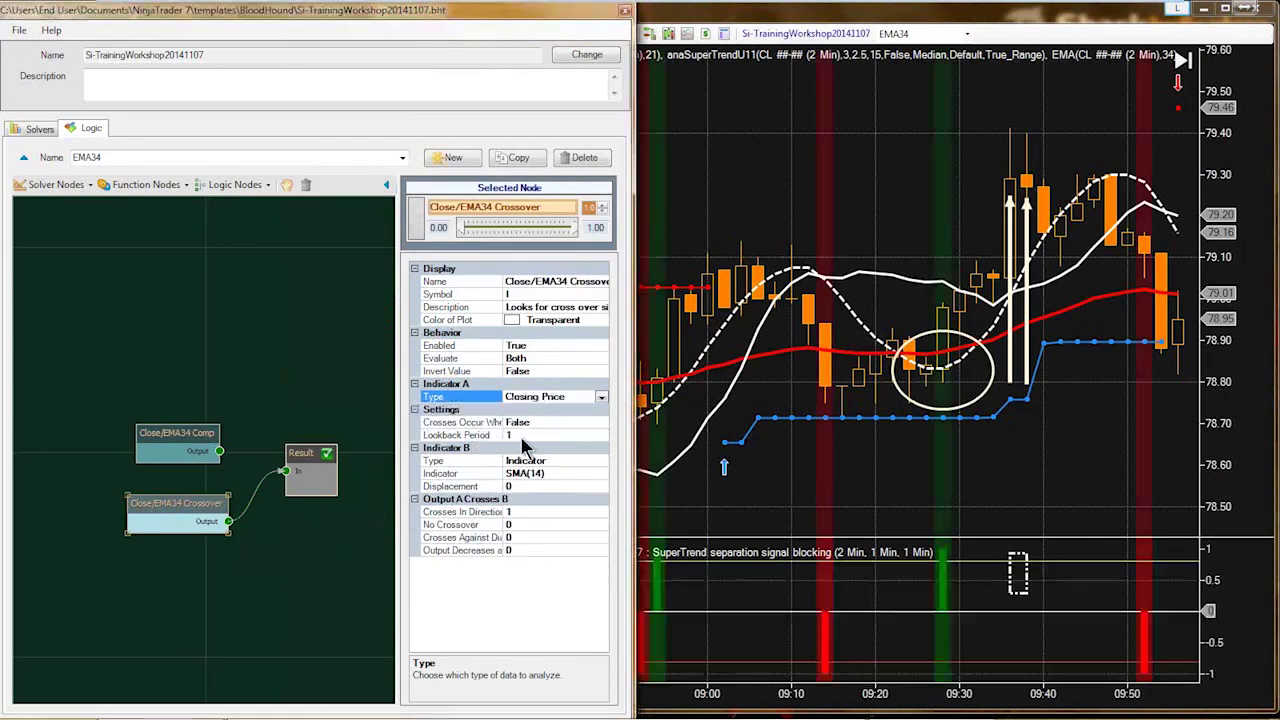
- Set Indicator B of the Close/EMA34 Crossover node to an EMA with a period of 34
left_click(495, 472)
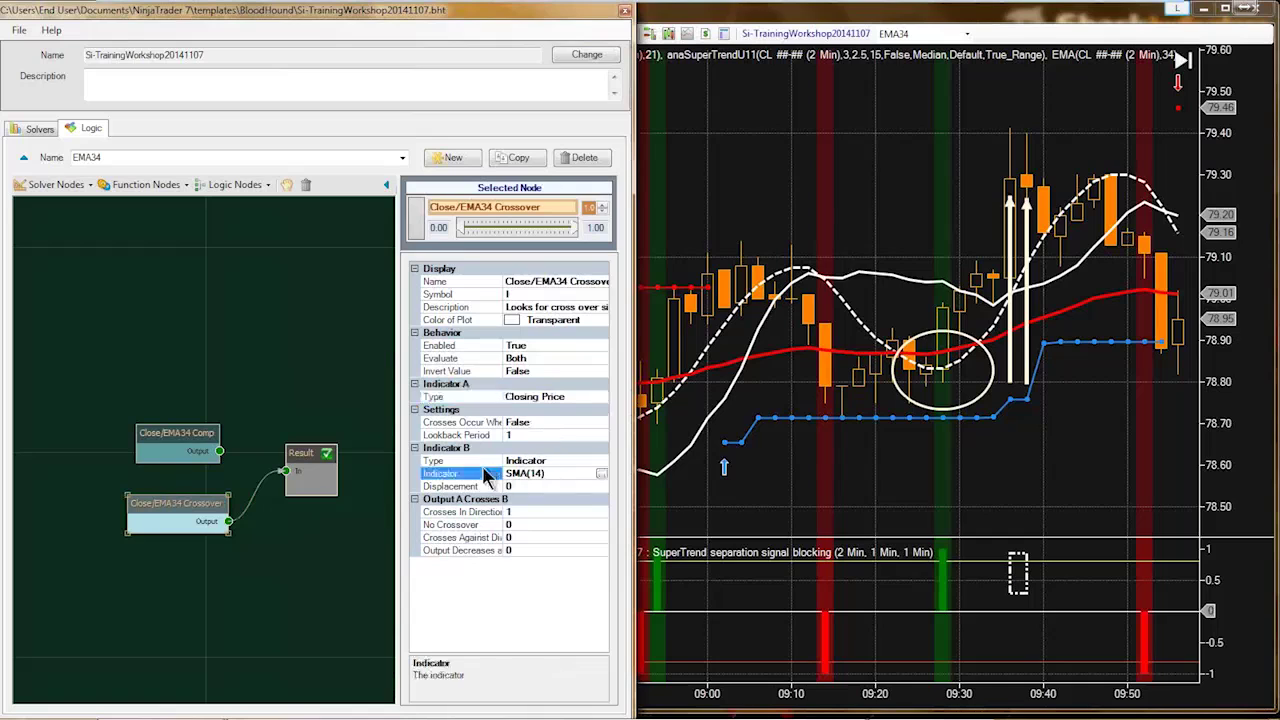
left_click(601, 474)
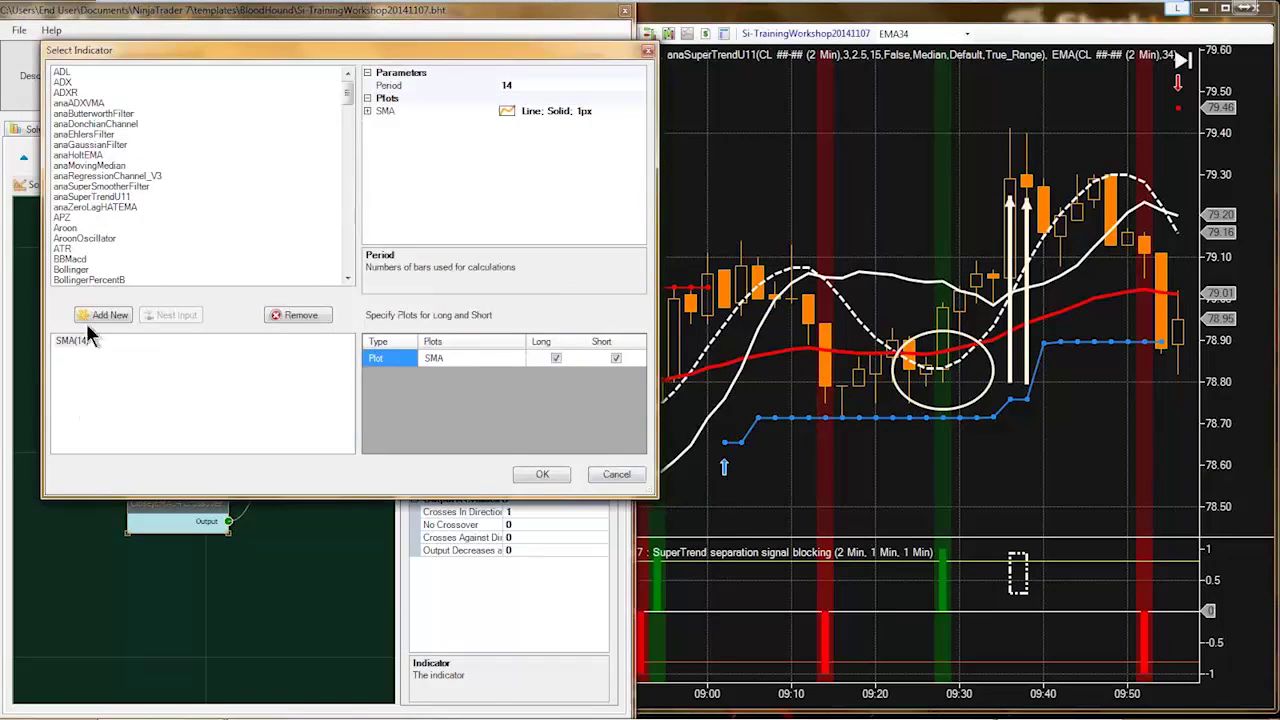
key("e")
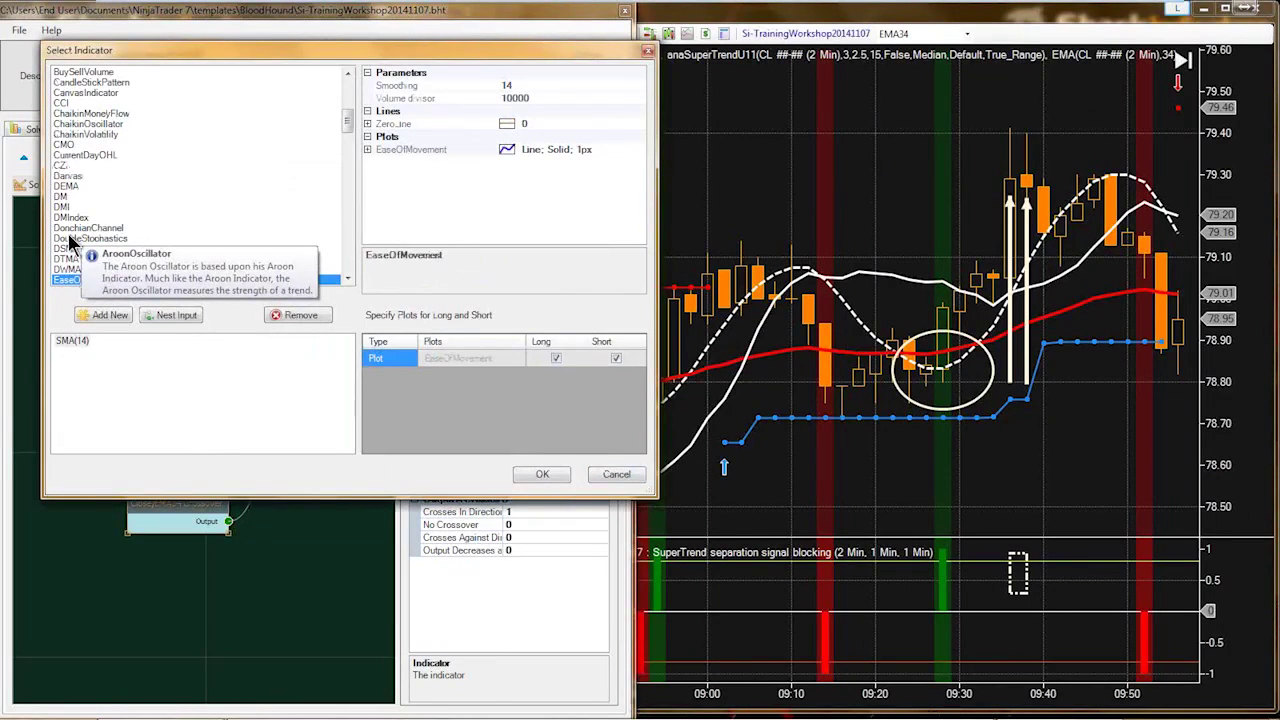
scroll(64, 255, "down", 1)
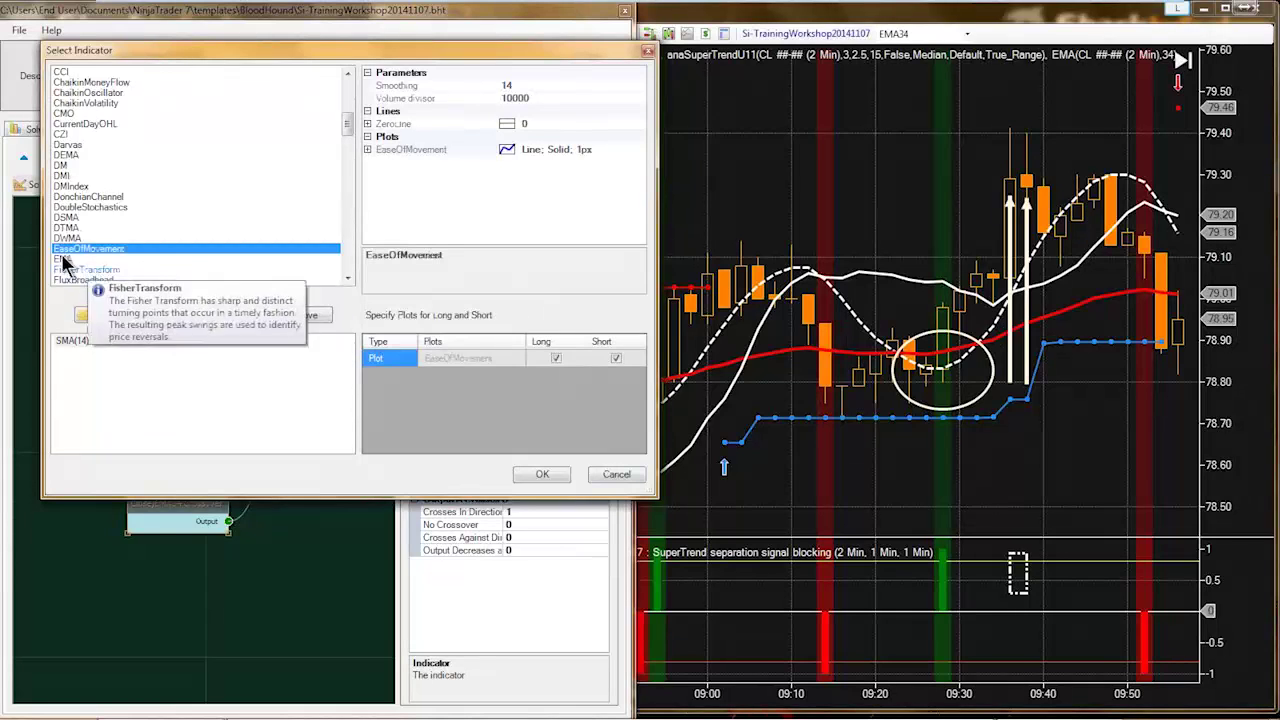
left_click(63, 259)
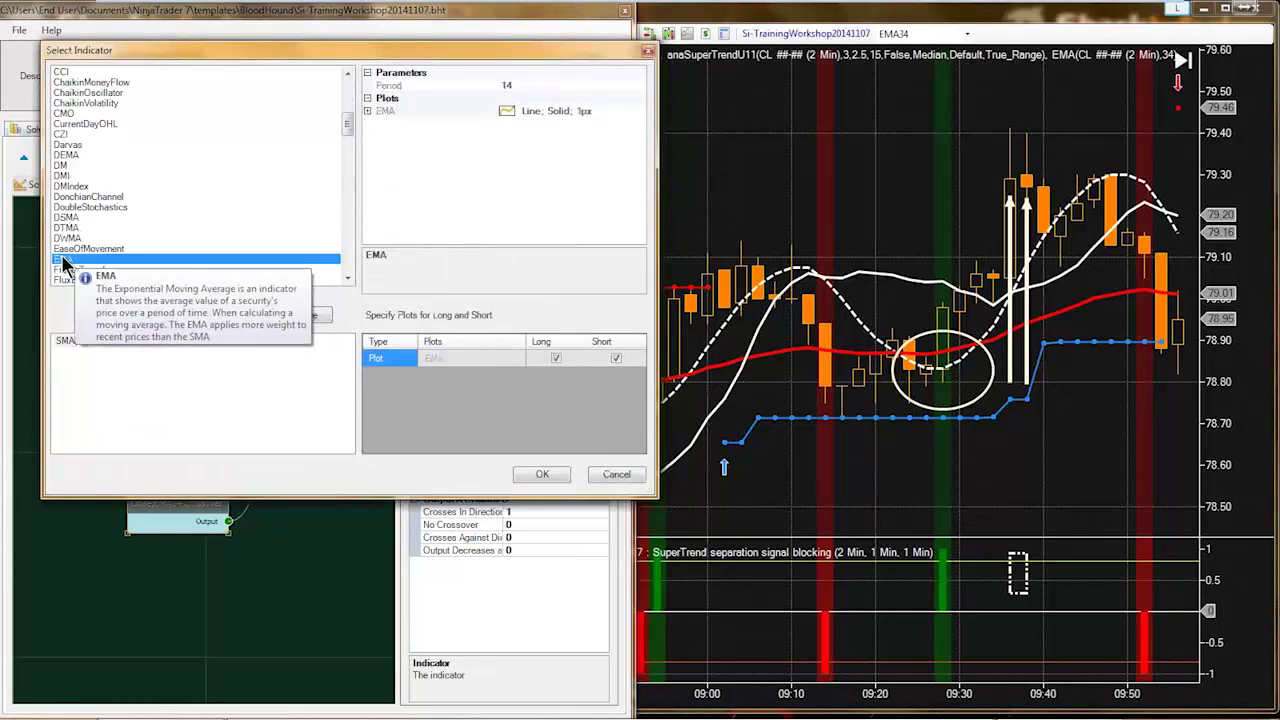
left_click(513, 88)
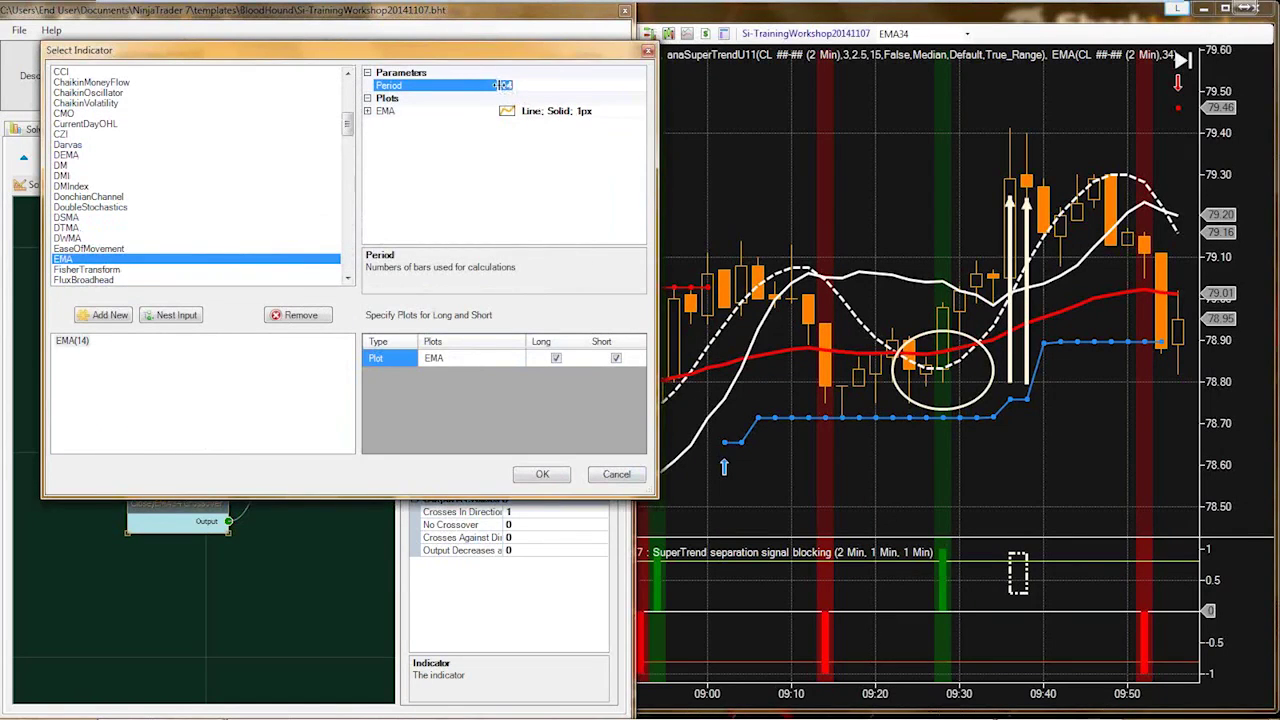
left_click(536, 476)
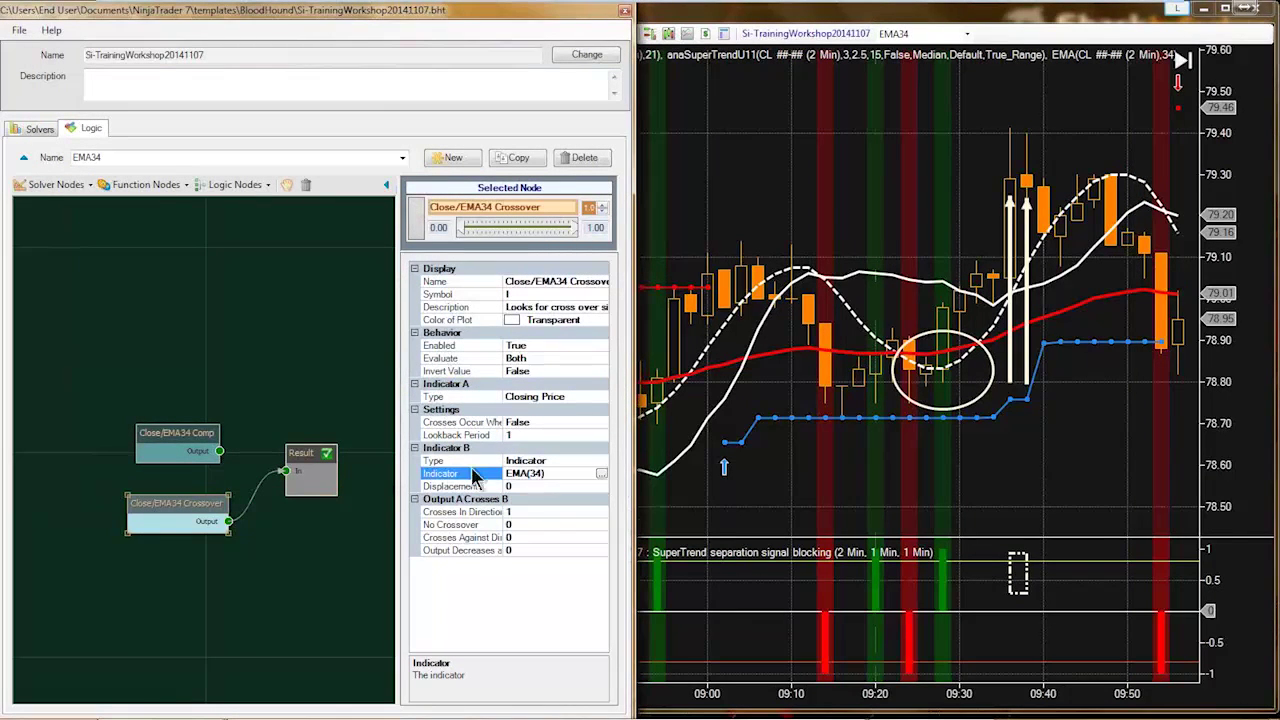
- Compare the indicator settings of the Close/EMA34 Comp and Crossover nodes and examine the crossover signals on the 2-minute chart
left_click(468, 398)
left_click(462, 476)
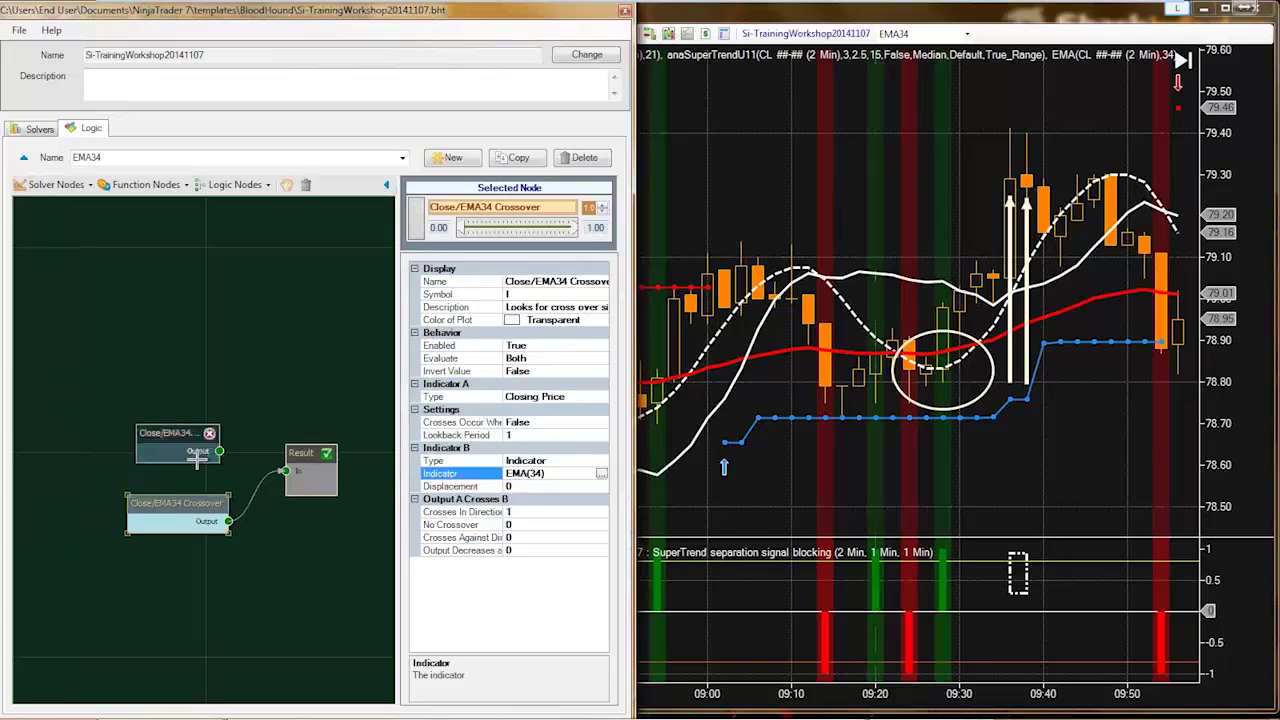
left_click(168, 438)
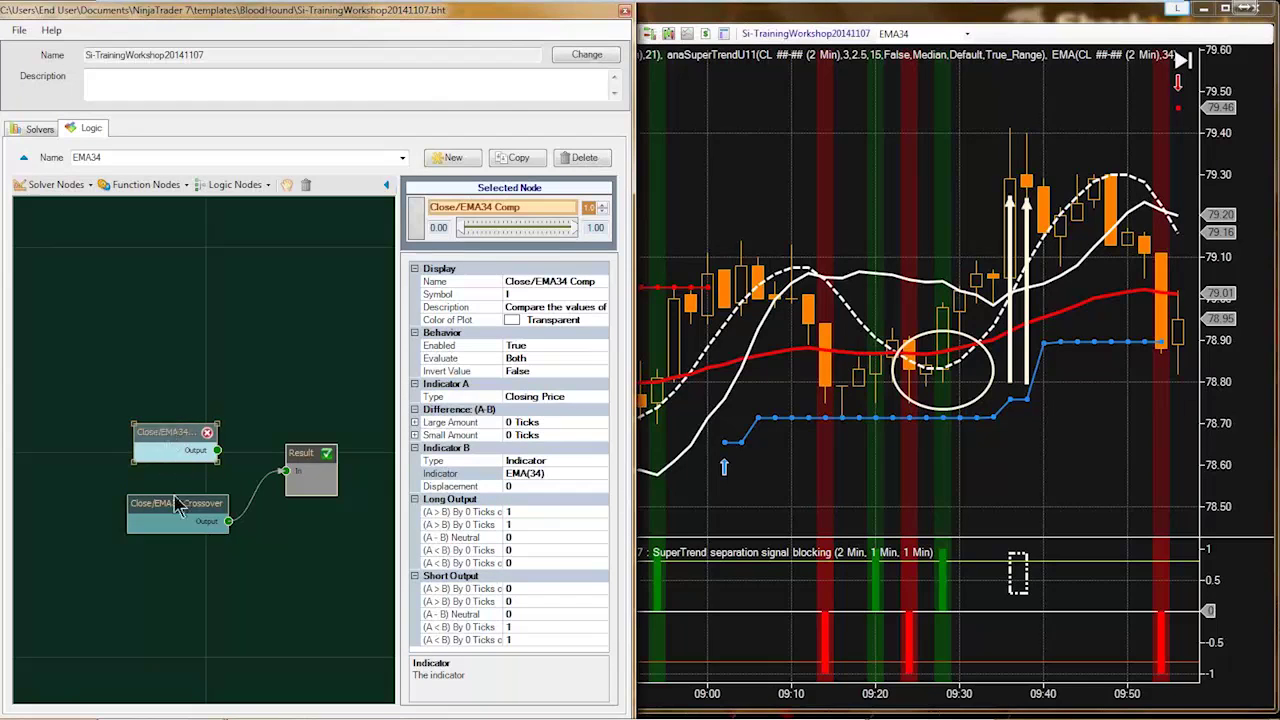
left_click(173, 505)
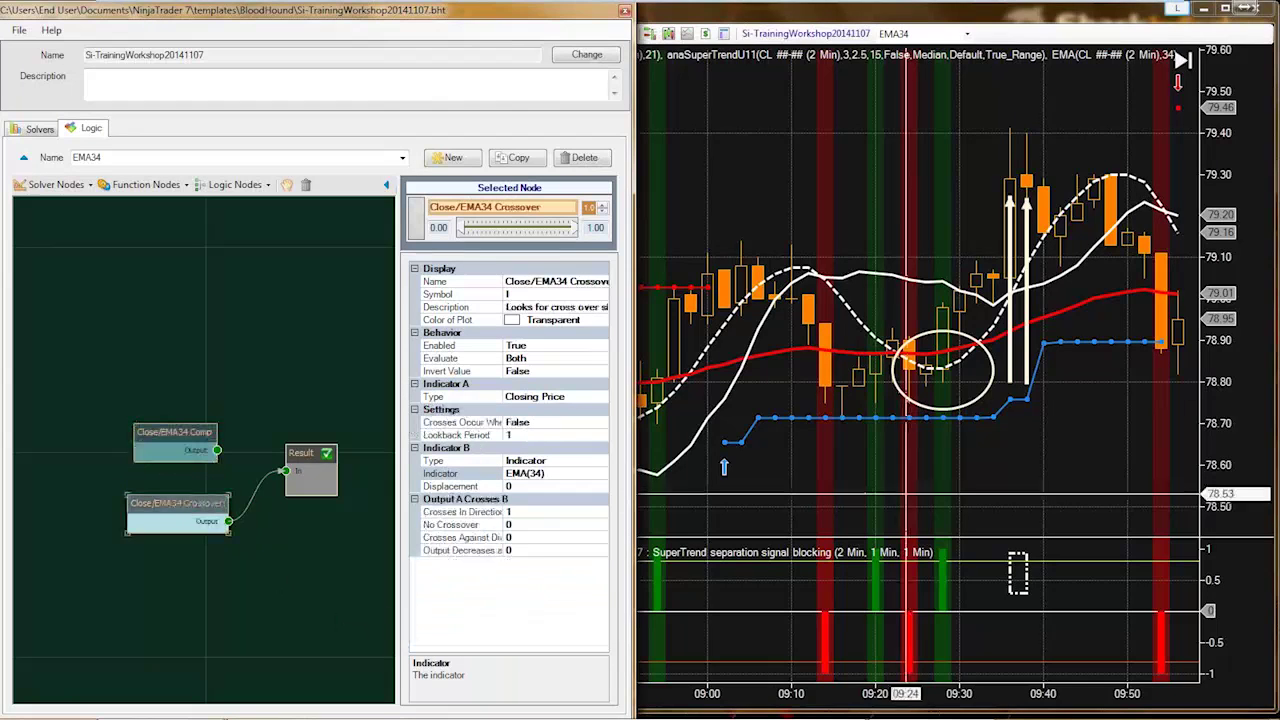
left_click(775, 500)
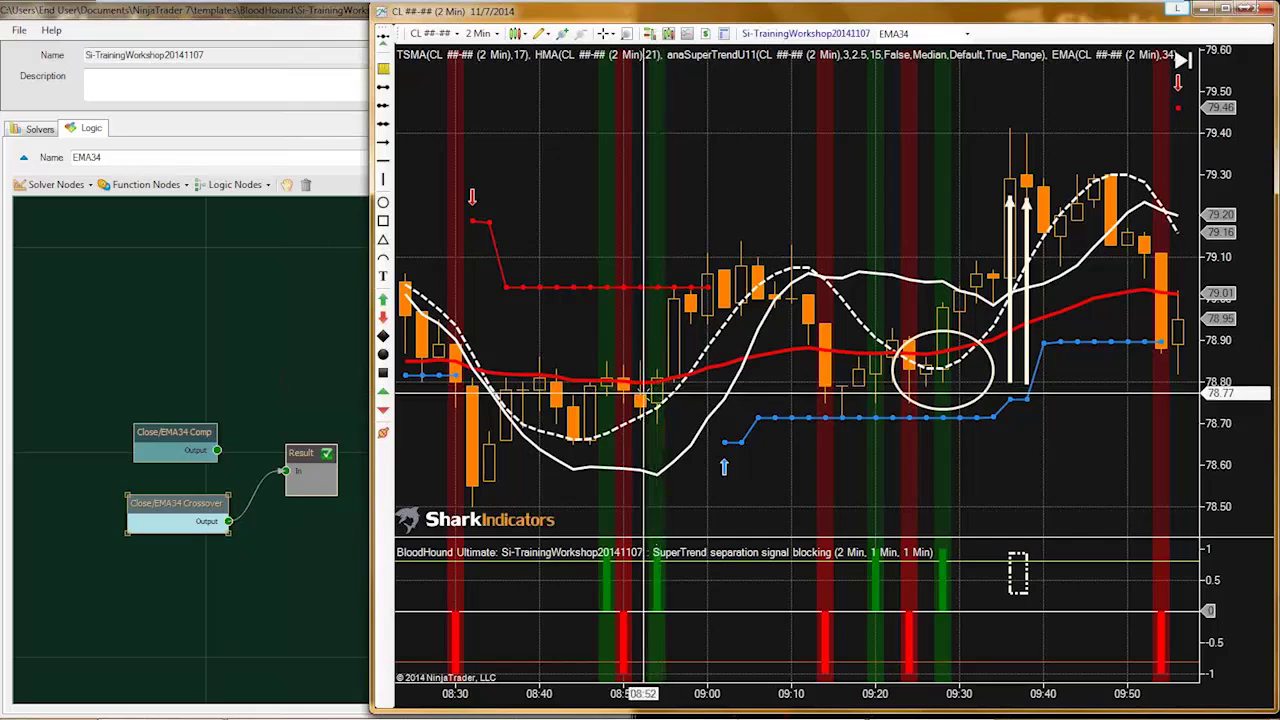
- Leave the BloodHound editor, switch to the CL 5 Range chart, and bring the Control Center up over its lower part
left_click(228, 365)
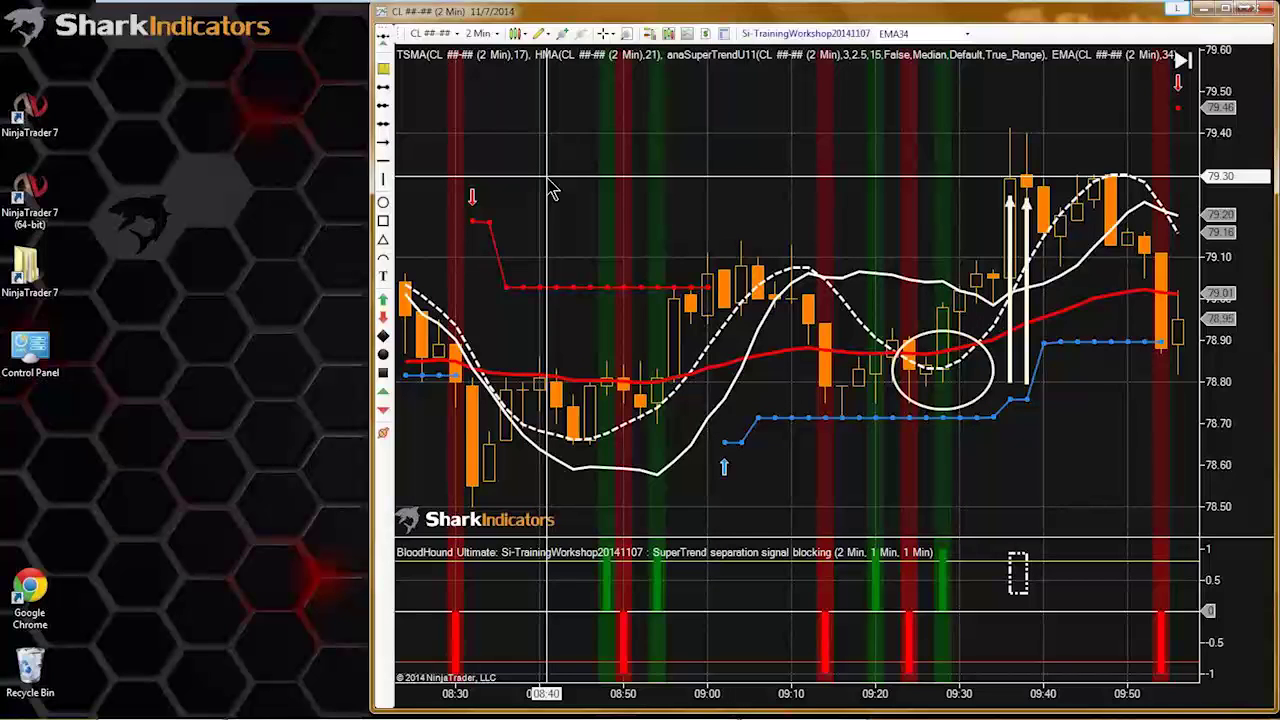
key("F5")
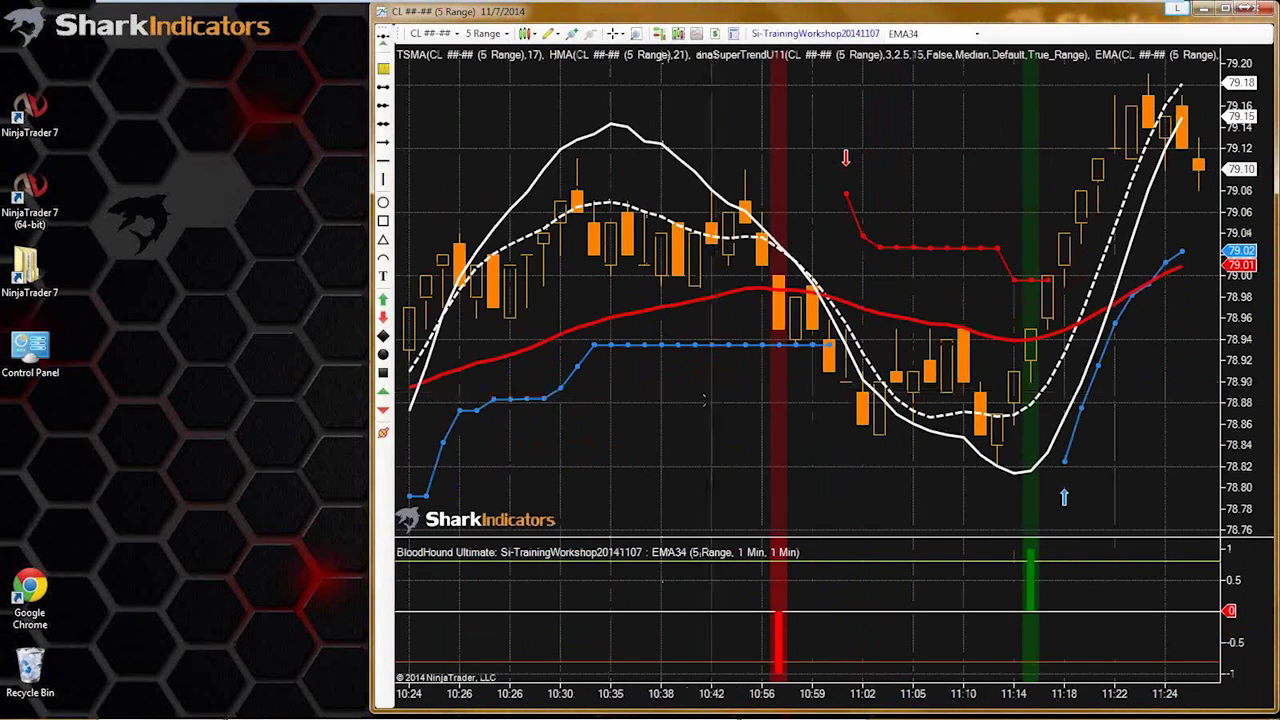
mouse_move(600, 714)
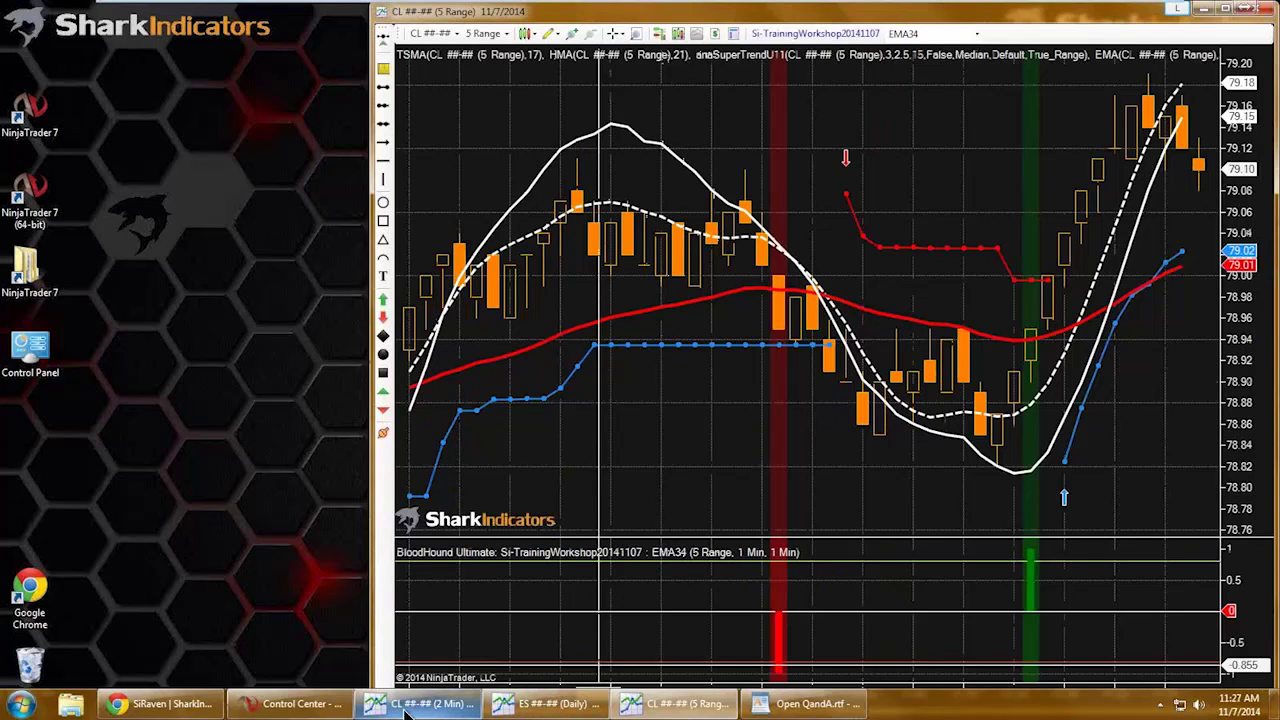
mouse_move(280, 713)
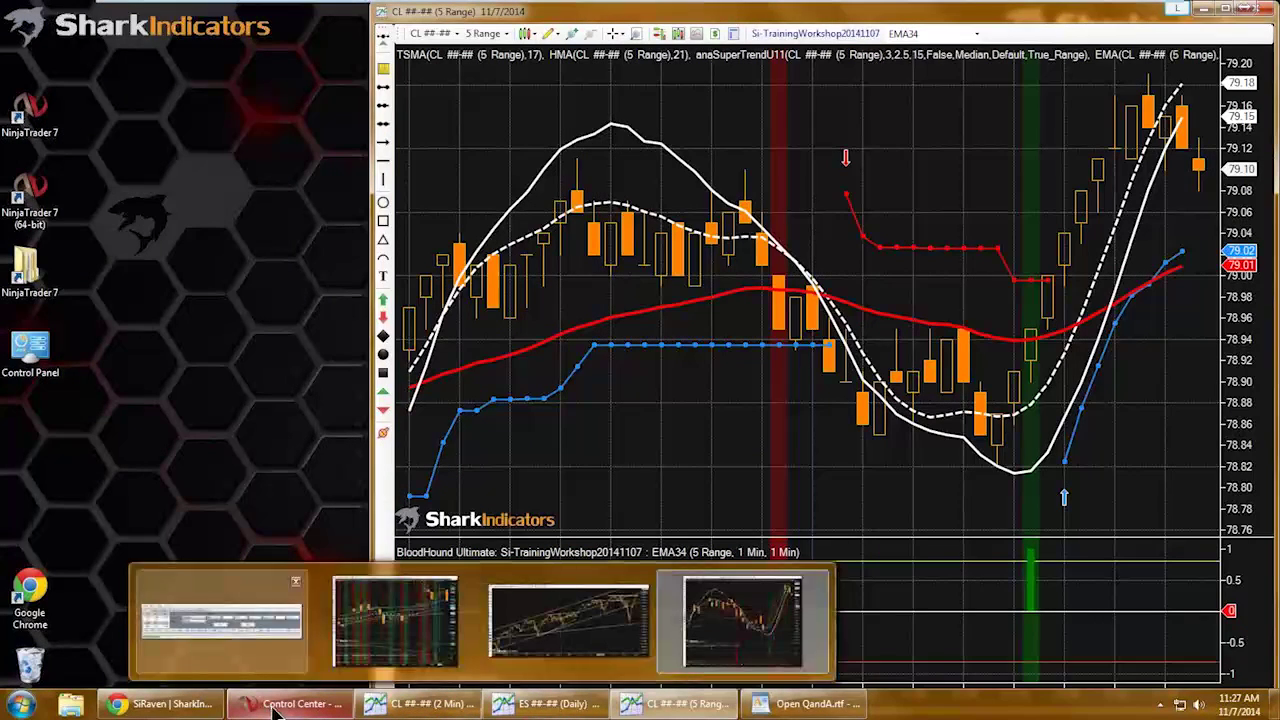
left_click(251, 670)
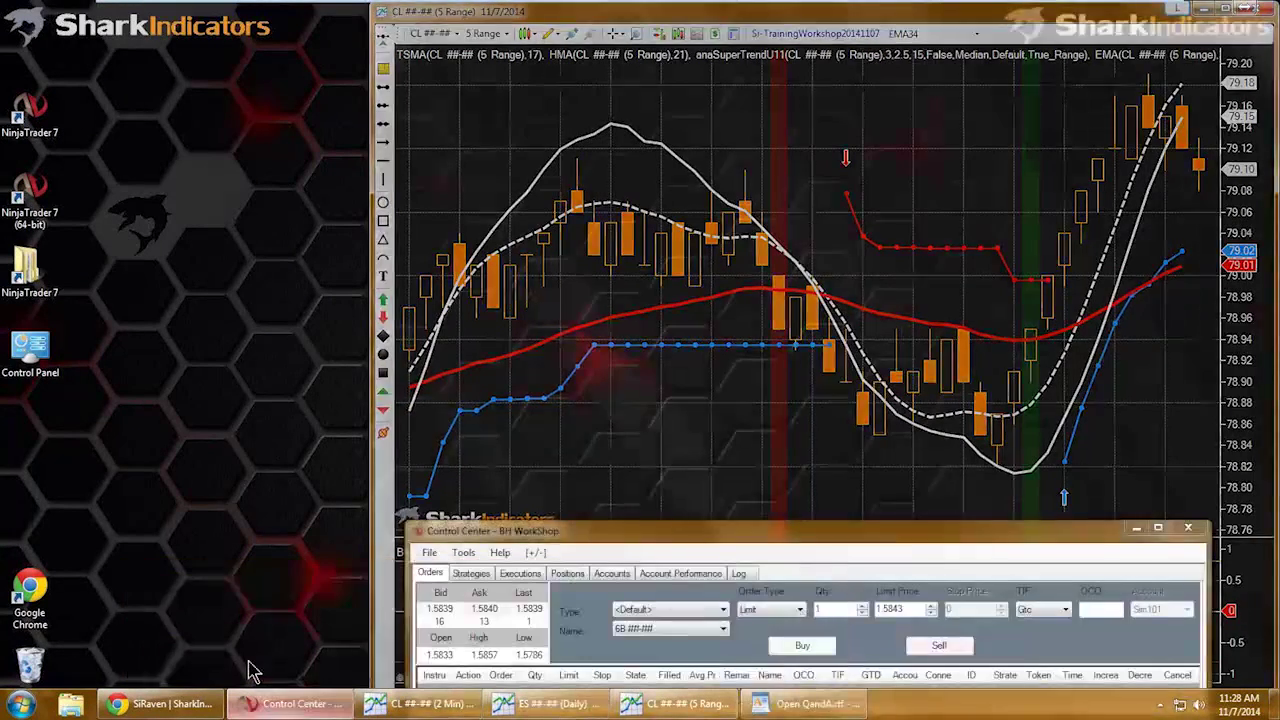
left_click_drag(590, 536, 544, 534)
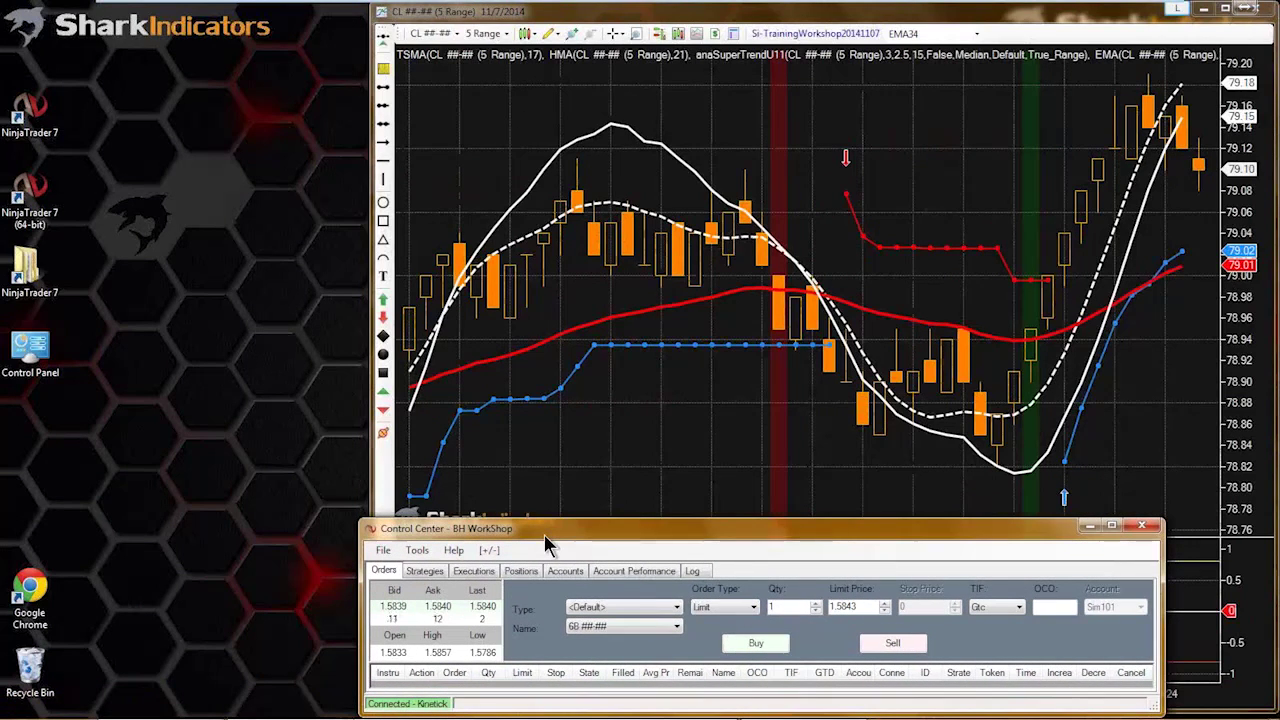
- Open the NinjaTrader options at the NinjaScript strategy settings
left_click(384, 556)
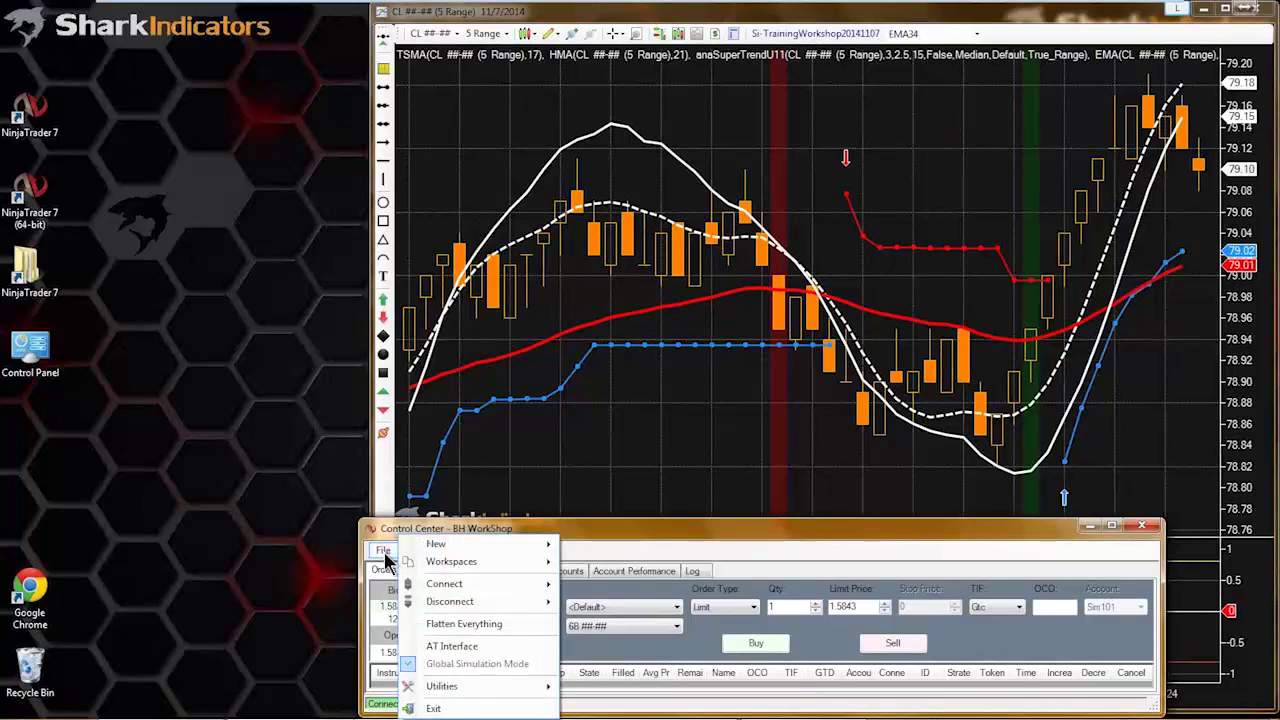
left_click(652, 548)
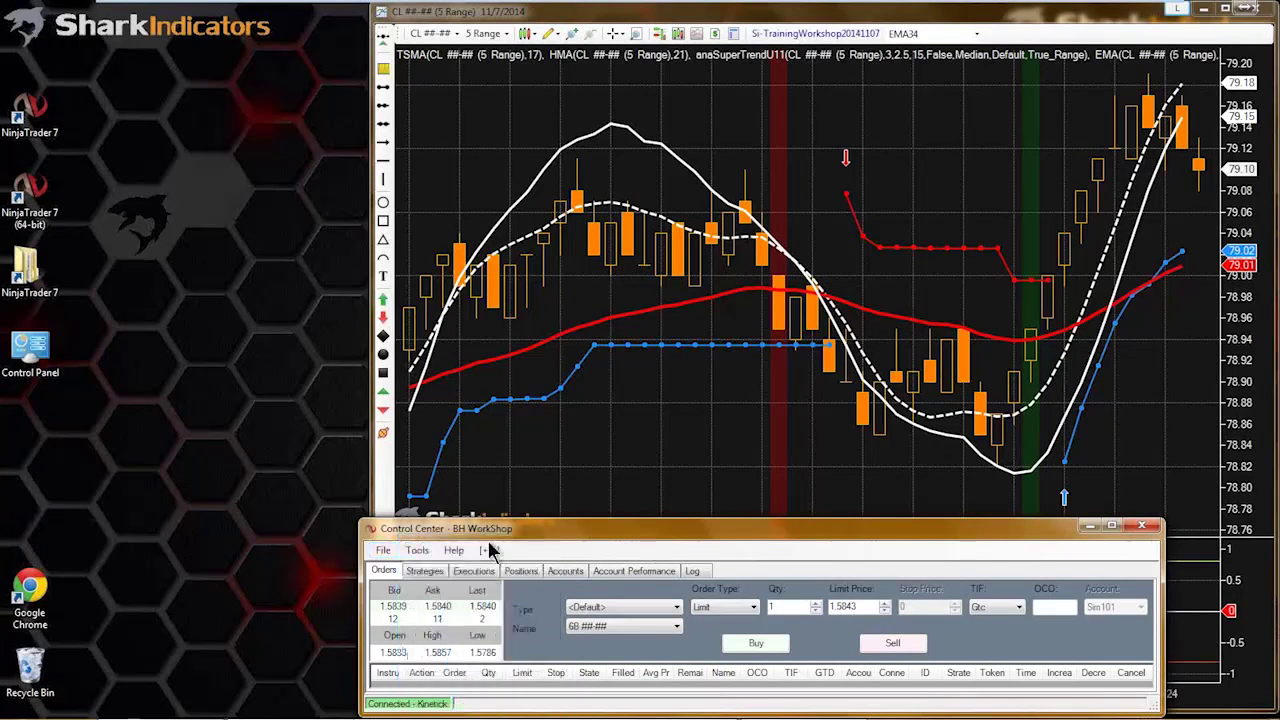
left_click(418, 551)
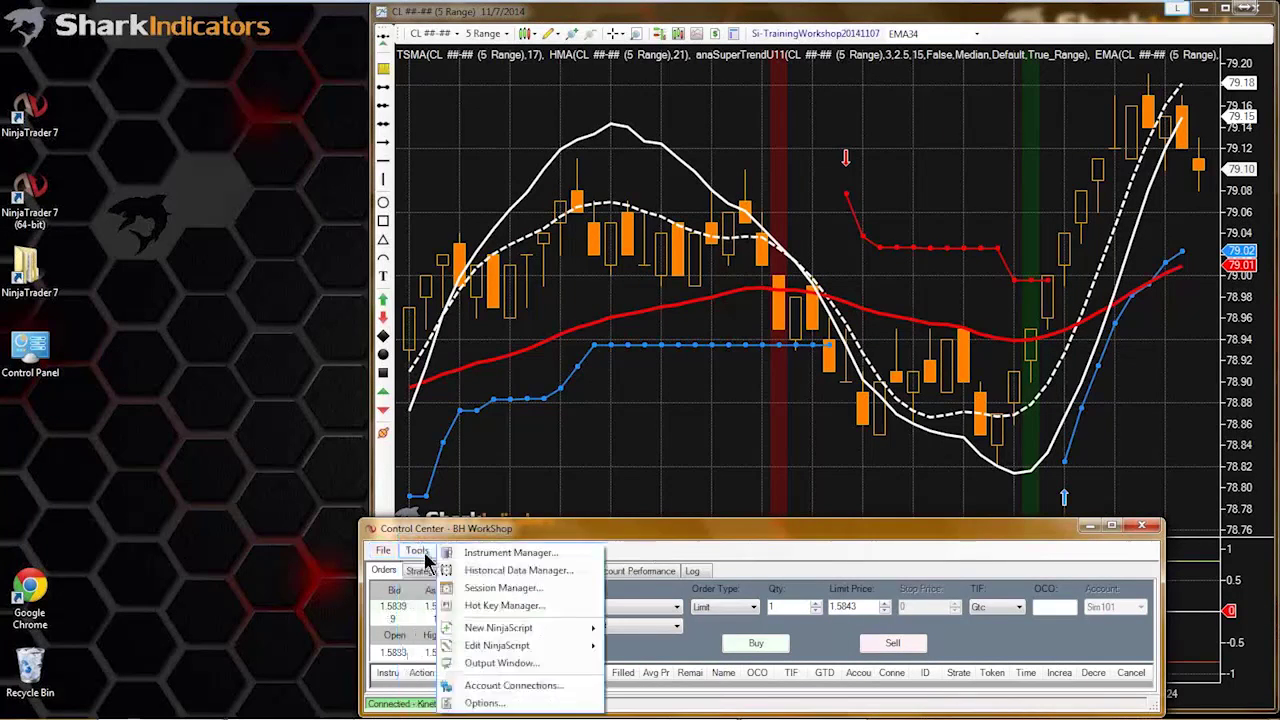
left_click(487, 706)
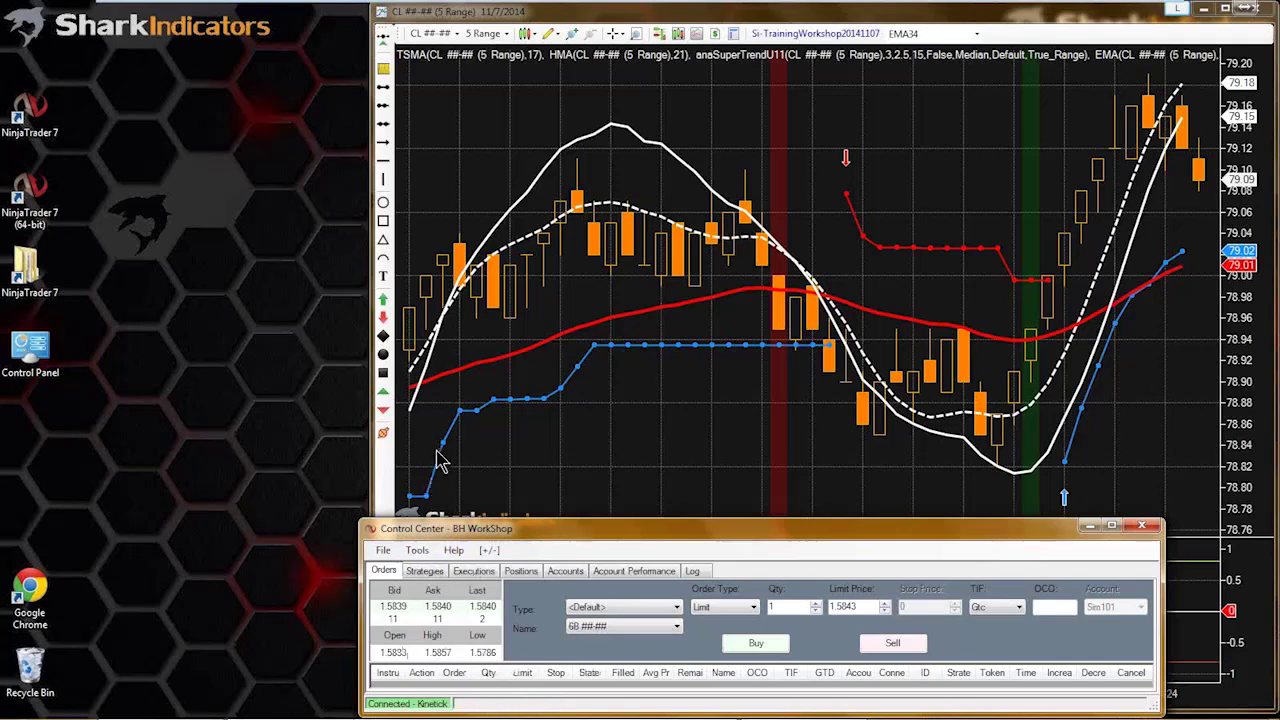
left_click_drag(639, 440, 322, 230)
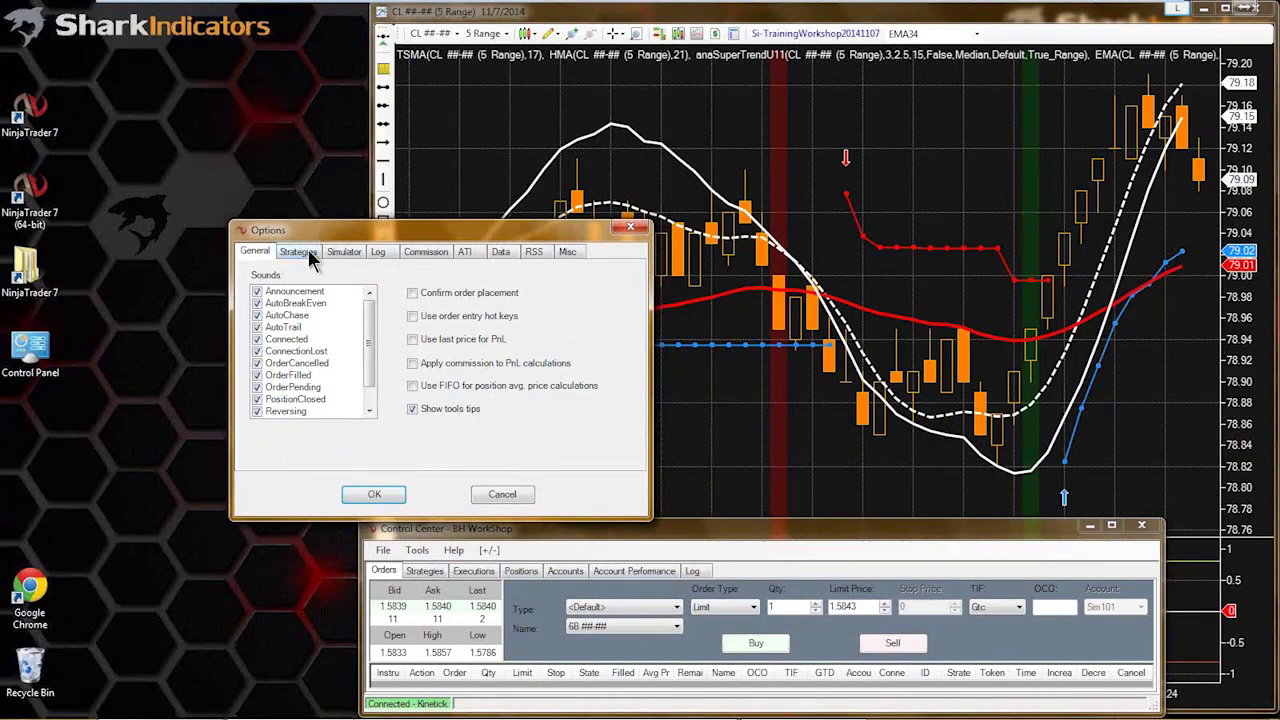
left_click(298, 254)
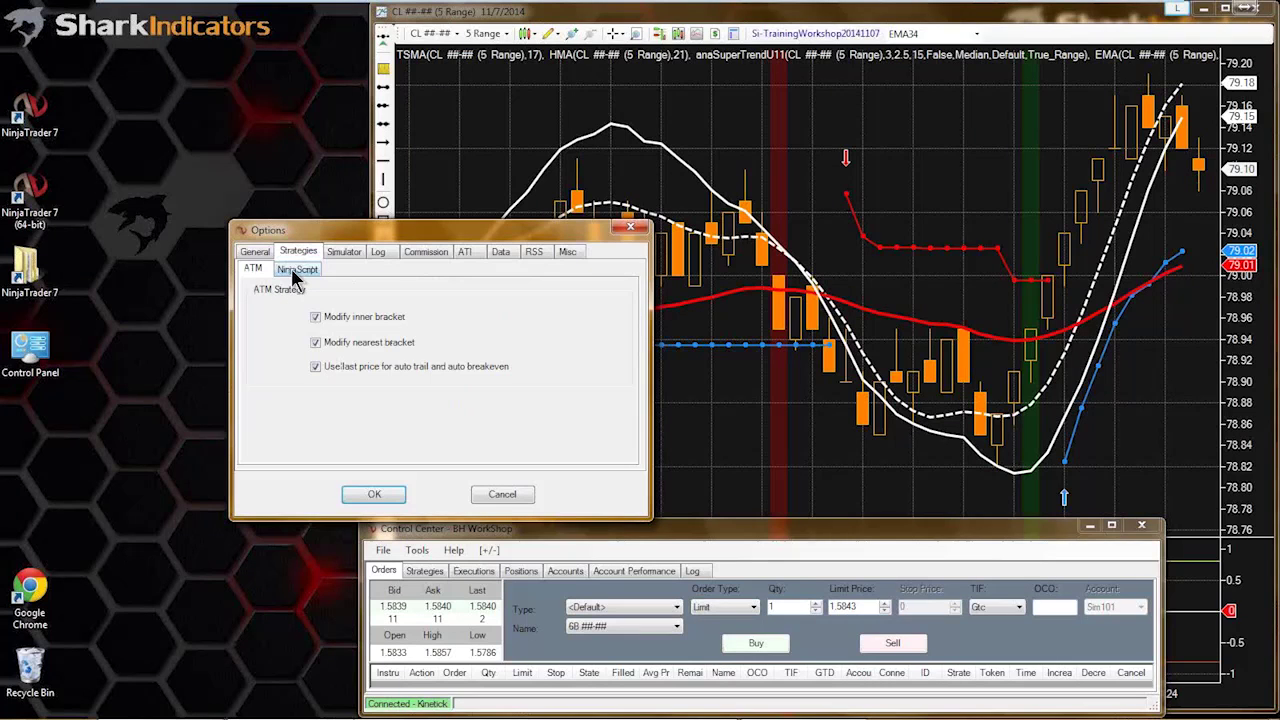
left_click(301, 278)
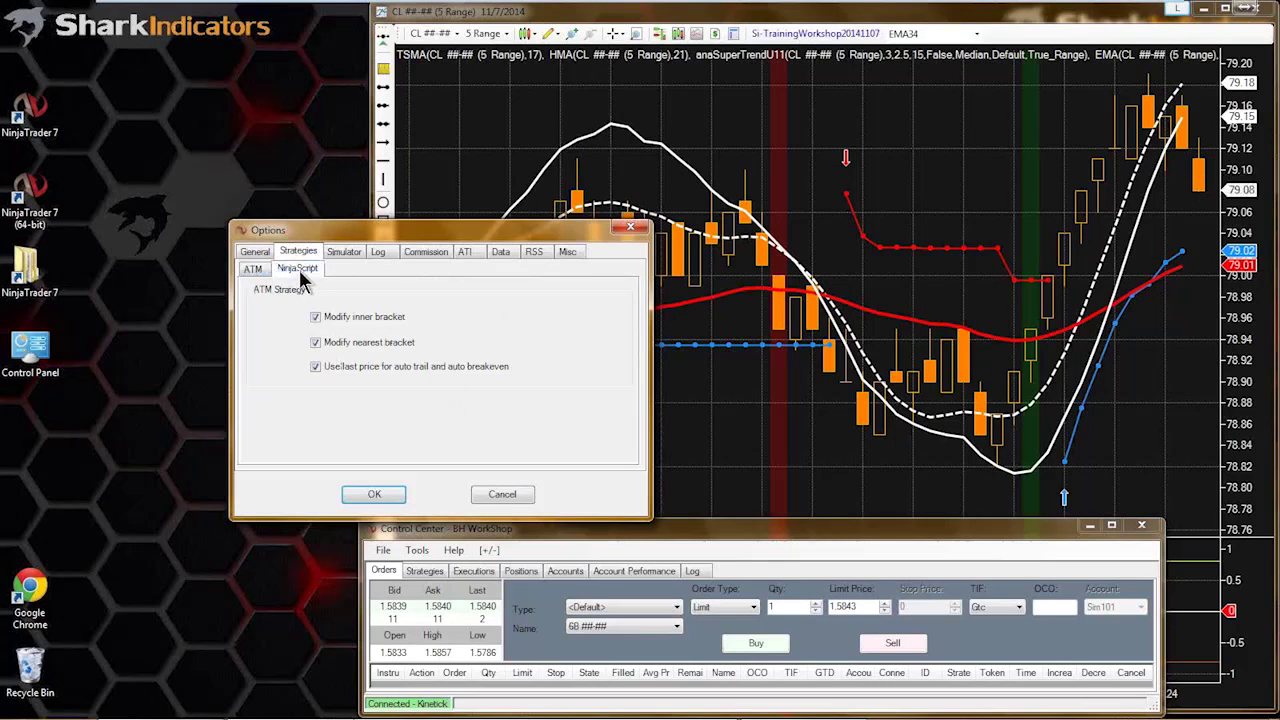
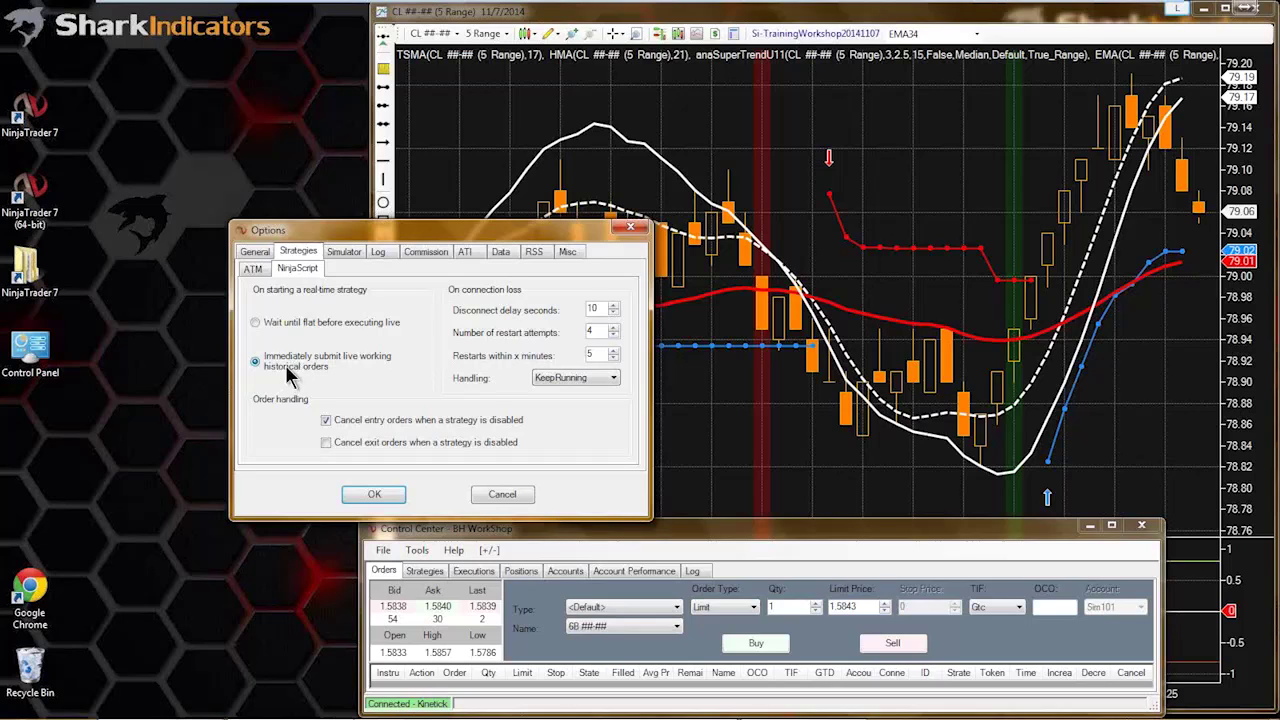
- Set real-time strategies to wait until flat before executing live, and accept the options
left_click(279, 328)
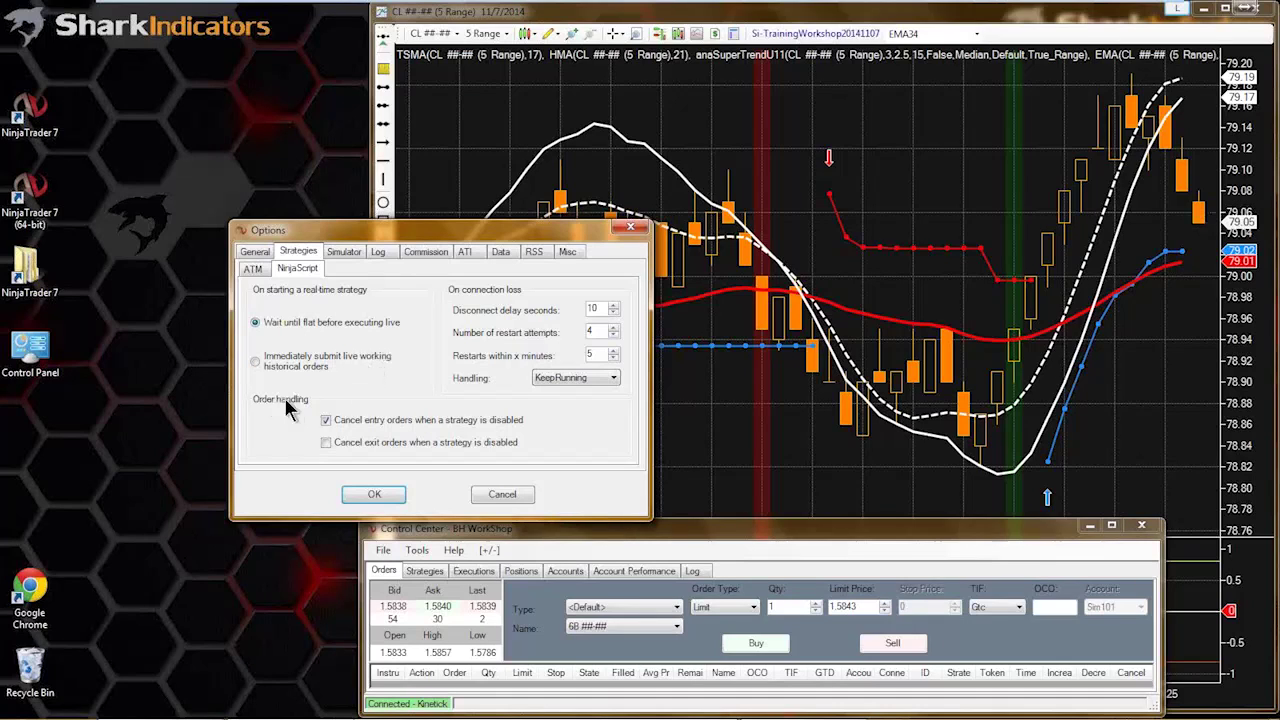
left_click(397, 421)
left_click(383, 488)
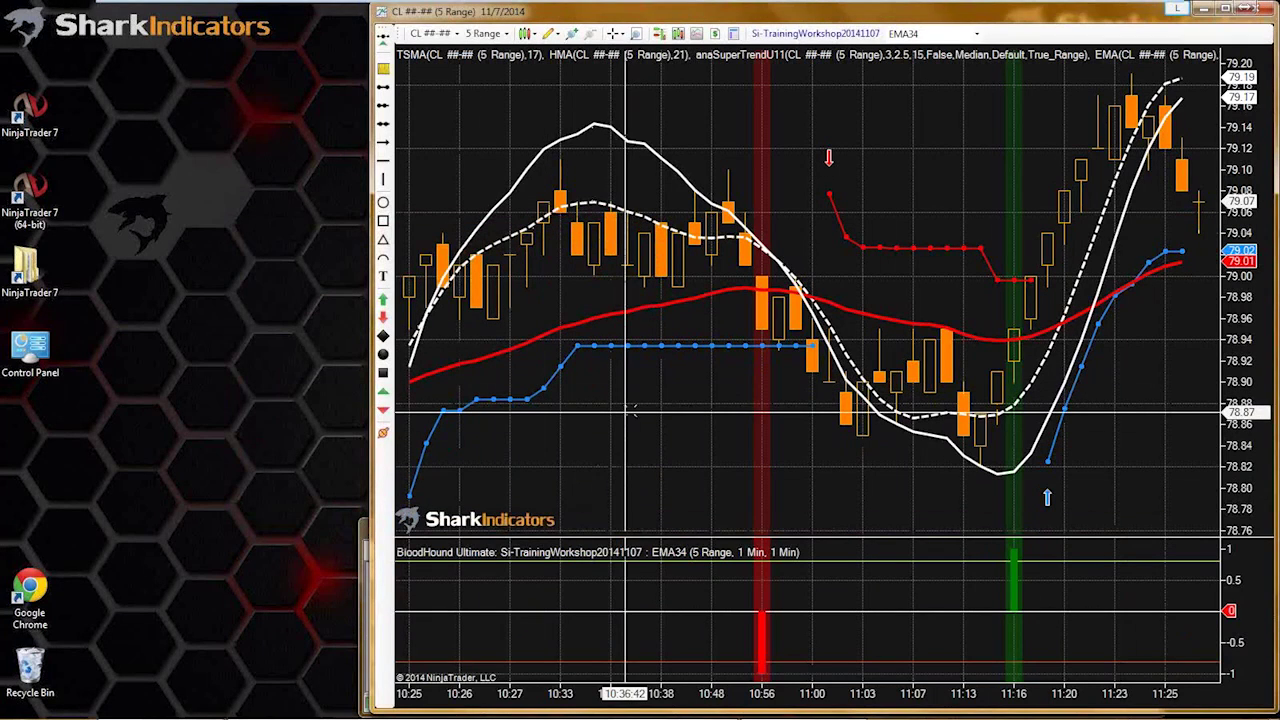
- Bring the Control Center back to the front and disconnect the live Kinetick data connection
left_click(365, 648)
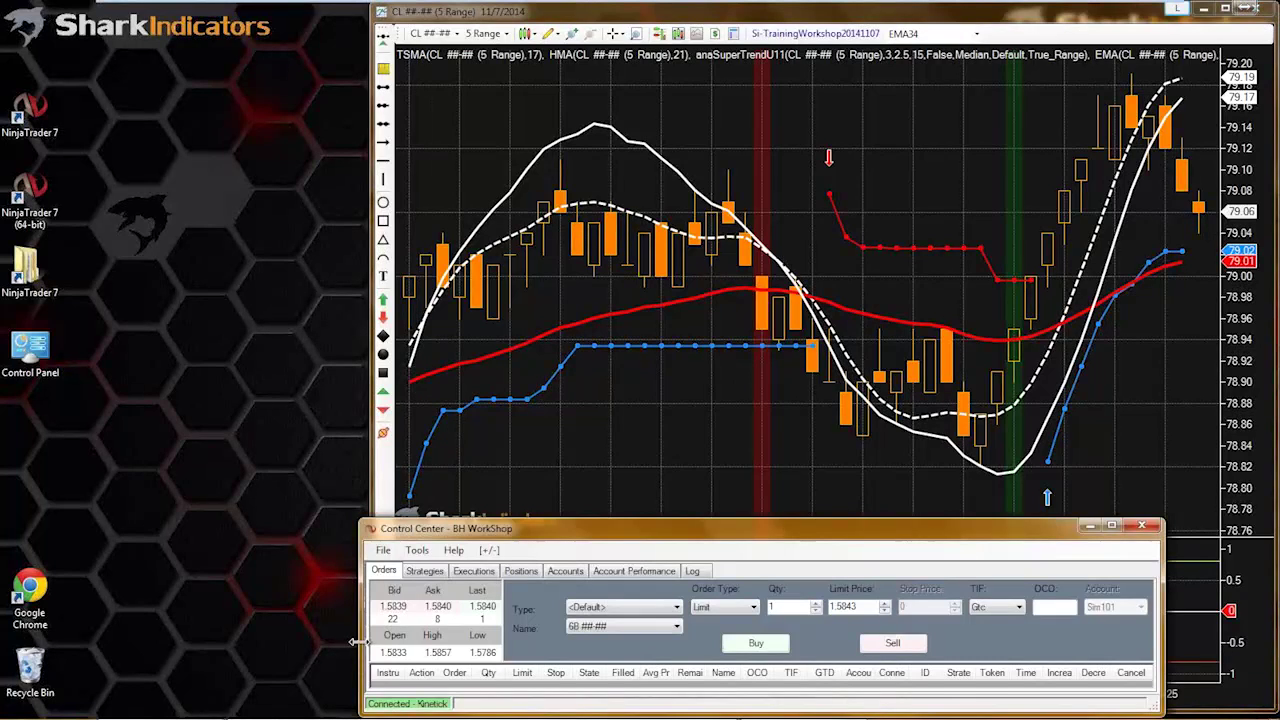
left_click(384, 551)
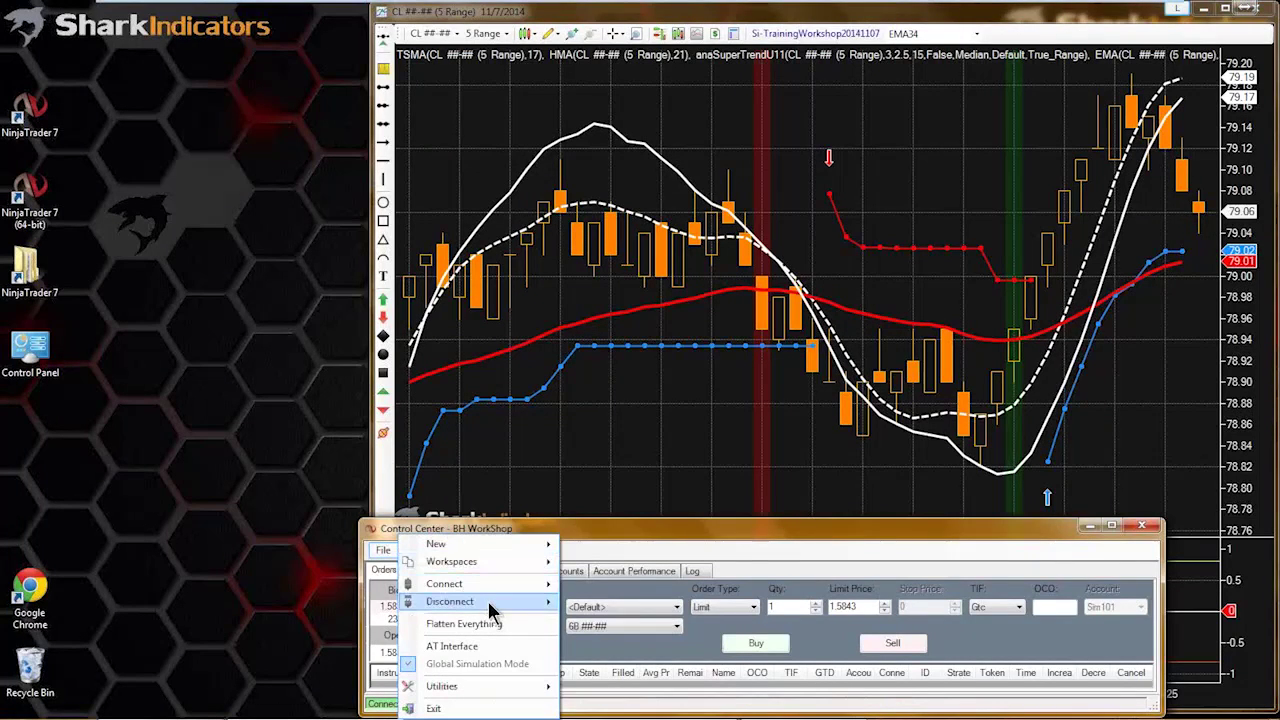
mouse_move(488, 601)
left_click(612, 638)
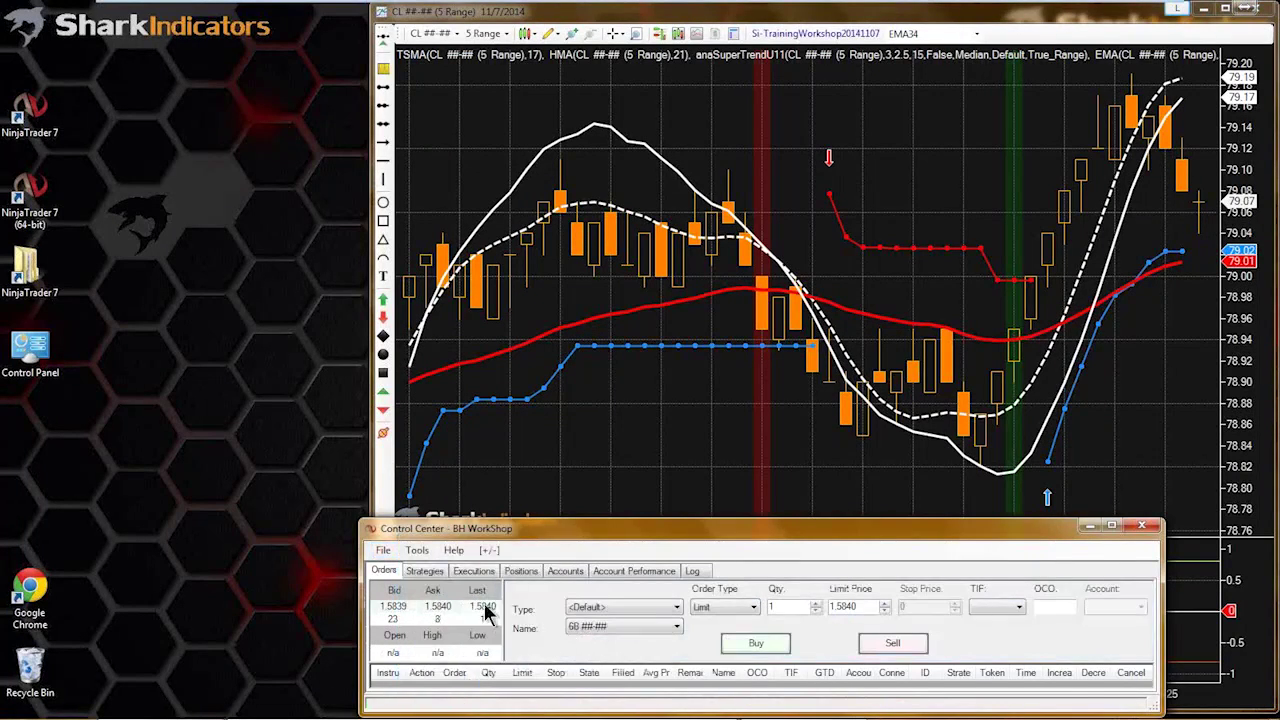
- Connect the platform to the Simulated Data Feed
left_click(384, 551)
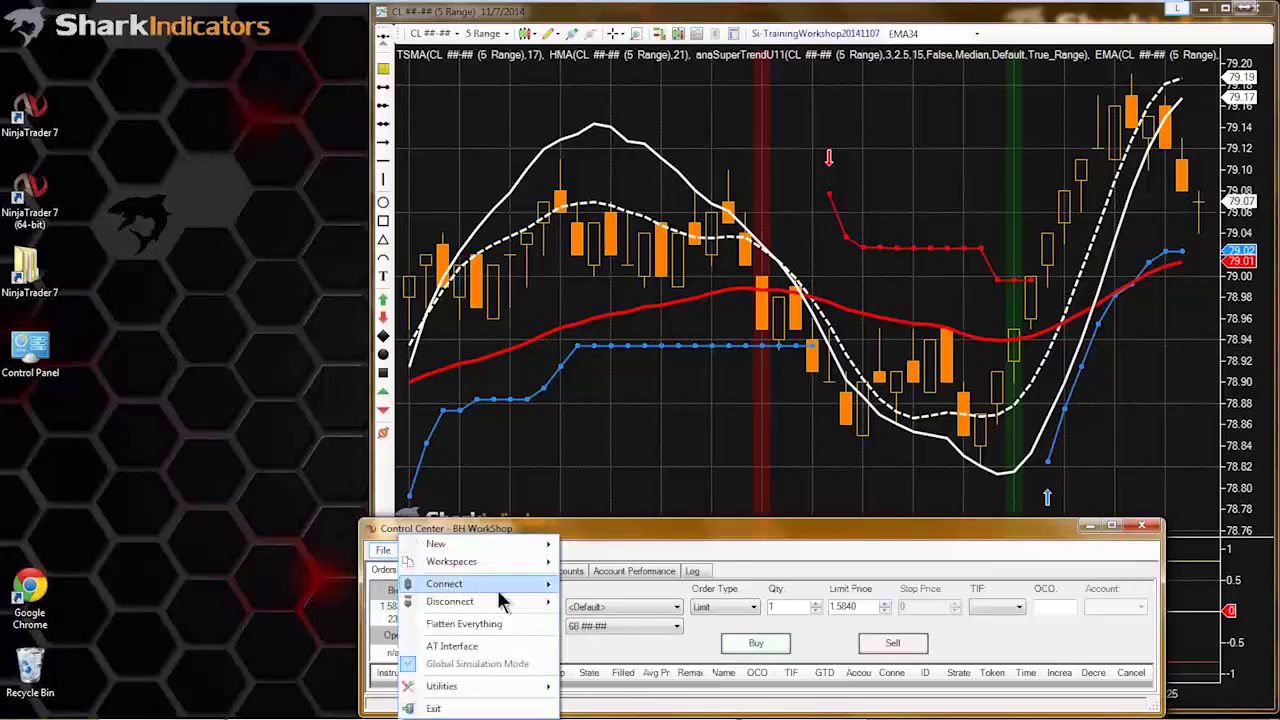
mouse_move(520, 601)
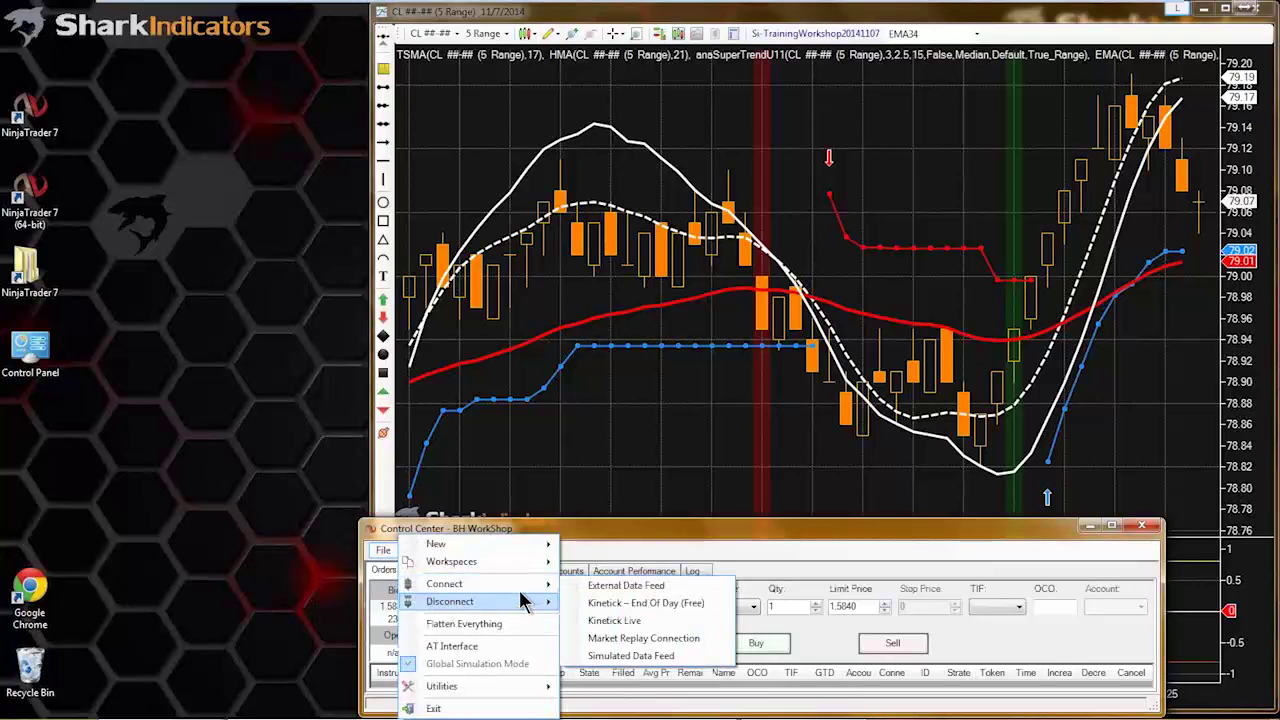
left_click(608, 656)
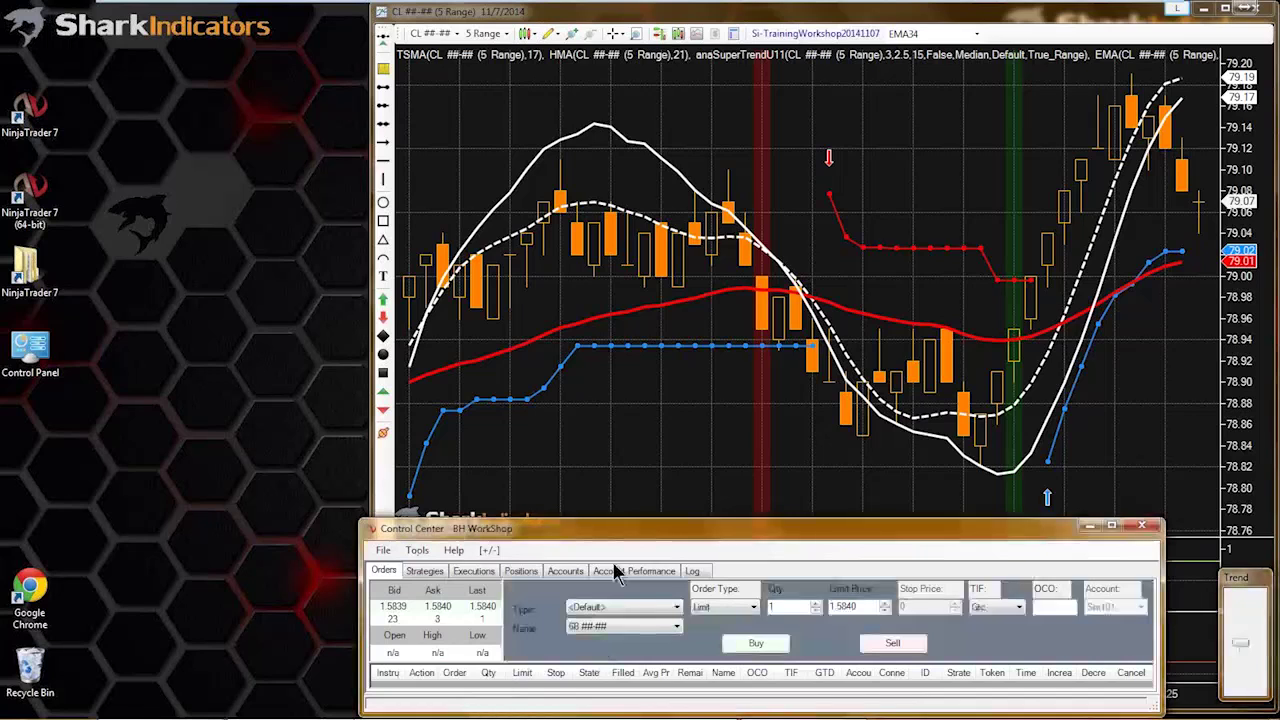
- Bring the CL 5 Range chart to the front and add the SiRaven strategy to it
left_click(713, 425)
left_click_drag(840, 12, 770, 14)
left_click(648, 33)
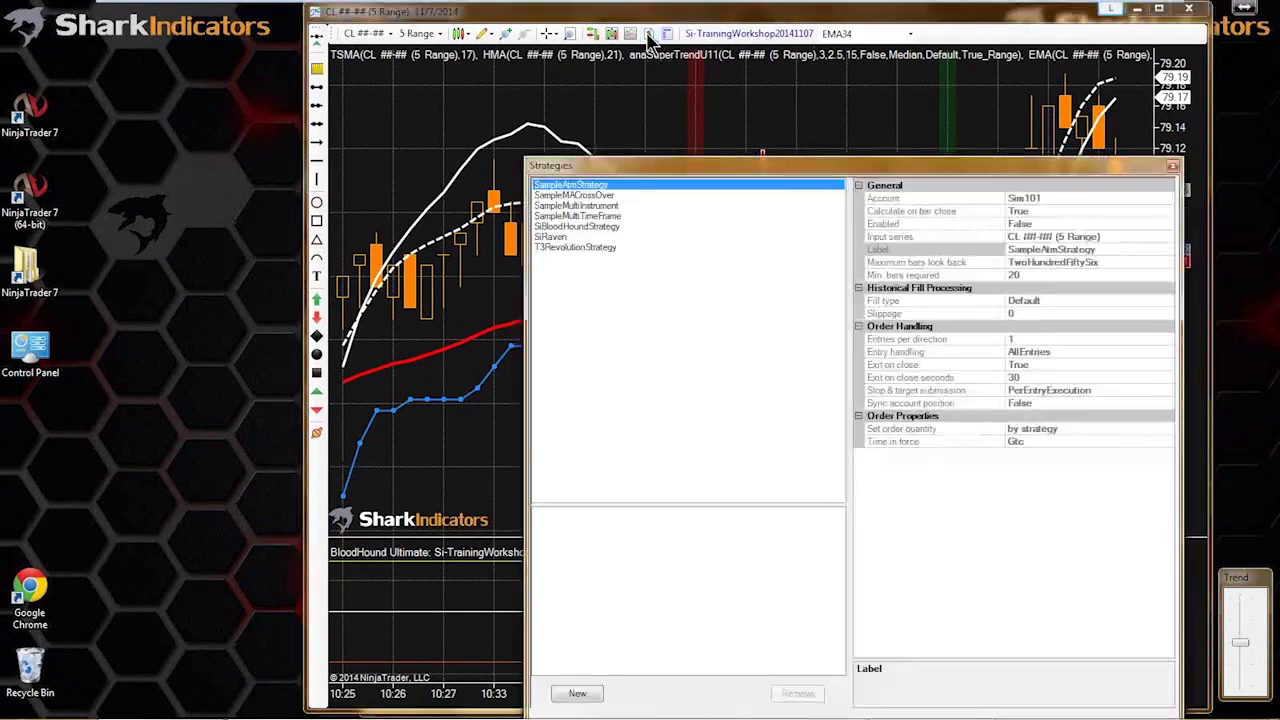
left_click_drag(657, 168, 382, 55)
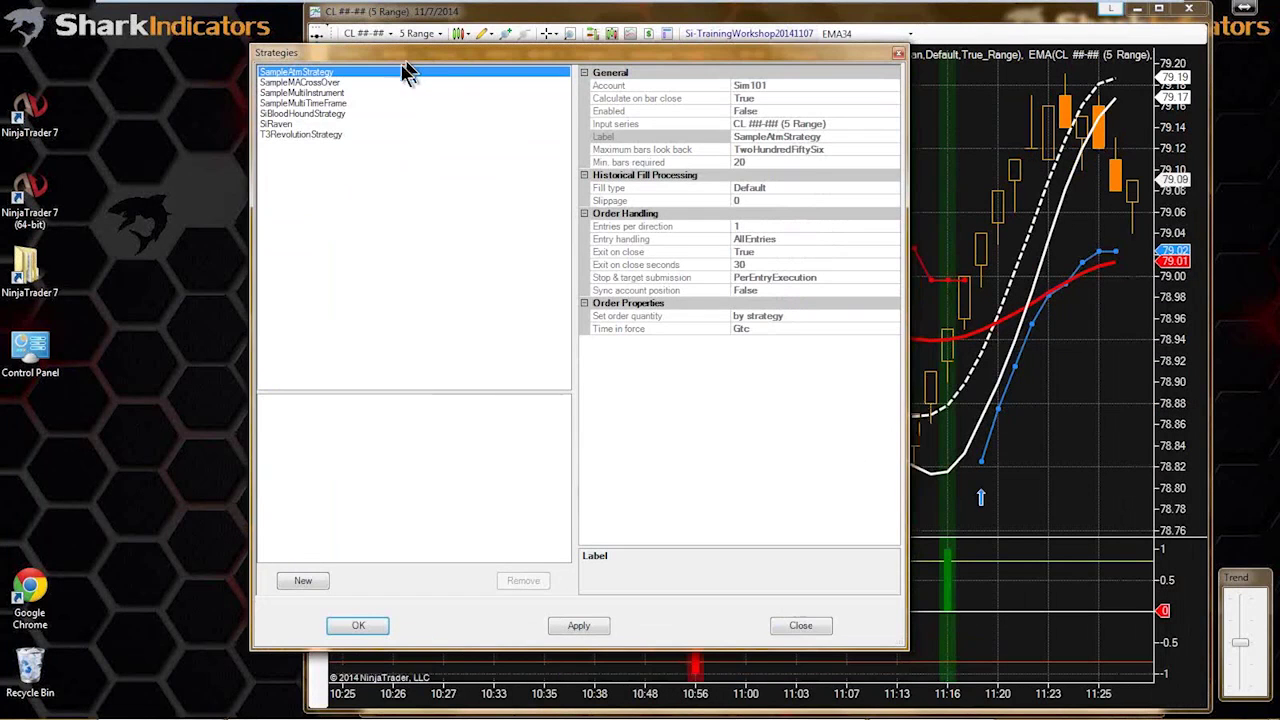
left_click(282, 124)
double_click(280, 125)
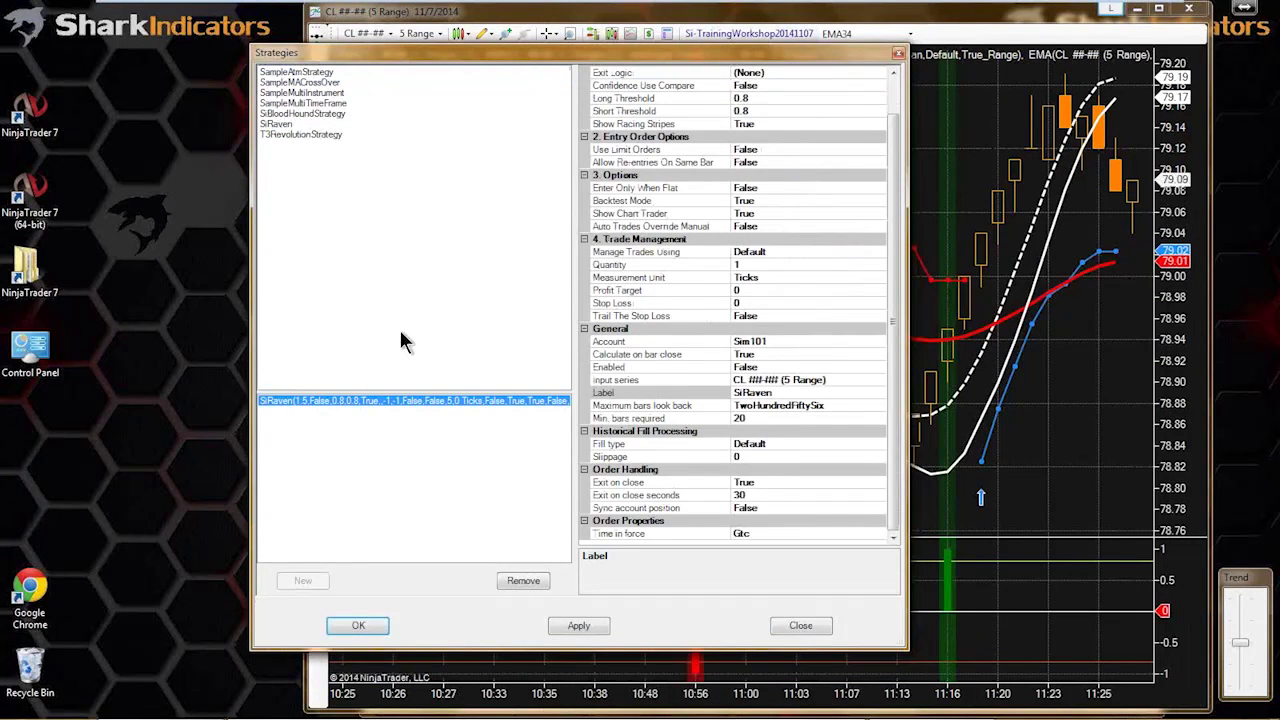
- Open the SiRaven strategy's template for editing and load Si-TrainingWorkshop20141107.bht
scroll(893, 133, "up", 1)
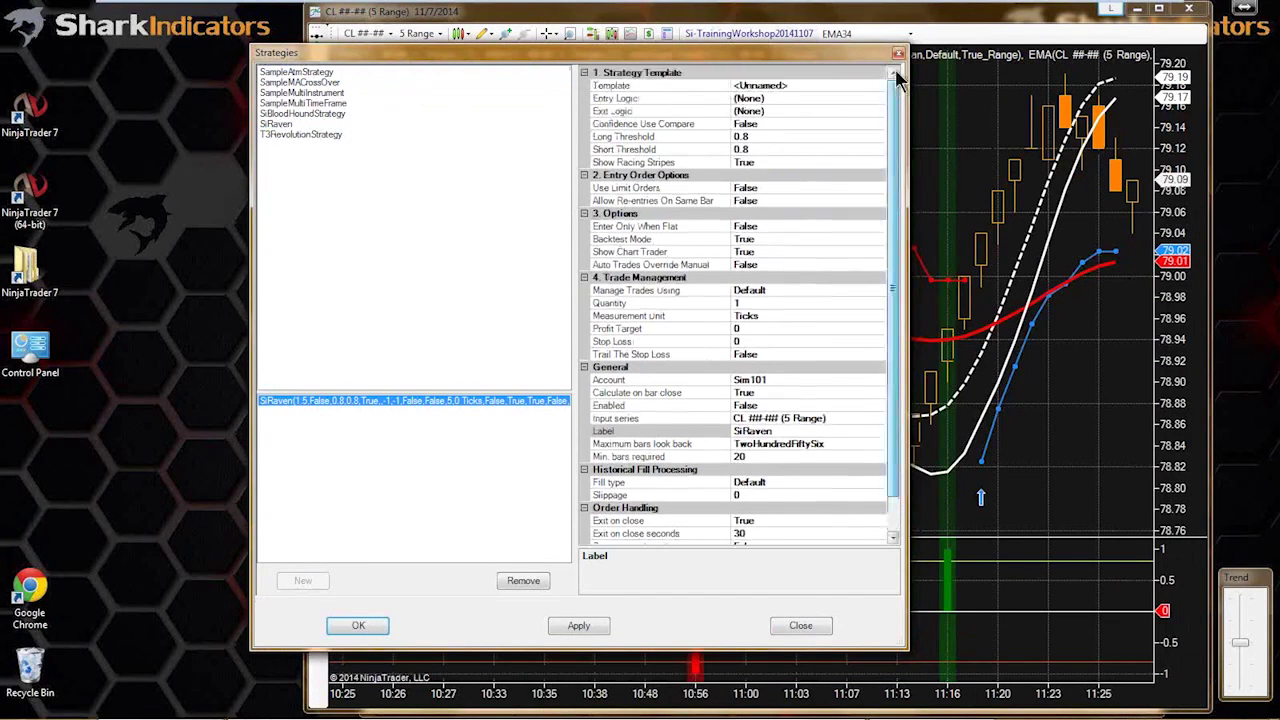
left_click(878, 88)
left_click(881, 87)
left_click_drag(478, 114, 556, 92)
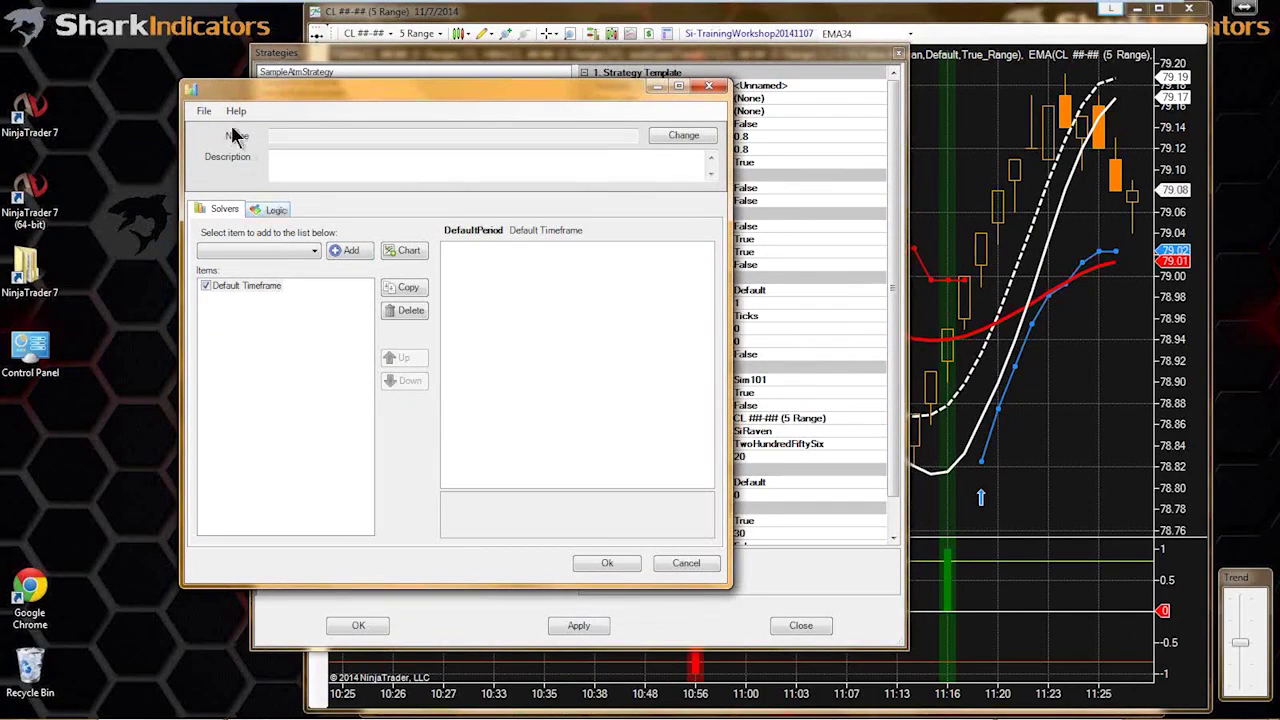
left_click(203, 112)
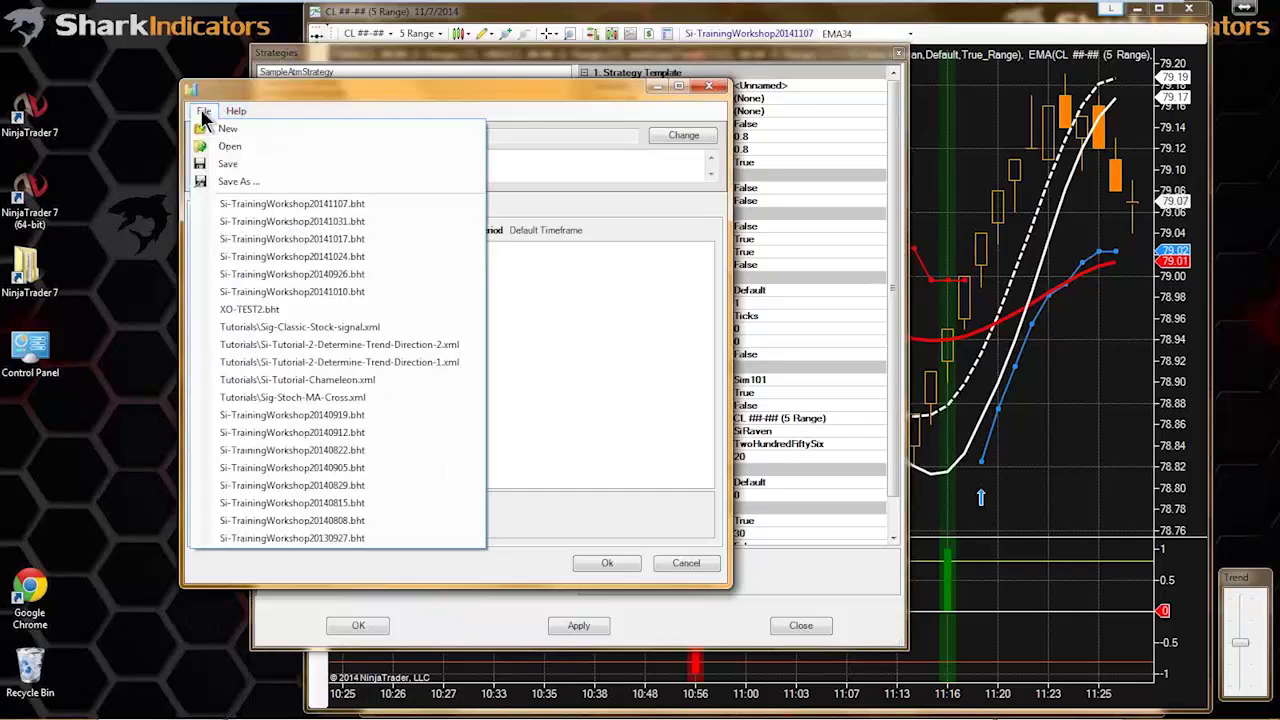
left_click(274, 208)
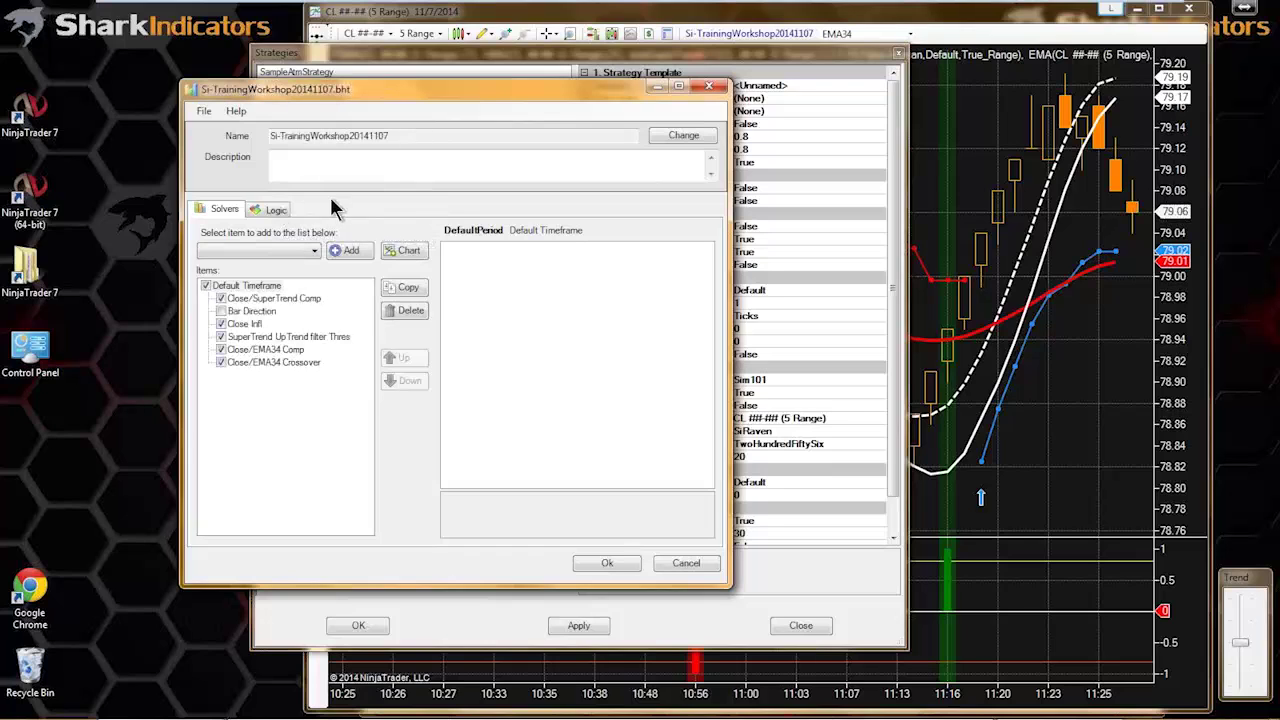
- Examine the template's SuperTrend separation signal blocking and EMA34 logics, including the Close/EMA34 Comp node's settings, and close the template editor
left_click(272, 213)
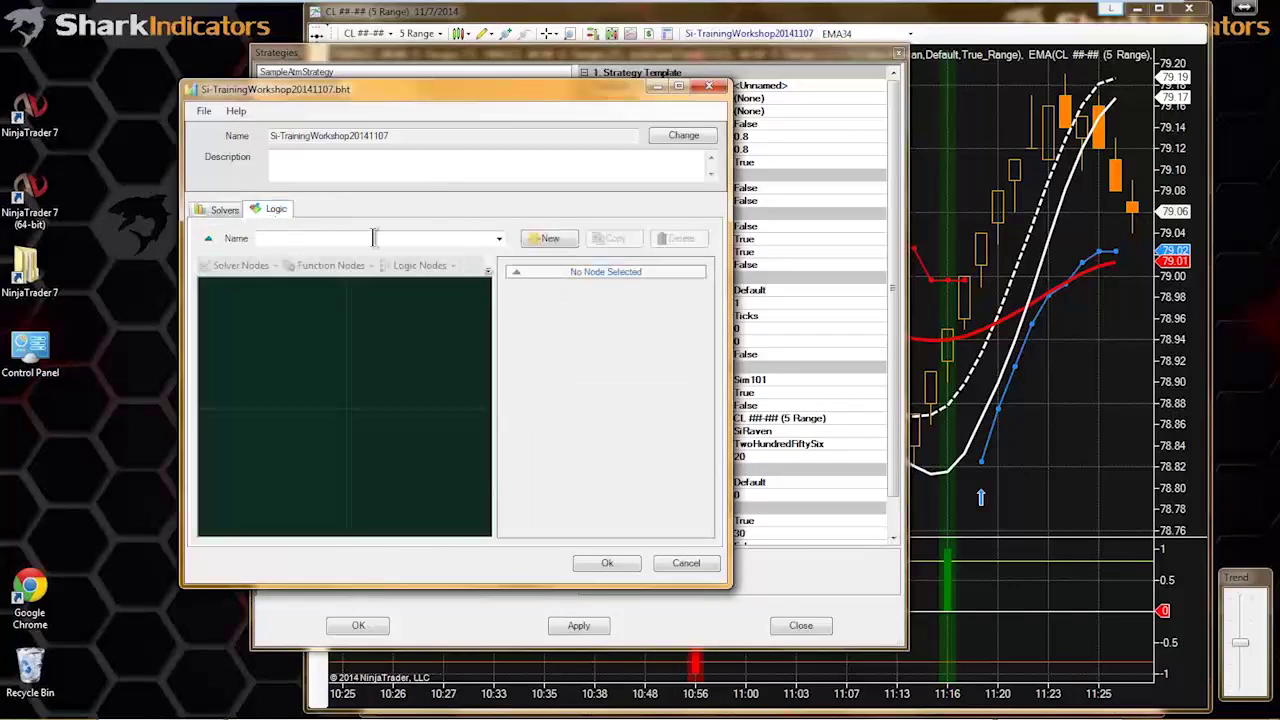
left_click(499, 240)
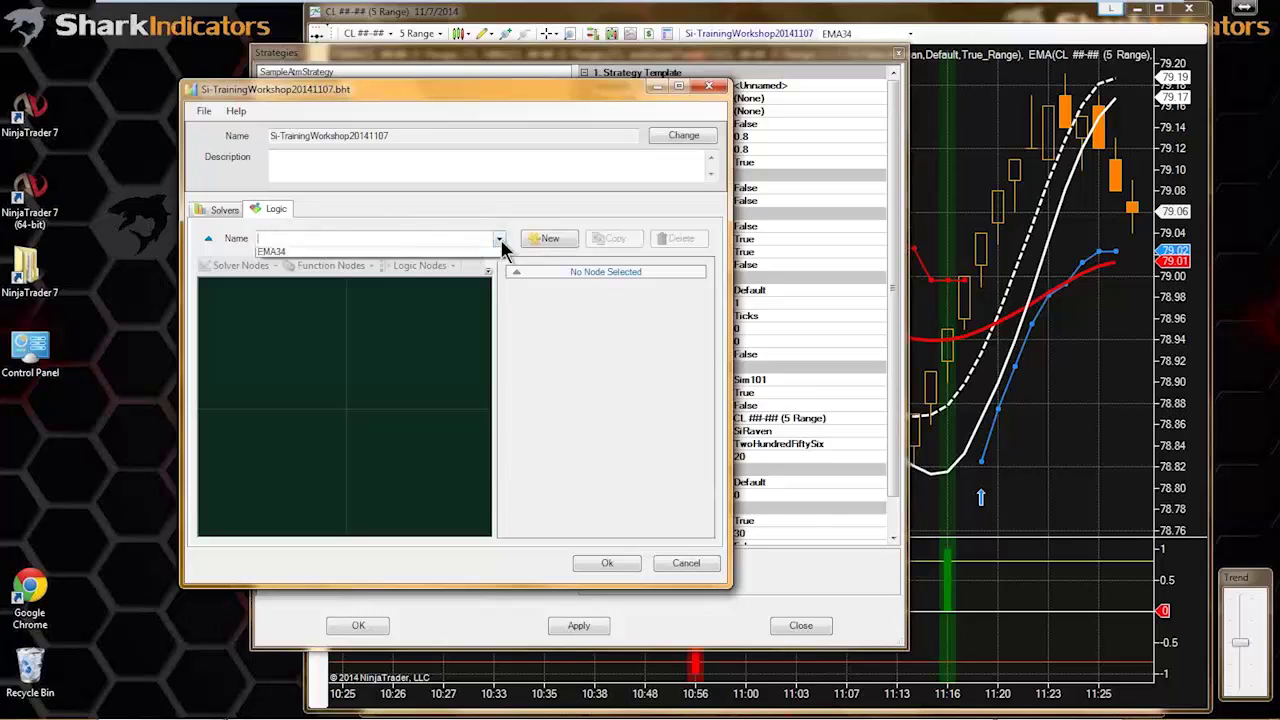
left_click(288, 255)
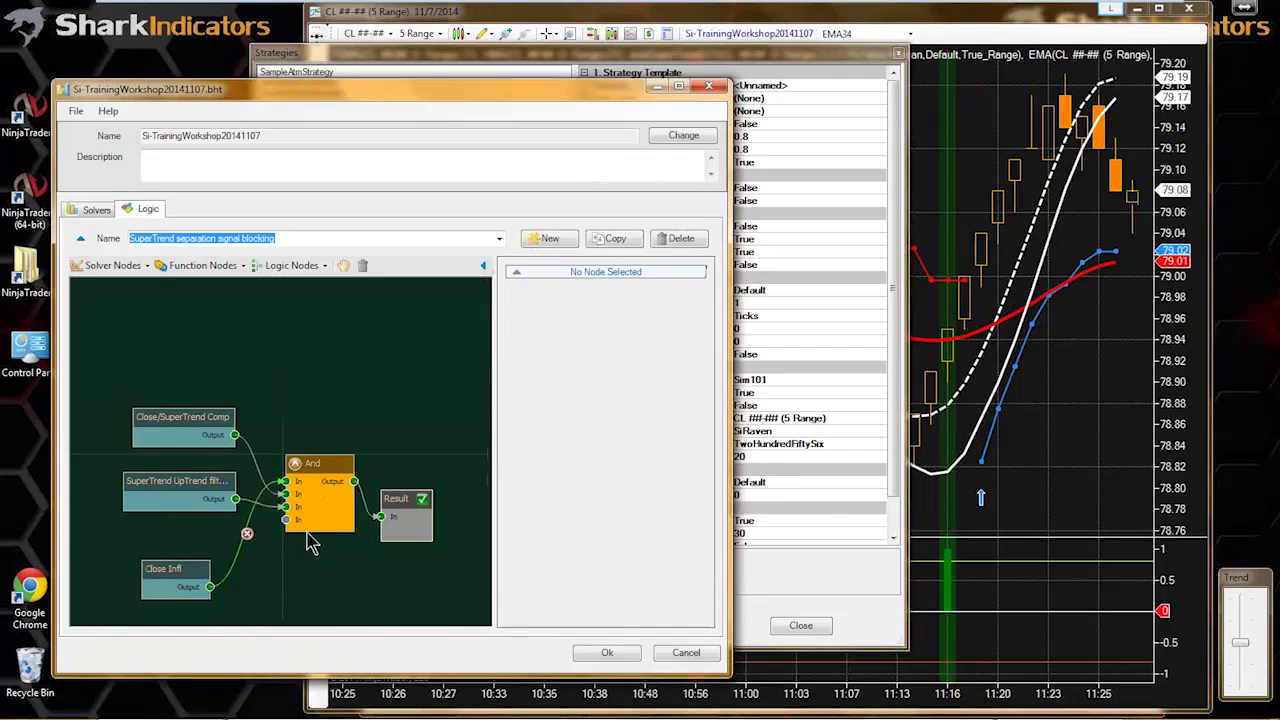
left_click(499, 242)
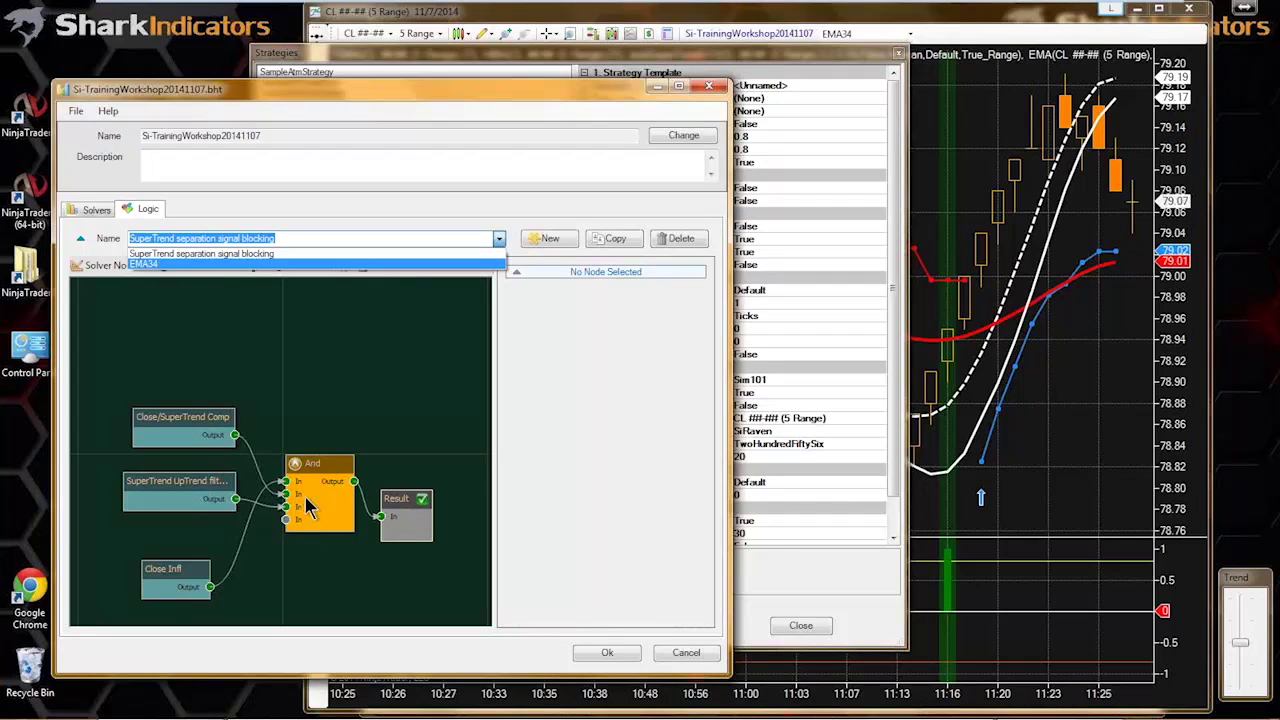
left_click(197, 272)
left_click(249, 503)
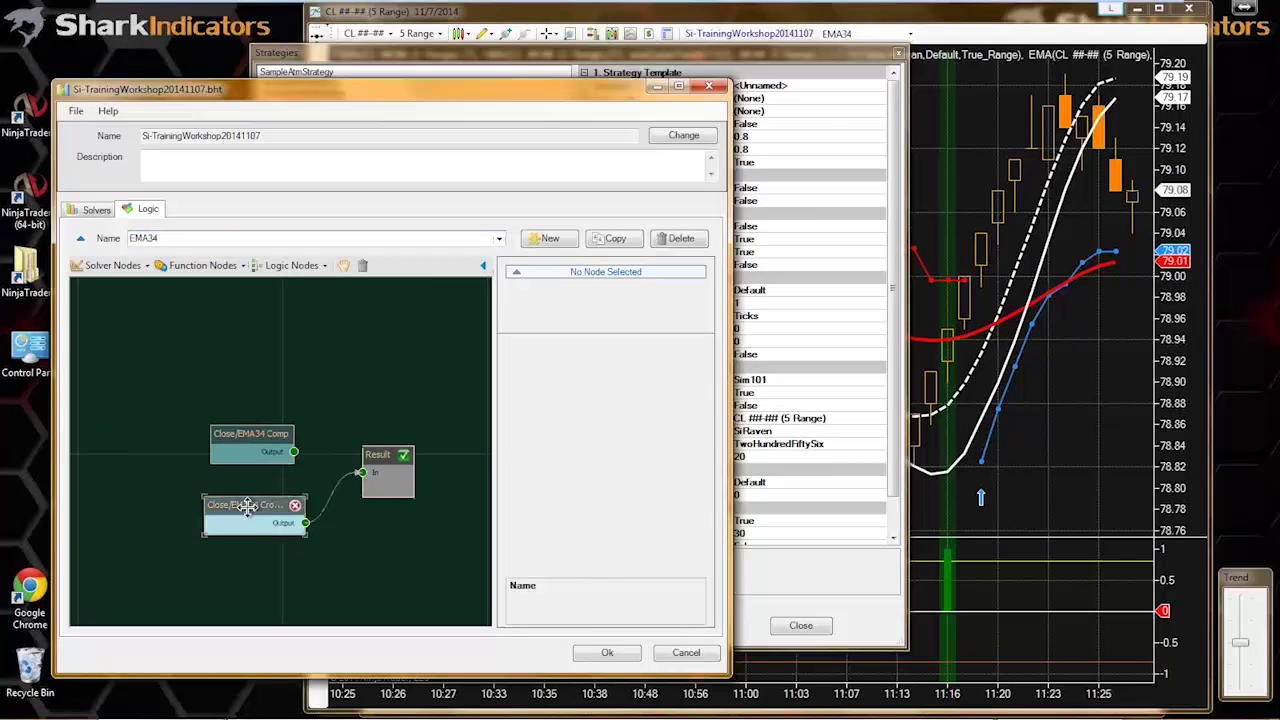
left_click(245, 436)
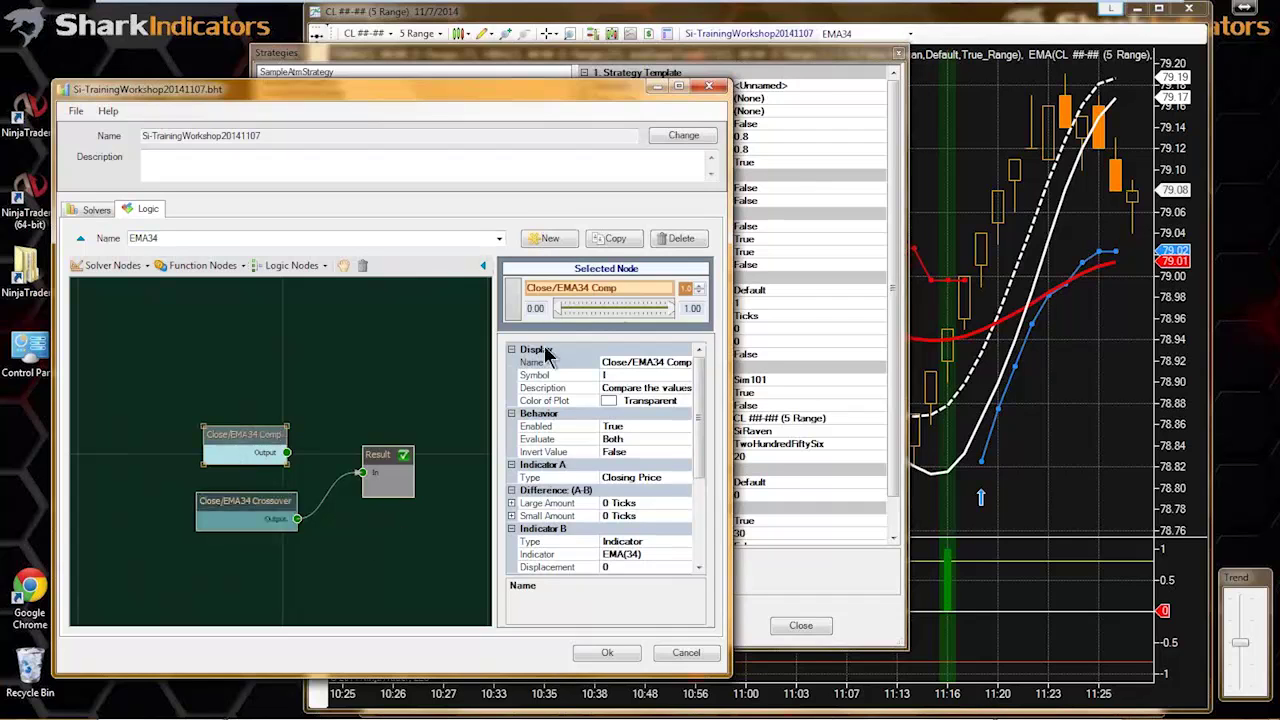
left_click(708, 88)
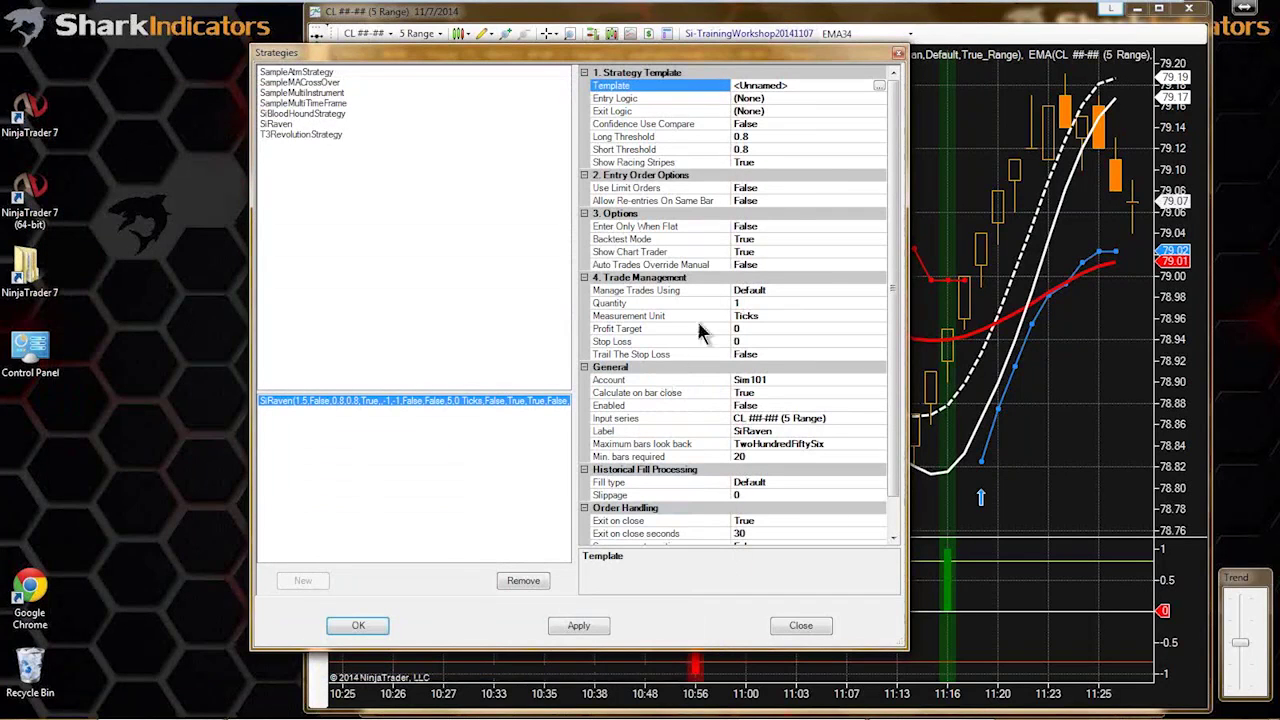
- Load the Si-TrainingWorkshop20141107.bht template for the SiRaven strategy, show its EMA34 logic and accept the template
left_click(788, 98)
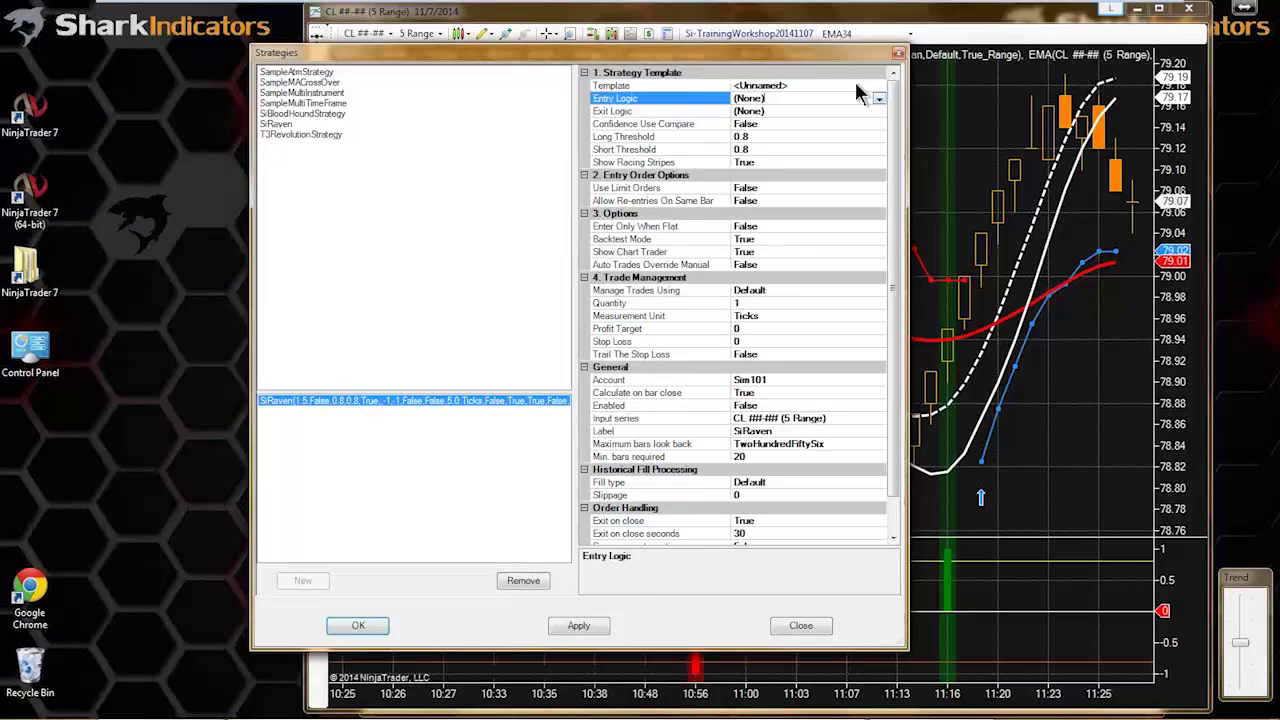
left_click_drag(820, 51, 801, 70)
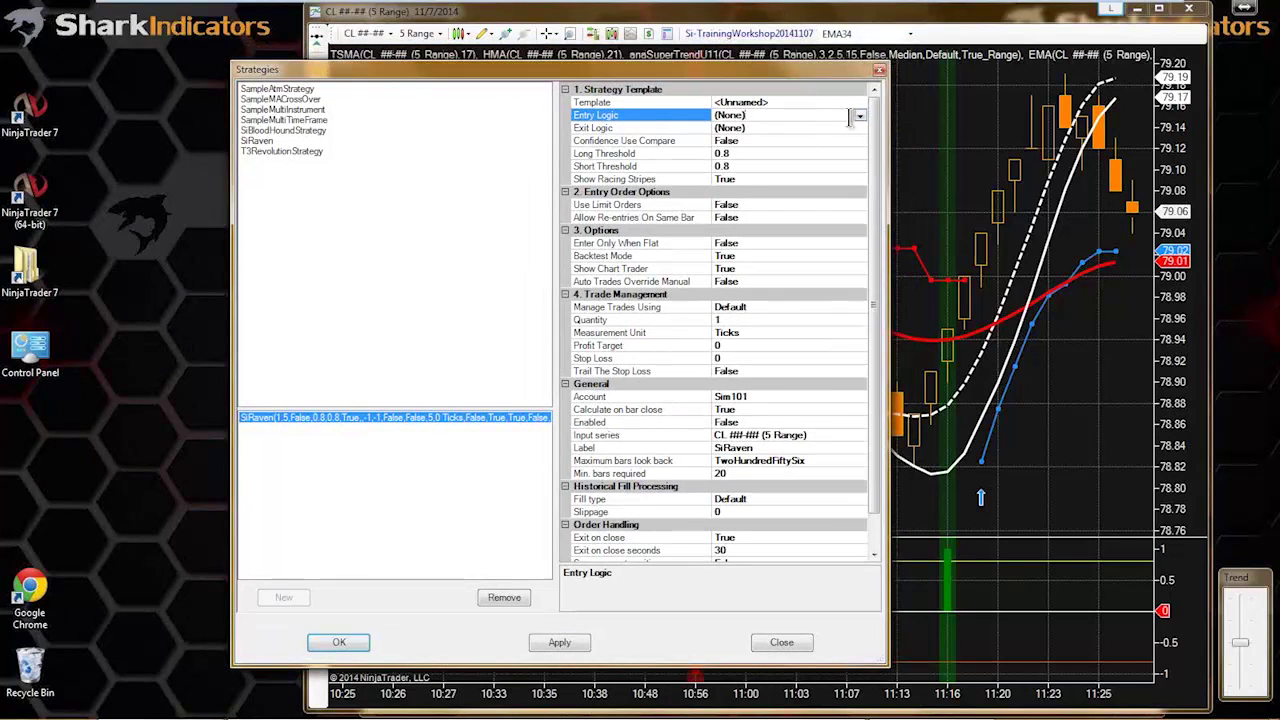
left_click(833, 102)
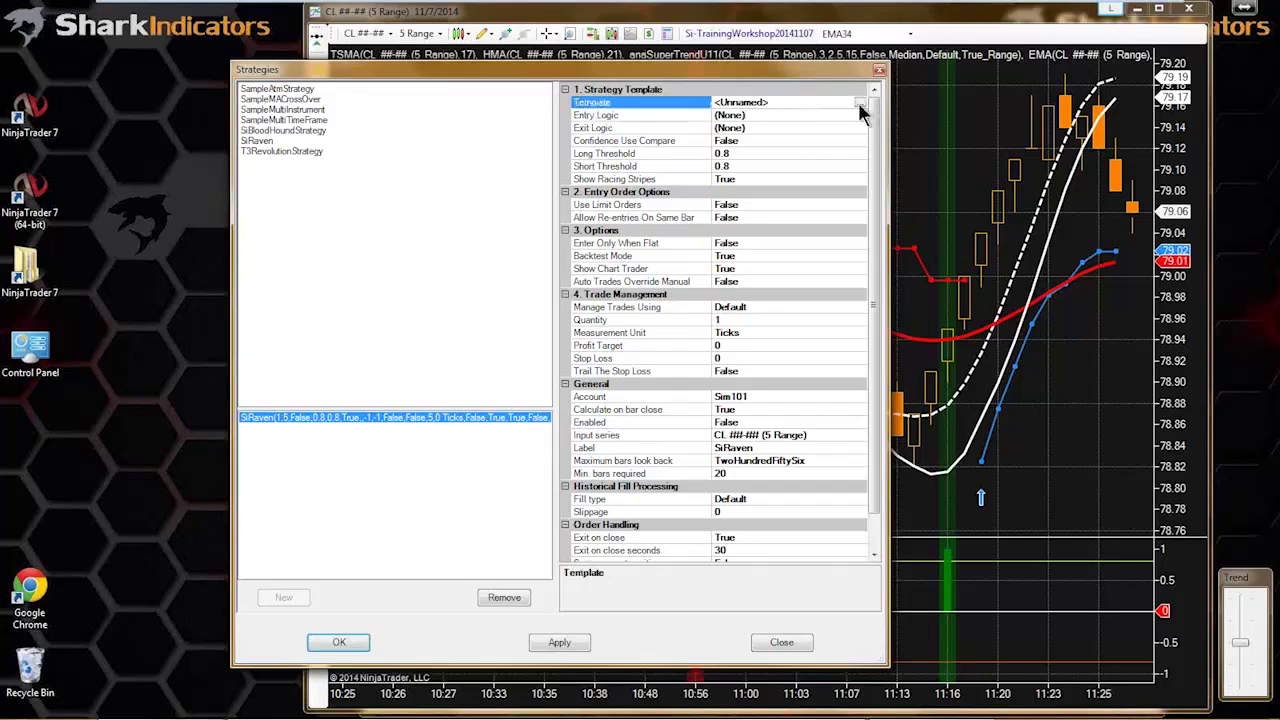
left_click(859, 104)
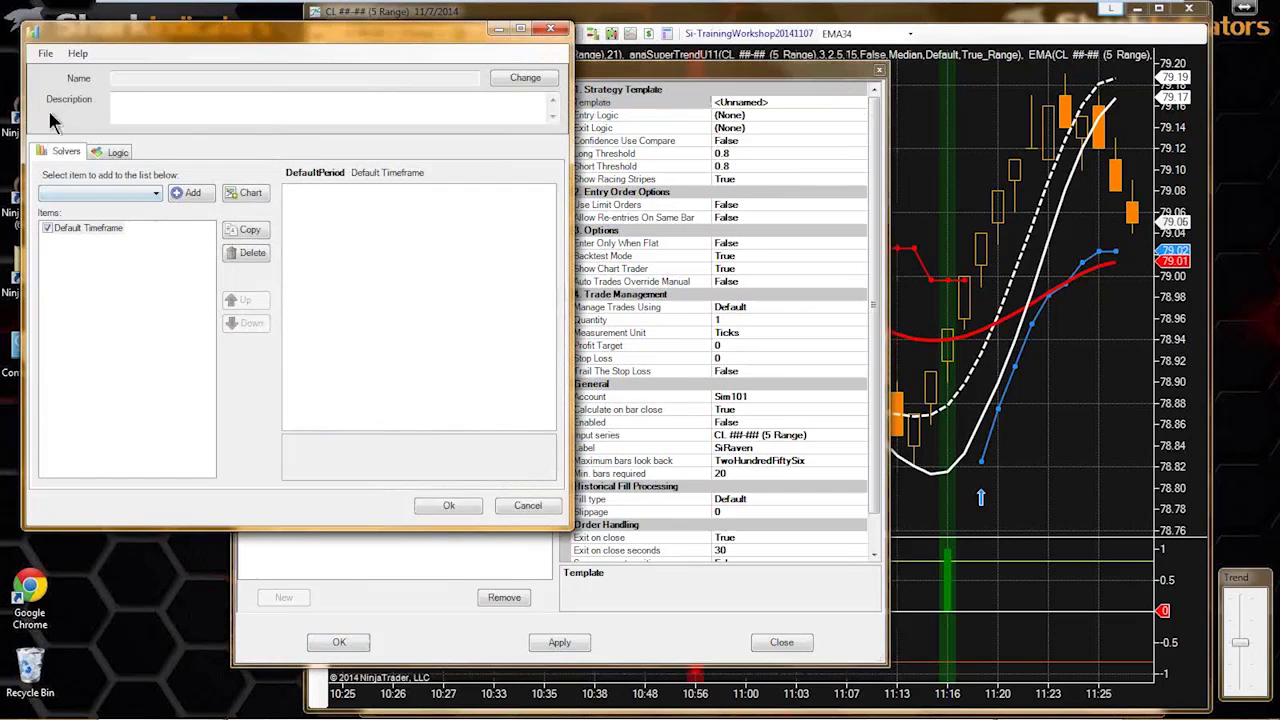
left_click(45, 53)
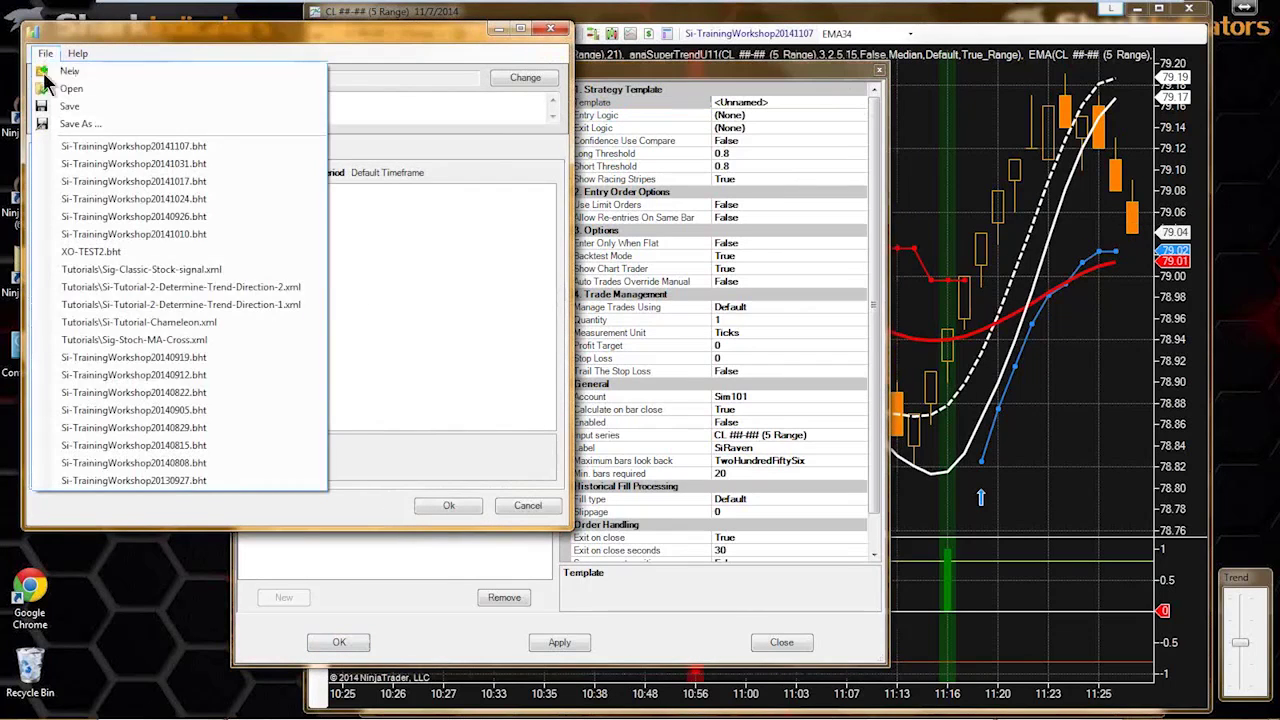
left_click(112, 147)
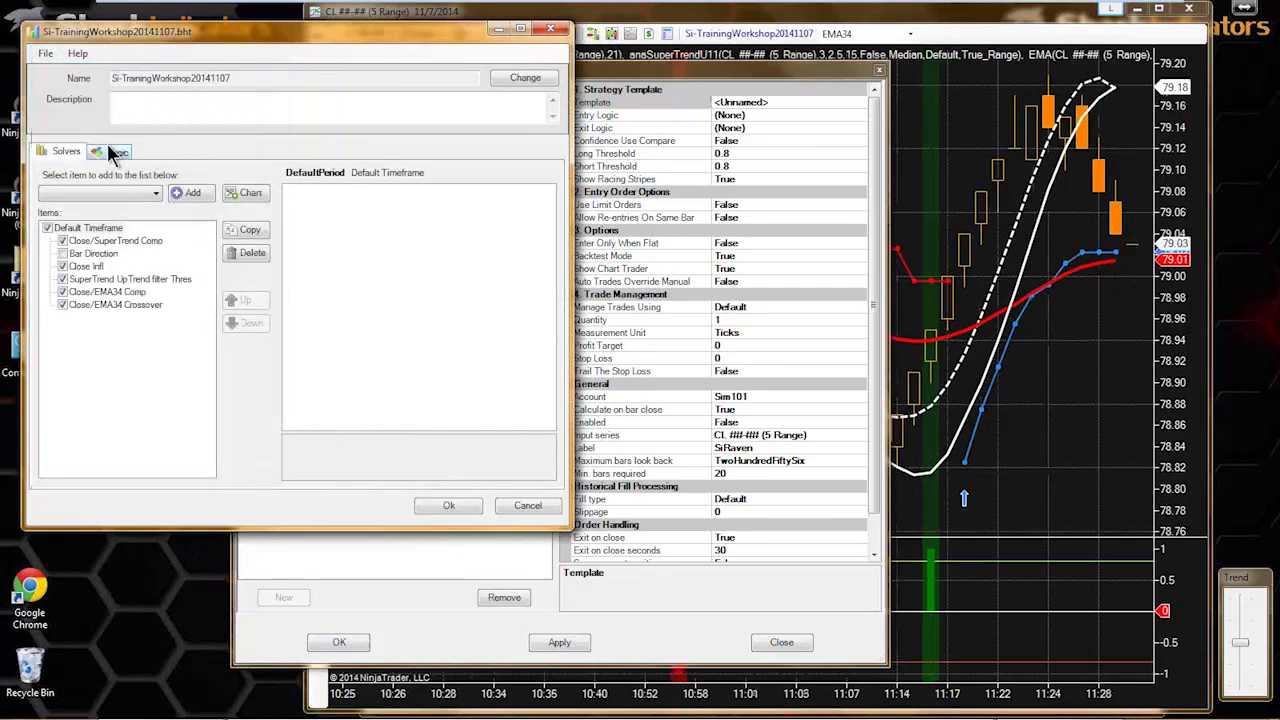
left_click(117, 151)
left_click(340, 181)
left_click(168, 196)
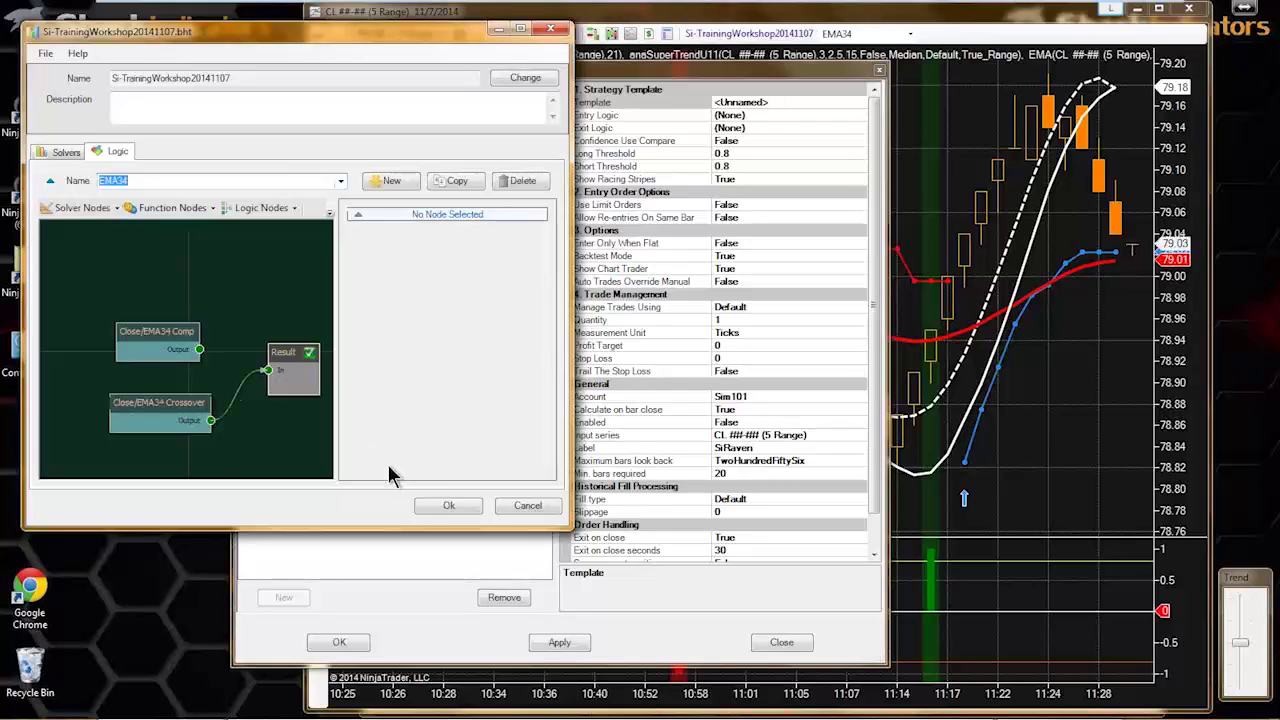
left_click(446, 507)
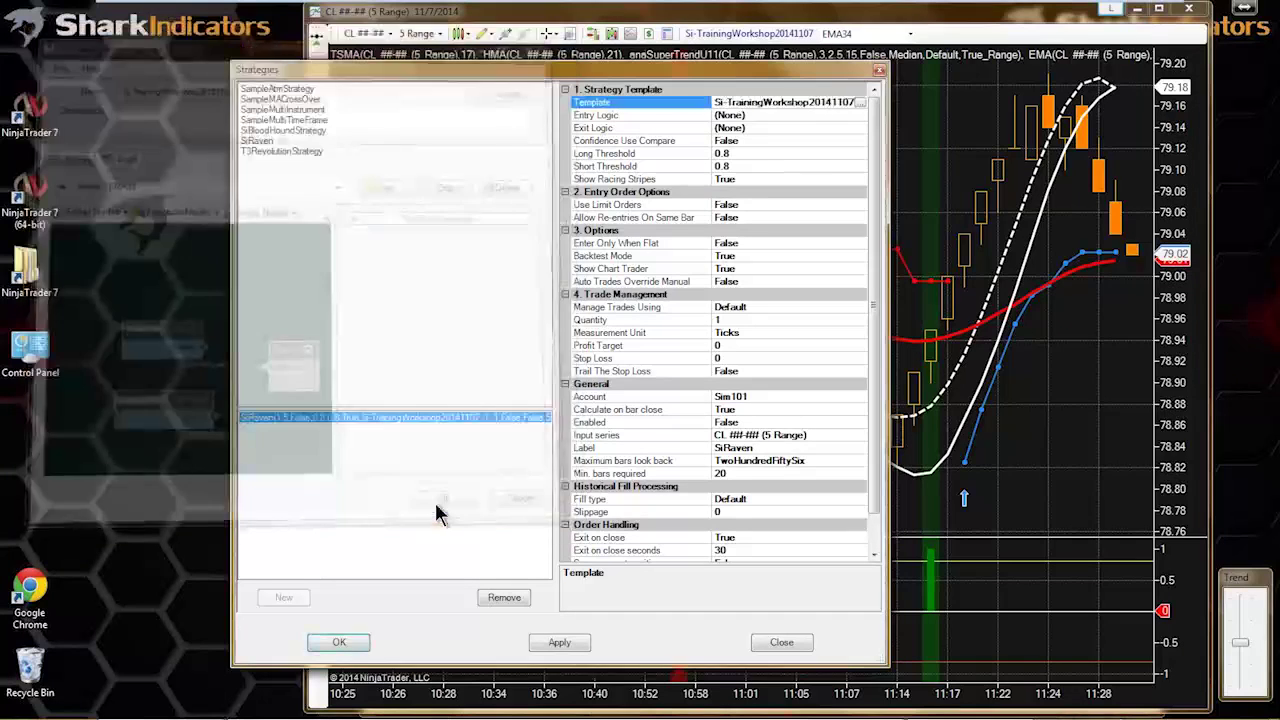
- Set the SiRaven strategy's entry logic to EMA34
left_click(758, 116)
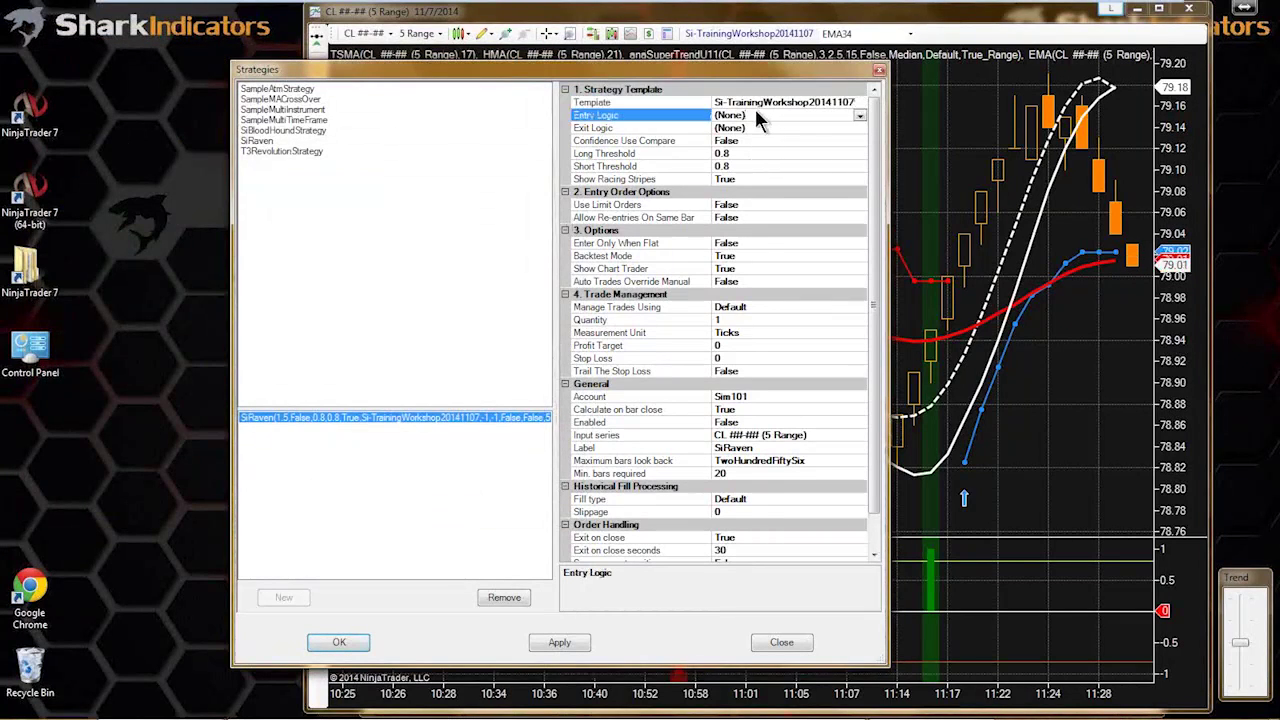
left_click(861, 116)
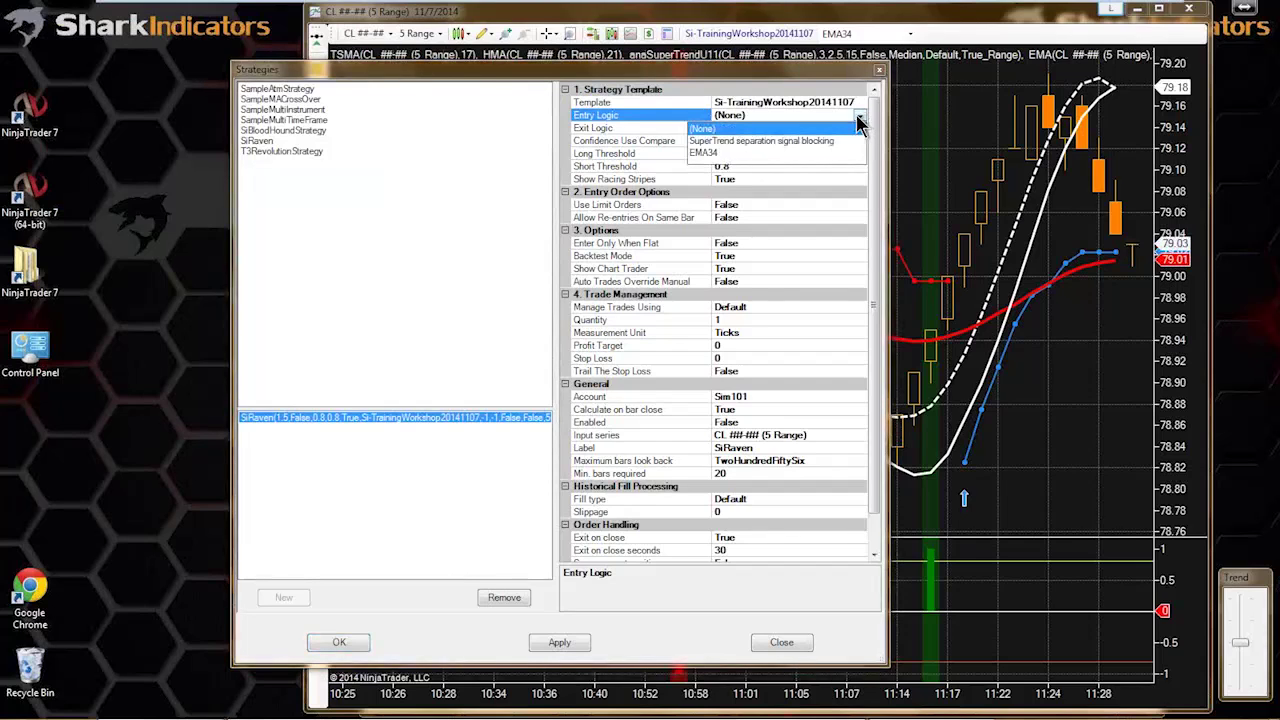
left_click(710, 155)
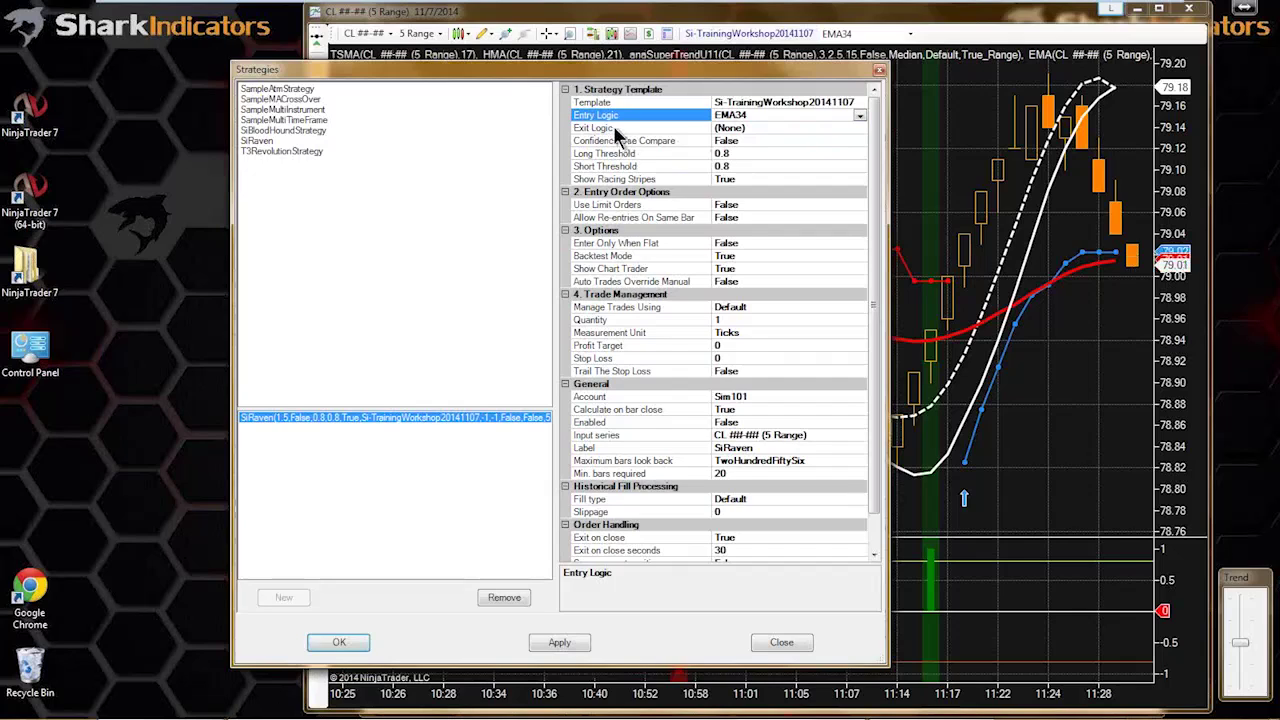
- Set the SiRaven strategy's profit target and stop loss to 20 ticks each
left_click(616, 129)
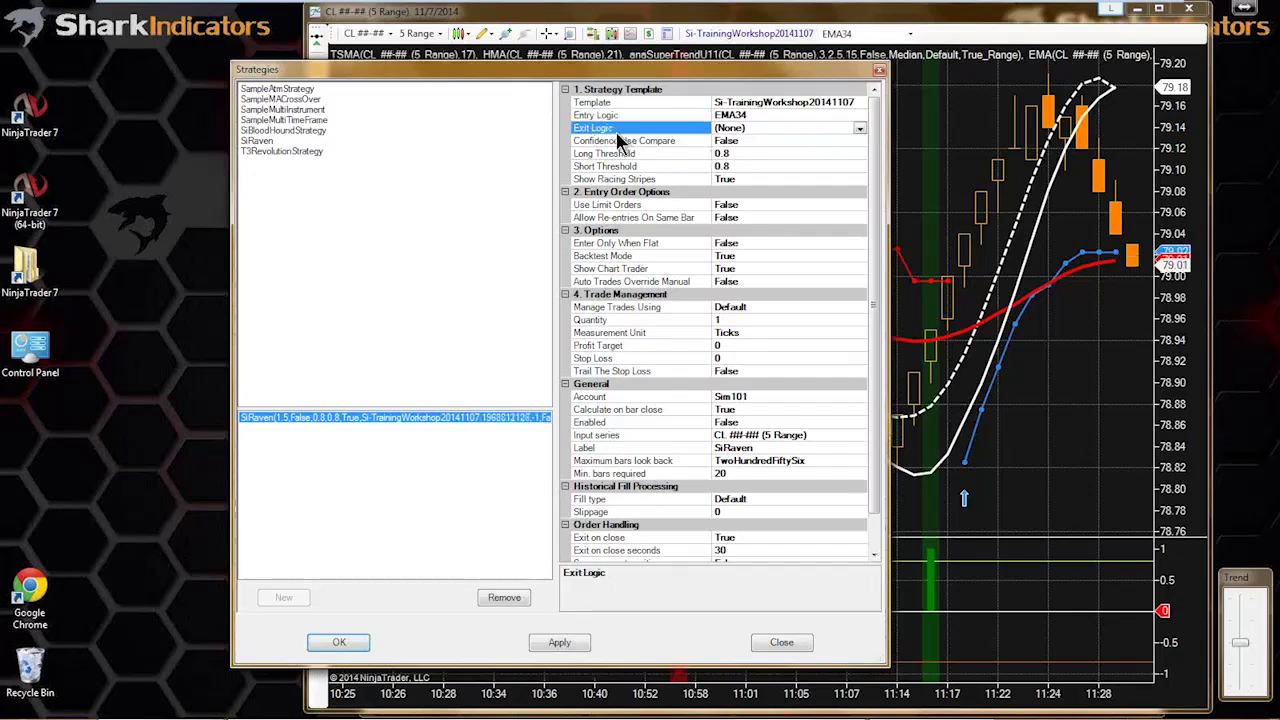
left_click(730, 346)
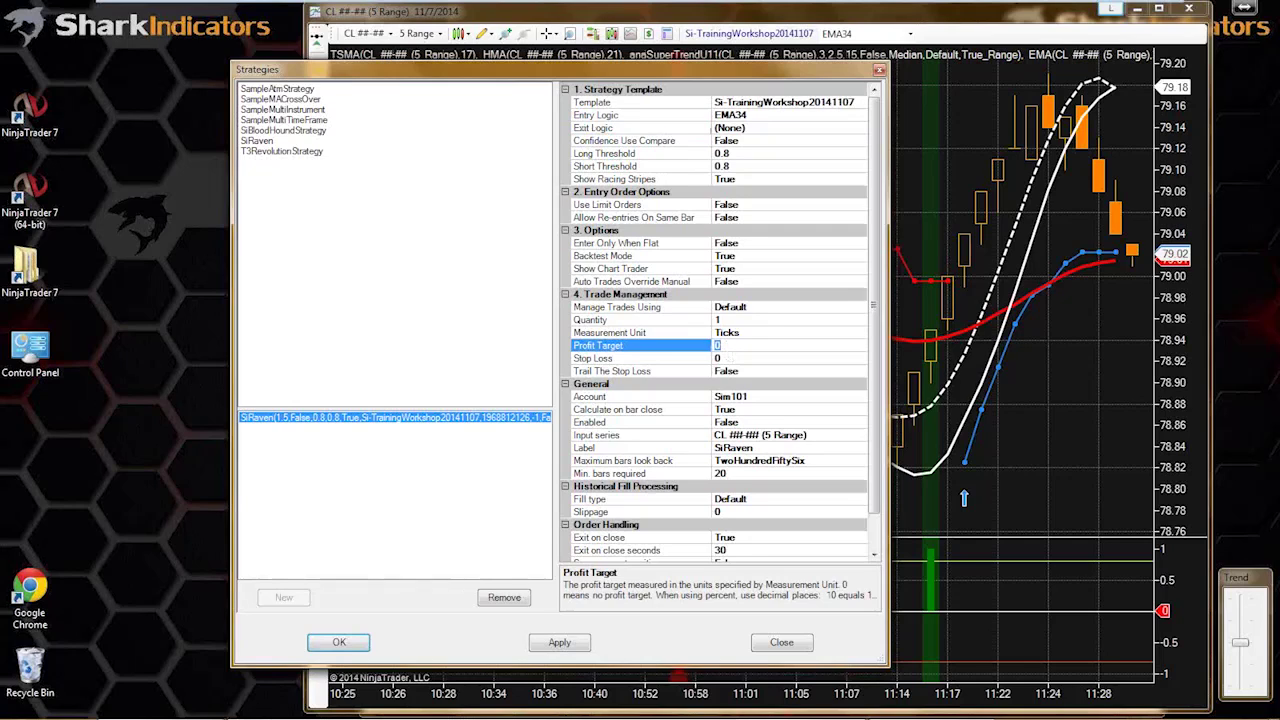
left_click(731, 358)
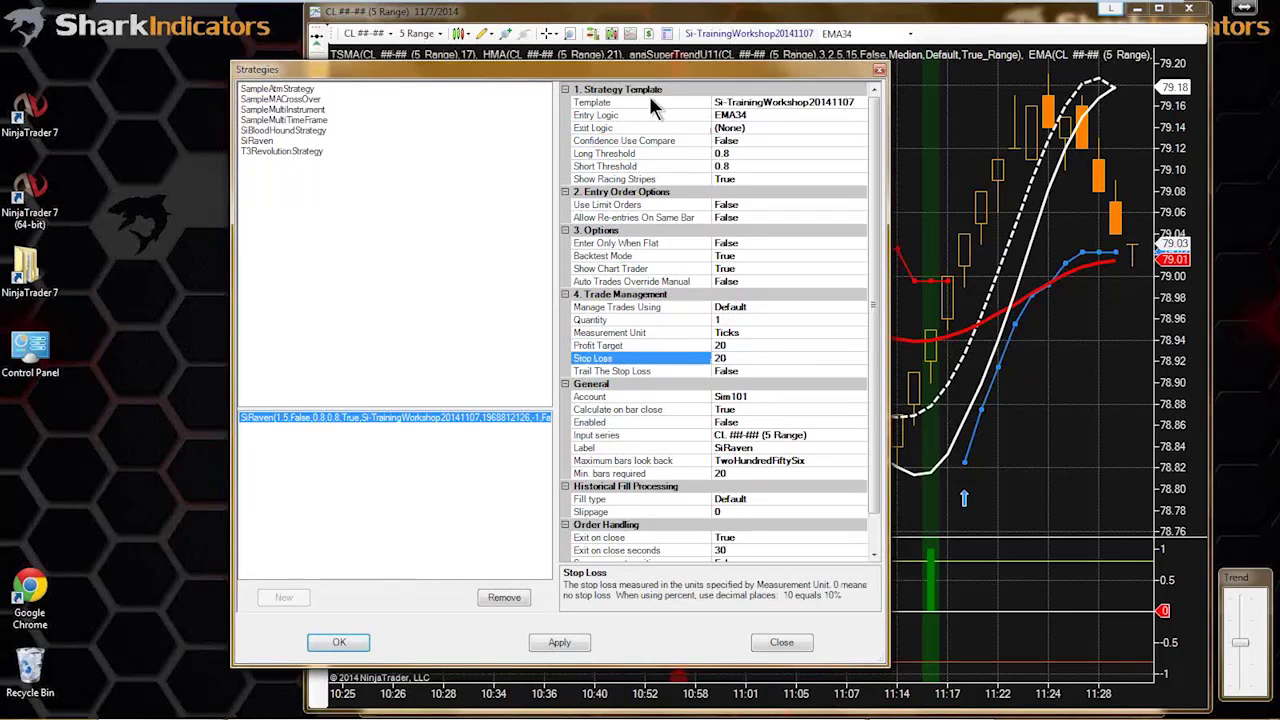
- Set the SiRaven strategy's Enabled option to True and accept the strategy settings
left_click_drag(635, 72, 510, 73)
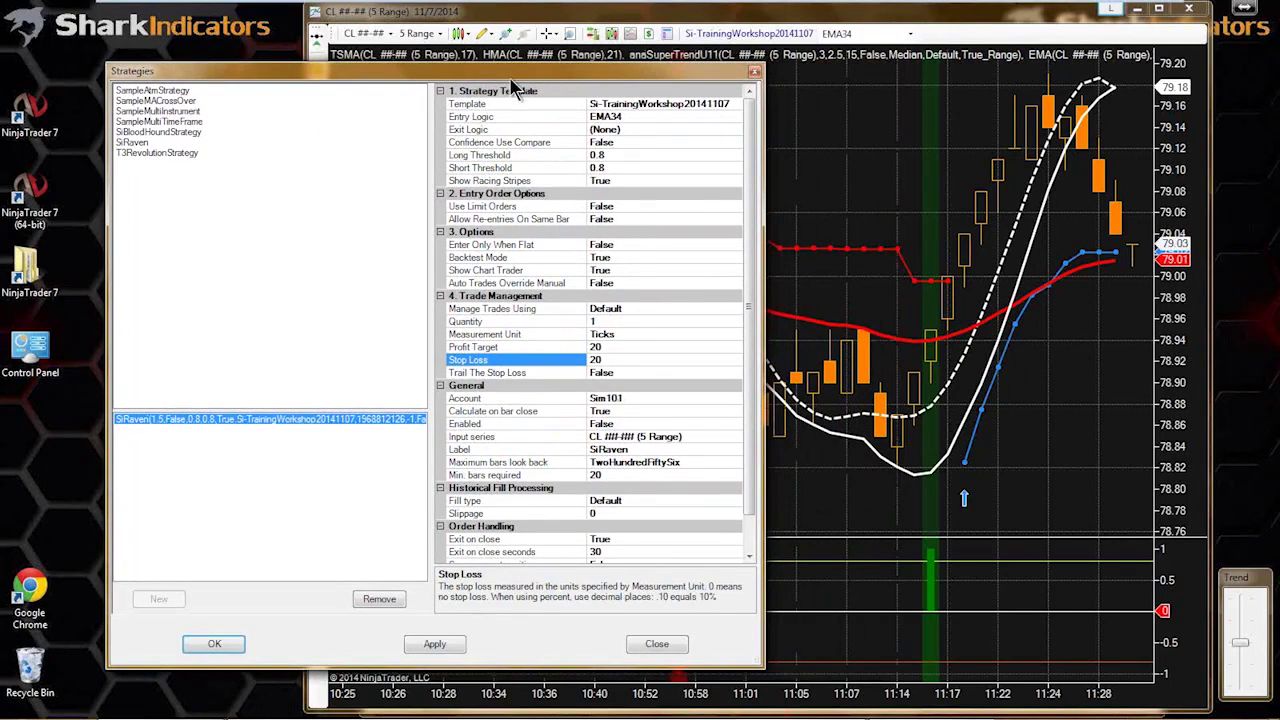
left_click(511, 426)
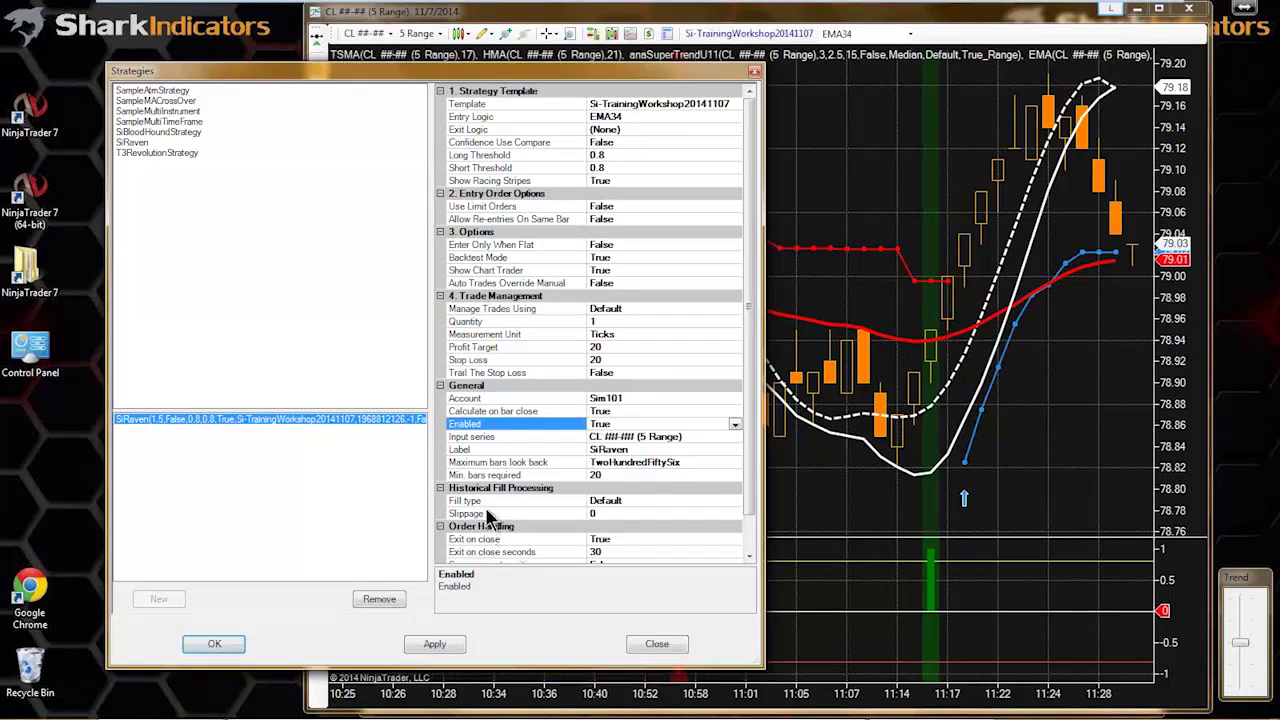
left_click(214, 644)
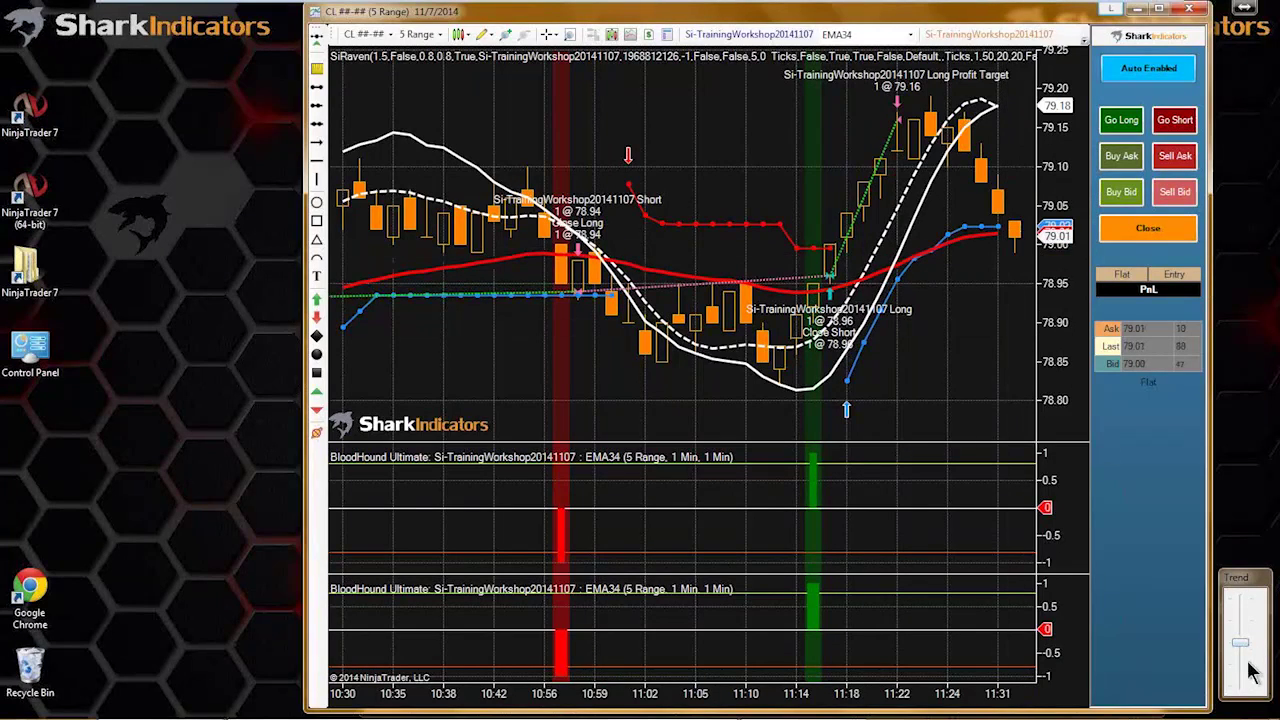
- Force the simulated trend strongly downward to trigger a short entry, and return it to the neutral middle setting
left_click_drag(1245, 655, 1240, 686)
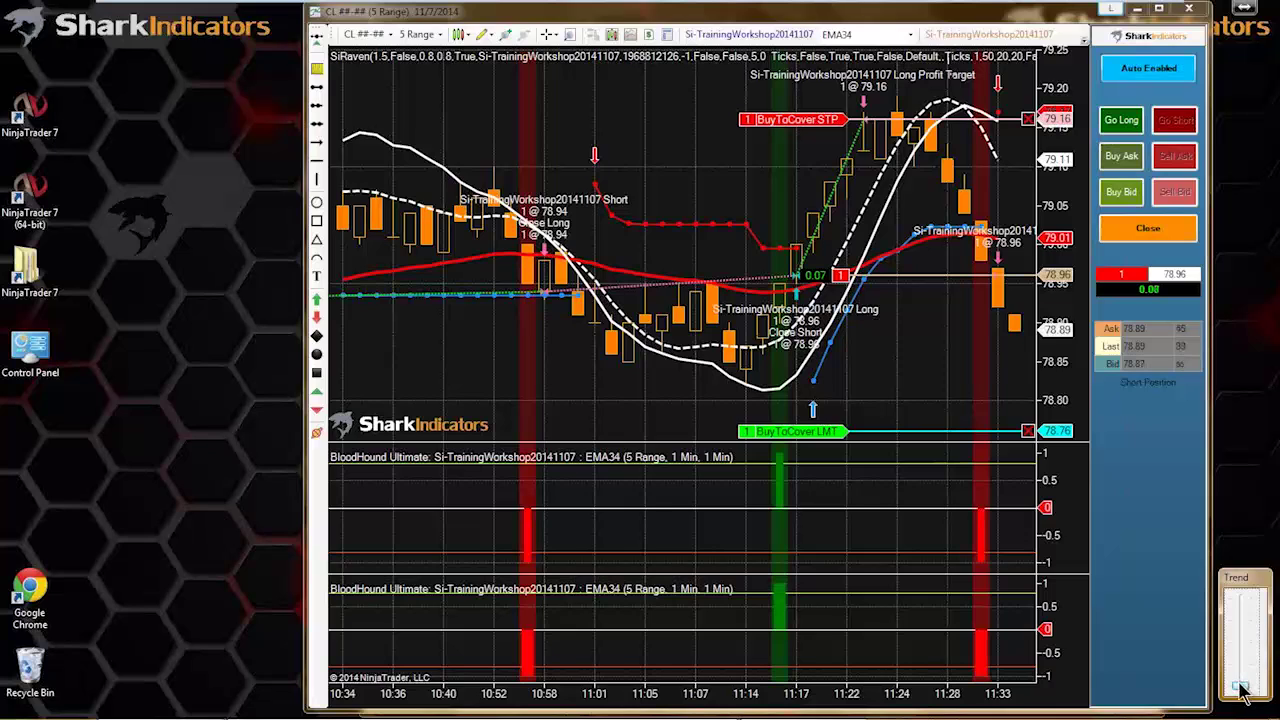
left_click_drag(1240, 692, 1240, 645)
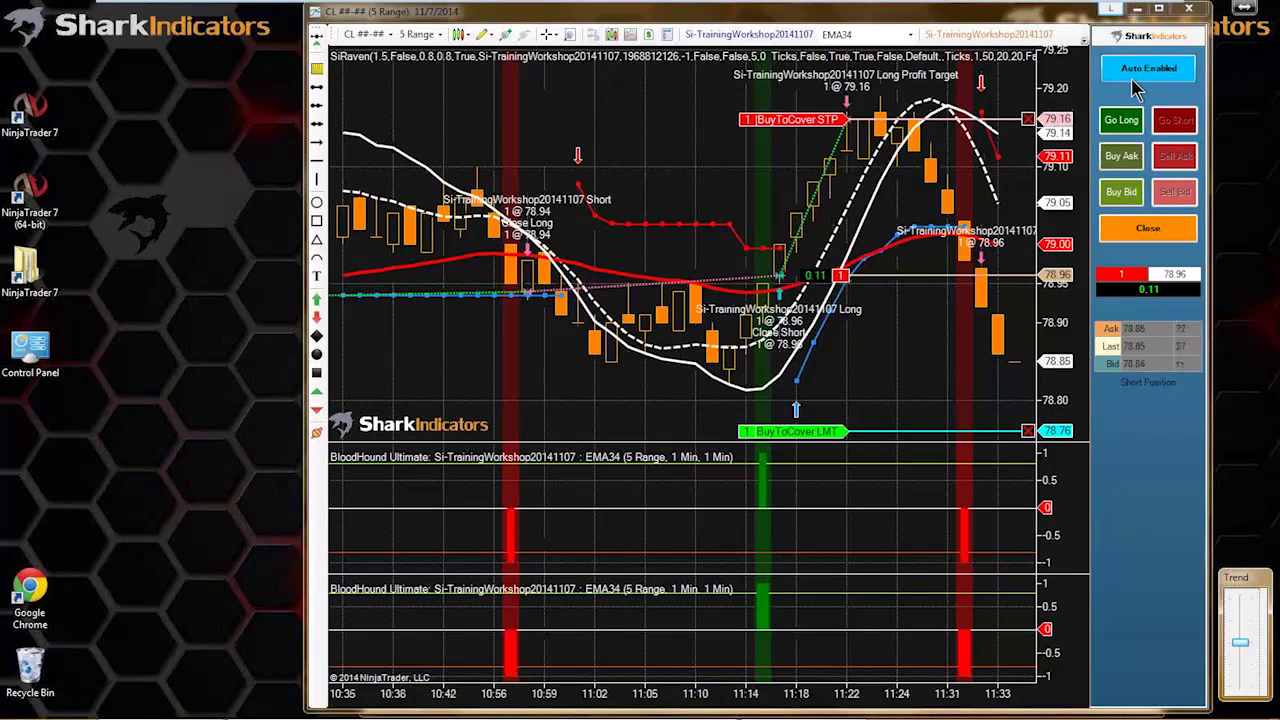
- Turn off the strategy's automated trading and close the open short position on the chart
left_click(1136, 72)
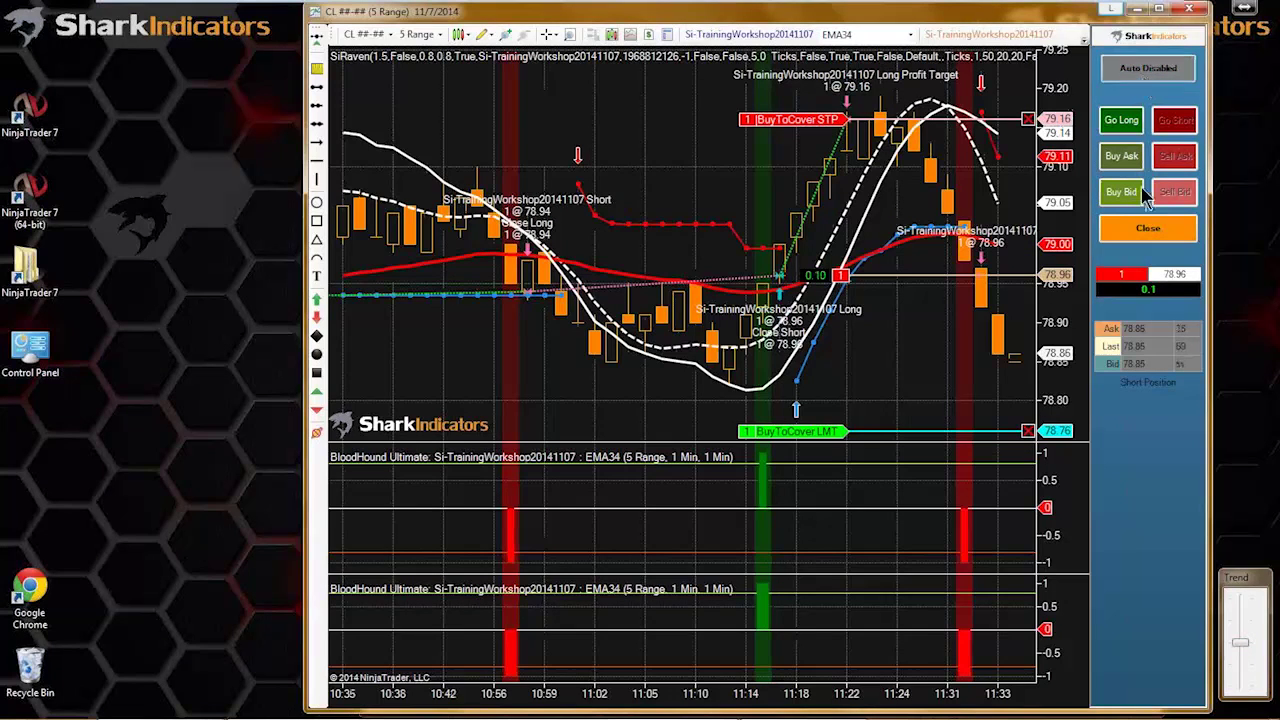
left_click(1143, 232)
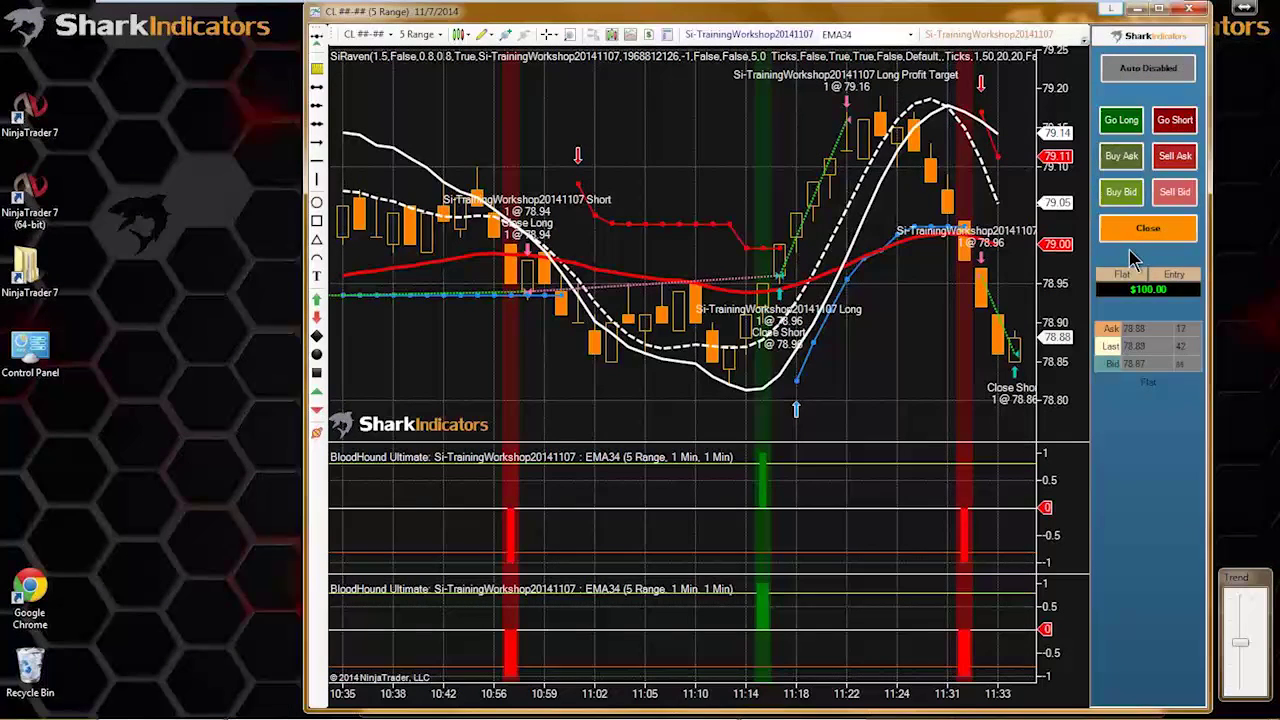
- Bring up the Control Center's list of strategies and disable the SiRaven strategy running on the CL 5 Range series
mouse_move(800, 708)
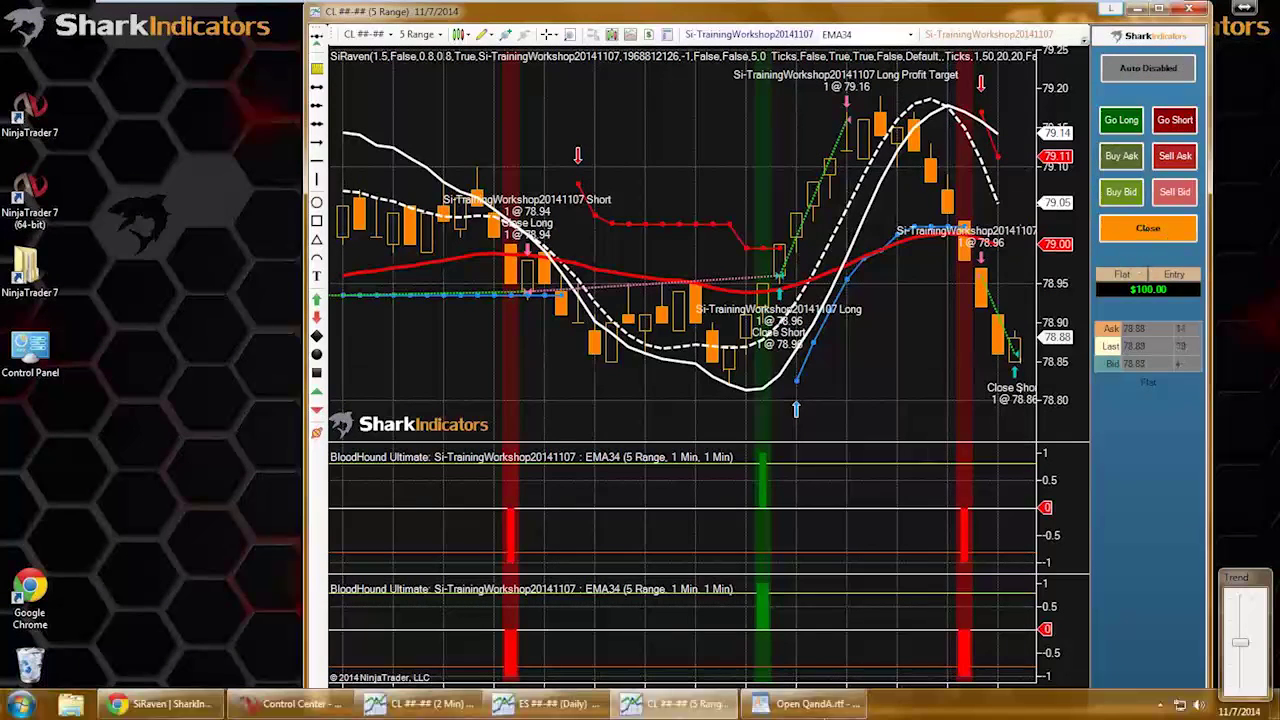
left_click(290, 704)
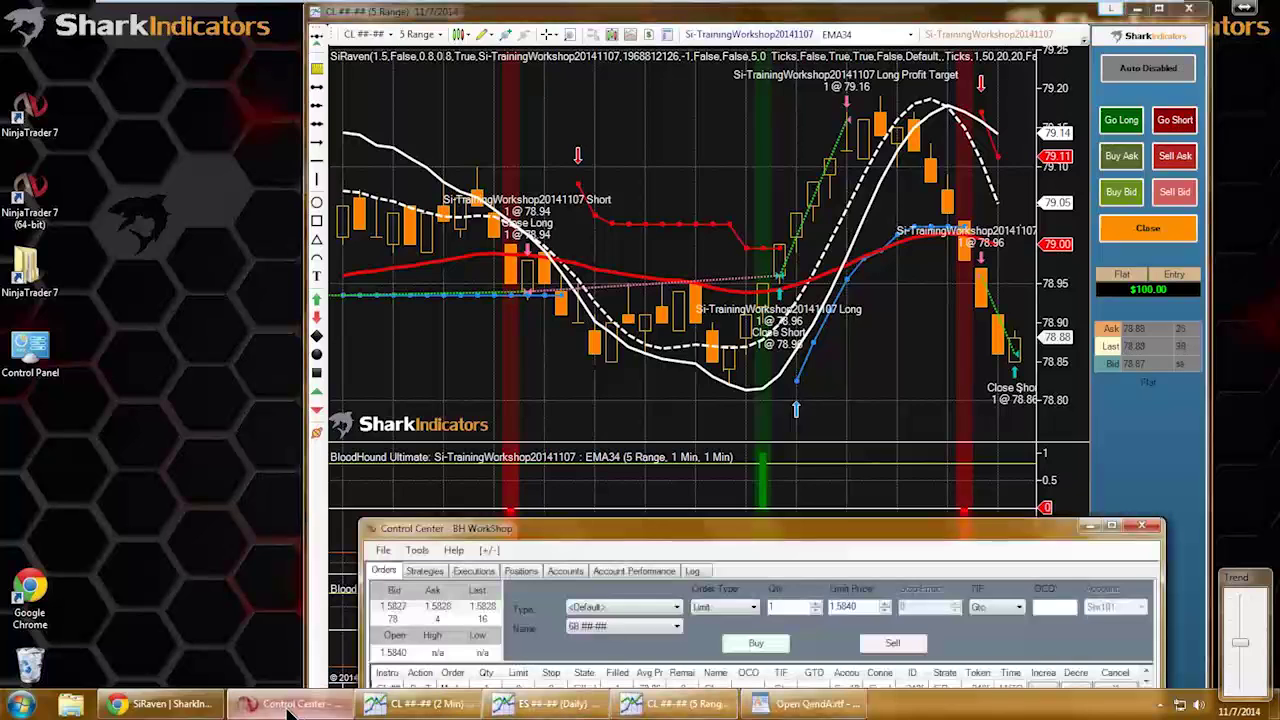
left_click(423, 571)
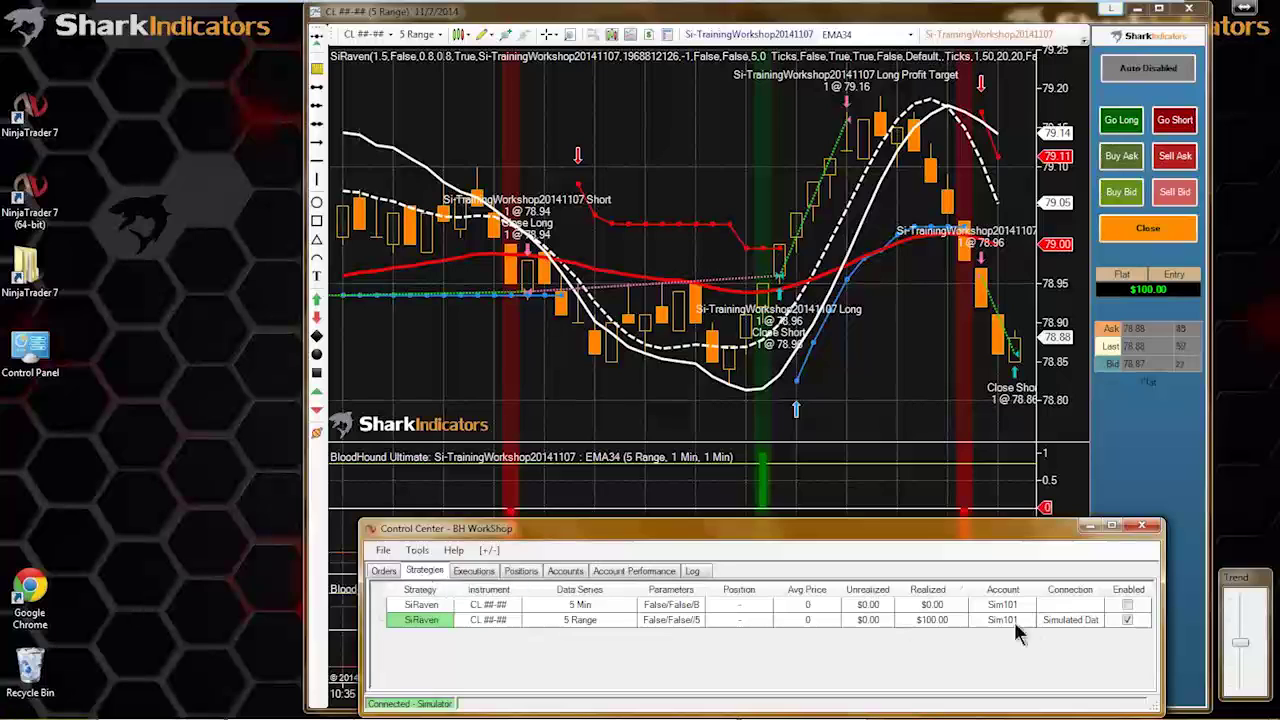
left_click(1127, 620)
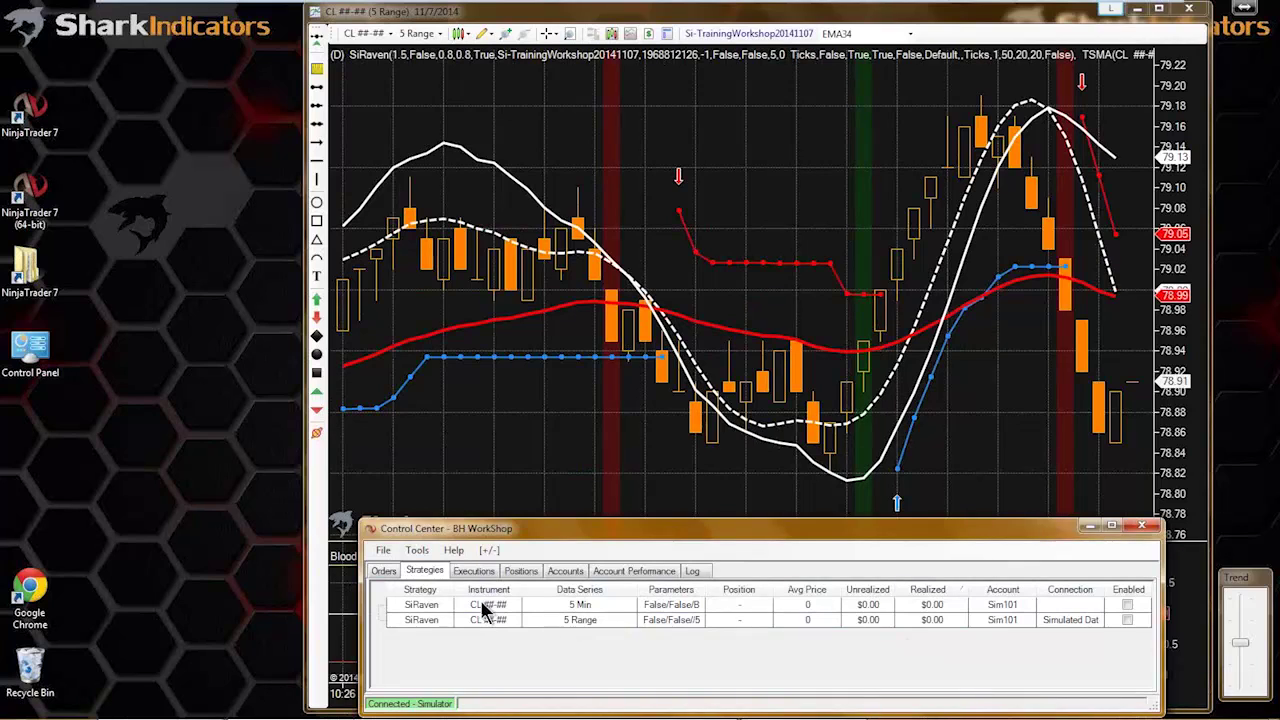
- Remove the SiRaven strategy on the 5 Min series from the strategies list
left_click(438, 608)
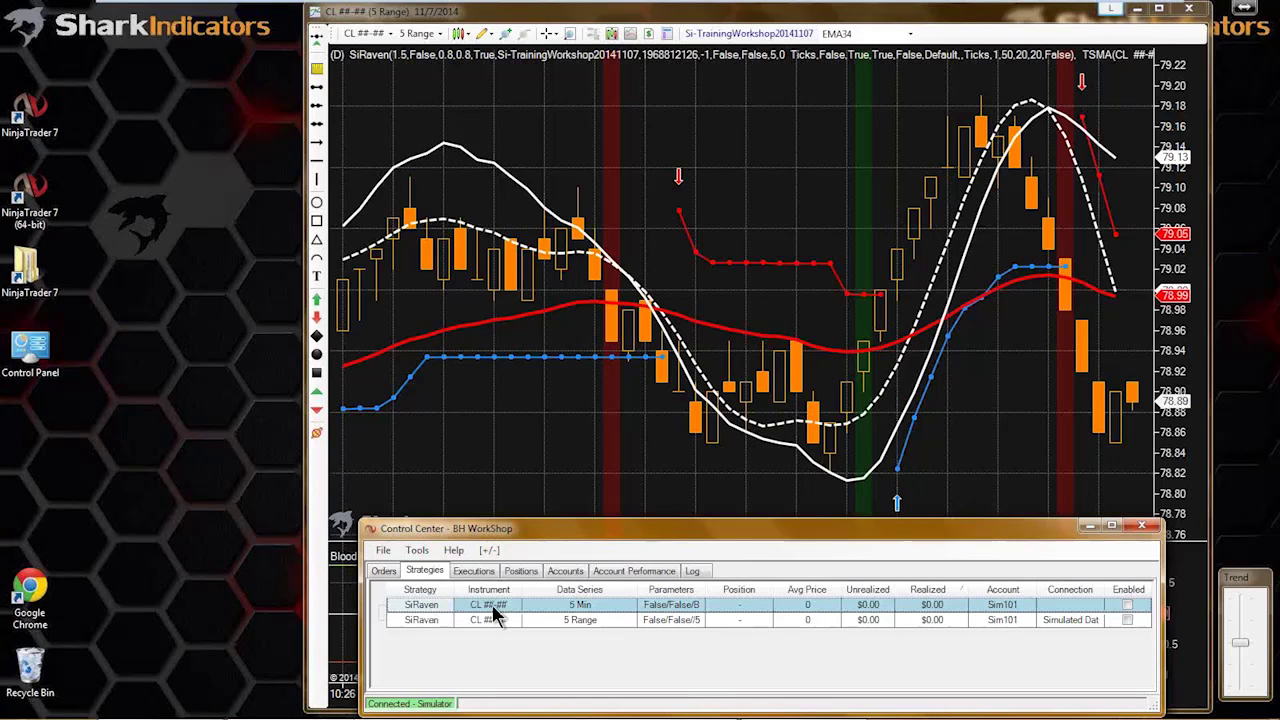
right_click(494, 614)
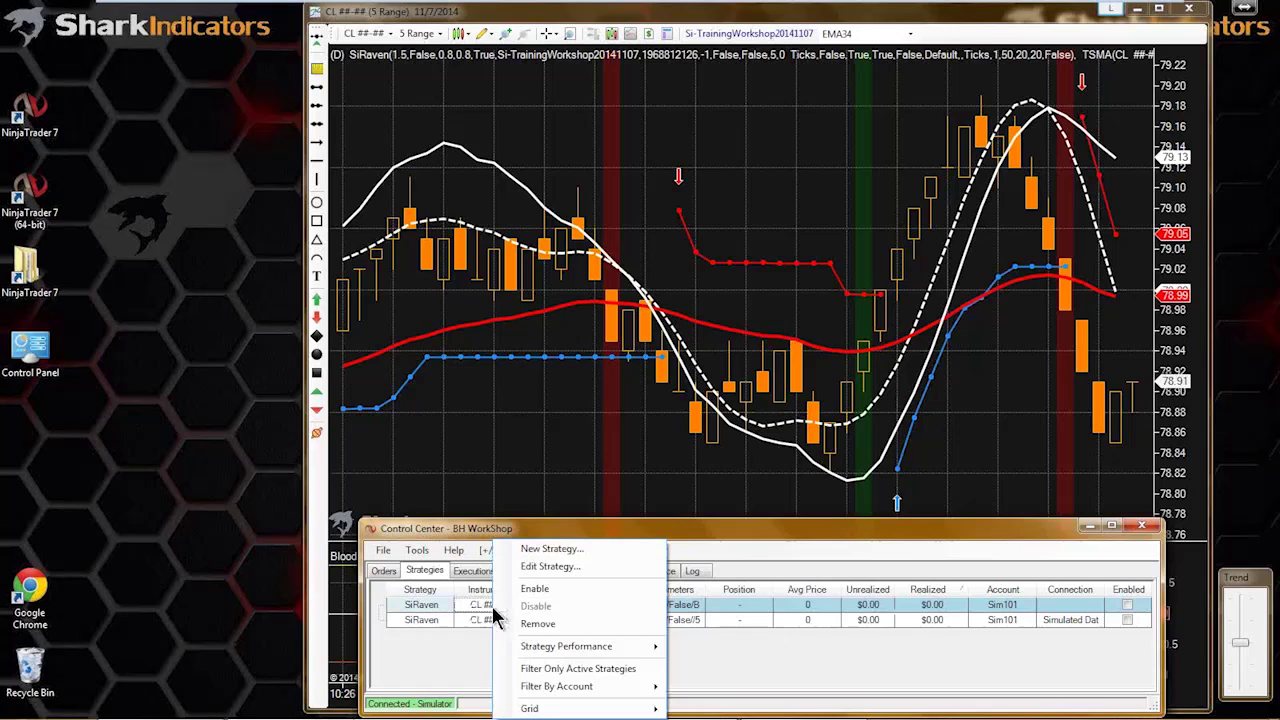
left_click(538, 624)
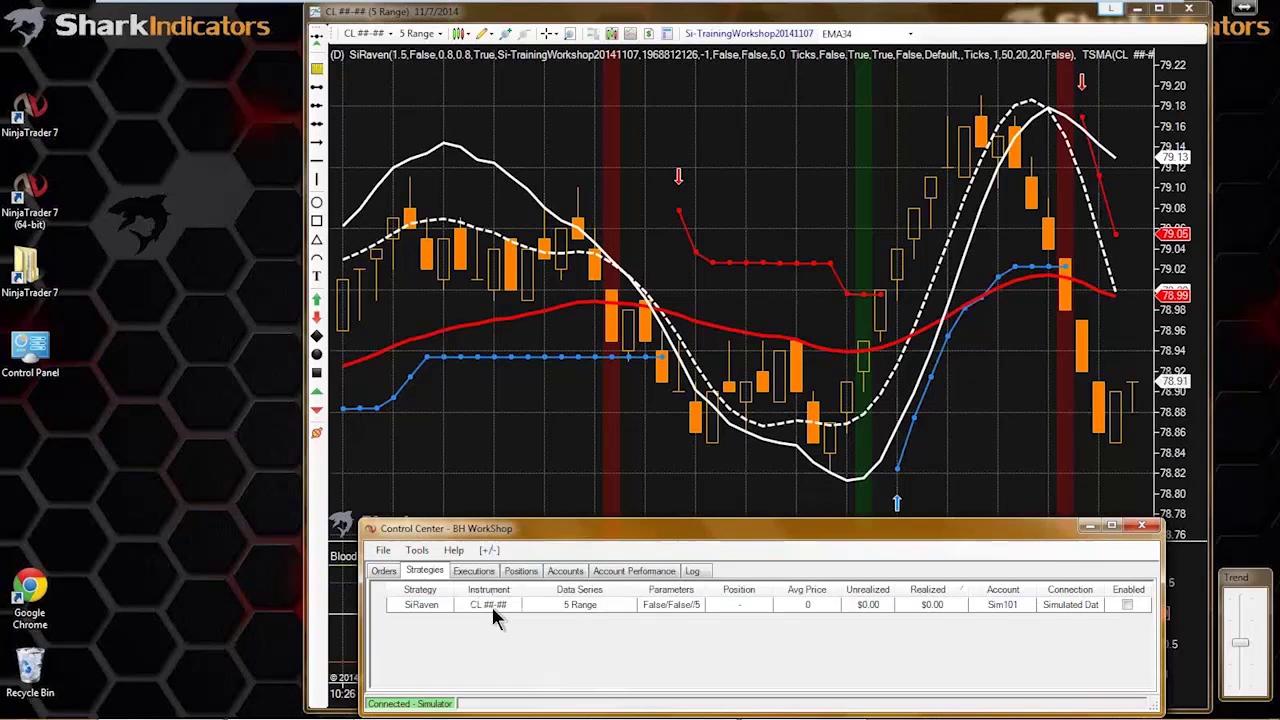
- Set the NinjaScript strategy options to immediately submit live working historical orders when starting a real-time strategy
left_click(489, 605)
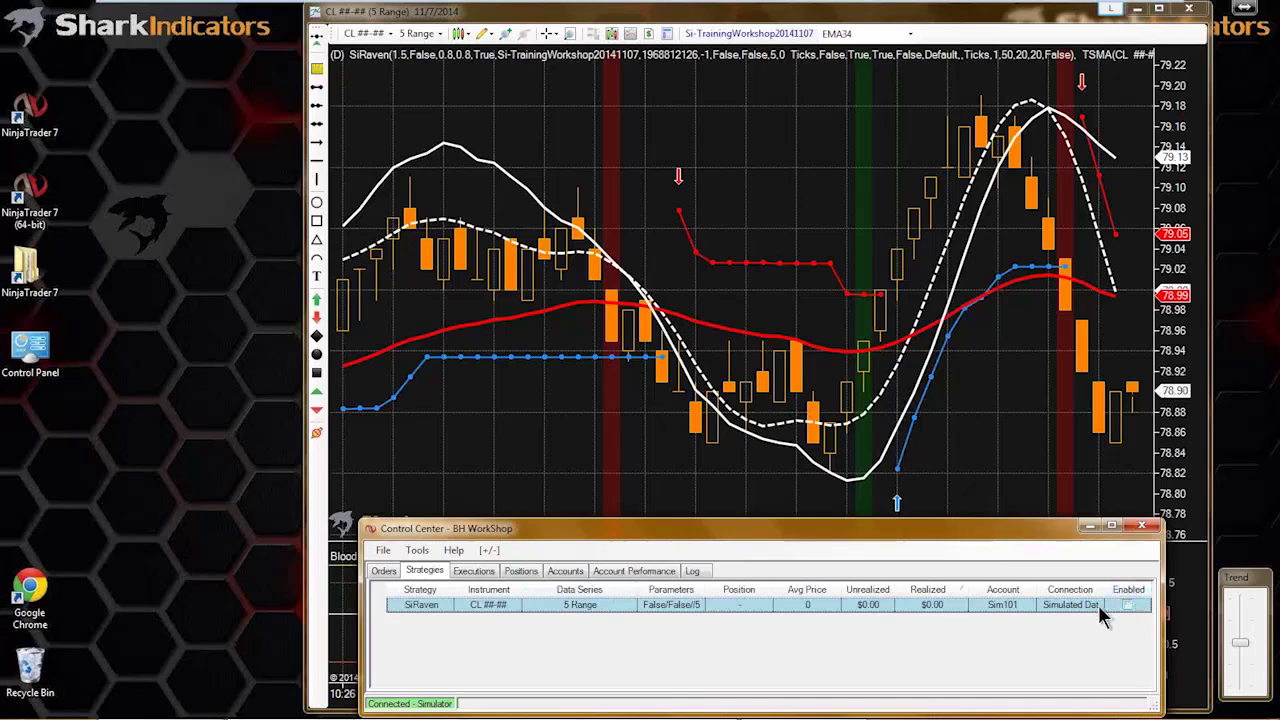
left_click(418, 553)
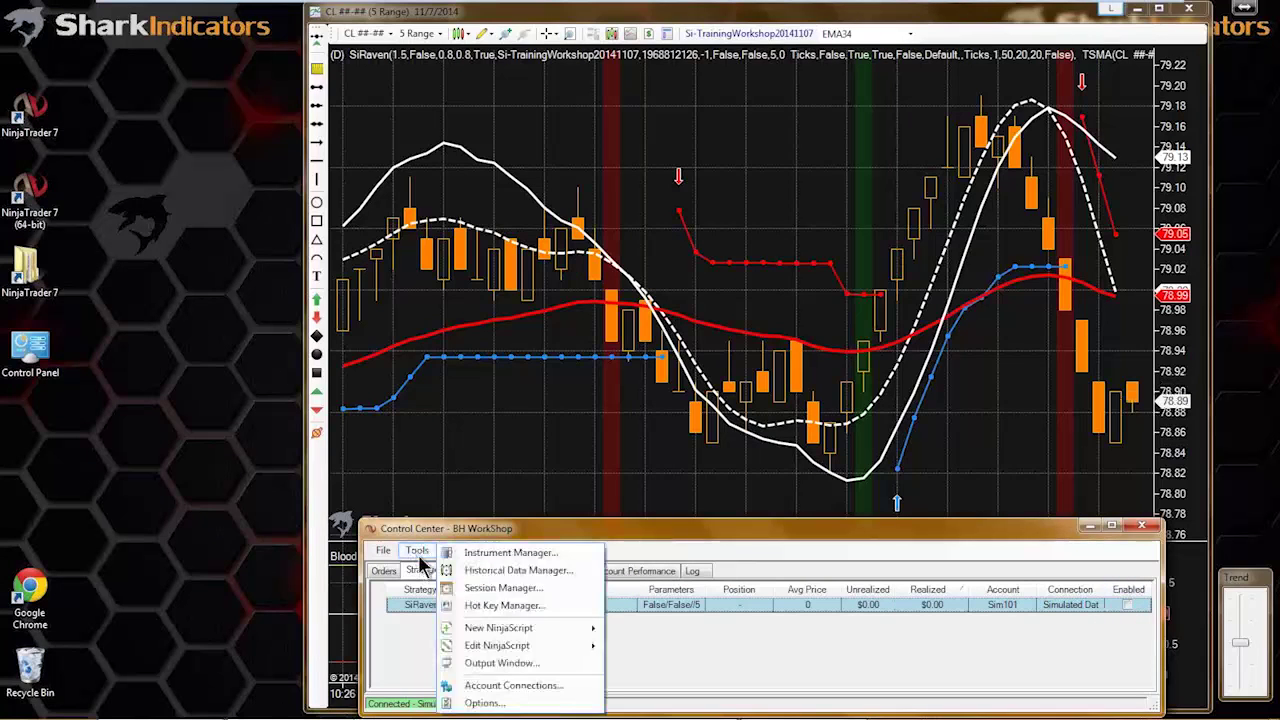
left_click(478, 705)
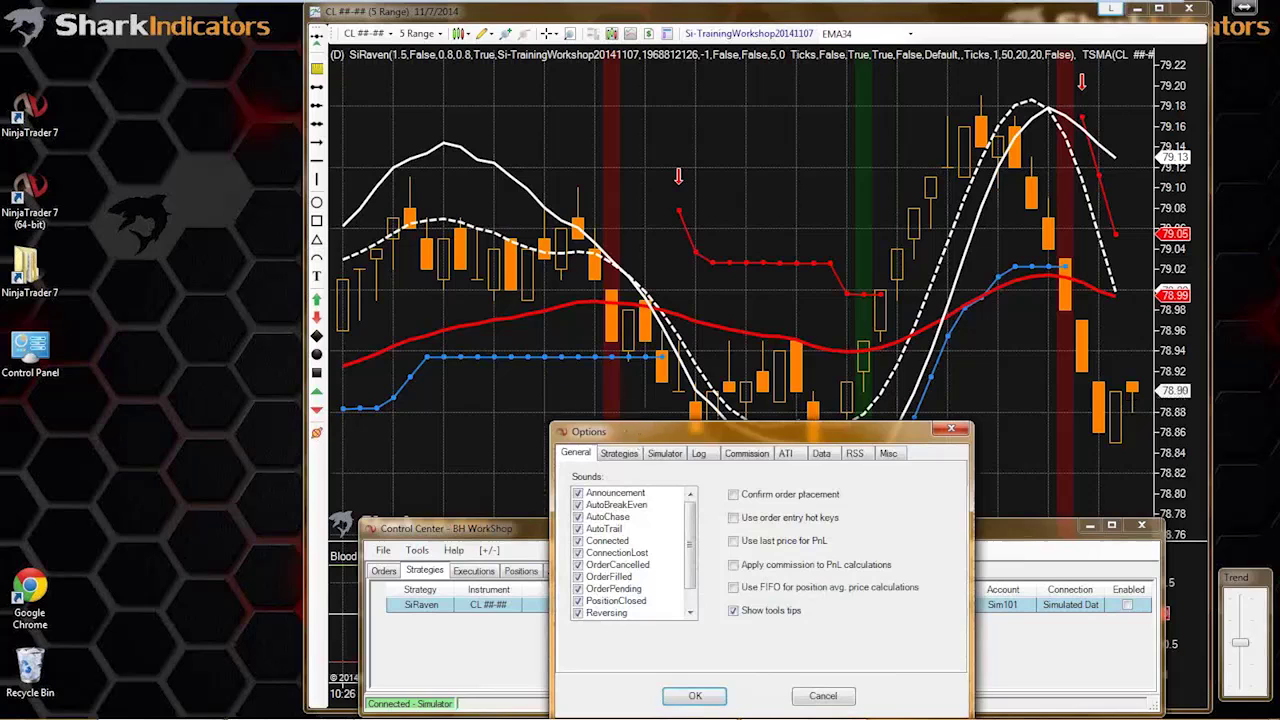
left_click_drag(626, 524, 429, 250)
left_click(421, 270)
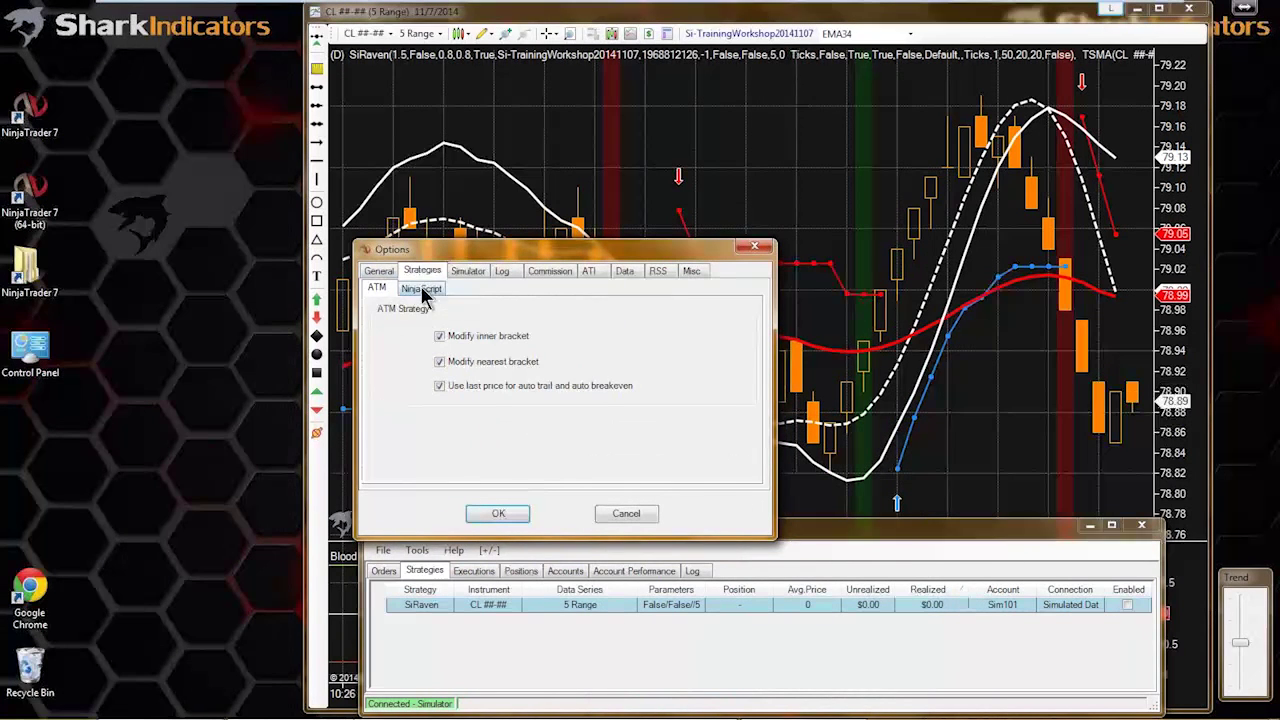
left_click(379, 381)
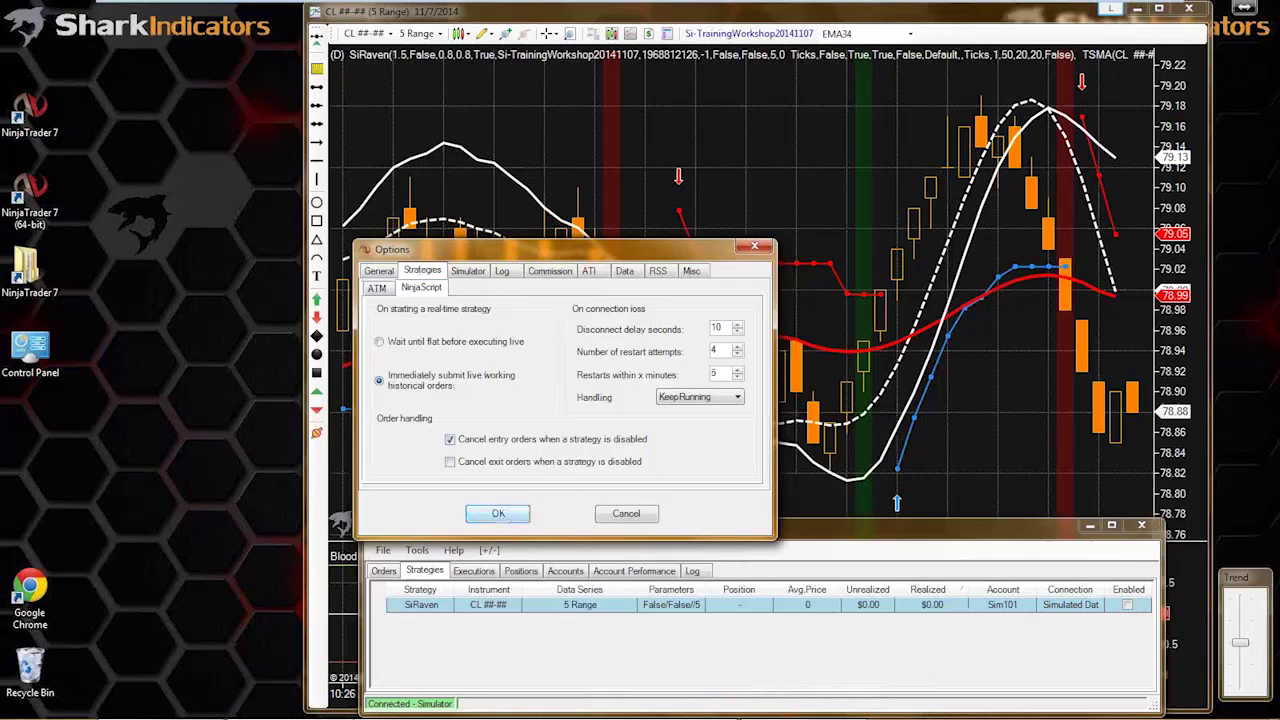
left_click(498, 513)
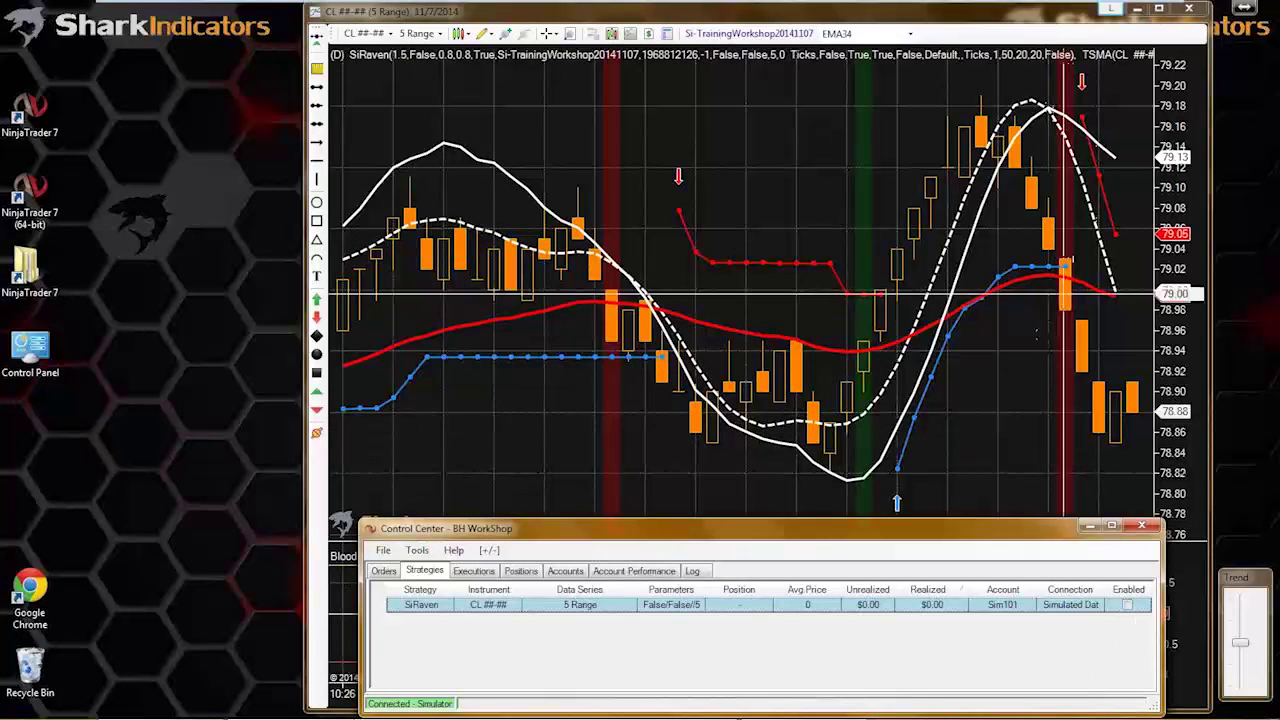
- Shorten the CL 5 Range chart window so the Control Center stays reachable, and enable the SiRaven strategy
left_click(1066, 340)
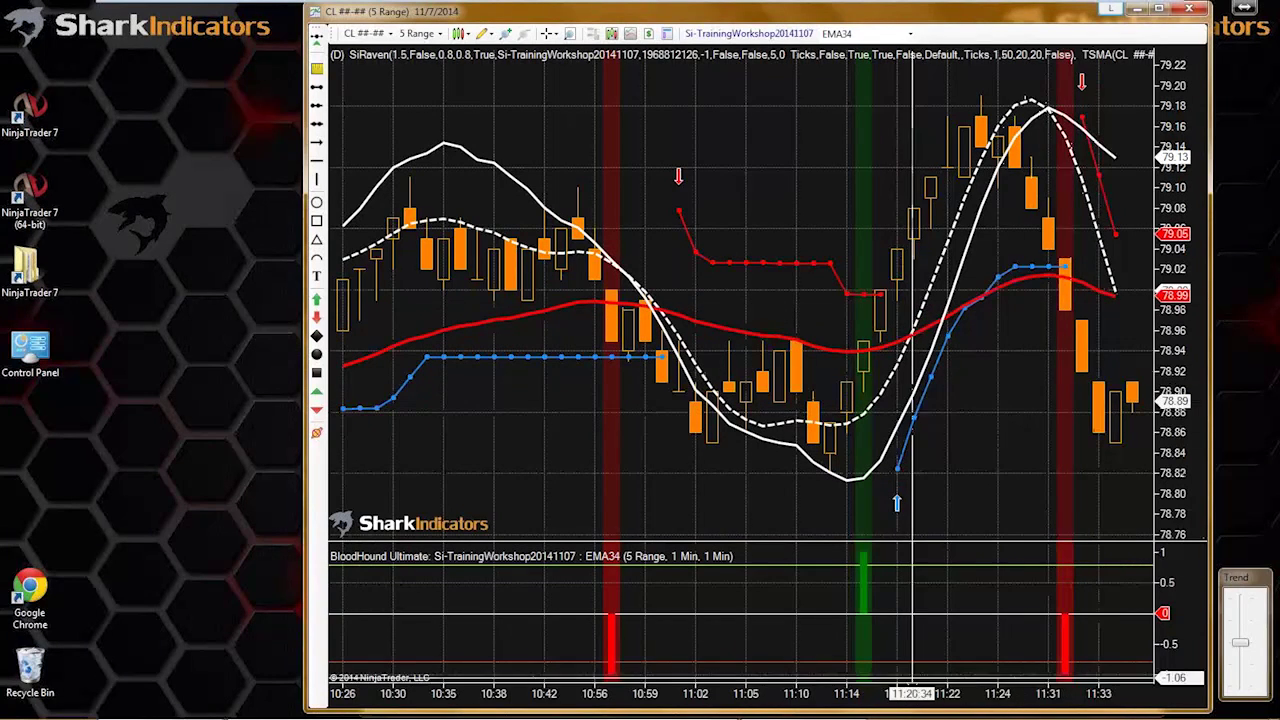
left_click_drag(906, 711, 912, 675)
left_click(918, 707)
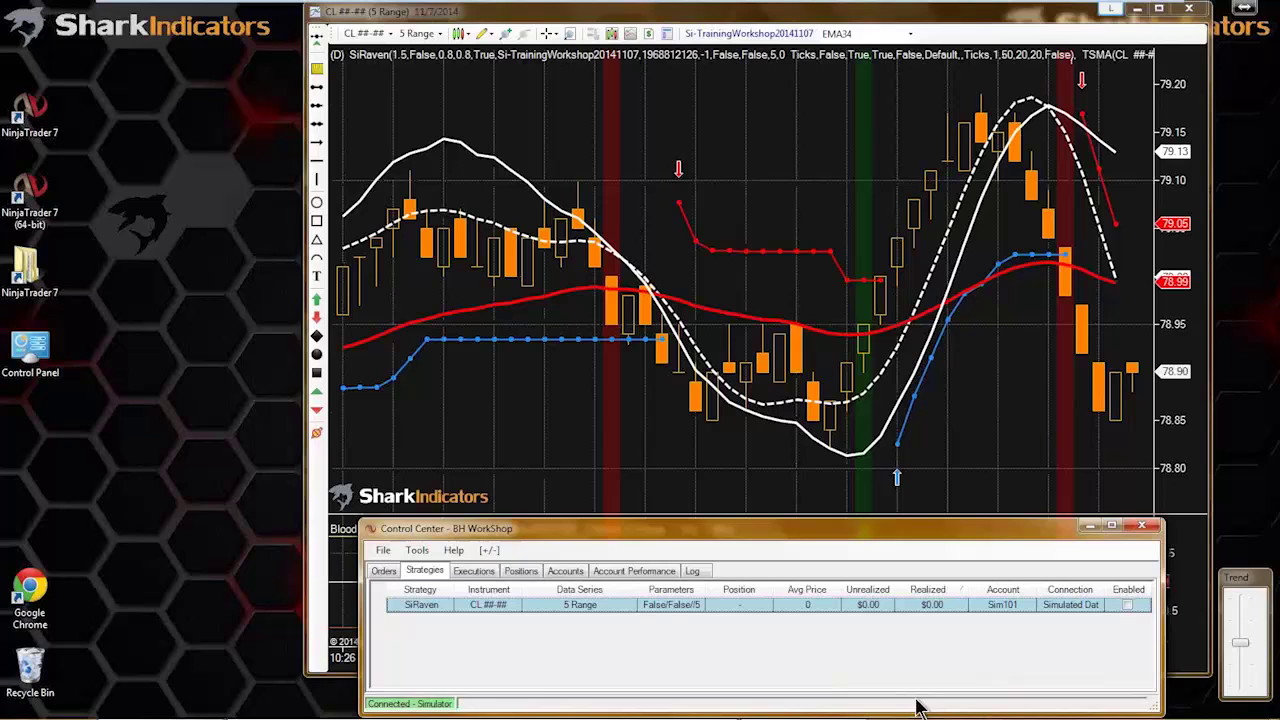
left_click(1128, 605)
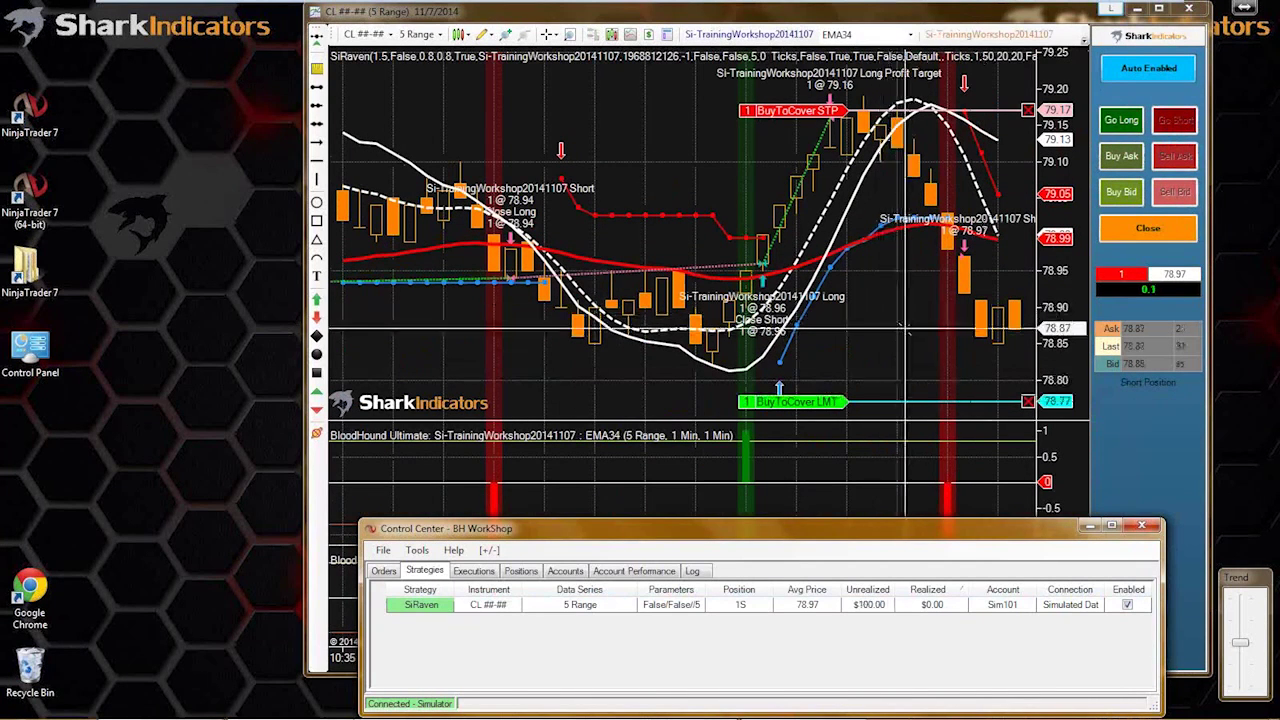
- Force the simulated trend strongly upward to trigger a long entry, and return it to the neutral middle setting
left_click(905, 330)
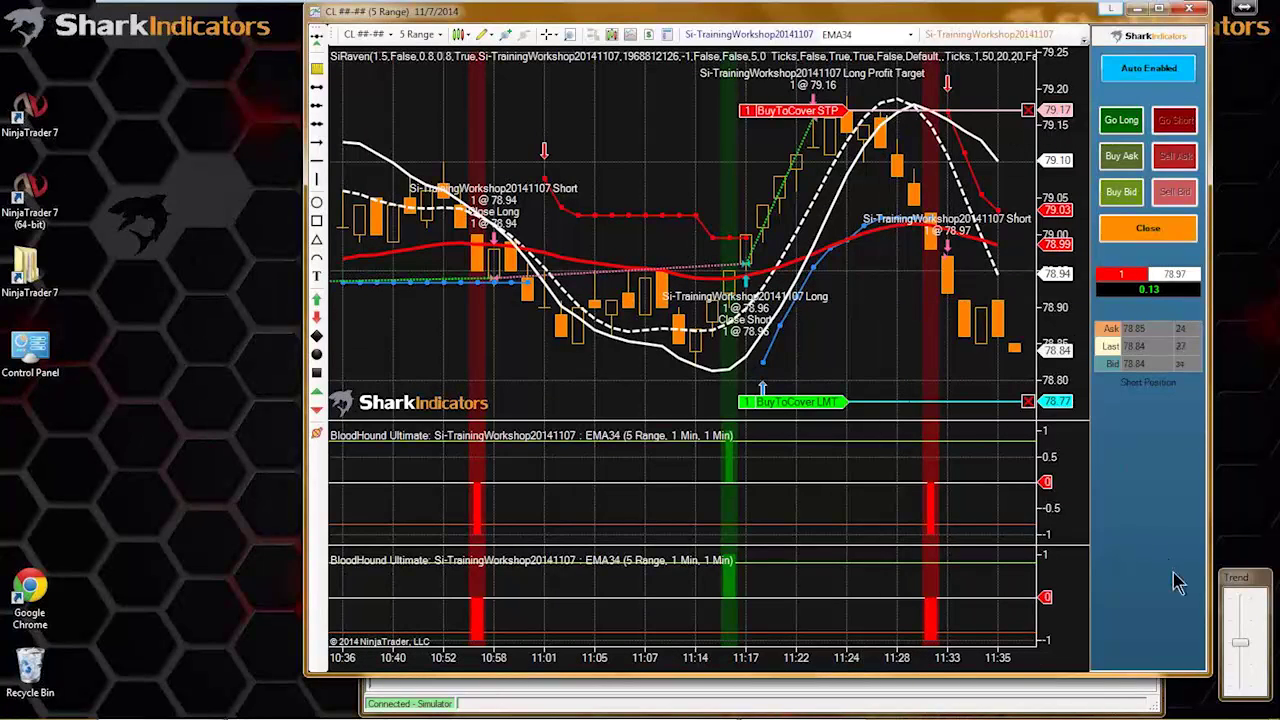
left_click(1247, 633)
left_click_drag(1247, 638, 1250, 612)
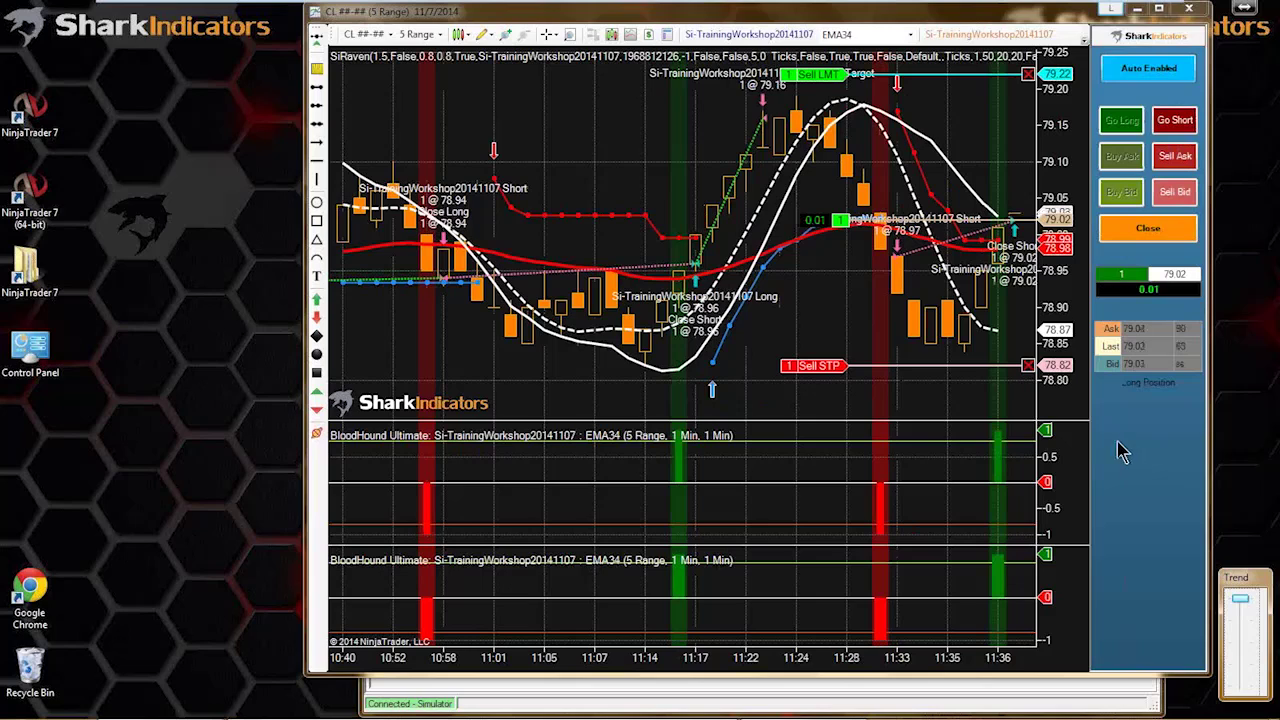
left_click_drag(1241, 599, 1248, 651)
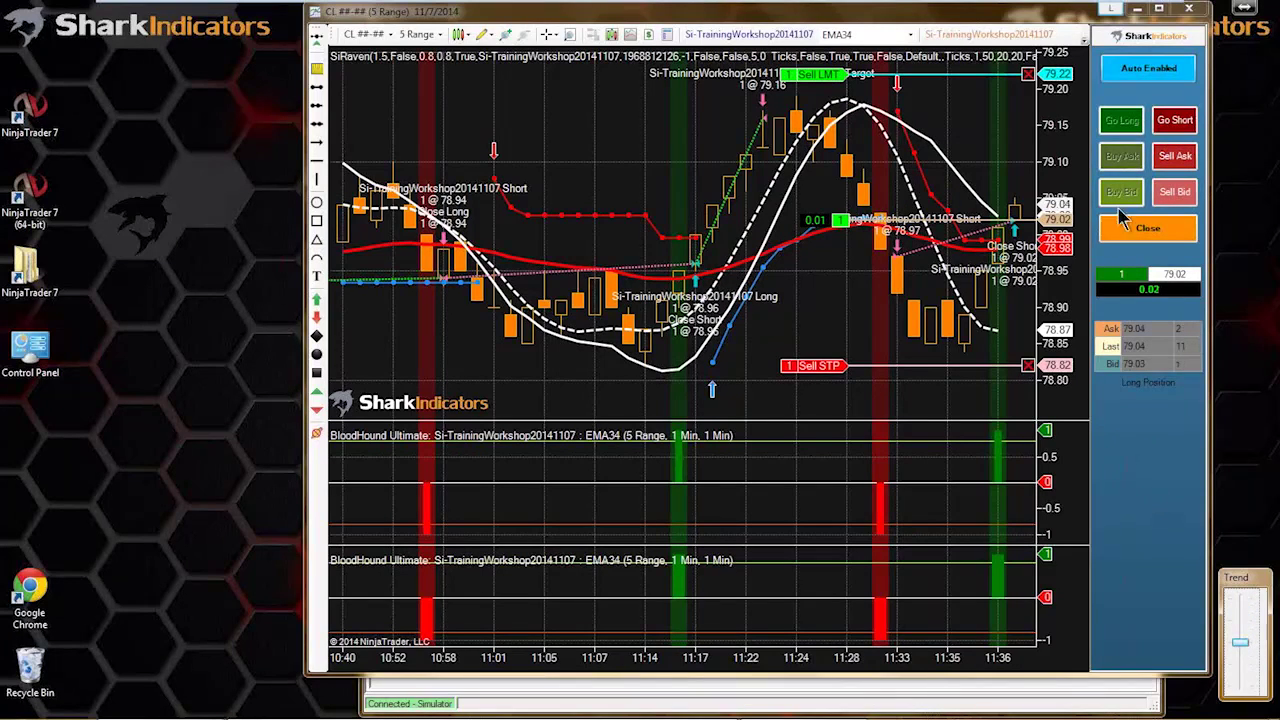
- Switch SiRaven to Auto Disabled and close the open long position on the CL chart
left_click(1140, 72)
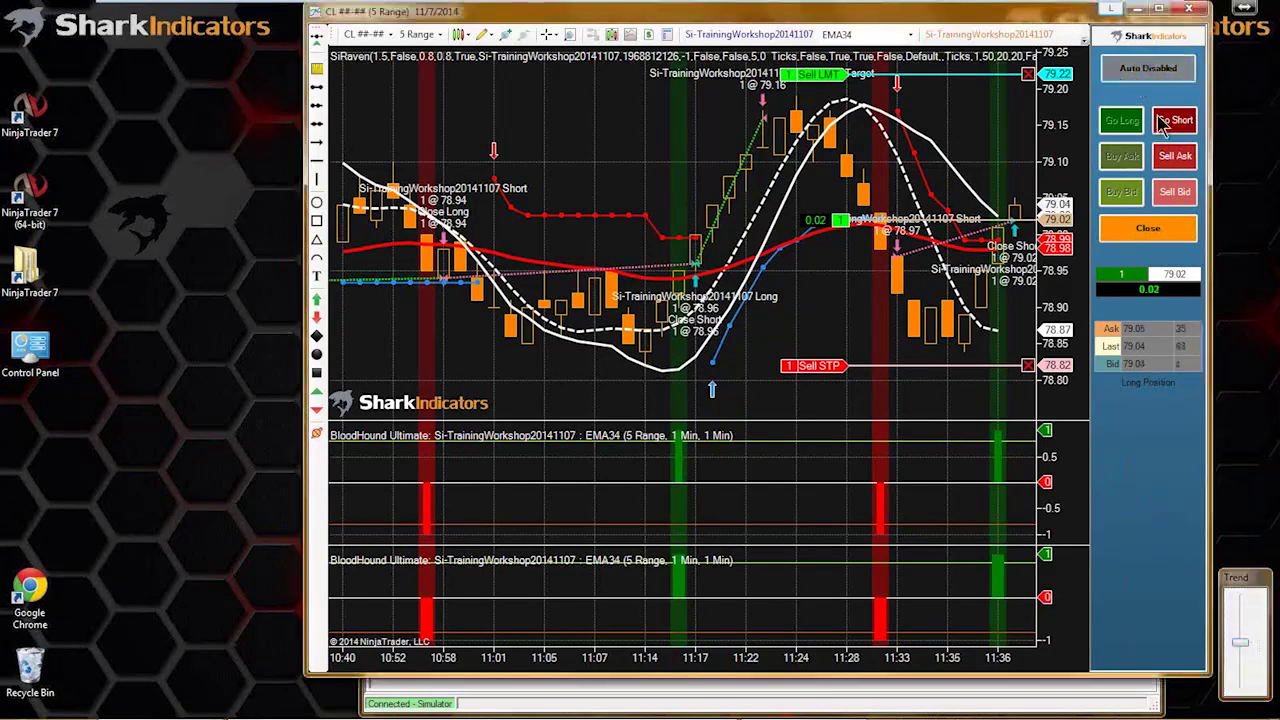
left_click(1149, 229)
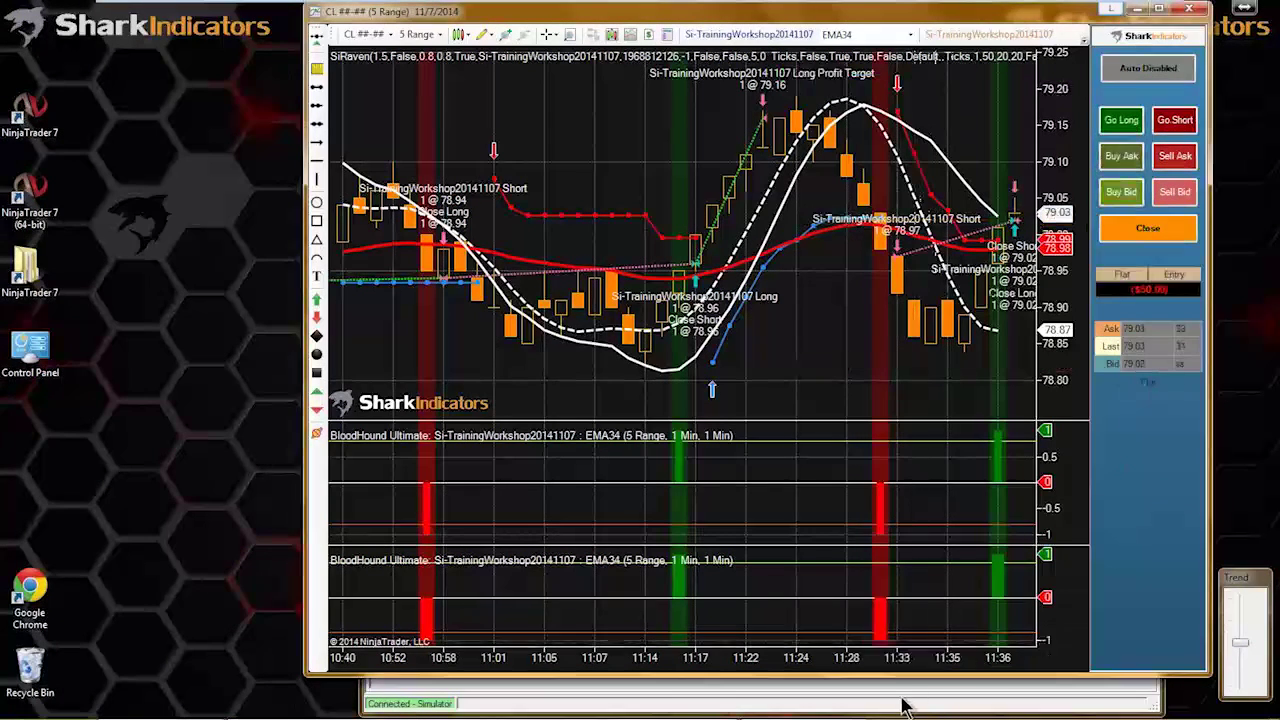
- Disable the CL 5 Range SiRaven strategy in the Control Center's strategies list
left_click(910, 703)
left_click(1126, 605)
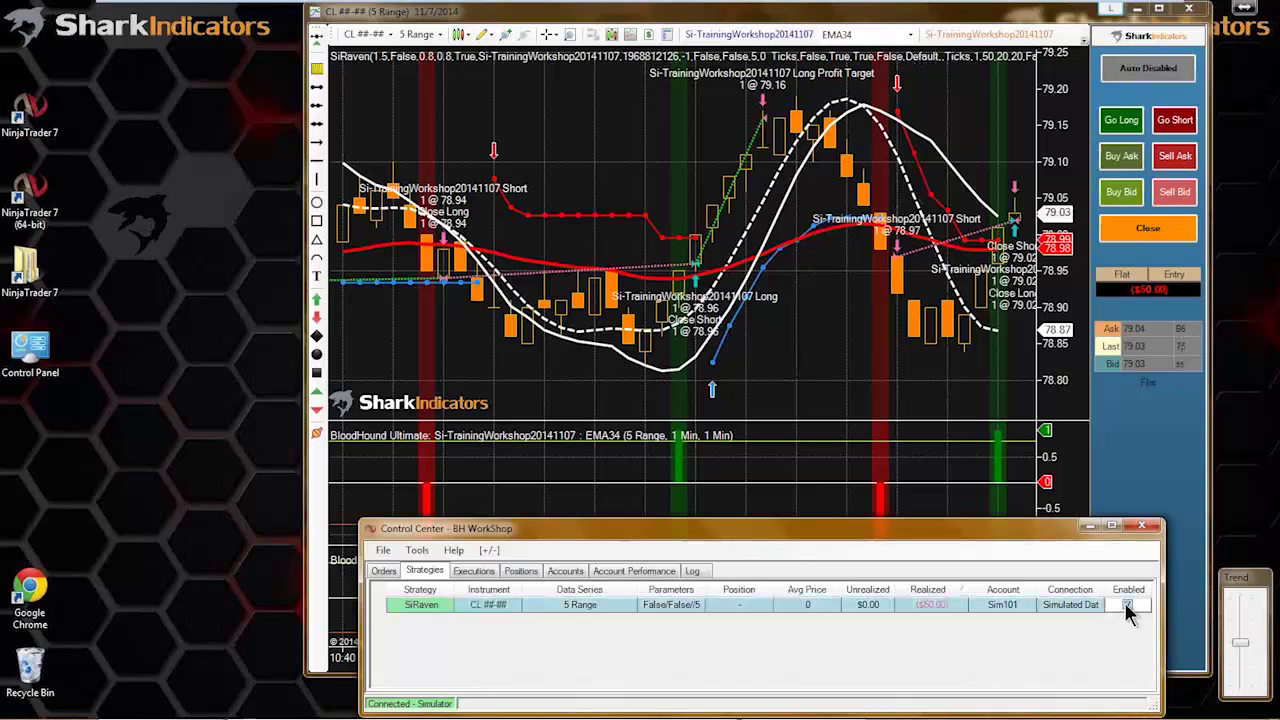
right_click(661, 605)
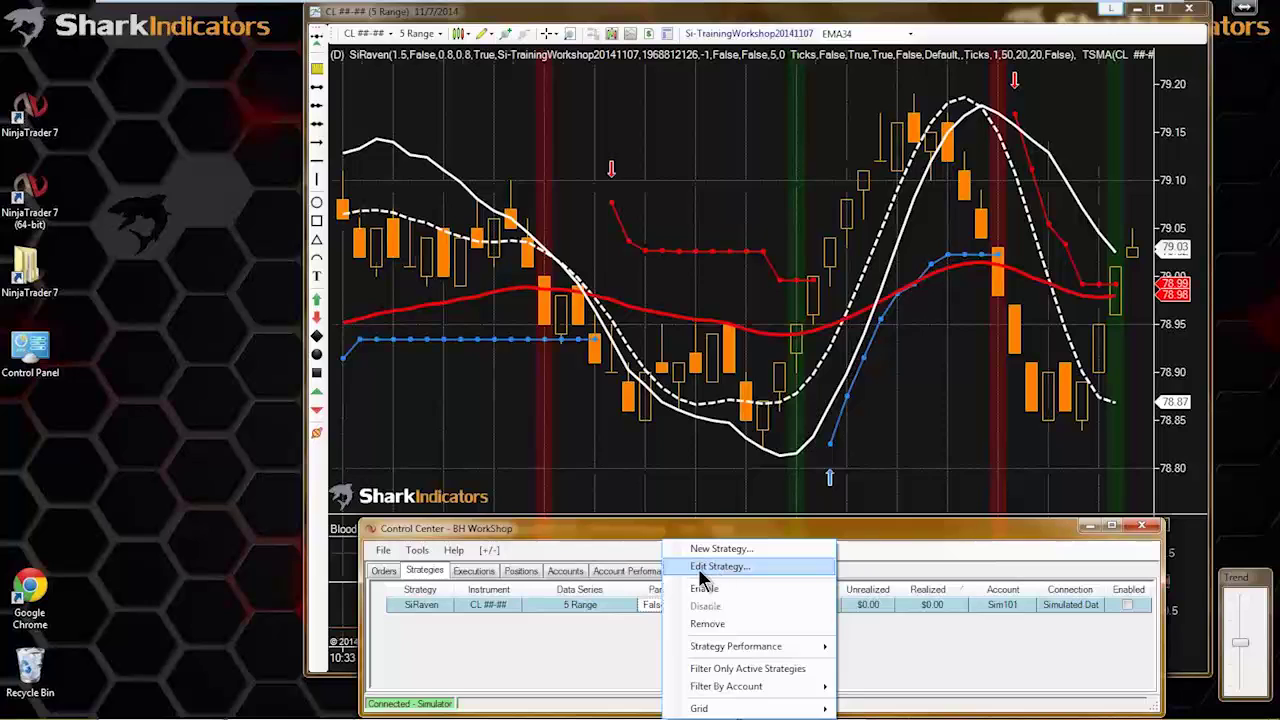
right_click(606, 605)
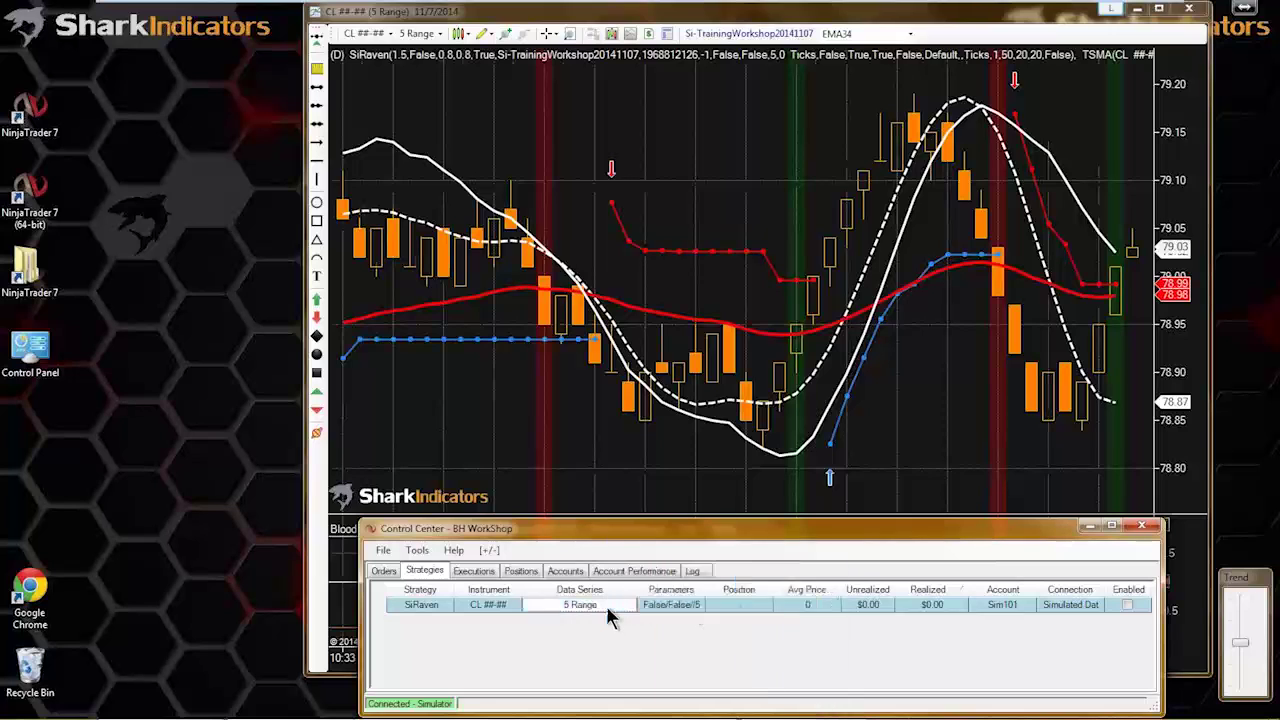
left_click(428, 572)
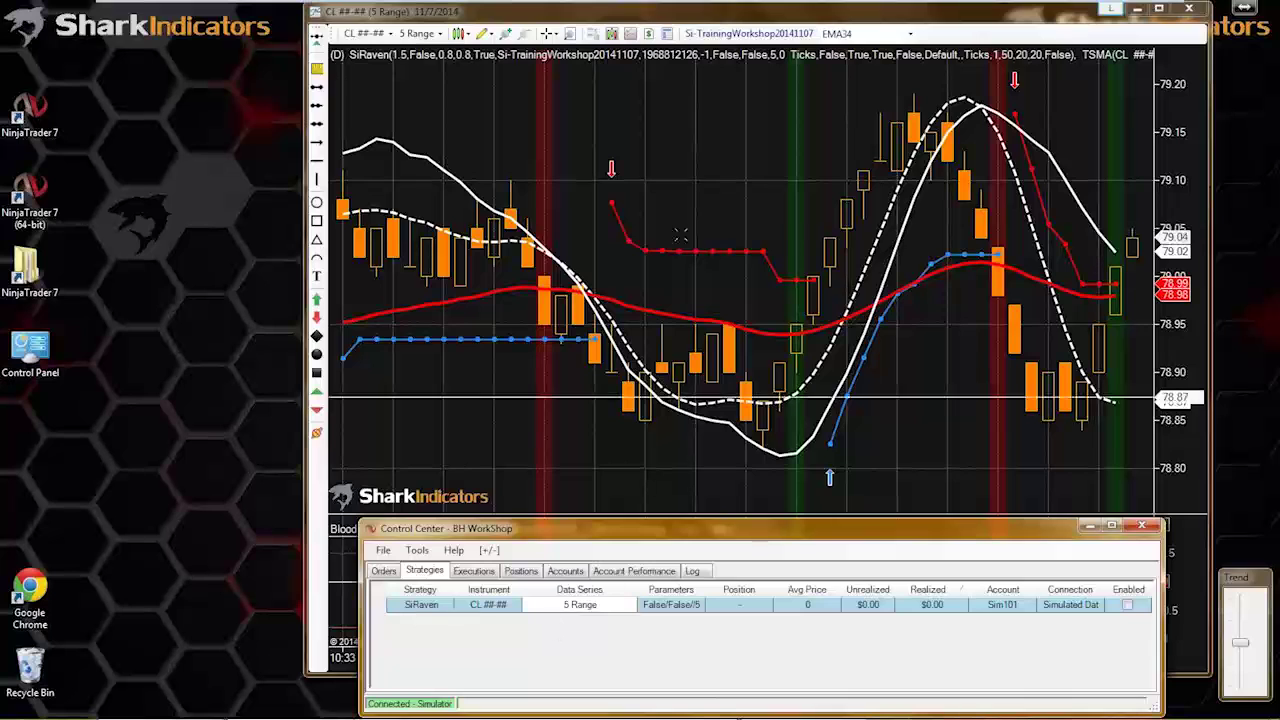
- Set Backtest Mode to False in the settings of the SiRaven strategy applied to the CL 5 Range chart, and accept them
left_click(678, 172)
right_click(662, 134)
left_click(708, 220)
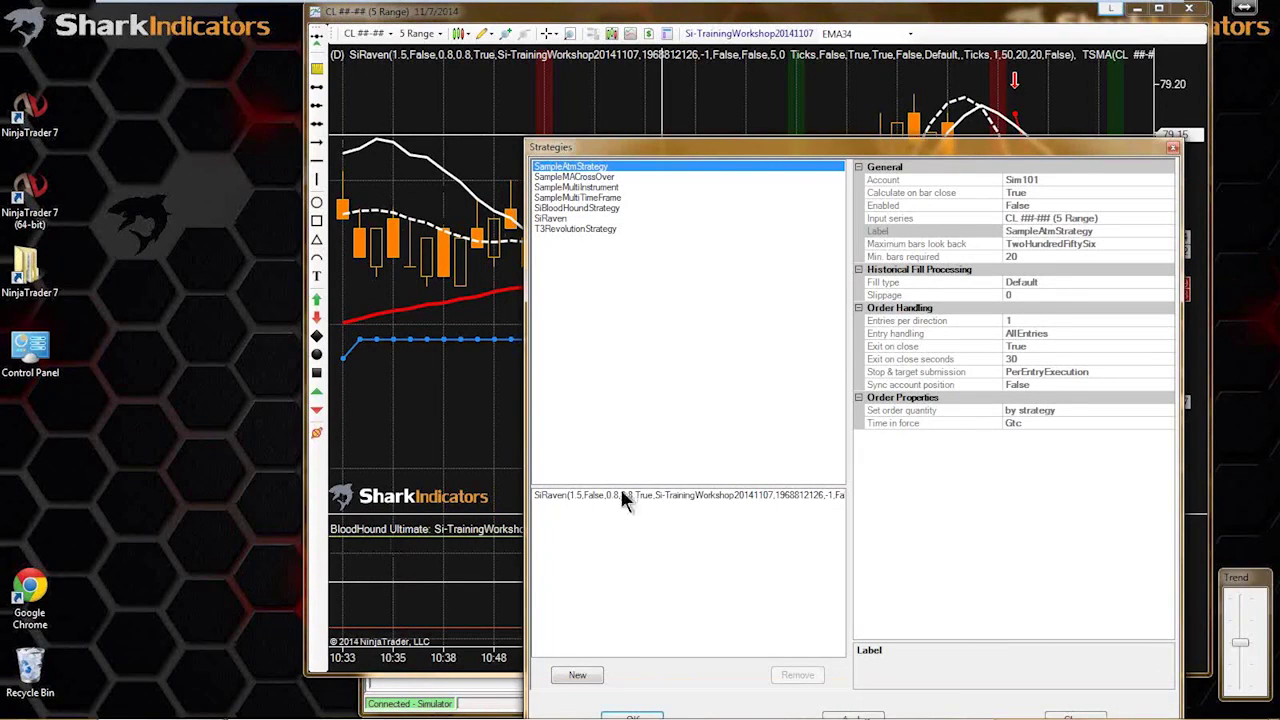
left_click(621, 495)
left_click_drag(712, 150, 464, 62)
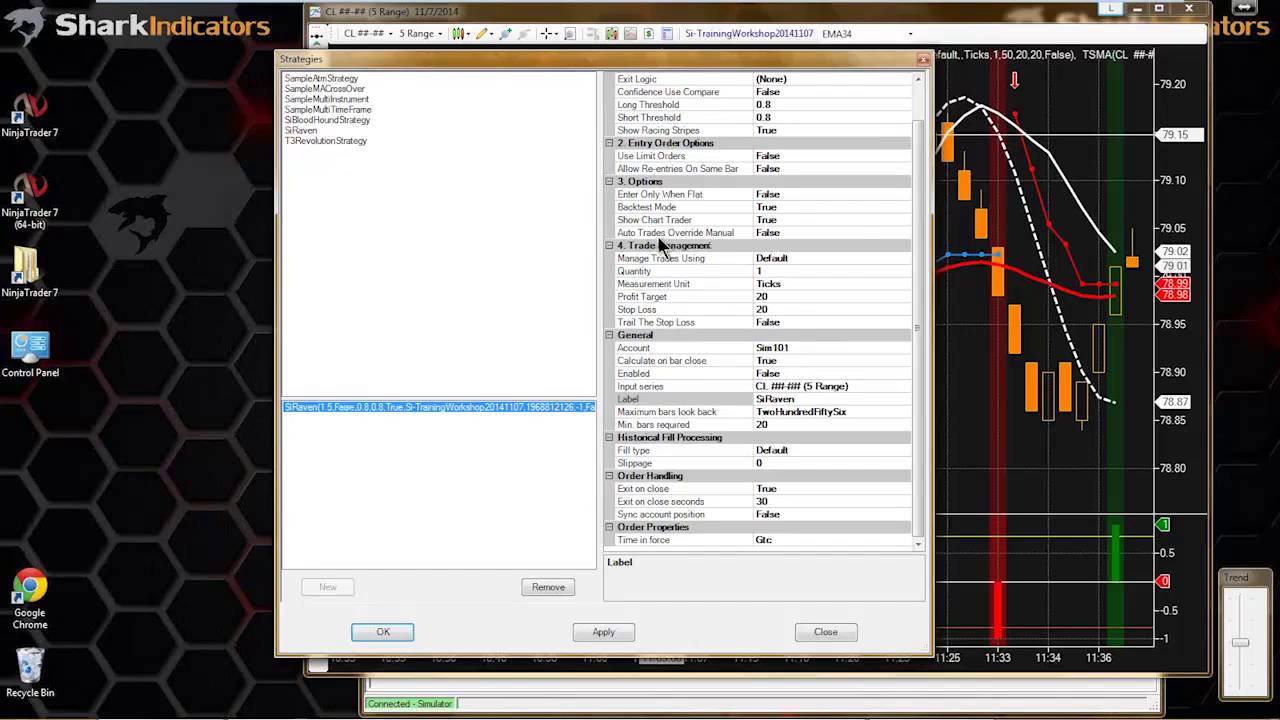
left_click(640, 207)
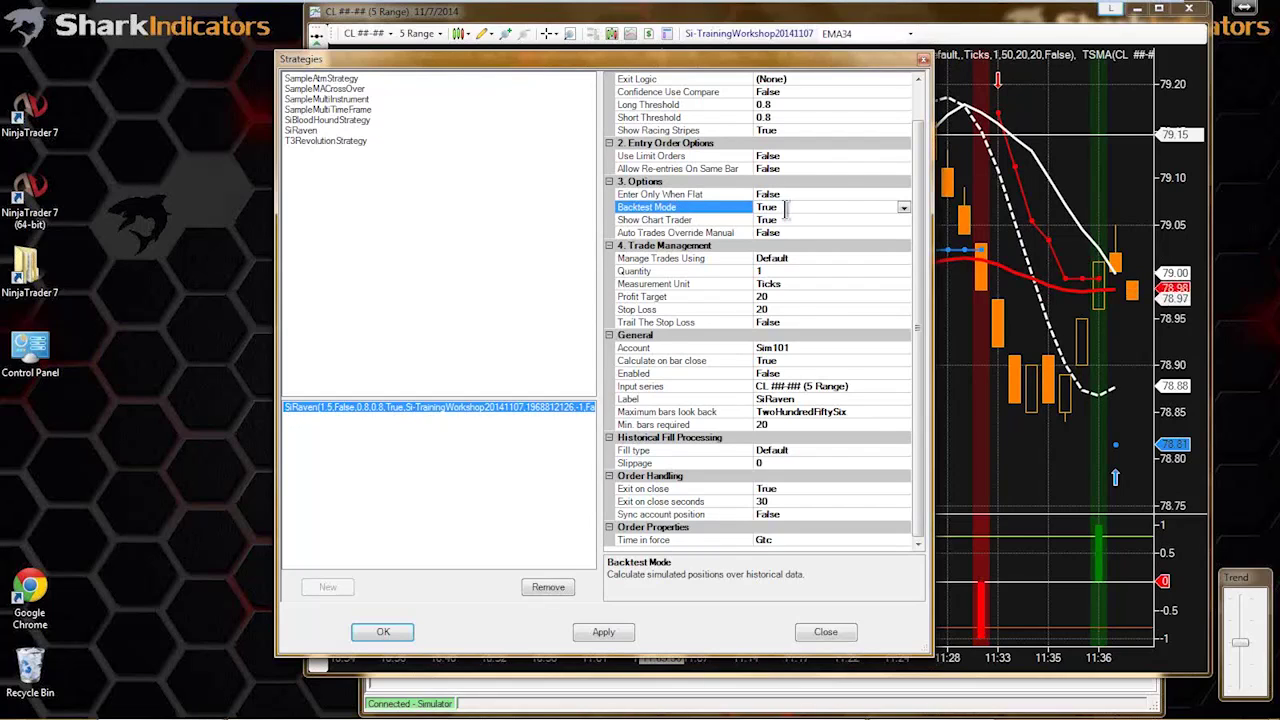
double_click(788, 208)
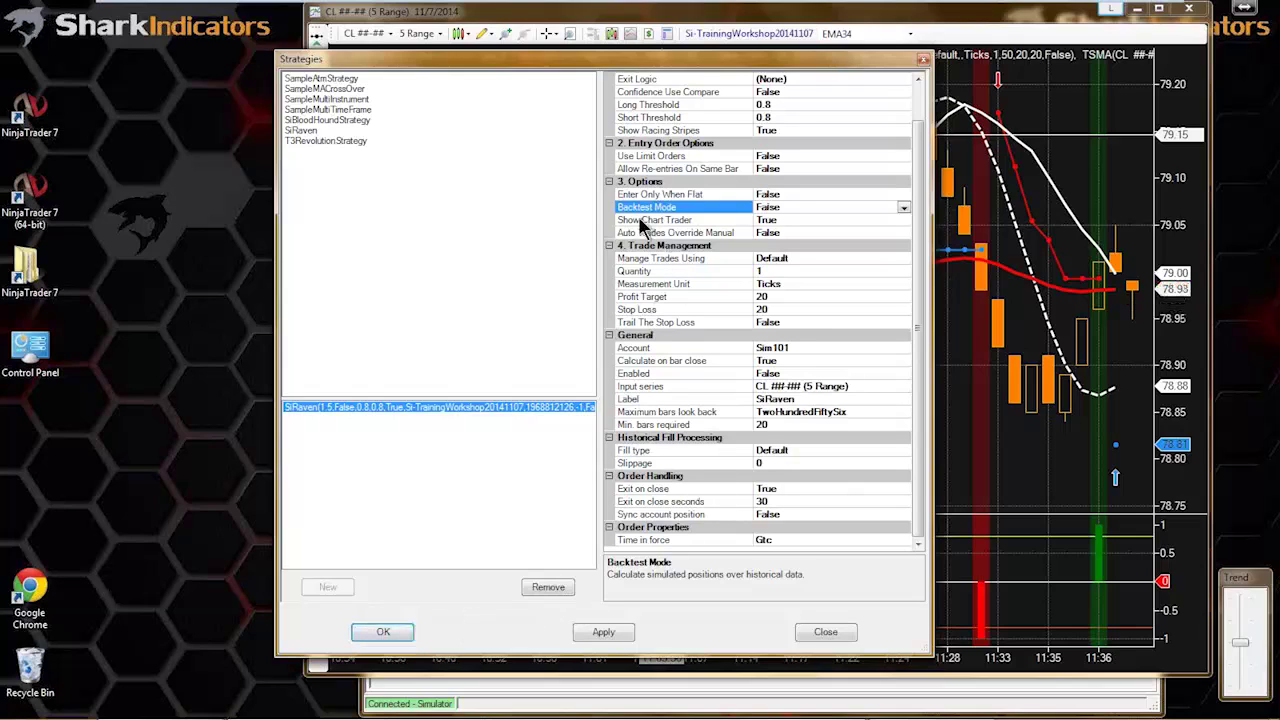
left_click(398, 634)
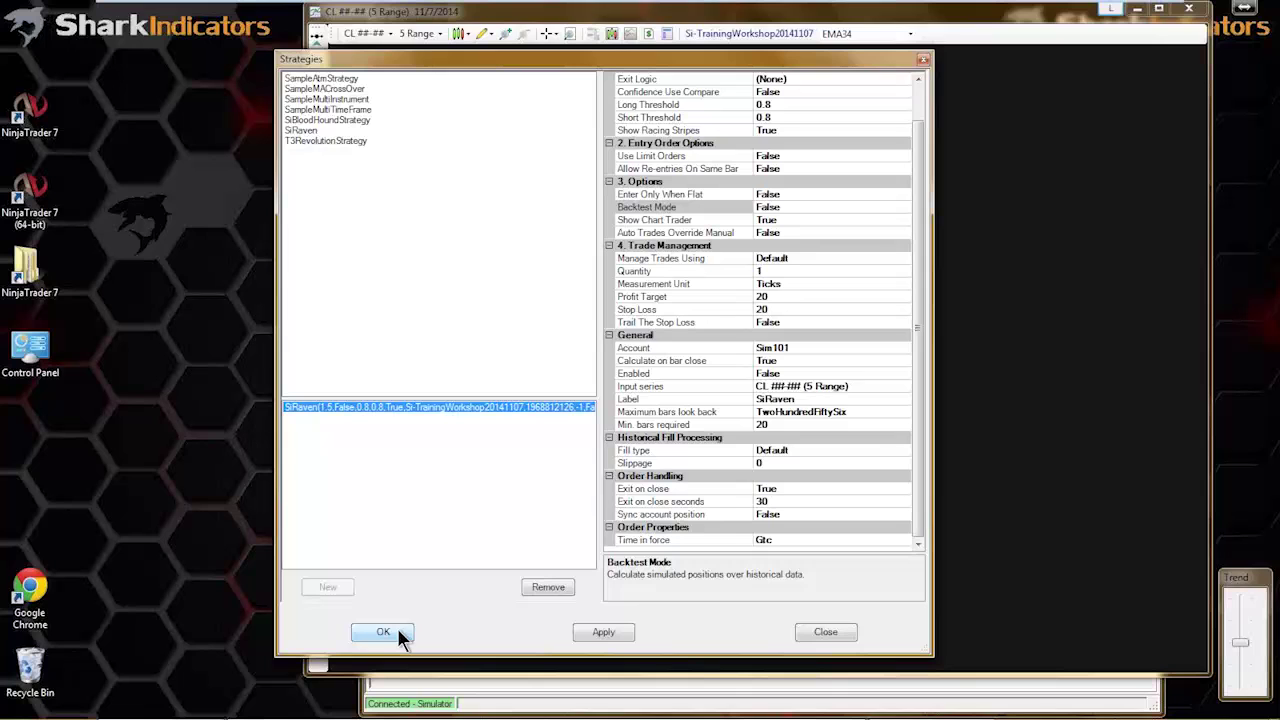
left_click(383, 632)
- Check the NinjaScript option for starting a real-time strategy, and enable the SiRaven strategy on the CL 5 Range series
left_click(535, 688)
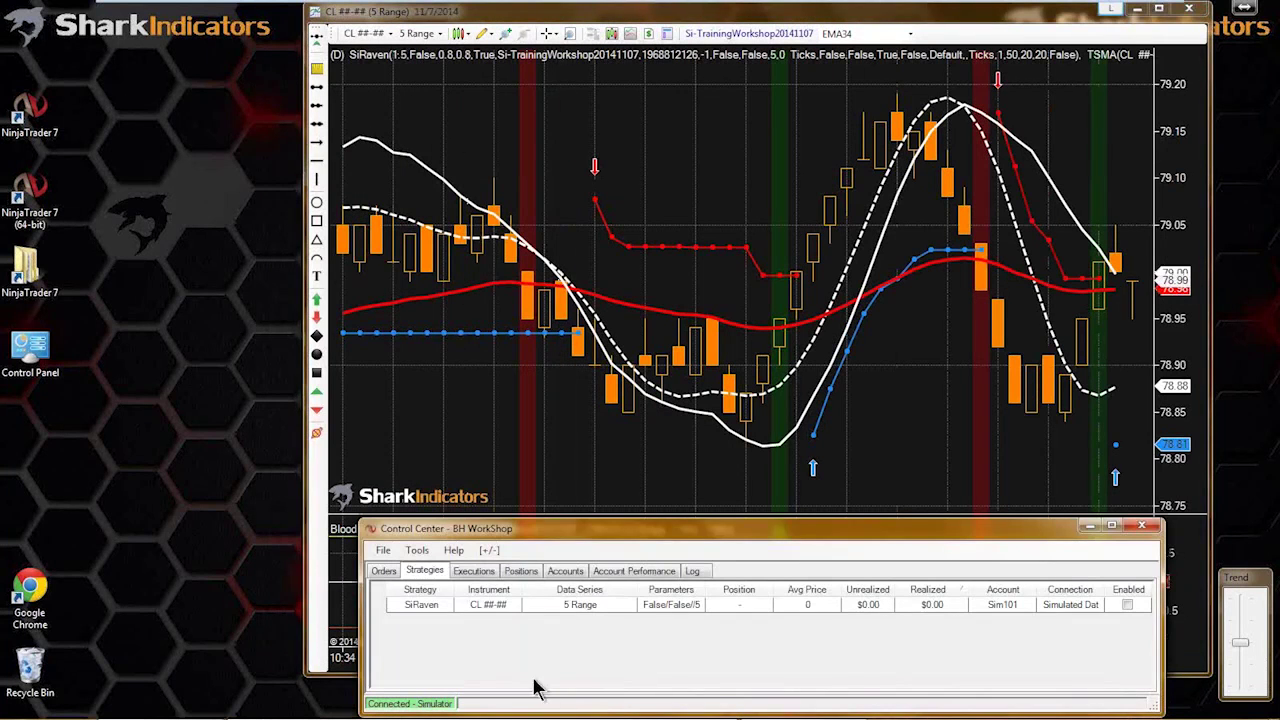
left_click(417, 550)
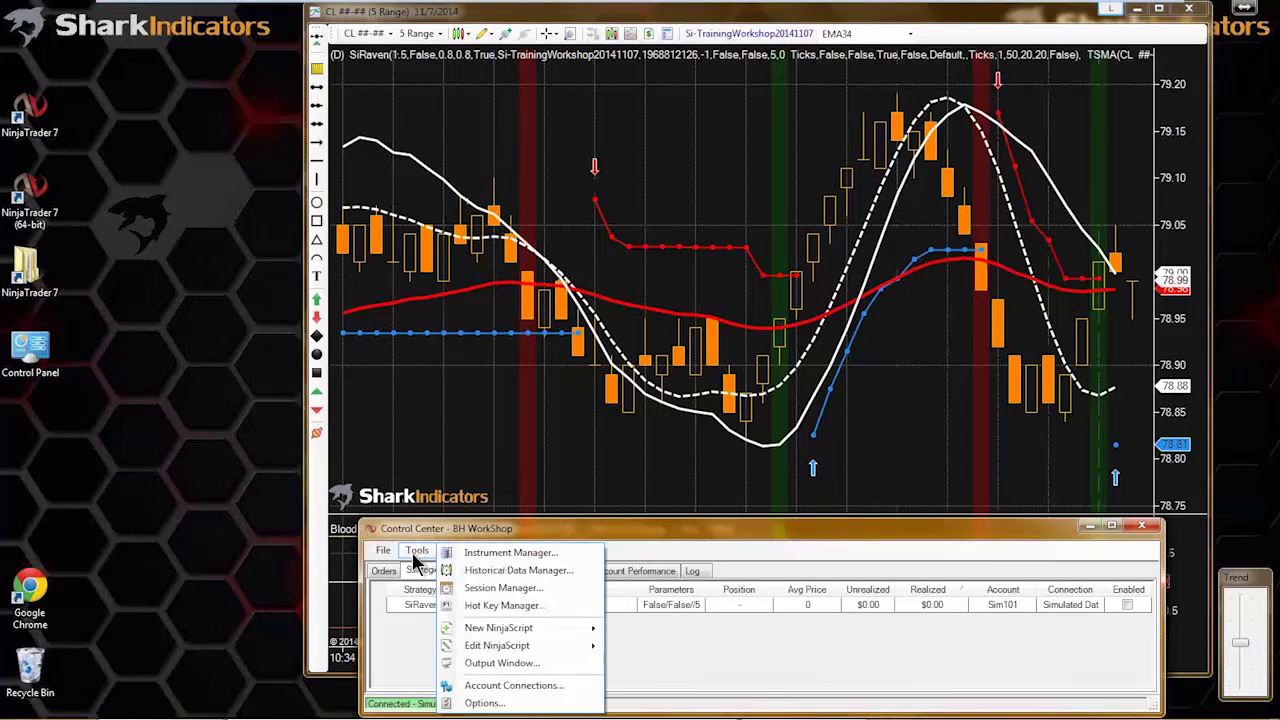
left_click(490, 703)
left_click(622, 453)
left_click_drag(630, 432, 465, 262)
left_click(457, 301)
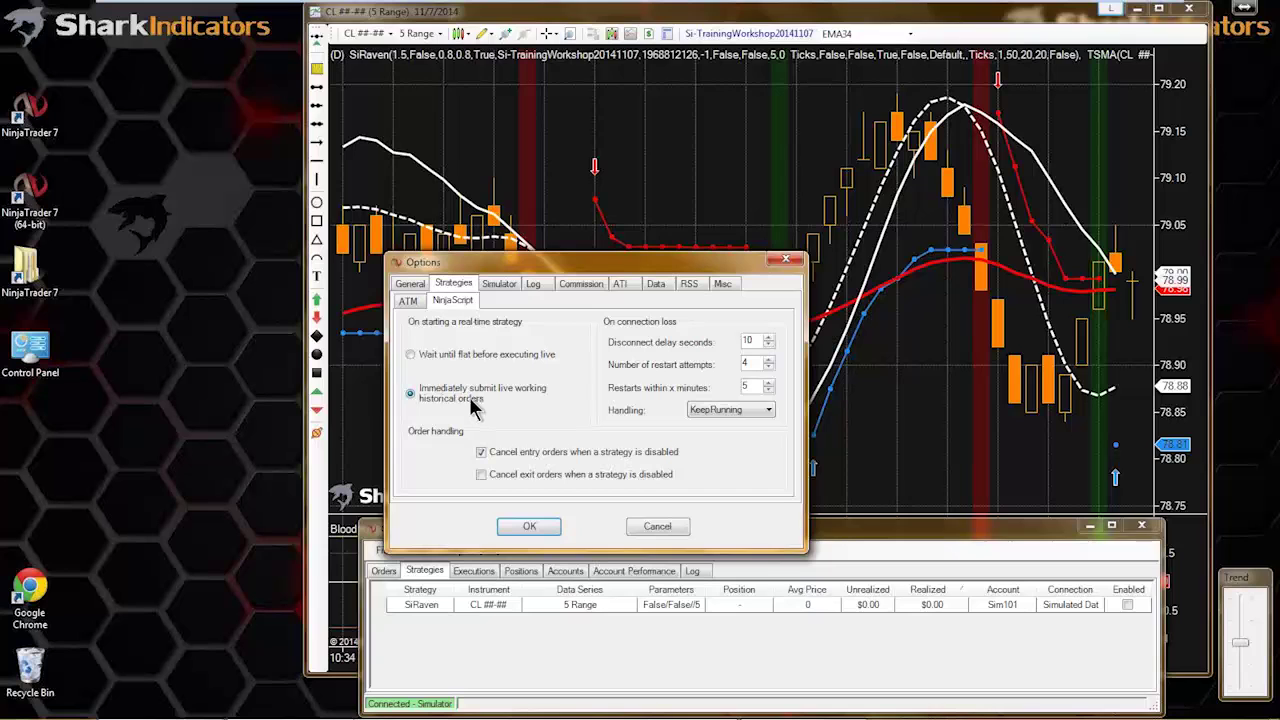
left_click(529, 526)
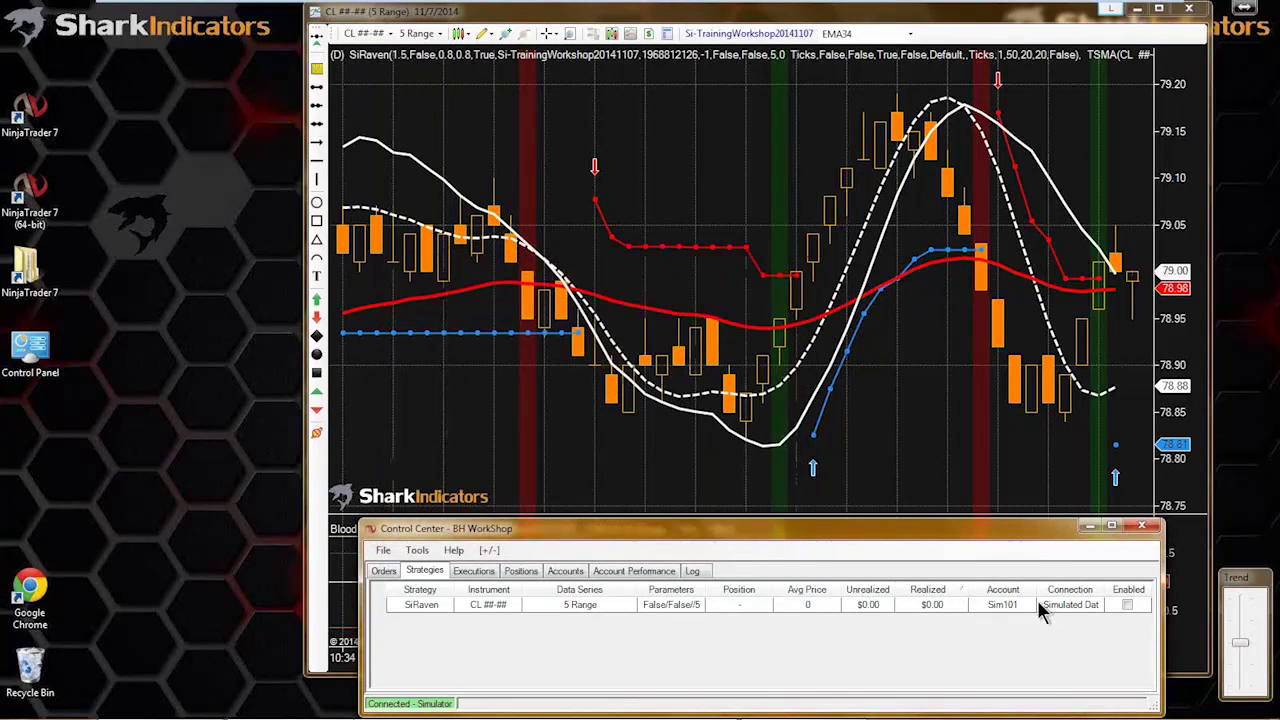
left_click(1128, 606)
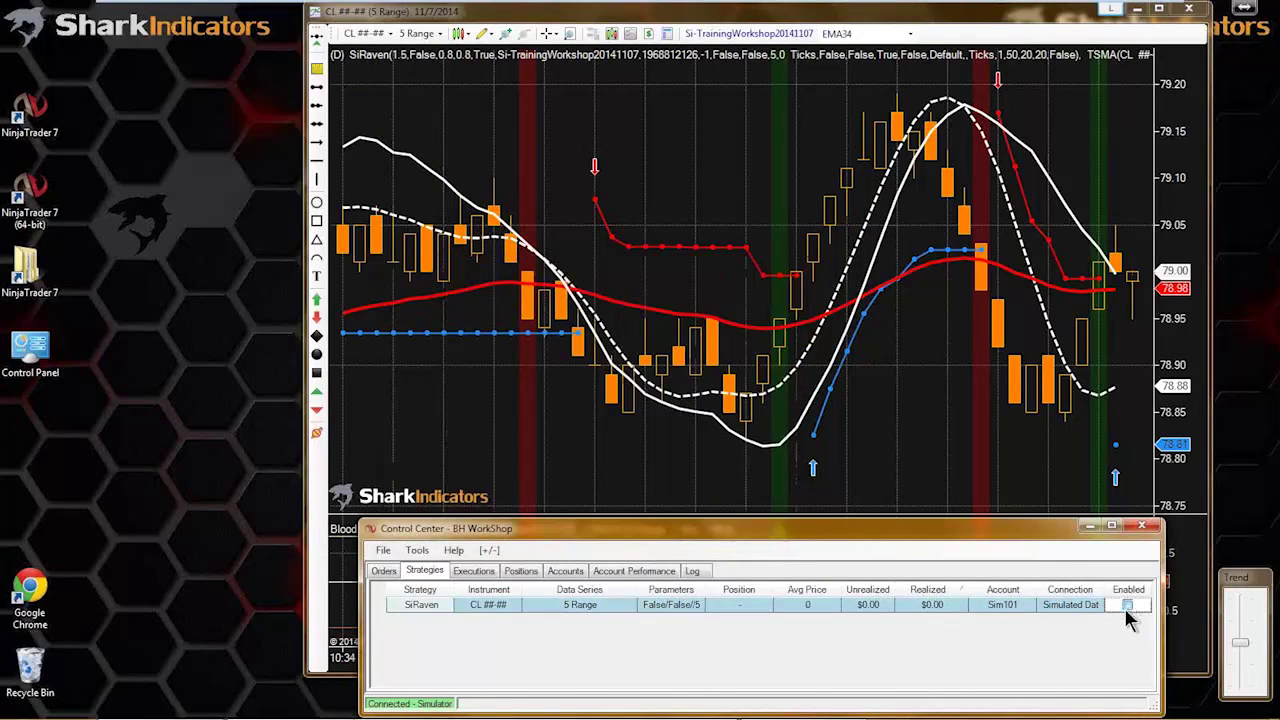
- Enable SiRaven in the Control Center's strategies list and watch its automated trading on the CL 5 Range chart
left_click(1128, 606)
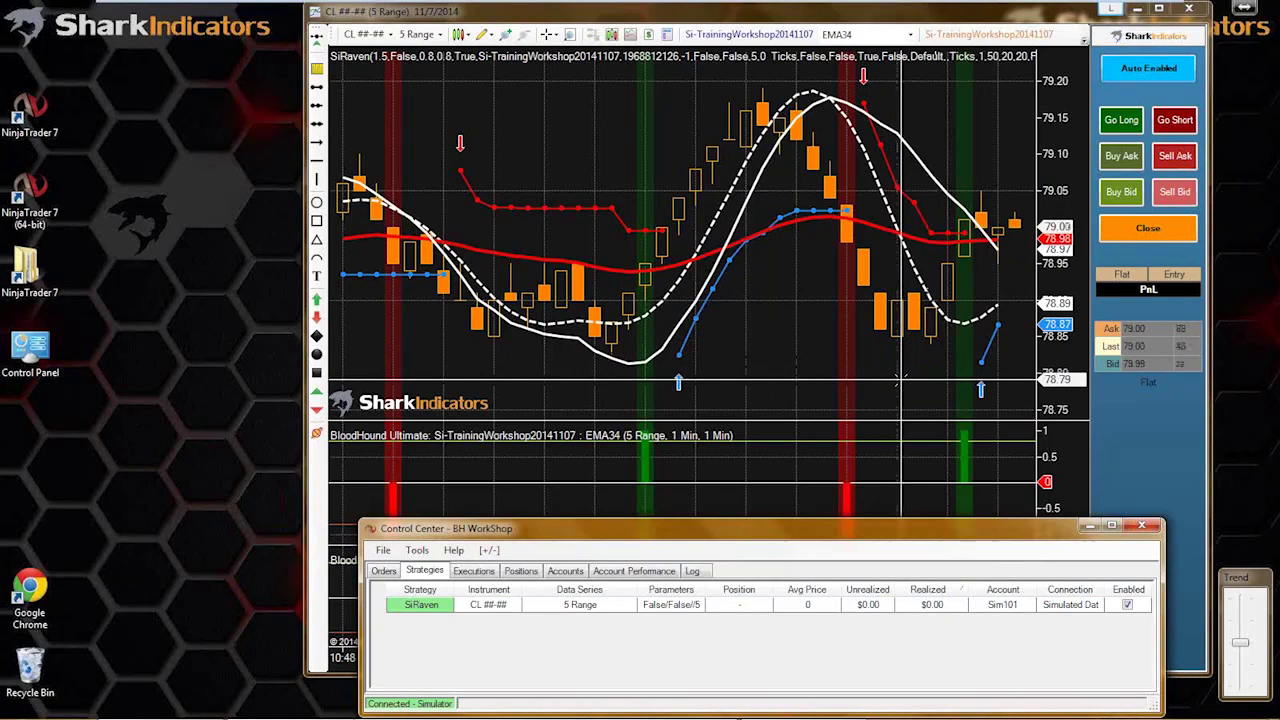
left_click(903, 378)
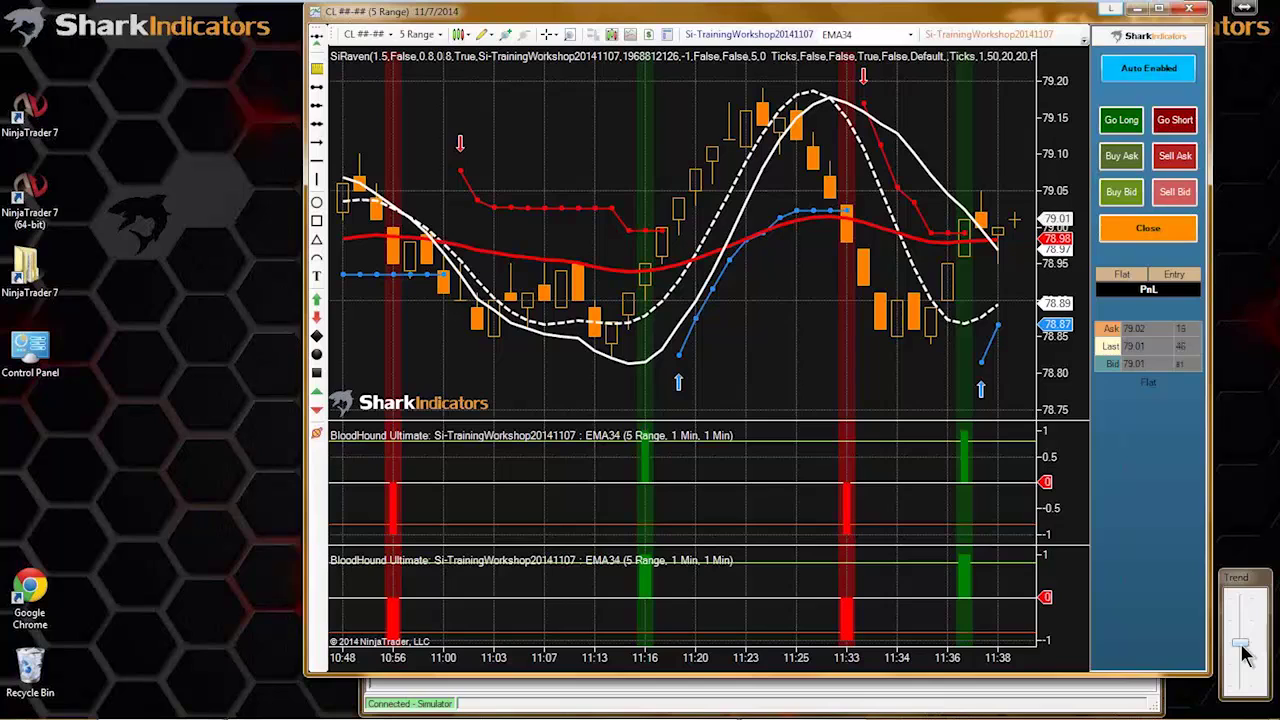
left_click(914, 707)
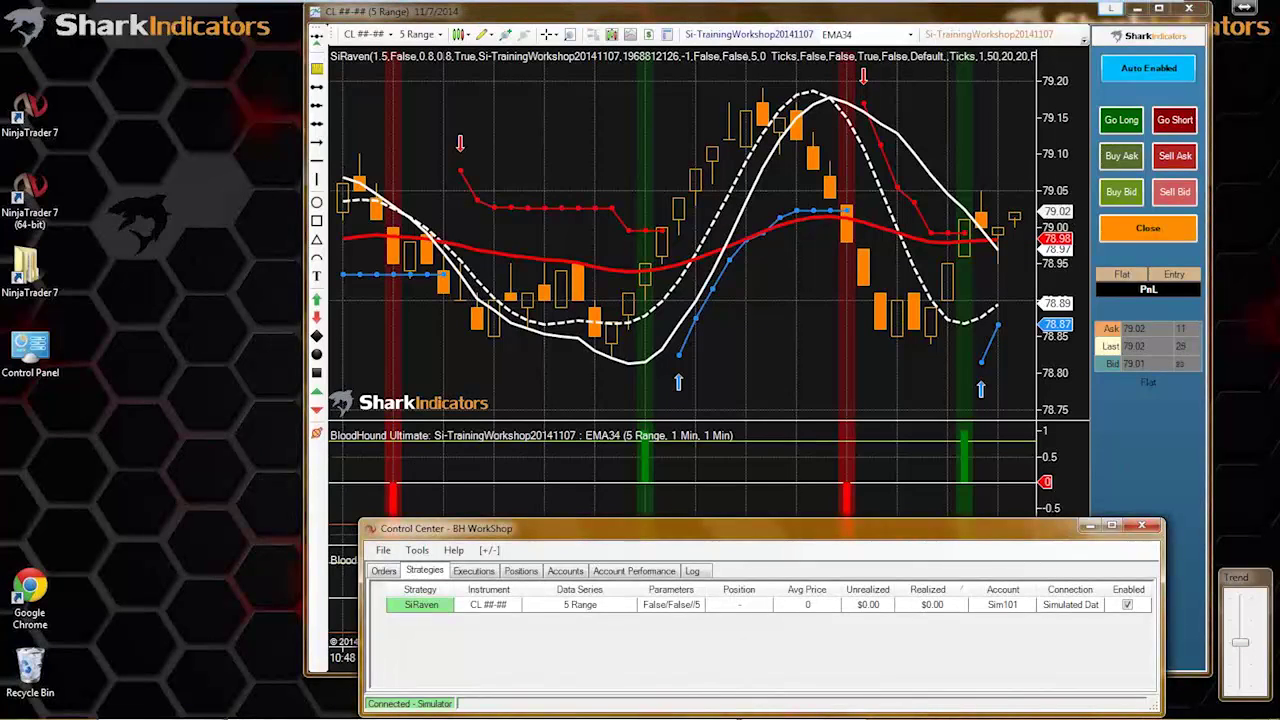
mouse_move(914, 718)
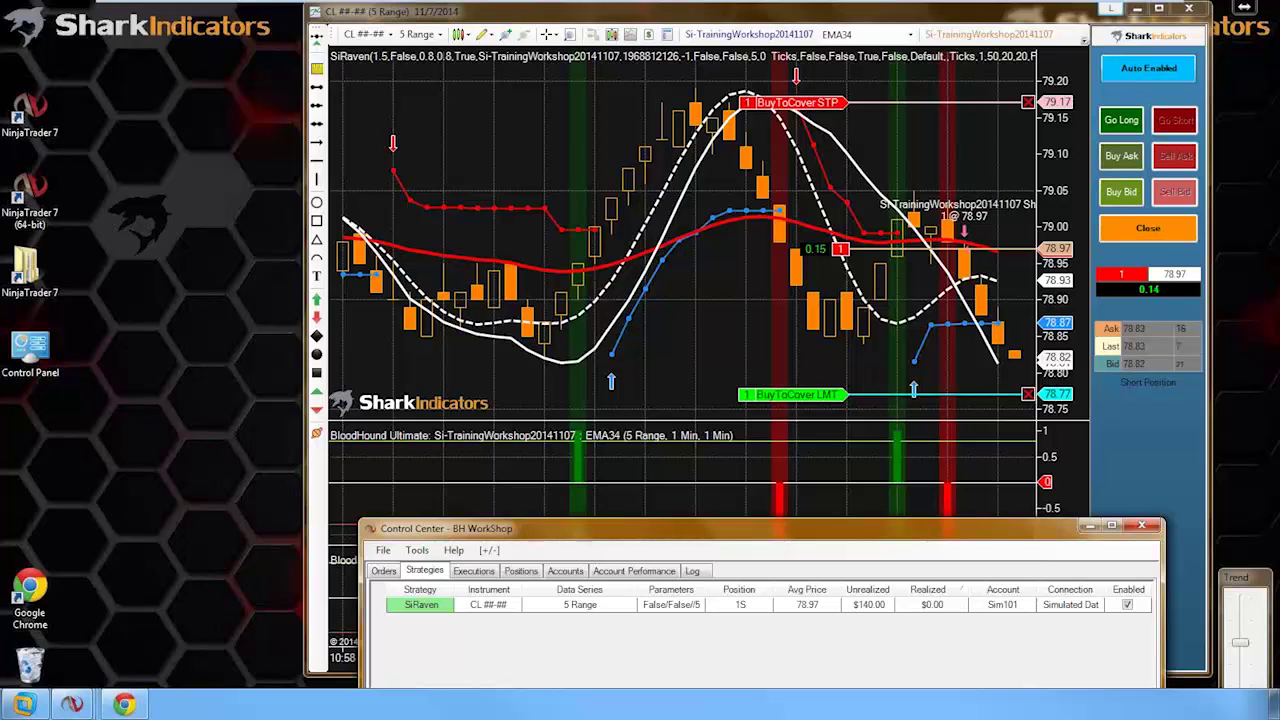
- Set SiRaven to Auto Disabled and close the open short position on the CL 5 Range chart
middle_click(727, 316)
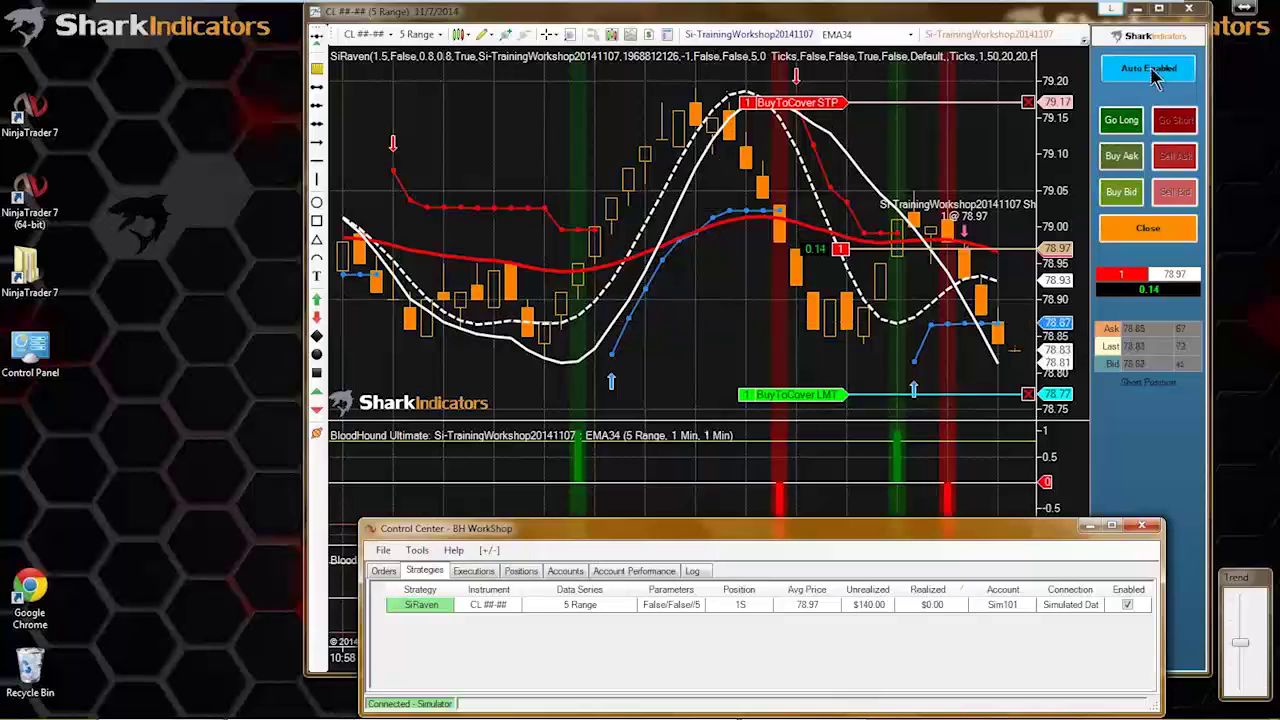
left_click(1141, 78)
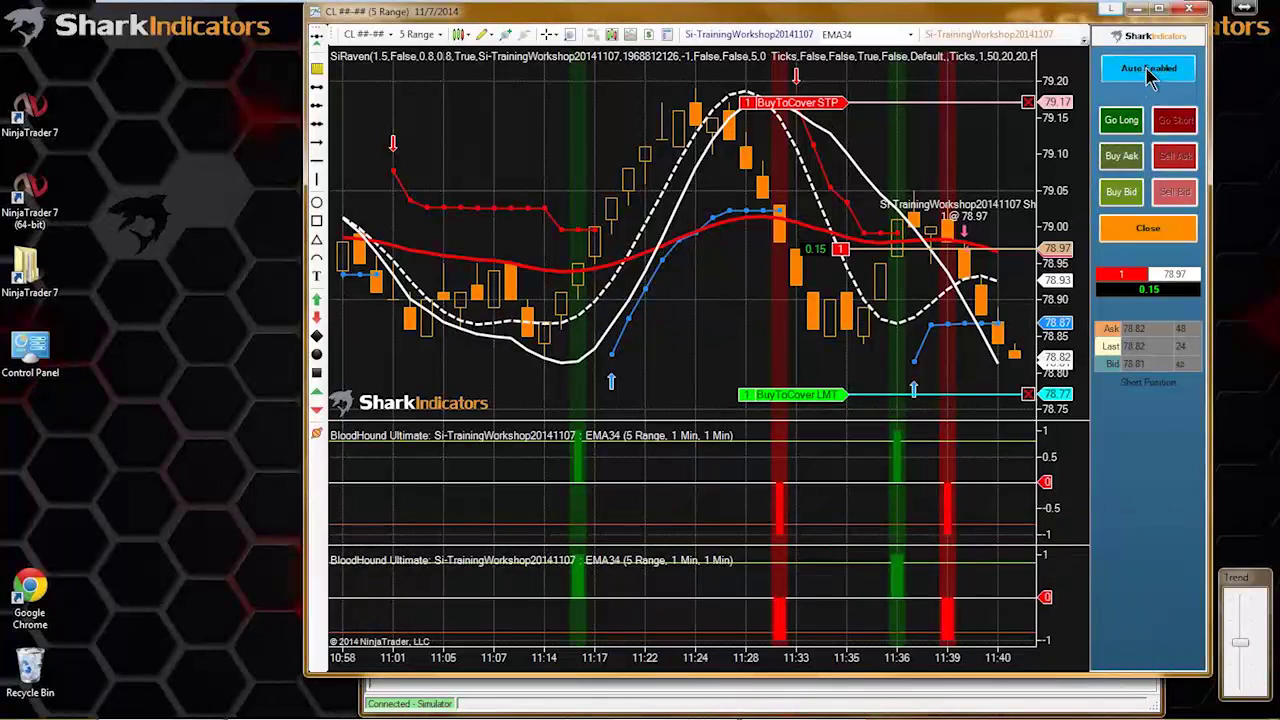
left_click(1147, 230)
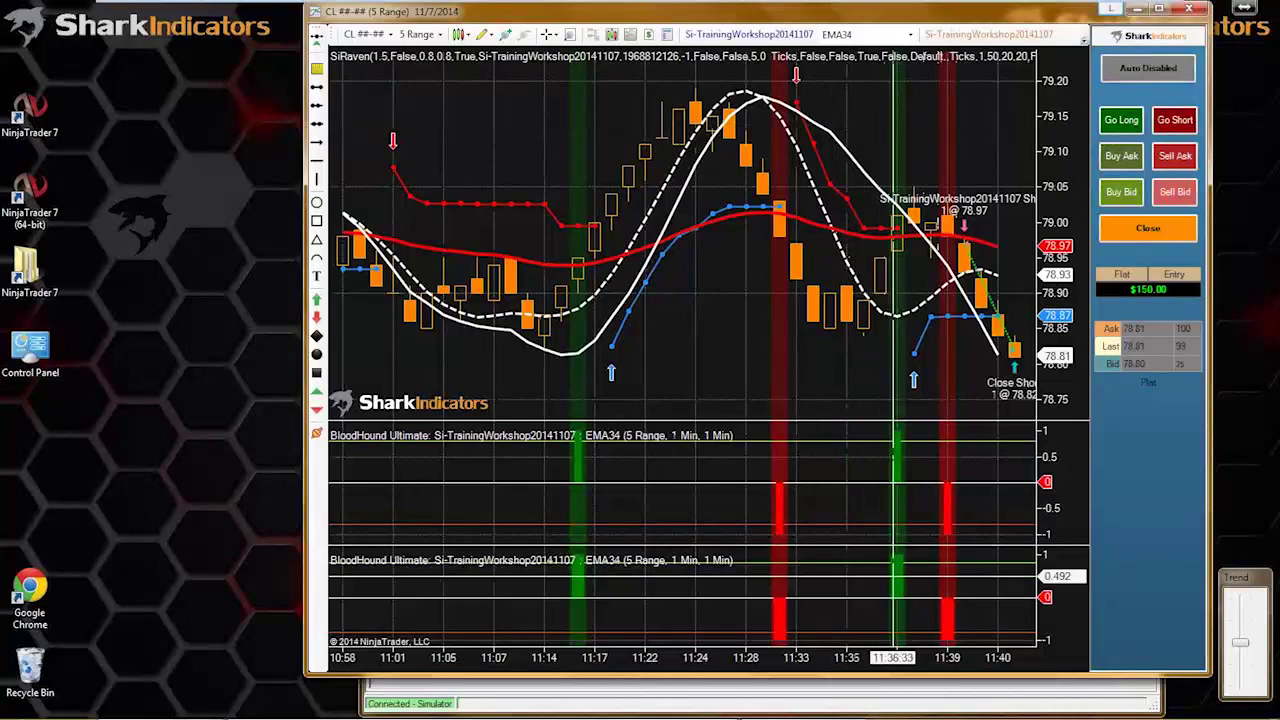
- Return to the Control Center and disable the SiRaven strategy running on the CL 5 Range series
mouse_move(890, 705)
key("alt+Tab")
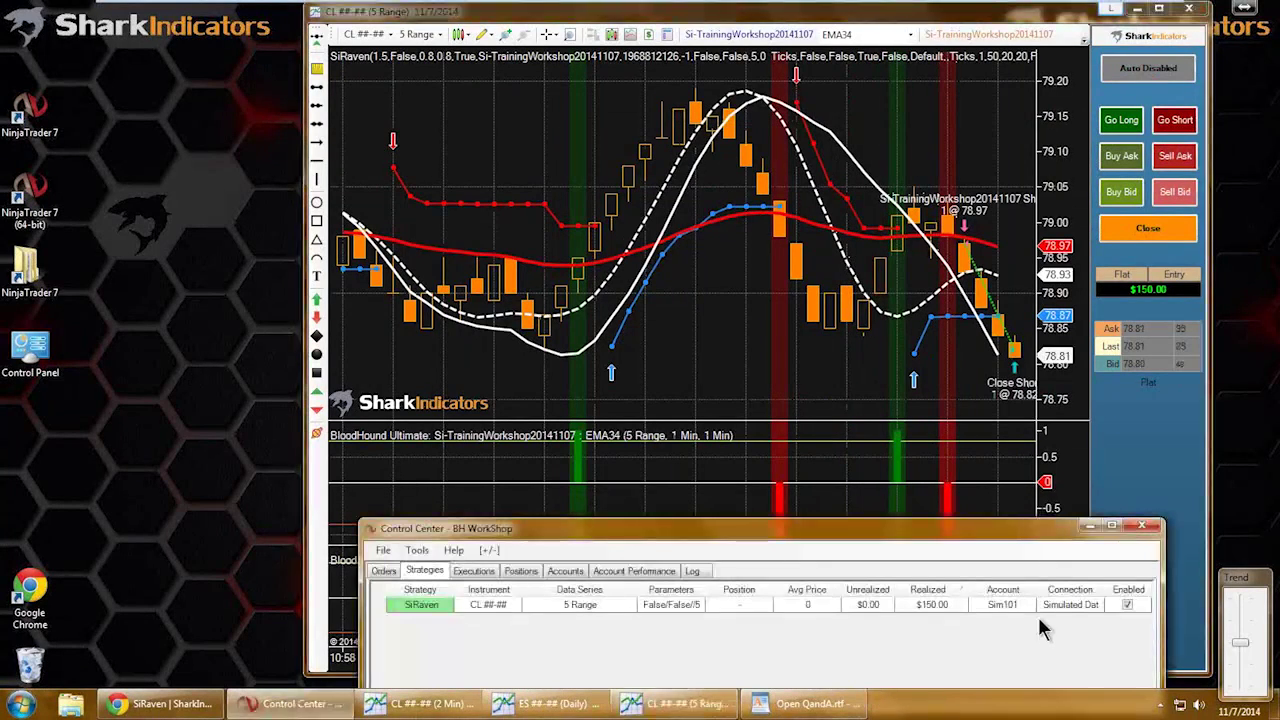
left_click(1128, 606)
left_click(1128, 606)
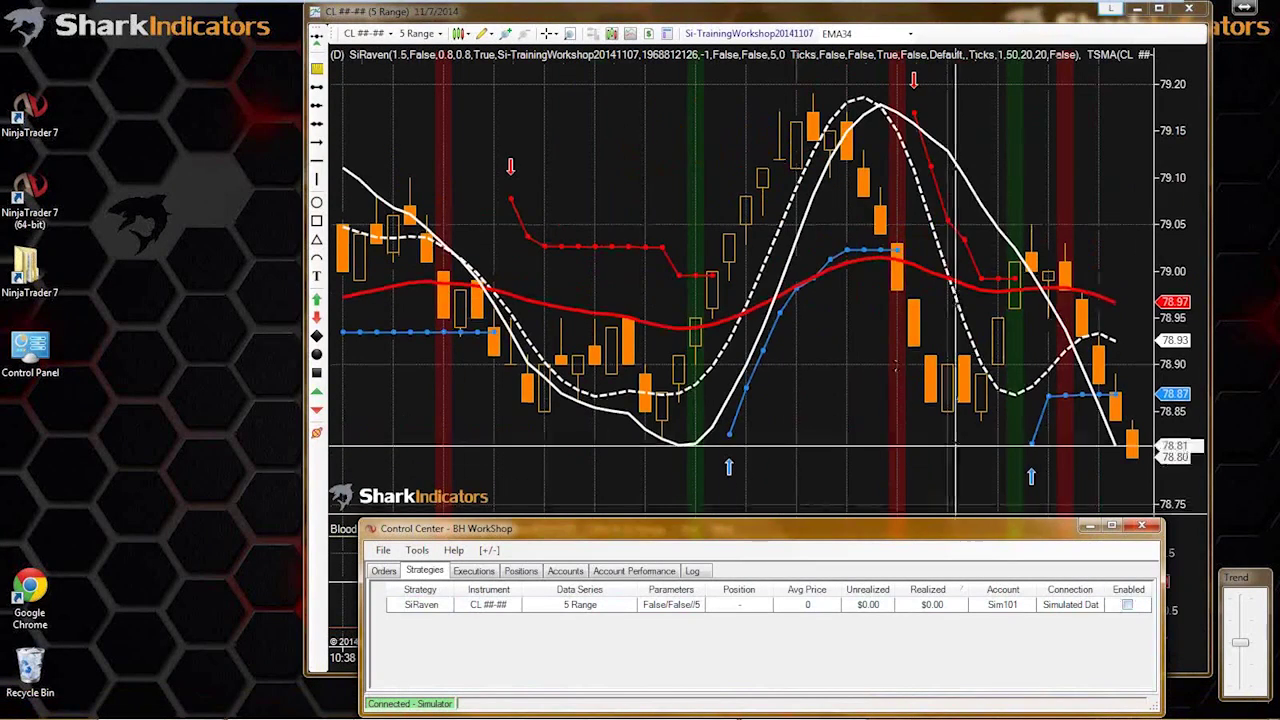
- Open the Si-TrainingWorkshop20141107 template in BloodHound and connect the Close/EMA34 Comp node to Result in the EMA34 logic
left_click(735, 36)
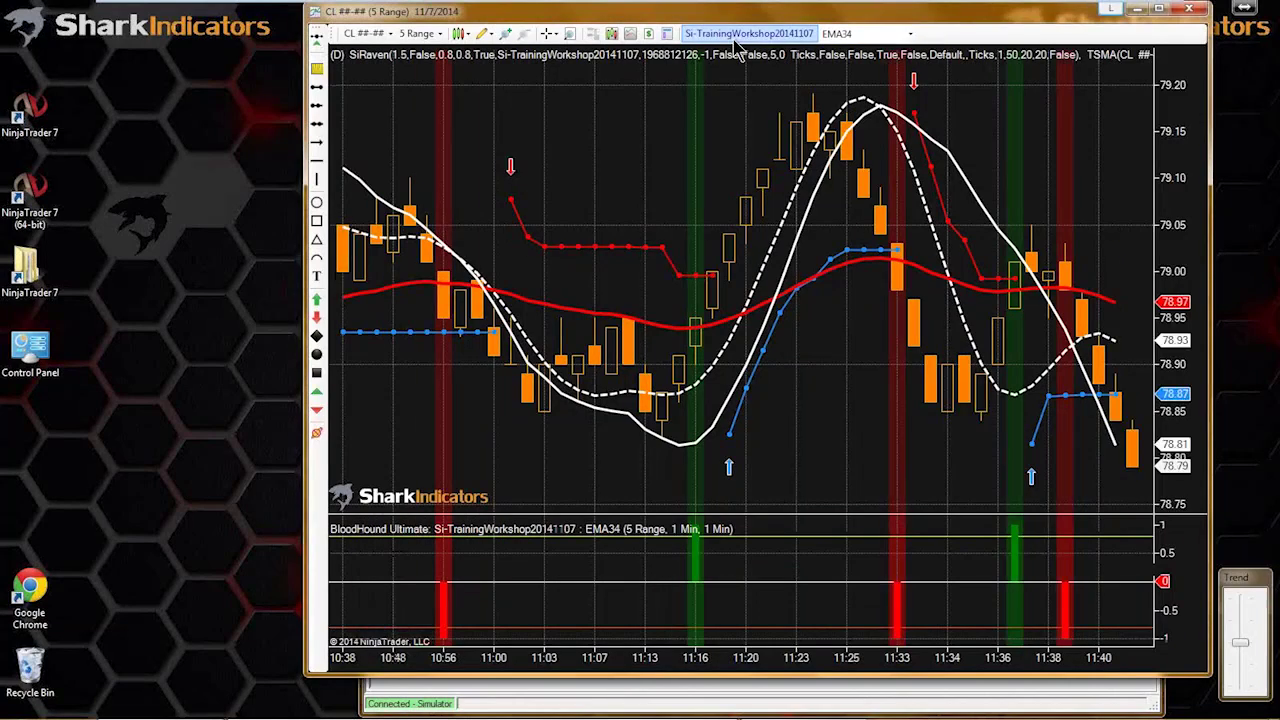
left_click(749, 33)
left_click_drag(323, 87, 244, 10)
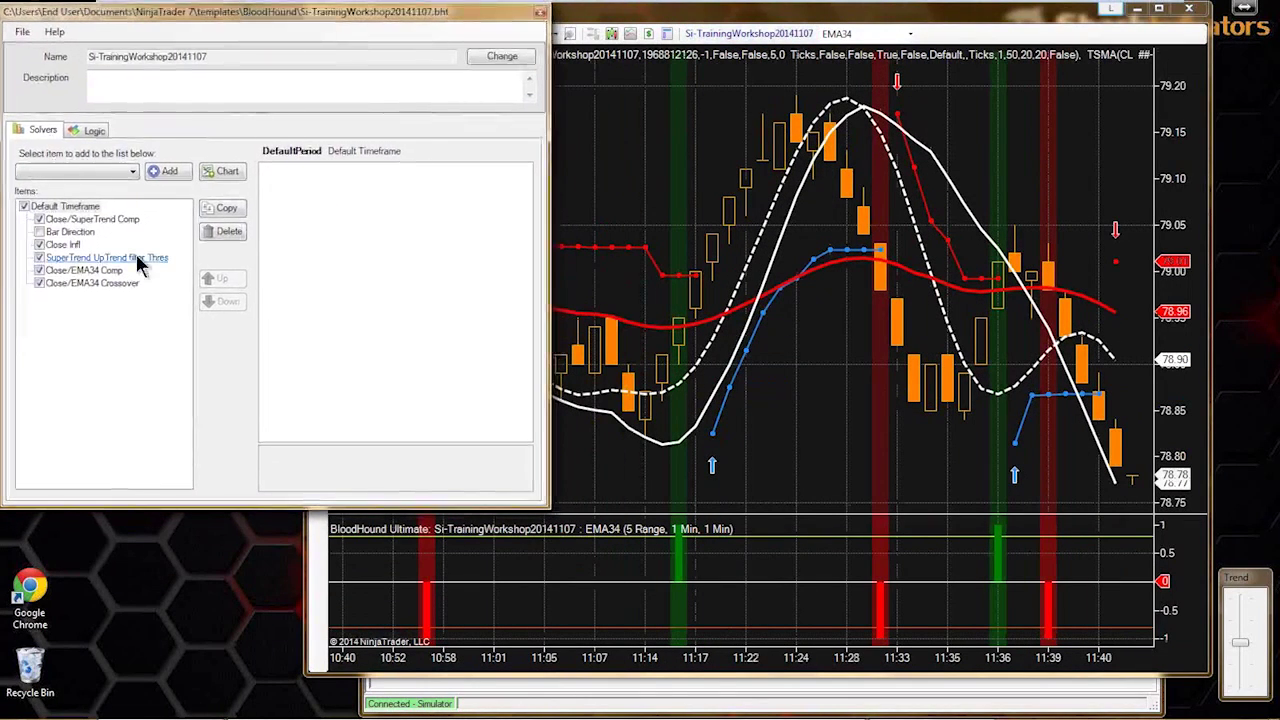
left_click(92, 130)
left_click_drag(178, 344, 246, 365)
- Examine the comparison signals against the chart's EMA34 line and rearrange the Close/EMA34 Comp and Close/EMA34 Crossover nodes closely one above the other
left_click(134, 397)
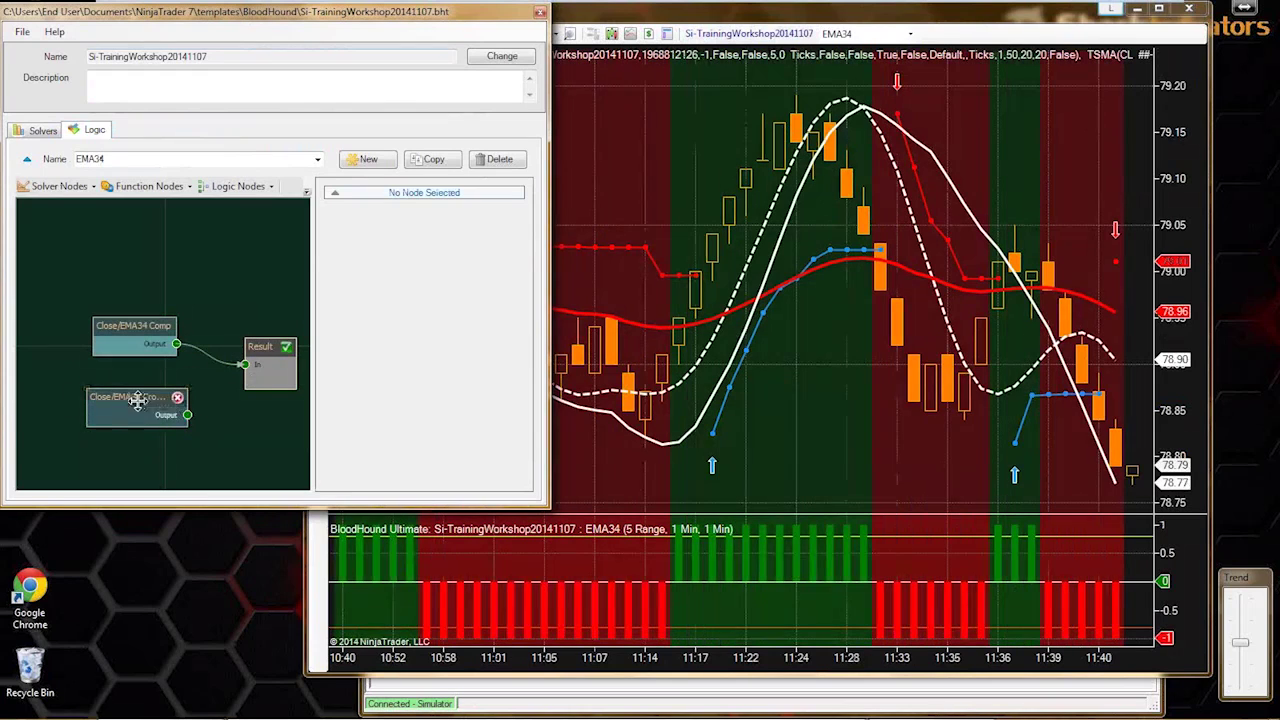
left_click_drag(137, 399, 104, 408)
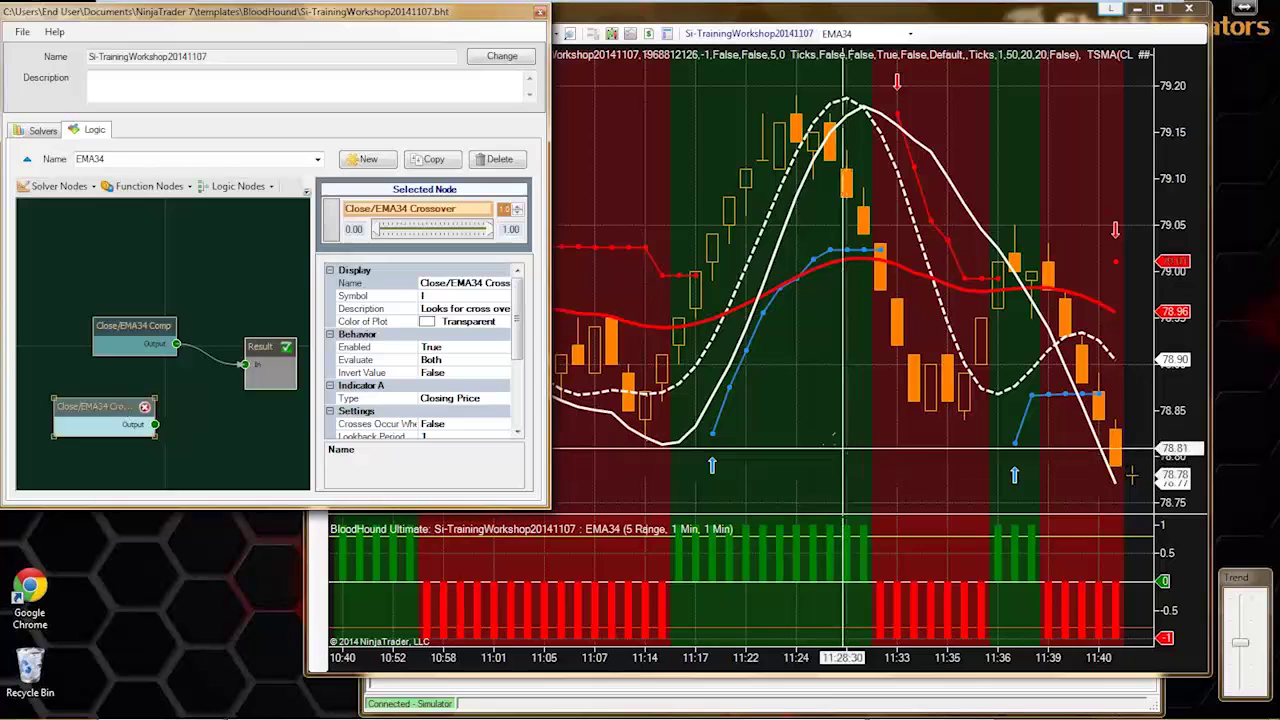
left_click(826, 397)
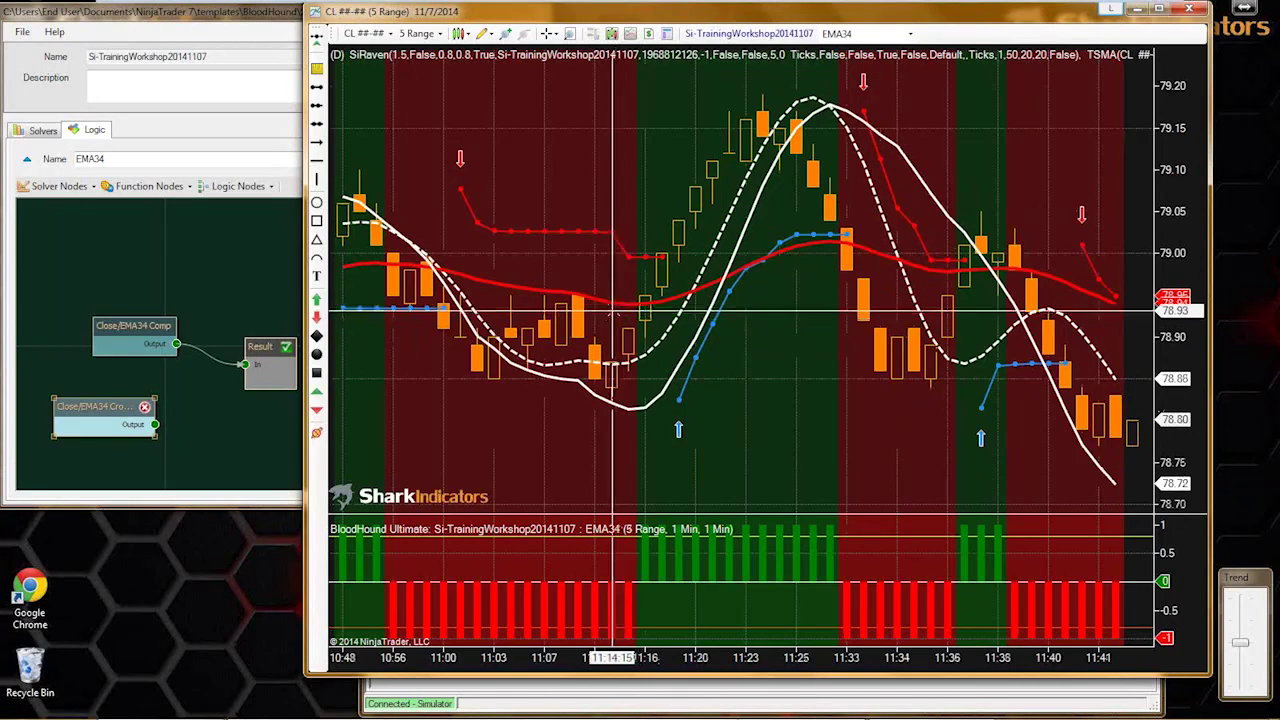
left_click(606, 300)
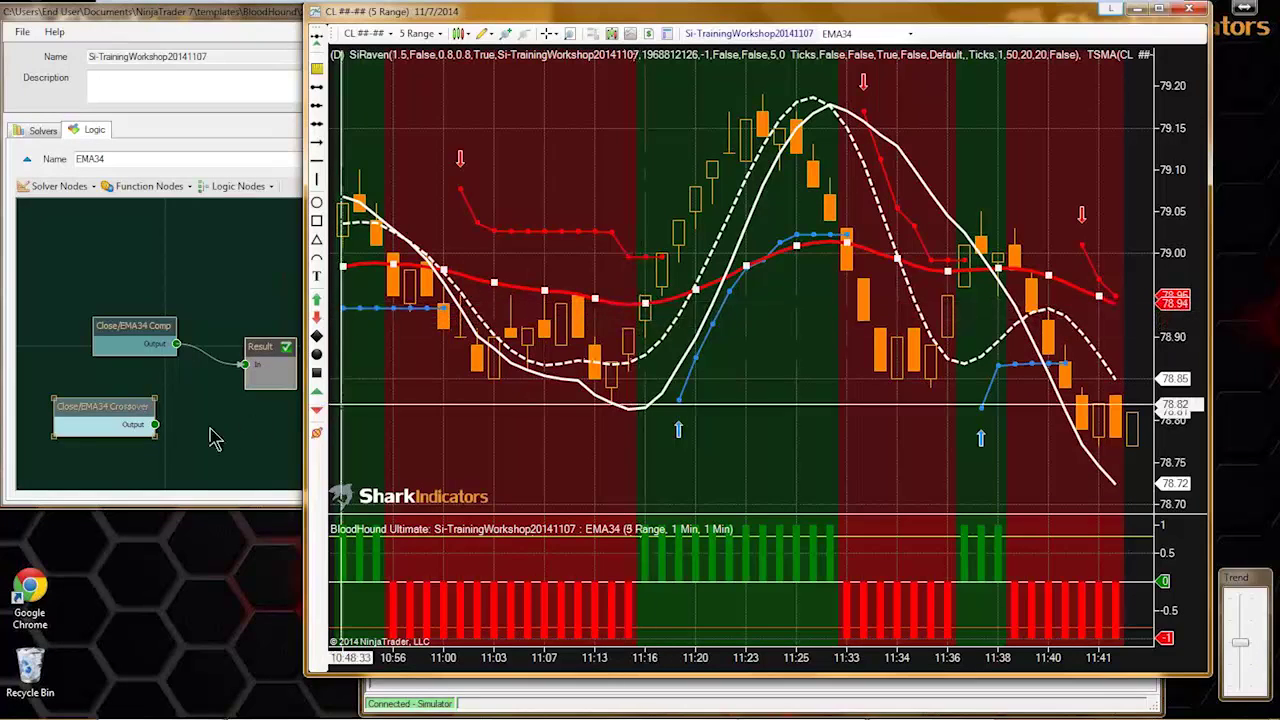
left_click_drag(86, 410, 122, 408)
left_click_drag(125, 325, 108, 298)
left_click_drag(126, 403, 94, 356)
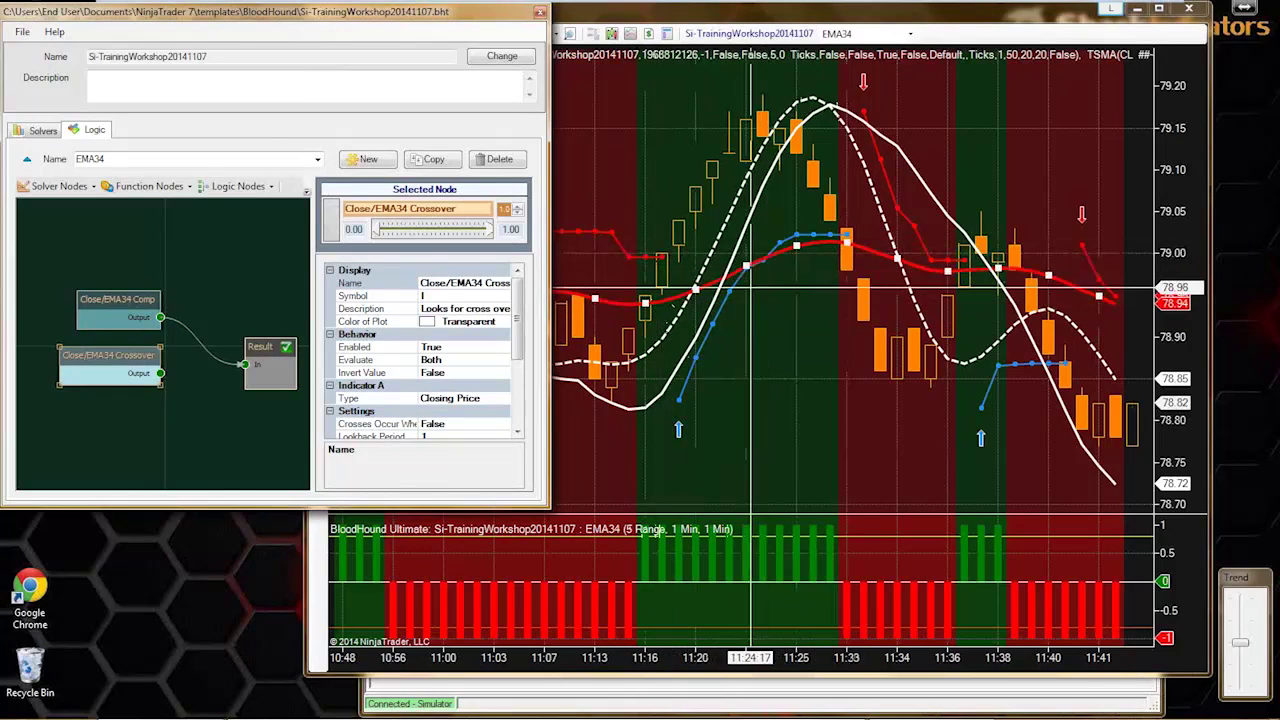
left_click(655, 300)
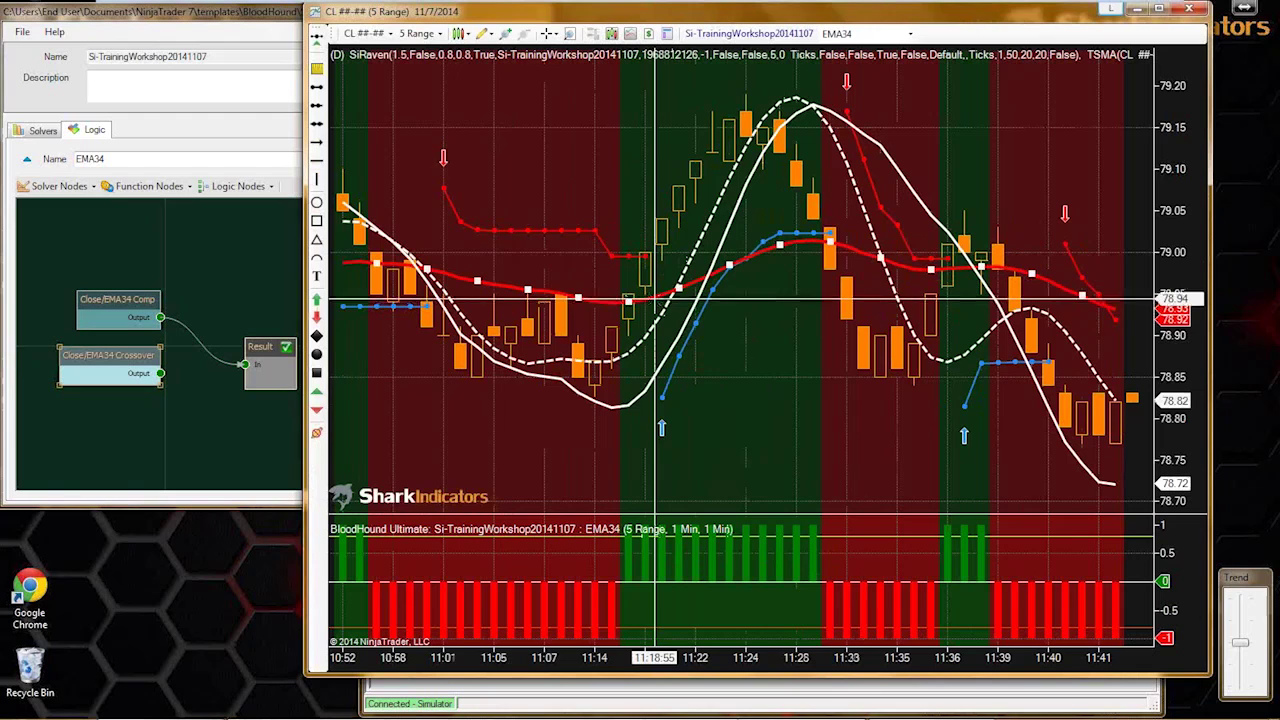
- Add an Indicator Inflection solver below the Close/EMA34 Crossover node and connect its output to Result
left_click(95, 358)
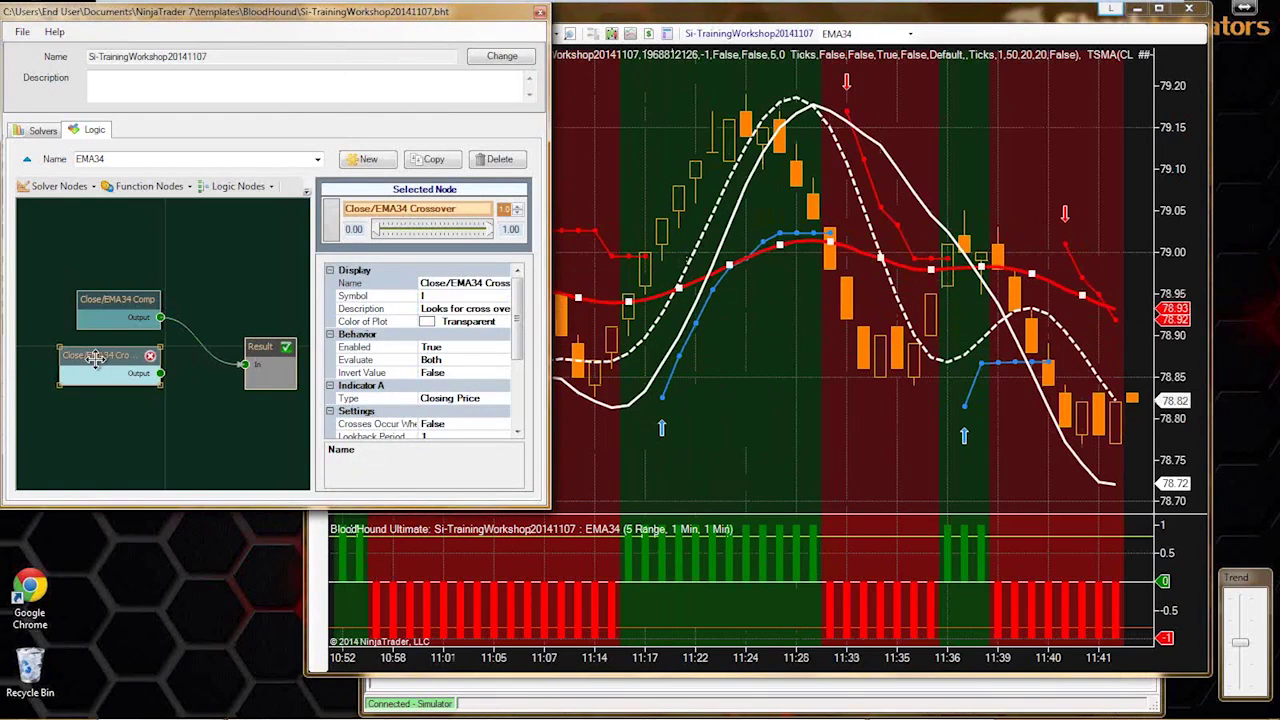
left_click(58, 186)
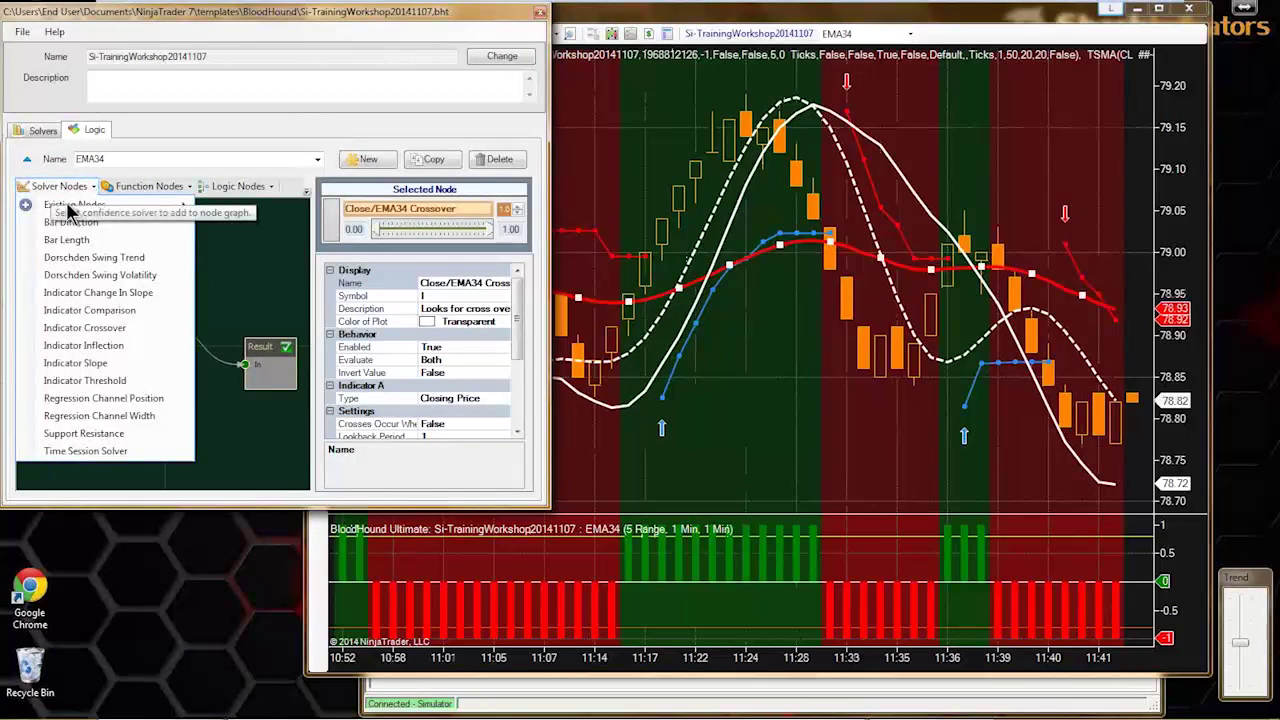
left_click(92, 360)
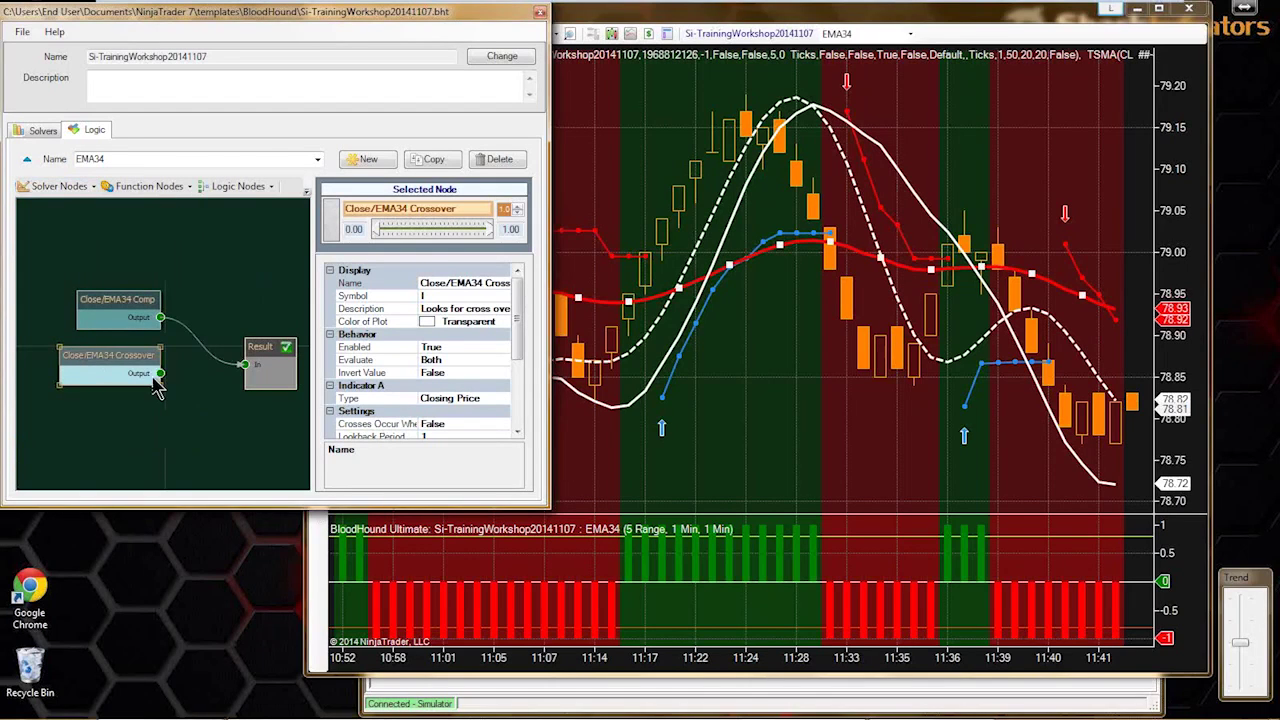
left_click(107, 420)
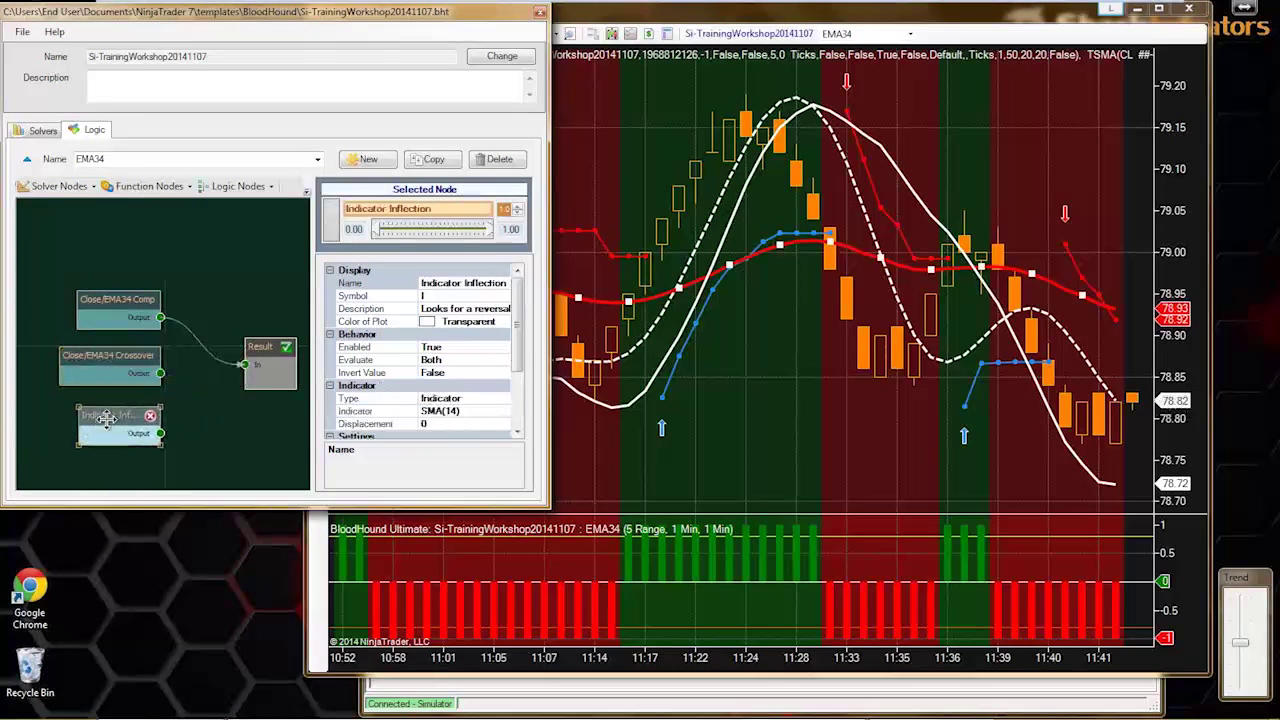
left_click_drag(160, 433, 244, 366)
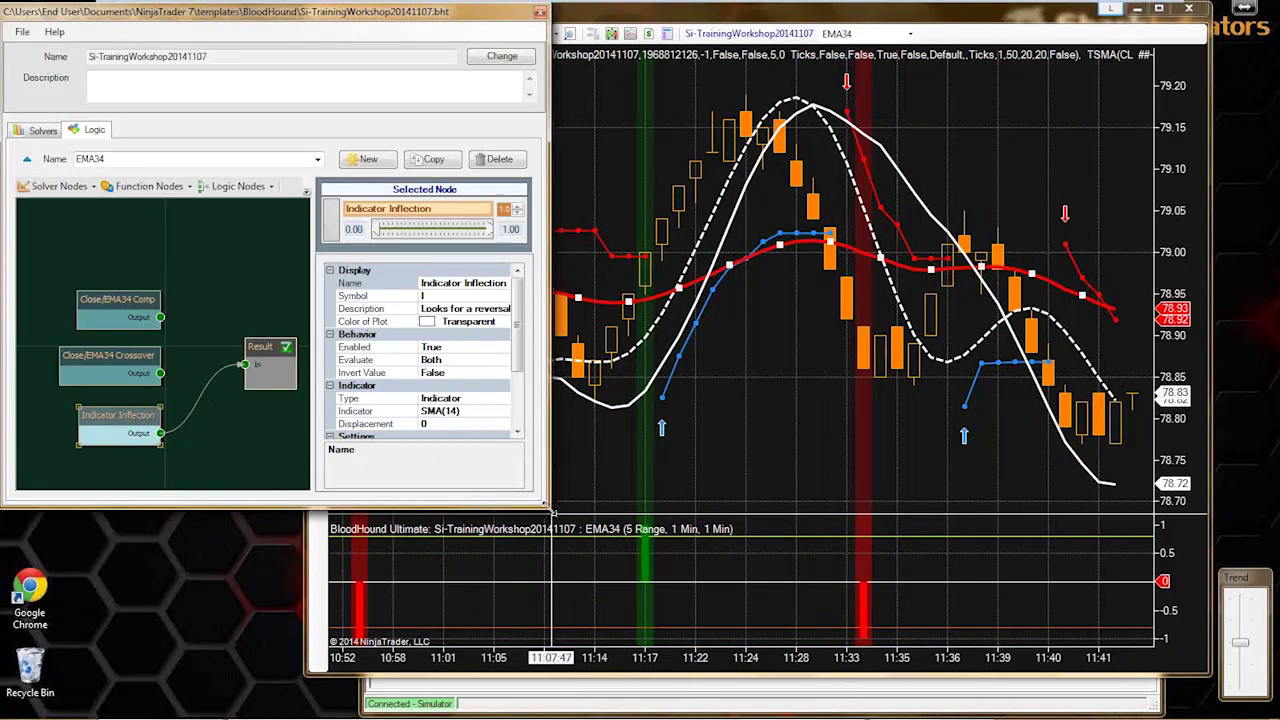
- Enlarge the BloodHound window and rename the Indicator Inflection node as EMA34 Inflection
left_click_drag(545, 505, 548, 684)
left_click(120, 514)
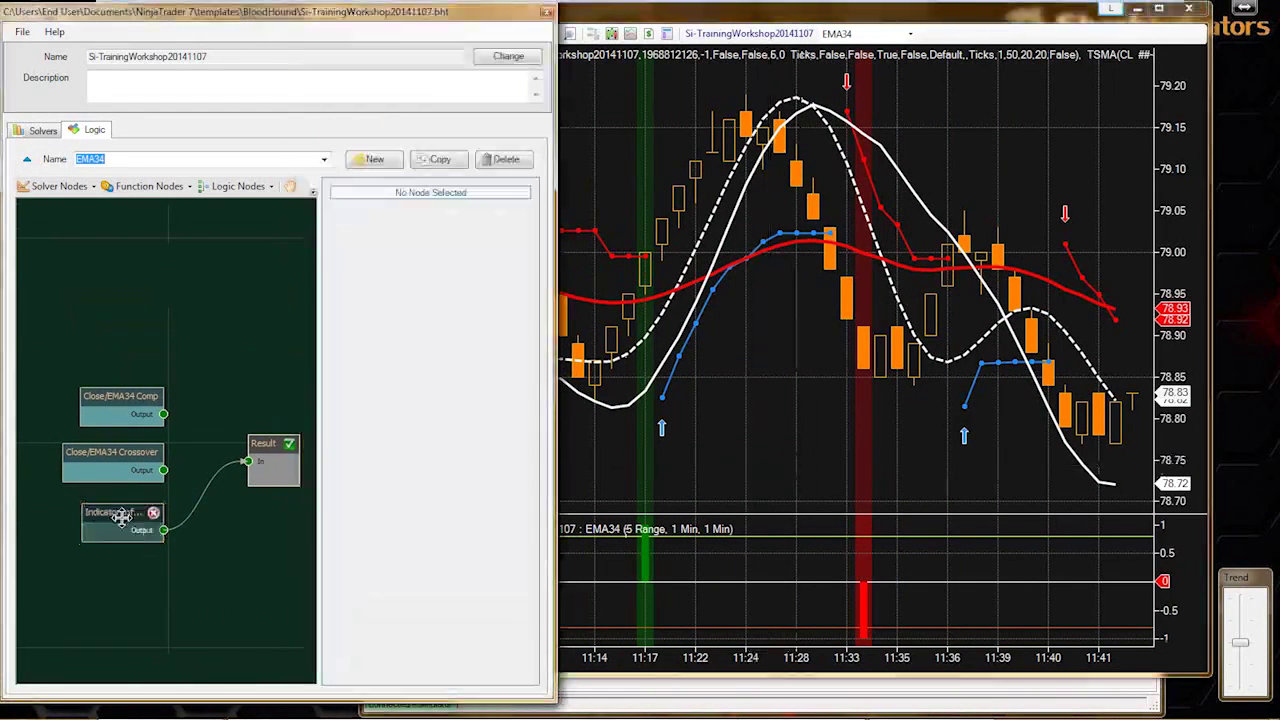
left_click_drag(476, 283, 398, 287)
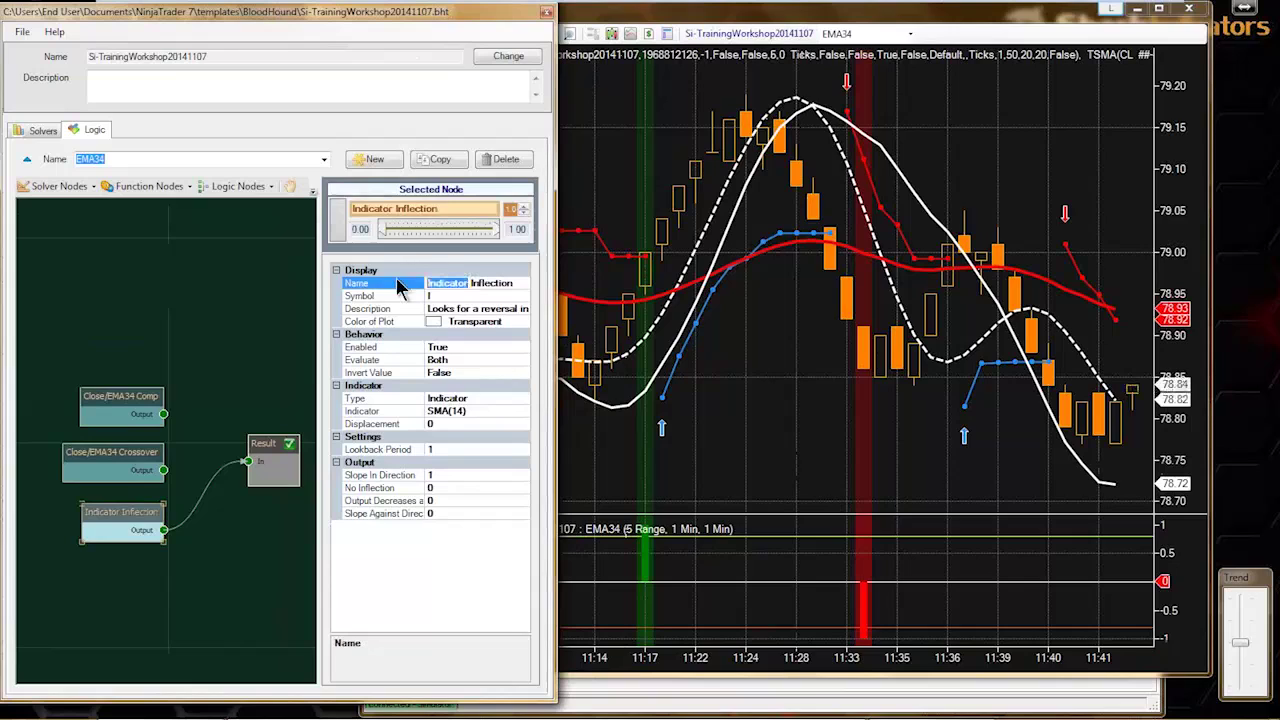
type("EMA34")
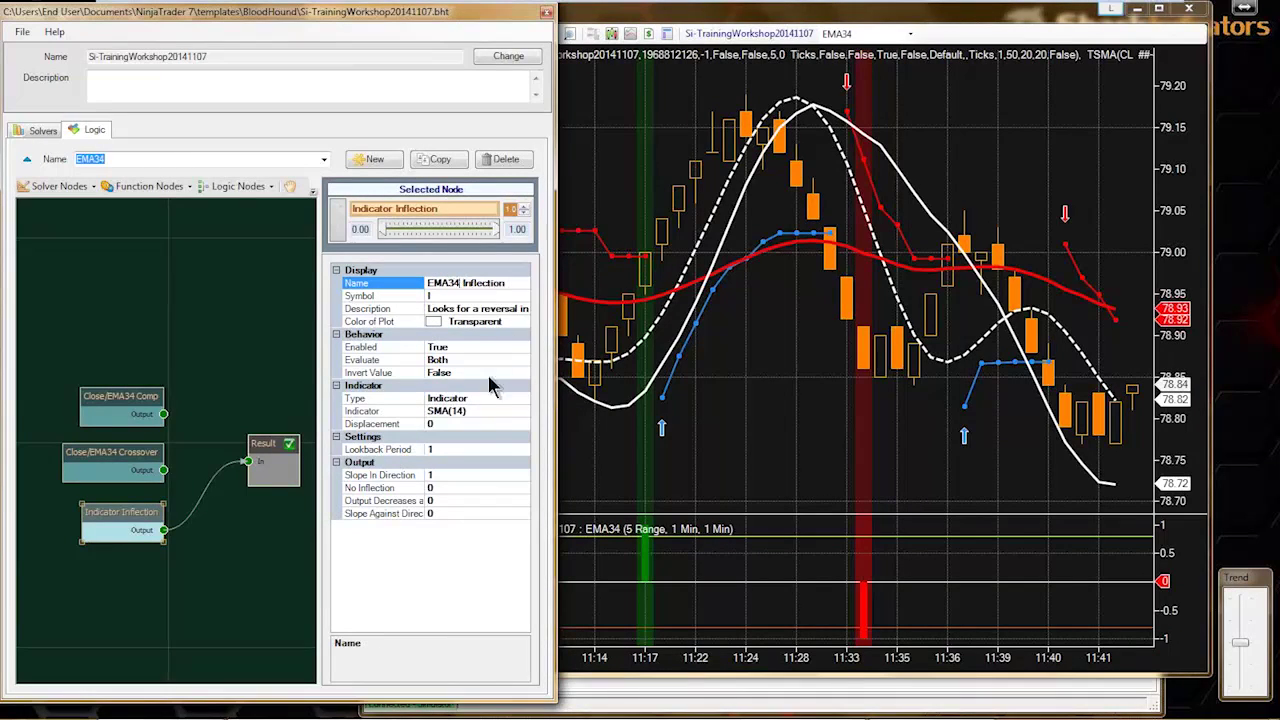
- Set the EMA34 Inflection node's indicator to EMA with a period of 34
left_click(478, 411)
left_click(522, 411)
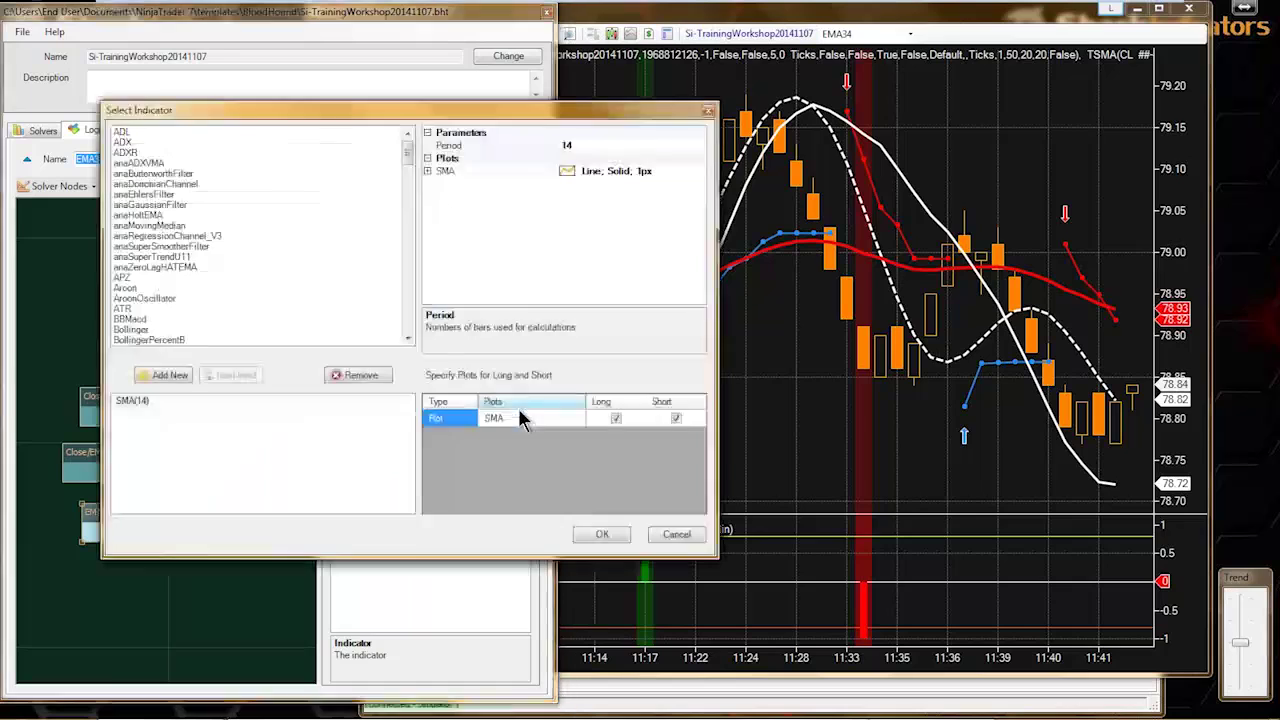
left_click_drag(139, 289, 125, 350)
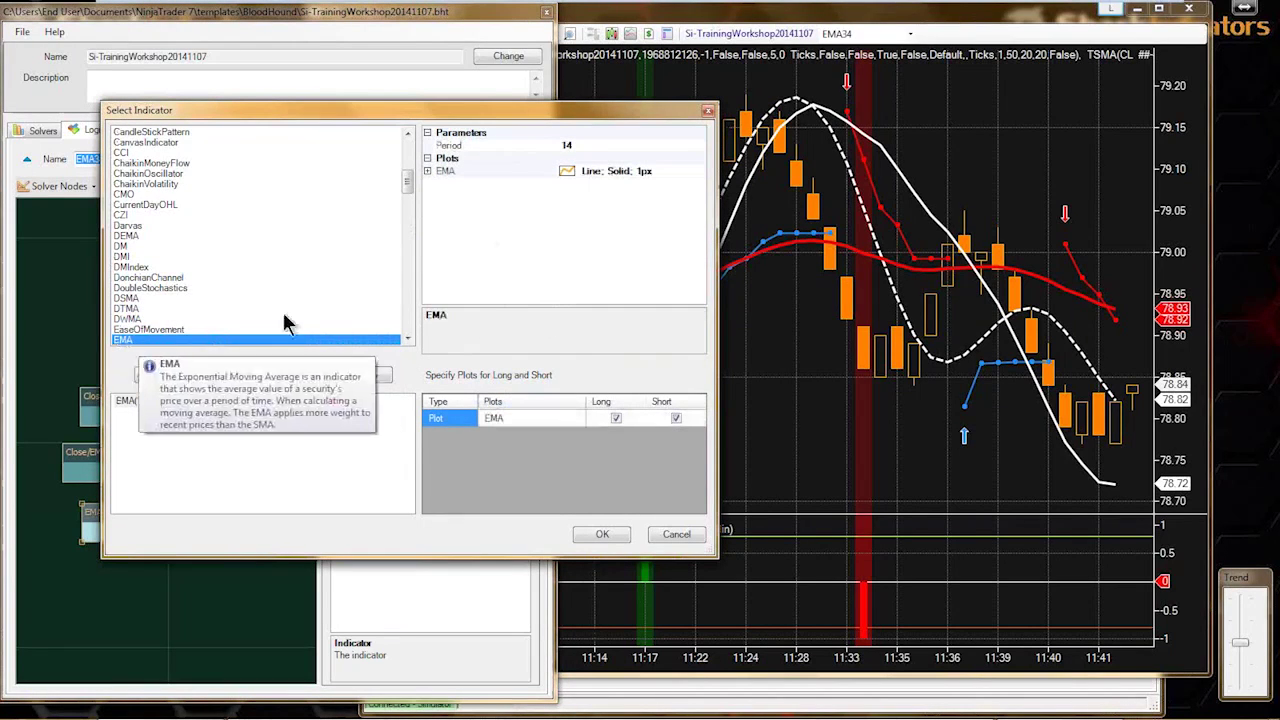
left_click(575, 145)
type("34")
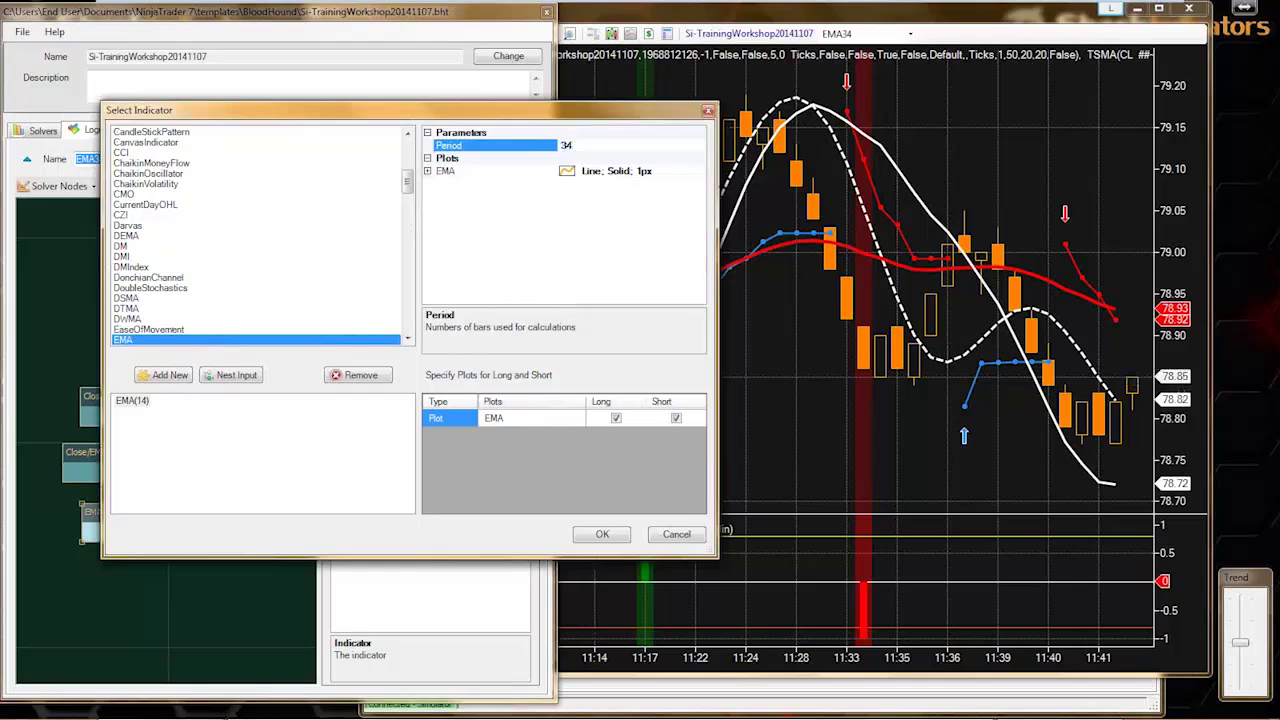
left_click(600, 535)
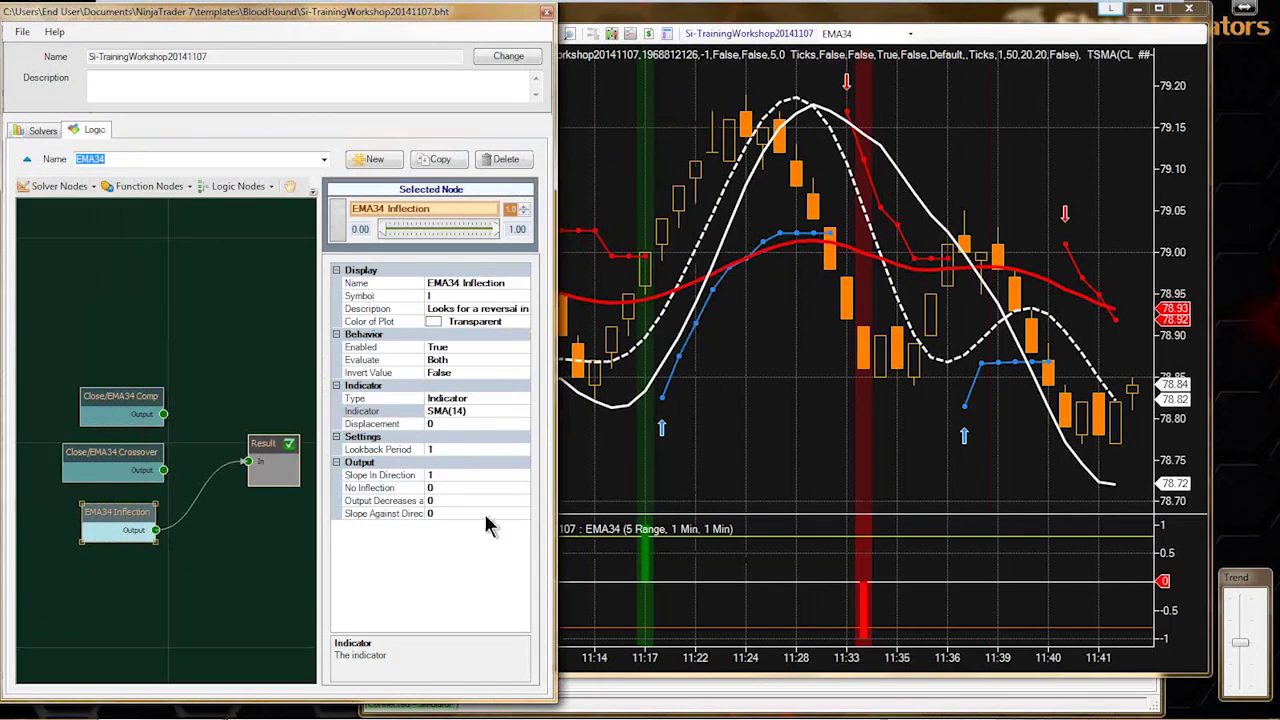
- Check the inflection signals on the chart, and connect Close/EMA34 Crossover to the slightly repositioned Result node for comparison
left_click(743, 420)
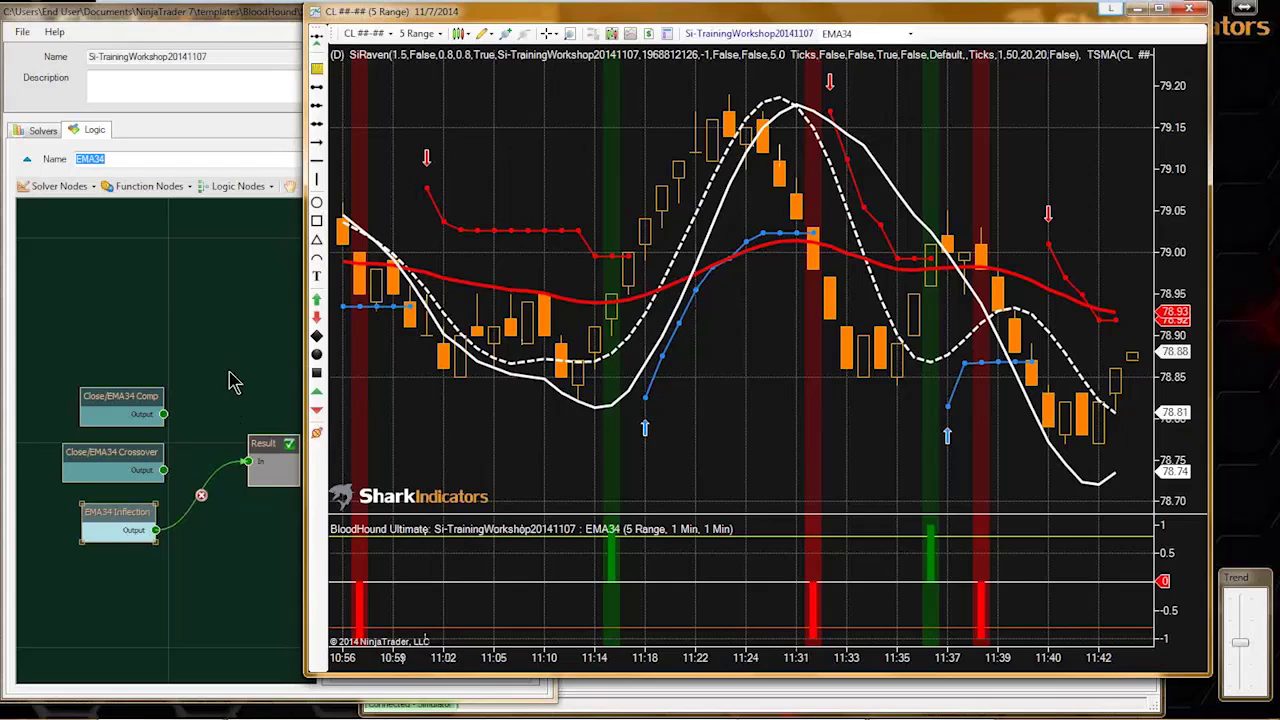
left_click(267, 452)
left_click_drag(267, 452, 262, 469)
left_click_drag(164, 469, 259, 482)
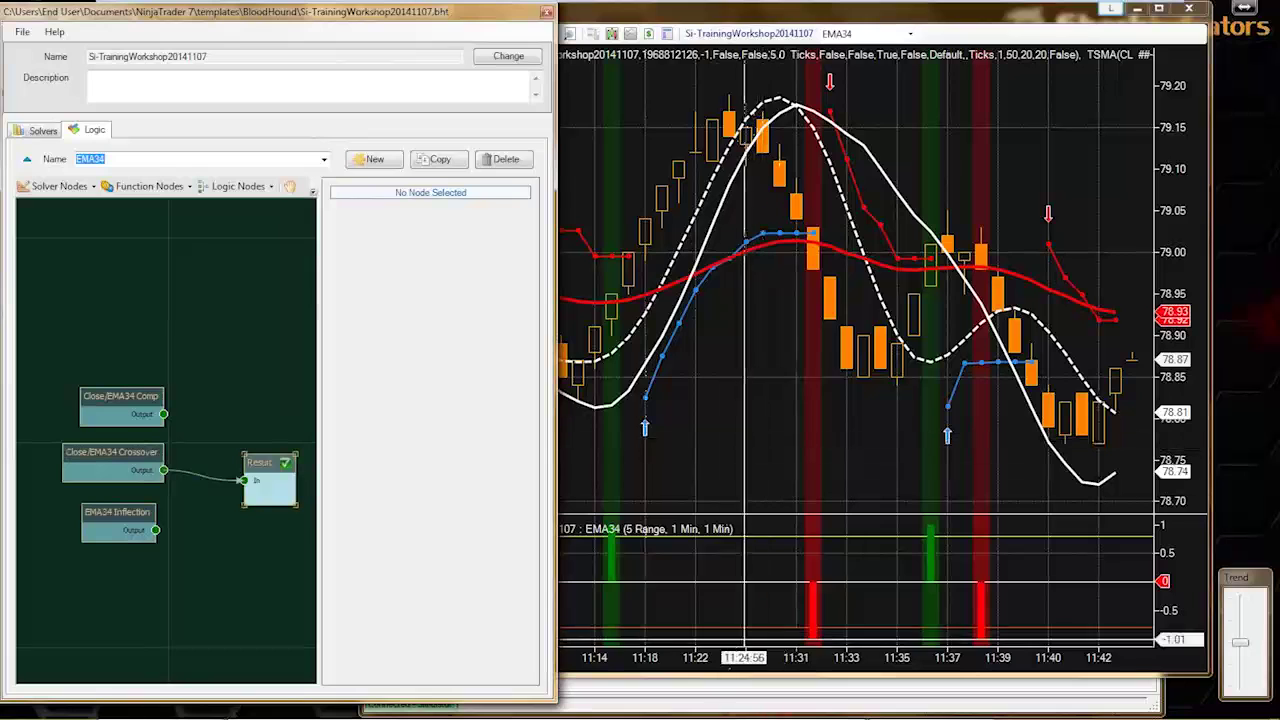
left_click(722, 400)
scroll(722, 400, "up", 10)
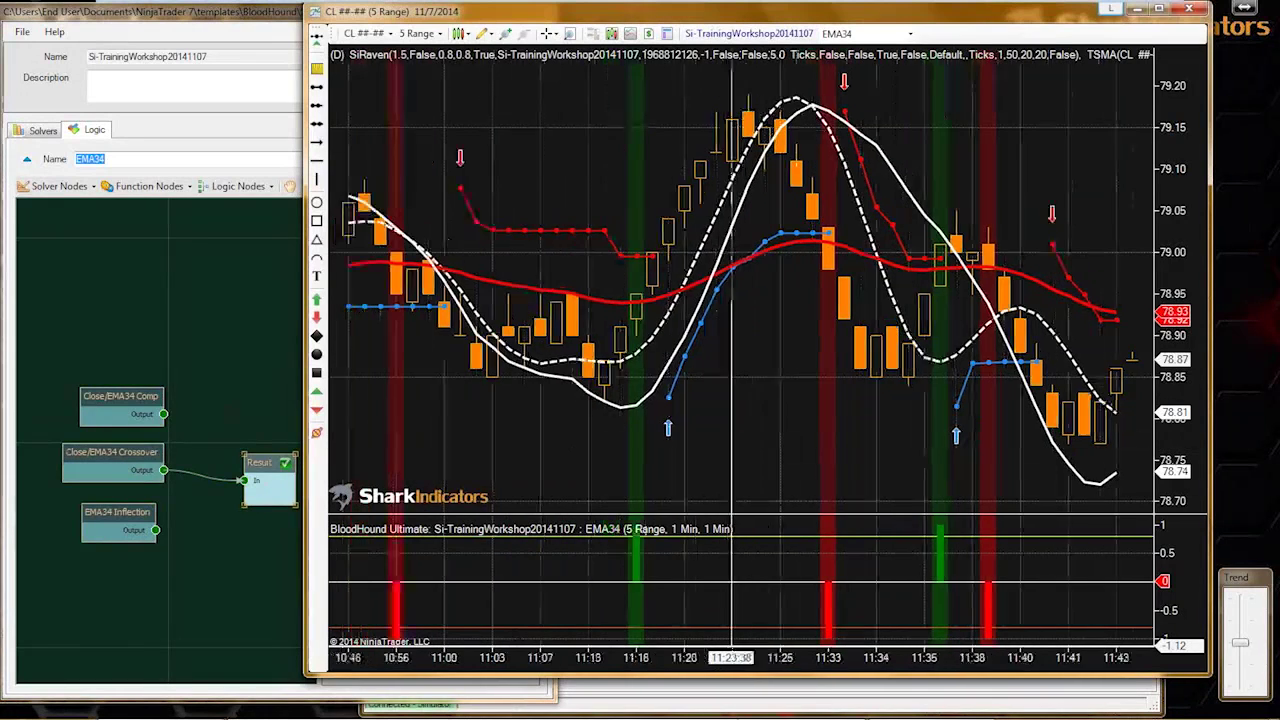
- Compare the signals by connecting EMA34 Inflection to Result and switching the connection back to Close/EMA34 Crossover
left_click(222, 600)
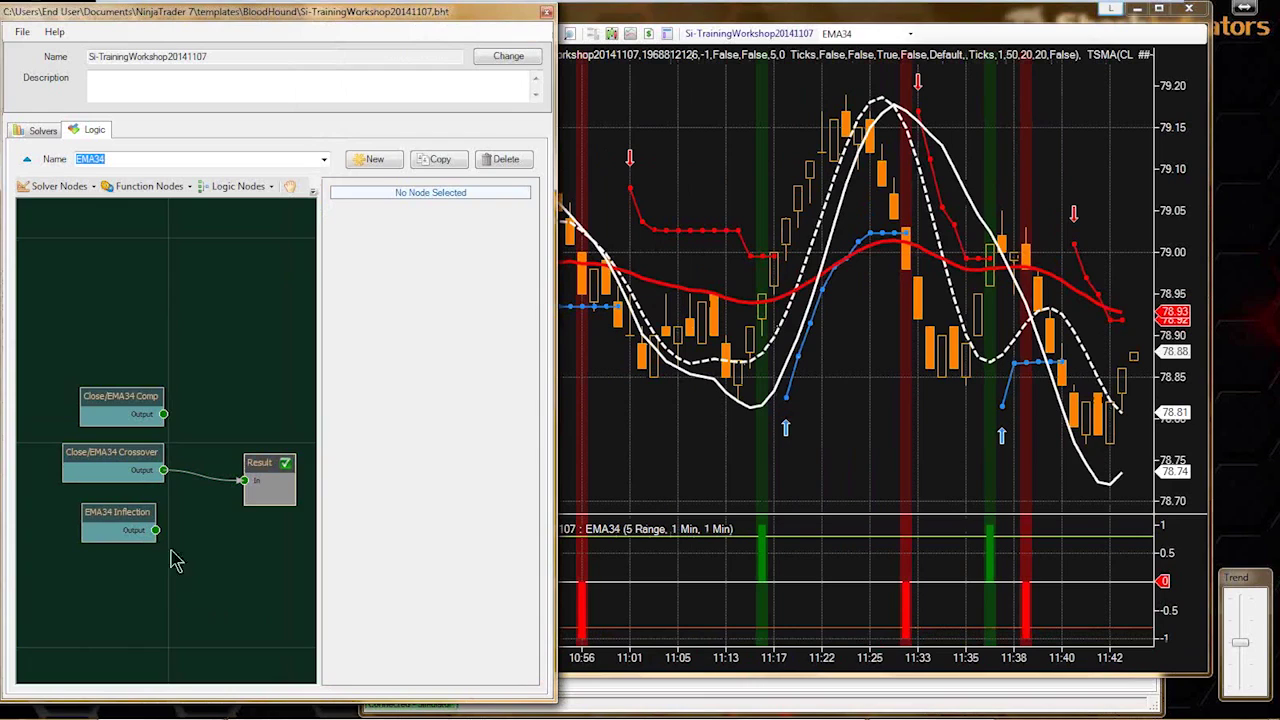
left_click_drag(156, 530, 228, 513)
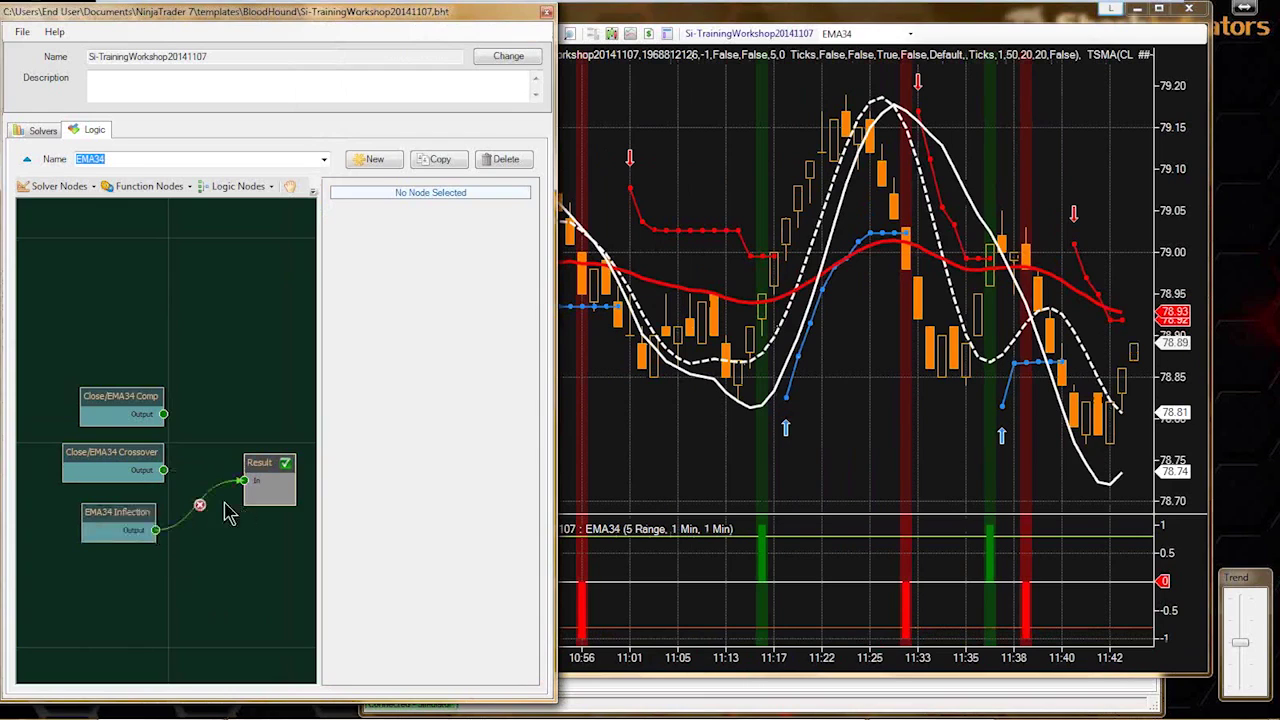
left_click_drag(163, 470, 256, 490)
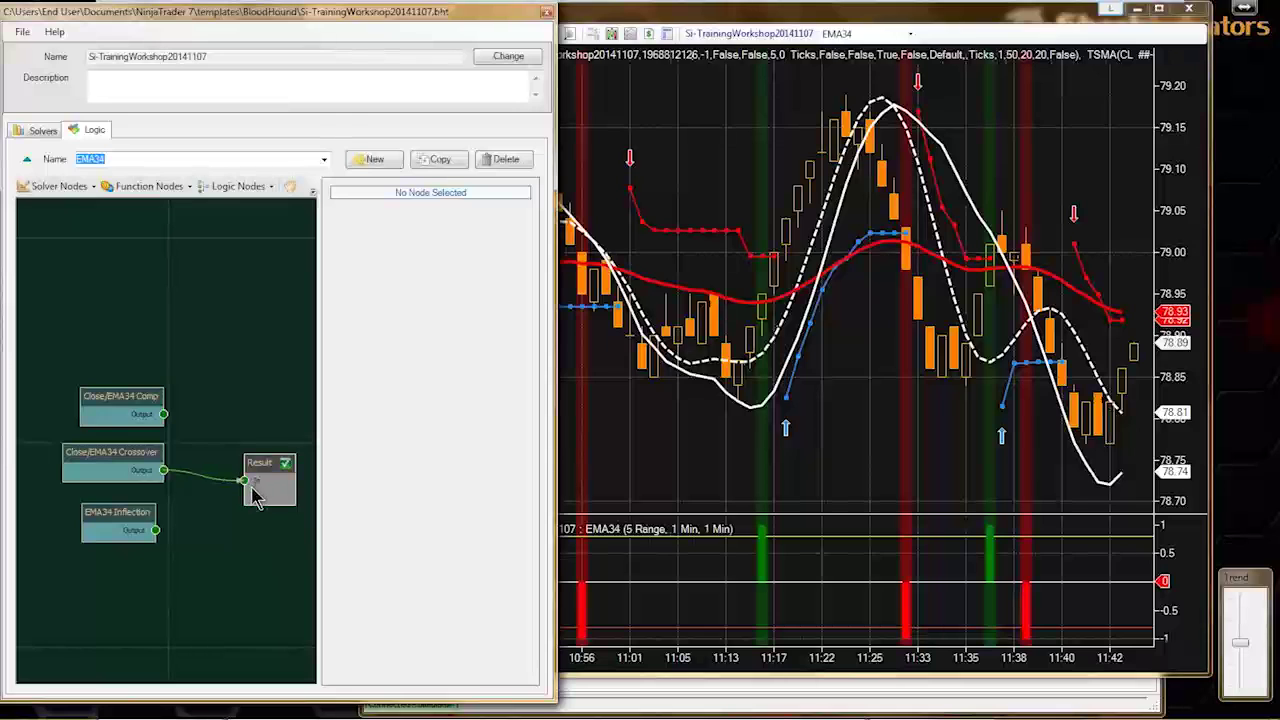
- Switch the CL chart's interval to 2 minutes
left_click(855, 430)
left_click_drag(805, 455, 829, 457)
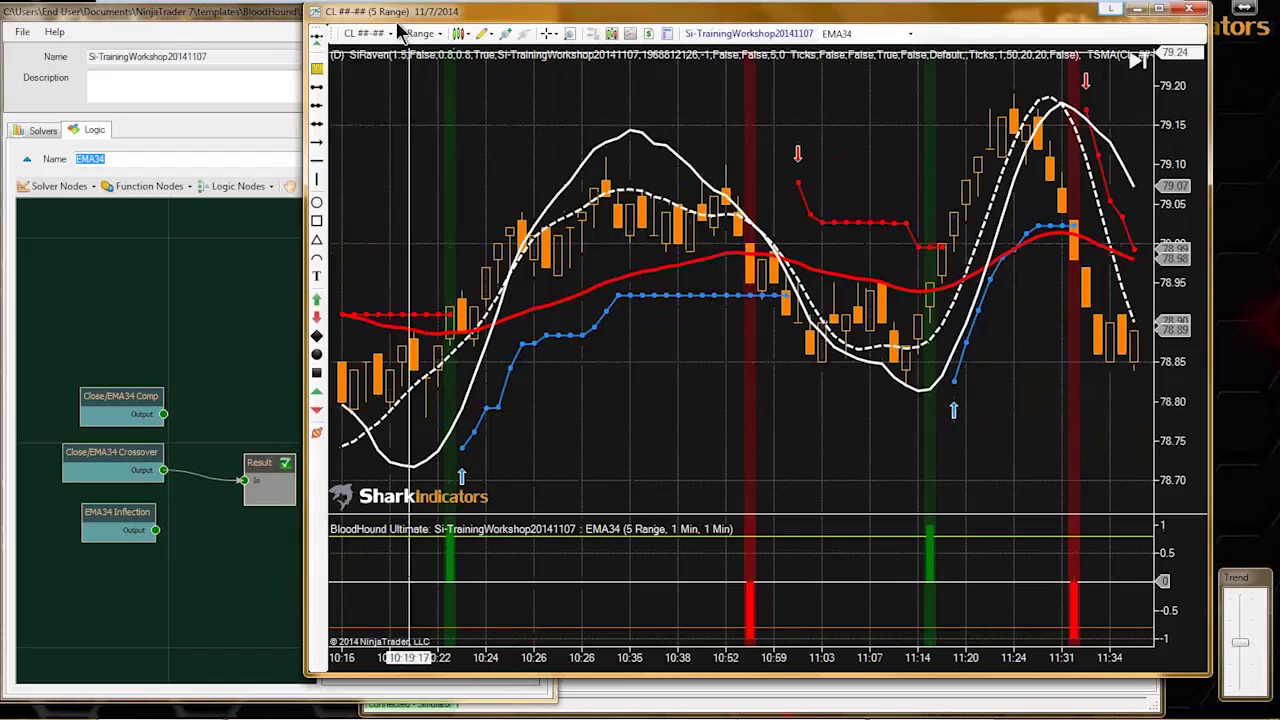
left_click(437, 34)
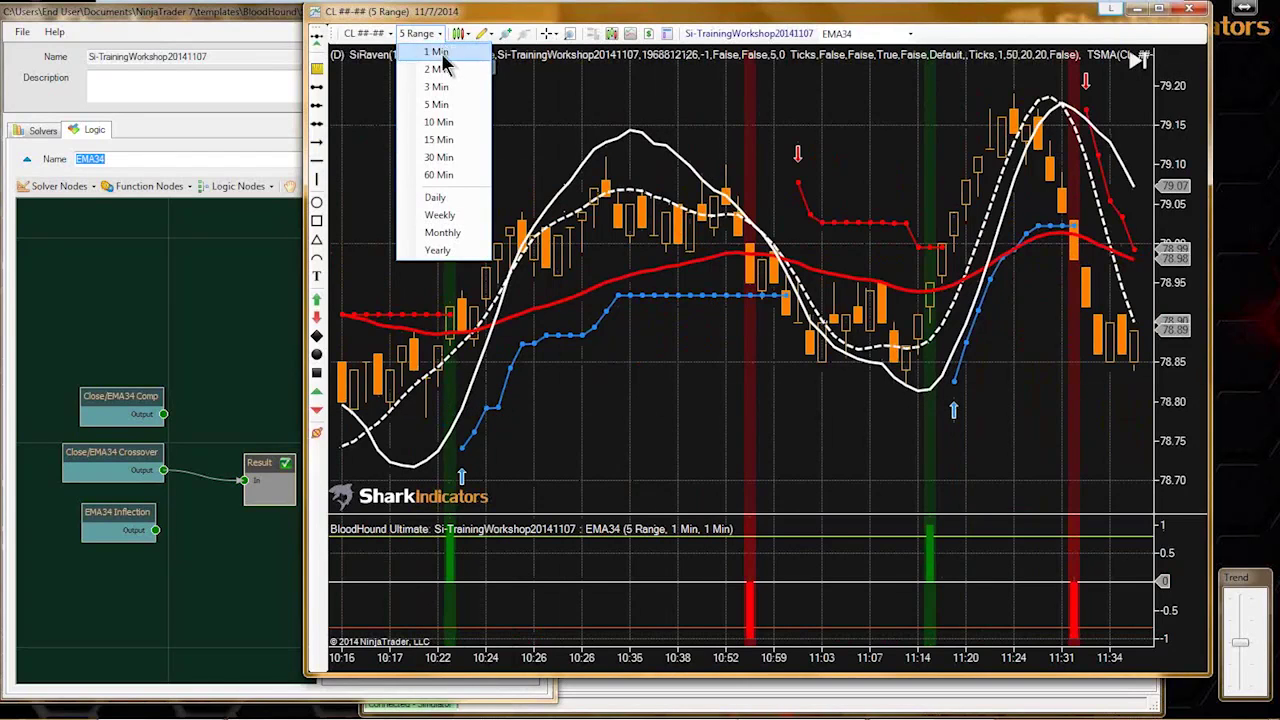
left_click(437, 69)
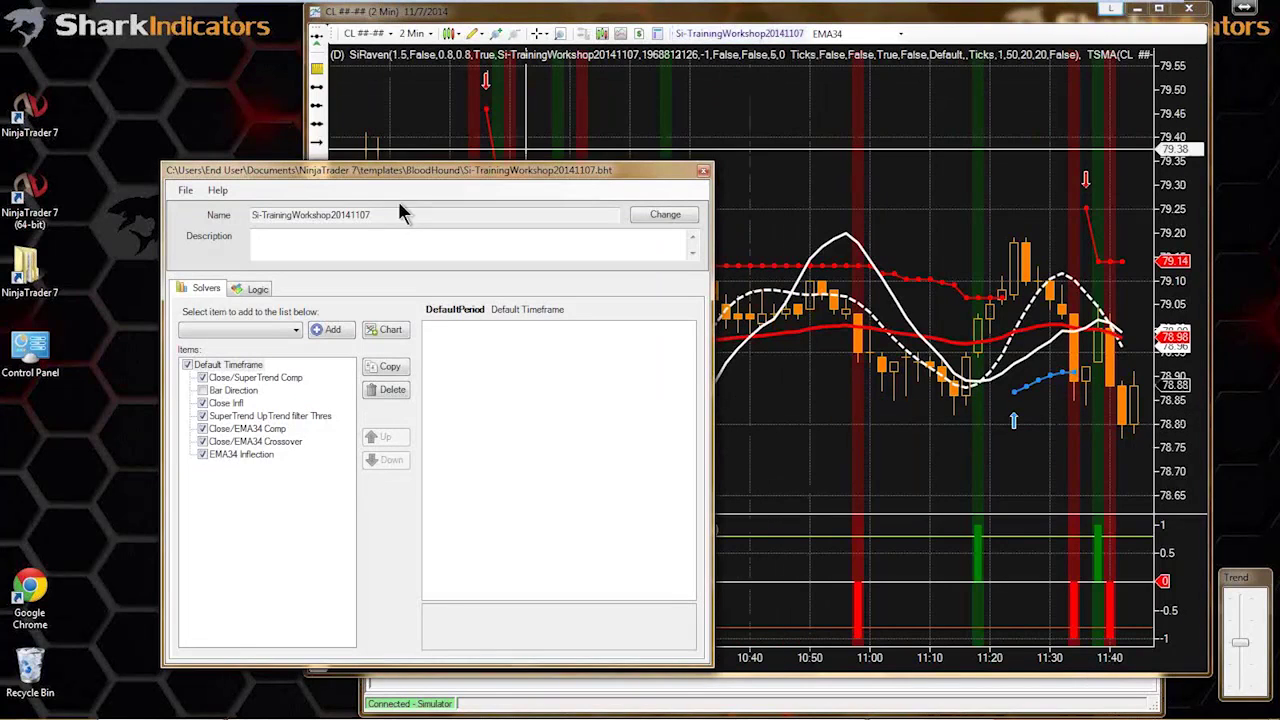
- Reposition and enlarge the BloodHound window, and narrow the CL chart so both windows are visible side by side
left_click_drag(374, 173, 208, 14)
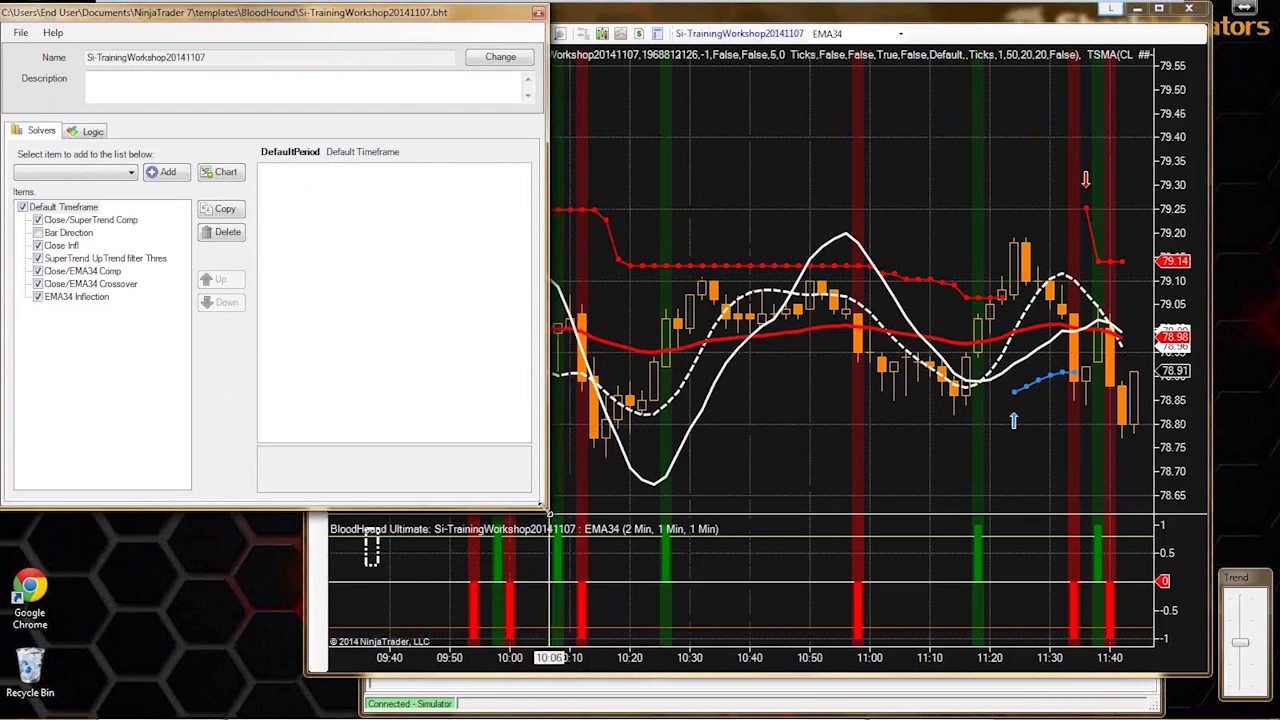
left_click_drag(547, 507, 570, 703)
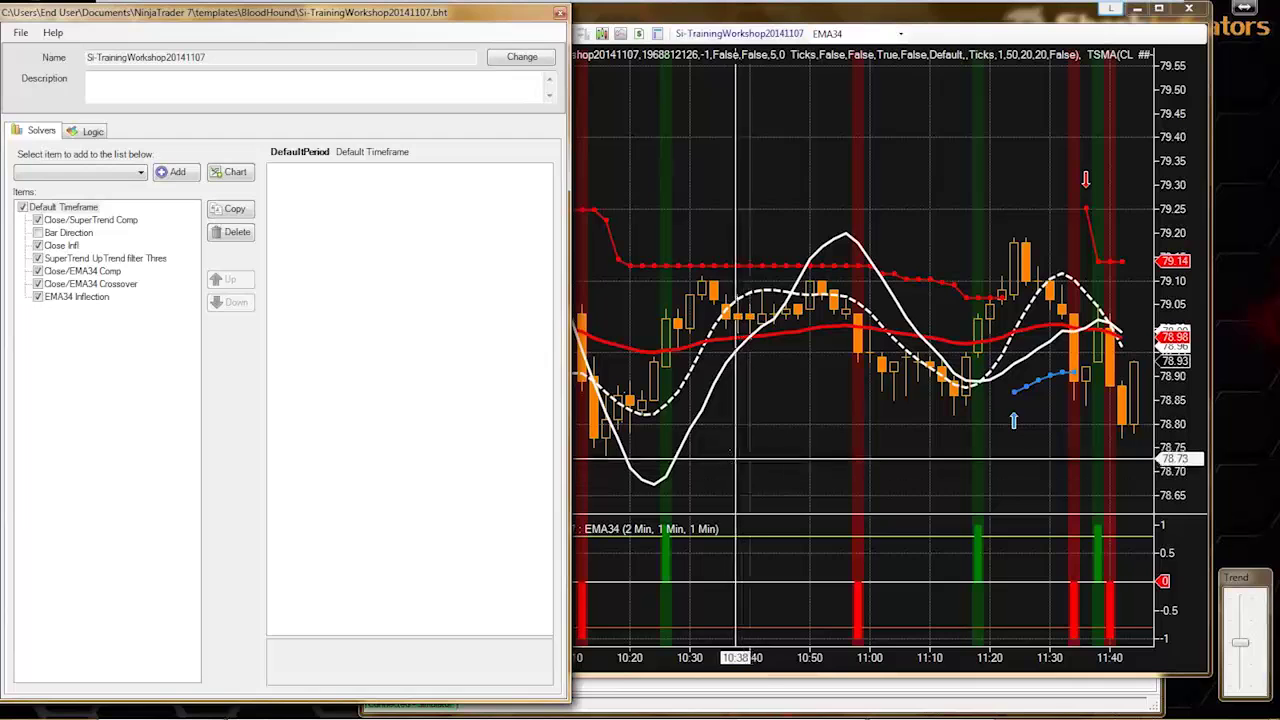
left_click(752, 455)
scroll(752, 455, "up", 1)
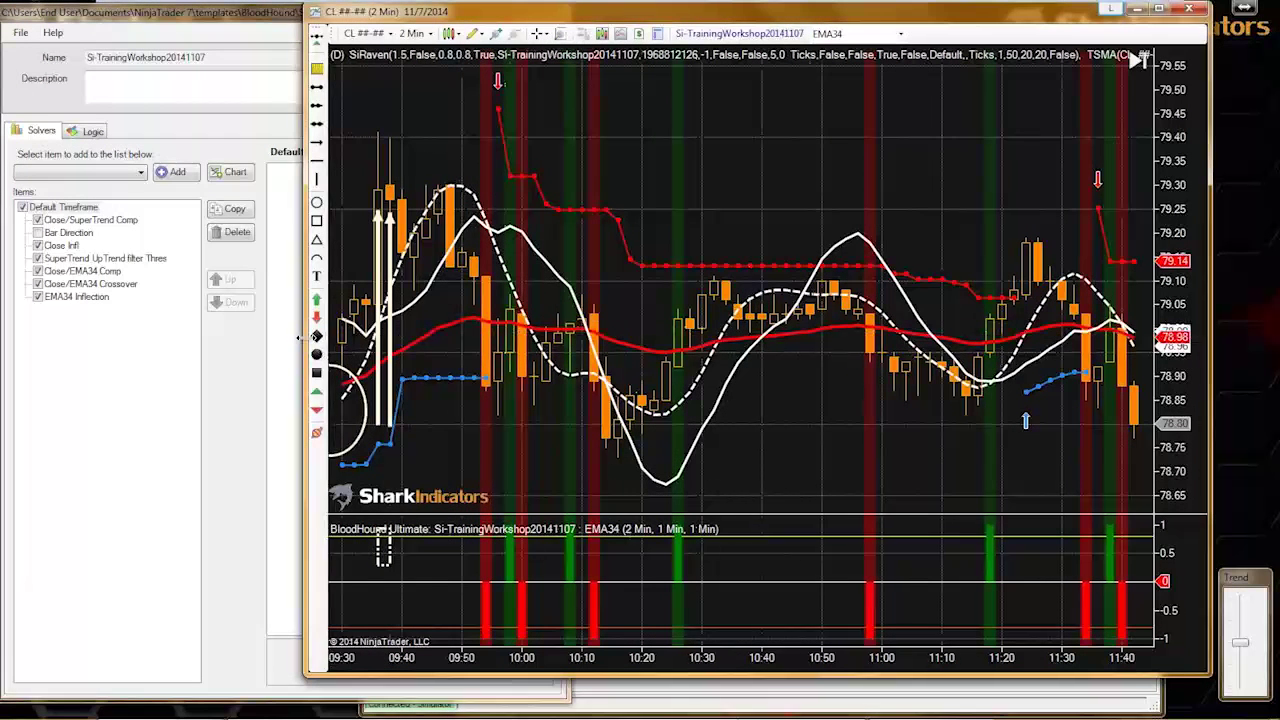
left_click_drag(298, 338, 500, 346)
- Connect EMA34 Inflection to Result in the EMA34 logic, and switch the connection back to Close/EMA34 Crossover
left_click(87, 135)
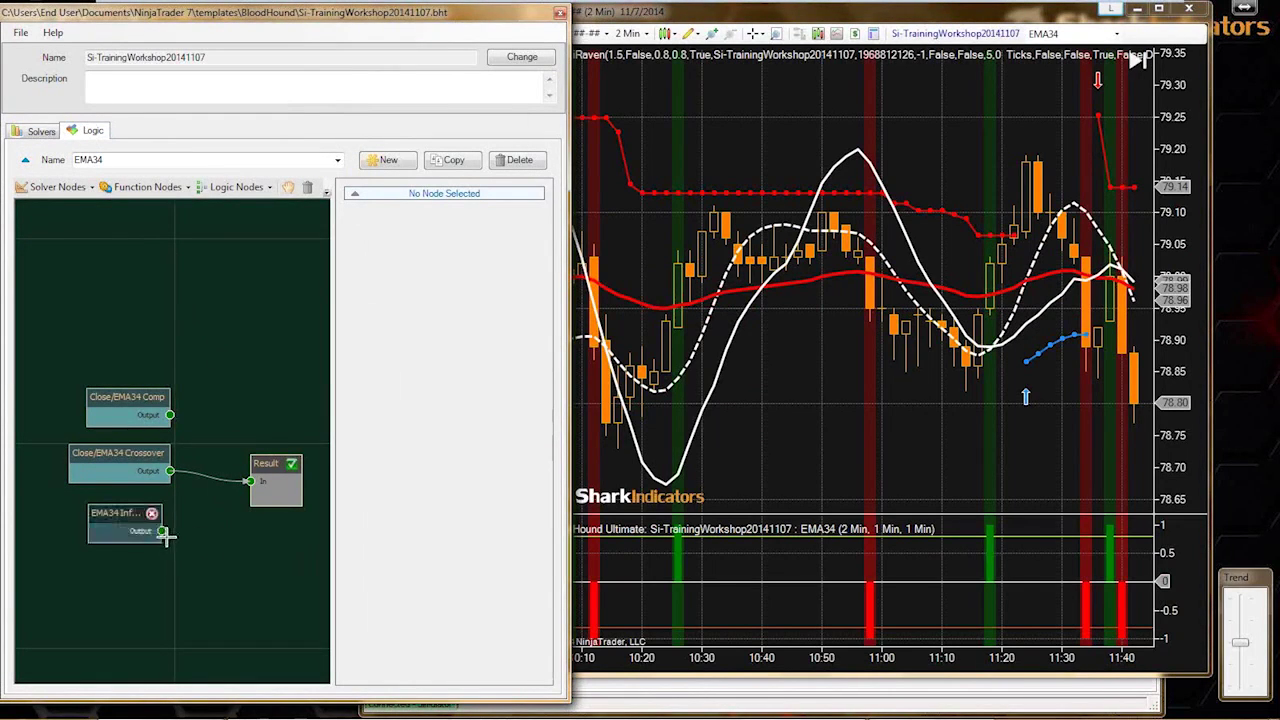
left_click_drag(162, 532, 241, 509)
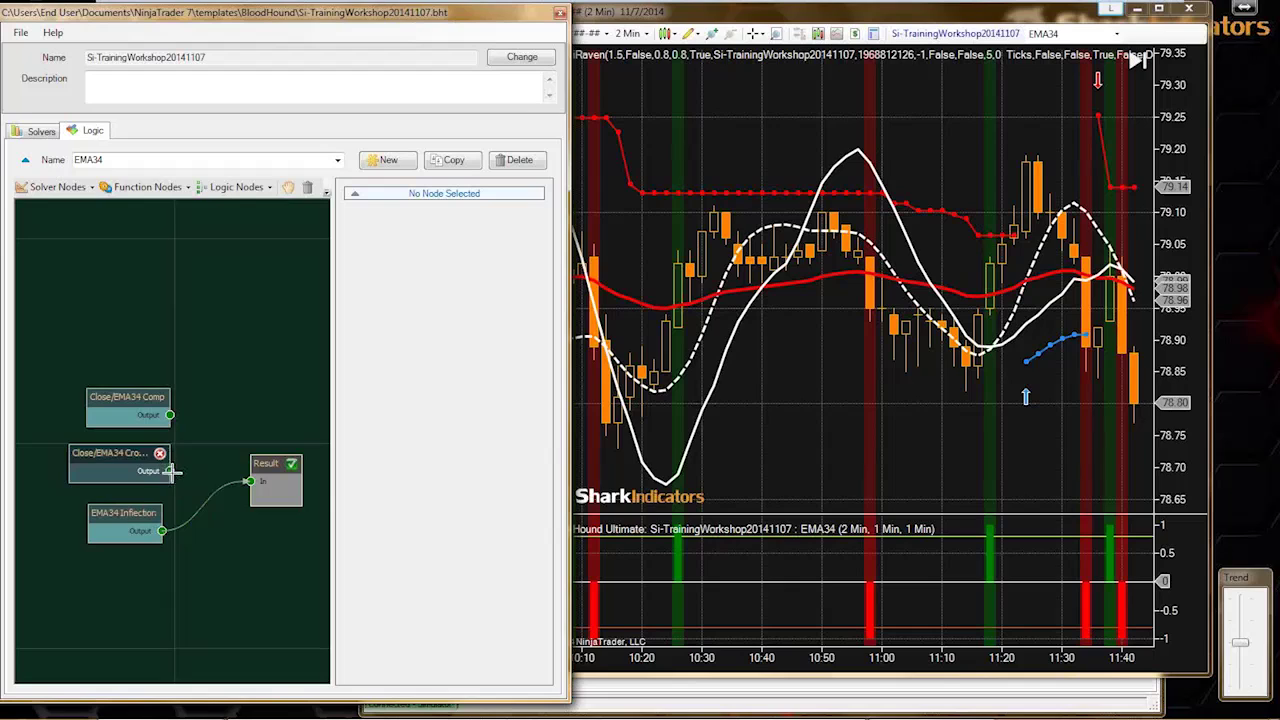
left_click_drag(172, 471, 241, 503)
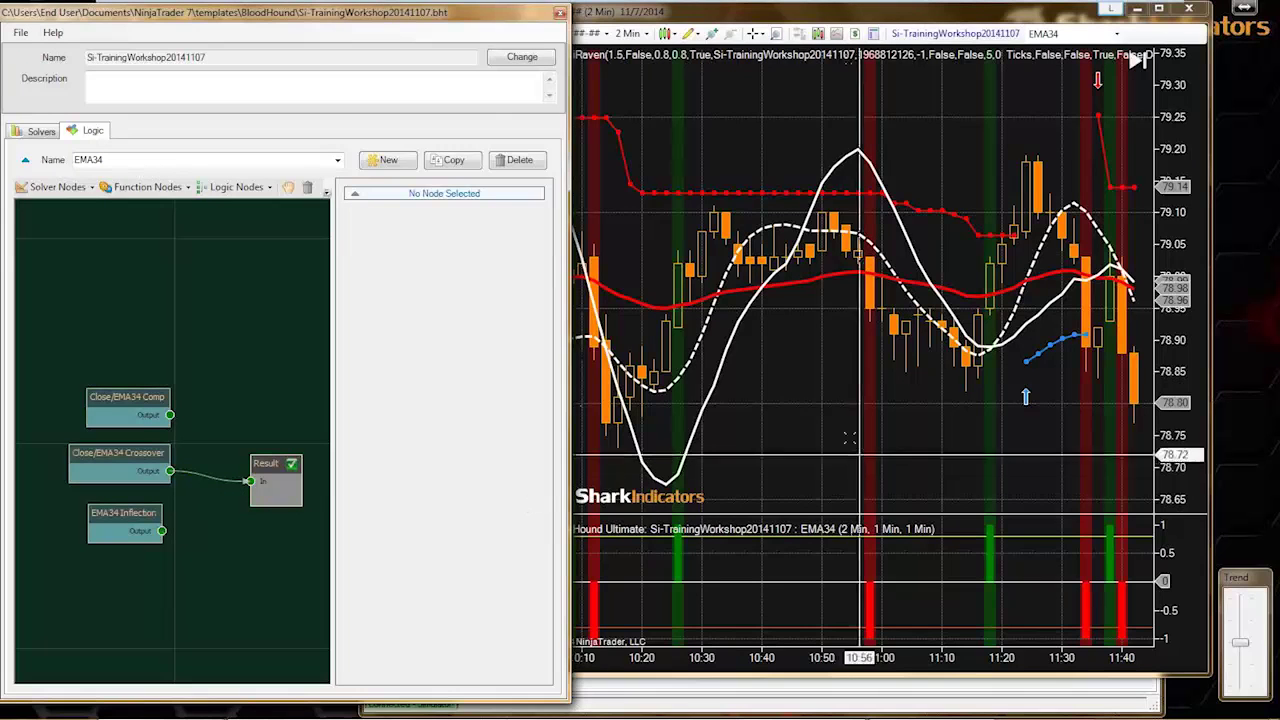
- Set the chart's data series to load 5 days of data and apply the change
left_click(600, 480)
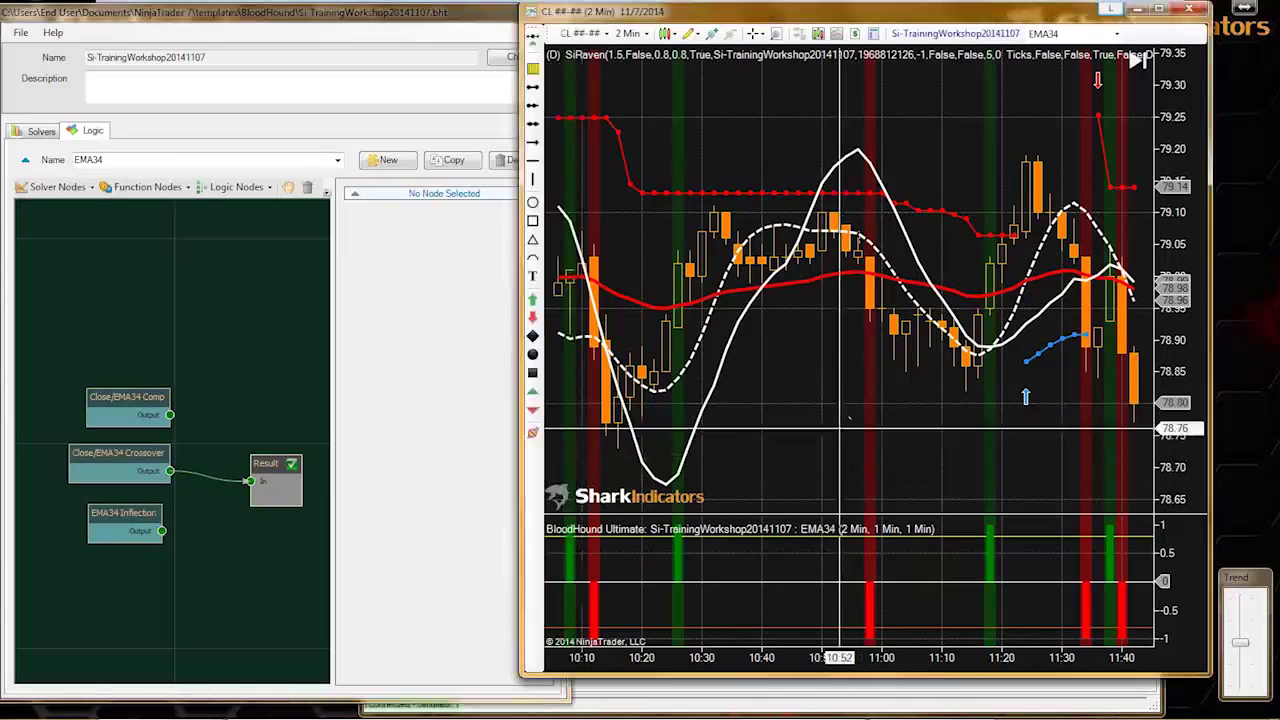
double_click(896, 325)
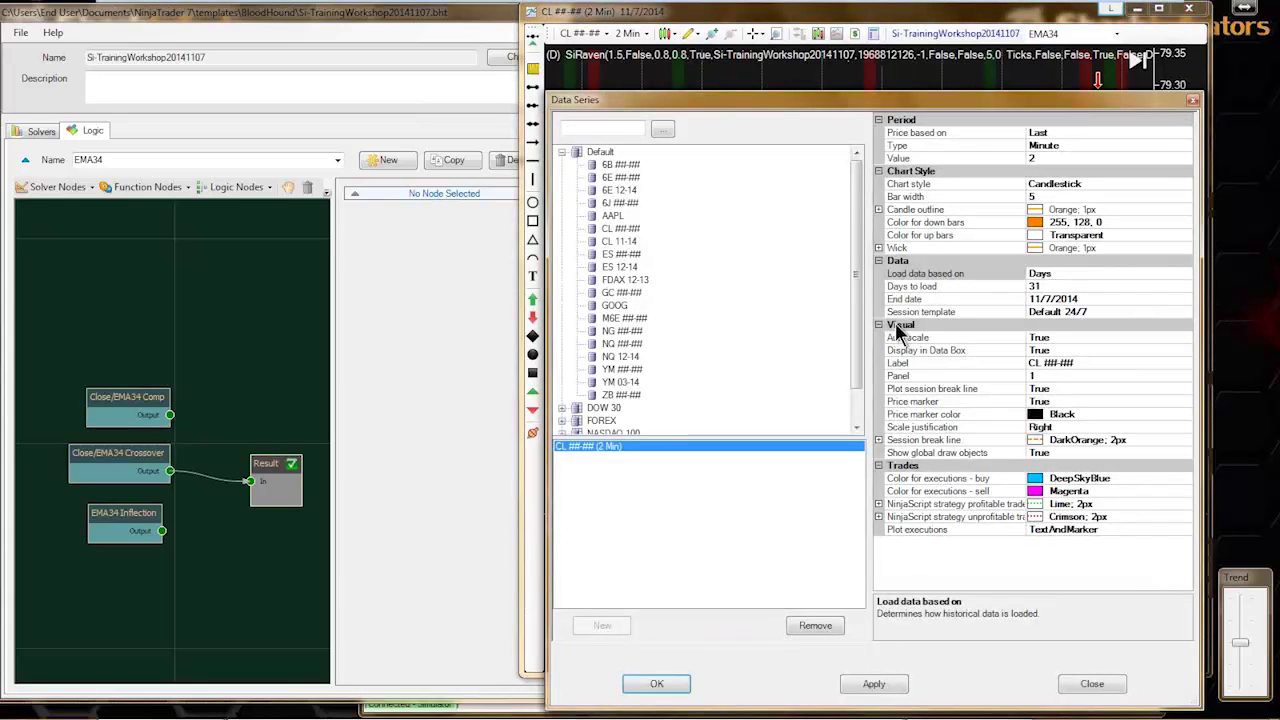
left_click(1047, 286)
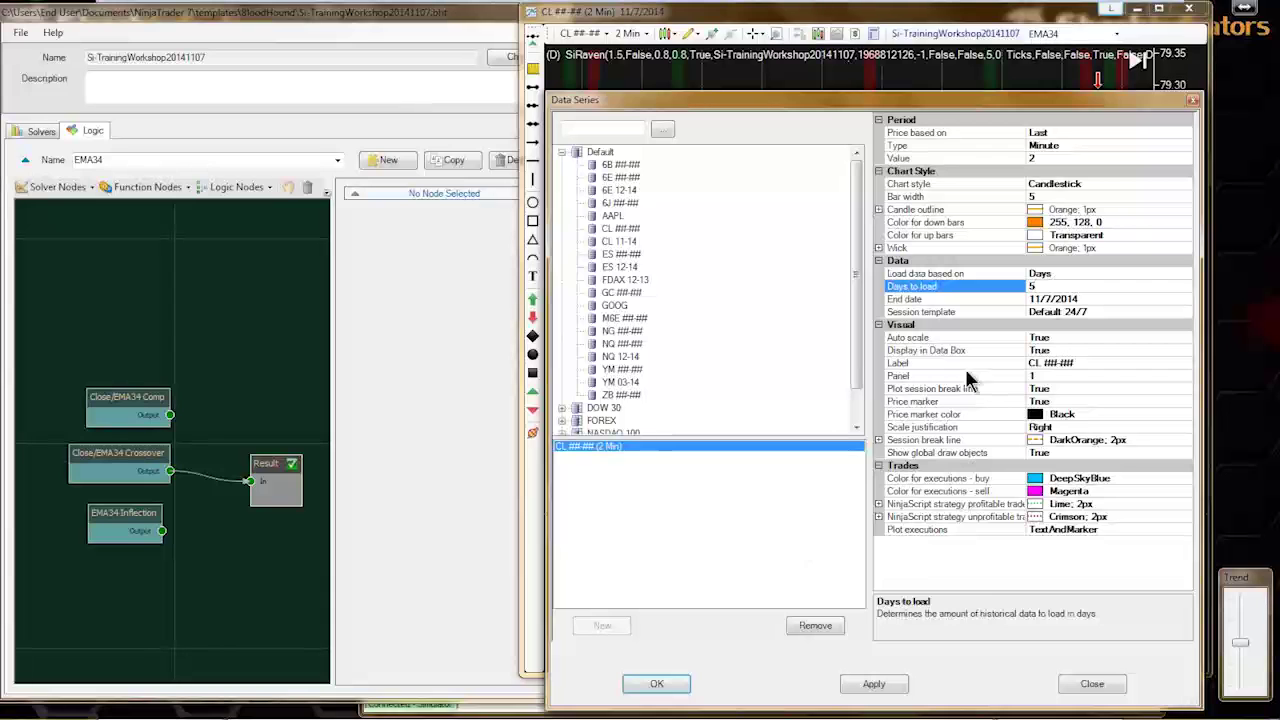
left_click(652, 684)
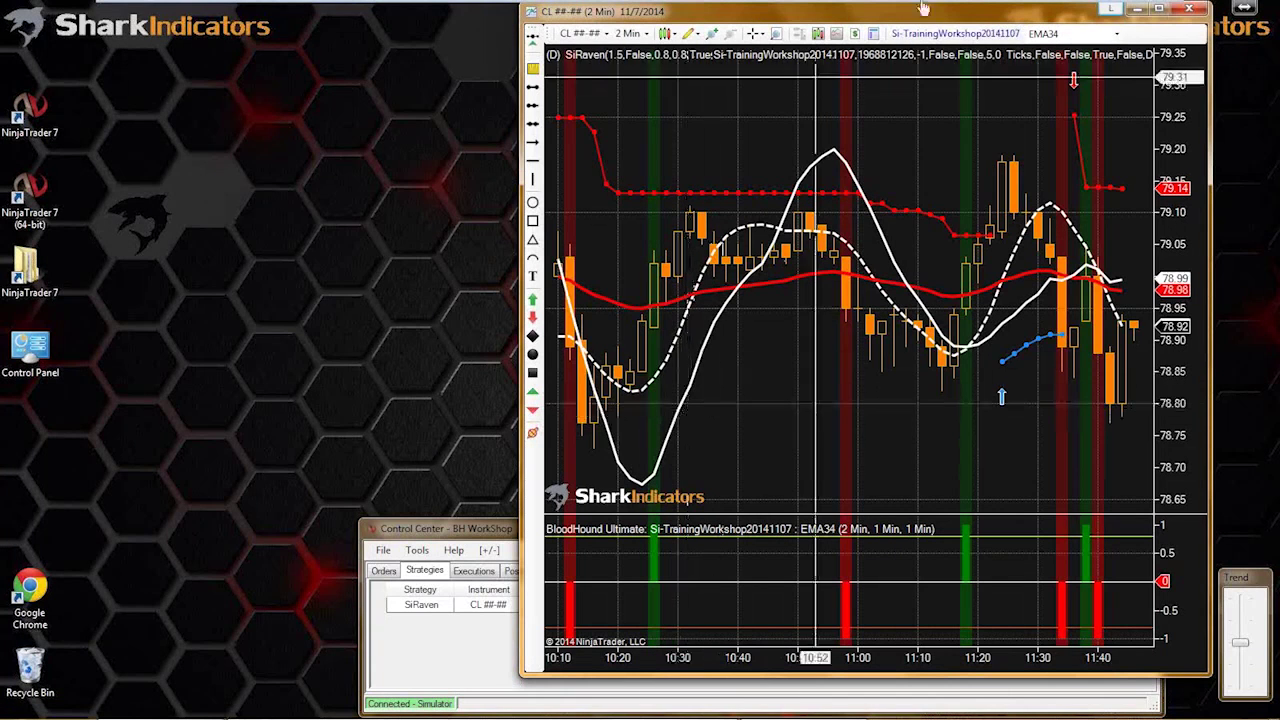
- Reopen the BloodHound template window beside the chart and show its EMA34 logic
left_click(955, 33)
left_click_drag(285, 97, 201, 28)
left_click(90, 143)
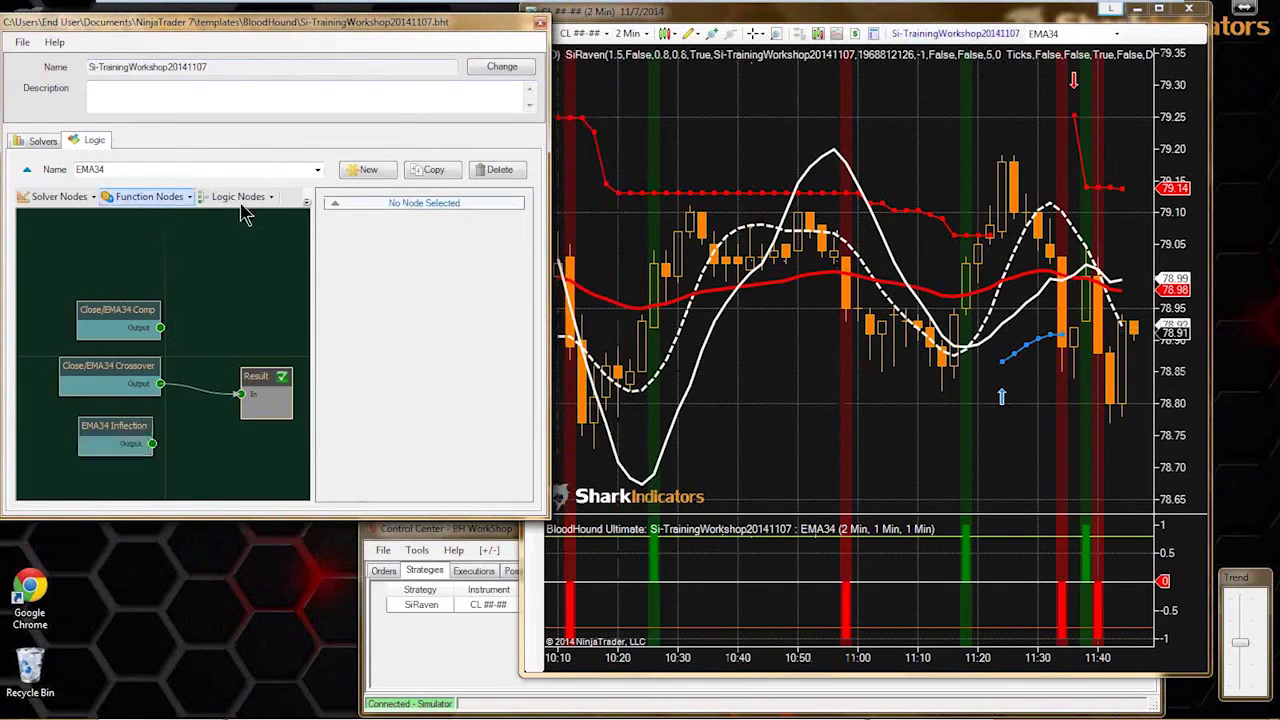
- Add an And node and connect Close/EMA34 Crossover and EMA34 Inflection to its inputs
left_click(240, 198)
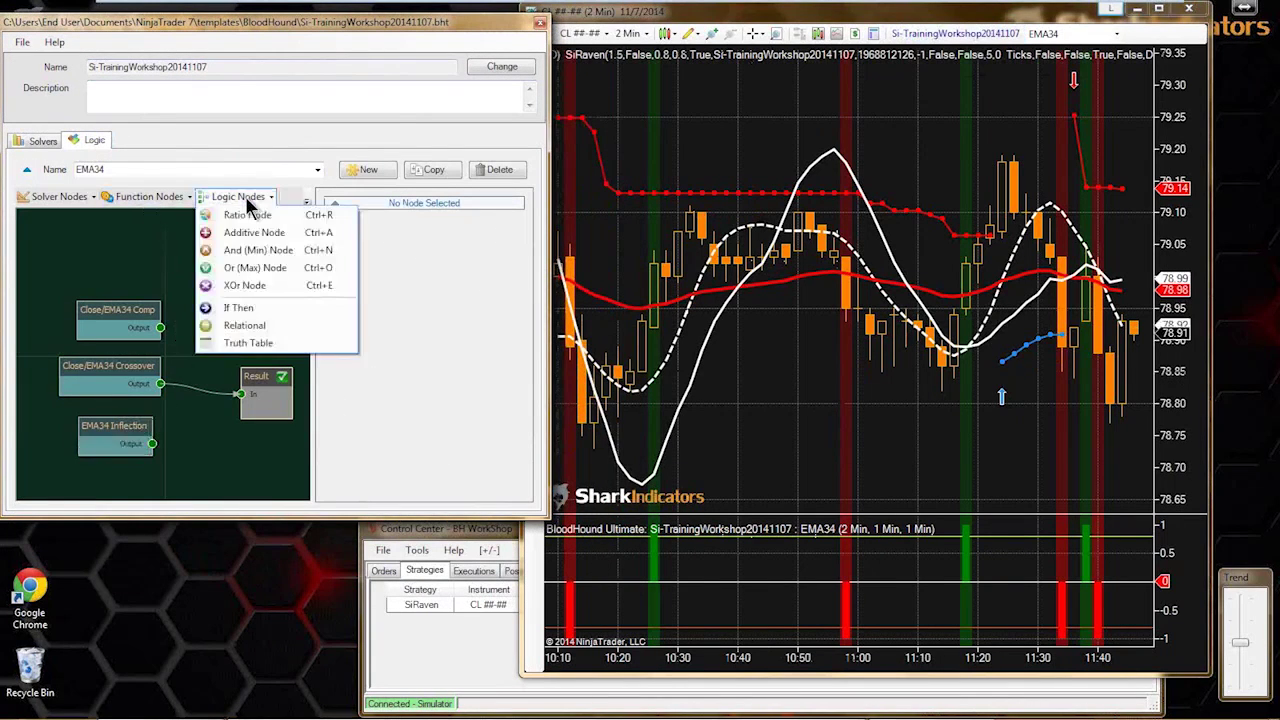
left_click(250, 250)
left_click_drag(104, 380, 82, 381)
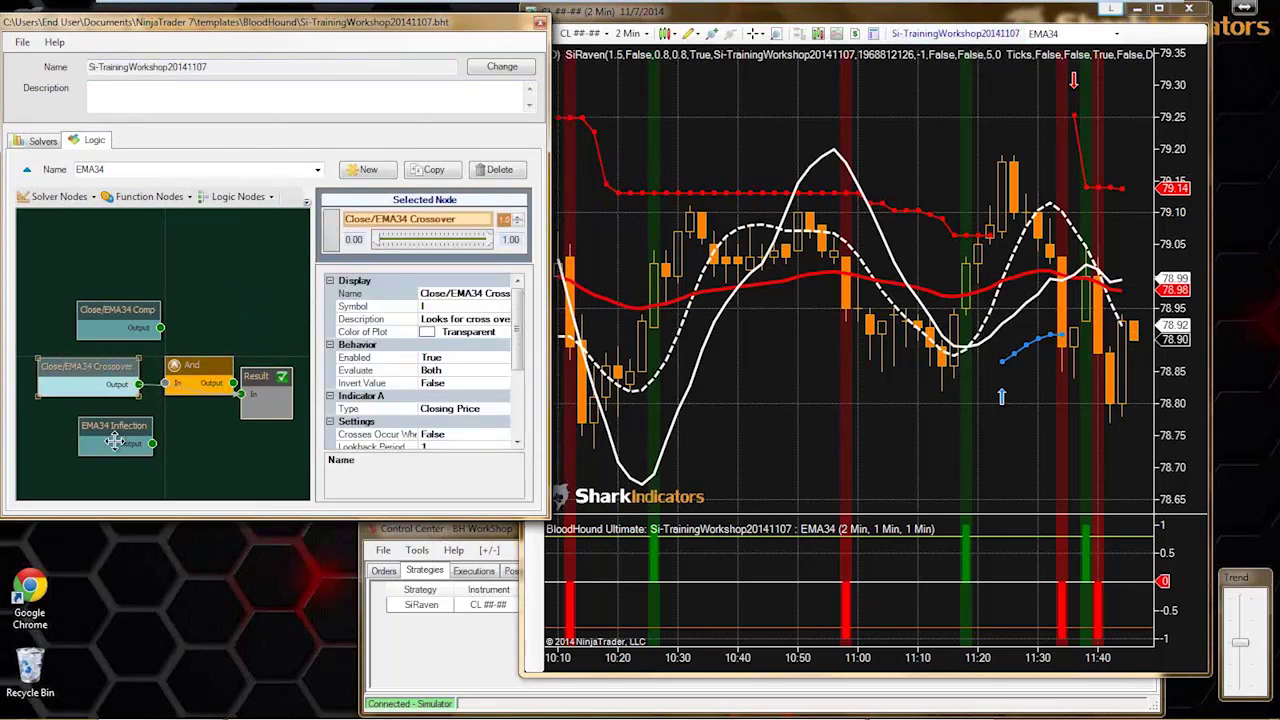
left_click_drag(124, 428, 106, 418)
left_click_drag(164, 362, 192, 433)
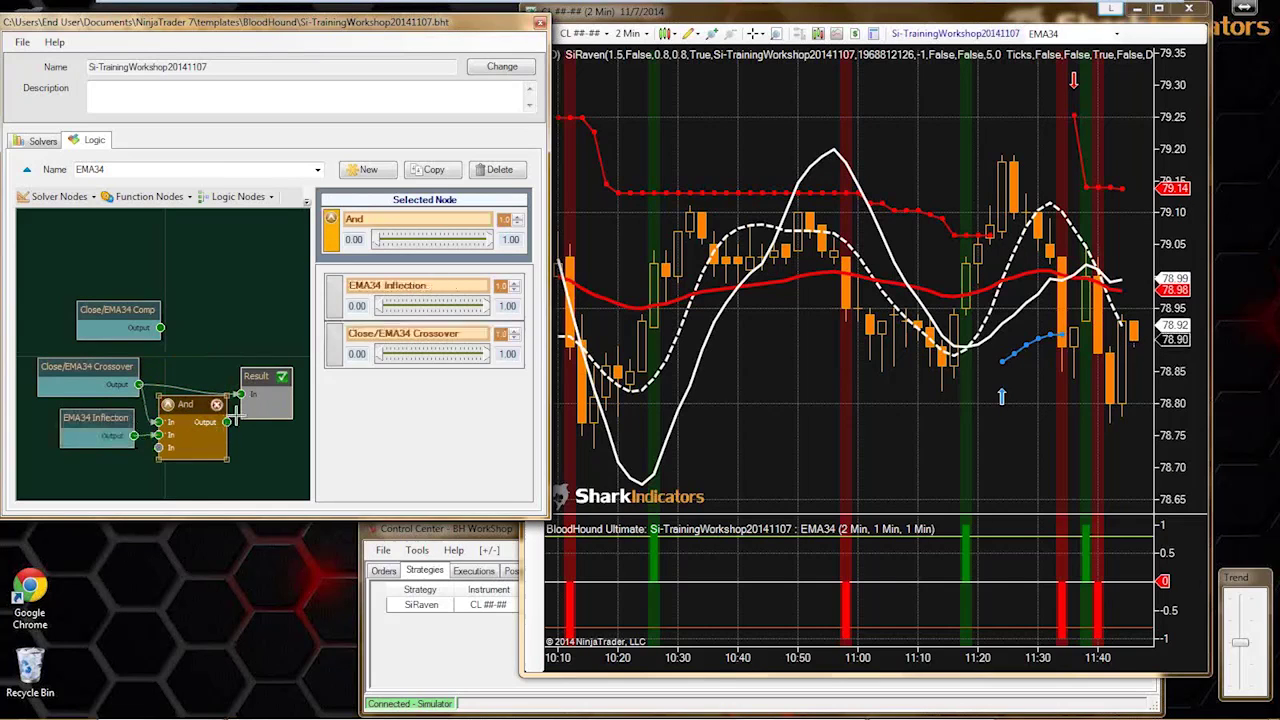
- Connect the And node's output to Result and spread the Crossover, Inflection, And and Result nodes apart
left_click(193, 404)
left_click_drag(190, 388, 268, 380)
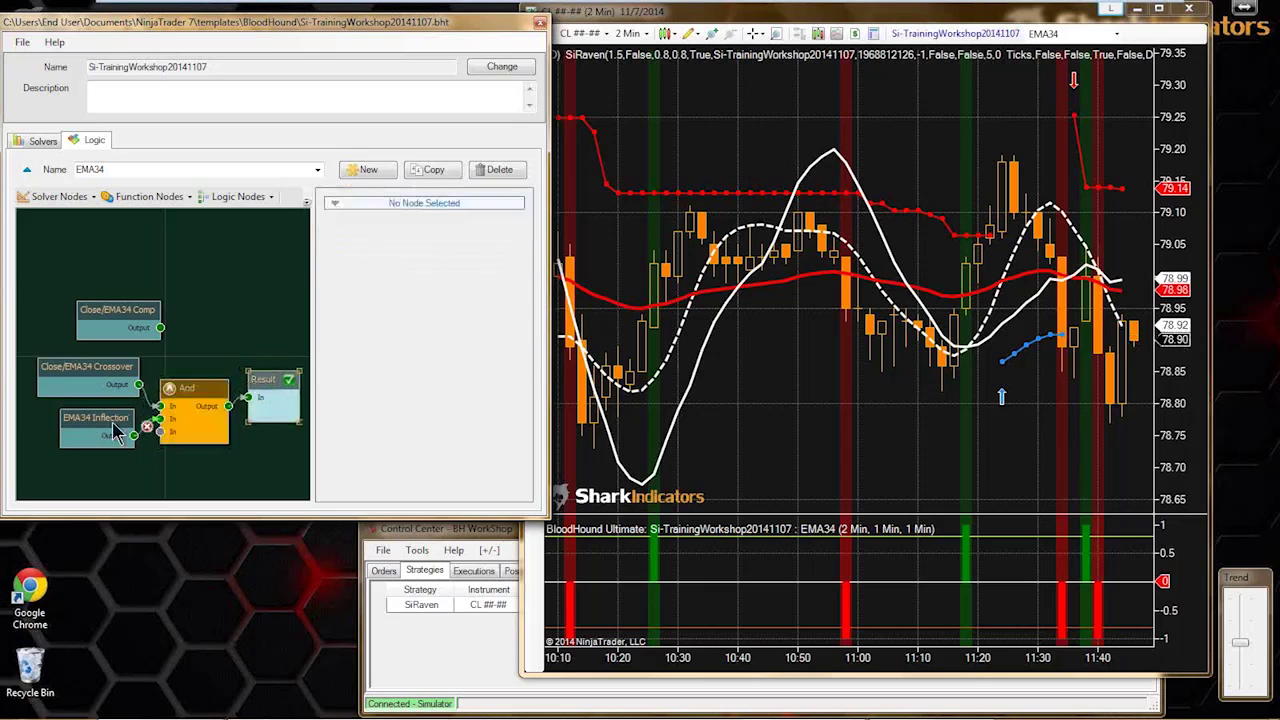
left_click(93, 418)
left_click_drag(93, 418, 91, 437)
left_click_drag(86, 368, 76, 378)
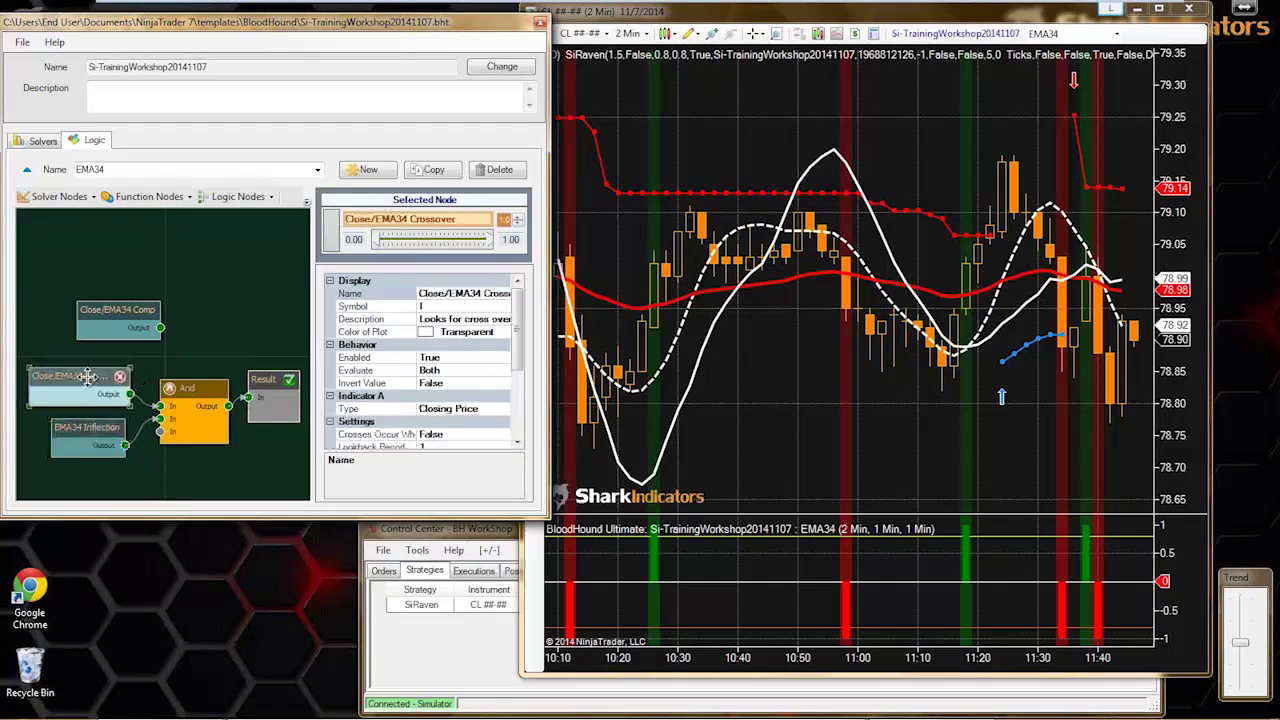
- Examine the combined signals on the chart's earlier bars, and inspect the EMA34 Inflection and Close/EMA34 Crossover nodes
left_click(745, 447)
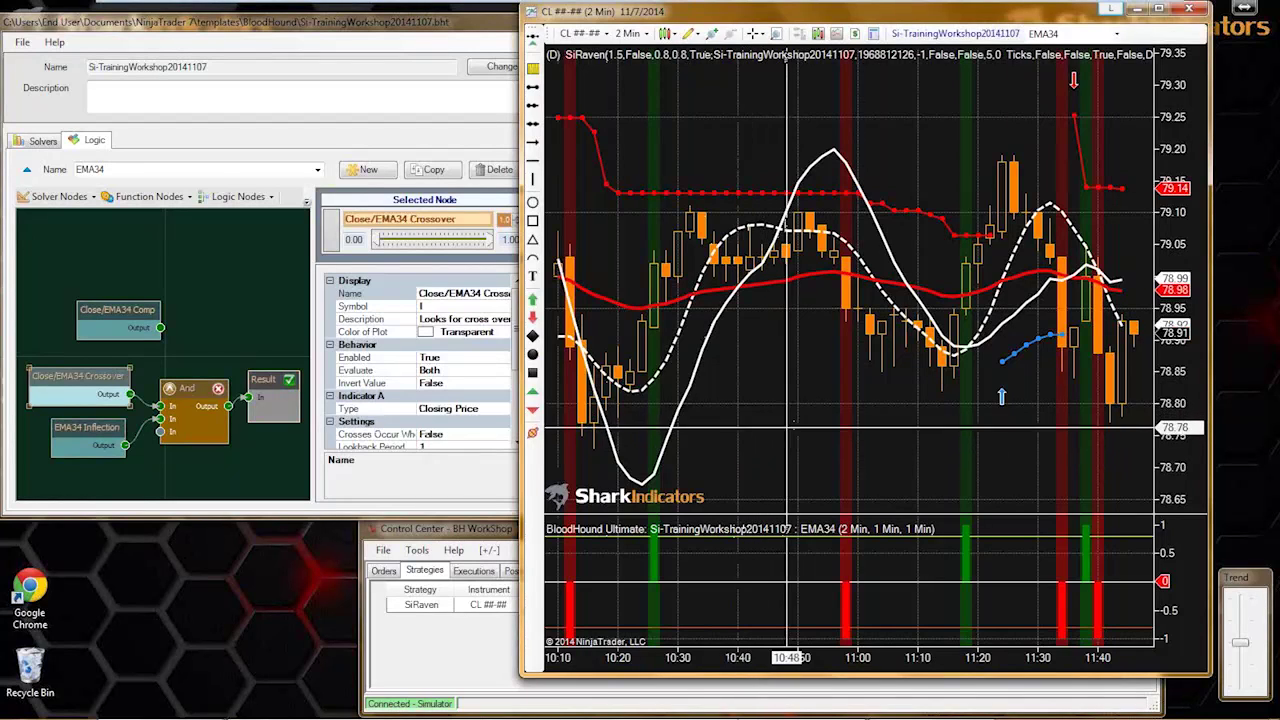
scroll(787, 430, "down", 6)
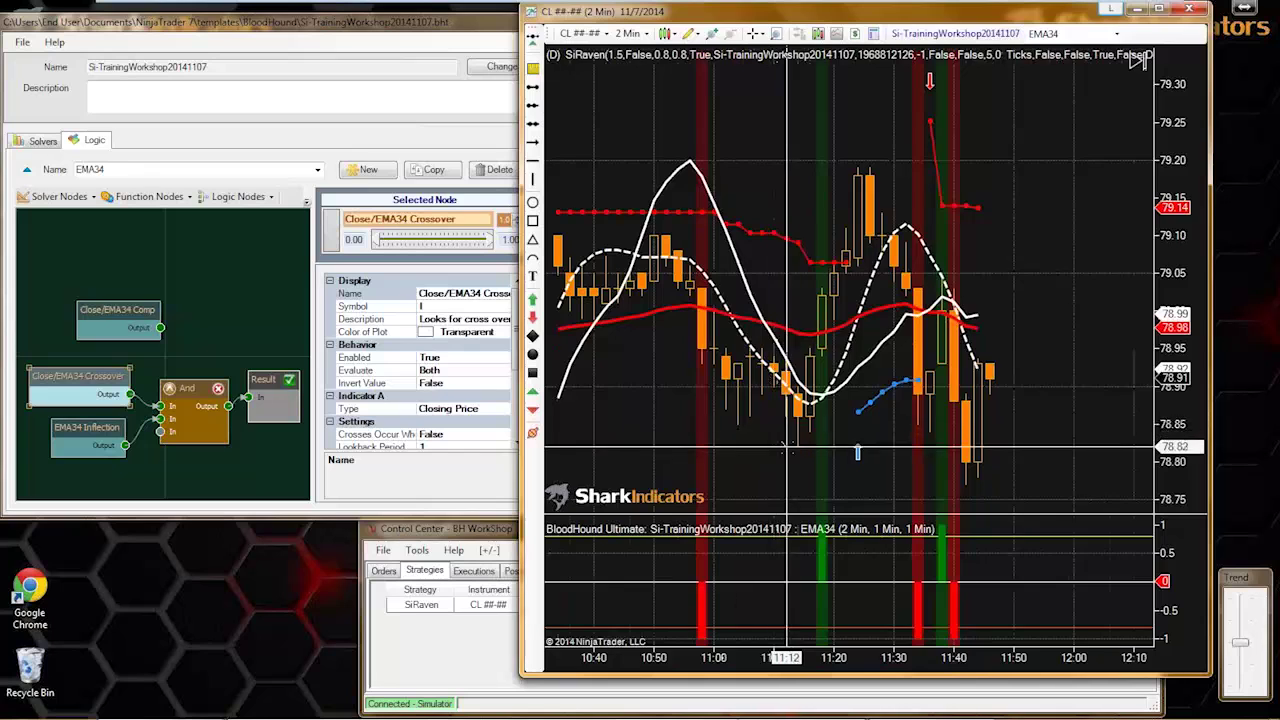
scroll(787, 450, "up", 10)
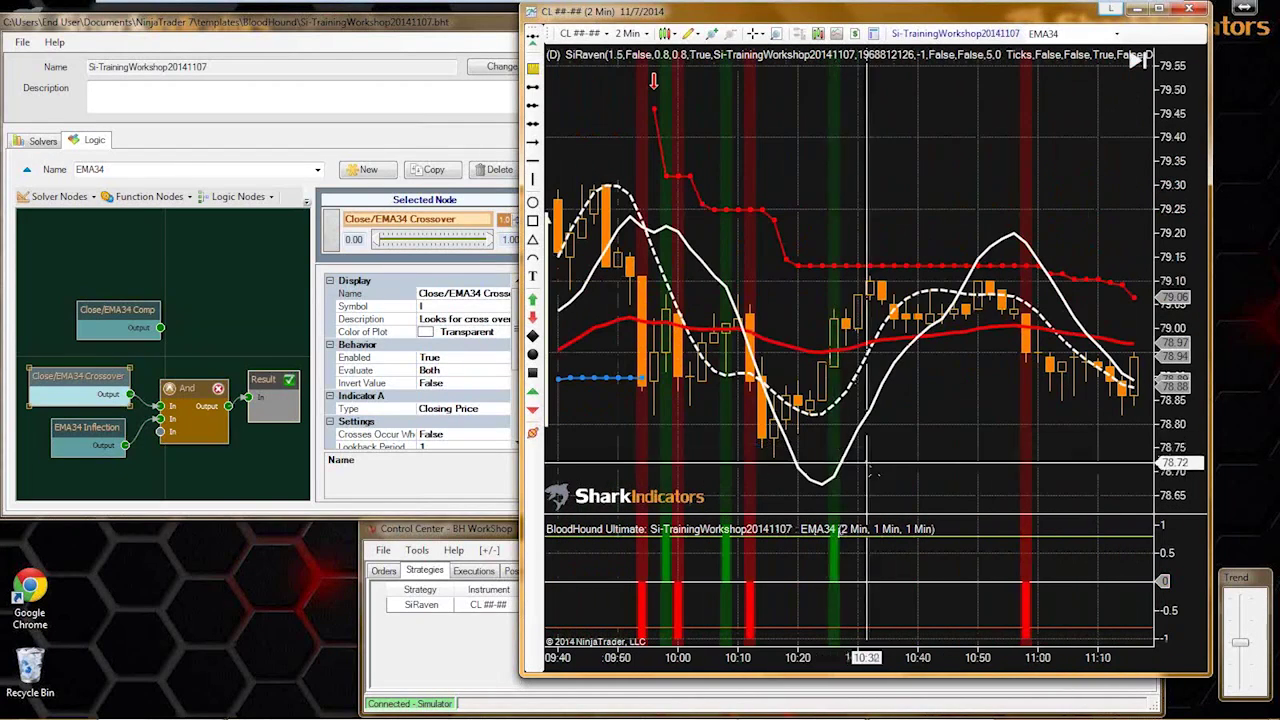
scroll(868, 466, "up", 4)
scroll(926, 462, "up", 1)
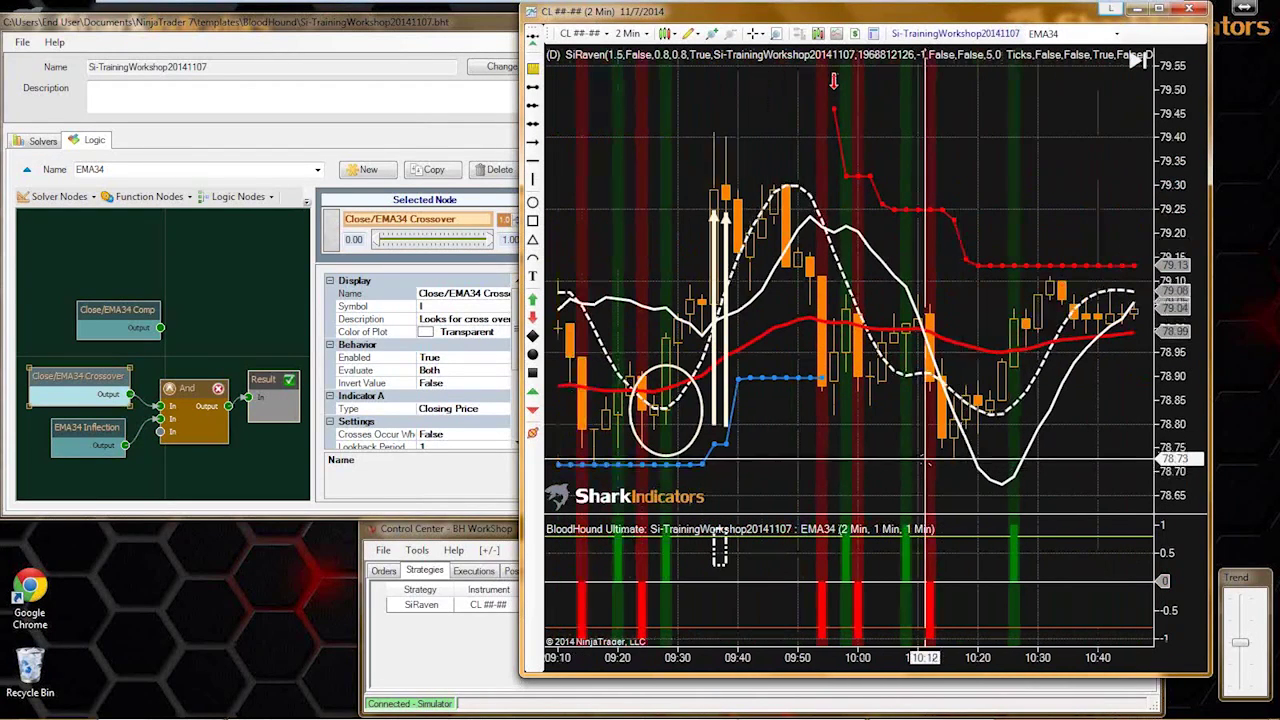
scroll(926, 462, "up", 1)
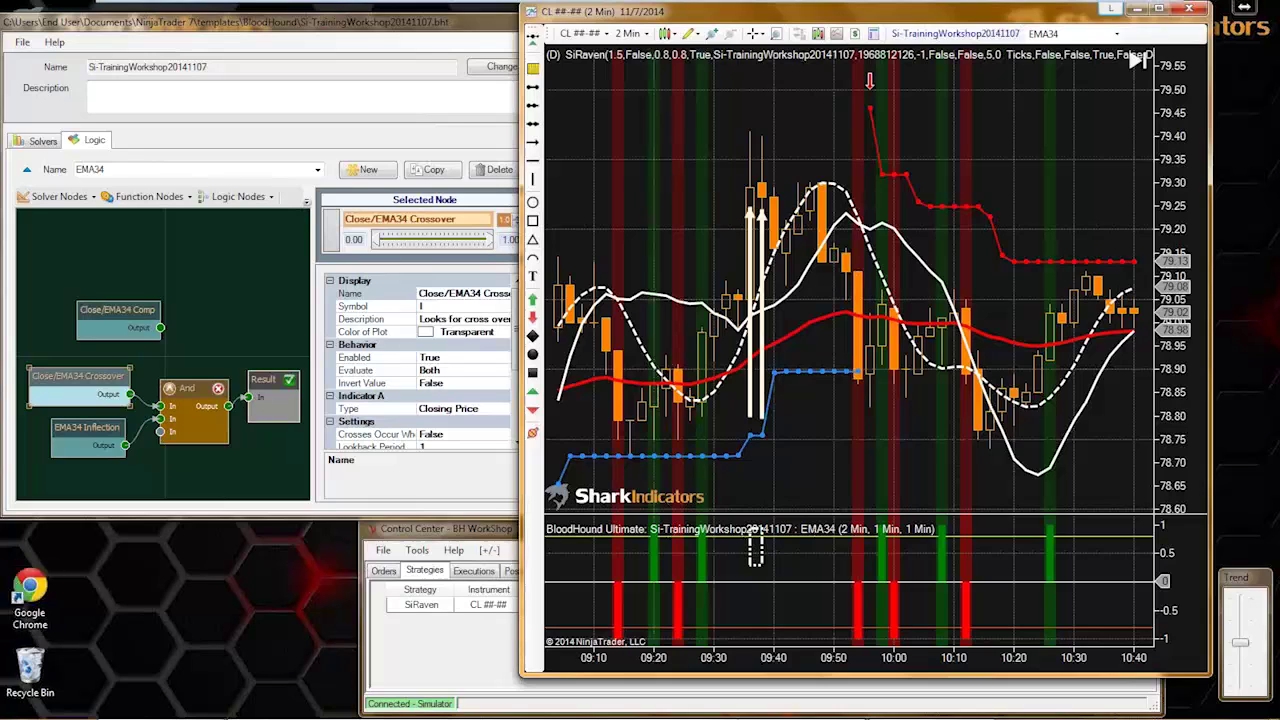
mouse_move(60, 717)
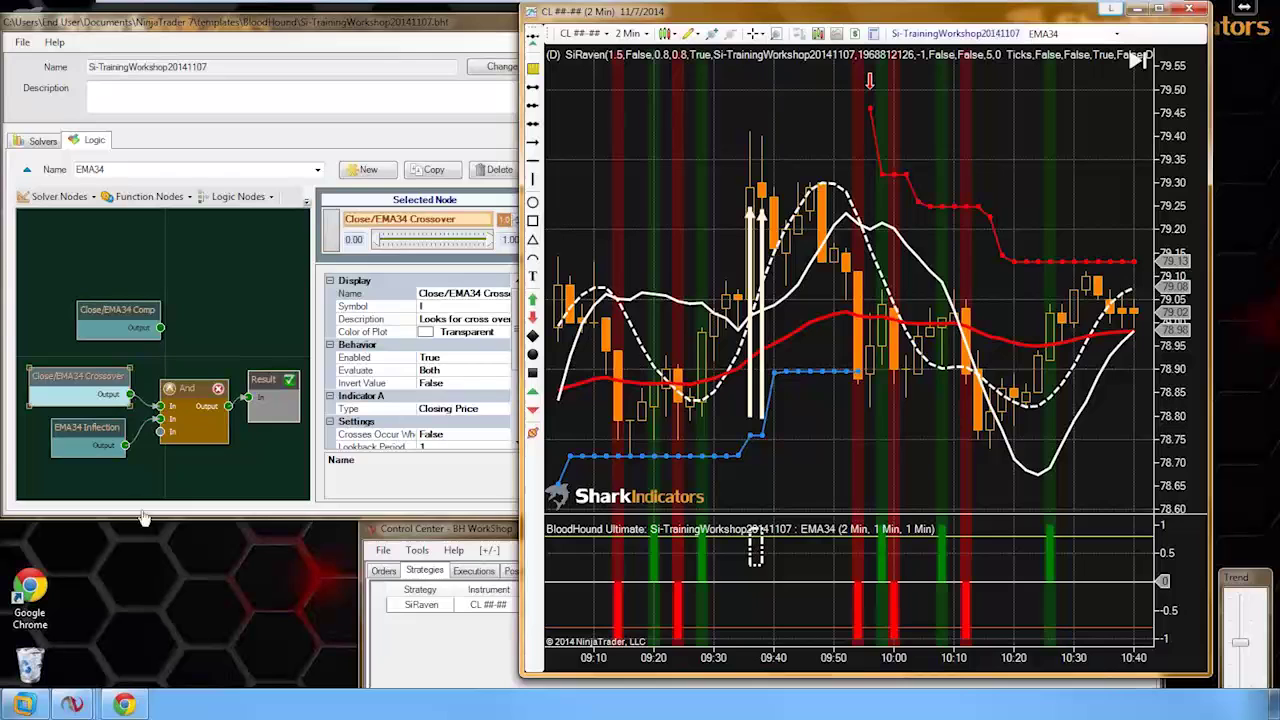
left_click(92, 438)
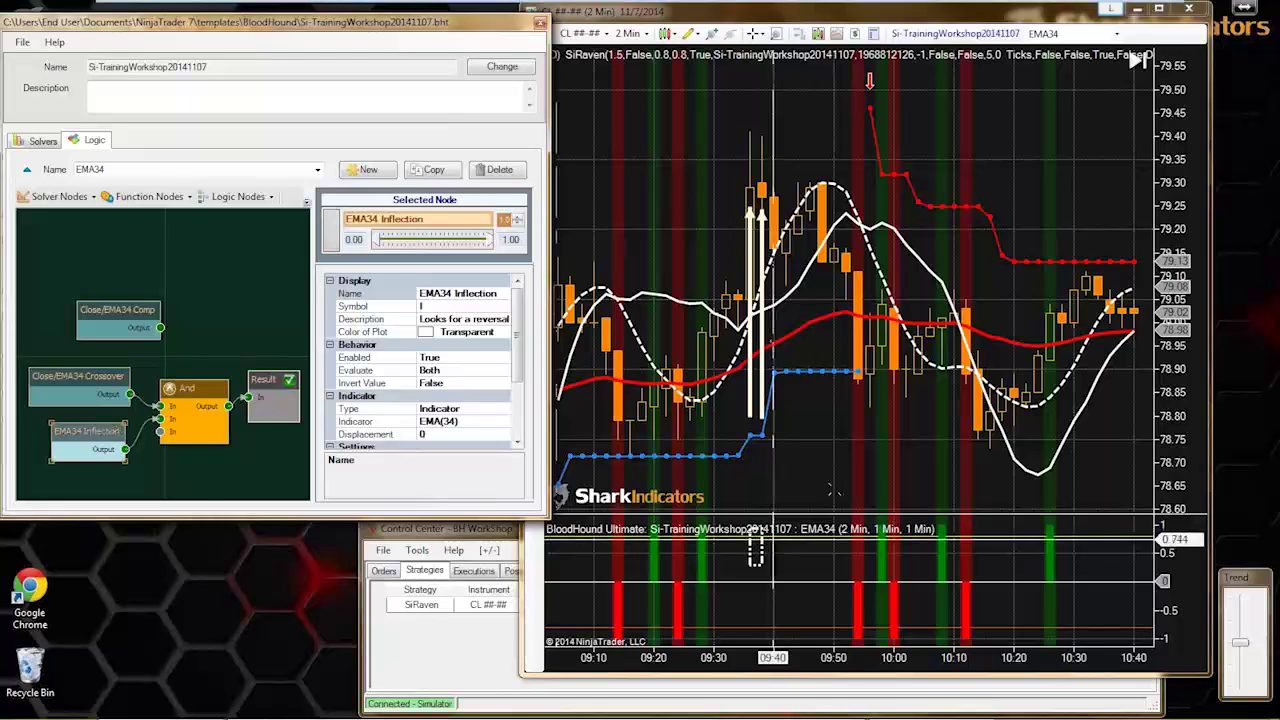
left_click(800, 477)
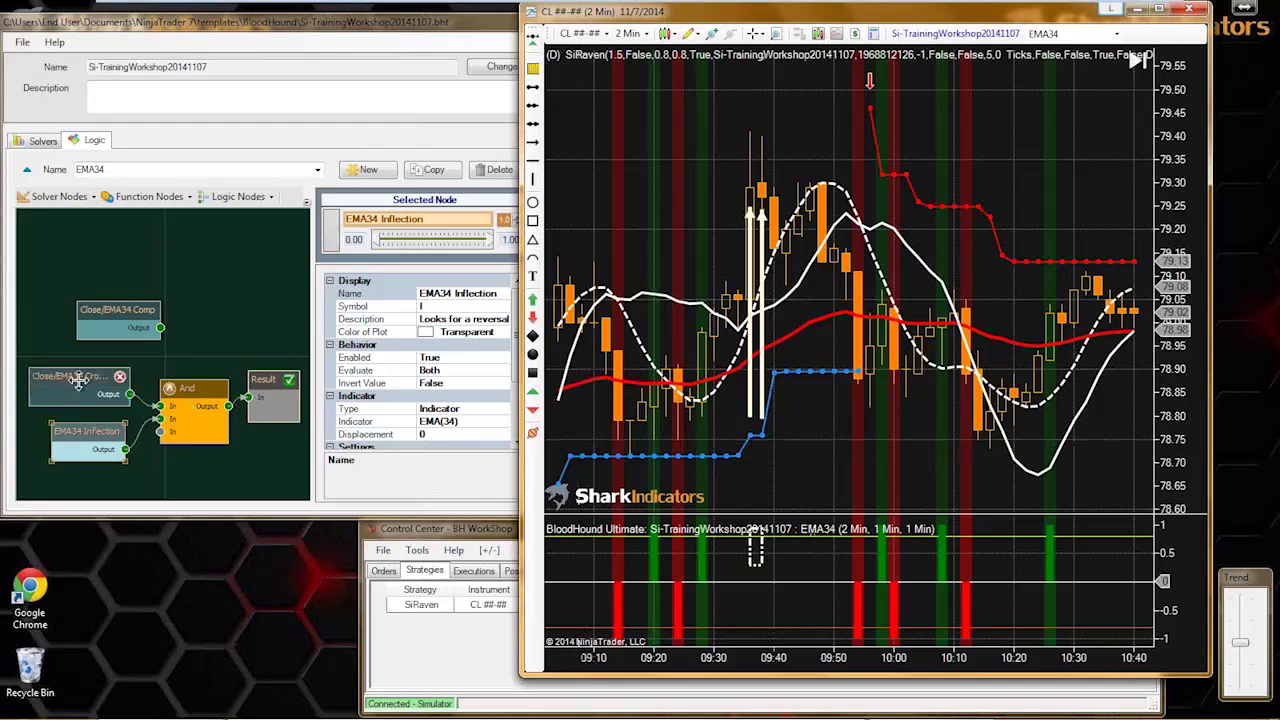
left_click(78, 380)
left_click(78, 380)
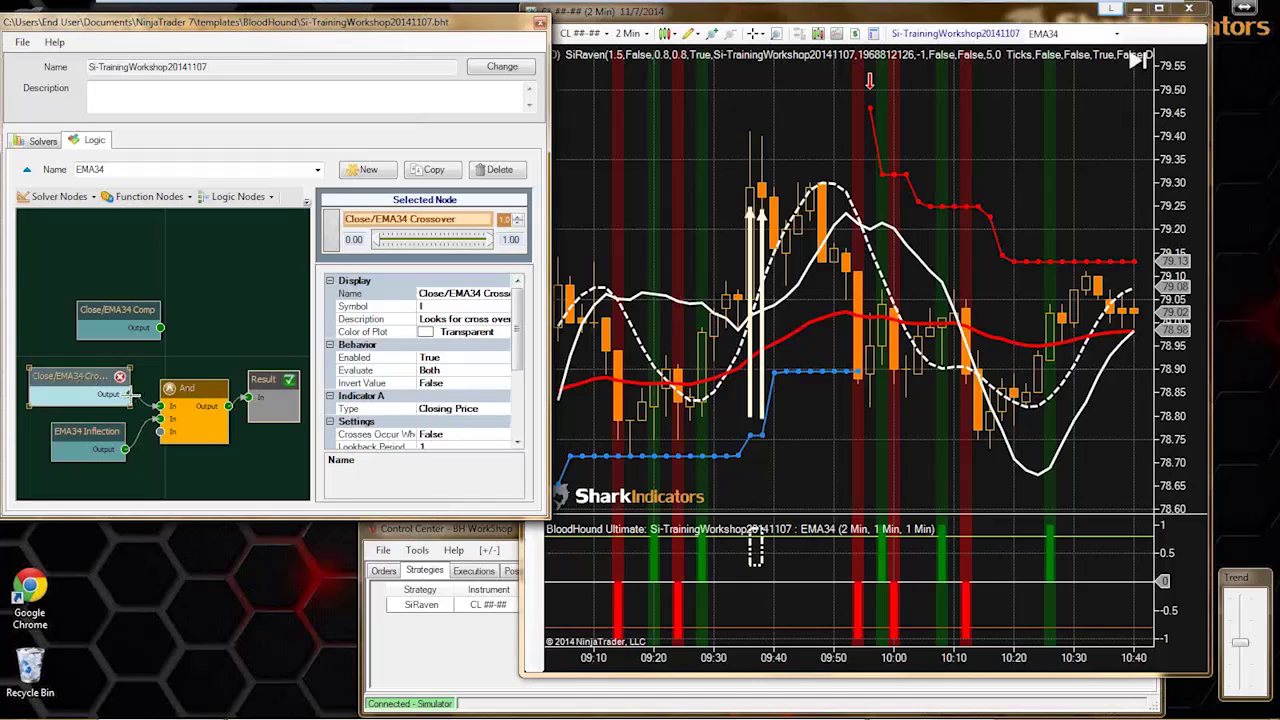
- Raise the Result node, enlarge the window, and connect Result in turn to Close/EMA34 Crossover, EMA34 Inflection and the And node
left_click_drag(130, 395, 252, 303)
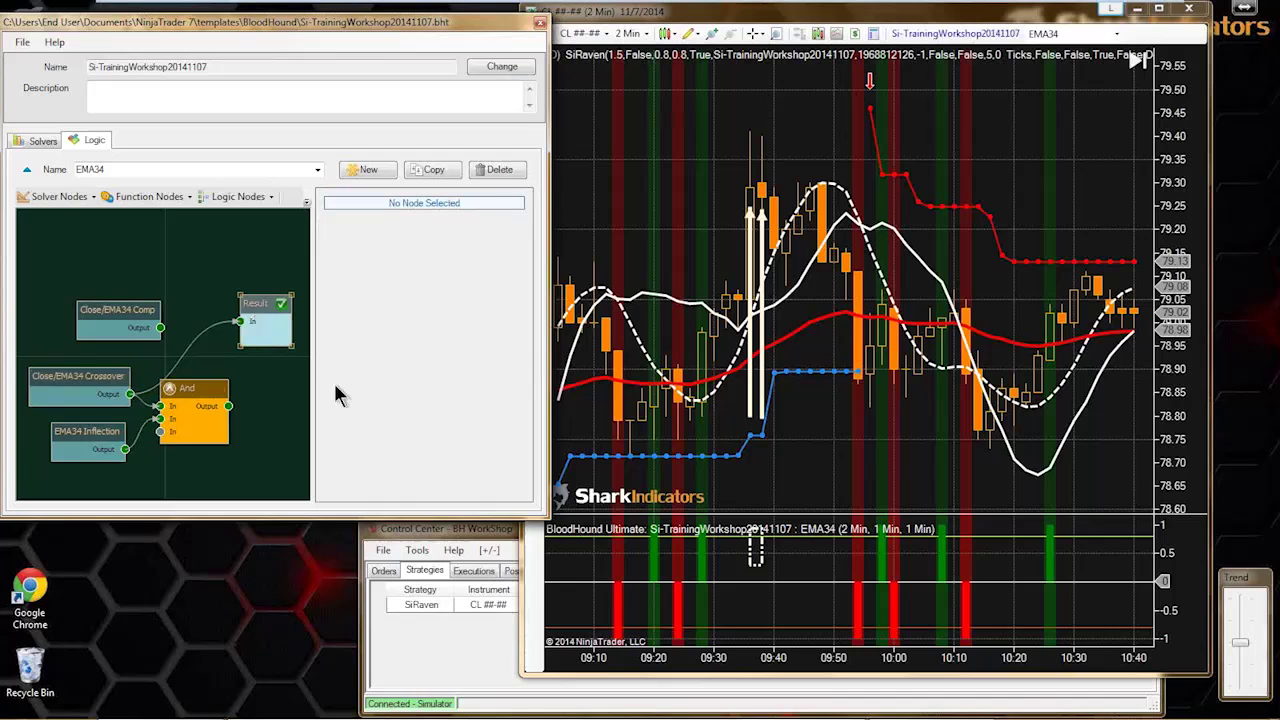
left_click_drag(547, 516, 567, 630)
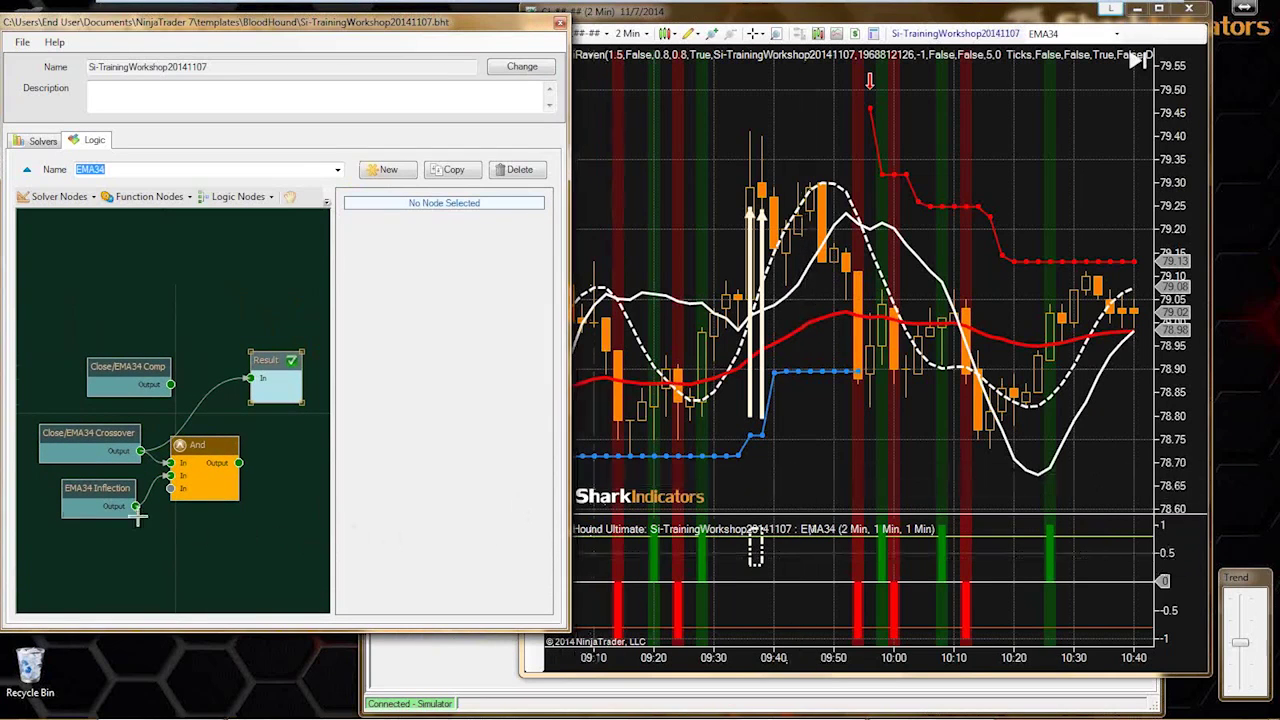
left_click_drag(92, 492, 73, 500)
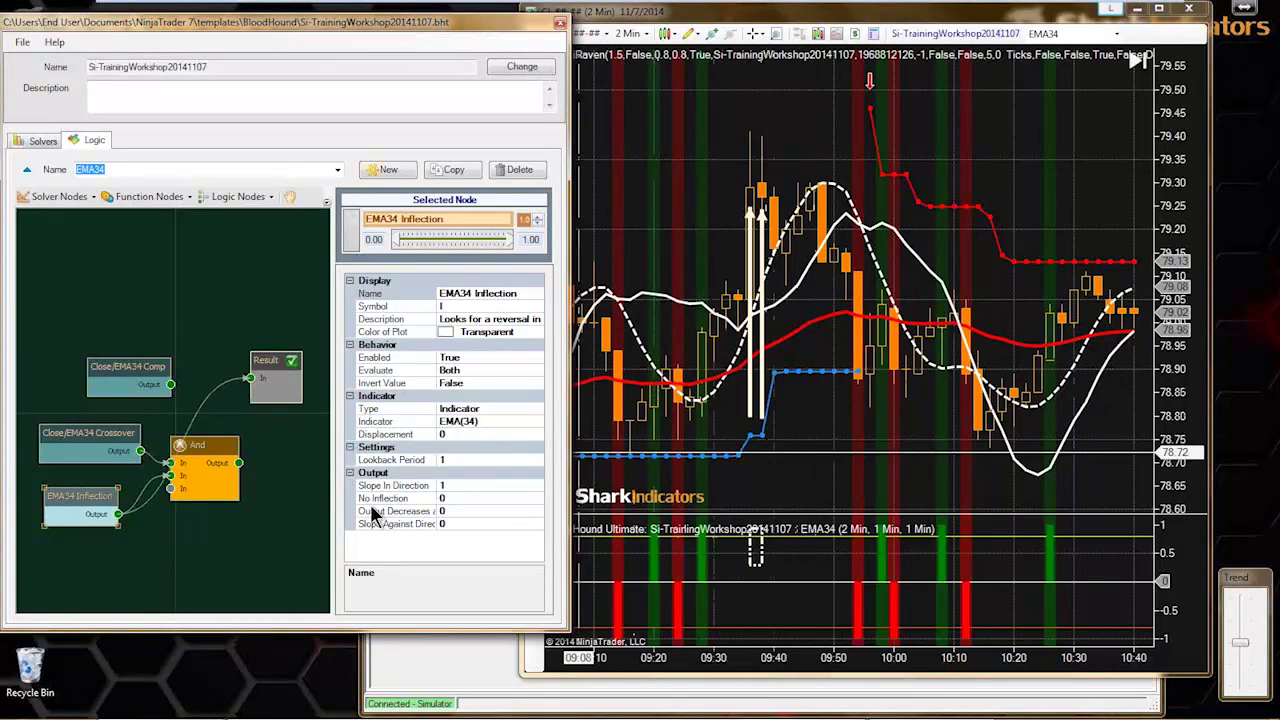
left_click_drag(230, 442, 232, 448)
mouse_move(73, 497)
left_mouse_down()
mouse_move(95, 496)
mouse_move(82, 491)
left_mouse_up()
left_click(714, 440)
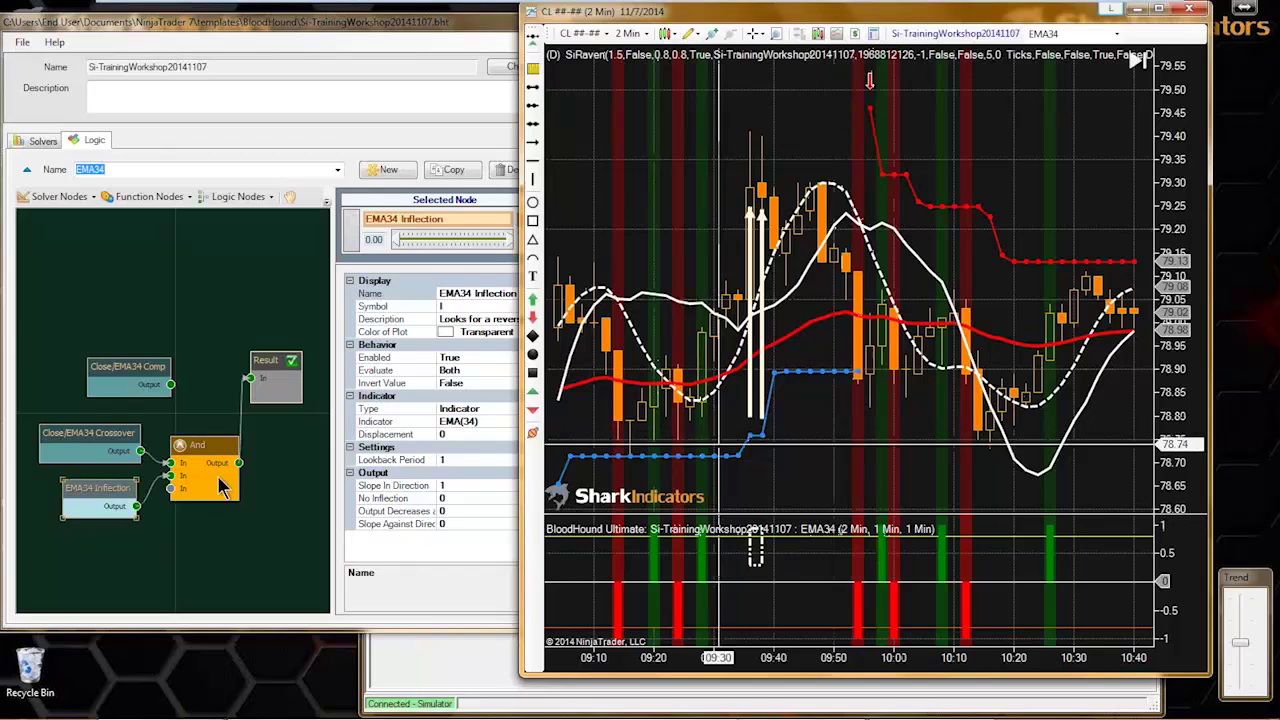
- Move the Close/EMA34 Comp node up, add an Indicator Slope node beneath it, and connect the slope node's output to Result
left_click_drag(122, 371, 95, 371)
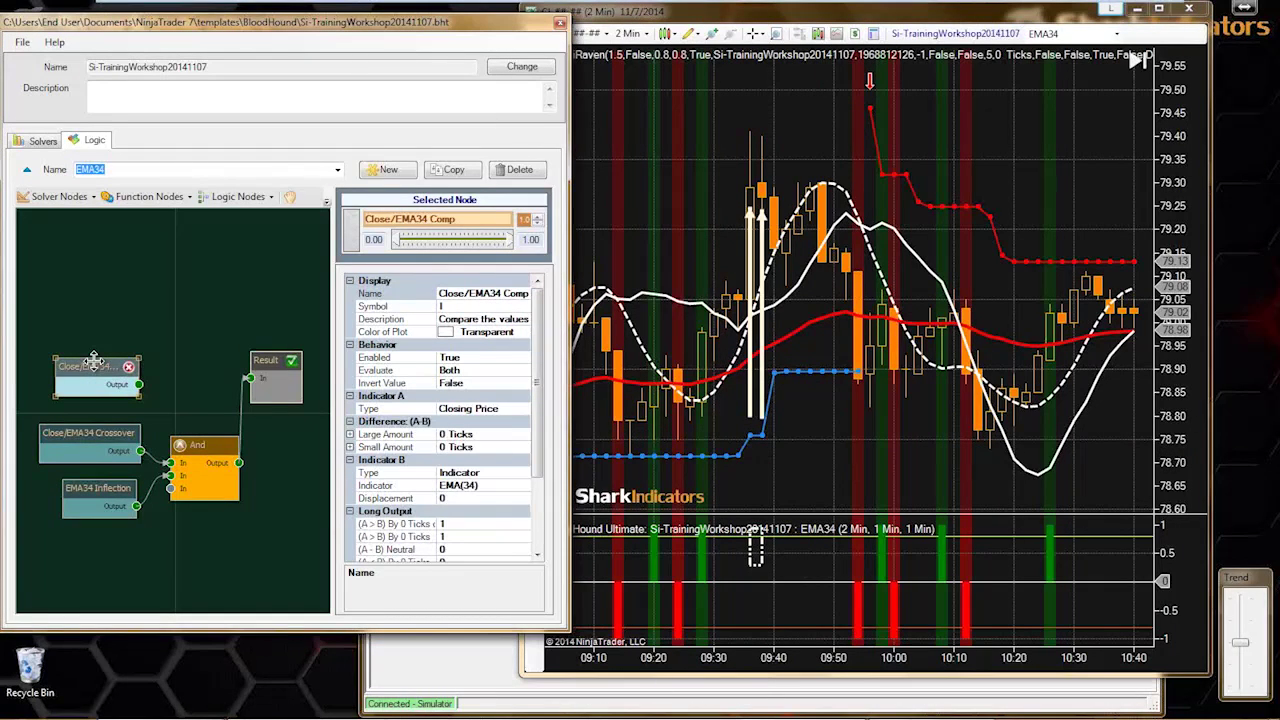
left_click_drag(93, 337, 92, 310)
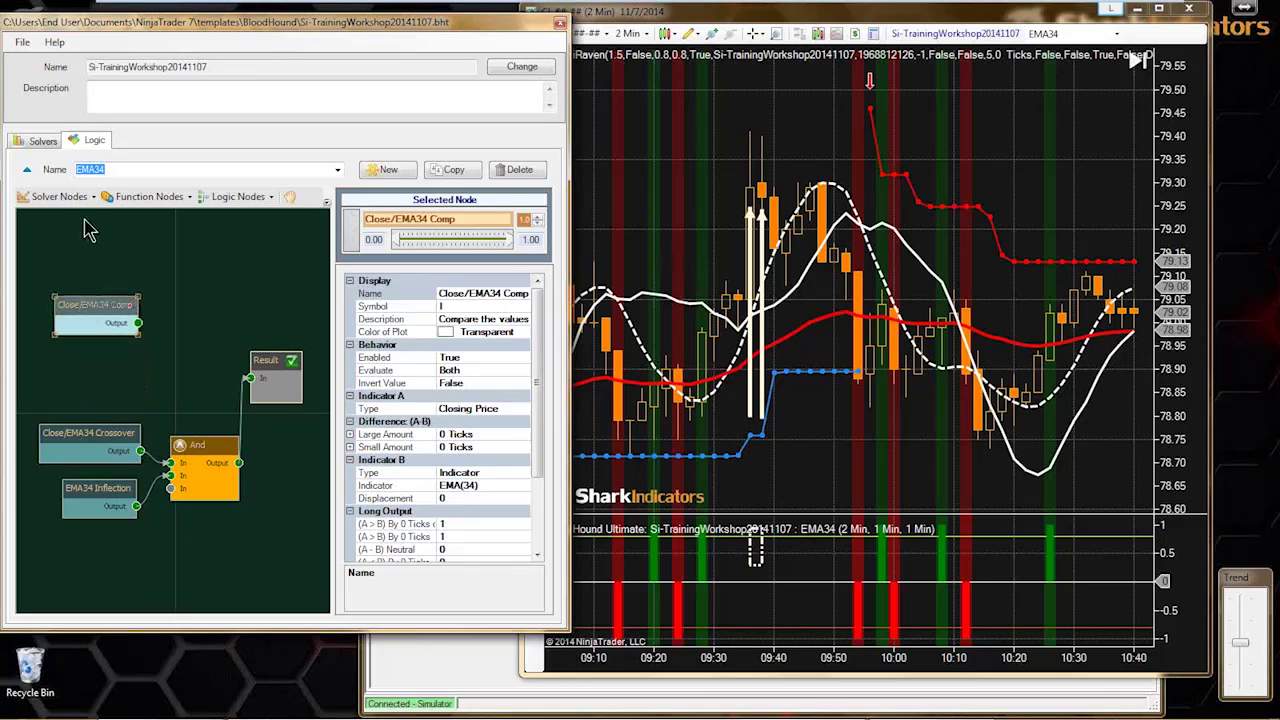
left_click(58, 196)
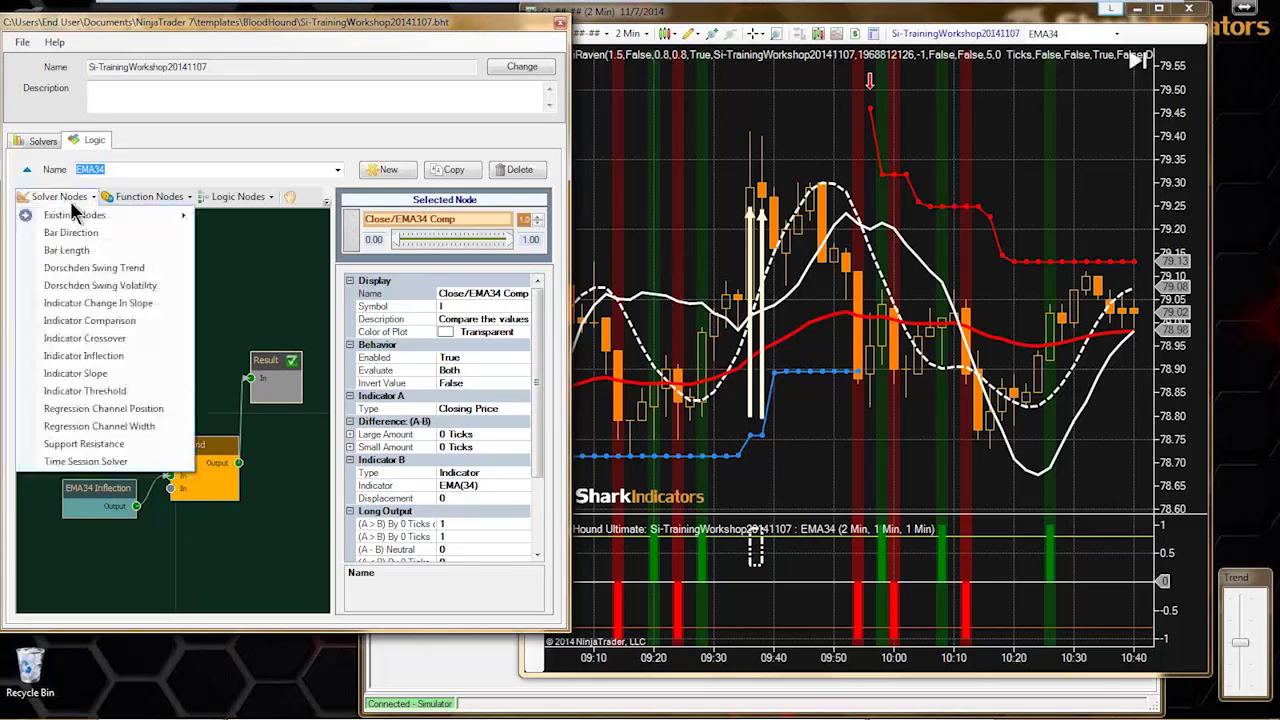
left_click(92, 374)
mouse_move(94, 377)
left_mouse_down()
mouse_move(185, 418)
mouse_move(99, 353)
left_mouse_up()
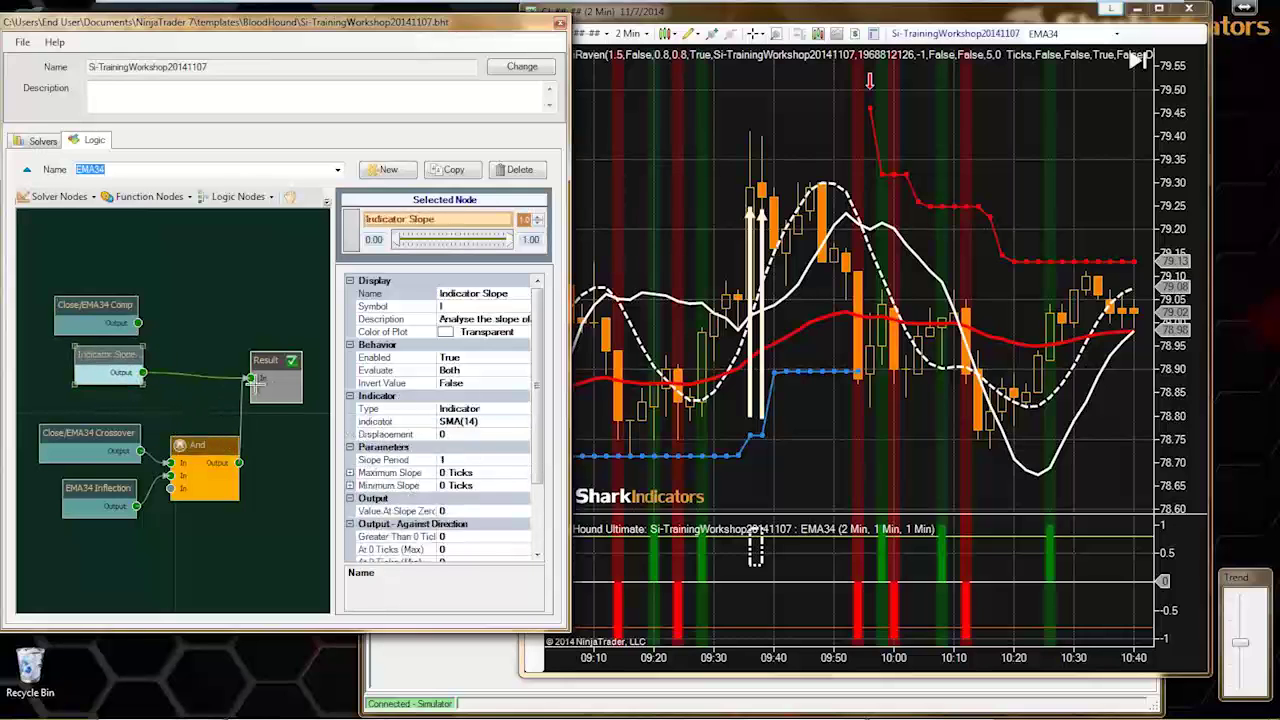
left_click_drag(256, 380, 252, 379)
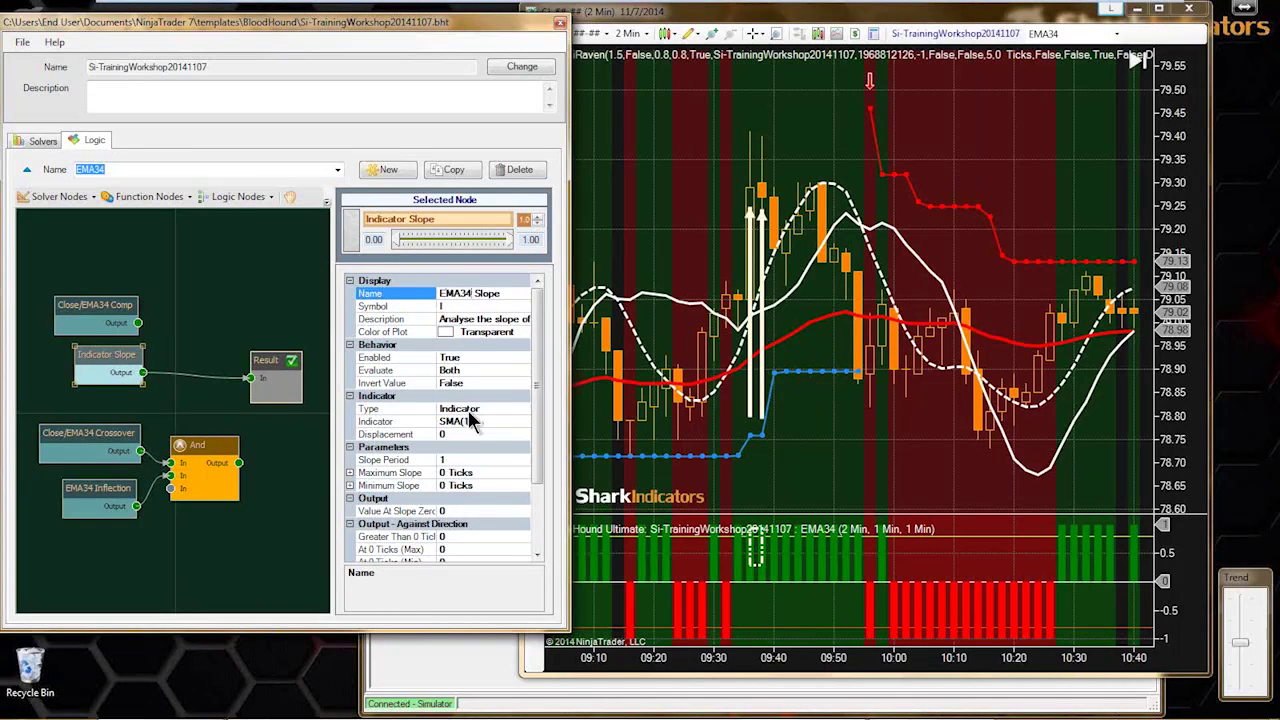
- Name the slope node EMA34 Slope and set its indicator to an EMA with period 34
left_click(519, 422)
left_click(523, 422)
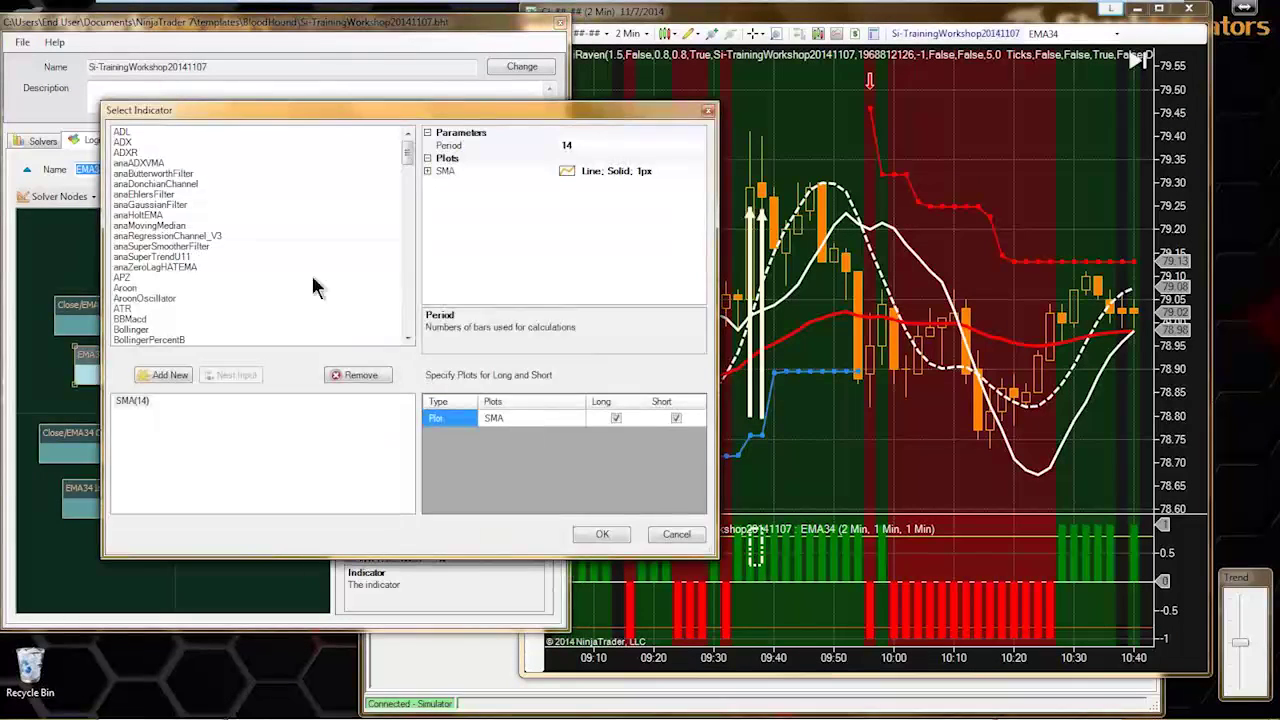
key("e")
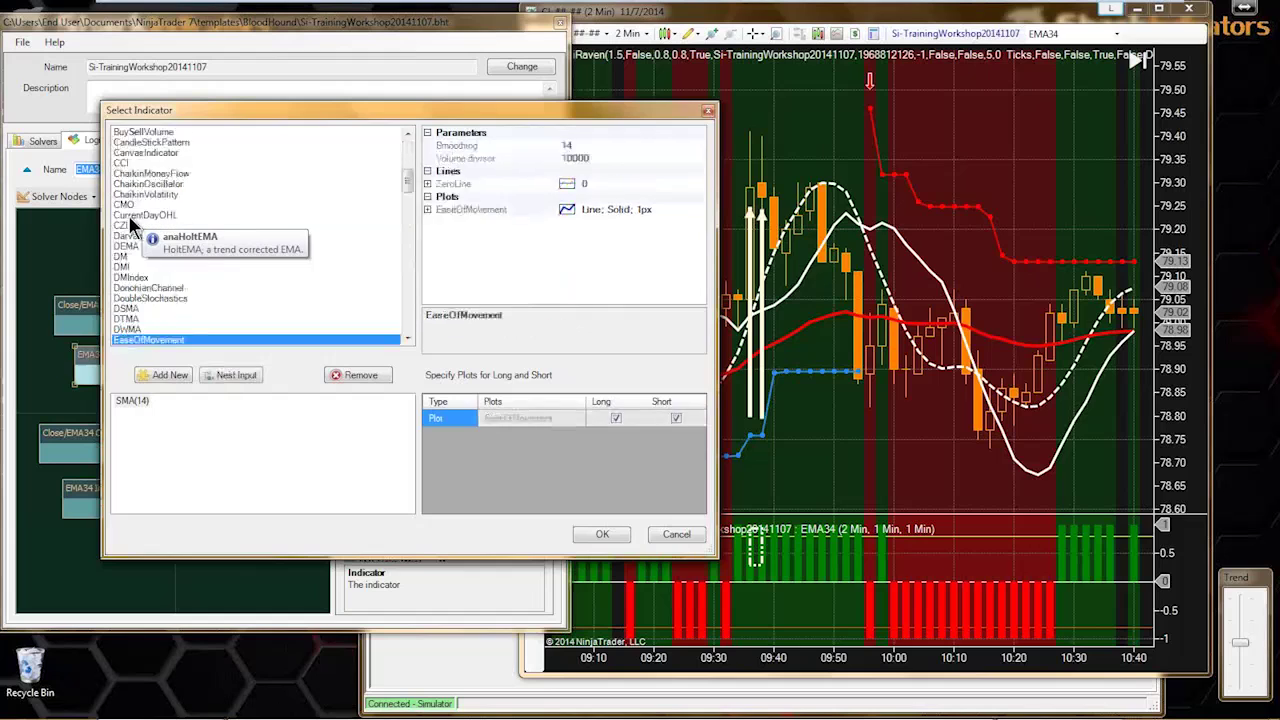
key("m")
left_click(141, 331)
left_click(142, 341)
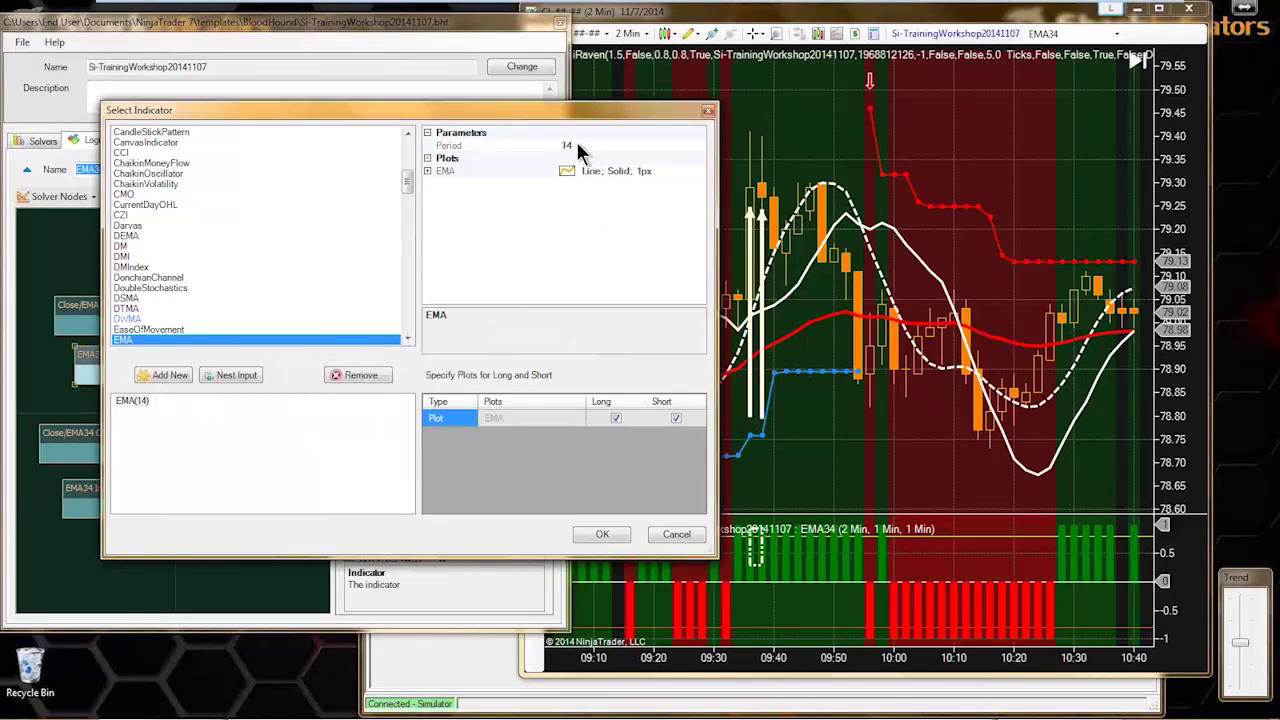
left_click(134, 401)
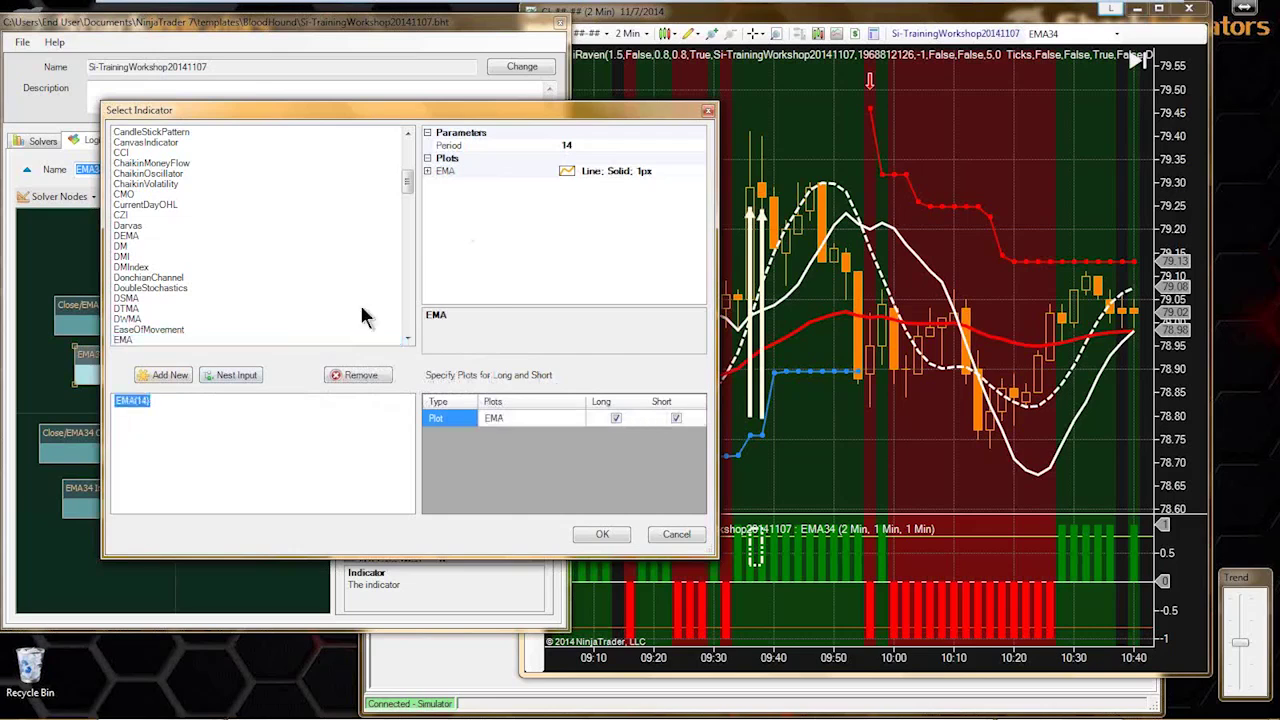
left_click(567, 145)
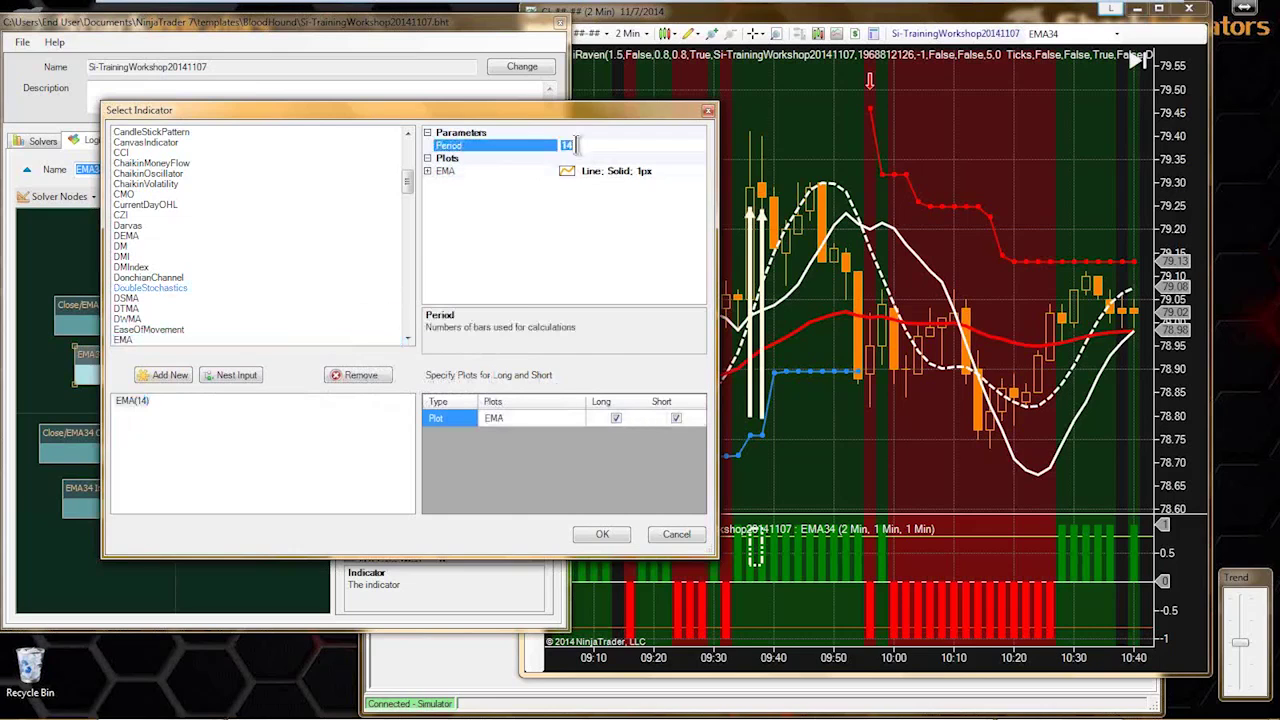
left_click(601, 536)
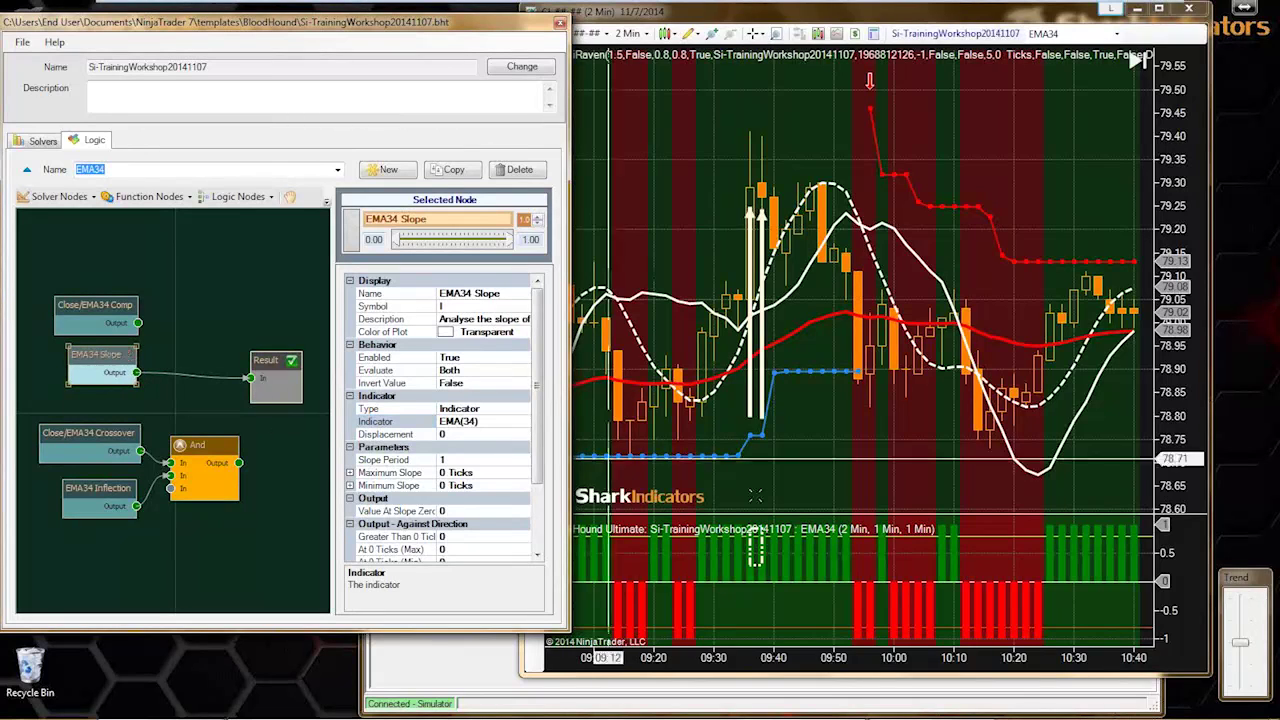
- Add a second And node fed by Close/EMA34 Comp and EMA34 Slope, and connect its output to Result
left_click(800, 338)
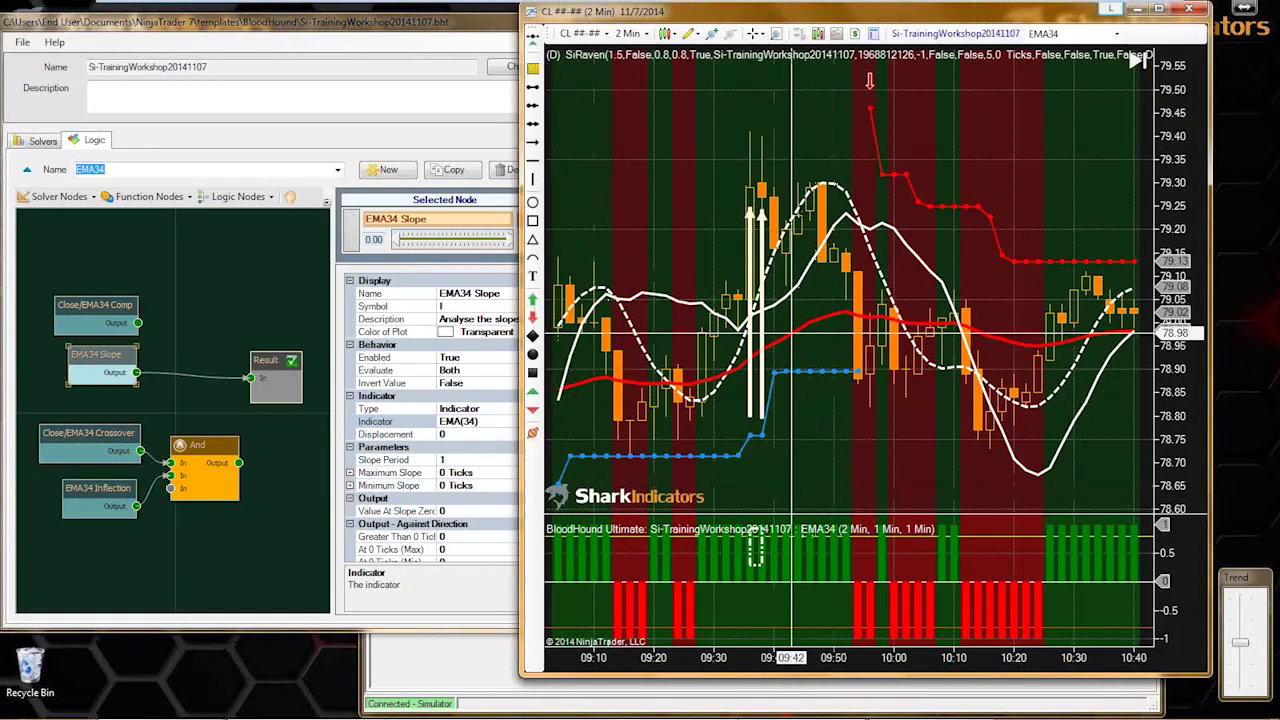
left_click_drag(800, 460, 836, 460)
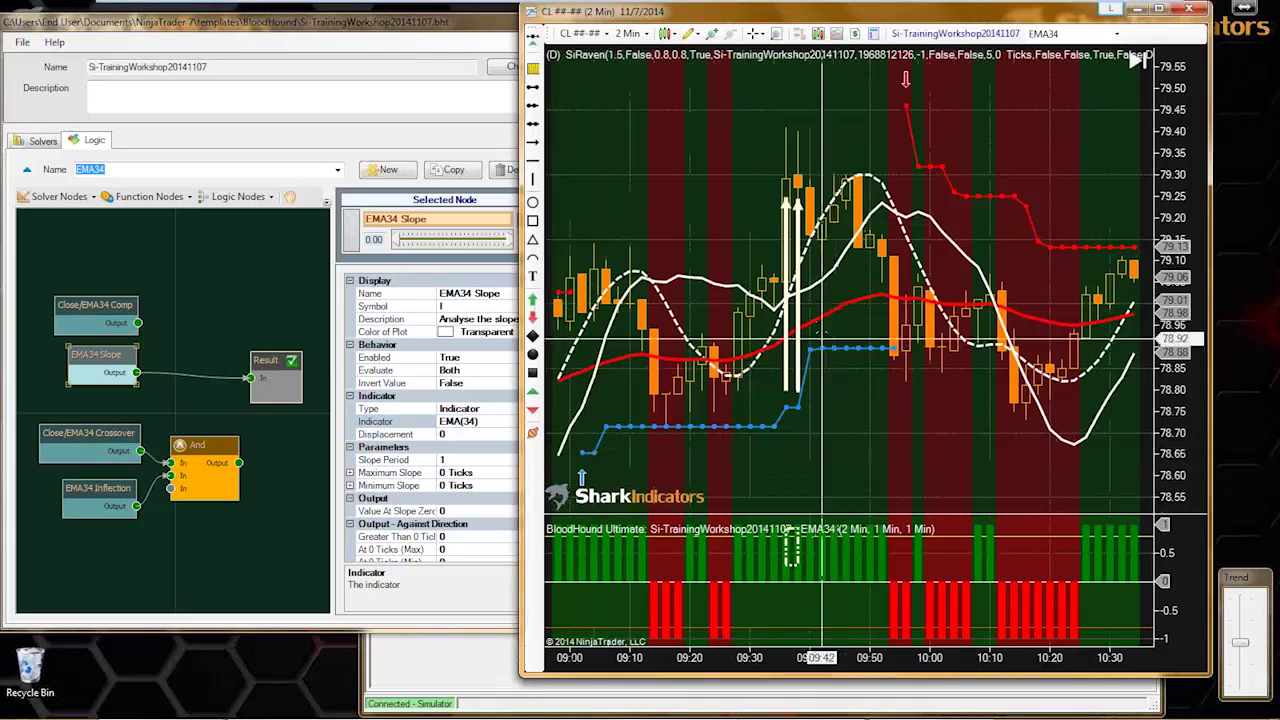
left_click(756, 345)
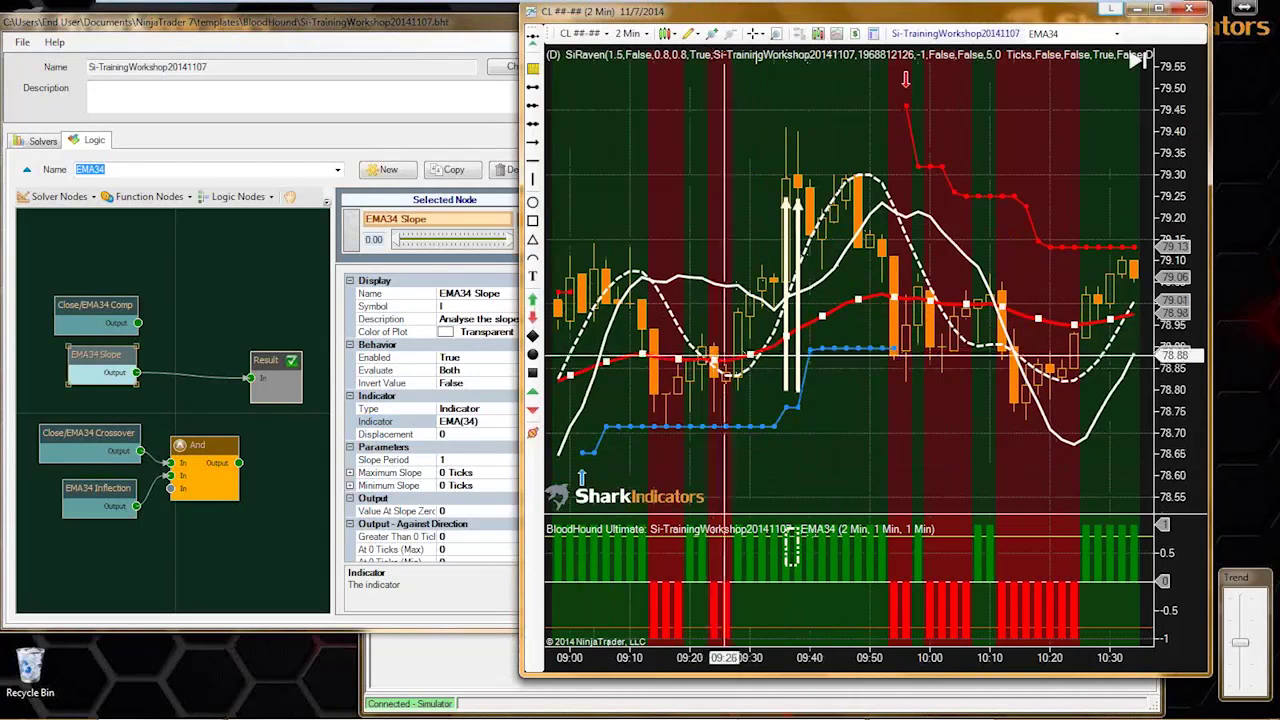
left_click(843, 456)
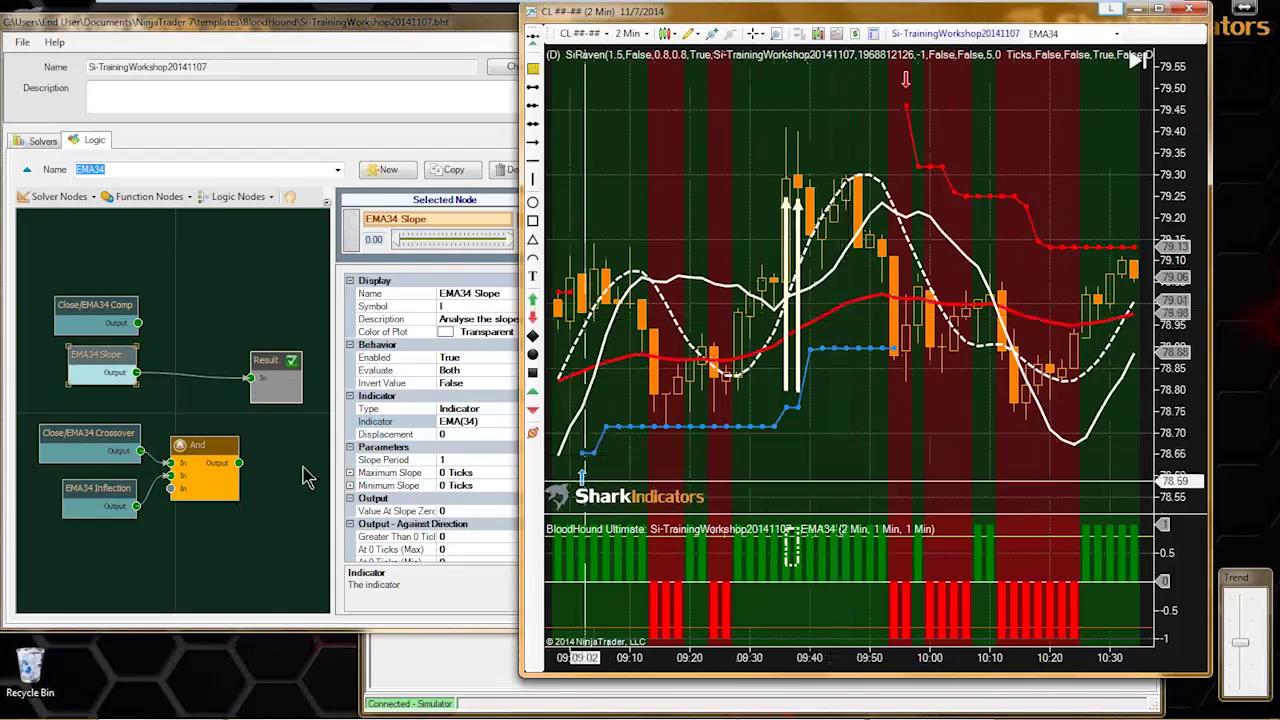
left_click(237, 199)
left_click(237, 199)
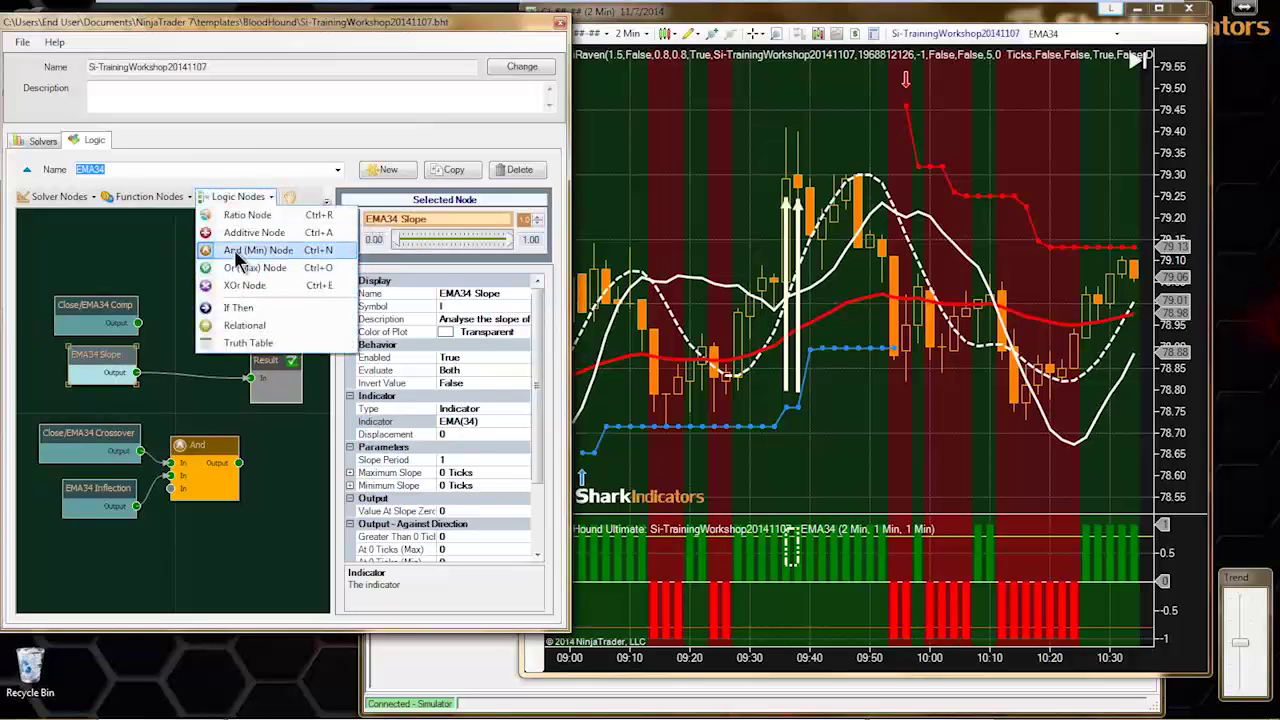
left_click(245, 251)
left_click_drag(213, 413, 272, 352)
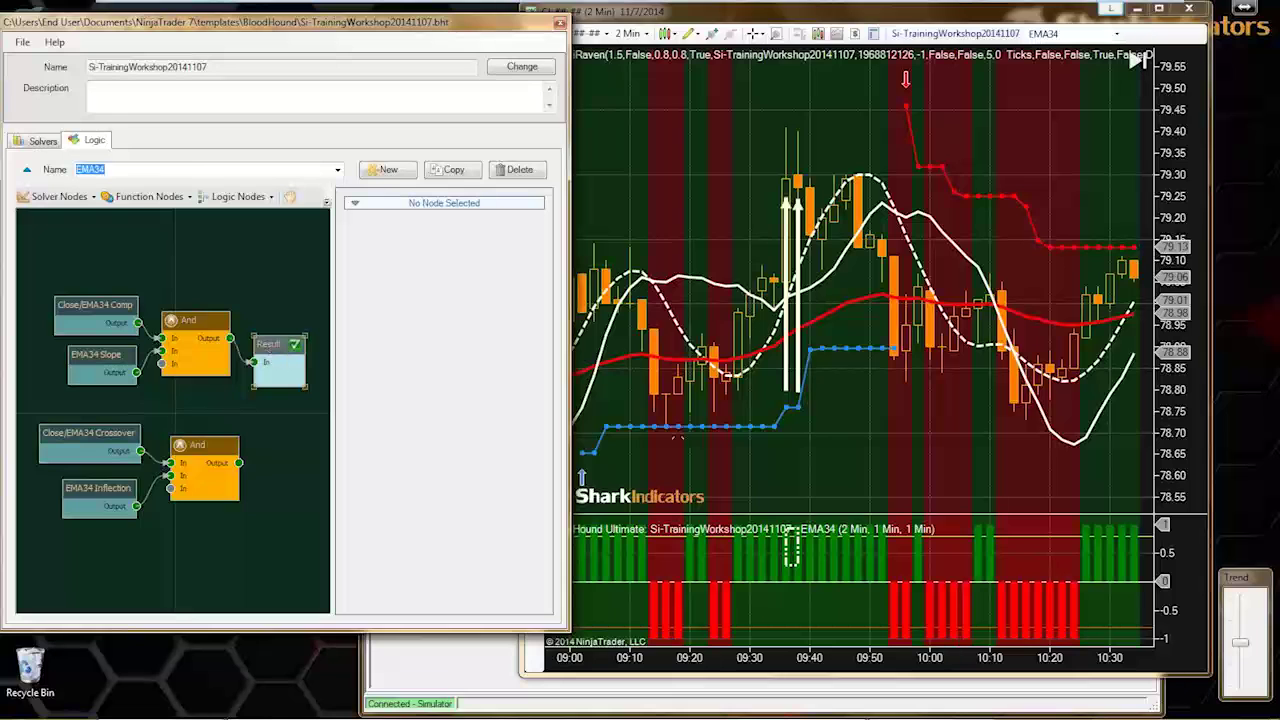
- Examine the combined comparison and slope signals on the chart's earlier bars, back to about 06:50
left_click(755, 467)
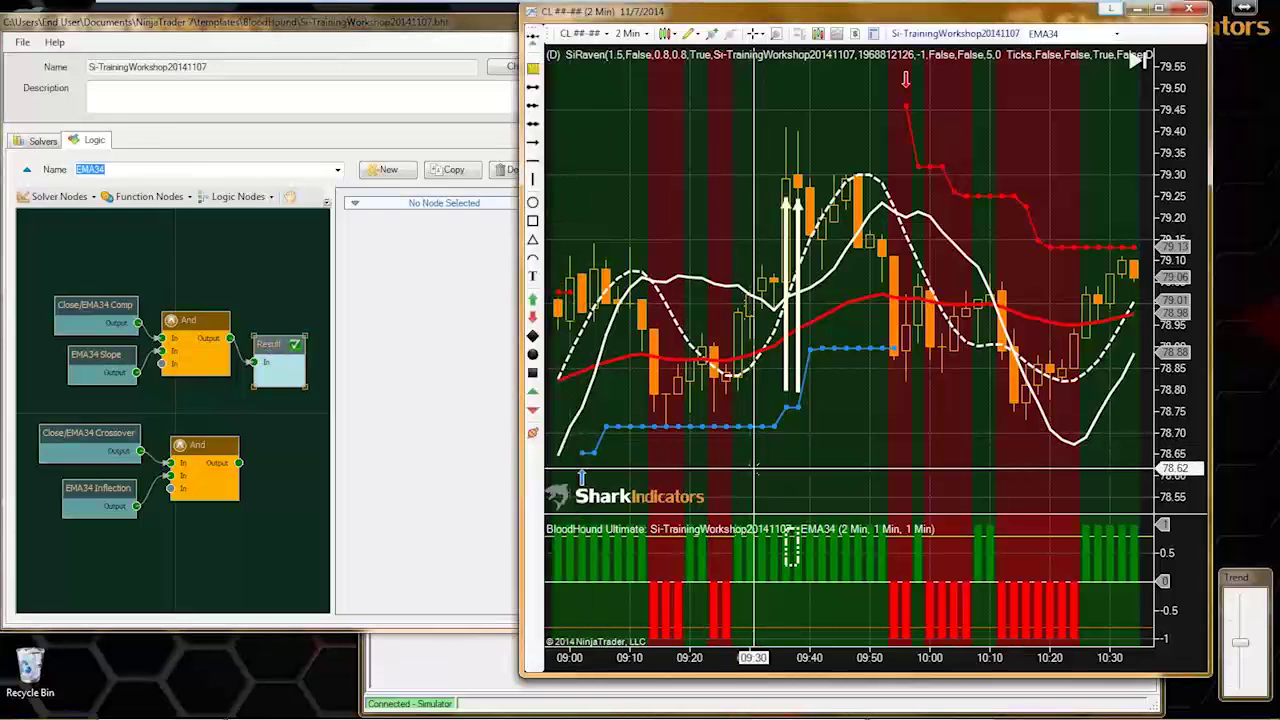
left_click_drag(712, 467, 902, 467)
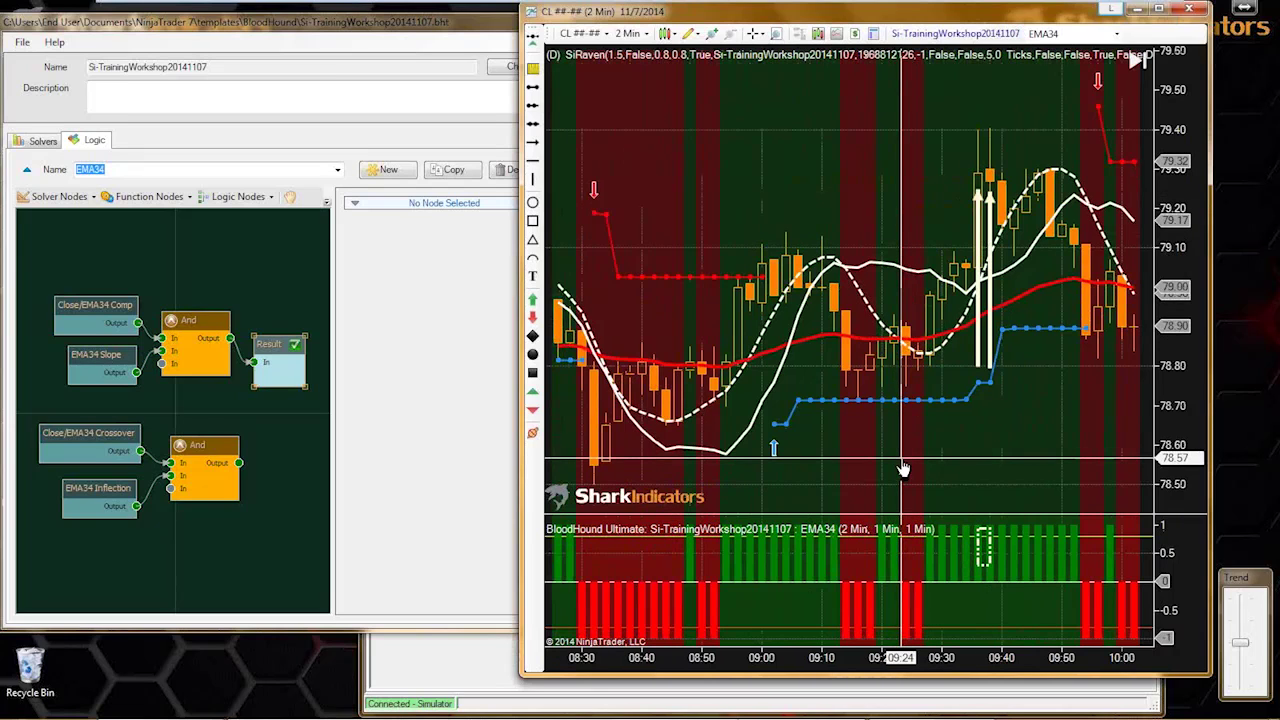
scroll(900, 468, "up", 2)
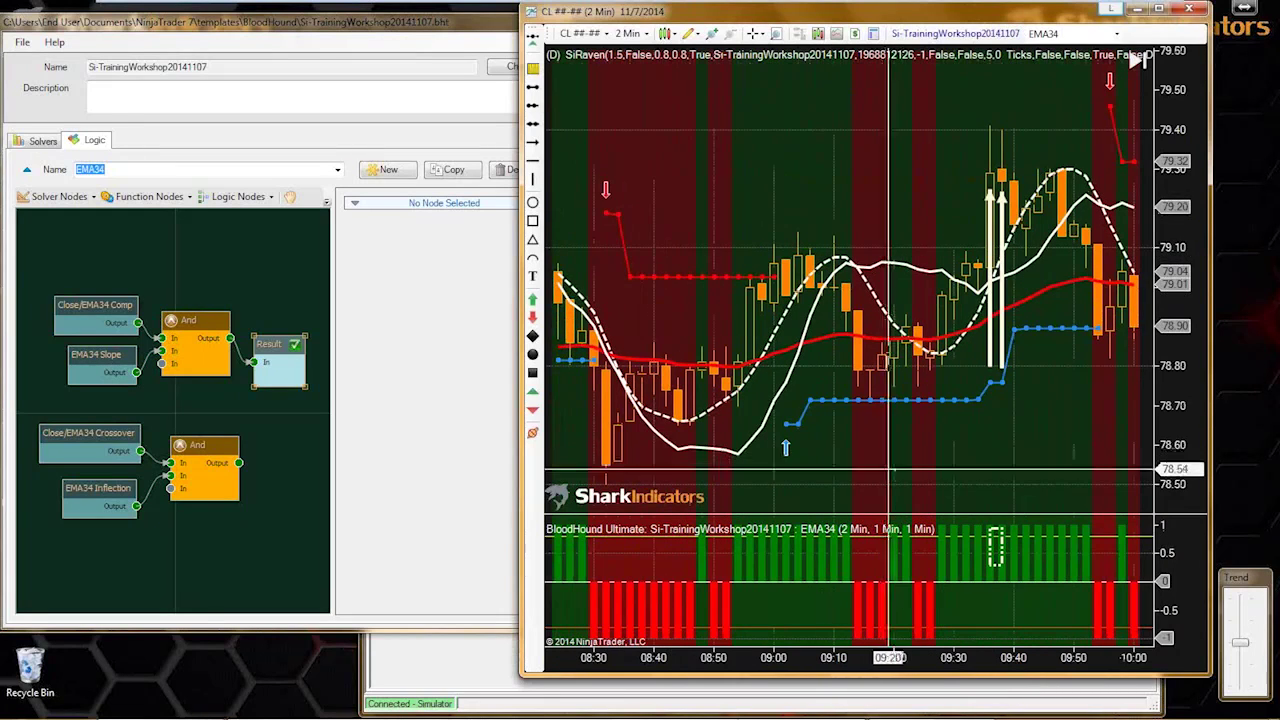
scroll(890, 466, "up", 5)
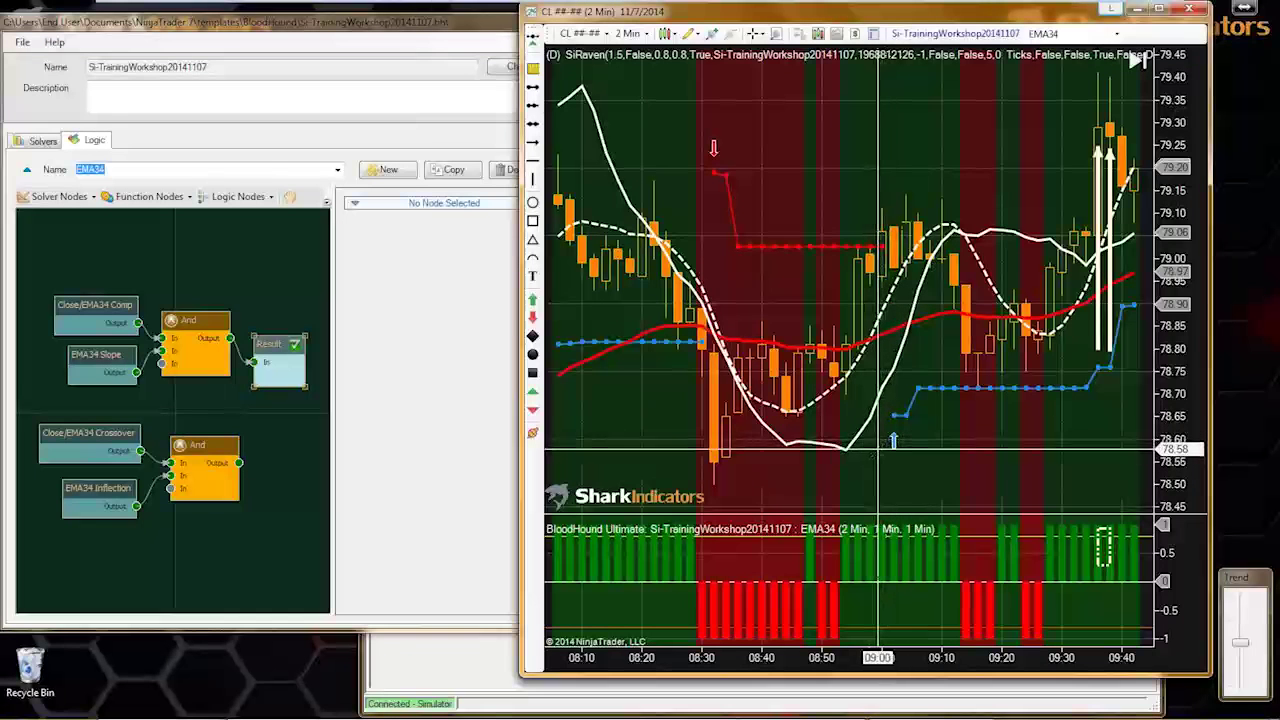
scroll(876, 449, "up", 2)
scroll(874, 451, "up", 6)
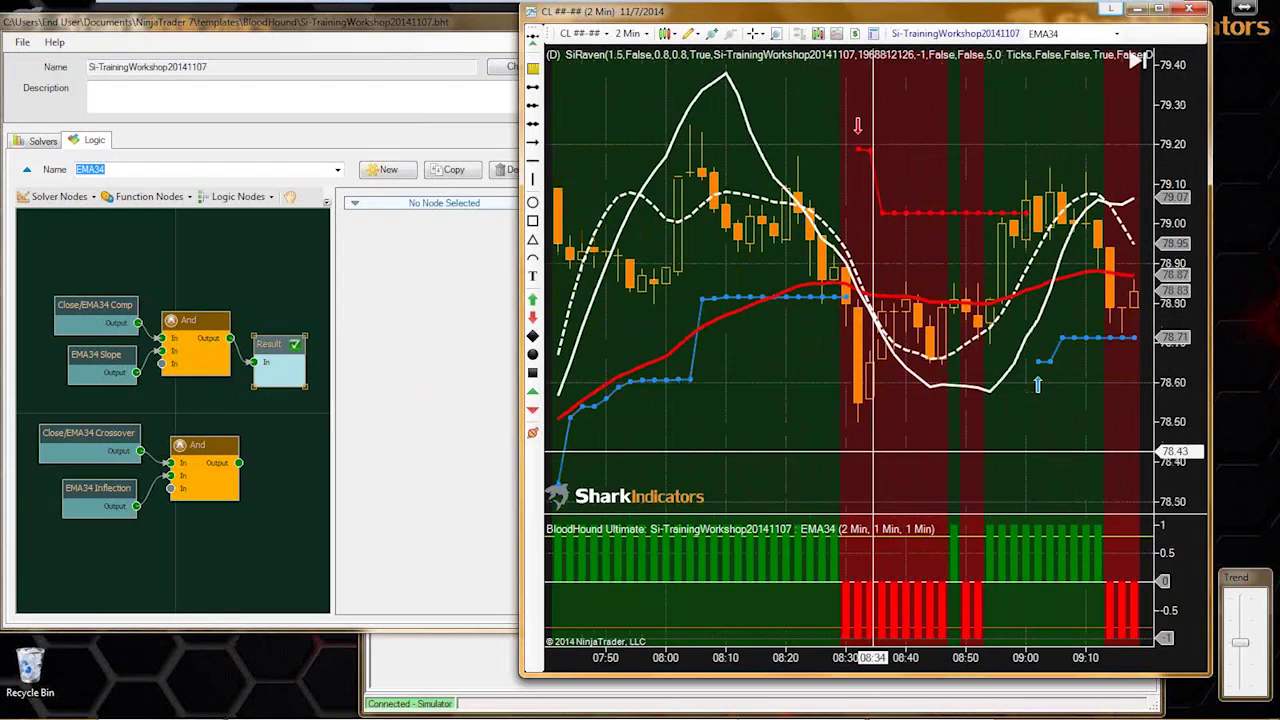
scroll(874, 452, "up", 12)
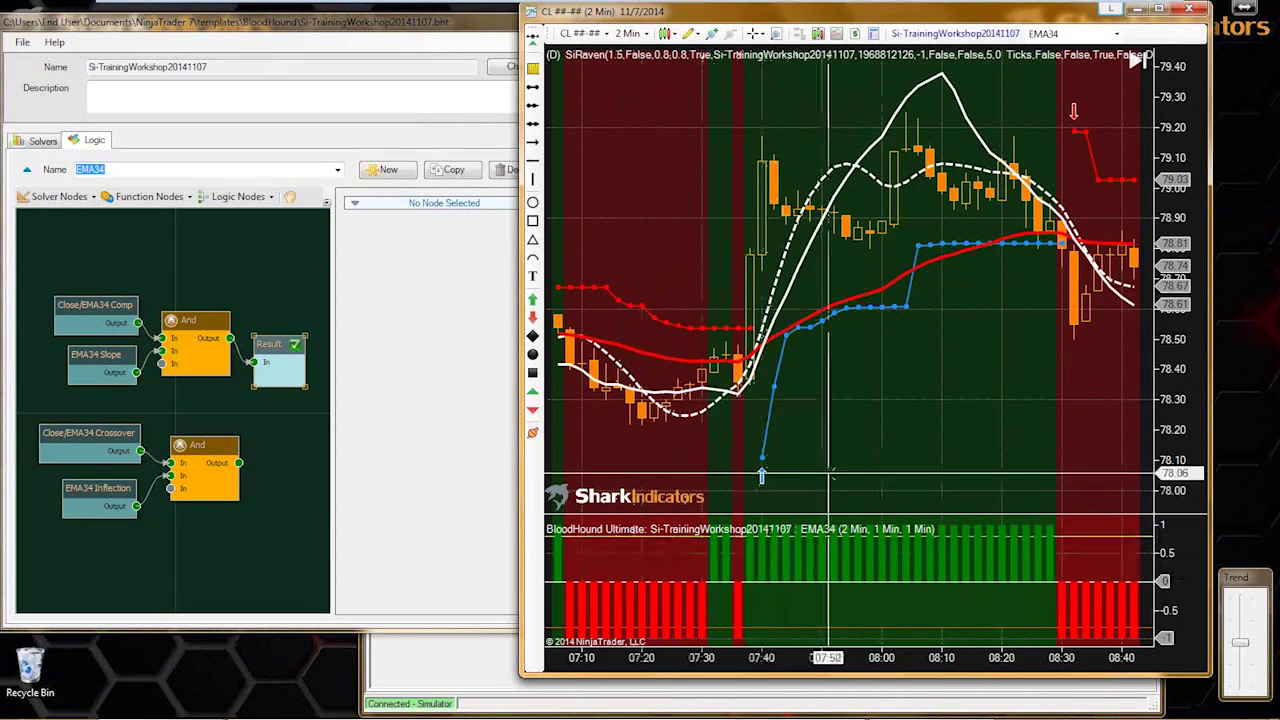
scroll(700, 440, "up", 7)
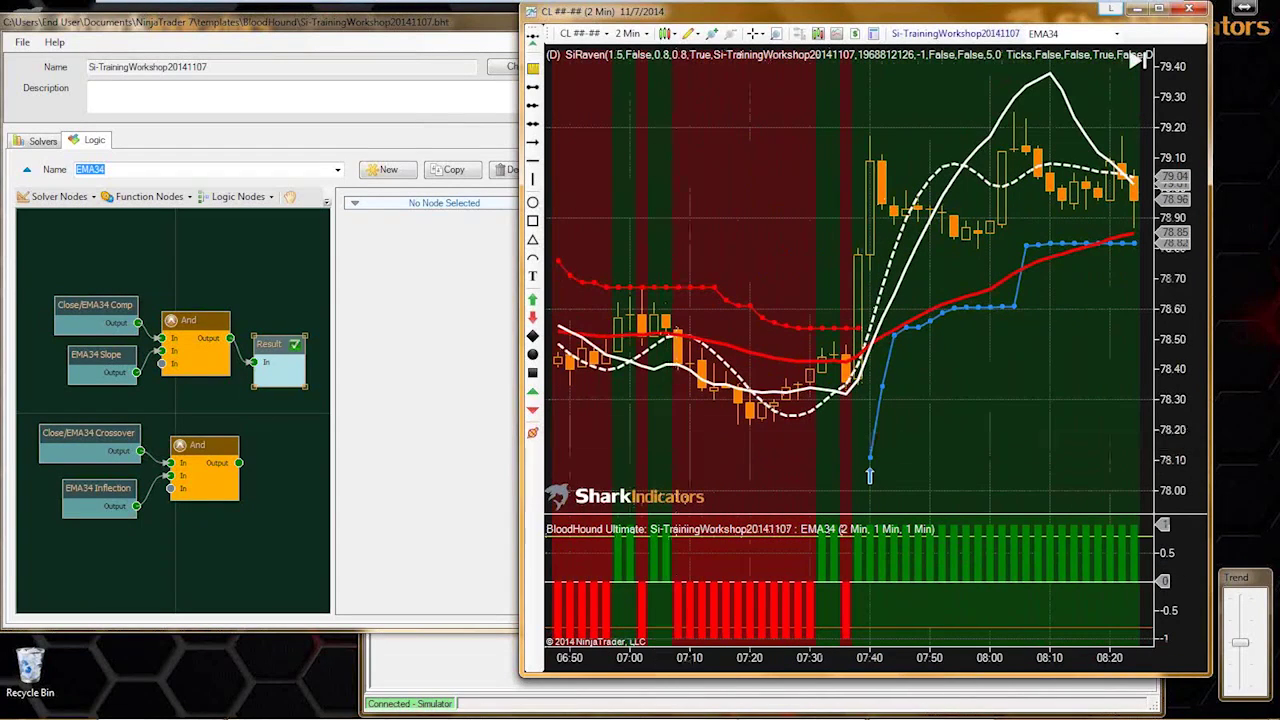
- Widen the chart window and examine how the combined signals follow the trend on the overnight bars, back to about 00:10
left_click_drag(527, 456, 248, 456)
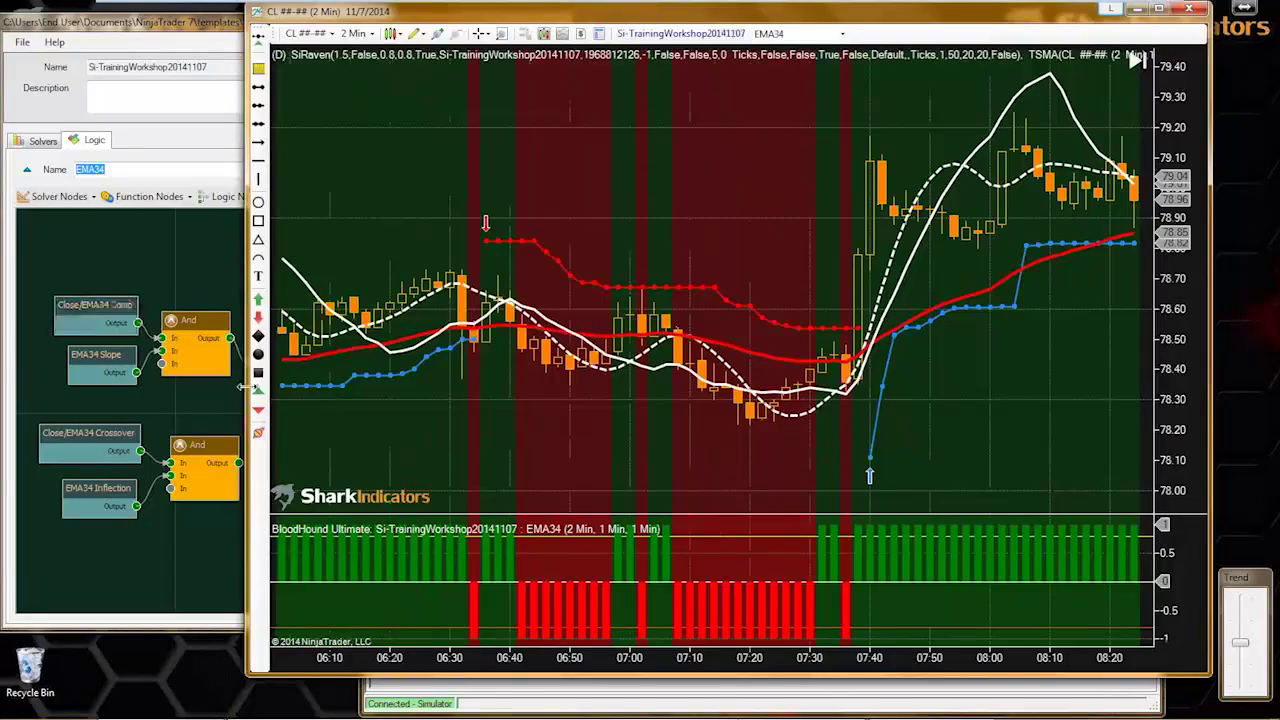
scroll(625, 445, "up", 20)
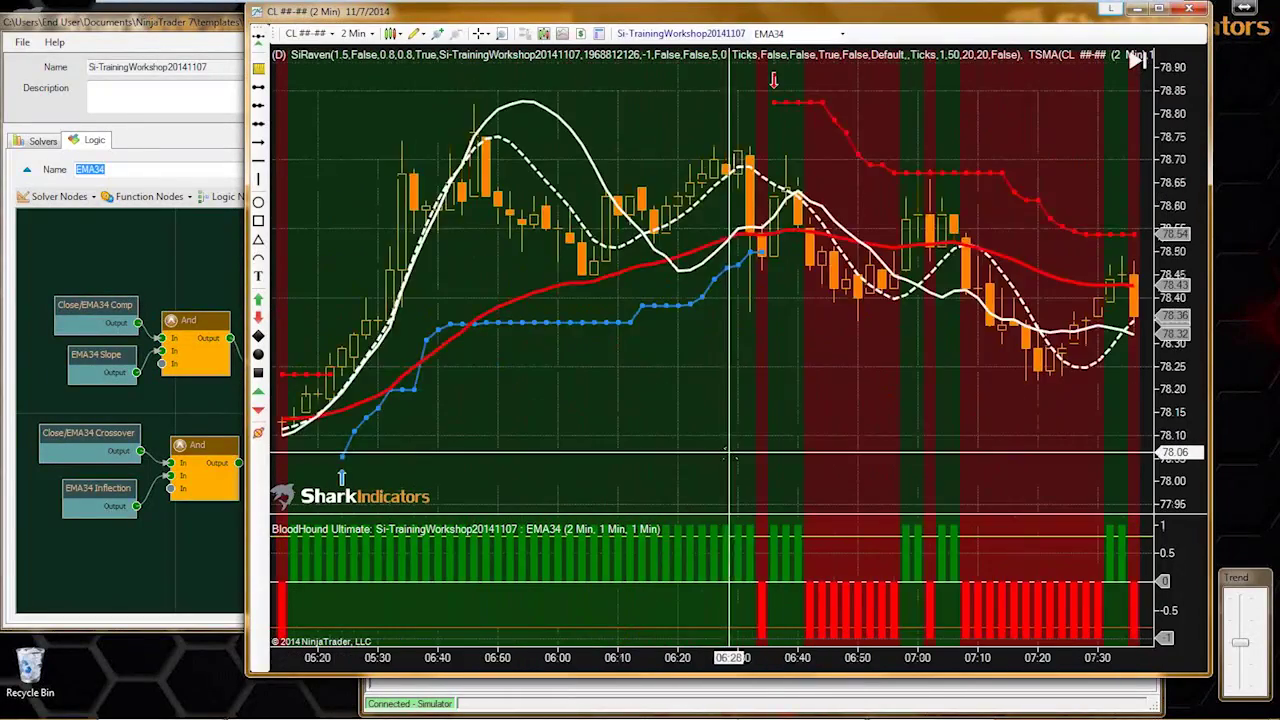
scroll(731, 455, "up", 16)
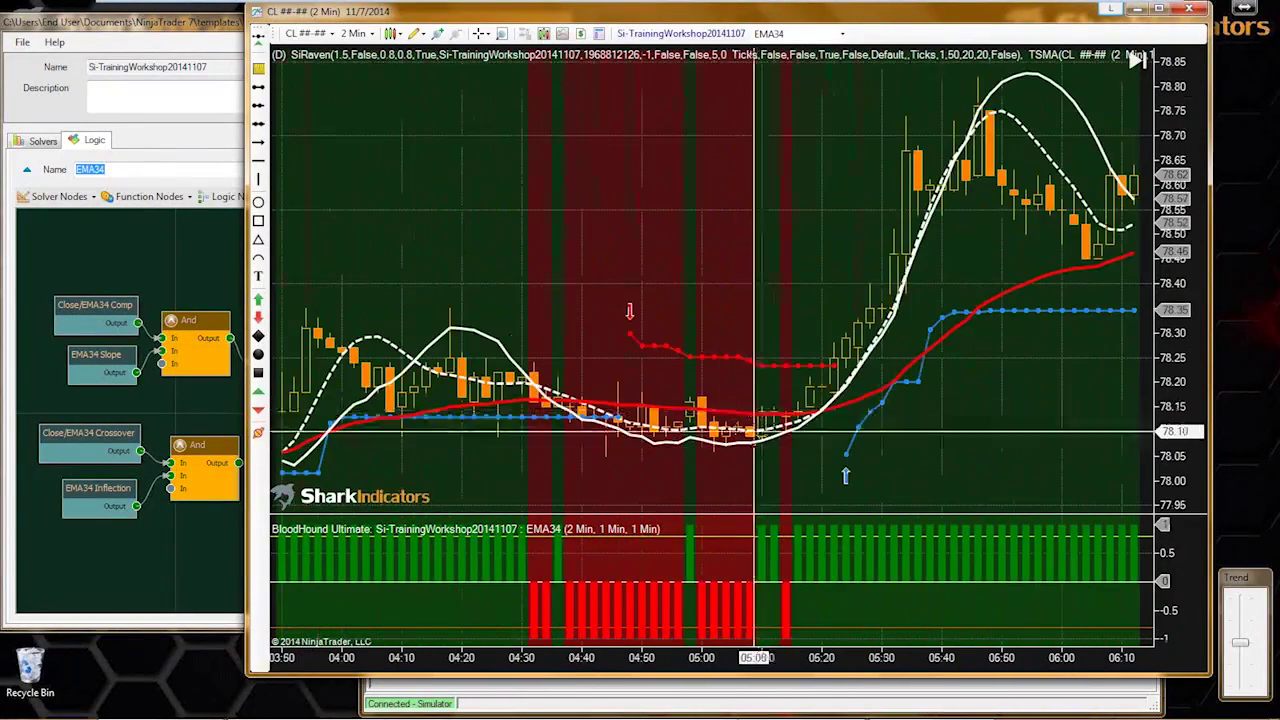
scroll(784, 455, "up", 6)
scroll(784, 455, "up", 20)
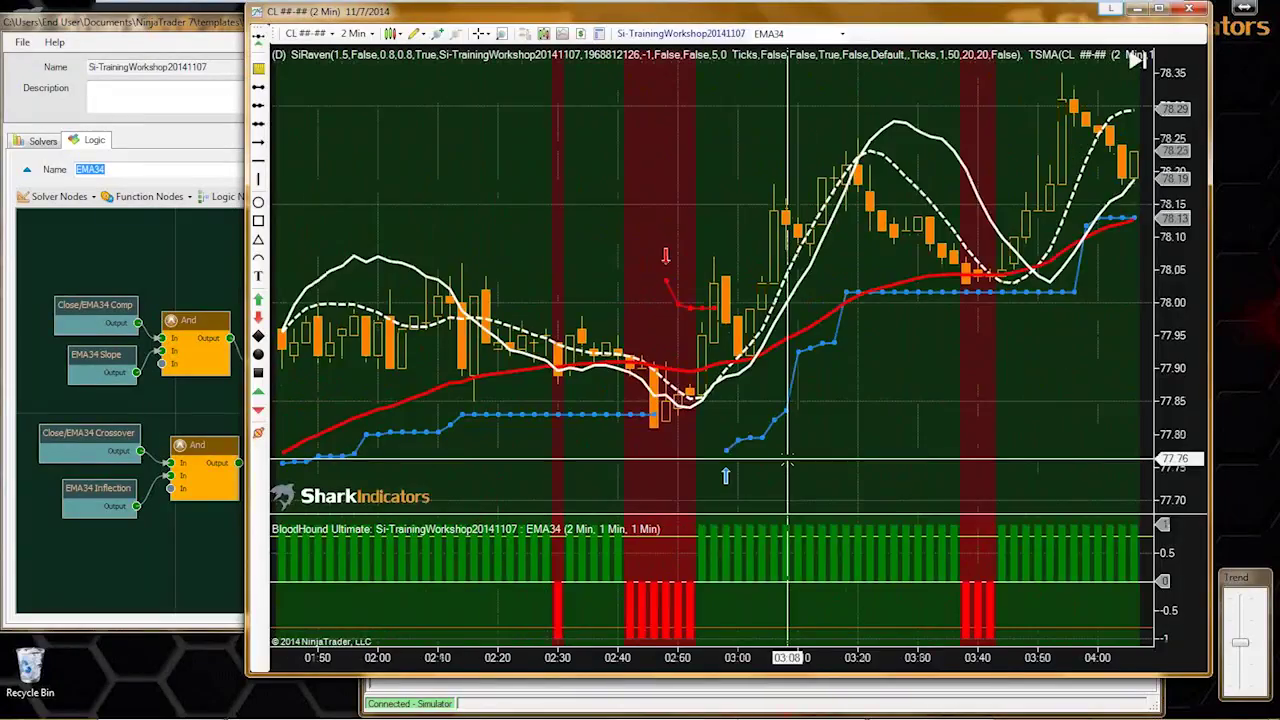
scroll(787, 461, "up", 16)
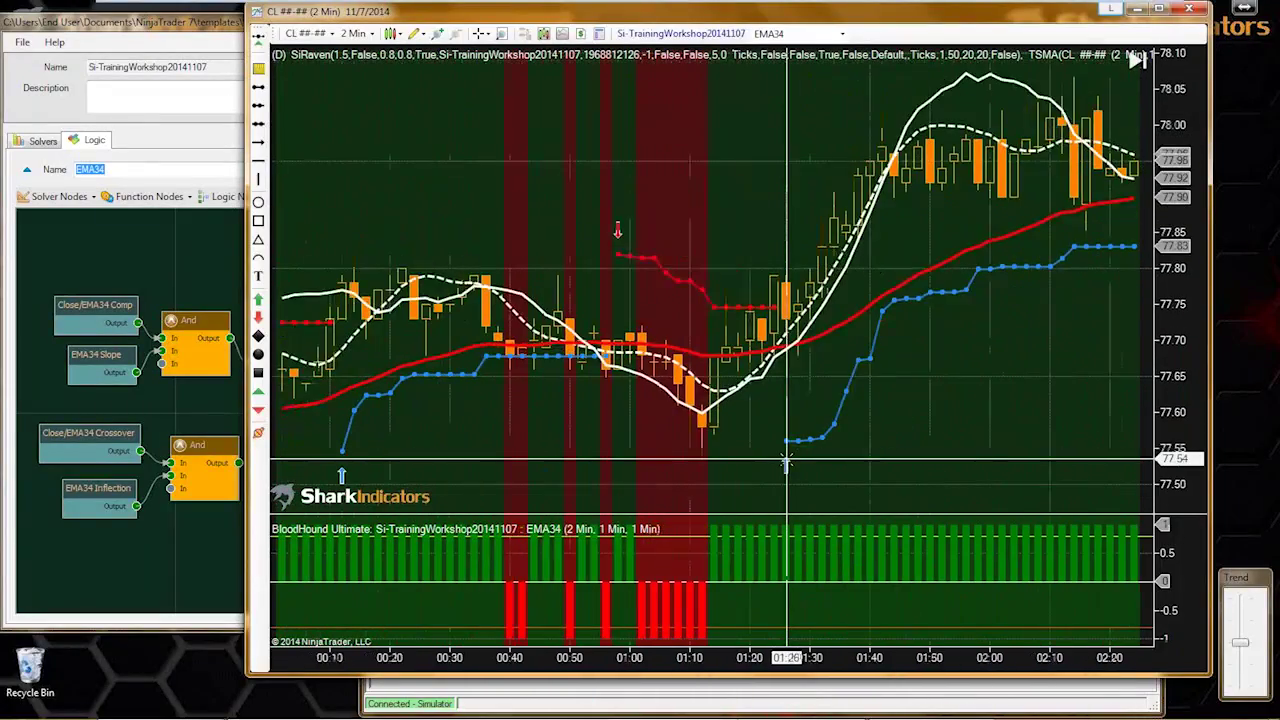
scroll(787, 461, "down", 20)
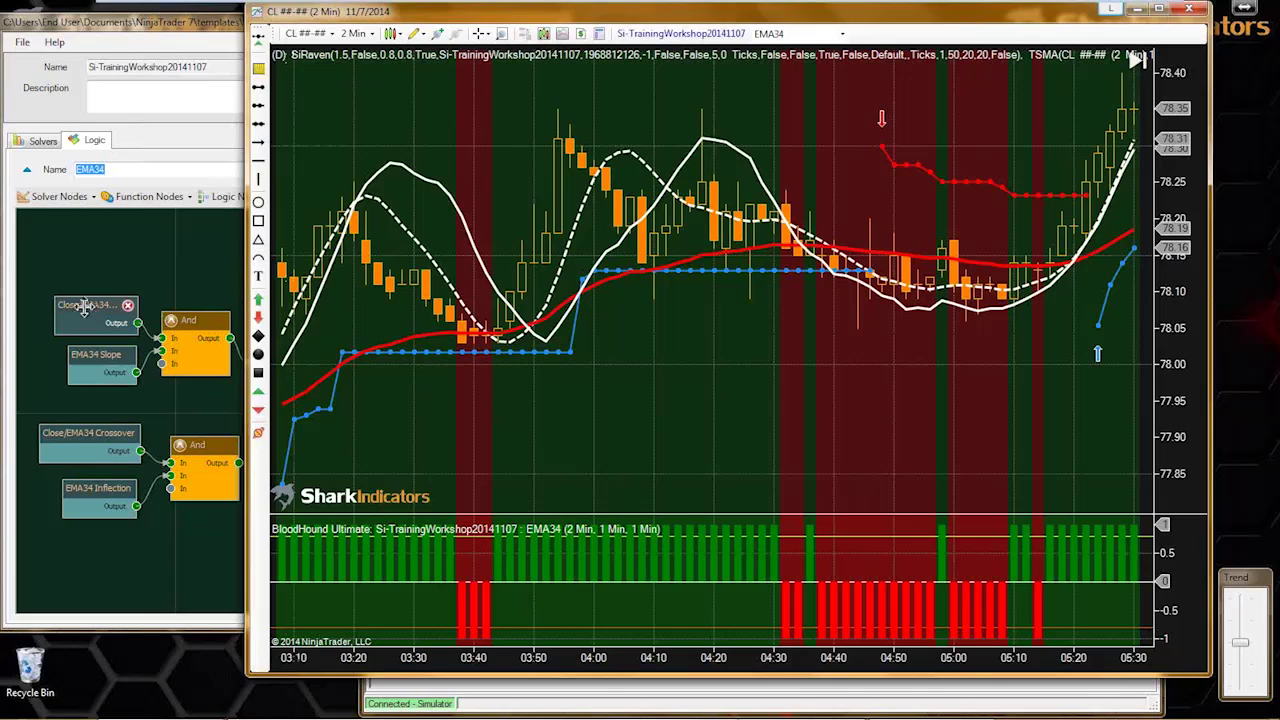
- Set the period of the Close/EMA34 Comp node's Indicator B EMA to 50
left_click(84, 307)
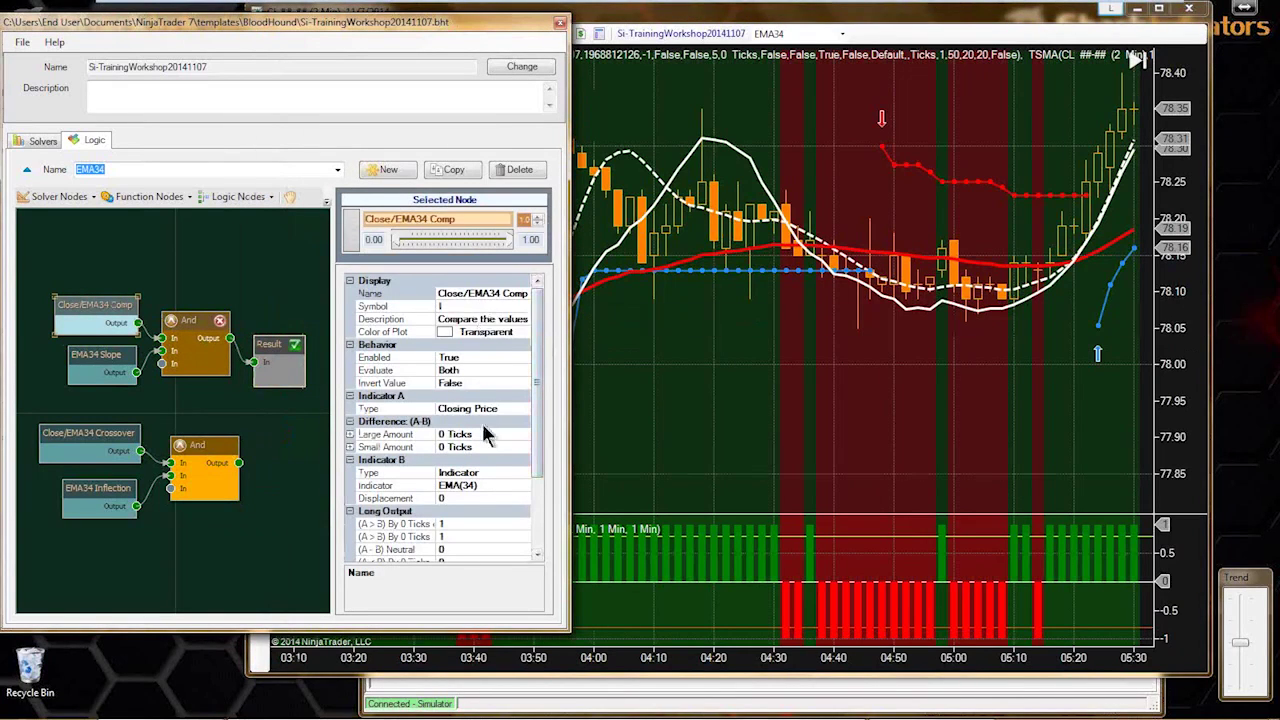
left_click(465, 485)
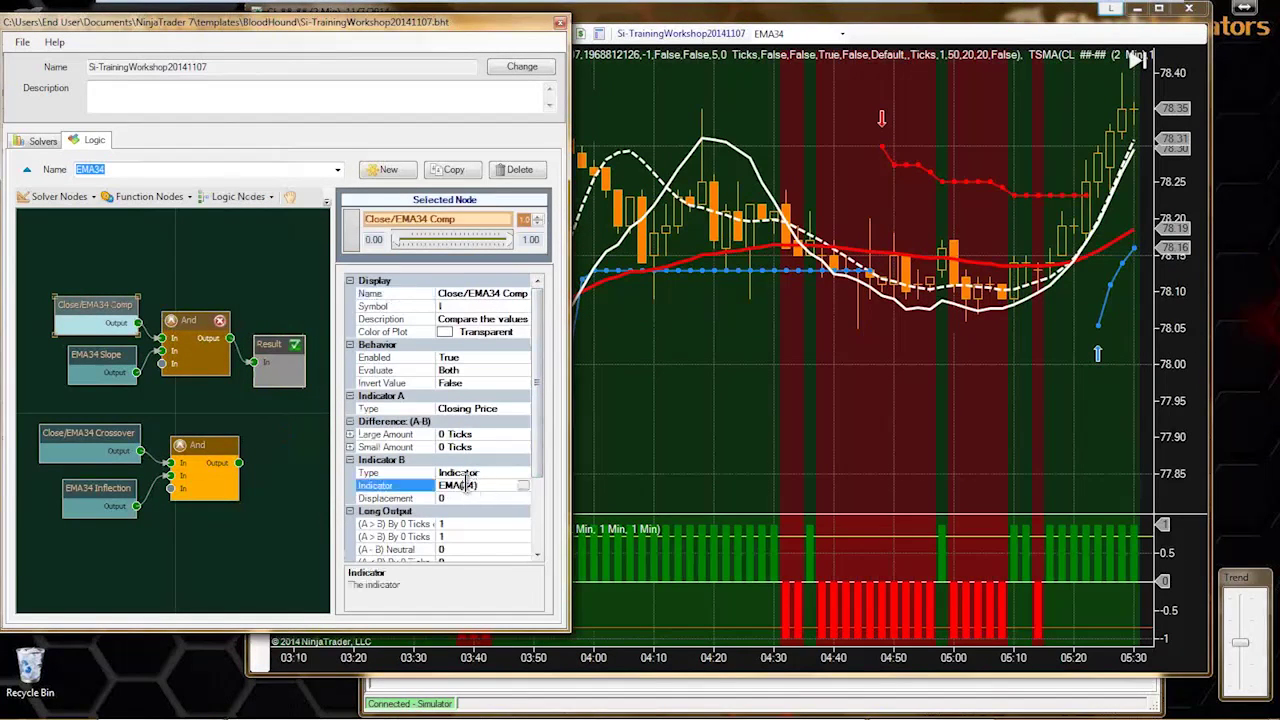
left_click(523, 486)
left_click(594, 165)
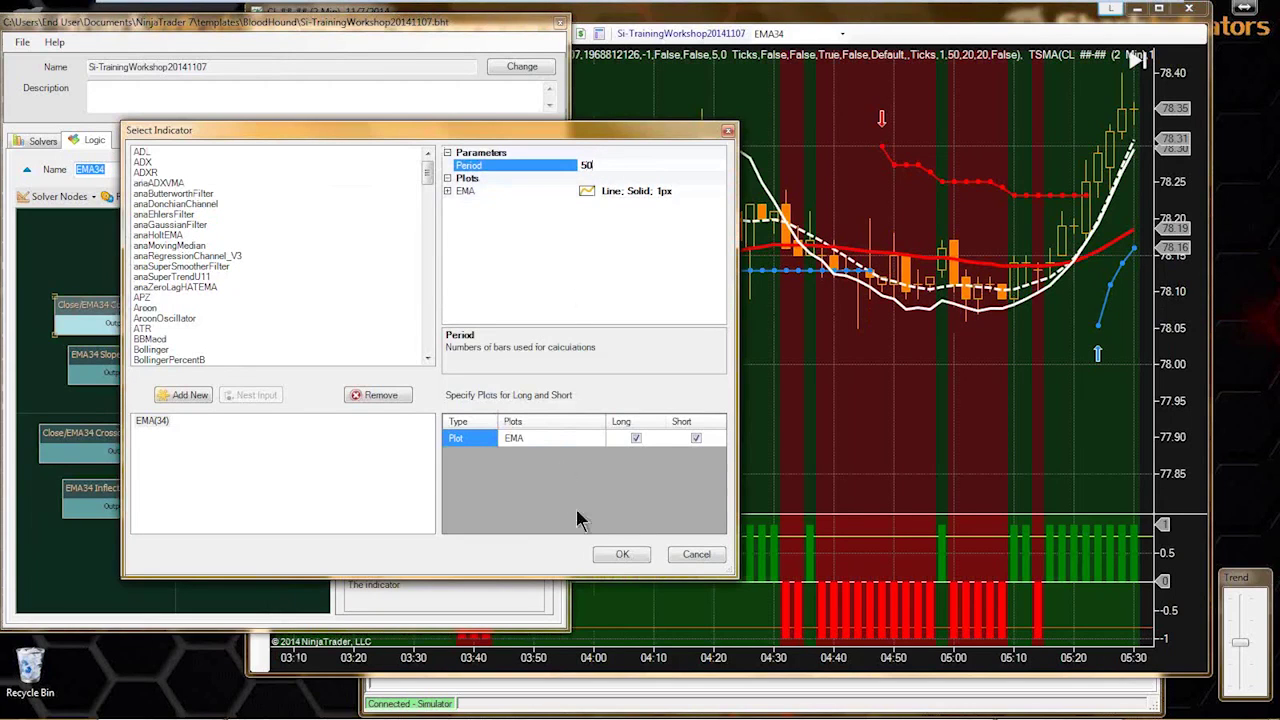
left_click(613, 555)
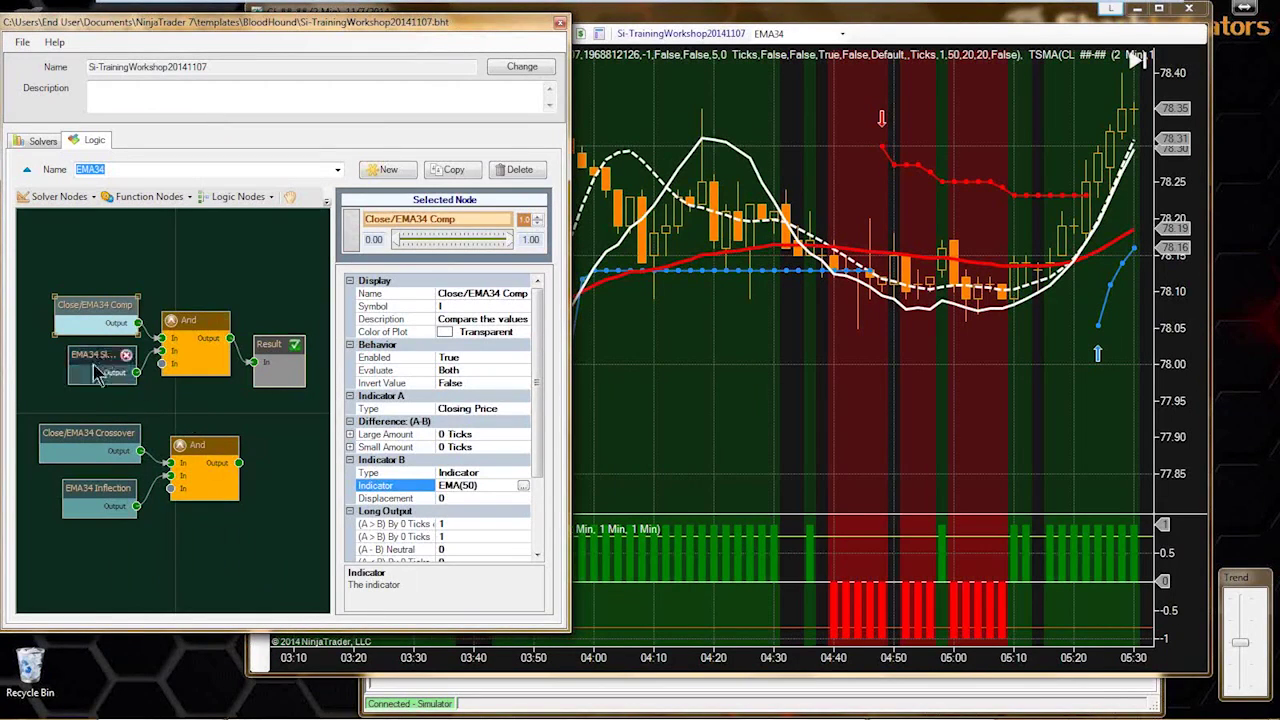
- Set the period of the EMA34 Slope node's indicator EMA to 50
left_click(97, 370)
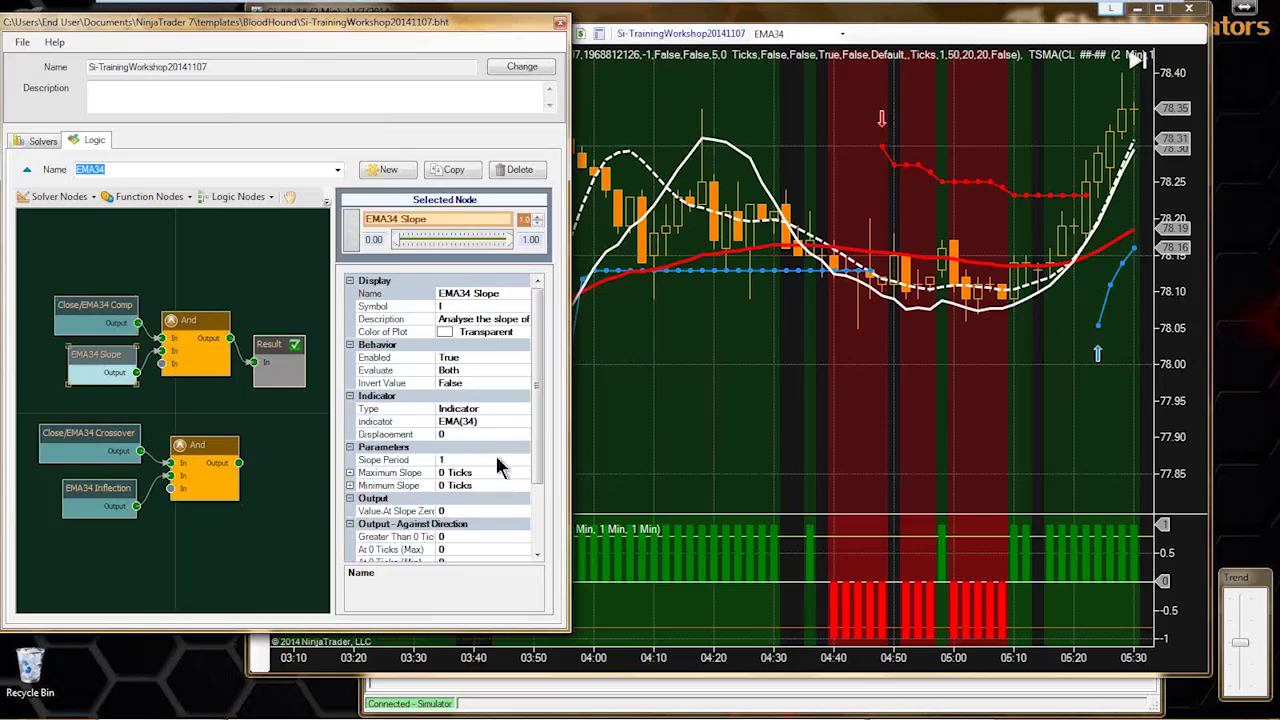
left_click(487, 421)
left_click(523, 421)
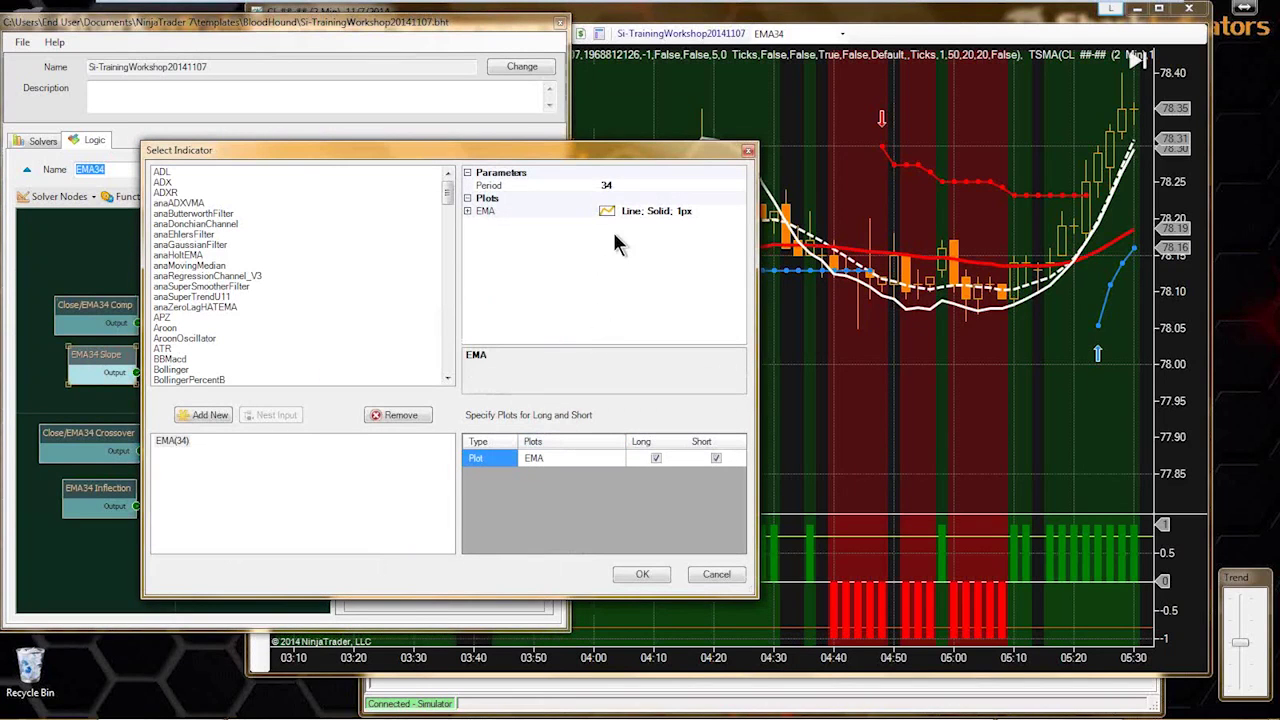
left_click(626, 185)
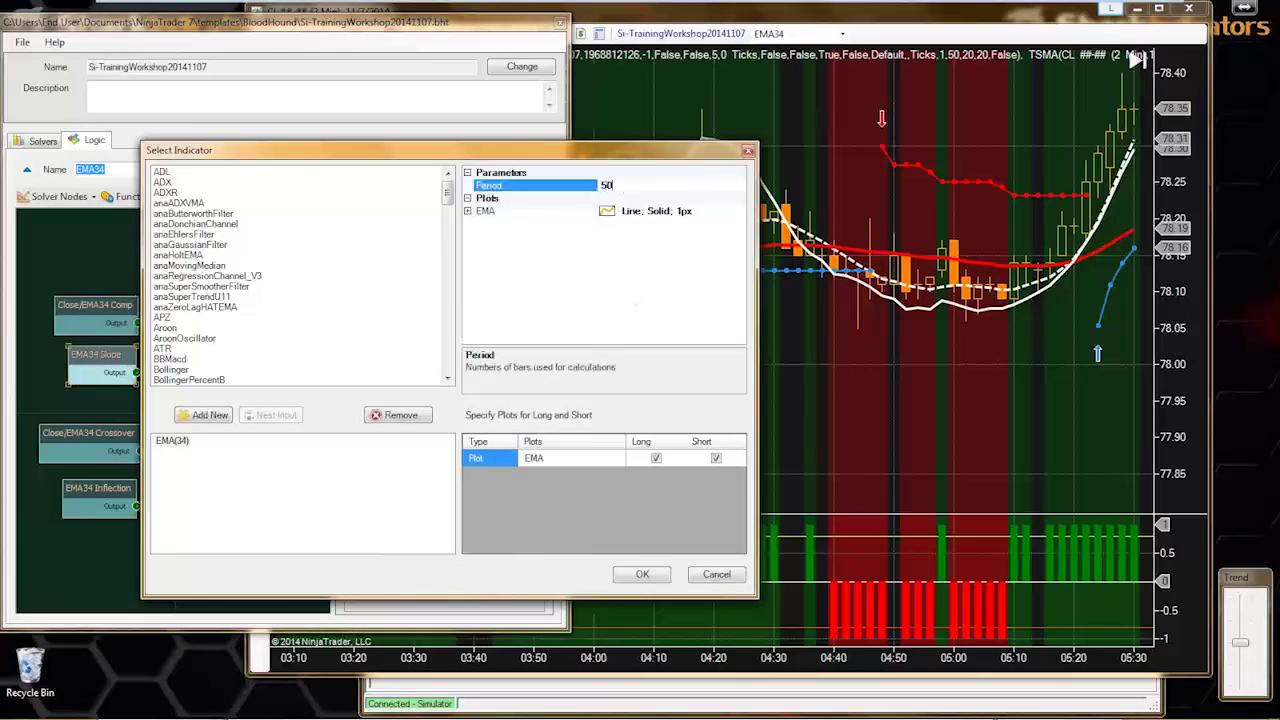
left_click(638, 576)
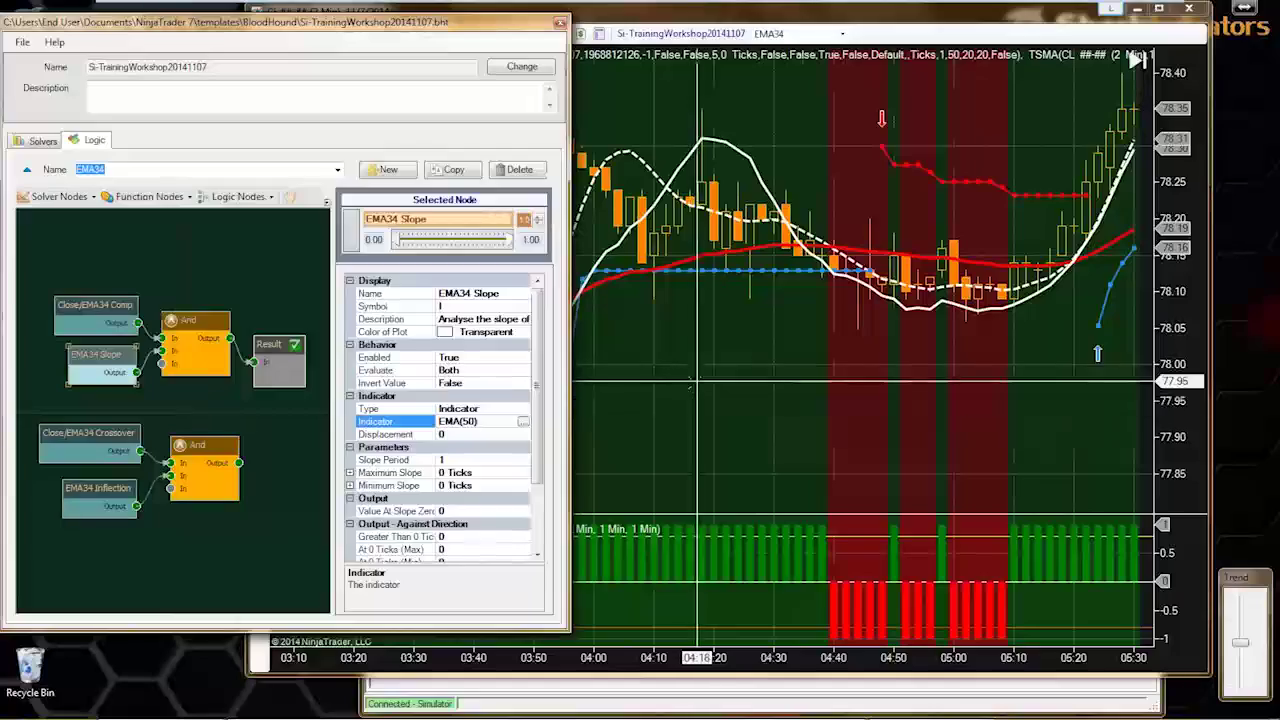
- Examine the combined 50-period comparison and slope signals on the chart's later bars, forward to about 11:30
left_click(694, 382)
scroll(651, 437, "down", 15)
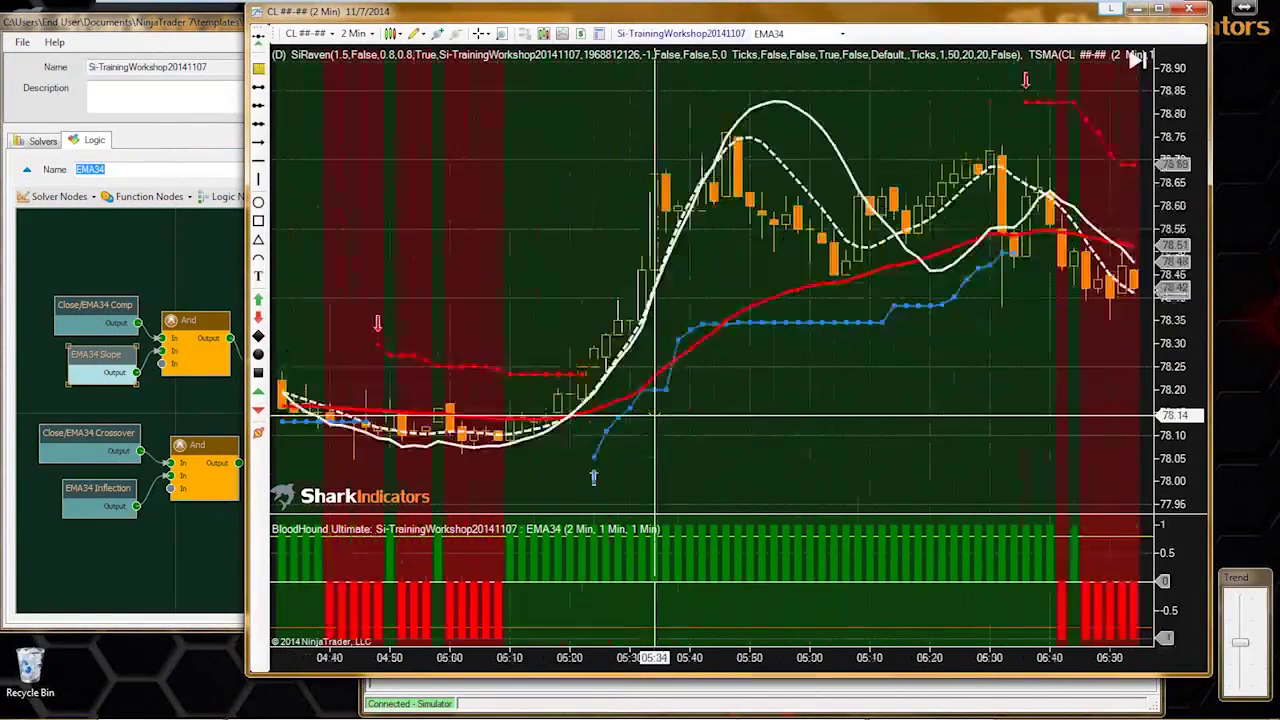
scroll(652, 418, "down", 1)
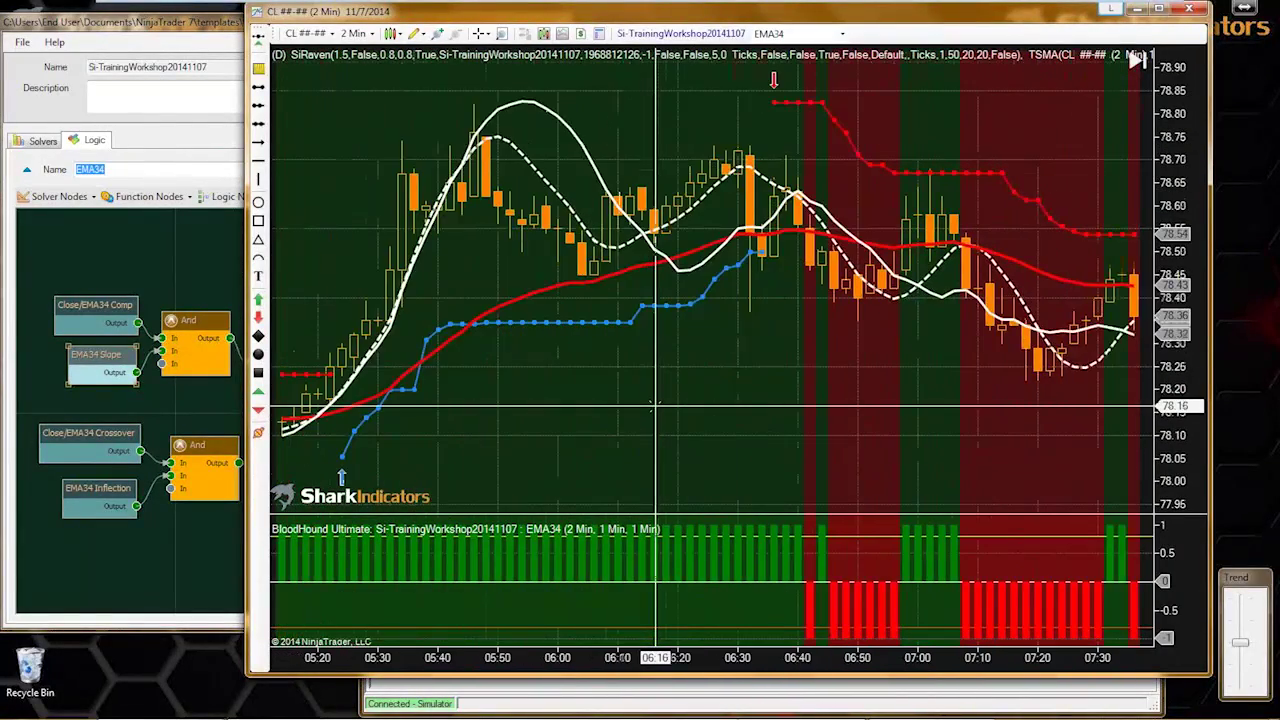
scroll(652, 405, "down", 20)
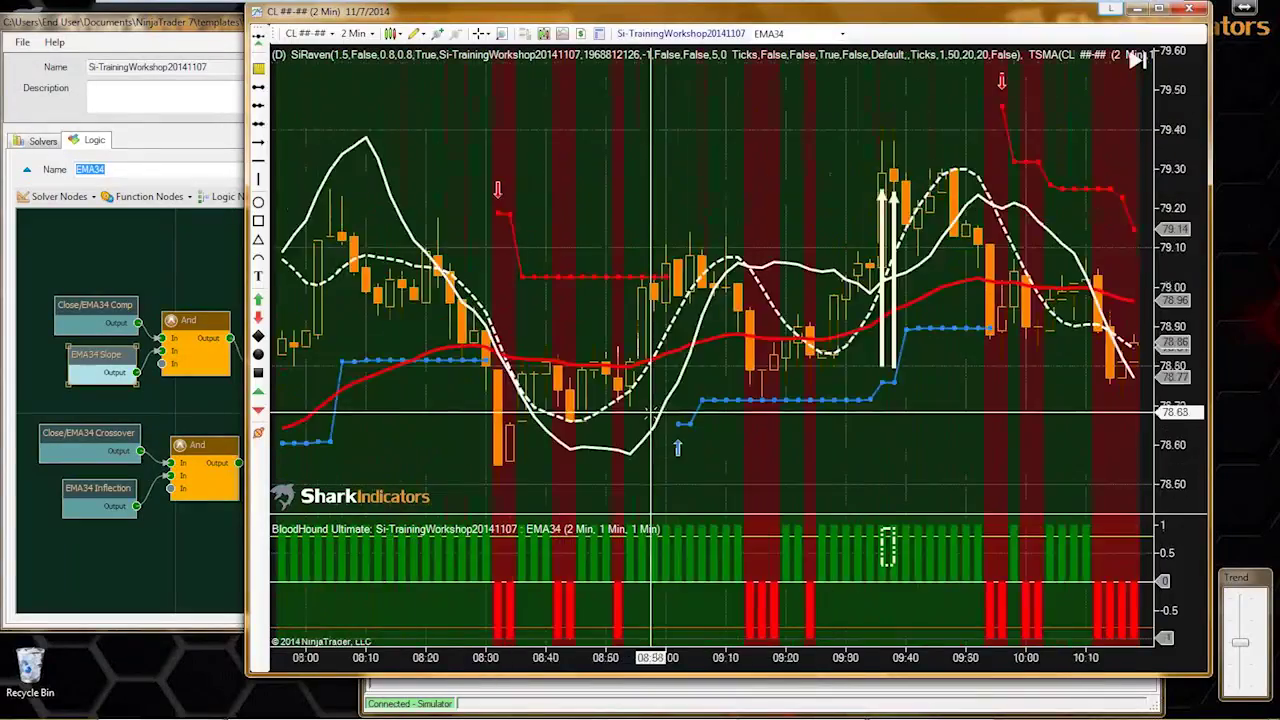
scroll(651, 411, "down", 10)
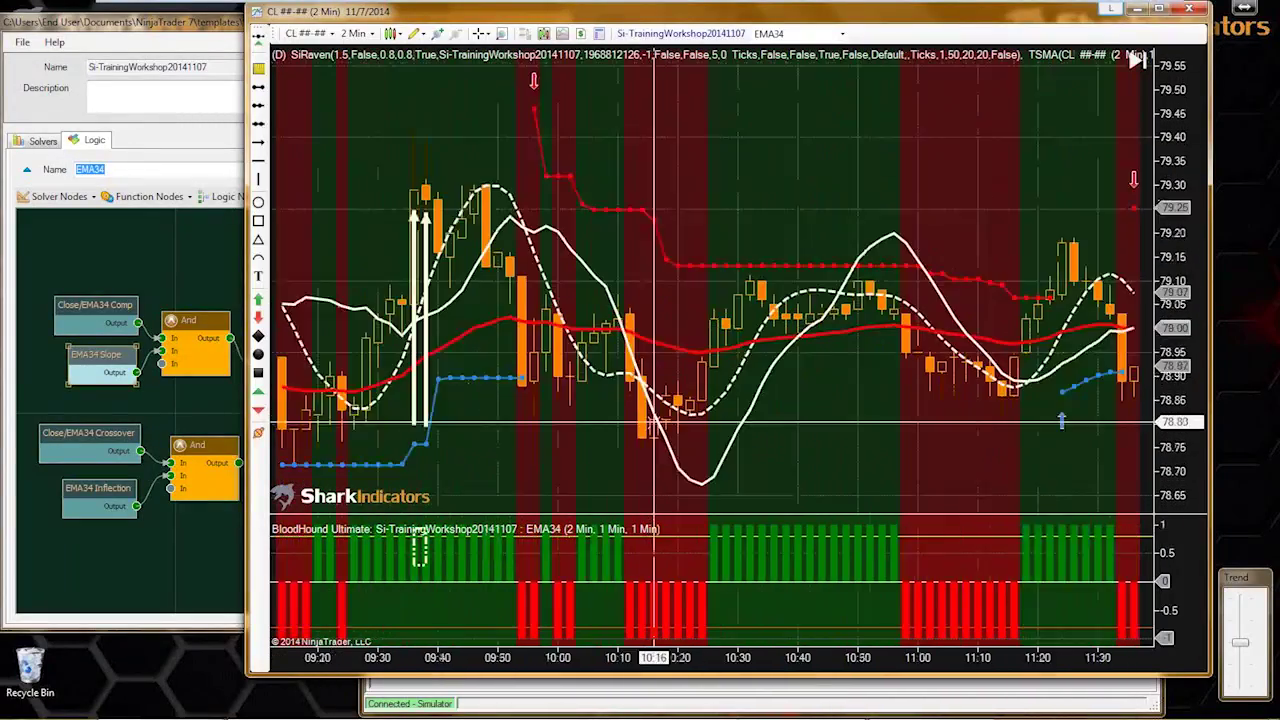
scroll(654, 420, "down", 5)
- Examine the same combined signals back through the overnight bars, to about 20:30 on 11/6
scroll(654, 420, "up", 20)
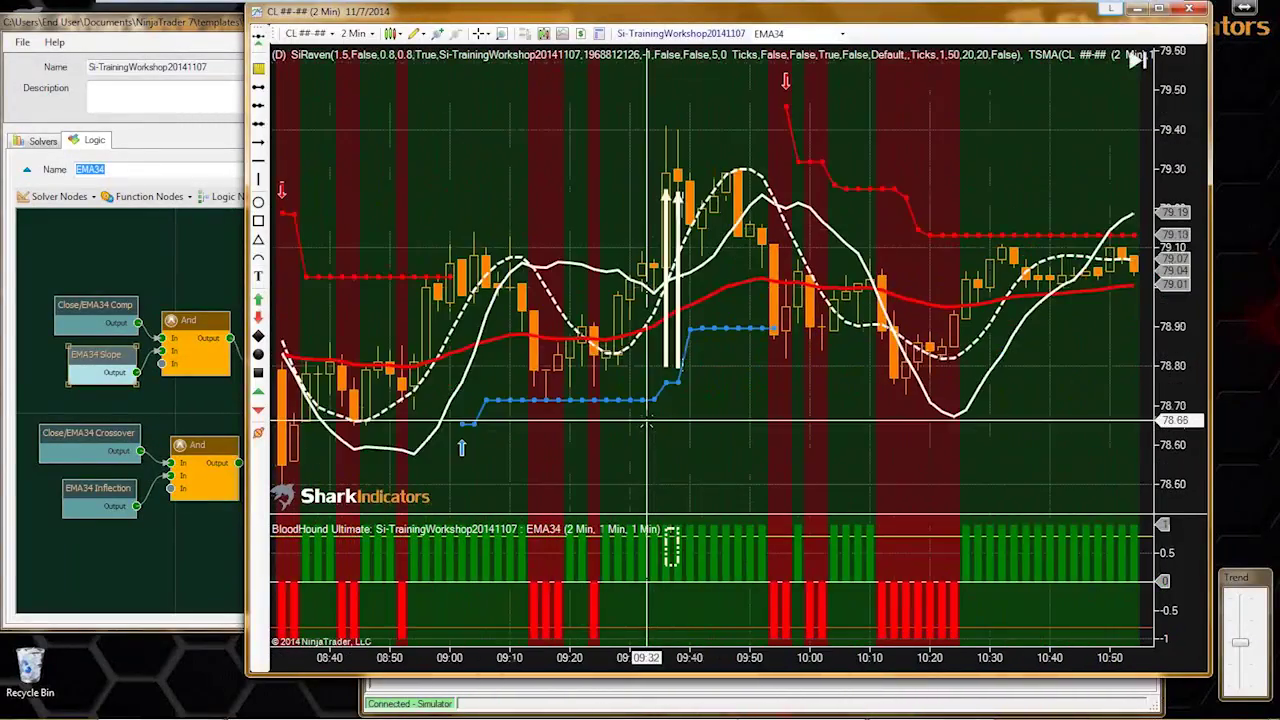
scroll(651, 422, "up", 10)
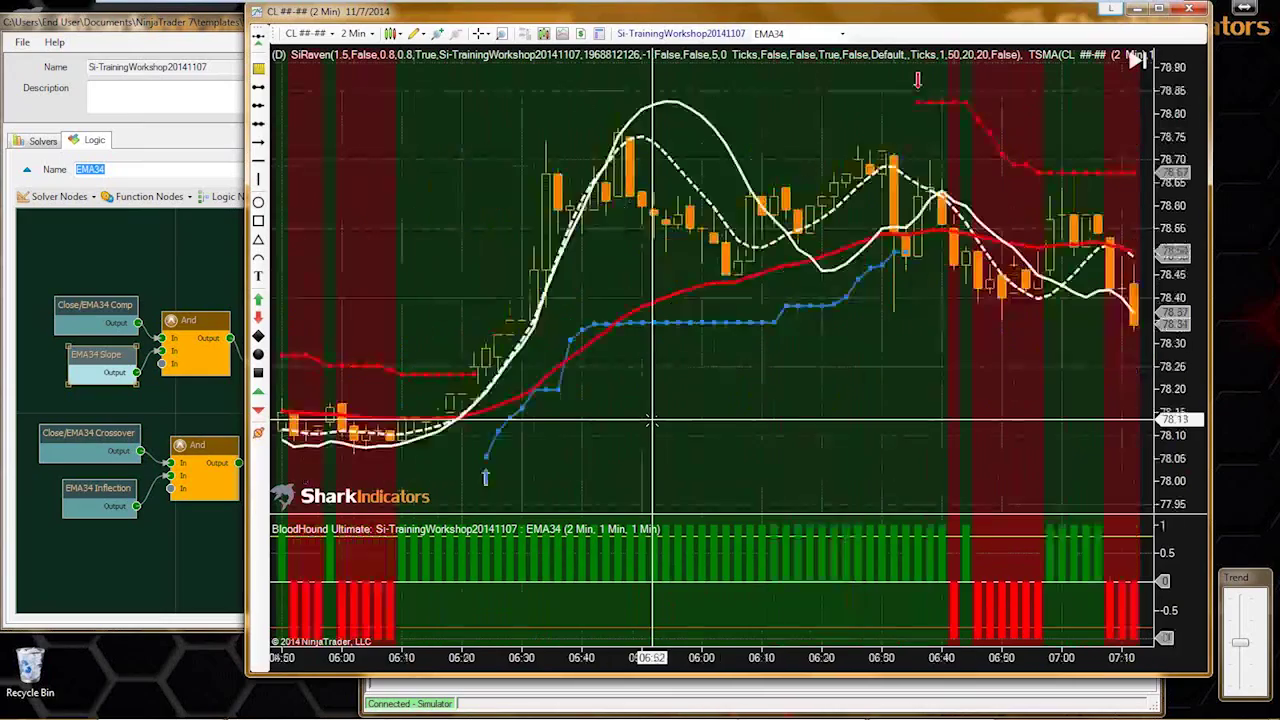
scroll(660, 418, "up", 20)
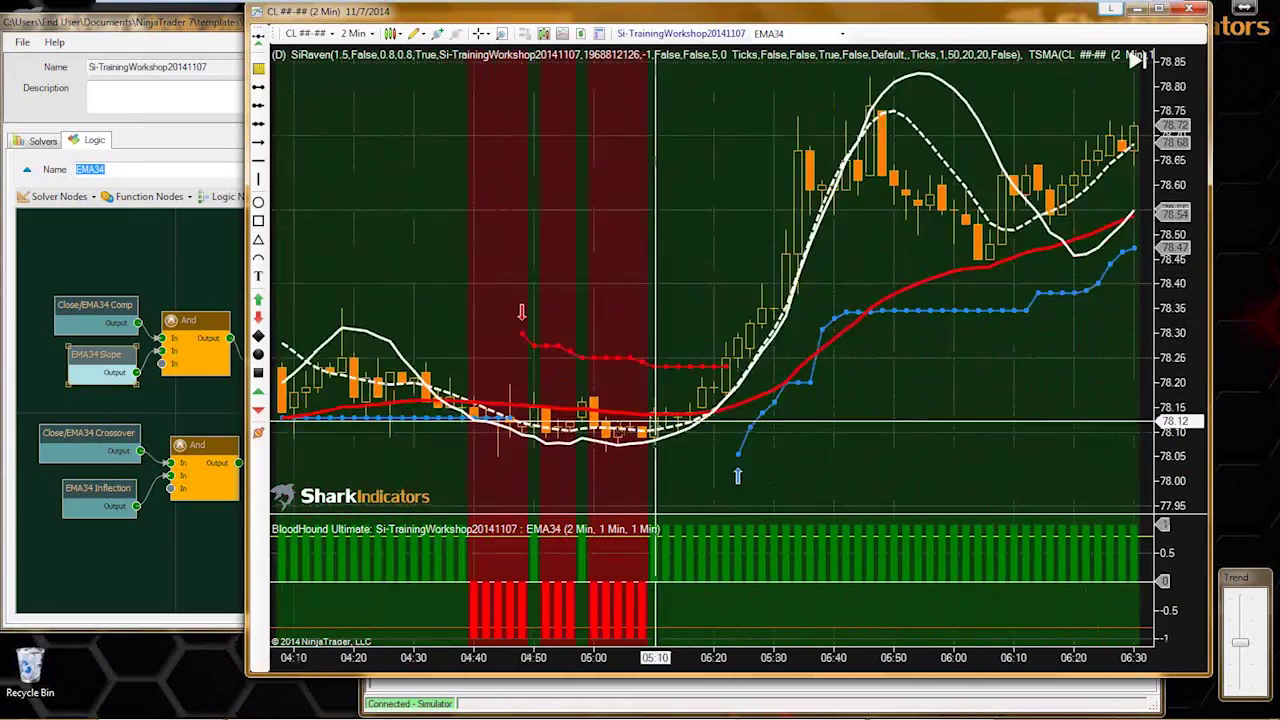
scroll(651, 428, "up", 11)
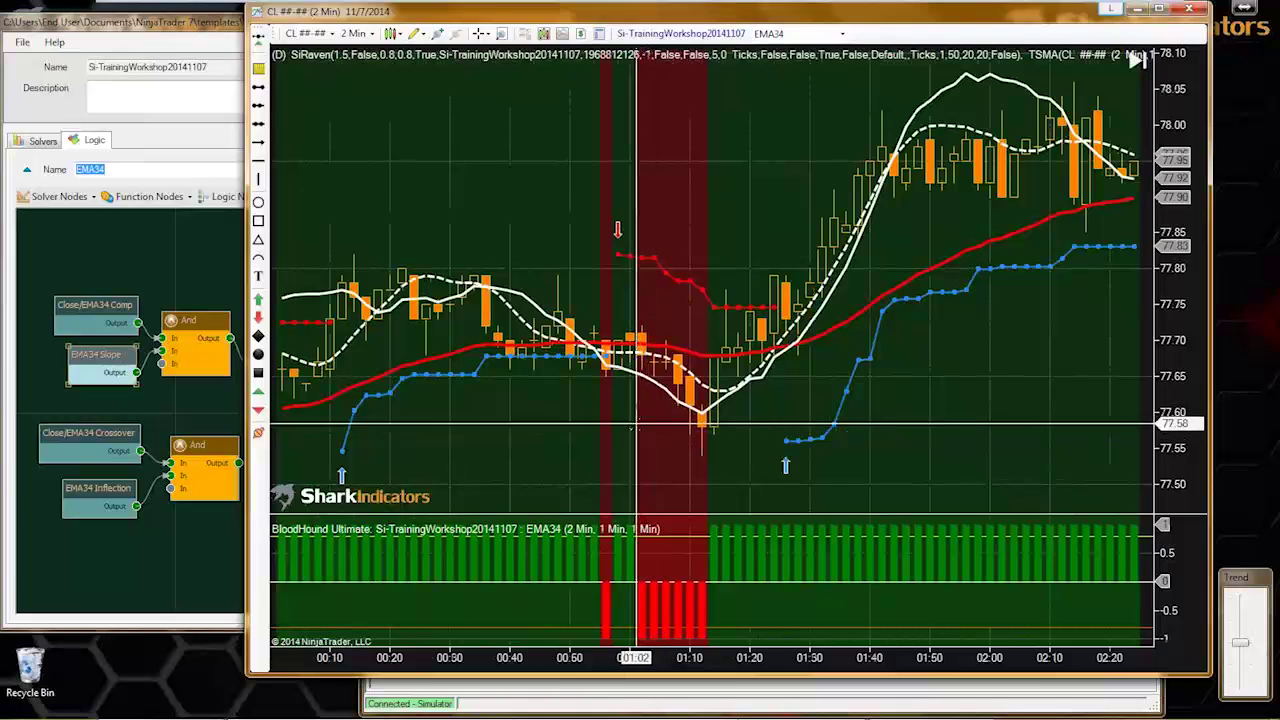
scroll(640, 420, "up", 2)
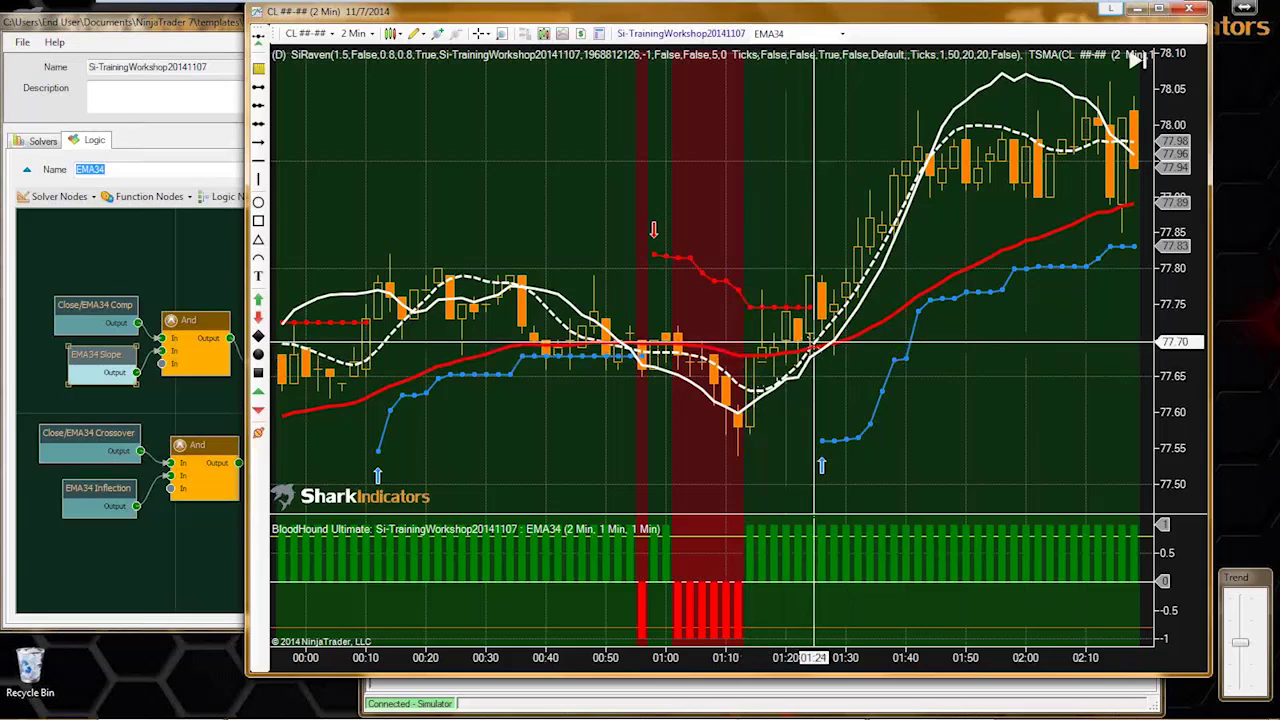
scroll(707, 398, "up", 15)
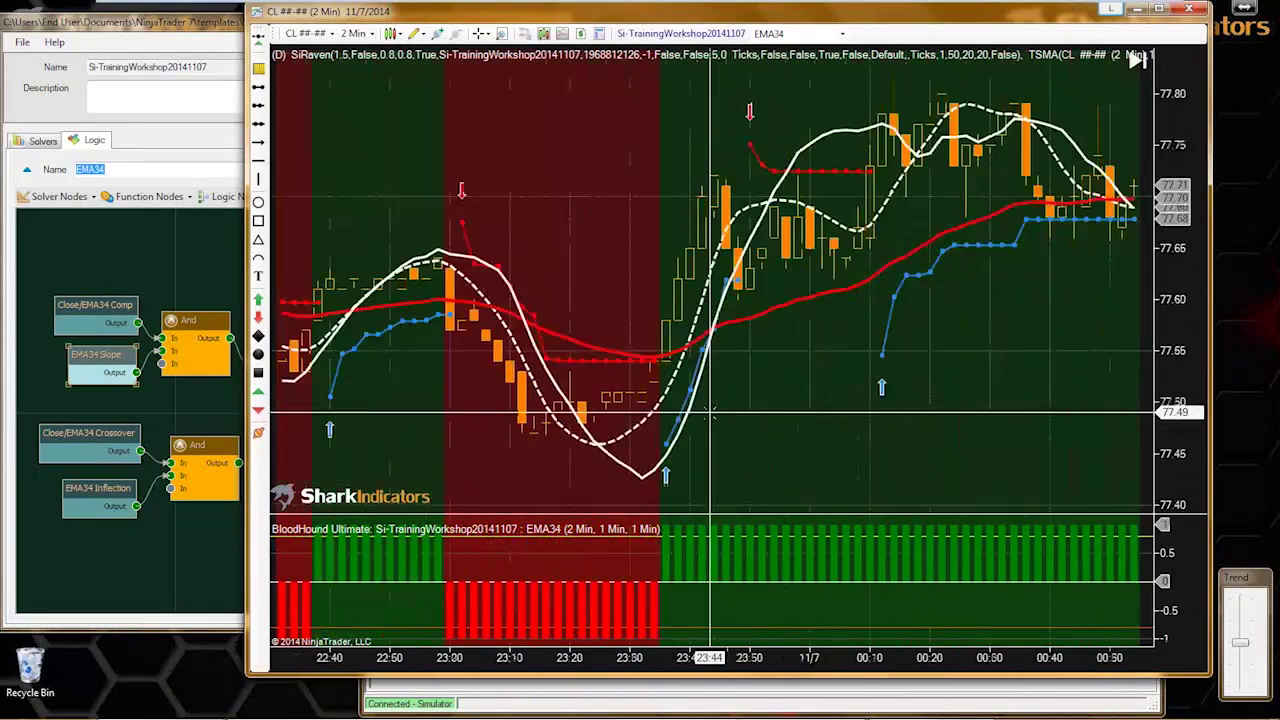
scroll(709, 414, "up", 3)
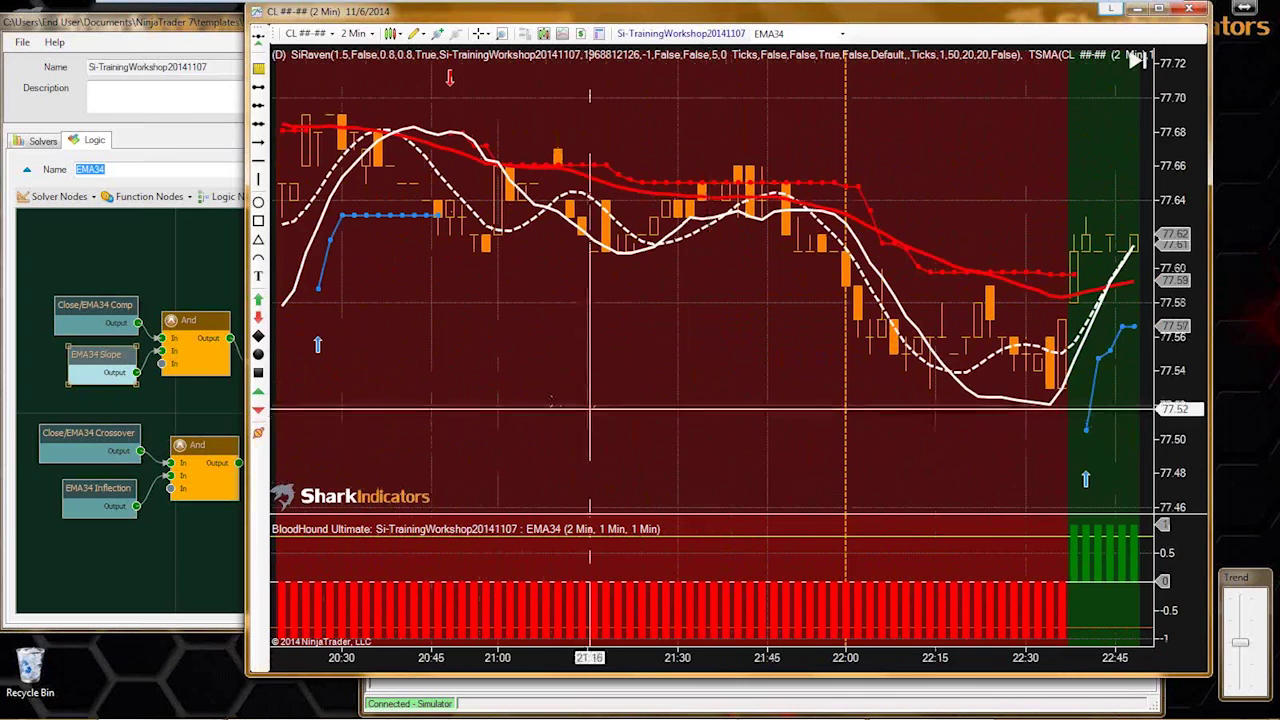
- Set the period of the EMA34 Slope node's indicator EMA to 80
left_click(95, 357)
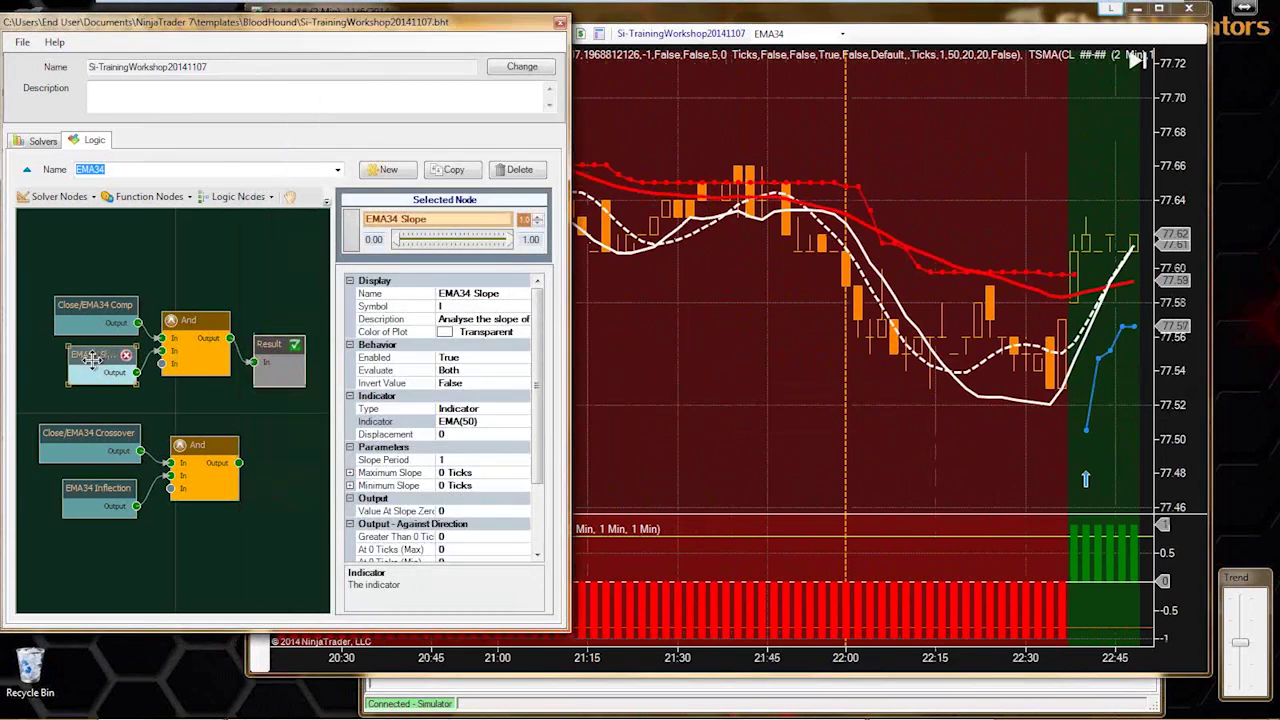
left_click(522, 422)
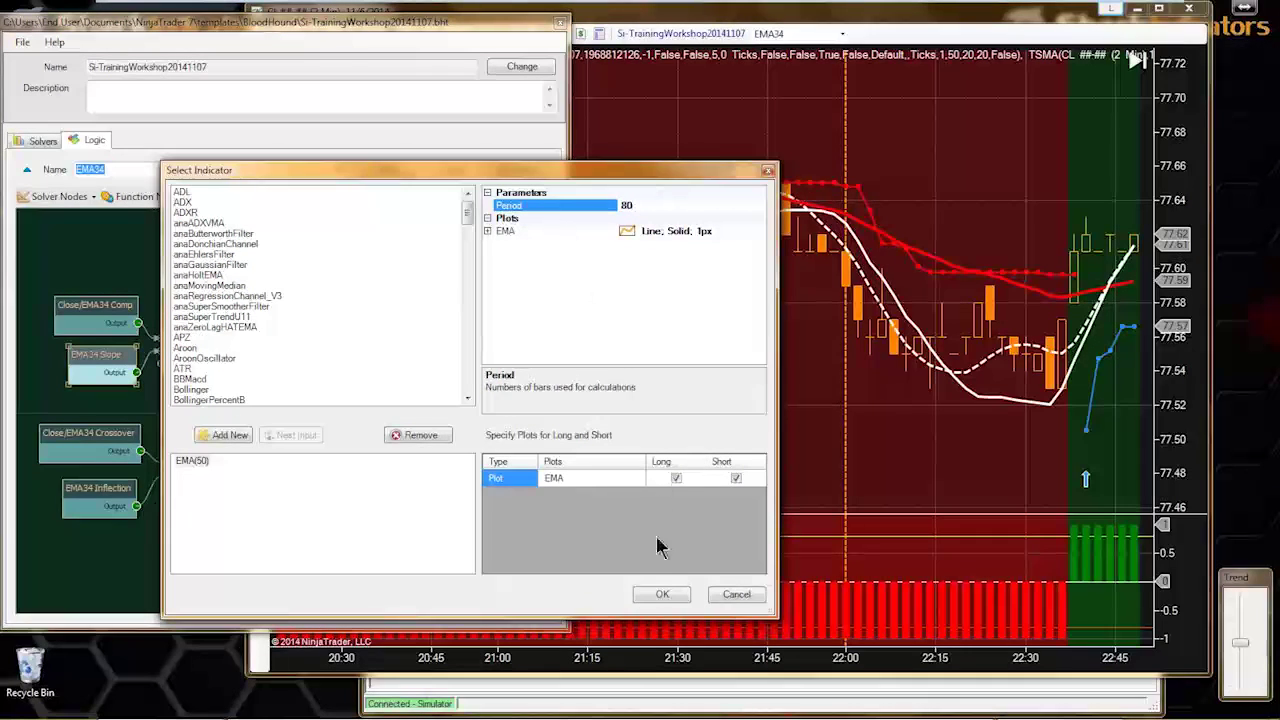
left_click(662, 594)
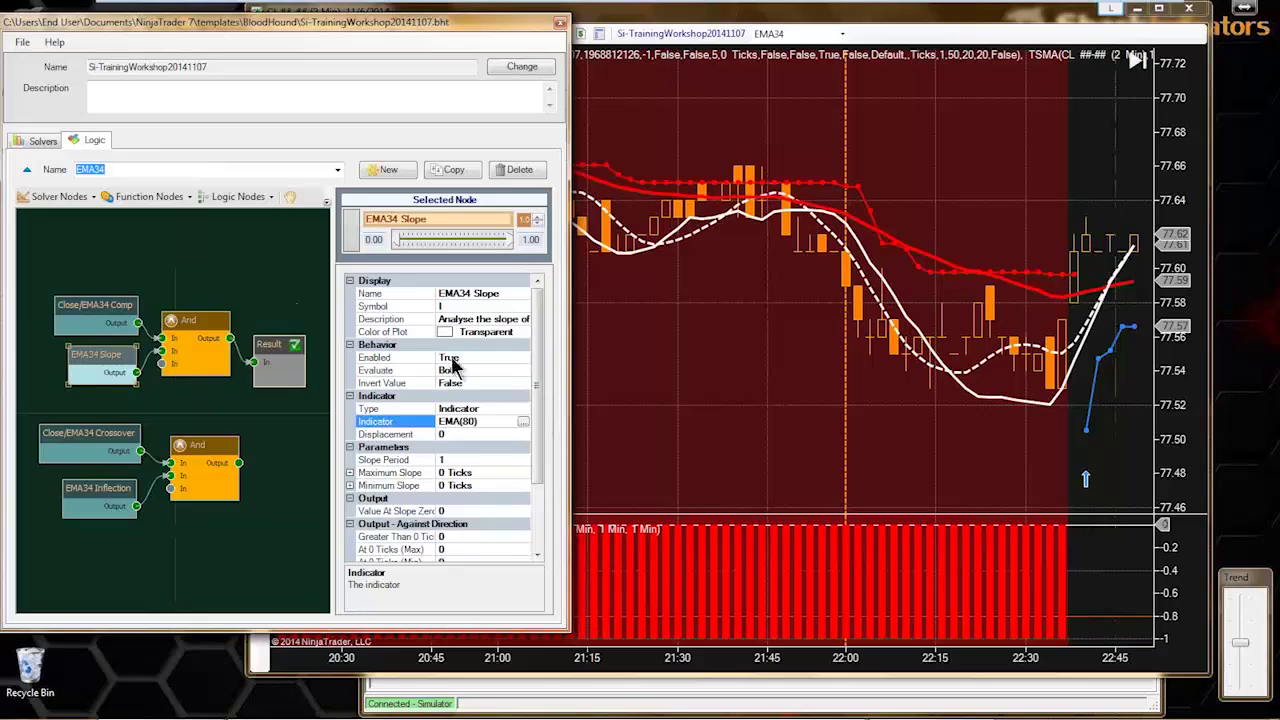
- Set the Close/EMA34 Comp node's Indicator B EMA period to 80 and check the combined signals around 23:00
left_click(107, 306)
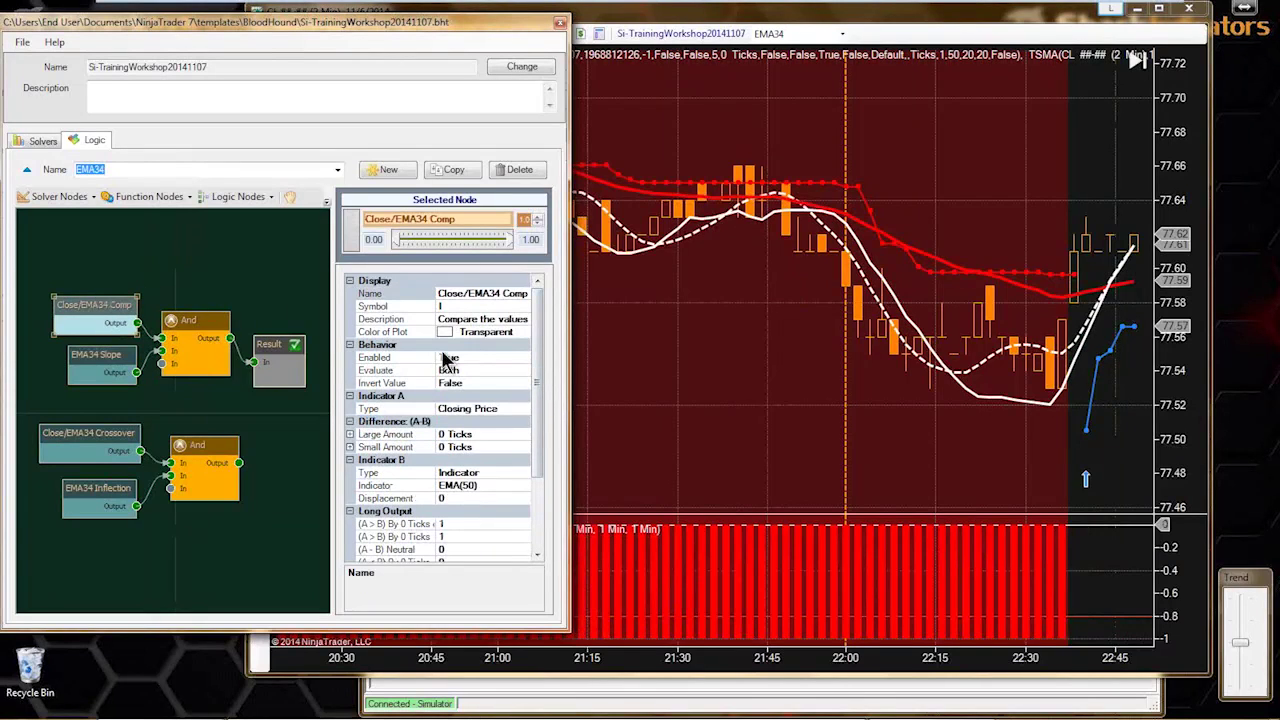
left_click(482, 485)
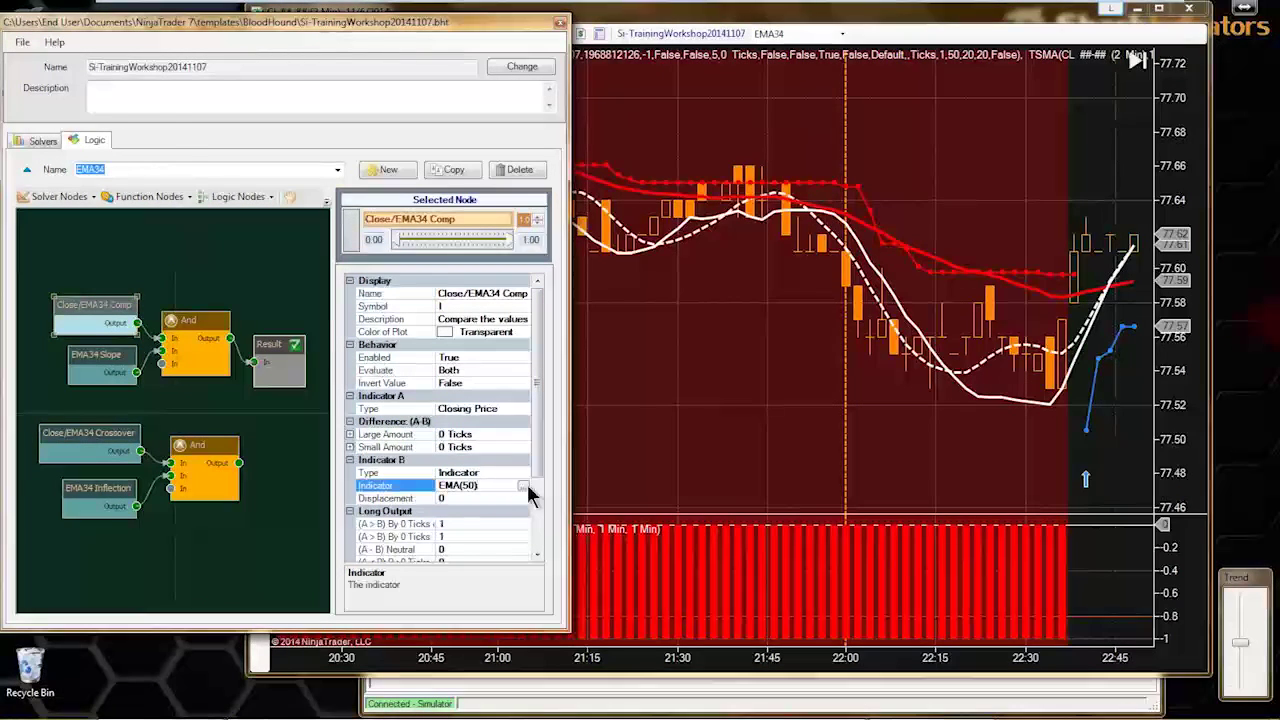
left_click(525, 485)
left_click(505, 66)
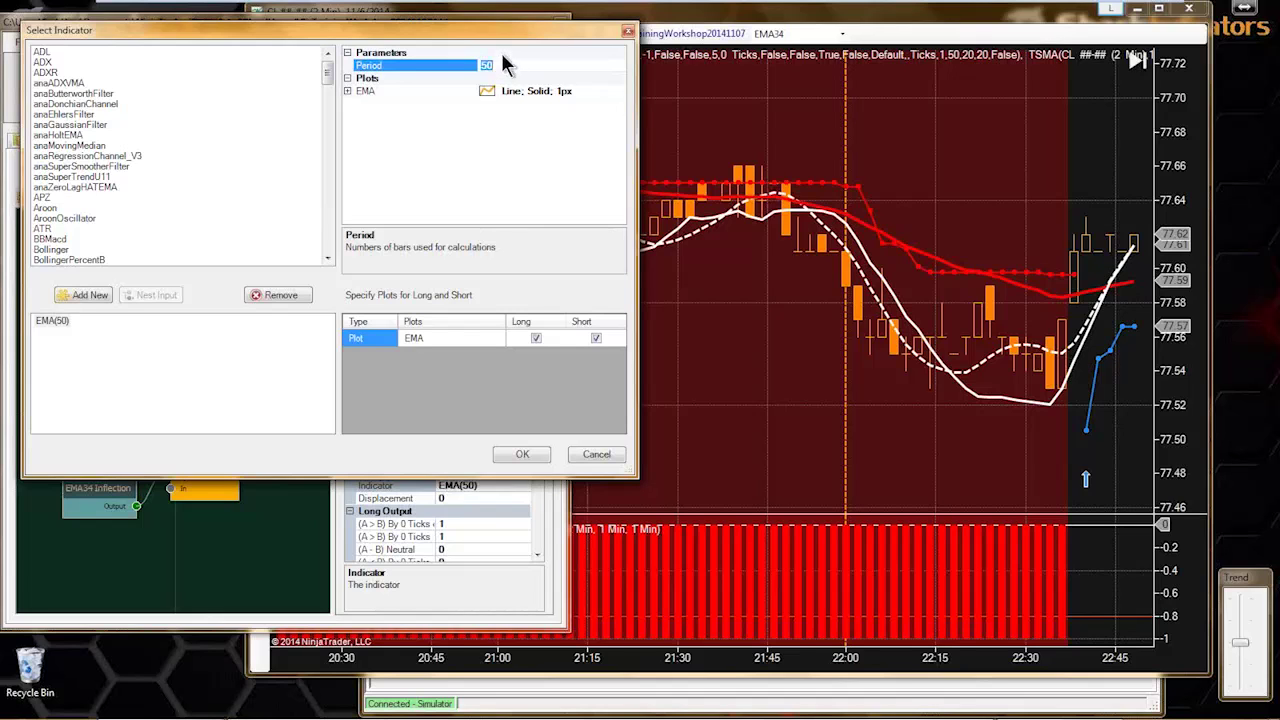
type("80")
left_click(522, 454)
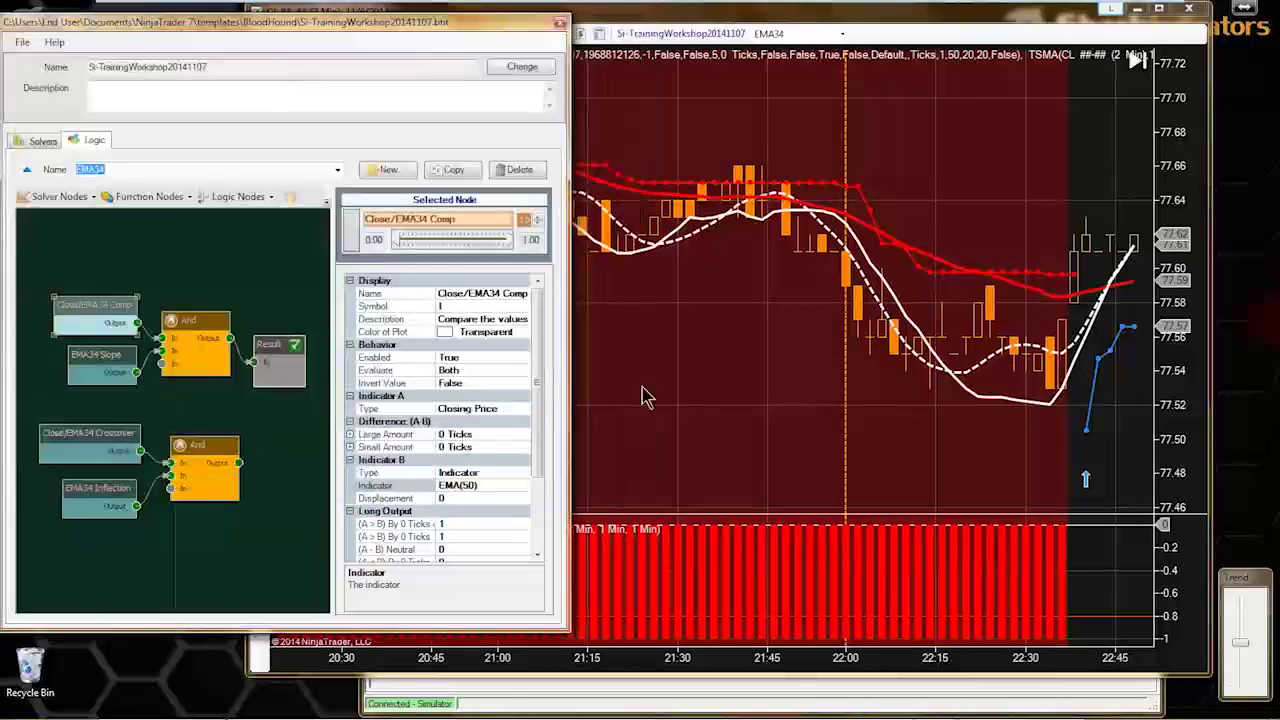
left_click(660, 398)
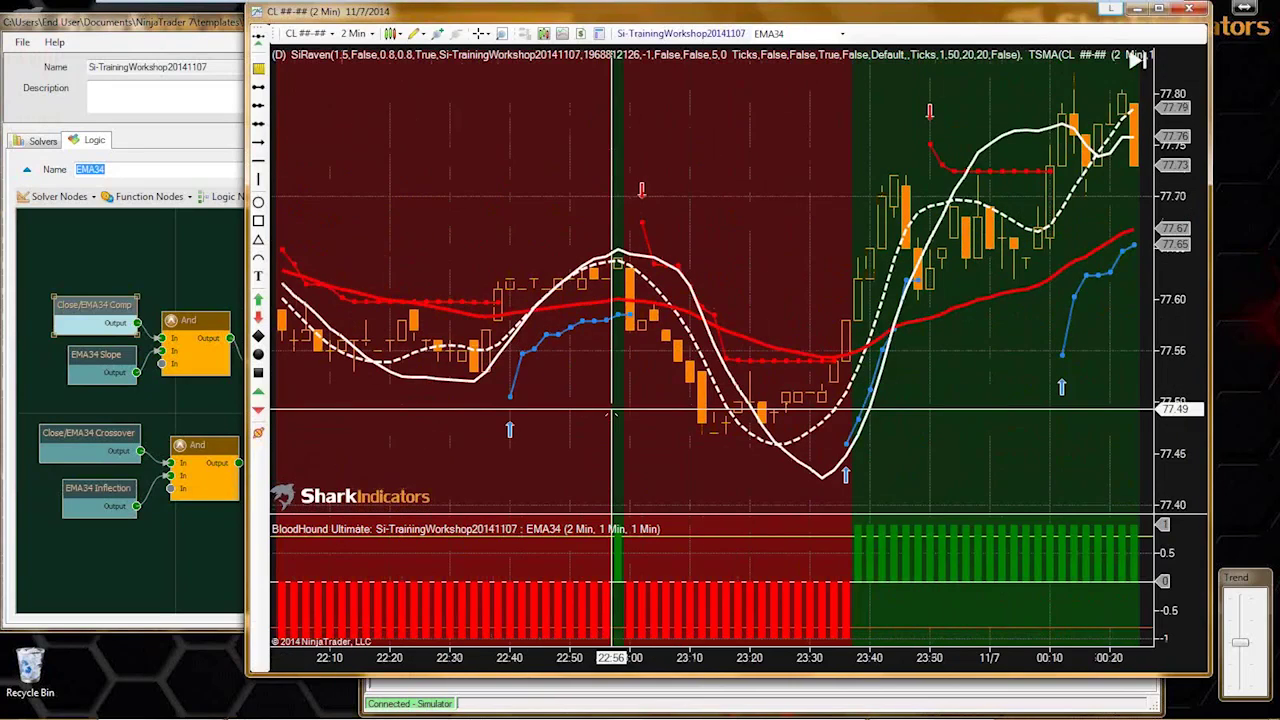
scroll(612, 410, "down", 3)
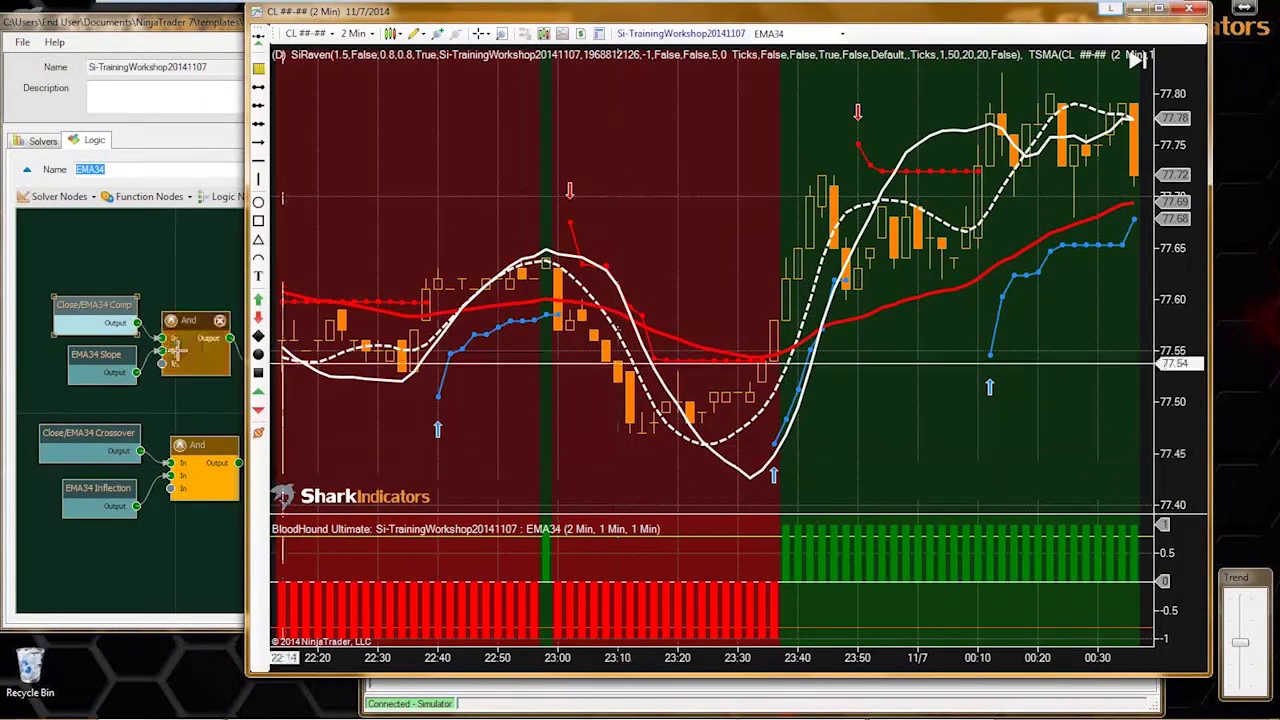
- Try inverting the Close/EMA34 Comp node's output, and set its Invert Value back to False
left_click(58, 306)
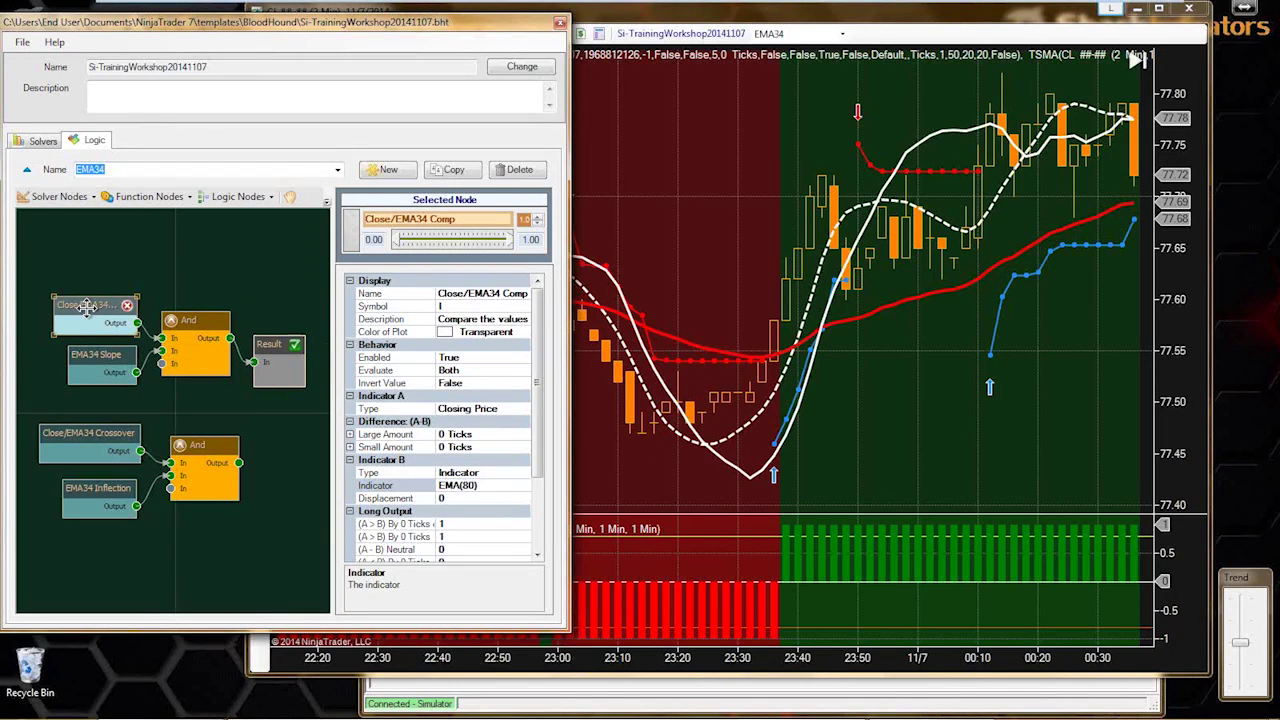
left_click(452, 386)
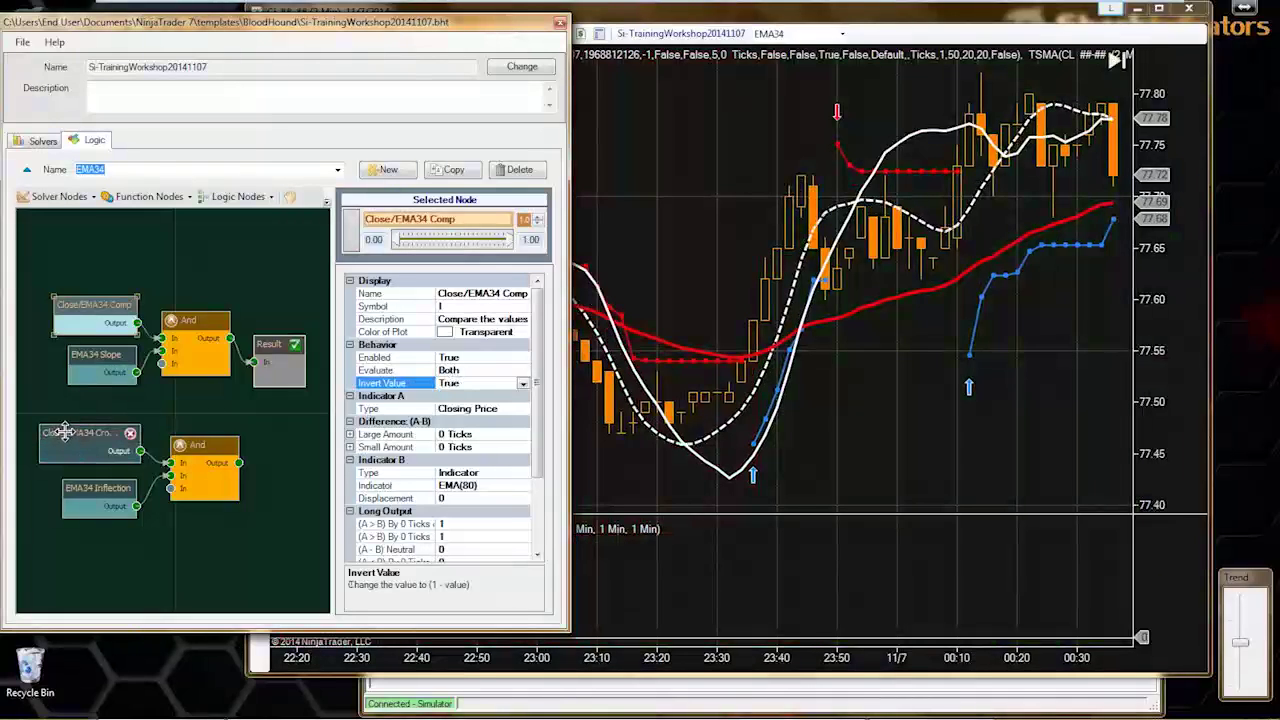
left_click(66, 432)
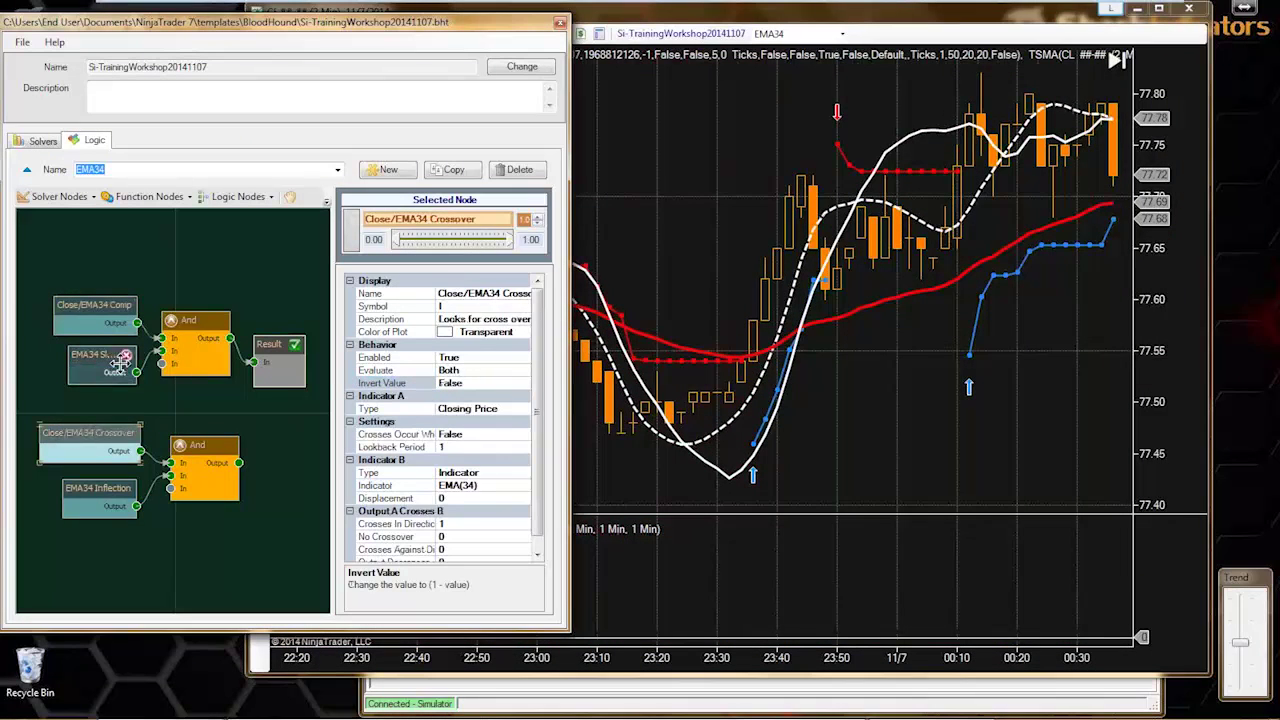
left_click(99, 310)
left_click(460, 387)
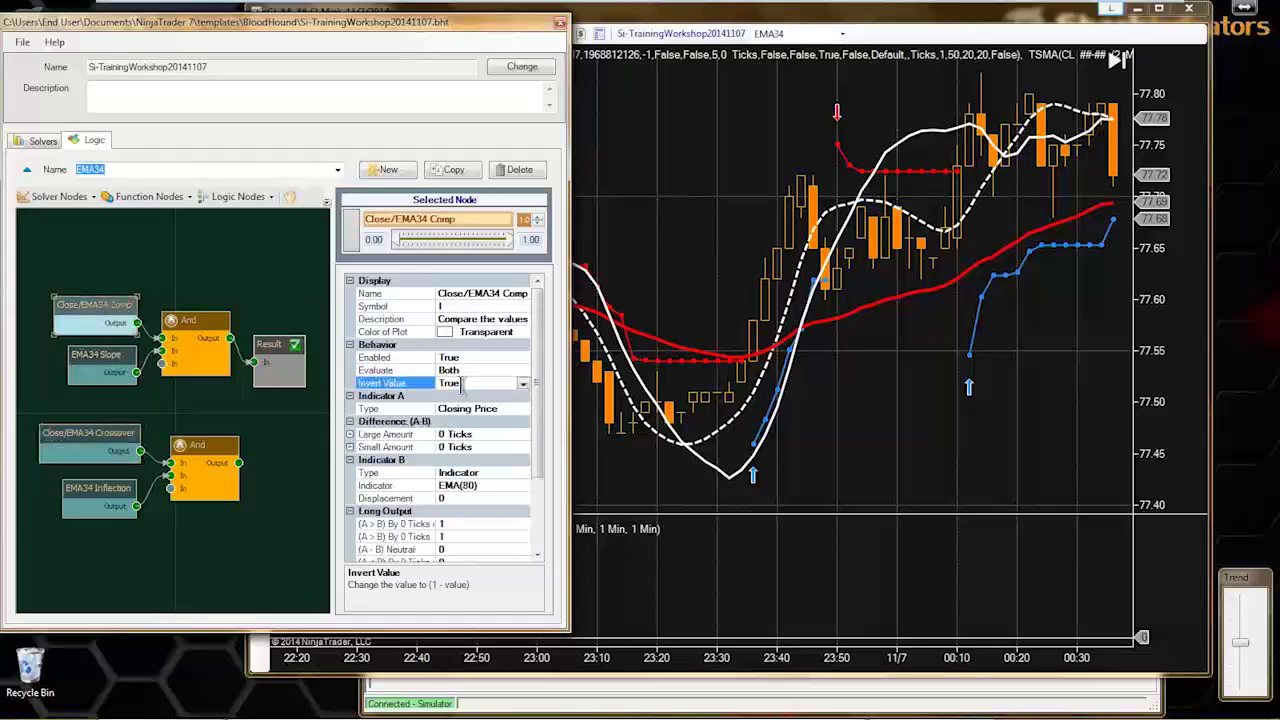
double_click(462, 384)
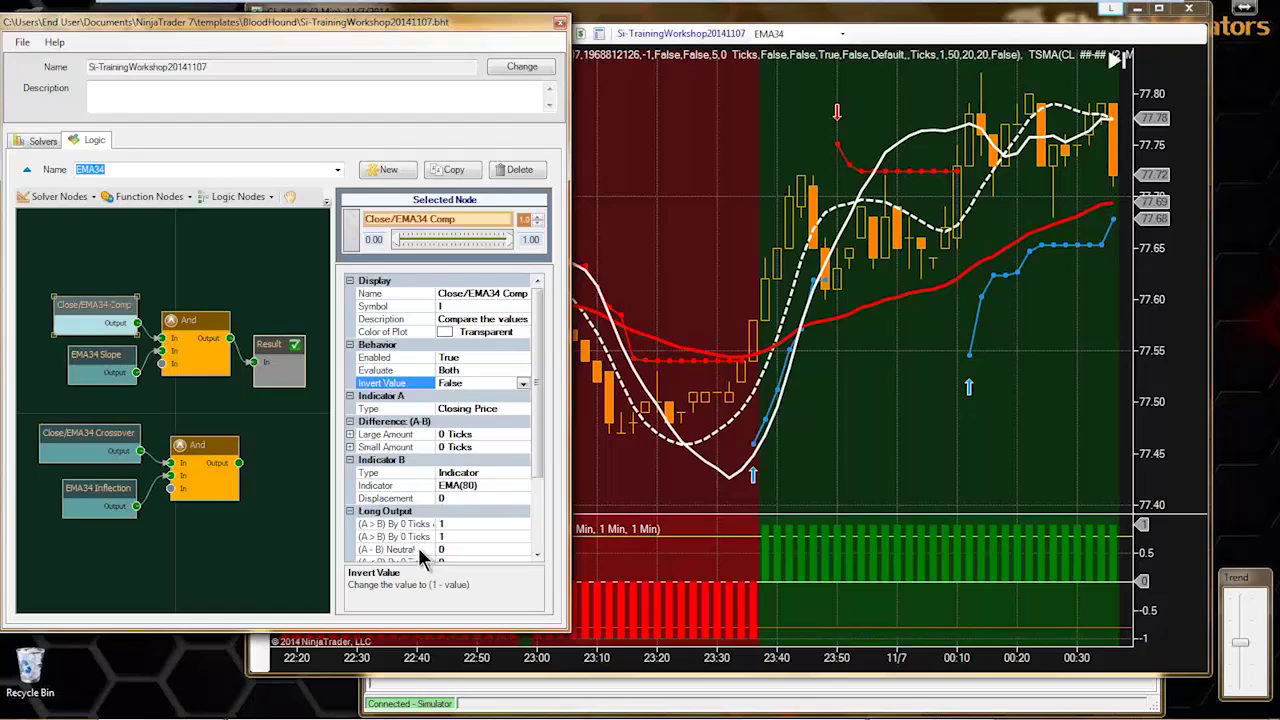
- Rearrange the upper nodes so the And node is bypassed, and connect the EMA34 Slope output directly to Result
left_click_drag(135, 360, 116, 365)
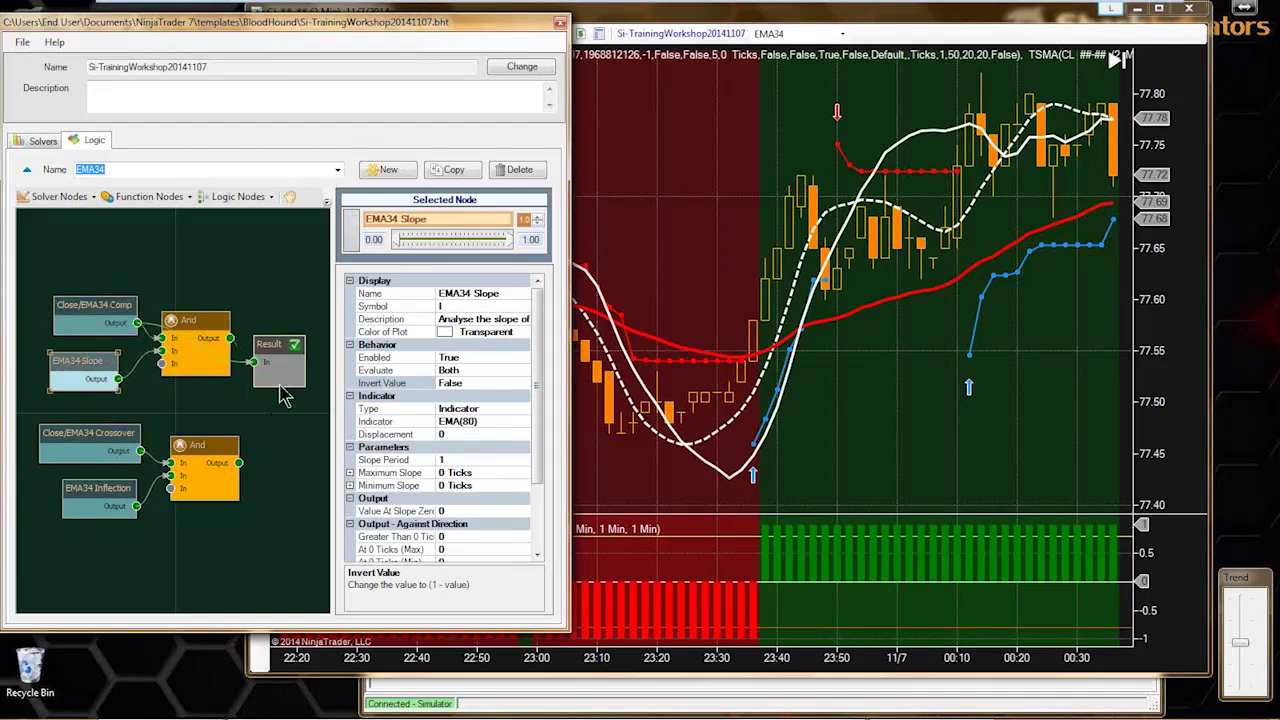
left_click_drag(195, 321, 211, 271)
left_click_drag(89, 312, 75, 312)
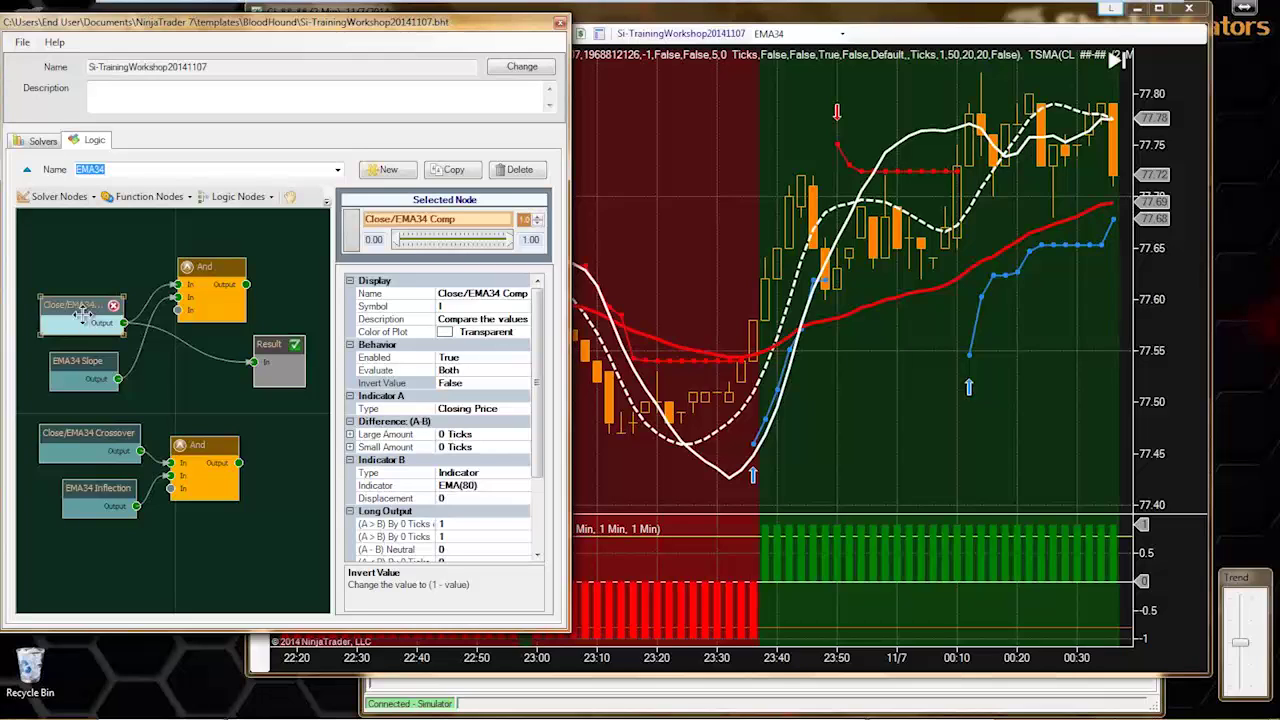
left_click_drag(117, 378, 285, 385)
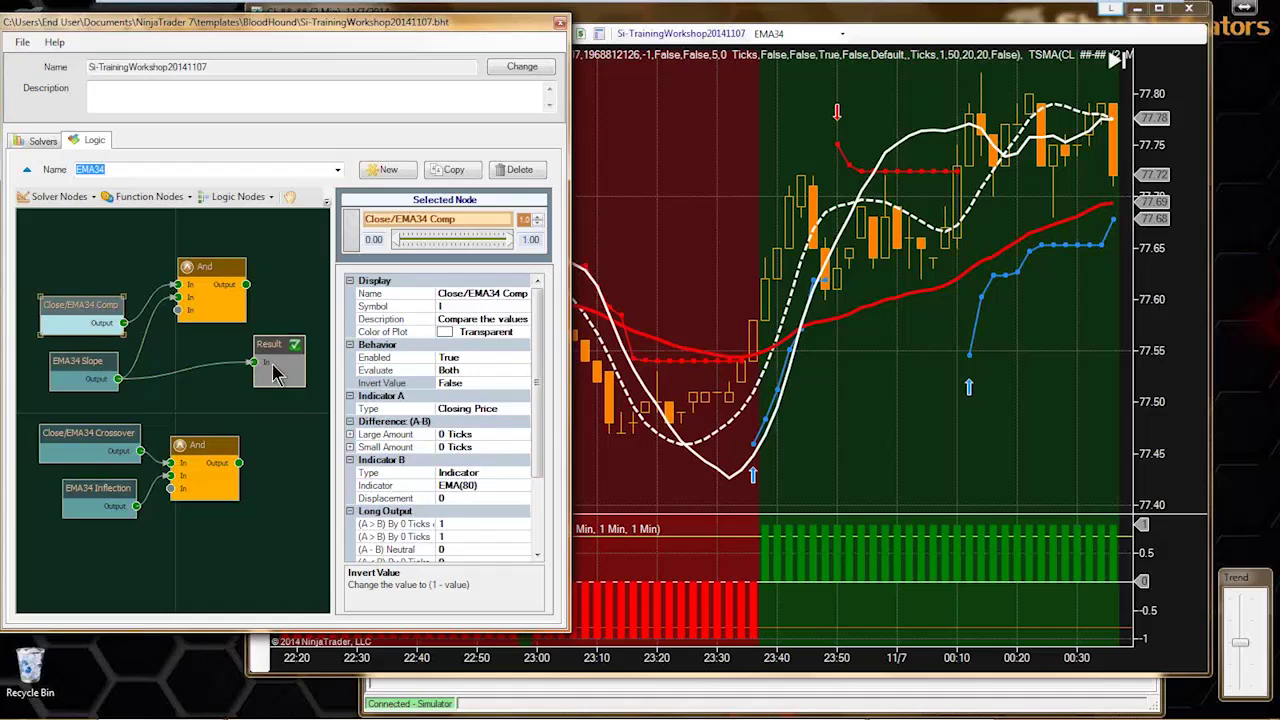
left_click_drag(277, 373, 285, 389)
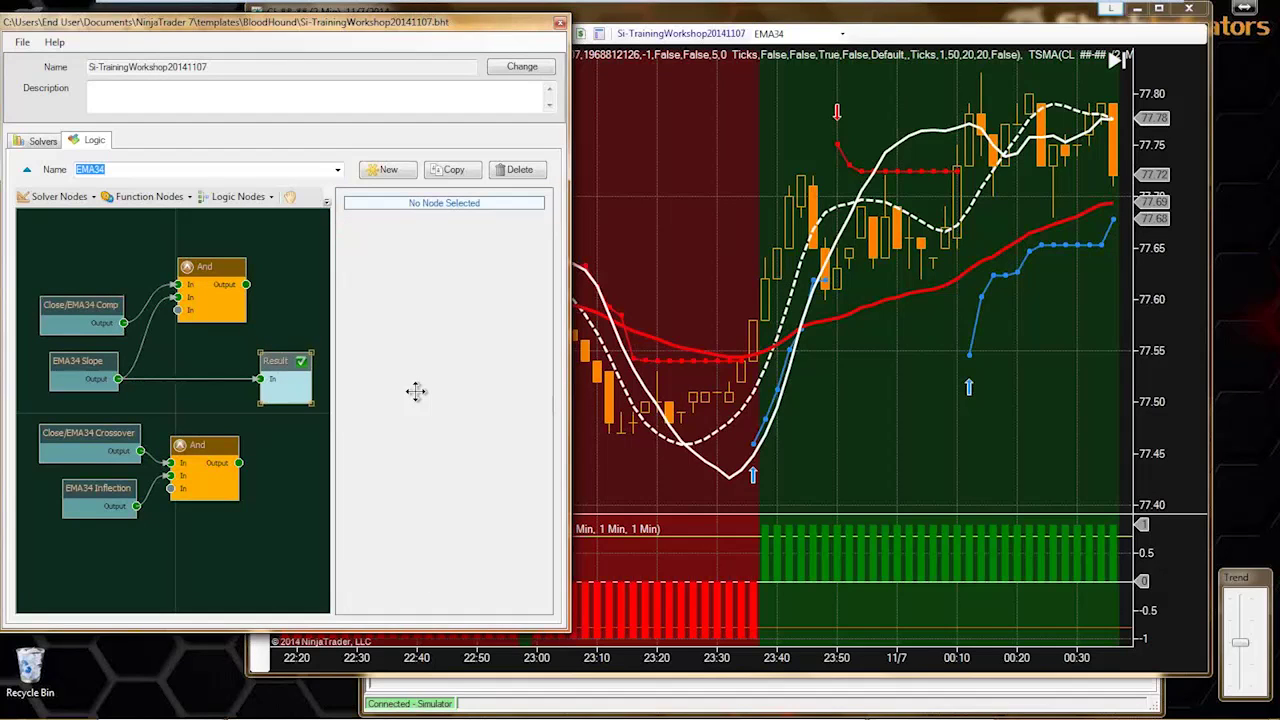
- Examine the EMA34 Slope signal alone on the earlier bars, back to about 18:20 on 11/6
left_click(826, 432)
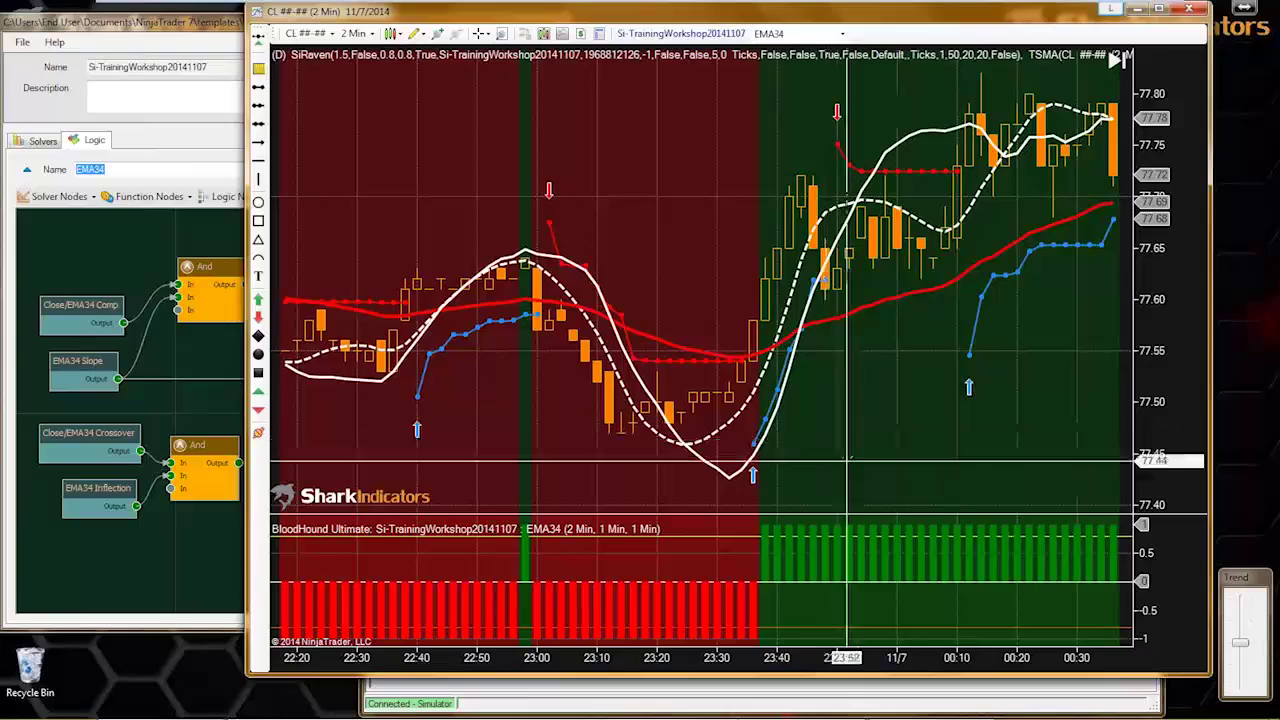
scroll(857, 455, "up", 15)
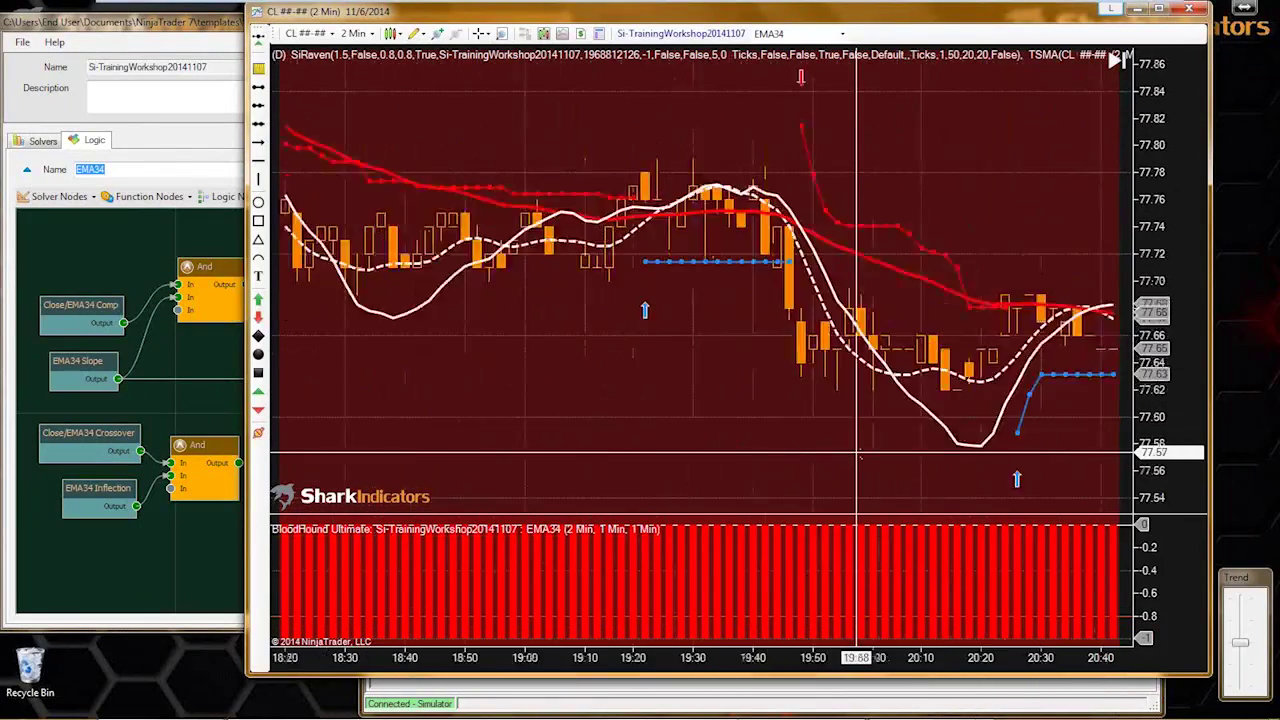
scroll(857, 455, "up", 10)
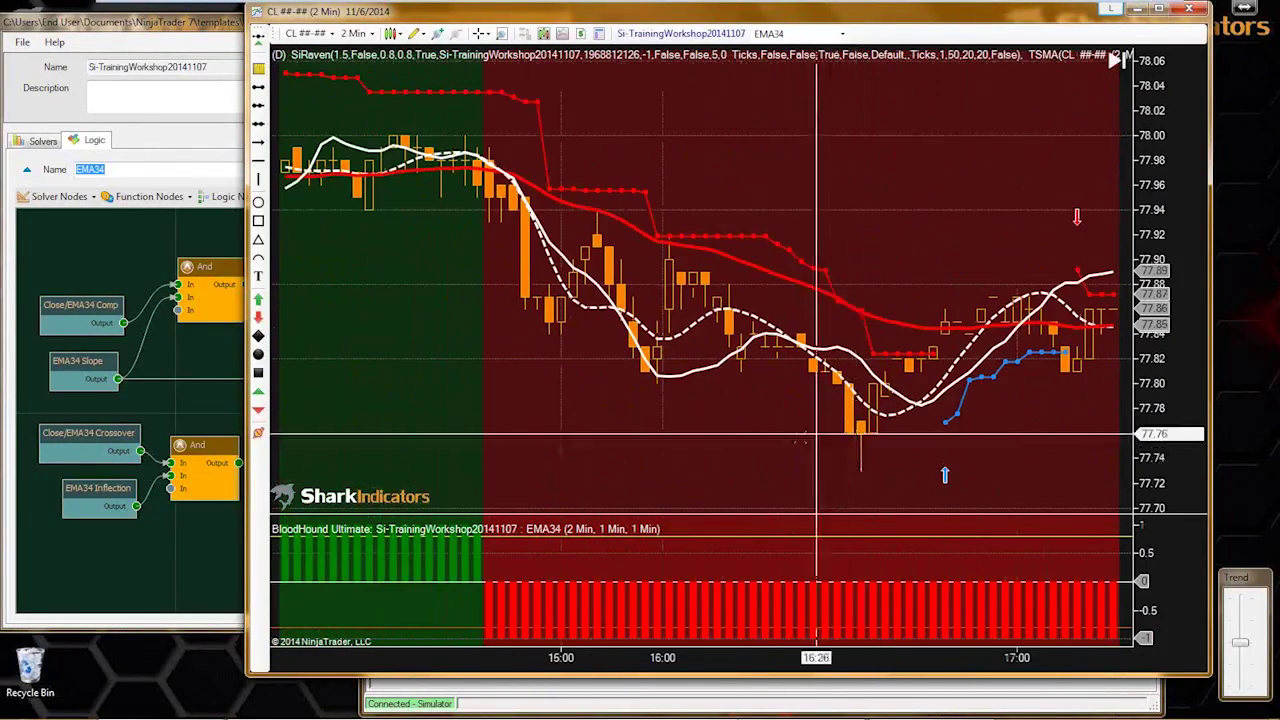
scroll(780, 441, "up", 2)
scroll(763, 470, "down", 8)
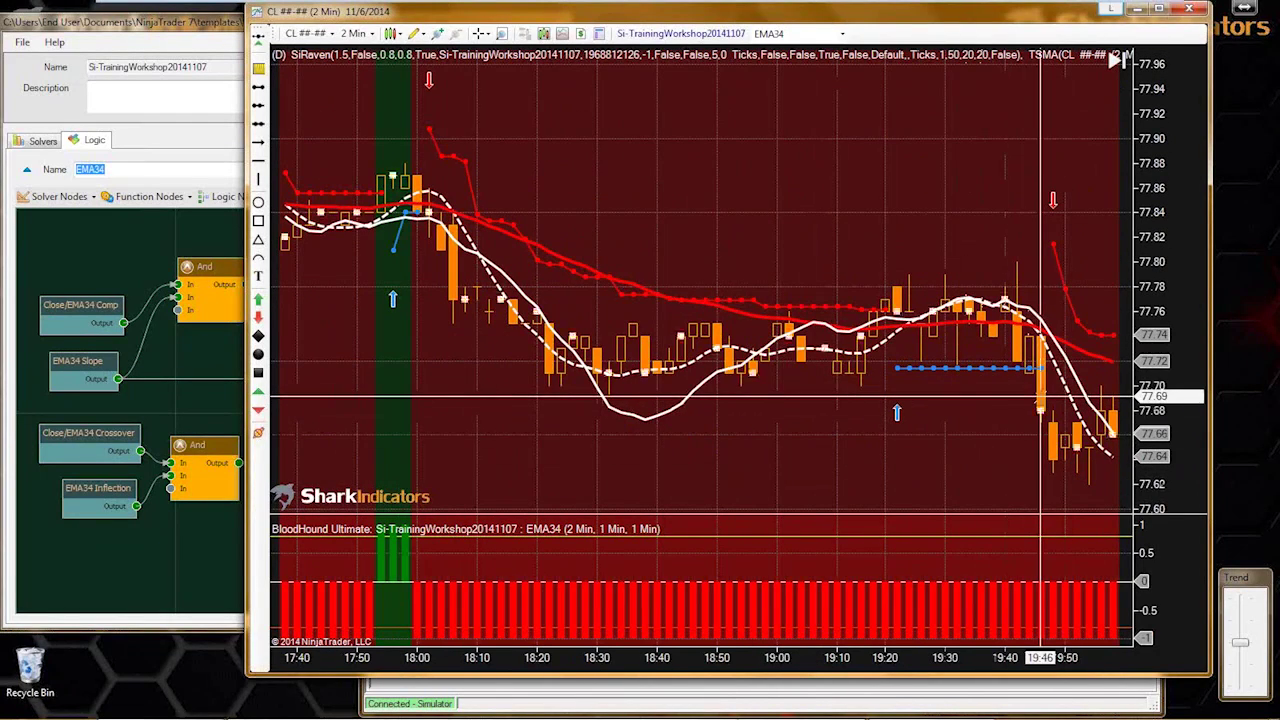
double_click(1042, 410)
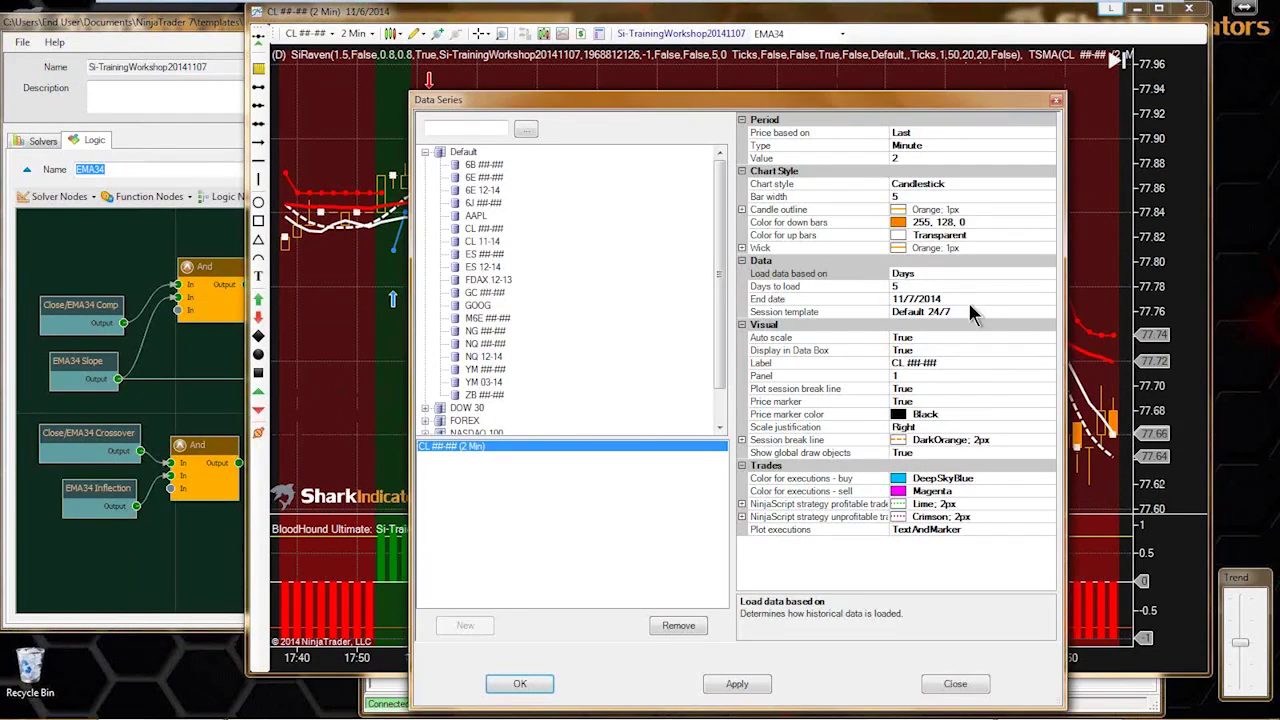
left_click(1055, 100)
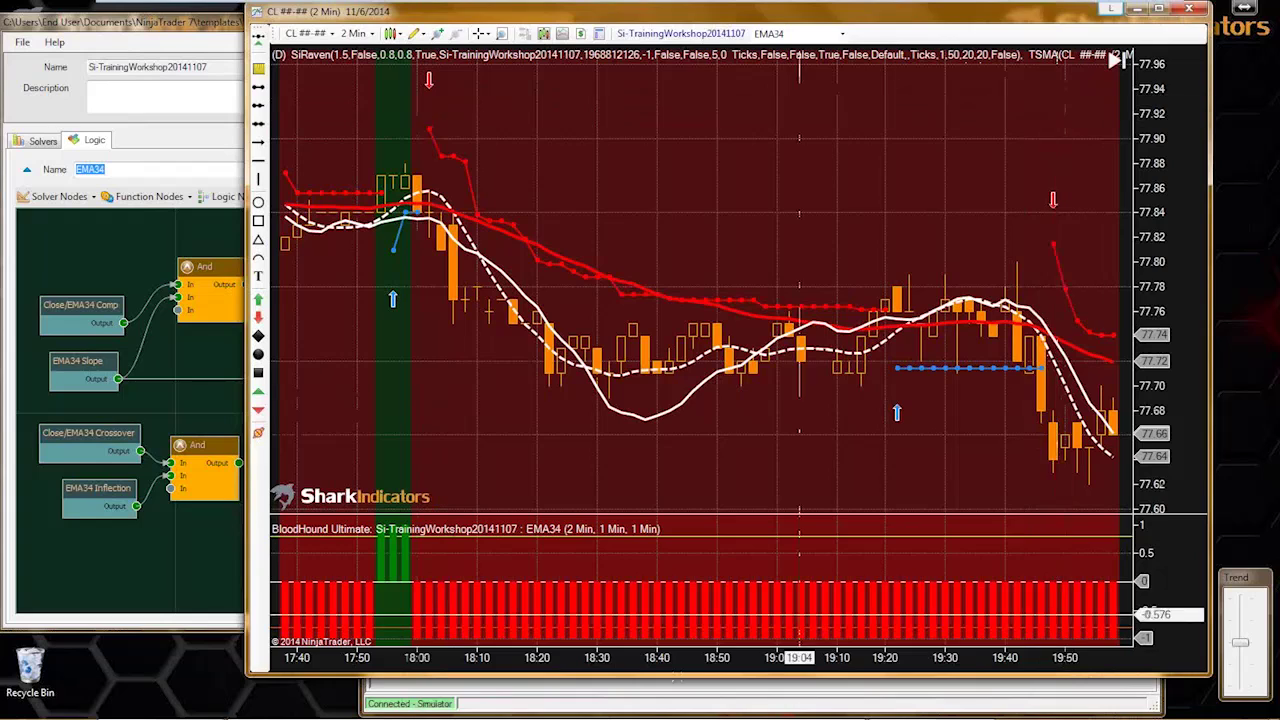
- Disable the SiRaven strategy in the Control Center, call off the shutdown and flatten everything
left_click(614, 706)
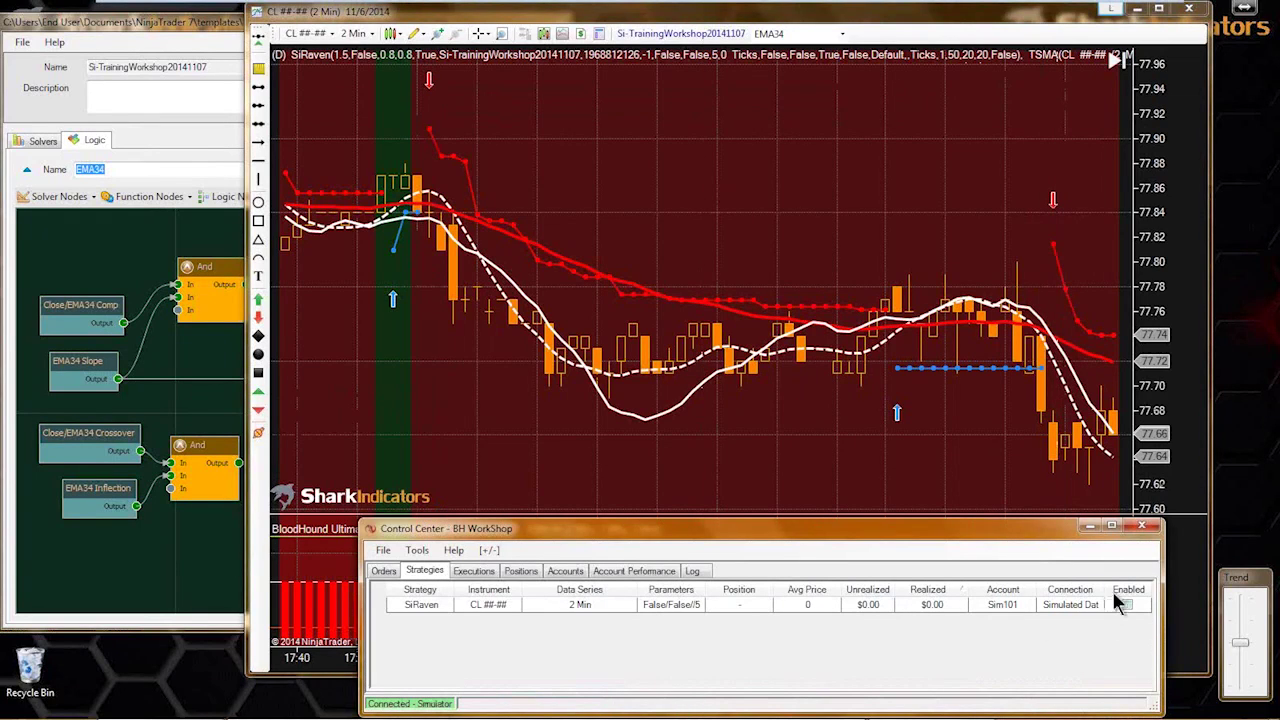
left_click(1137, 527)
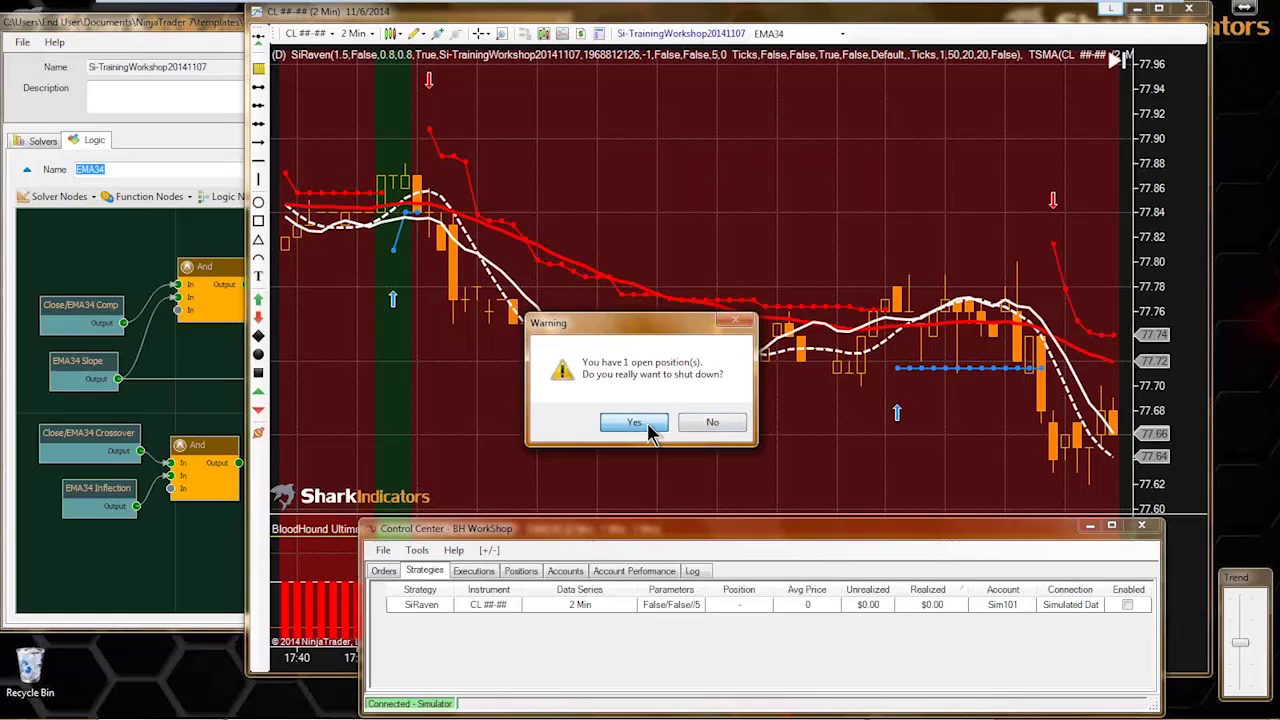
left_click(729, 428)
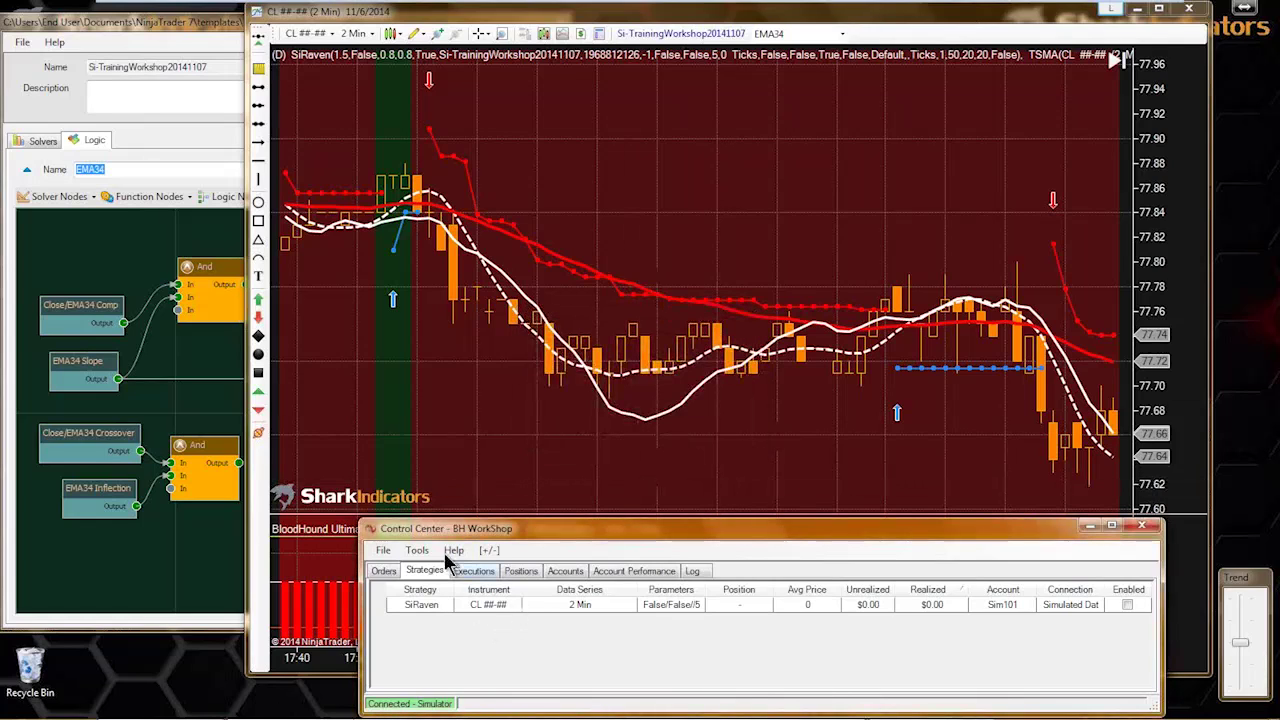
left_click(383, 550)
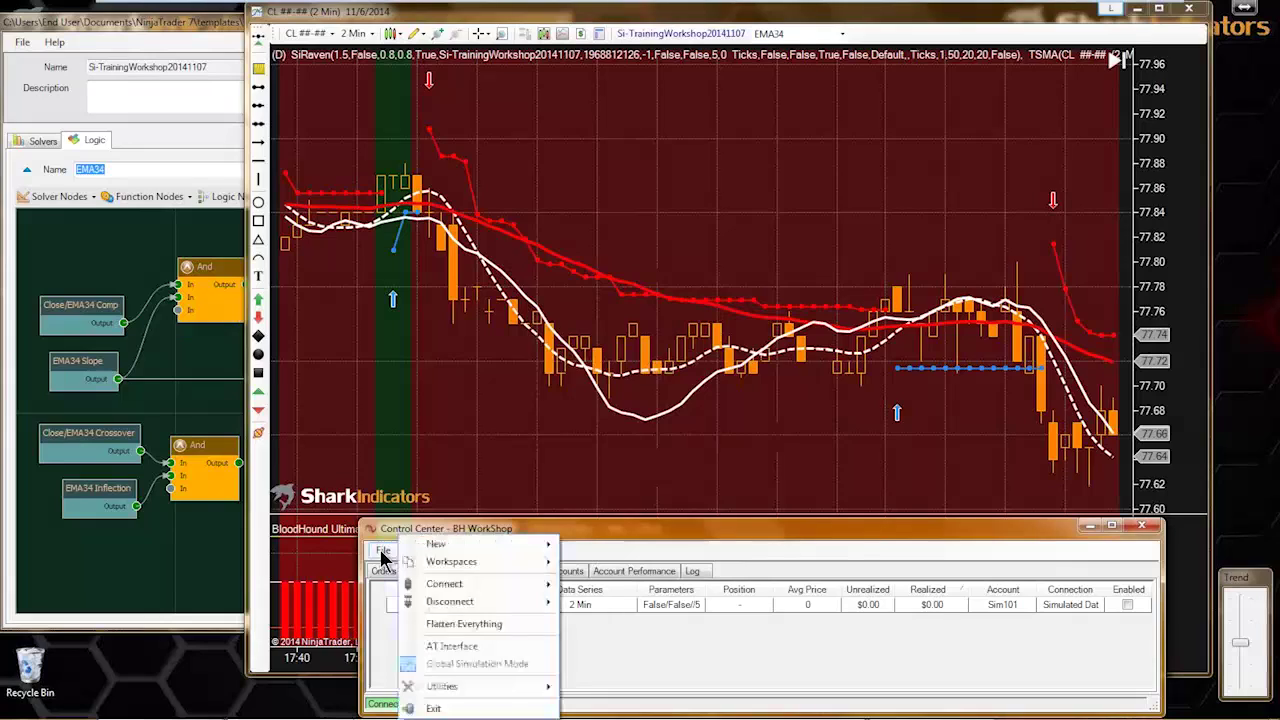
left_click(440, 625)
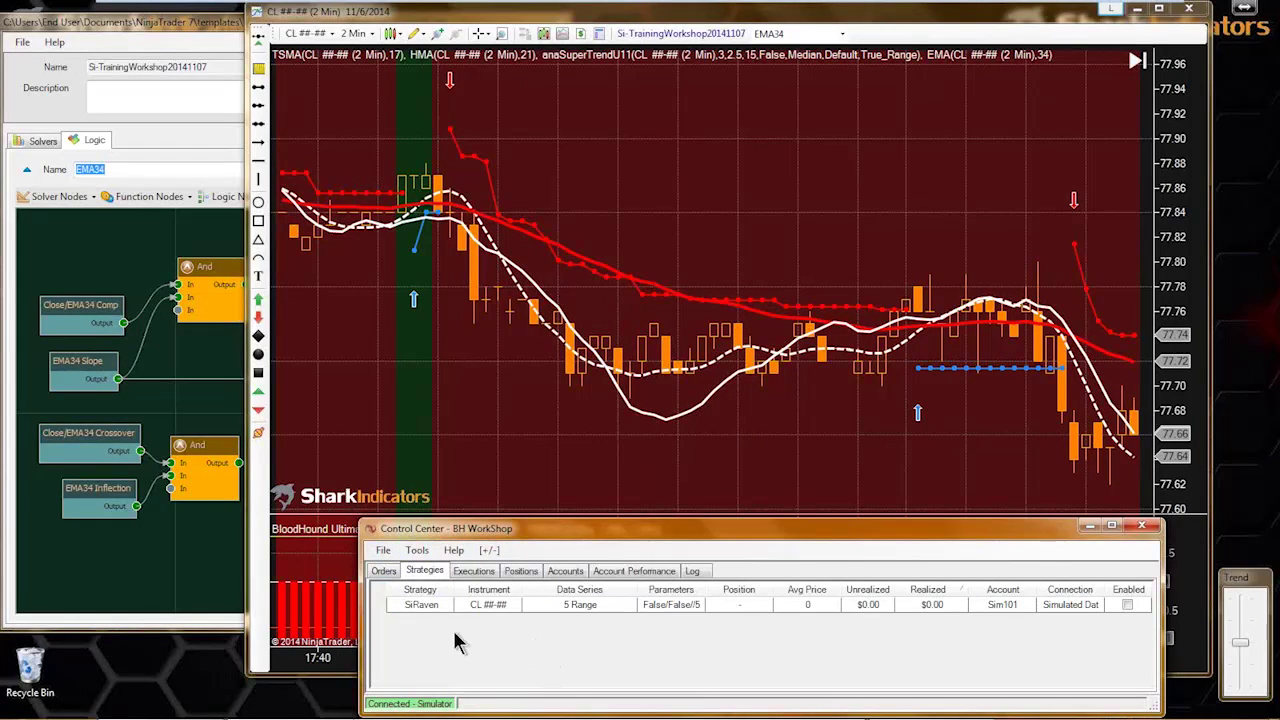
- Shut down NinjaTrader with all workspaces saved and relaunch NinjaTrader 7 (64-bit)
left_click(1141, 526)
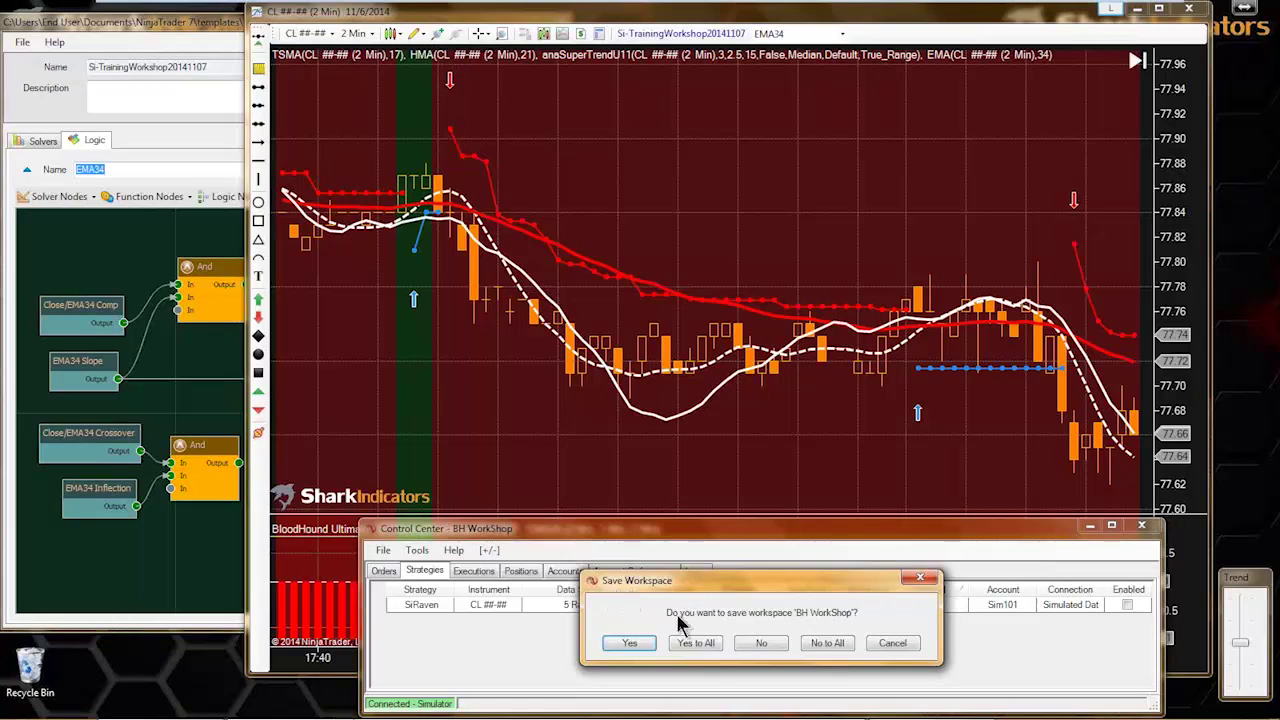
left_click(697, 648)
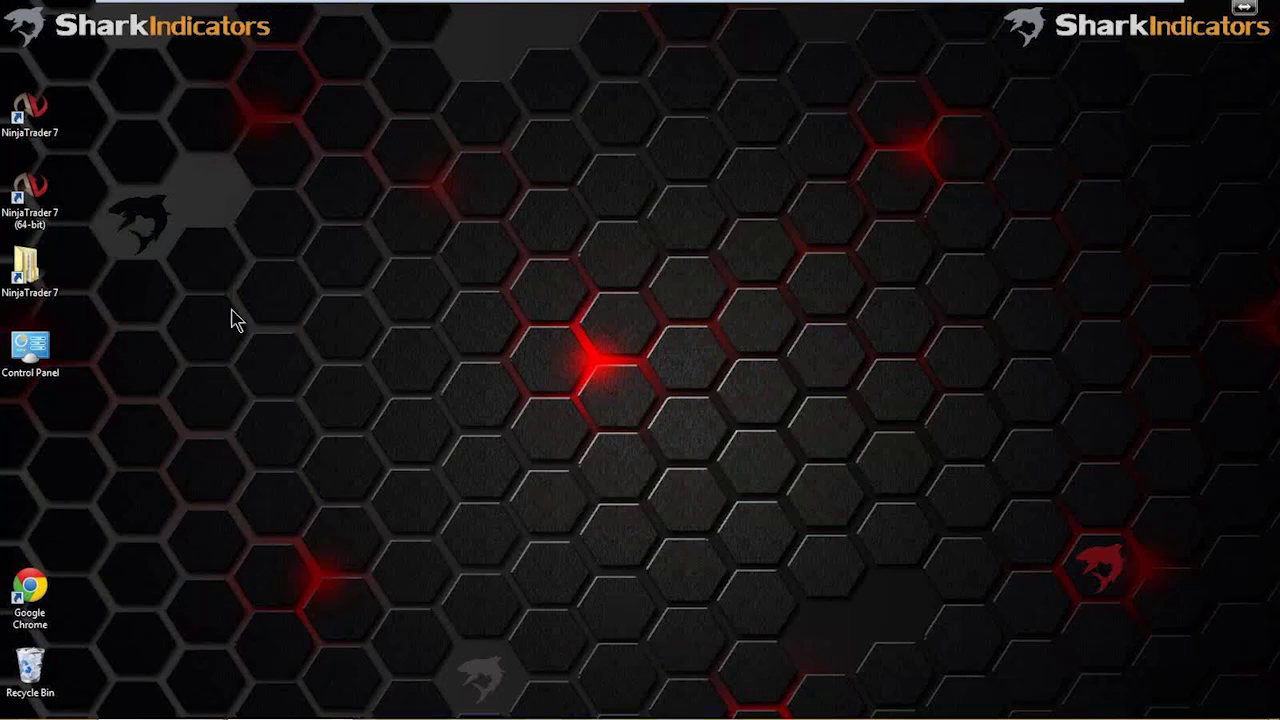
double_click(58, 215)
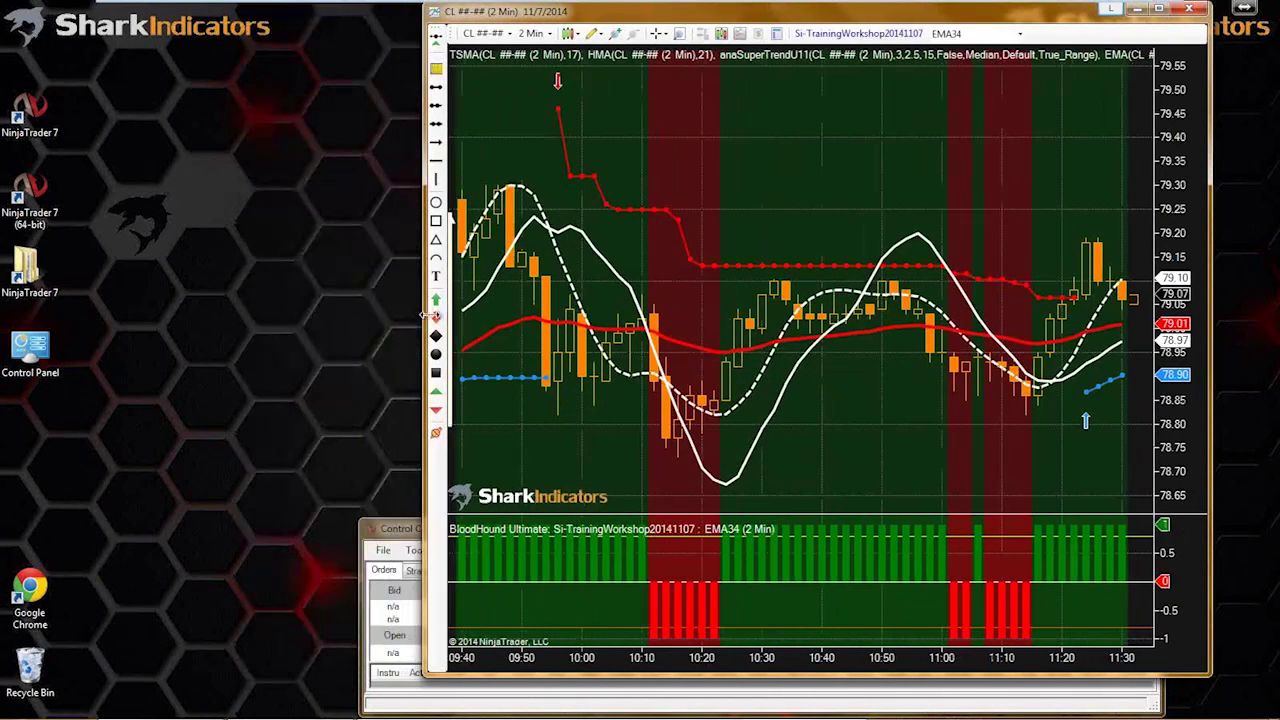
- Set the period of the chart's EMA indicator to 80 and apply it to the 2-minute CL chart
scroll(845, 418, "down", 3)
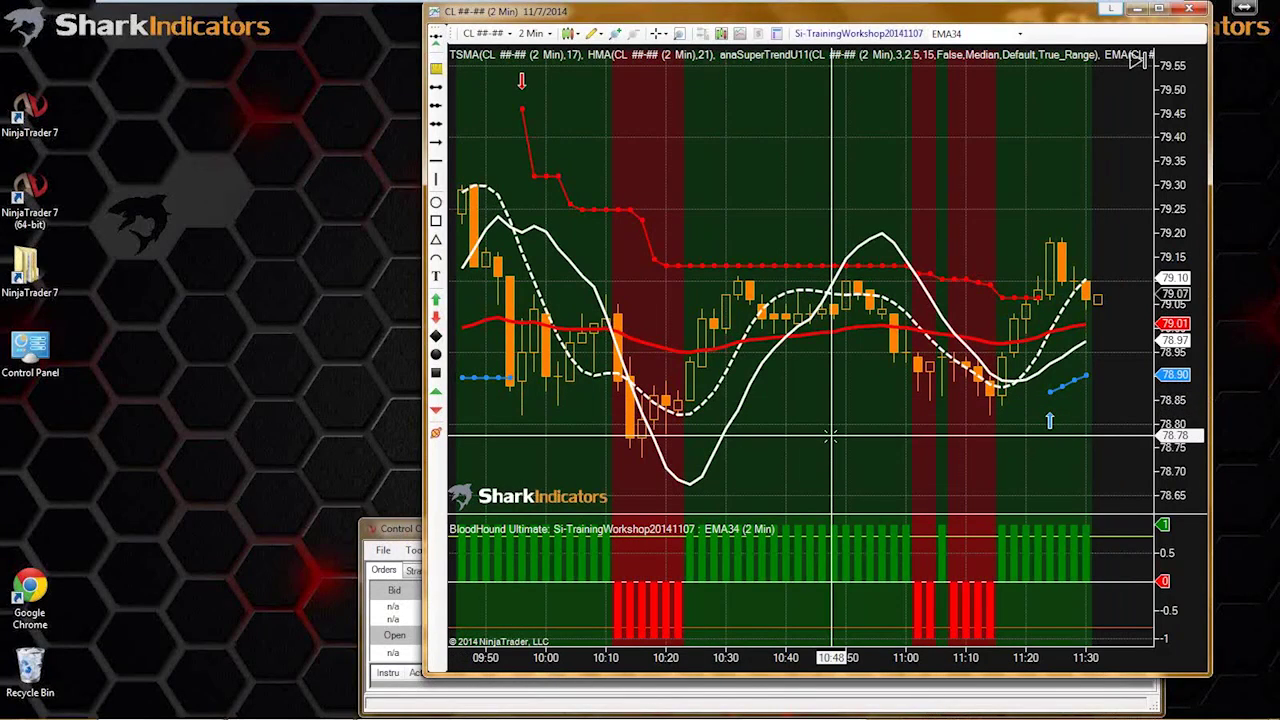
scroll(830, 437, "down", 3)
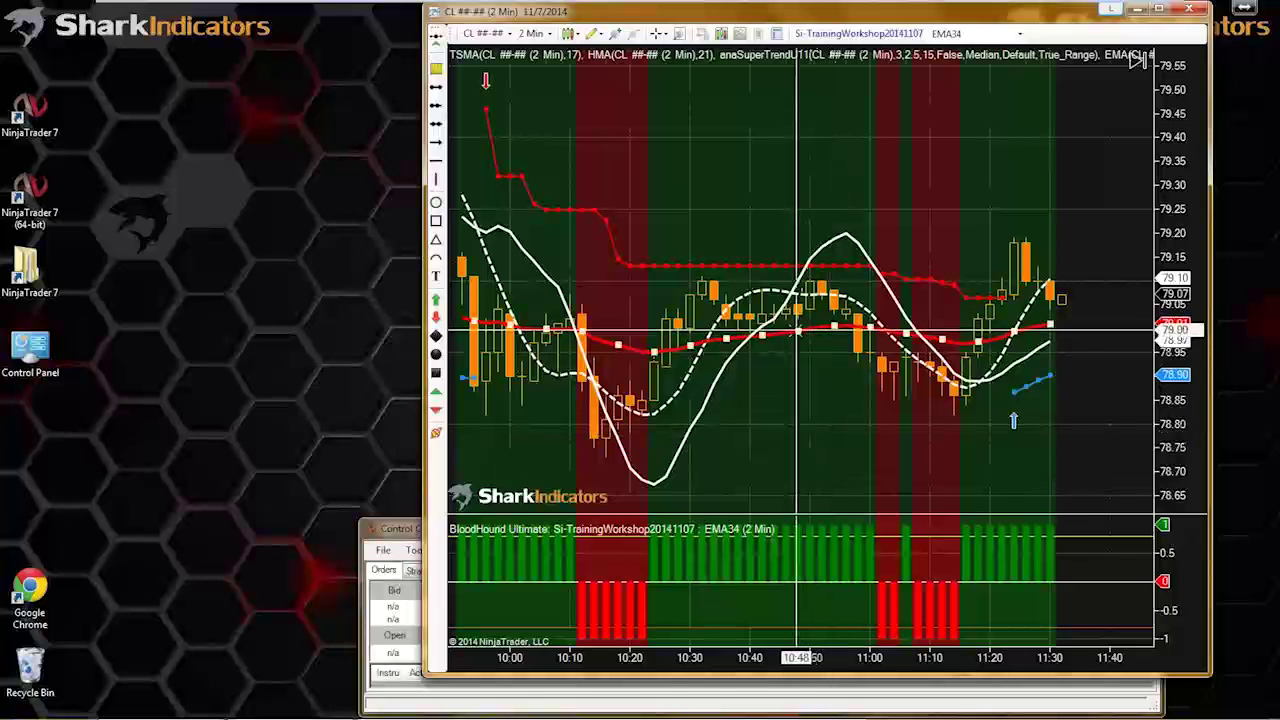
key("ctrl+i")
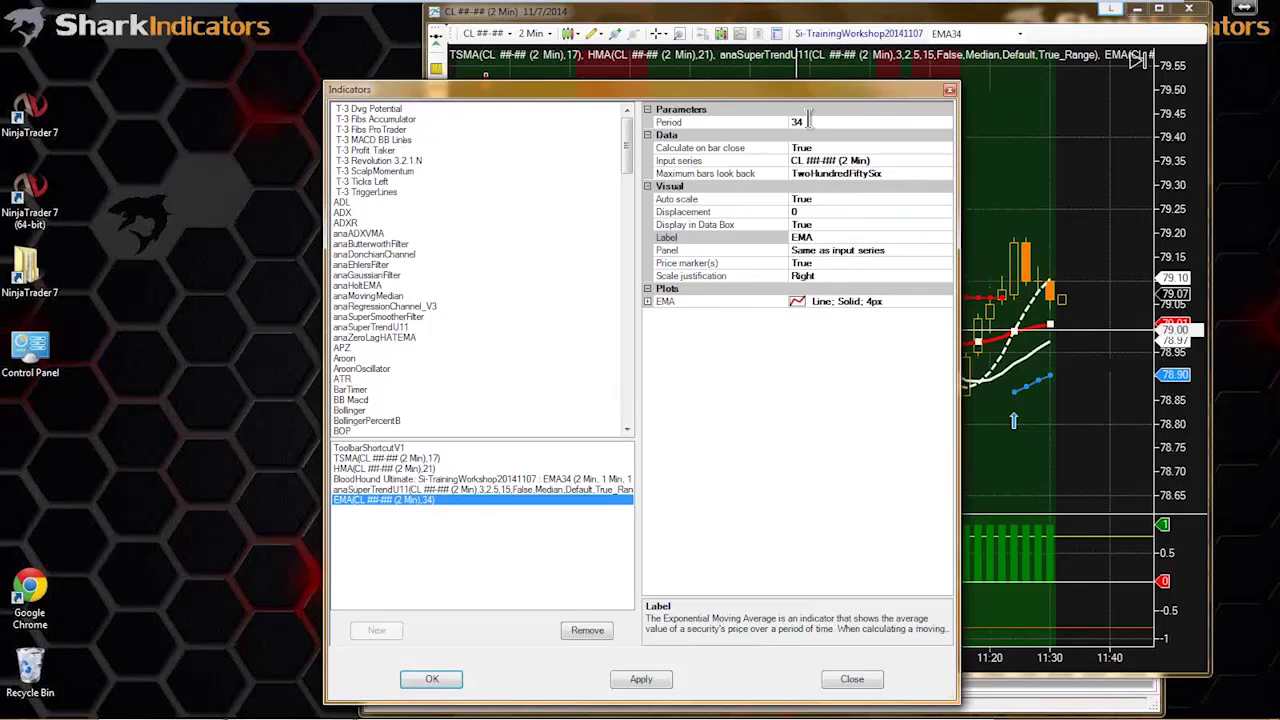
left_click(808, 121)
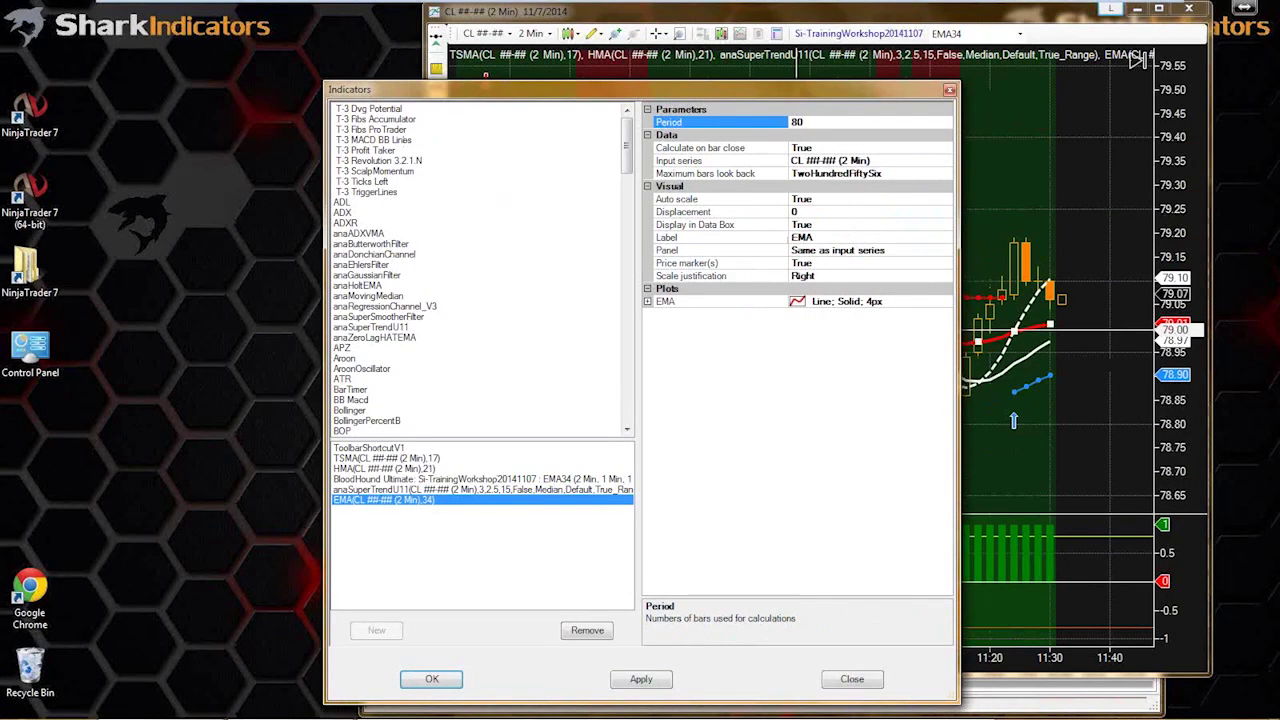
left_click_drag(691, 89, 708, 63)
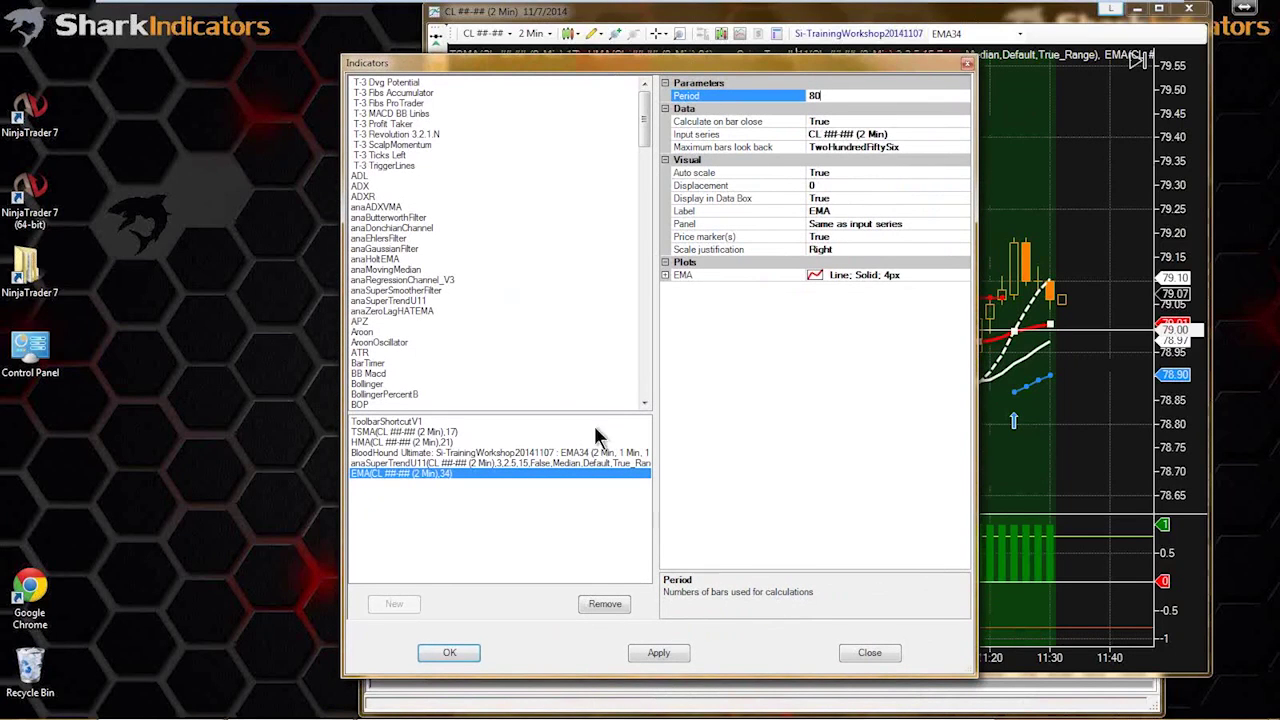
left_click(449, 652)
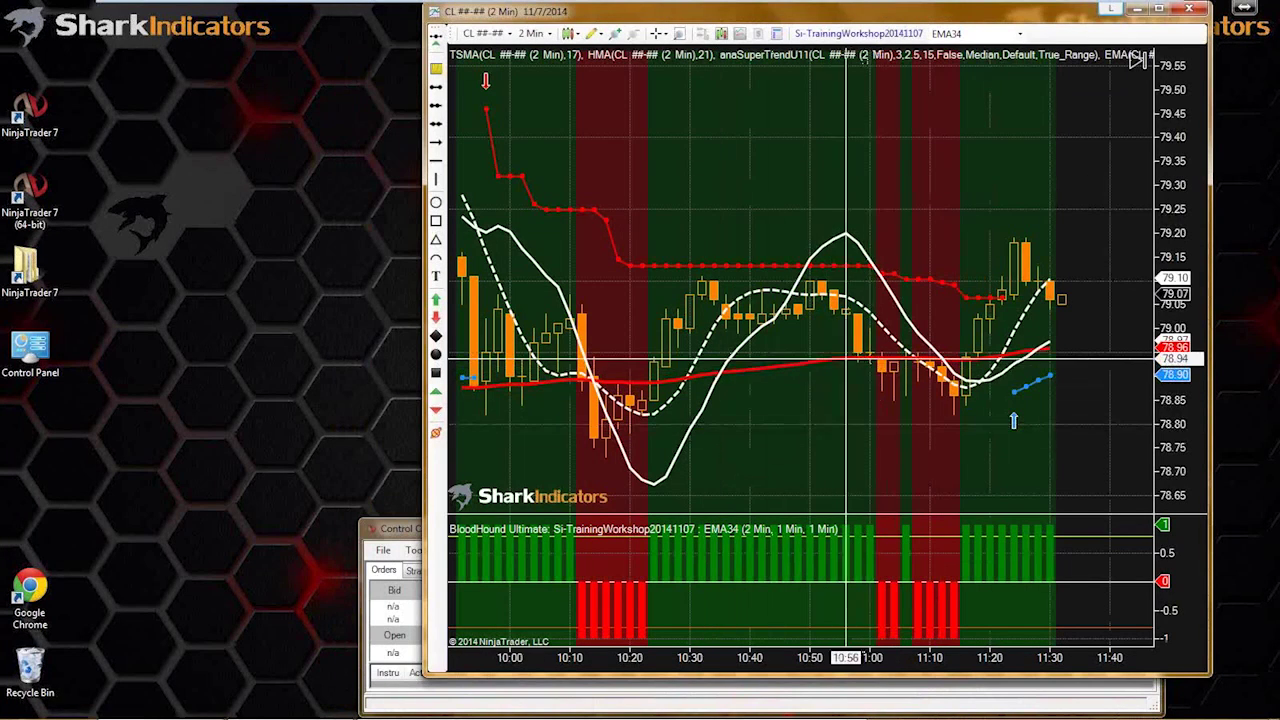
left_click(815, 362)
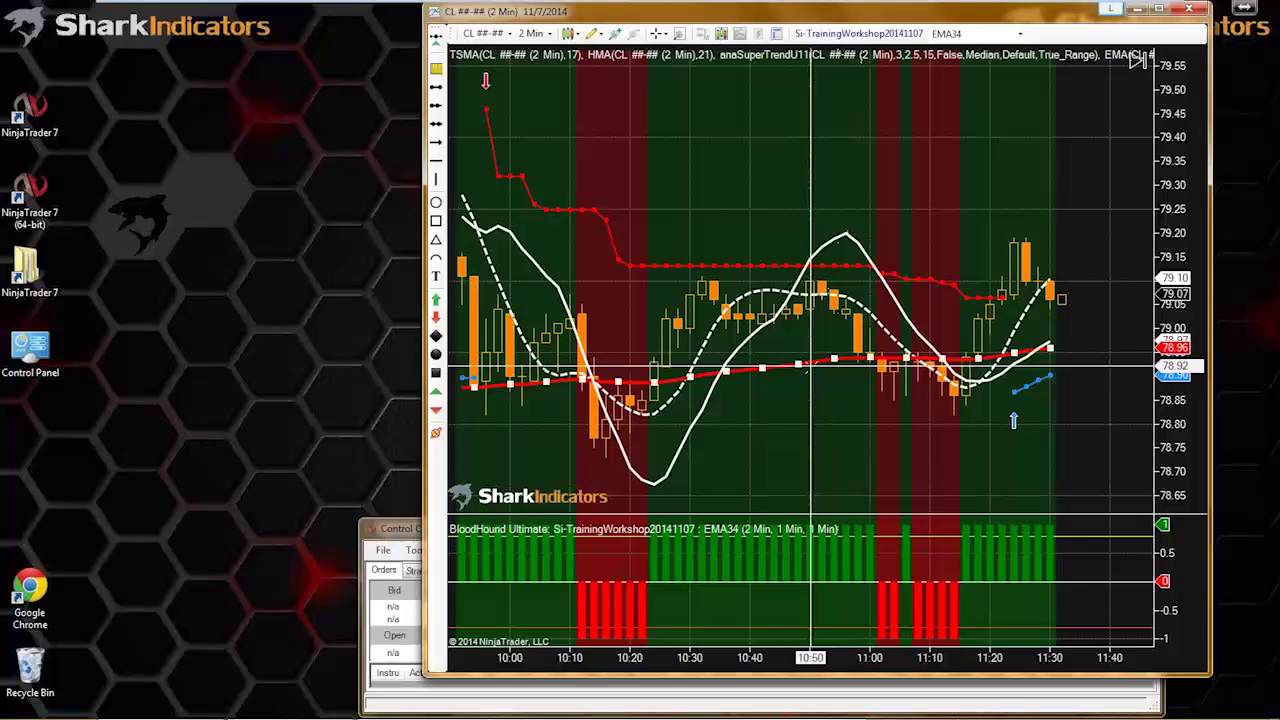
left_click(810, 368)
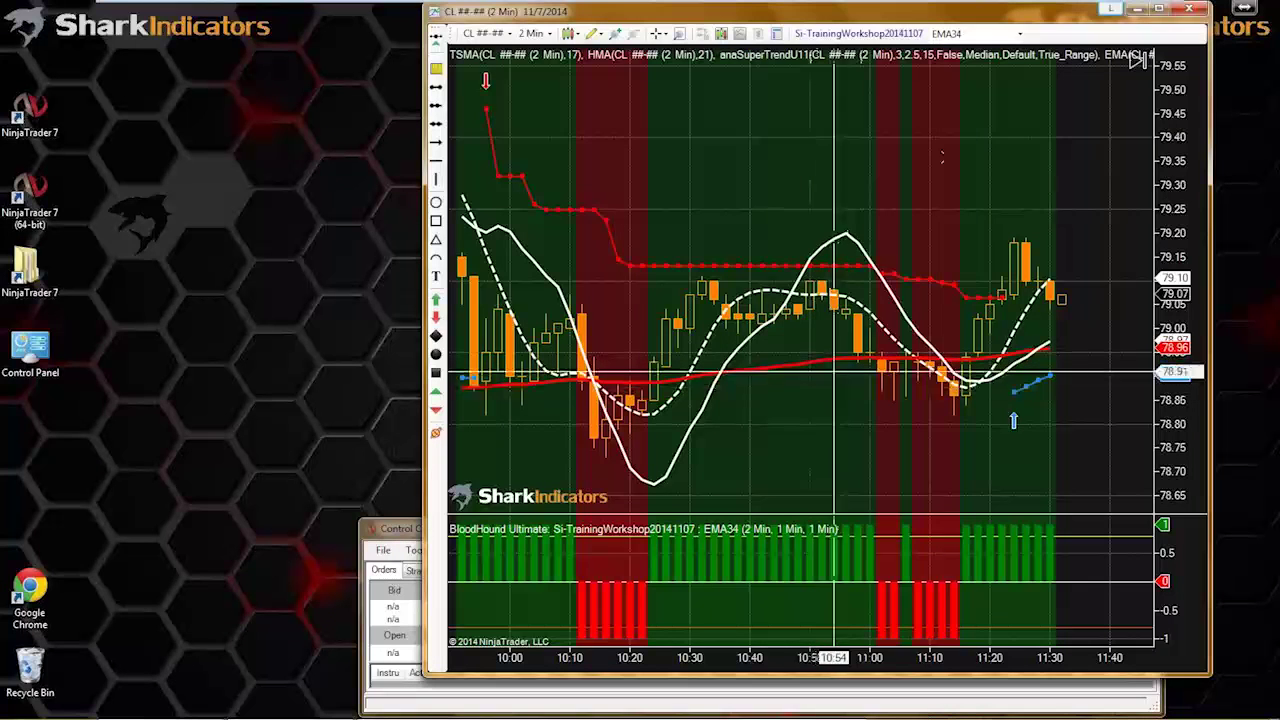
- Open the Si-TrainingWorkshop20141107 template in the BloodHound editor, show its EMA34 logic and enlarge the editor window beside the chart
left_click(858, 33)
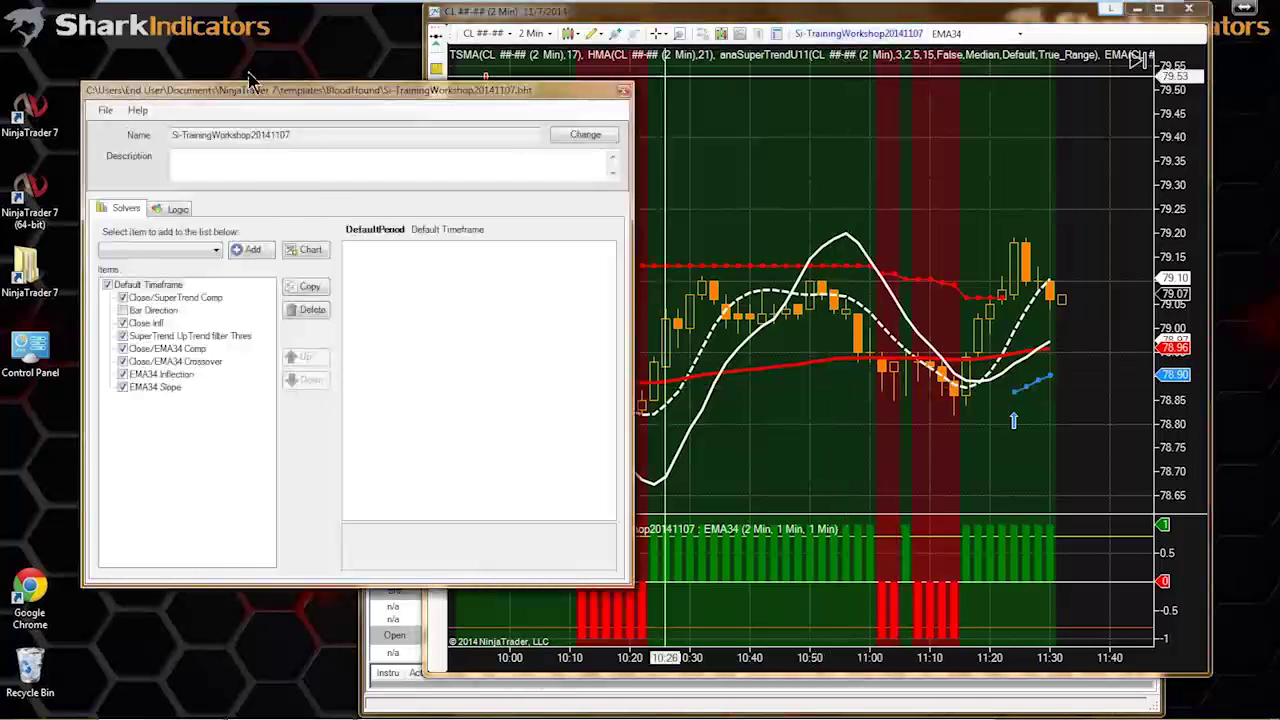
left_click_drag(250, 90, 170, 21)
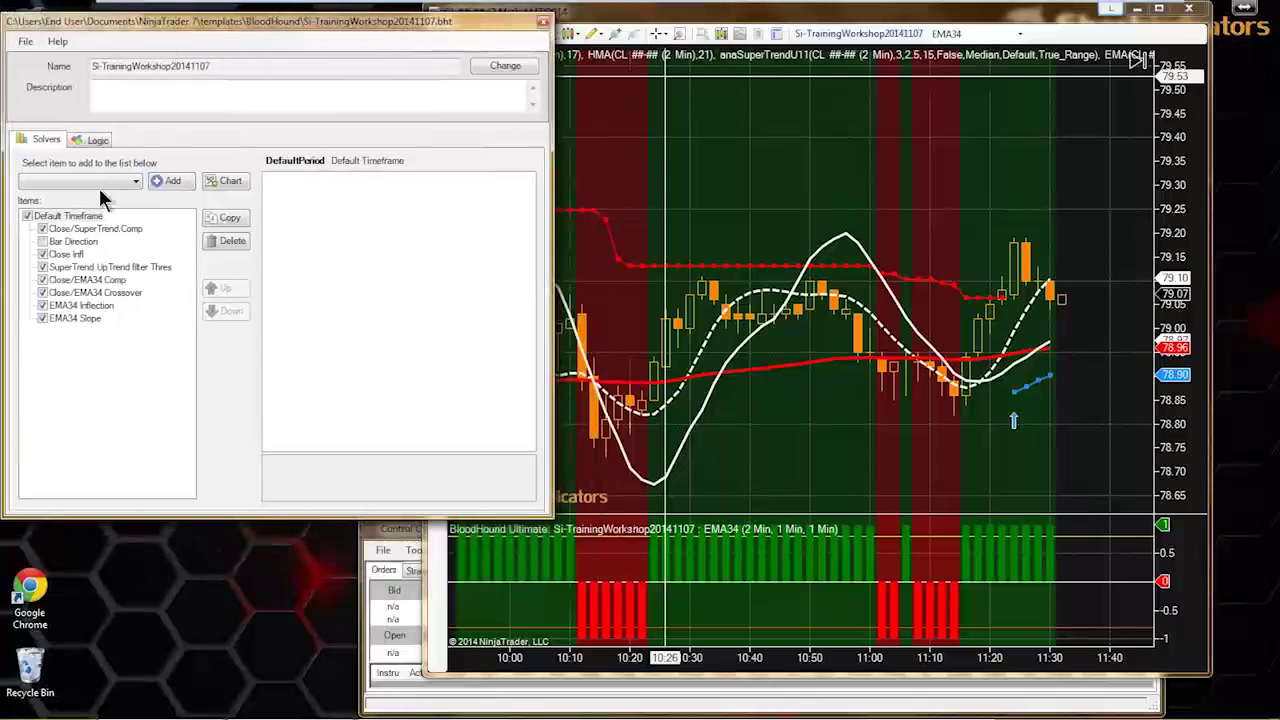
left_click(96, 140)
left_click_drag(550, 517, 586, 712)
- Connect the output of the Close/EMA34 Comp node to the Result node and examine that node's settings
left_click_drag(134, 361, 270, 417)
mouse_move(860, 455)
left_mouse_down()
mouse_move(890, 460)
mouse_move(860, 455)
left_mouse_up()
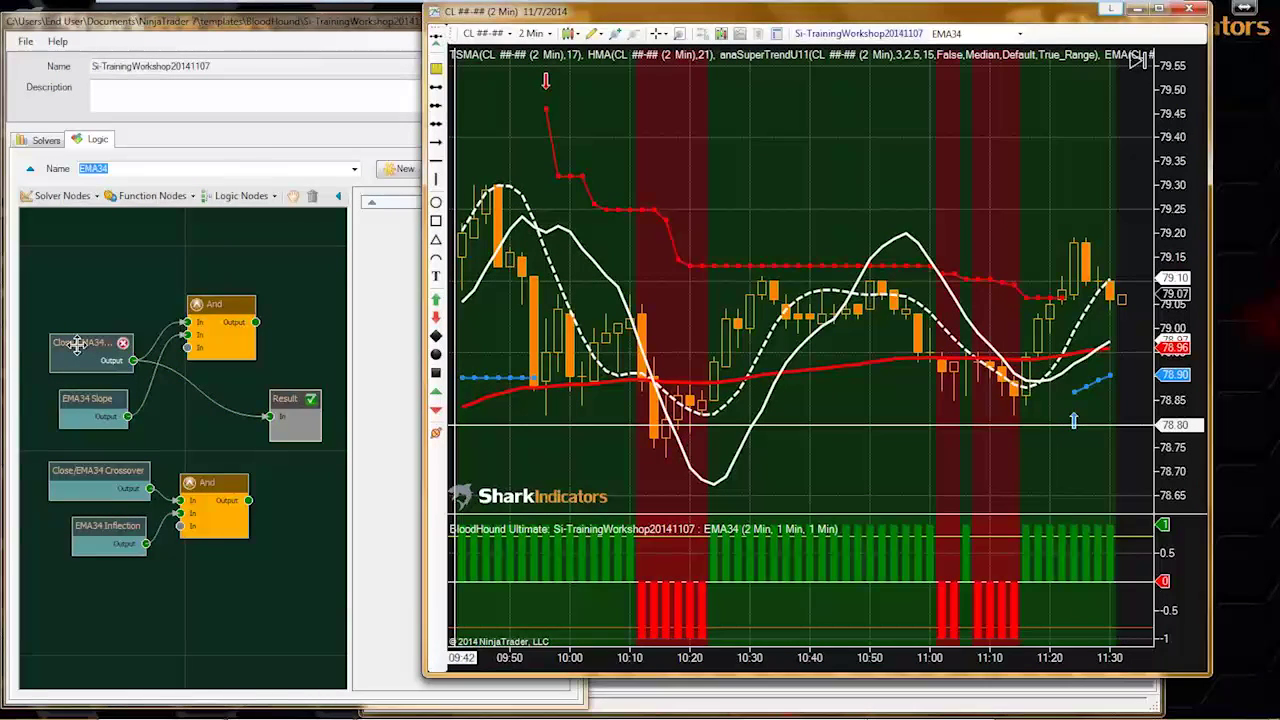
left_click(77, 345)
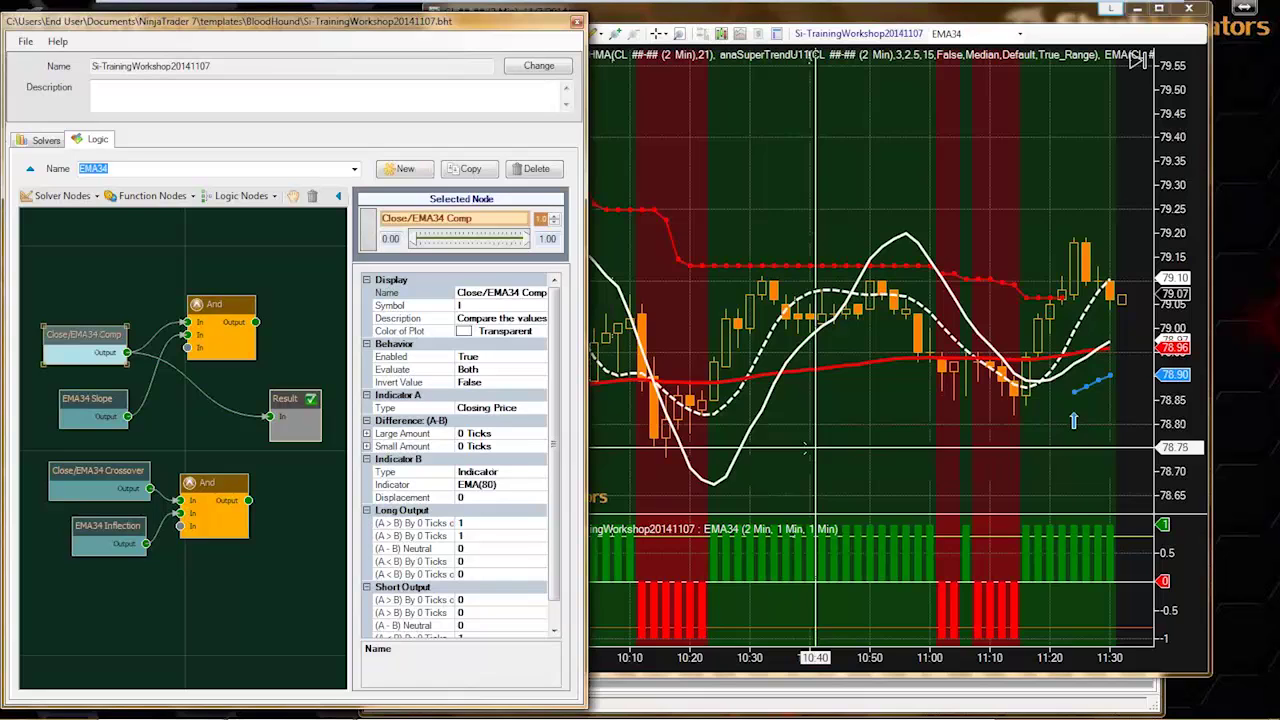
- Feed the Result node from the EMA34 Slope output in place of Close/EMA34 Comp and check the chart
left_click_drag(128, 416, 325, 432)
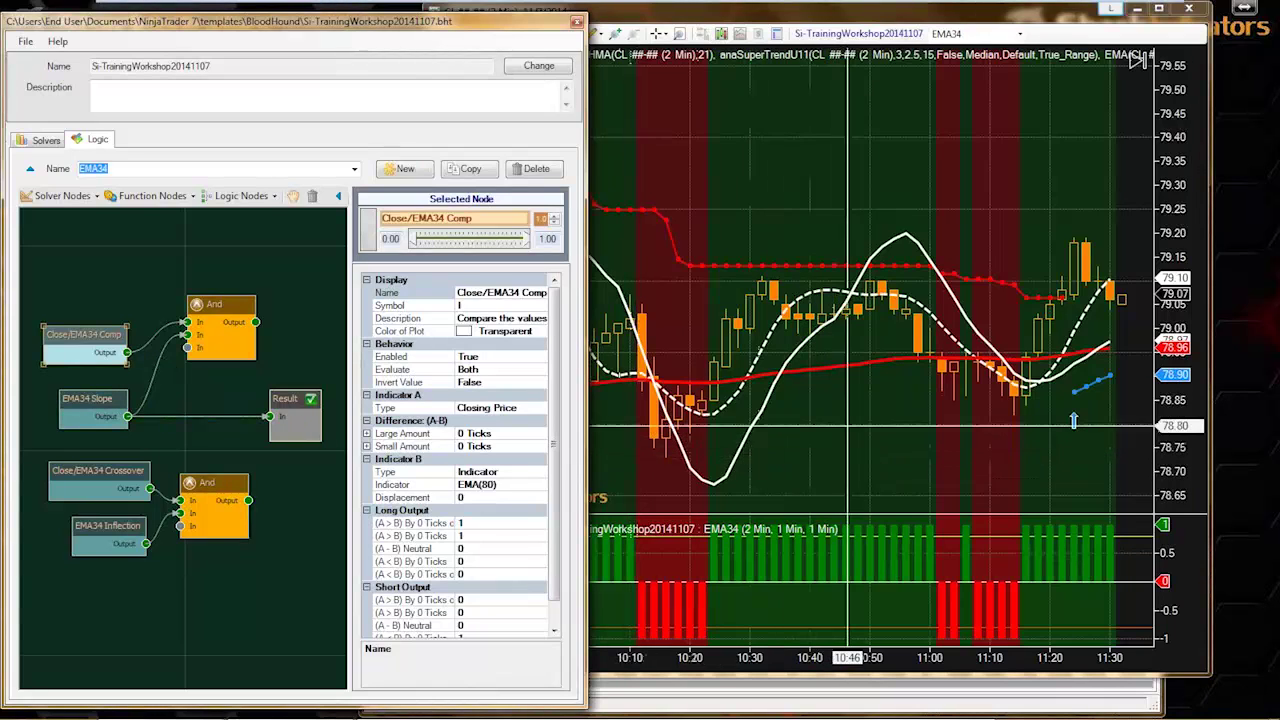
left_click(848, 425)
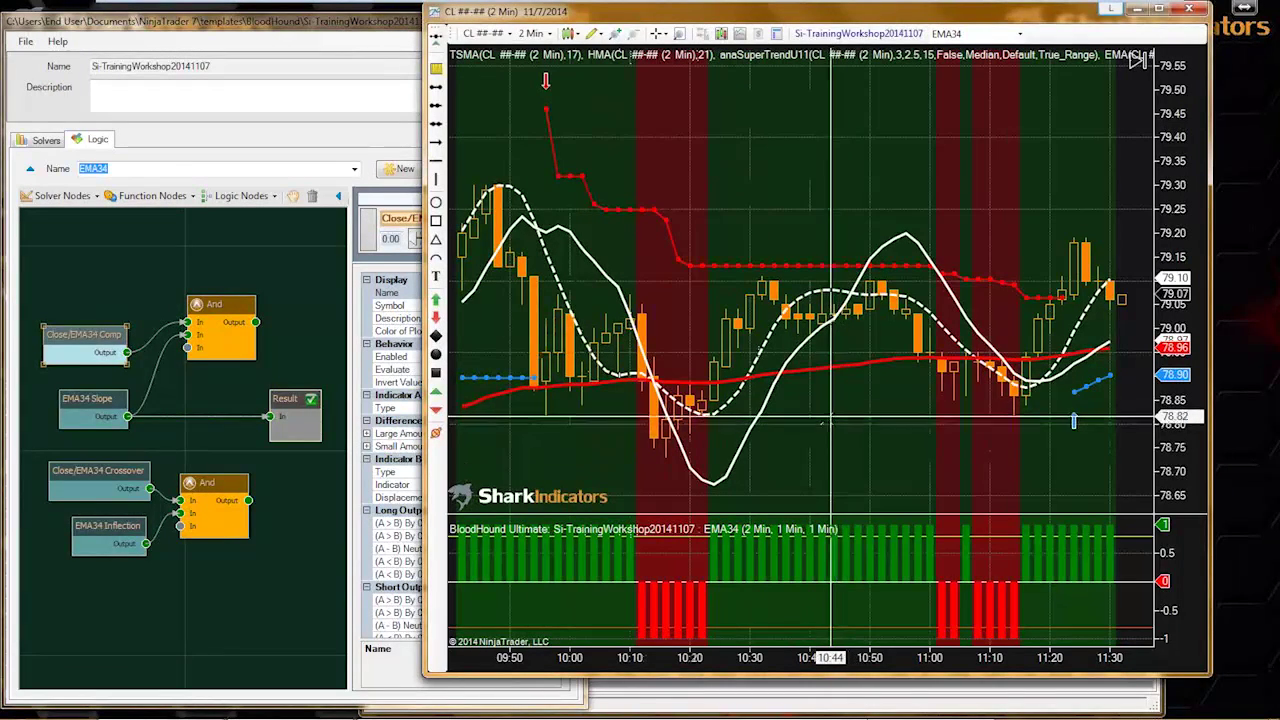
scroll(846, 432, "down", 2)
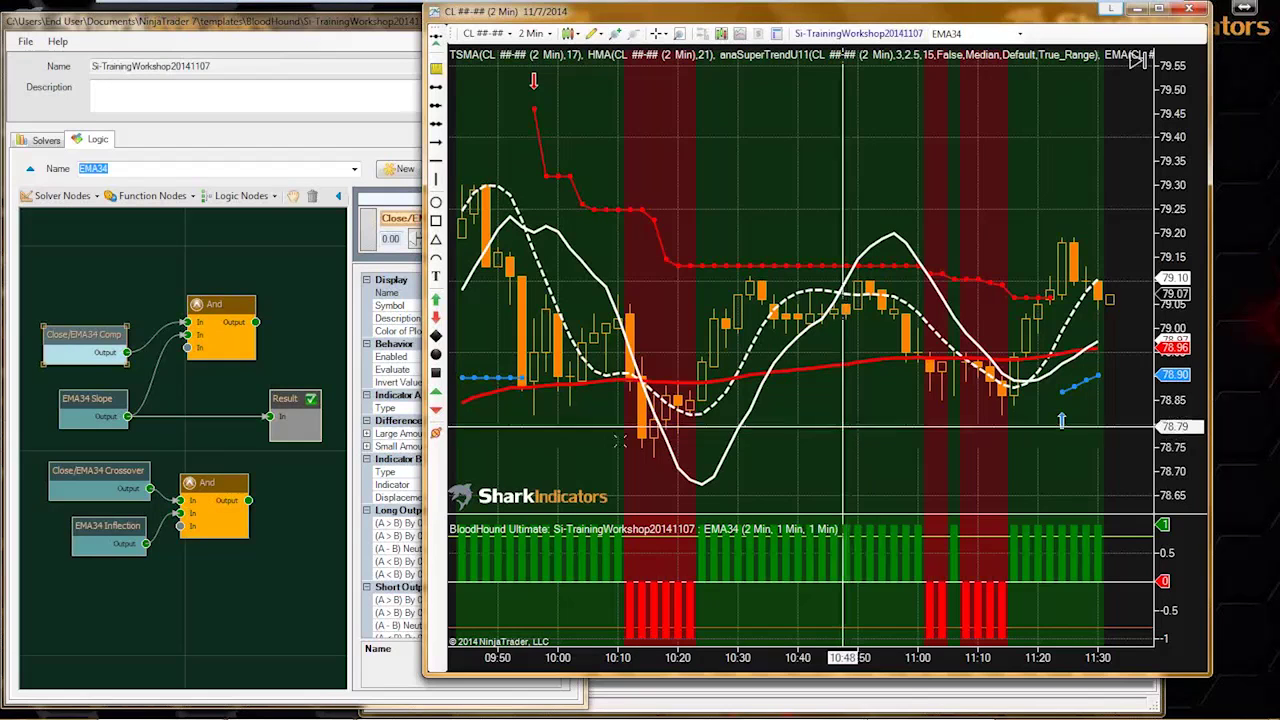
- Inspect the Close/EMA34 Crossover and EMA34 Inflection nodes, and move the upper And node closer to its inputs
mouse_move(170, 420)
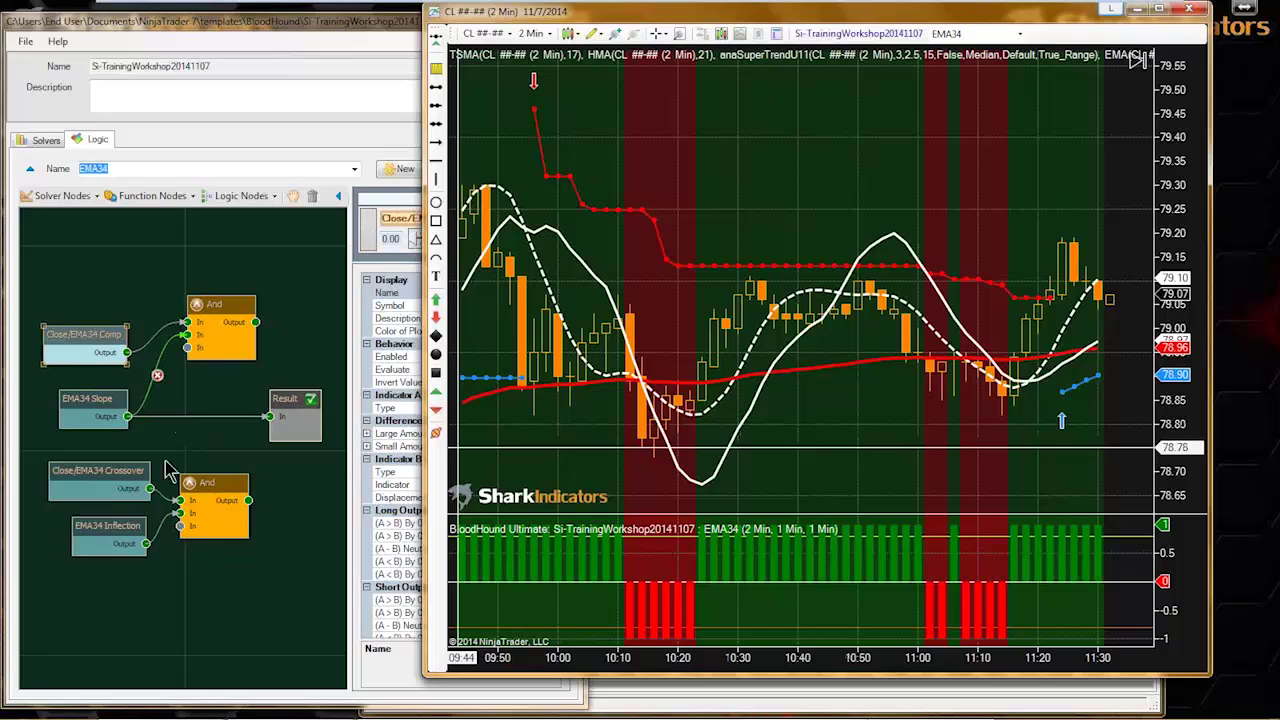
left_click(104, 494)
left_click(102, 520)
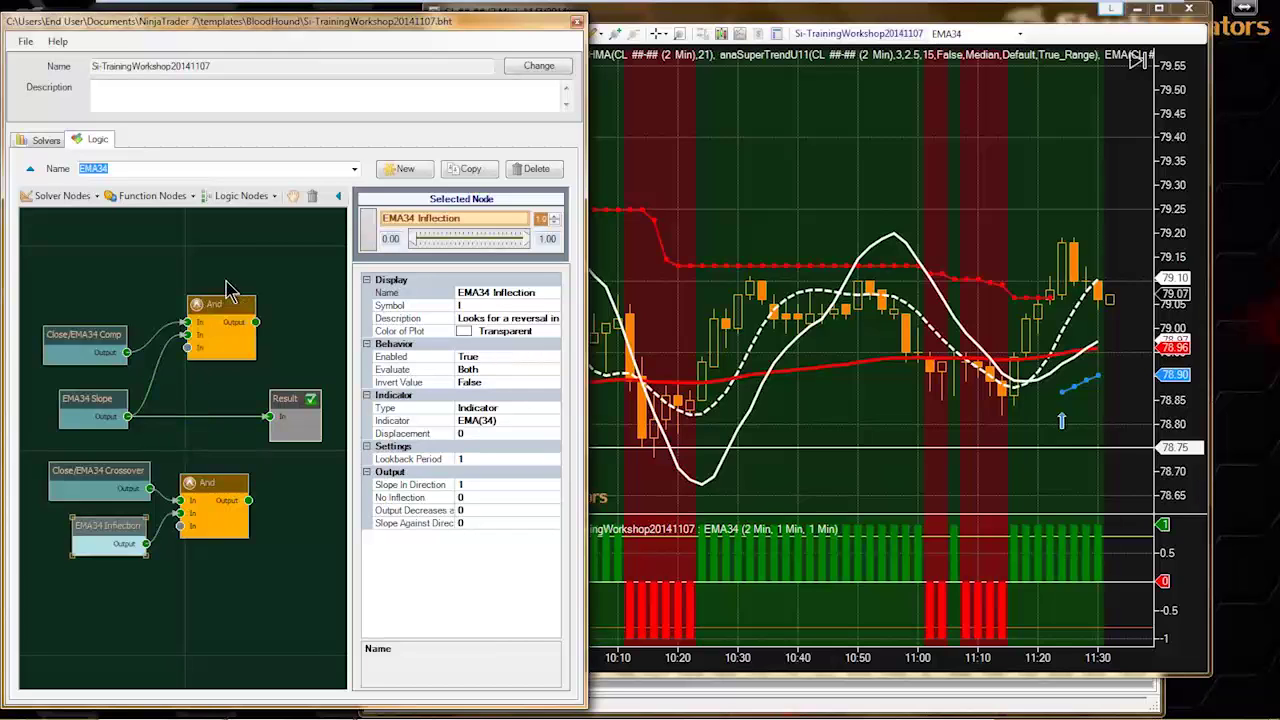
left_click_drag(220, 306, 203, 345)
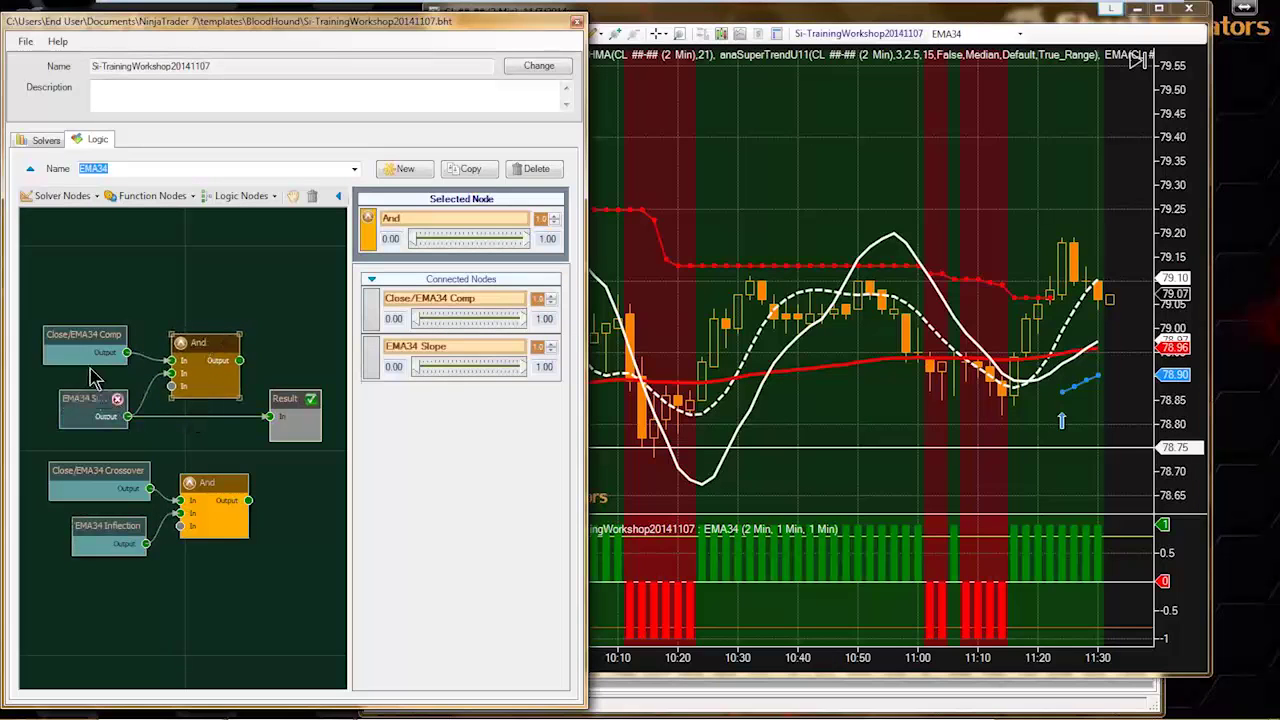
- Check the EMA period used for Indicator B in the Close/EMA34 Comp node
left_click(84, 338)
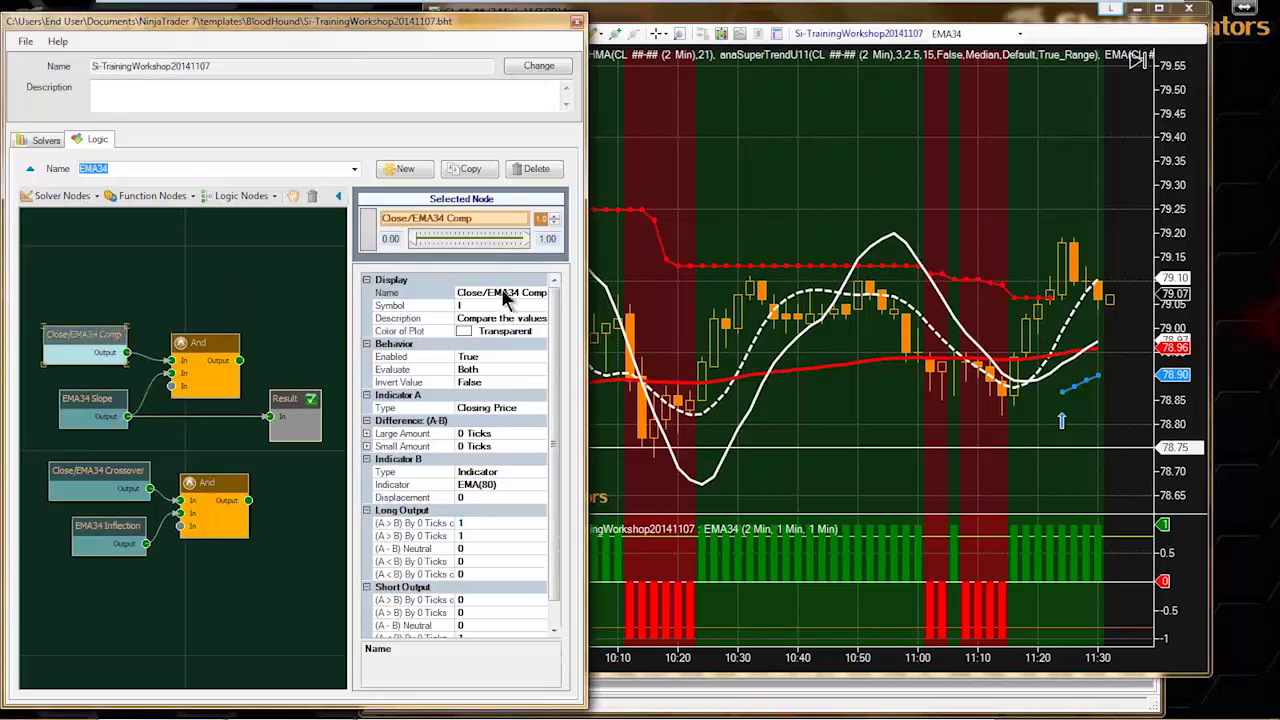
left_click(508, 292)
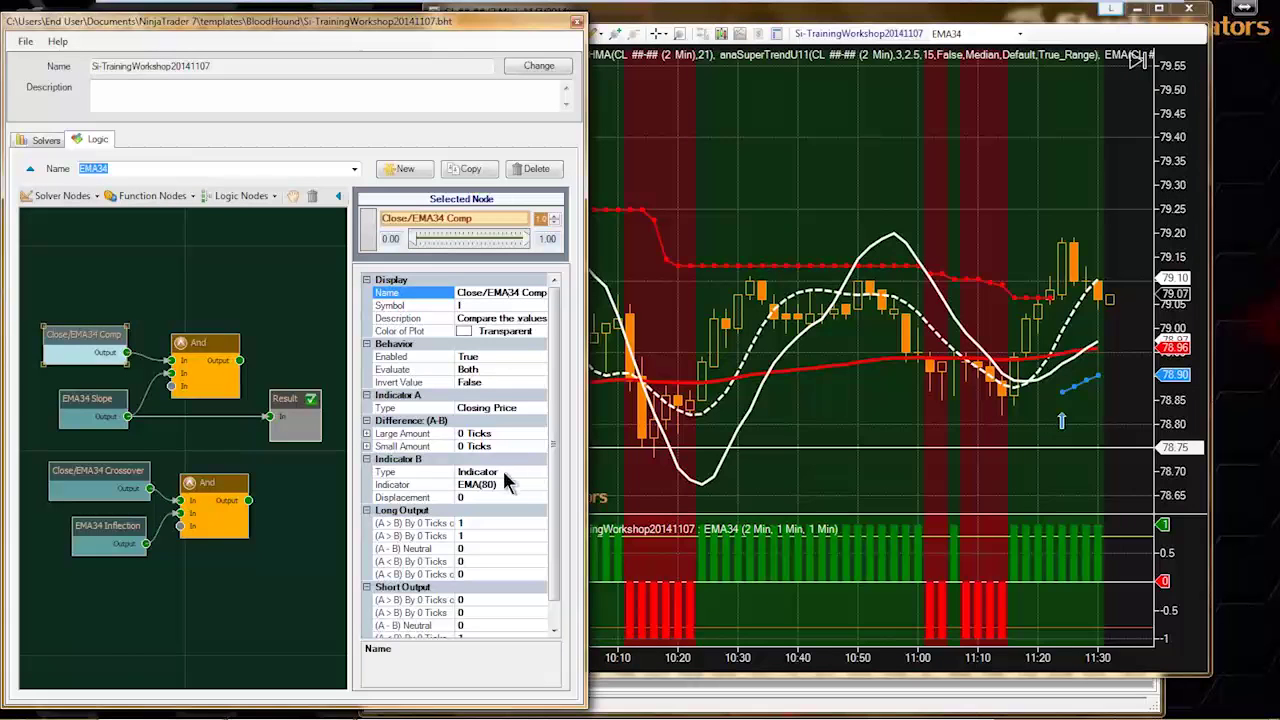
left_click(509, 484)
left_click(541, 484)
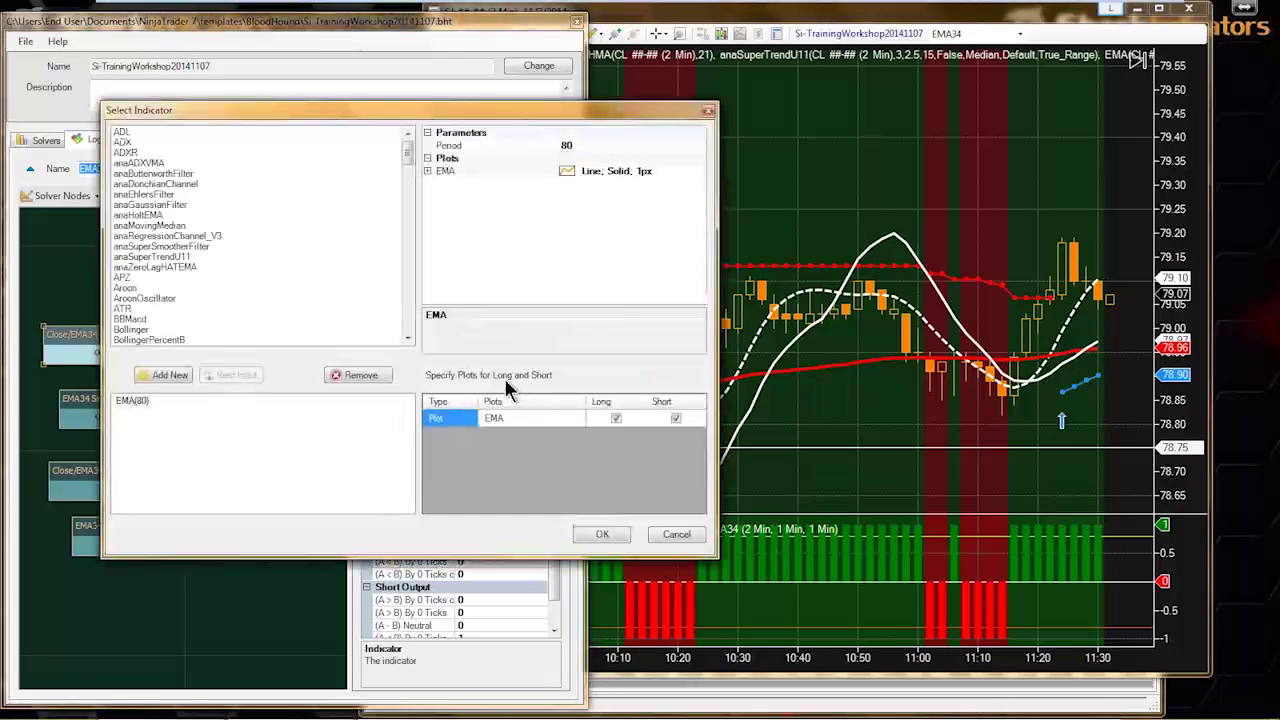
left_click(570, 146)
type("34")
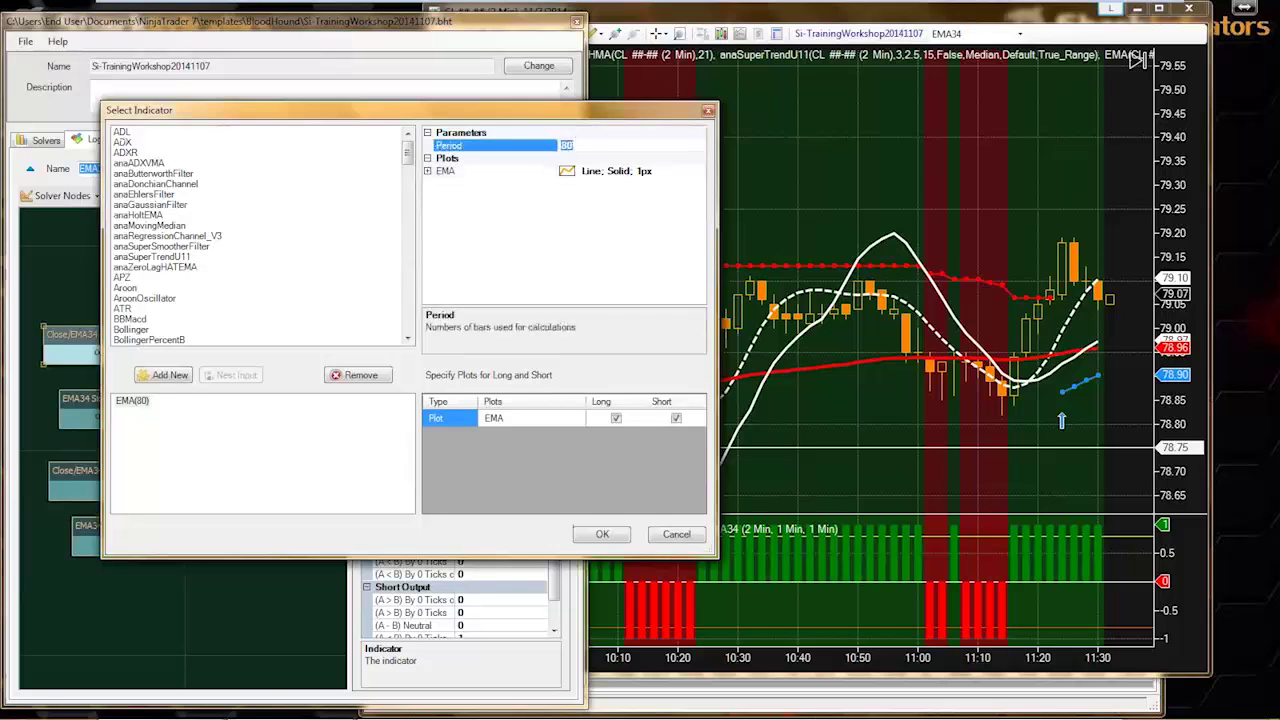
left_click(590, 540)
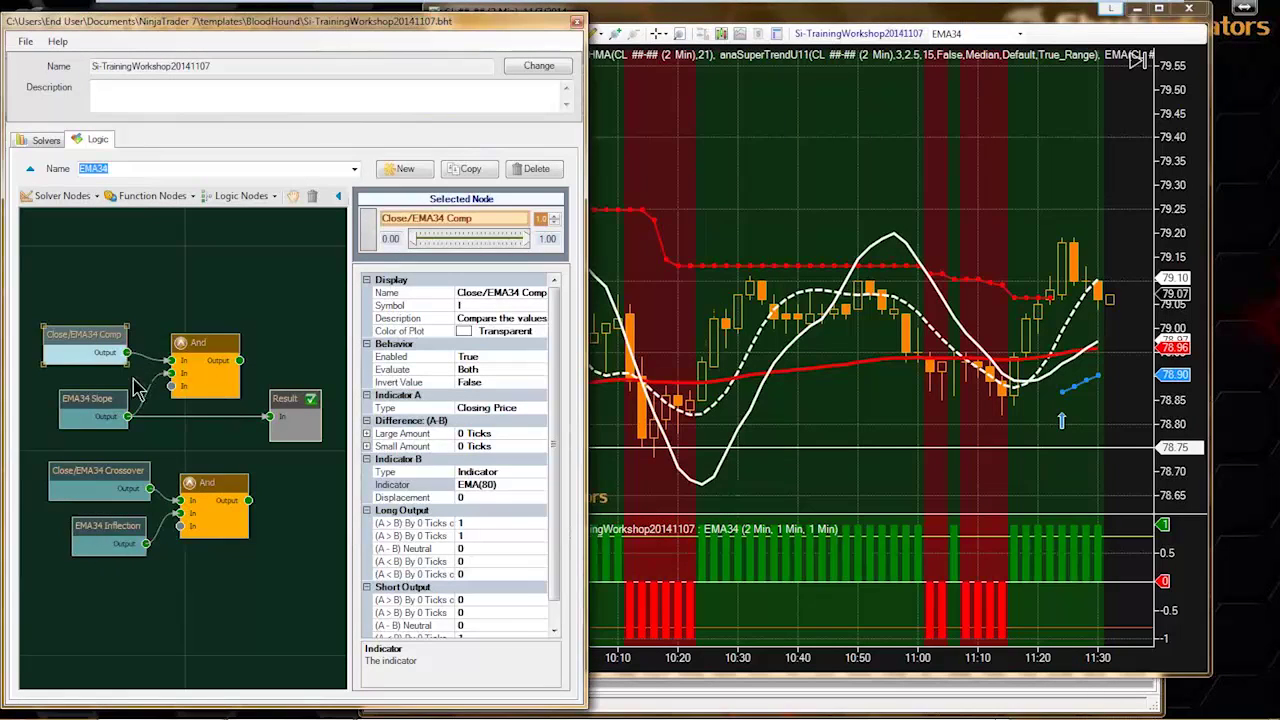
- Open the indicator selection of the EMA34 Slope node to check its EMA period
left_click(100, 402)
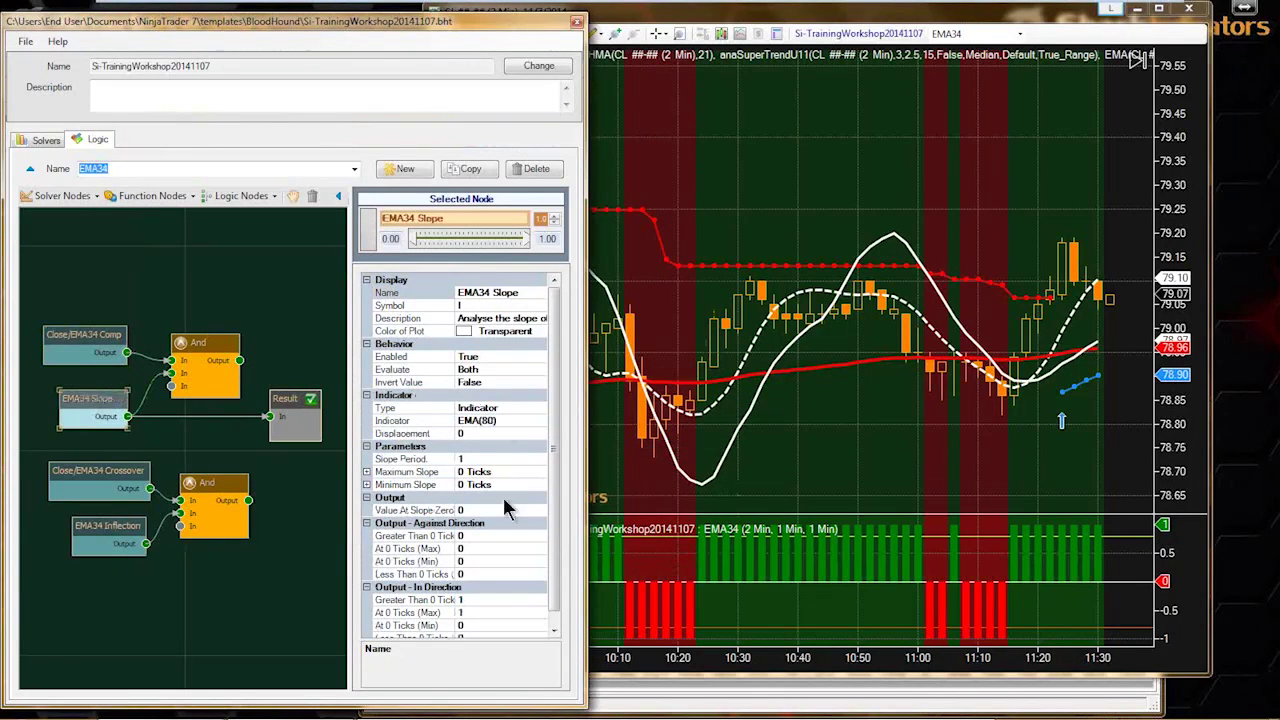
left_click(513, 420)
left_click(540, 421)
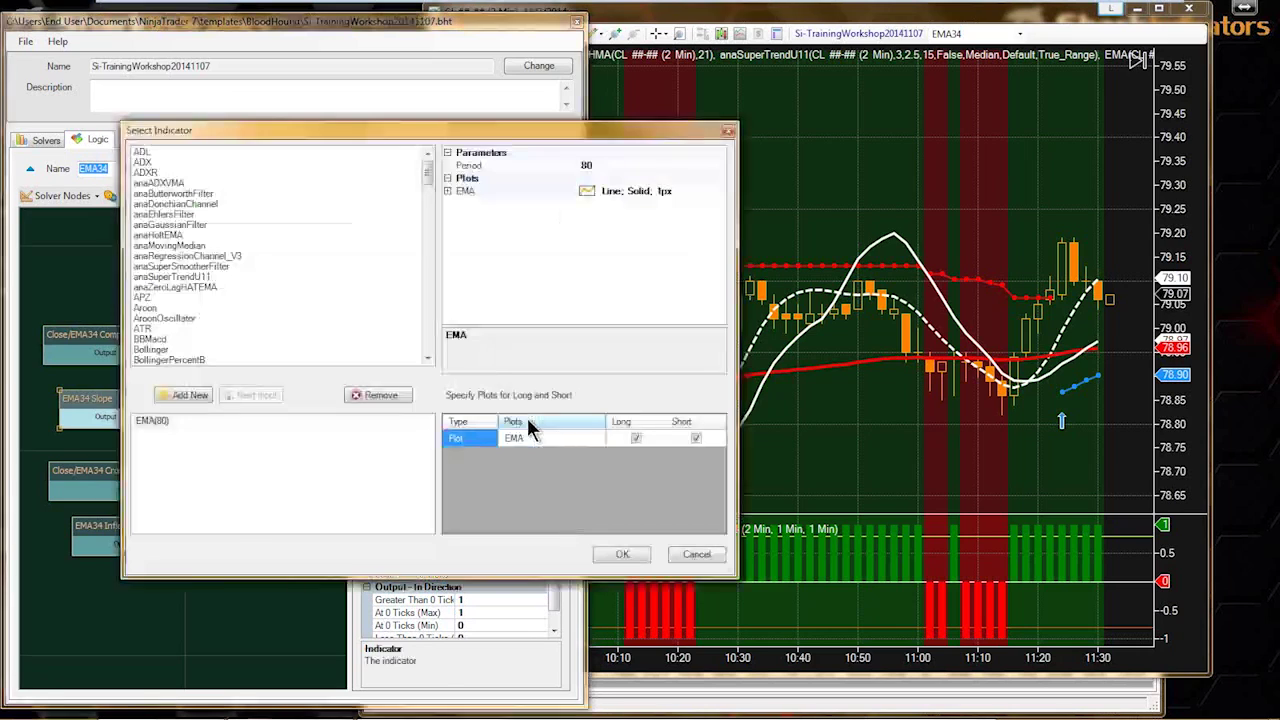
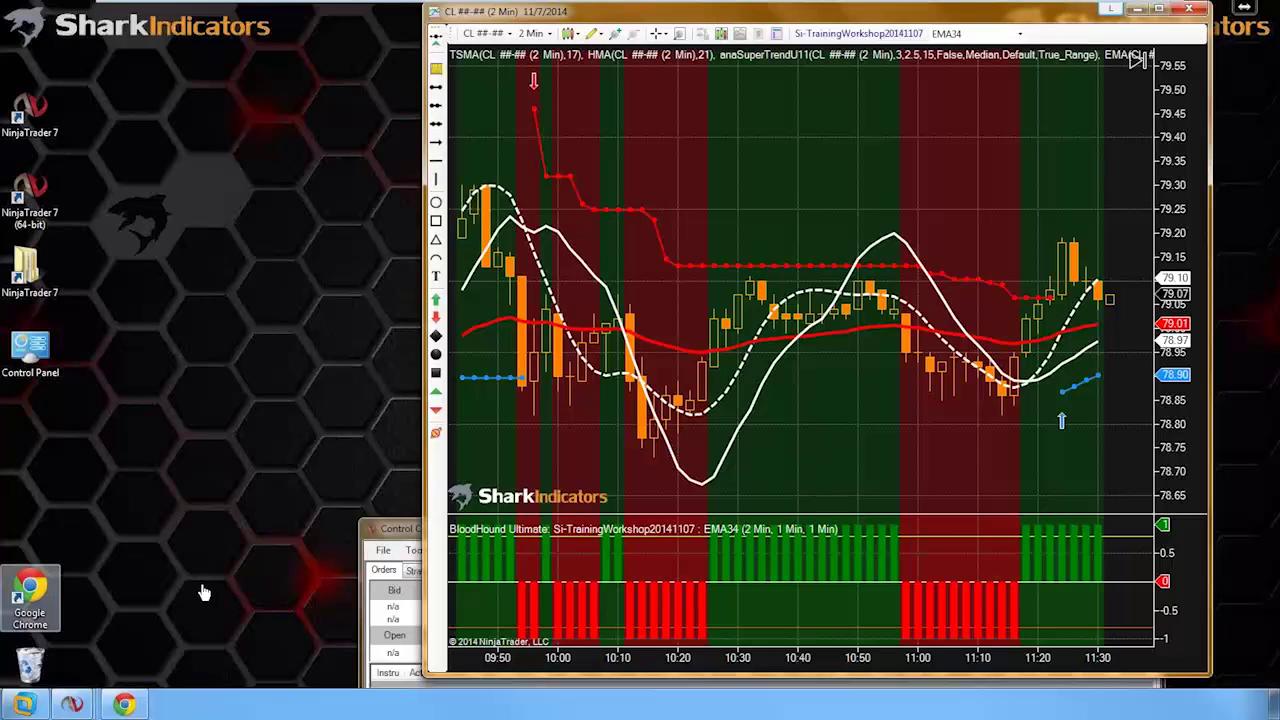
left_click(397, 530)
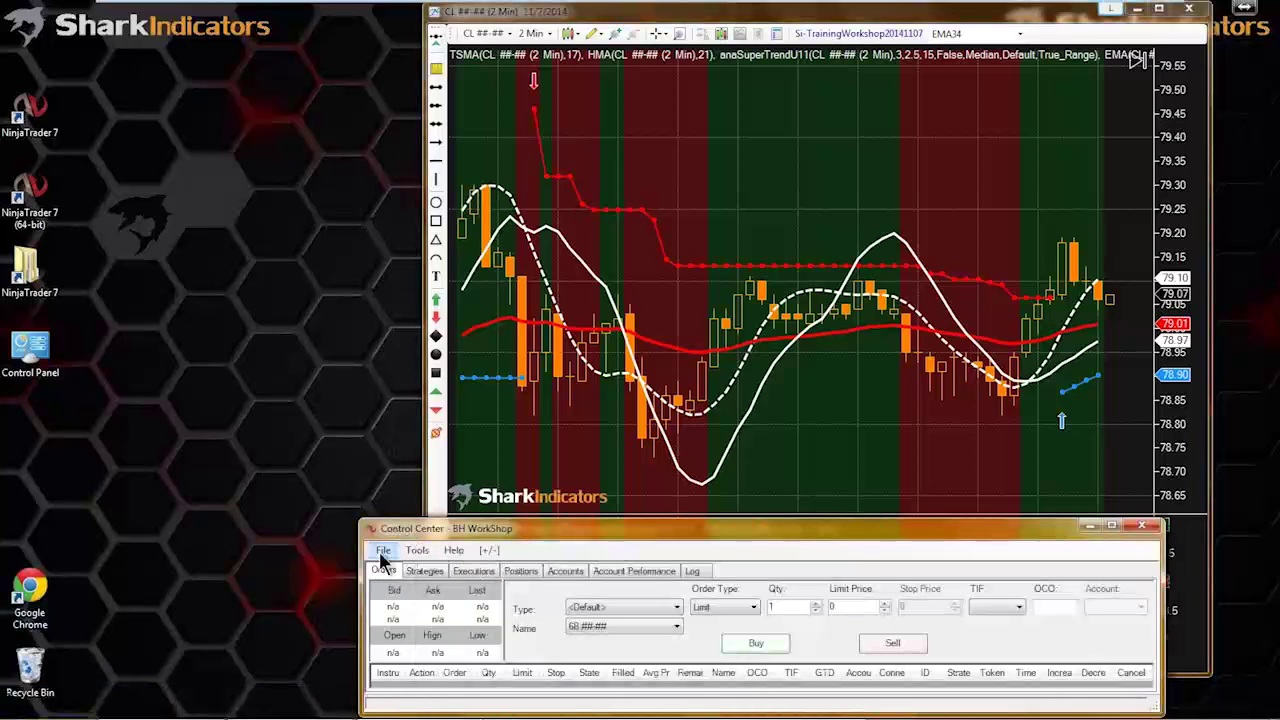
left_click(382, 553)
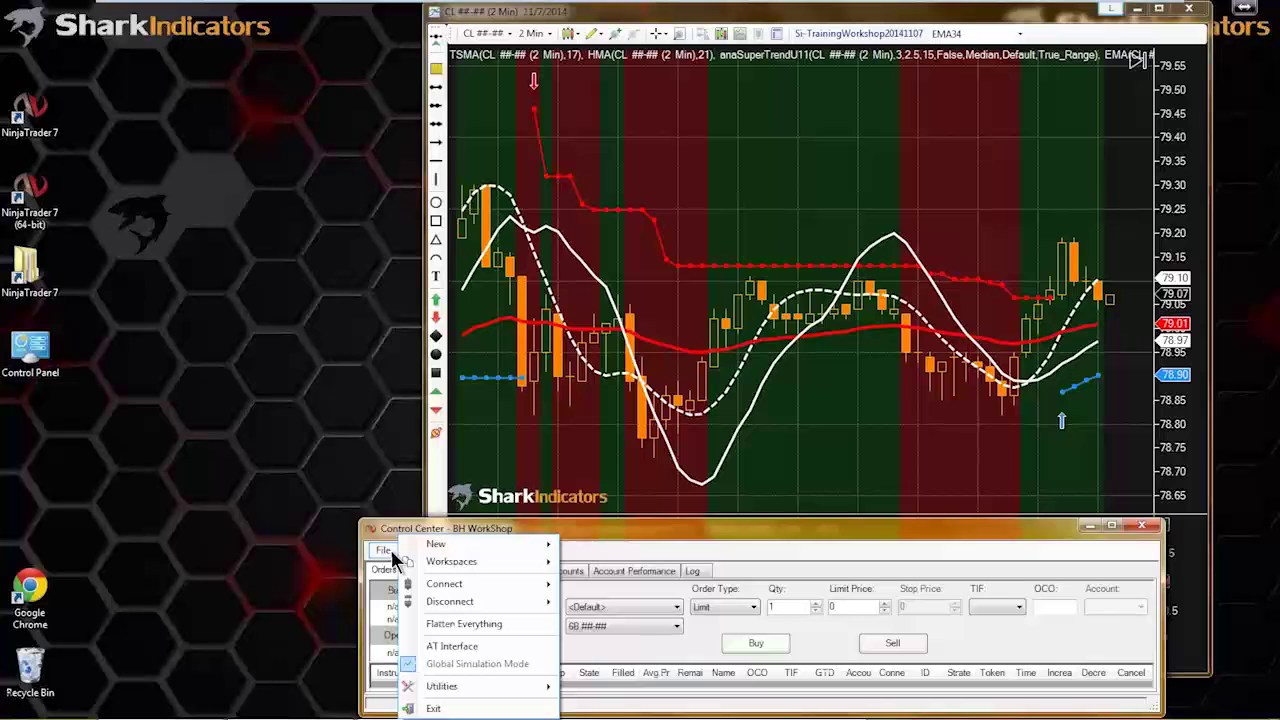
left_click(822, 316)
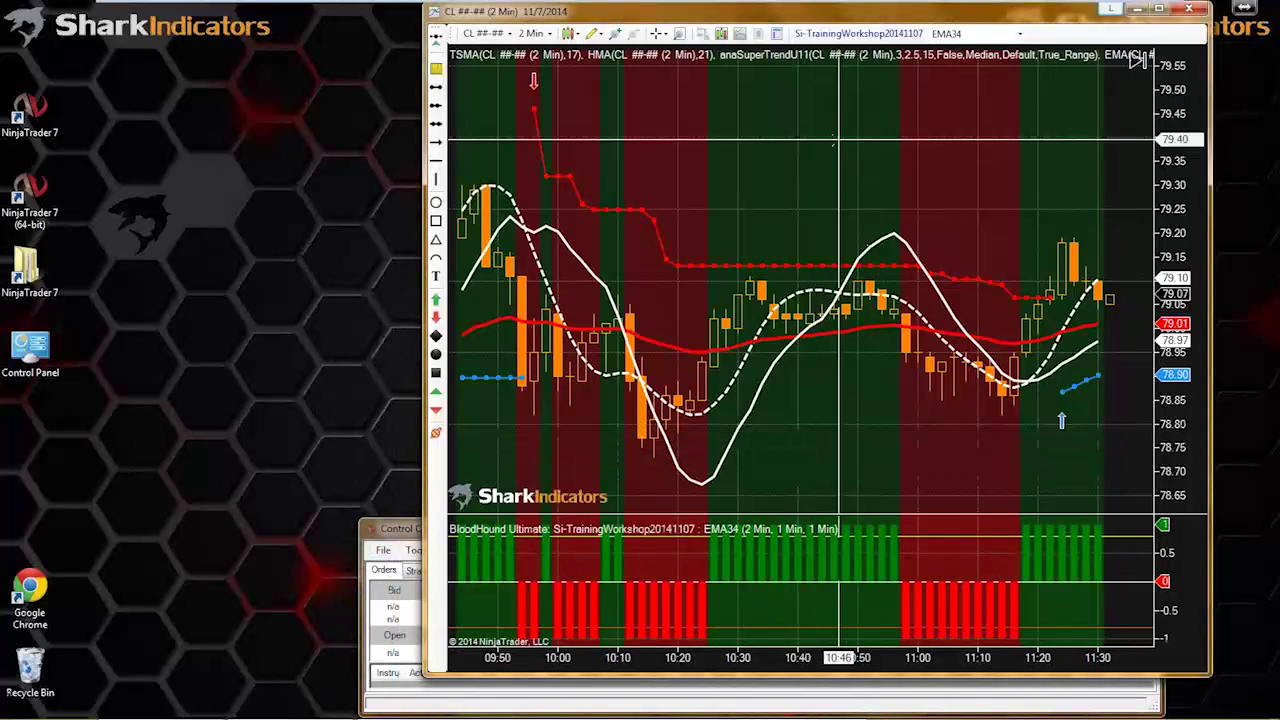
- Reopen the BloodHound template's EMA34 logic, feed the Result node from the lower And node, and close the editor to view the chart
left_click(858, 33)
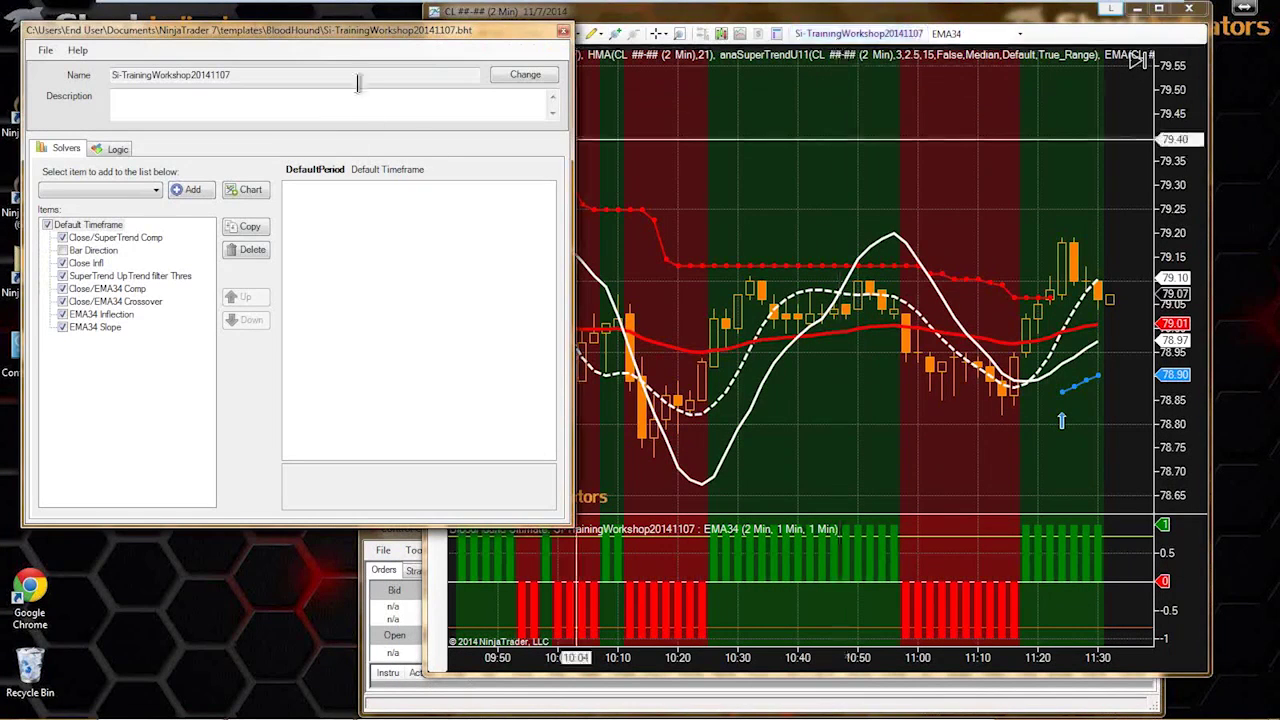
left_click_drag(280, 28, 526, 34)
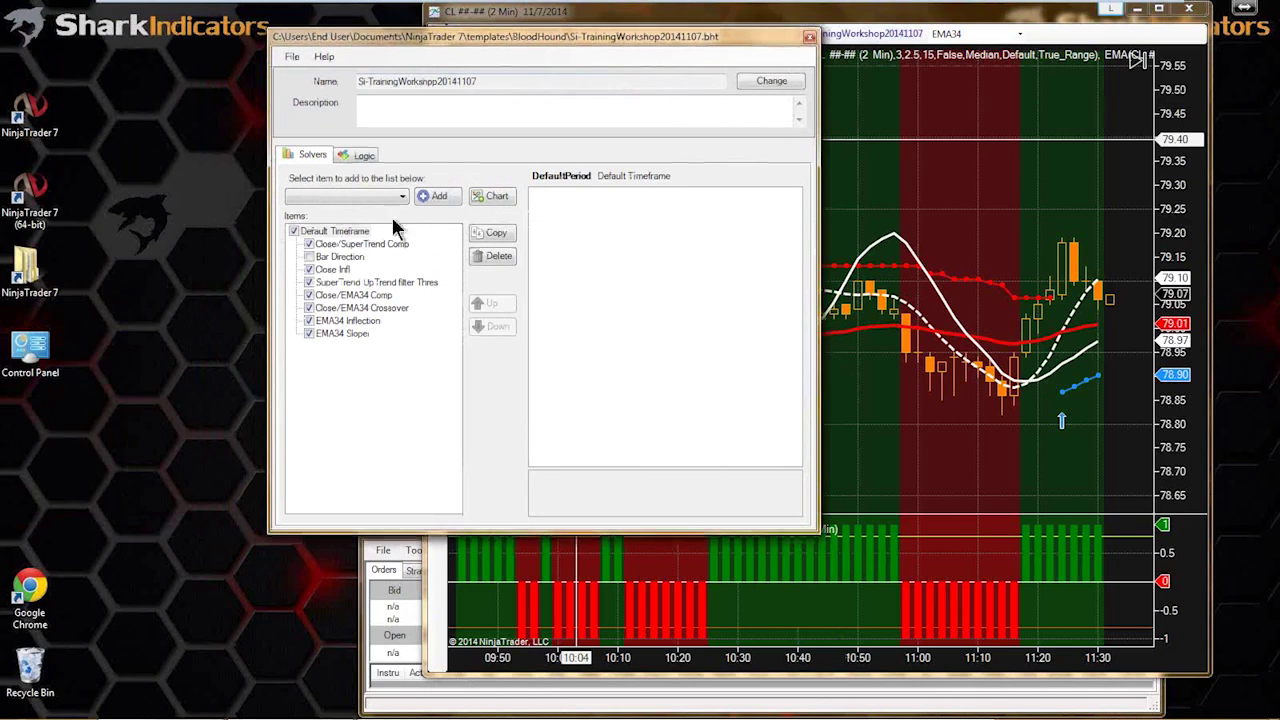
left_click(358, 162)
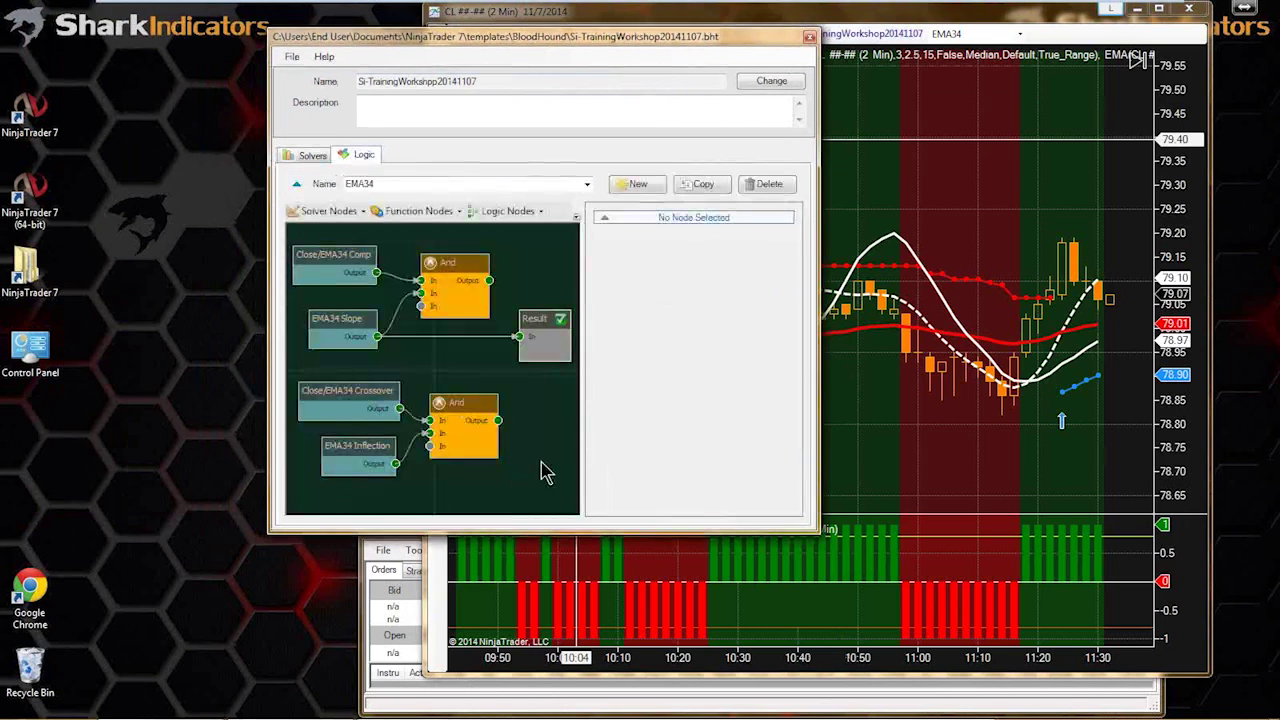
left_click_drag(498, 420, 550, 342)
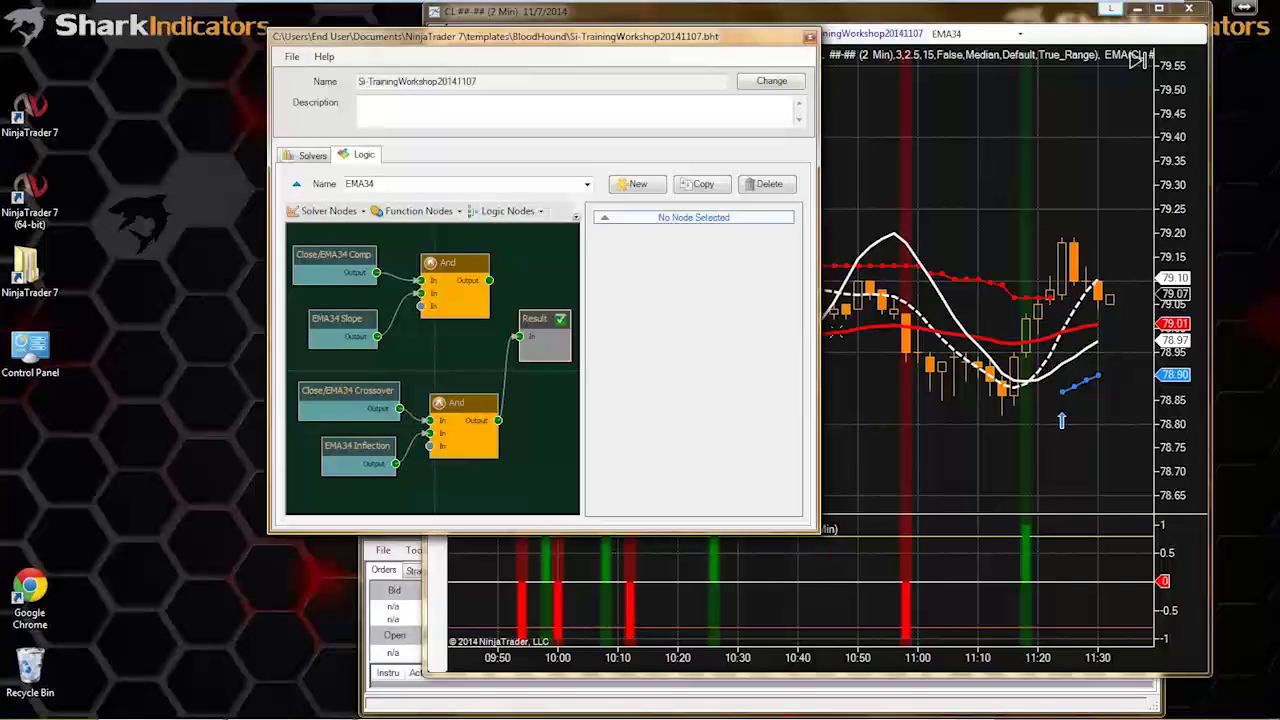
left_click(809, 37)
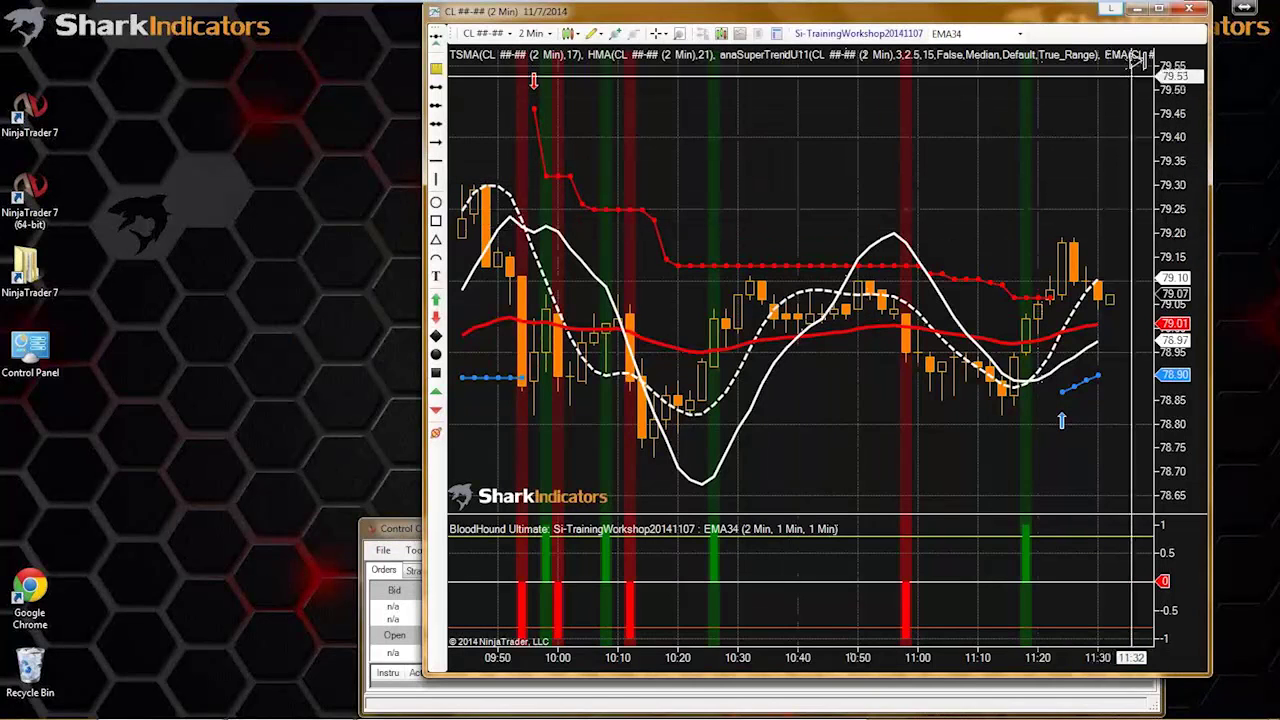
scroll(900, 350, "up", 2)
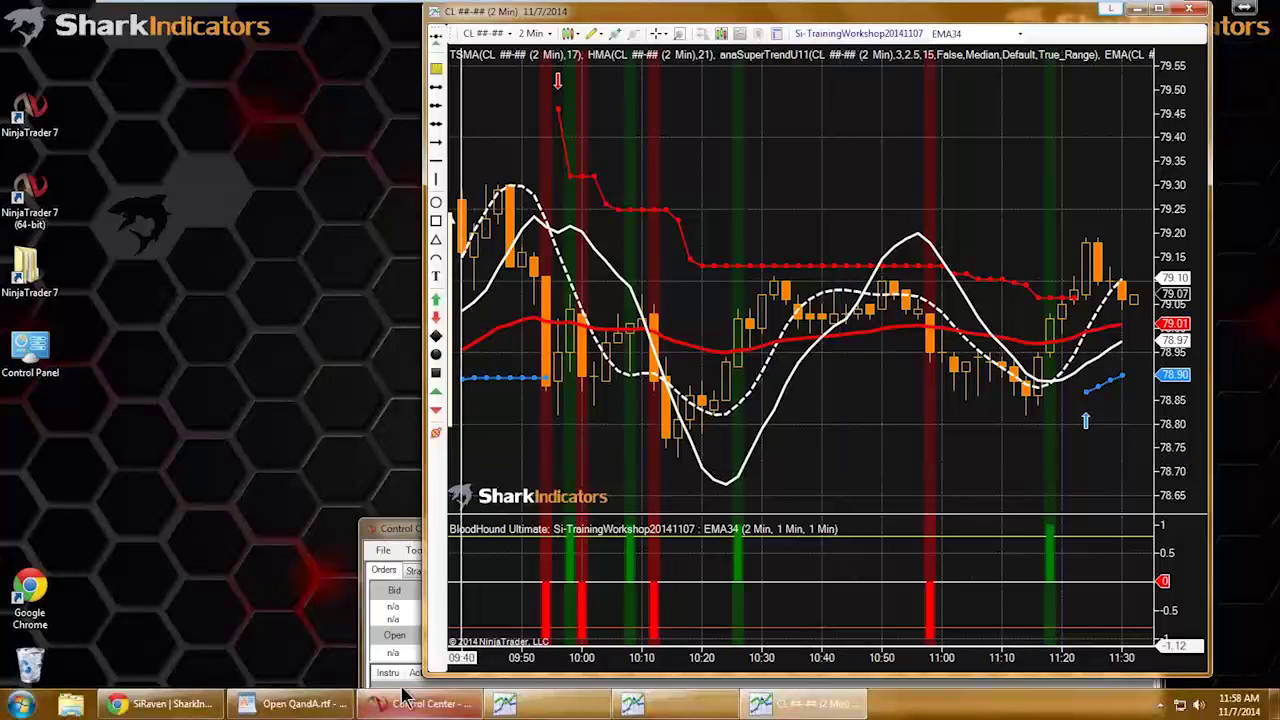
- Create a new Market Analyzer window from the Control Center
left_click(408, 546)
left_click(384, 550)
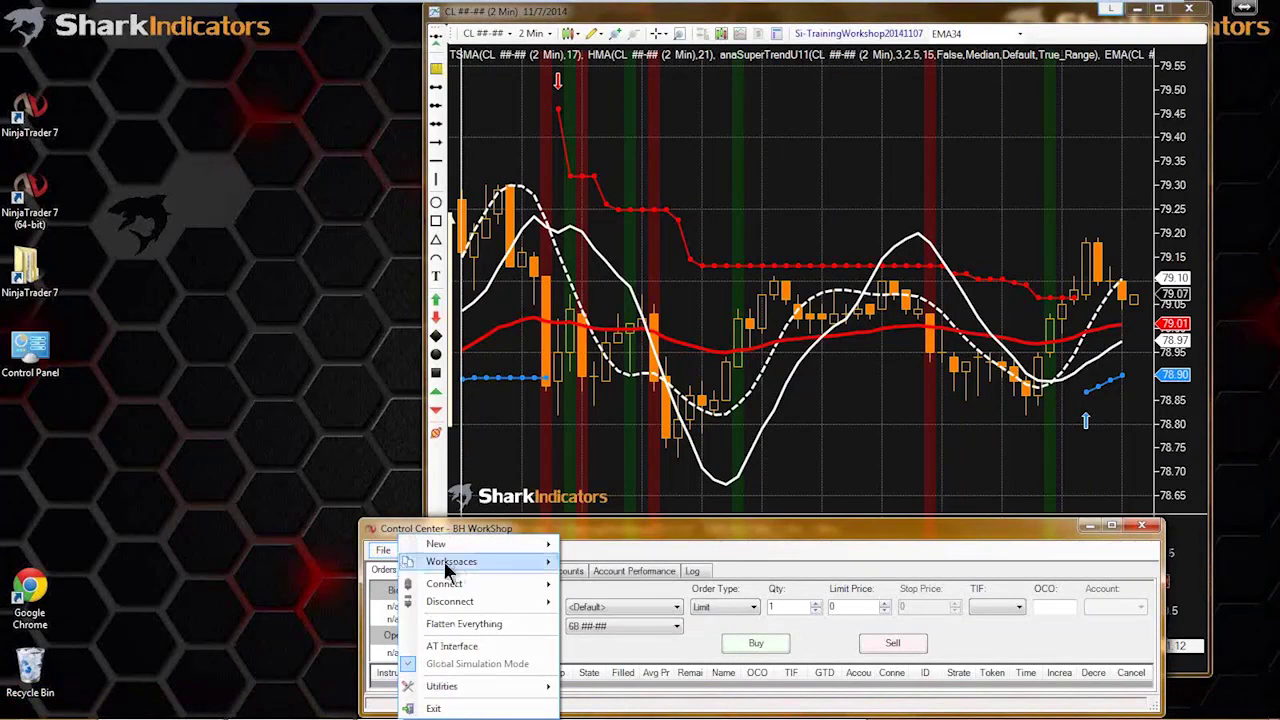
mouse_move(454, 562)
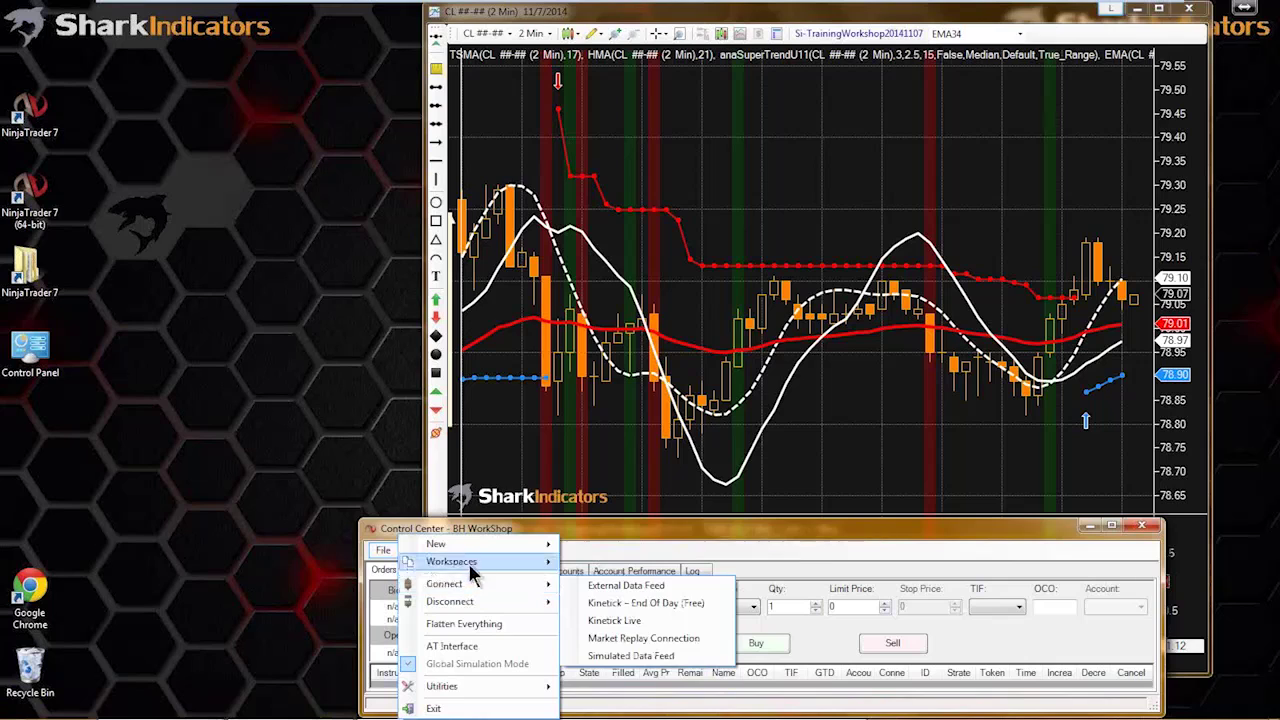
mouse_move(482, 546)
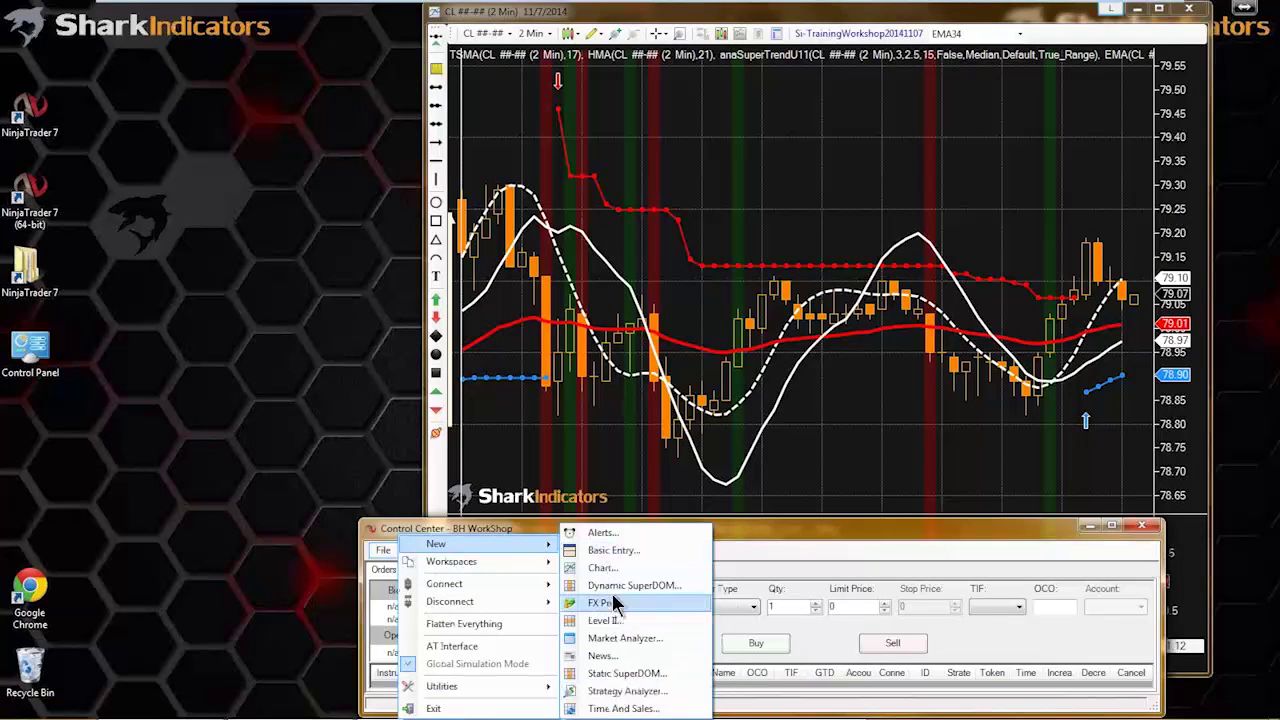
left_click(603, 637)
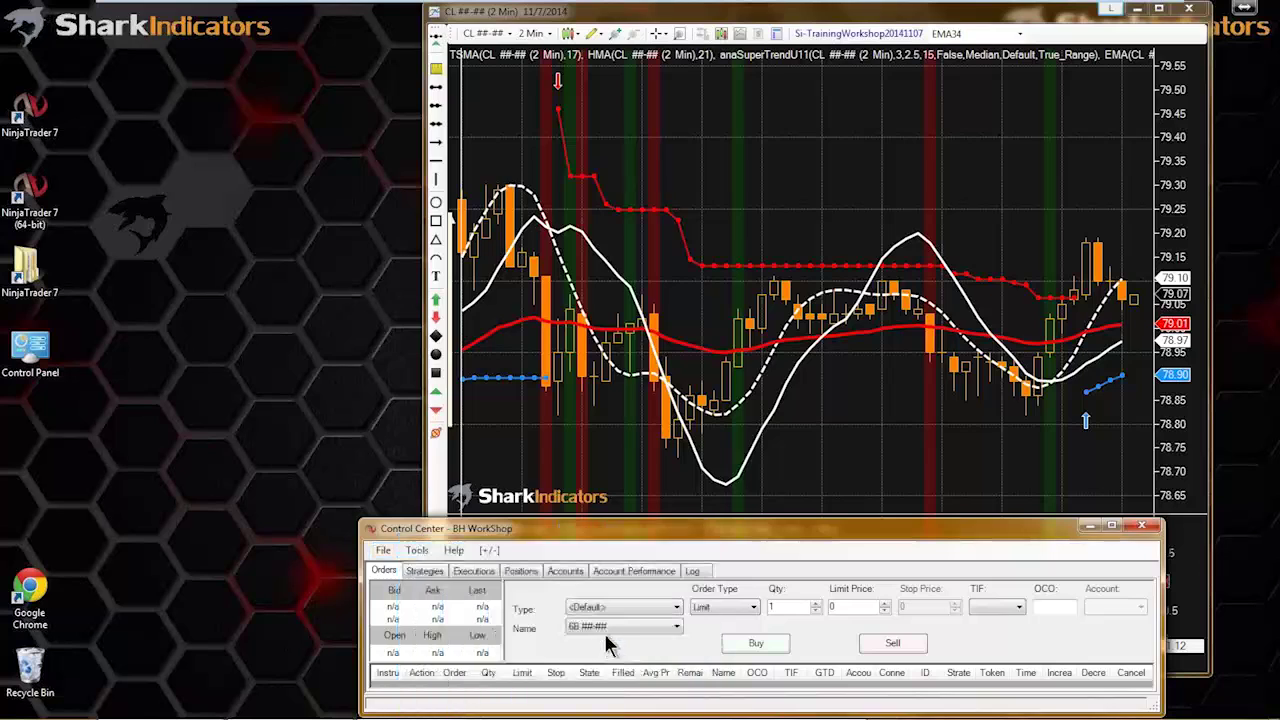
- Add the Default instrument list to the Market Analyzer
right_click(141, 128)
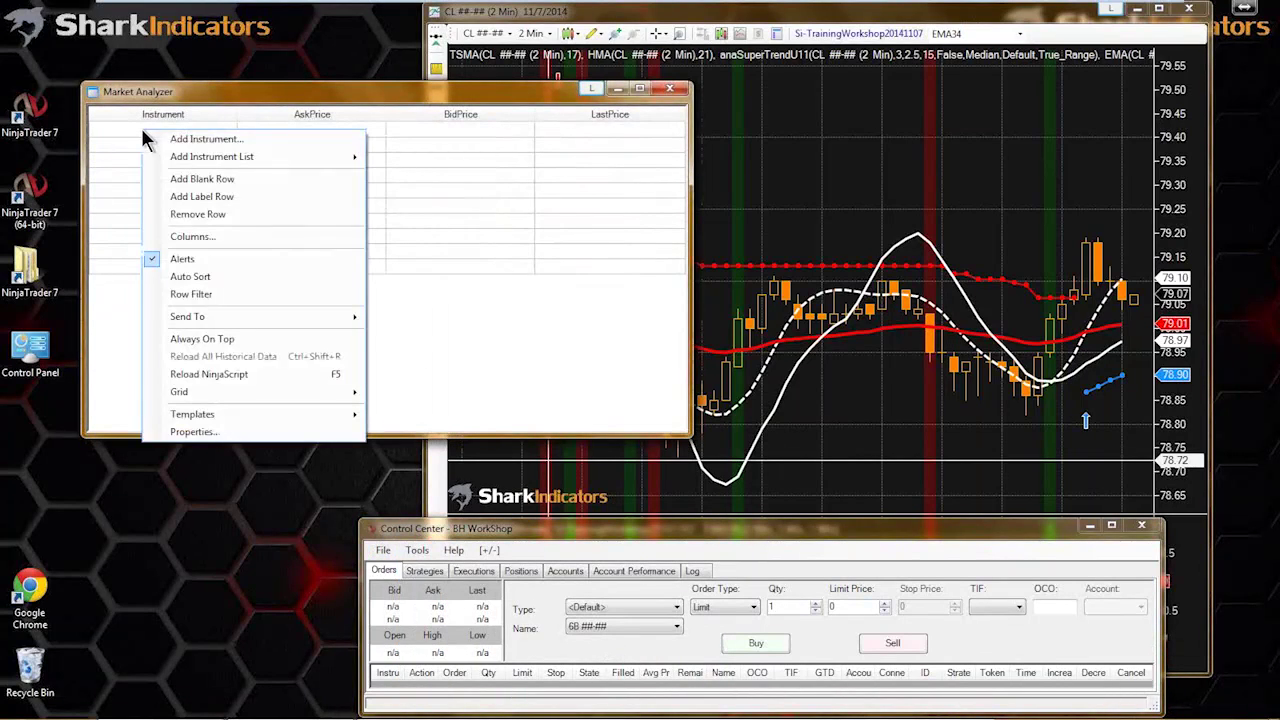
mouse_move(284, 160)
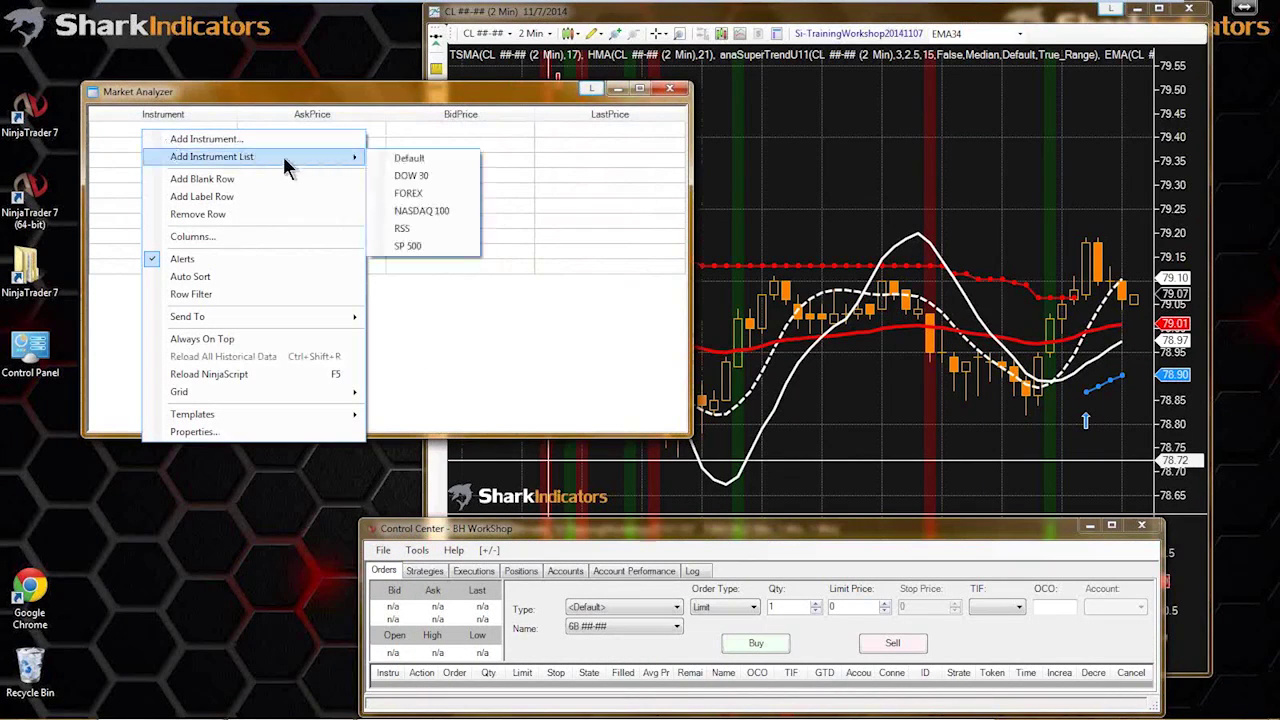
left_click(400, 159)
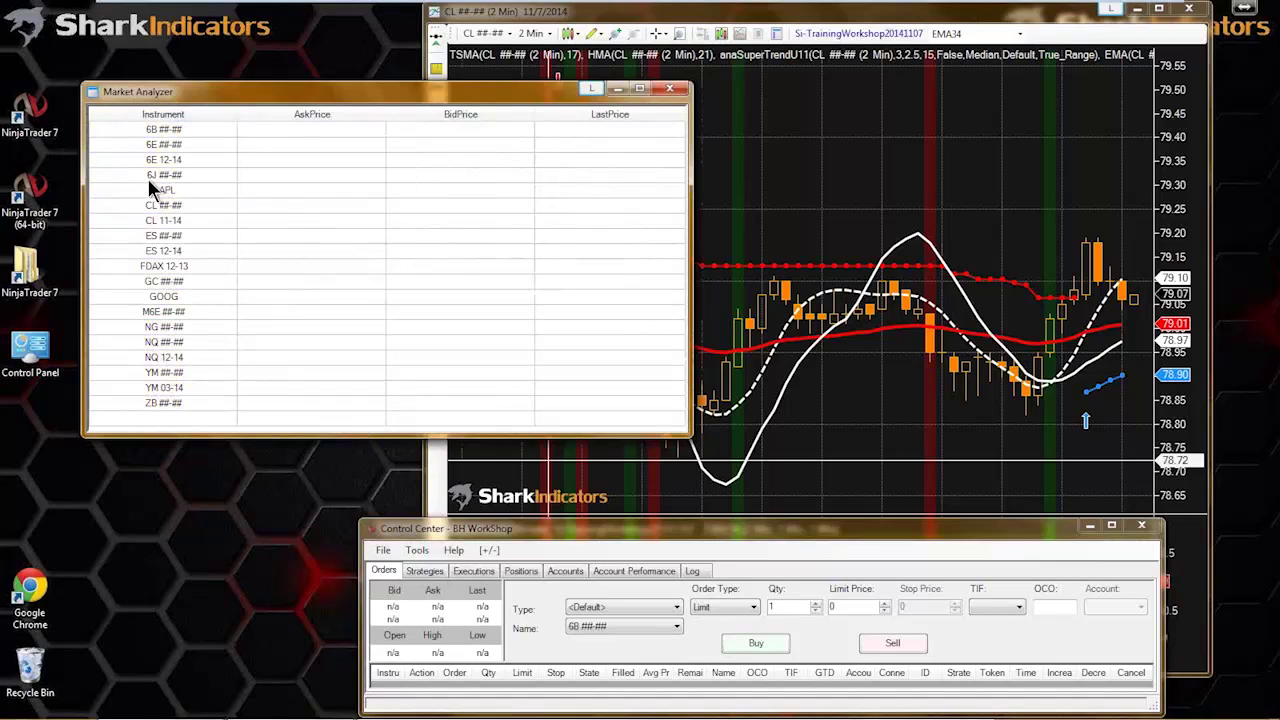
- Remove instruments from the Market Analyzer, keeping only the ##-## rows of 6E, 6J, CL, GC and NQ
left_click(166, 129)
key("Delete")
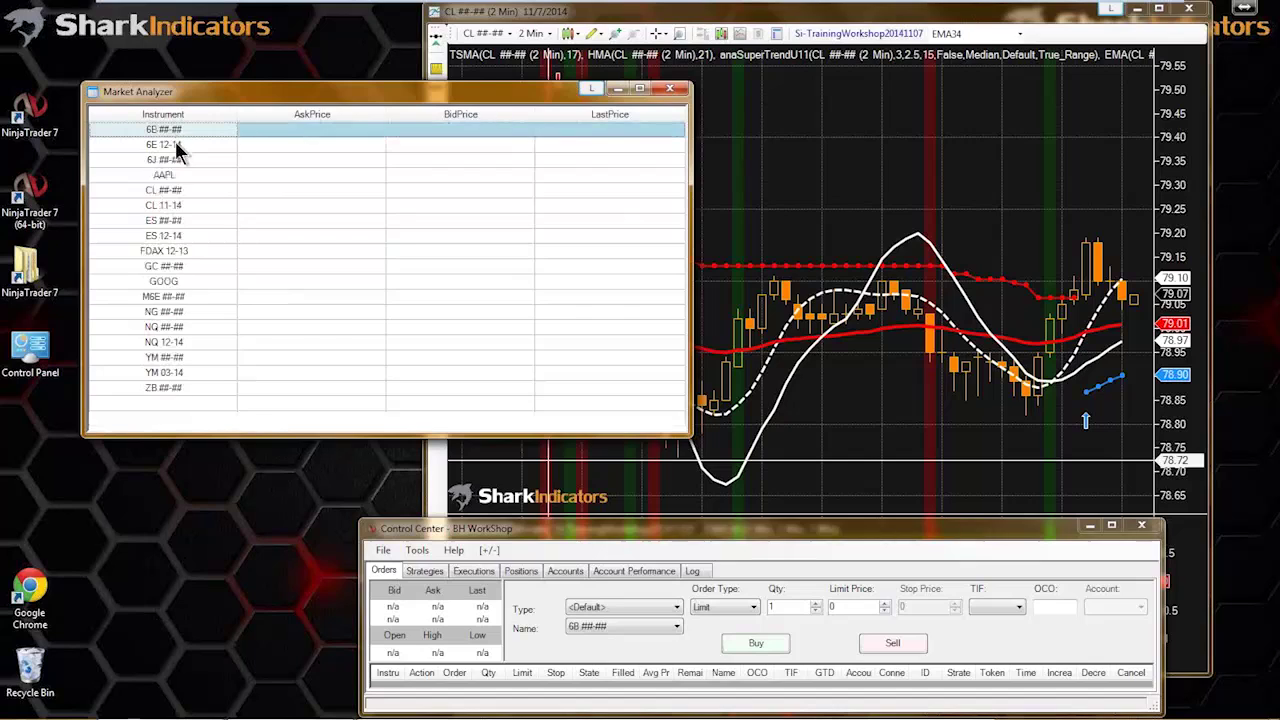
left_click(168, 144)
key("Delete")
left_click(173, 157)
key("Delete")
left_click(172, 175)
key("Delete")
key("Delete")
key("Delete")
key("Delete")
left_click(177, 194)
key("Delete")
key("Delete")
key("Delete")
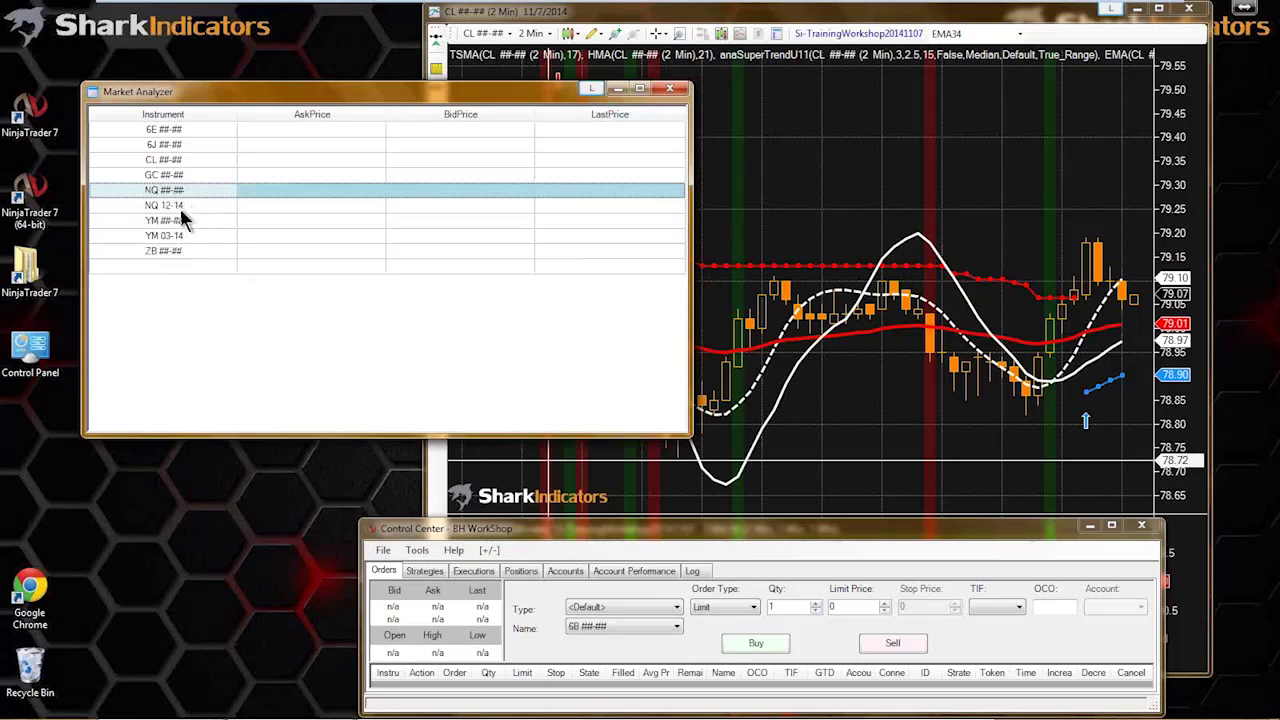
left_click(183, 205)
key("Delete")
key("Delete")
key("Delete")
key("Delete")
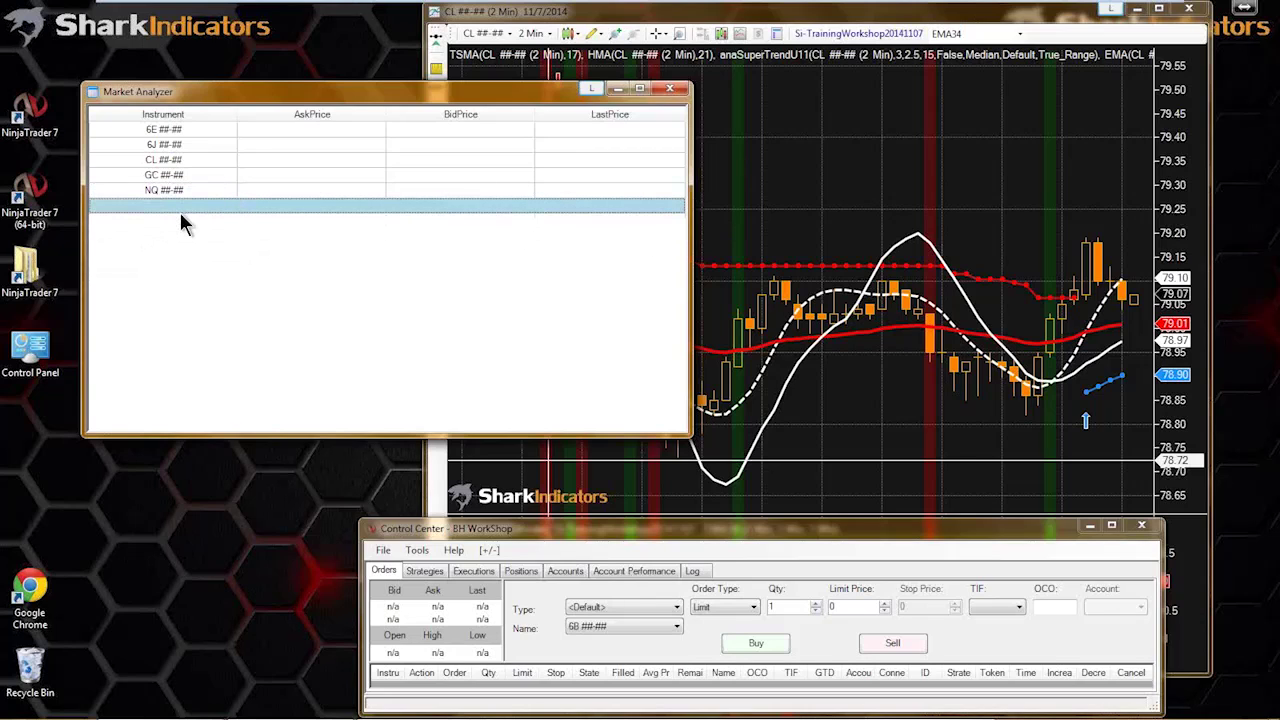
- Open the Market Analyzer's column settings and add an Indicator column
left_click_drag(280, 100, 259, 115)
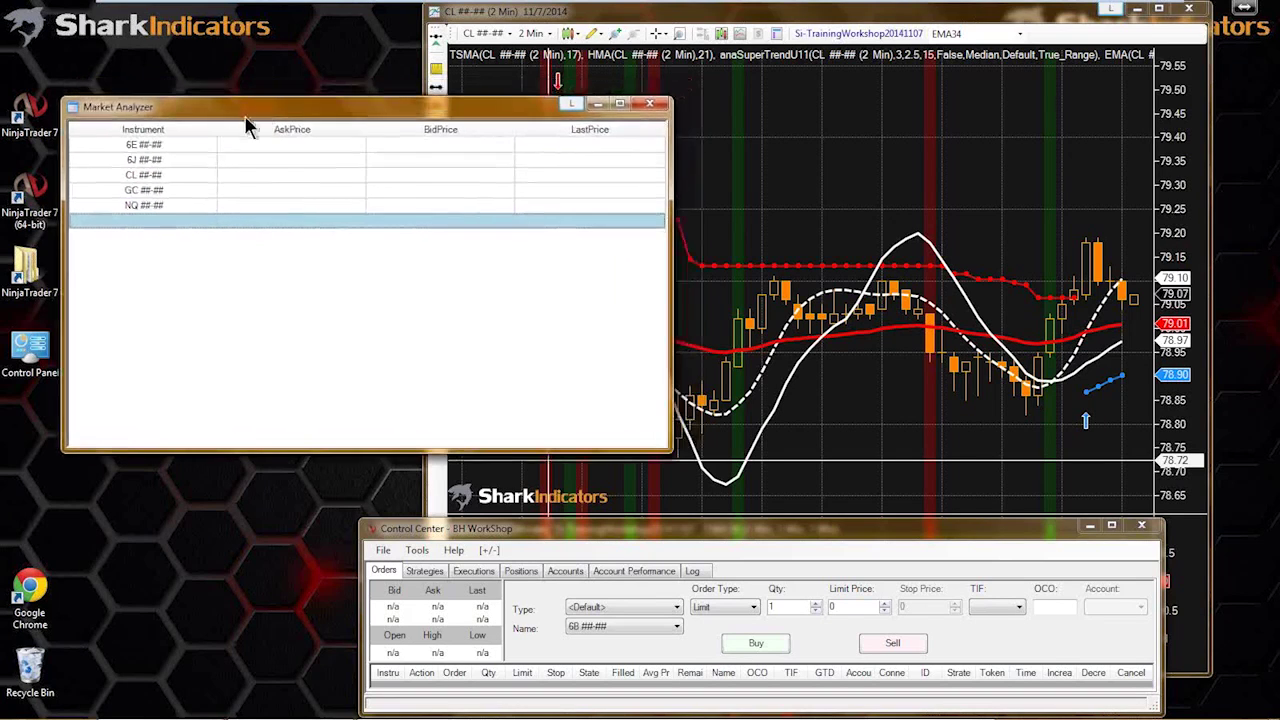
right_click(183, 130)
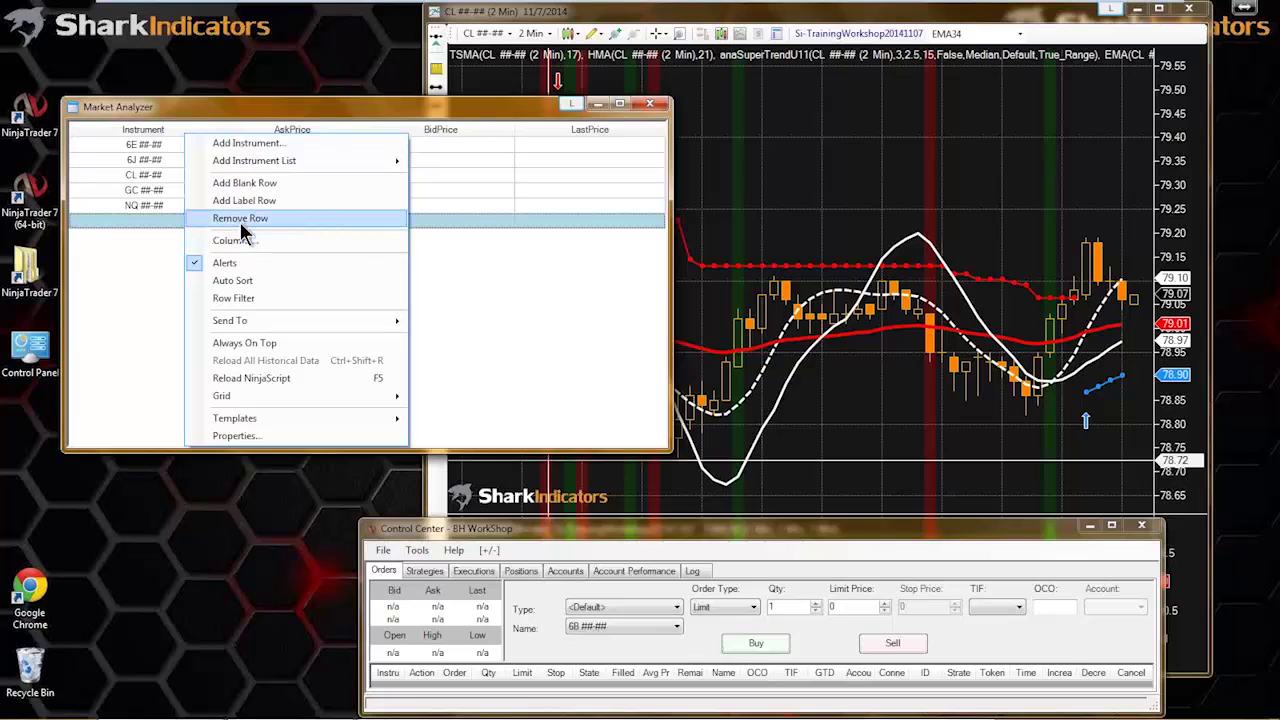
left_click(233, 240)
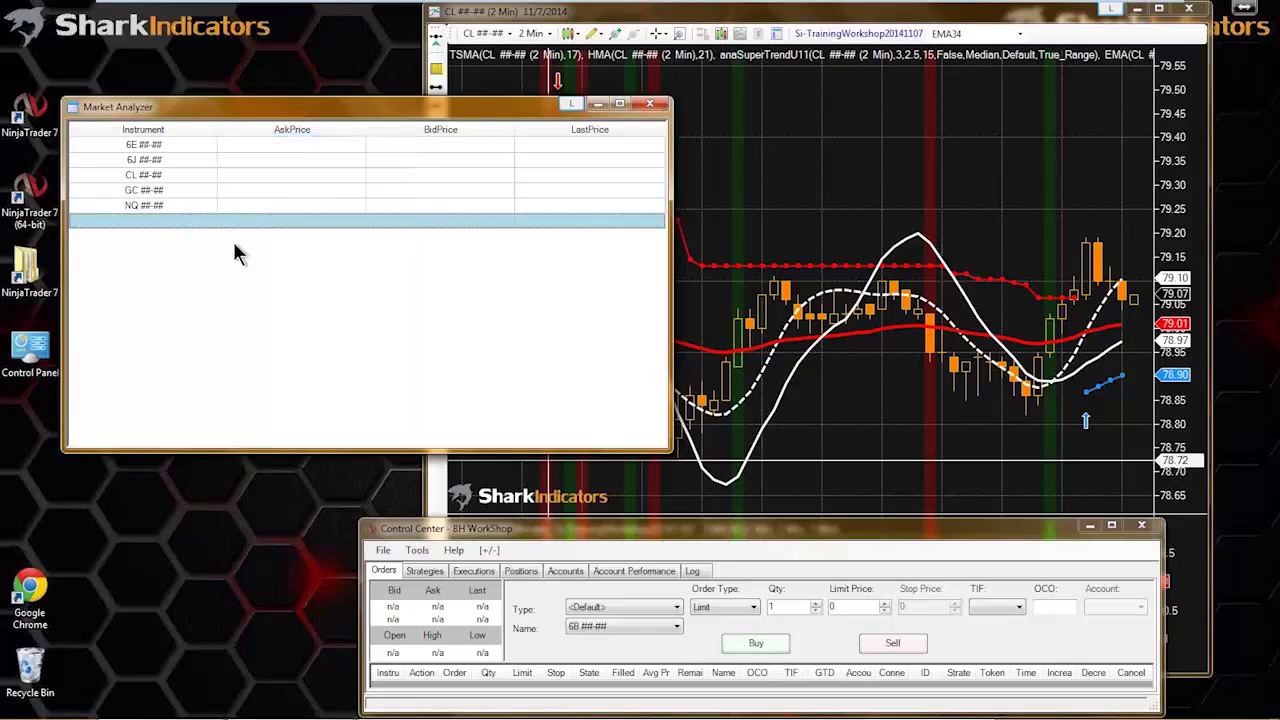
left_click_drag(300, 60, 575, 129)
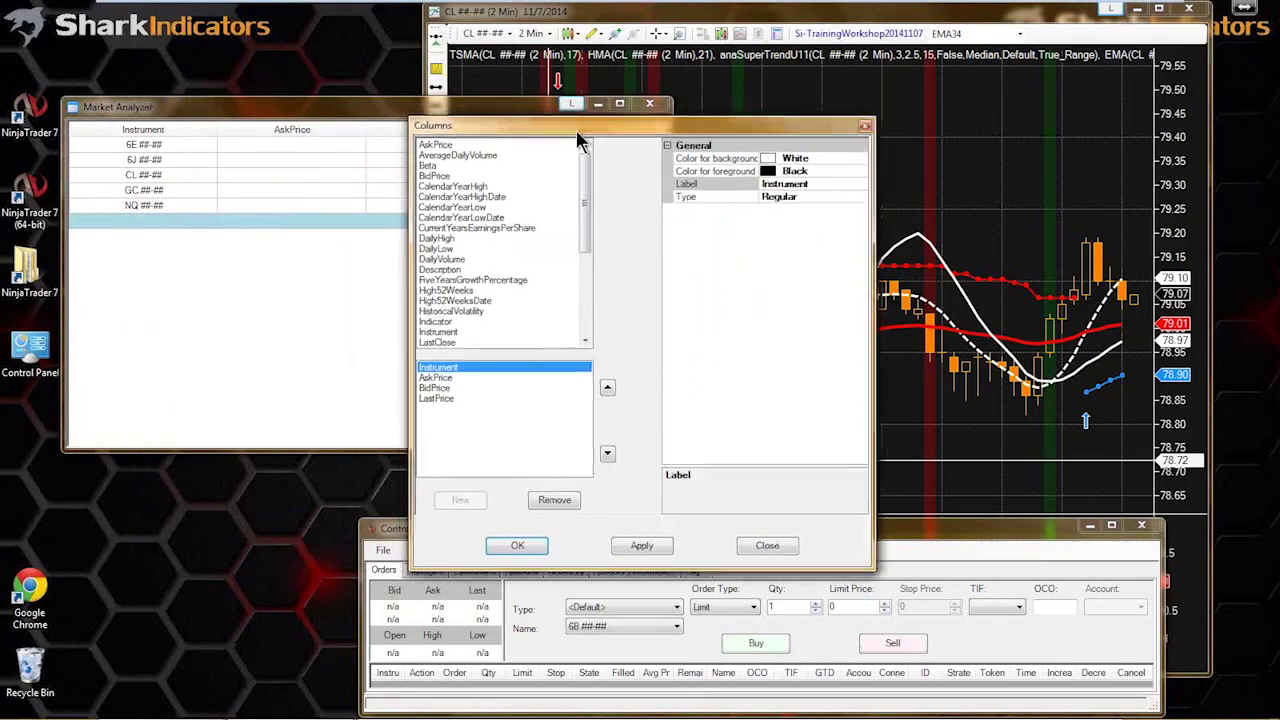
left_click(443, 291)
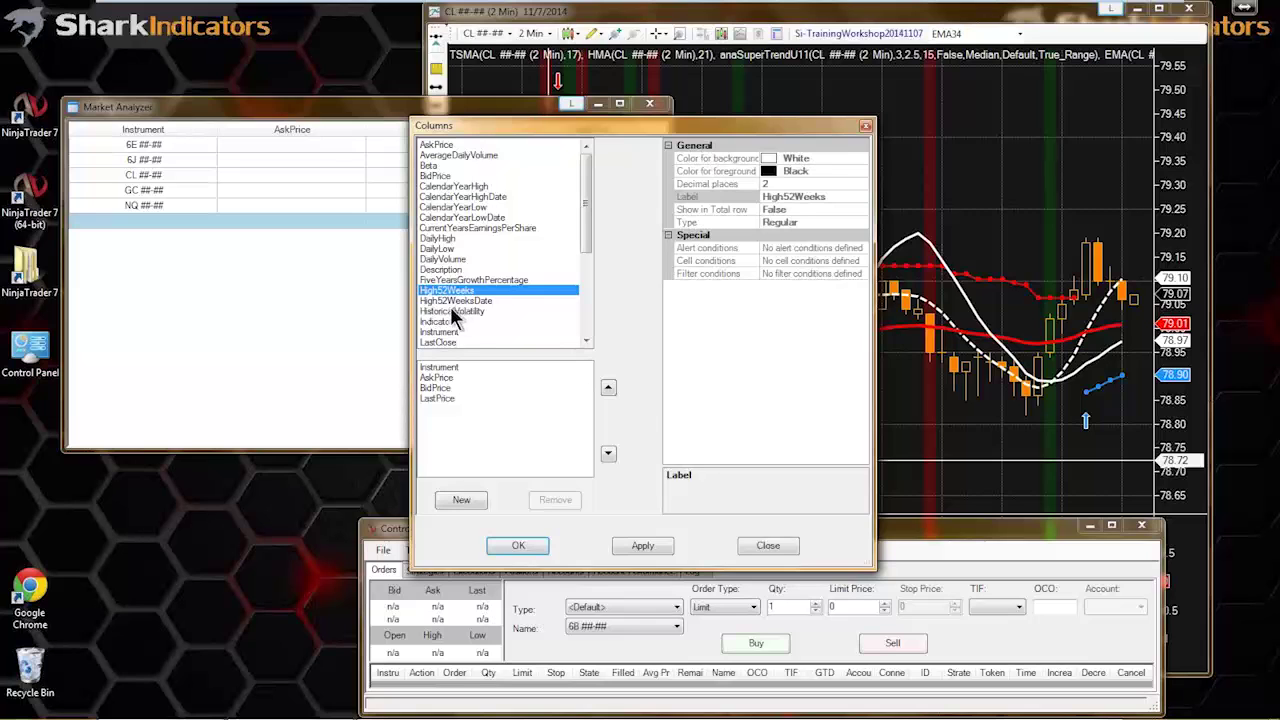
left_click(447, 321)
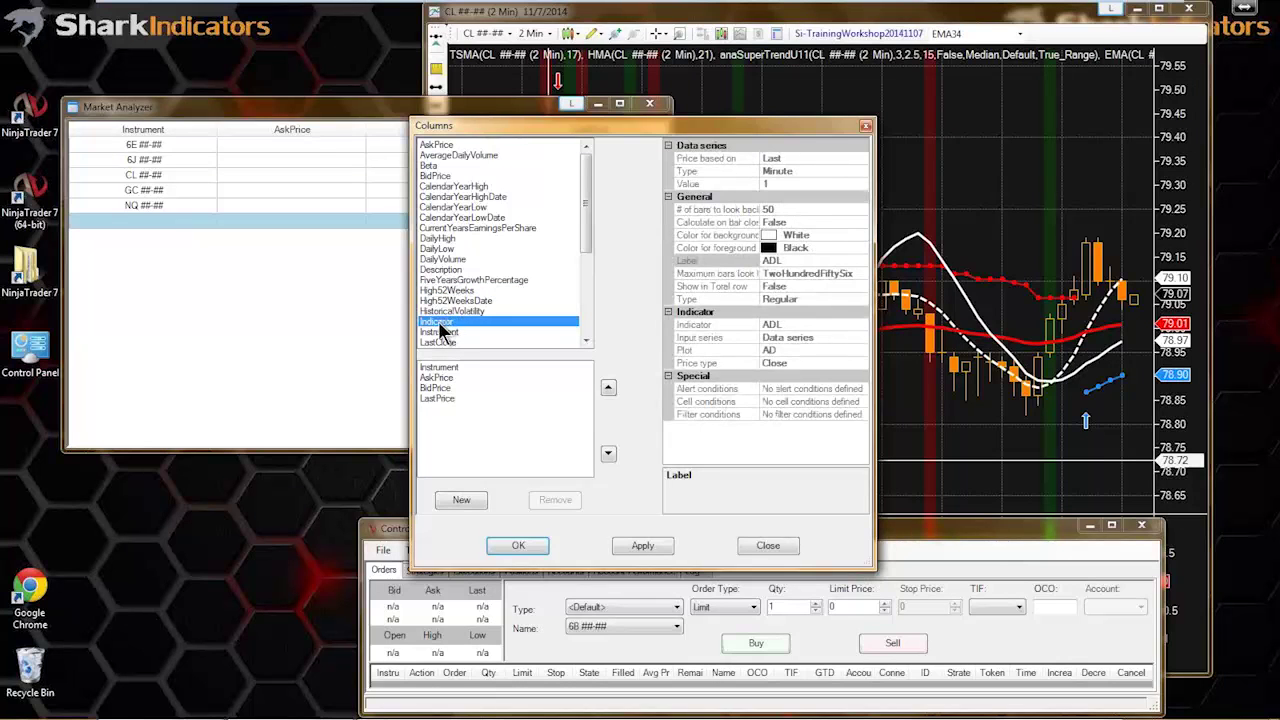
double_click(440, 323)
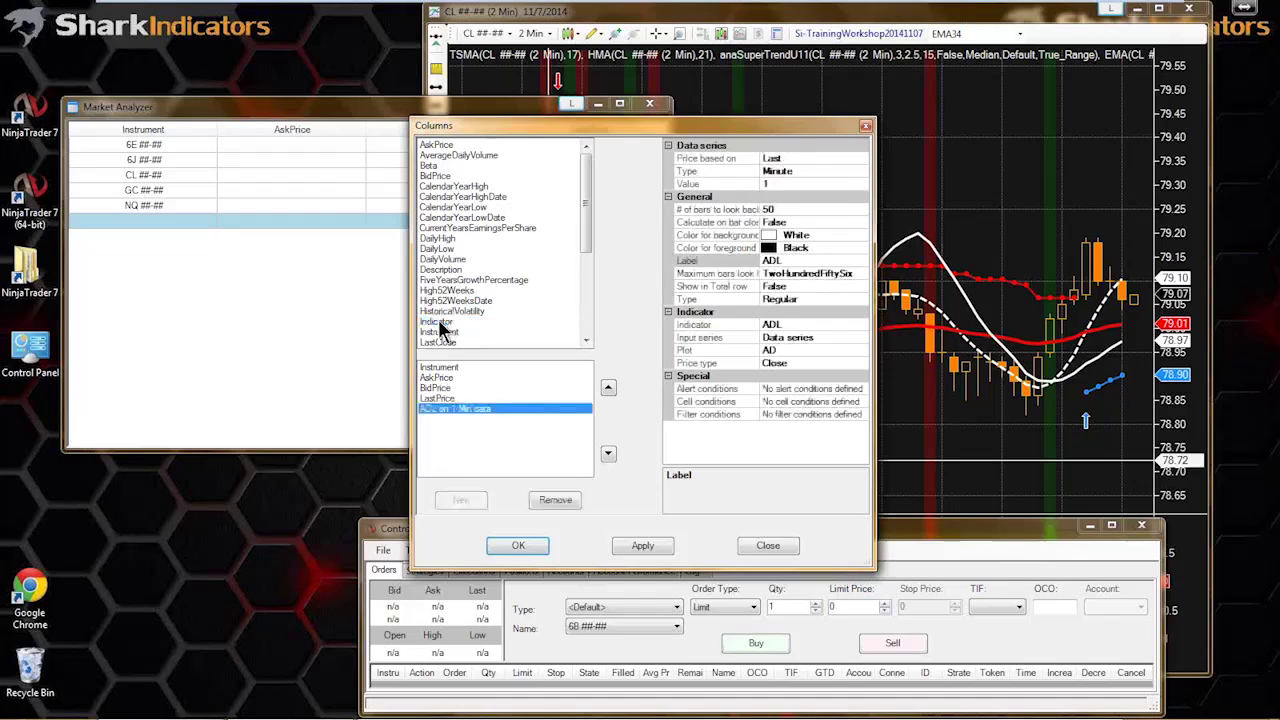
- Remove the AskPrice, BidPrice and LastPrice columns from the Market Analyzer
left_click(439, 377)
left_click(558, 498)
left_click(558, 498)
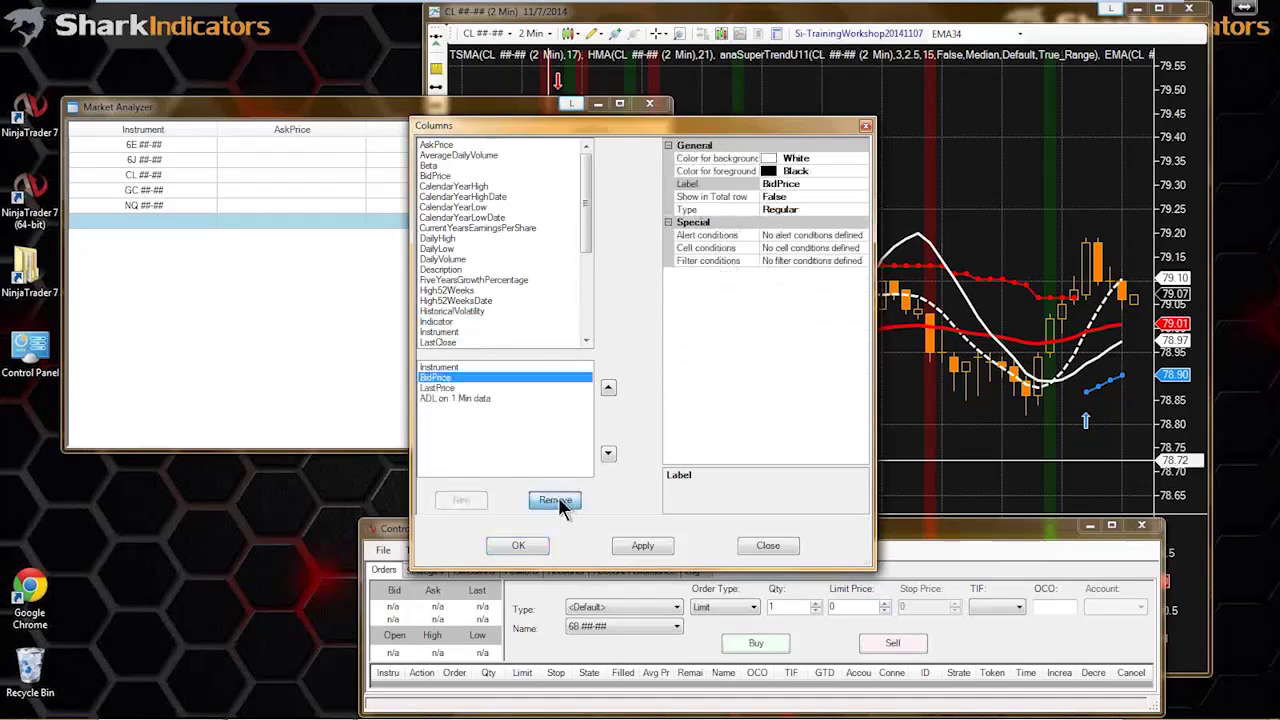
left_click(556, 499)
- Enlarge the Columns dialog and set the ADL indicator column's indicator to SiBloodHound
left_click(456, 379)
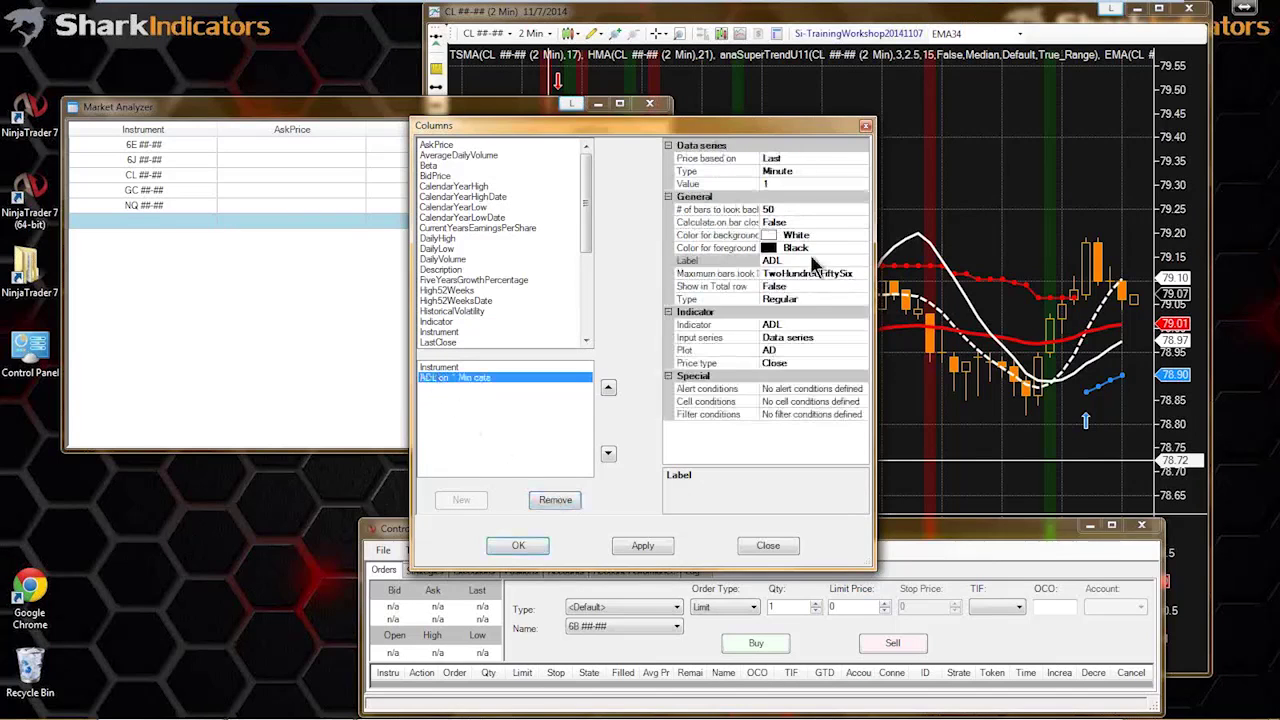
left_click_drag(873, 570, 917, 592)
left_click(885, 261)
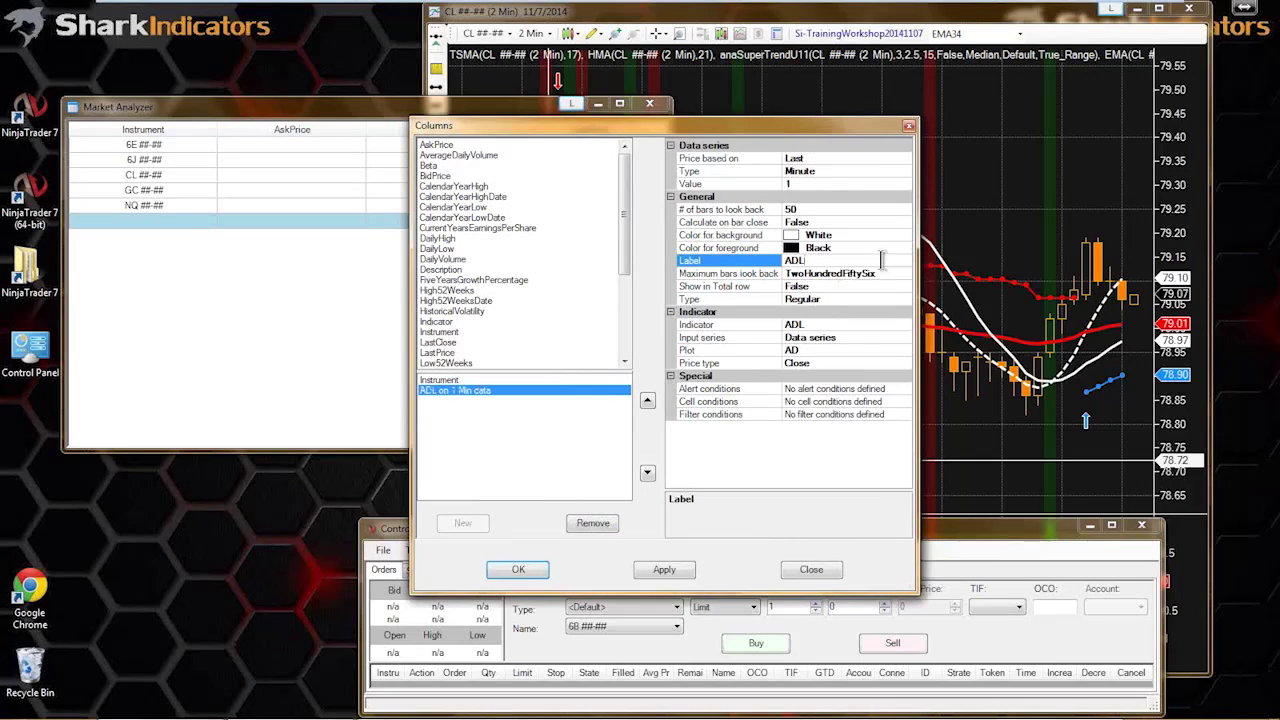
left_click(725, 327)
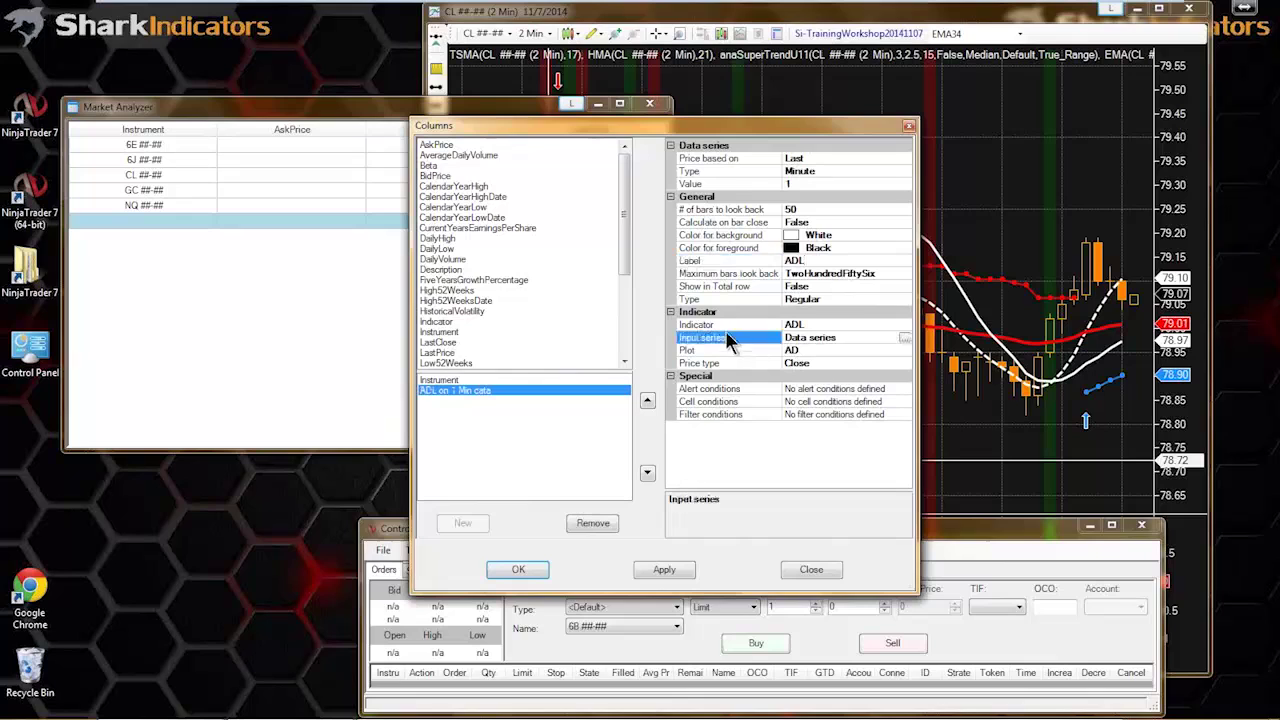
left_click(903, 324)
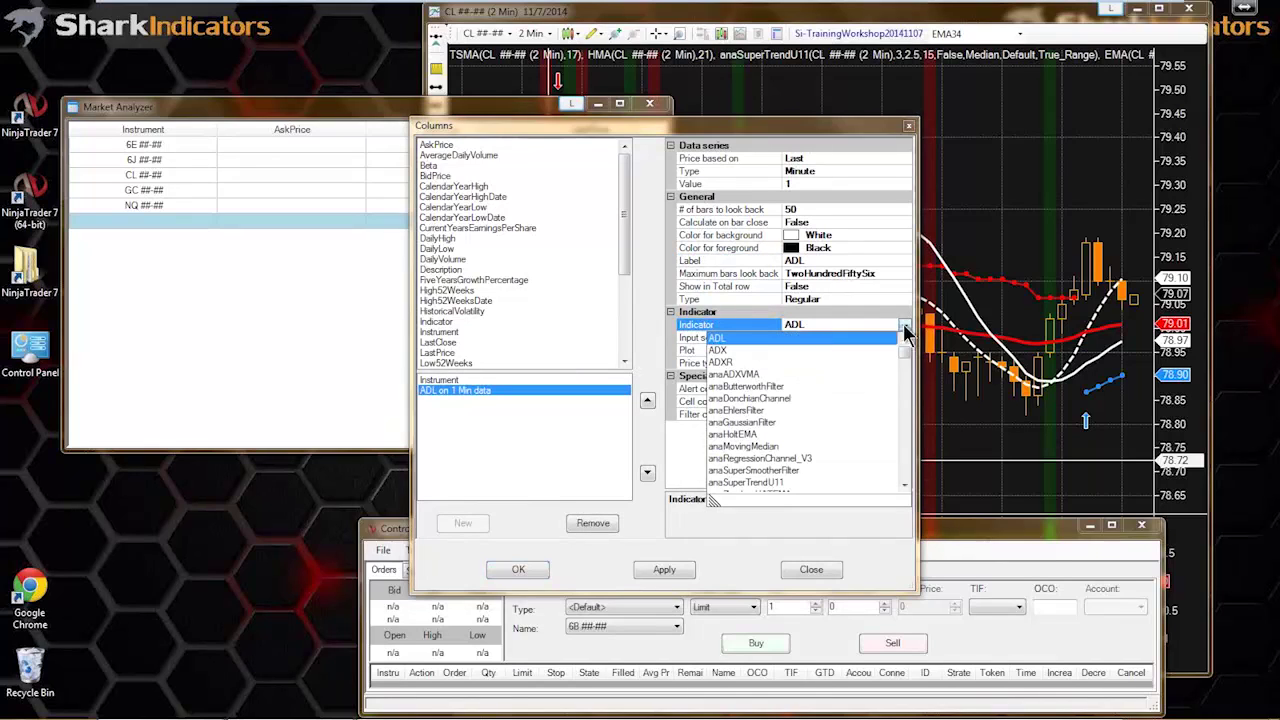
key("s")
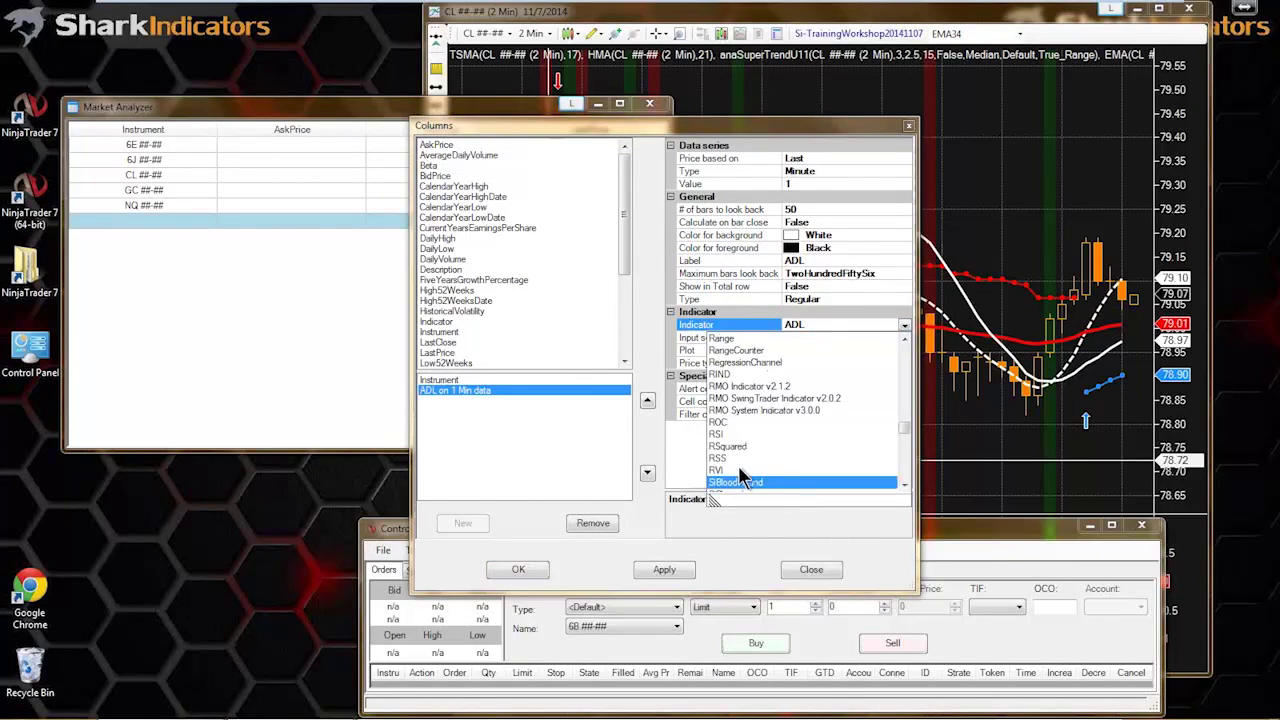
left_click(743, 454)
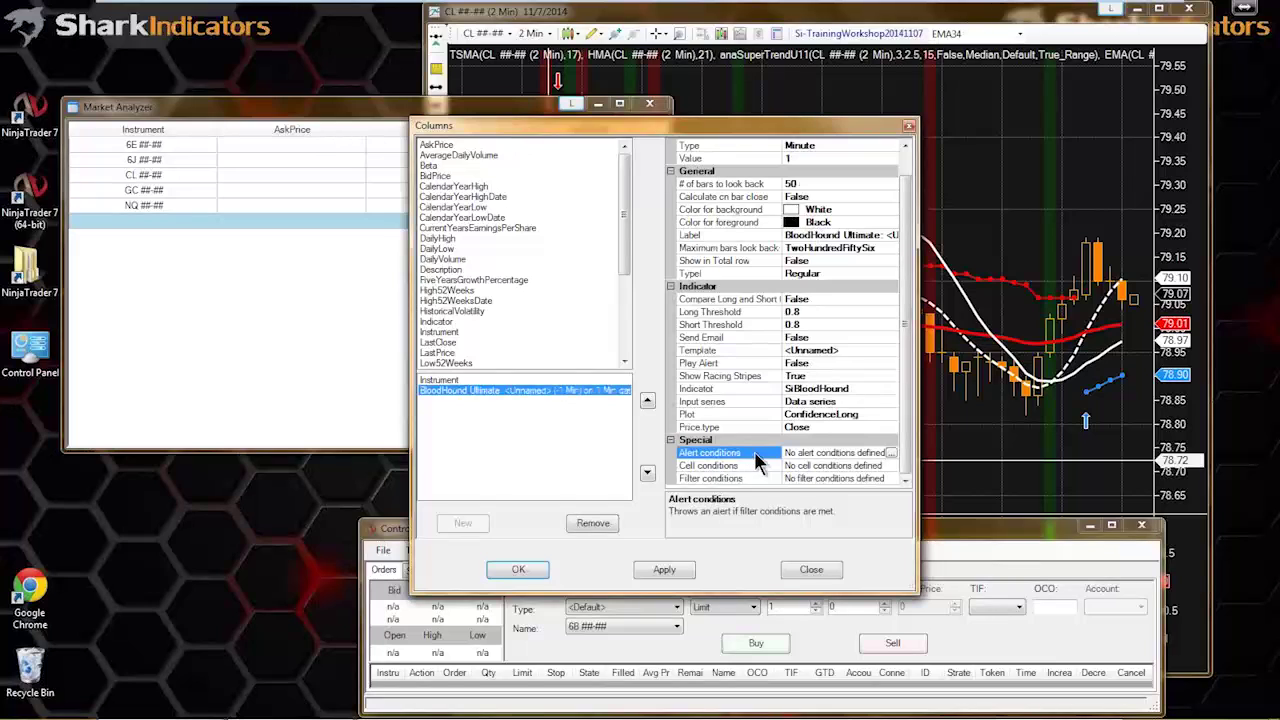
- Load the Si-TrainingWorkshop20141107.bht template for the BloodHound column and select its EMA34 logic
left_click(745, 348)
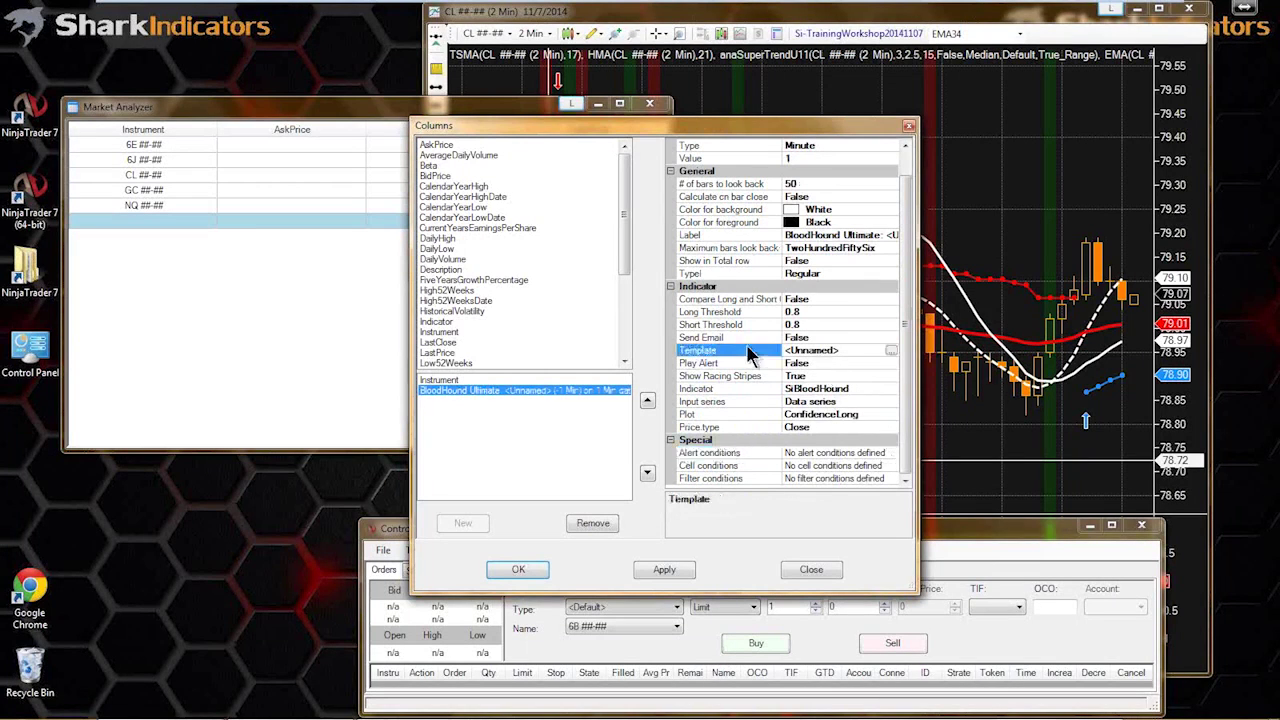
left_click(889, 350)
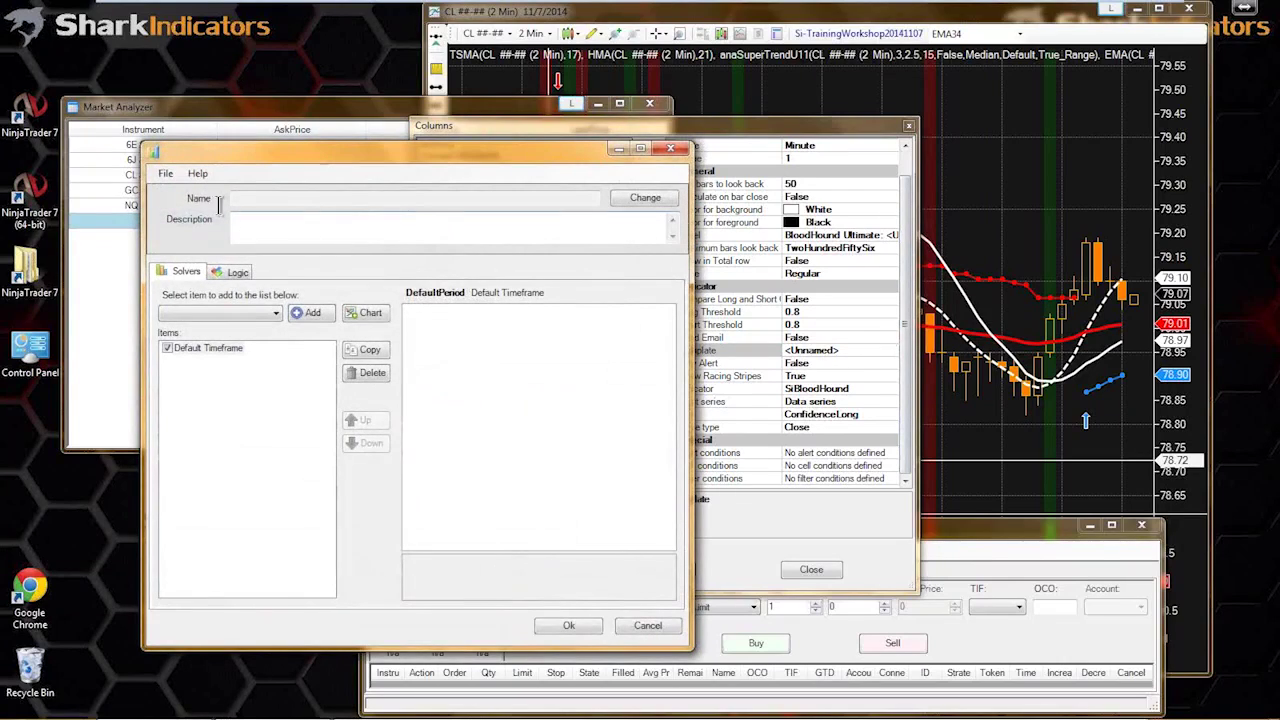
left_click(165, 173)
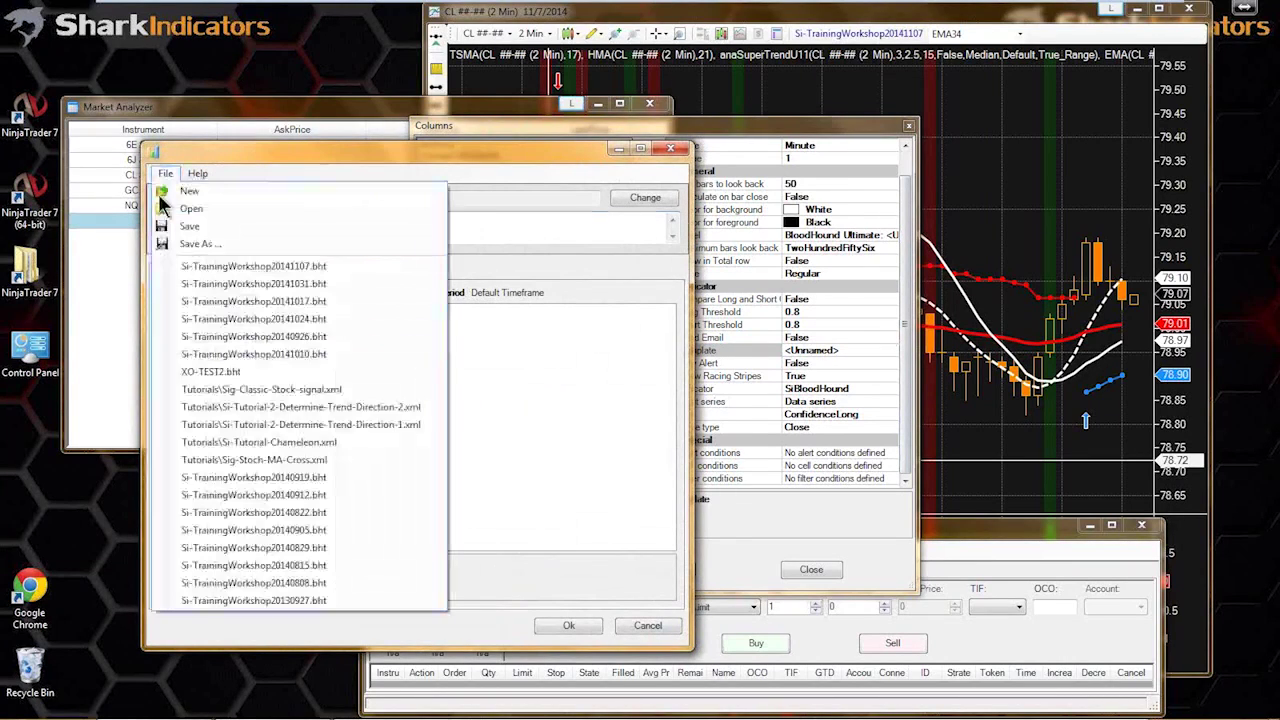
left_click(246, 268)
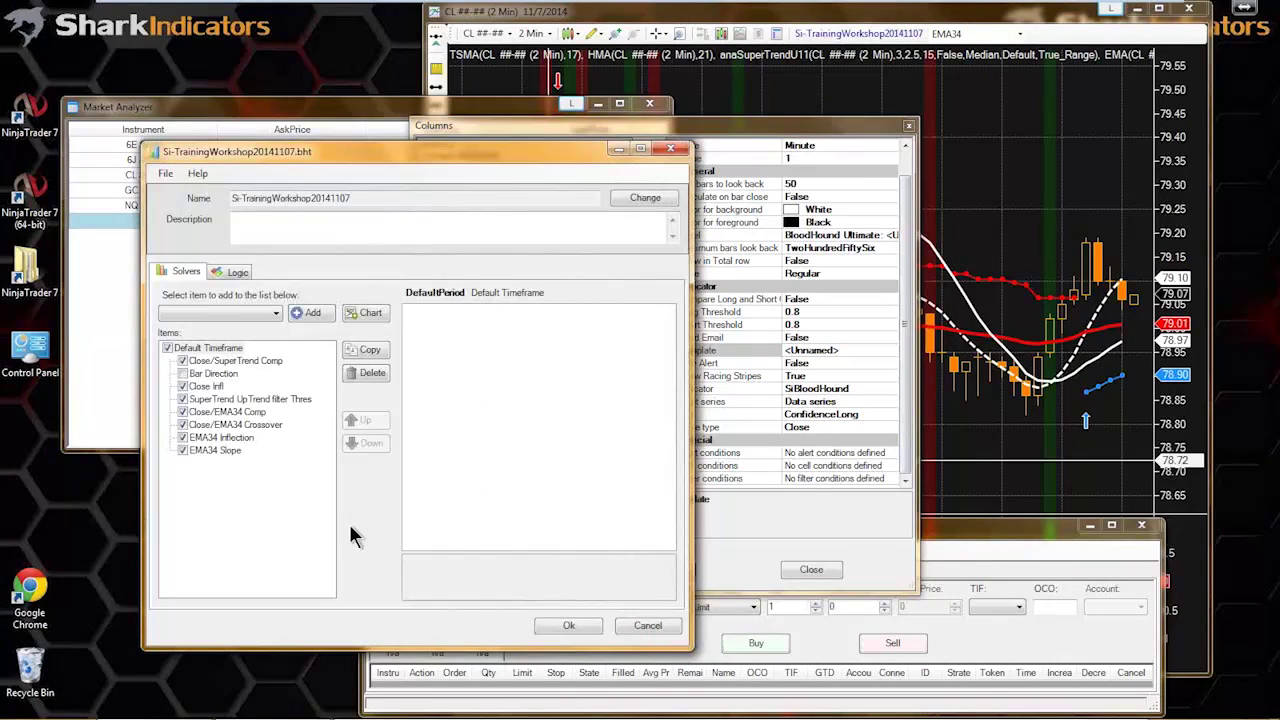
left_click(238, 276)
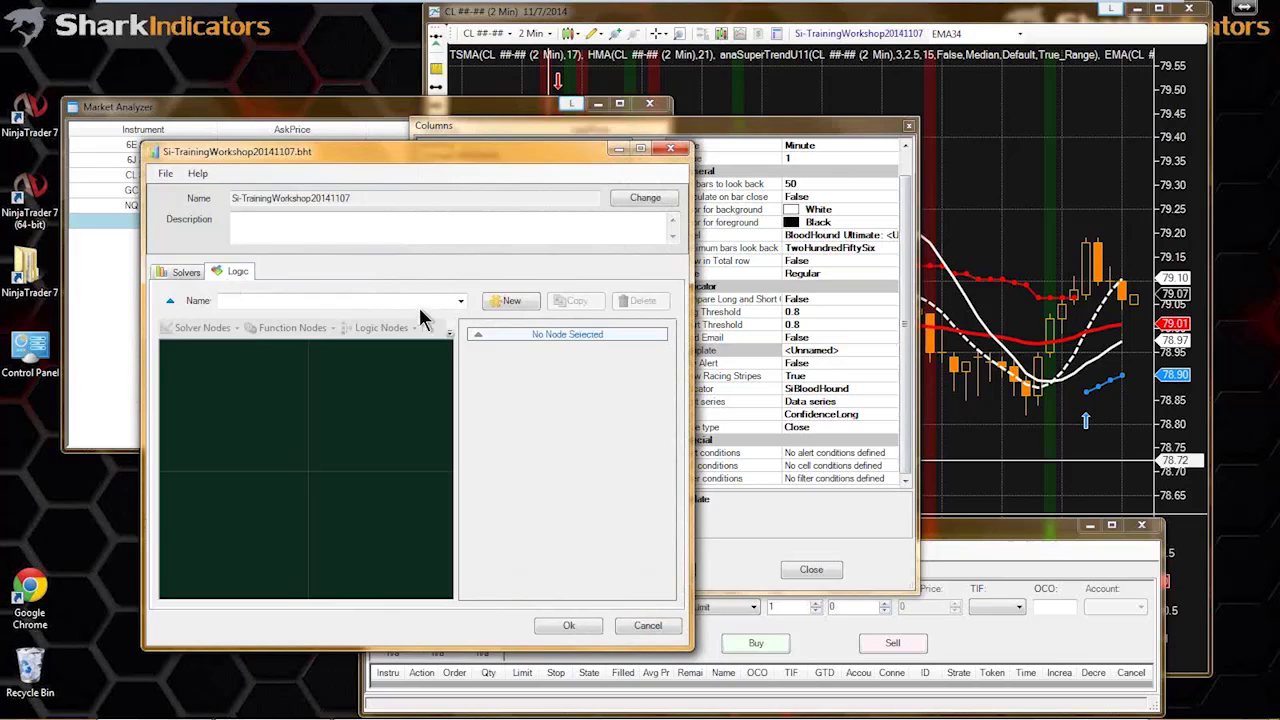
left_click(463, 303)
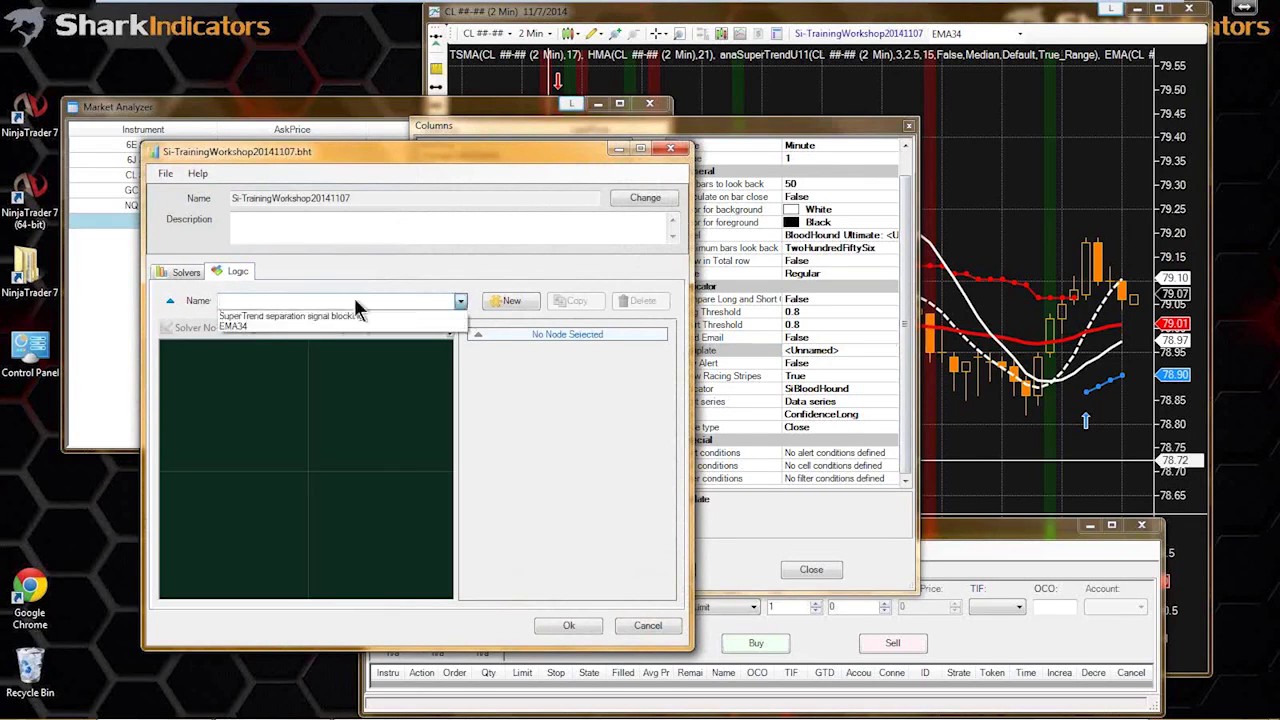
left_click(256, 335)
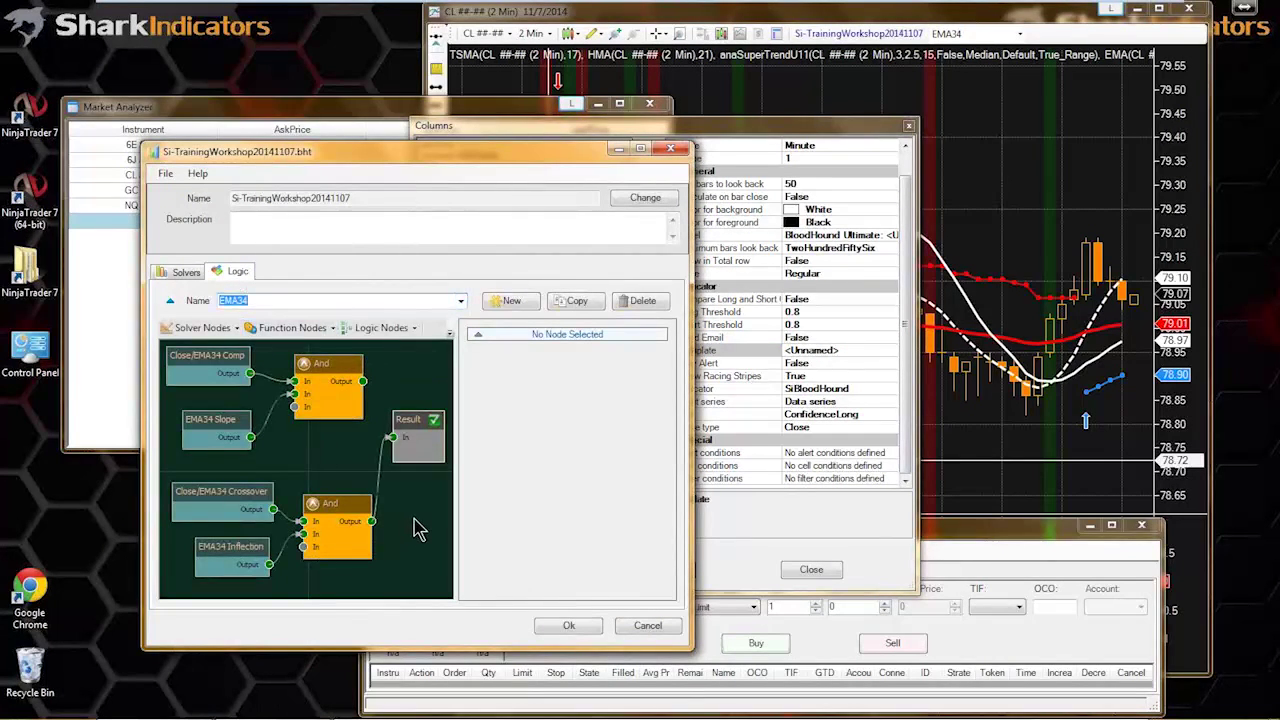
- Move the Result node down and the lower And node slightly up and left, and accept the template
left_click_drag(405, 420, 405, 443)
left_click(329, 504)
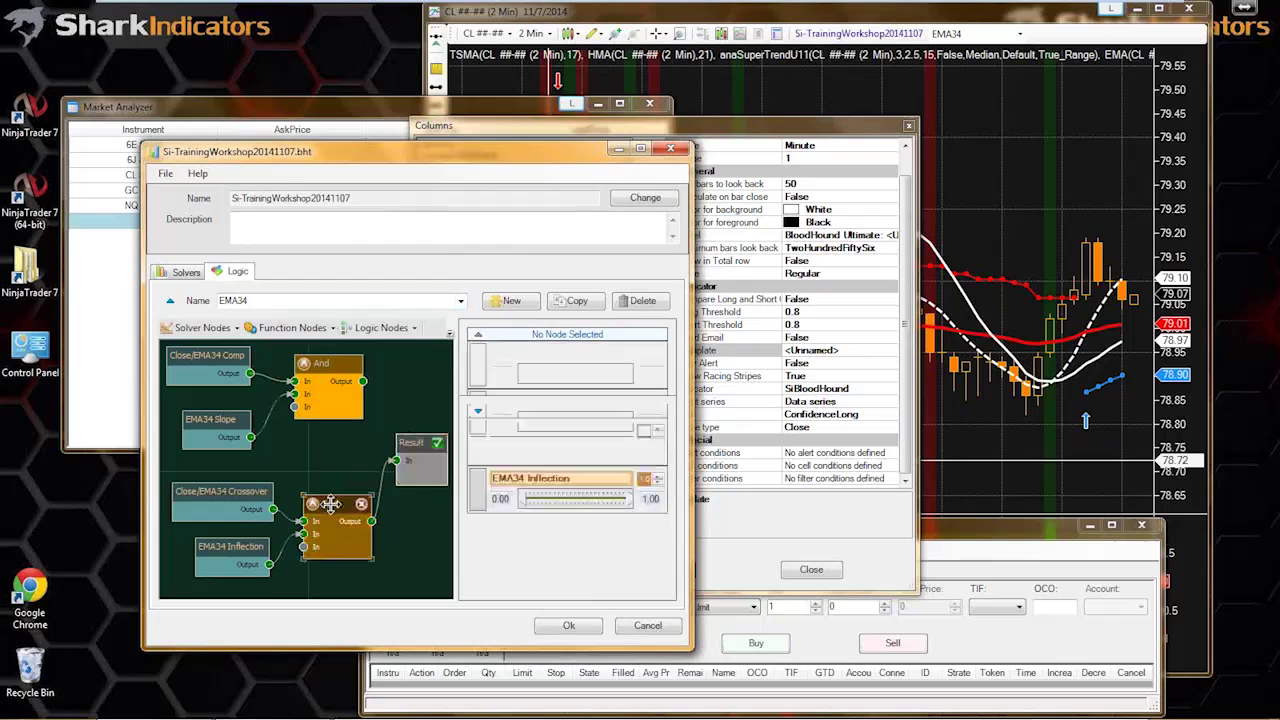
left_click_drag(329, 504, 320, 497)
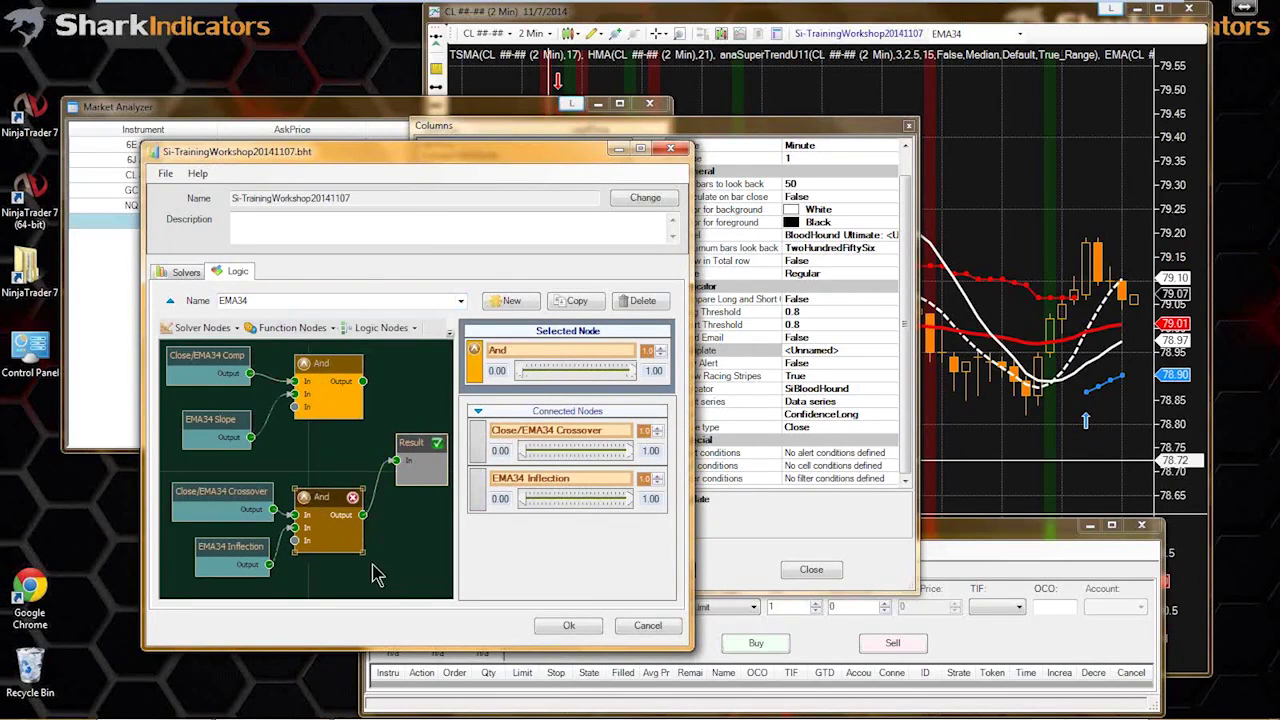
left_click(400, 575)
left_click_drag(279, 545, 238, 504)
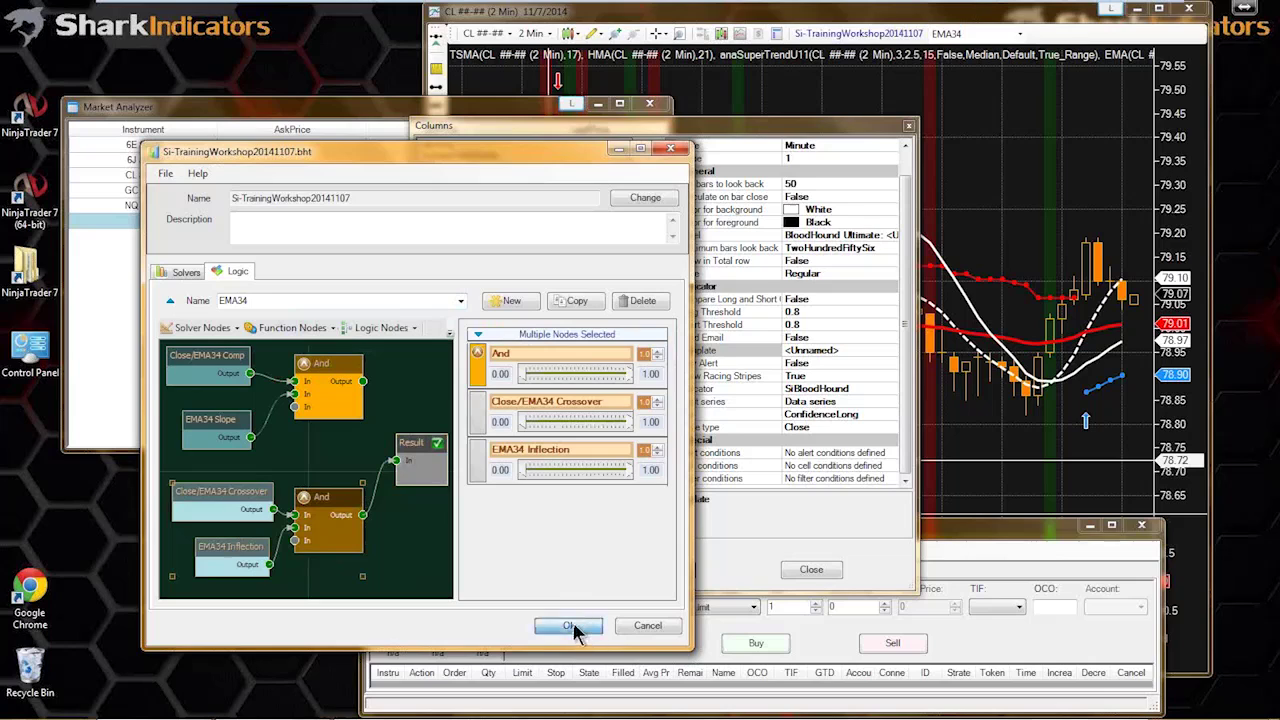
left_click(570, 624)
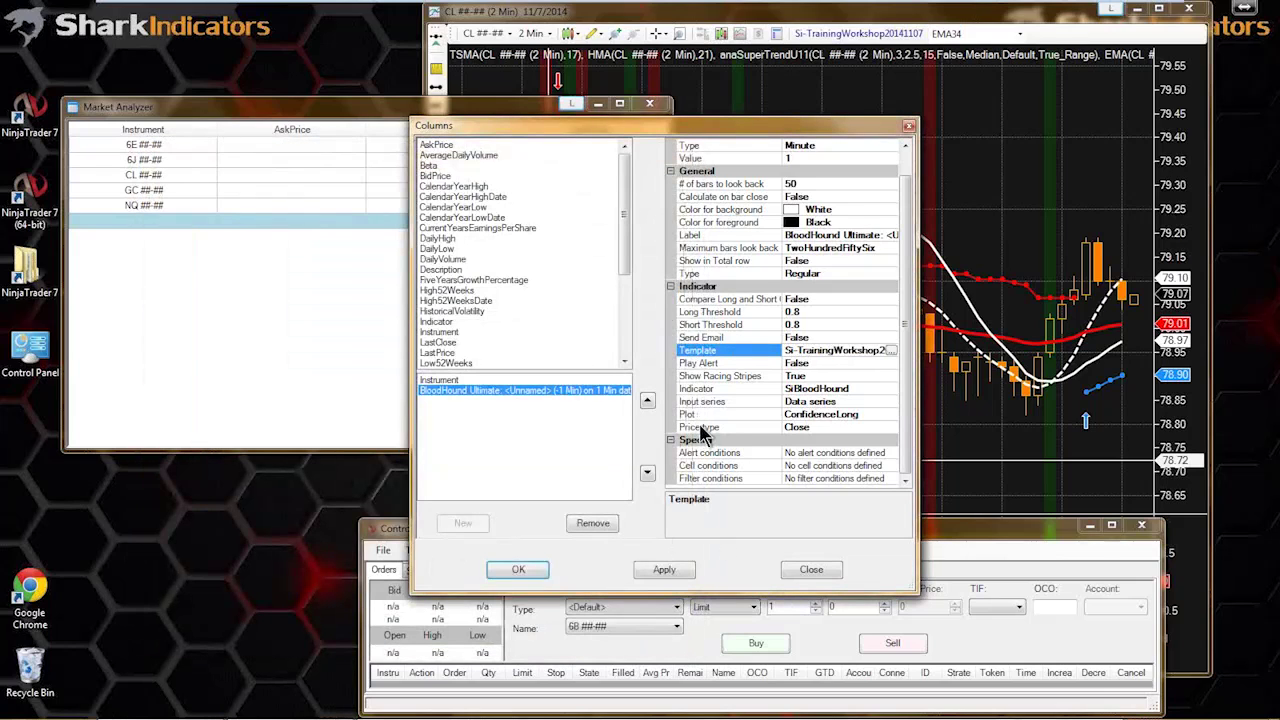
- Set the BloodHound column's data series type to Range, keeping a value of 5
left_click(701, 182)
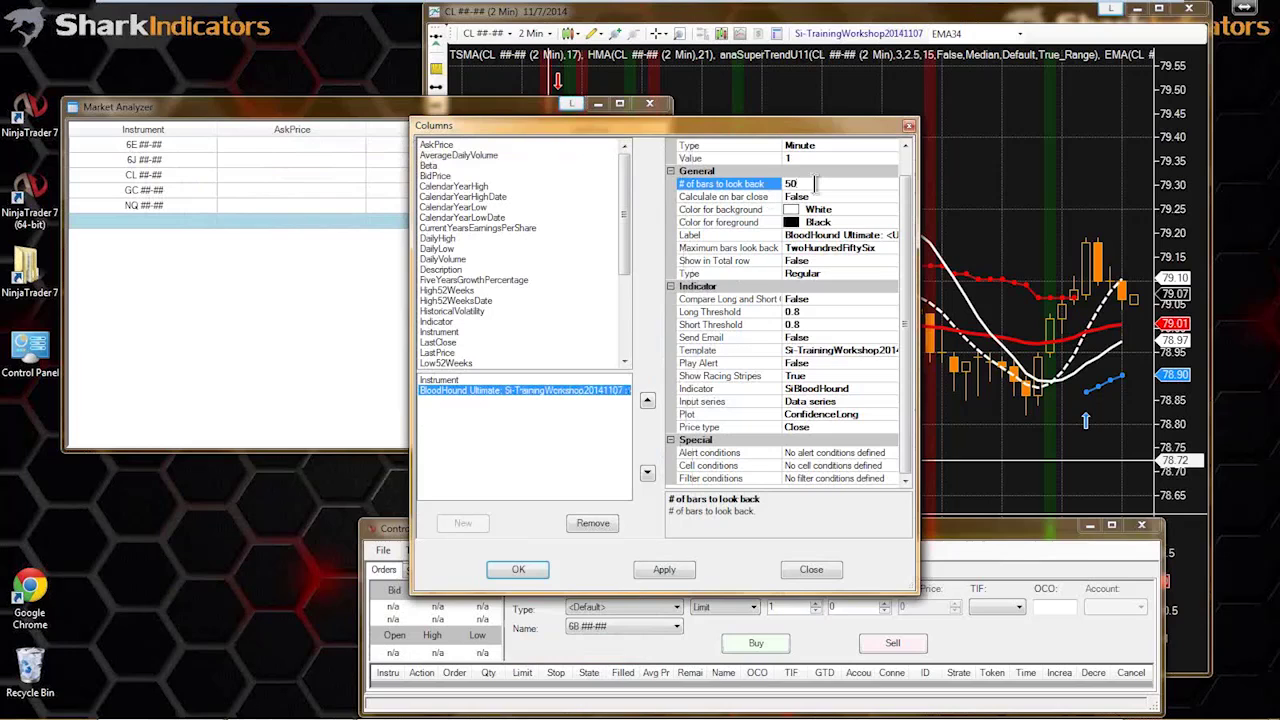
left_click(856, 145)
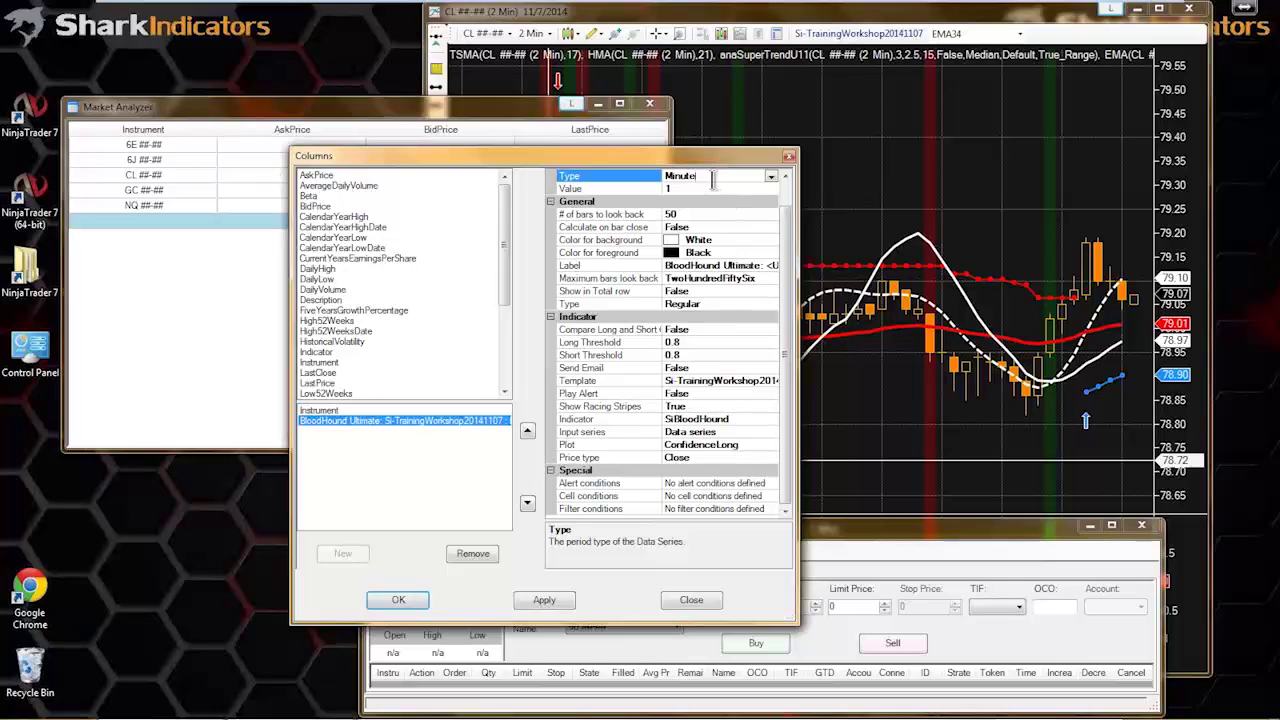
left_click(771, 177)
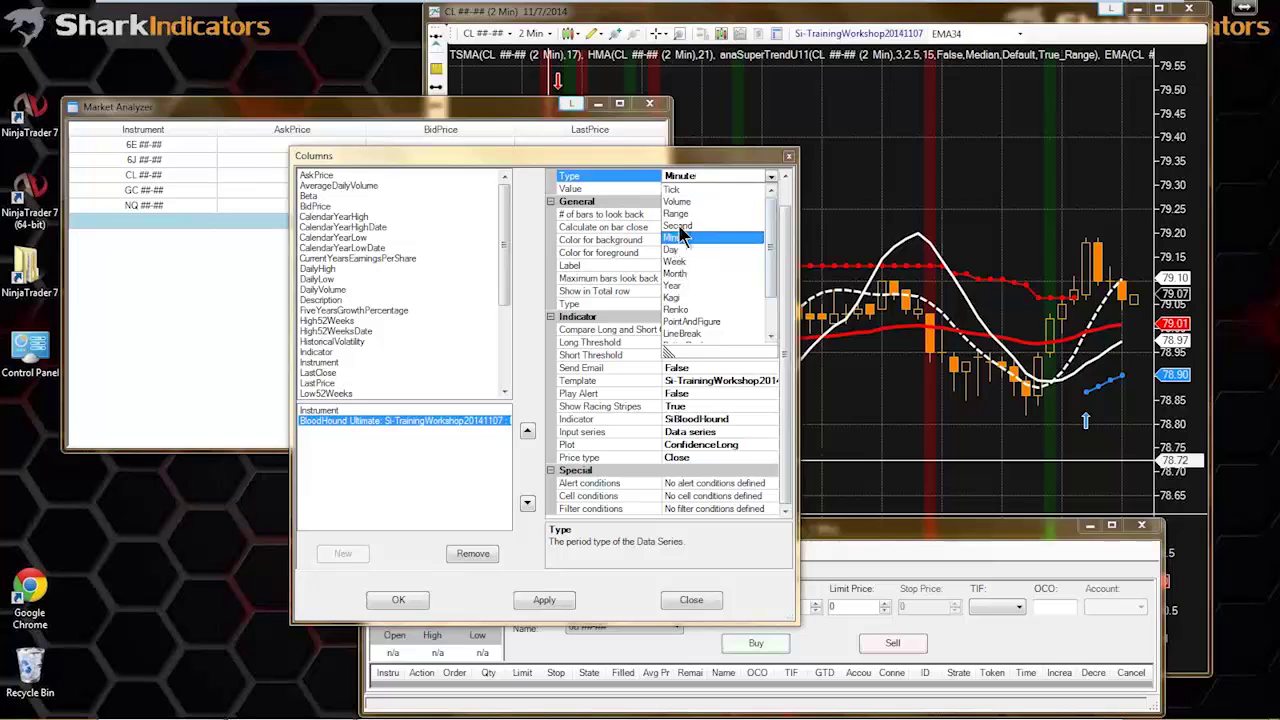
key("Escape")
key("r")
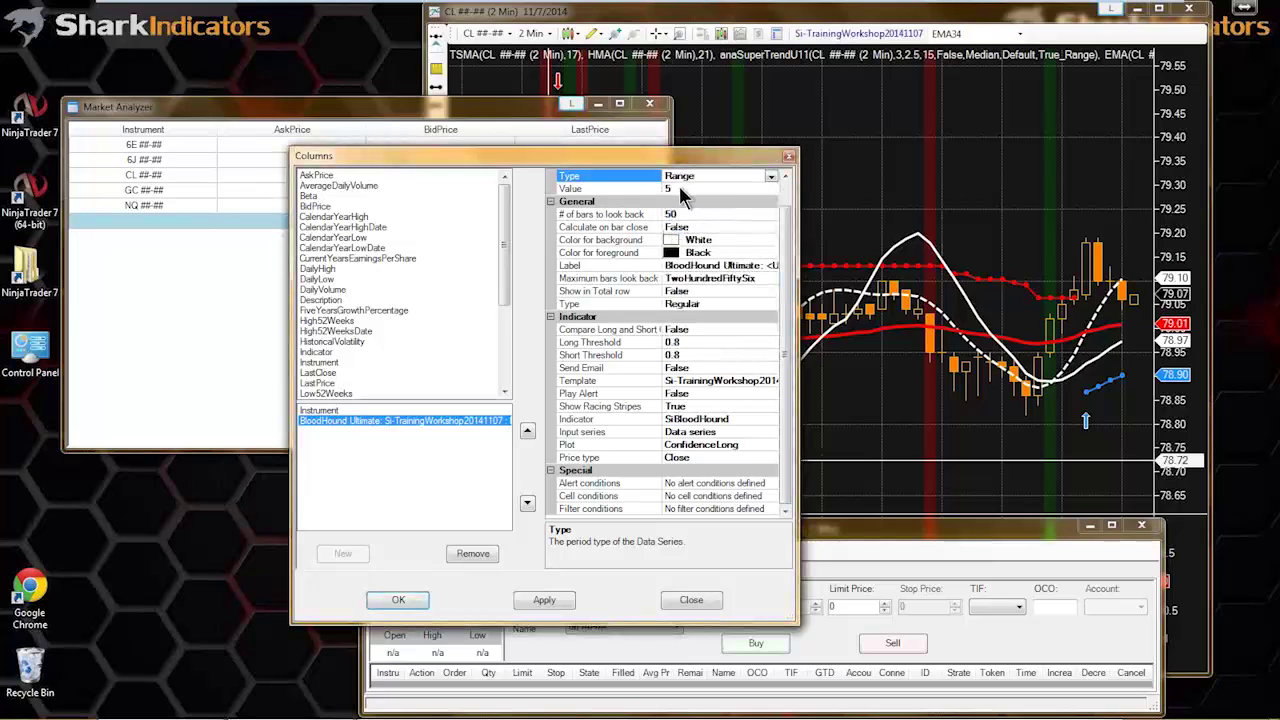
left_click(679, 186)
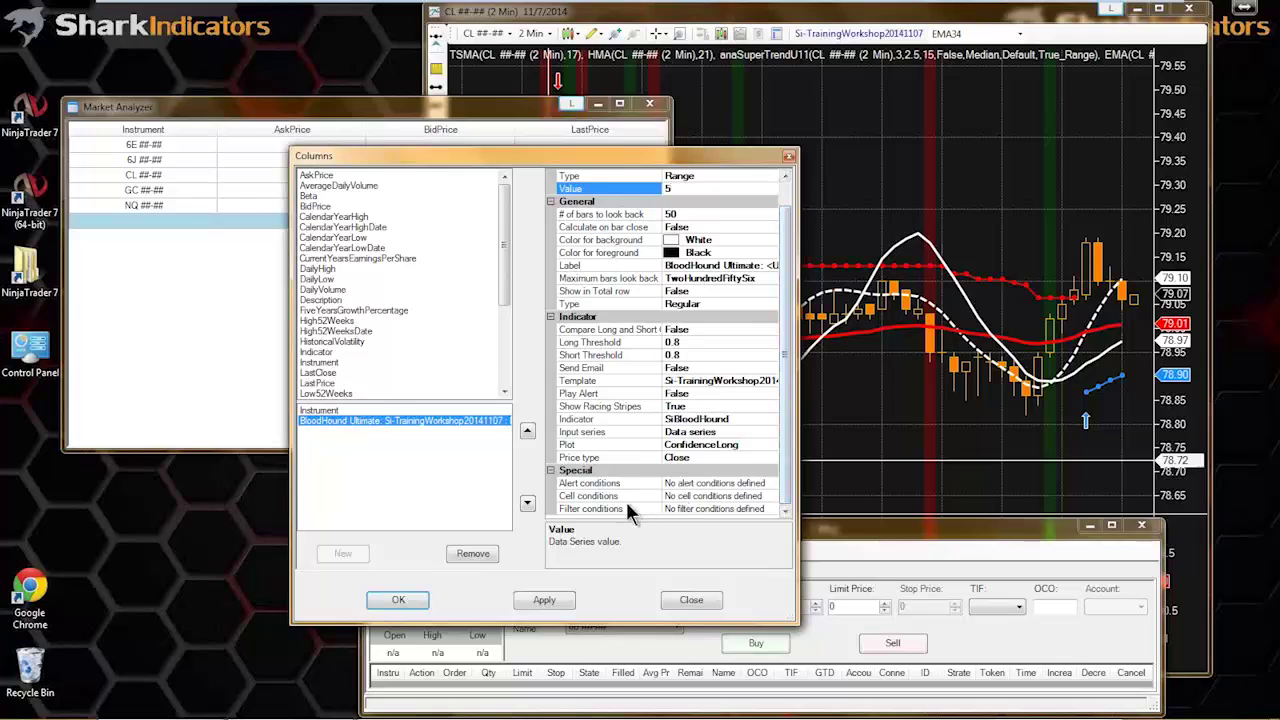
- Open the BloodHound column's cell conditions and add a new condition
left_click(590, 496)
left_click(715, 496)
left_click(771, 496)
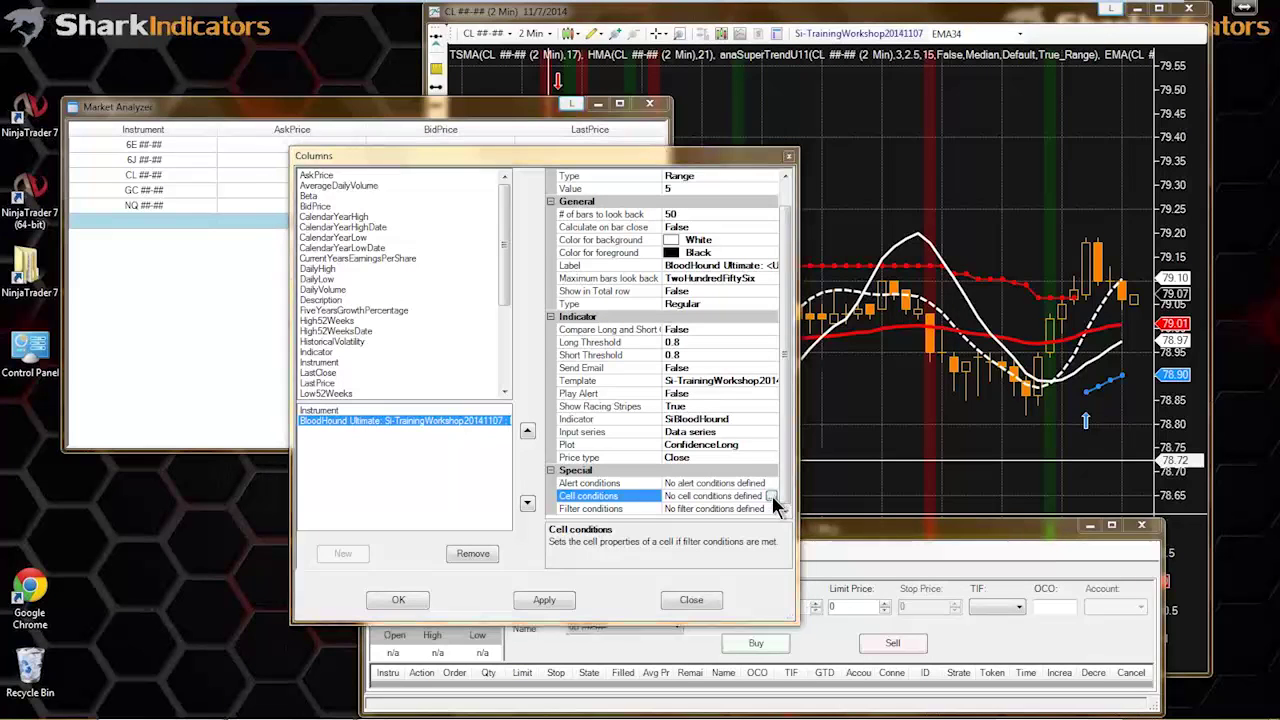
left_click(771, 495)
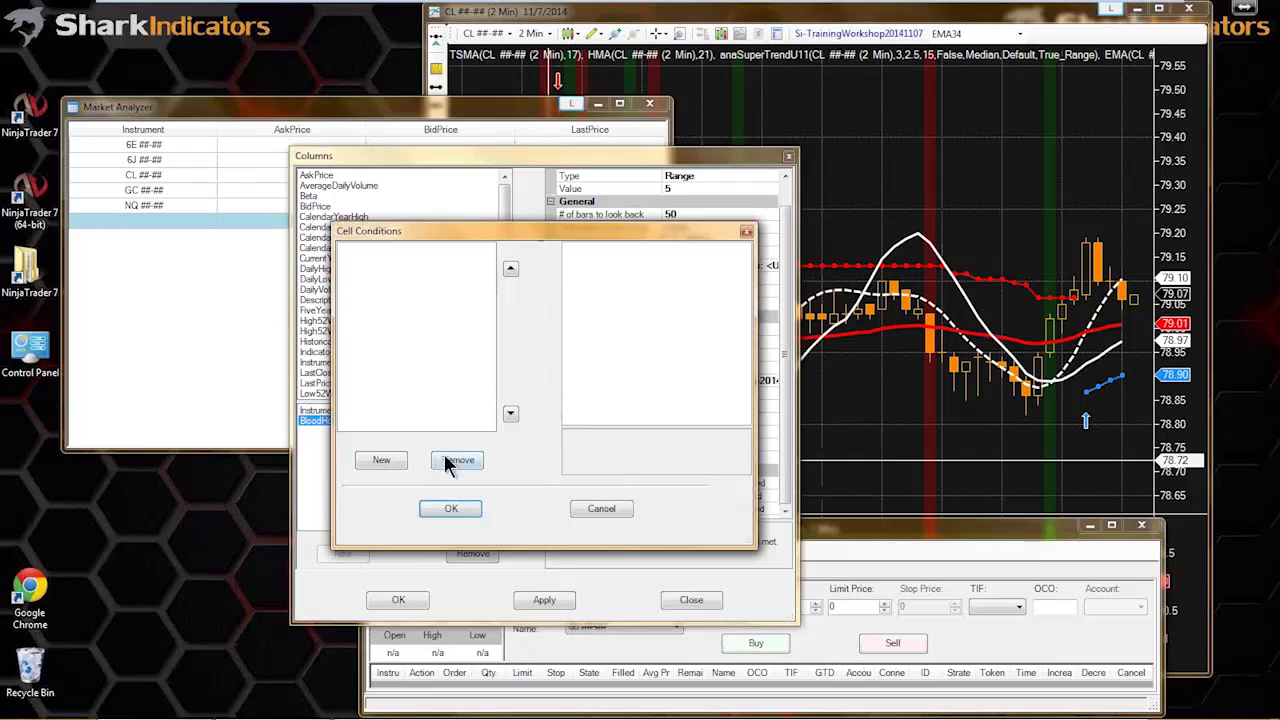
left_click(376, 462)
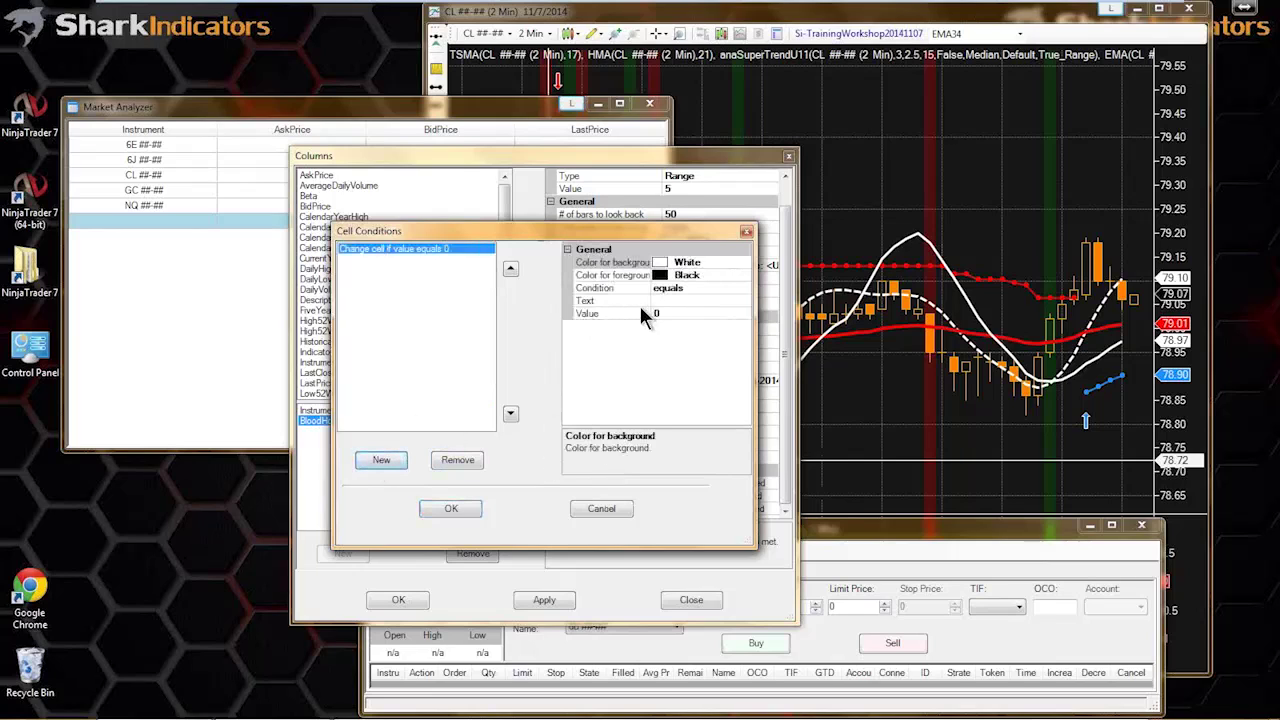
left_click(688, 287)
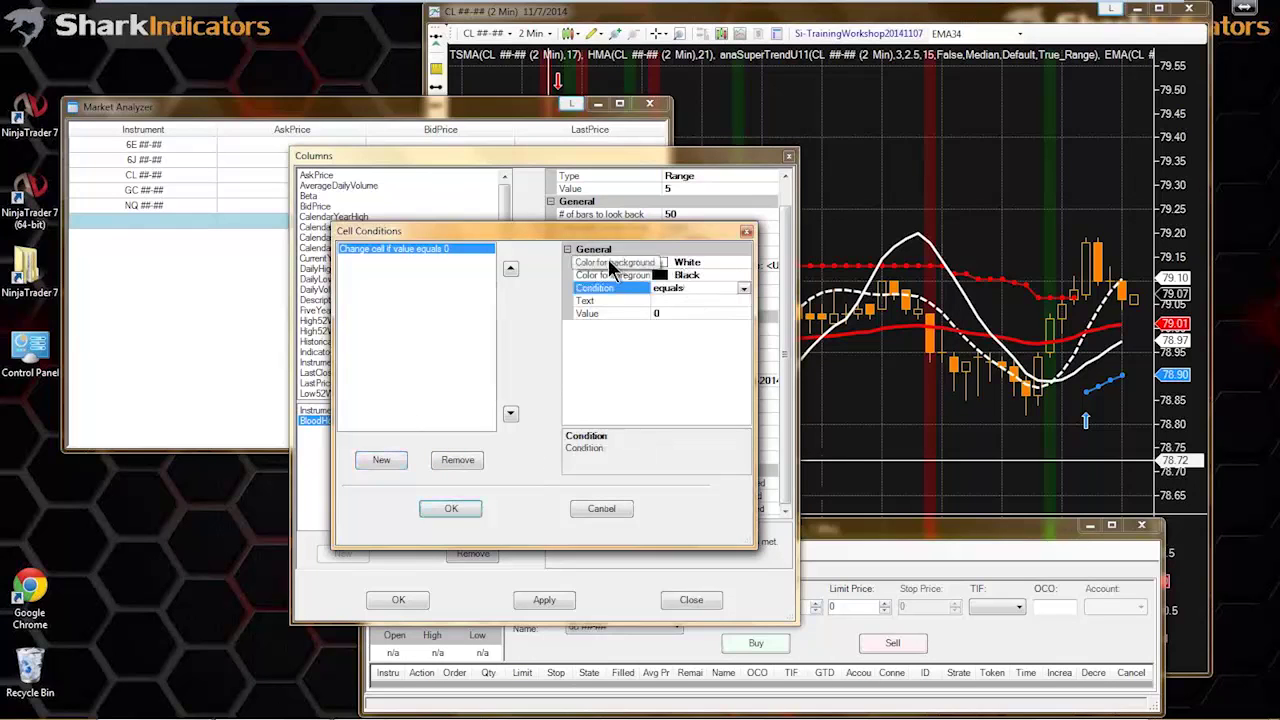
- Set the new cell condition's background color to Red
left_click(609, 260)
left_click(741, 262)
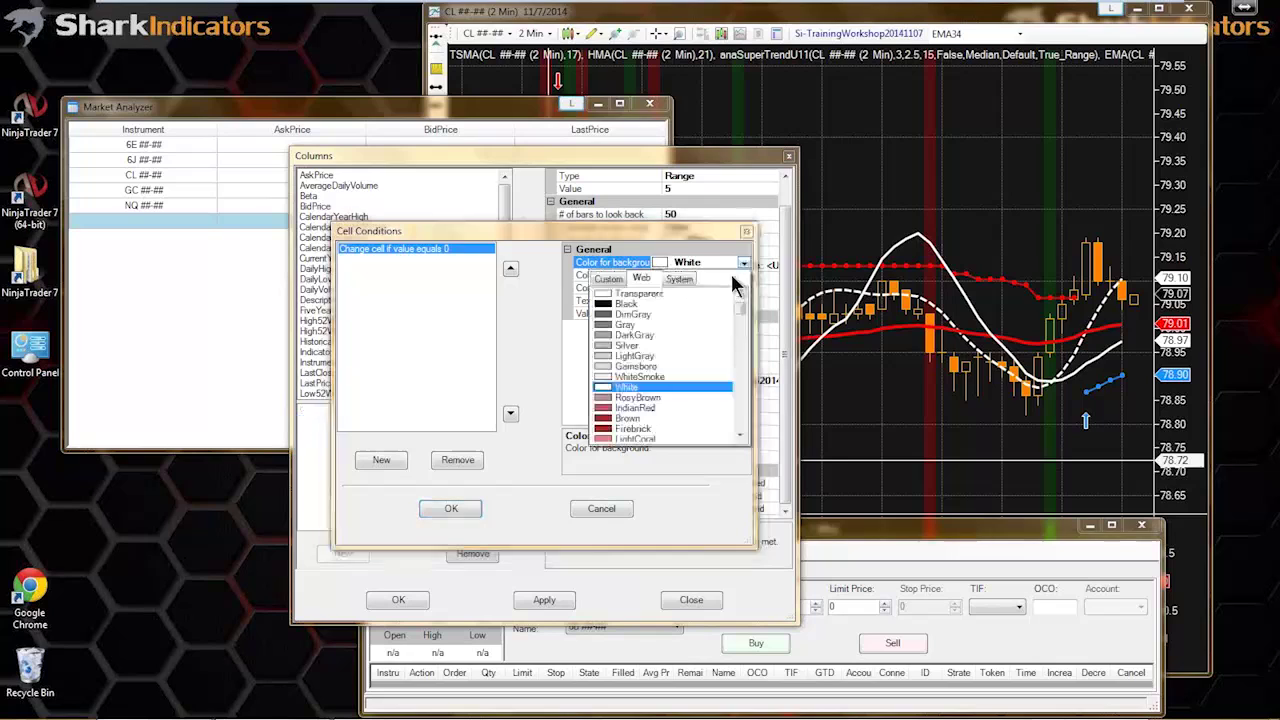
scroll(620, 430, "down", 1)
scroll(617, 424, "down", 3)
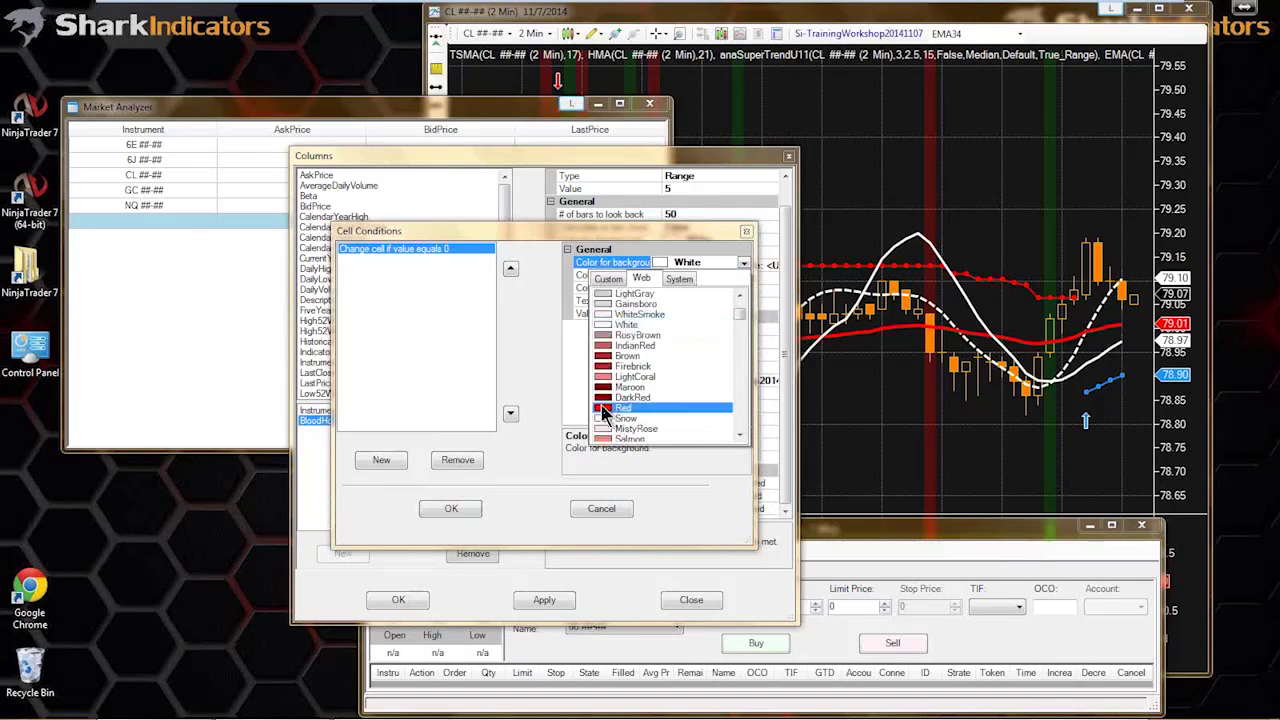
left_click(604, 409)
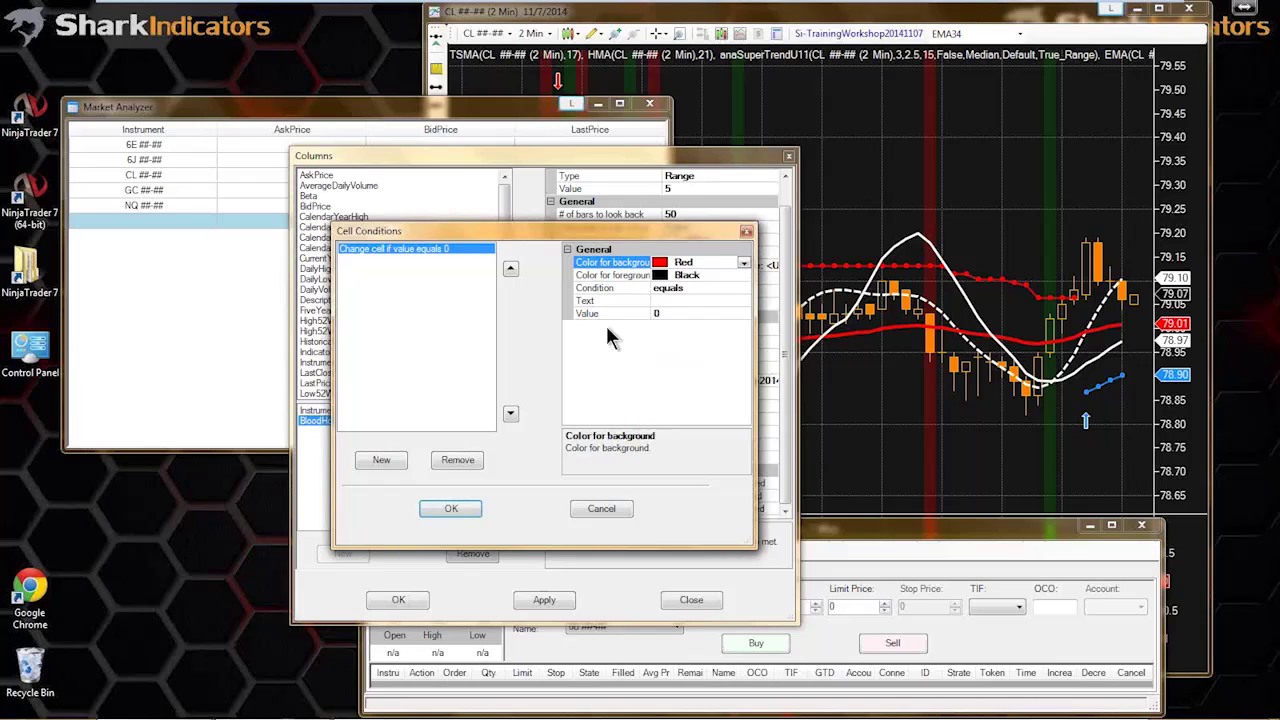
left_click(673, 290)
left_click(743, 289)
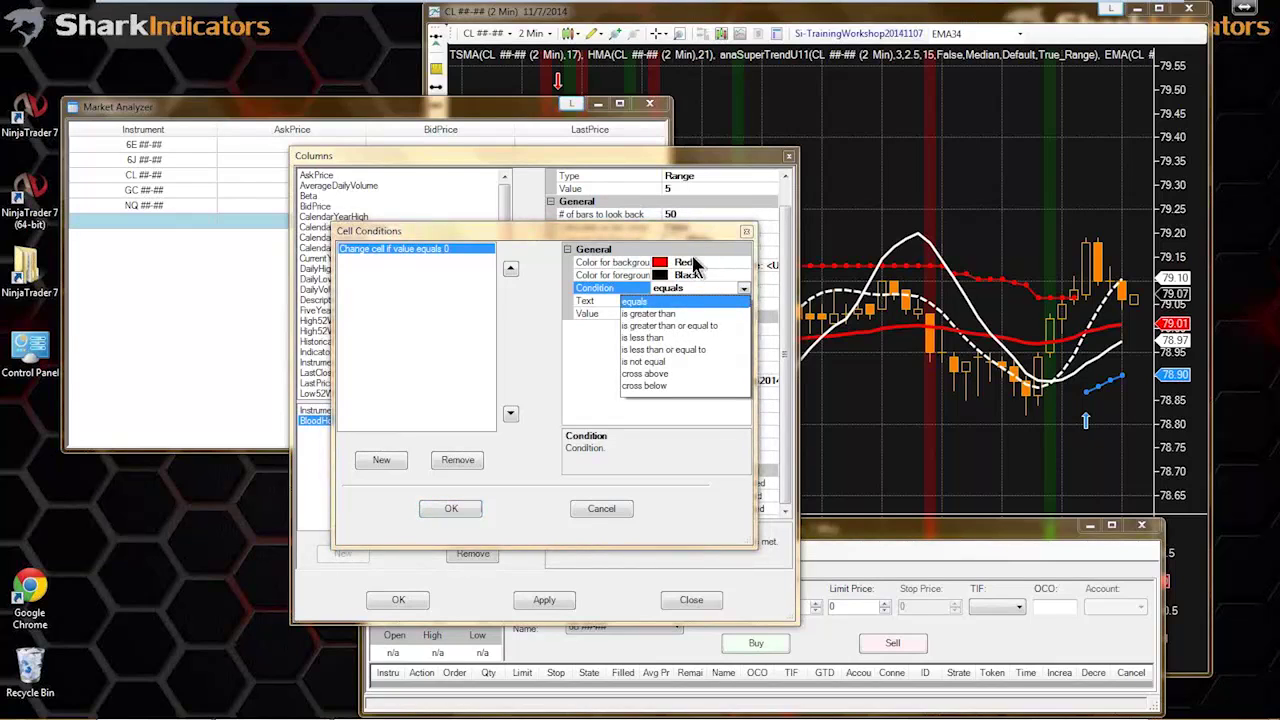
- Set the cell condition's background color to Lime
left_click(698, 266)
left_click(745, 264)
left_click(744, 263)
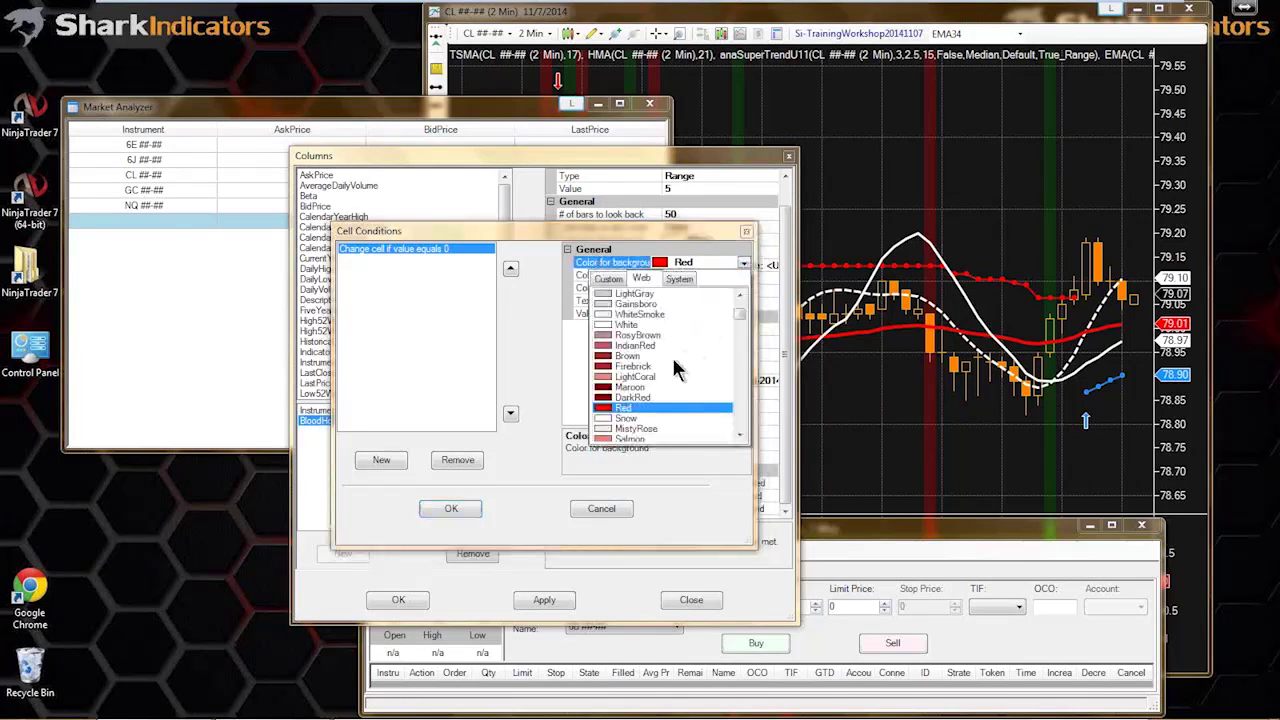
scroll(651, 403, "down", 4)
scroll(656, 406, "down", 10)
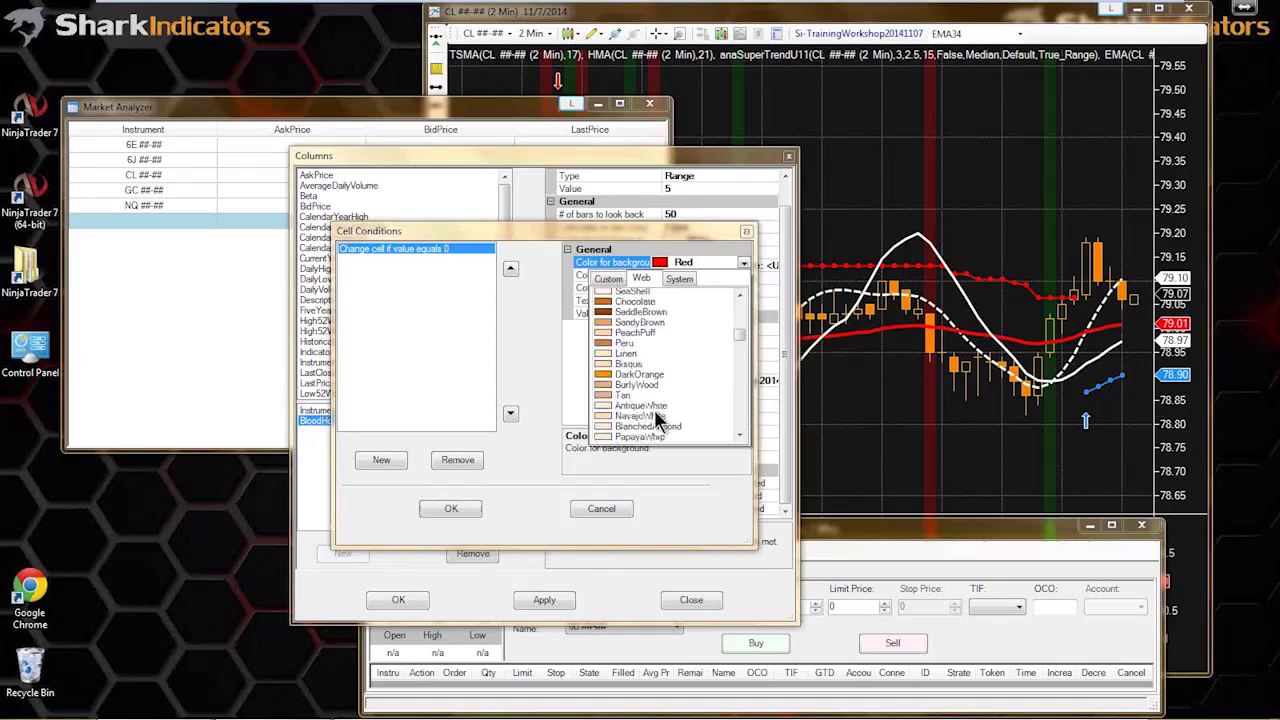
scroll(651, 420, "down", 5)
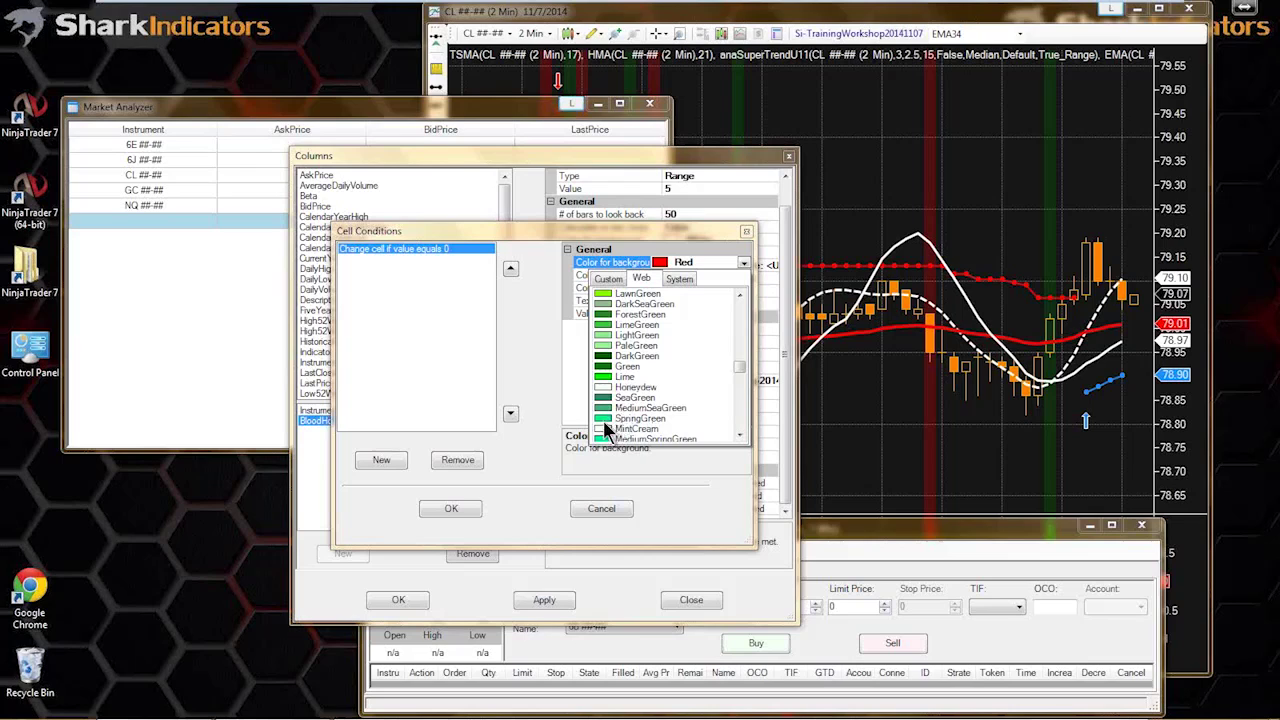
left_click(603, 376)
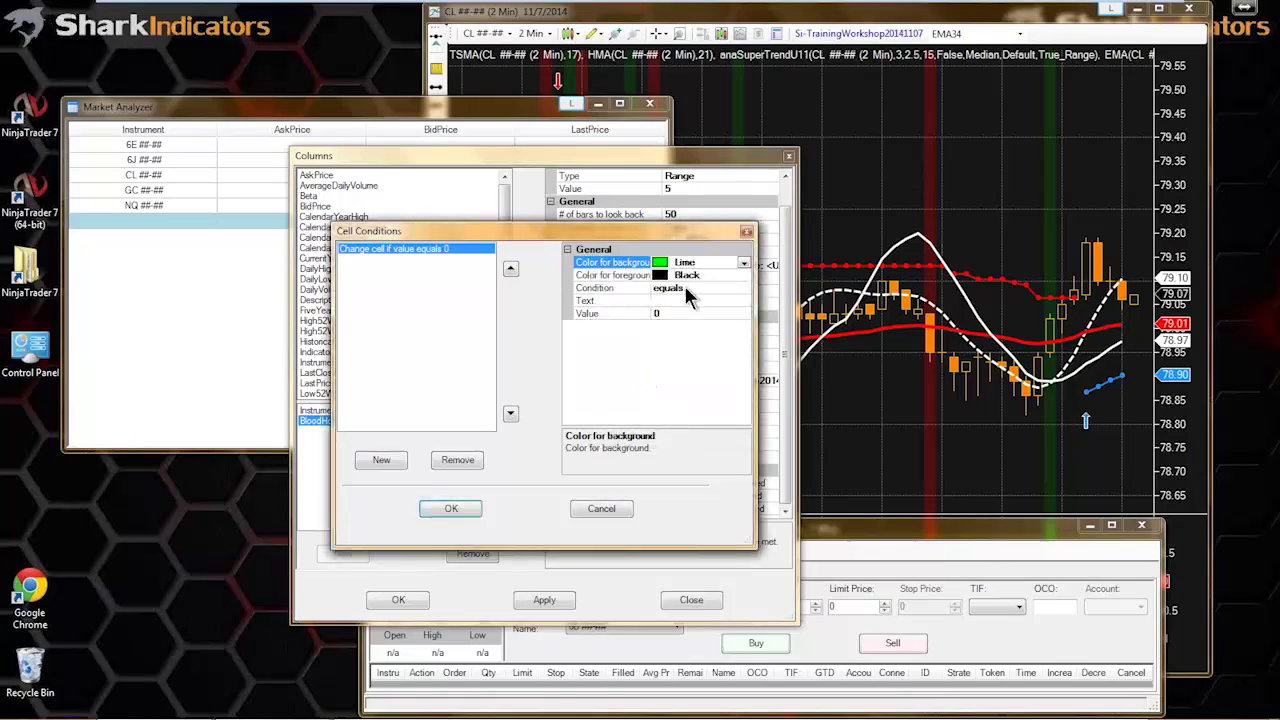
- Set the Lime cell condition to "is greater than or equal to" with value 0.8 and the text LONG
left_click(688, 289)
left_click(744, 288)
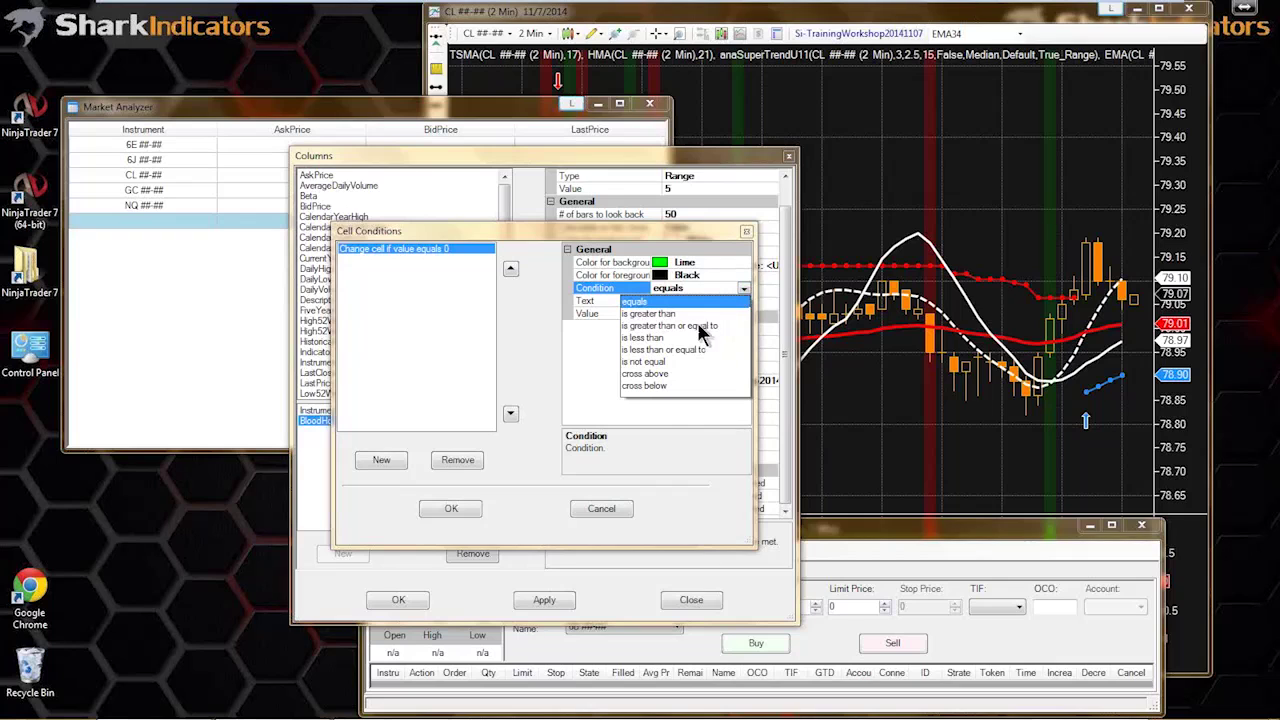
left_click(655, 326)
left_click(667, 313)
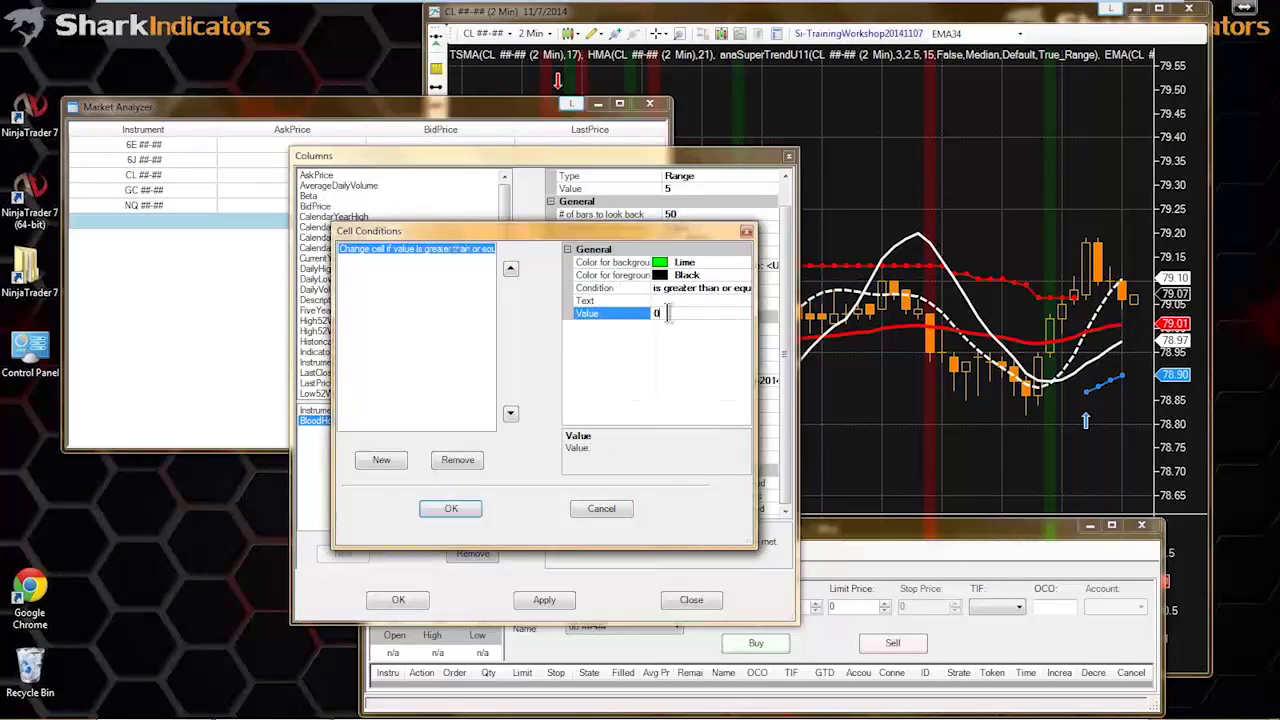
type(".8")
left_click(661, 289)
left_click(663, 301)
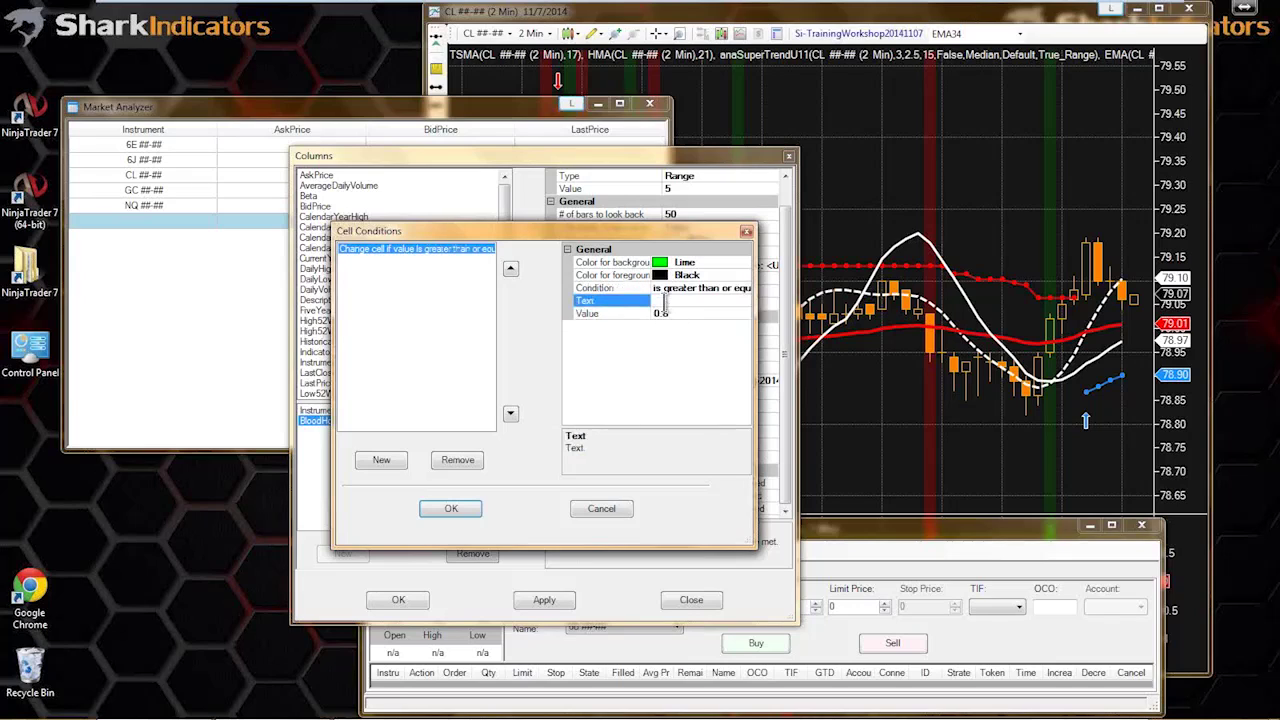
type("LONG")
left_click(373, 248)
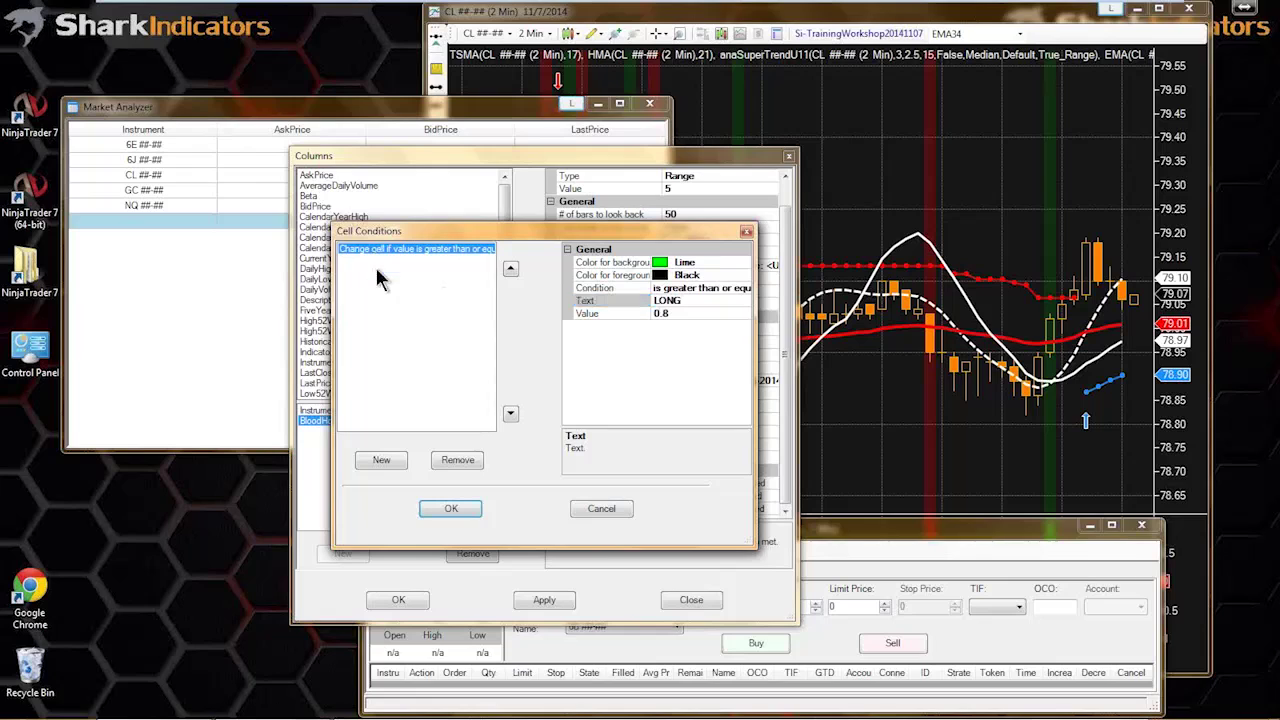
- Add a second cell condition with a Red background color
left_click(384, 462)
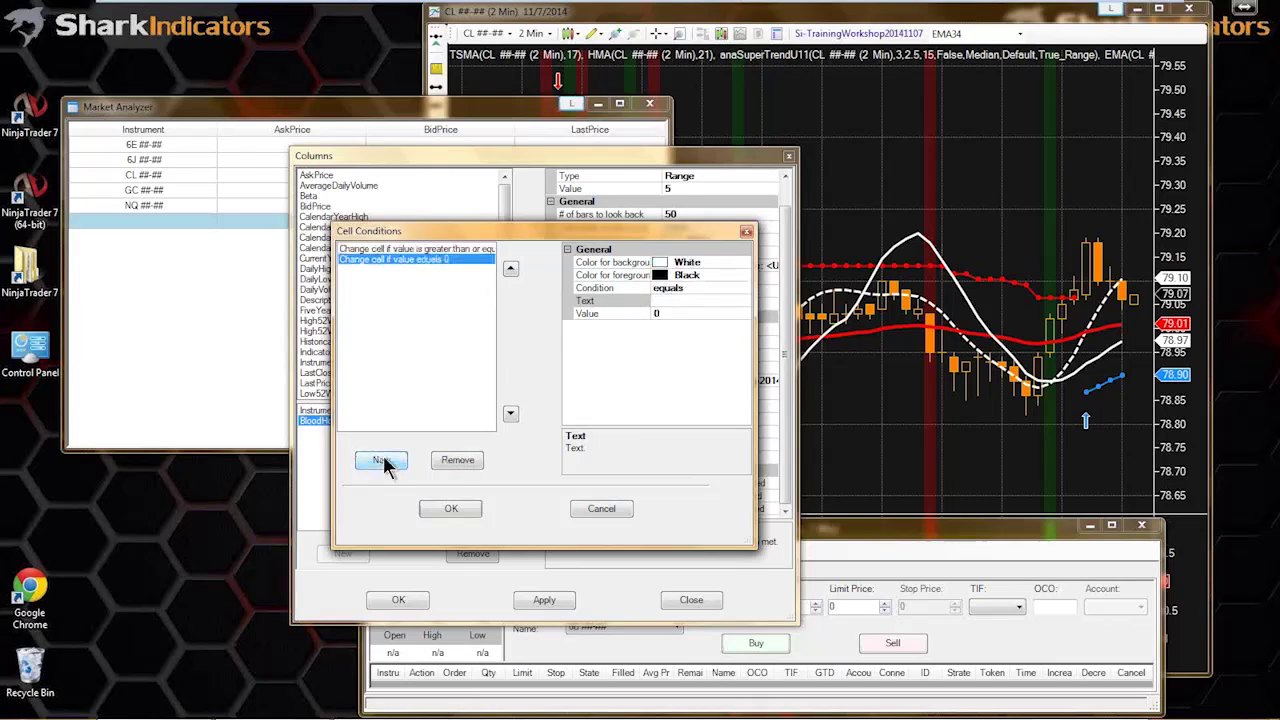
left_click(718, 263)
left_click(744, 262)
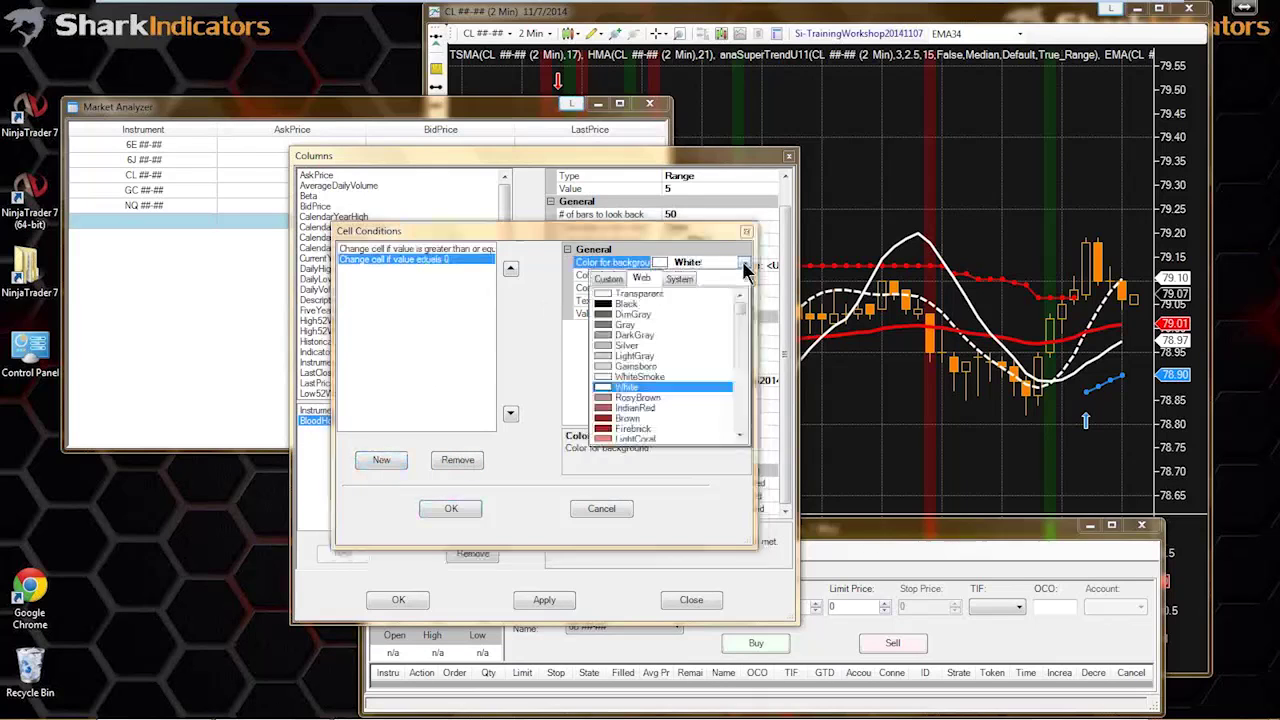
left_click(741, 436)
left_click(741, 436)
left_click(741, 436)
left_click(741, 436)
left_click(620, 418)
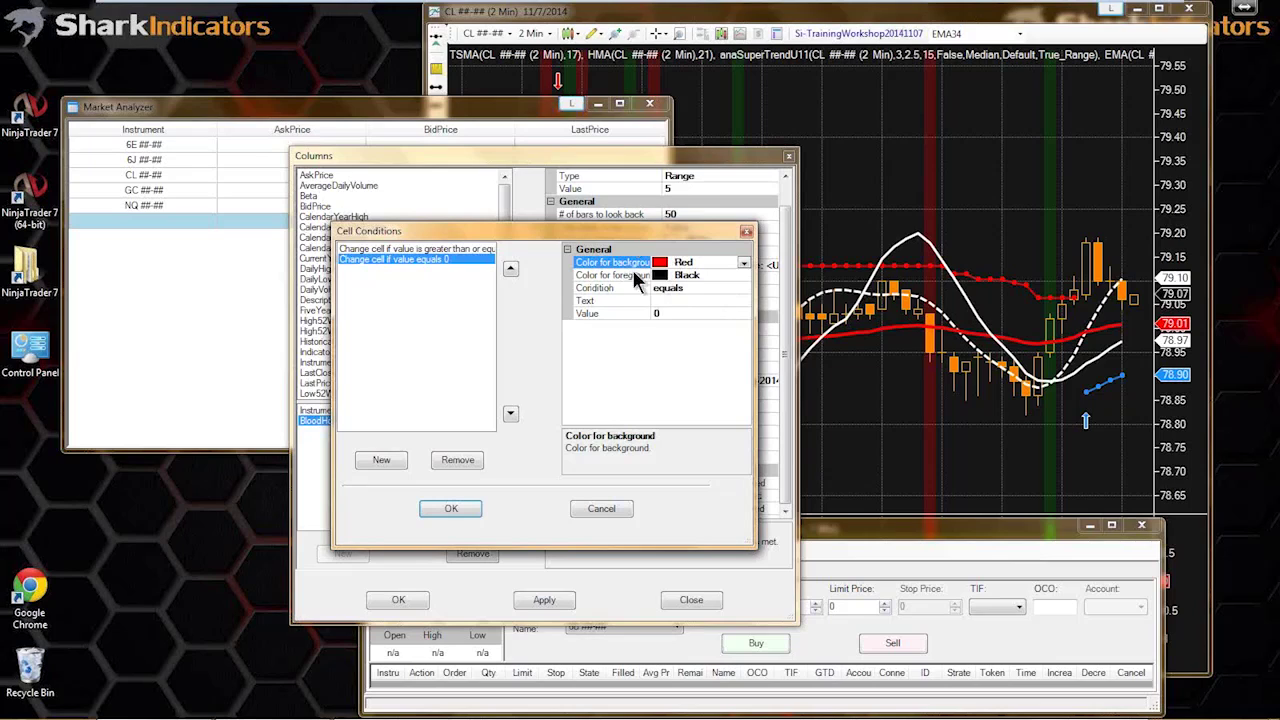
- Set the Red cell condition to "is less than or equal to" 0.8 with the text SHORT, and accept the cell conditions
left_click(688, 289)
left_click(744, 289)
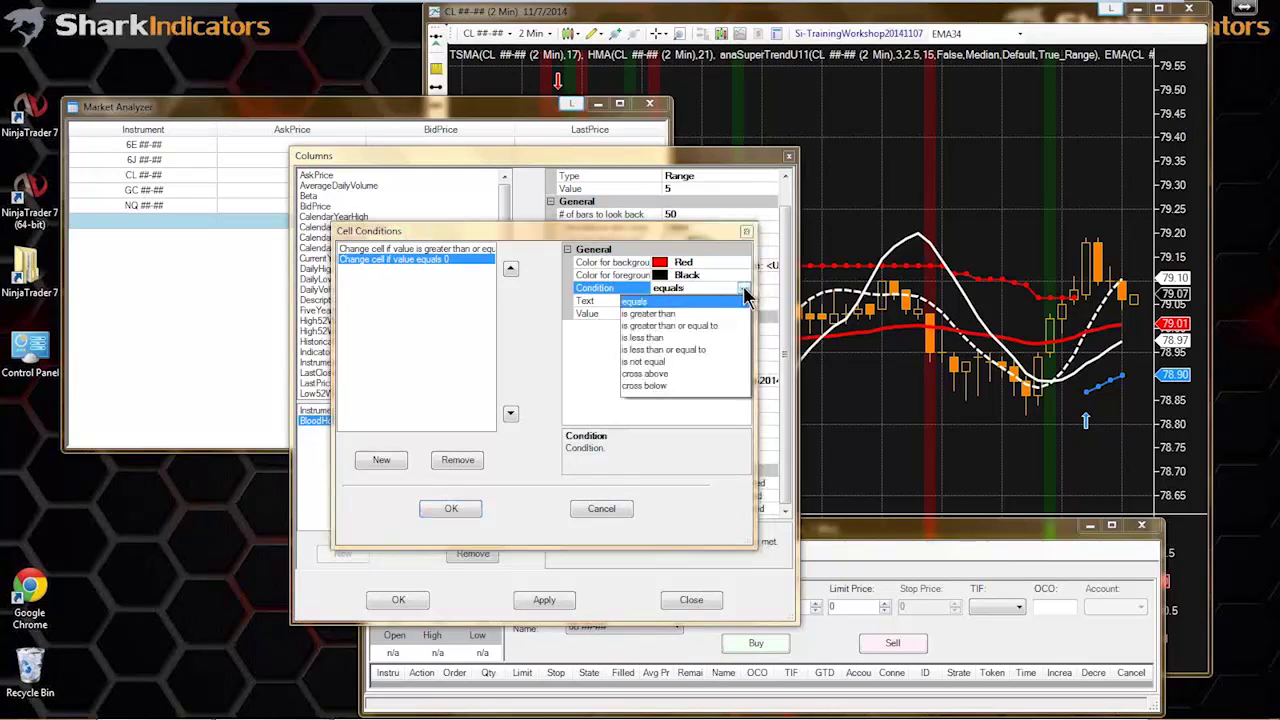
left_click(659, 349)
left_click(674, 313)
type(".8")
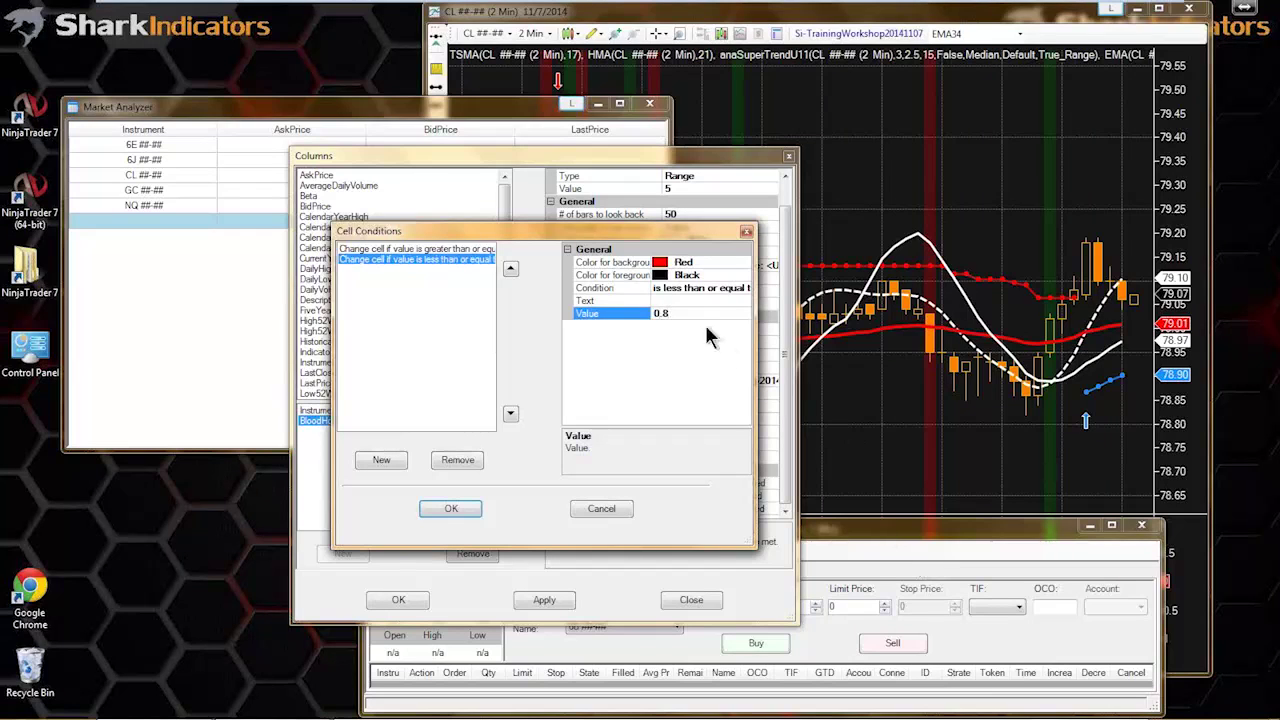
left_click(666, 301)
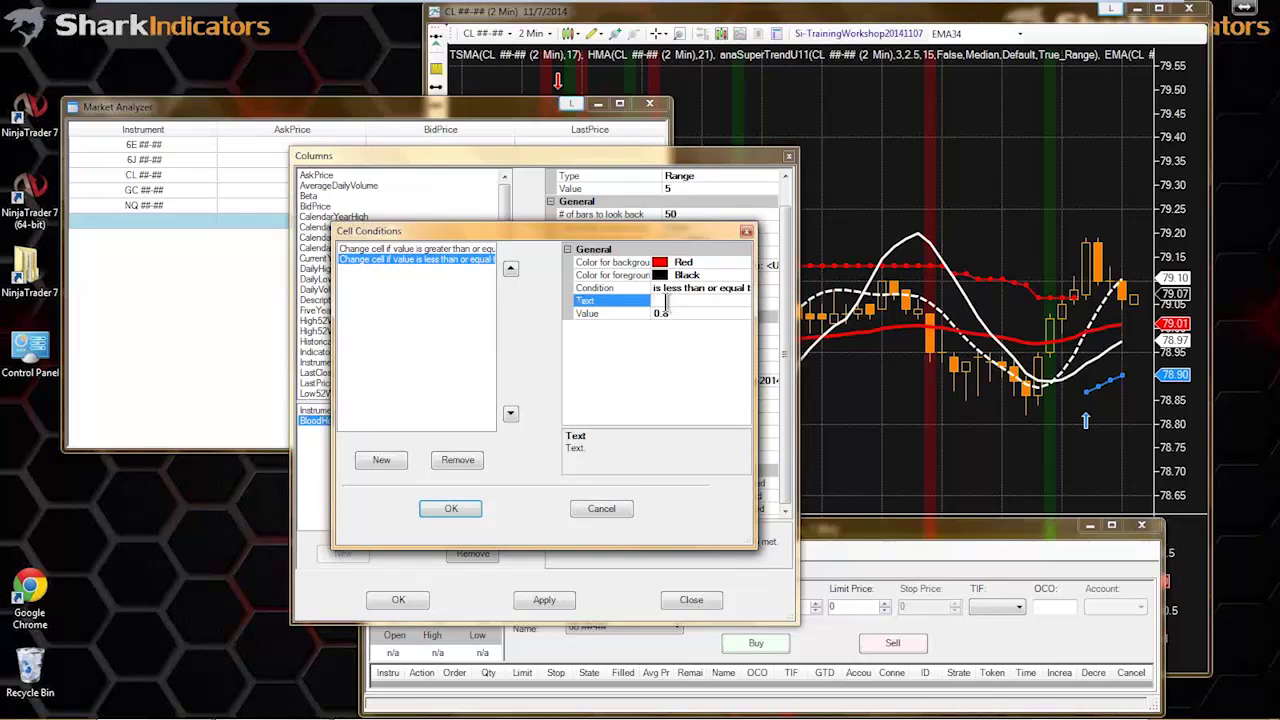
type("SHORT")
left_click(447, 508)
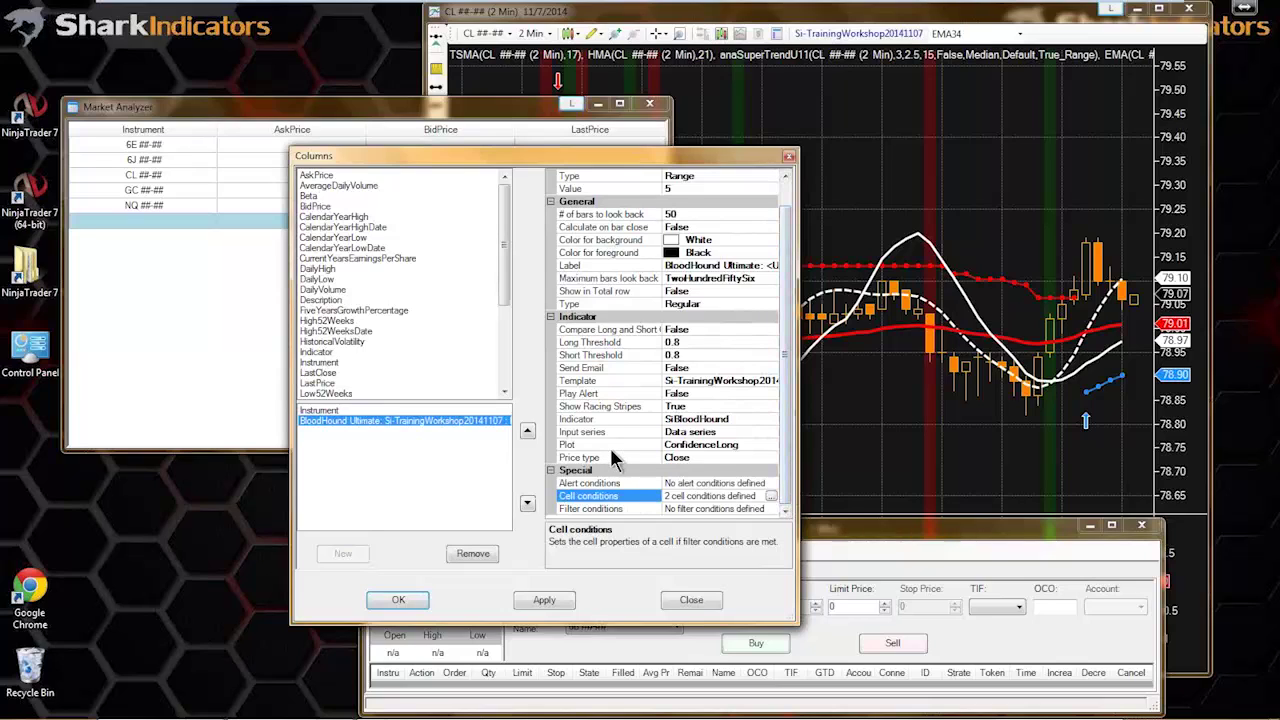
- Set the BloodHound column's plot to MarketAnalyzer
left_click(690, 445)
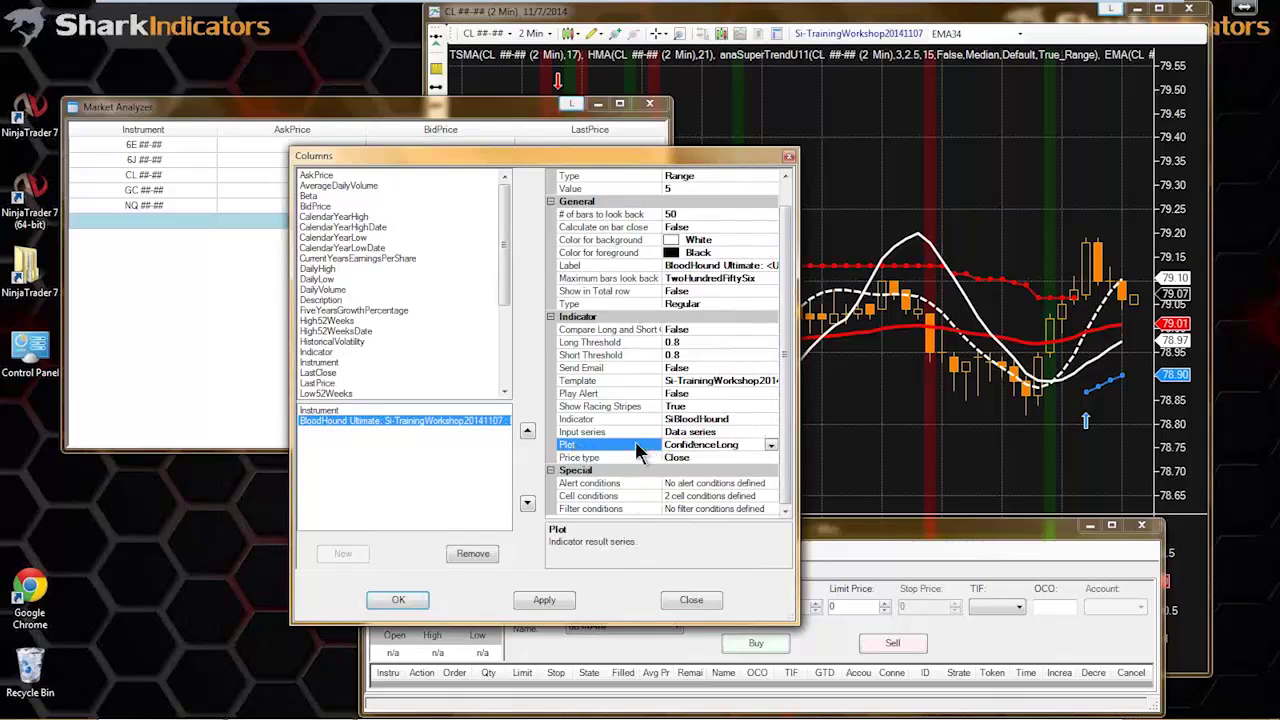
left_click(770, 444)
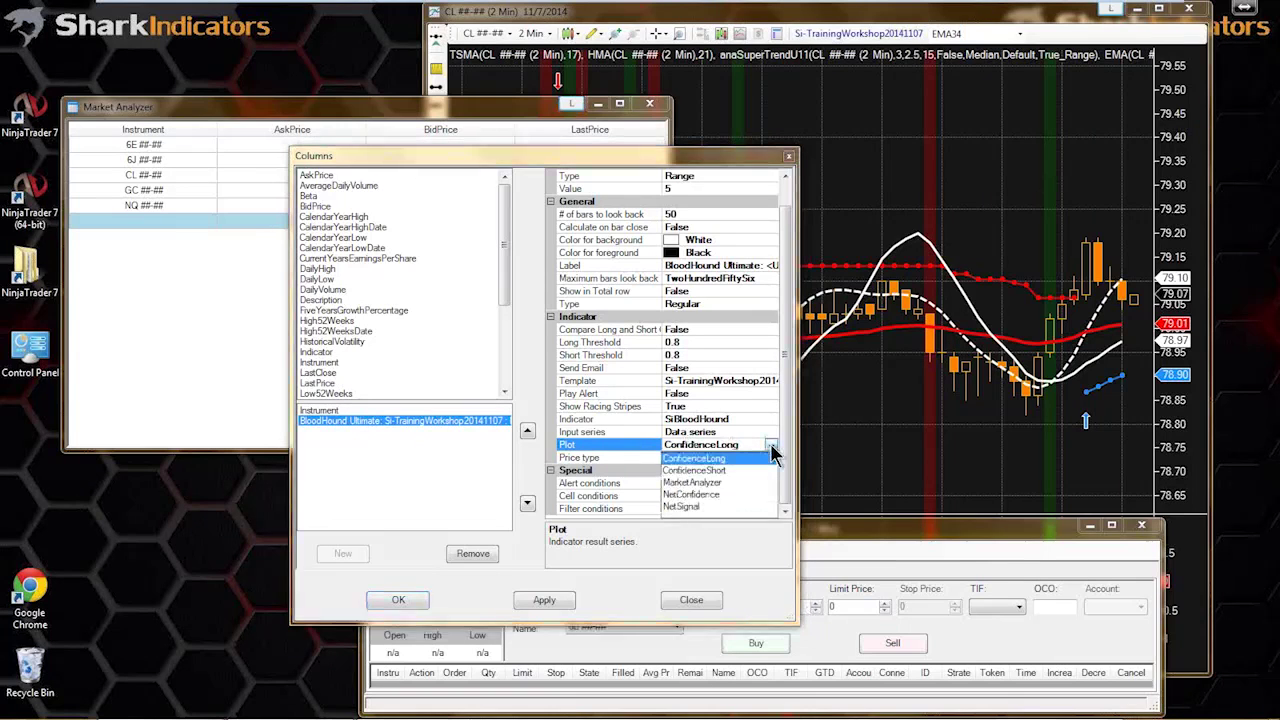
left_click(678, 484)
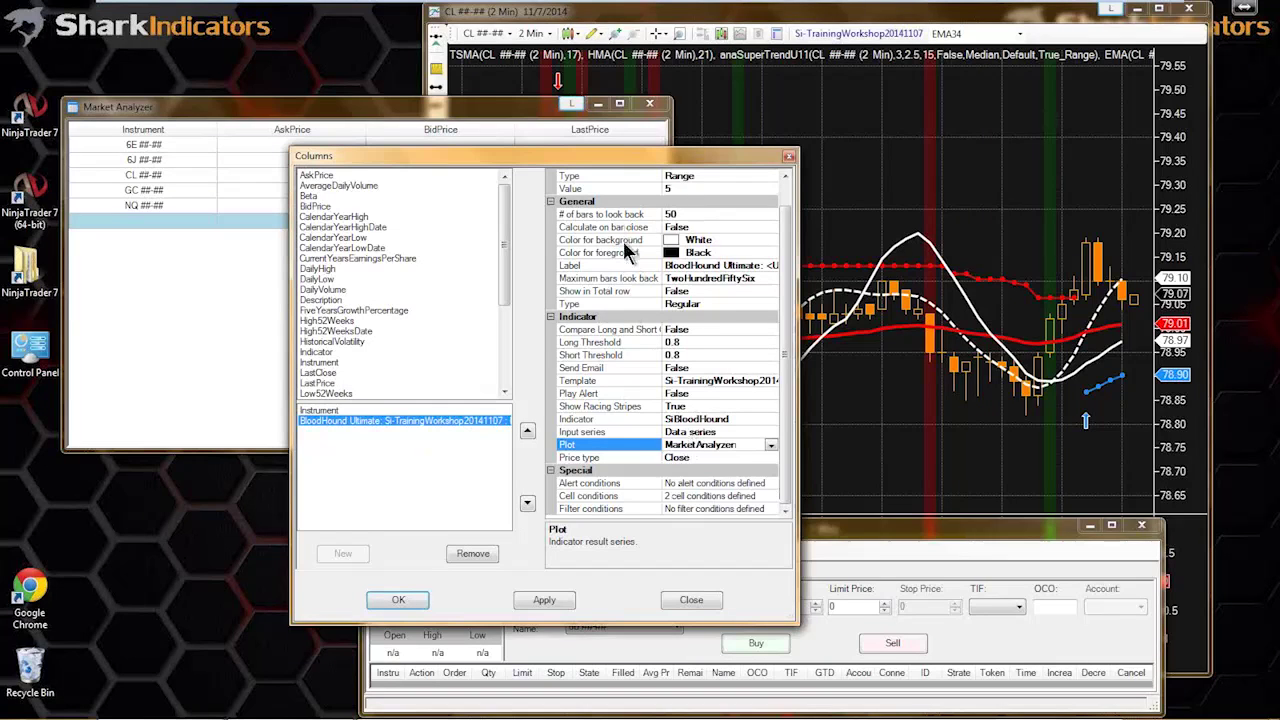
- Review the options for the column's maximum bars look back, keeping TwoHundredFiftySix
left_click(595, 277)
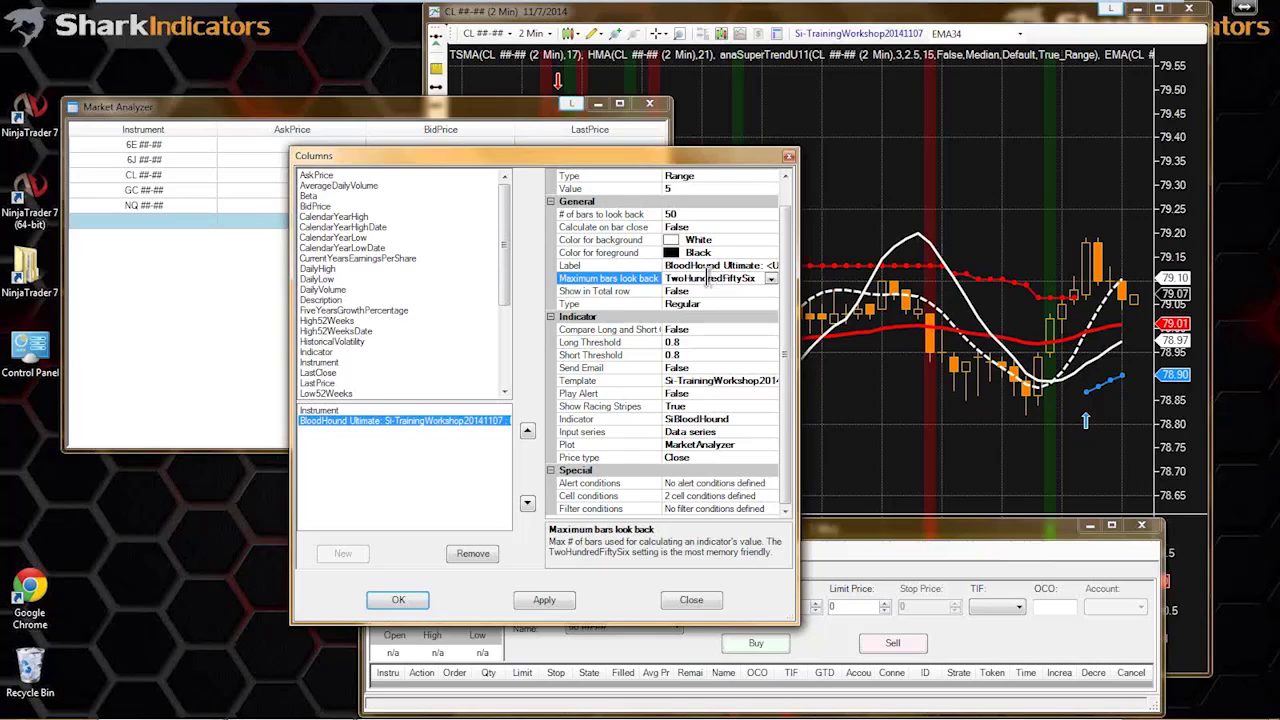
left_click(771, 279)
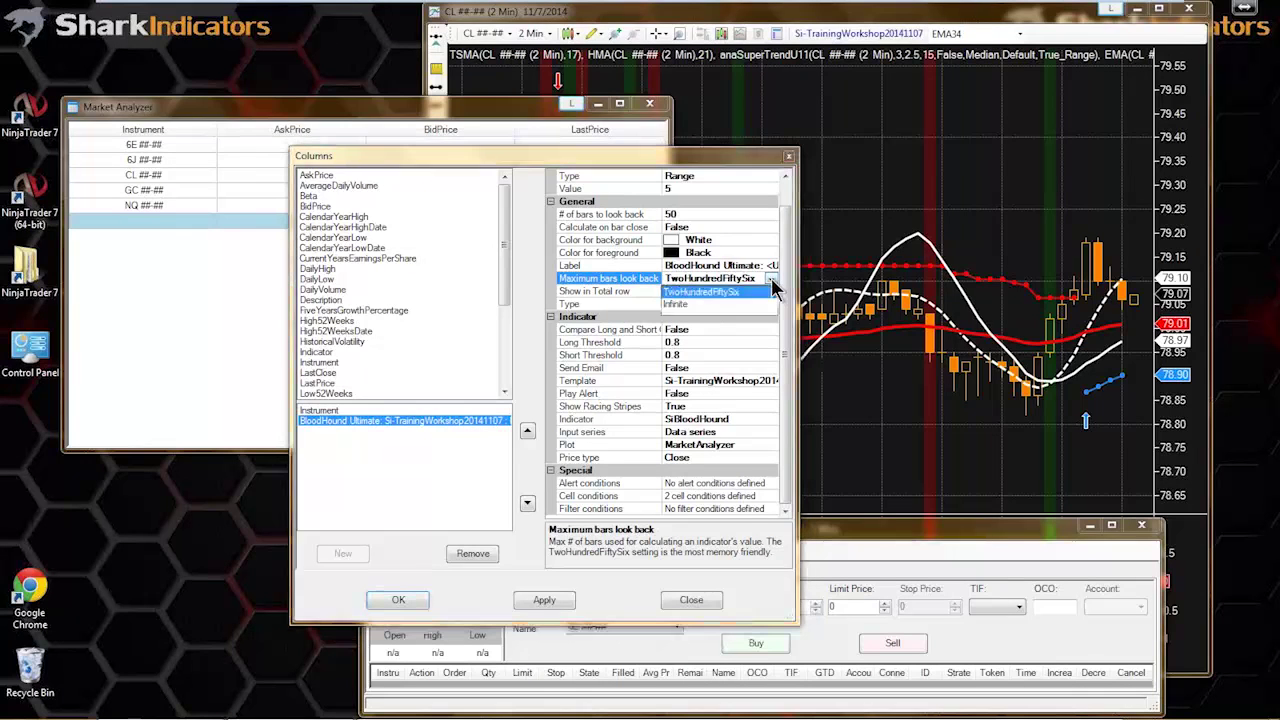
left_click(688, 291)
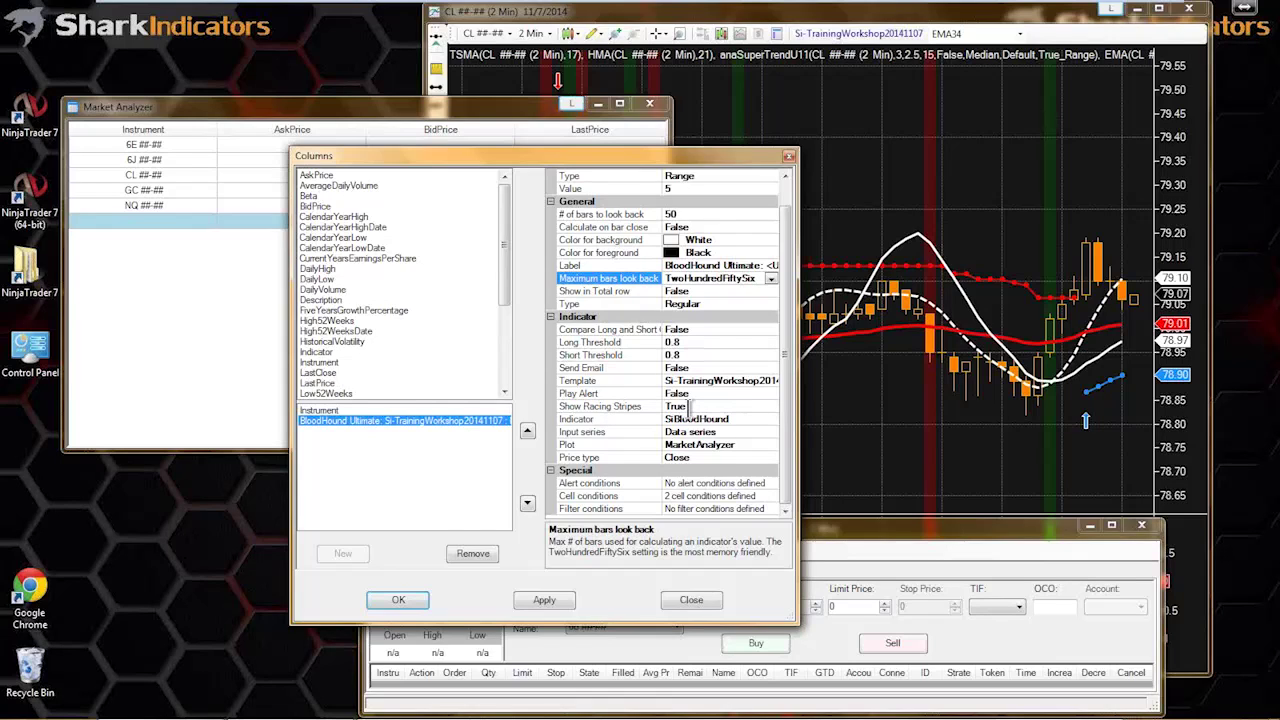
- Set Show Racing Stripes to False for the BloodHound column and accept the column settings
left_click(688, 406)
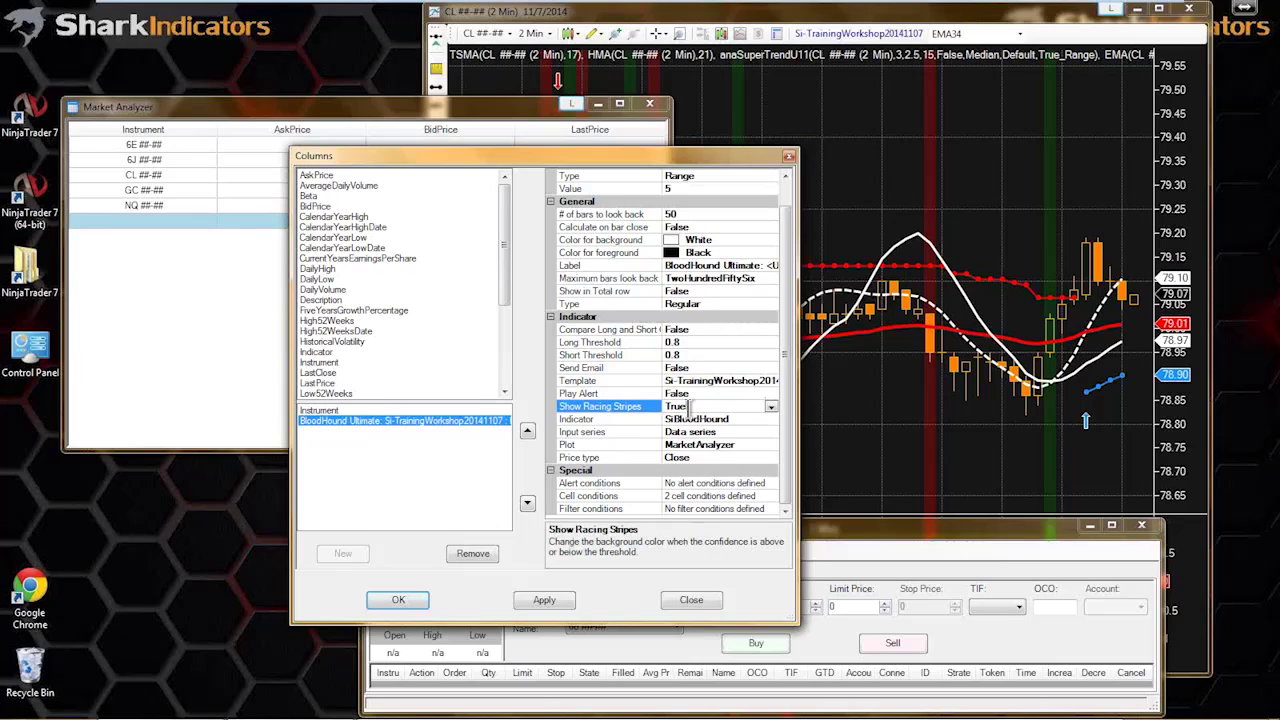
double_click(694, 406)
left_click(406, 601)
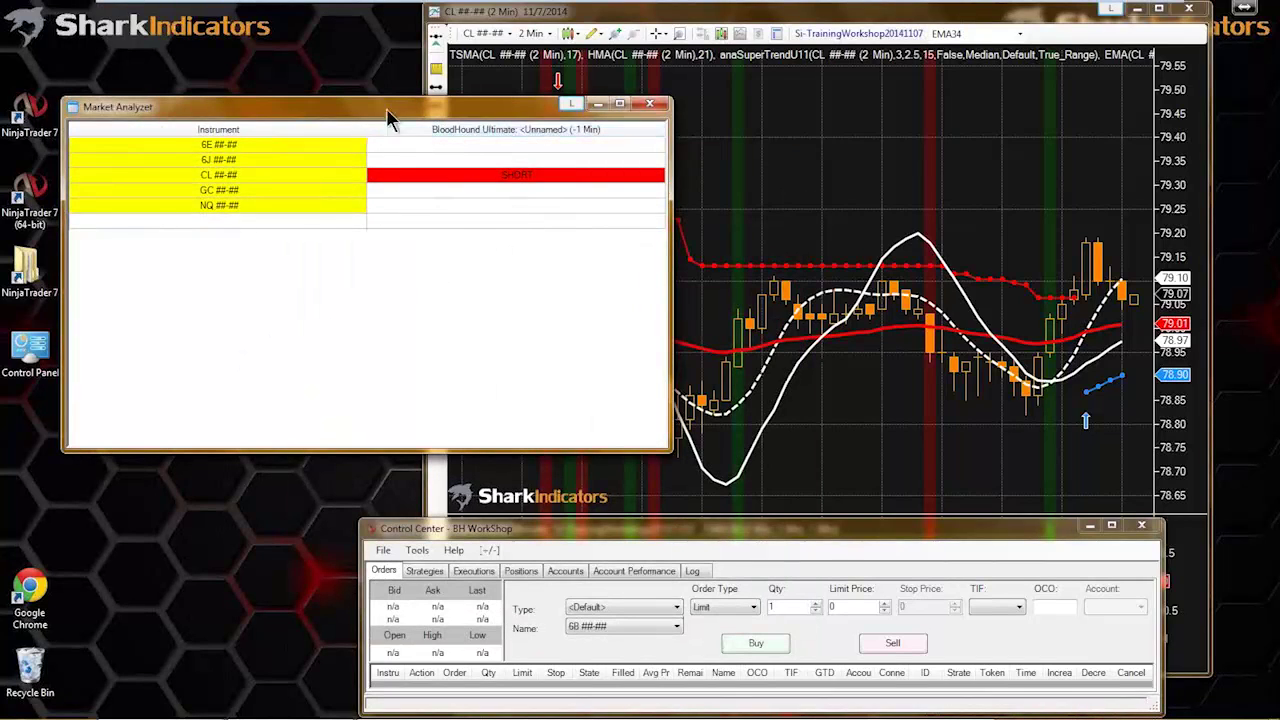
- Move the Market Analyzer window beside the chart and narrow it so it no longer overlaps the chart
left_click_drag(375, 113, 331, 51)
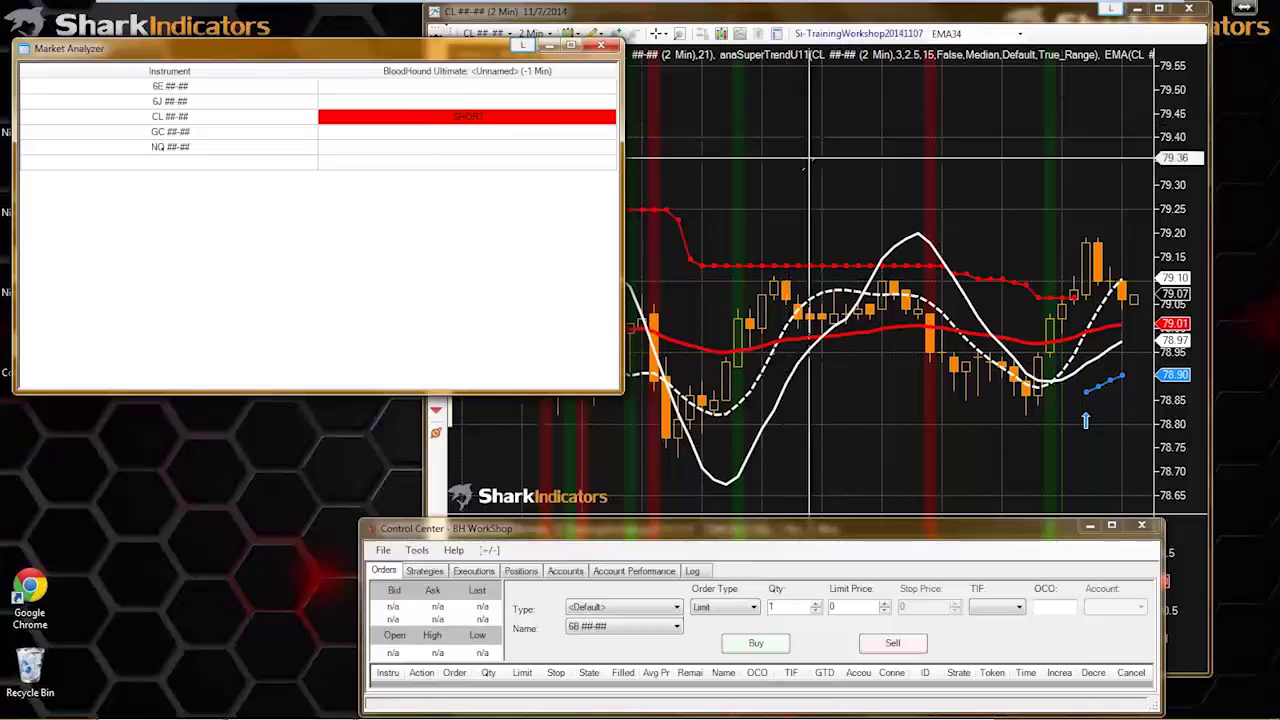
left_click_drag(418, 50, 408, 147)
left_click_drag(613, 258, 300, 258)
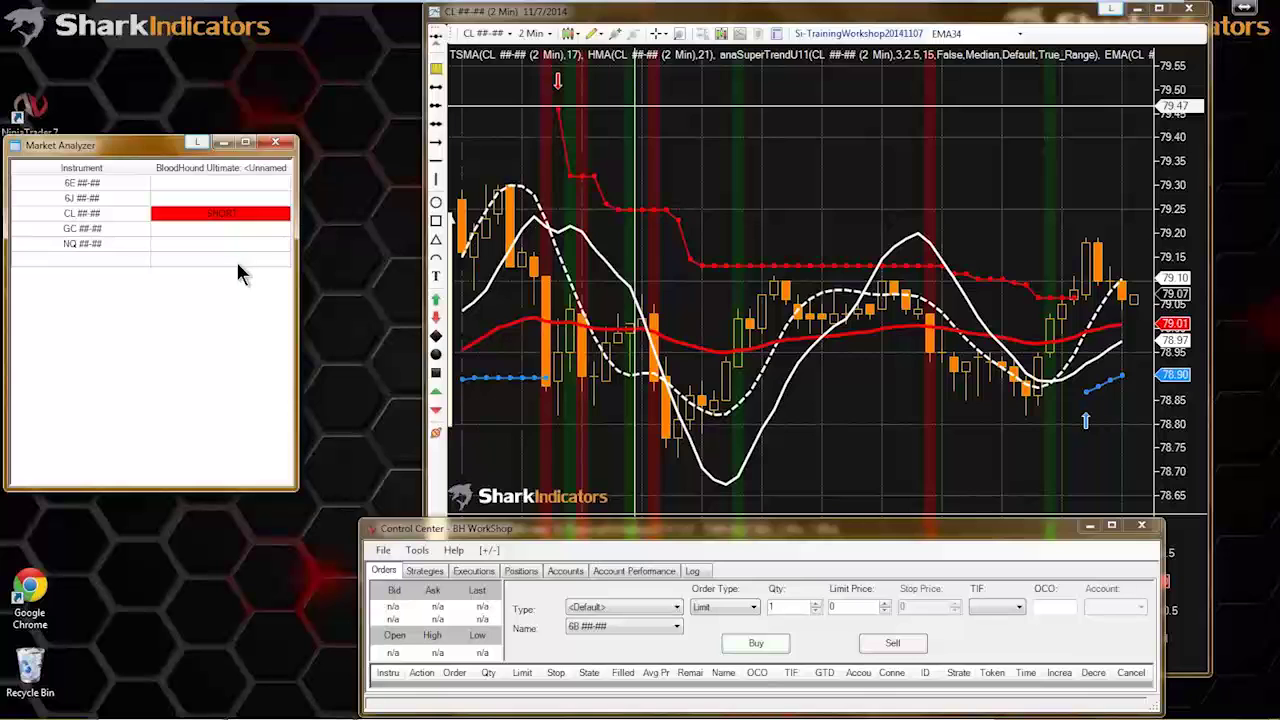
- Link the CL chart and the Market Analyzer window with the same turquoise link color
left_click(1110, 10)
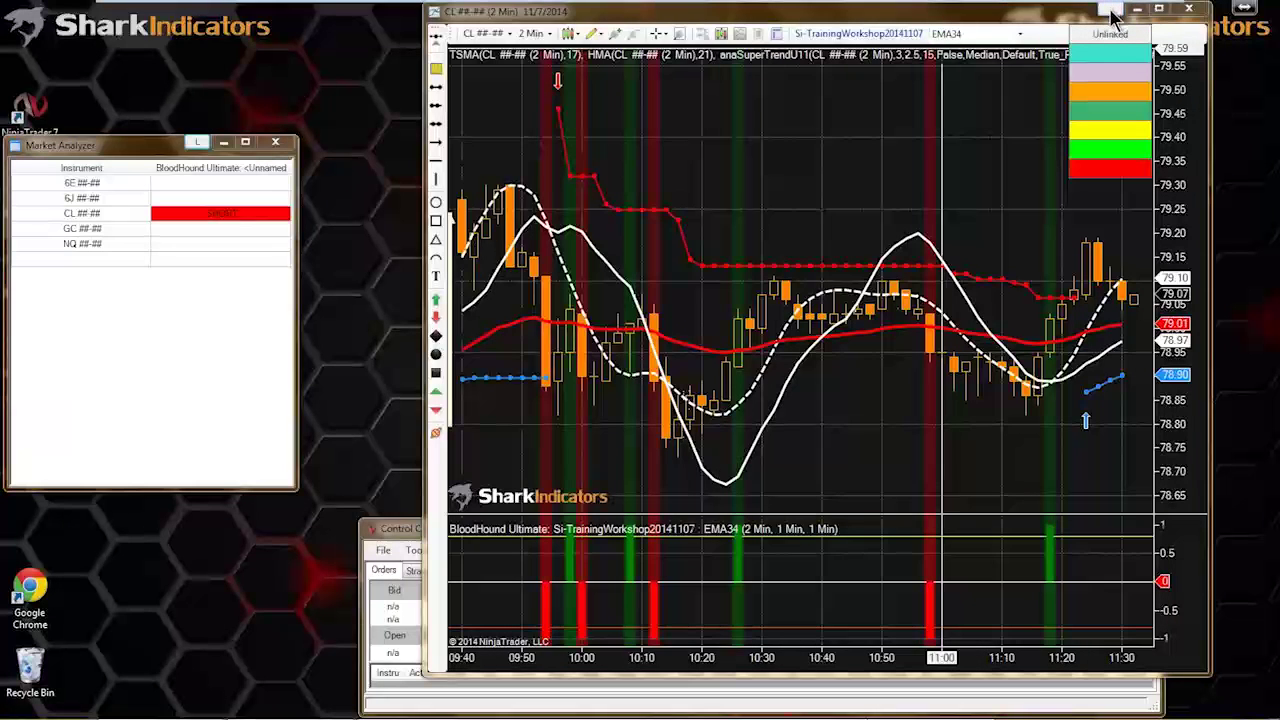
left_click(1106, 55)
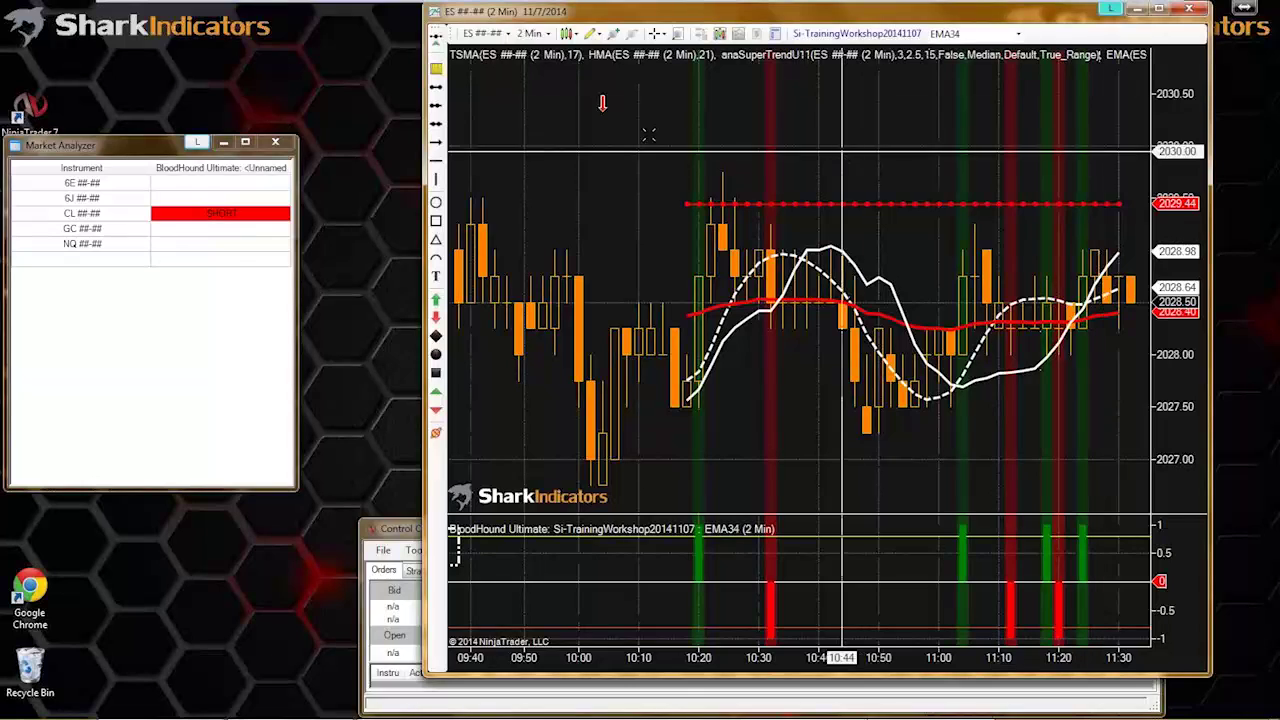
left_click(198, 142)
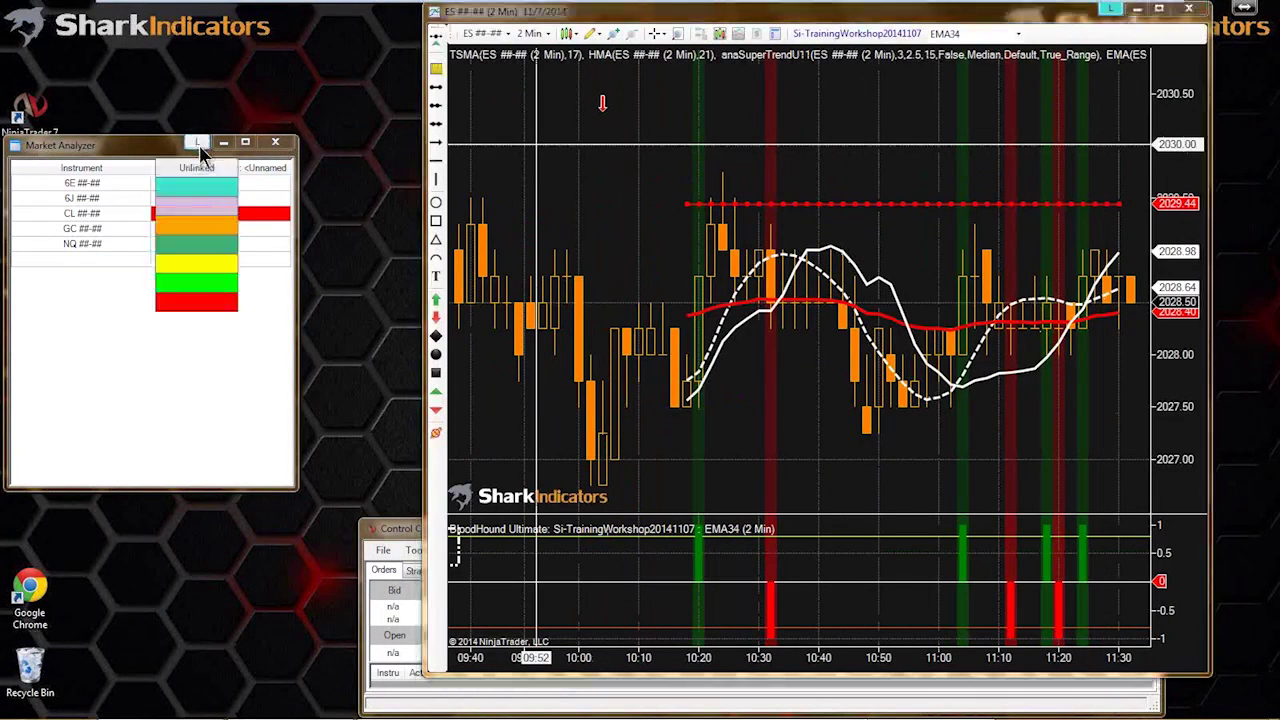
left_click(196, 180)
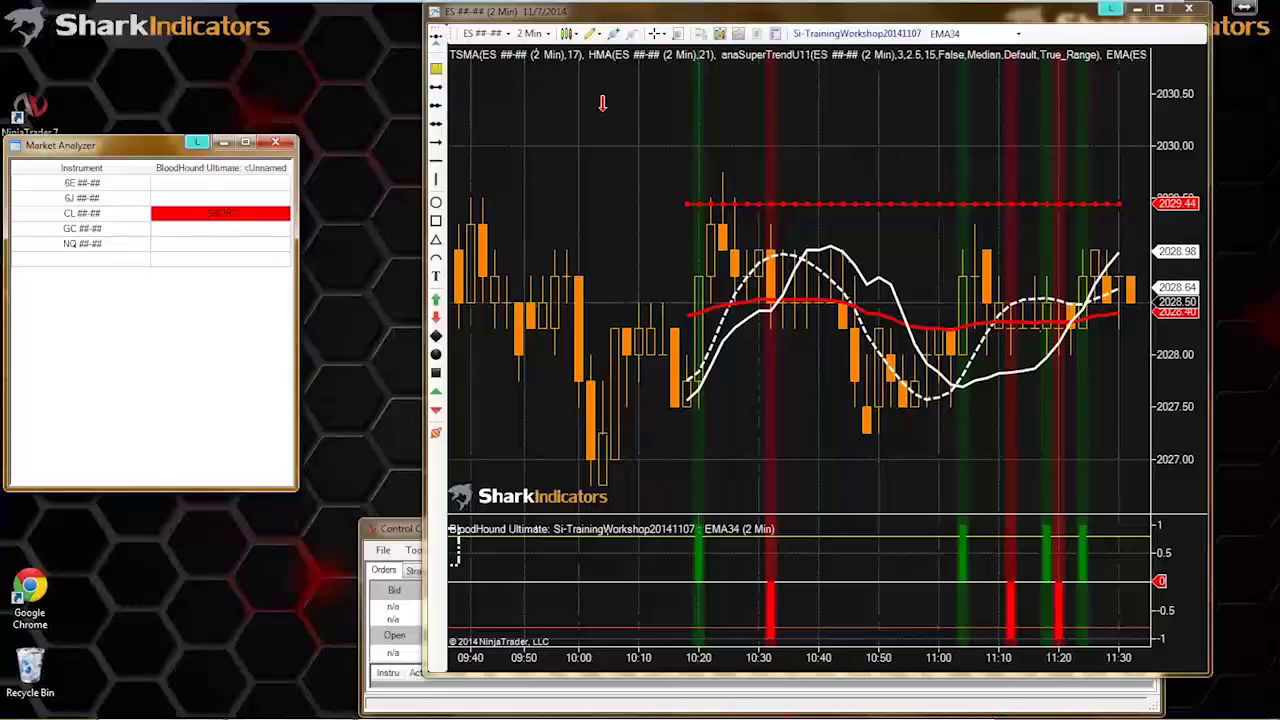
- Switch the linked chart to CL ##-## by selecting its SHORT signal in the Market Analyzer
left_click(930, 152)
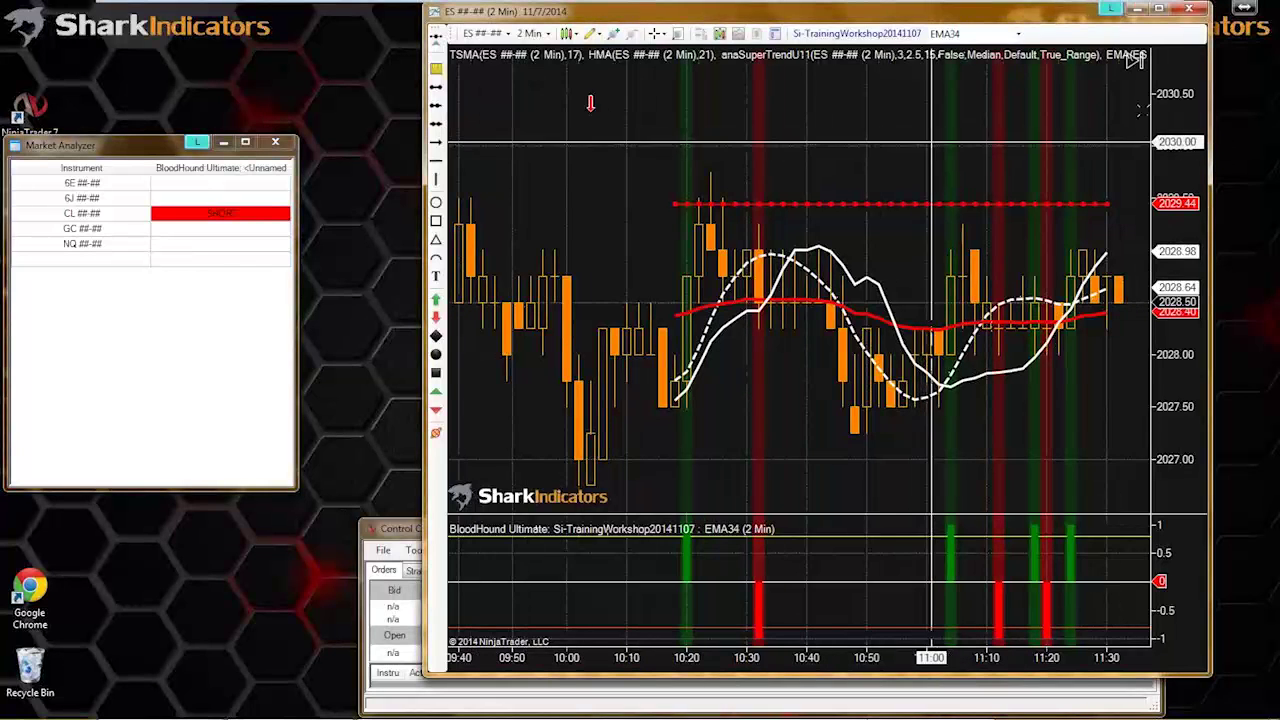
scroll(1135, 60, "up", 1)
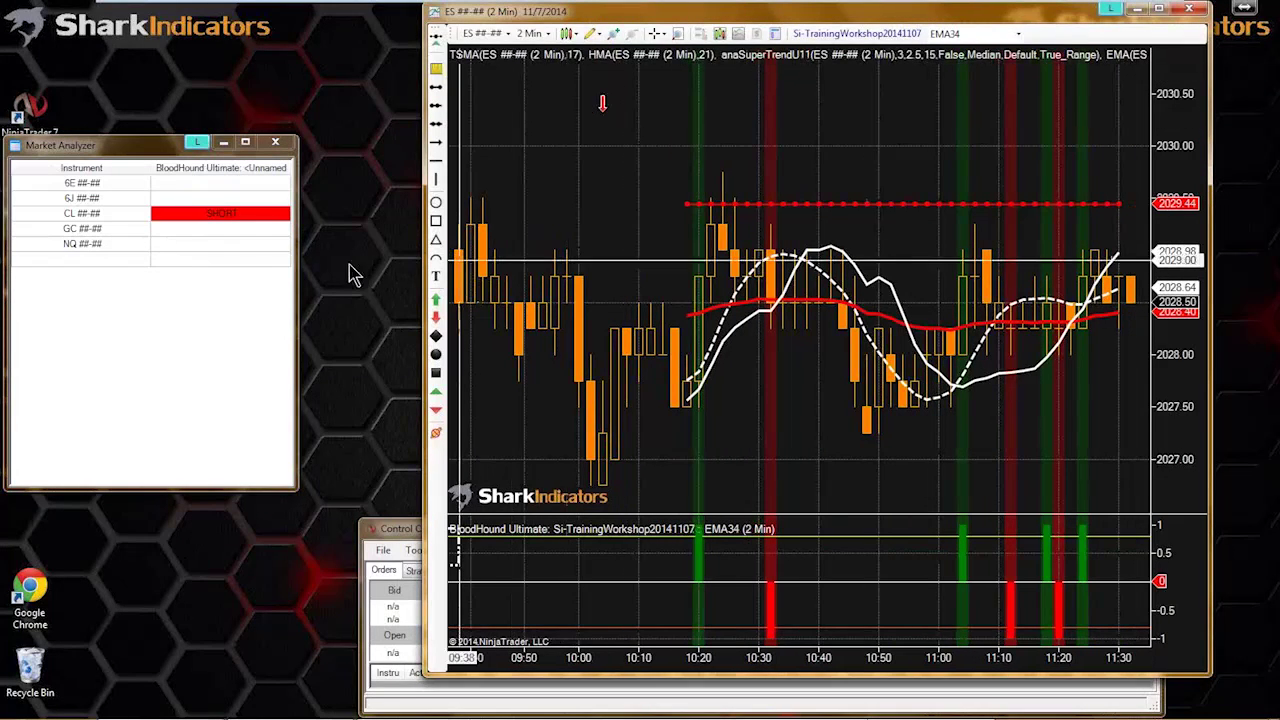
left_click(242, 214)
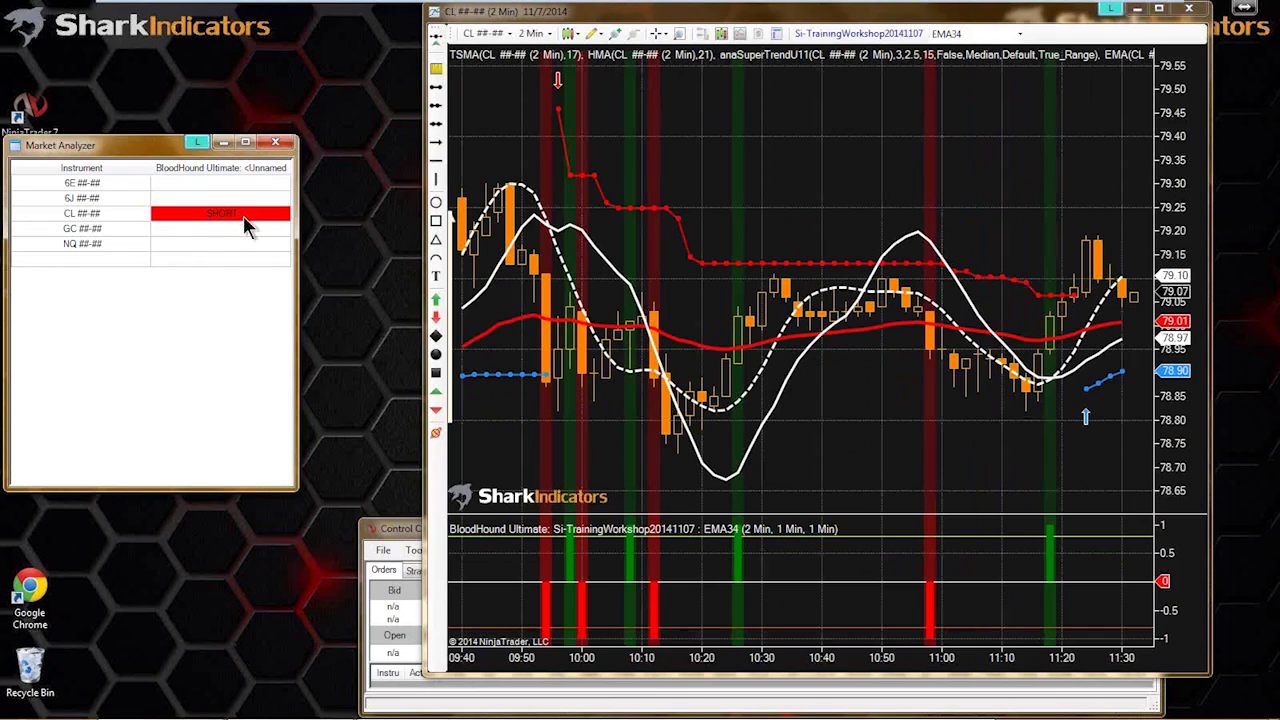
- Reopen the Market Analyzer's column settings, display the BloodHound column's properties, and widen the dialog
right_click(206, 214)
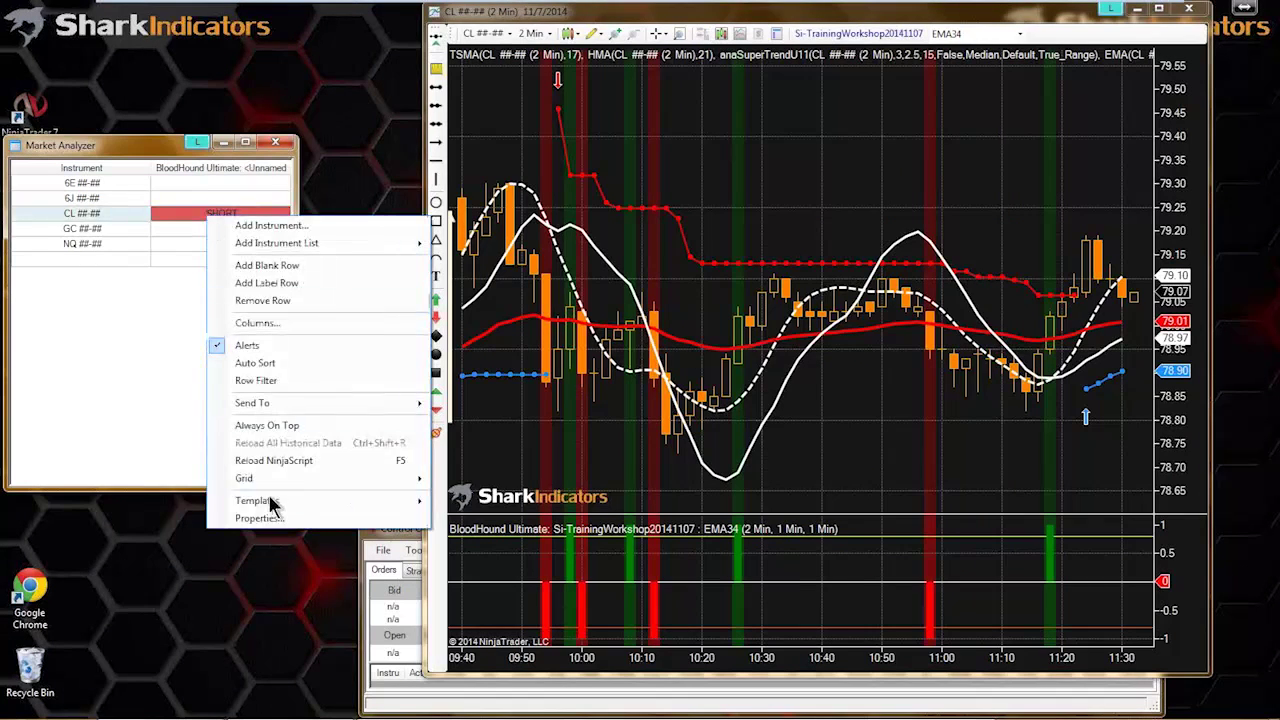
mouse_move(268, 503)
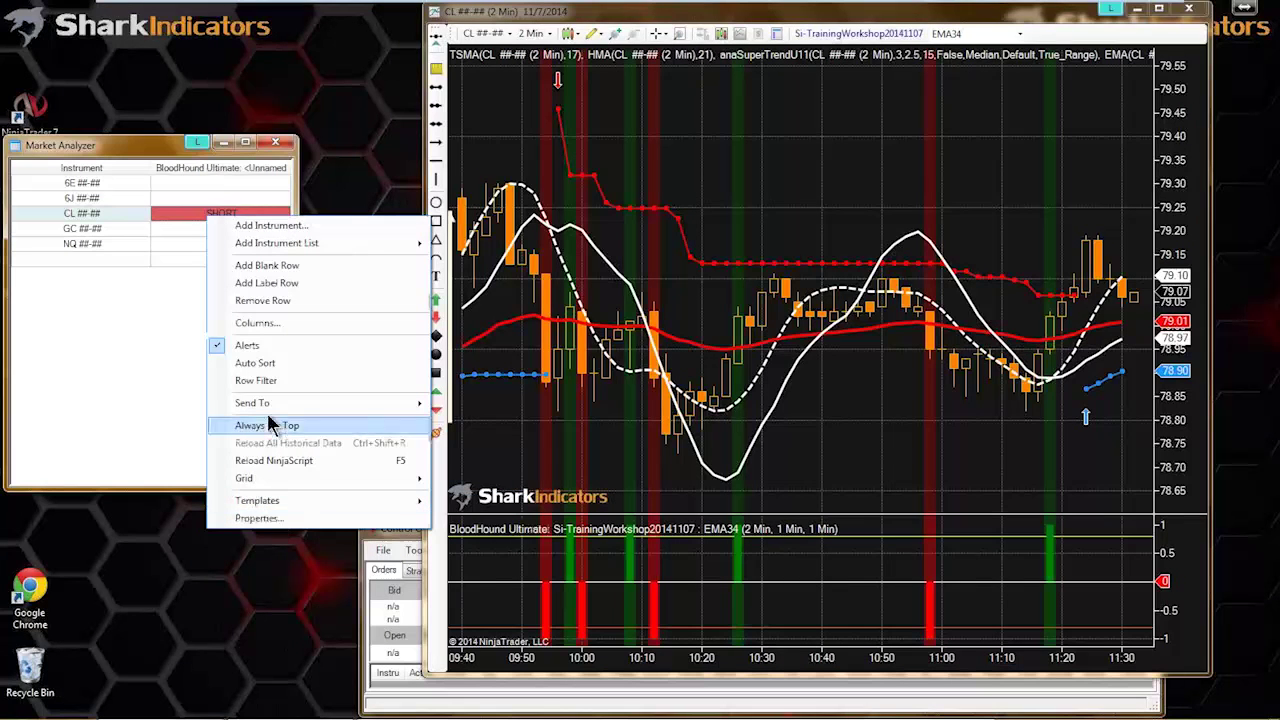
left_click(257, 323)
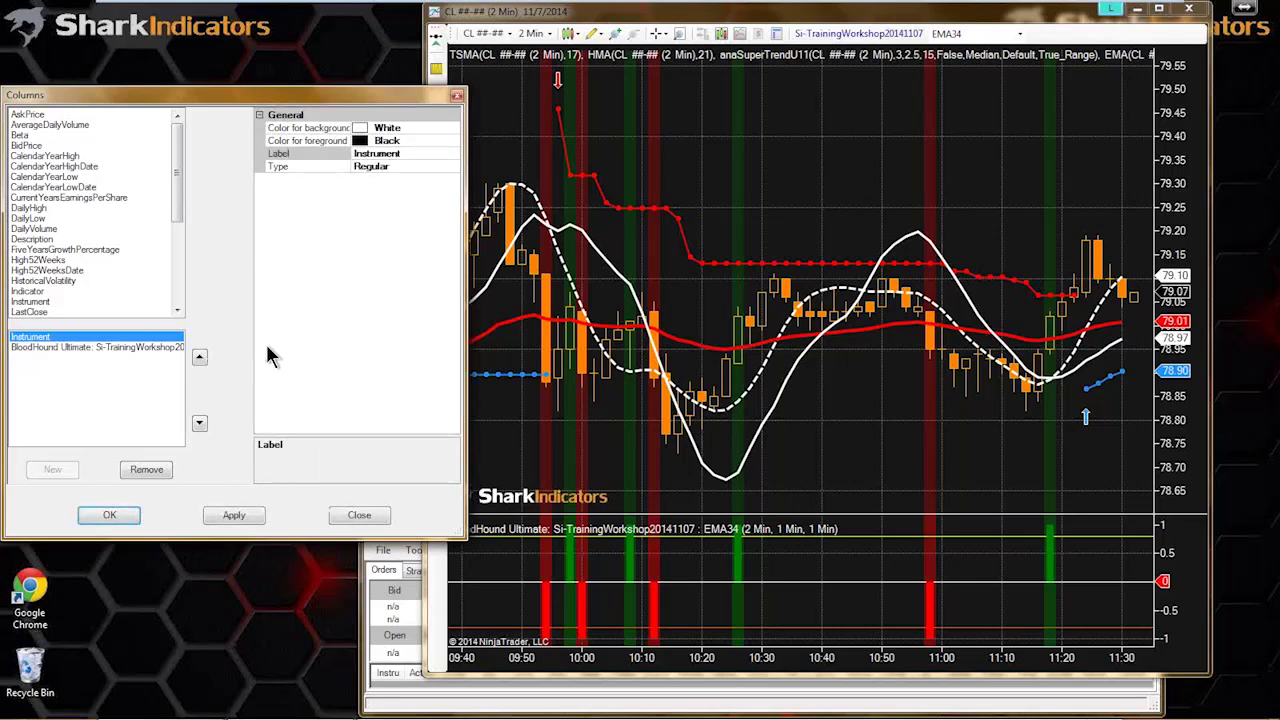
left_click(80, 347)
left_click_drag(466, 374, 603, 345)
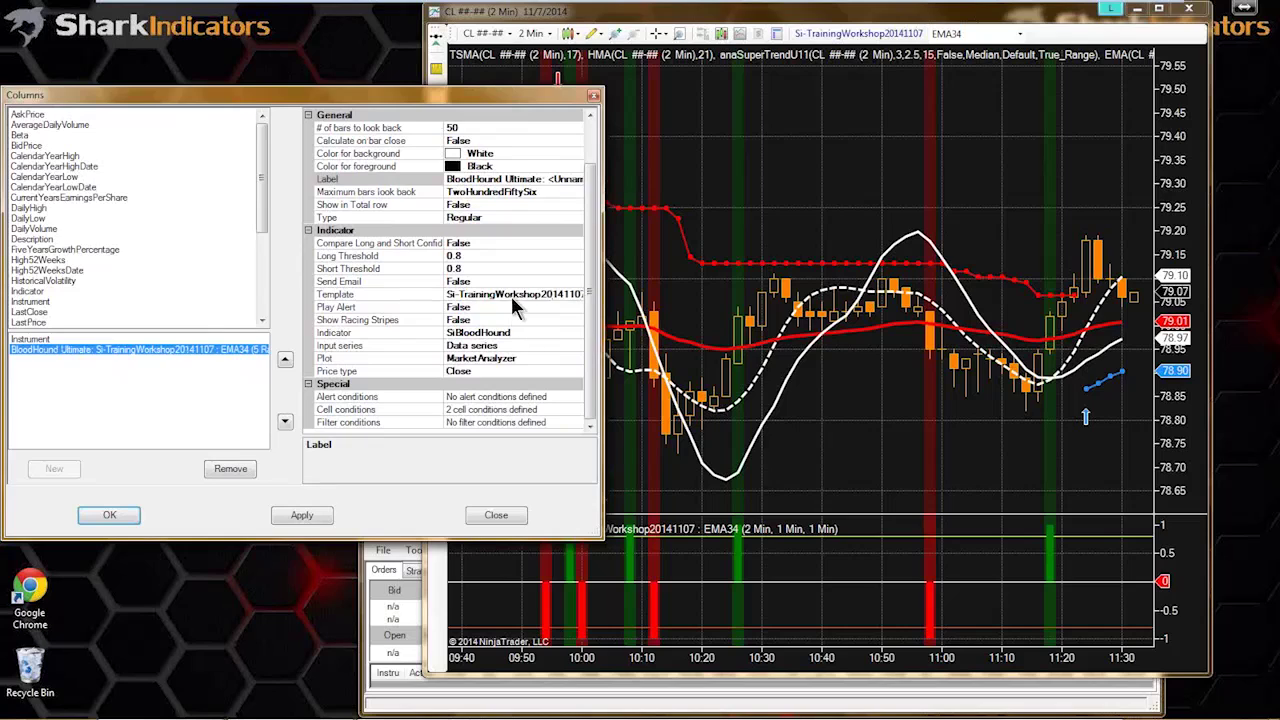
- Examine the BloodHound column's full template setting, widening the dialog further and highlighting the template file name and its EMA34 logic name
left_click(511, 296)
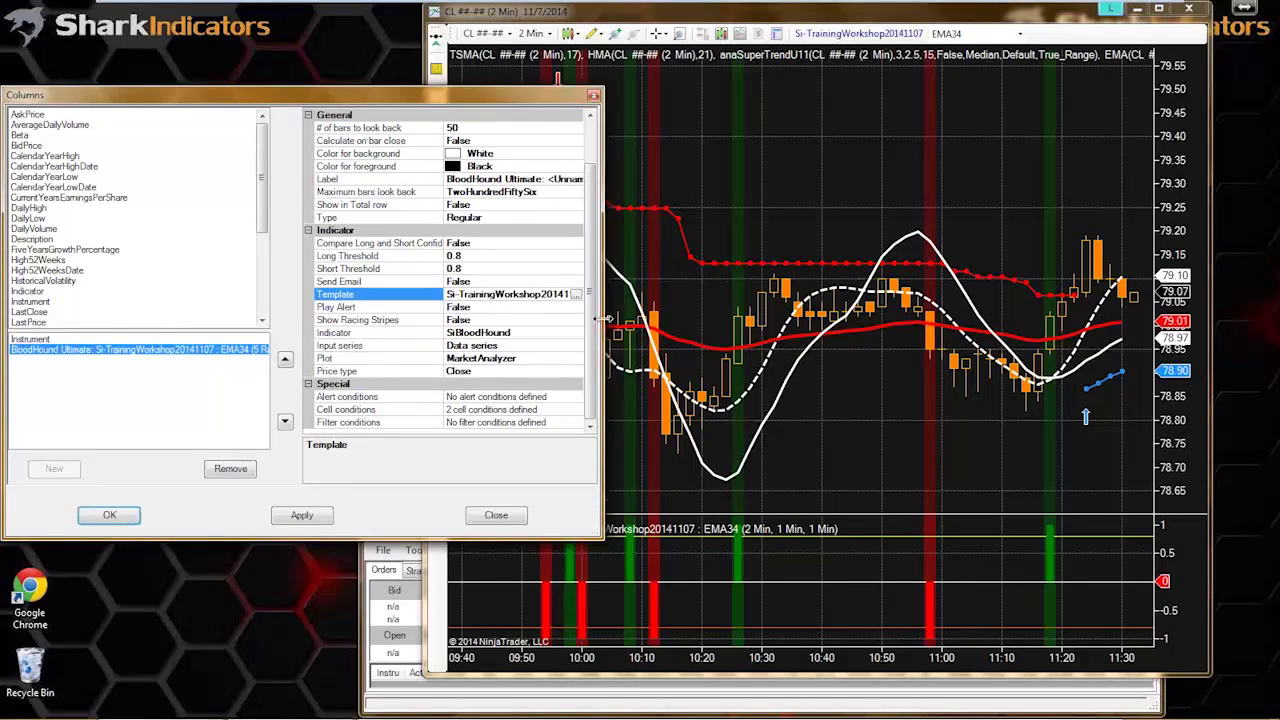
left_click_drag(603, 320, 1018, 330)
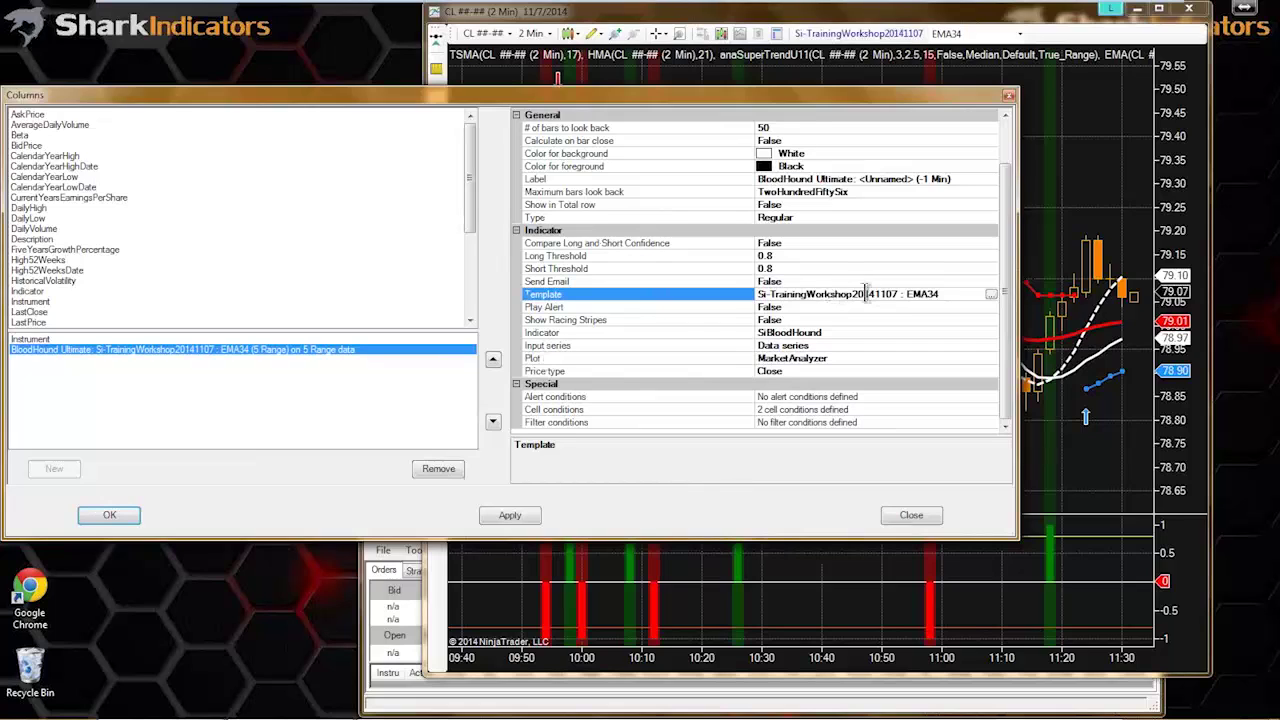
left_click_drag(934, 295, 906, 295)
left_click_drag(758, 295, 937, 294)
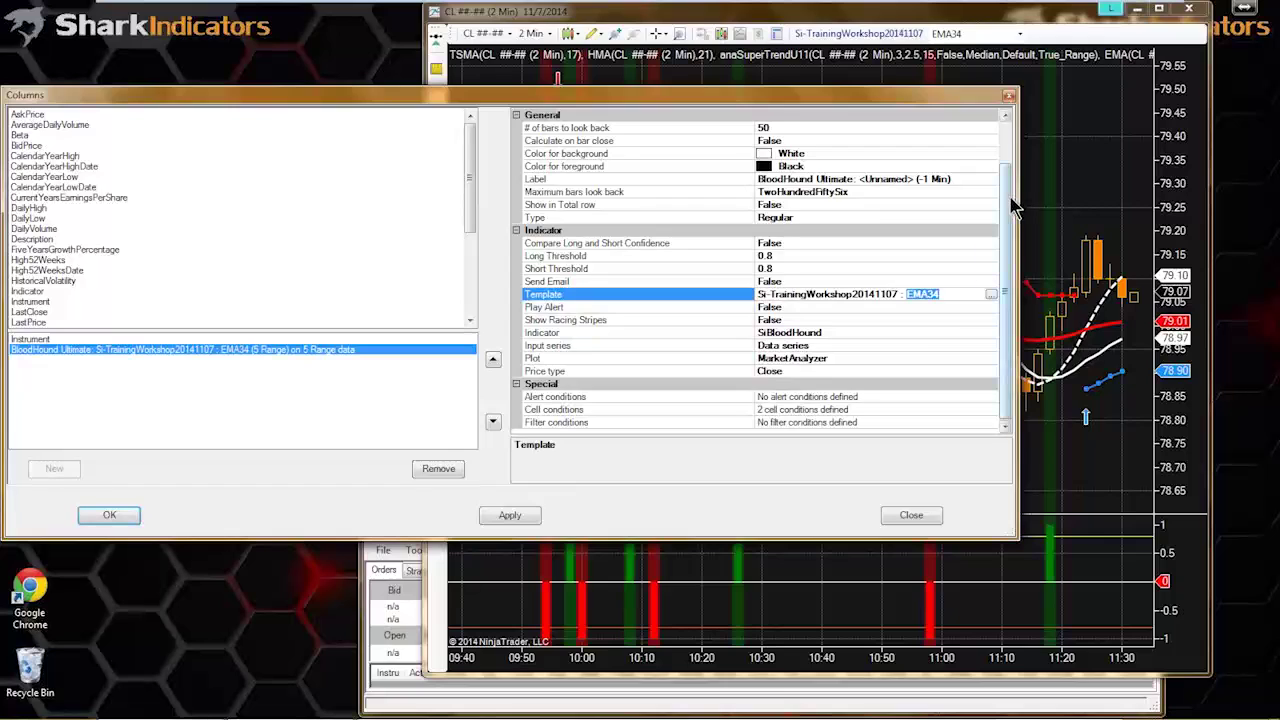
- Examine the BloodHound column's data series type and value, and close the Market Analyzer's column settings
scroll(1010, 200, "up", 2)
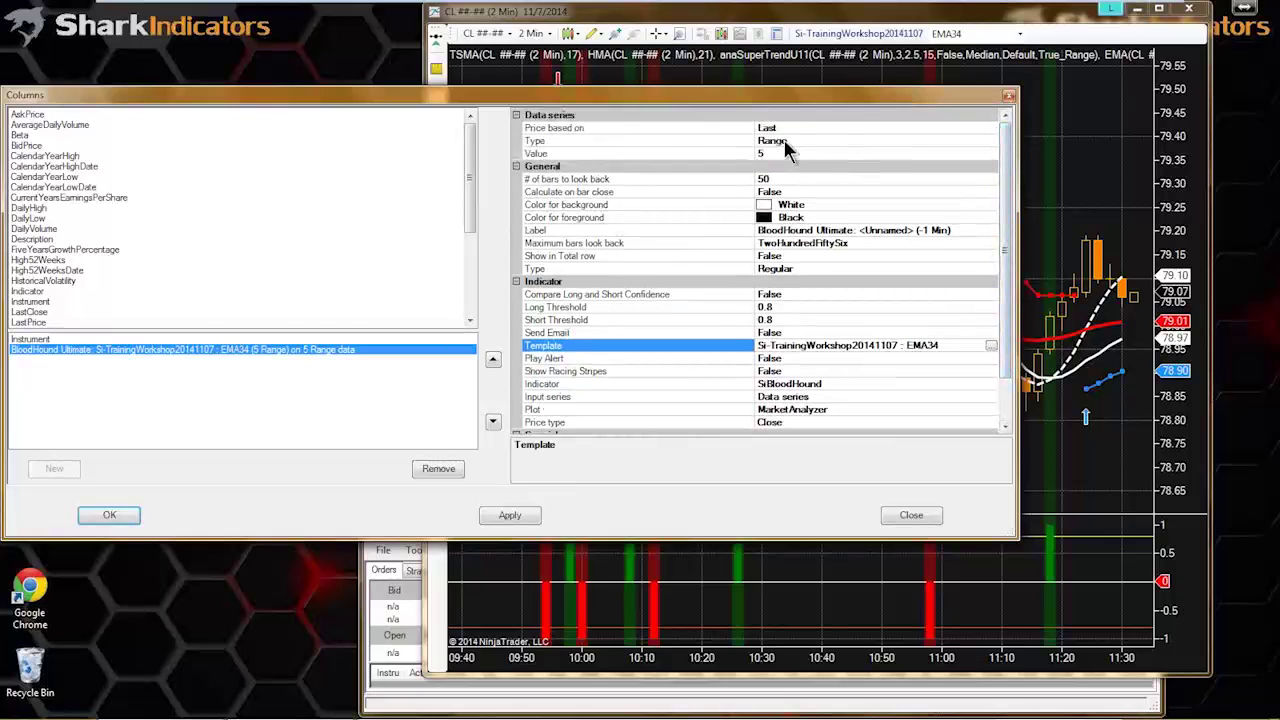
left_click(784, 140)
left_click(778, 155)
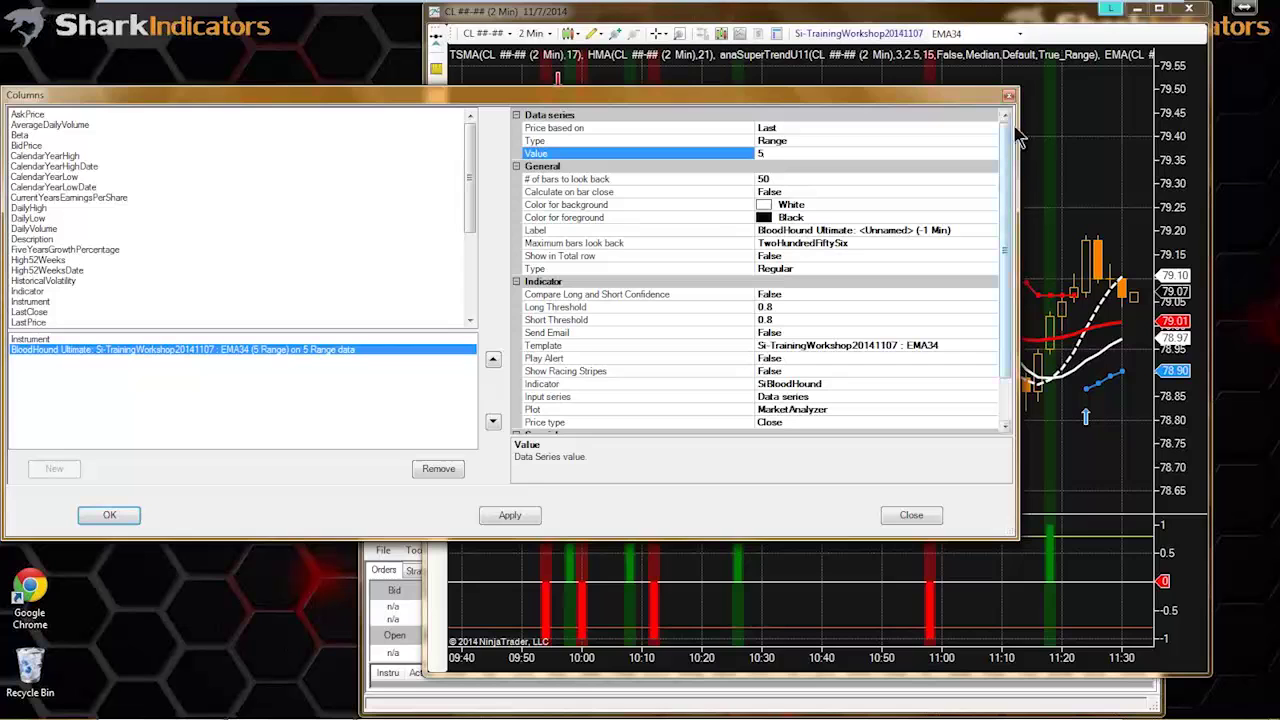
left_click(1008, 95)
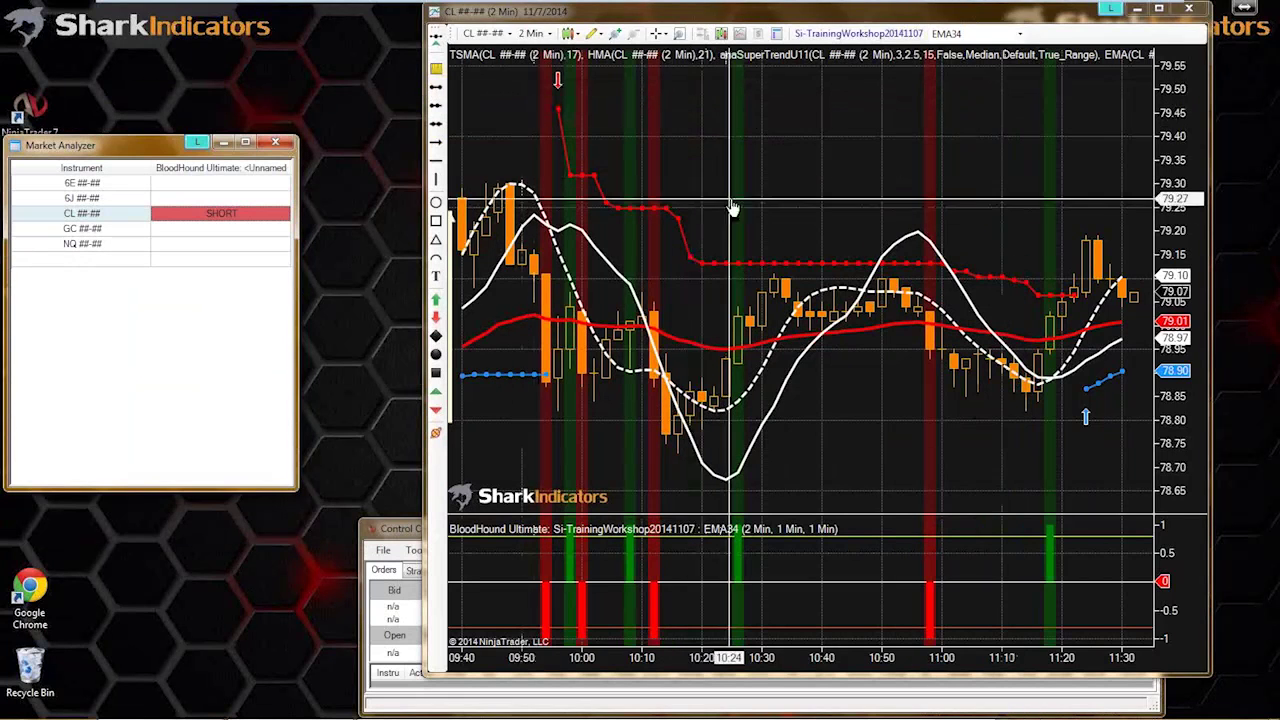
- Change the CL chart's data series to 5 Range and select the CL signal cell in the Market Analyzer
scroll(700, 185, "up", 1)
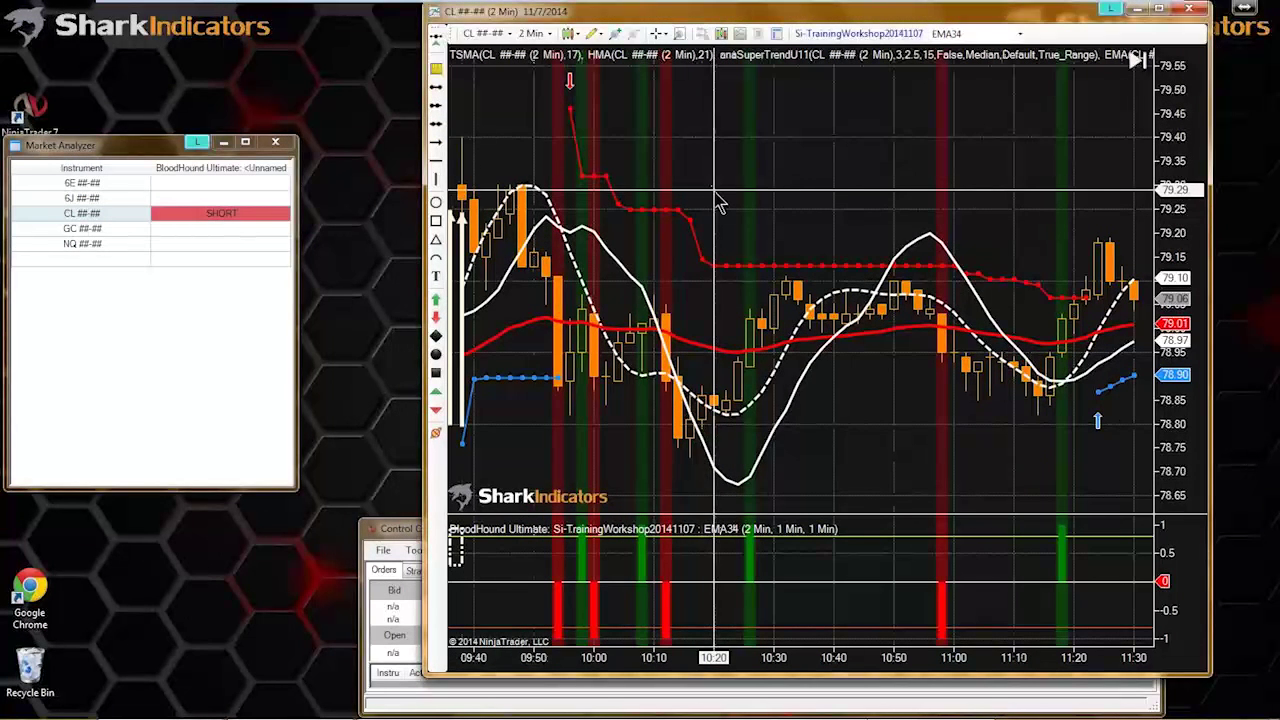
type("5G")
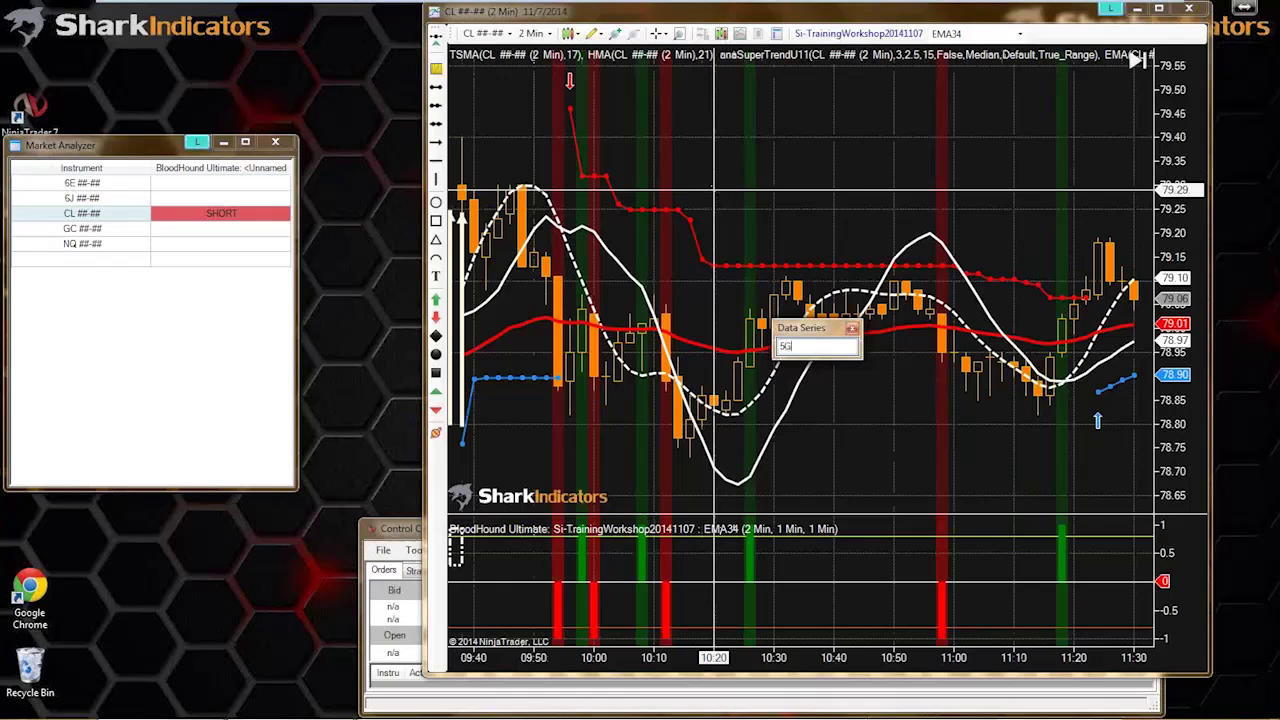
key("Return")
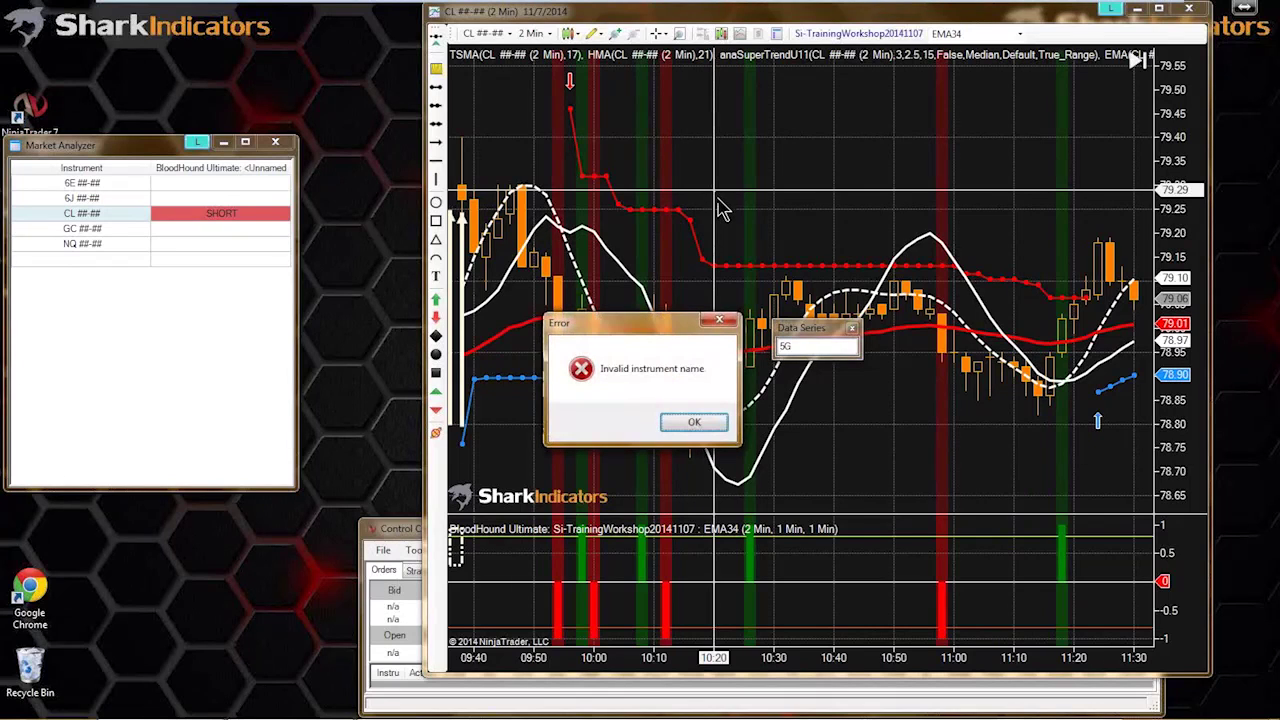
left_click(700, 424)
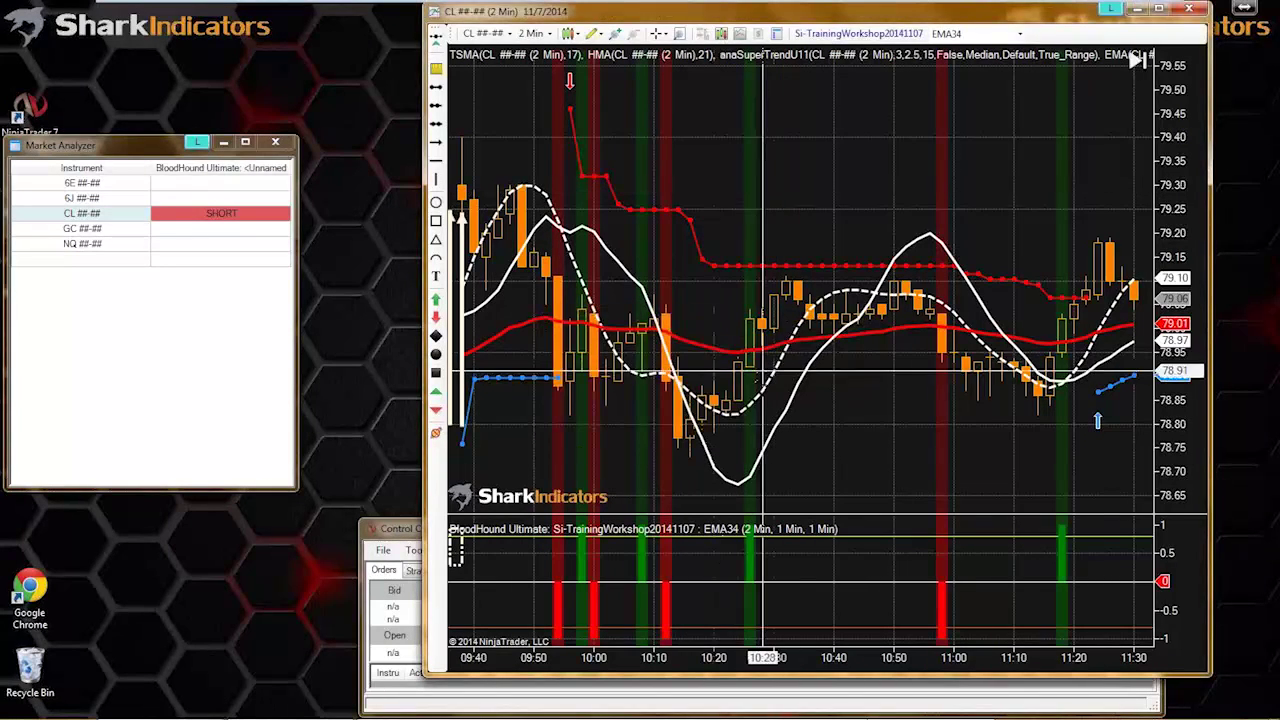
type("5R")
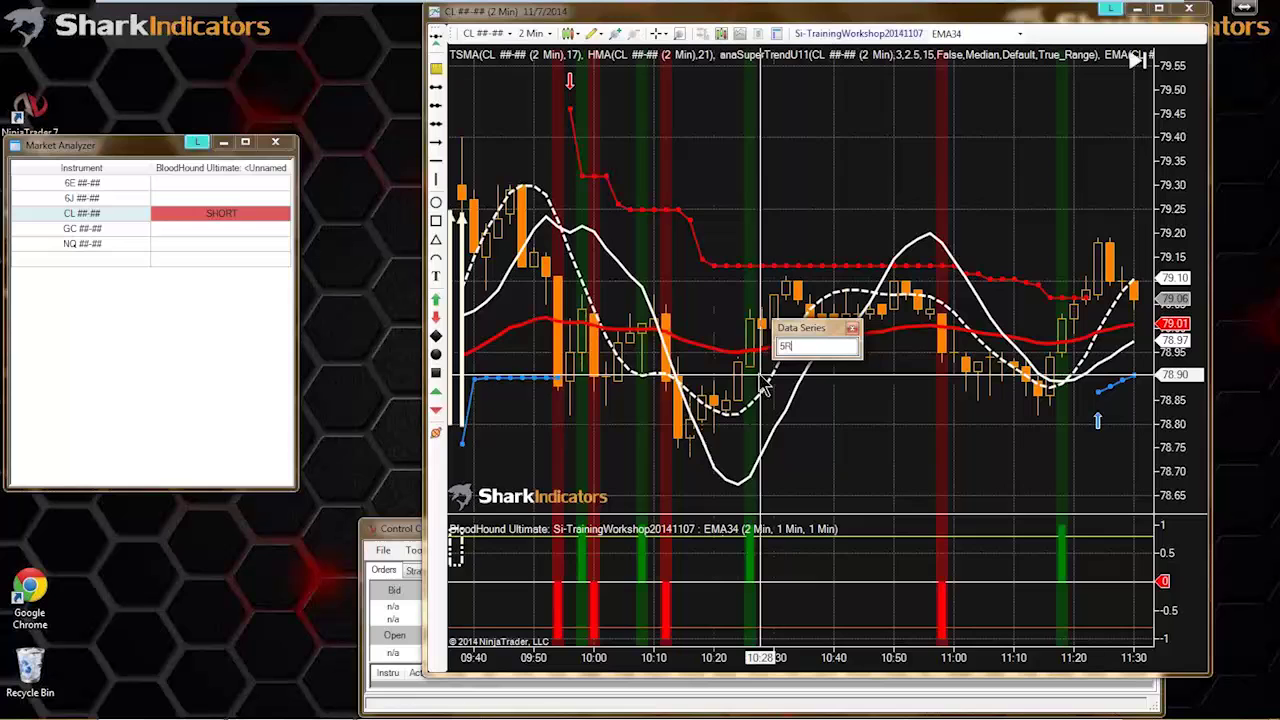
key("Return")
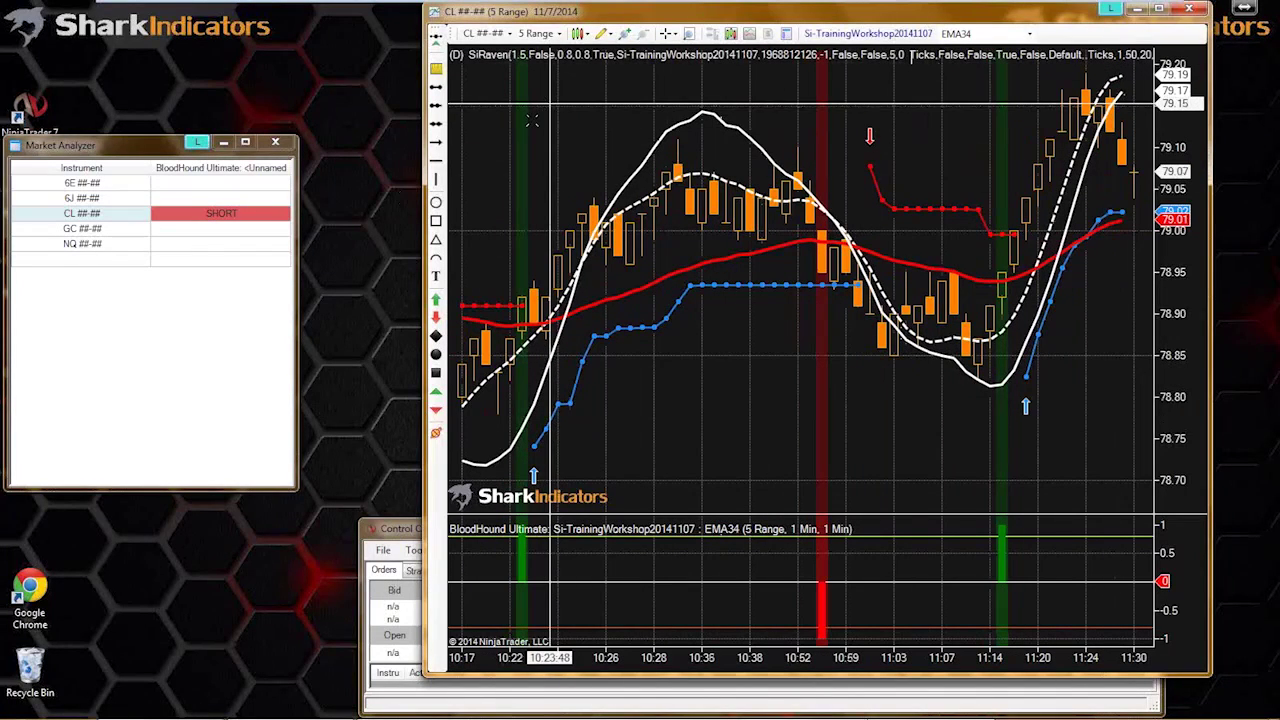
left_click(183, 215)
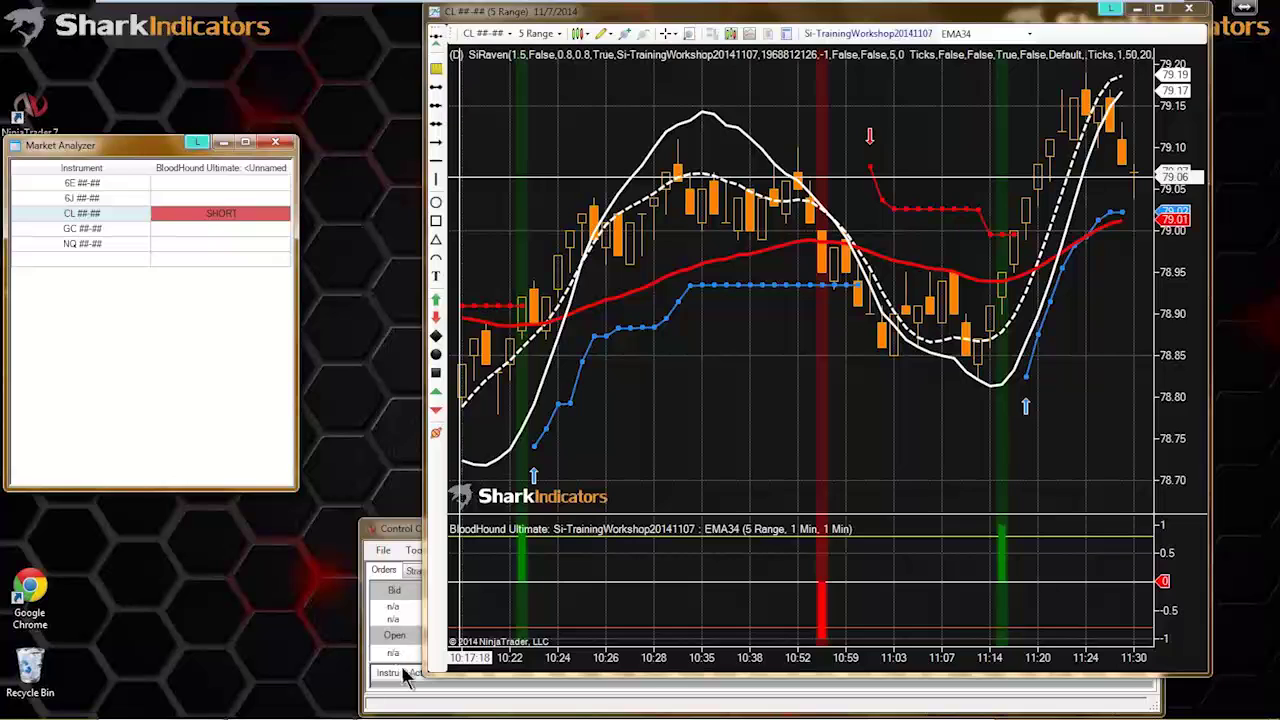
- Connect the Control Center to the Simulated Data Feed
left_click(408, 600)
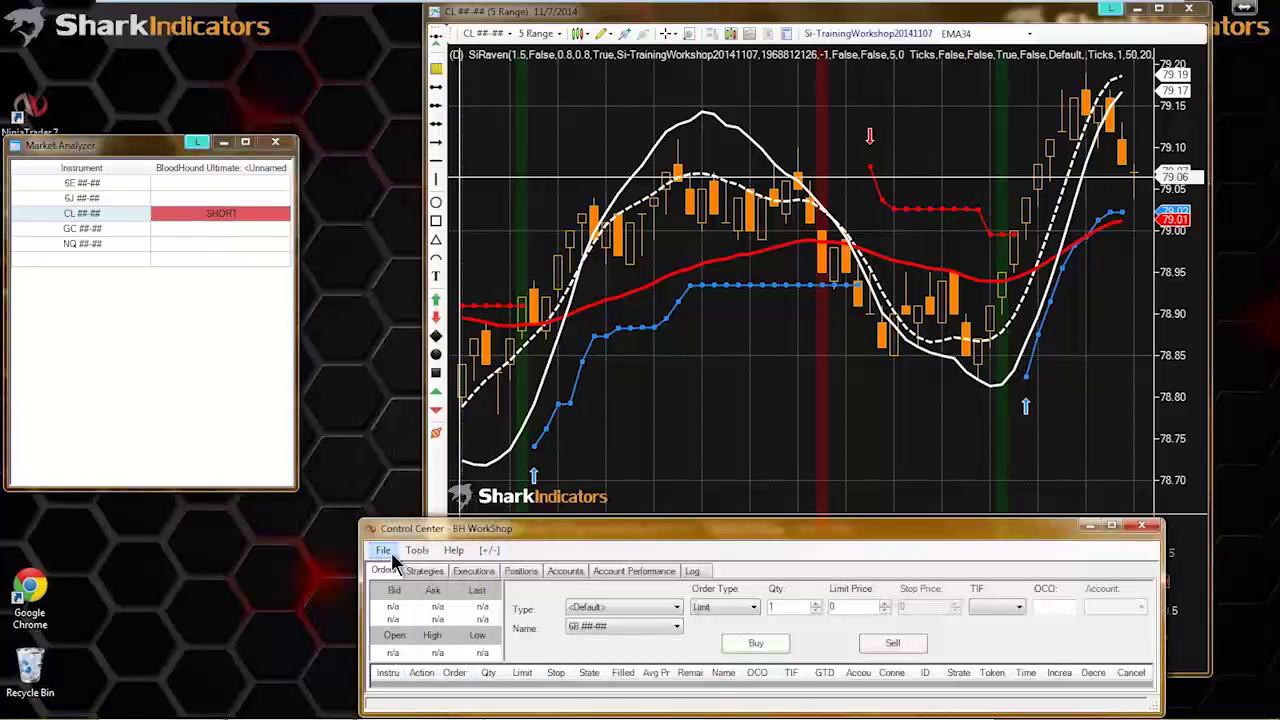
left_click(382, 552)
mouse_move(505, 610)
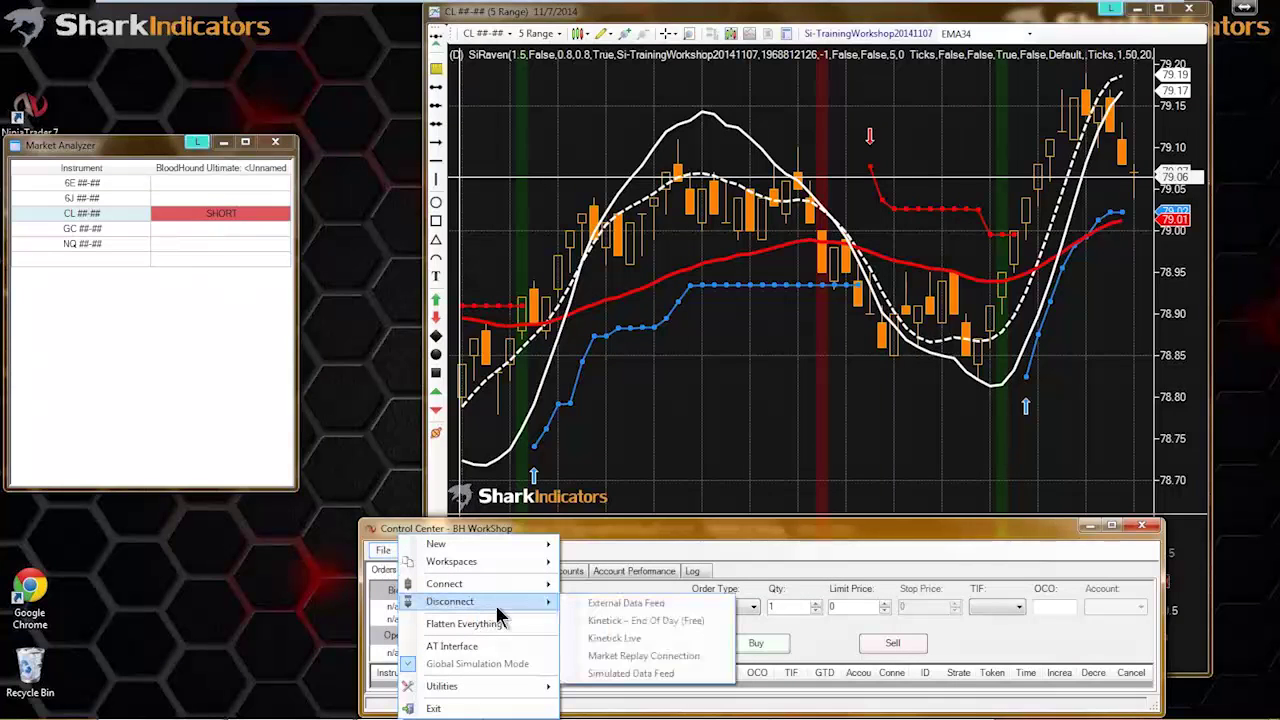
mouse_move(486, 582)
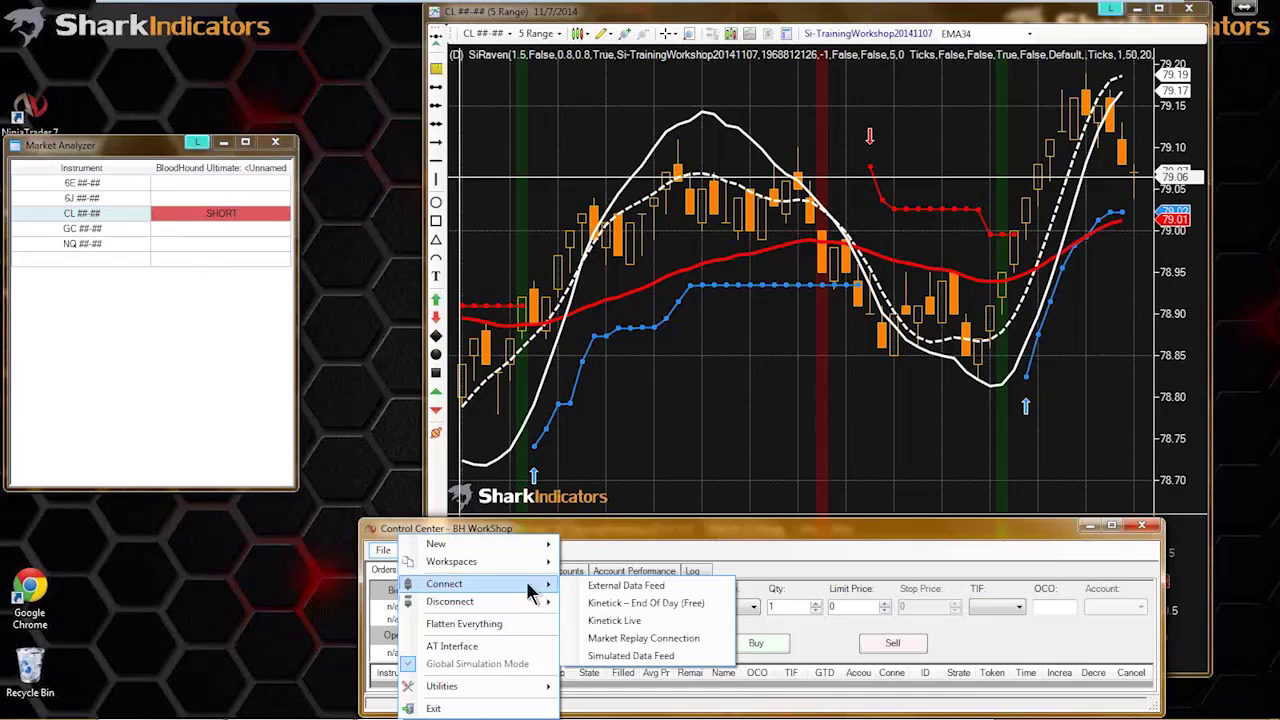
left_click(617, 657)
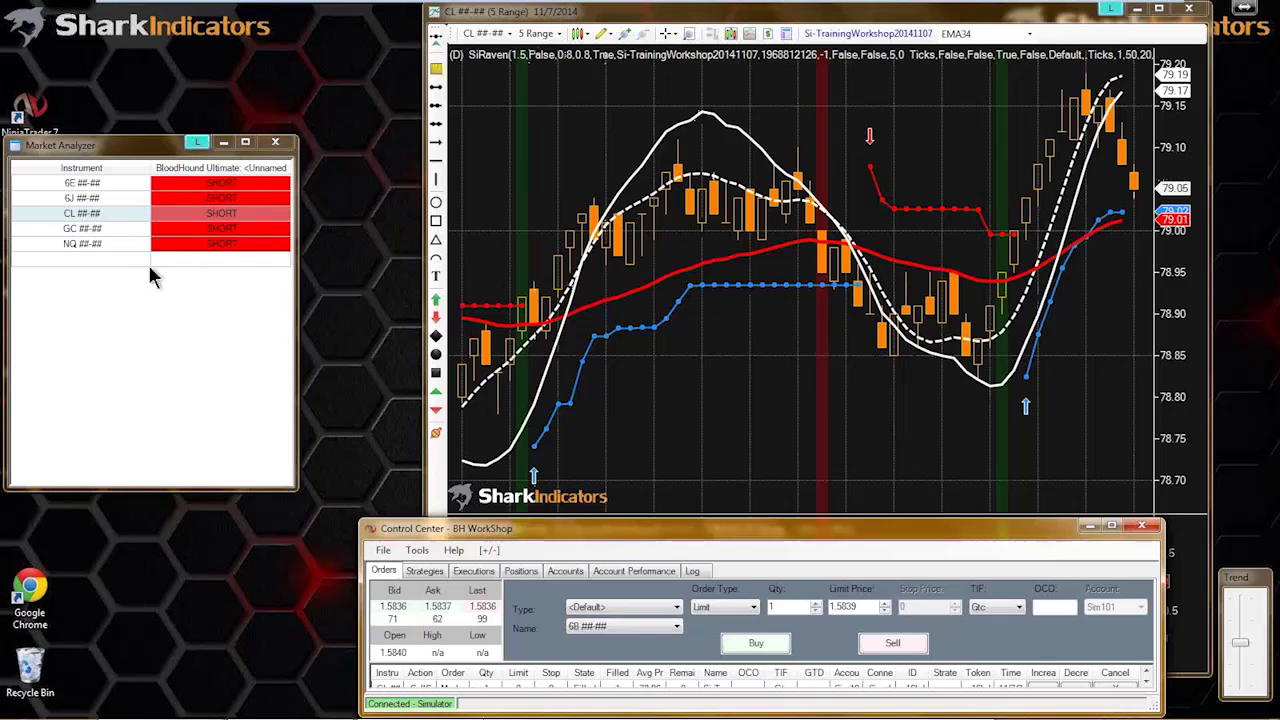
- Select the 6E signal cell, review the Market Analyzer's general properties in an enlarged dialog, and close them
left_click(170, 183)
right_click(172, 182)
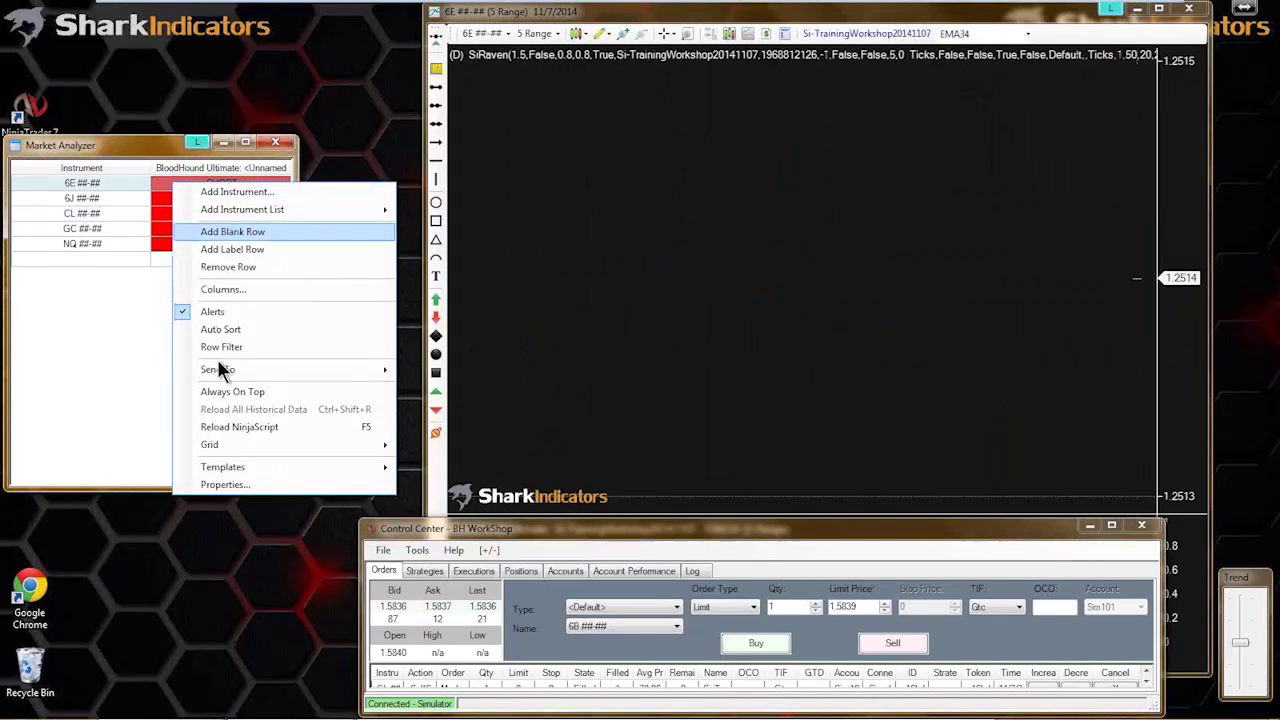
left_click(222, 488)
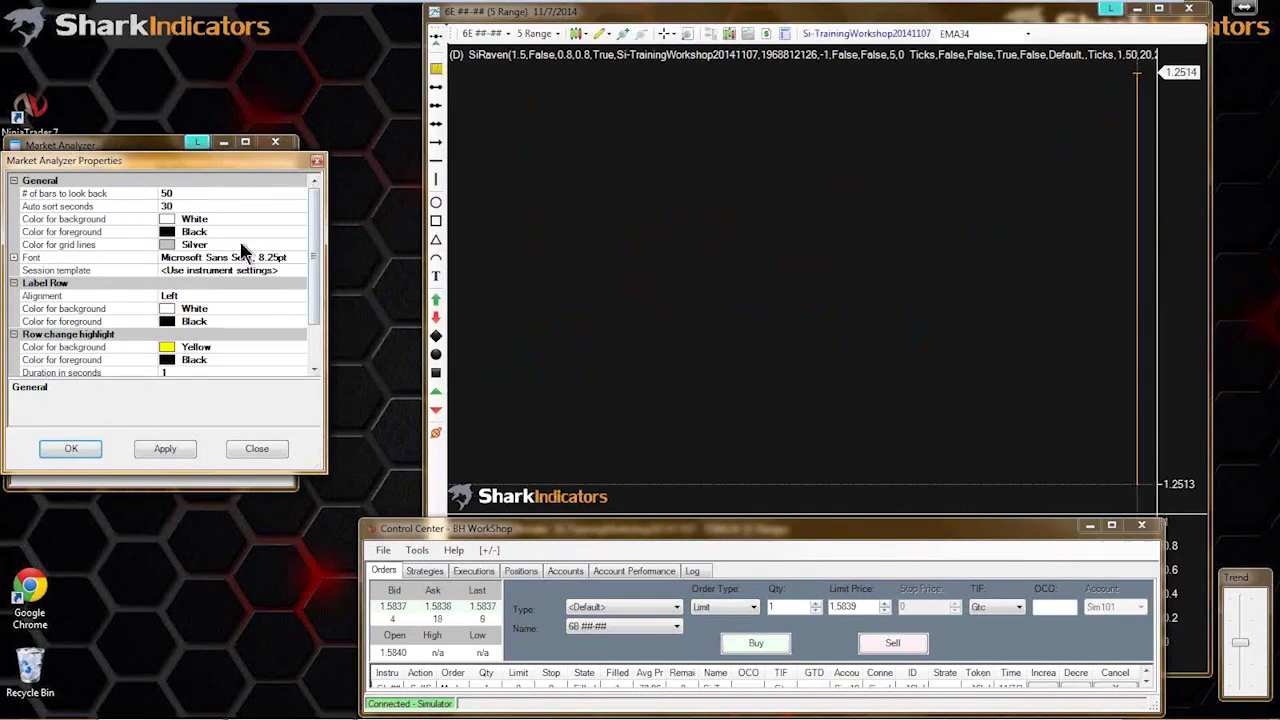
left_click_drag(189, 161, 565, 113)
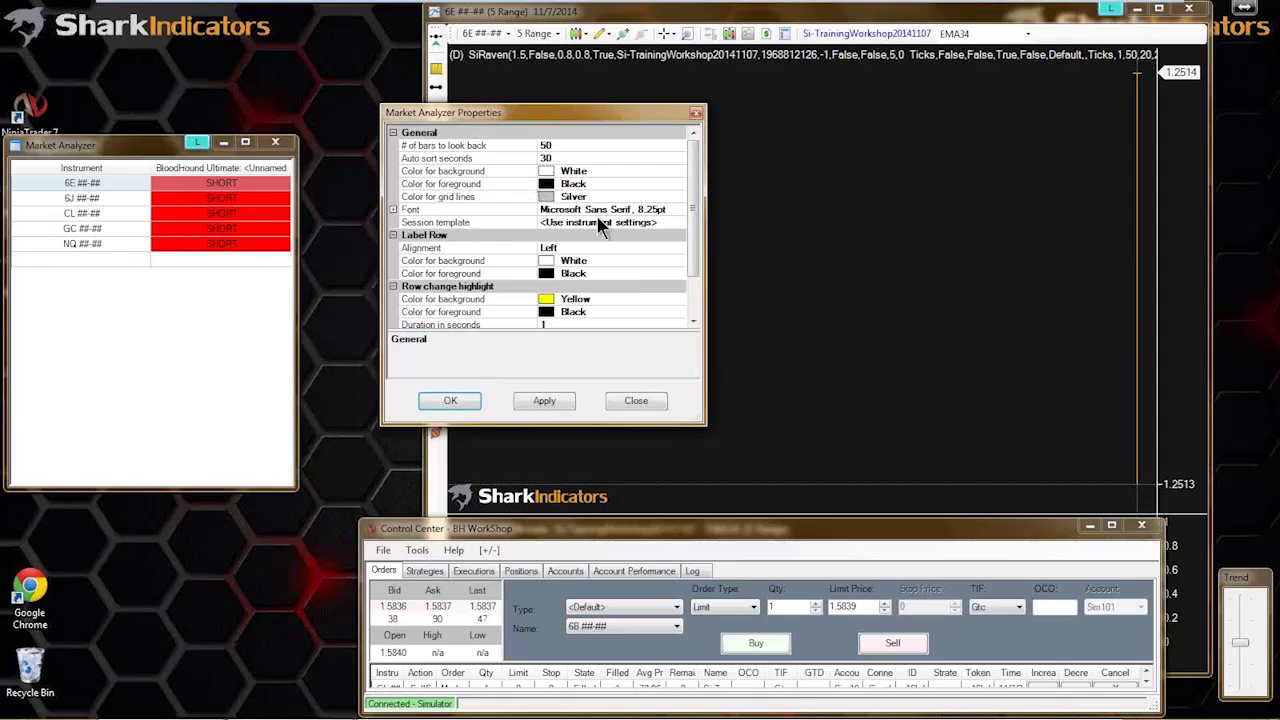
left_click_drag(707, 428, 712, 537)
left_click(648, 510)
- Reopen the Market Analyzer's column settings and open the BloodHound column's cell conditions
right_click(210, 245)
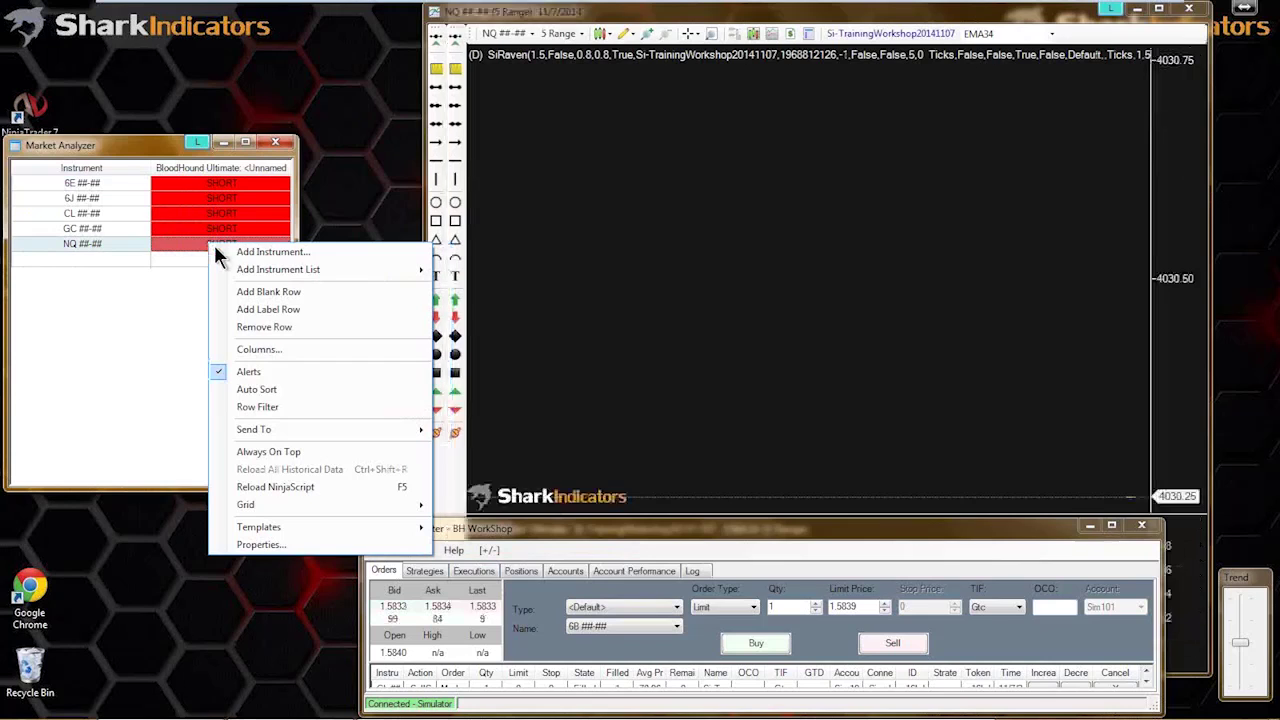
left_click(245, 350)
left_click_drag(263, 96, 603, 53)
left_click(403, 305)
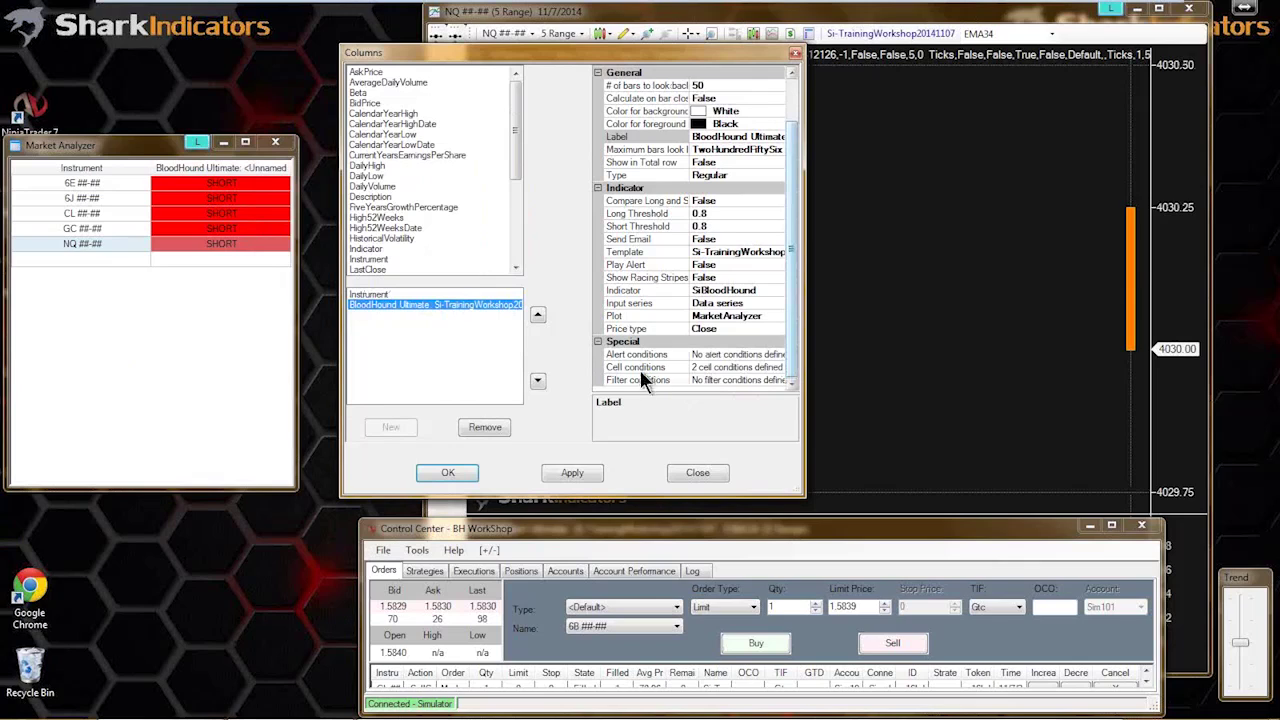
left_click(634, 357)
left_click(625, 368)
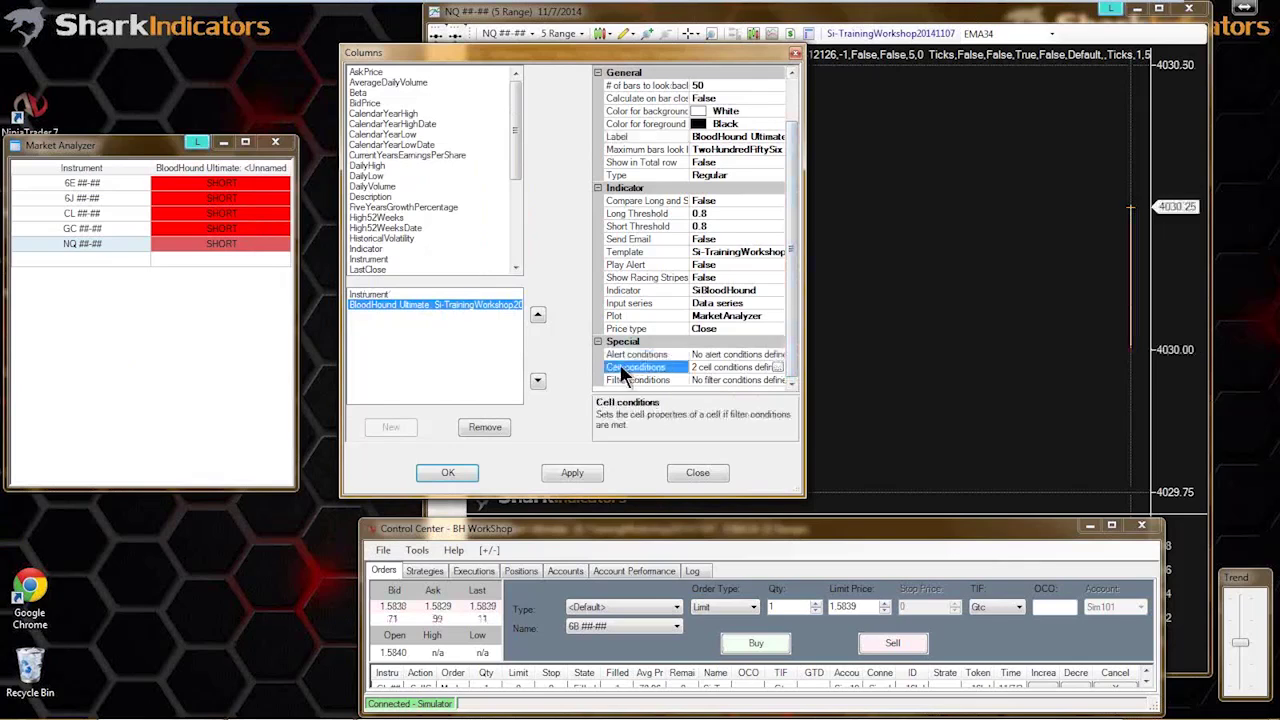
left_click(777, 366)
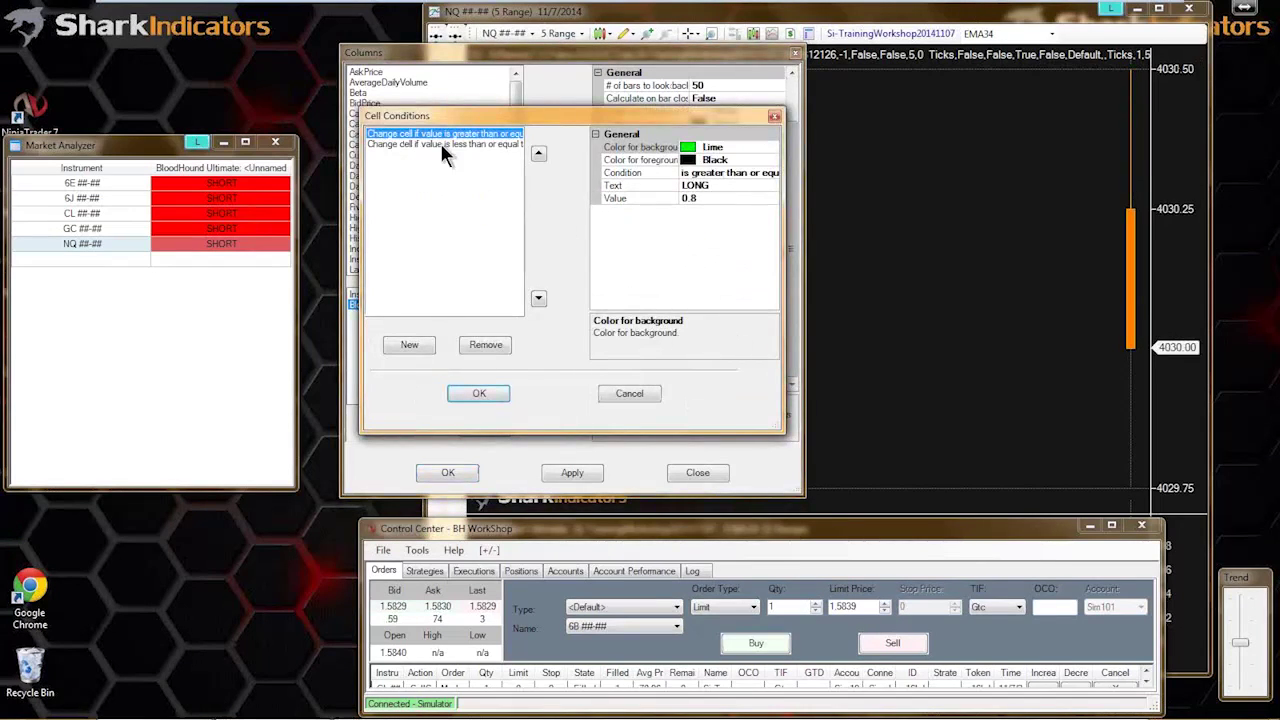
- Set the SHORT cell condition's value to -0.8 and apply the cell conditions and column settings
left_click(408, 144)
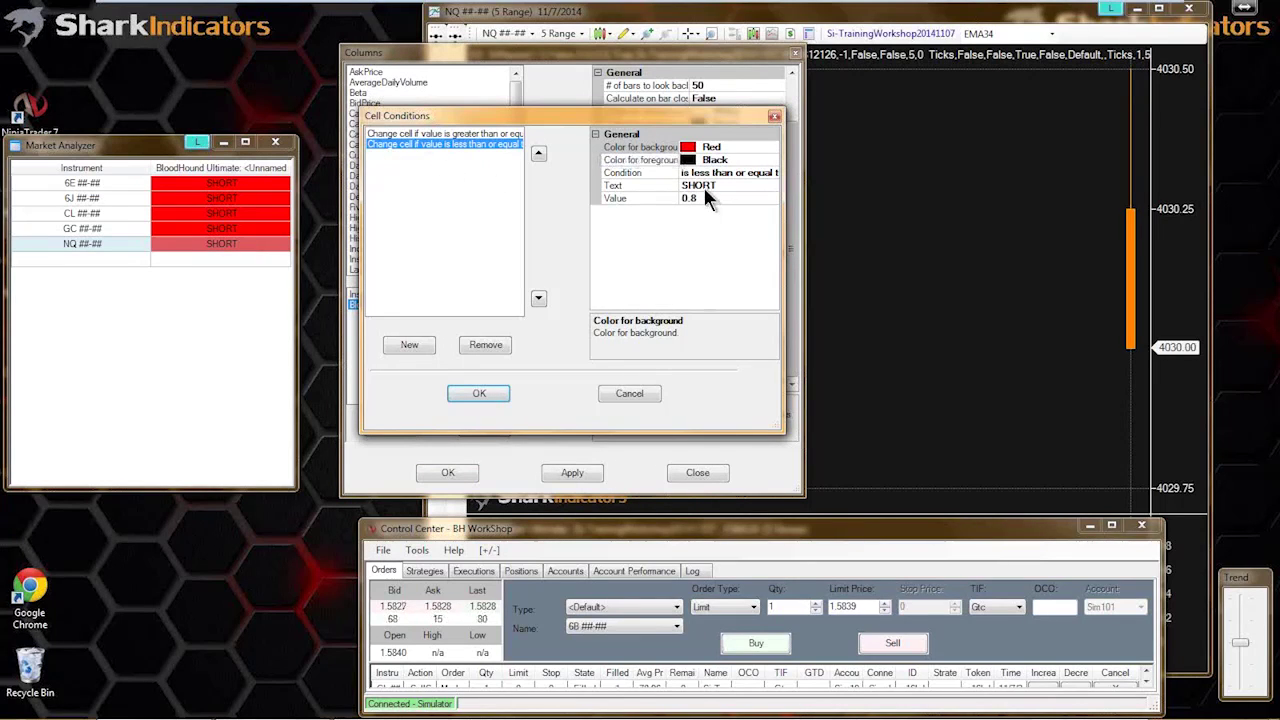
left_click(704, 188)
left_click(703, 198)
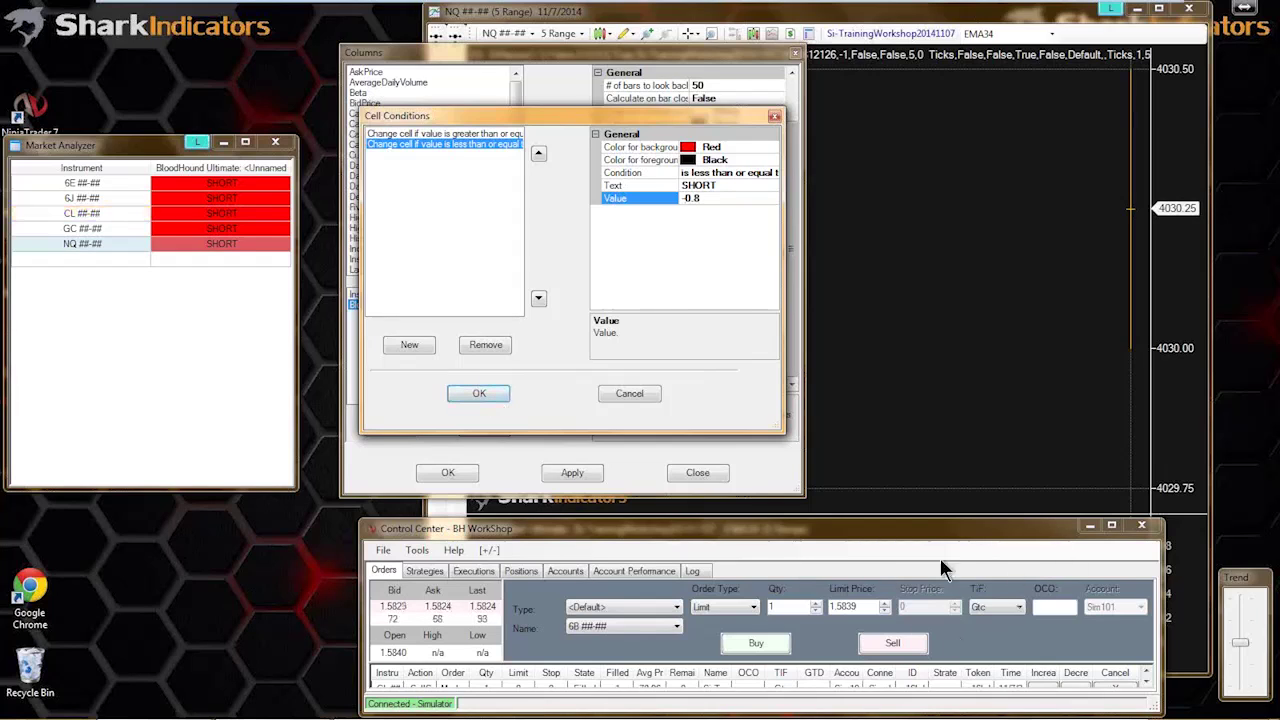
left_click(481, 395)
left_click(450, 472)
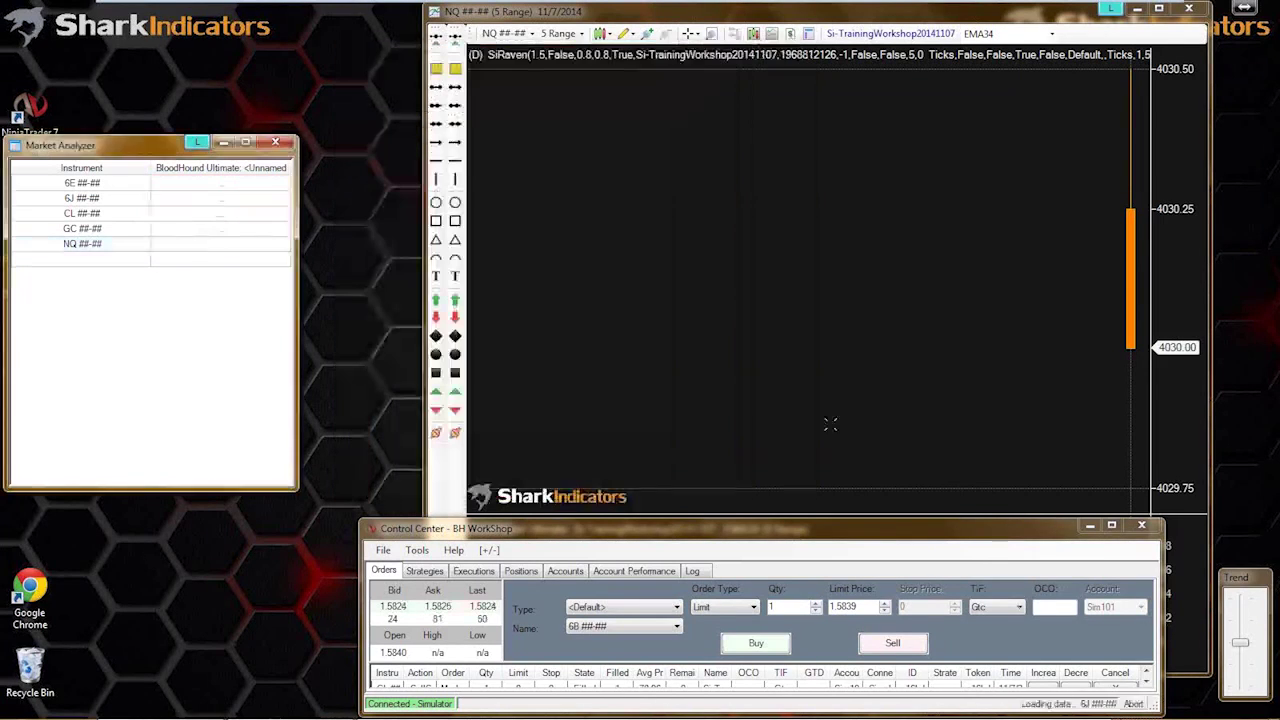
left_click(845, 432)
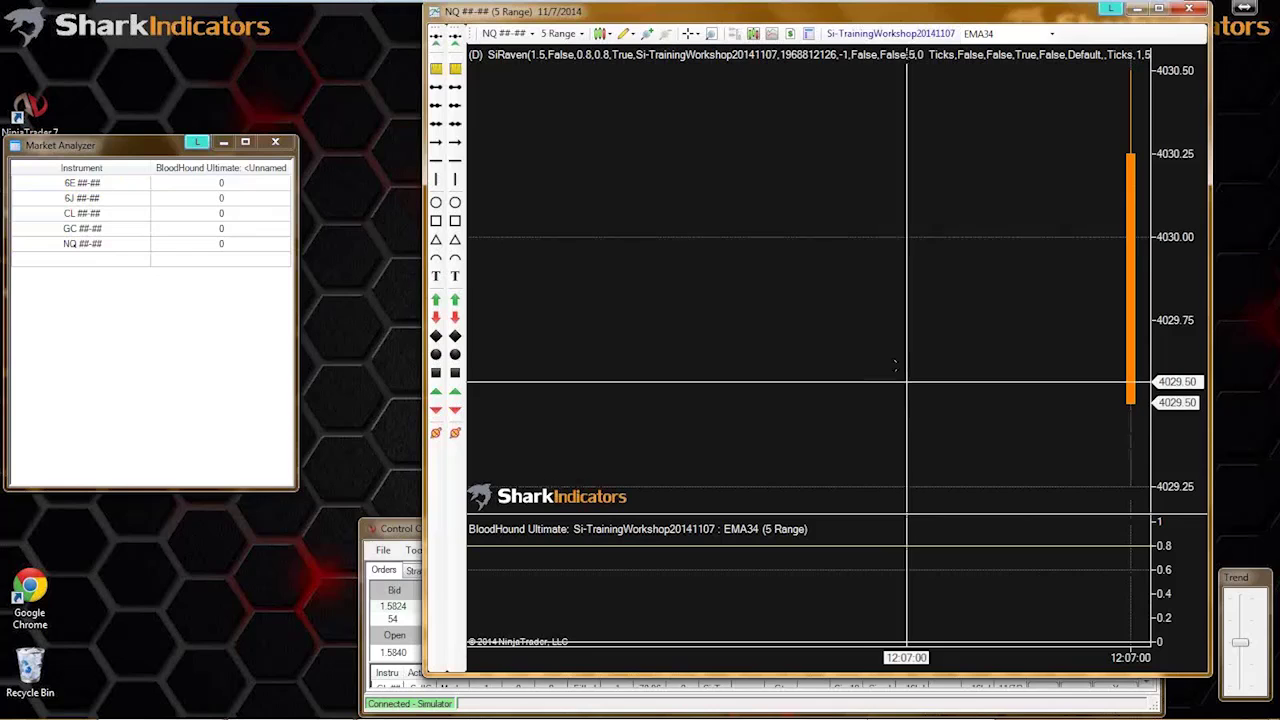
scroll(874, 410, "down", 5)
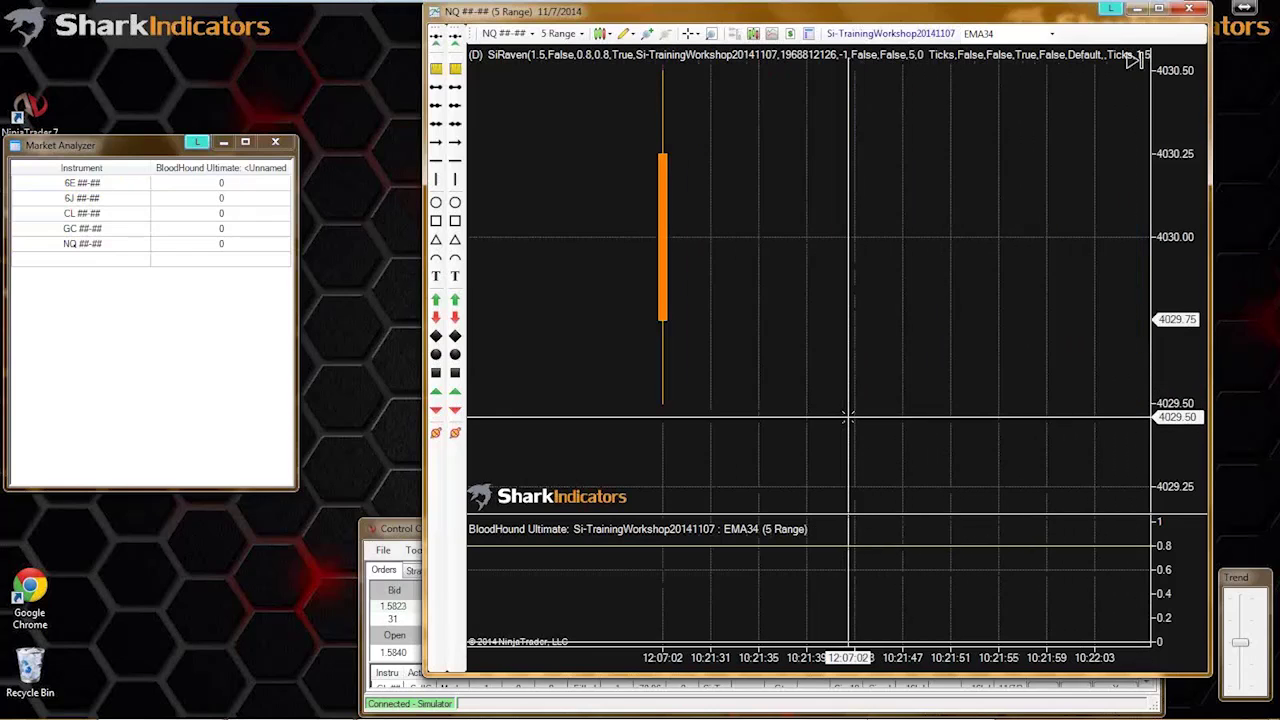
scroll(866, 415, "up", 5)
scroll(866, 410, "down", 4)
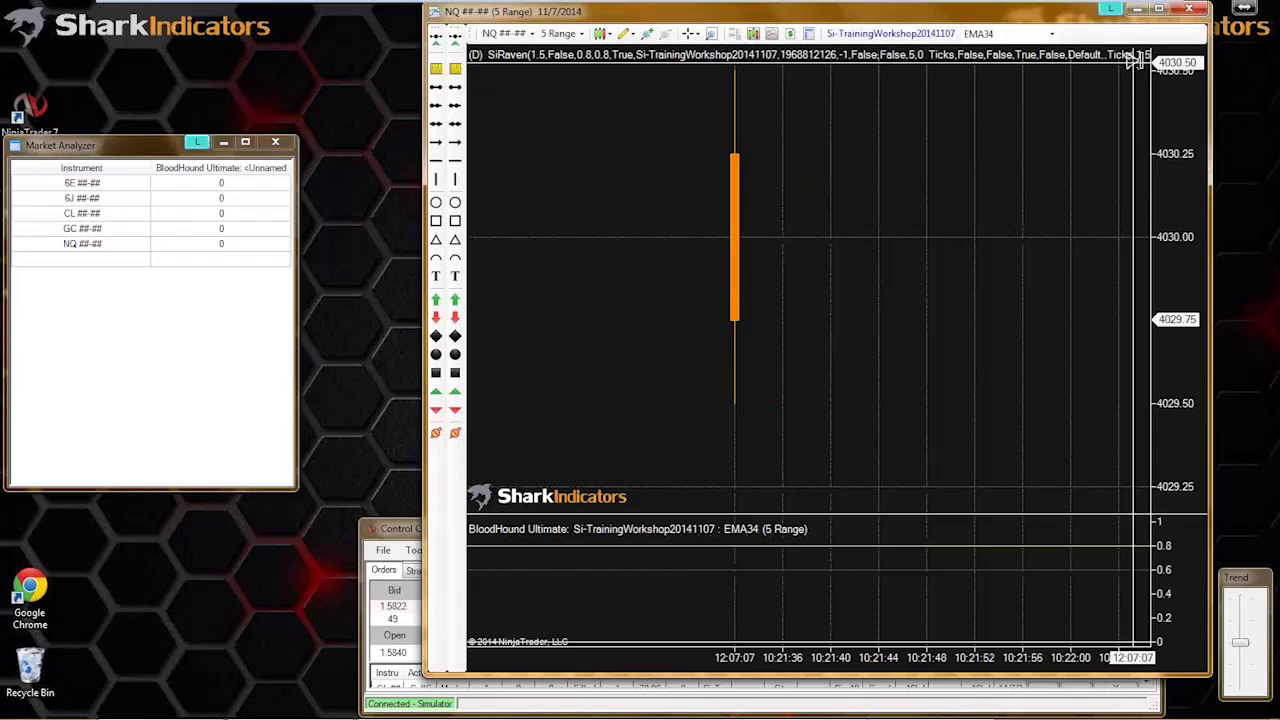
scroll(1127, 65, "up", 4)
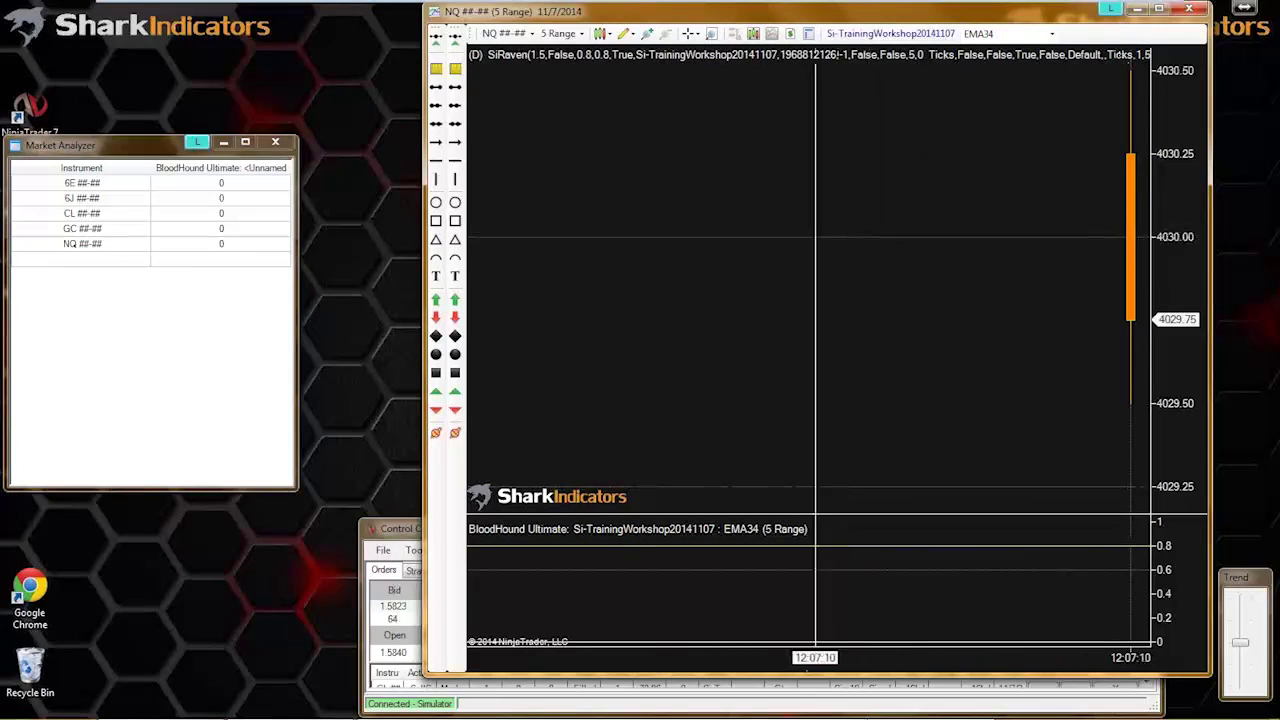
- Close the Control Center and save all workspaces
left_click(780, 708)
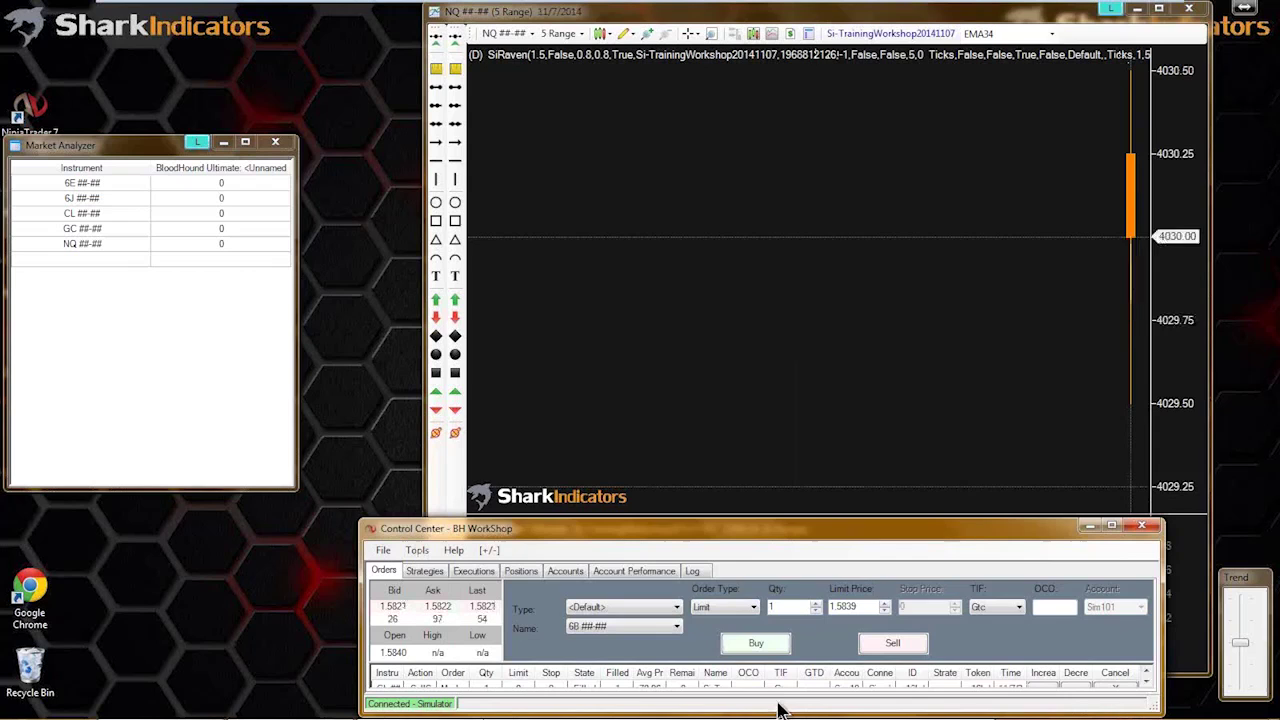
left_click(1140, 526)
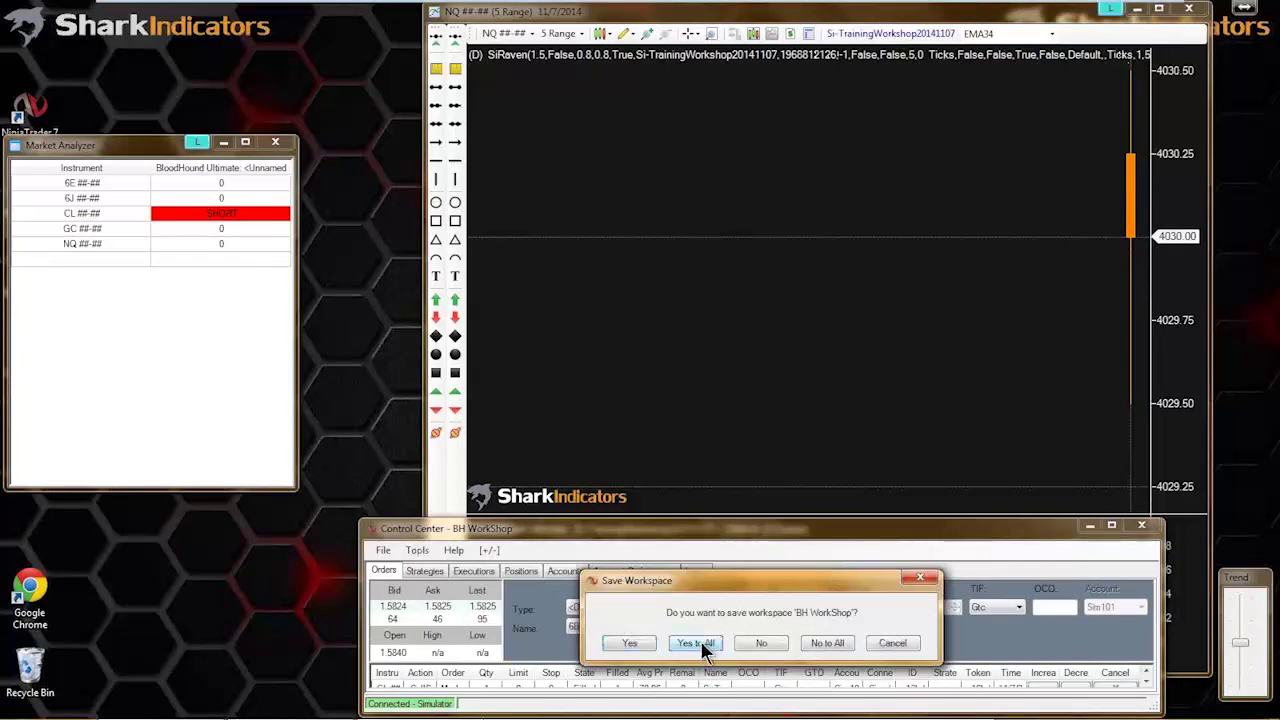
left_click(700, 642)
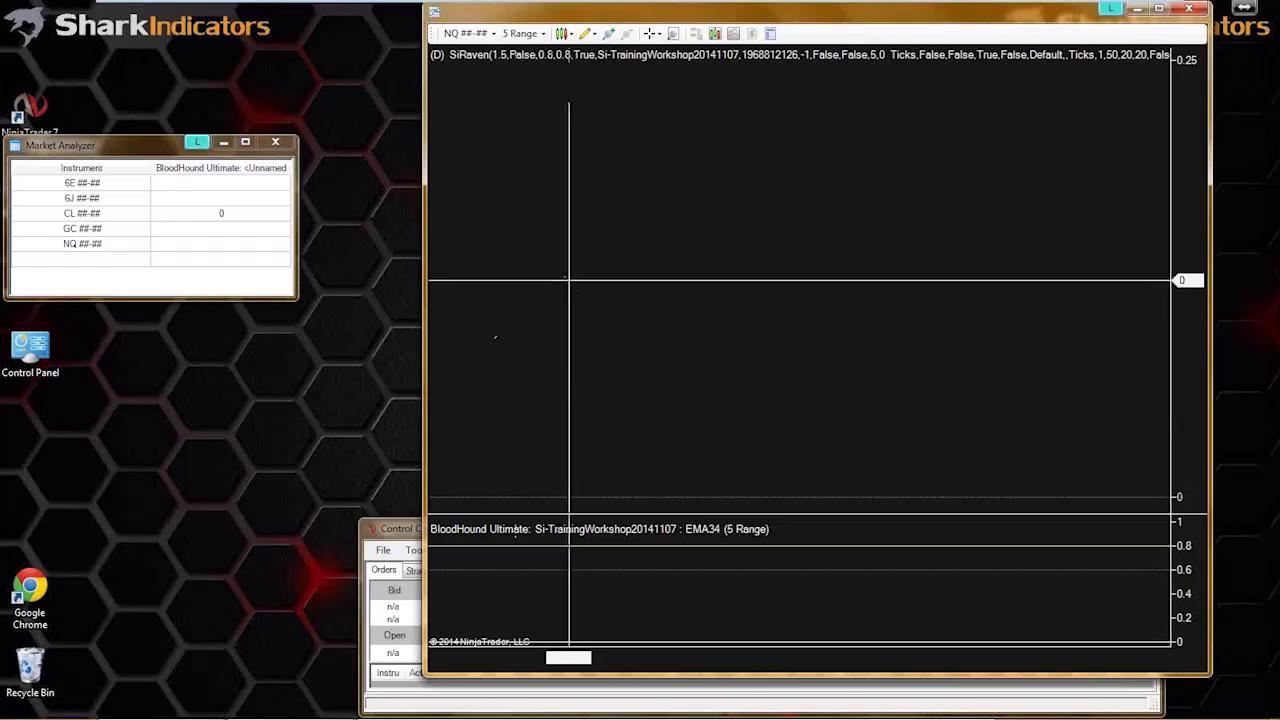
- Connect the reopened Control Center to the Kinetick Live data feed
left_click(383, 550)
mouse_move(470, 584)
left_click(590, 603)
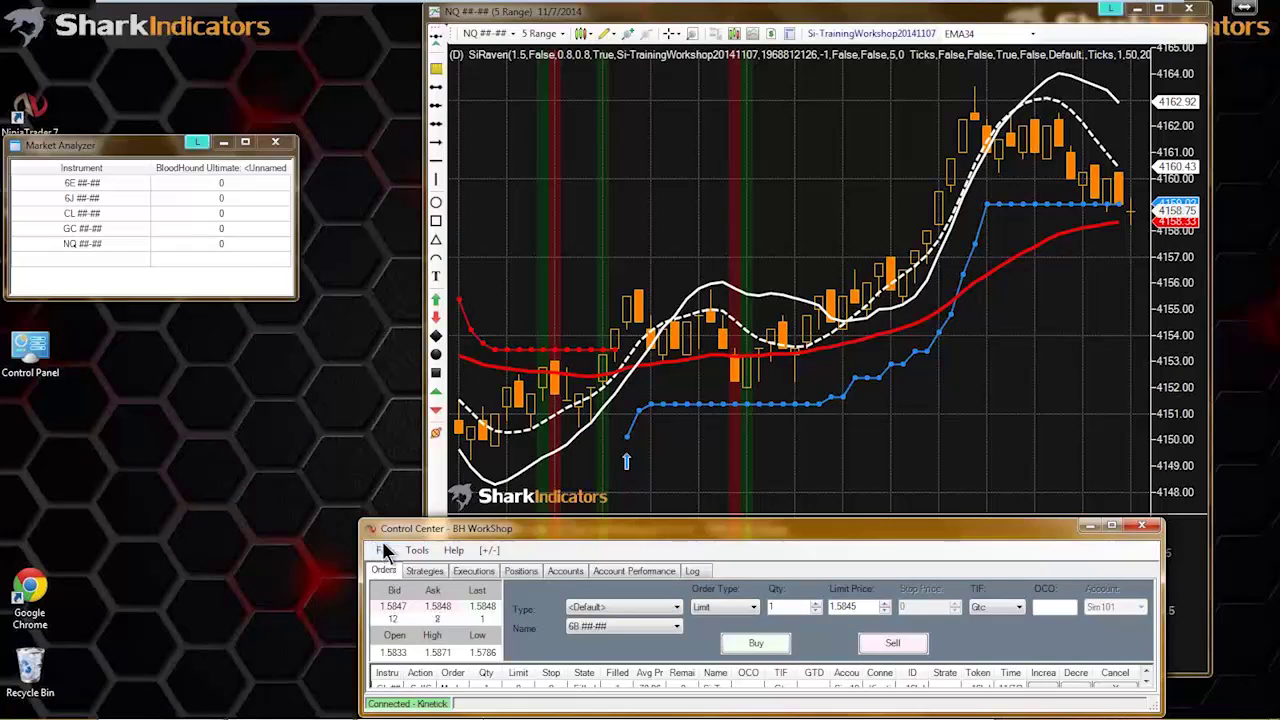
- Disconnect the Control Center from the Kinetick Live data feed
left_click(384, 558)
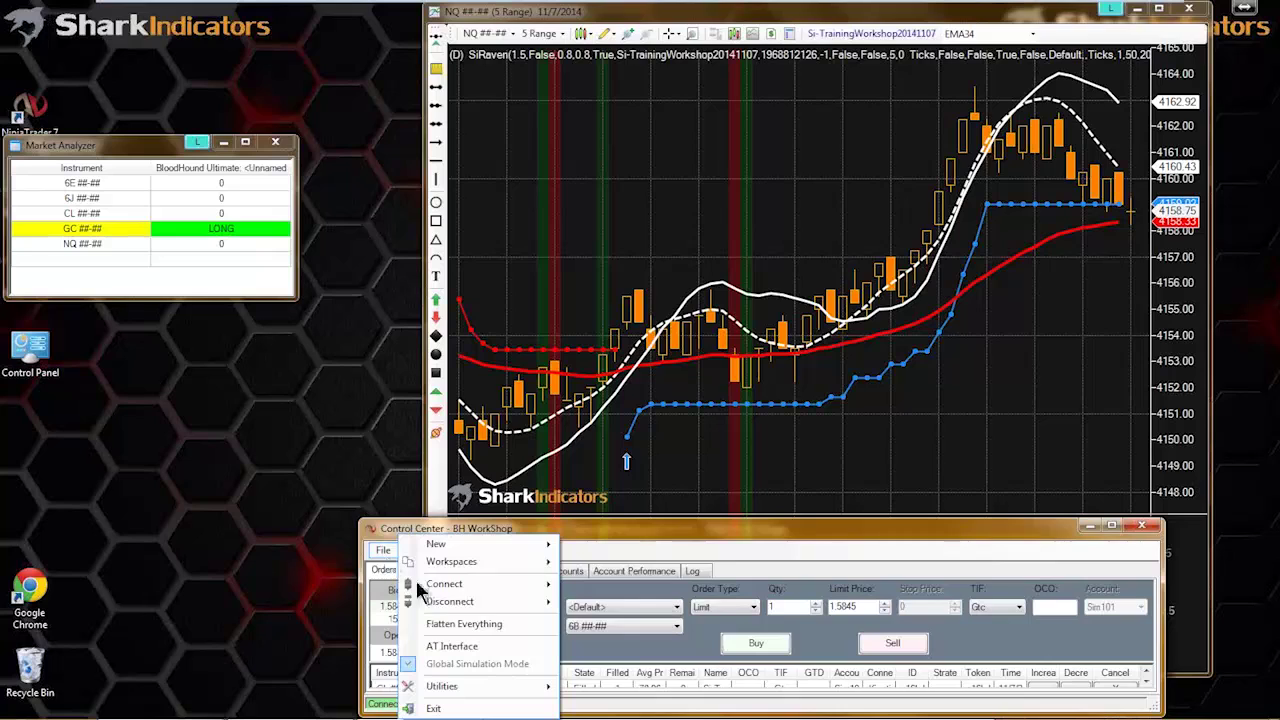
mouse_move(503, 590)
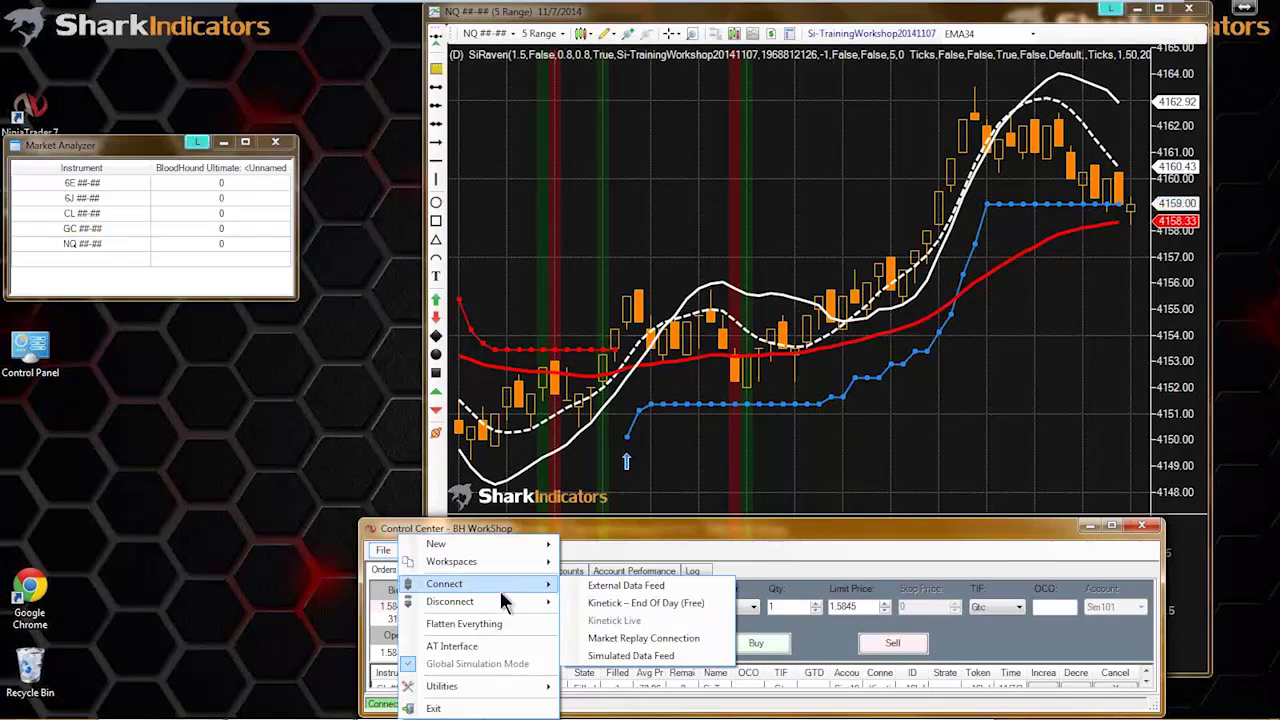
left_click(596, 640)
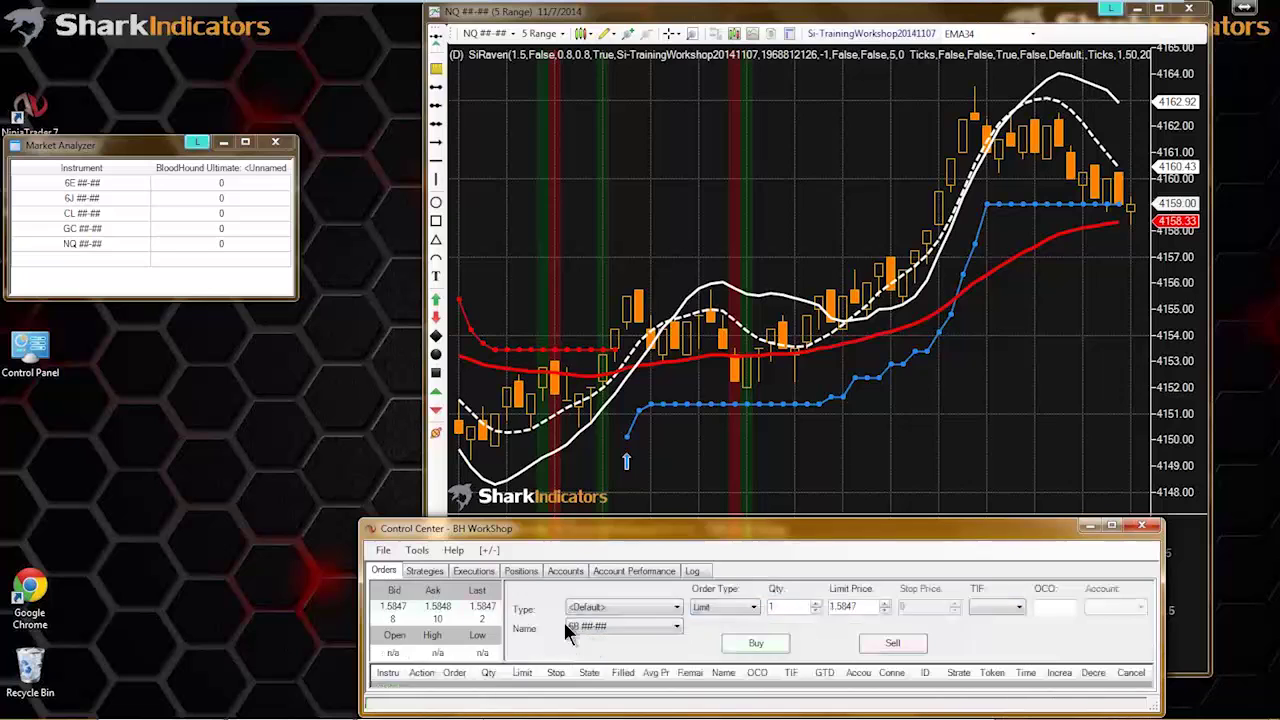
- Connect the Control Center to the simulated data feed
left_click(384, 551)
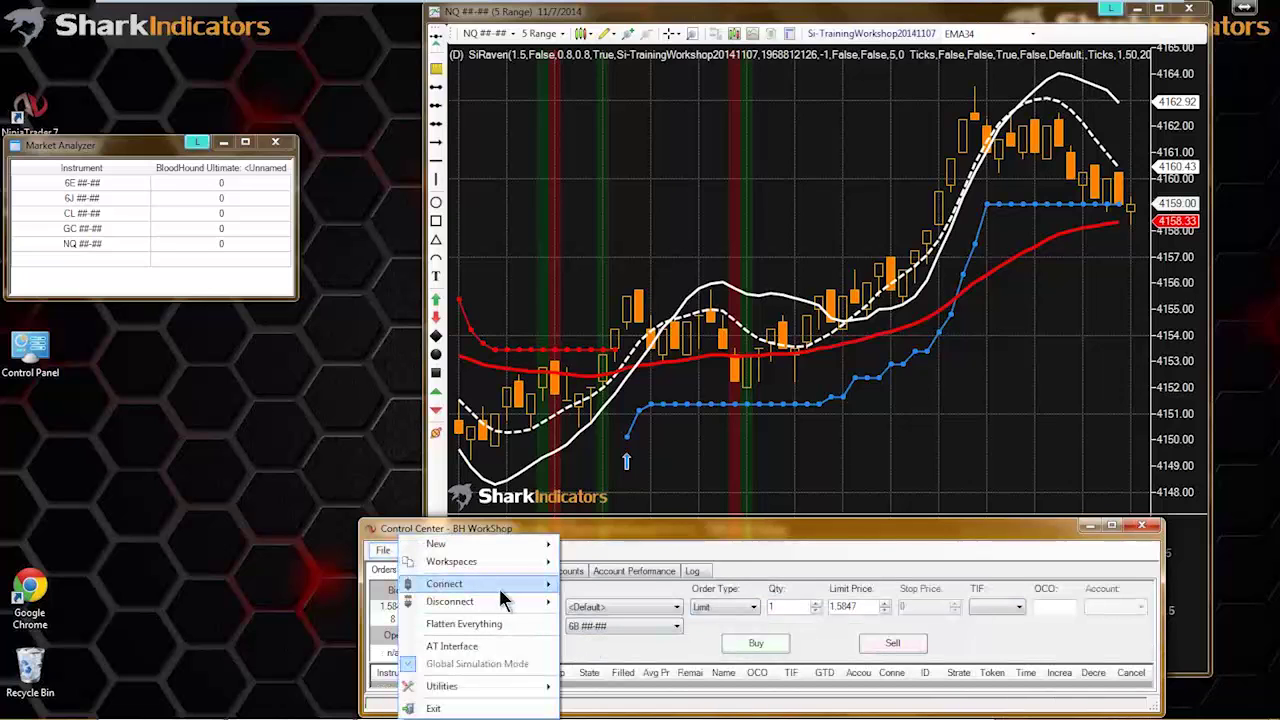
mouse_move(502, 585)
left_click(620, 656)
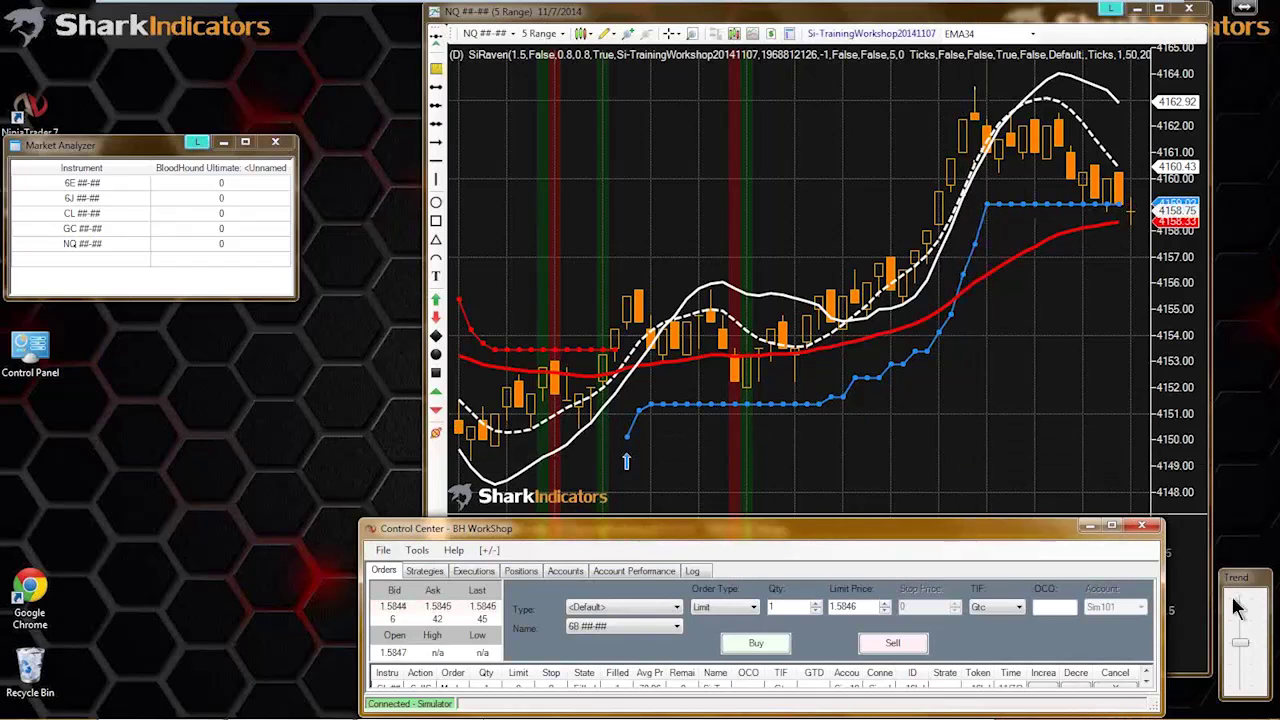
- Lower the simulated price trend to about its minimum and select the NQ row in the Market Analyzer
left_click(1243, 668)
left_click_drag(1243, 668, 1243, 686)
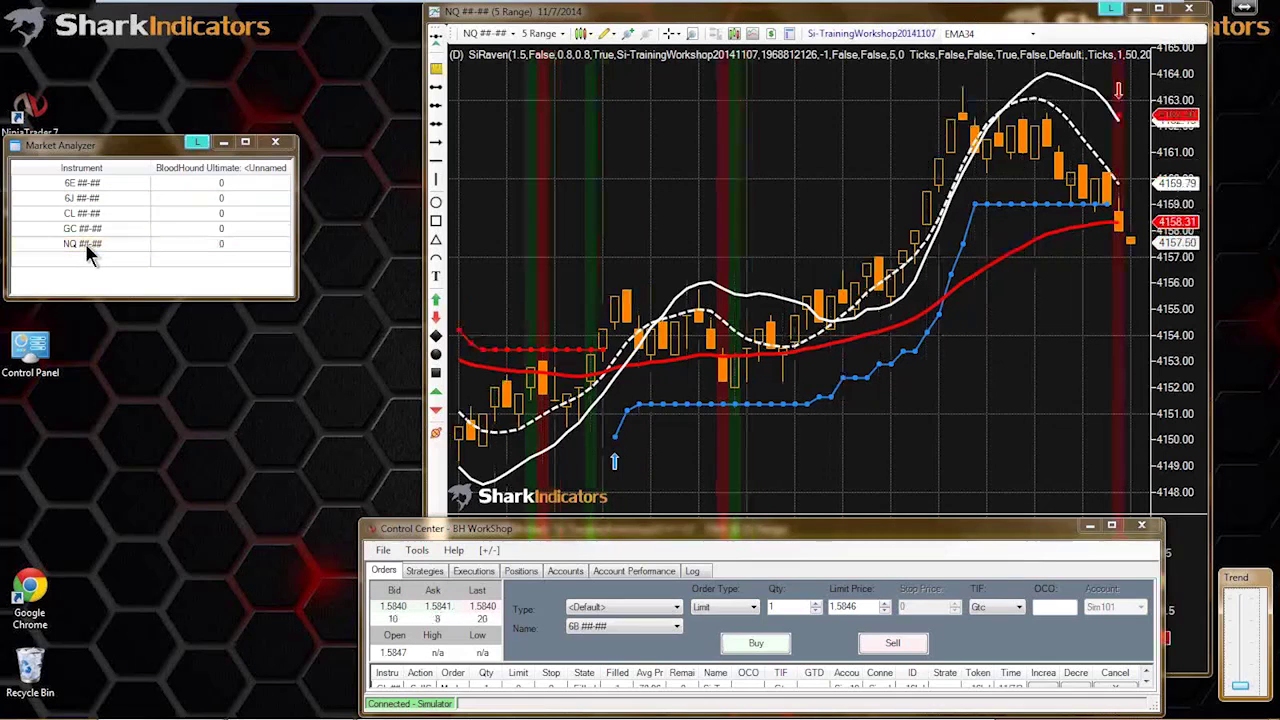
left_click(86, 248)
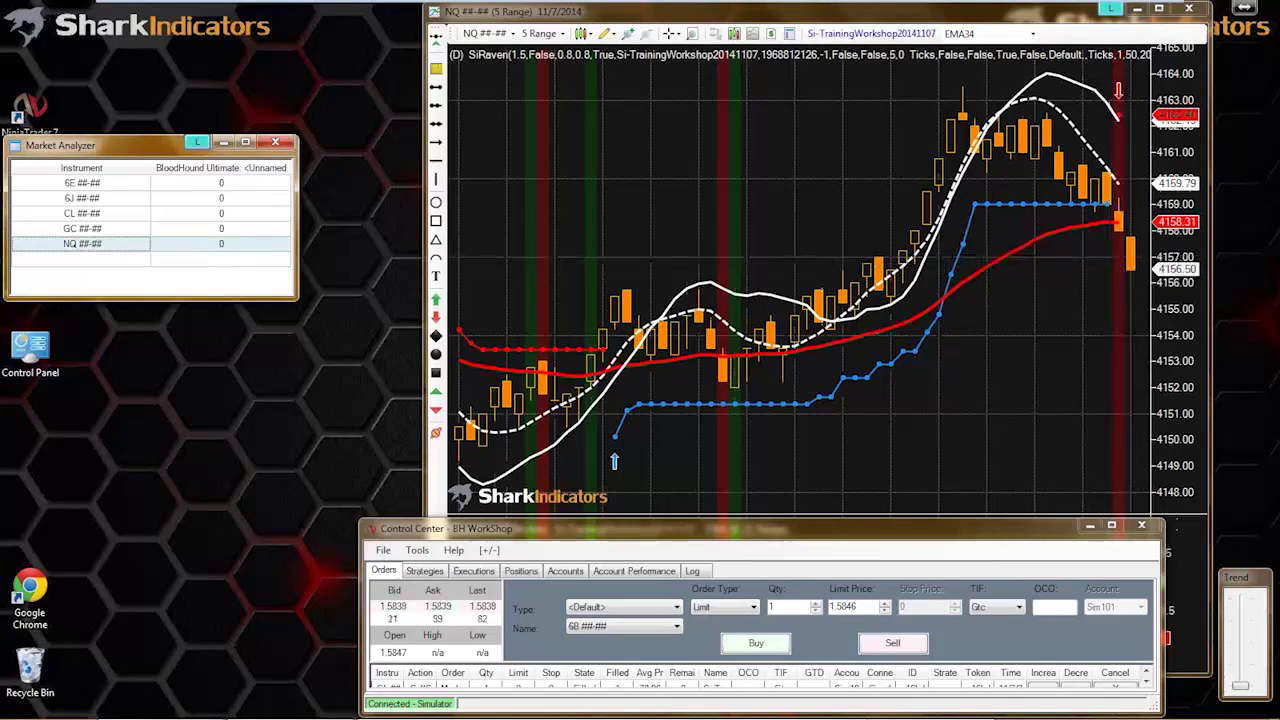
- Raise the simulated trend to near its maximum, ease it back to a moderate uptrend, and check the NQ row against the chart
left_click_drag(1240, 697, 1241, 607)
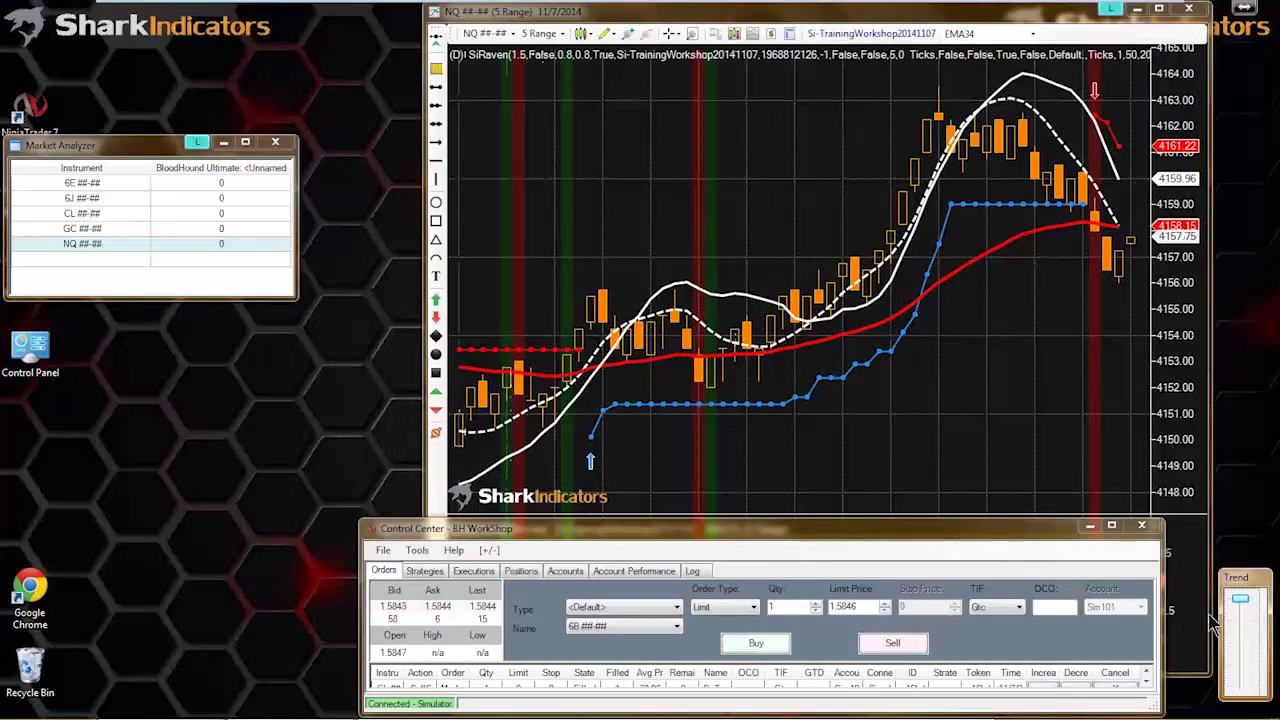
left_click(1242, 601)
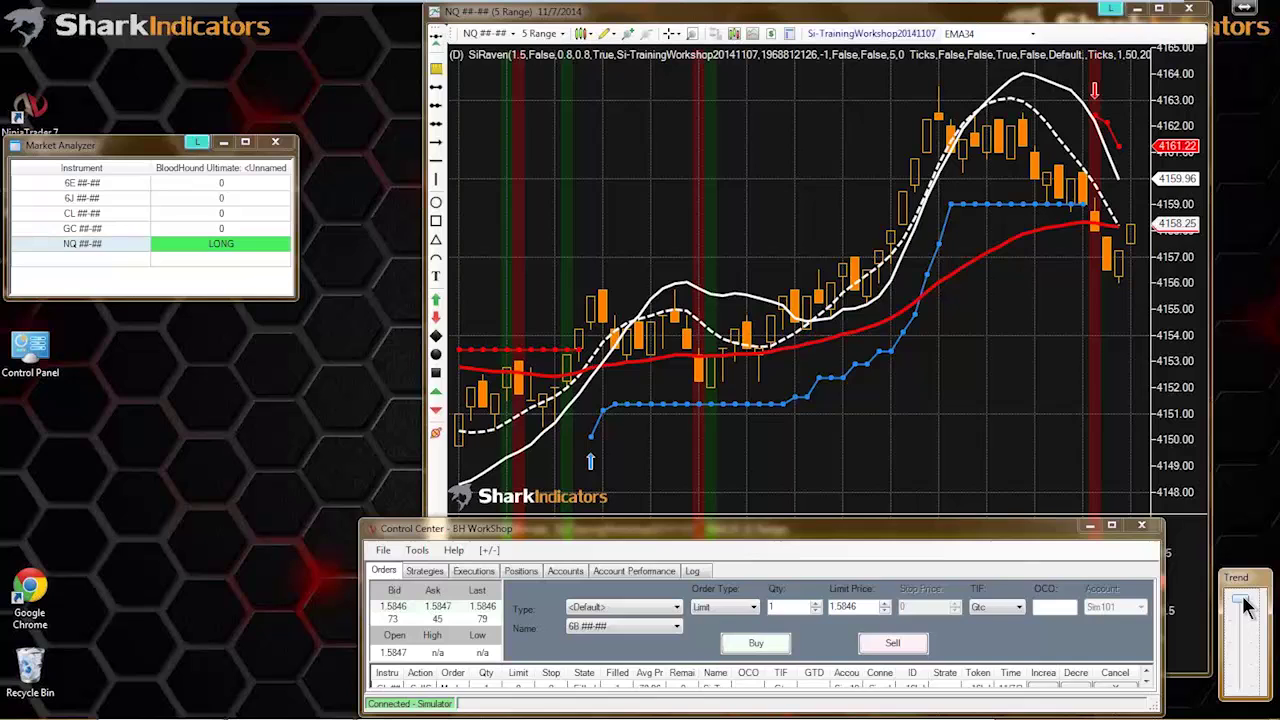
left_click_drag(1245, 608, 1245, 627)
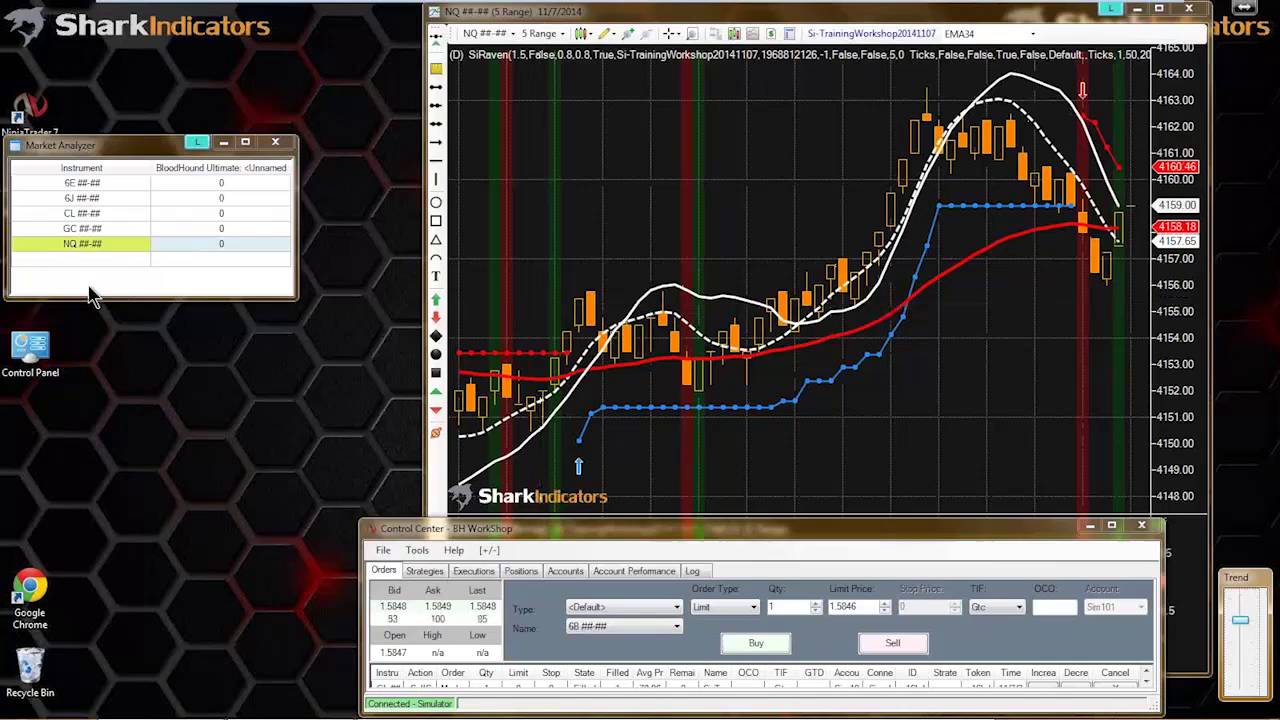
left_click(84, 248)
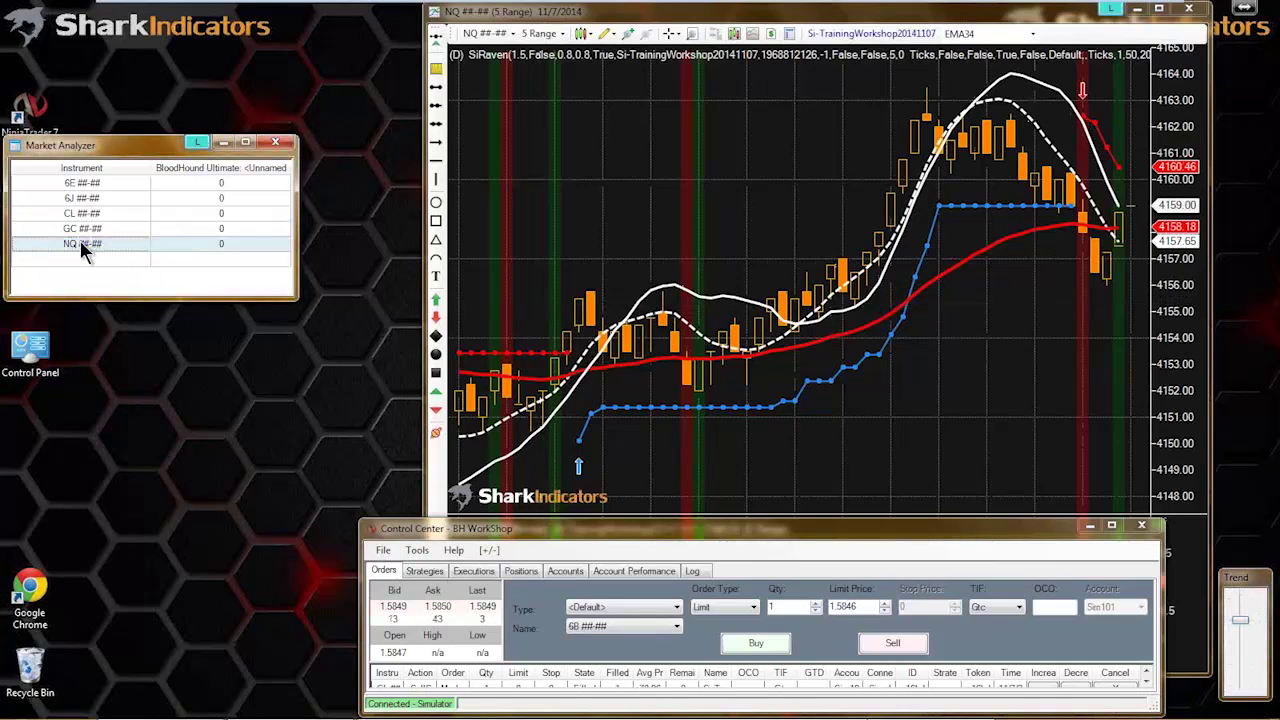
left_click(81, 244)
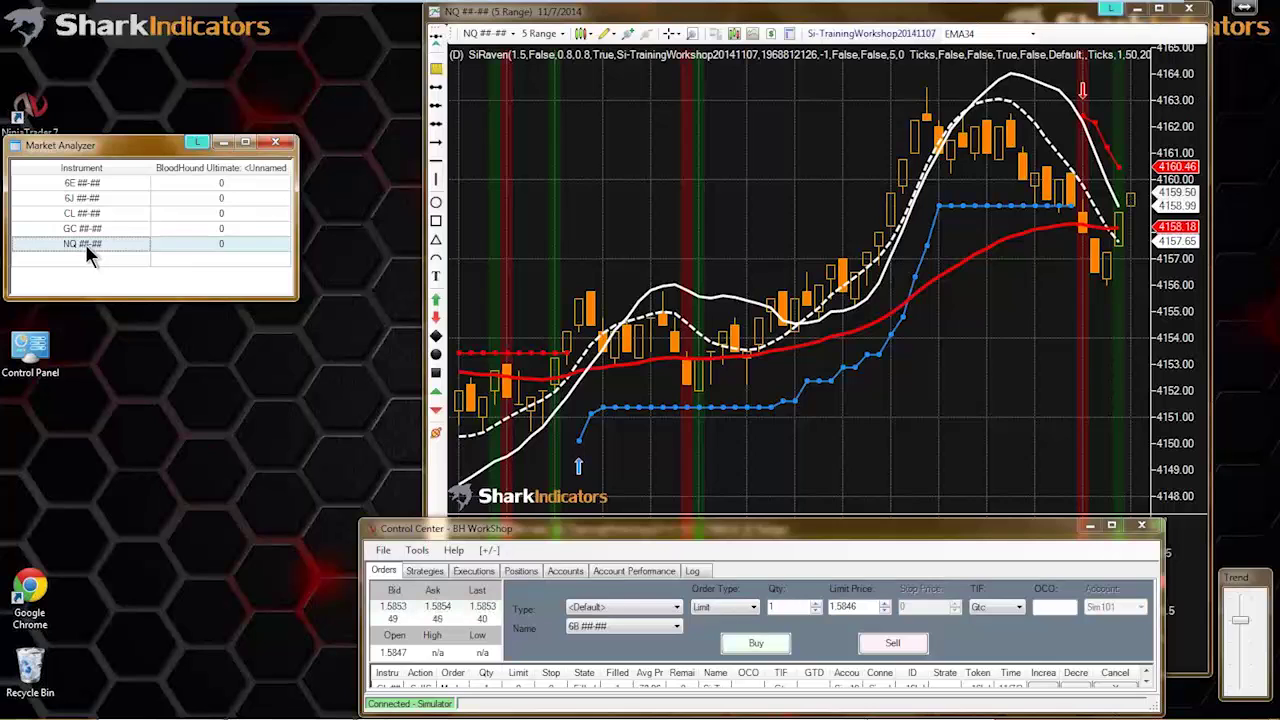
- Set Calculate on bar close to True for the Market Analyzer's BloodHound Ultimate column and accept the column settings
right_click(86, 250)
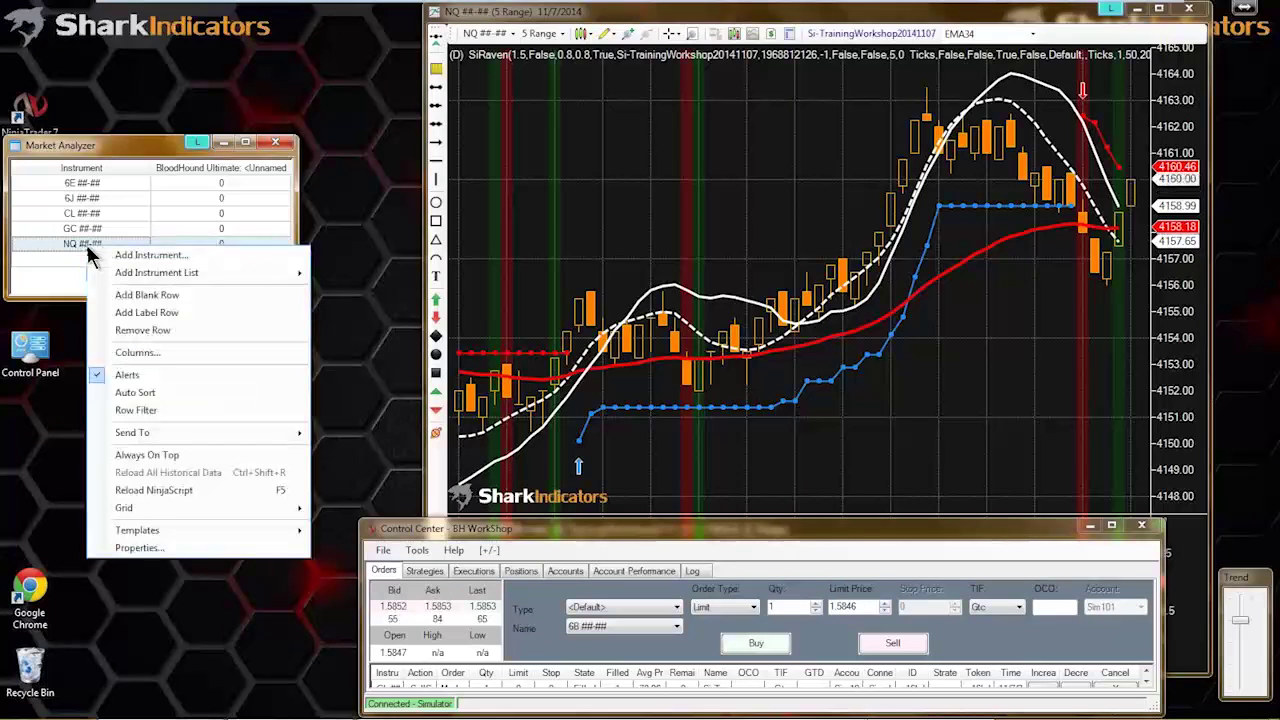
left_click(142, 352)
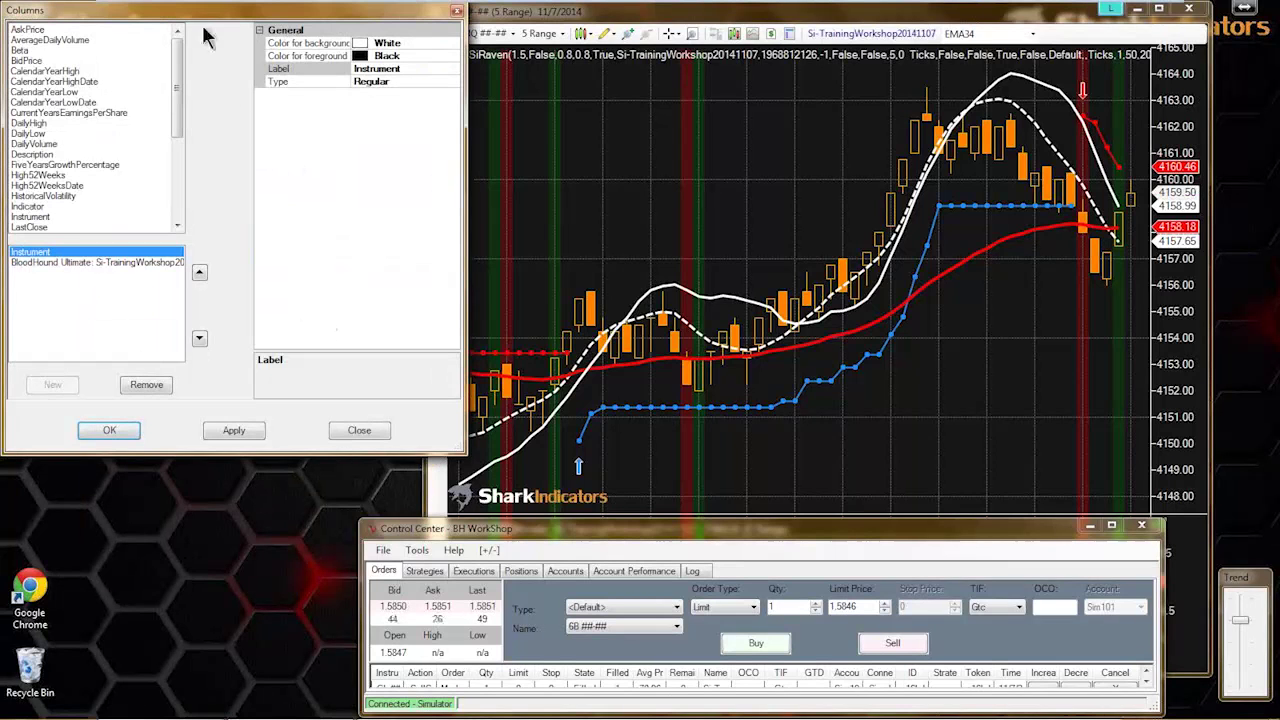
left_click_drag(200, 12, 455, 105)
left_click(328, 355)
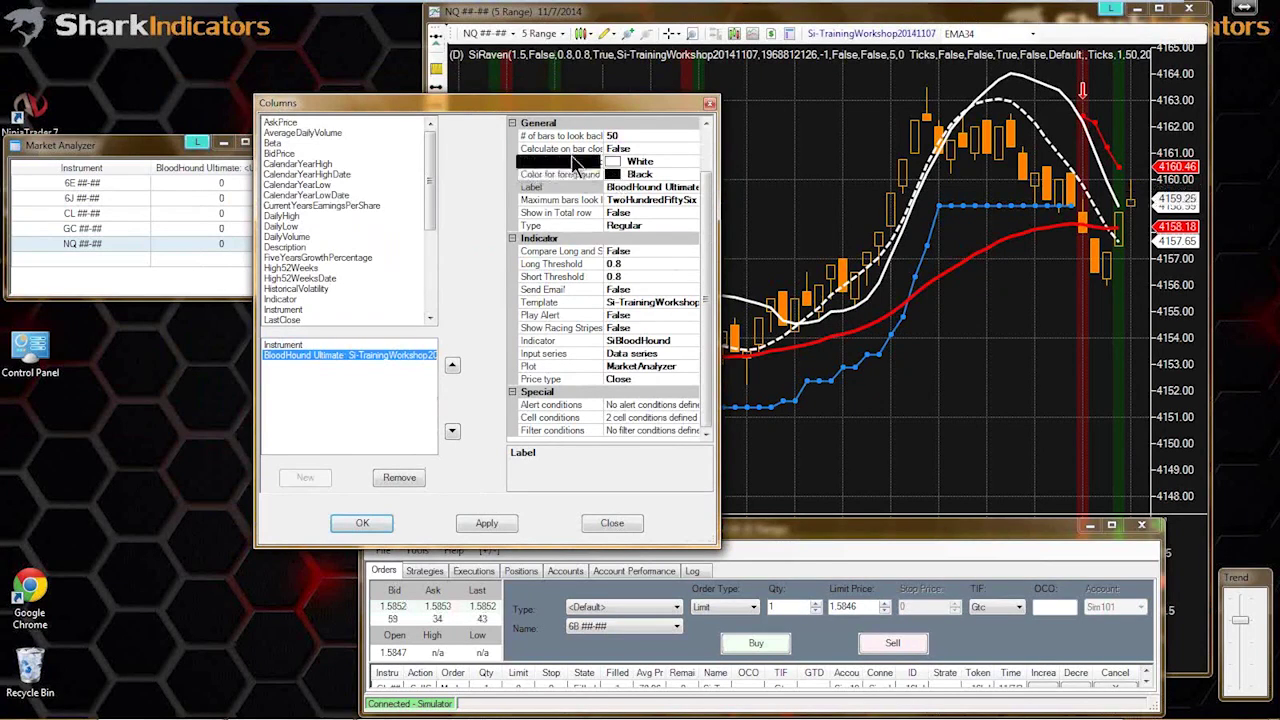
left_click(578, 149)
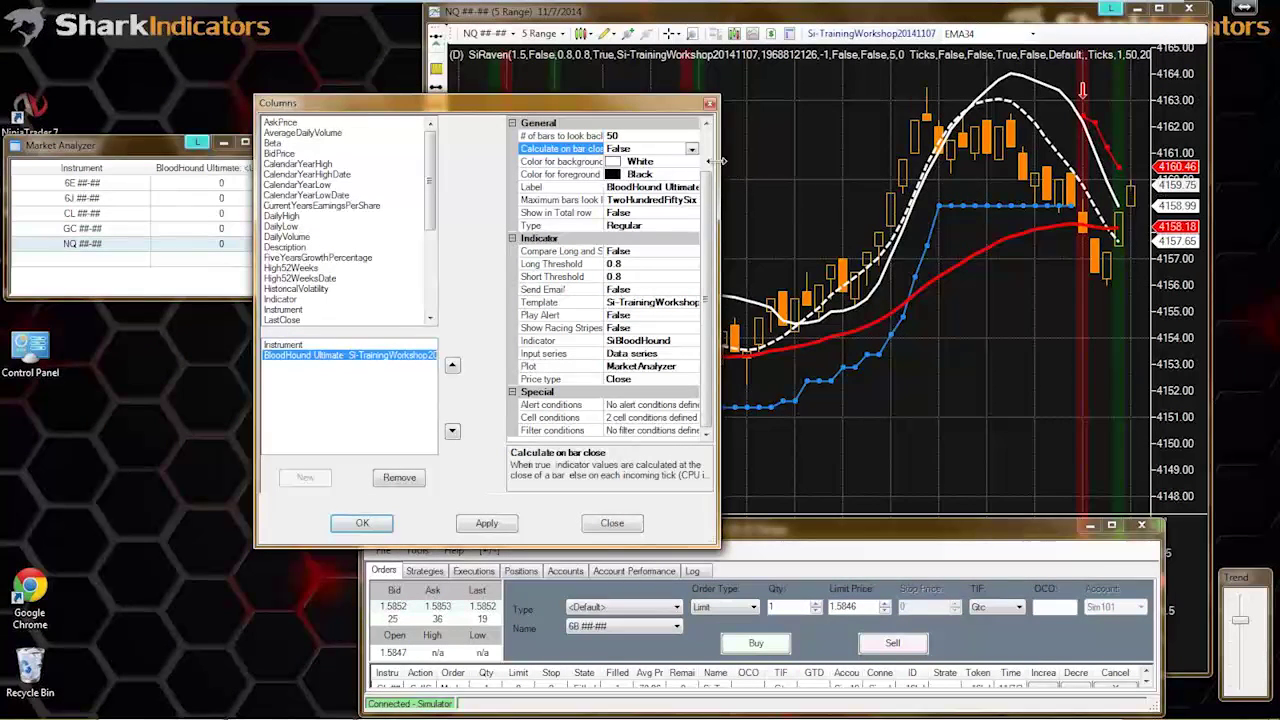
left_click_drag(719, 178, 860, 178)
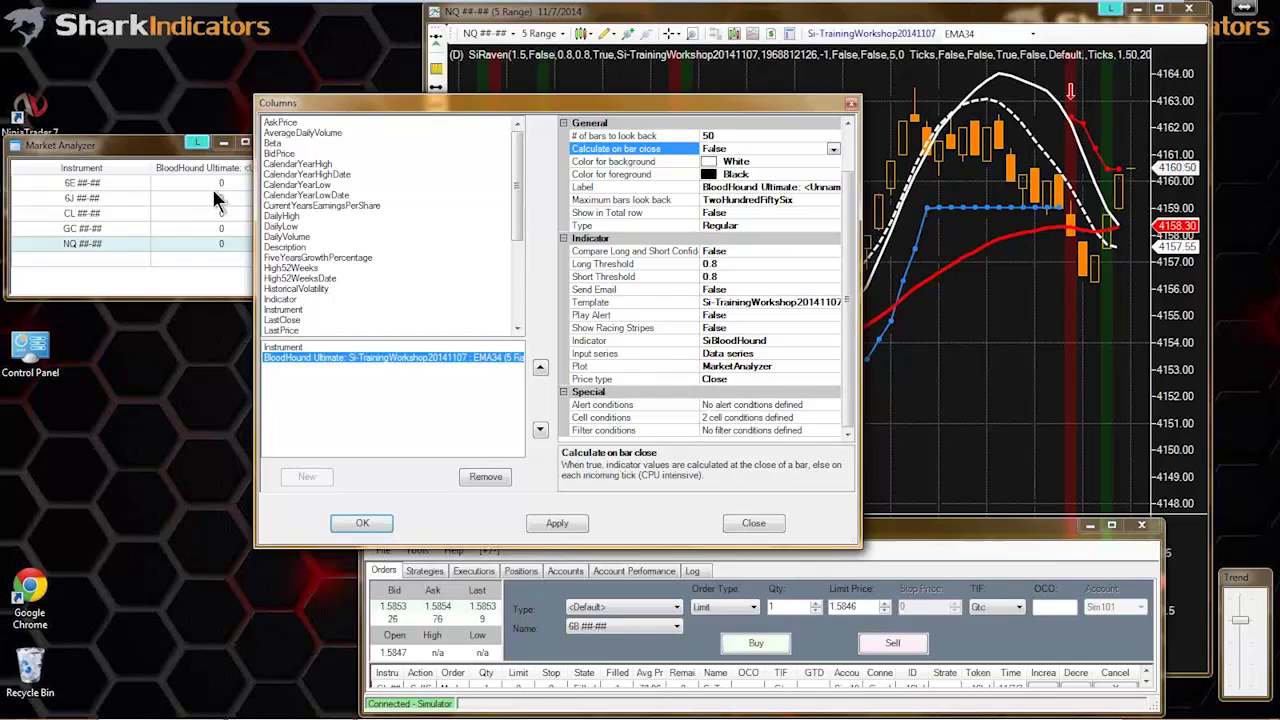
left_click(758, 527)
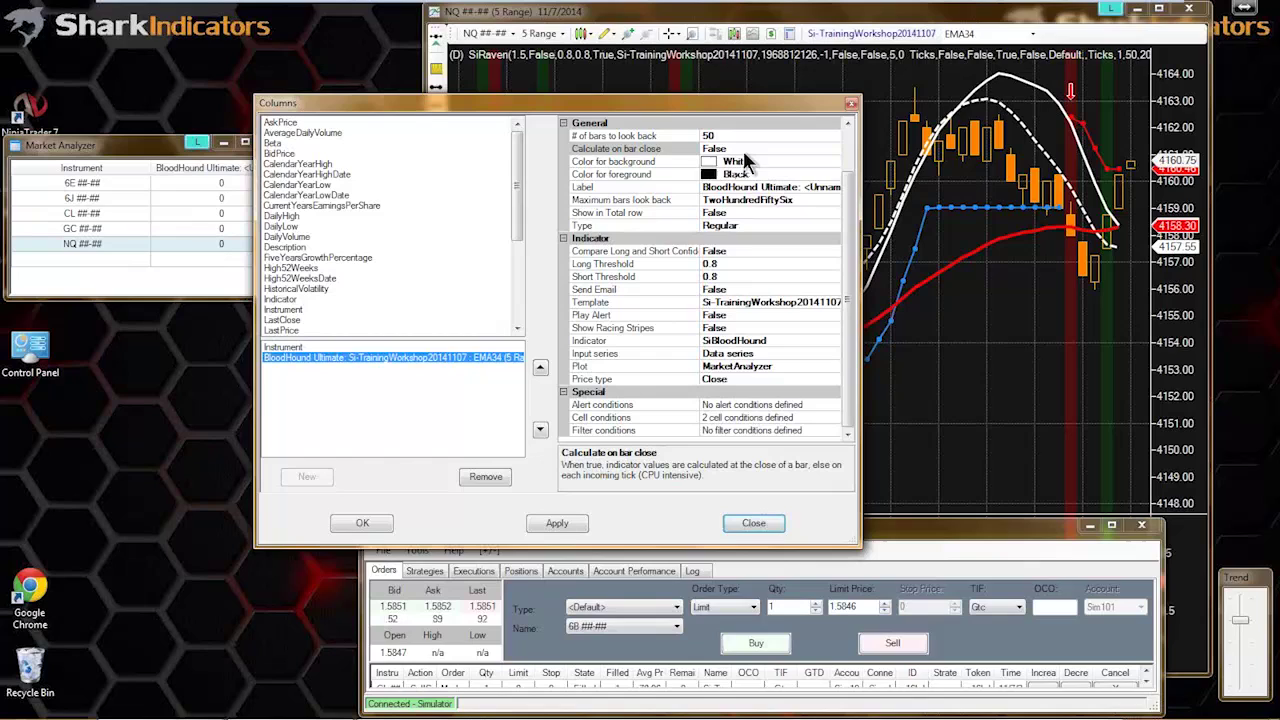
left_click(743, 148)
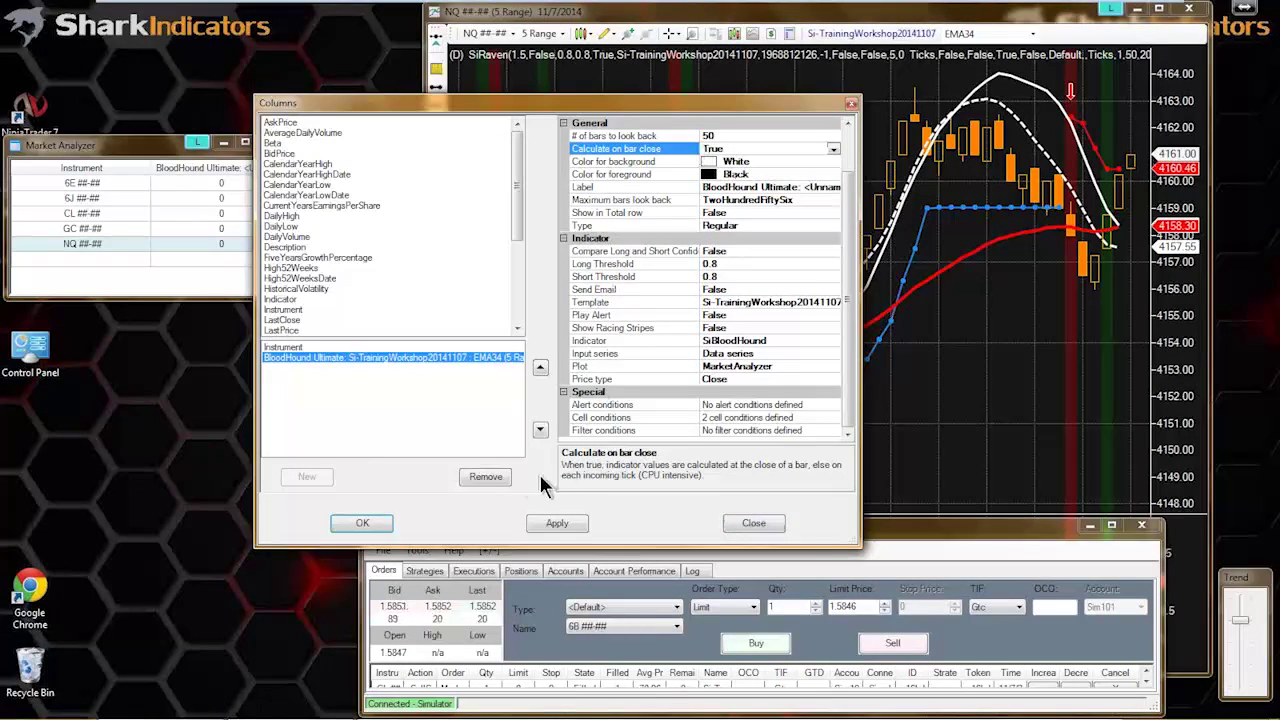
left_click(378, 532)
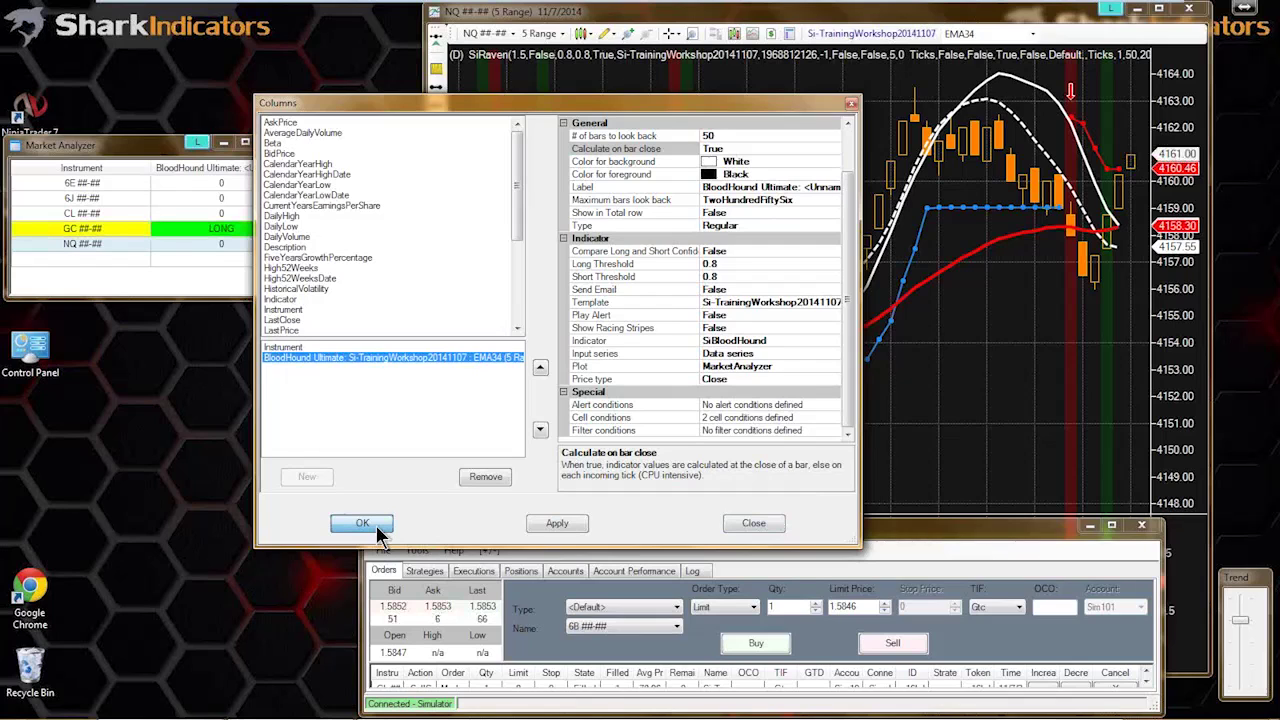
left_click(362, 523)
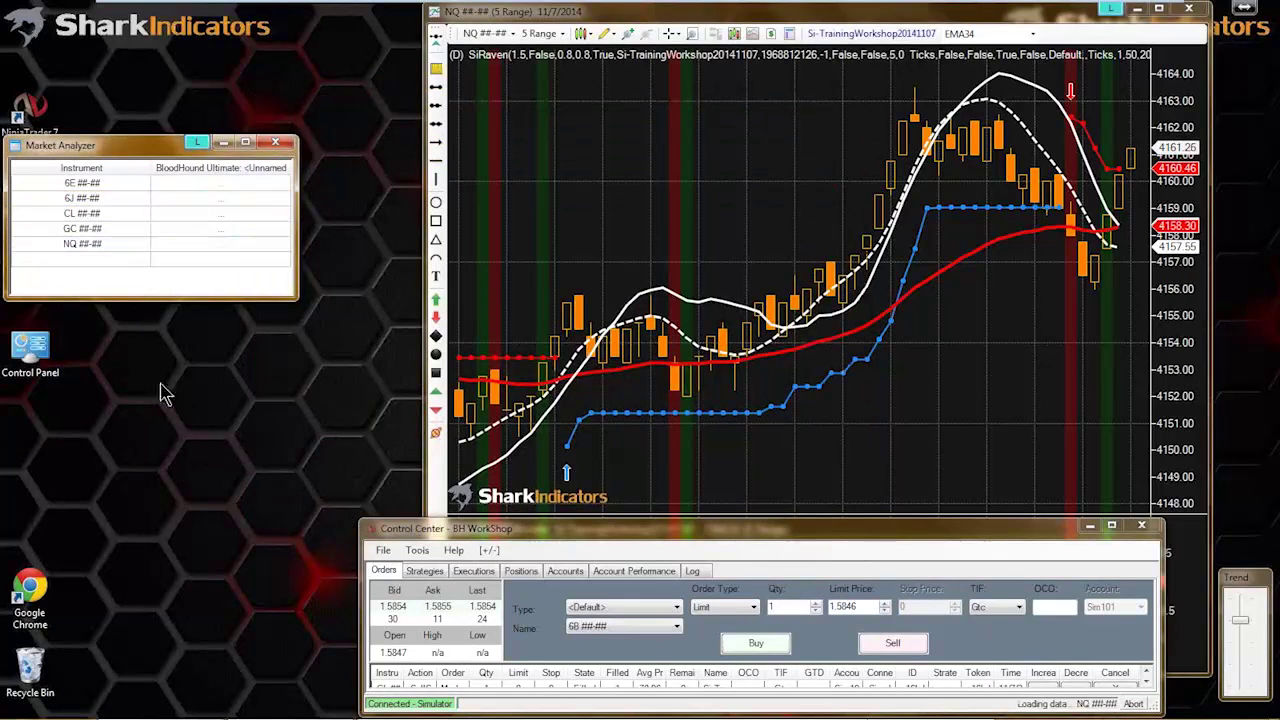
- Show 6E, GC and 6J in turn on the linked chart to compare their Market Analyzer signals with the chart's latest bars
left_click(84, 182)
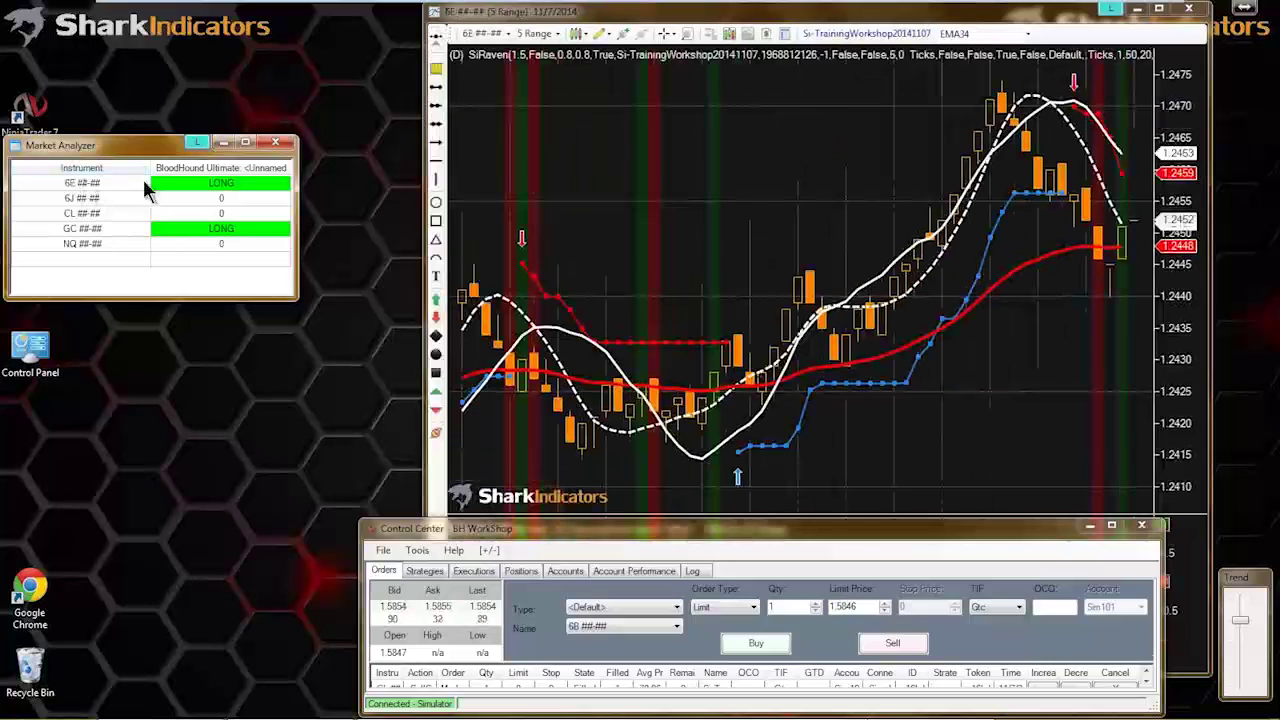
left_click(84, 183)
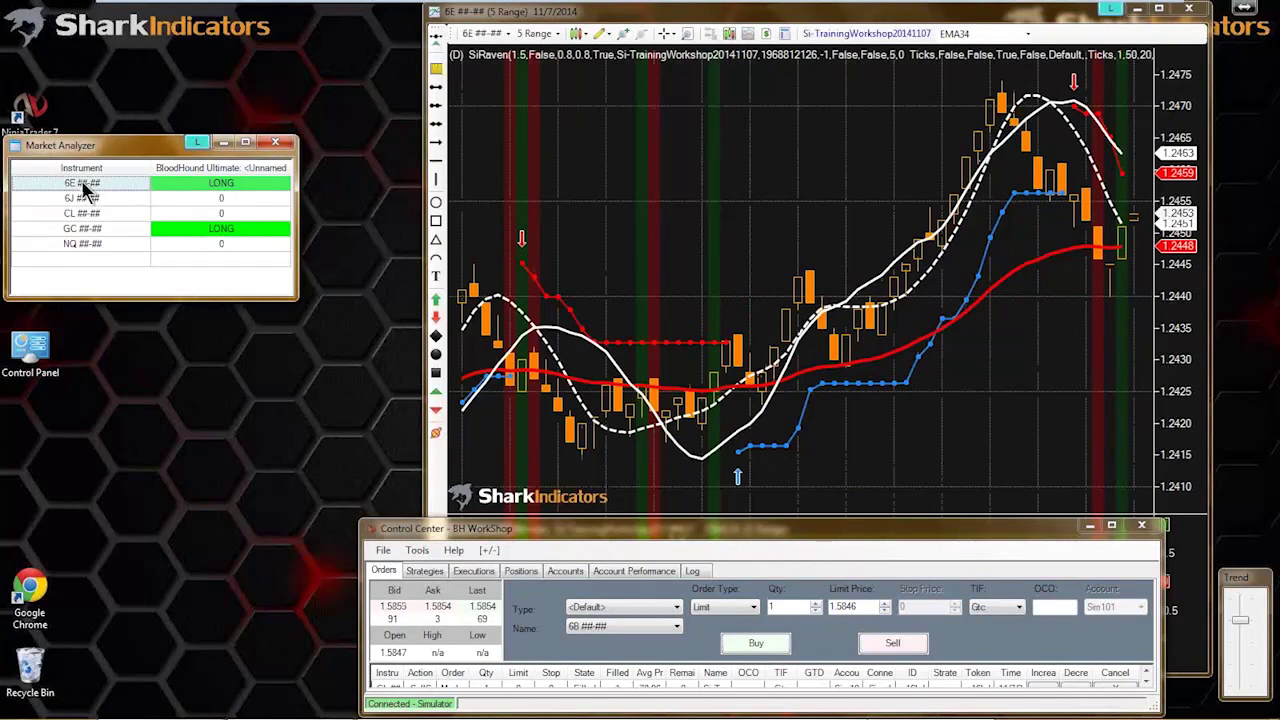
left_click(478, 38)
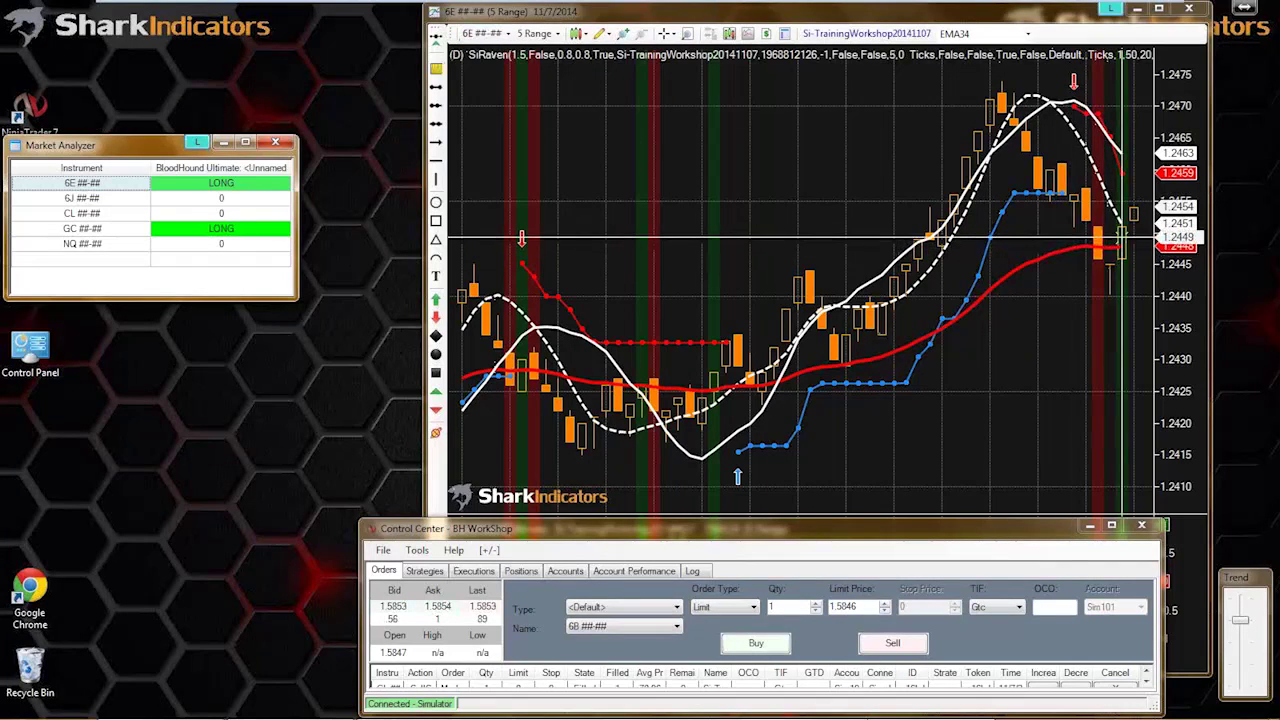
left_click(86, 237)
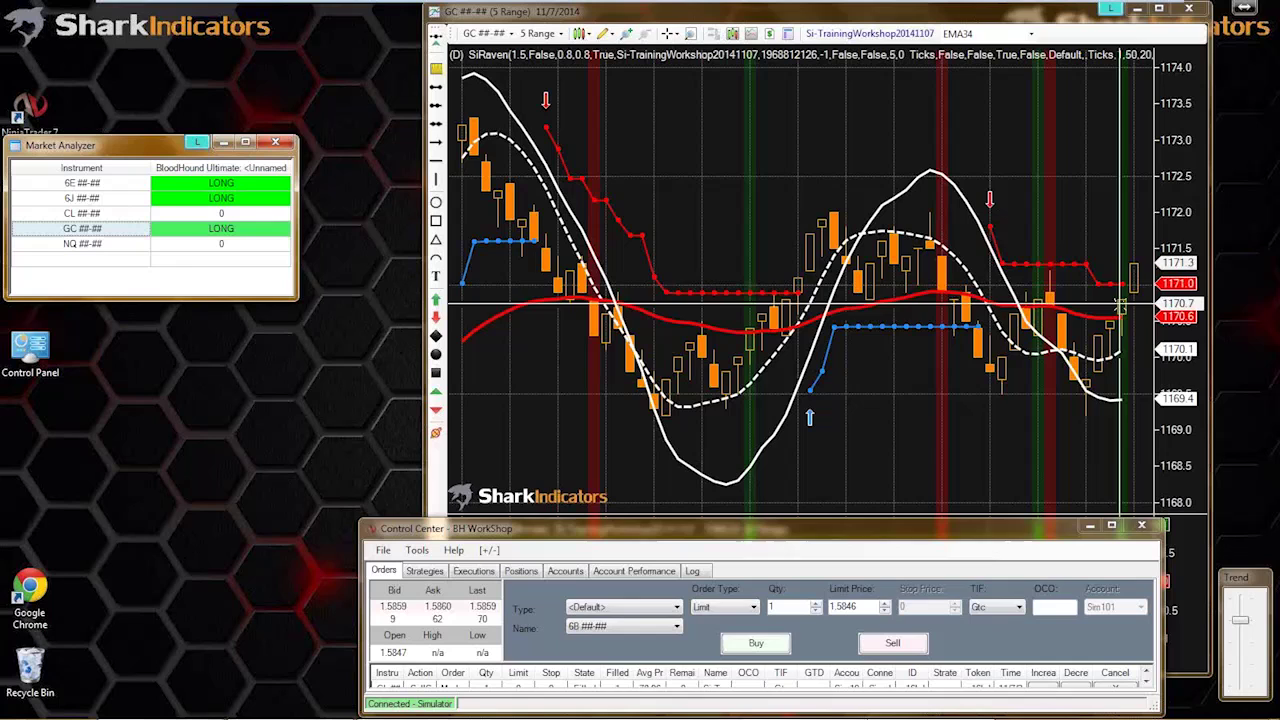
left_click(87, 196)
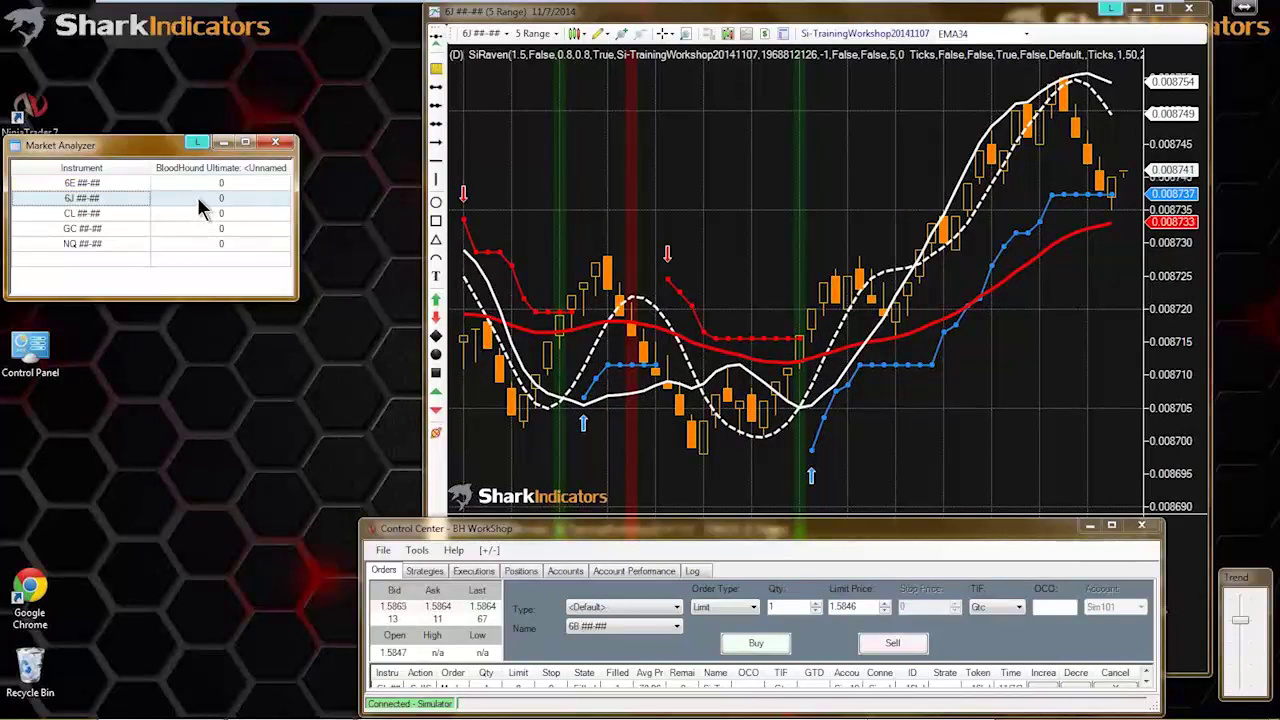
- Set Maximum bars look back to Infinite for the Market Analyzer's BloodHound Ultimate column
right_click(83, 206)
left_click(87, 201)
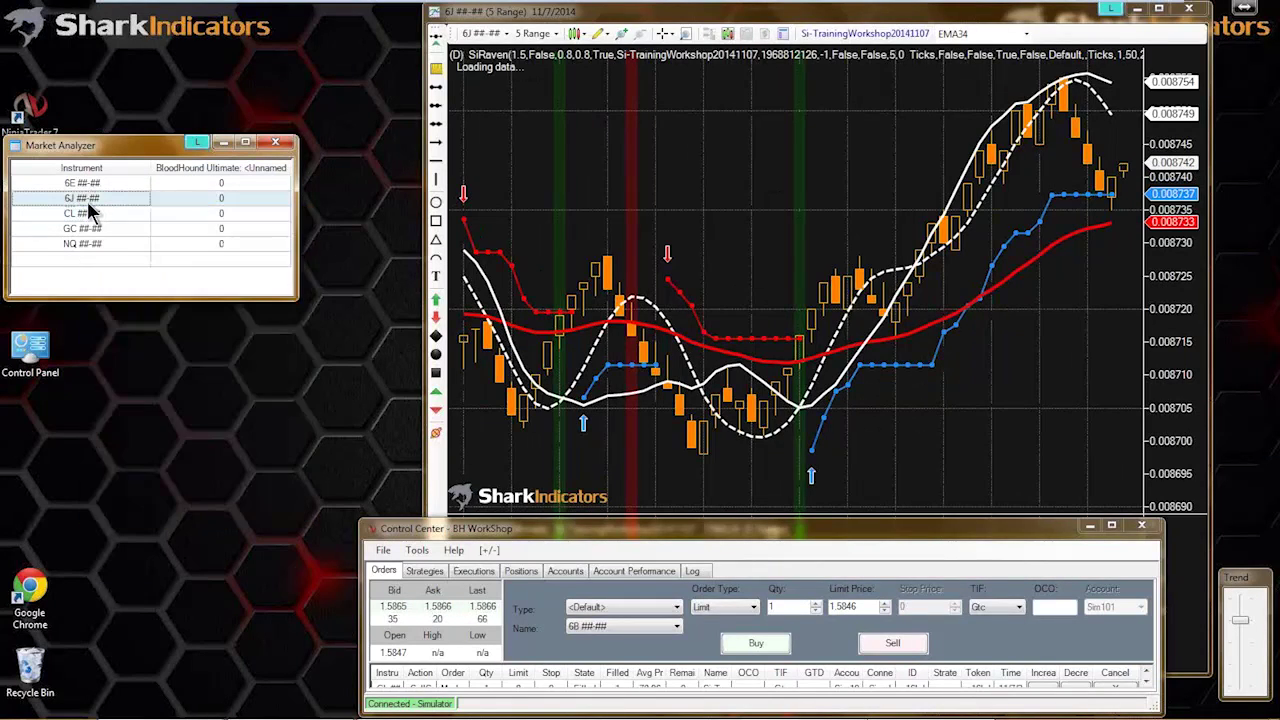
right_click(87, 200)
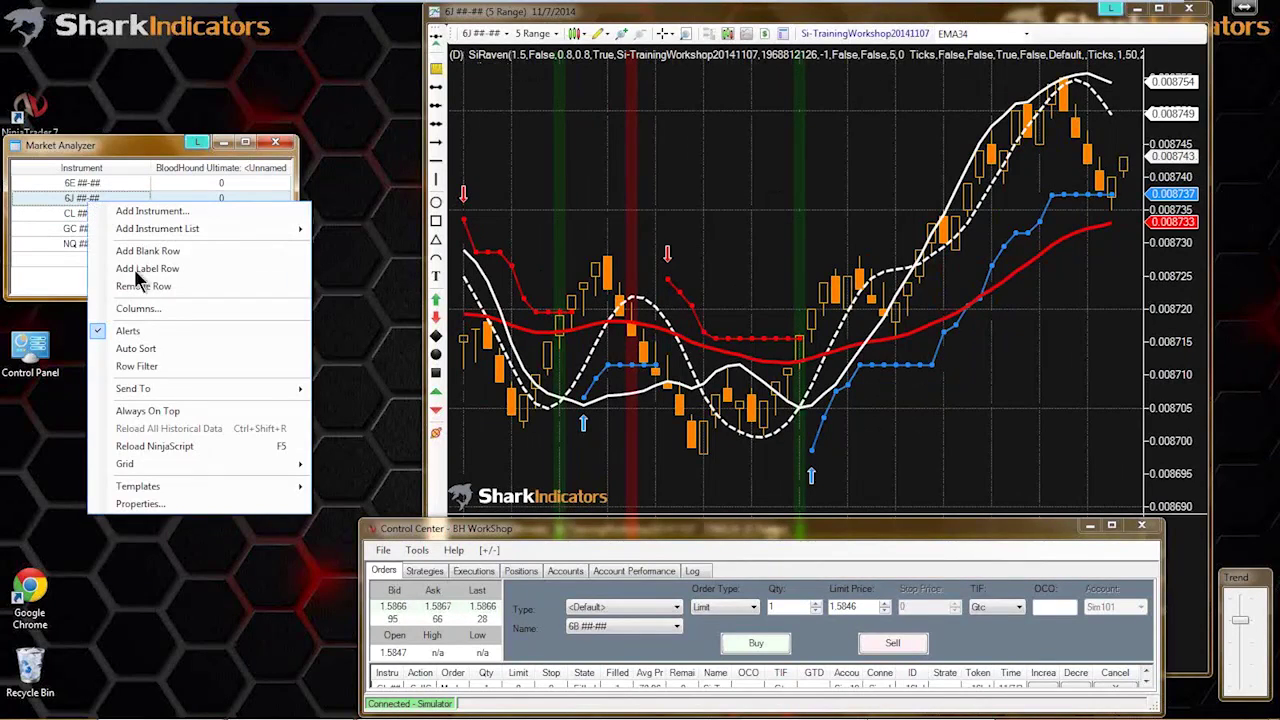
left_click(140, 310)
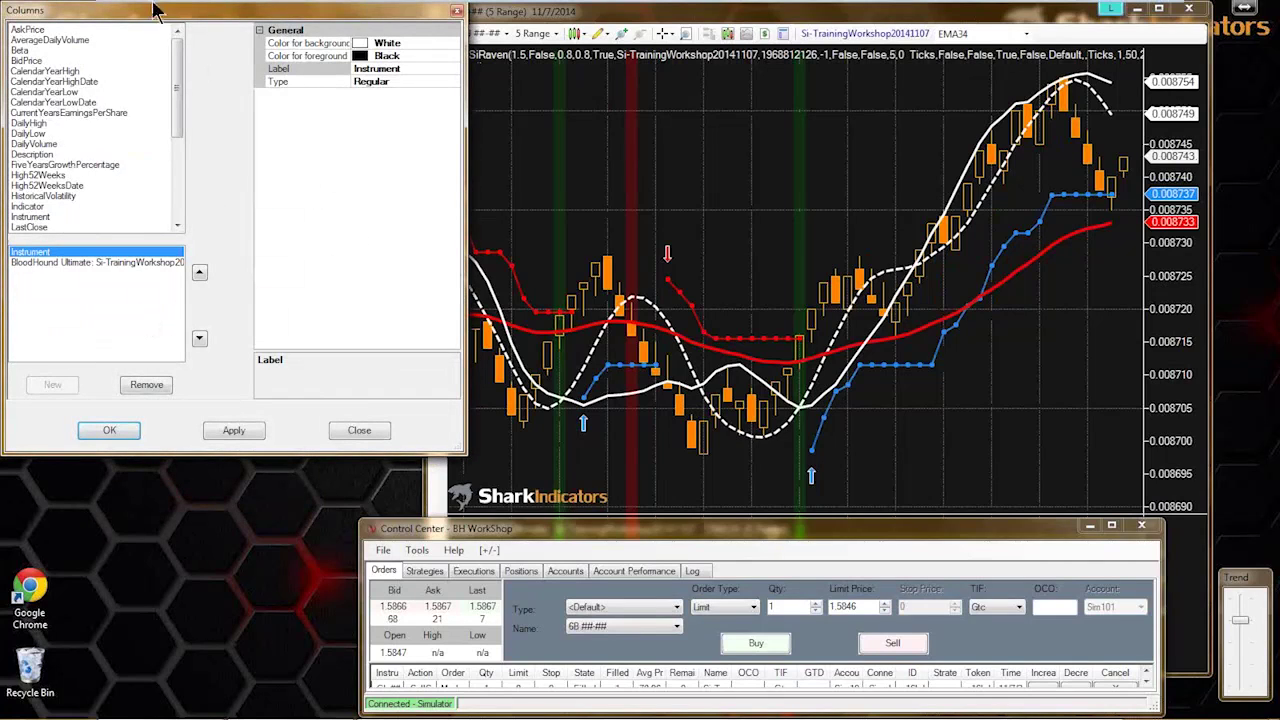
left_click_drag(140, 18, 338, 173)
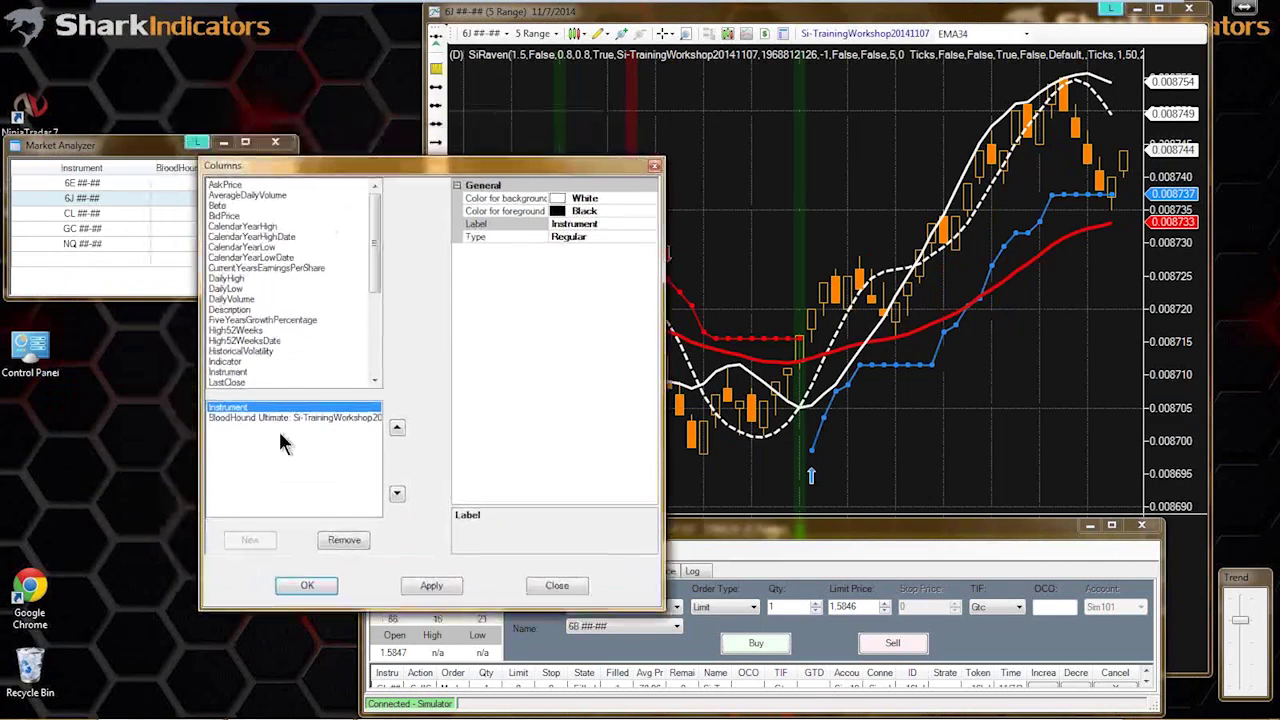
left_click(266, 418)
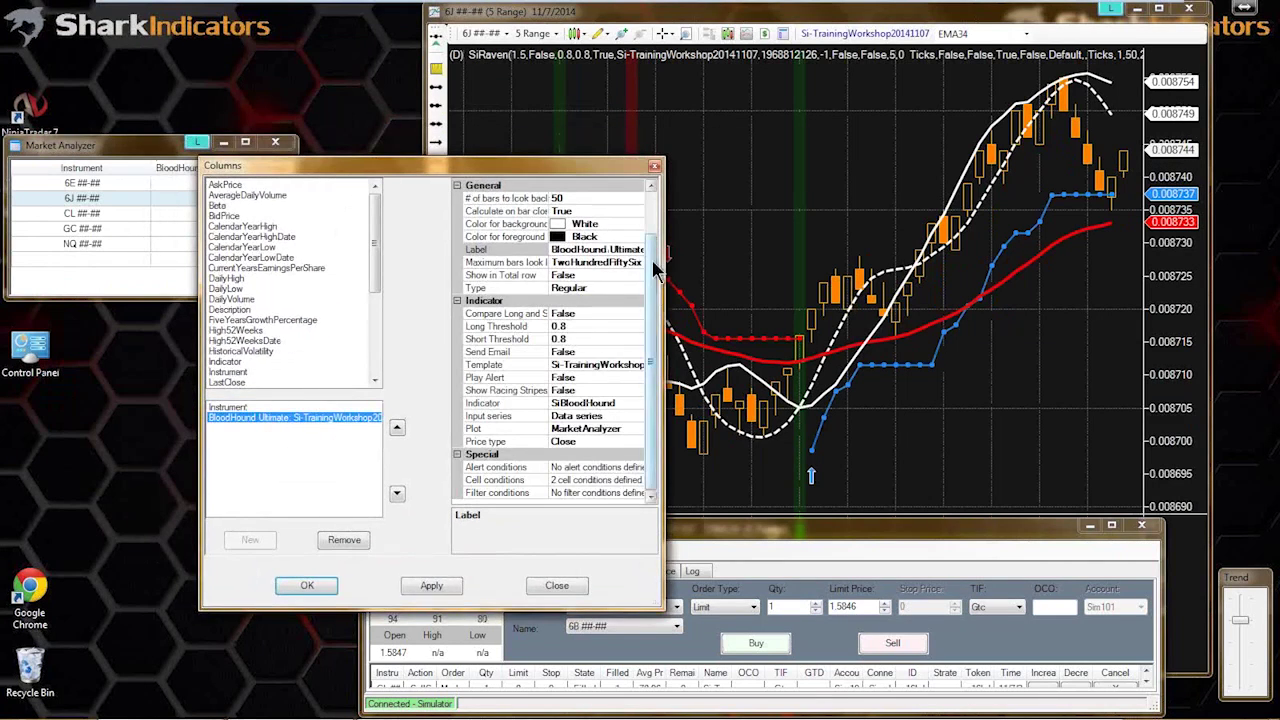
left_click_drag(652, 270, 650, 206)
left_click(598, 313)
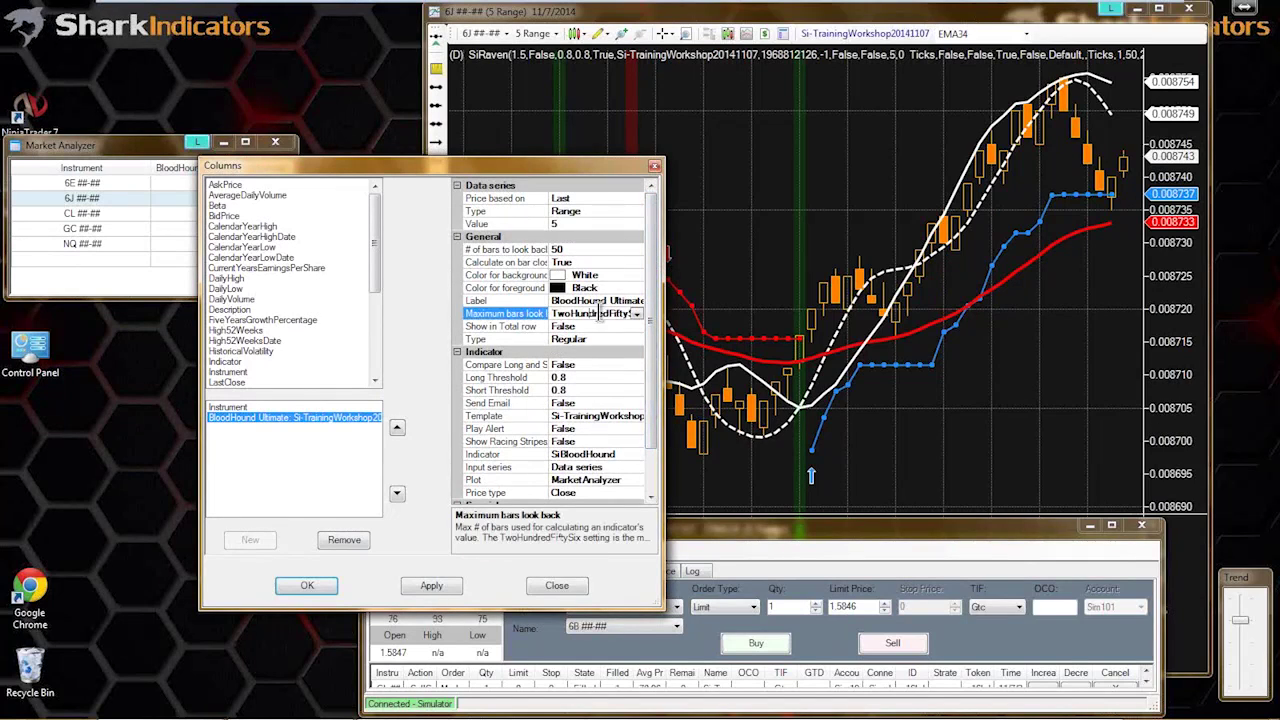
left_click(636, 313)
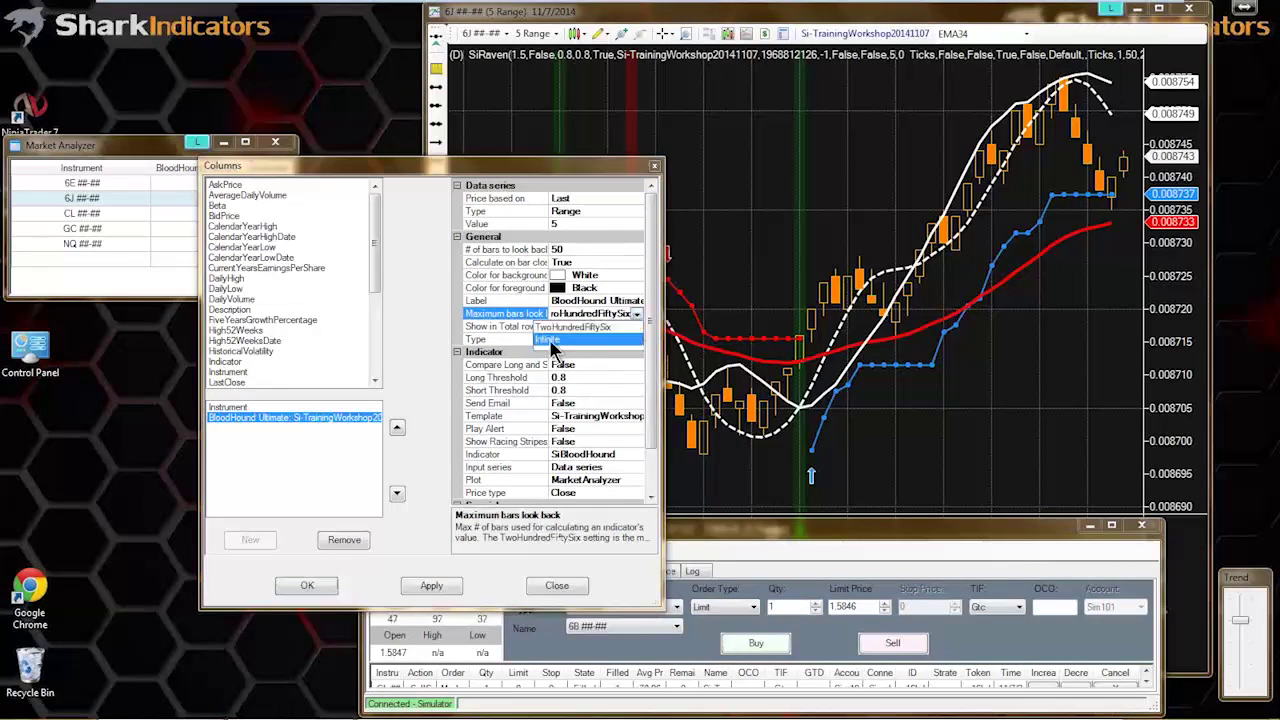
left_click(551, 341)
- Set the BloodHound column's # of bars to look back to 200 and widen the property names to show them in full
left_click(574, 250)
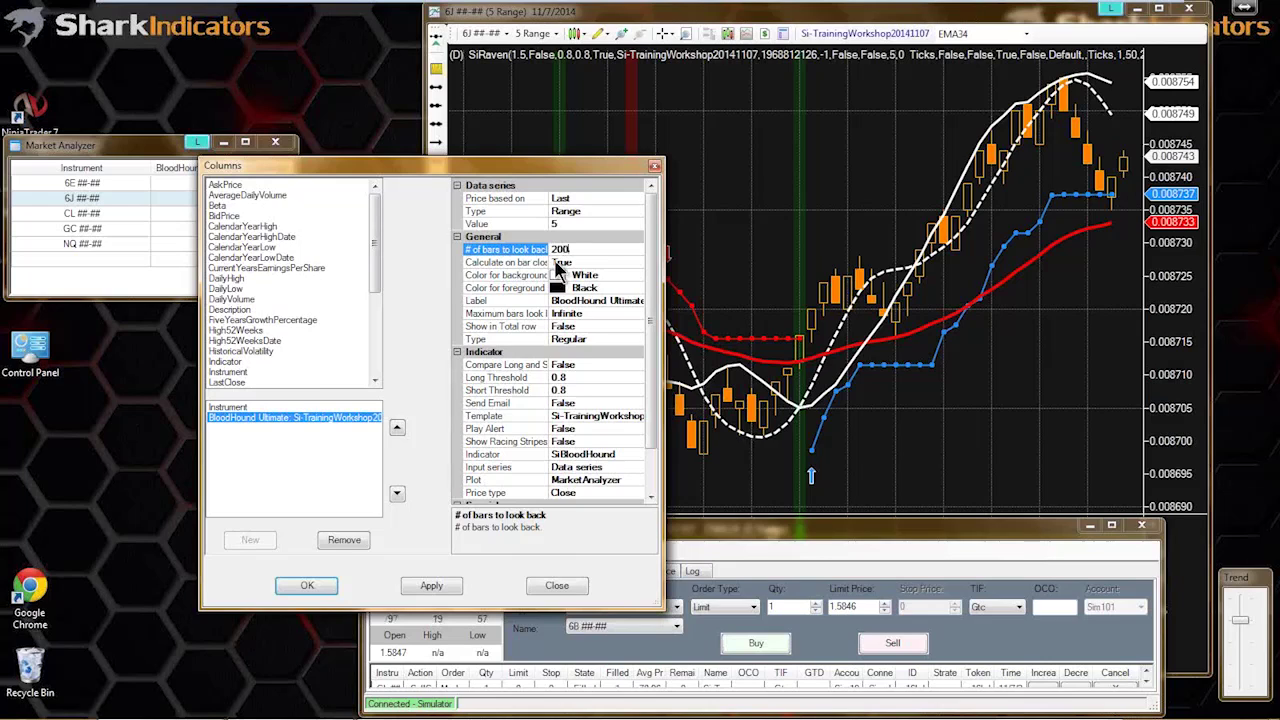
key("BackSpace")
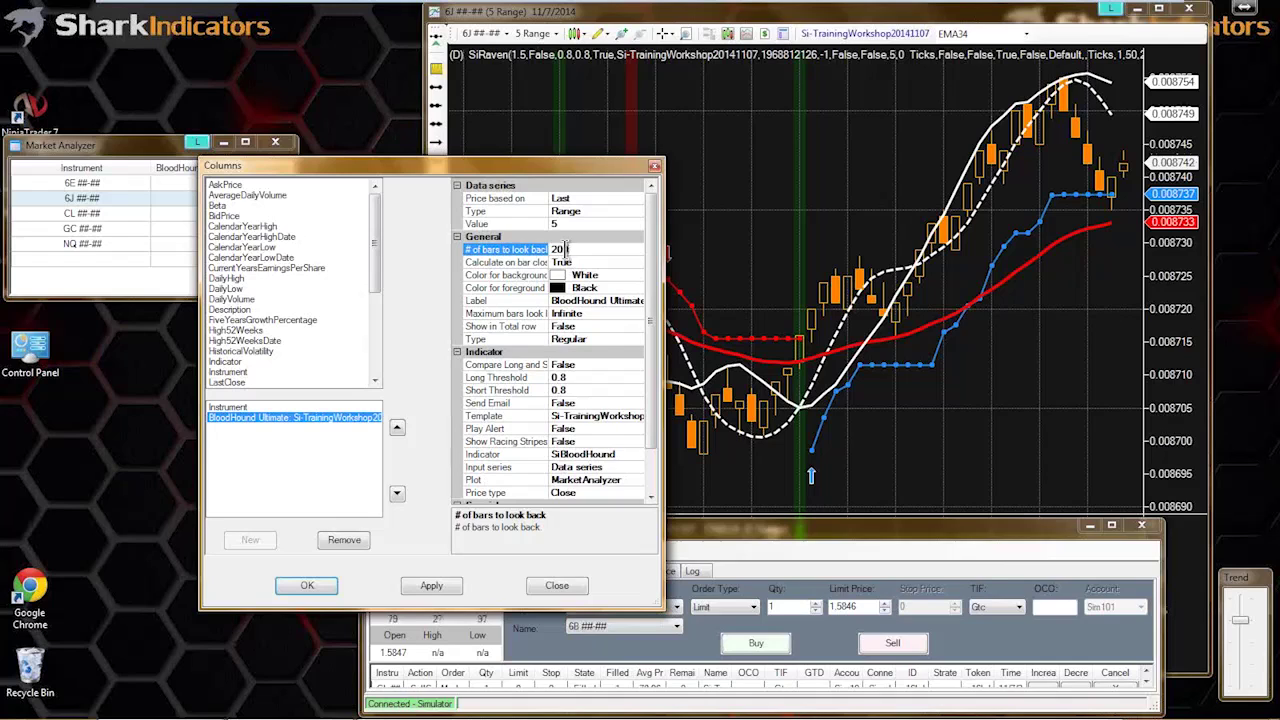
left_click(322, 591)
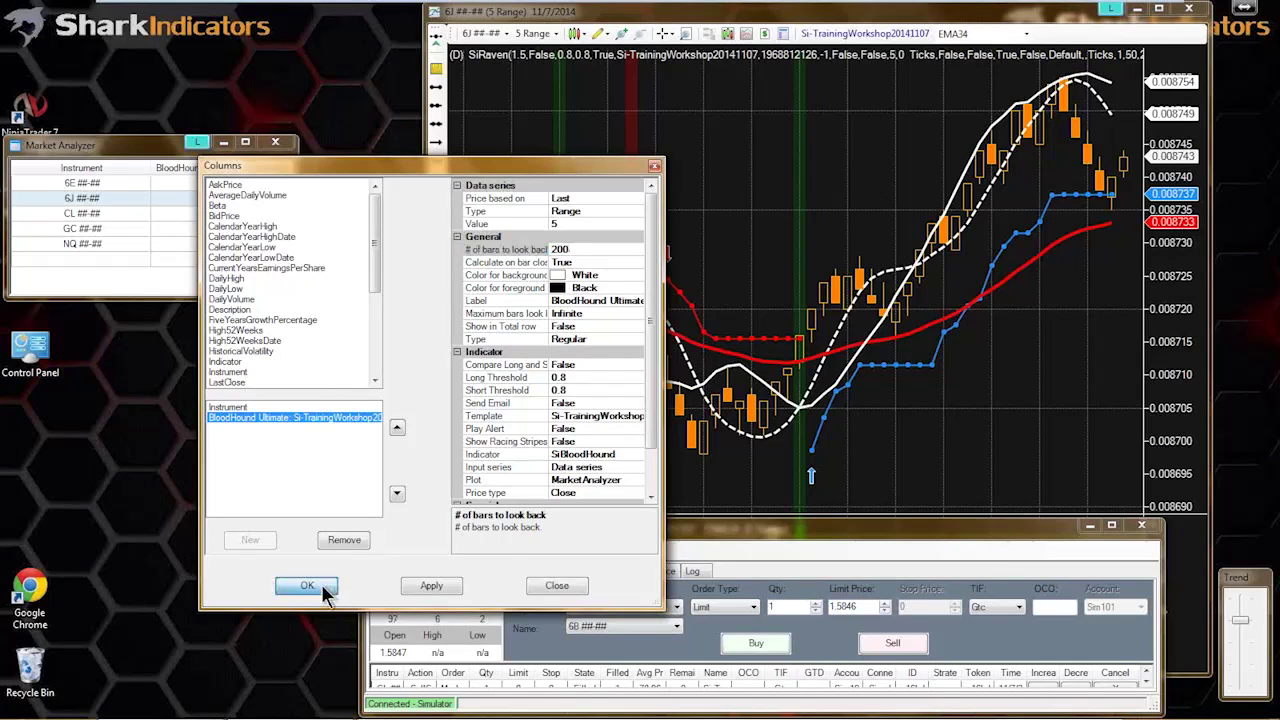
left_click(503, 247)
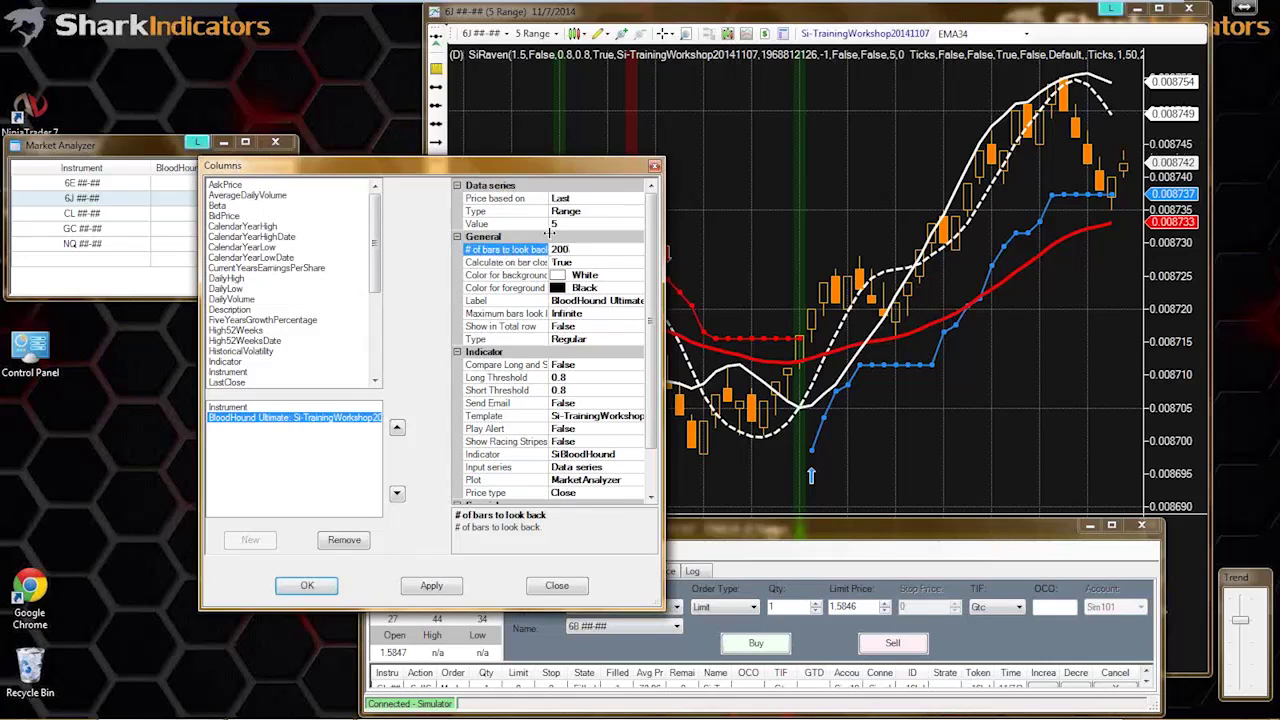
left_click_drag(549, 232, 564, 232)
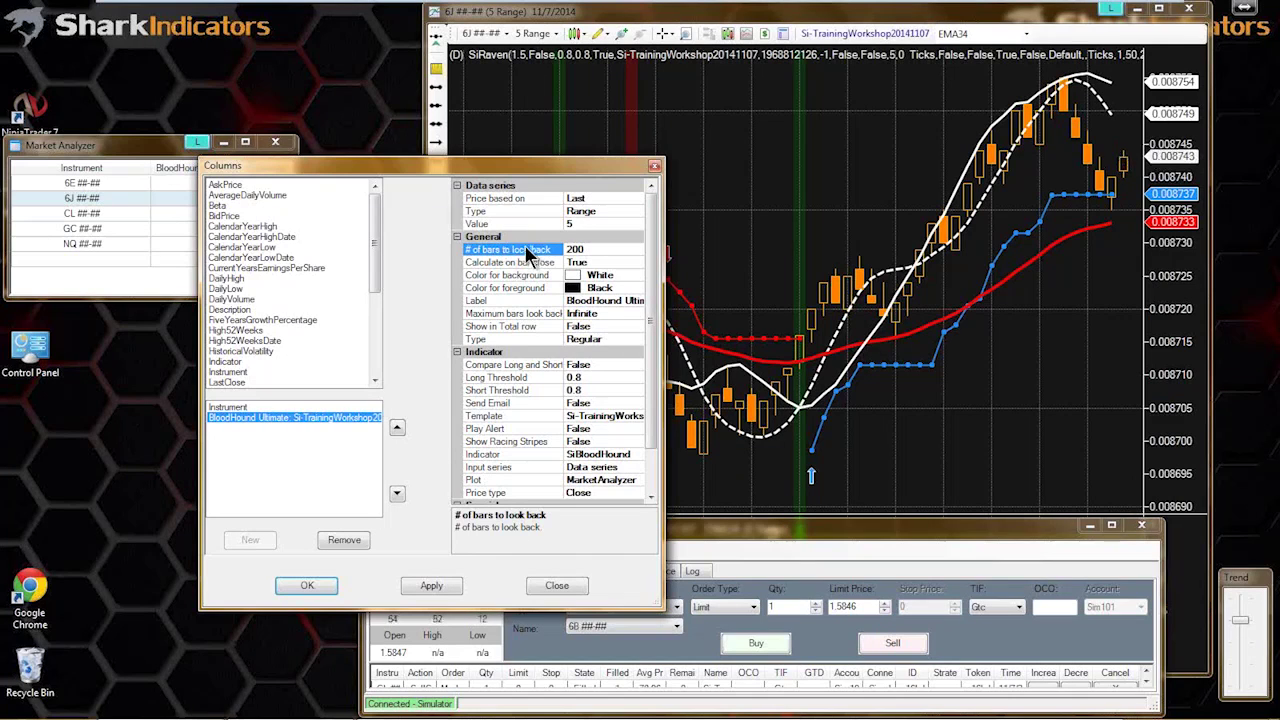
- Move the Columns dialog clear of the chart and accept the BloodHound column settings with 200 bars to look back
left_click(508, 300)
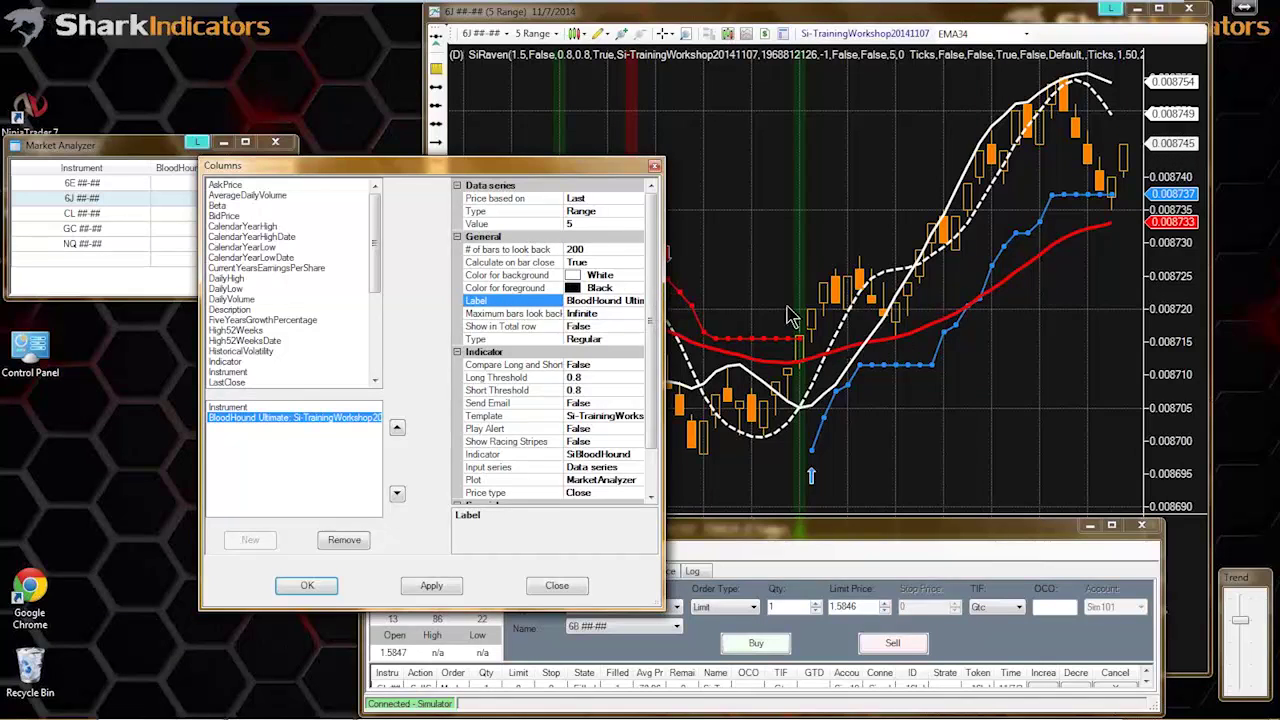
left_click_drag(506, 168, 396, 163)
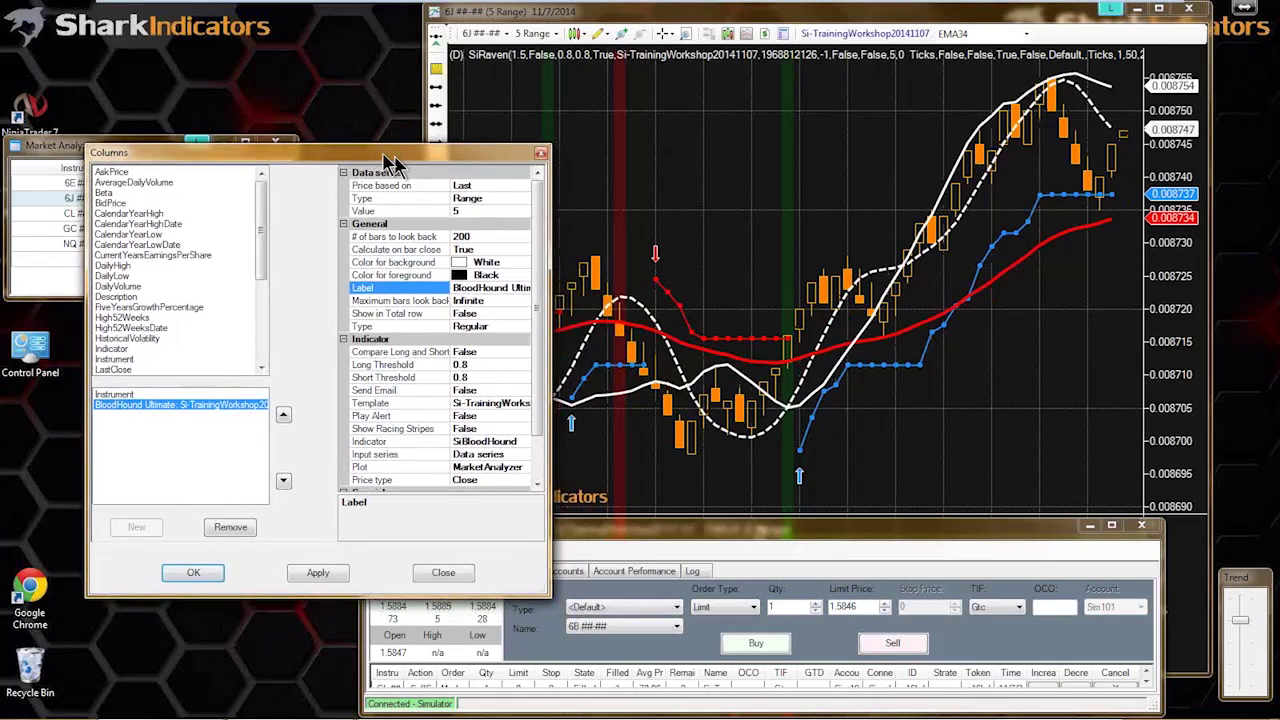
left_click_drag(295, 152, 275, 145)
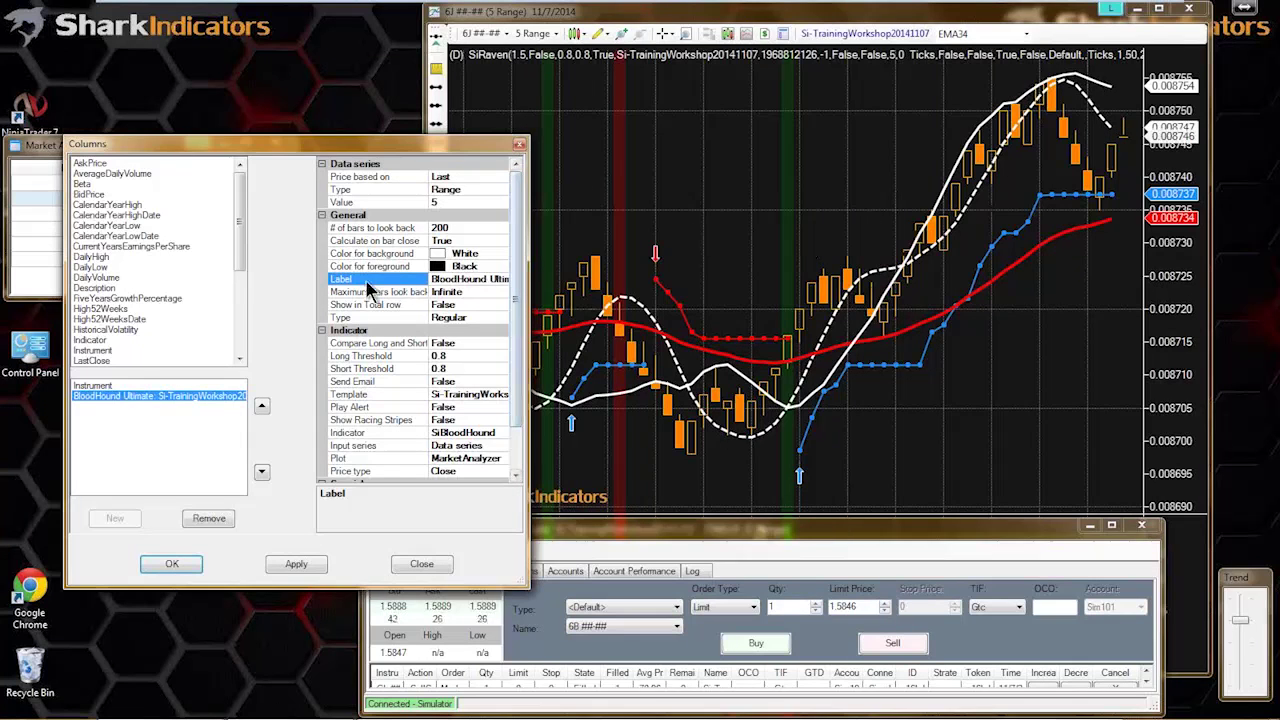
left_click(358, 229)
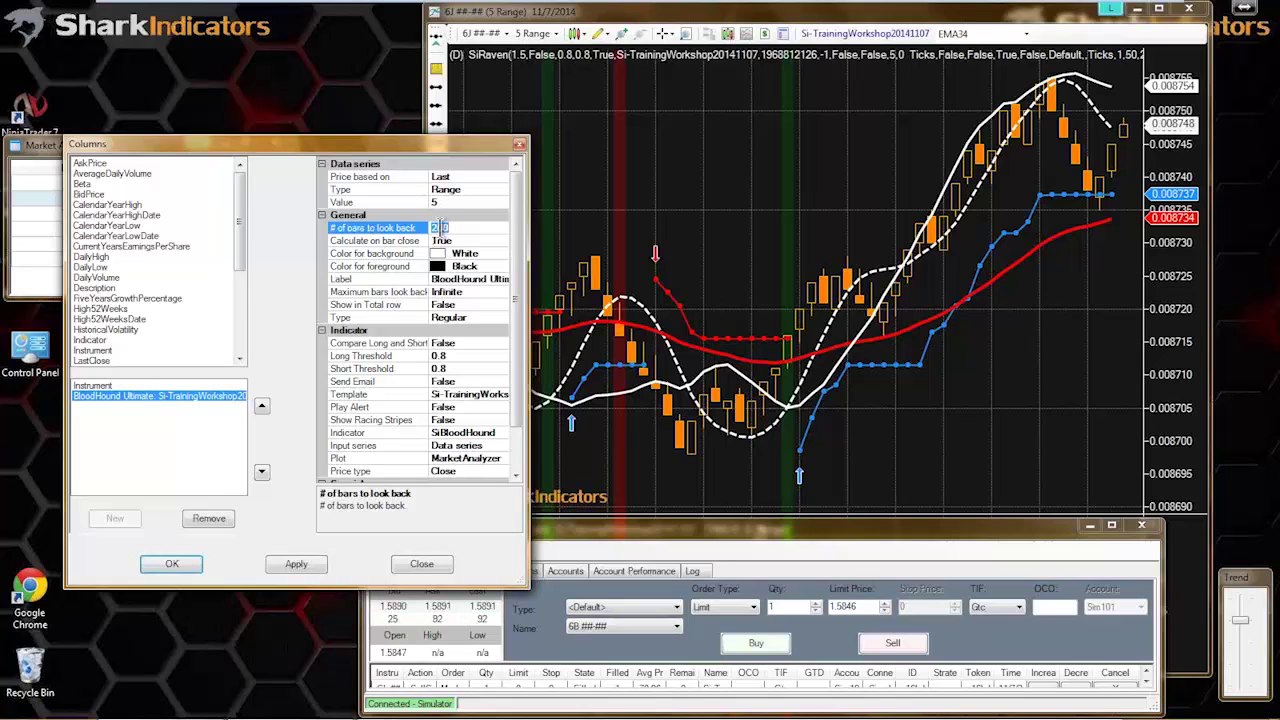
left_click_drag(375, 152, 353, 116)
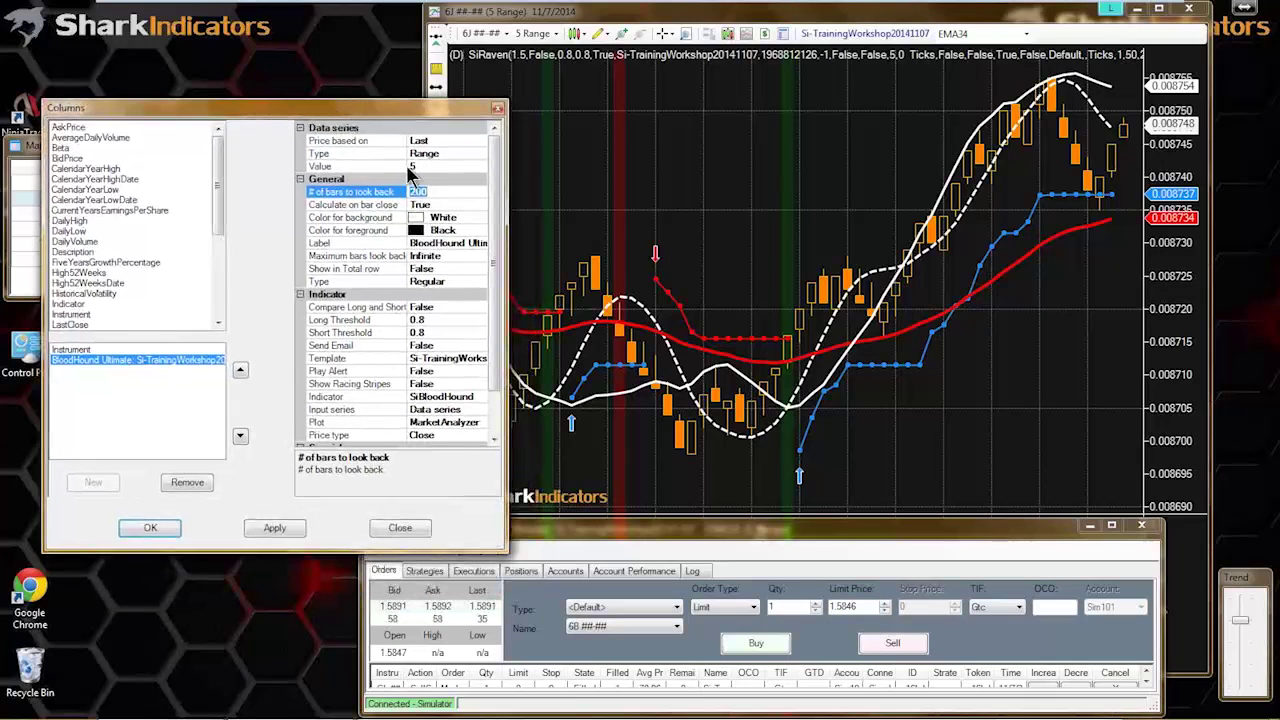
left_click(150, 528)
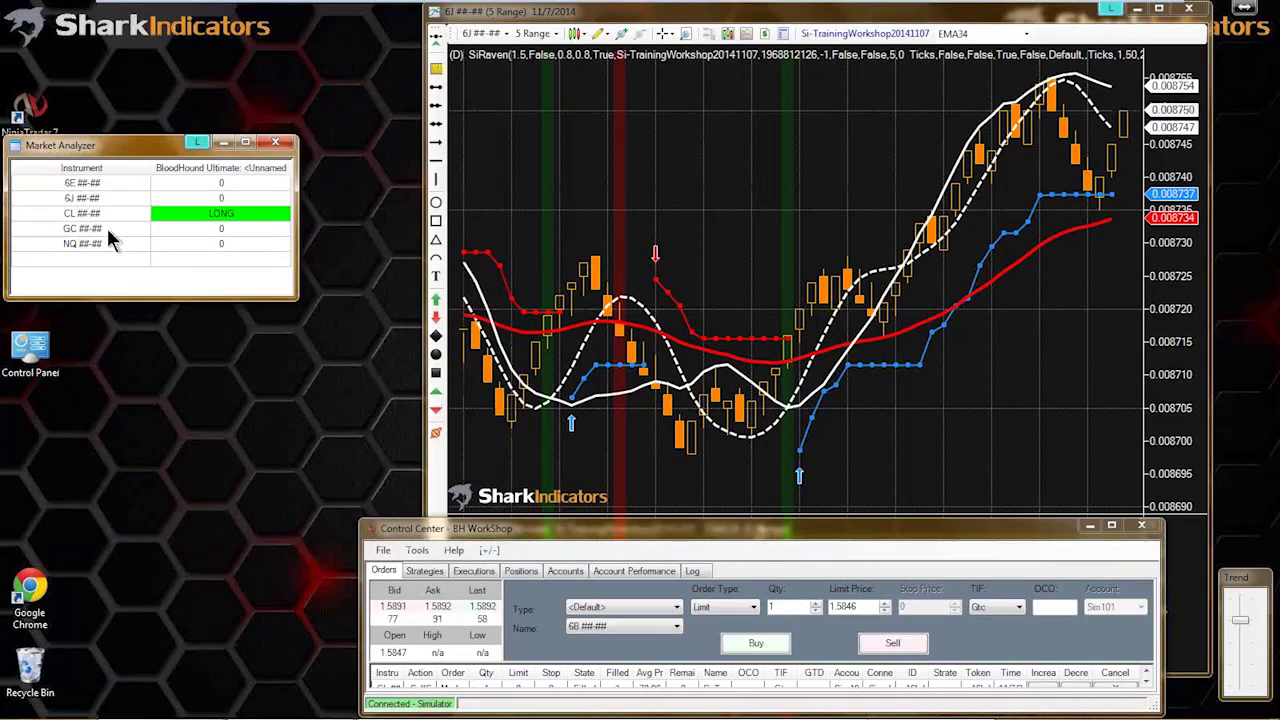
- Show CL and GC in turn on the linked chart, lowering the simulated feed's Trend while comparing their signals
left_click(85, 210)
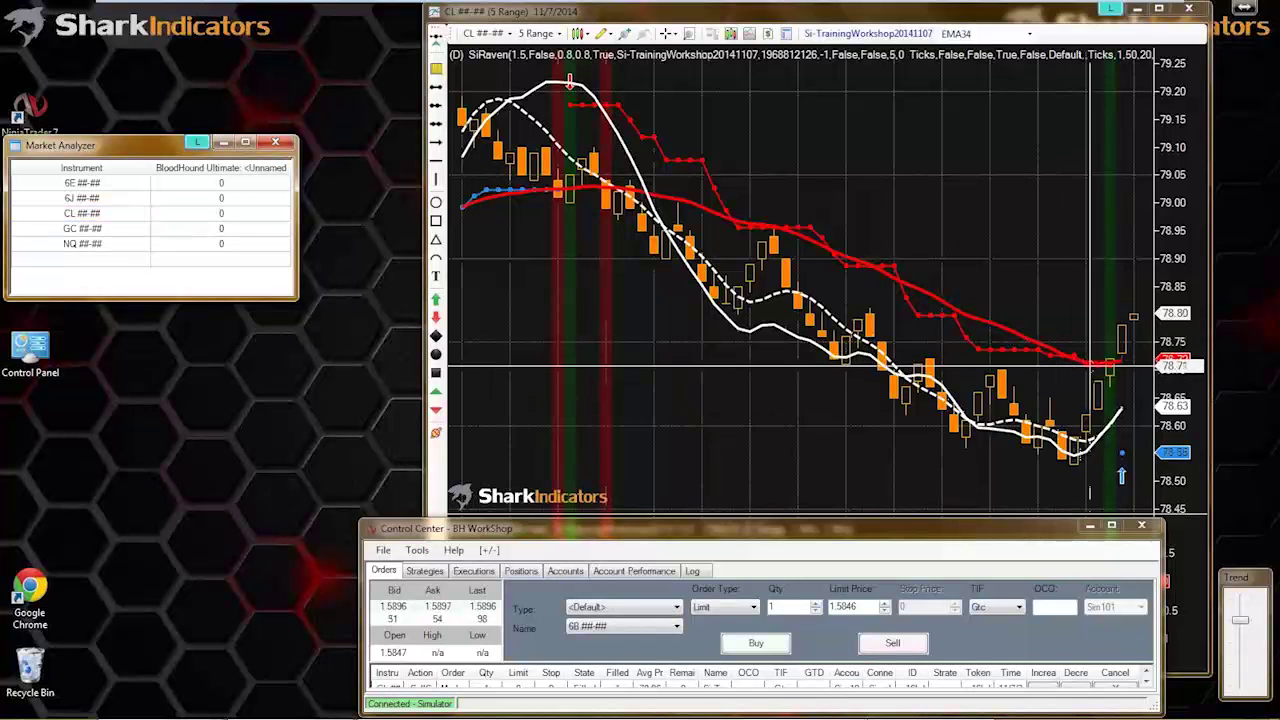
left_click(78, 213)
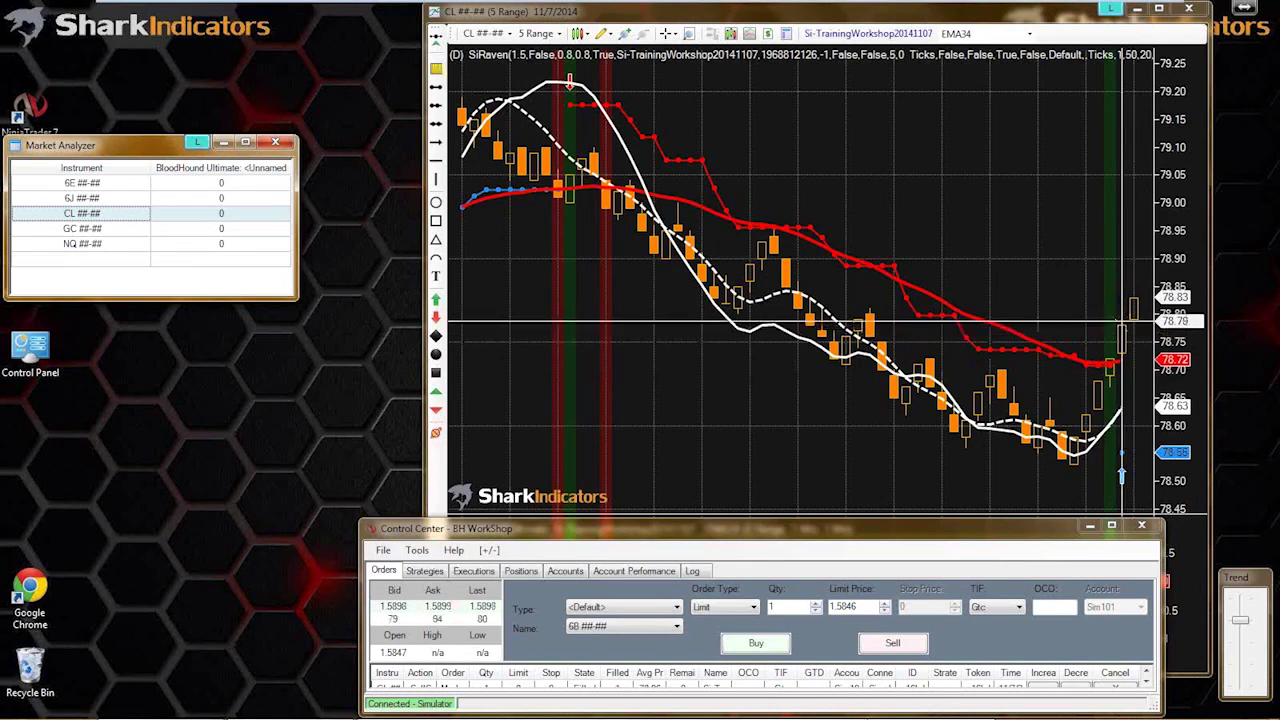
left_click_drag(1248, 616, 1247, 678)
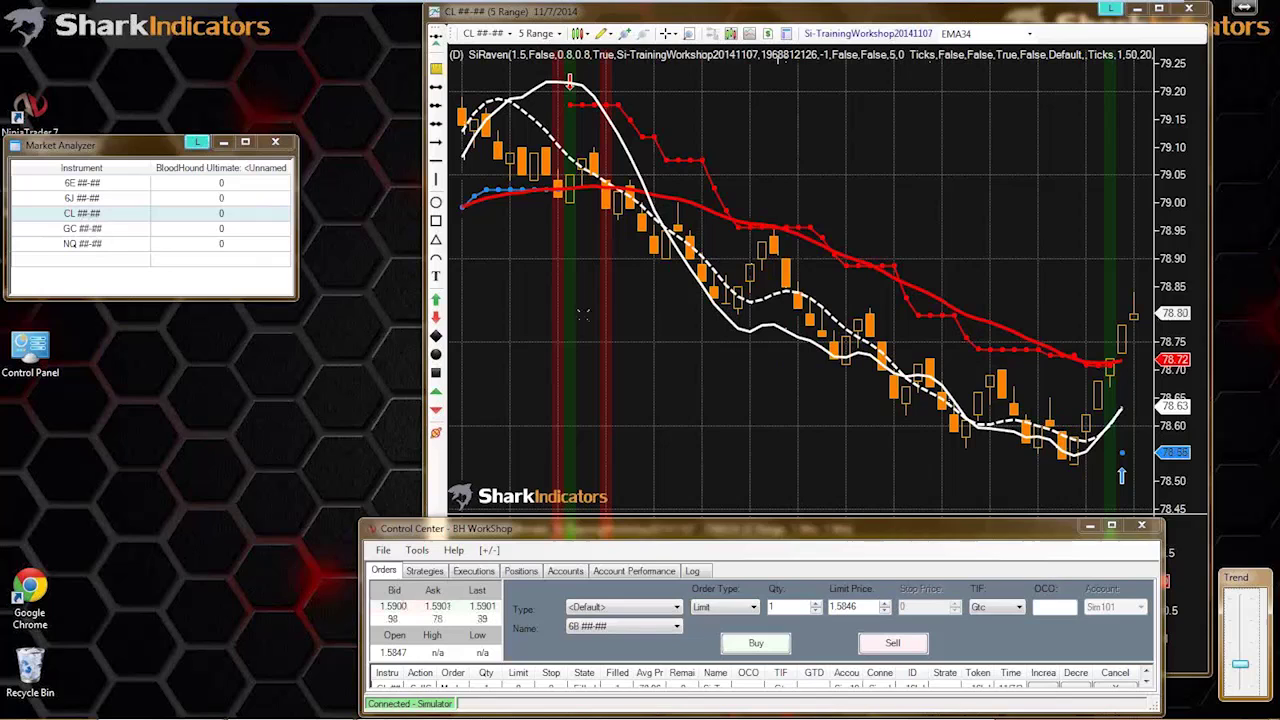
left_click(700, 470)
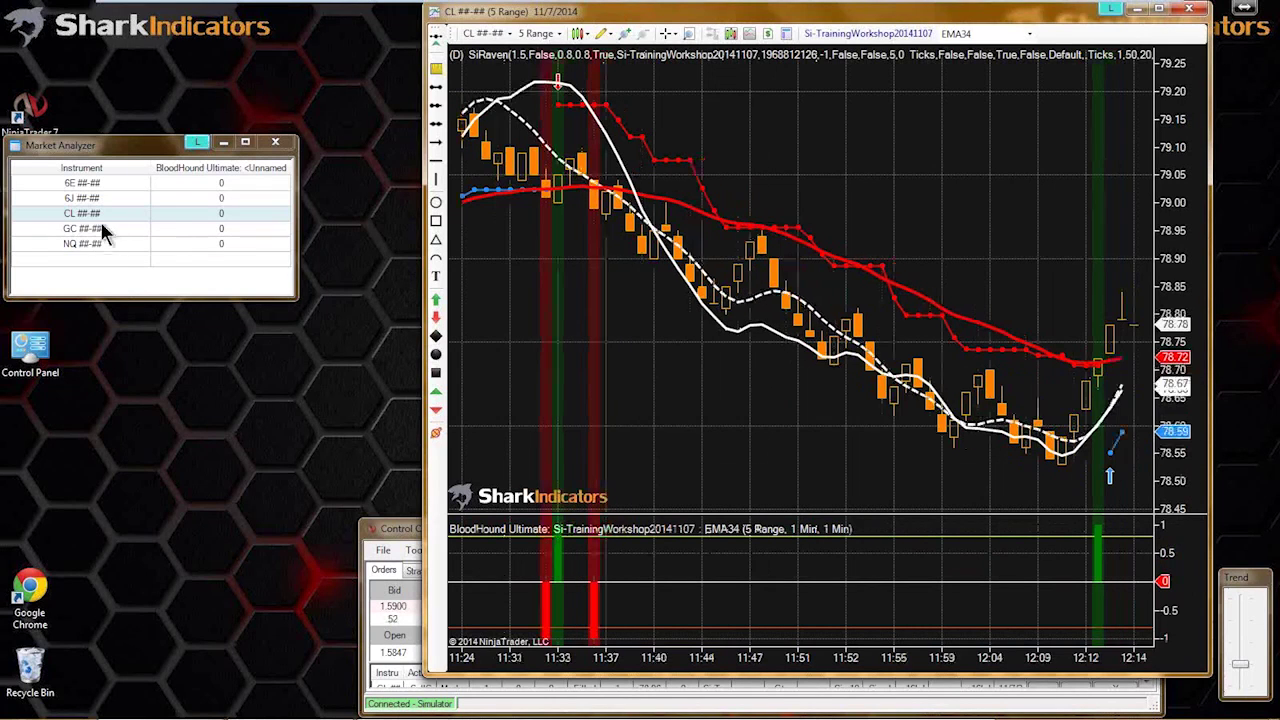
left_click(80, 228)
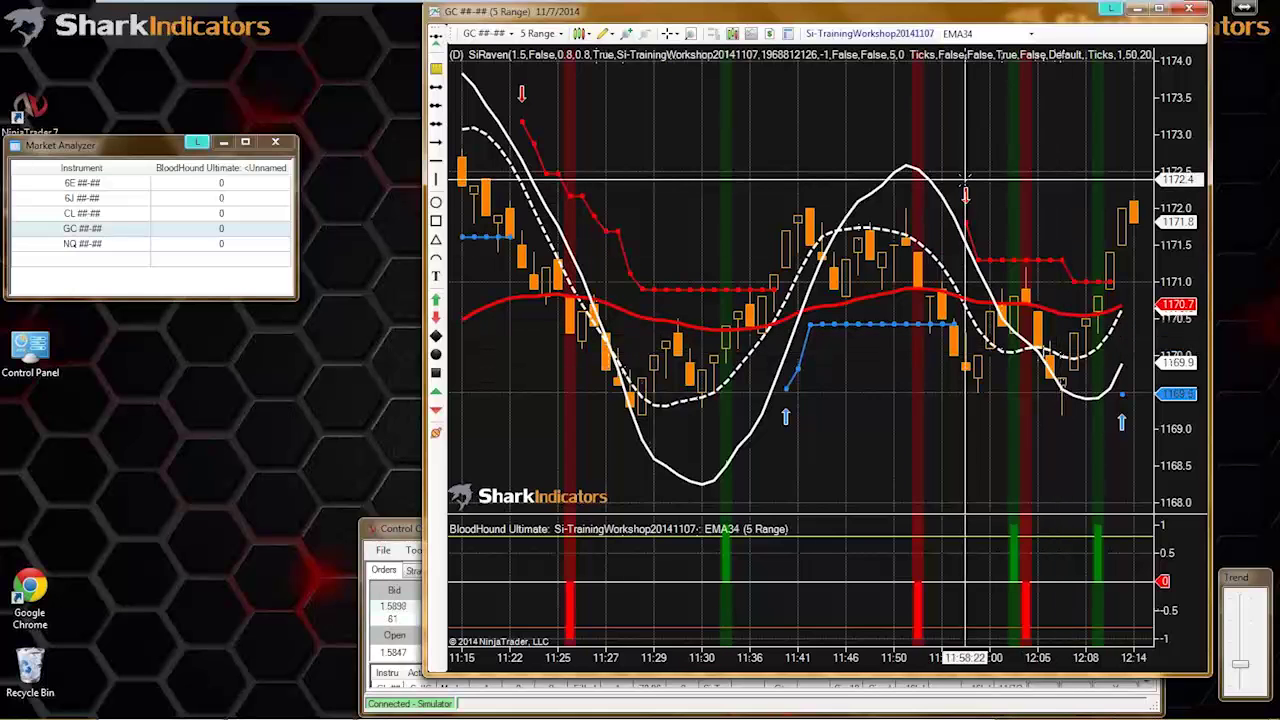
- Look through the Market Analyzer's window link colours and keep the turquoise link shared with the chart
left_click(197, 144)
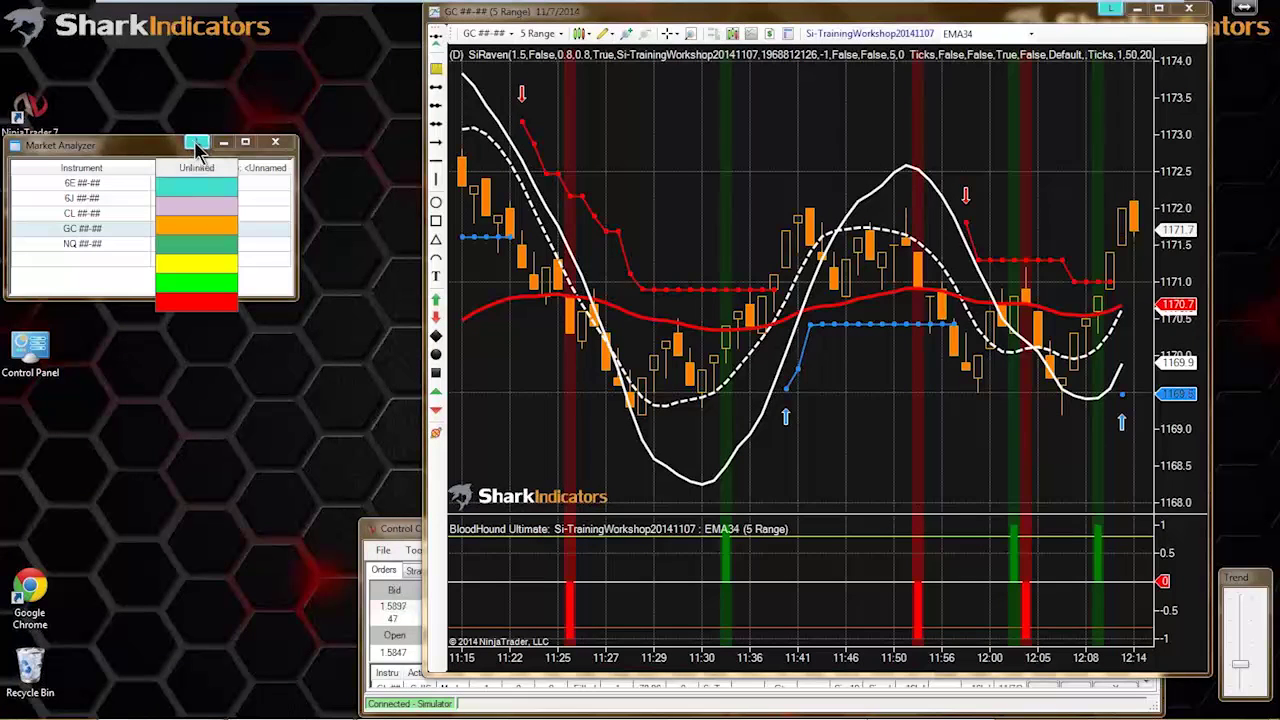
left_click(166, 147)
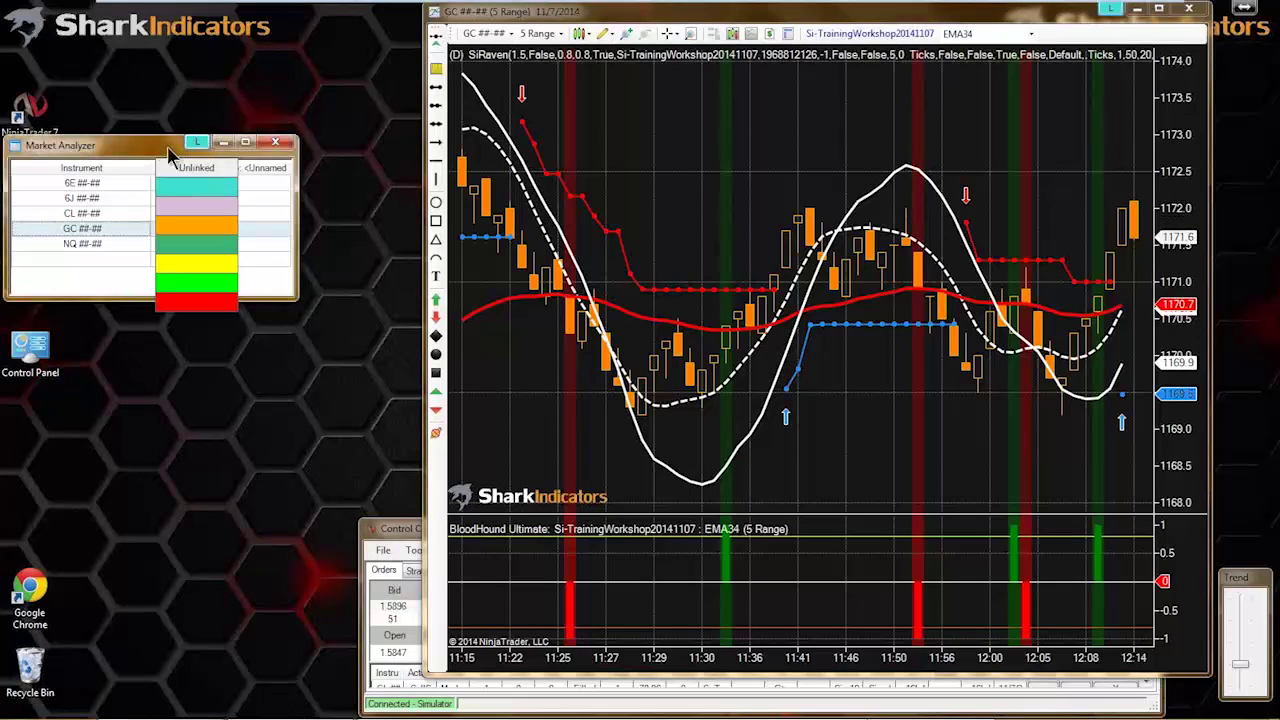
left_click(175, 187)
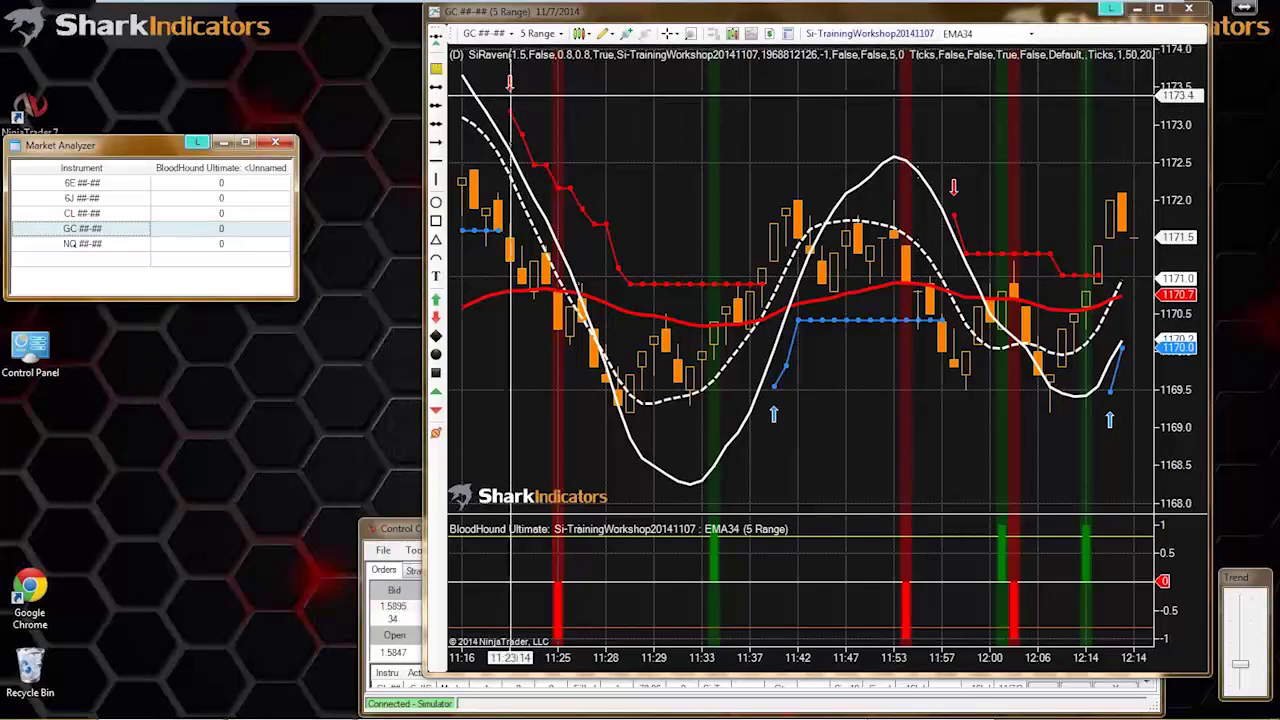
left_click(196, 149)
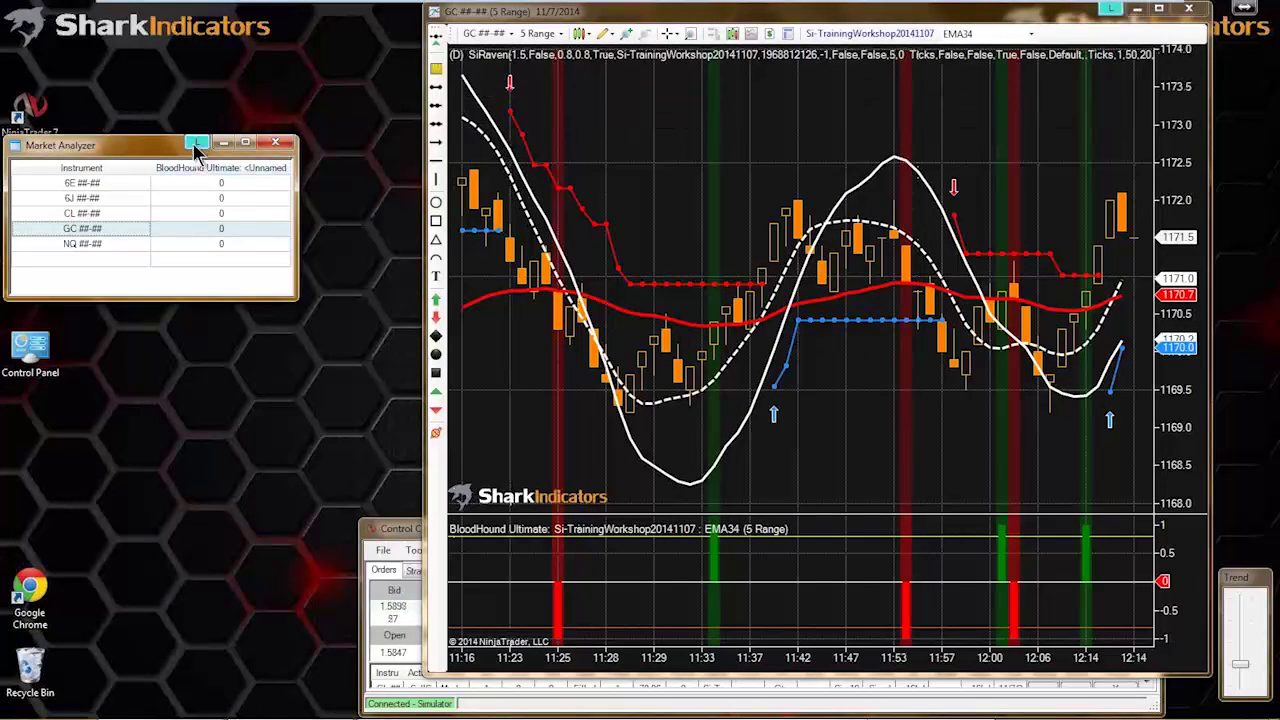
mouse_move(143, 155)
left_mouse_down()
mouse_move(152, 121)
mouse_move(175, 145)
mouse_move(148, 133)
mouse_move(164, 144)
left_mouse_up()
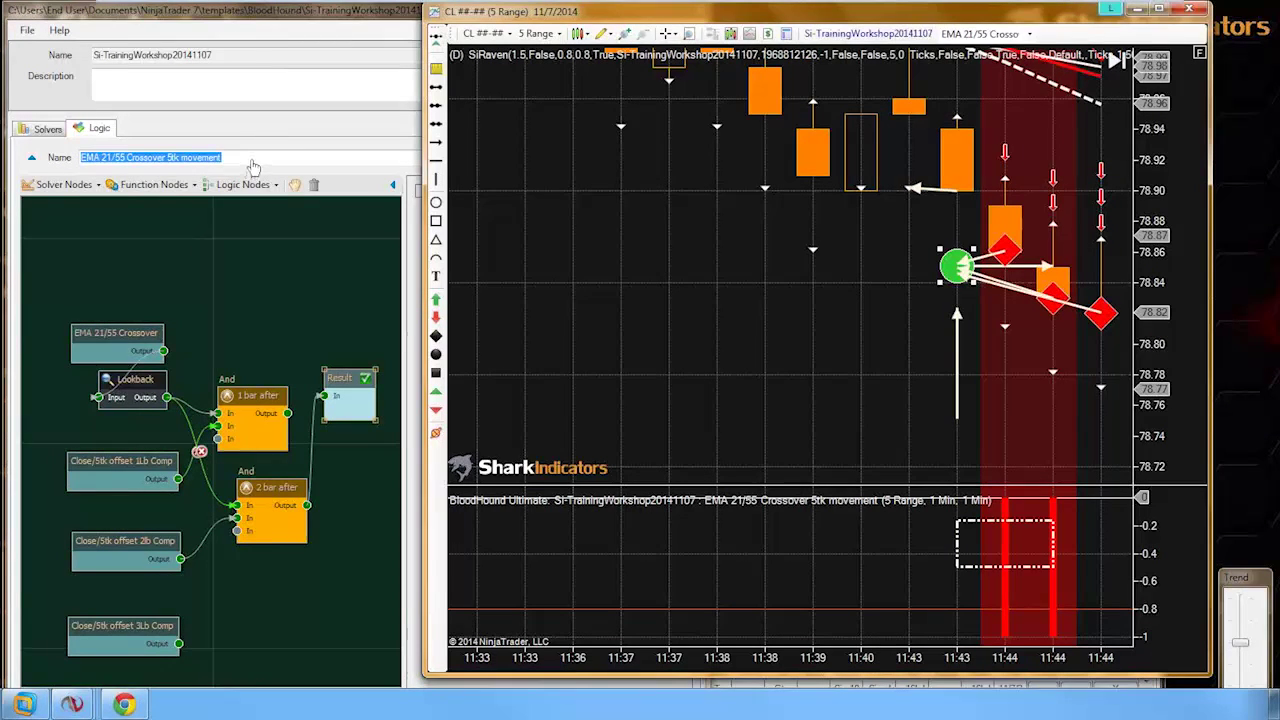
- Open the EMA34 logic in the BloodHound template Si-TrainingWorkshop20141107 and select its EMA34 Slope node
left_click(305, 157)
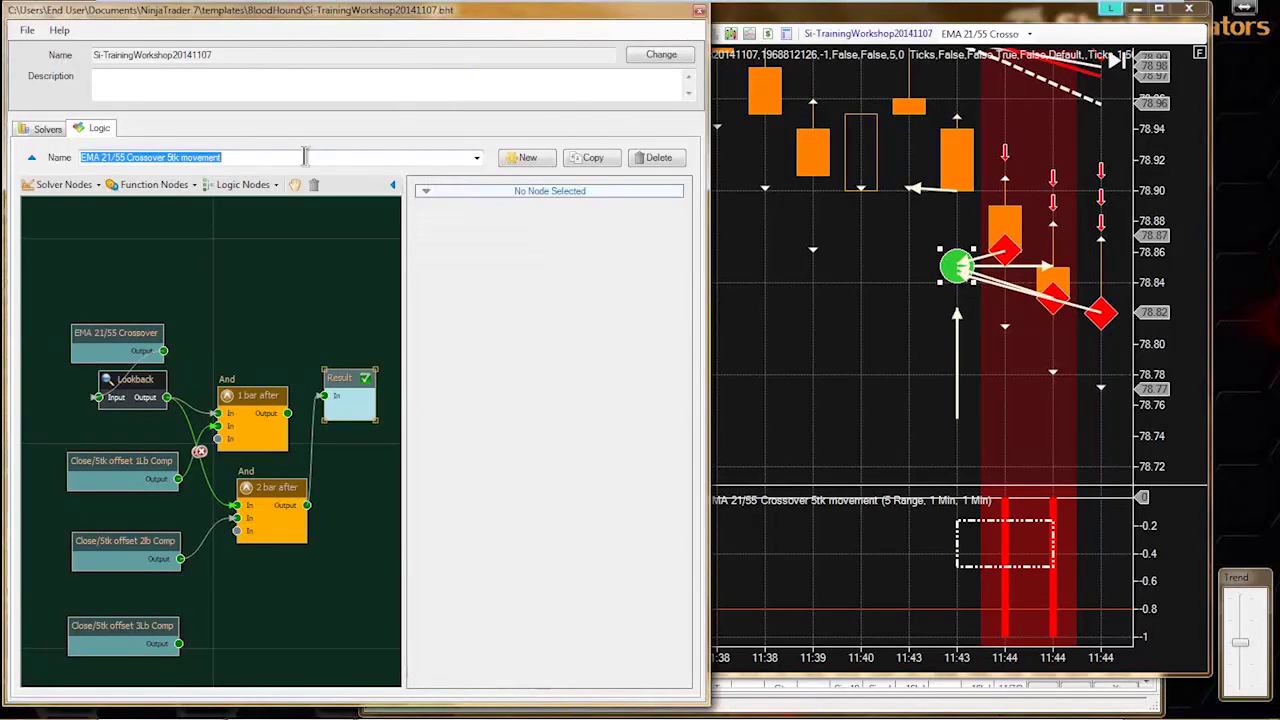
left_click(477, 157)
left_click(120, 183)
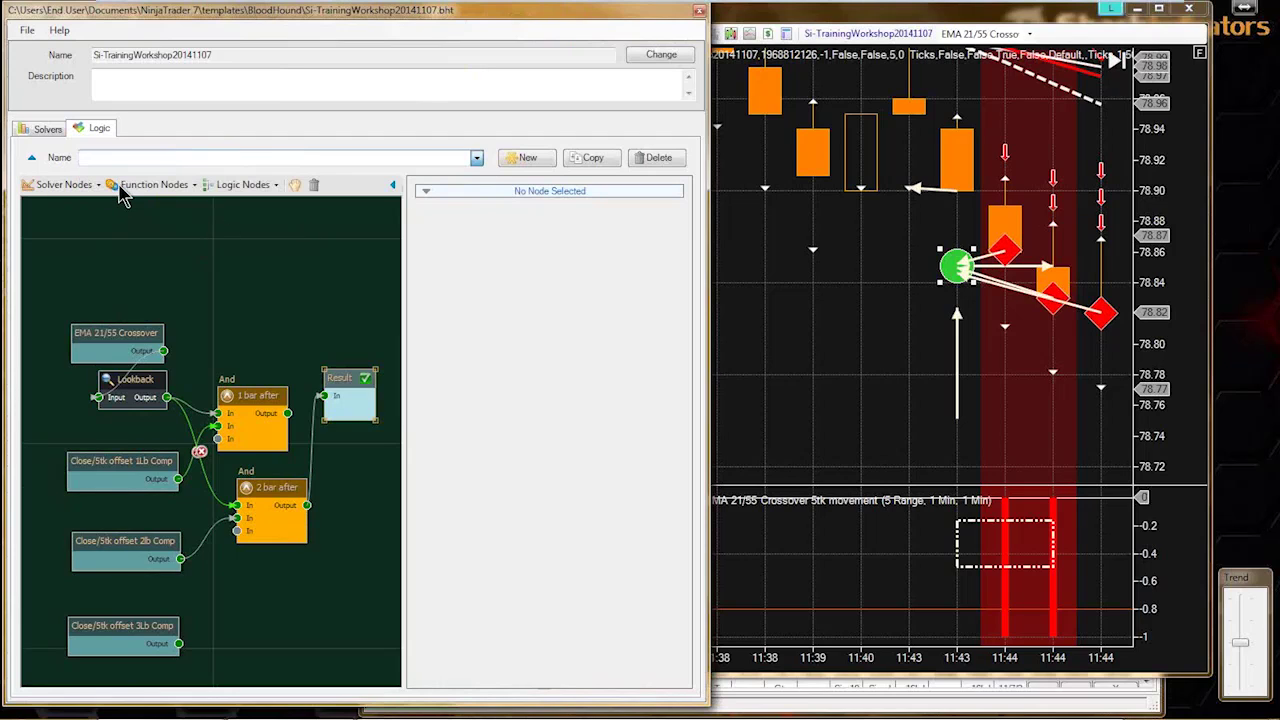
mouse_move(112, 392)
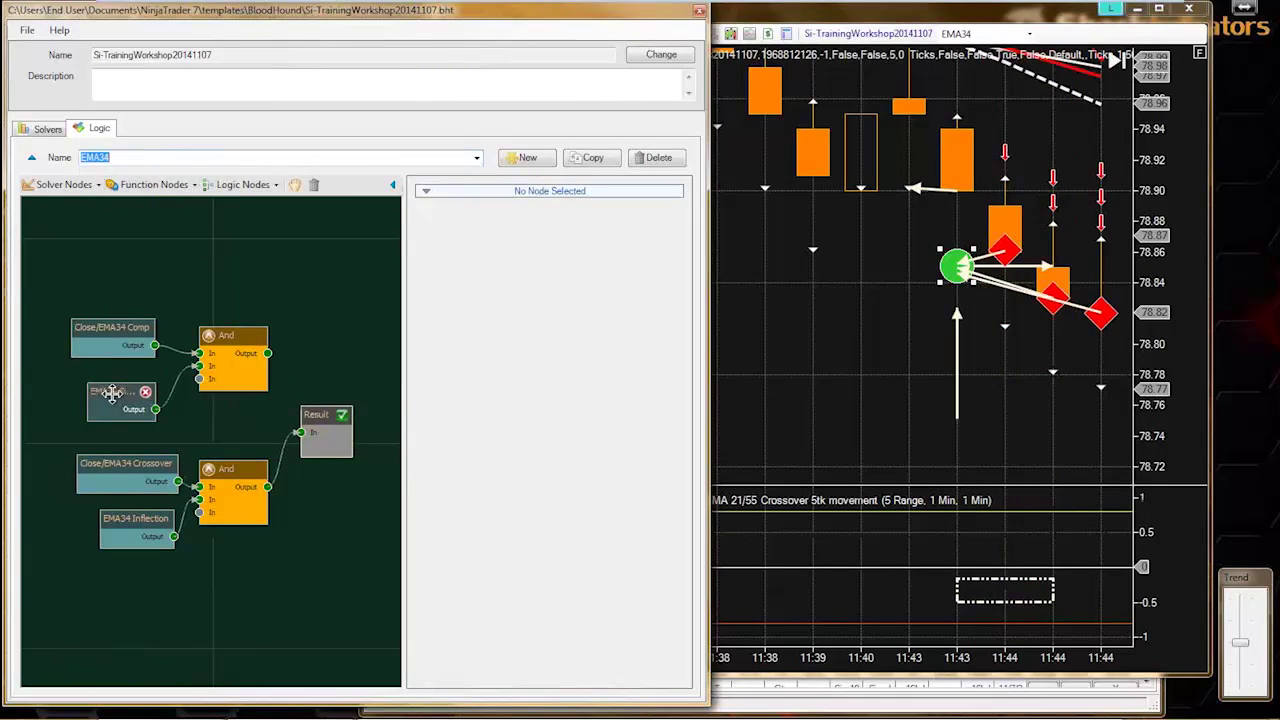
left_click(112, 390)
mouse_move(112, 392)
left_mouse_down()
mouse_move(92, 386)
mouse_move(123, 408)
left_mouse_up()
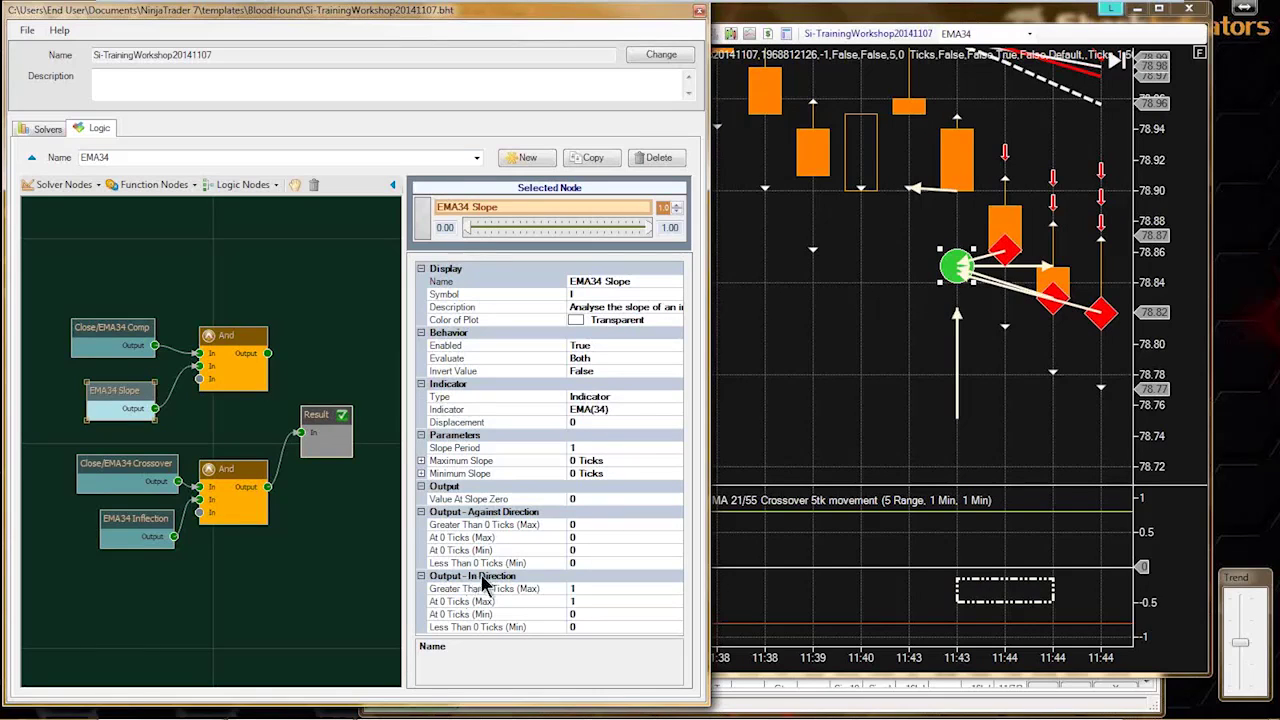
- Examine the EMA34 Slope node's Output - Against Direction, Maximum Slope, Minimum Slope and Invert Value properties
left_click(463, 513)
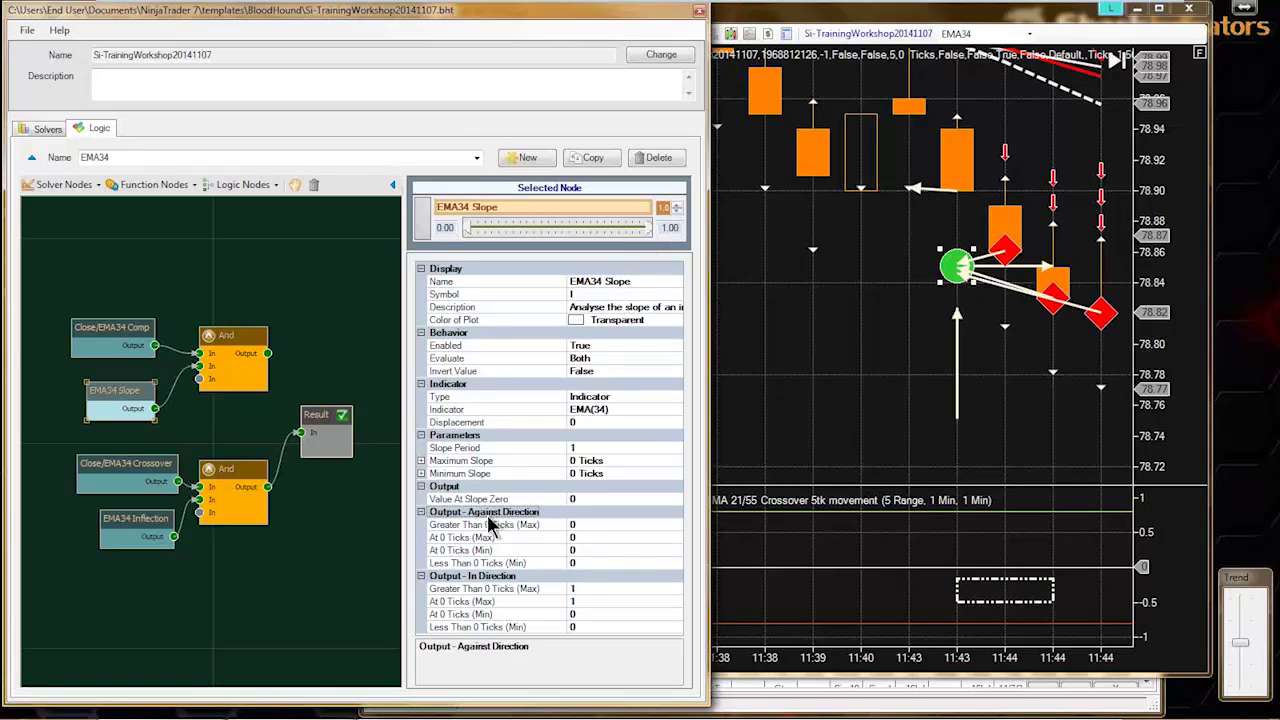
left_click(485, 463)
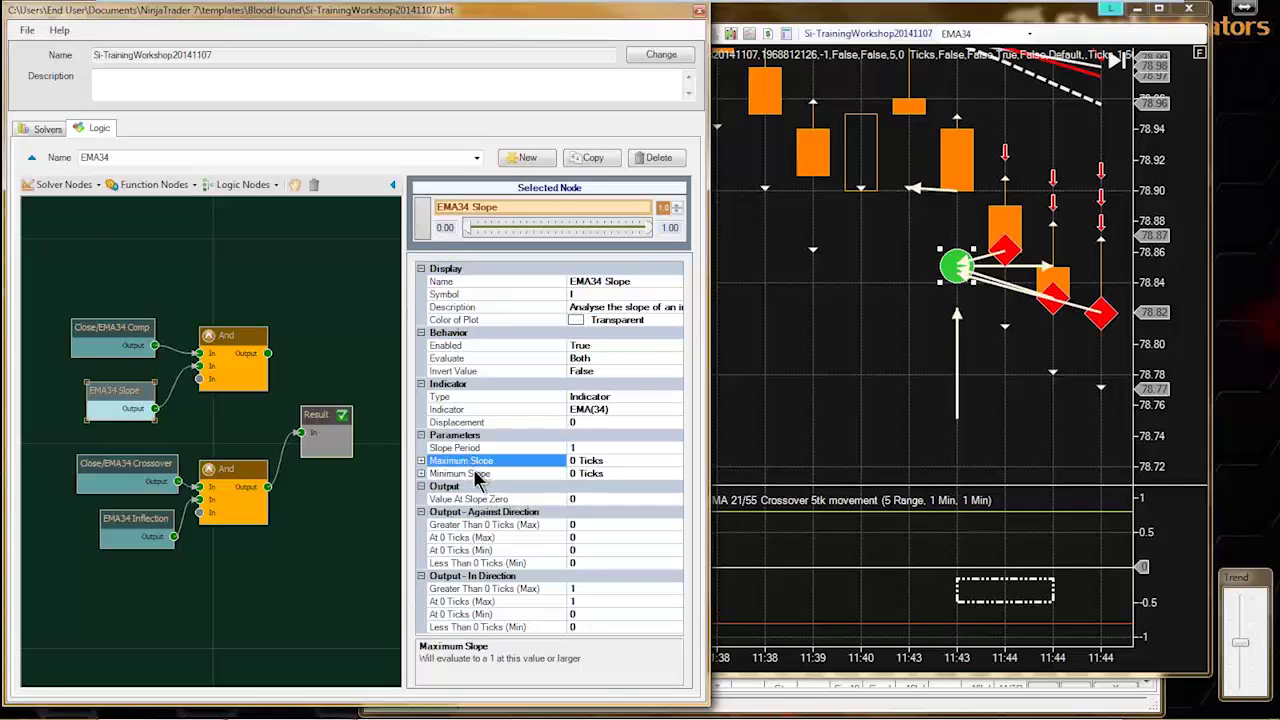
left_click(475, 473)
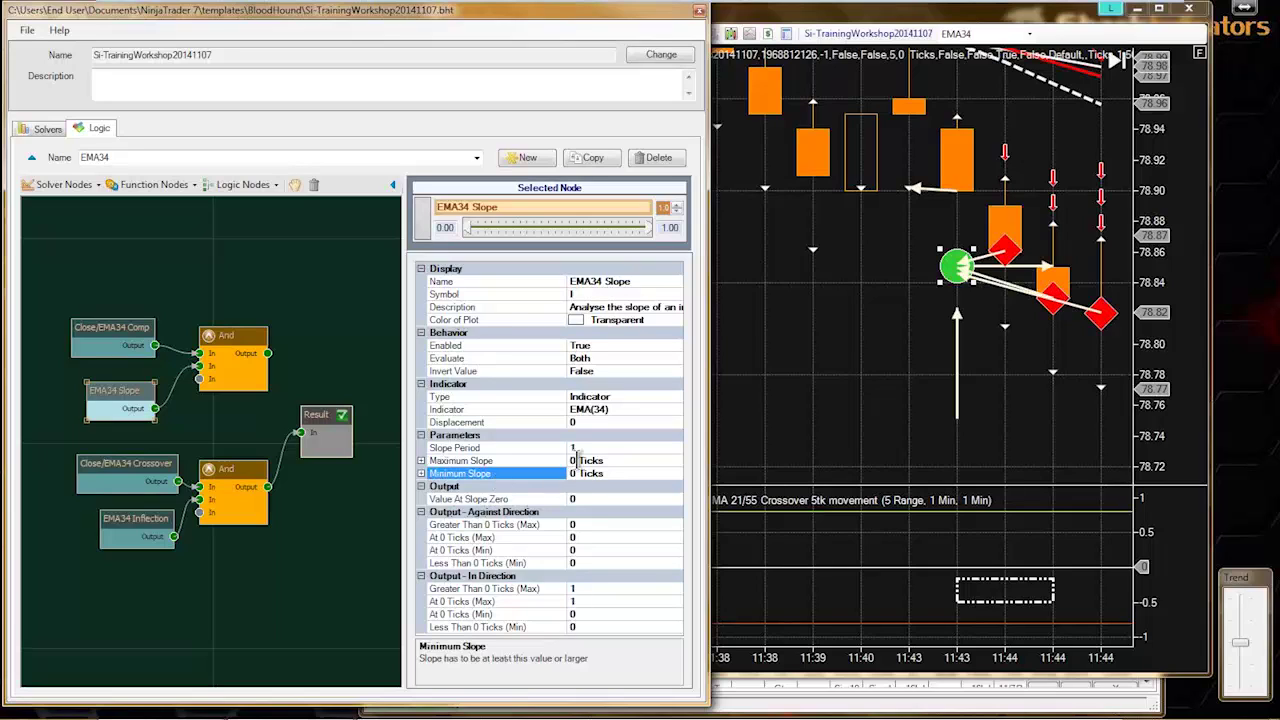
left_click(576, 460)
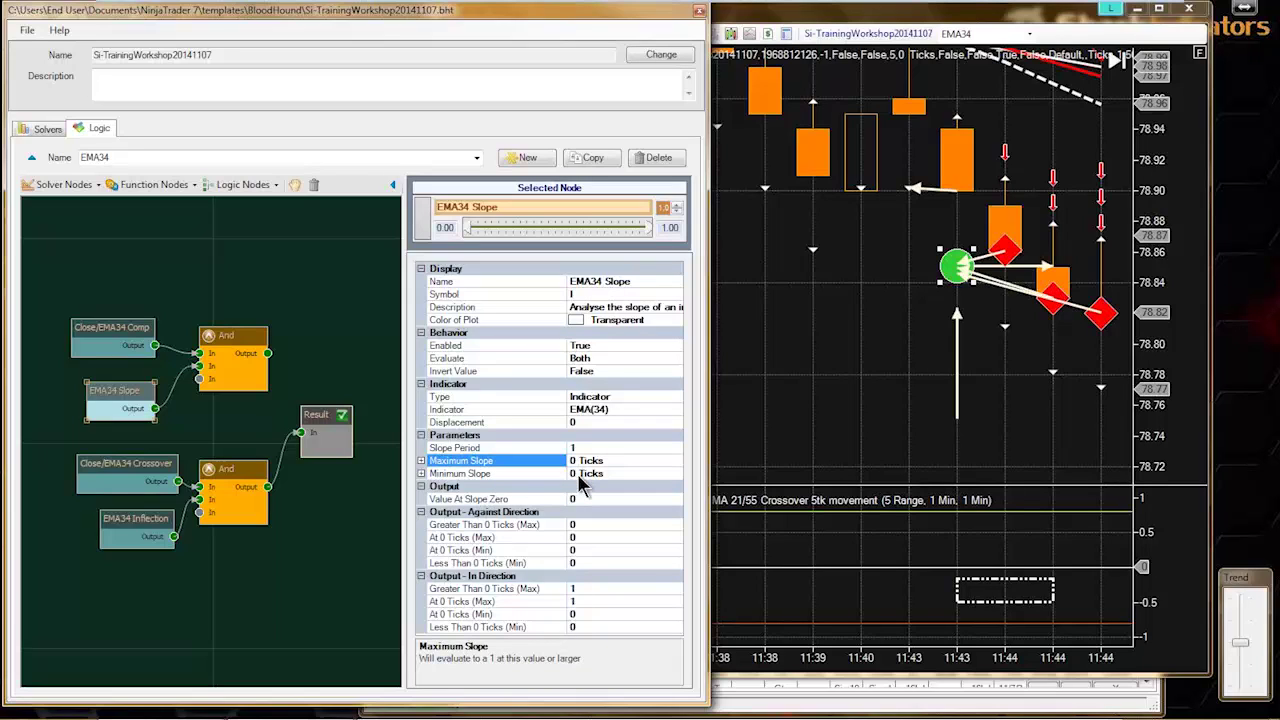
left_click(522, 371)
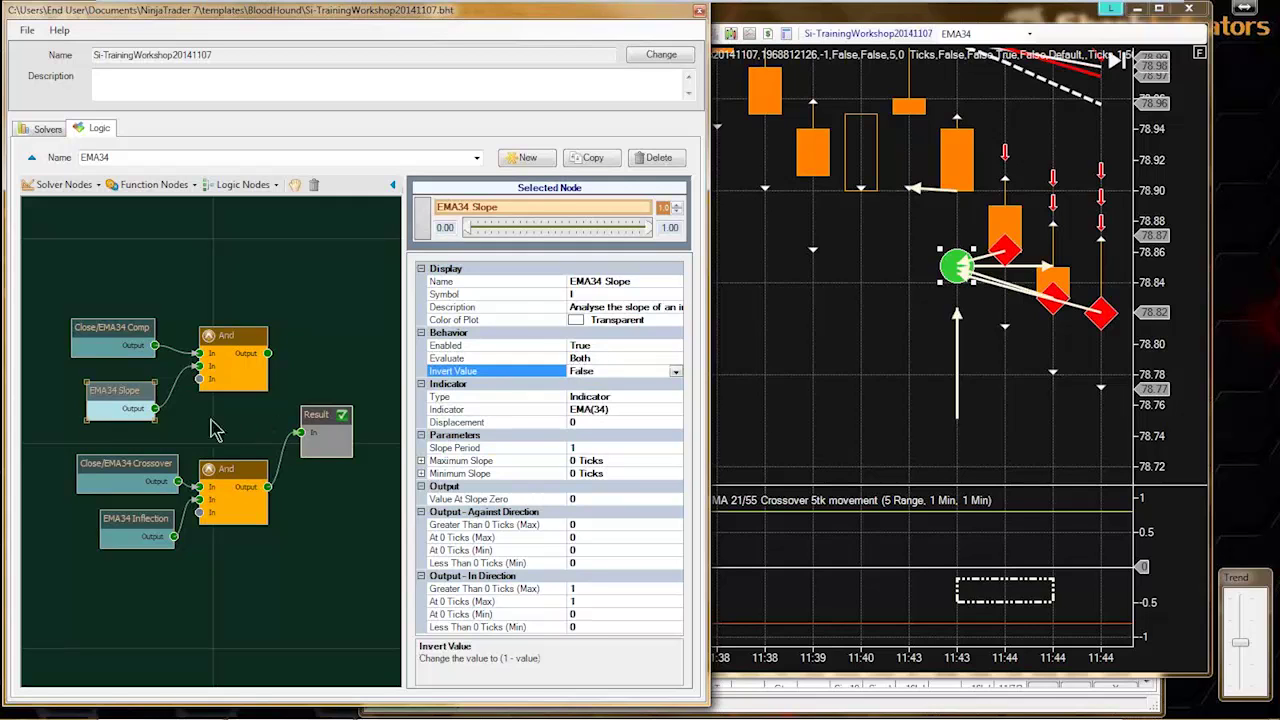
- Connect the EMA34 Slope node's output directly to the Result node and inspect the slope signals along the chart's EMA line
left_click_drag(155, 408, 300, 432)
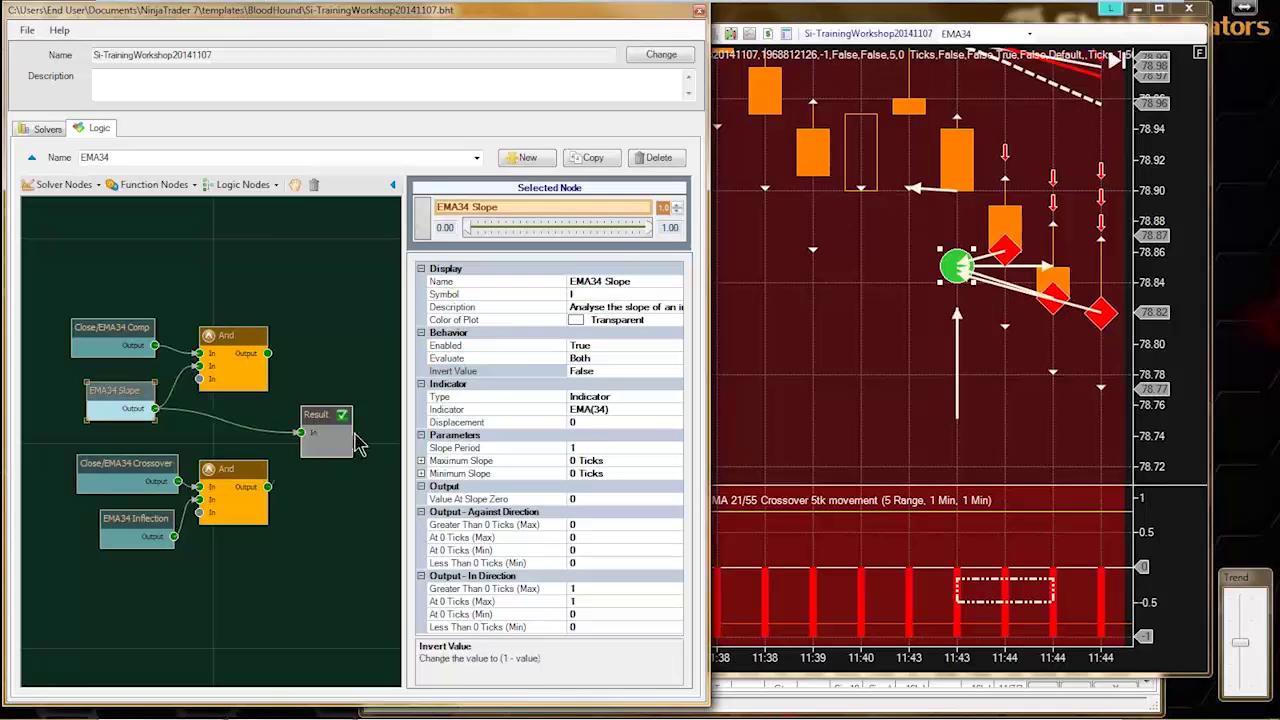
left_click(745, 645)
scroll(750, 645, "down", 5)
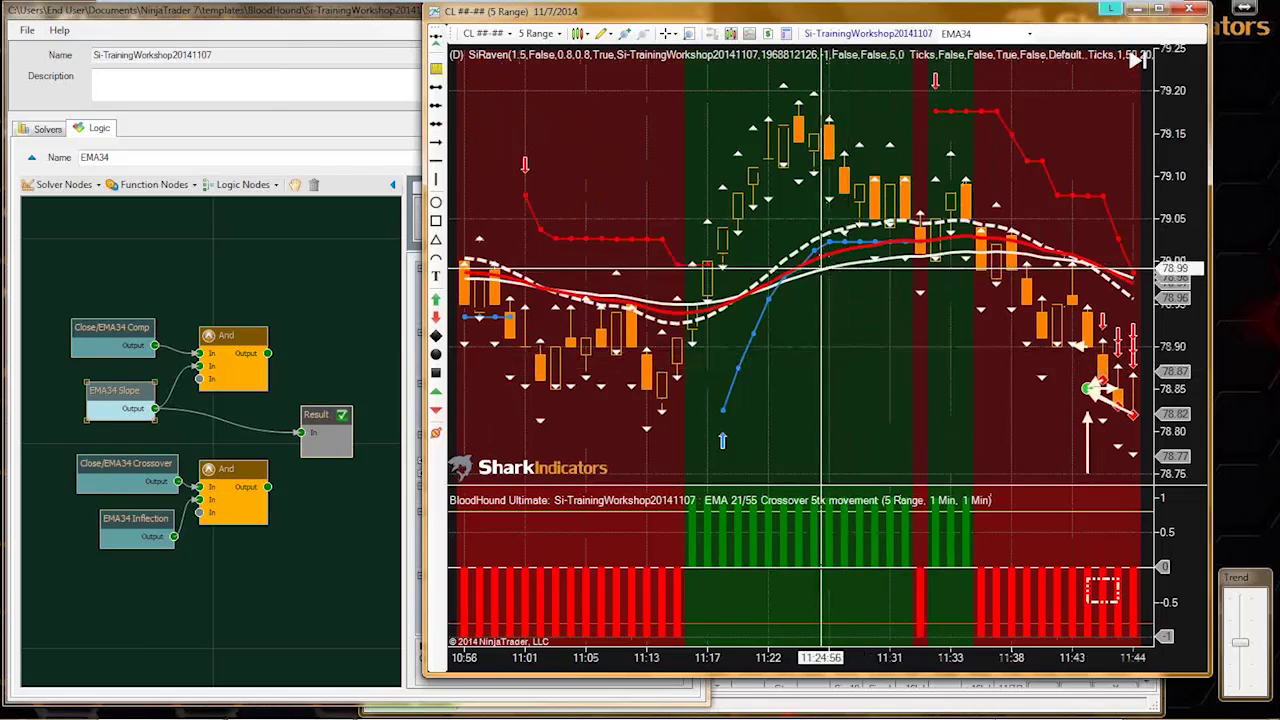
left_click(828, 257)
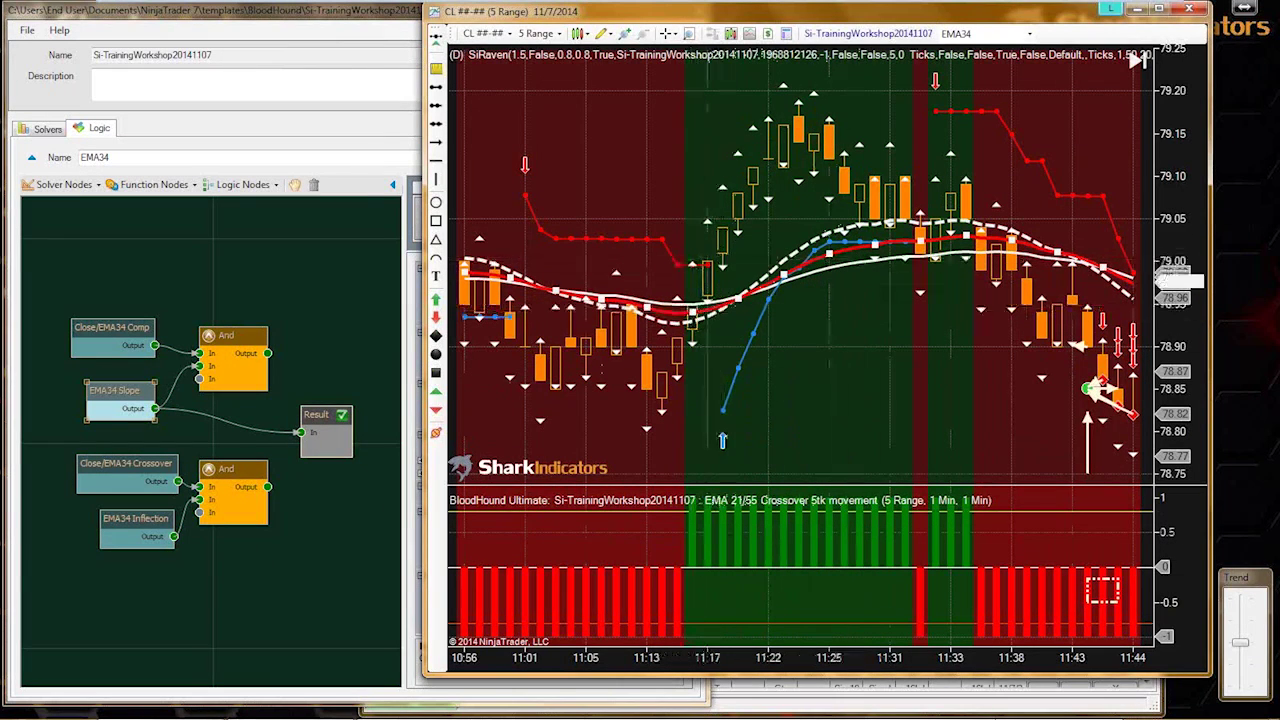
- Try Invert Value as True on the EMA34 Slope node, compare the chart's signals, and restore it to False
left_click(118, 398)
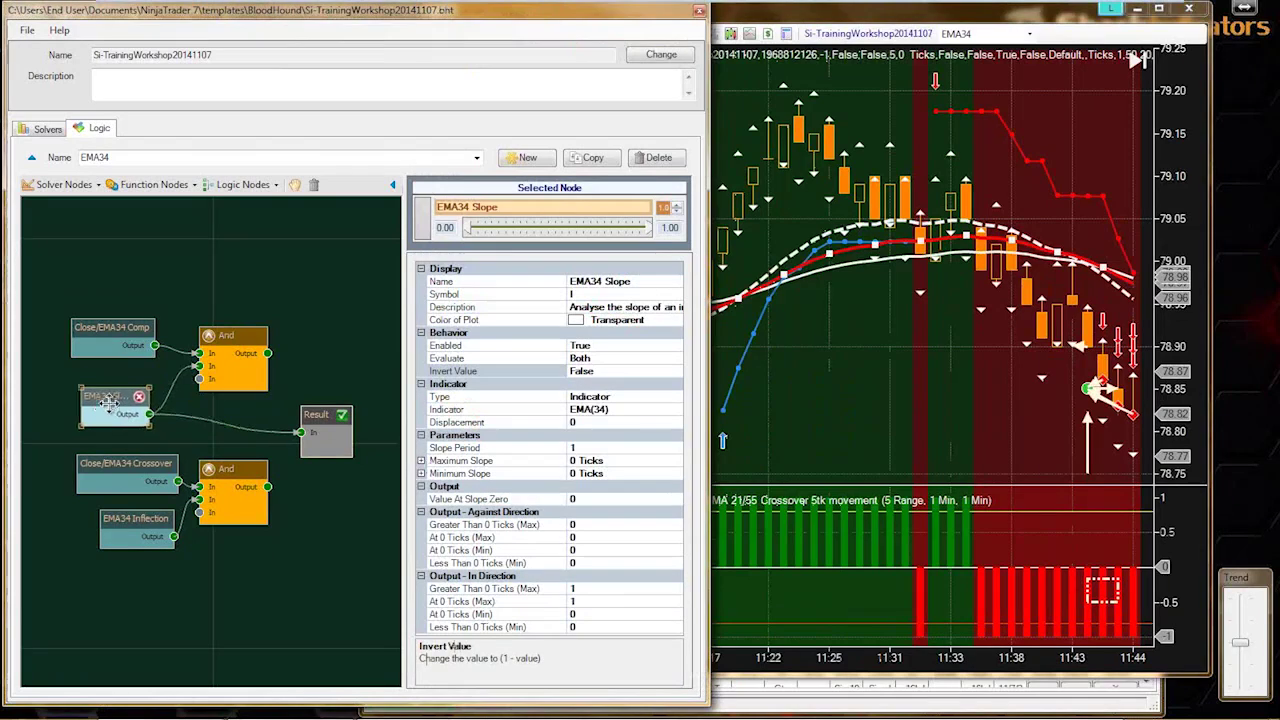
left_click(597, 371)
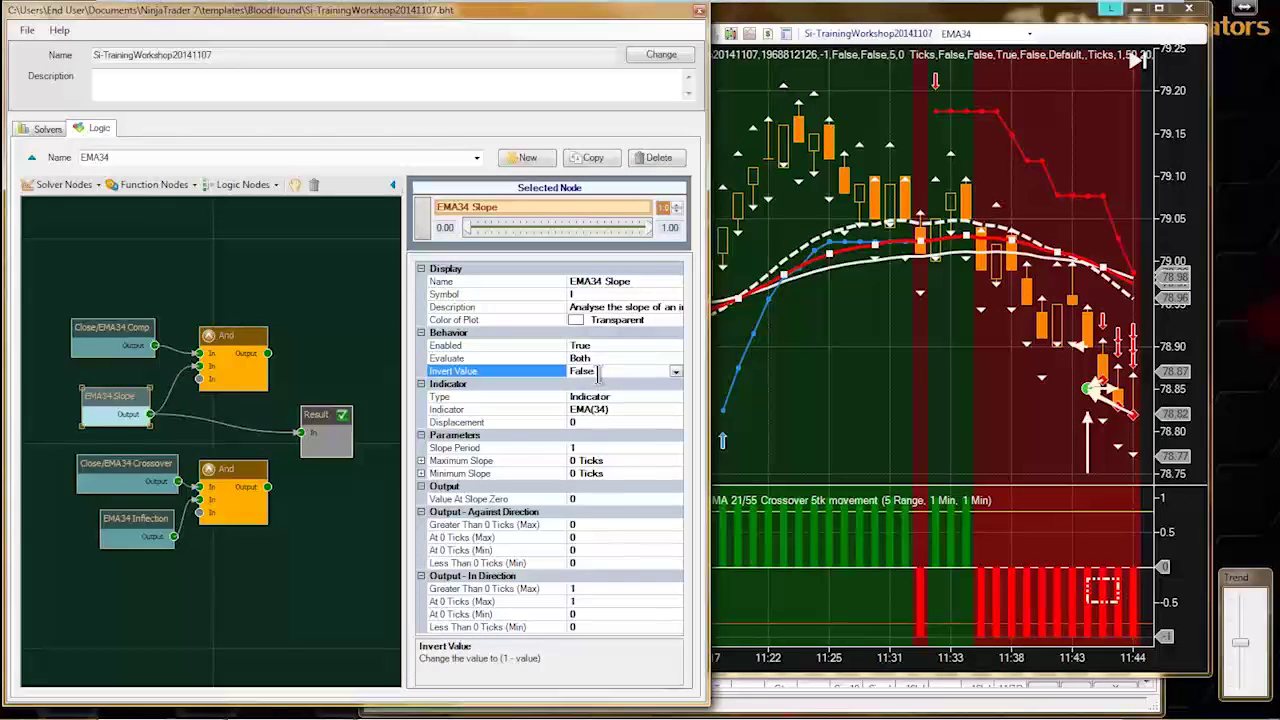
double_click(600, 371)
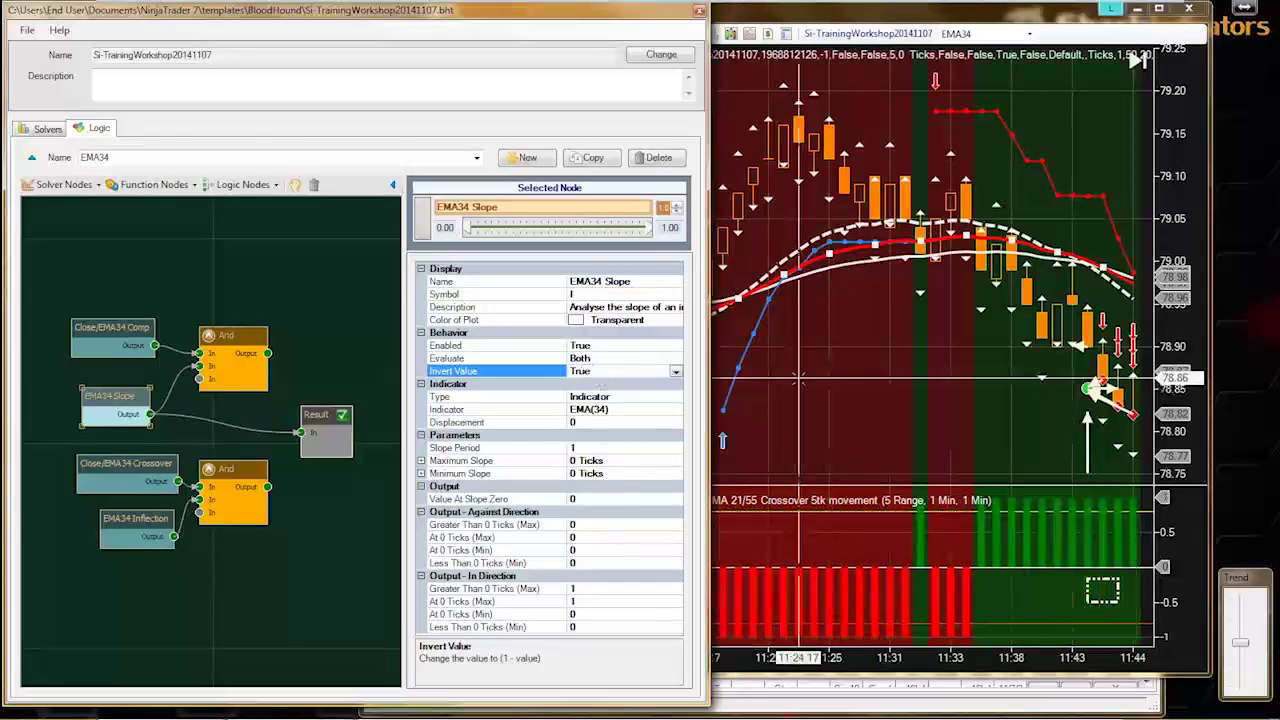
left_click(720, 320)
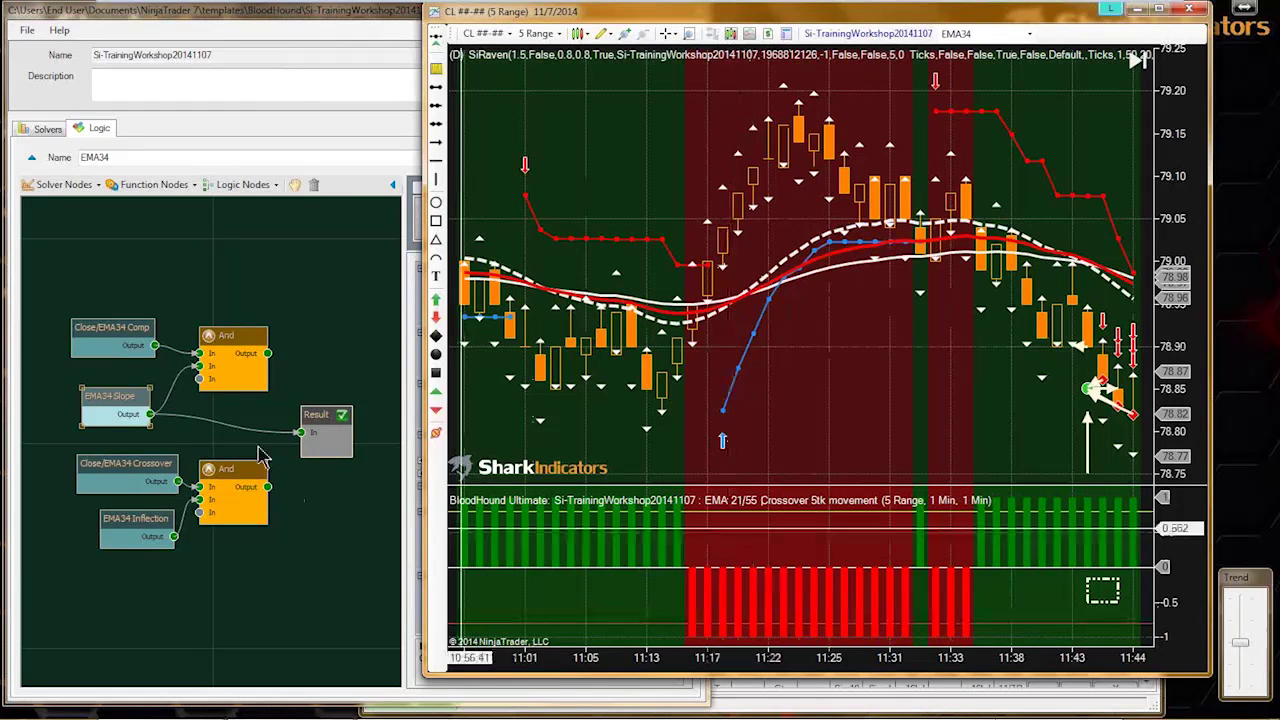
left_click(112, 400)
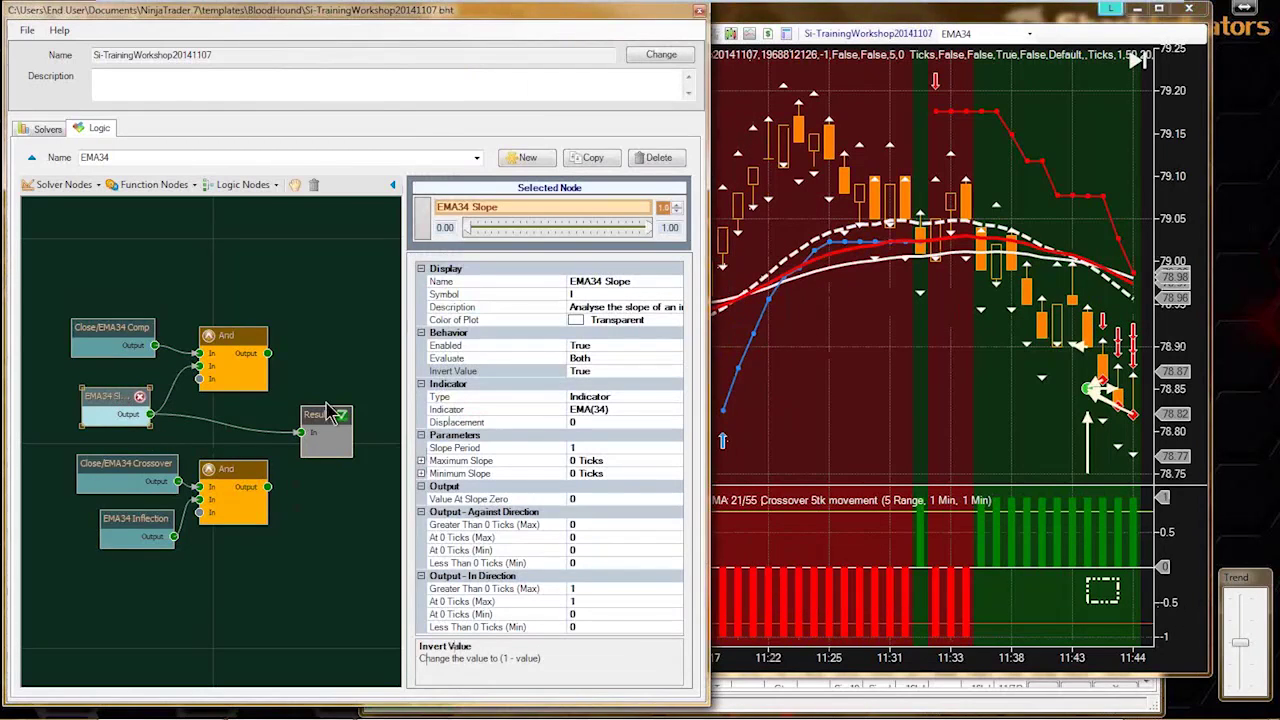
left_click(594, 371)
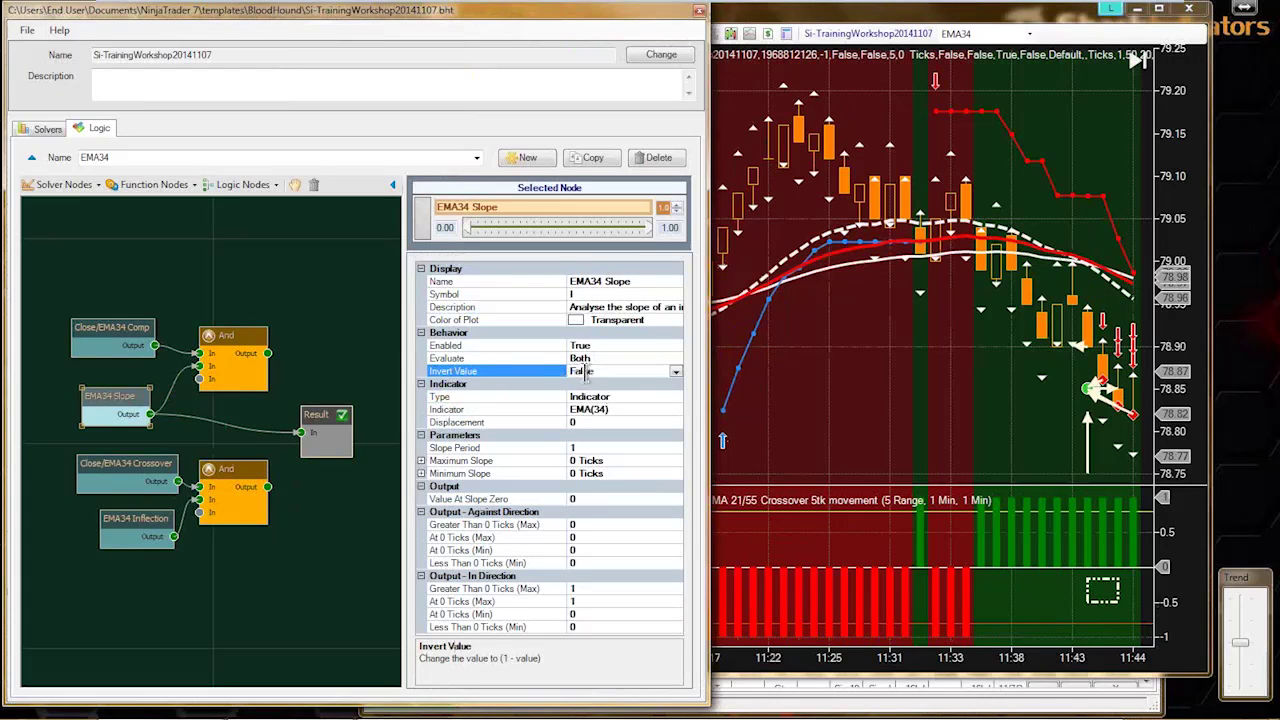
- Set the EMA34 Slope node's Output - In Direction values for Greater Than 0 Ticks (Max) and At 0 Ticks (Max) to 0
left_click(584, 588)
type("0")
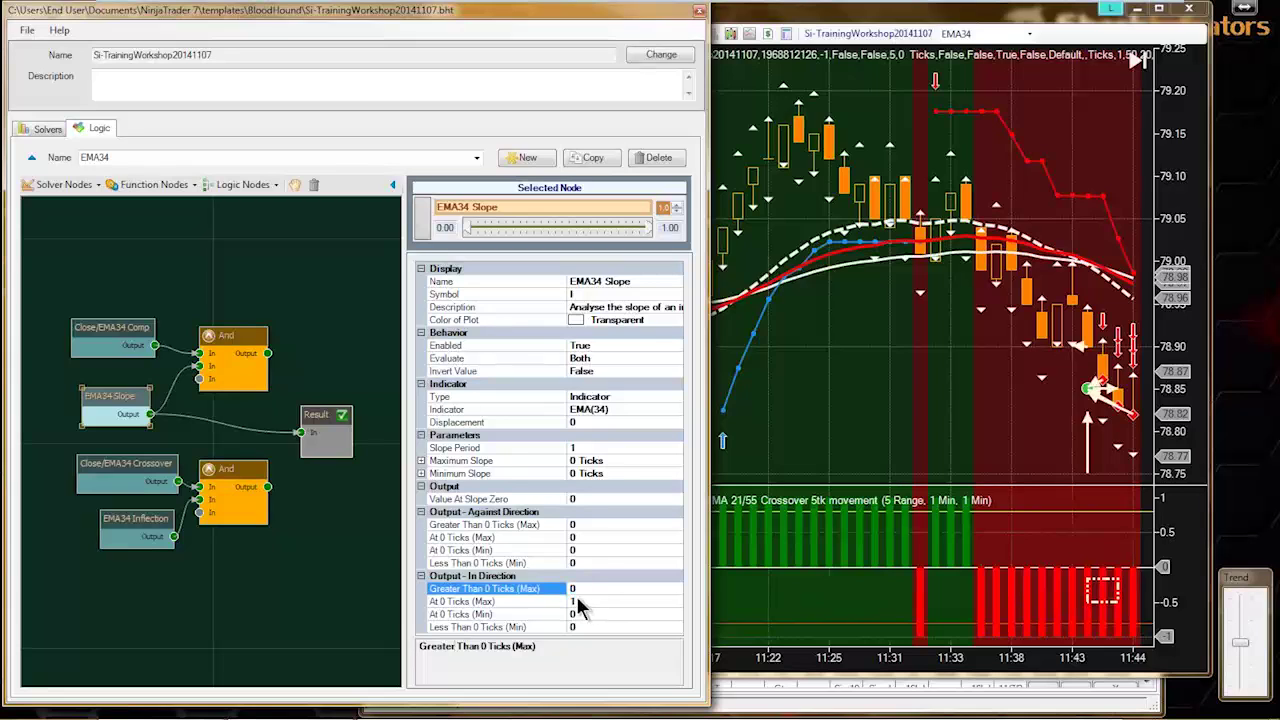
left_click(584, 601)
type("0")
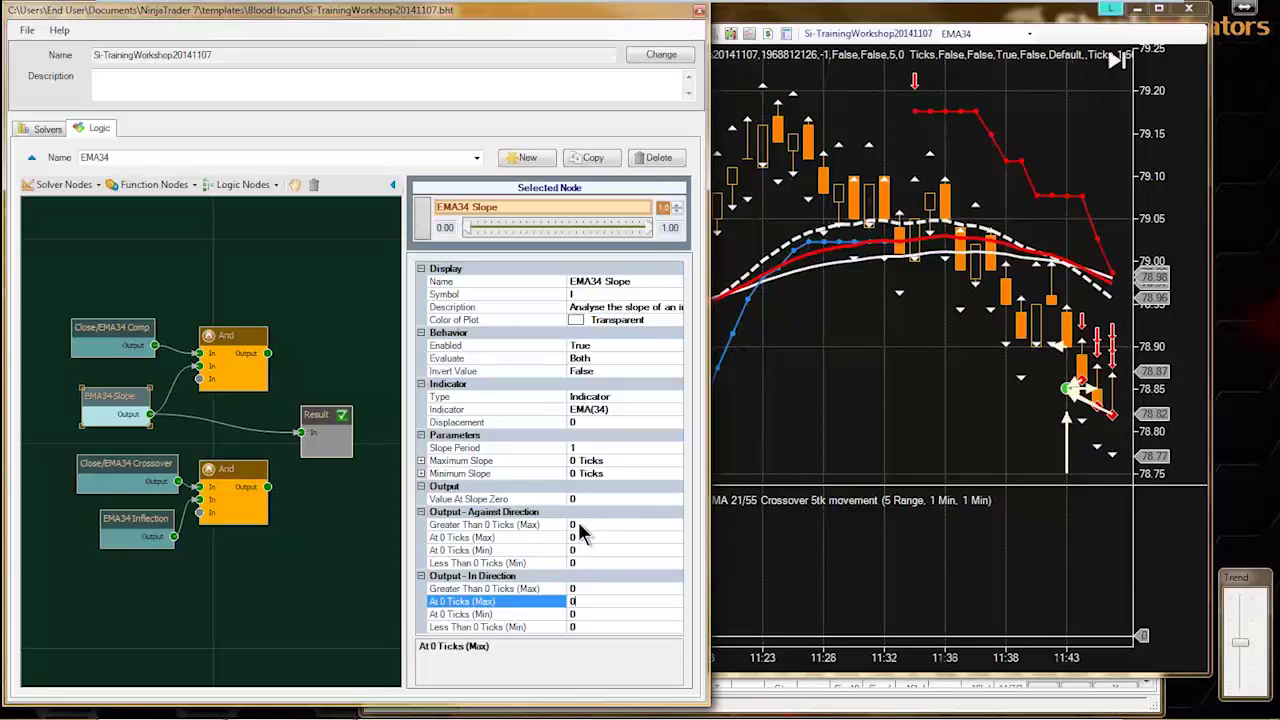
- Set the Output - Against Direction values Greater Than 0 Ticks (Max) and At 0 Ticks (Max) to 1 and inspect the chart's signals
left_click(578, 524)
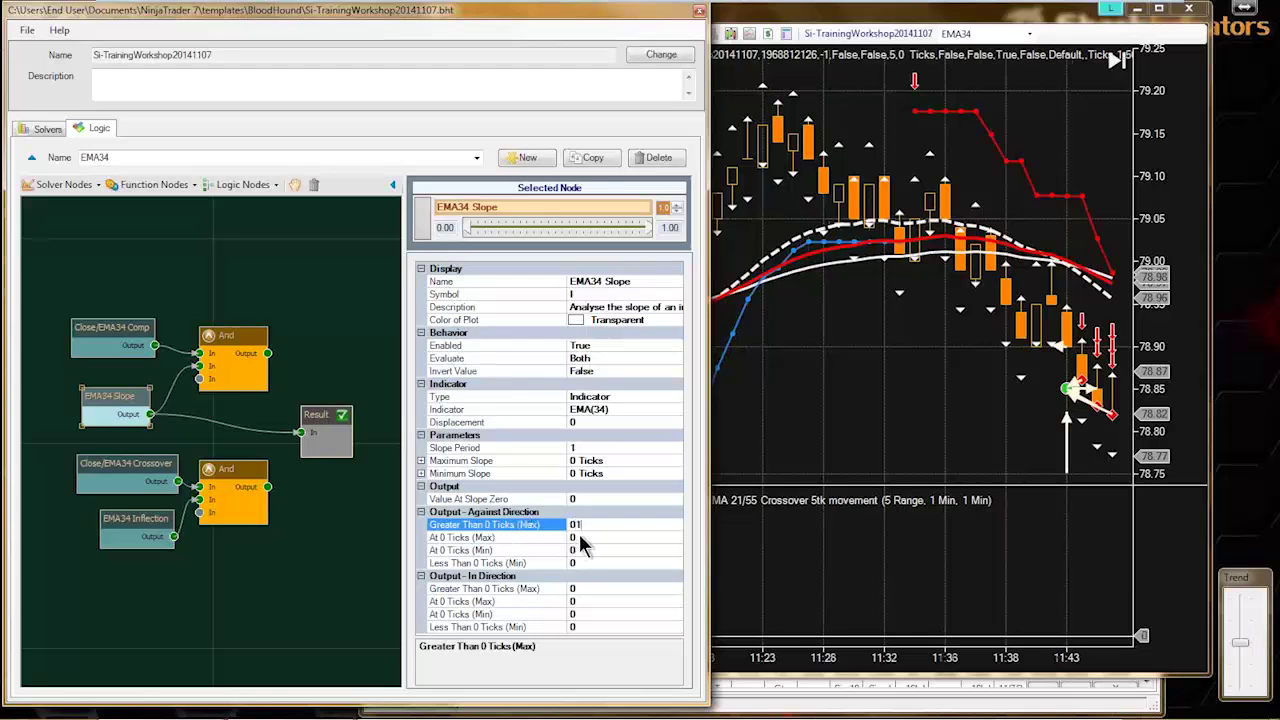
type("1")
left_click(581, 538)
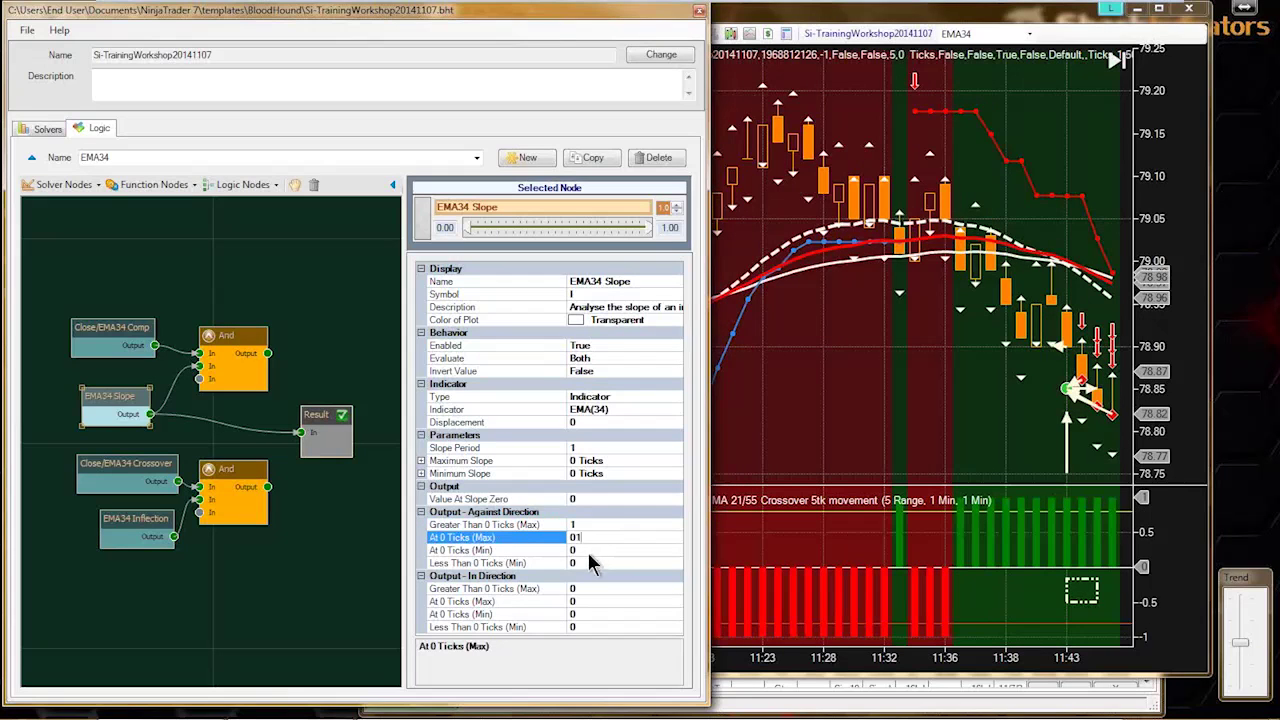
type("1")
left_click(584, 551)
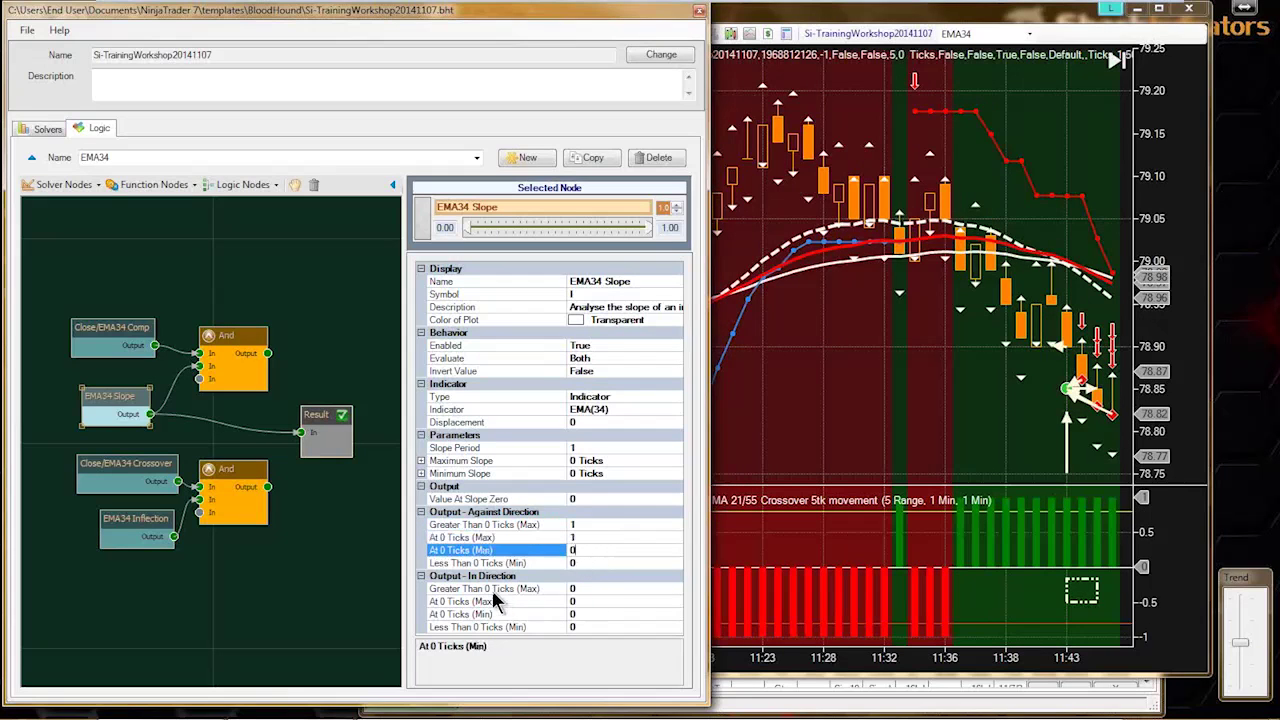
left_click(496, 590)
left_click(768, 390)
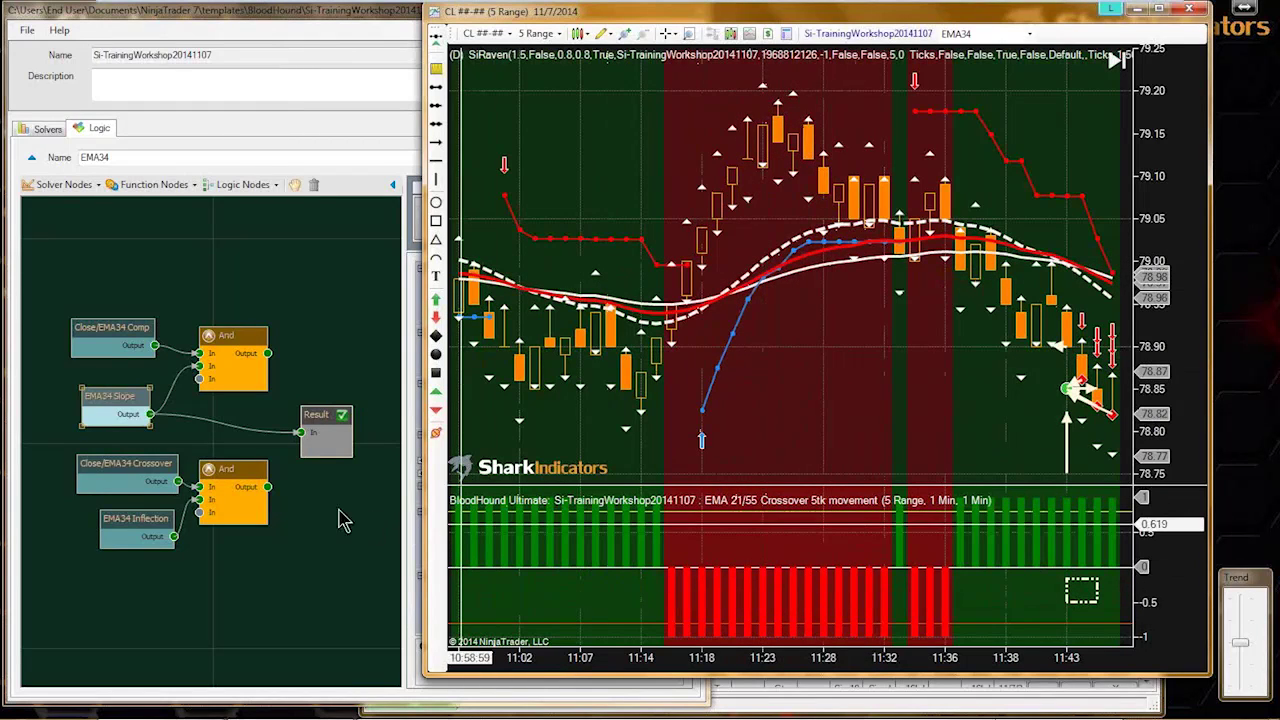
- Restore the EMA34 Slope node's two Against Direction maximum outputs to 0 and its two In Direction maximum outputs to 1
left_click(113, 398)
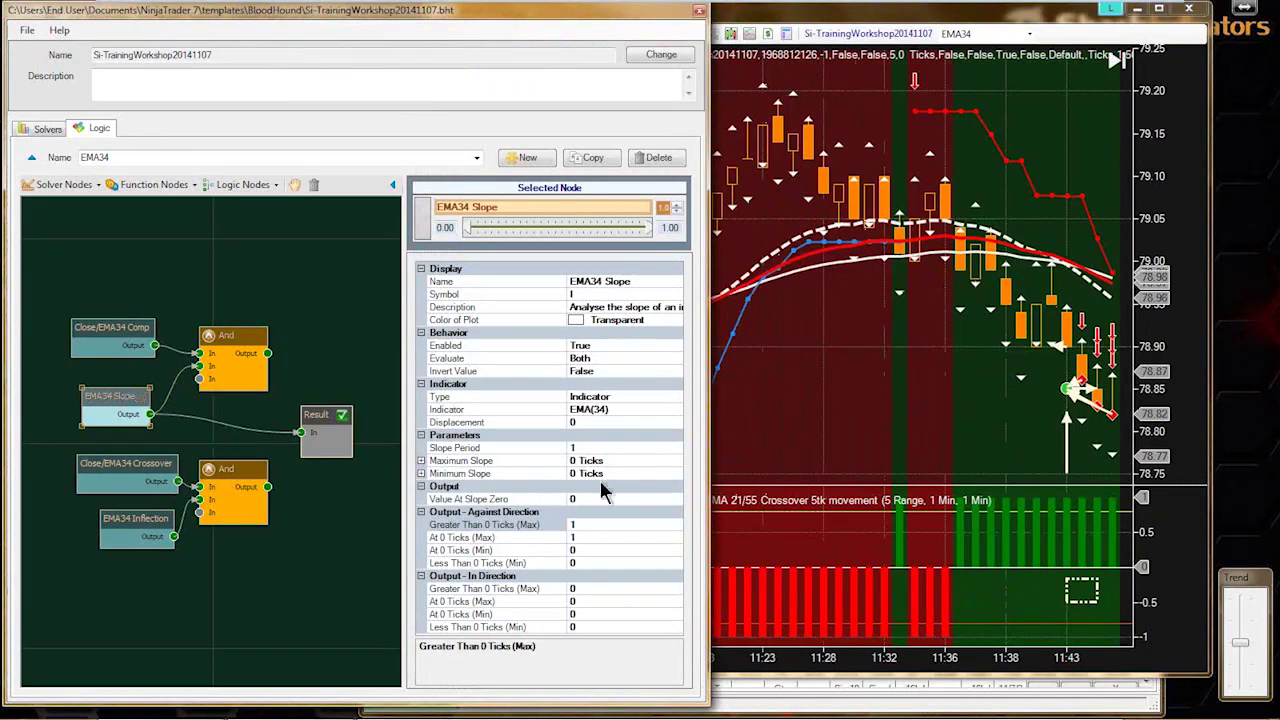
left_click(518, 372)
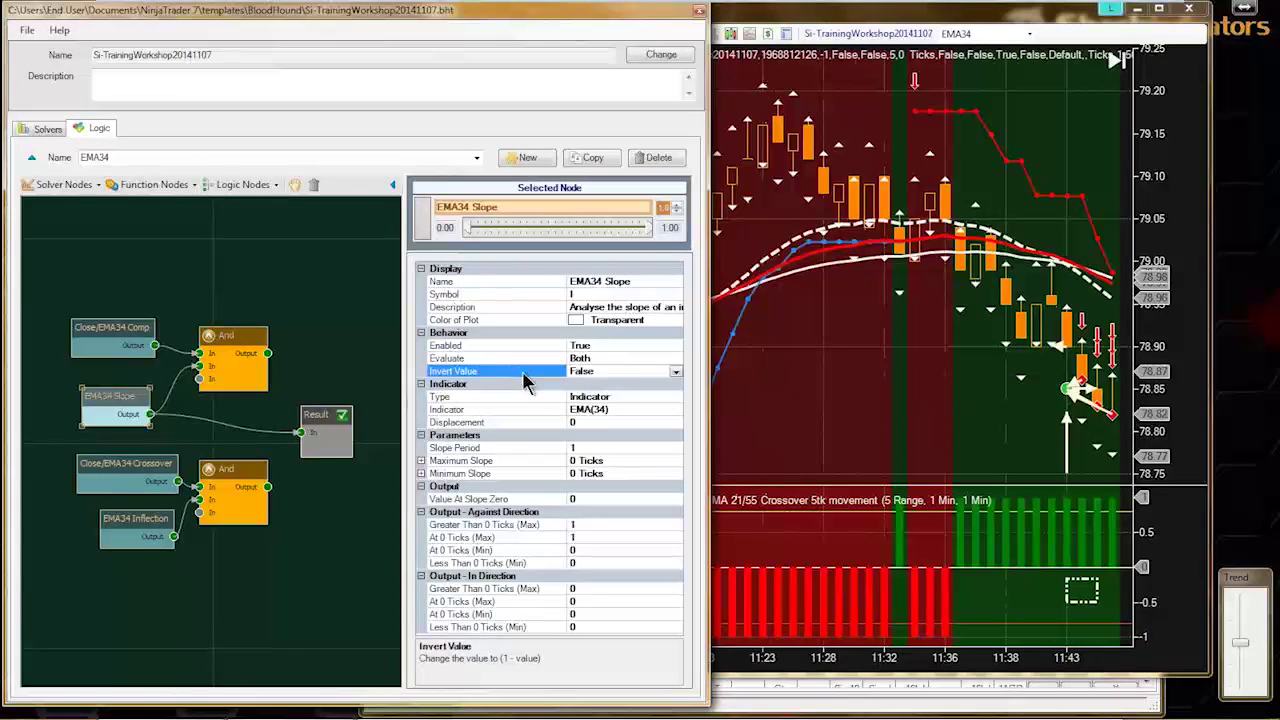
left_click(498, 525)
left_click(500, 538)
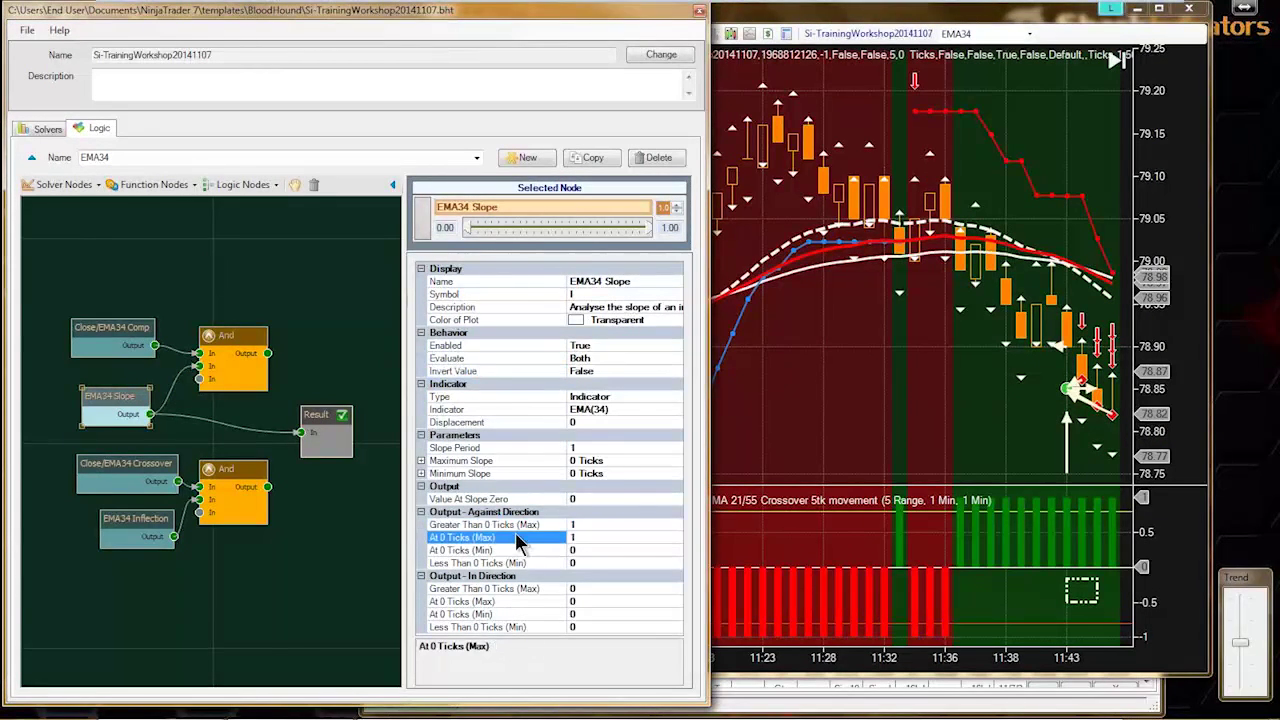
left_click(582, 525)
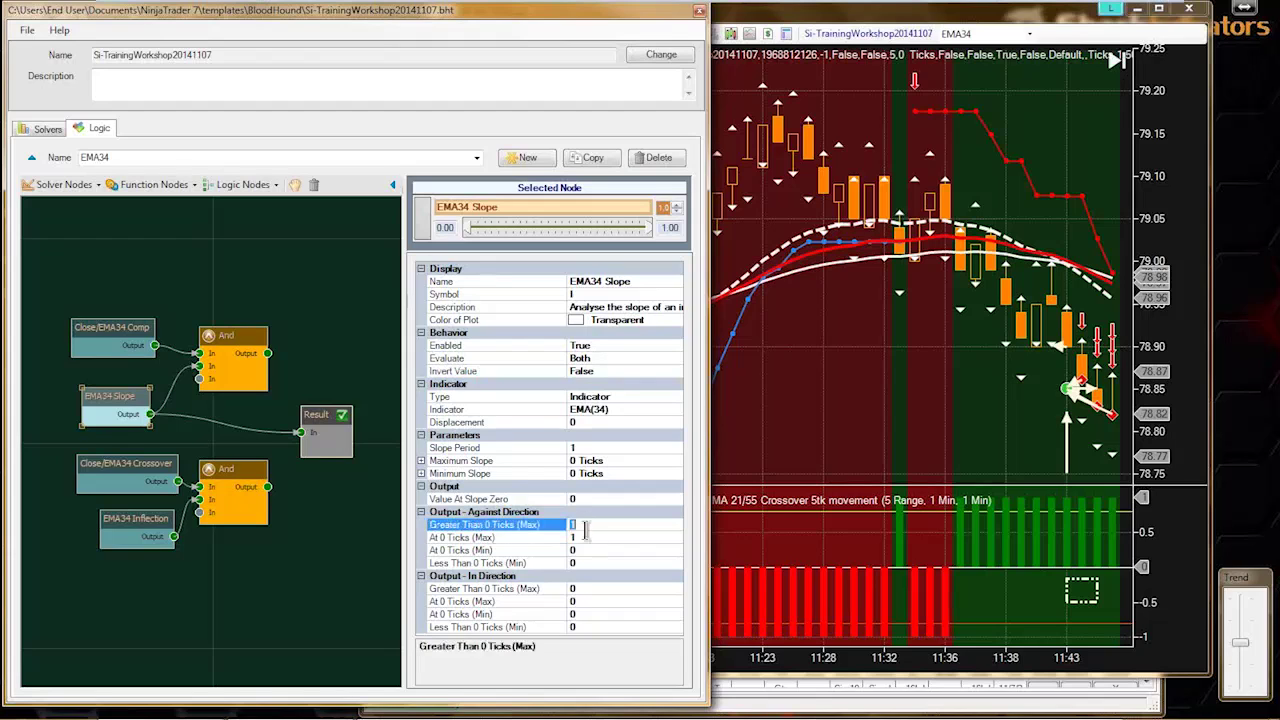
left_click(582, 538)
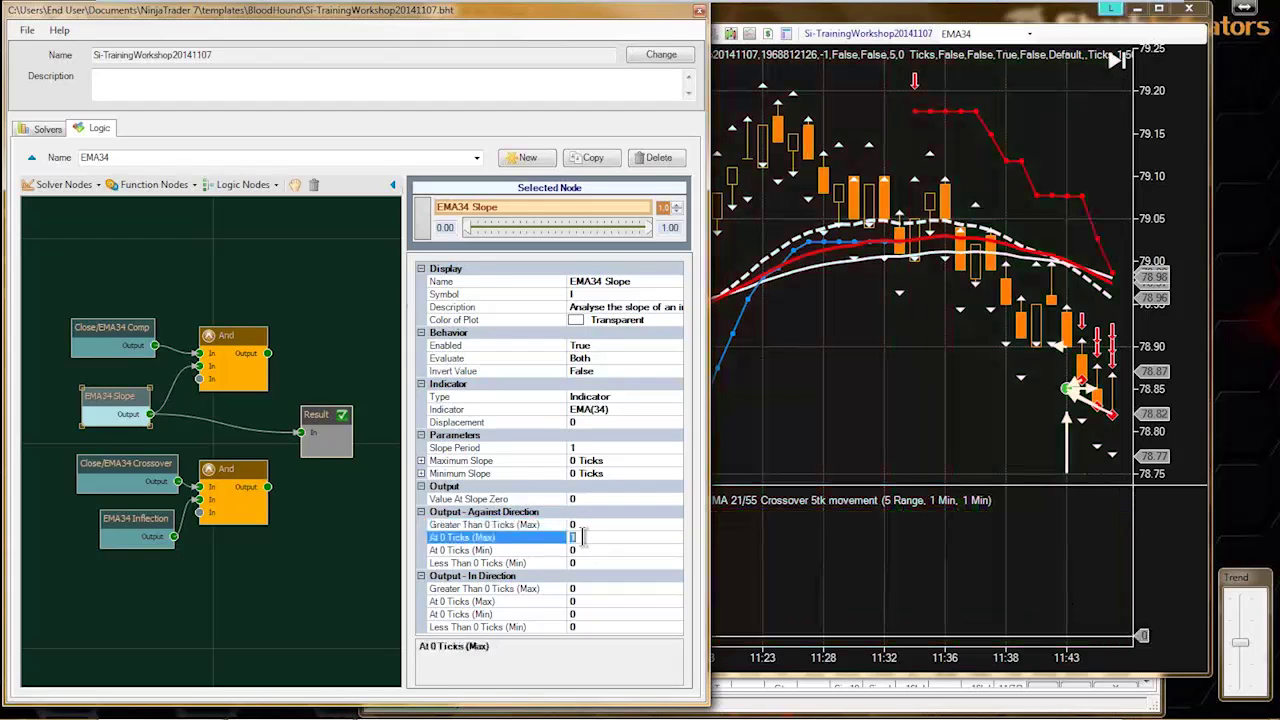
left_click(584, 589)
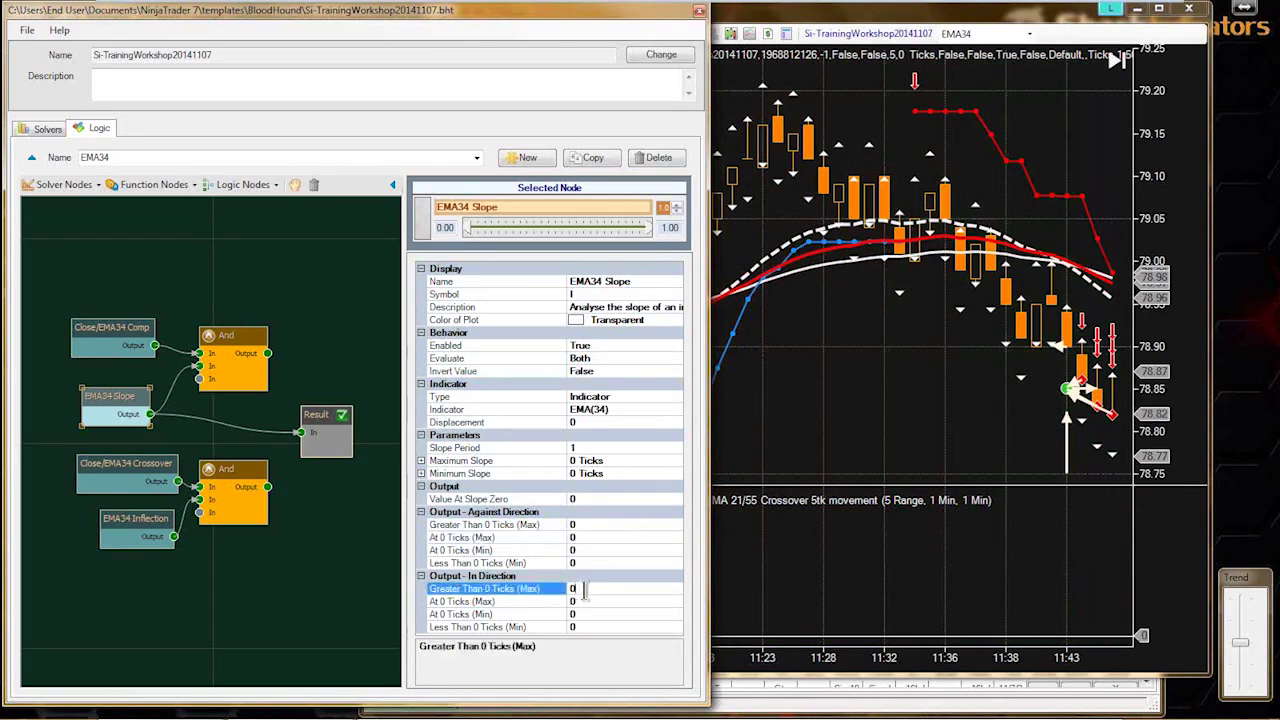
type("1")
left_click(582, 602)
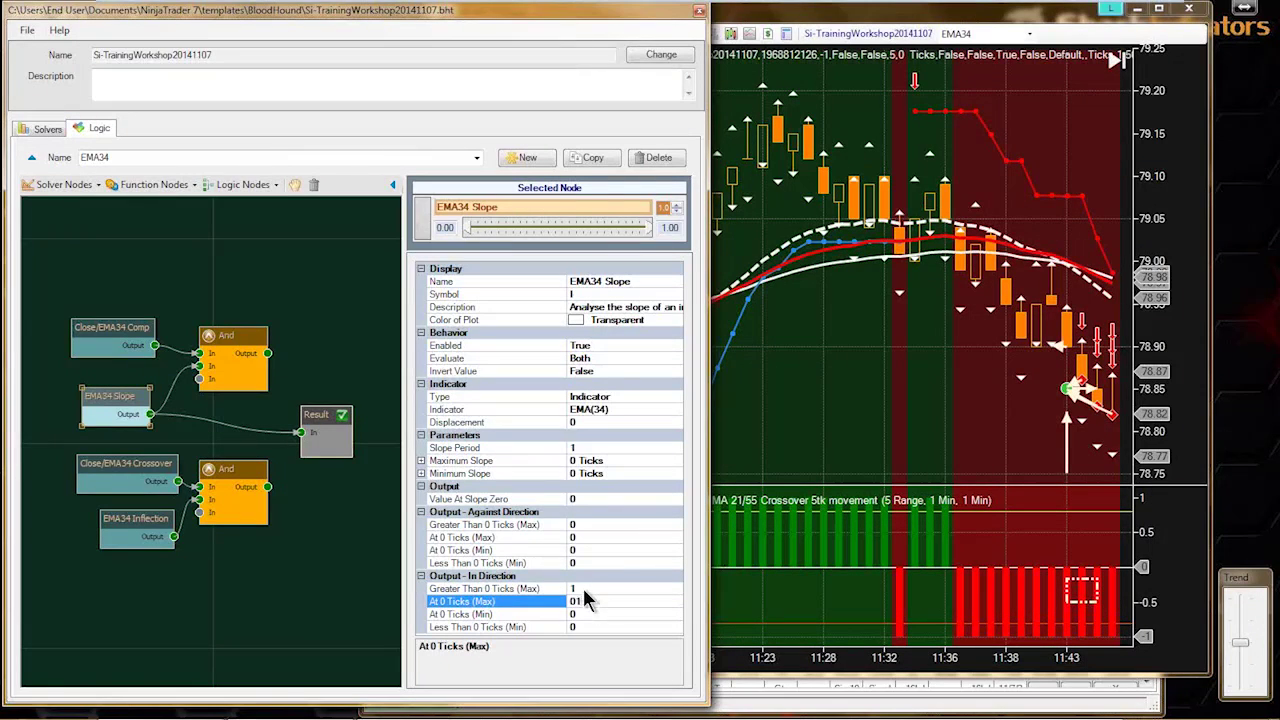
- Set the EMA34 Slope node's Maximum Slope to 0.5 Ticks and inspect the scaled signals on the 5 Range chart
left_click(535, 463)
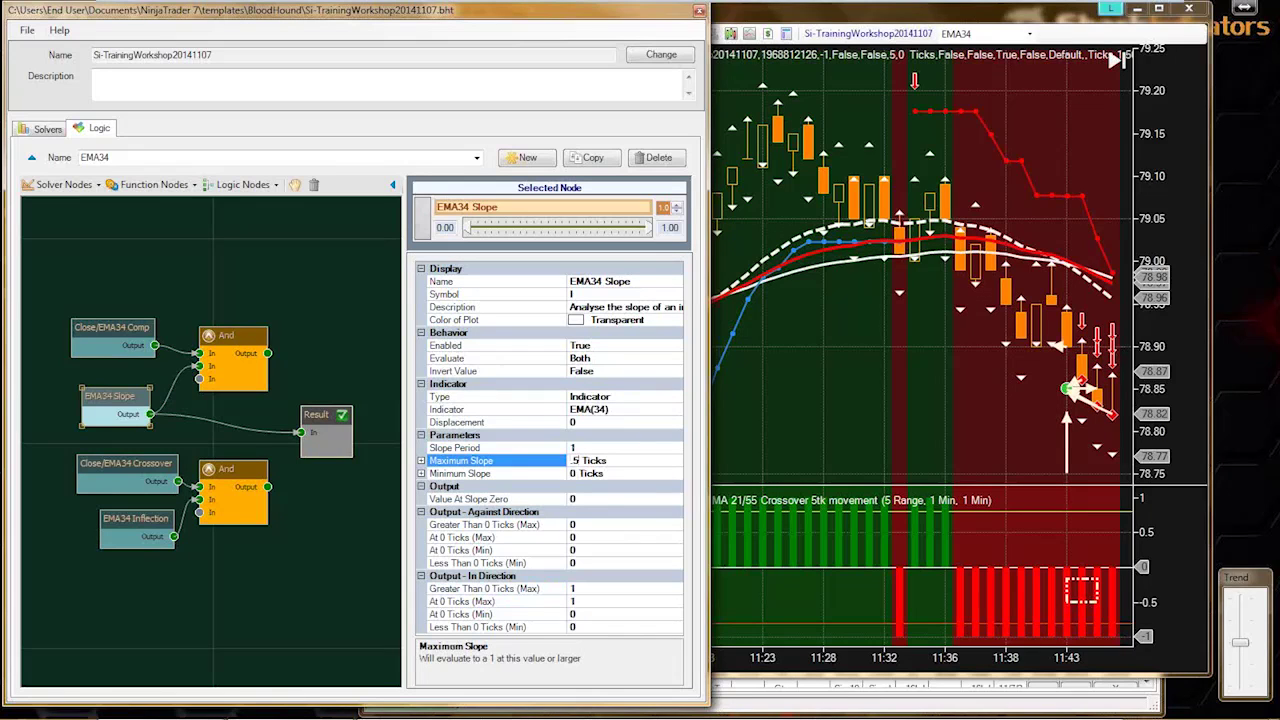
left_click(606, 474)
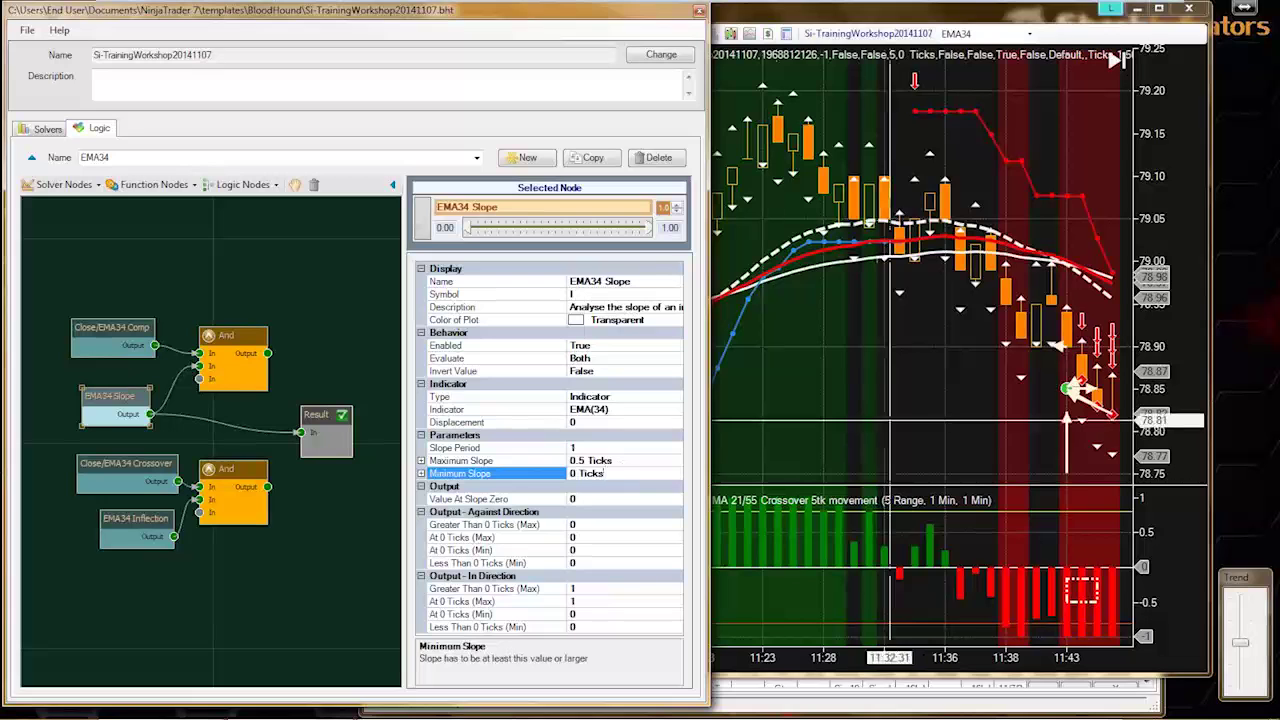
left_click(930, 405)
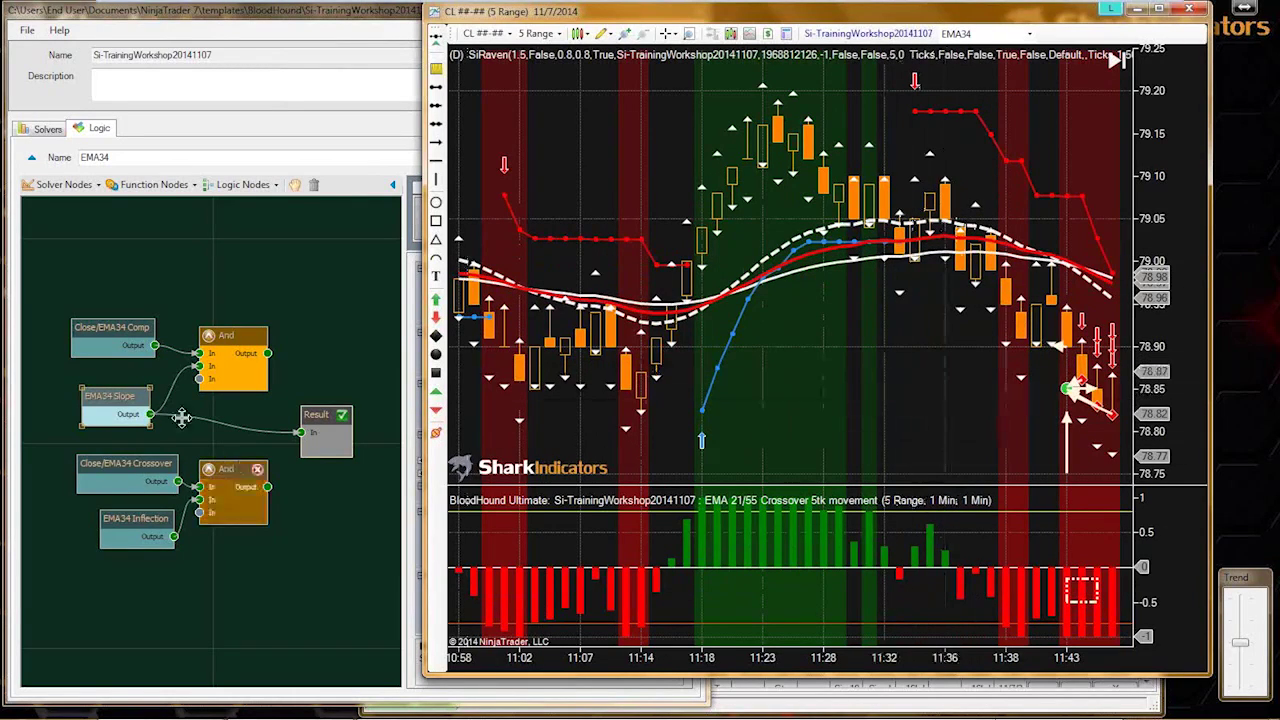
- Set the EMA34 Slope node's Minimum Slope to 0.5 Ticks and inspect the signals on the 5 Range chart
left_click(110, 396)
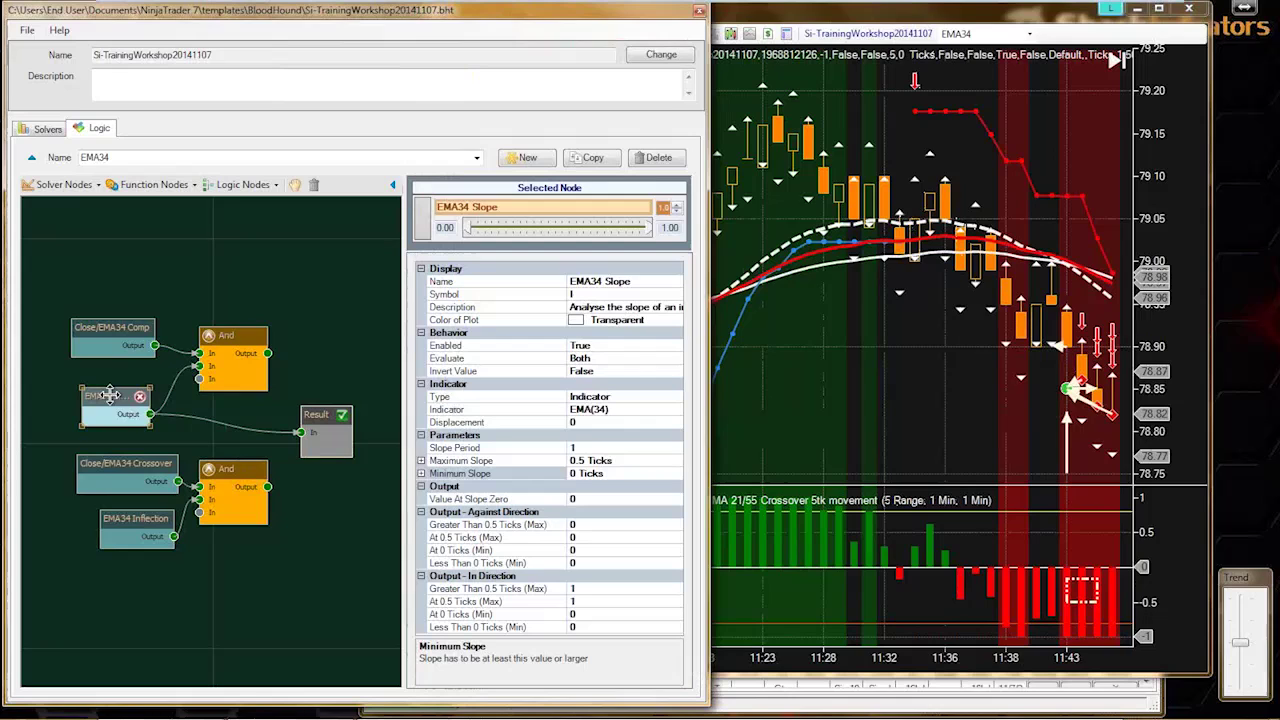
left_click(572, 473)
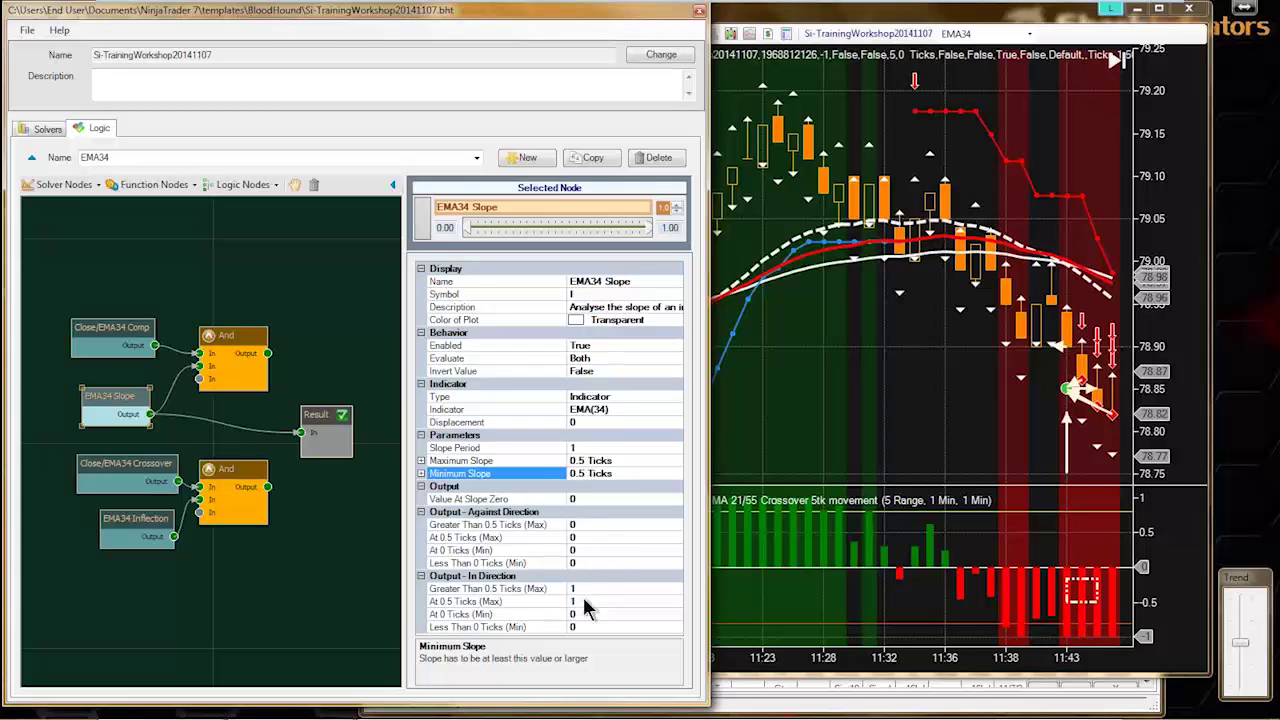
left_click(858, 410)
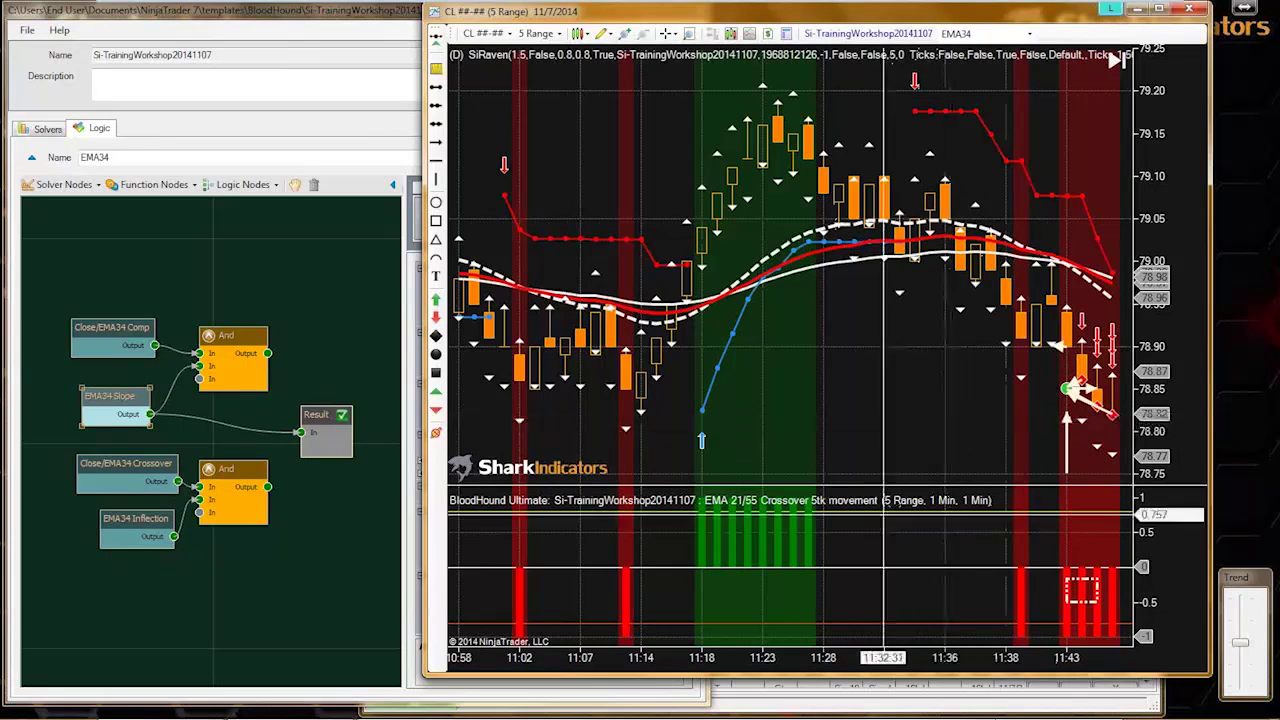
- Try Invert Value as True on the EMA34 Slope node with the 0.5 Ticks slope thresholds and inspect the chart's signals
left_click(116, 398)
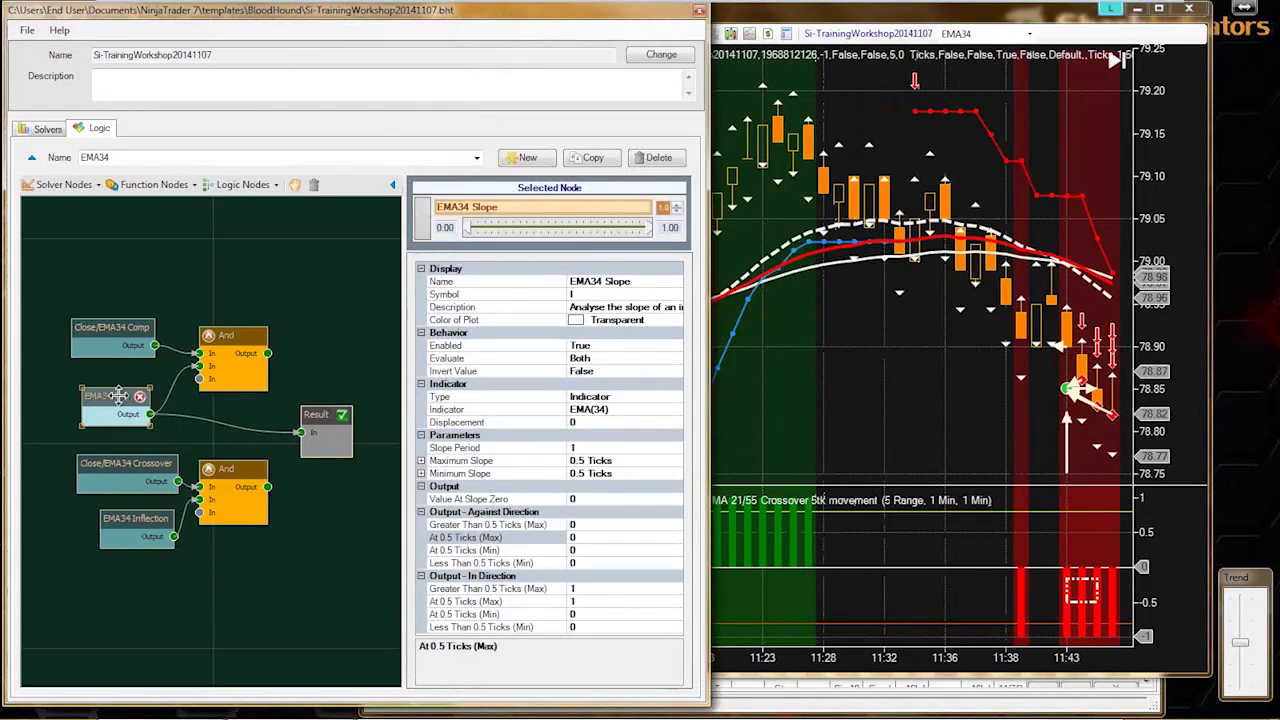
left_click(453, 472)
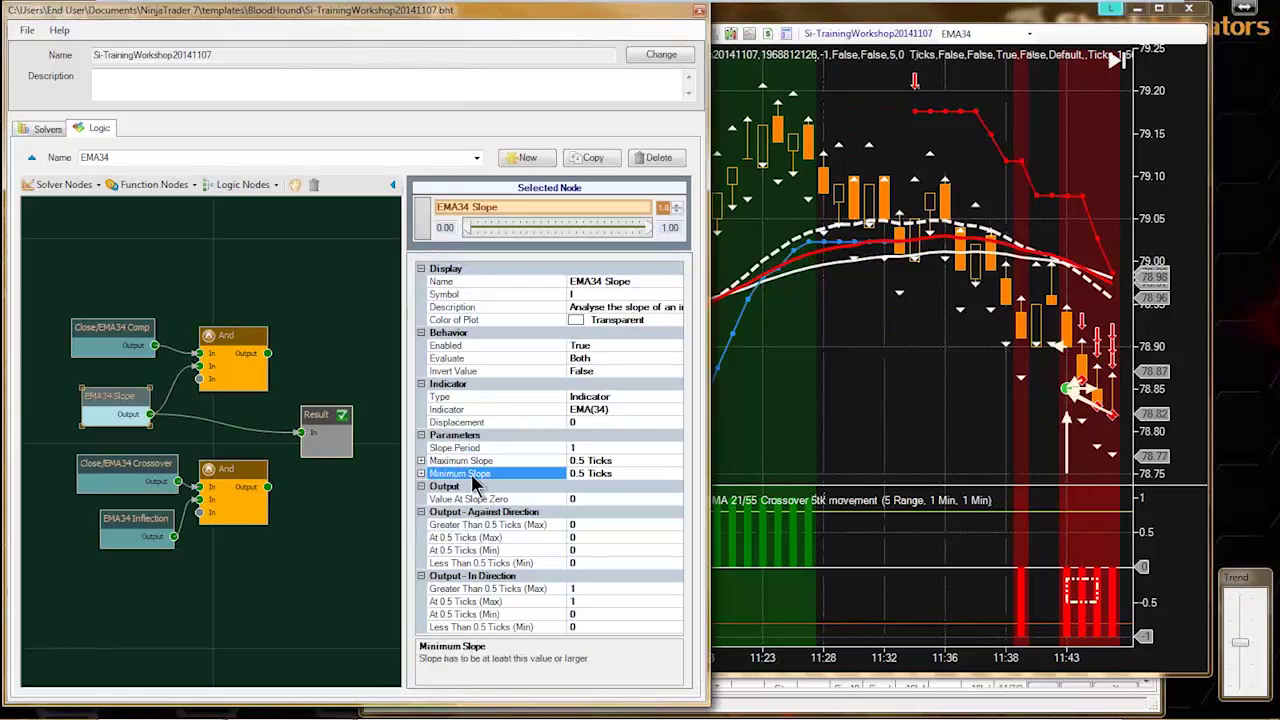
left_click(585, 372)
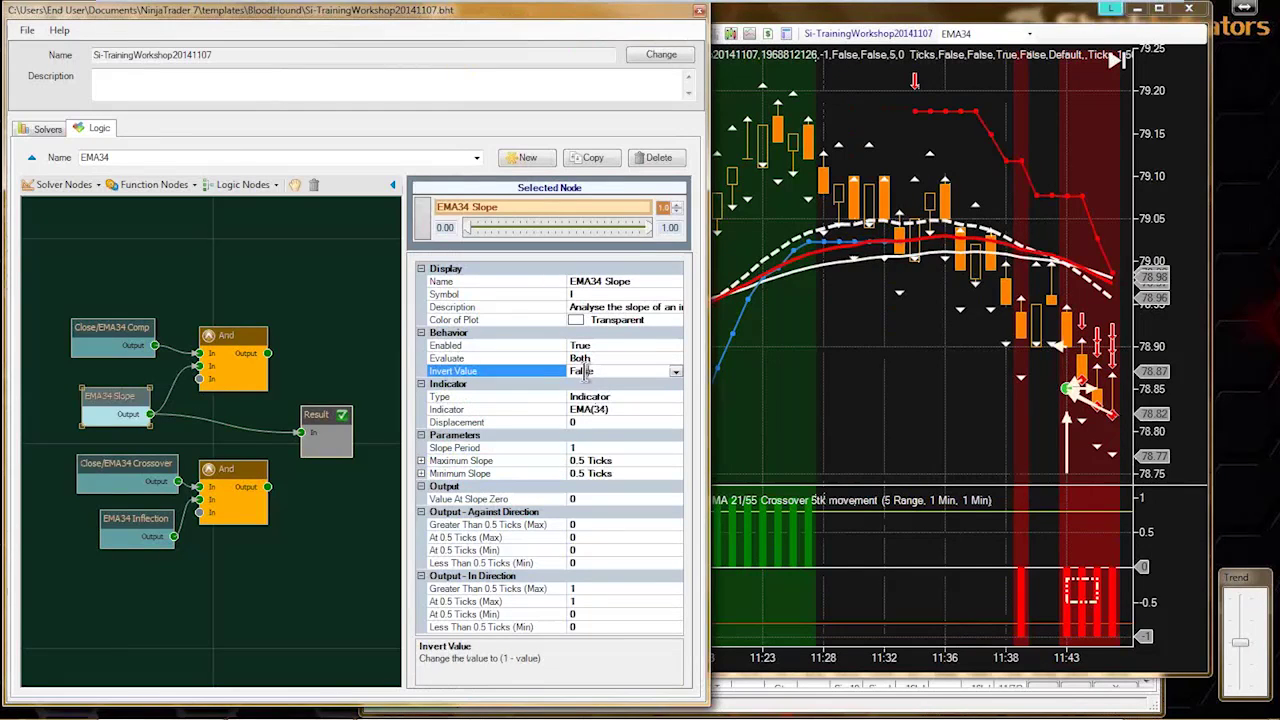
double_click(585, 371)
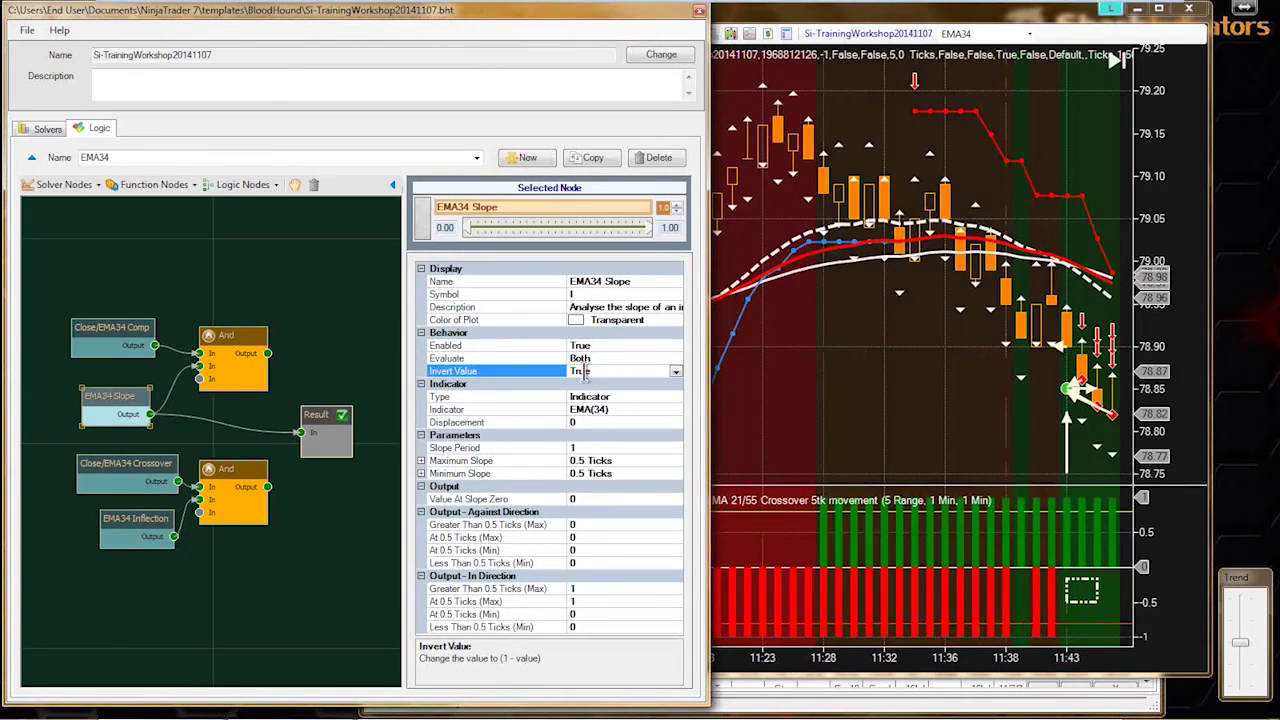
left_click(848, 383)
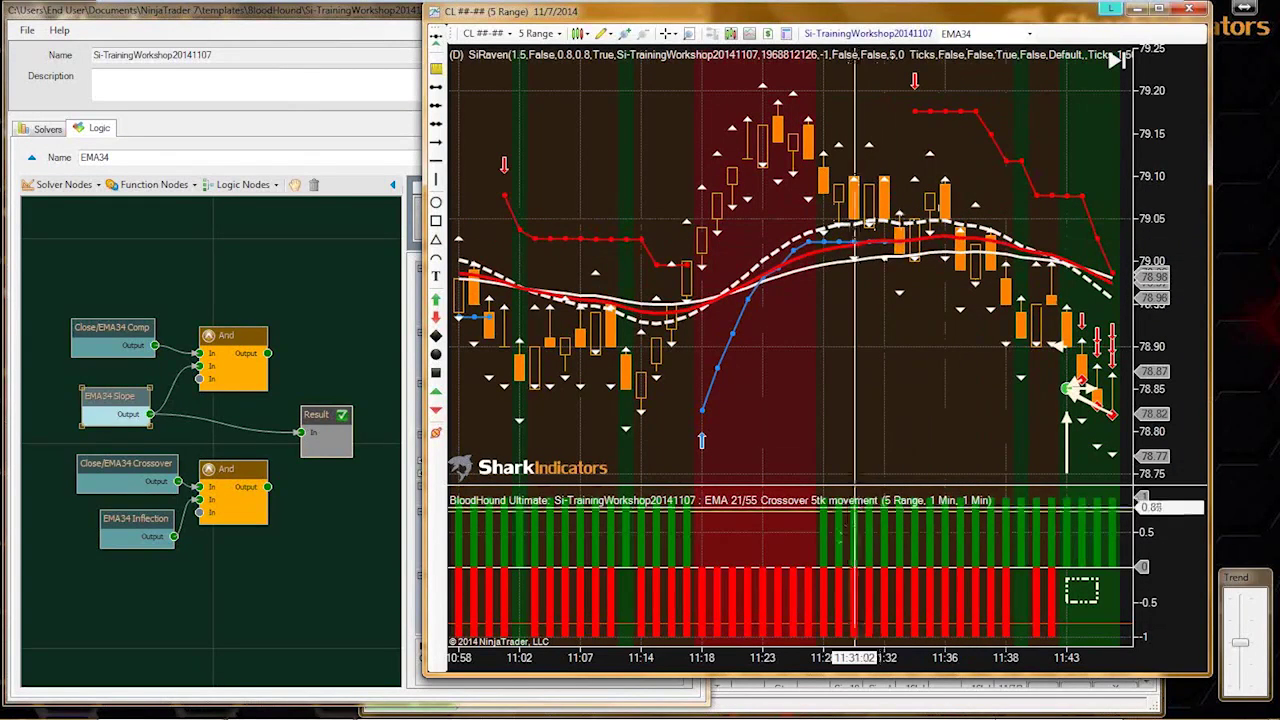
- Mark the chart's flat EMA stretch from about 11:28 to 11:38 with one rectangle below price and another over the BloodHound signals
left_click(437, 222)
left_click_drag(822, 283, 1006, 321)
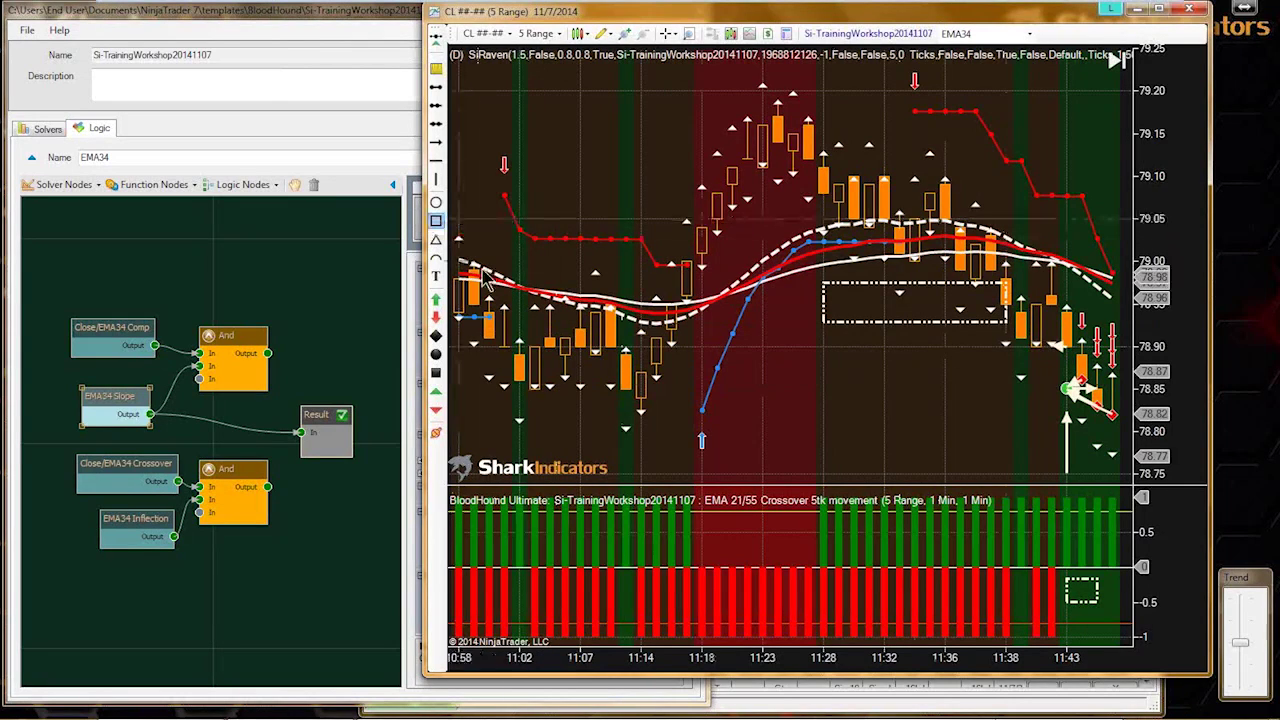
left_click_drag(822, 537, 1008, 612)
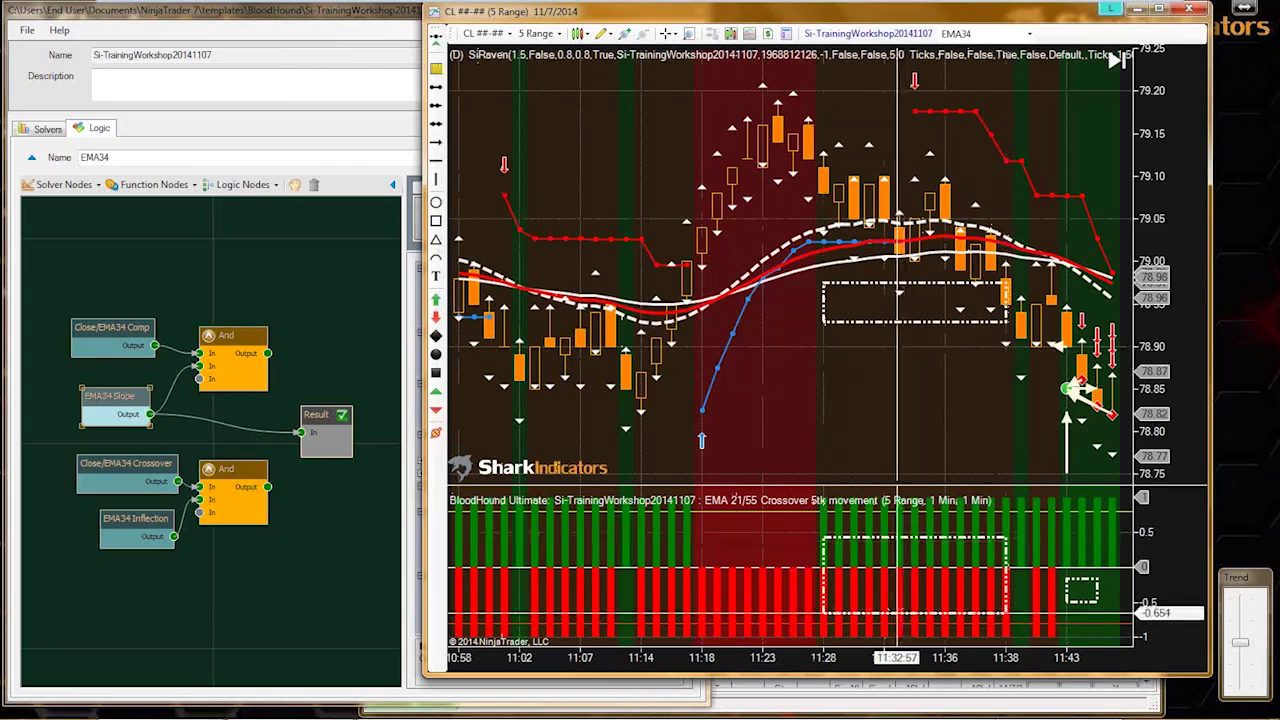
left_click_drag(820, 591, 665, 590)
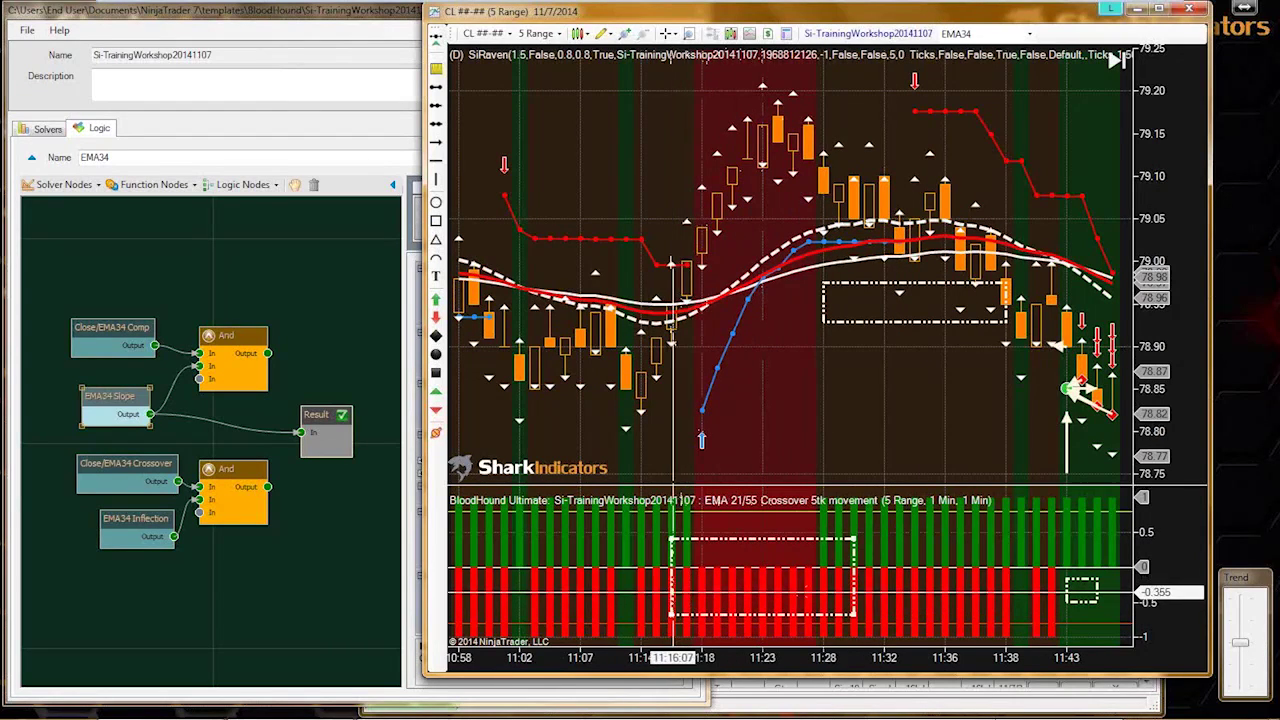
left_click_drag(749, 541, 901, 533)
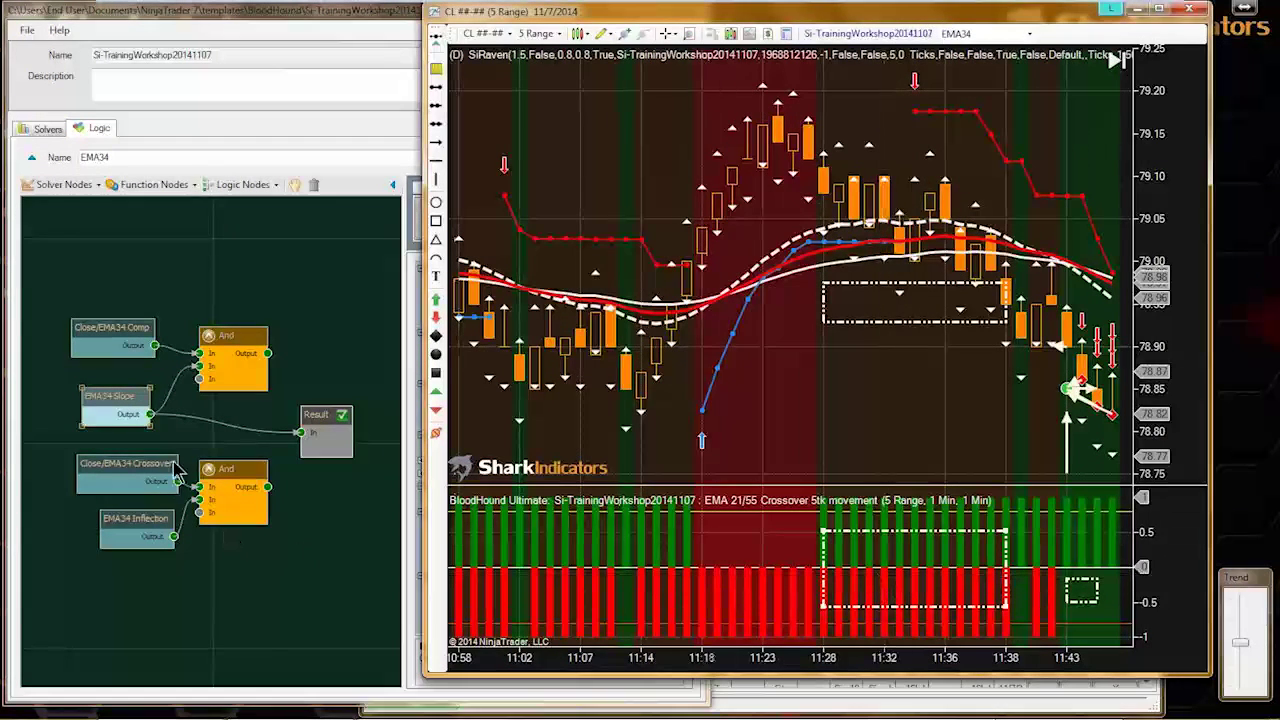
- Restore the EMA34 Slope node's Invert Value to False and compare the signals inside the marked chart area
left_click(108, 402)
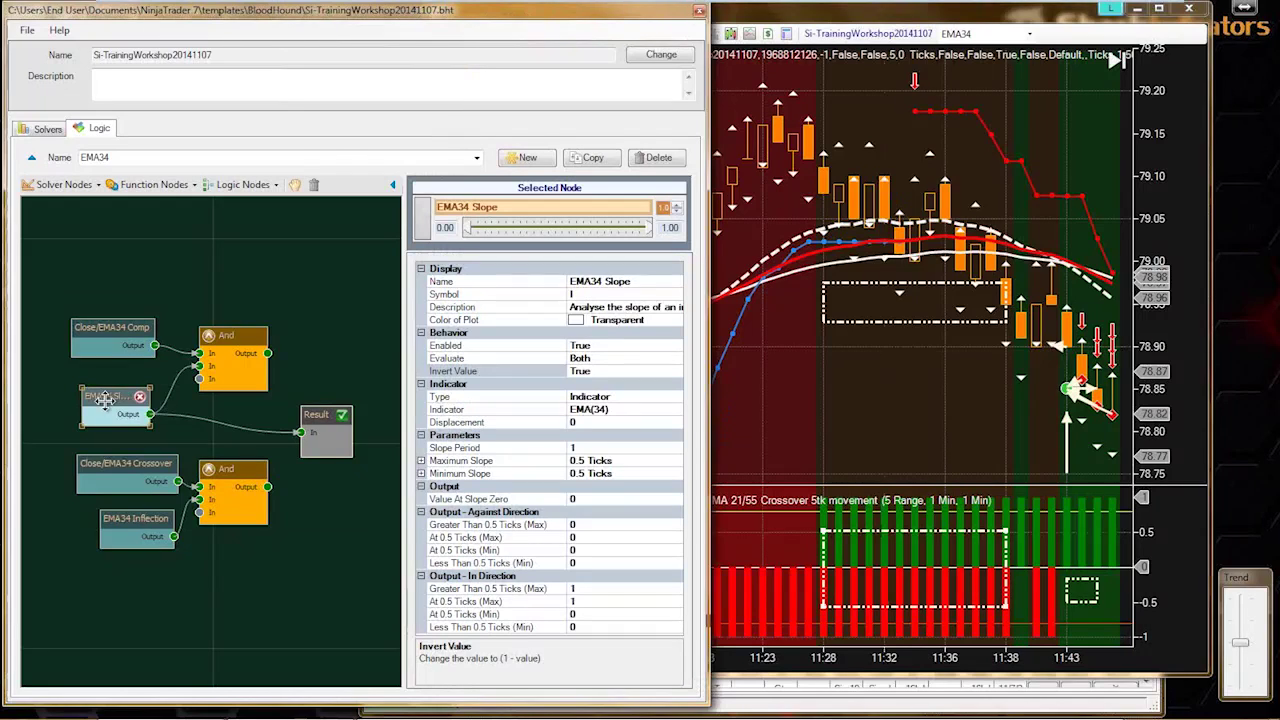
left_click(578, 589)
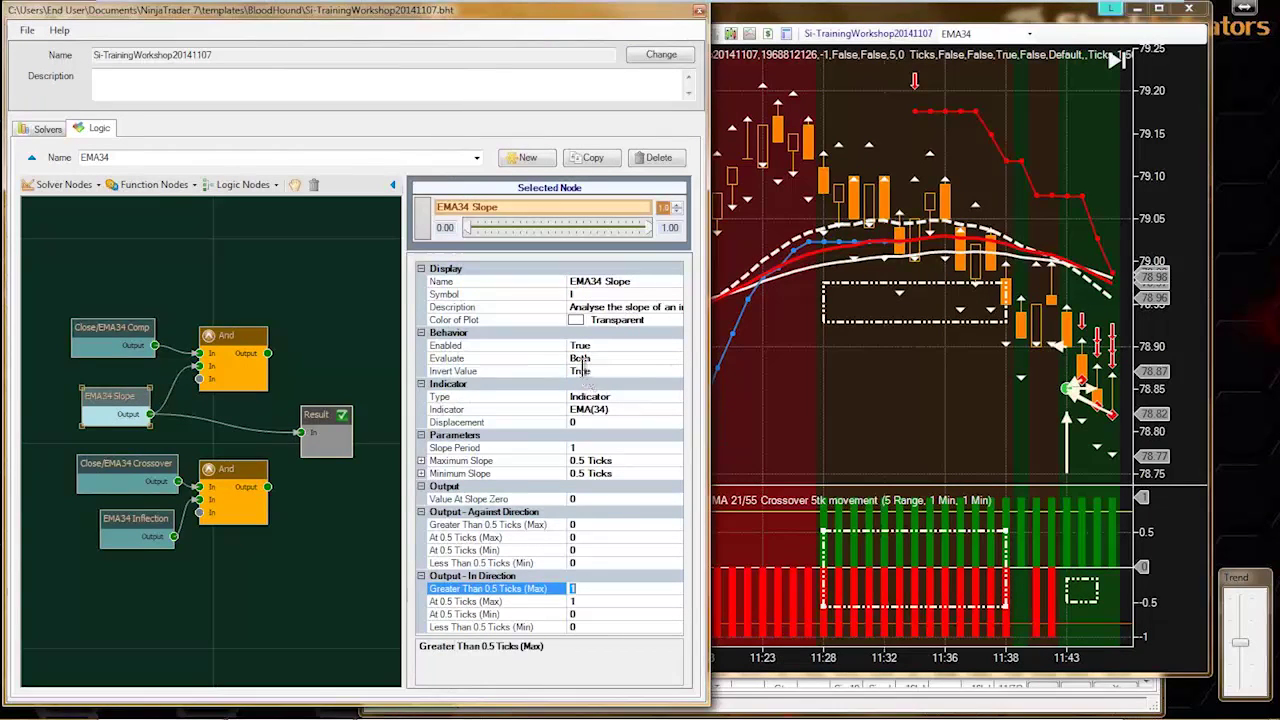
left_click(507, 373)
double_click(581, 369)
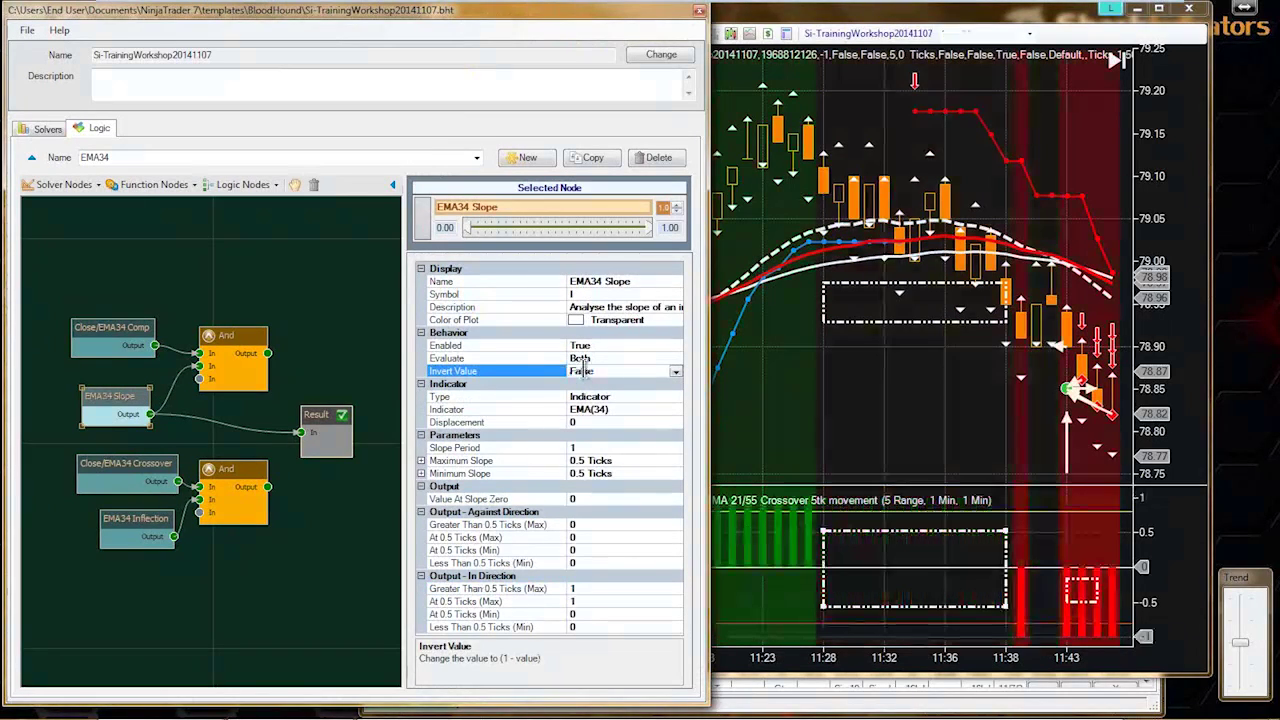
left_click(920, 410)
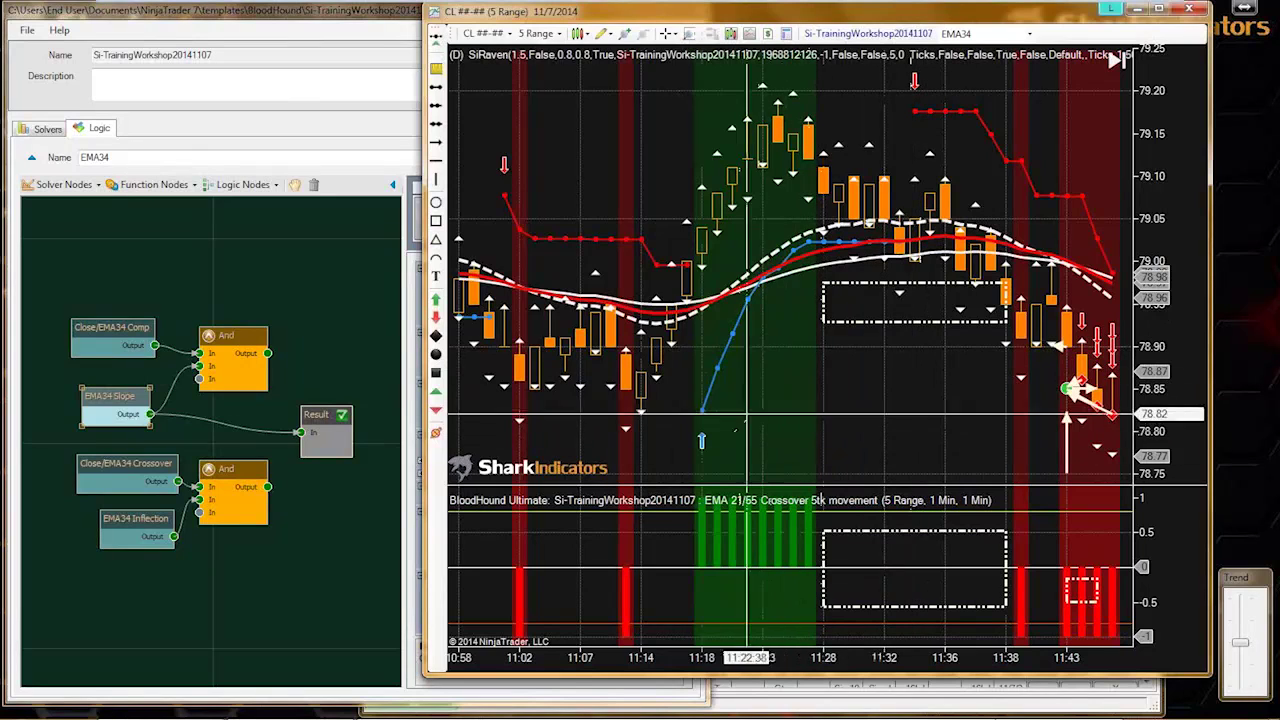
- Try setting the EMA34 Slope node's Output - In Direction values for Greater Than 0.5 Ticks (Max) and At 0.5 Ticks (Max) to 0
left_click(106, 396)
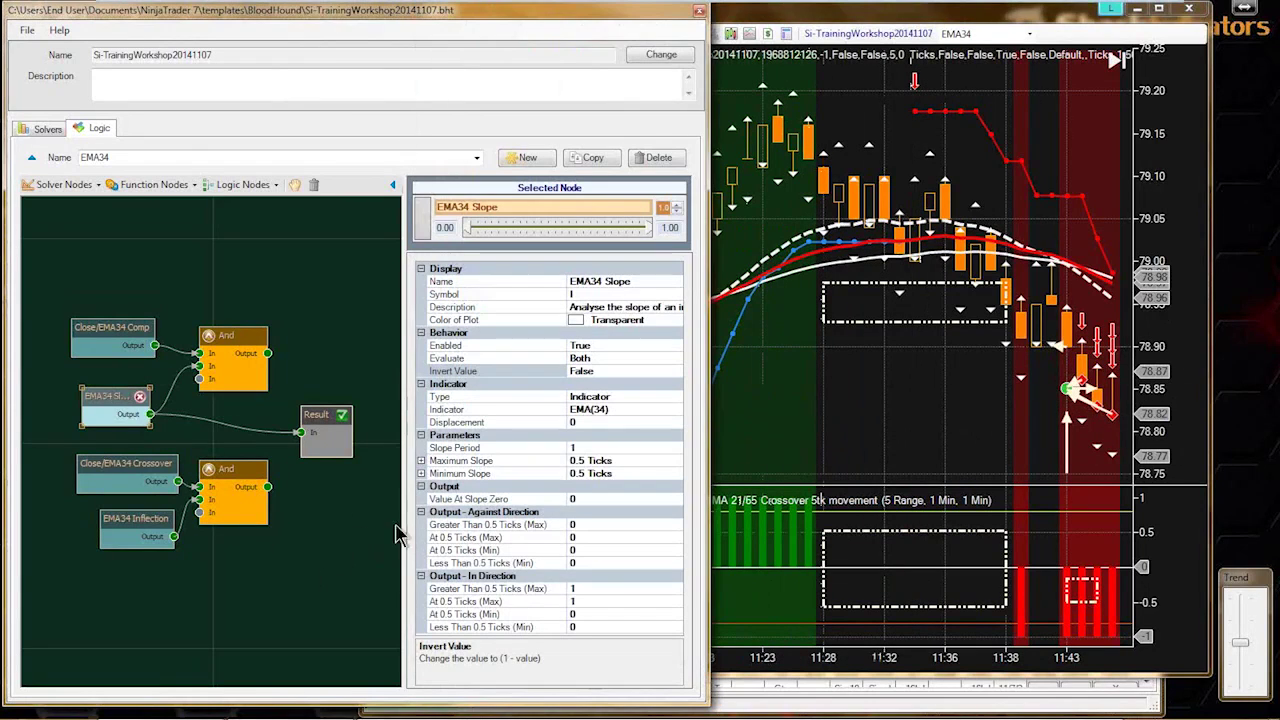
left_click(576, 588)
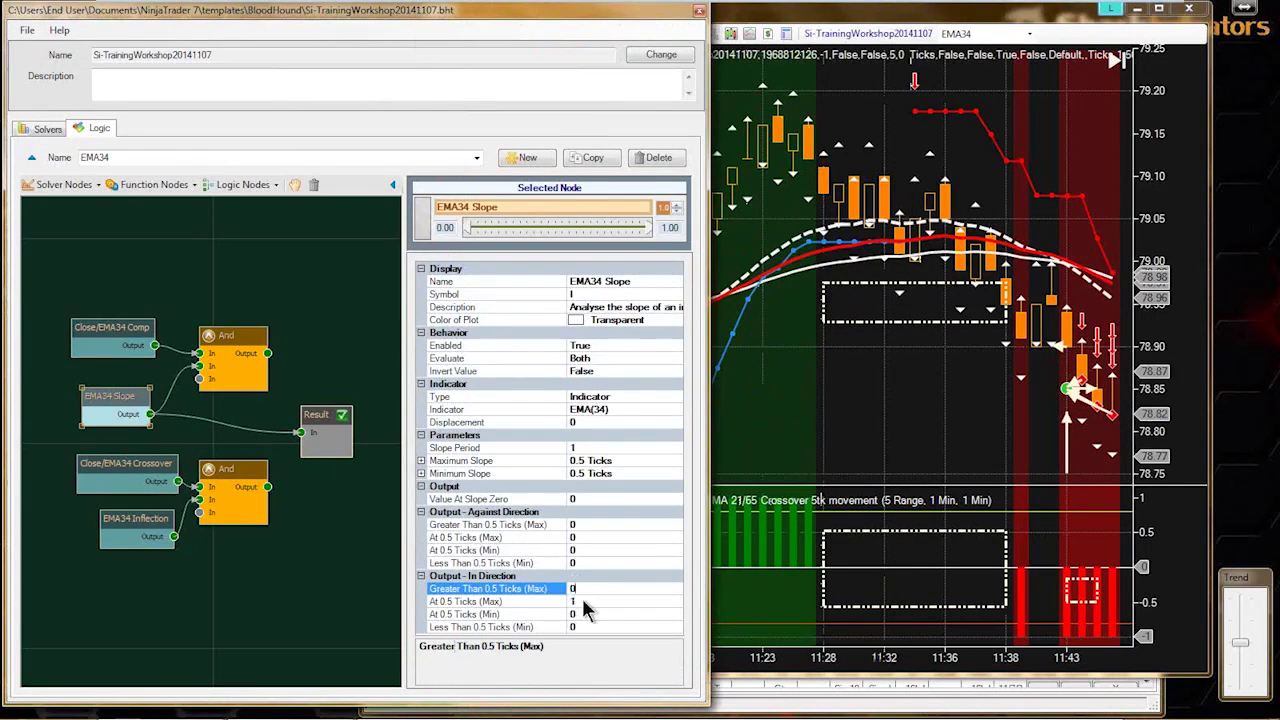
left_click(582, 600)
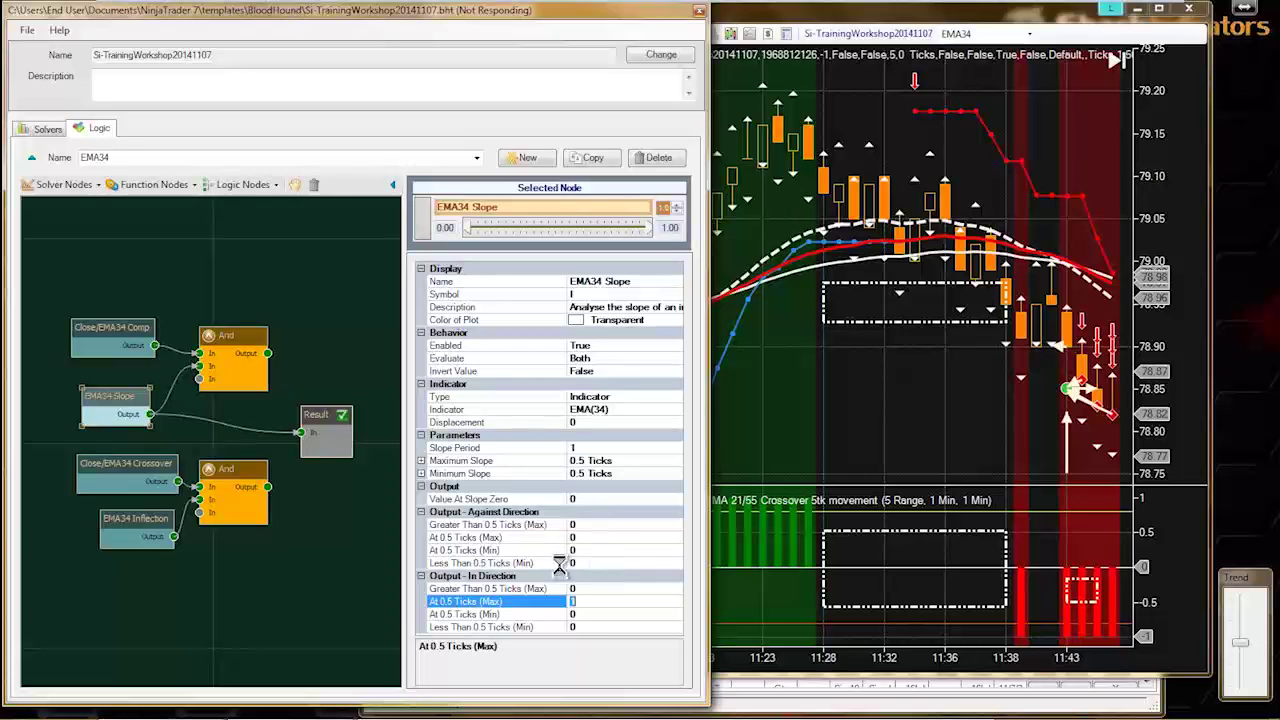
- Switch to Windows Task Manager to check NinjaTrader's CPU use, close it, and bring the NinjaTrader Control Center forward
mouse_move(904, 707)
right_click(1050, 710)
left_click(1085, 664)
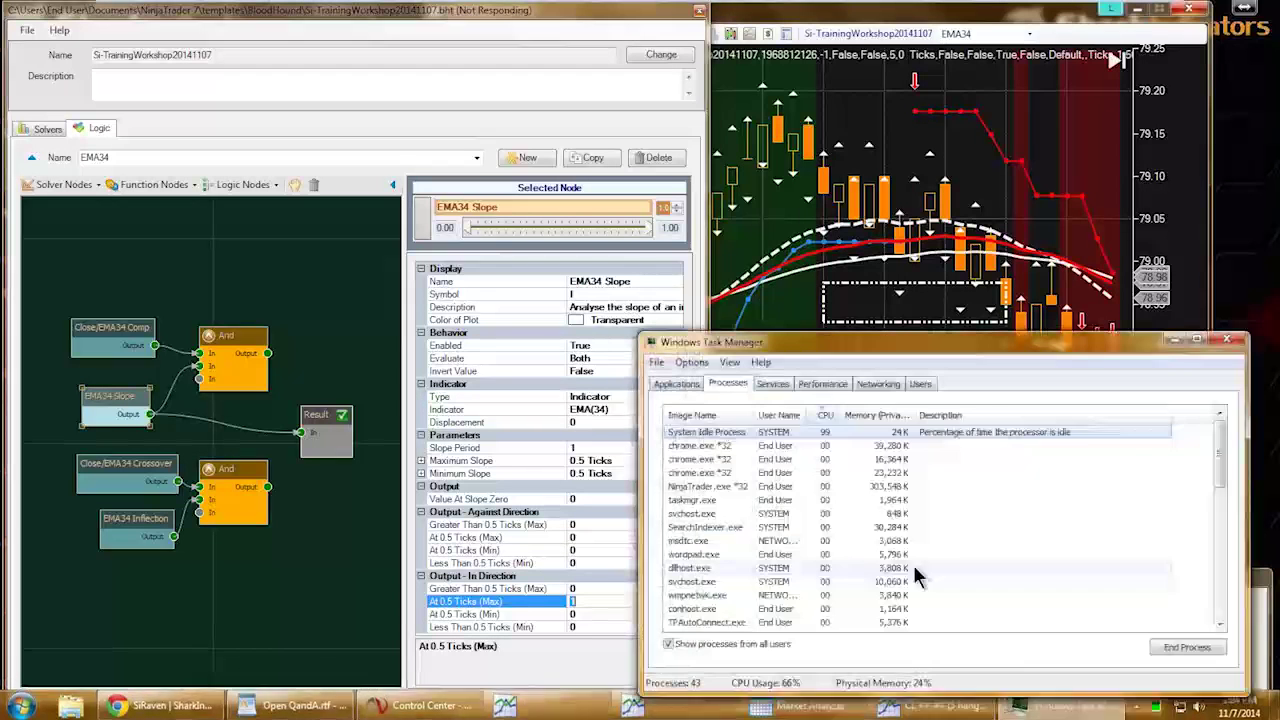
left_click(690, 448)
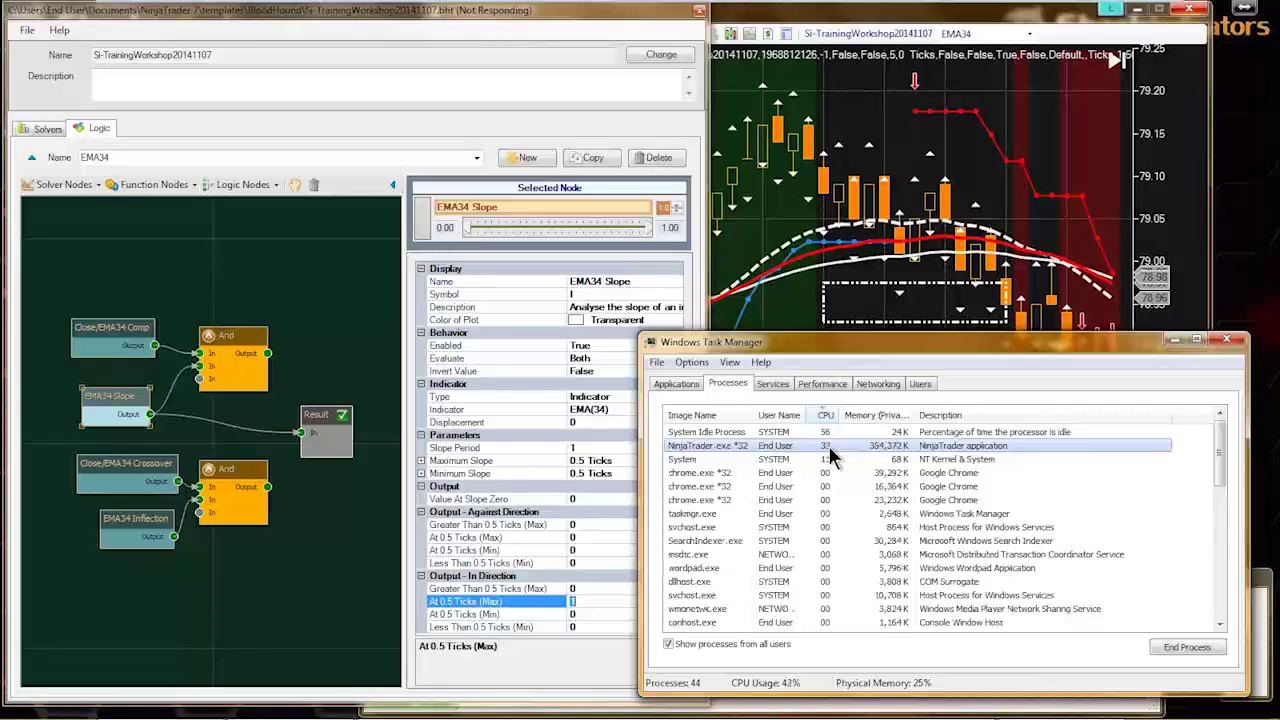
left_click(1222, 340)
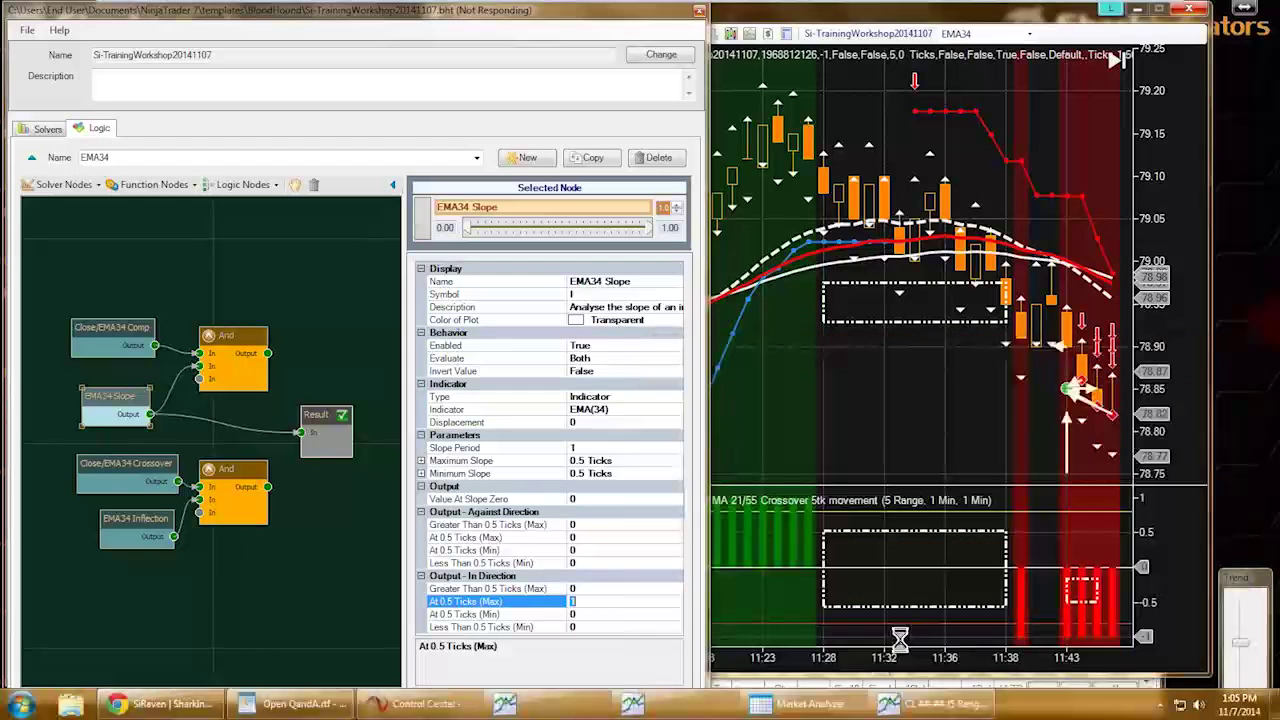
left_click(420, 704)
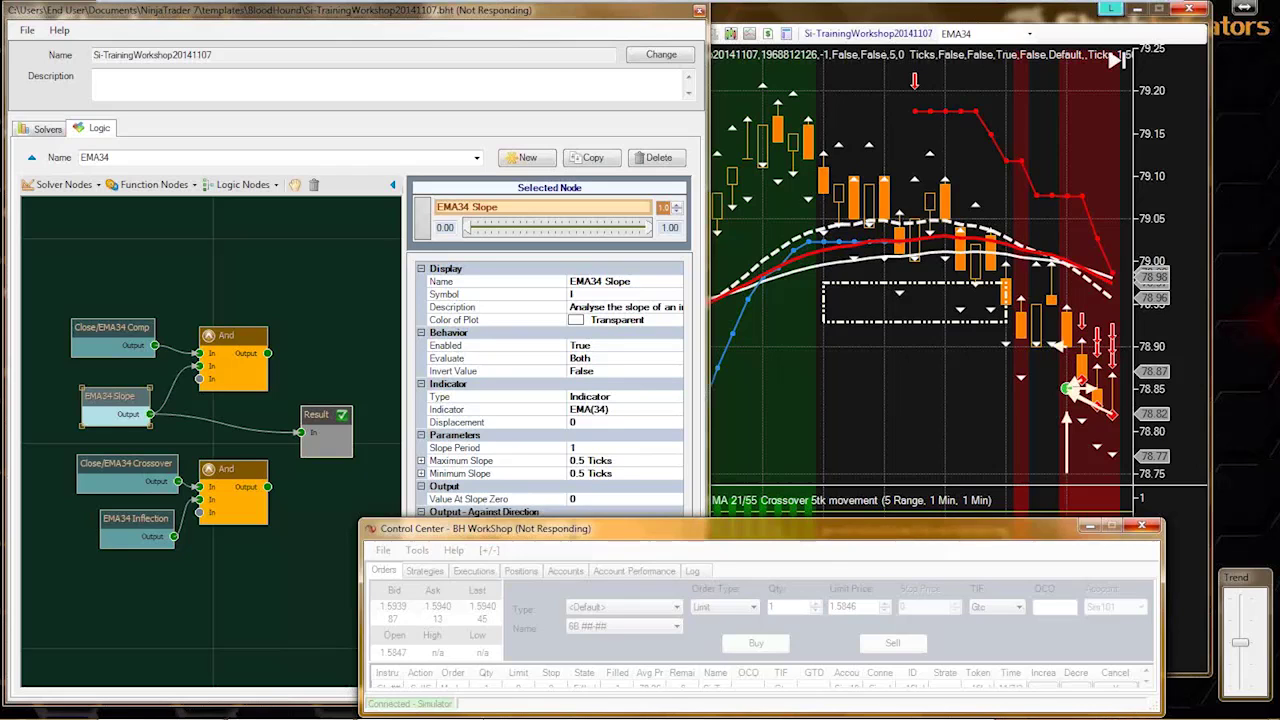
left_click_drag(618, 543, 628, 543)
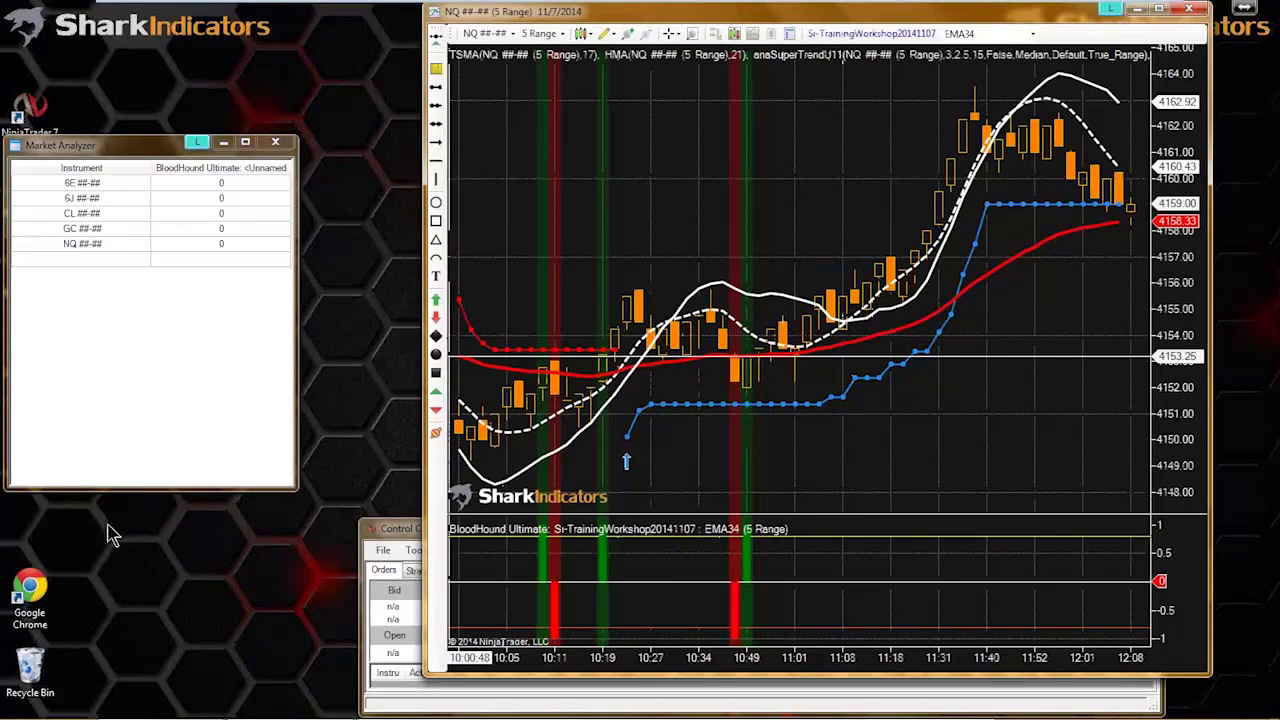
- Shorten the Market Analyzer window, open the NQ chart's Si-TrainingWorkshop20141107 template for editing, and enlarge its window beside the chart
left_click_drag(143, 489, 143, 286)
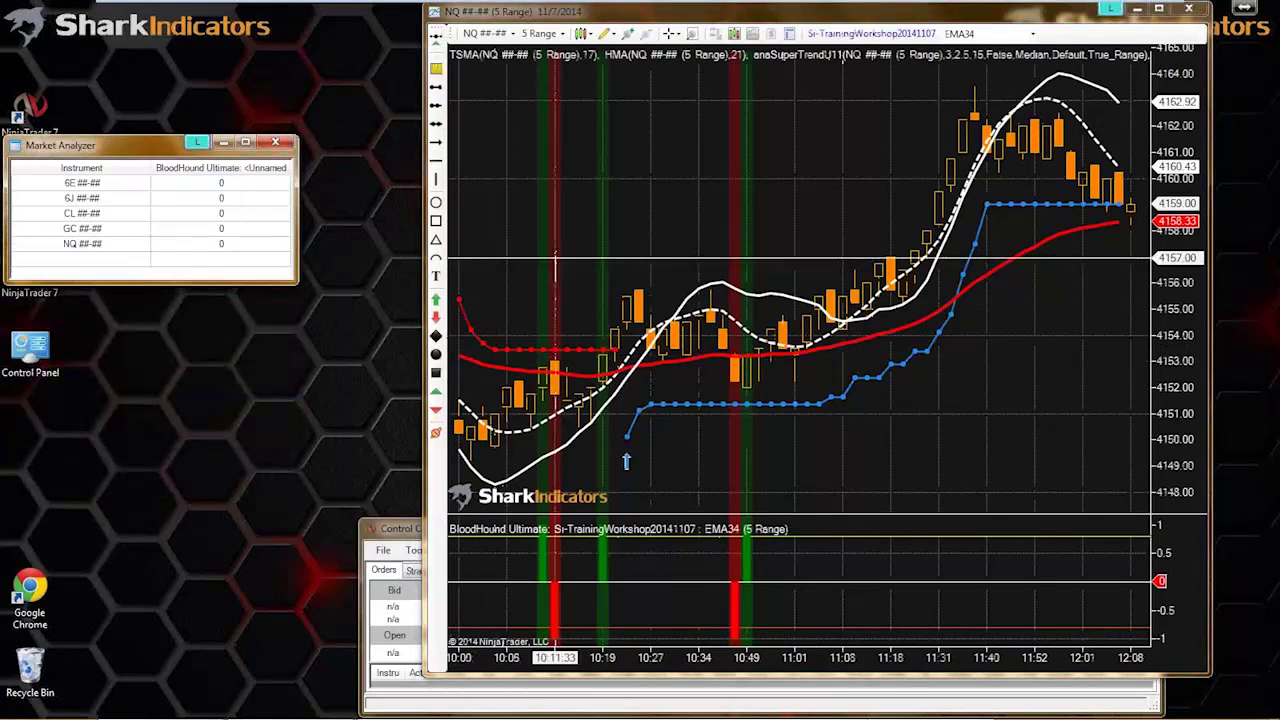
left_click(870, 33)
left_click_drag(265, 137, 148, 25)
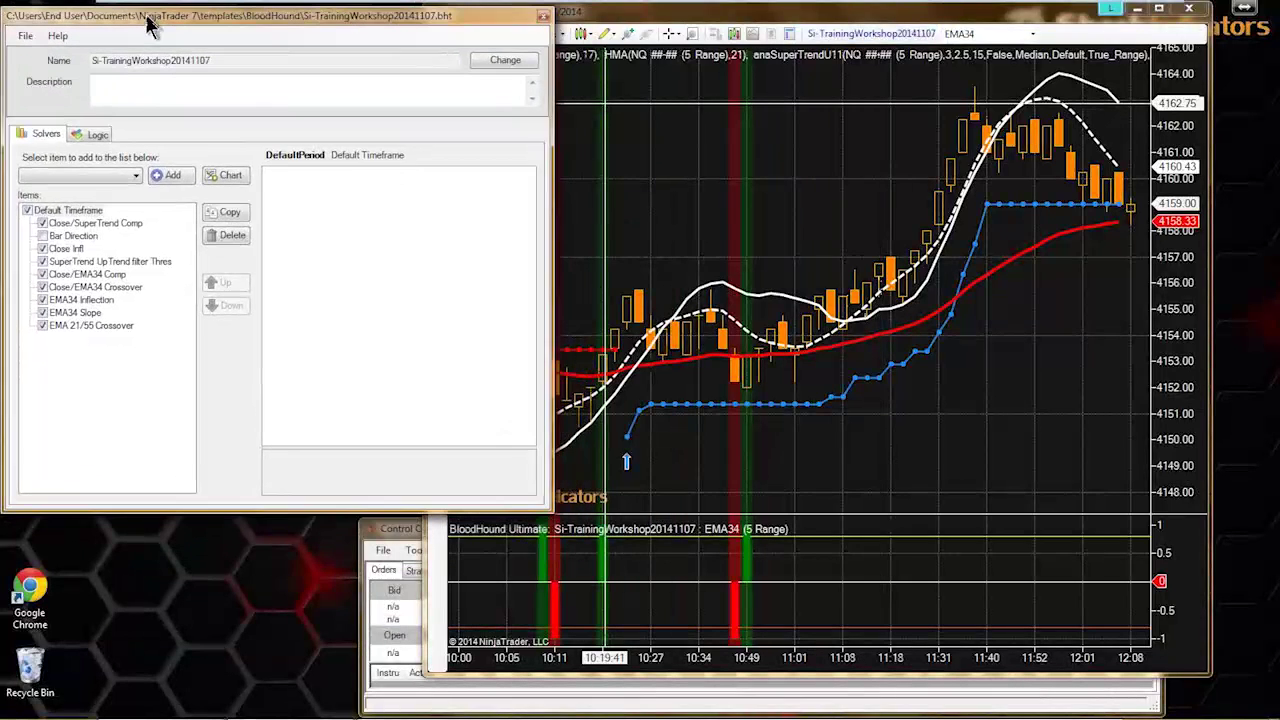
left_click_drag(549, 510, 648, 700)
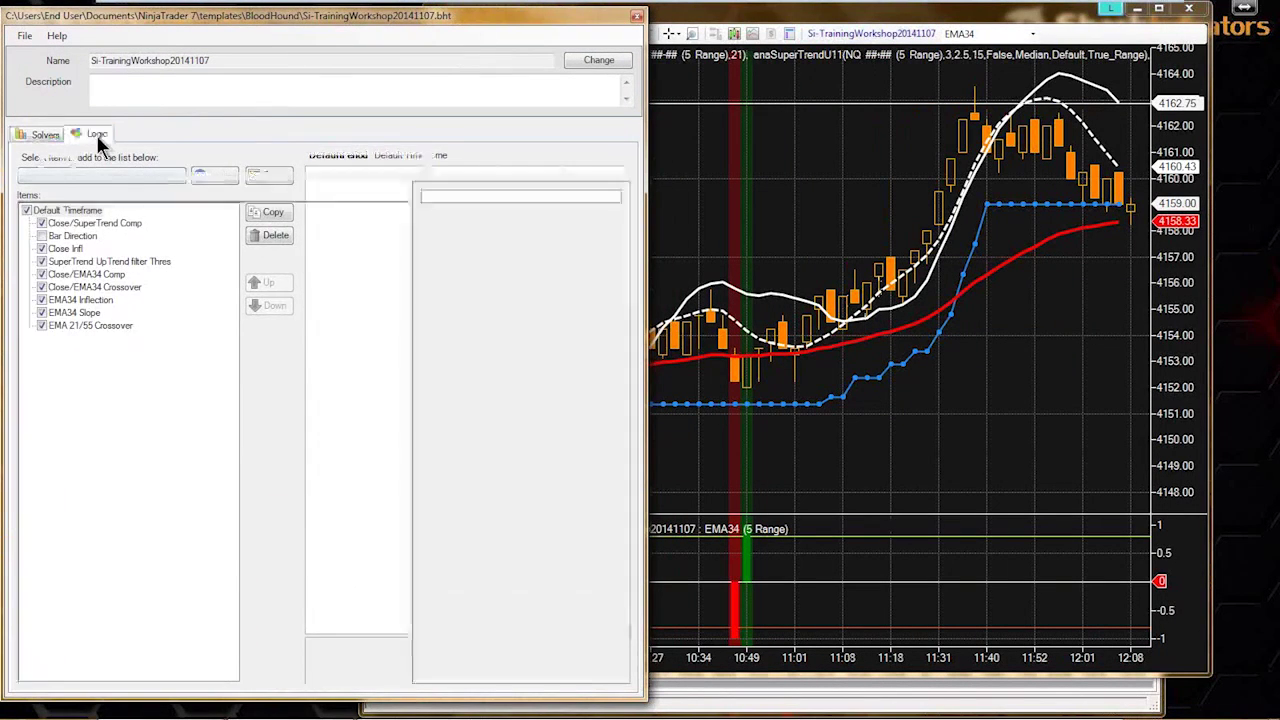
- Feed the EMA34 Slope node's output directly into Result in the EMA34 logic, replacing the lower And node's connection
left_click(95, 134)
left_click(118, 398)
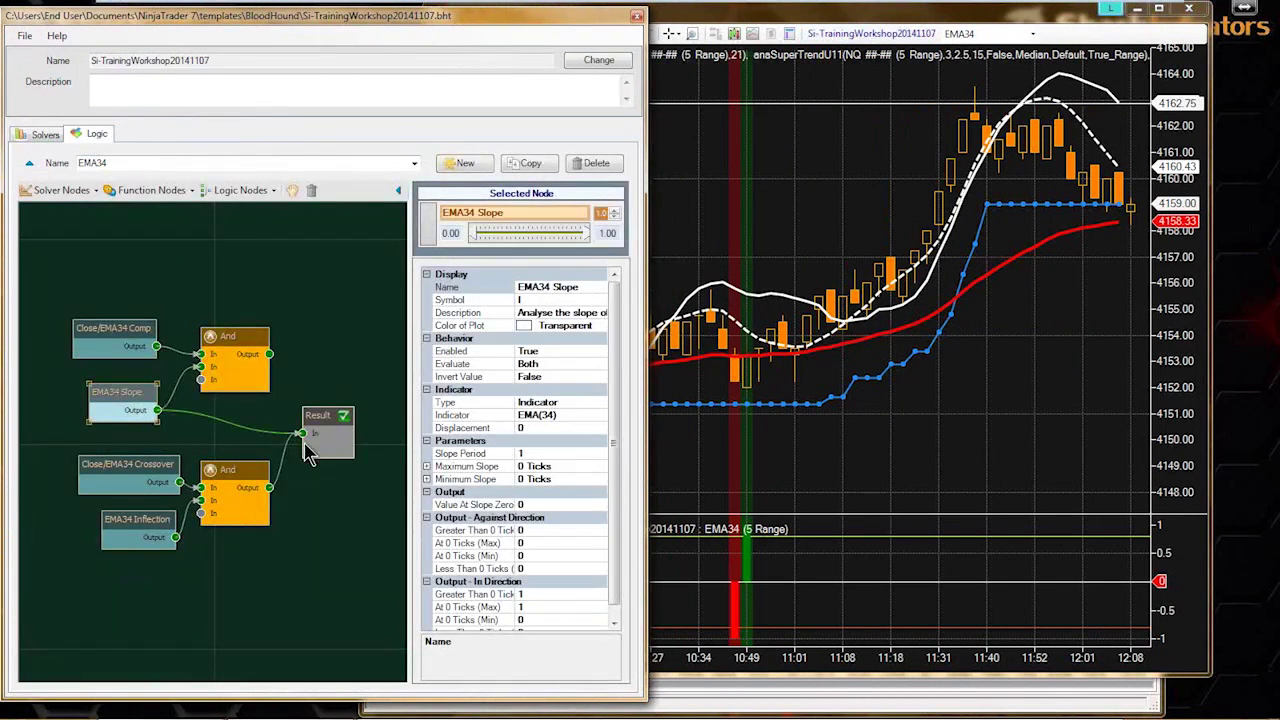
left_click_drag(103, 395, 101, 396)
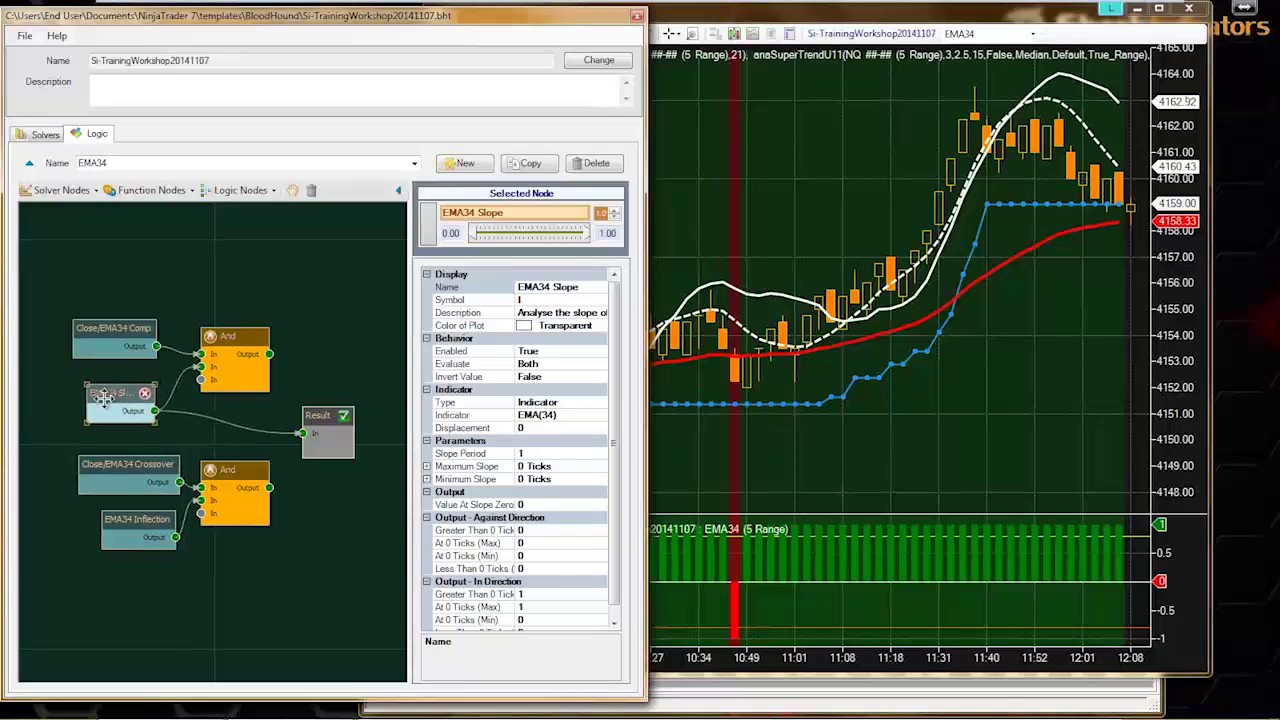
- Set the EMA34 Slope node's Maximum Slope and Minimum Slope to 0.5 Ticks and review the signals on the NQ 5 Range chart
left_click(524, 466)
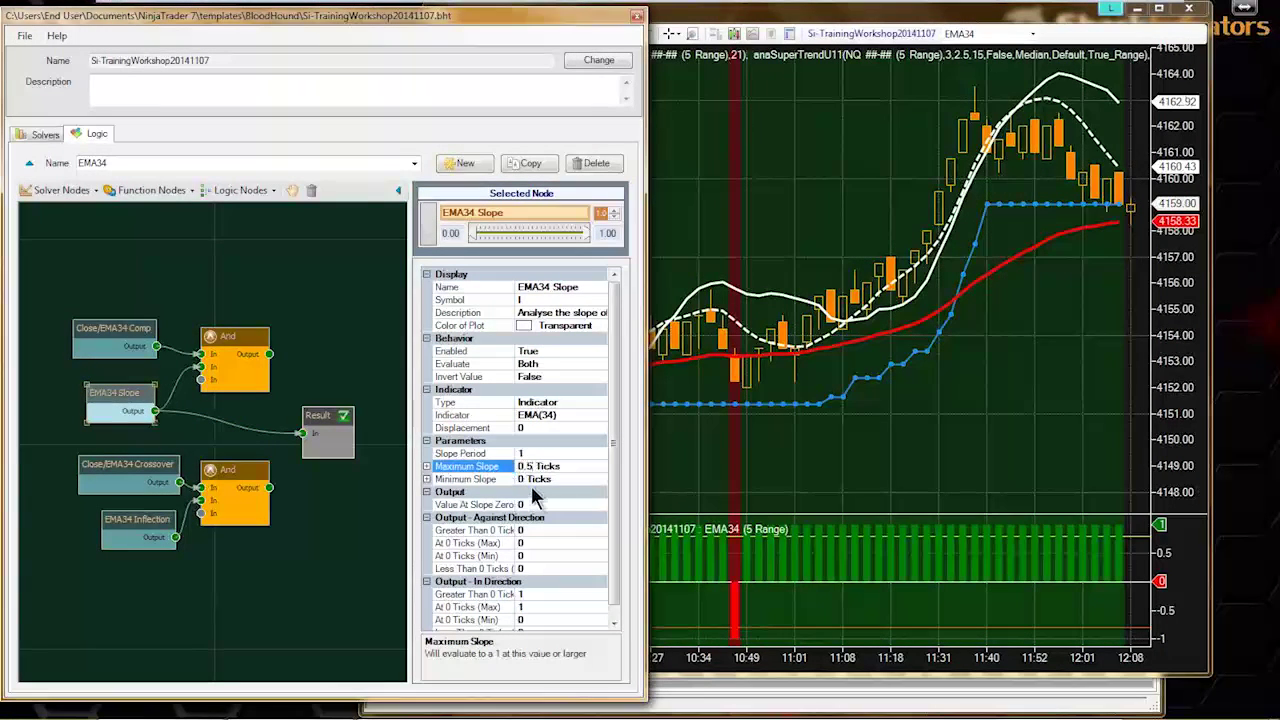
left_click(523, 481)
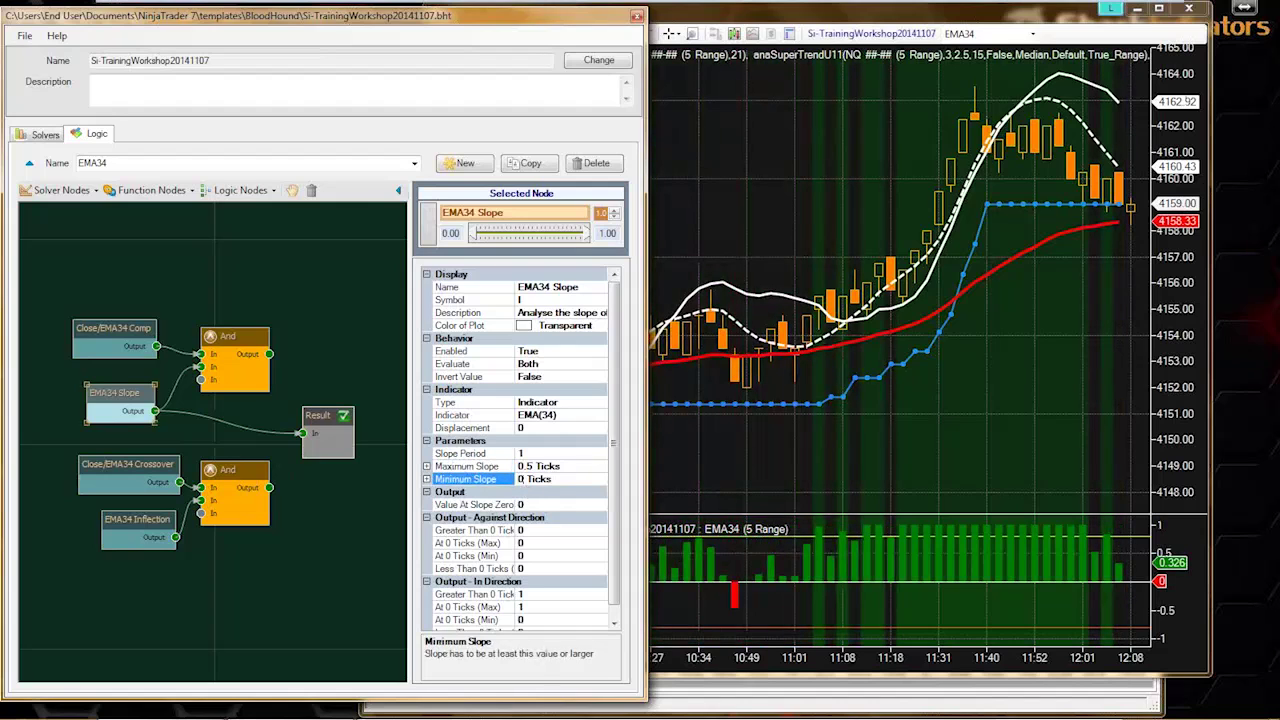
left_click(553, 466)
left_click(760, 470)
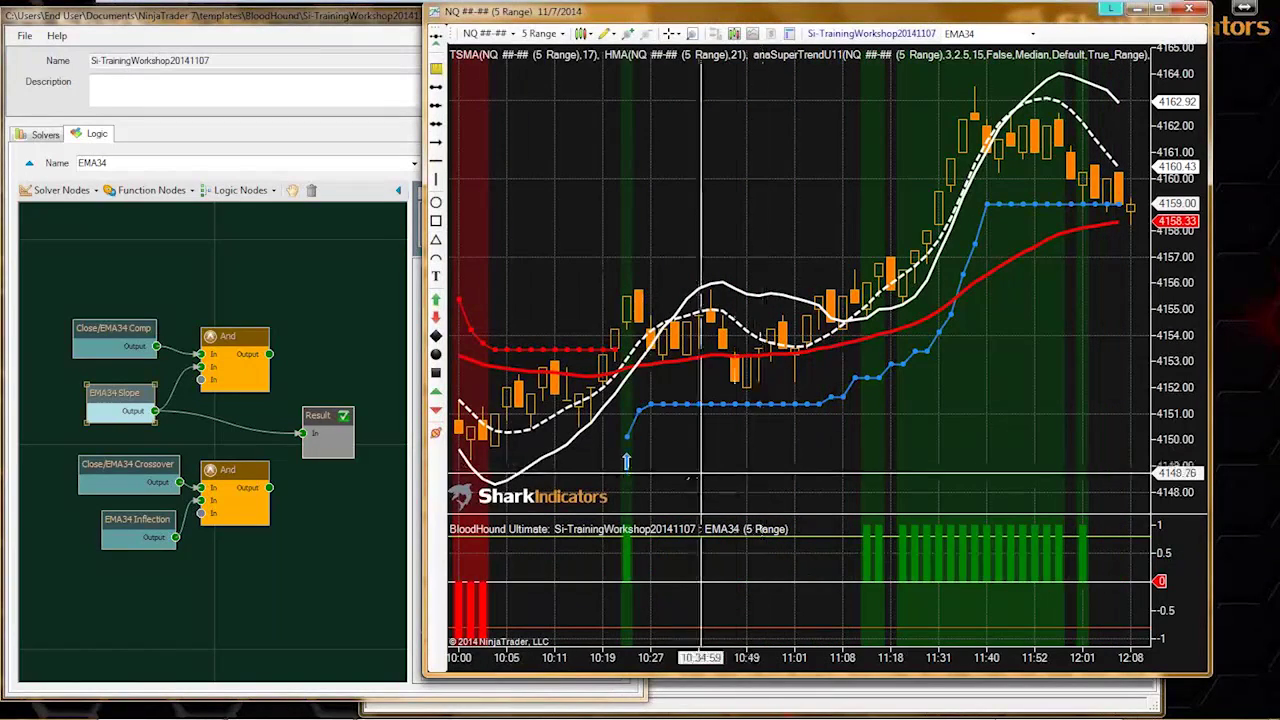
scroll(933, 477, "up", 10)
scroll(933, 477, "up", 10)
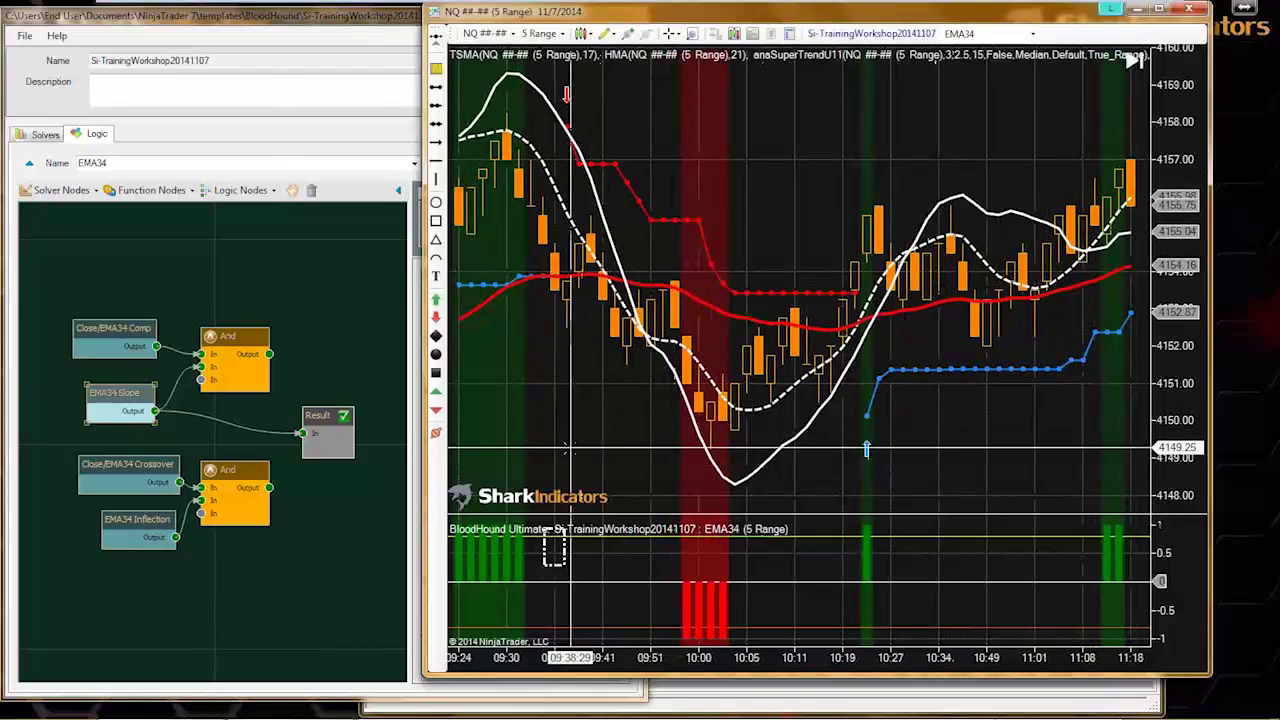
scroll(883, 456, "down", 2)
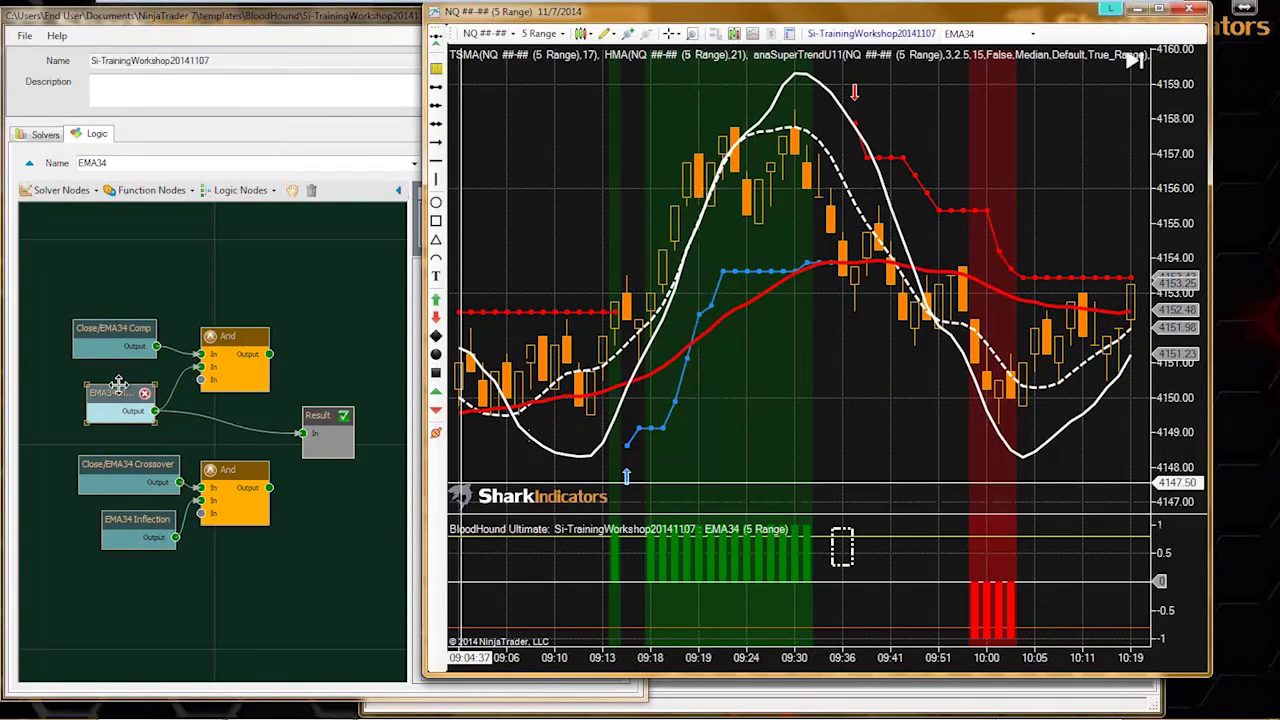
- Try Invert Value as True on the EMA34 Slope node for the NQ chart, and return it to False
left_click_drag(113, 397, 108, 402)
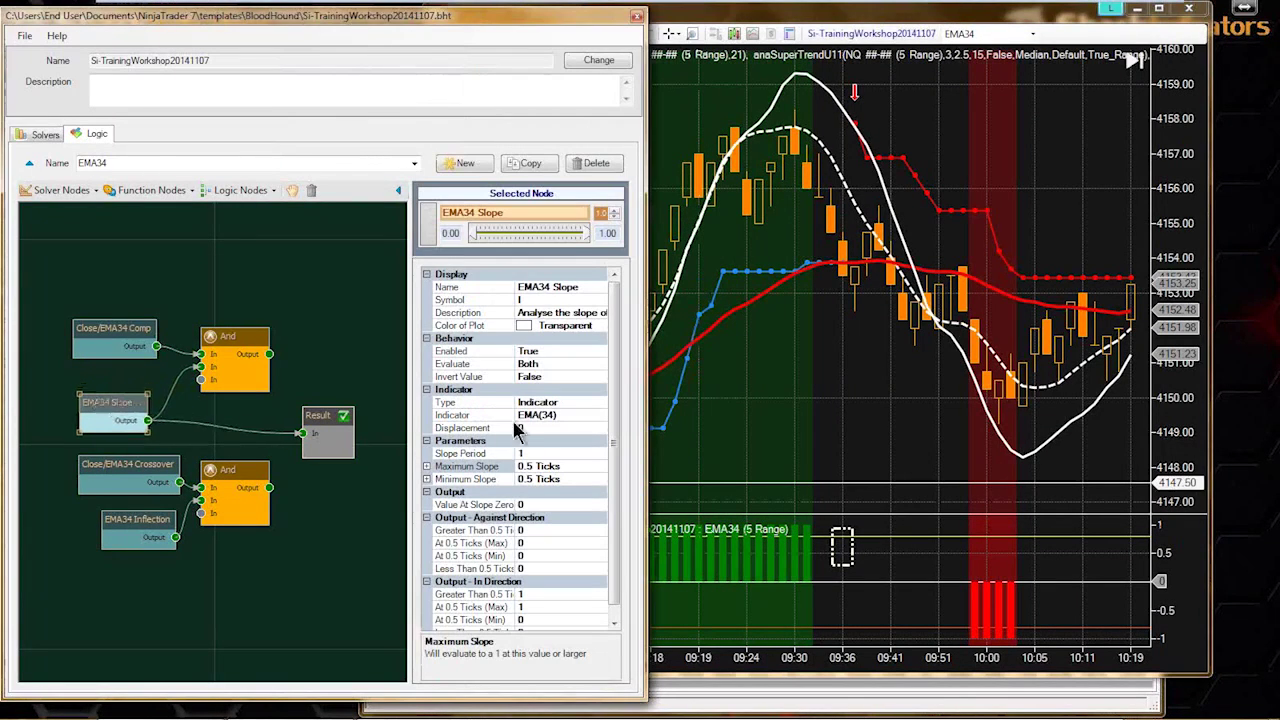
left_click(462, 377)
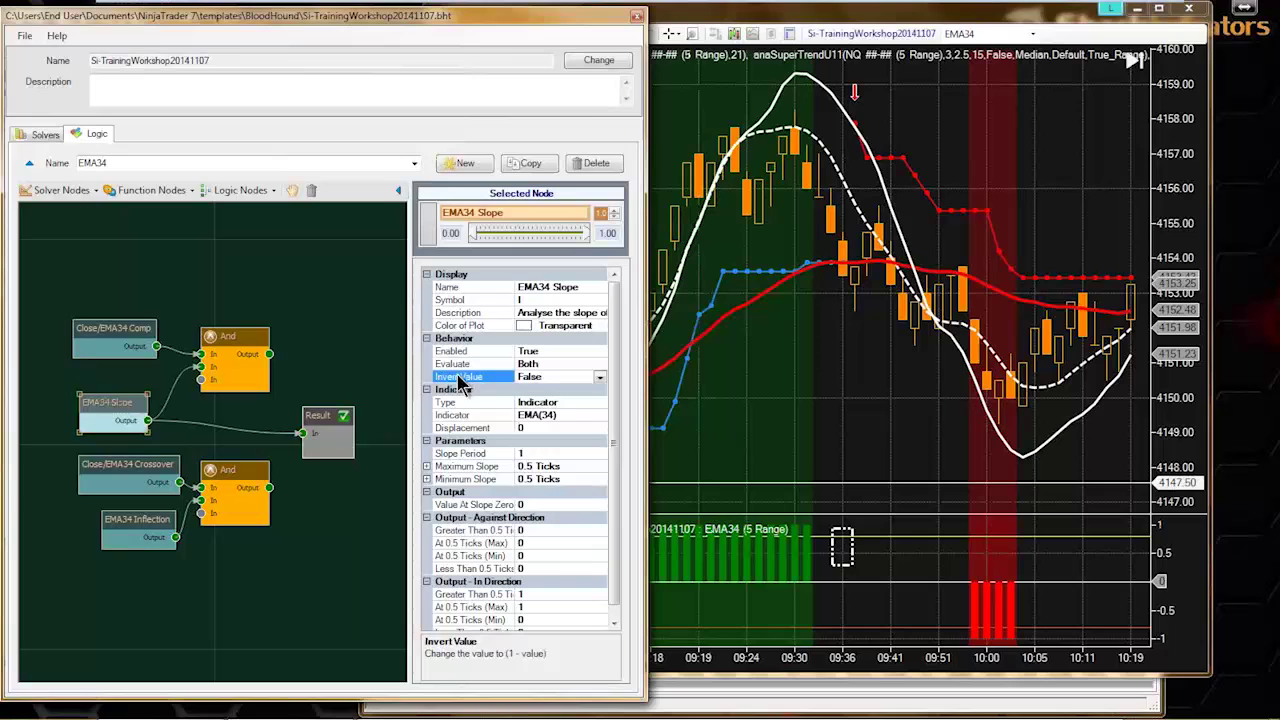
double_click(535, 377)
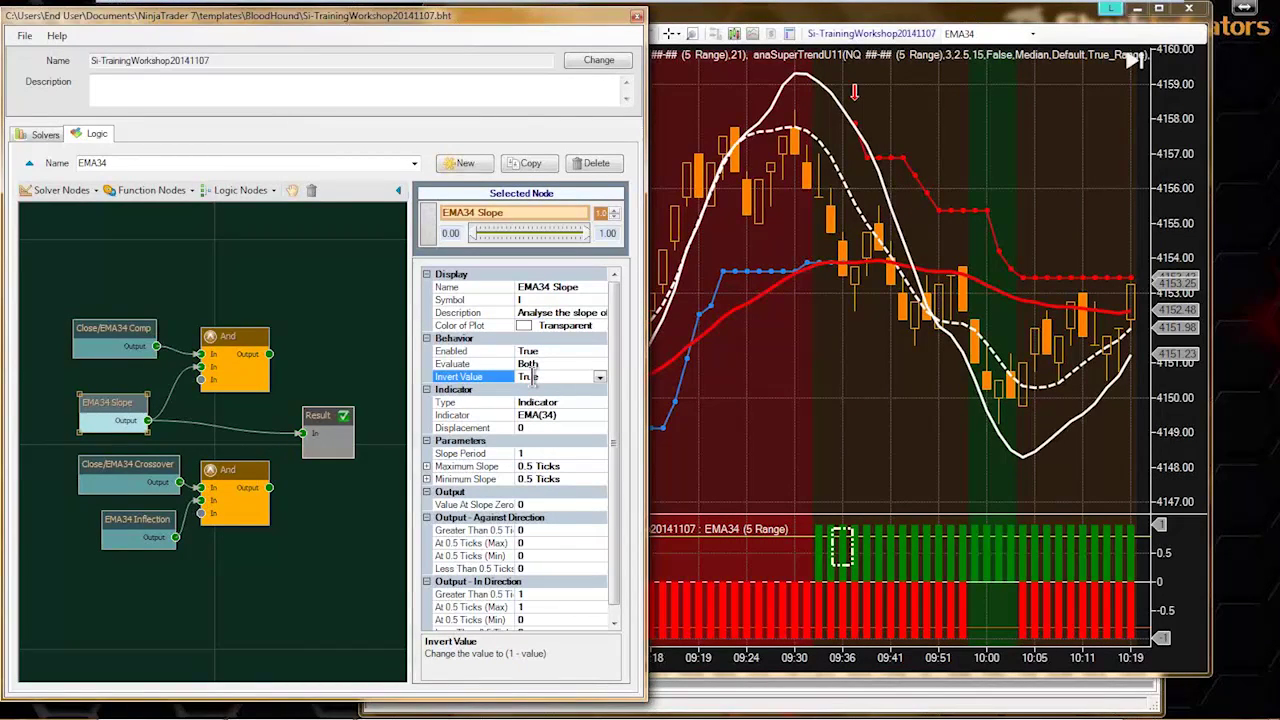
double_click(530, 377)
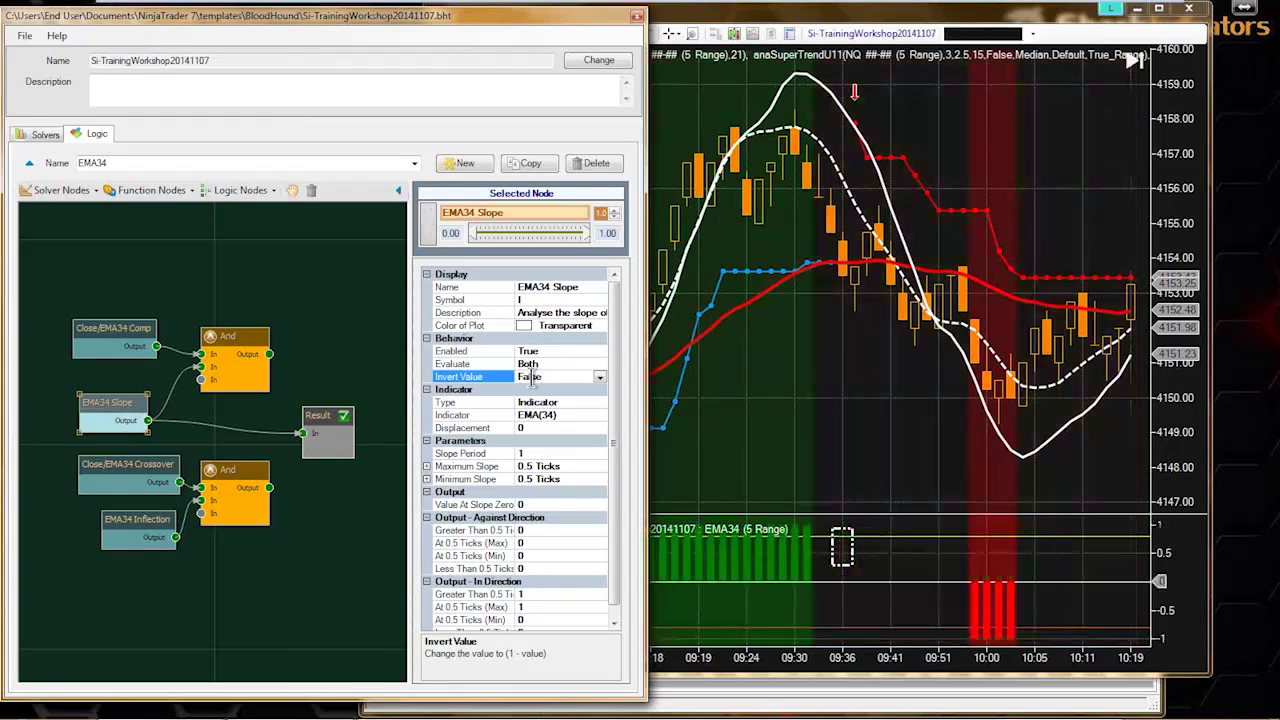
- Set the EMA34 Slope node's Output - Against Direction value for Greater Than 0.5 Ticks (Max) to 1
left_click(528, 530)
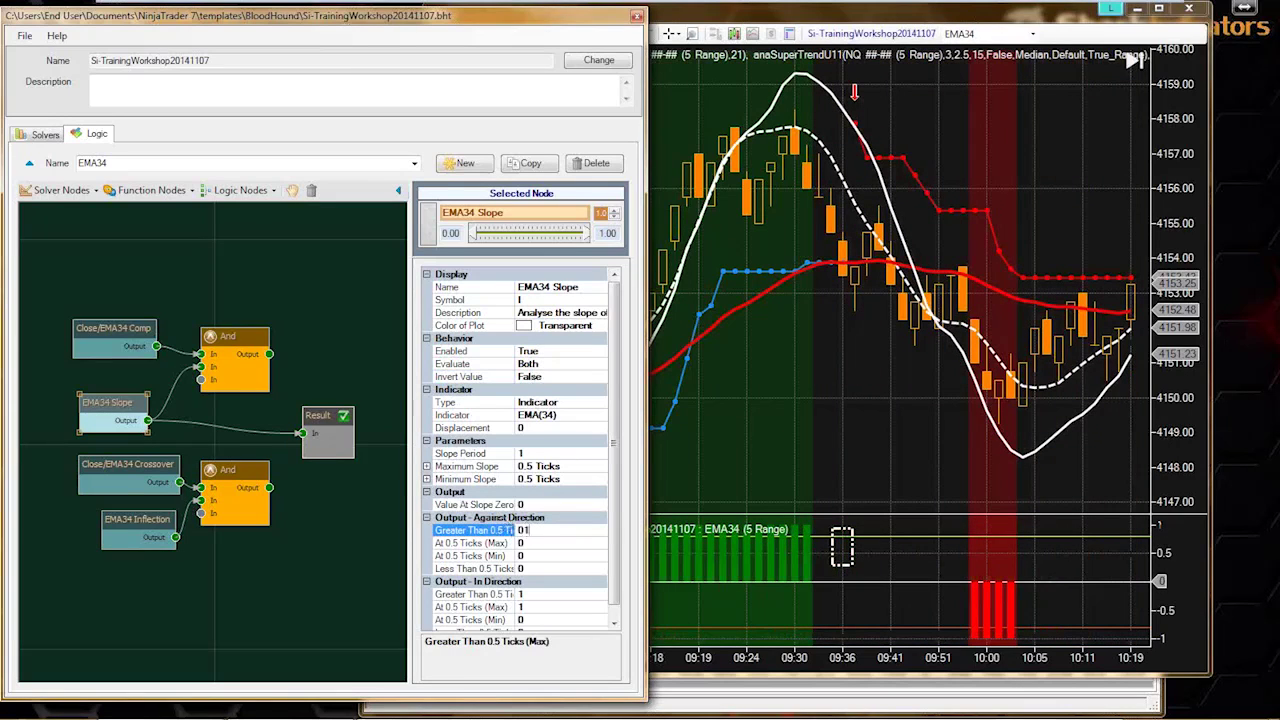
double_click(522, 530)
left_click(530, 543)
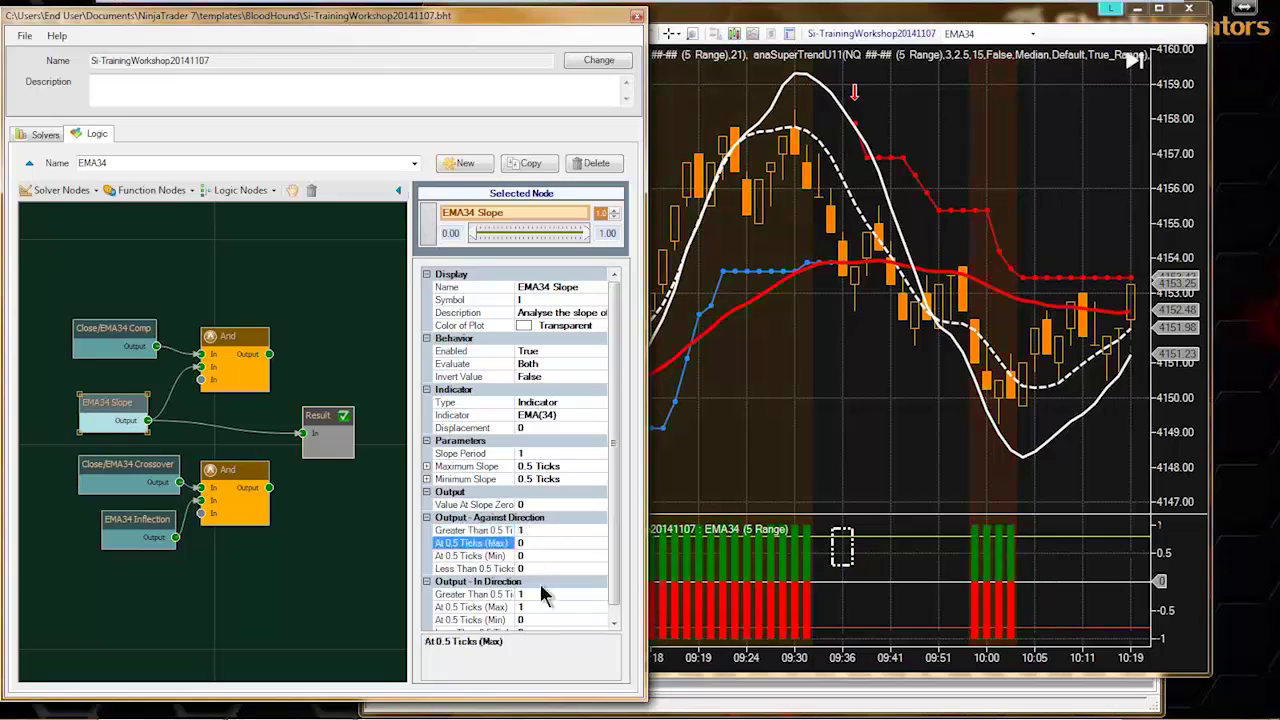
- Set the Output - In Direction values for Greater Than 0.5 Ticks (Max) and At 0.5 Ticks (Max) to 0 and inspect the chart's signals
left_click(528, 594)
type("0")
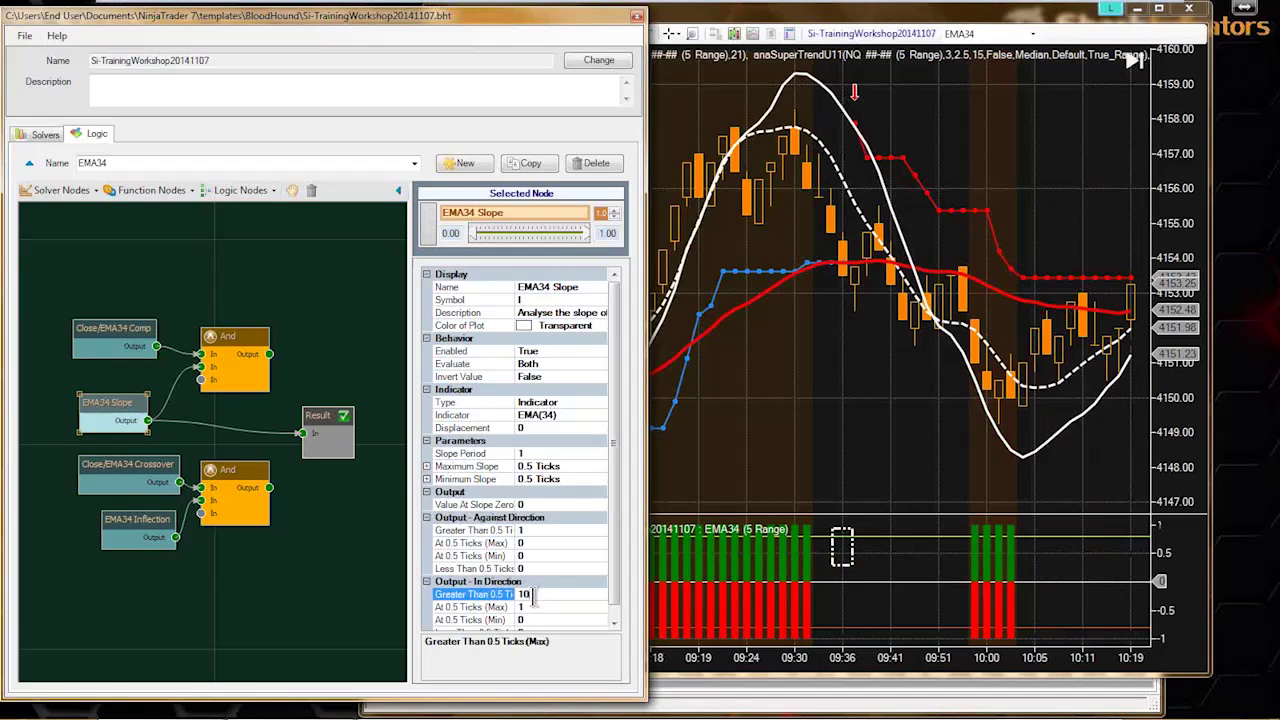
type("0")
left_click(532, 606)
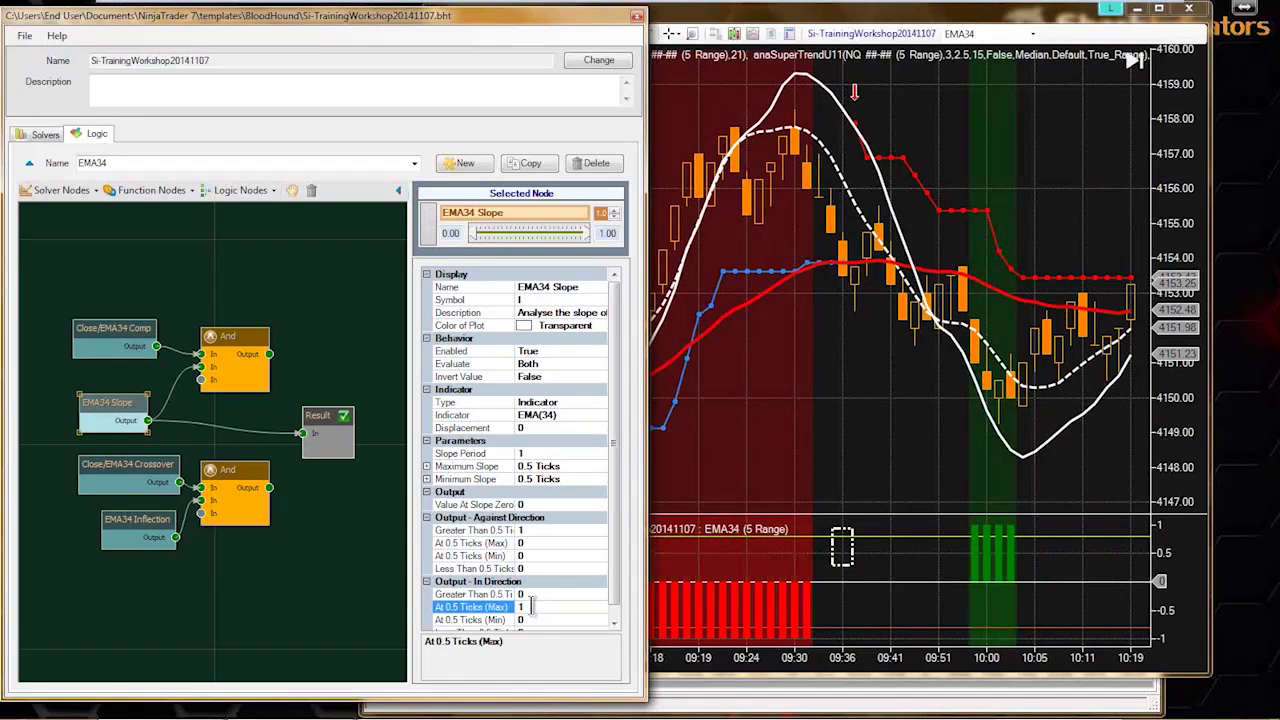
left_click(530, 594)
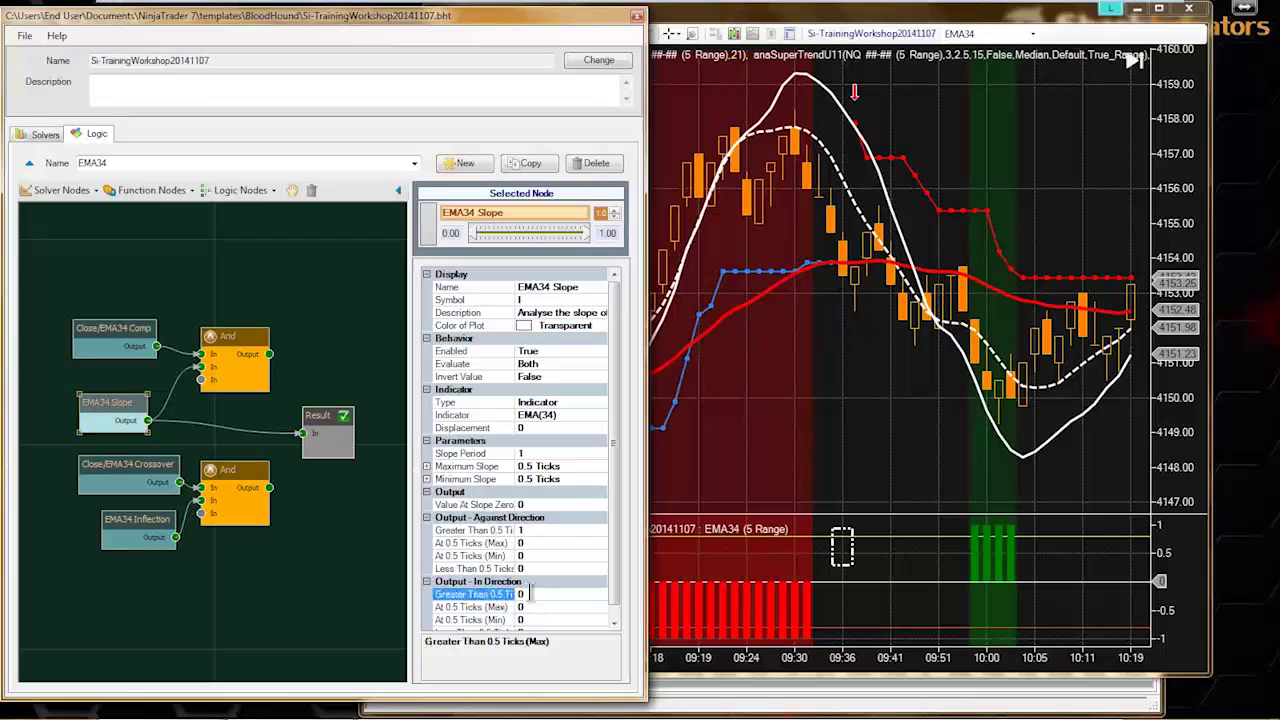
left_click(735, 352)
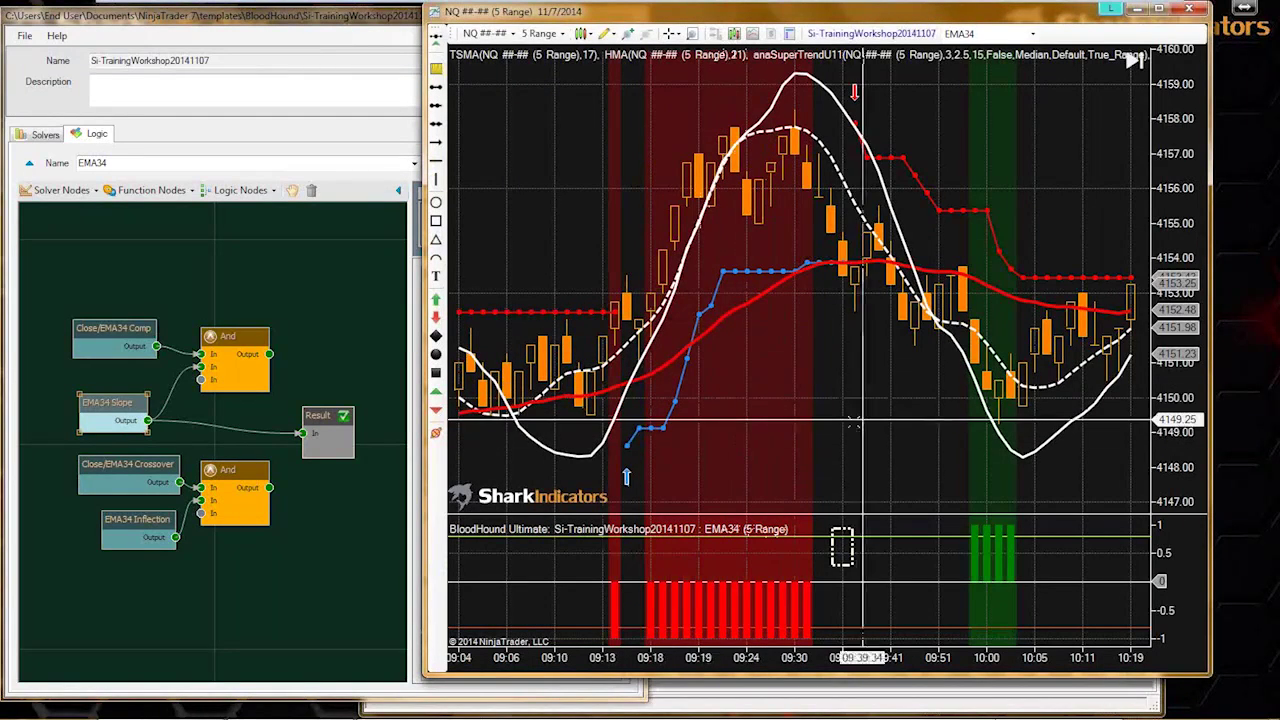
left_click_drag(862, 428, 900, 440)
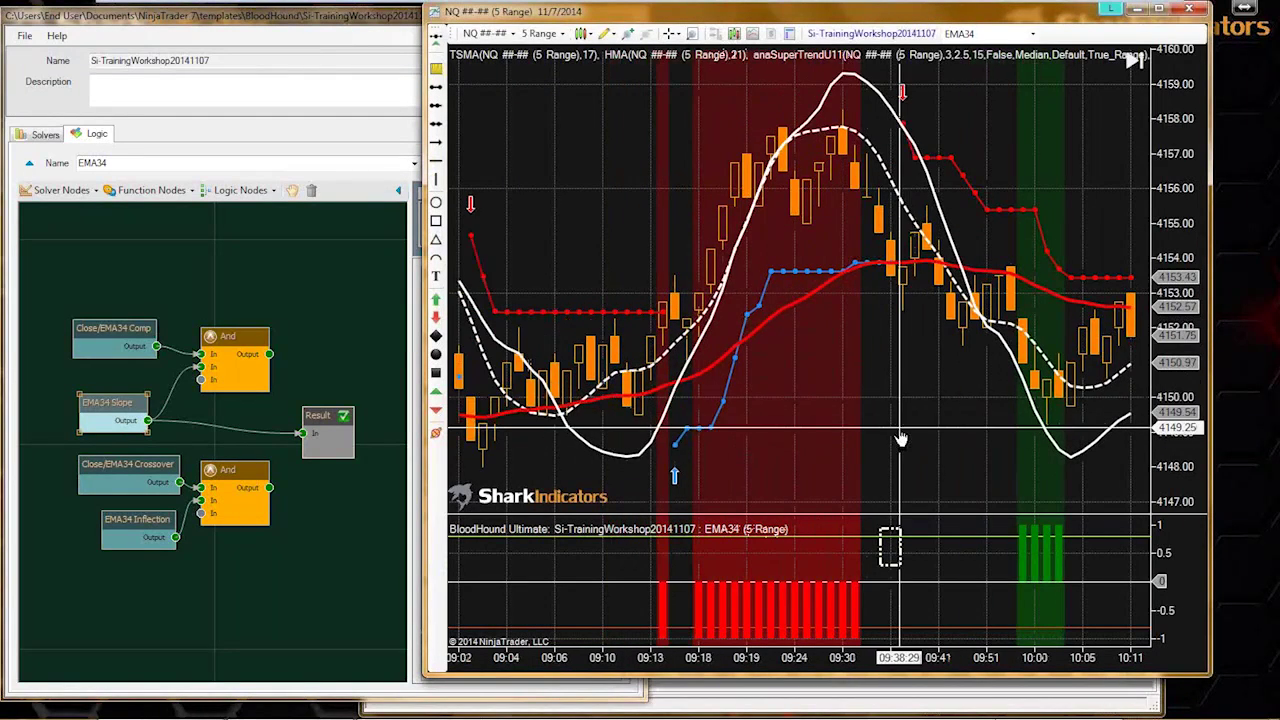
- Restore the slope outputs above 0.5 Ticks (Max) to 0 against direction and 1 in direction, with At 0.5 Ticks (Max) in direction at 1
left_click(105, 402)
left_click(530, 533)
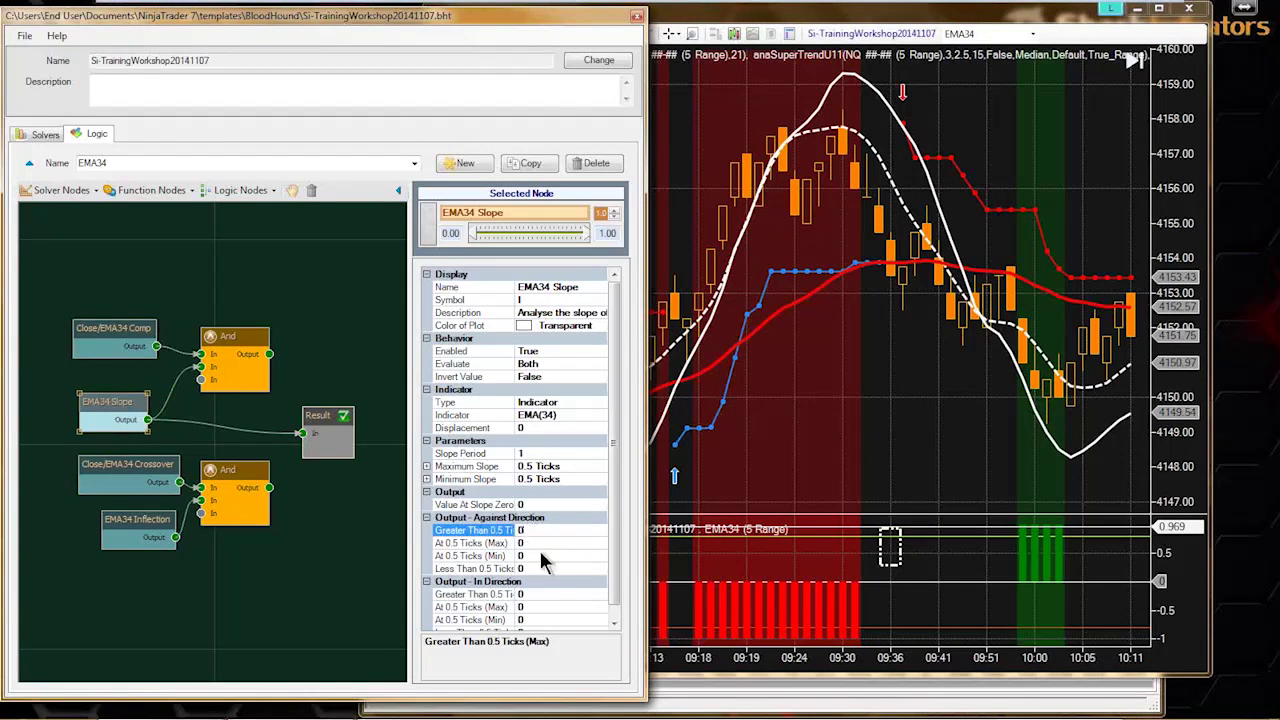
left_click(535, 596)
type("1")
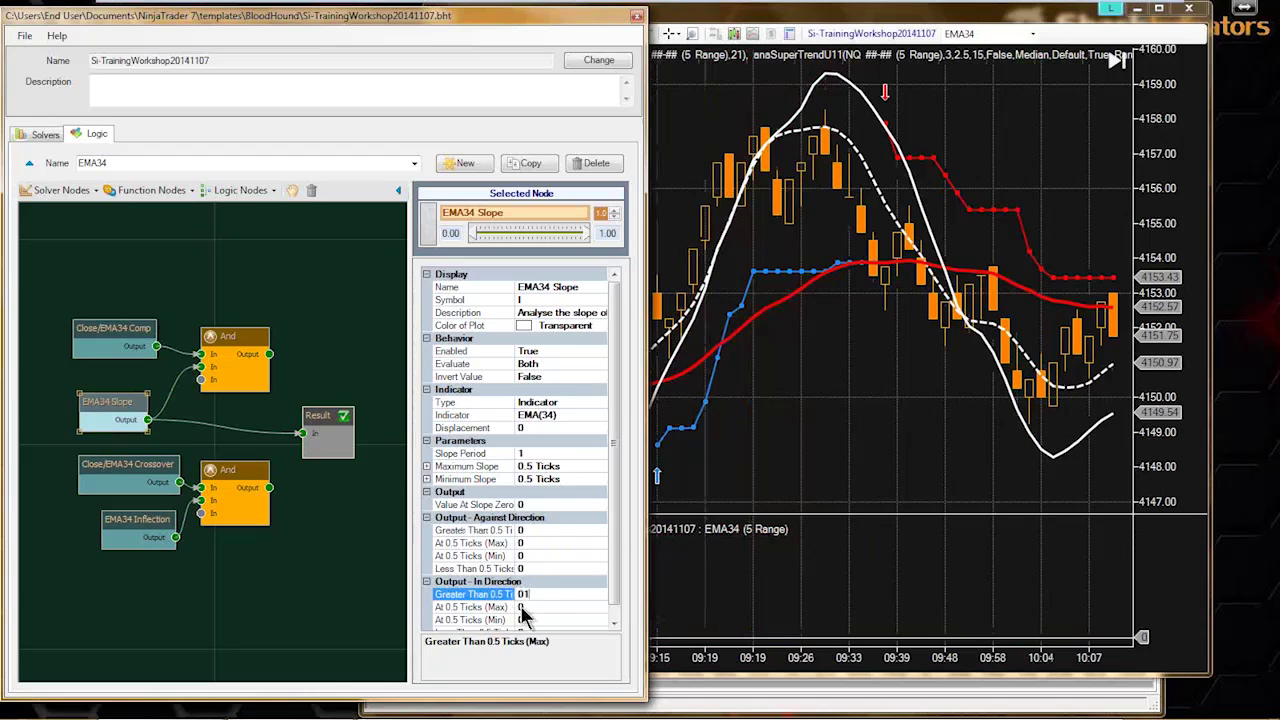
left_click(530, 607)
type("1")
key("Up")
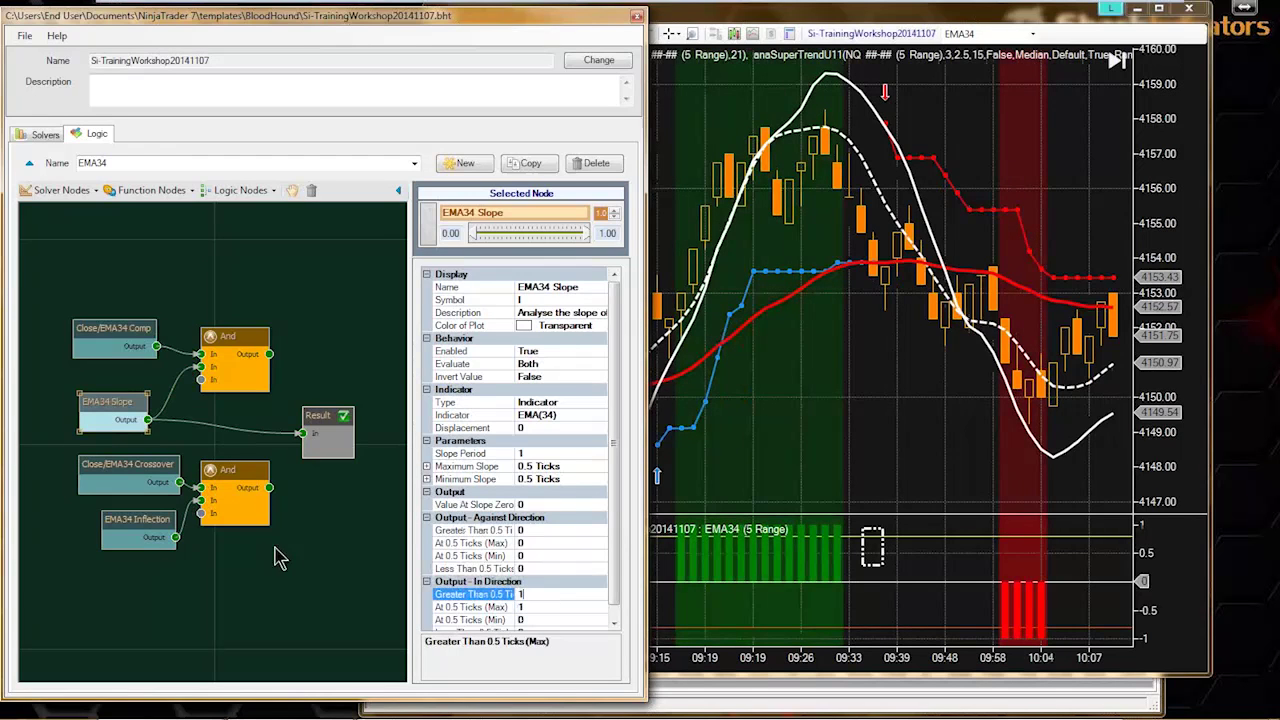